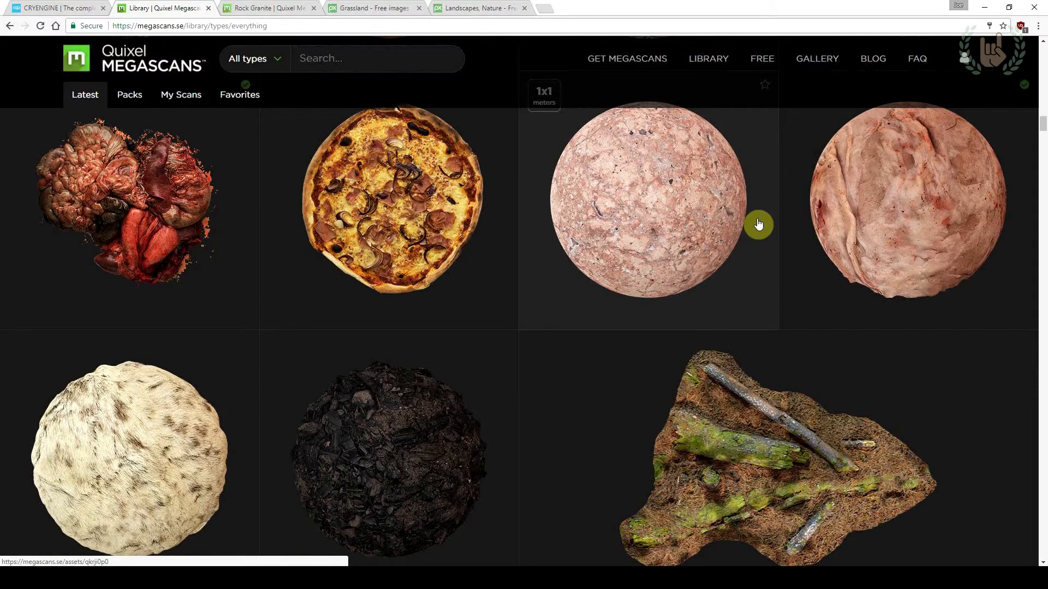
Search the Megascans library for grass and limit the asset type to Surfaces
scroll(757, 227, "up", 4)
left_click_drag(1042, 113, 1026, 264)
scroll(819, 339, "down", 8)
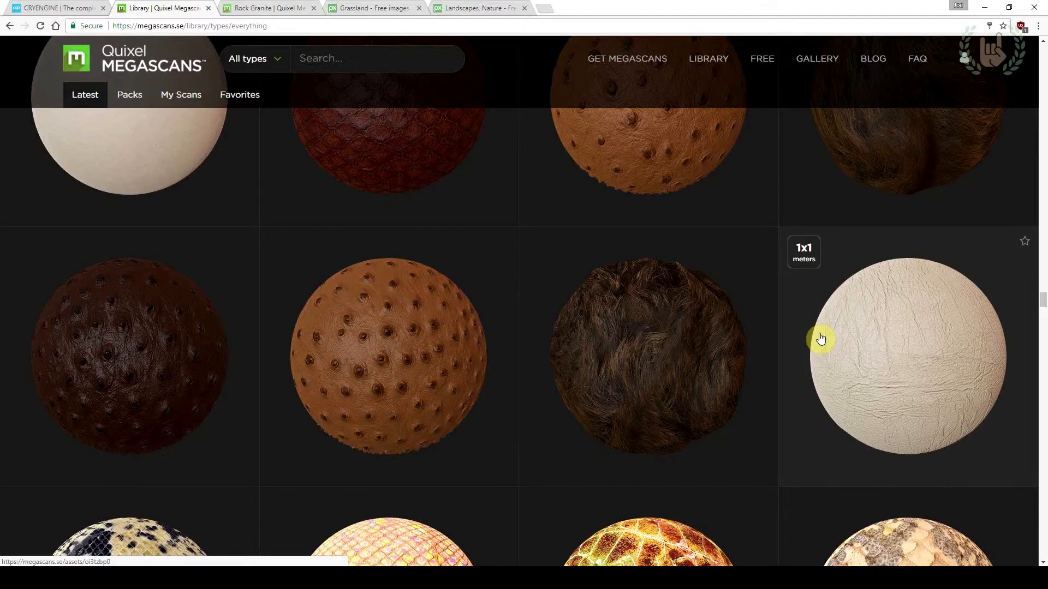
scroll(692, 310, "down", 10)
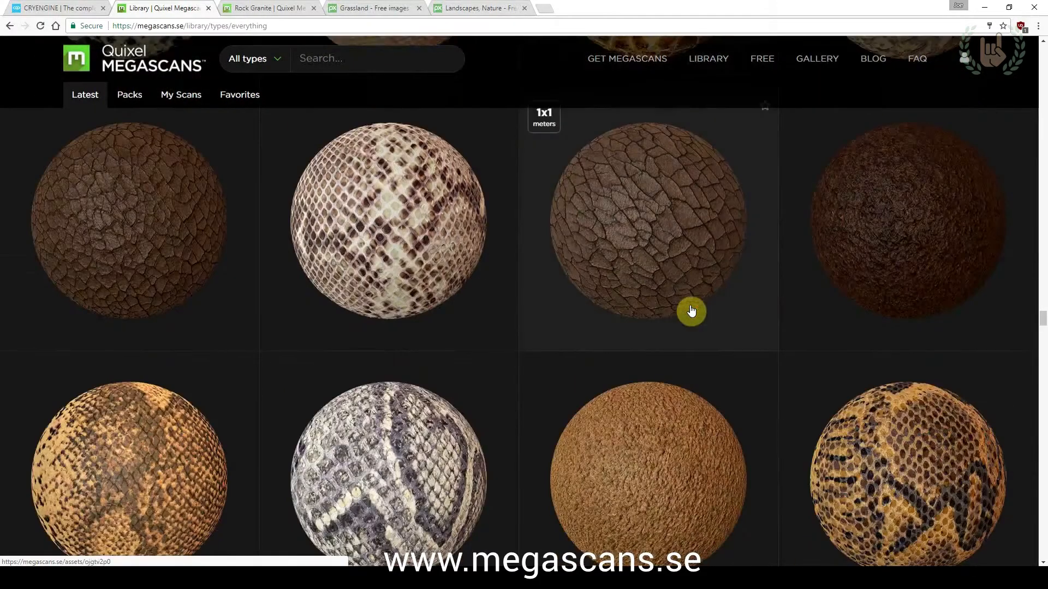
scroll(692, 311, "down", 3)
scroll(386, 42, "up", 20)
left_click(374, 56)
type("g")
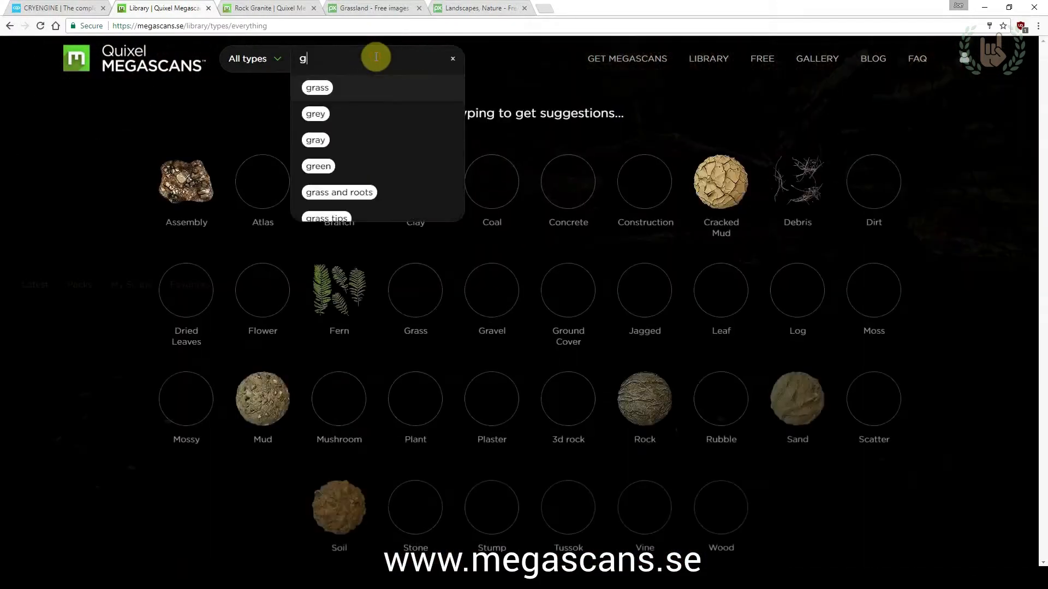
type("rass")
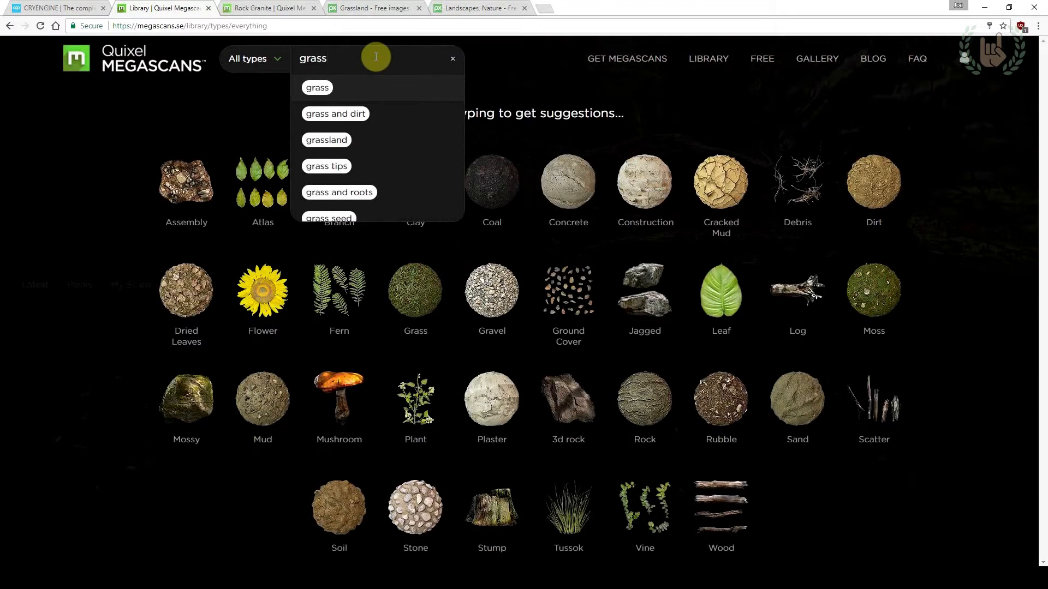
left_click(317, 88)
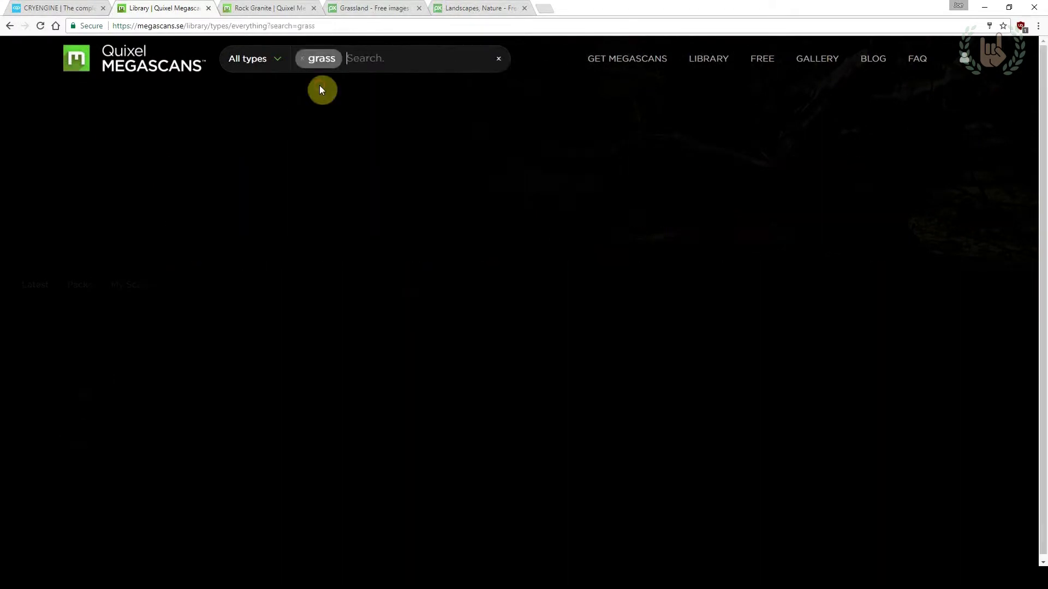
left_click(274, 61)
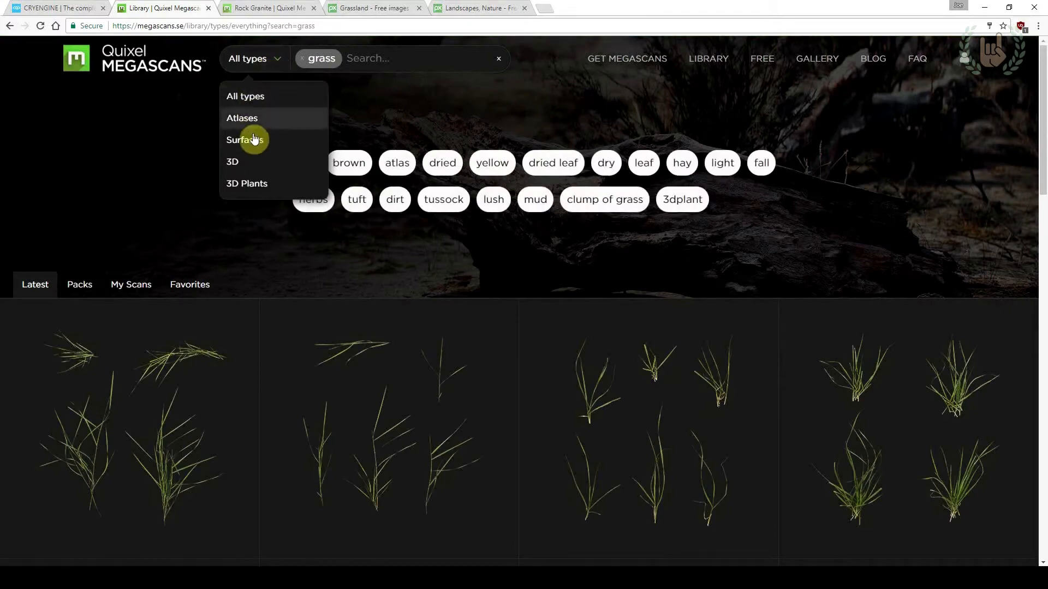
left_click(253, 141)
Browse the grass surfaces and open the Grass Uncut scan
scroll(355, 229, "down", 4)
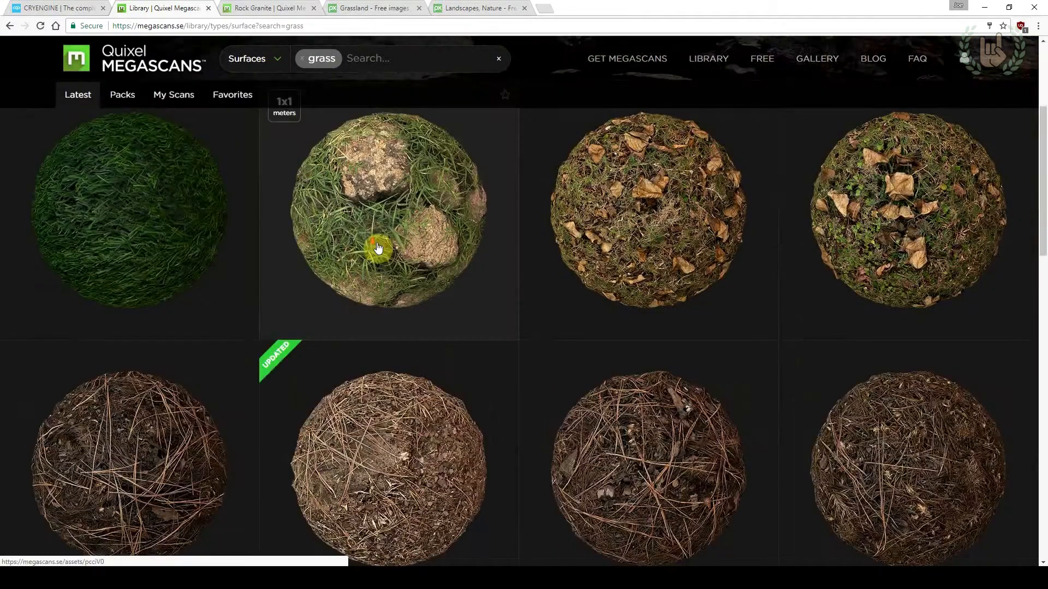
scroll(527, 347, "down", 1)
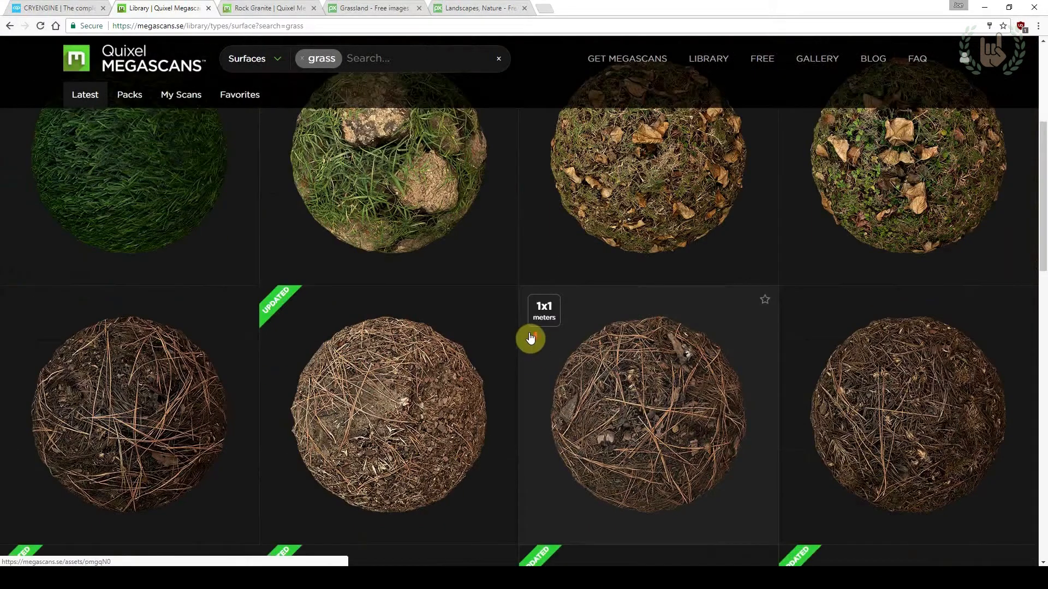
scroll(529, 347, "up", 1)
scroll(446, 280, "down", 1)
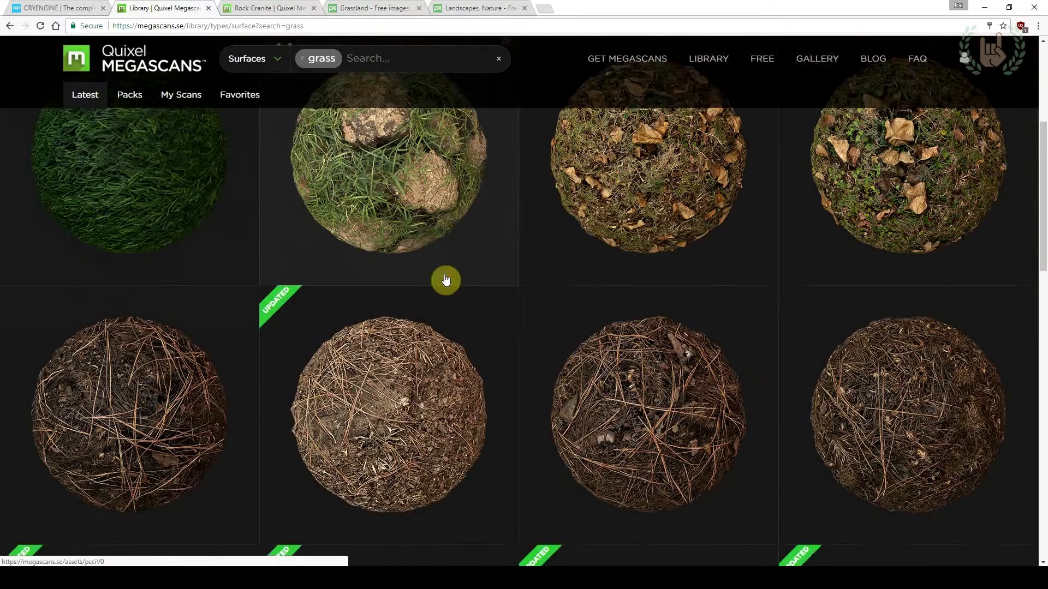
scroll(586, 261, "down", 4)
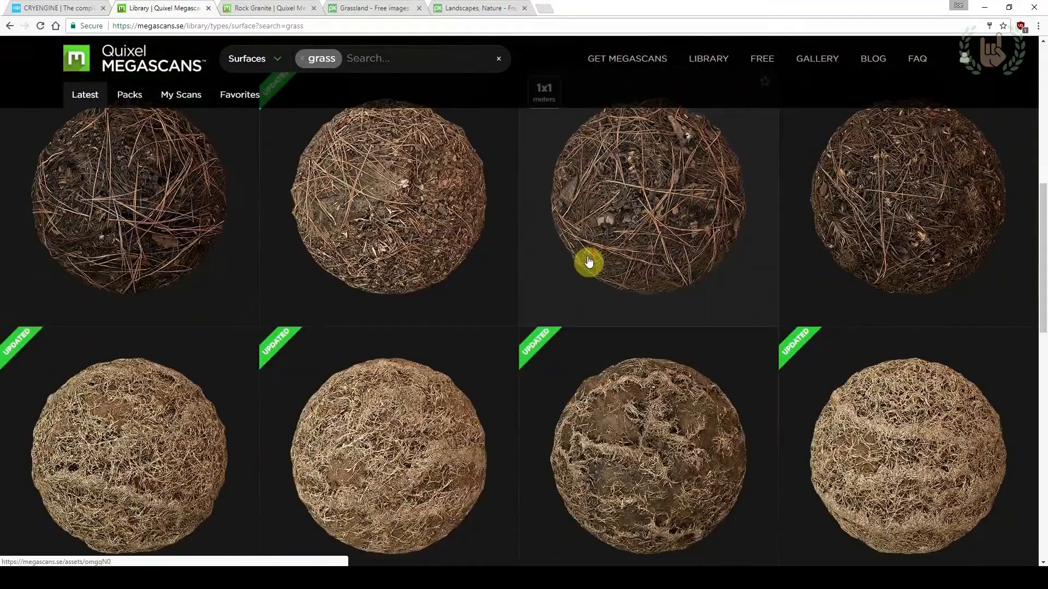
scroll(589, 262, "up", 5)
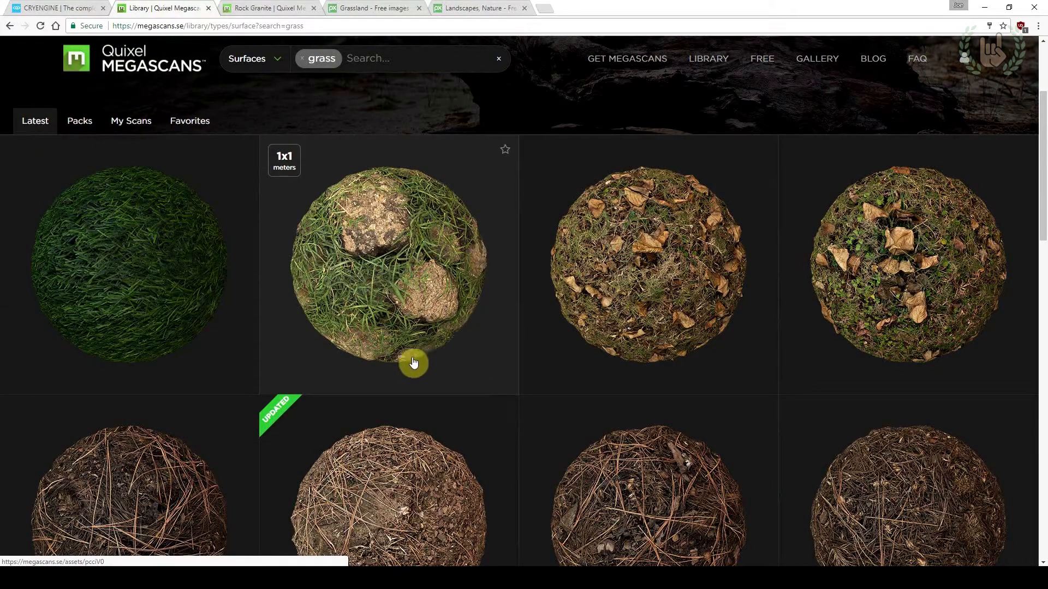
scroll(516, 377, "down", 11)
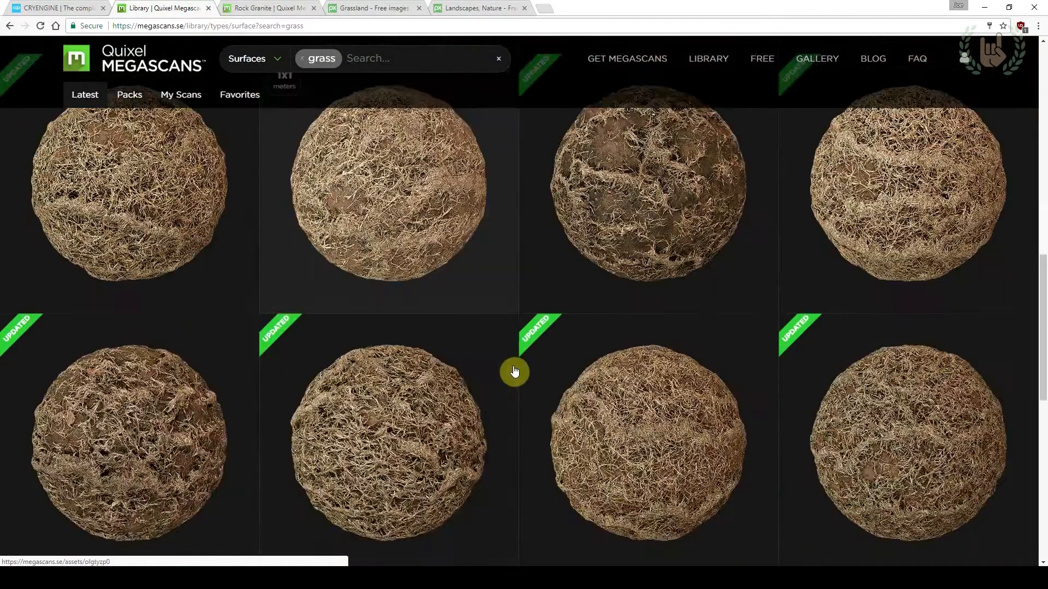
scroll(514, 372, "up", 10)
left_click(147, 375)
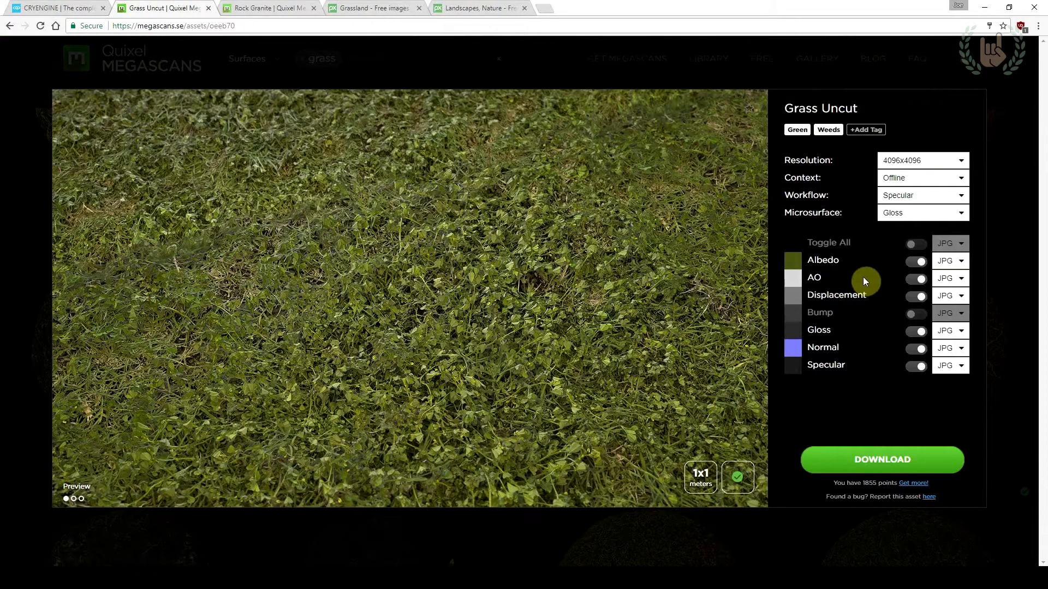
Set the Grass Uncut download resolution to 4096x4096 and the context to Realtime
left_click(919, 162)
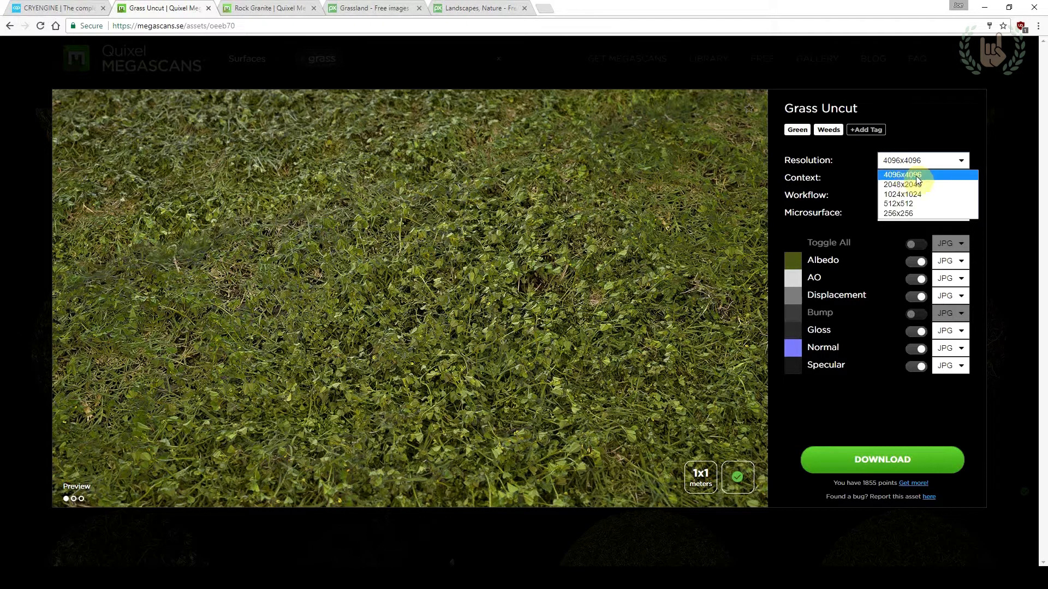
left_click(900, 176)
left_click(902, 180)
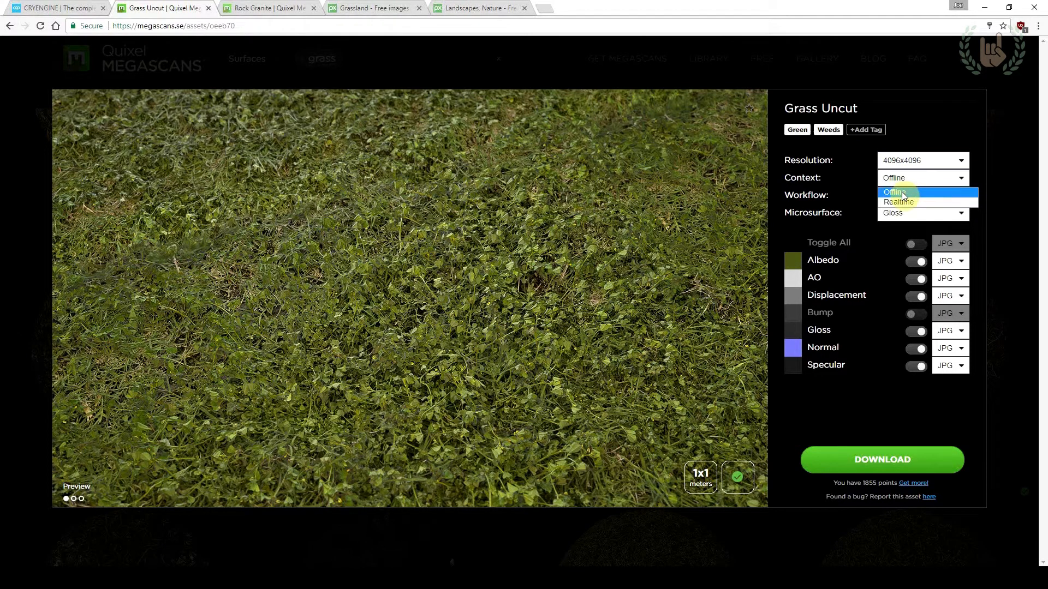
left_click(904, 201)
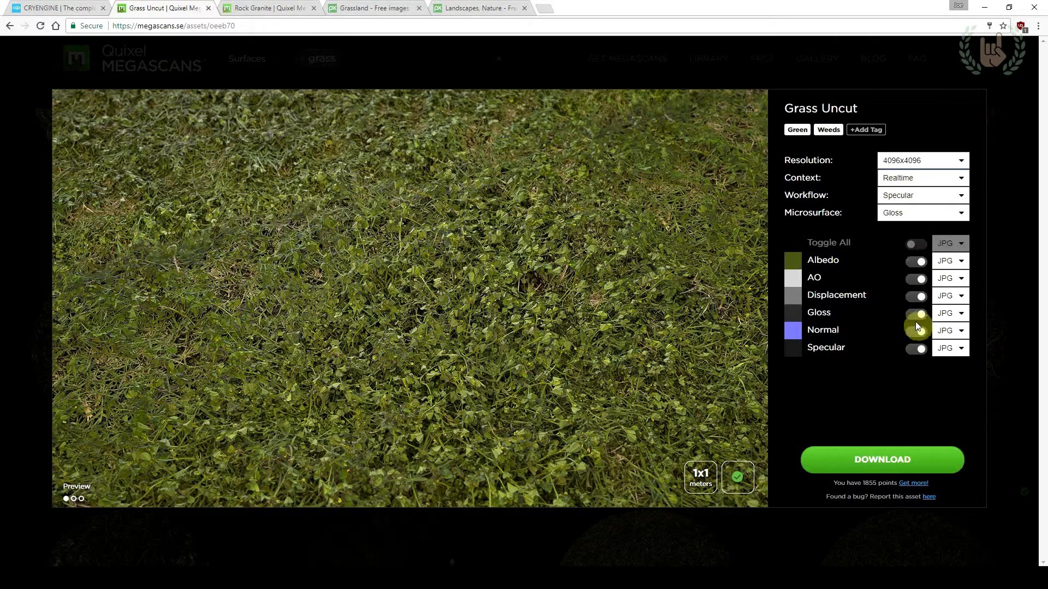
Choose the Specular workflow and the Gloss microsurface for the Grass Uncut download
left_click(909, 200)
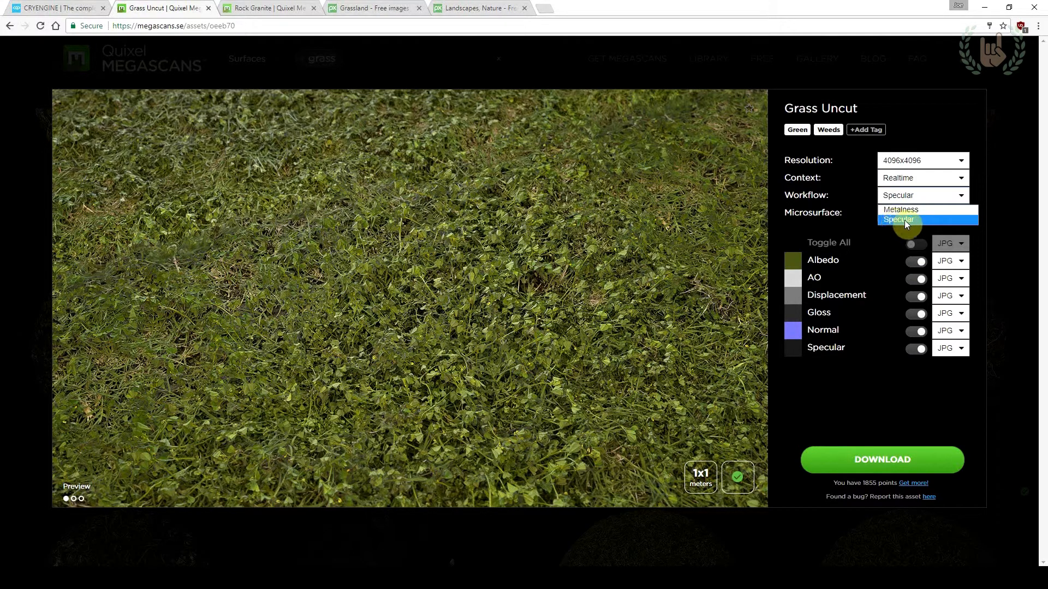
left_click(897, 221)
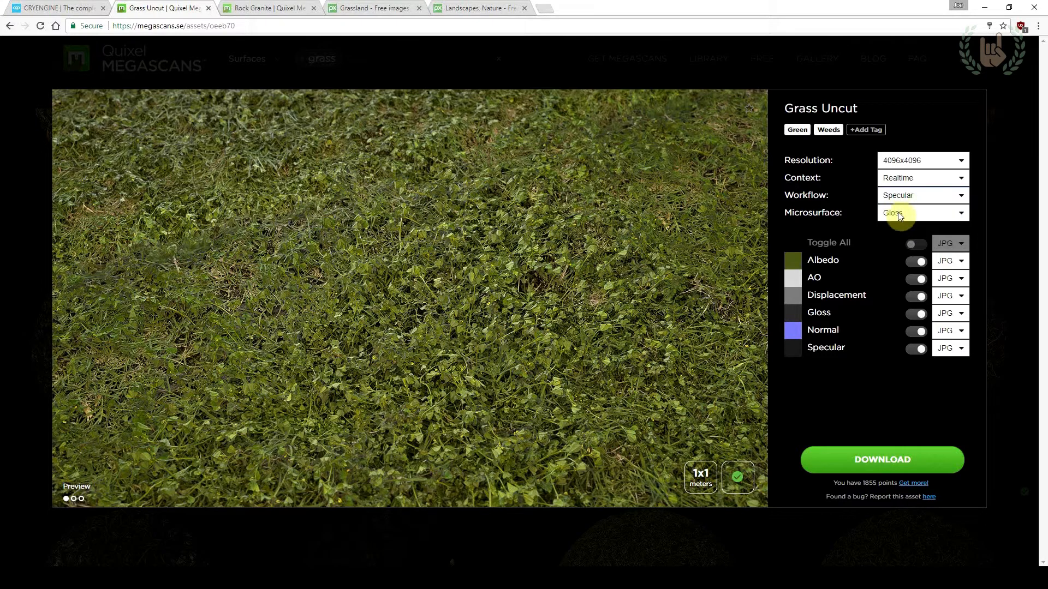
left_click(898, 214)
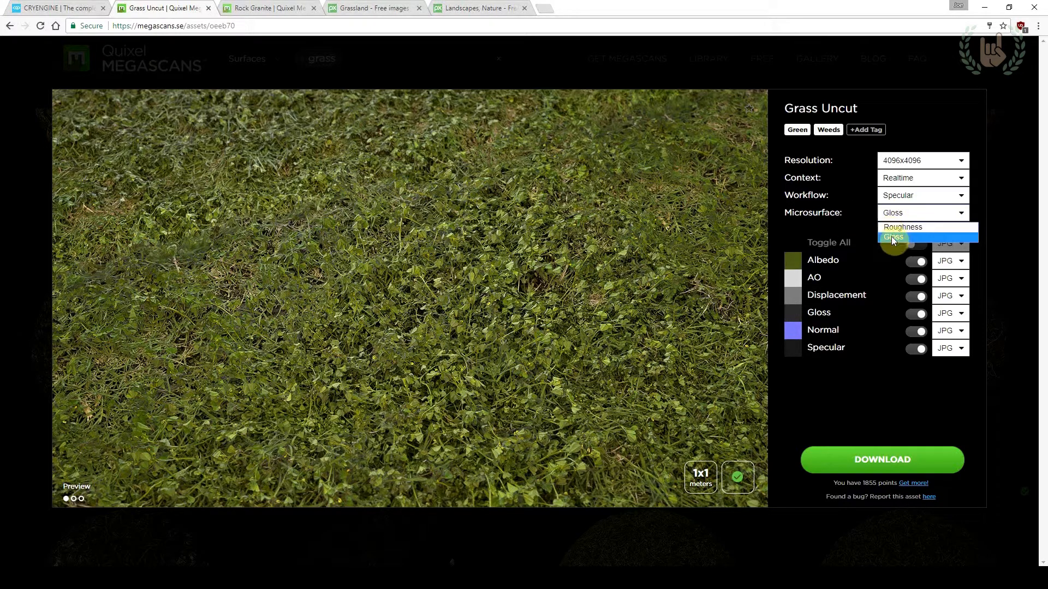
left_click(892, 239)
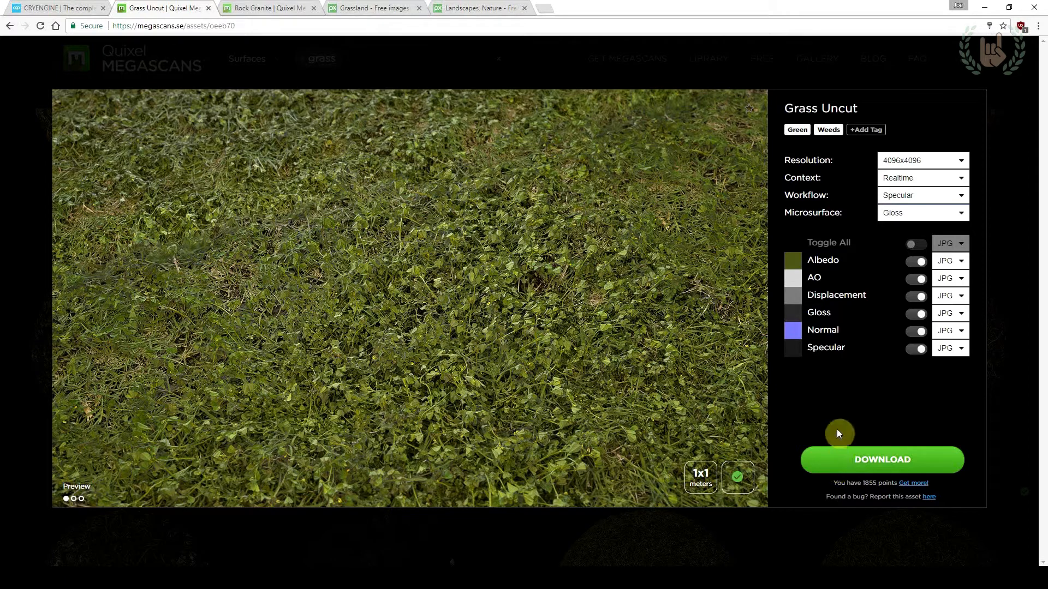
Download the Grass Uncut texture maps and extract the zip into a folder named Grass_Uncut_oeeb70_4K_surface_ms
left_click(847, 460)
left_click(233, 249)
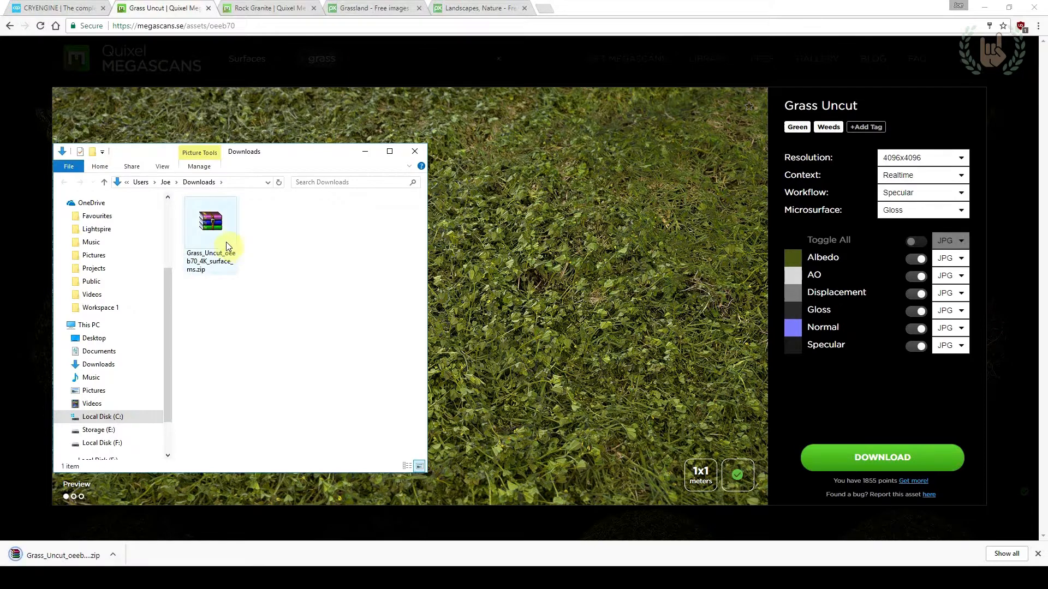
right_click(222, 241)
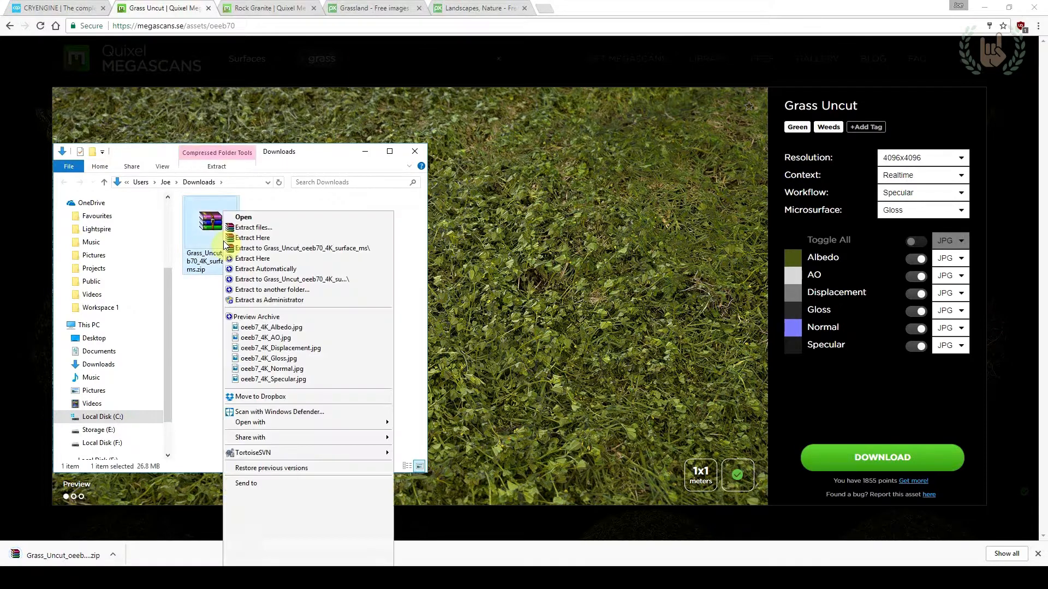
left_click(245, 250)
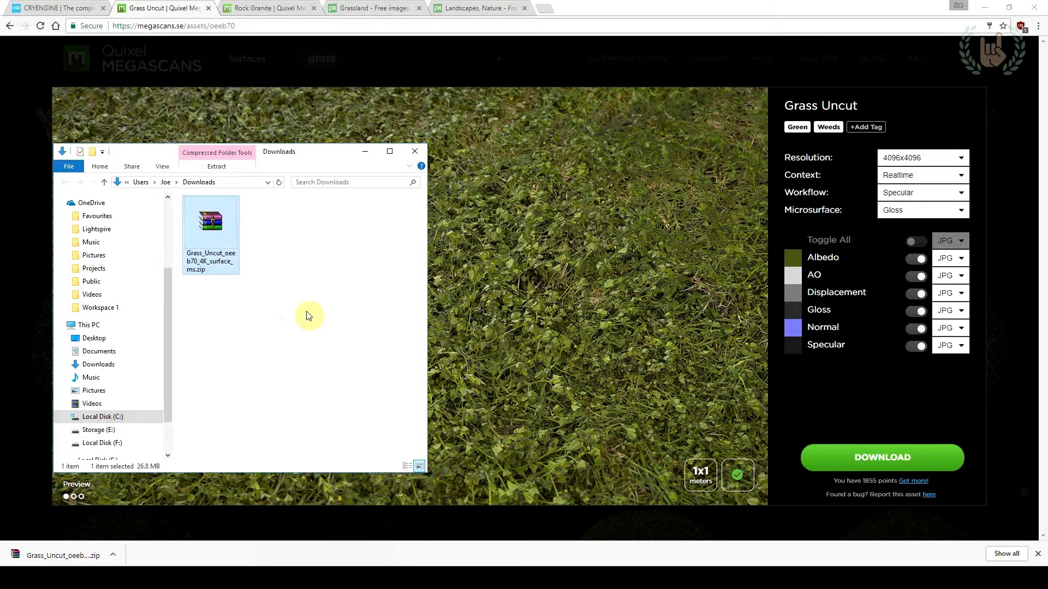
In the extracted Grass_Uncut folder, view the surface preview PNG and delete it
double_click(217, 229)
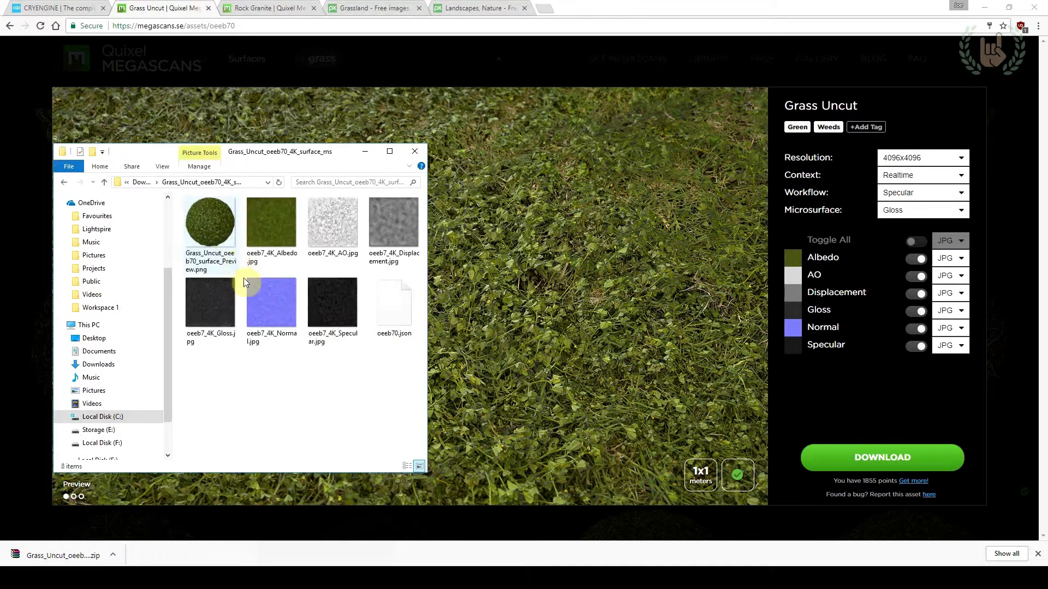
double_click(221, 235)
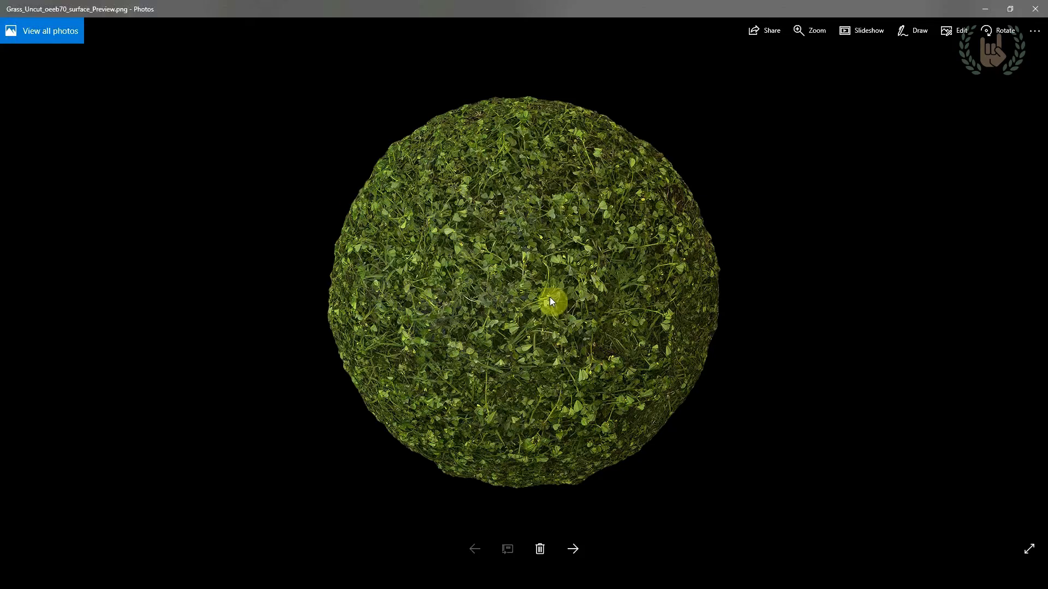
left_click(1035, 9)
left_click(266, 231)
left_click(227, 232)
key("Delete")
key("Return")
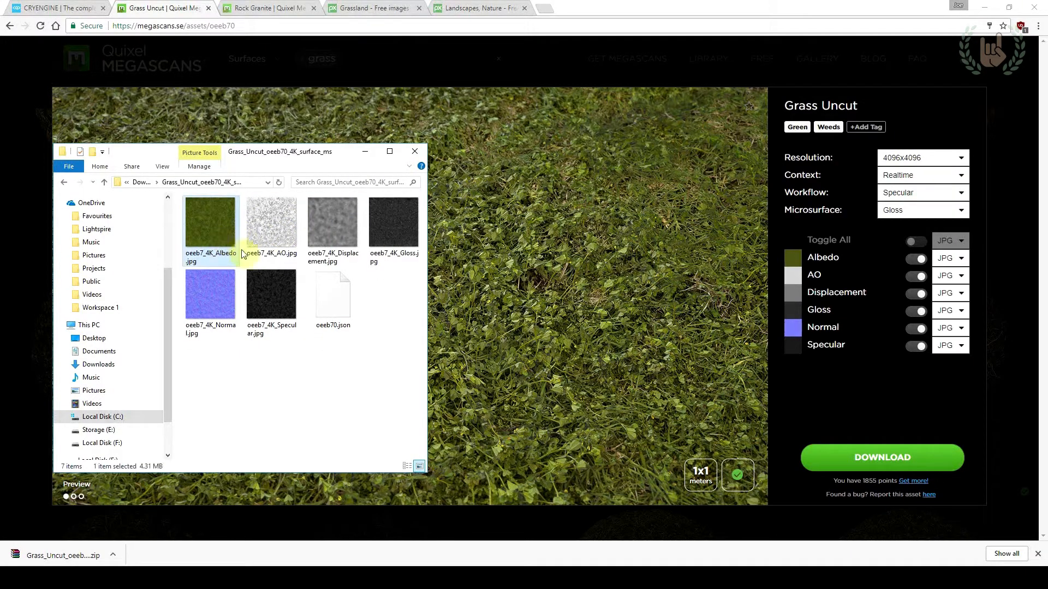
Delete the oeeb70.json file from the extracted Grass_Uncut folder
left_click(334, 311)
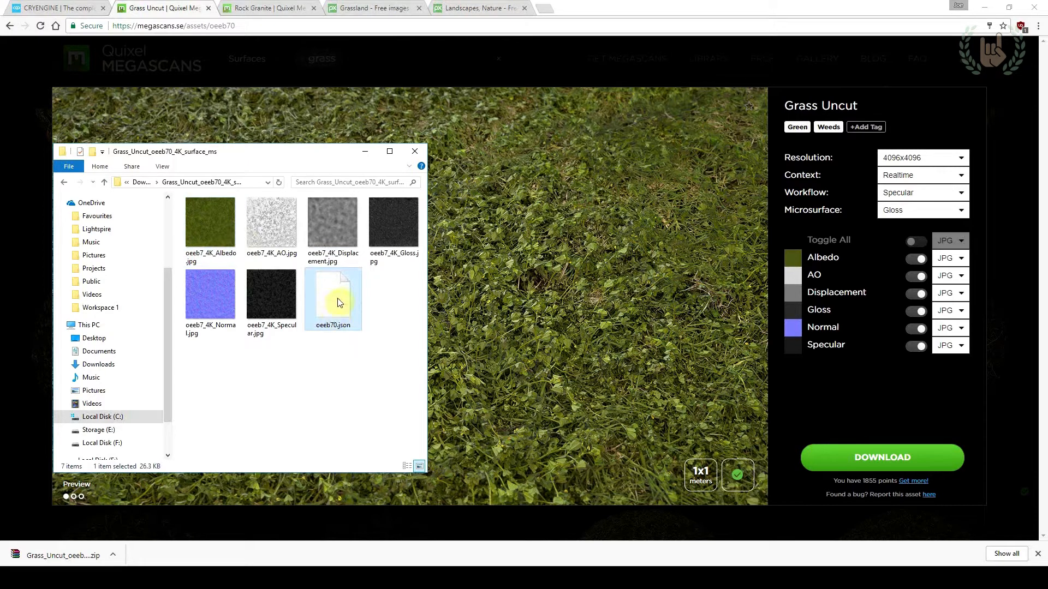
key("Delete")
left_click(562, 330)
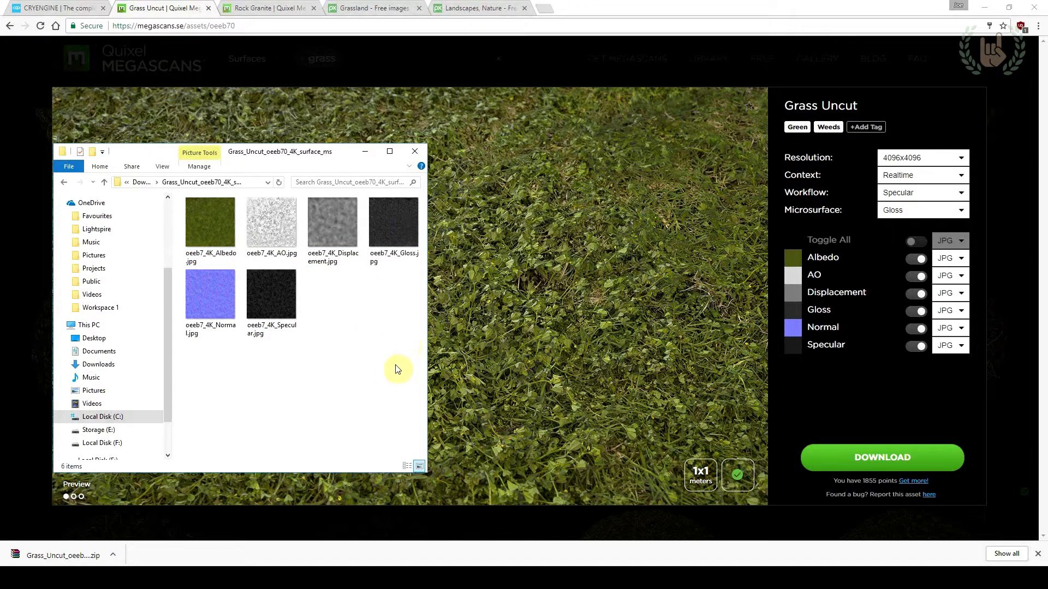
Select all six grass texture maps and show the CRYENGINE_release_pc_(84)_07_24_profile folder in a widened Explorer window
left_click_drag(396, 369, 123, 209)
left_click_drag(401, 363, 161, 197)
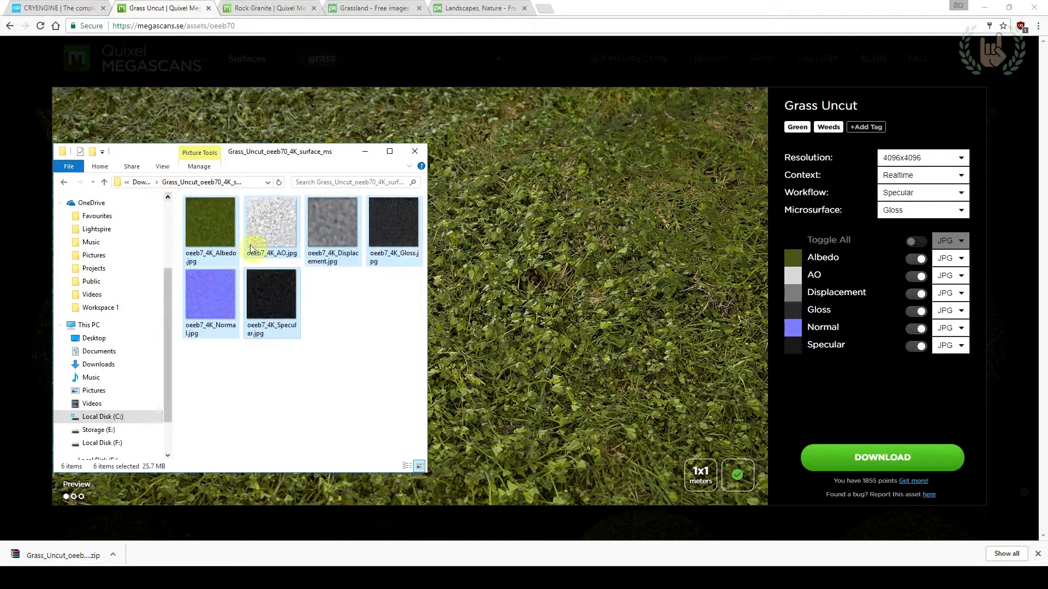
key("alt+Tab")
left_click(802, 239)
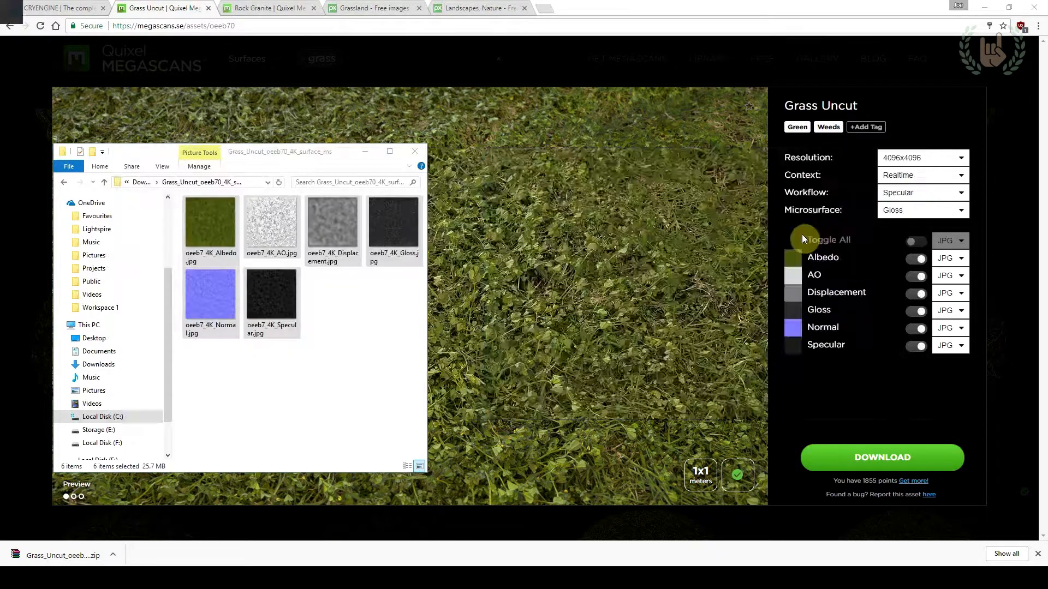
left_click(615, 166)
left_click(579, 166)
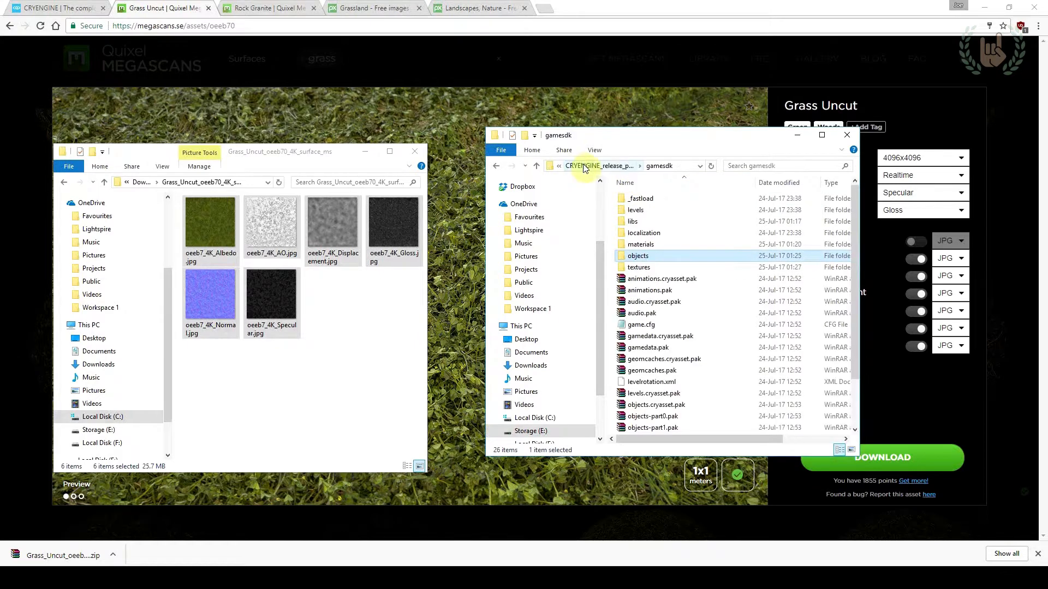
left_click(604, 167)
left_click_drag(861, 232, 1015, 259)
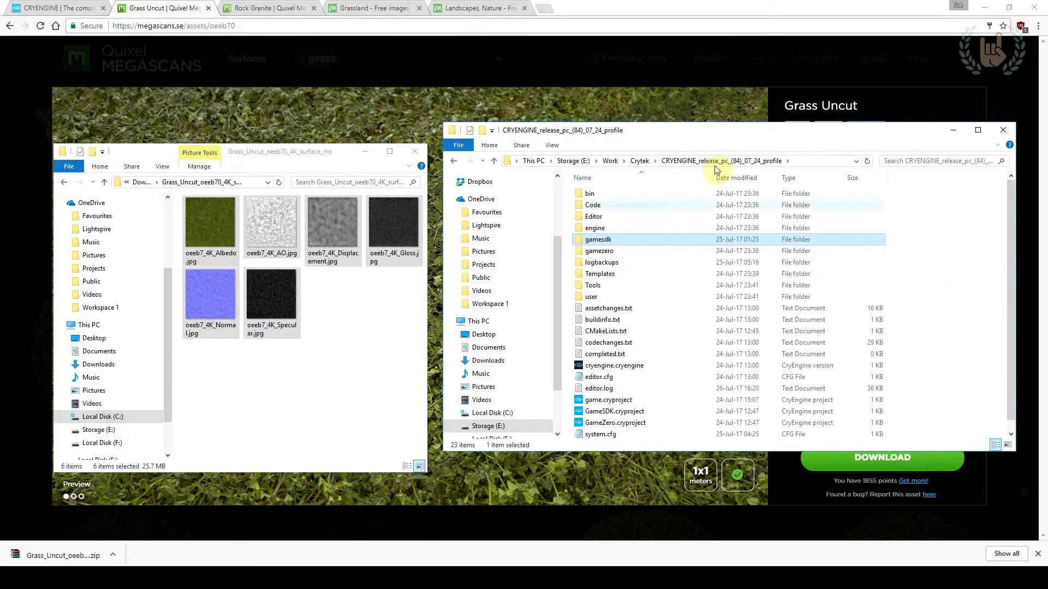
Open the gamesdk\textures\terrain\detail folder inside the CRYENGINE build folder
double_click(611, 240)
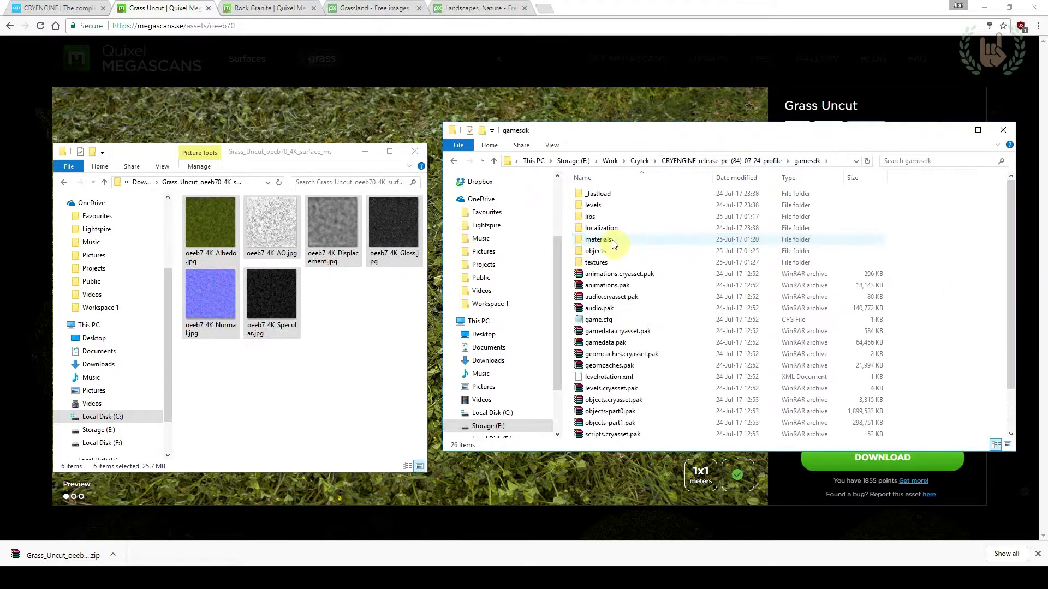
double_click(596, 263)
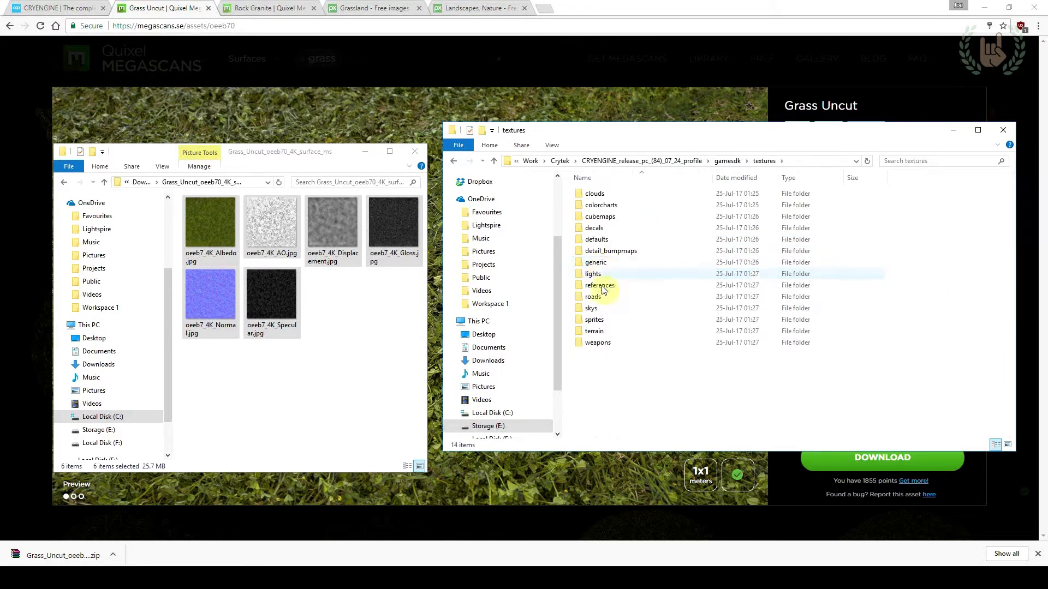
double_click(608, 332)
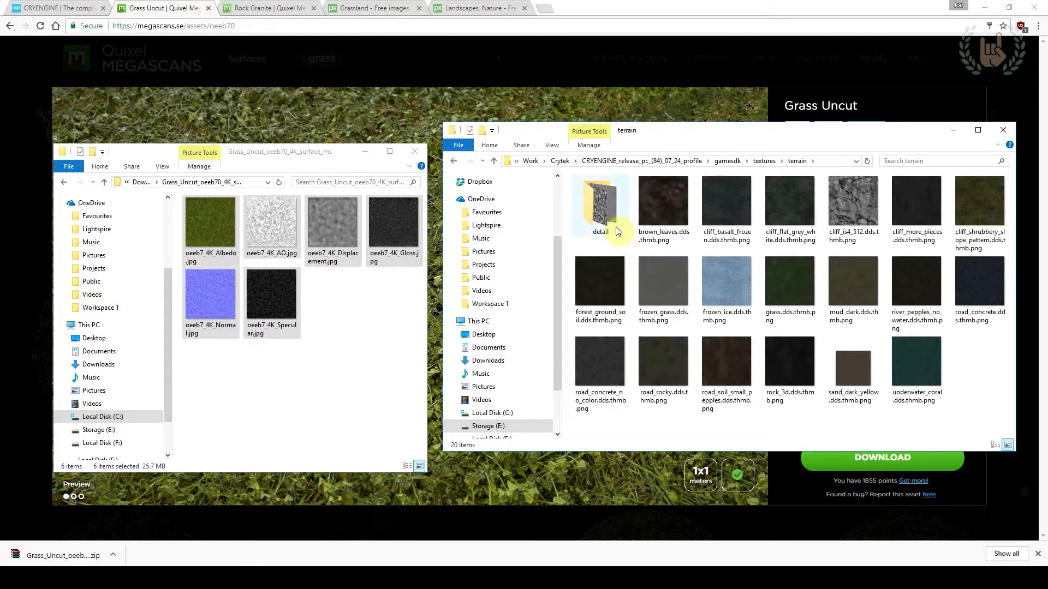
double_click(600, 219)
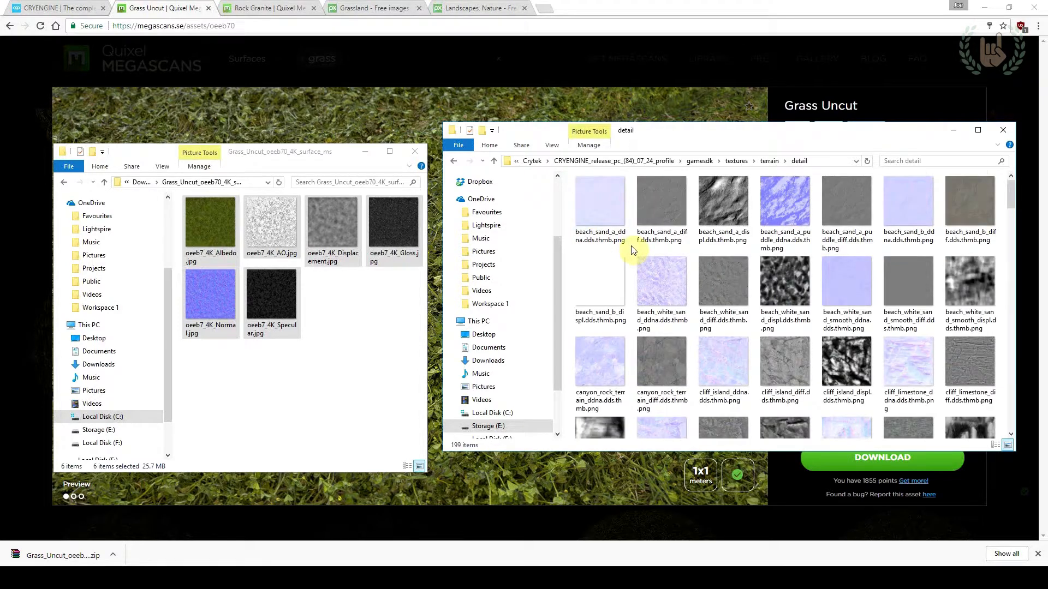
Create a new folder named megascans inside the terrain detail textures folder
scroll(633, 249, "down", 20)
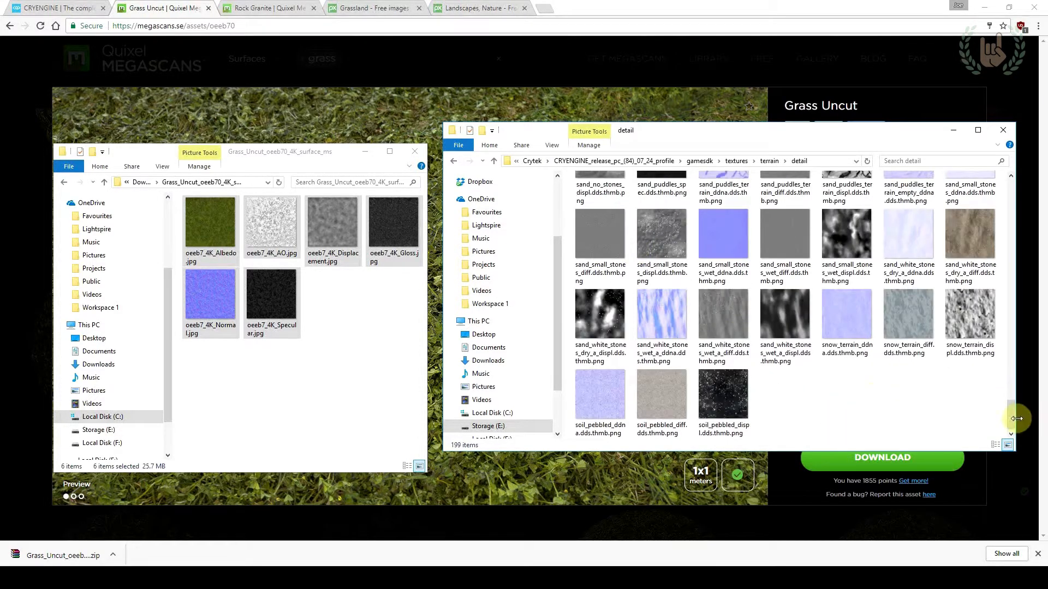
left_click_drag(1012, 417, 995, 444)
right_click(772, 395)
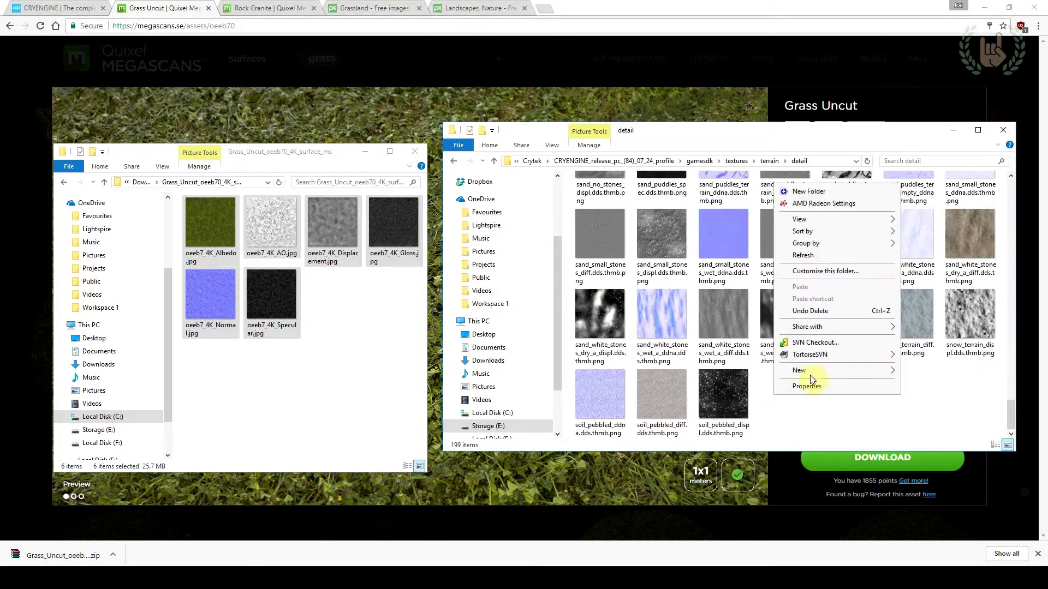
mouse_move(810, 371)
left_click(730, 369)
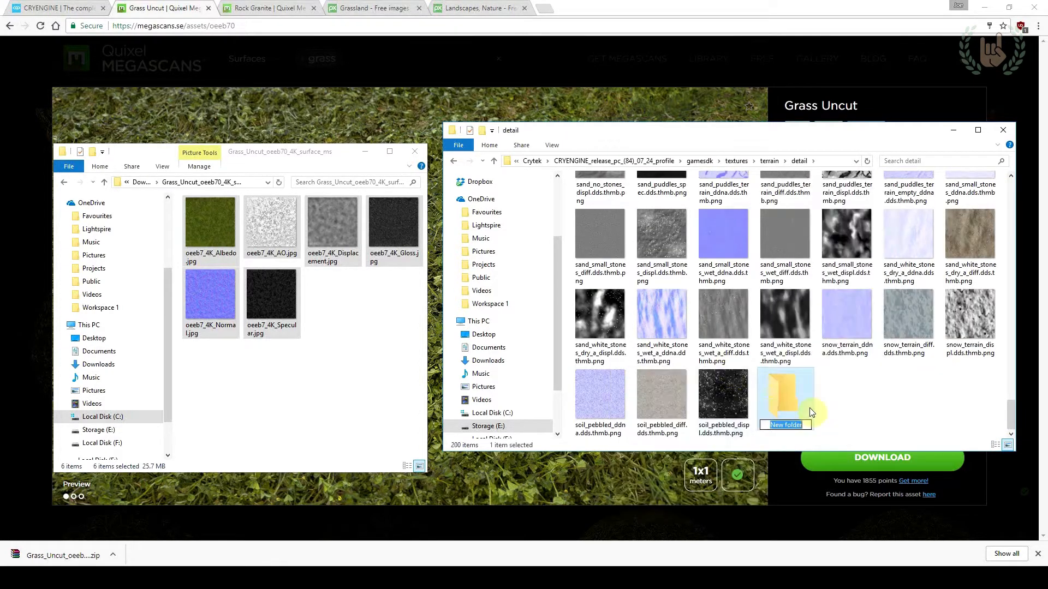
type("gr")
type("megascans")
left_click(879, 398)
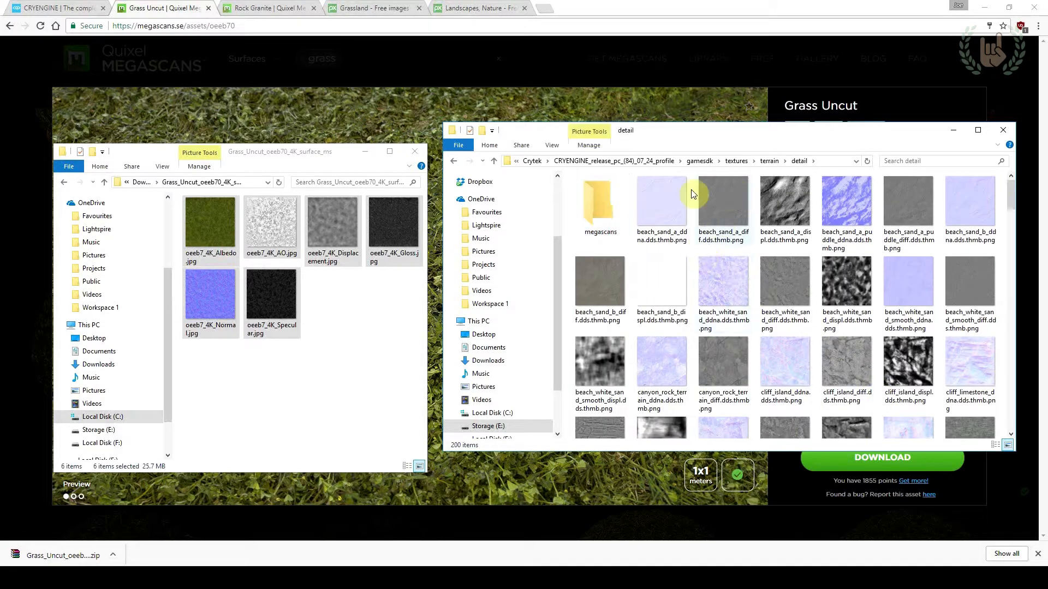
Open the megascans folder and copy the six selected grass texture maps into it
double_click(611, 213)
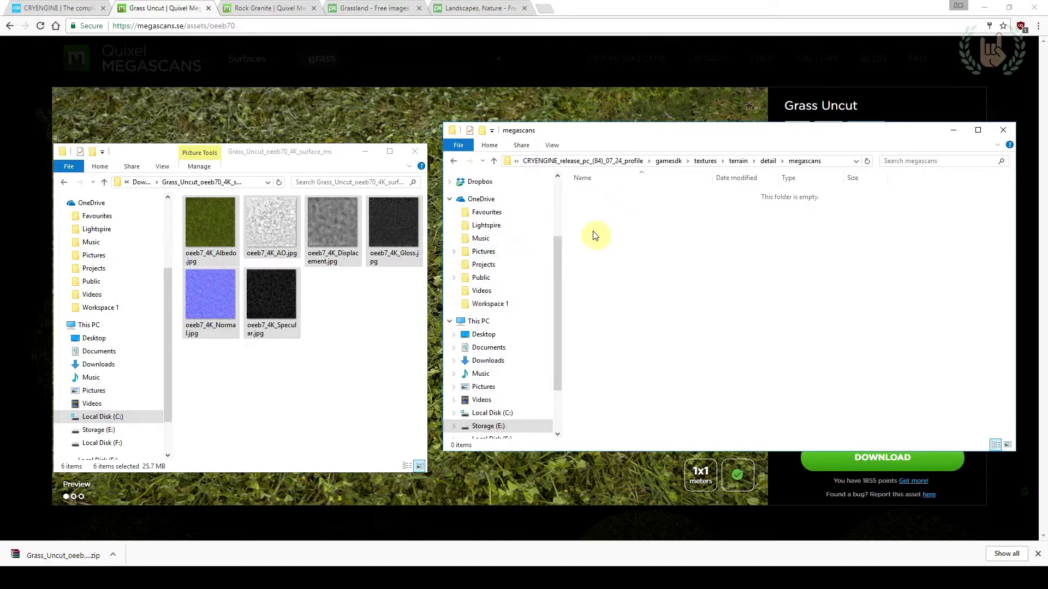
left_click_drag(390, 240, 632, 251)
left_click(631, 267)
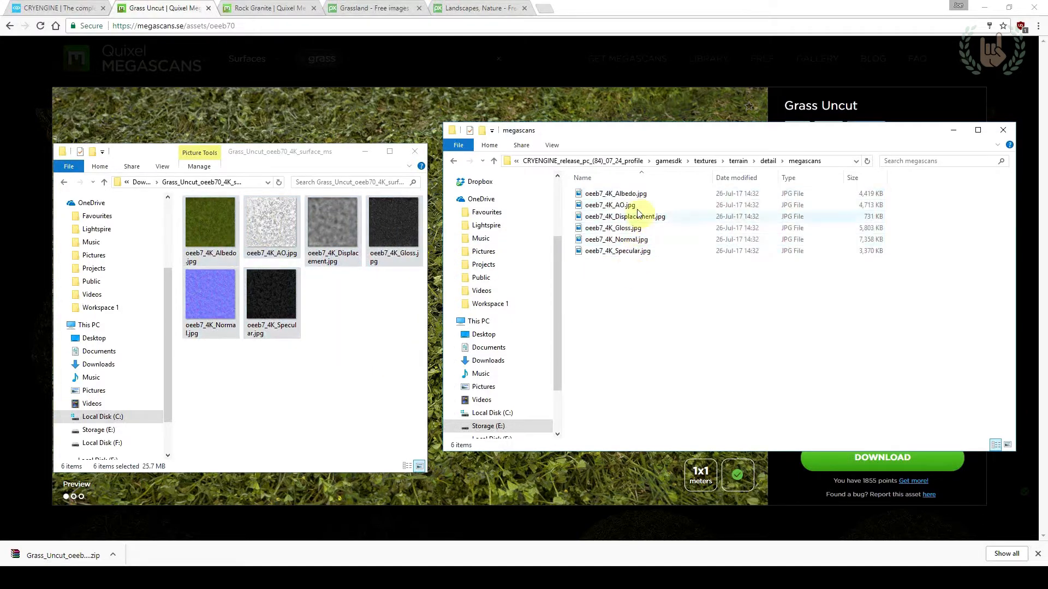
Open oeeb7_4K_Albedo.jpg from the megascans folder in Adobe Photoshop CC 2014
left_click(636, 195)
right_click(637, 200)
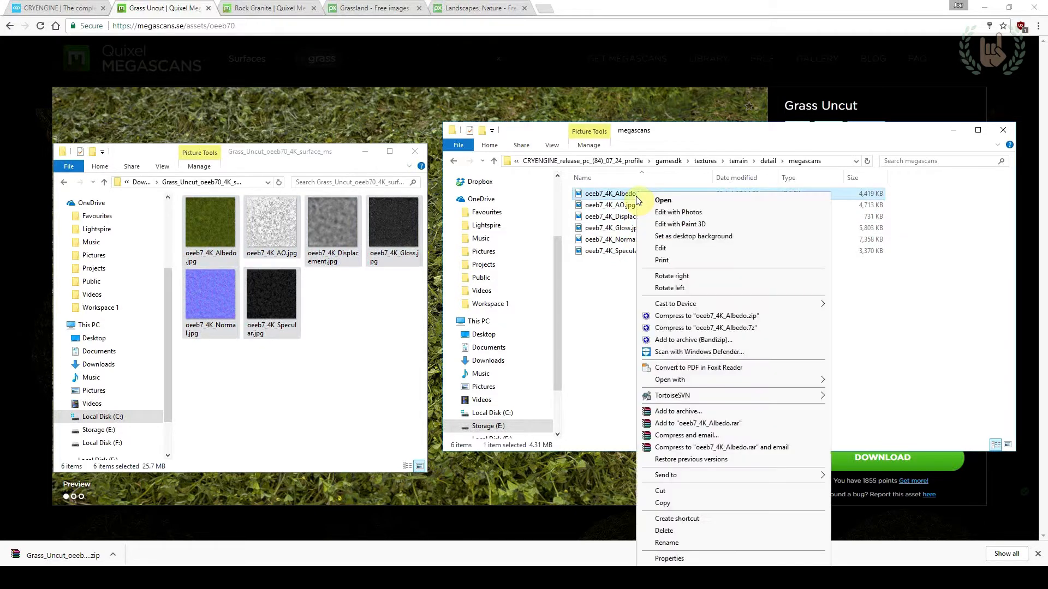
mouse_move(682, 380)
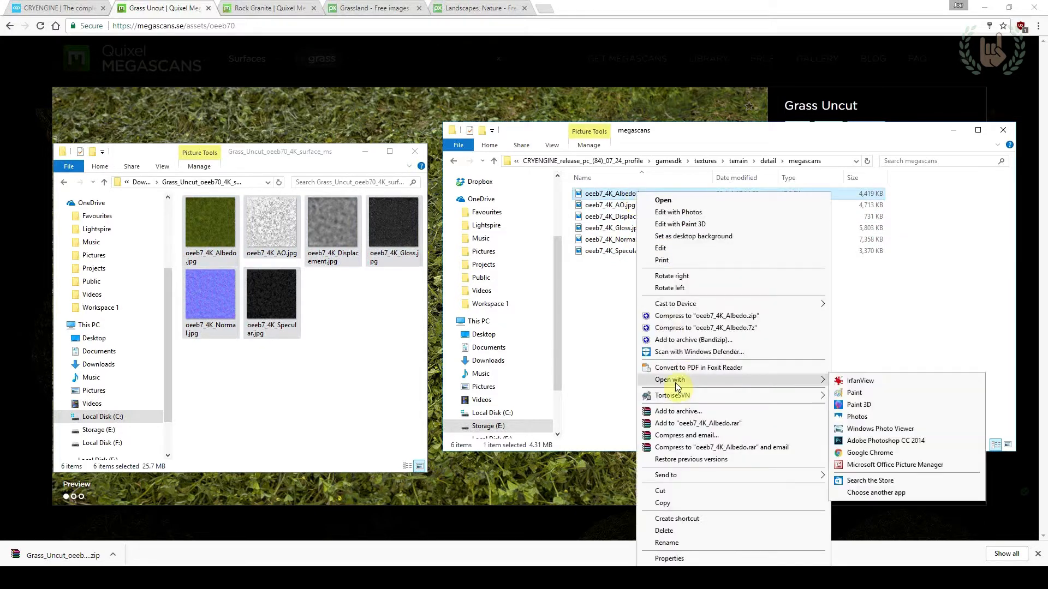
left_click(868, 440)
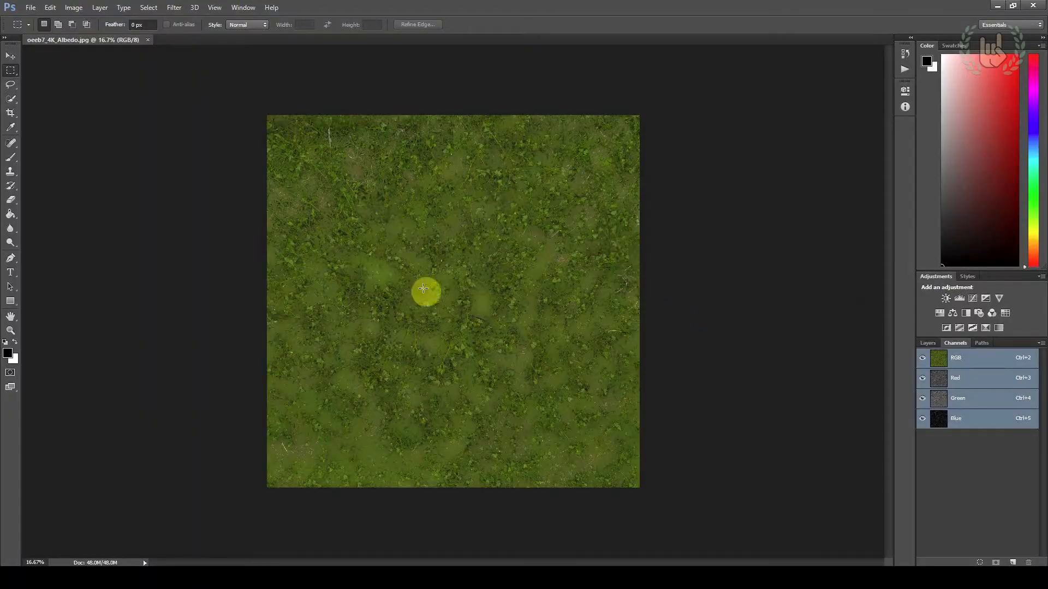
Set the RGB working space to sRGB IEC61966-2.1 in the color settings and turn on monitor color proofing for the albedo image
scroll(426, 292, "up", 3, "alt")
scroll(467, 117, "down", 1, "alt")
scroll(448, 199, "down", 2, "alt")
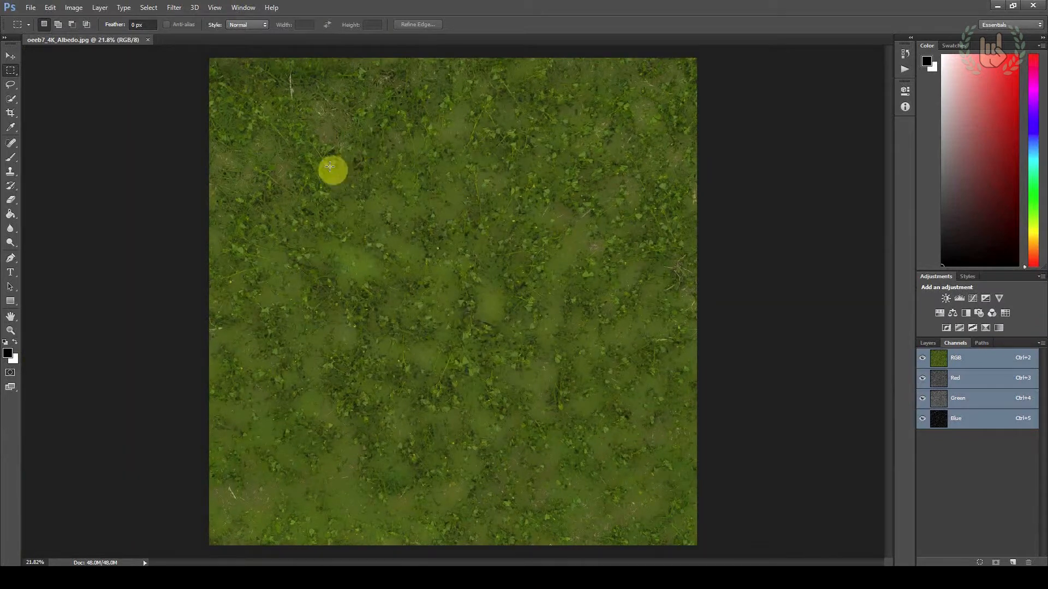
left_click(51, 8)
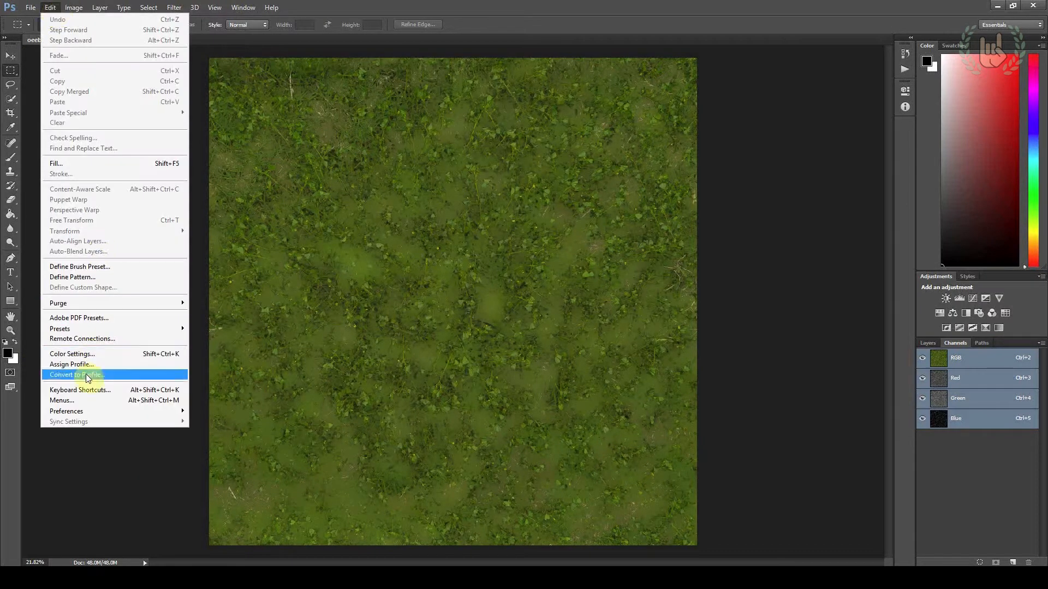
left_click(81, 354)
left_click_drag(588, 146, 382, 184)
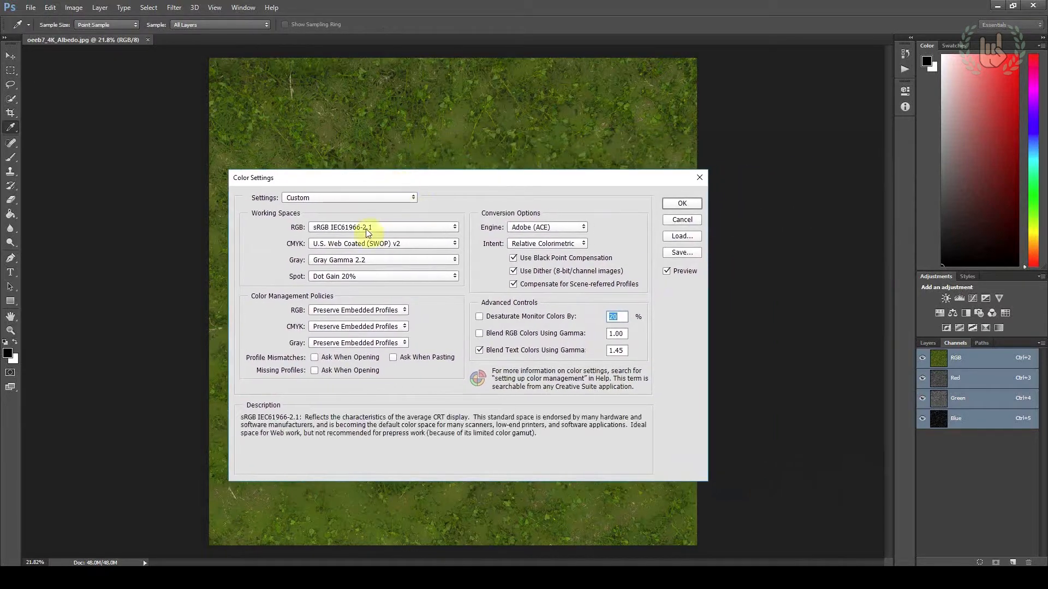
left_click(345, 229)
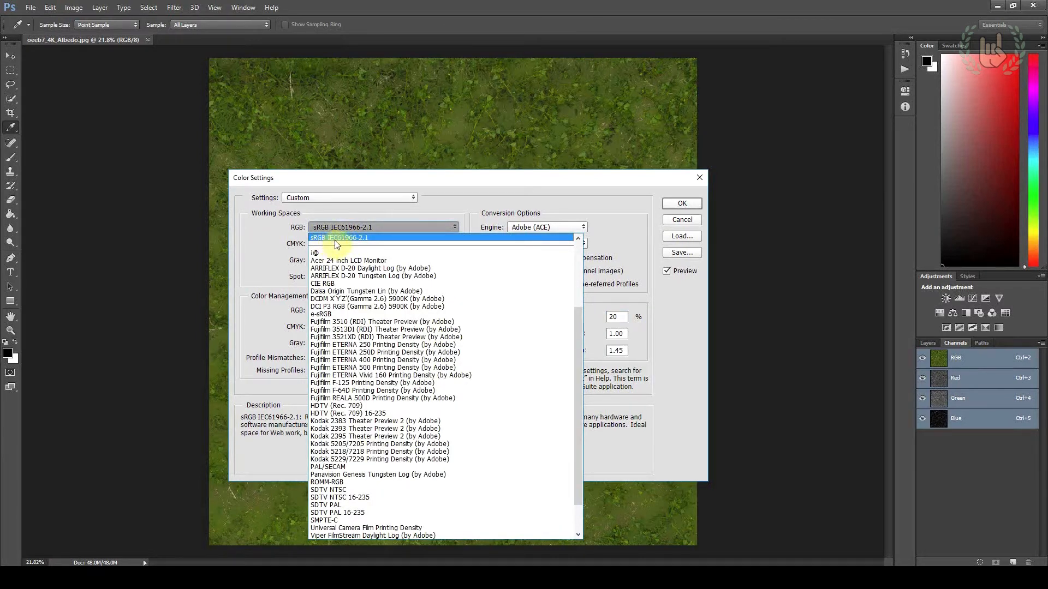
left_click(373, 240)
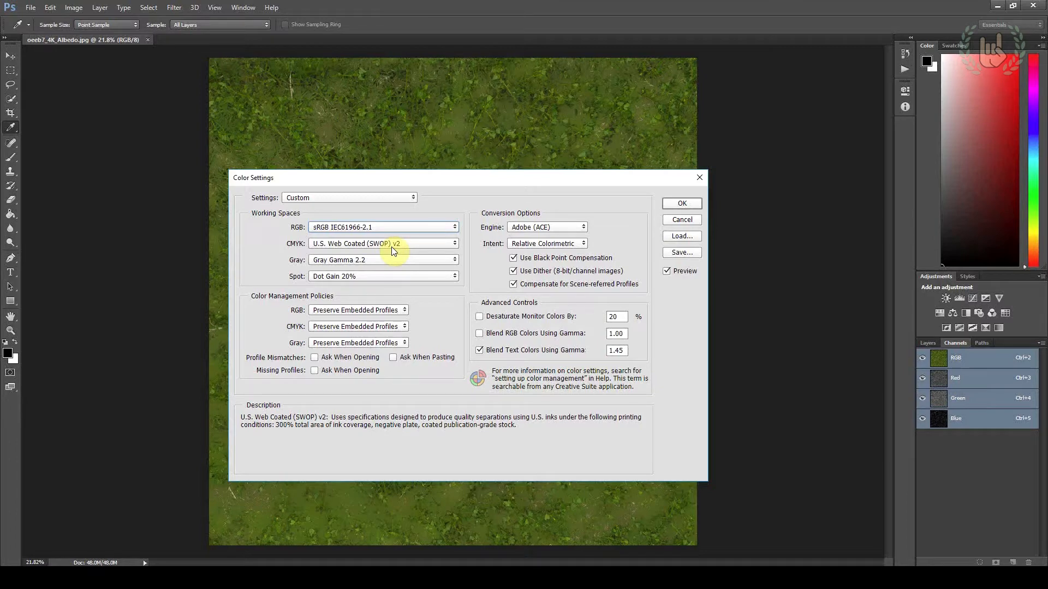
left_click(670, 205)
key("m")
left_click(215, 8)
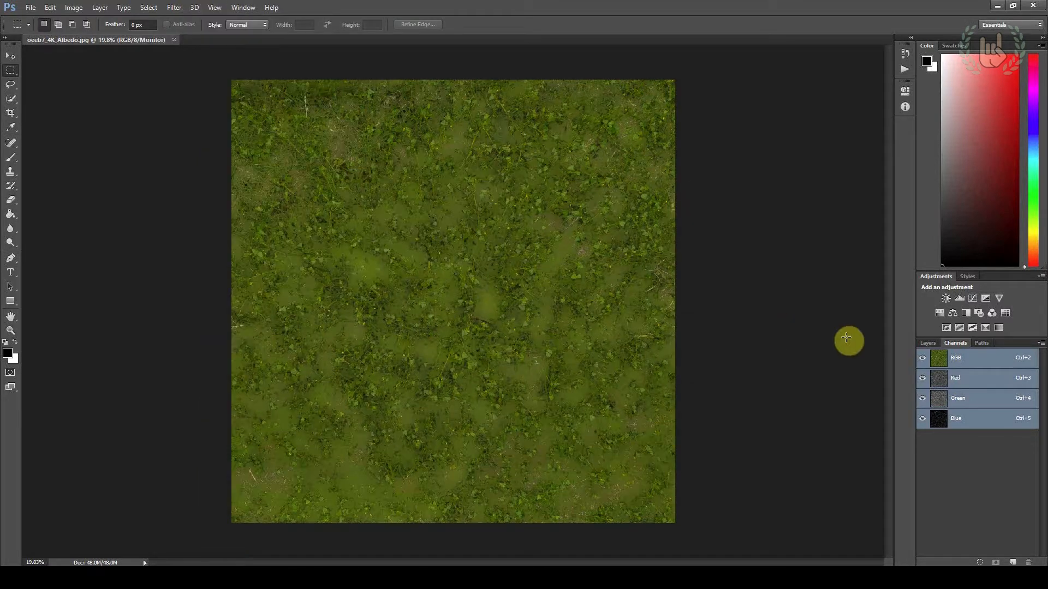
Add a new empty layer above the Background of the albedo image
left_click(926, 343)
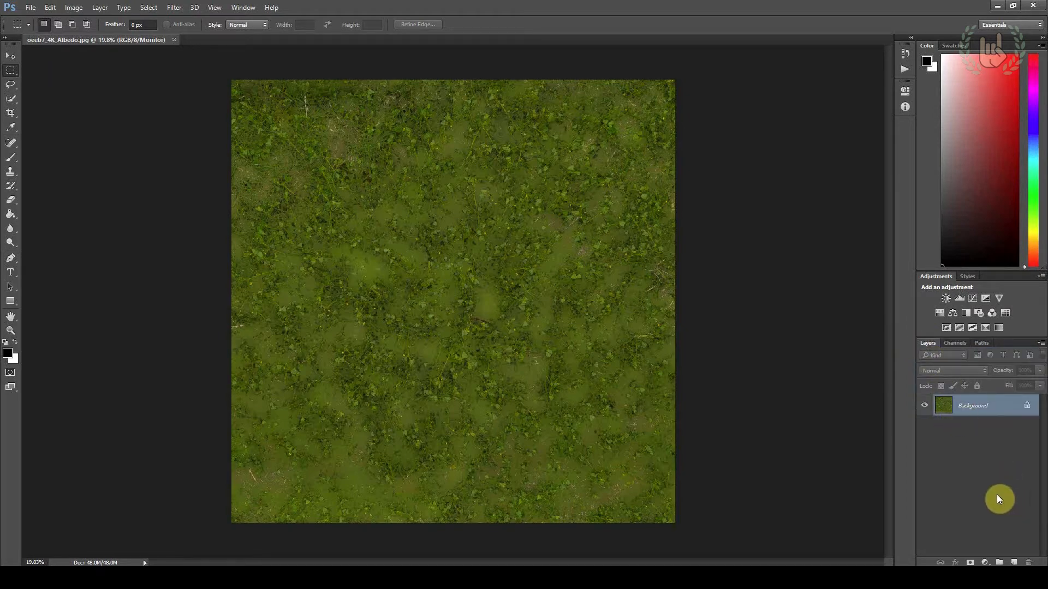
scroll(490, 337, "up", 5, "alt")
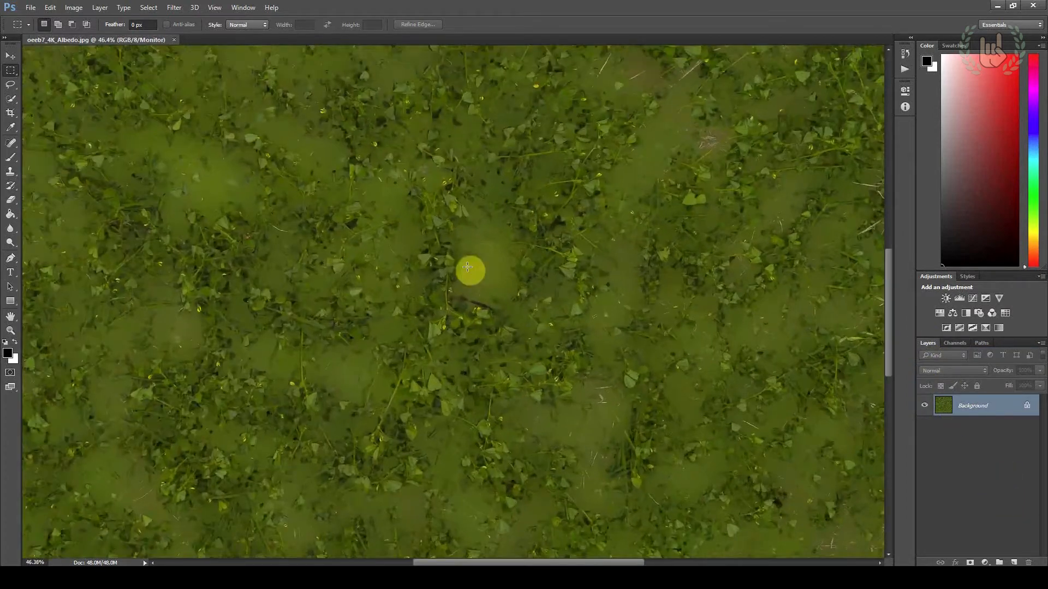
scroll(467, 267, "up", 3, "alt")
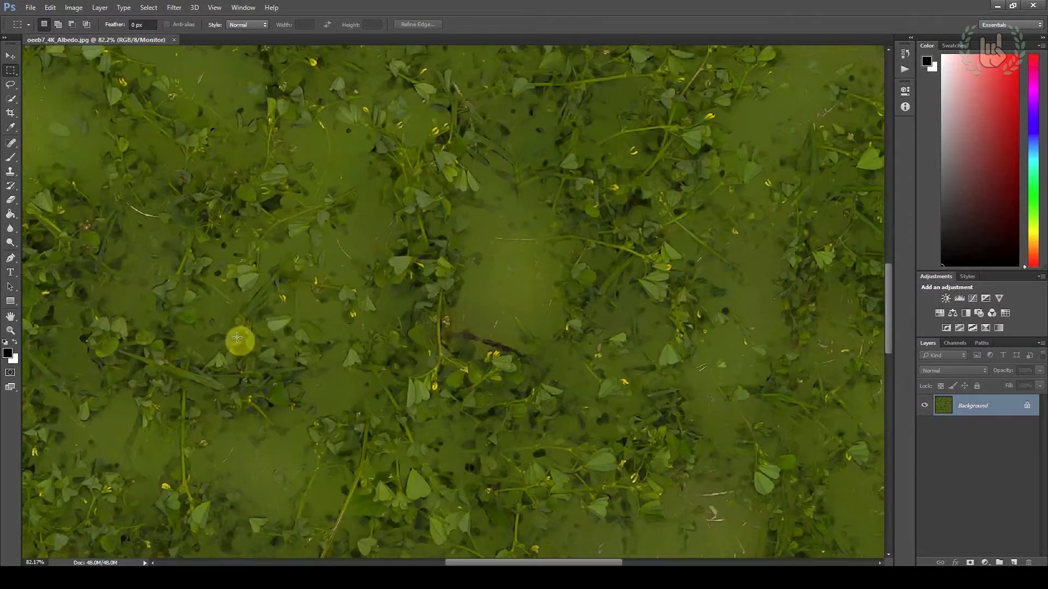
scroll(483, 348, "down", 4, "alt")
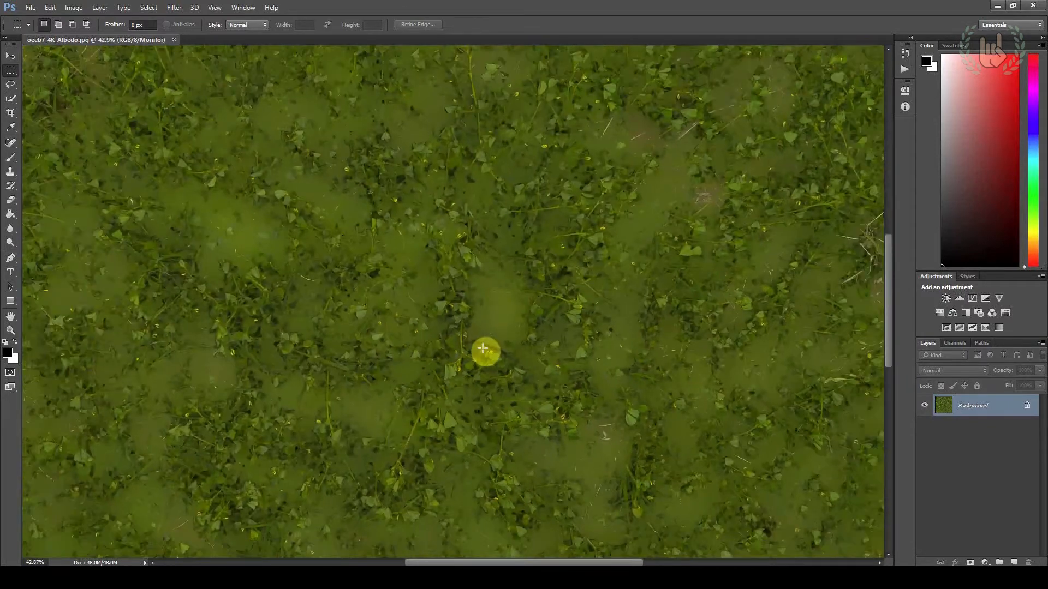
scroll(483, 348, "down", 4, "alt")
scroll(483, 348, "up", 1, "alt")
scroll(483, 348, "down", 1, "alt")
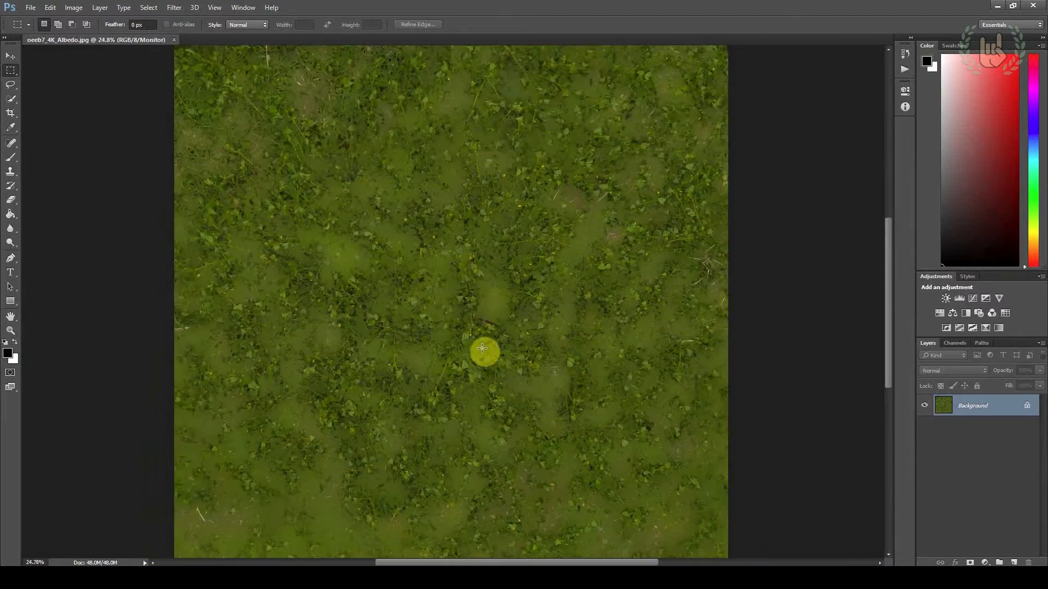
left_click(1013, 562)
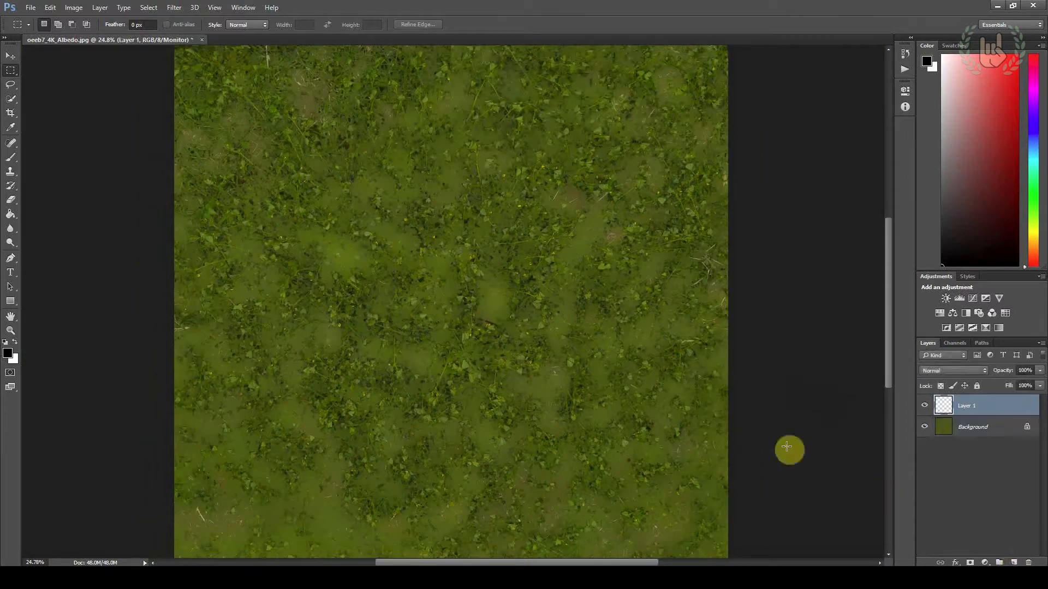
Switch to the extracted Grass_Uncut folder in File Explorer and open oeeb7_4K_AO.jpg in Photoshop
key("alt+Tab")
key("Tab")
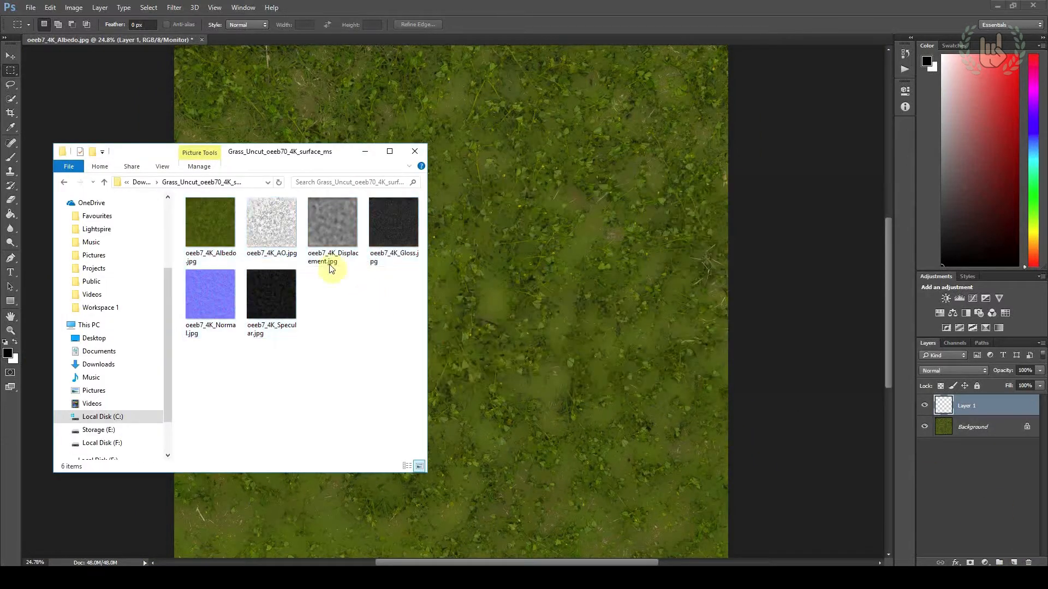
right_click(292, 241)
mouse_move(336, 370)
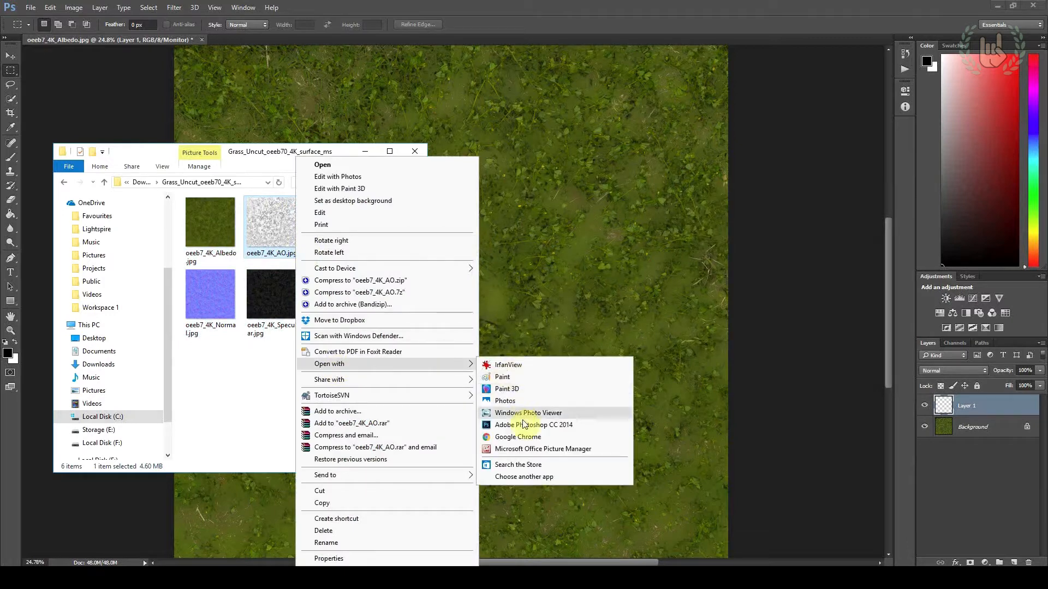
left_click(573, 412)
Copy the entire ambient occlusion image and paste it into Layer 1 of the albedo document
key("alt+Tab")
key("alt+Tab")
left_click_drag(35, 73, 1040, 575)
left_click(11, 56)
left_click(49, 7)
left_click(61, 78)
left_click(109, 40)
left_click(50, 7)
left_click(61, 102)
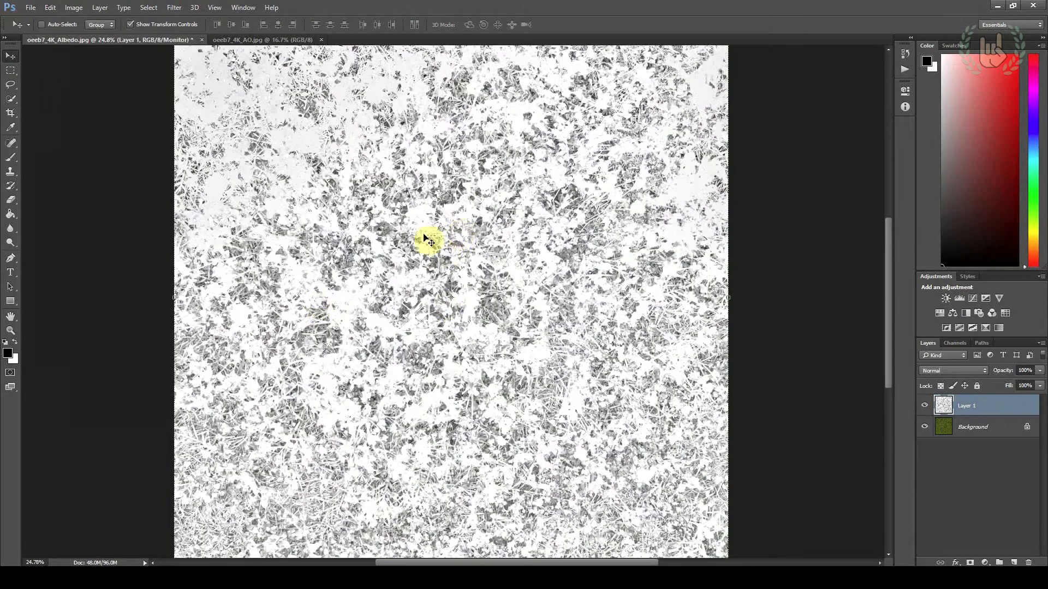
Set the blend mode of the ambient occlusion layer to Multiply
scroll(592, 304, "down", 1, "alt")
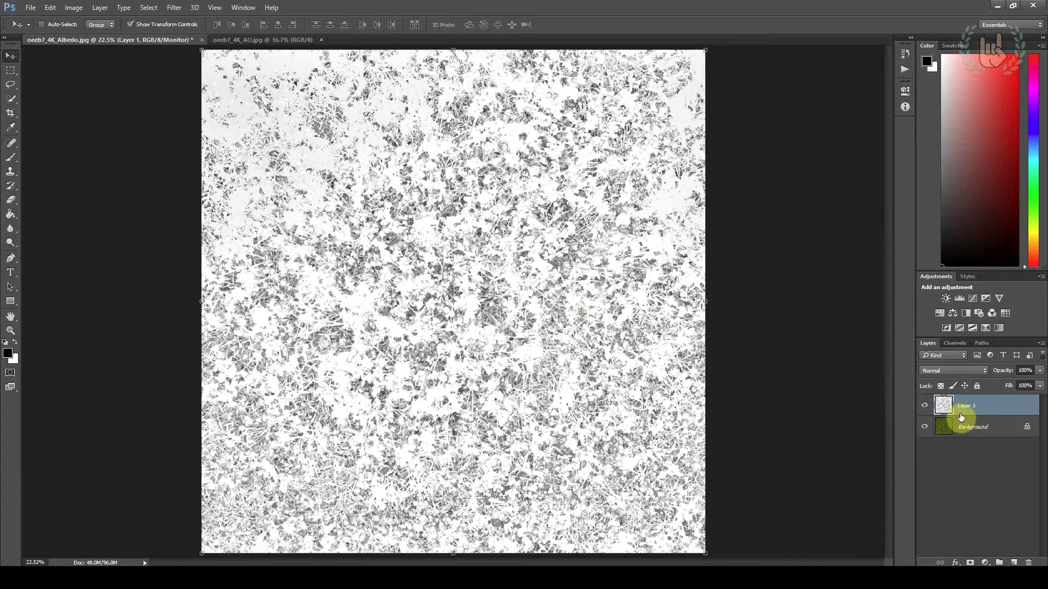
left_click(950, 373)
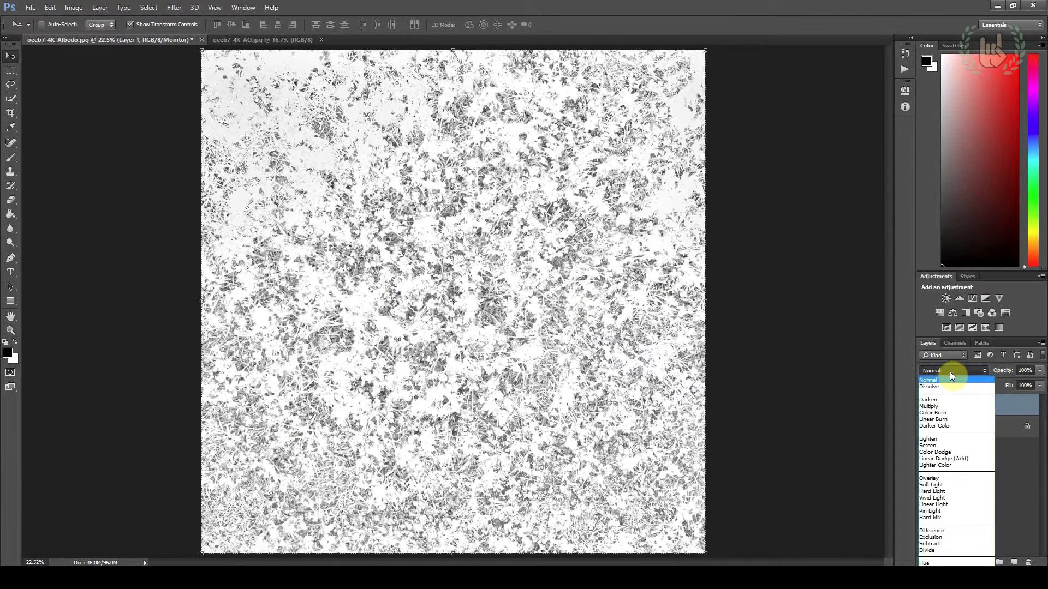
left_click(953, 379)
left_click(945, 373)
left_click(947, 386)
key("Down")
key("Down")
key("Down")
key("Up")
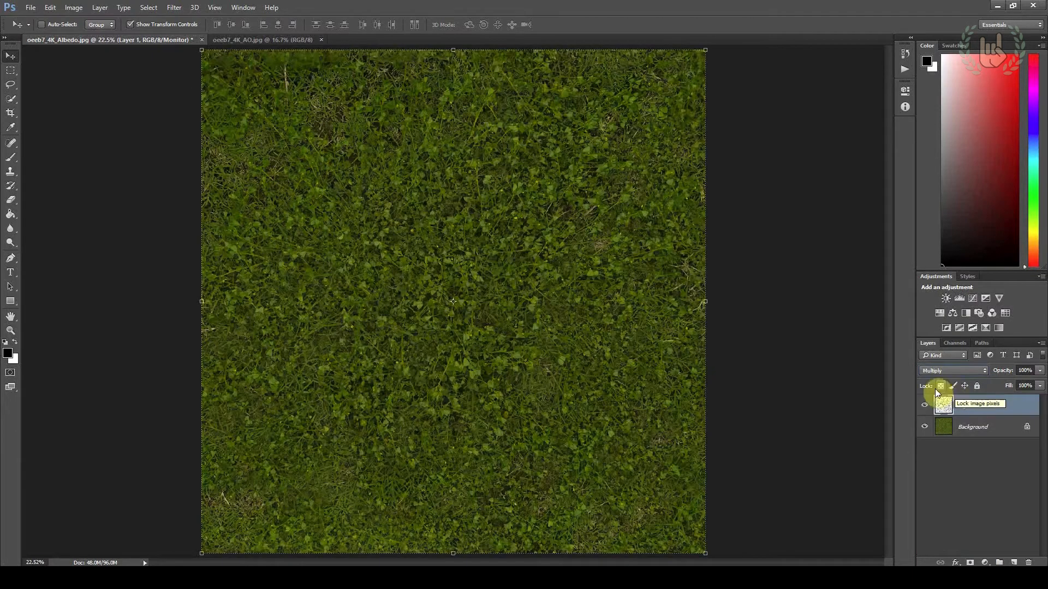
Compare the albedo with and without the multiplied ambient occlusion layer, both in full and close up
left_click(923, 406)
left_click(924, 406)
left_click(924, 406)
left_click(923, 406)
scroll(409, 292, "up", 6, "alt")
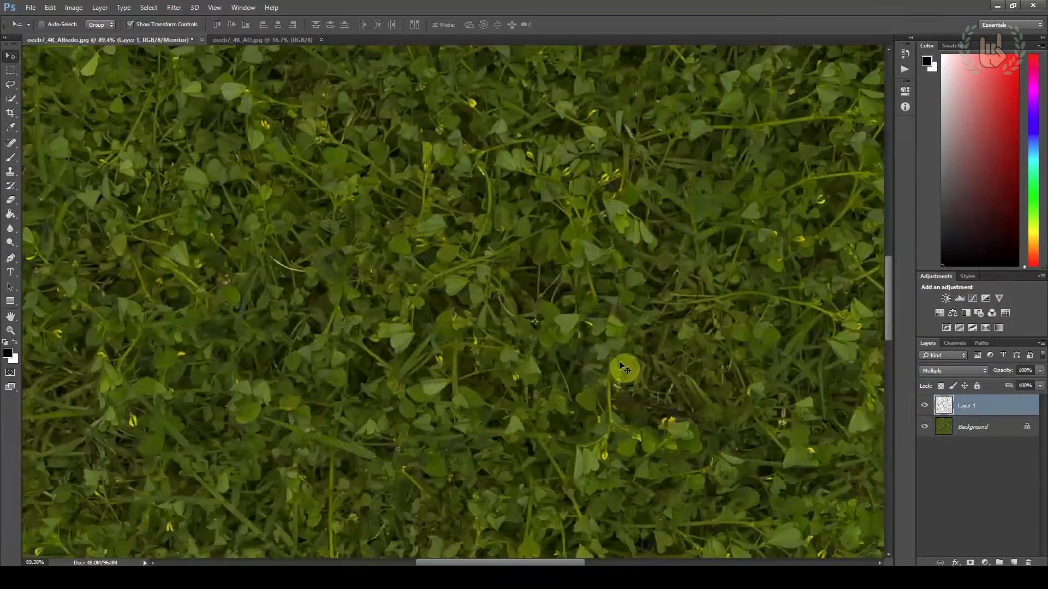
left_click(926, 405)
left_click(926, 405)
left_click(926, 405)
left_click(926, 406)
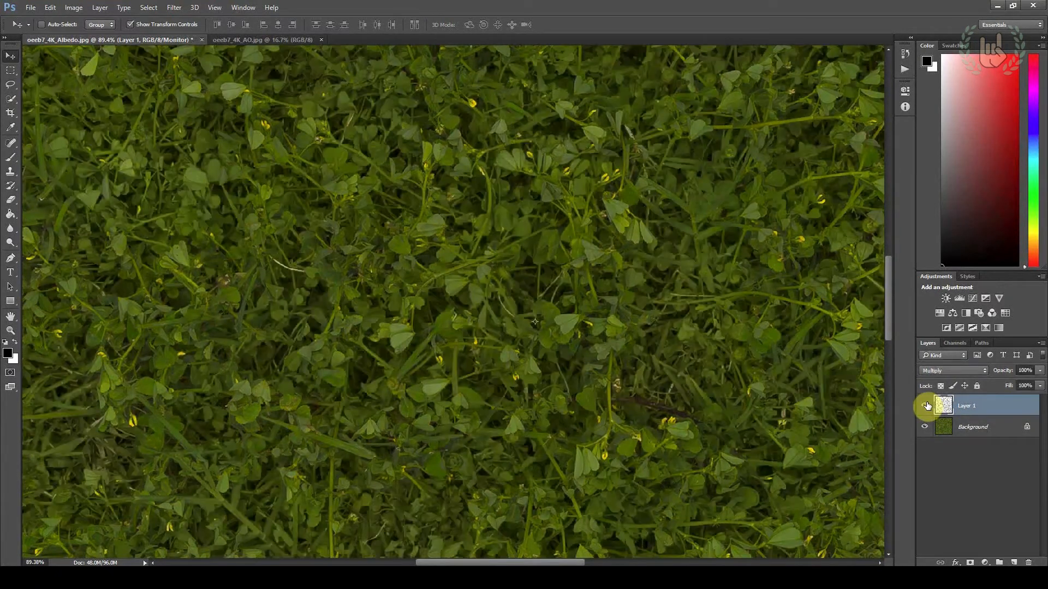
left_click(926, 406)
left_click(926, 405)
left_click(926, 405)
left_click(927, 405)
left_click(926, 405)
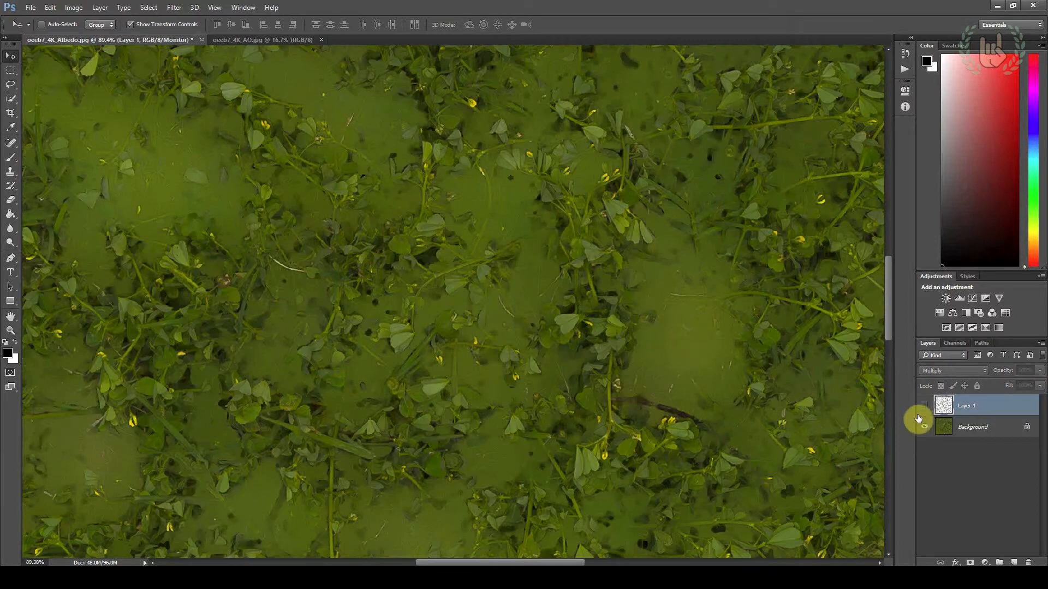
left_click(922, 414)
scroll(622, 327, "down", 5, "alt")
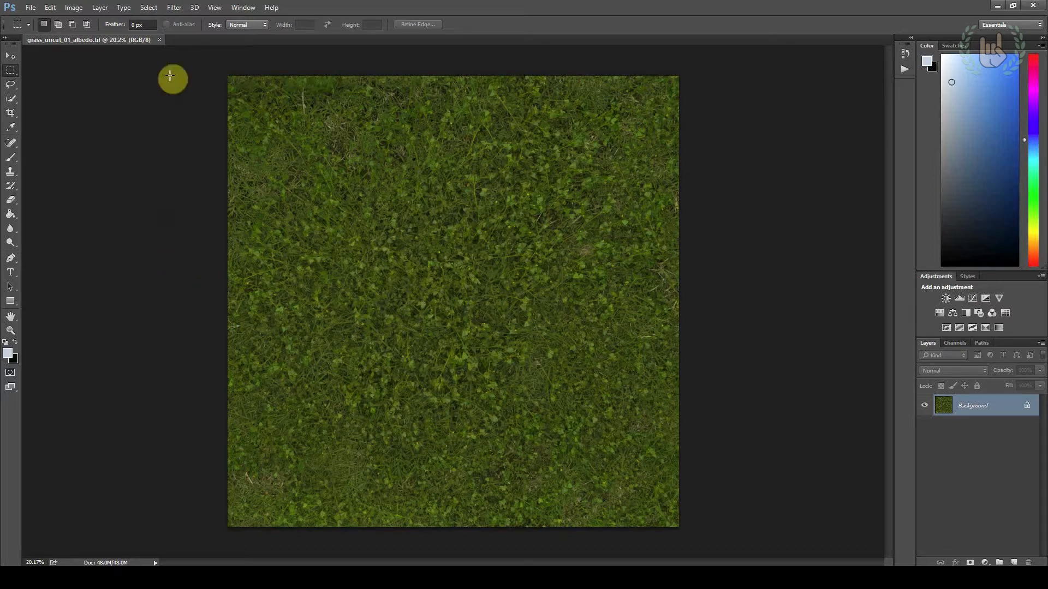
Apply a High Pass filter with a radius of 1000 pixels to grass_uncut_01_albedo.tif
left_click(172, 9)
mouse_move(194, 214)
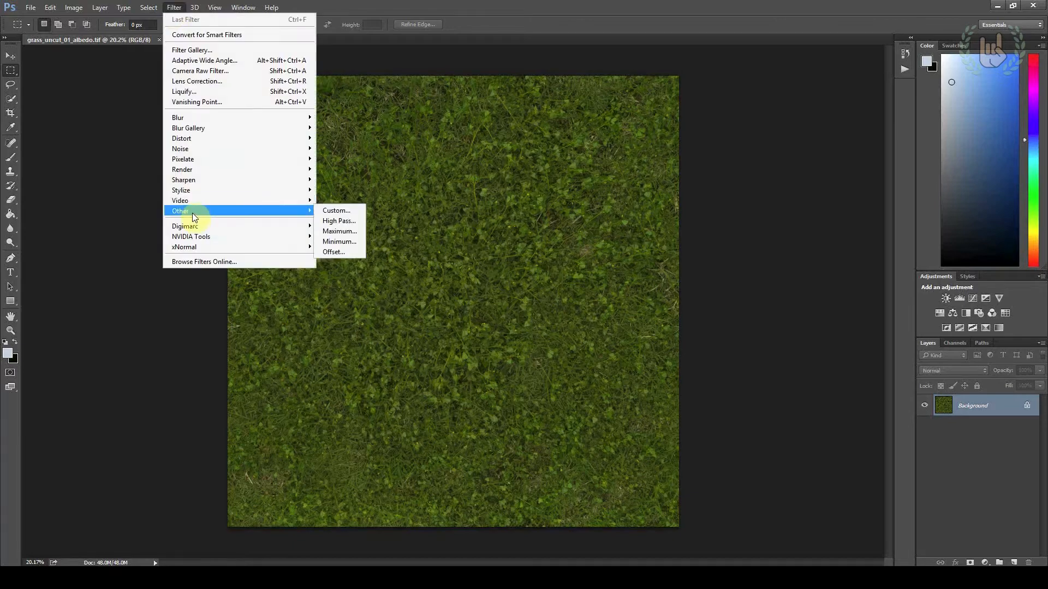
left_click(338, 221)
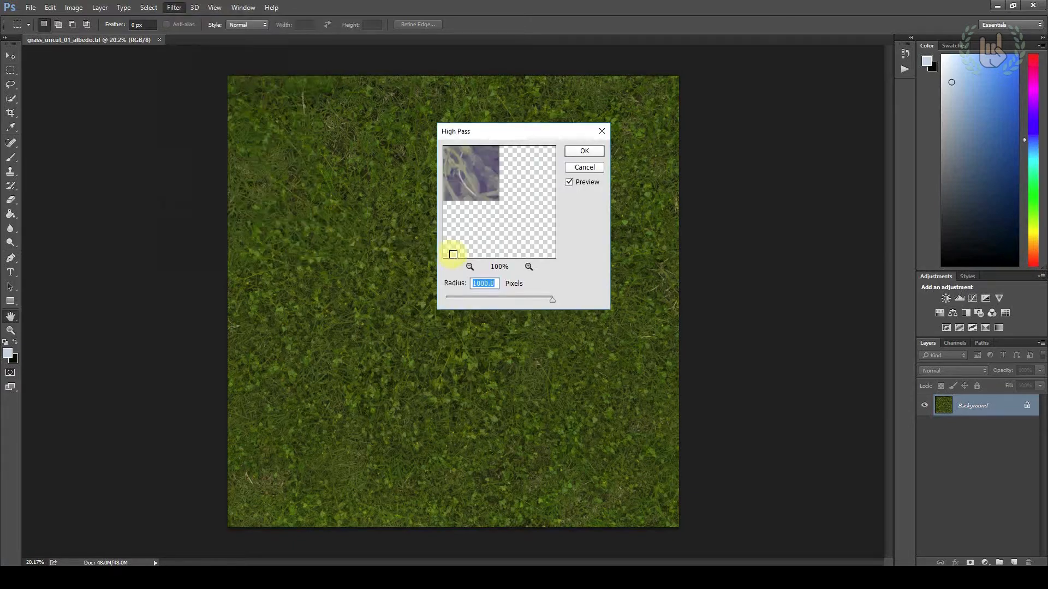
left_click_drag(506, 136, 777, 219)
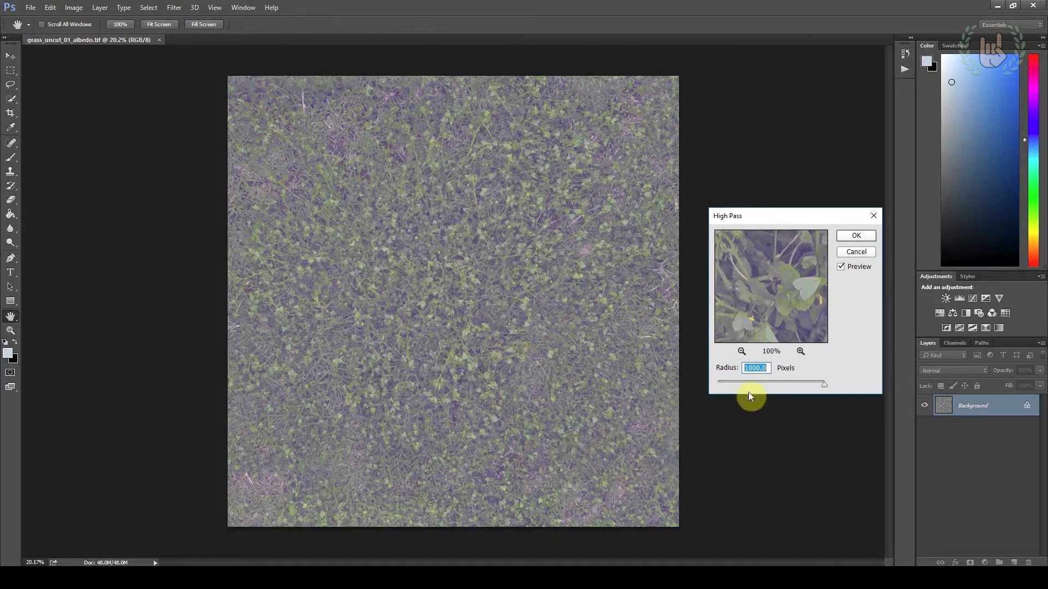
left_click_drag(747, 384, 791, 385)
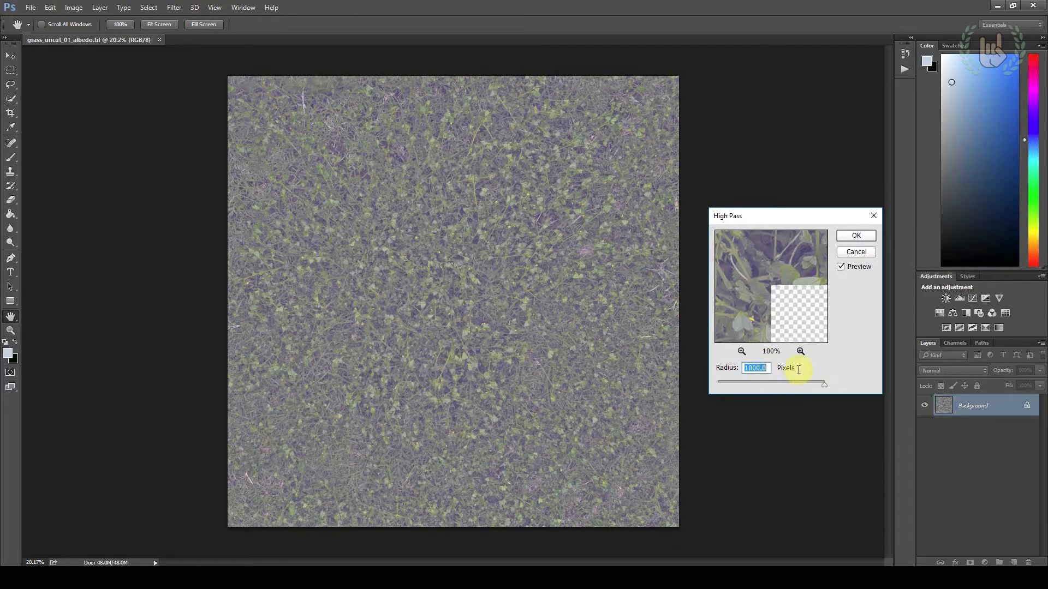
left_click(854, 236)
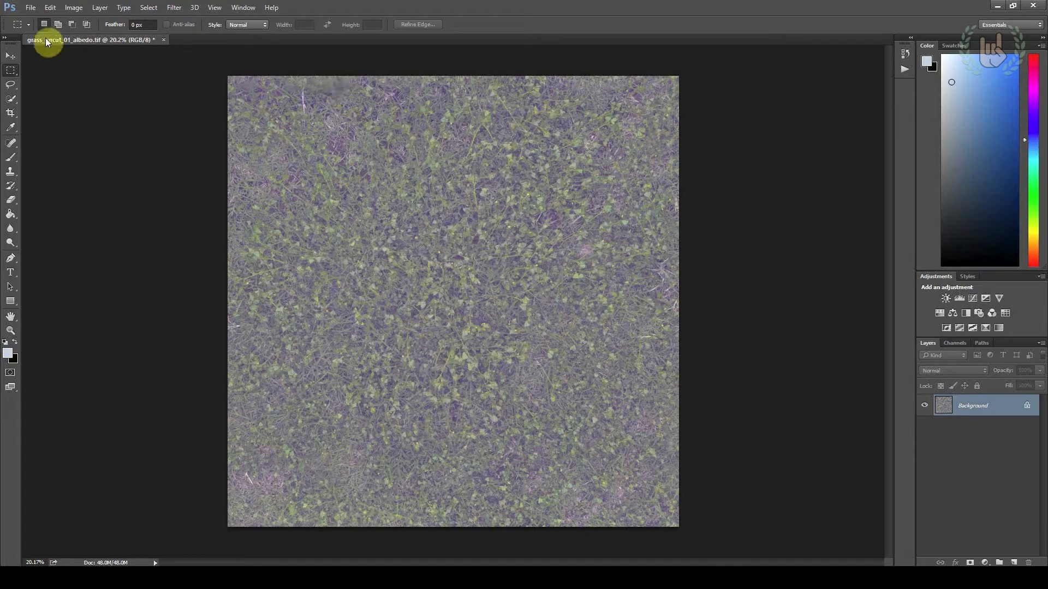
Save the high-passed albedo in CryTIFPlugin format over the existing grass_uncut_01_albedo.tif in the grass folder
left_click(30, 8)
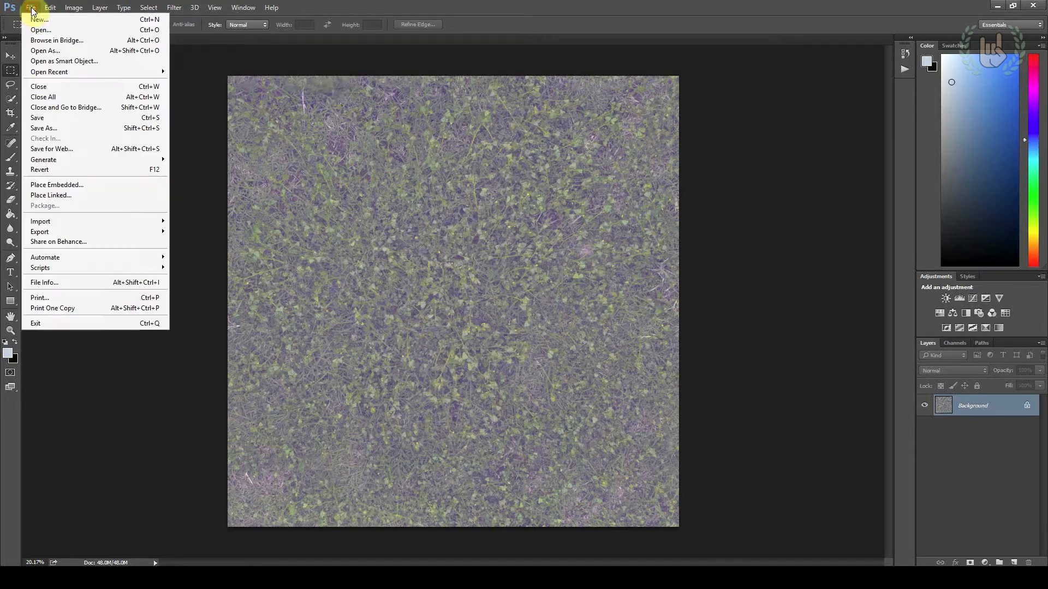
left_click(50, 127)
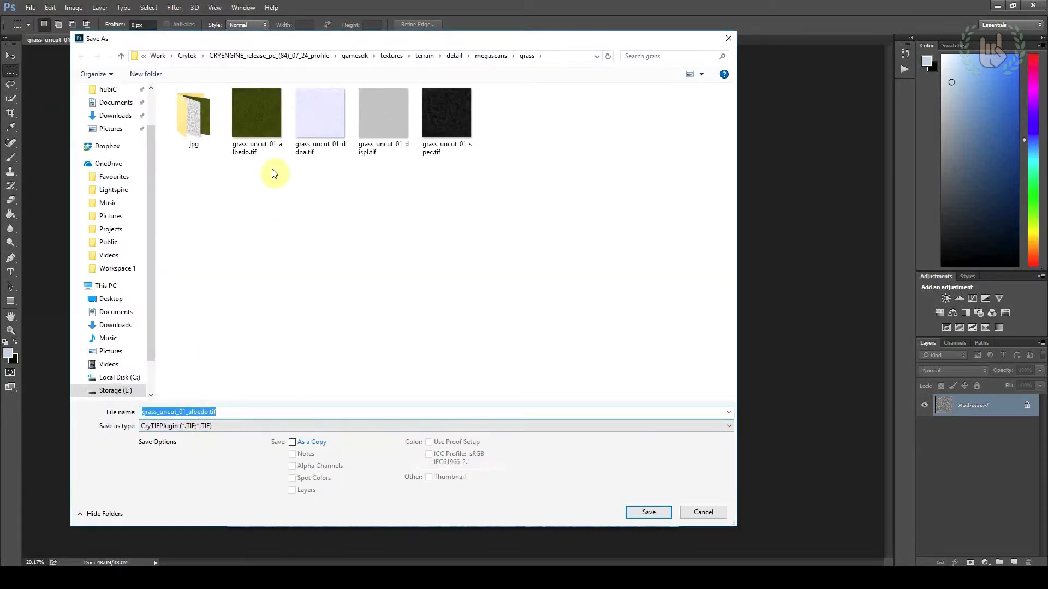
double_click(265, 119)
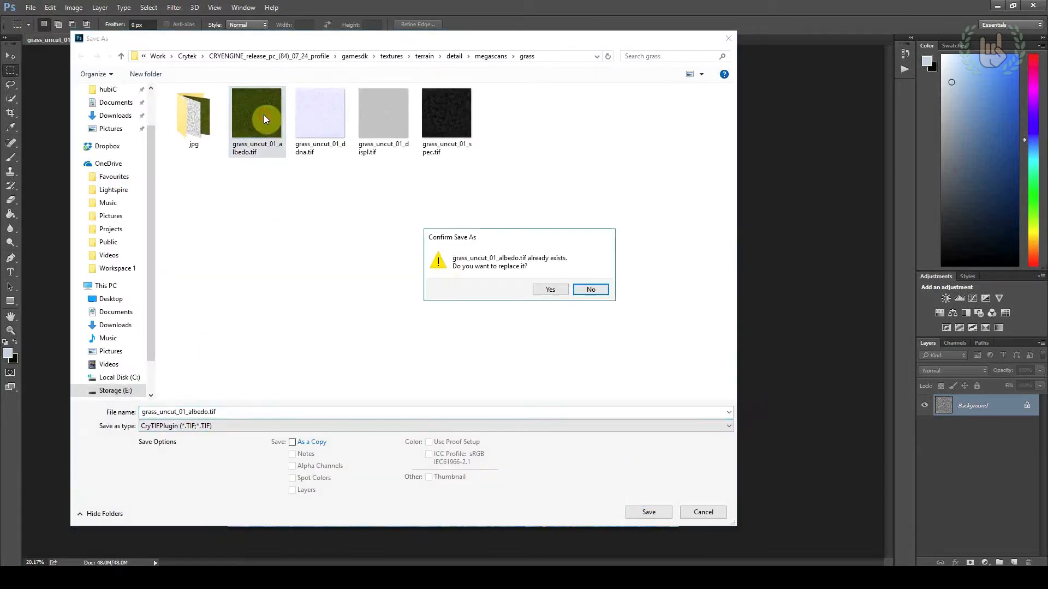
left_click(547, 289)
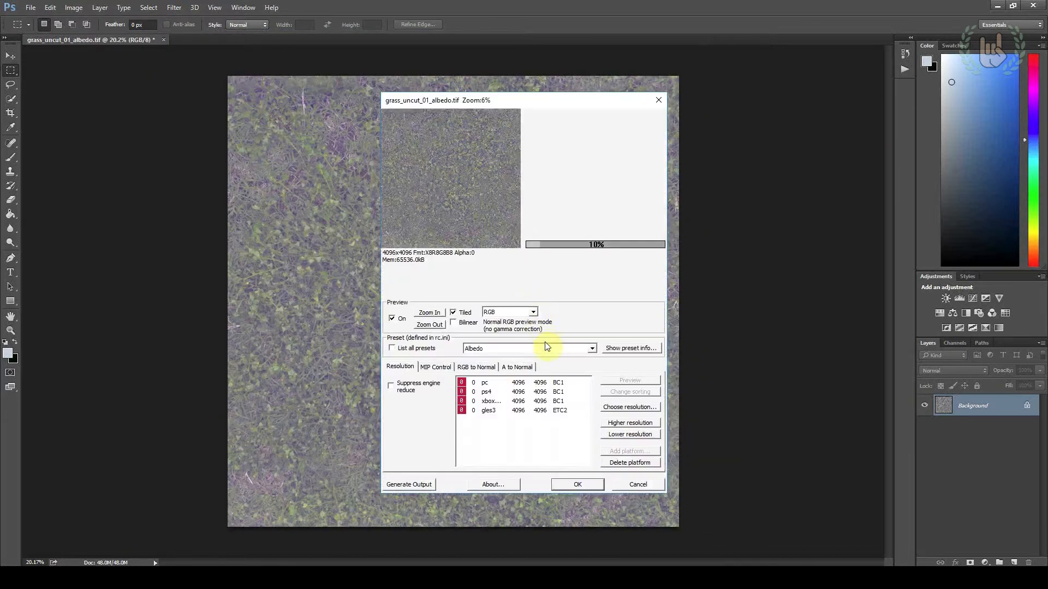
Choose the Terrain_Albedo_HighPassed preset for the albedo texture and accept the CryTIF export settings
left_click(539, 347)
left_click(536, 347)
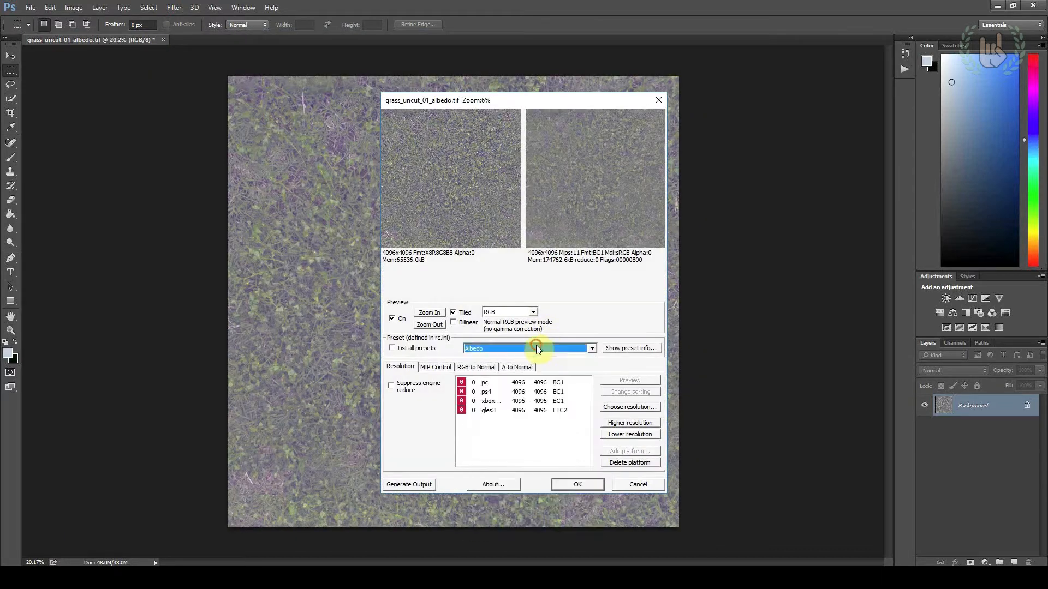
left_click(479, 350)
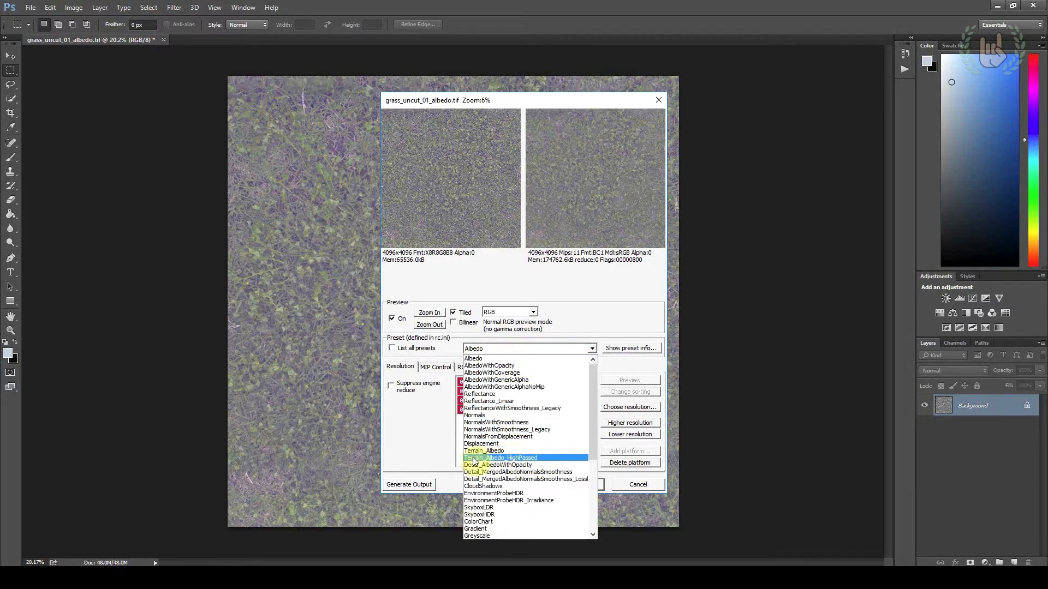
left_click(539, 458)
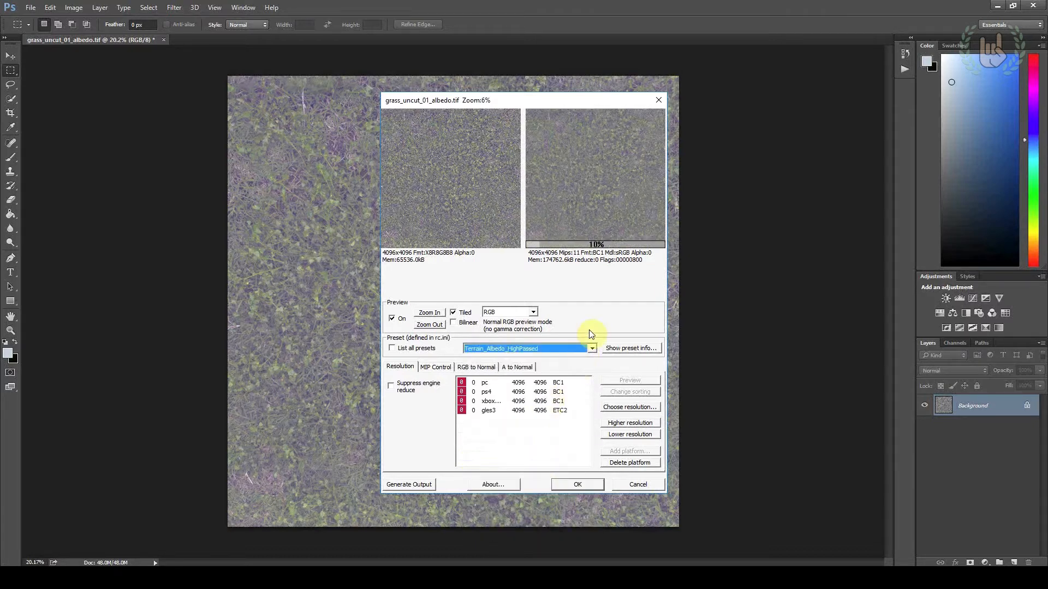
left_click(576, 484)
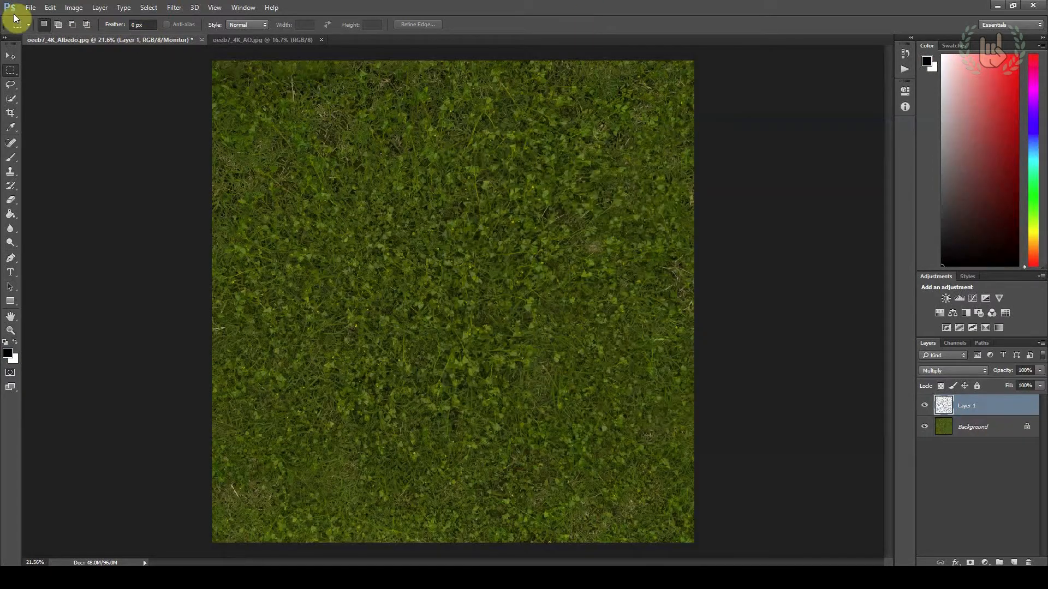
Switch to the grass folder in File Explorer and open oeeb7_4K_Normal.jpg with Photoshop
left_click(32, 7)
left_click(398, 35)
key("alt+Tab")
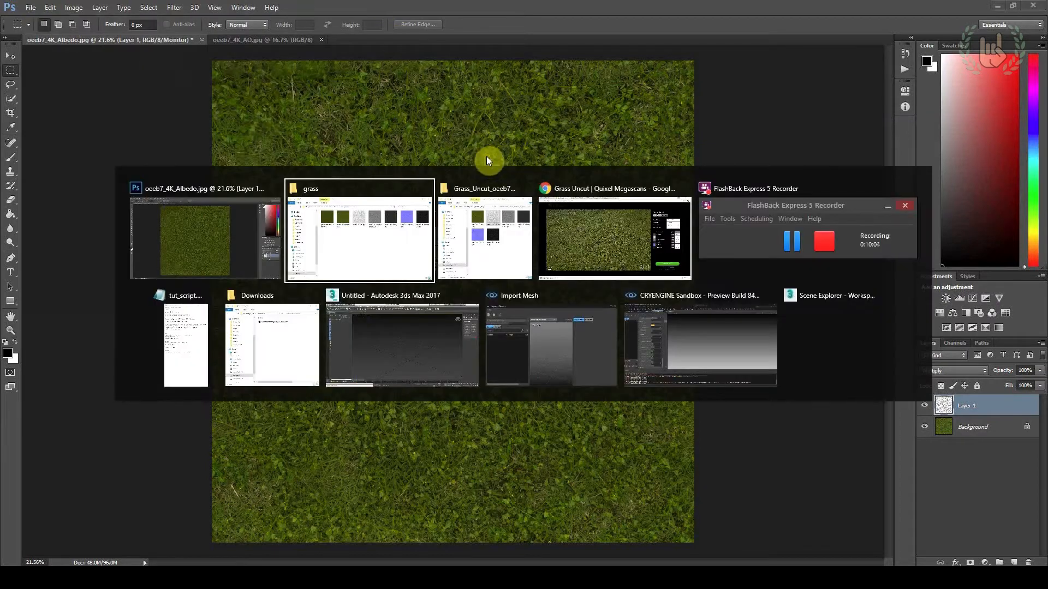
right_click(919, 215)
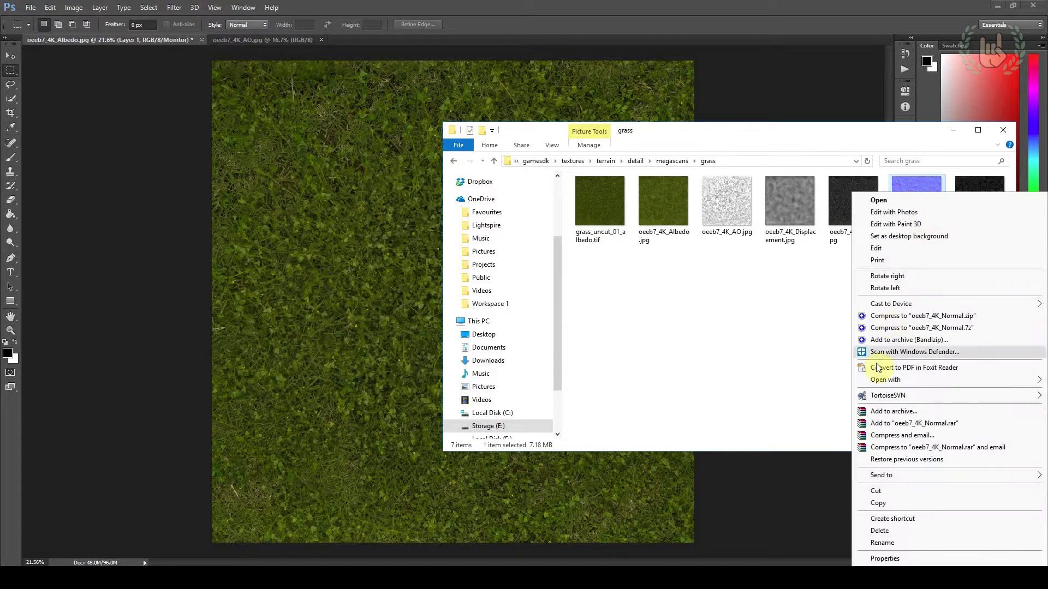
left_click(929, 208)
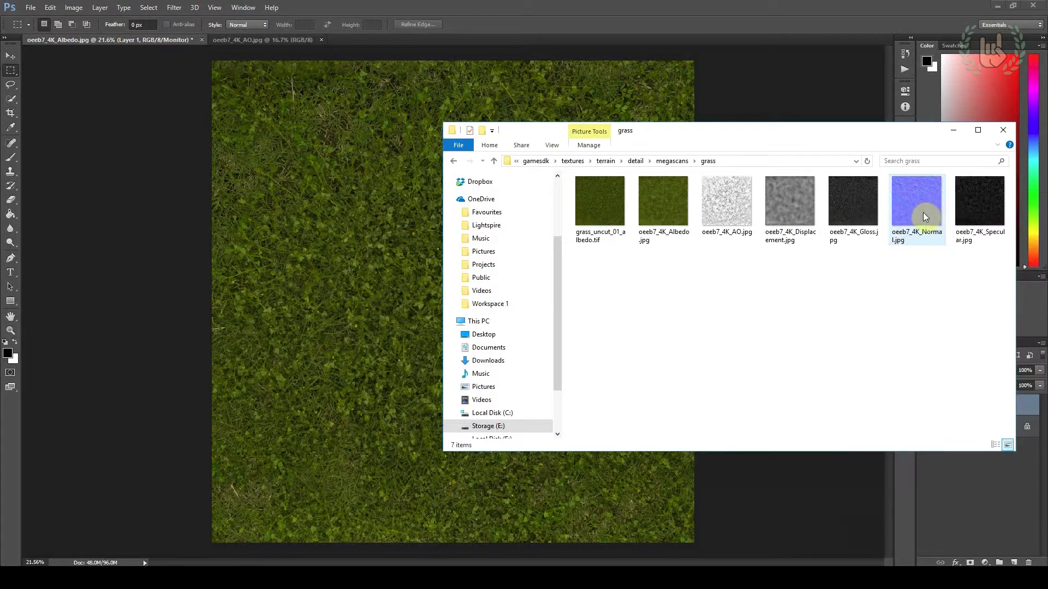
right_click(924, 216)
mouse_move(874, 381)
left_click(761, 437)
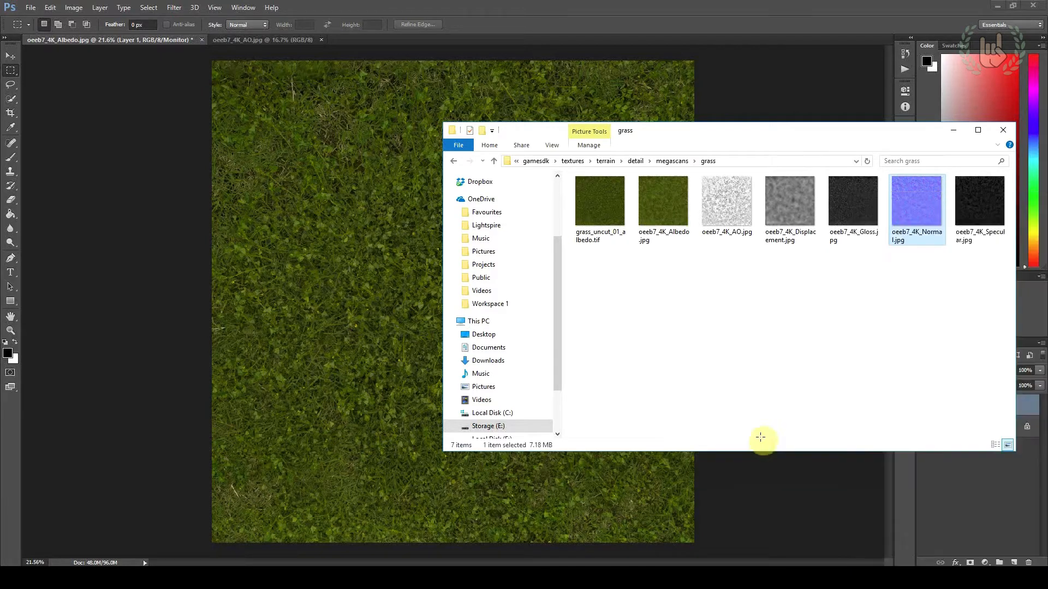
Add a new alpha channel to the normal map document
scroll(519, 353, "up", 3, "alt")
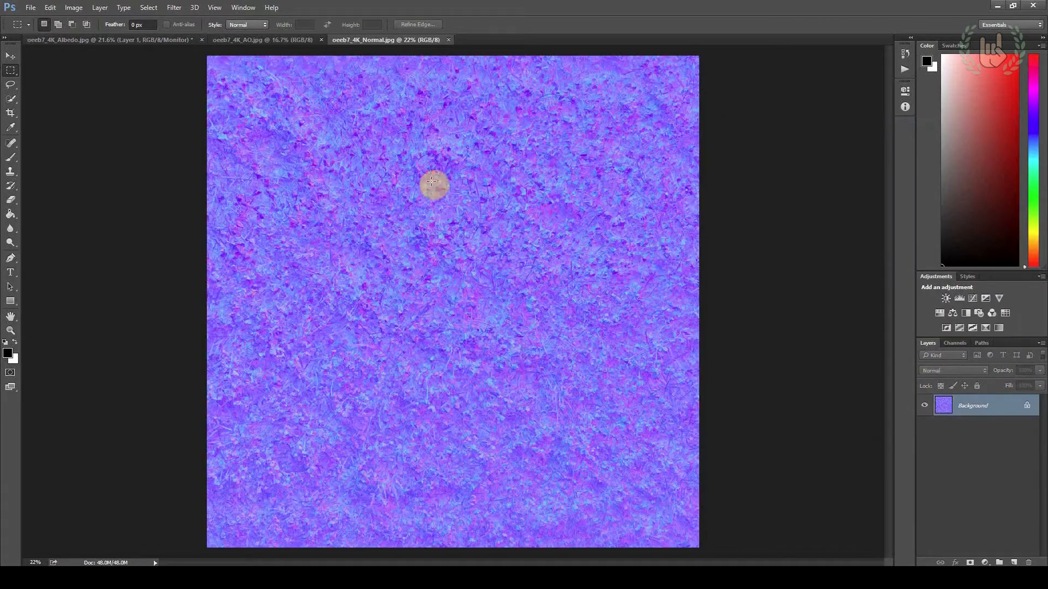
scroll(505, 289, "down", 1, "alt")
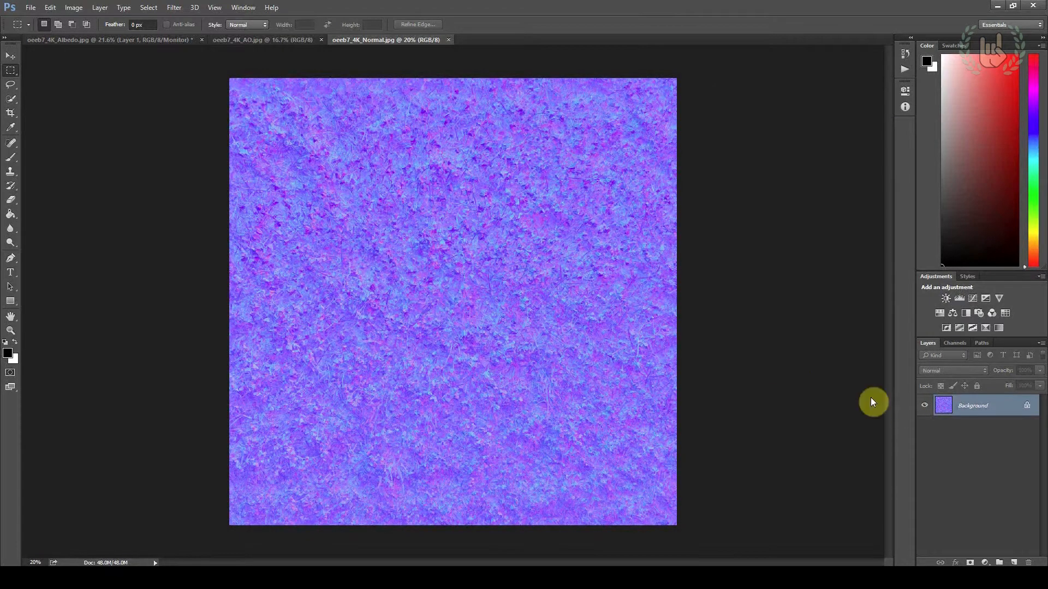
left_click(960, 343)
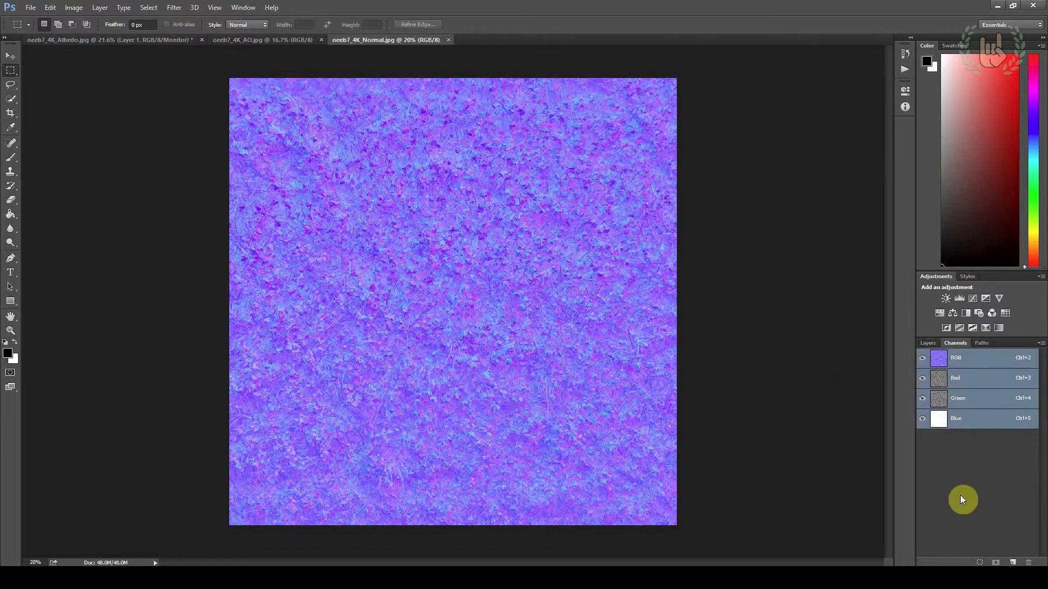
left_click(1013, 562)
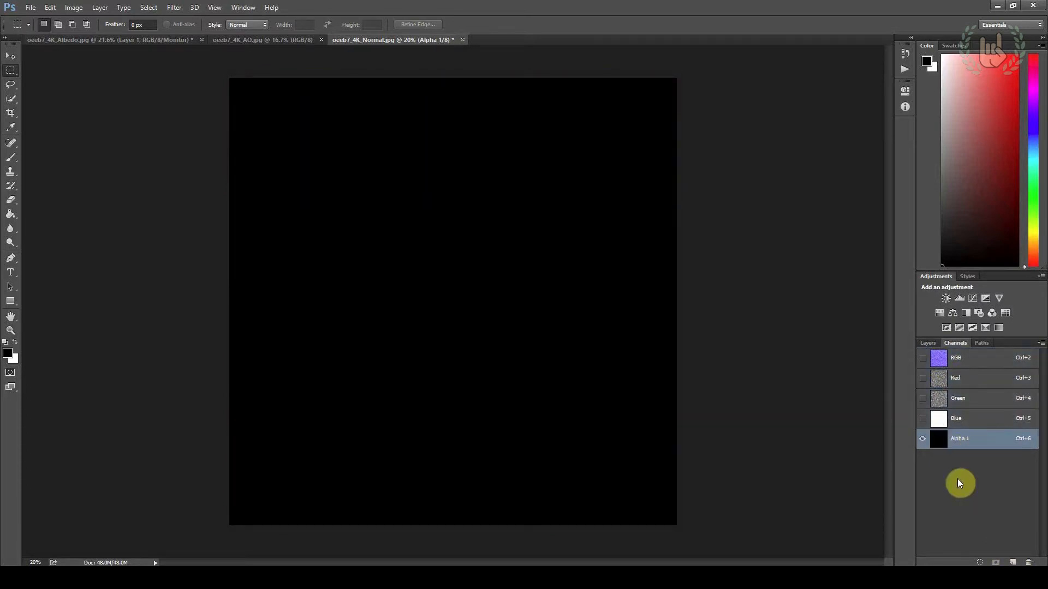
Switch to the grass folder in File Explorer and open oeeb7_4K_Gloss.jpg with Photoshop
key("alt+Tab")
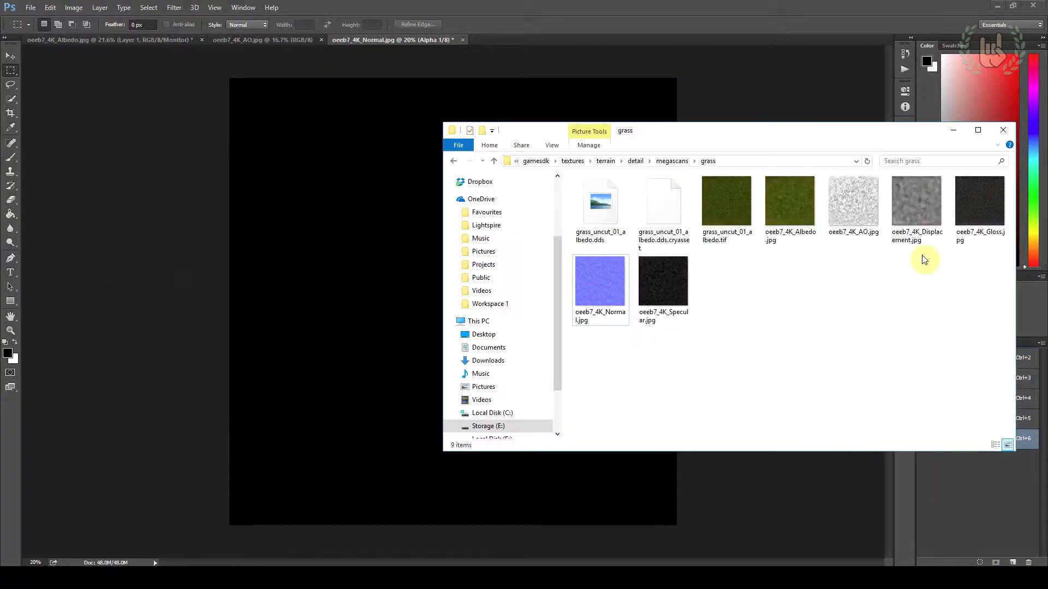
right_click(984, 215)
mouse_move(866, 382)
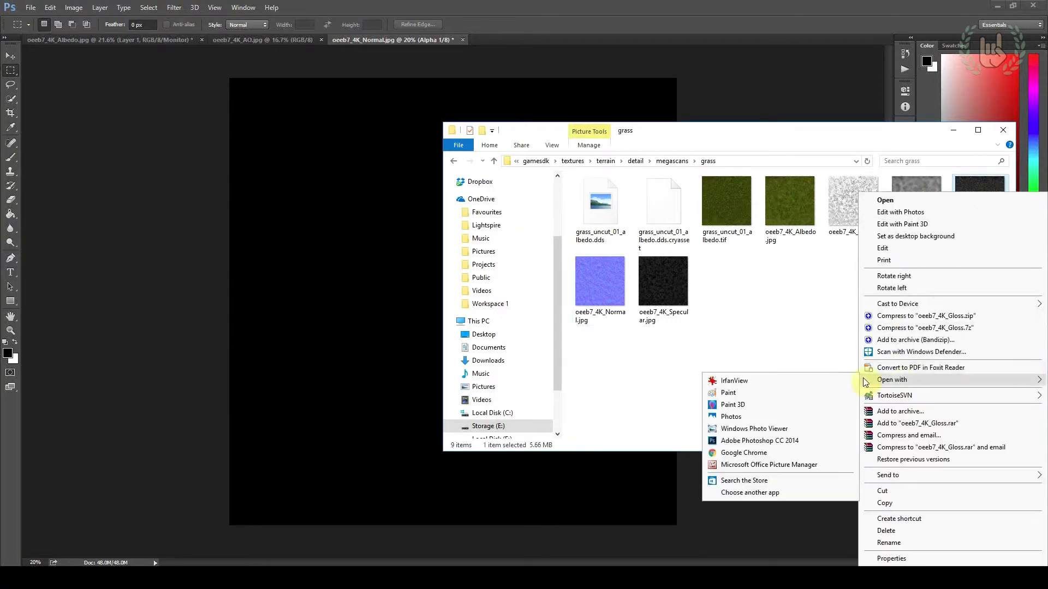
left_click(775, 441)
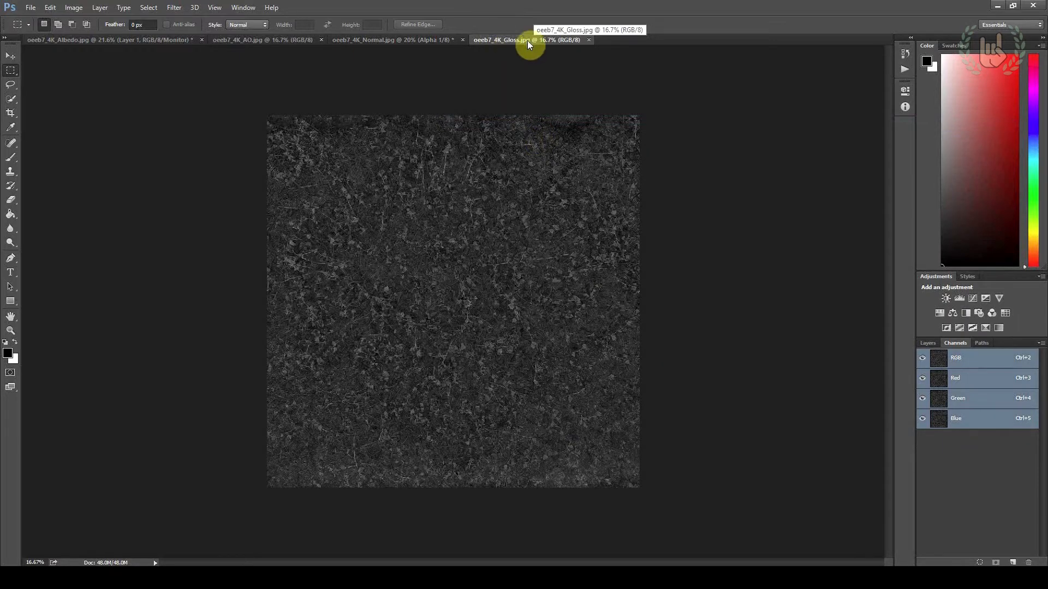
Copy the entire gloss image, paste it into the Alpha 1 channel of the normal map and deselect
key("ctrl+a")
left_click(50, 7)
left_click(67, 77)
left_click(397, 39)
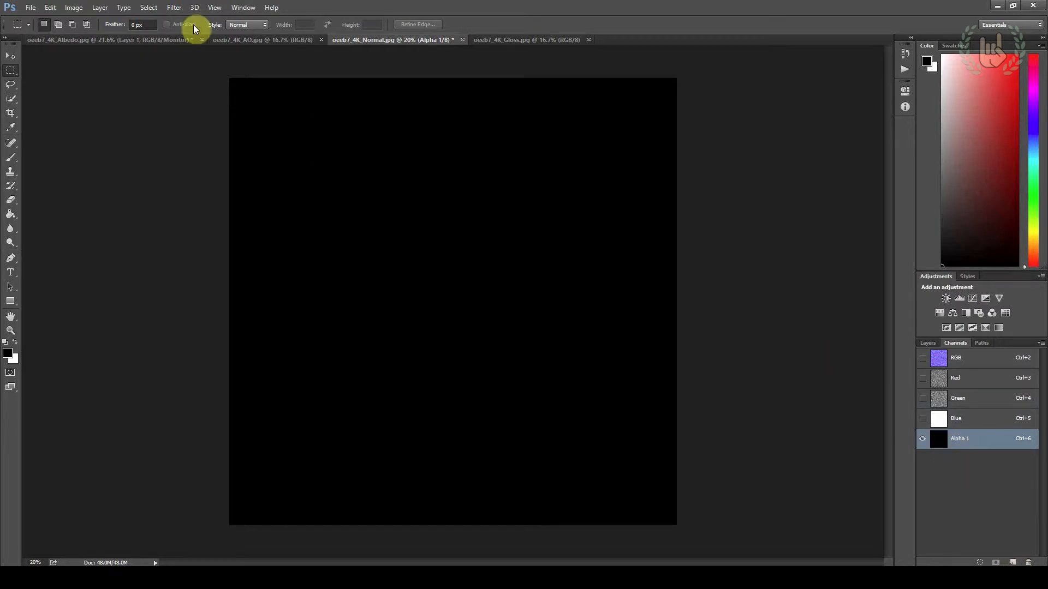
left_click(47, 7)
left_click(74, 101)
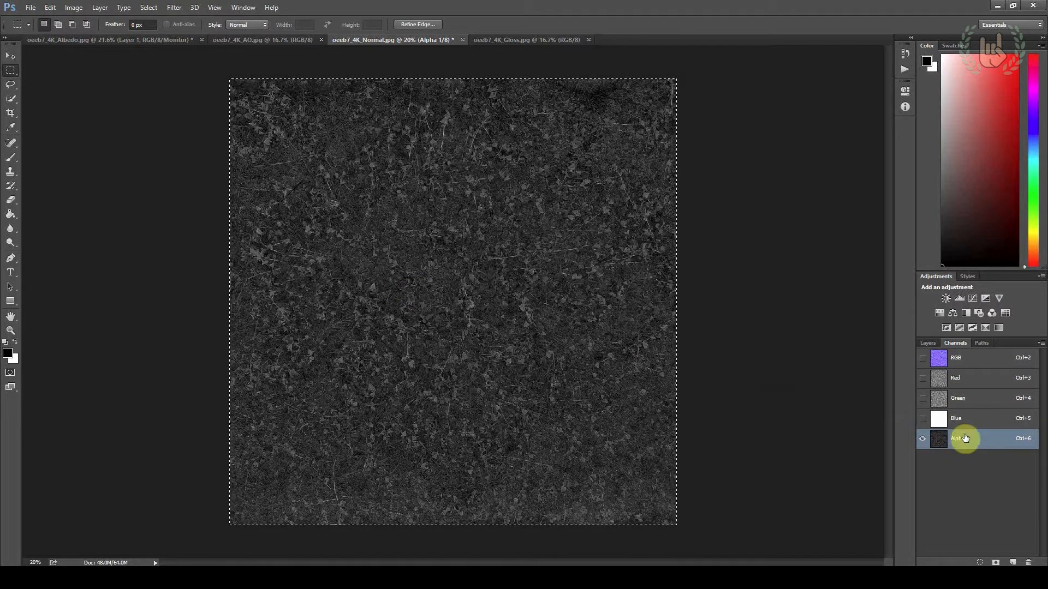
left_click(194, 162)
Compare the normal map's RGB channels with the gloss in its alpha channel, and inspect the gloss detail close up
left_click(958, 360)
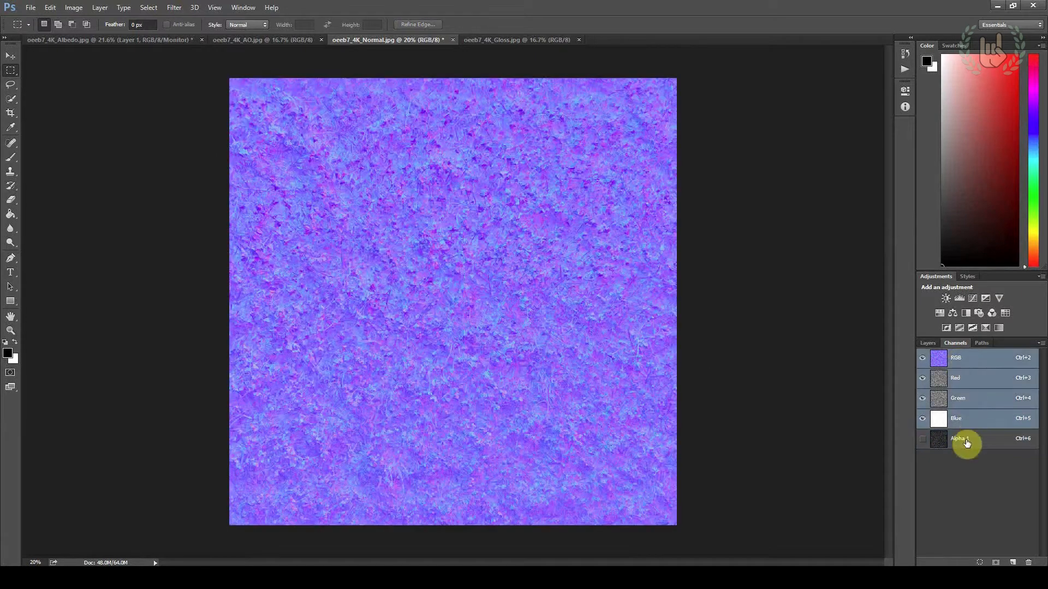
left_click(966, 443)
left_click(956, 361)
left_click(969, 441)
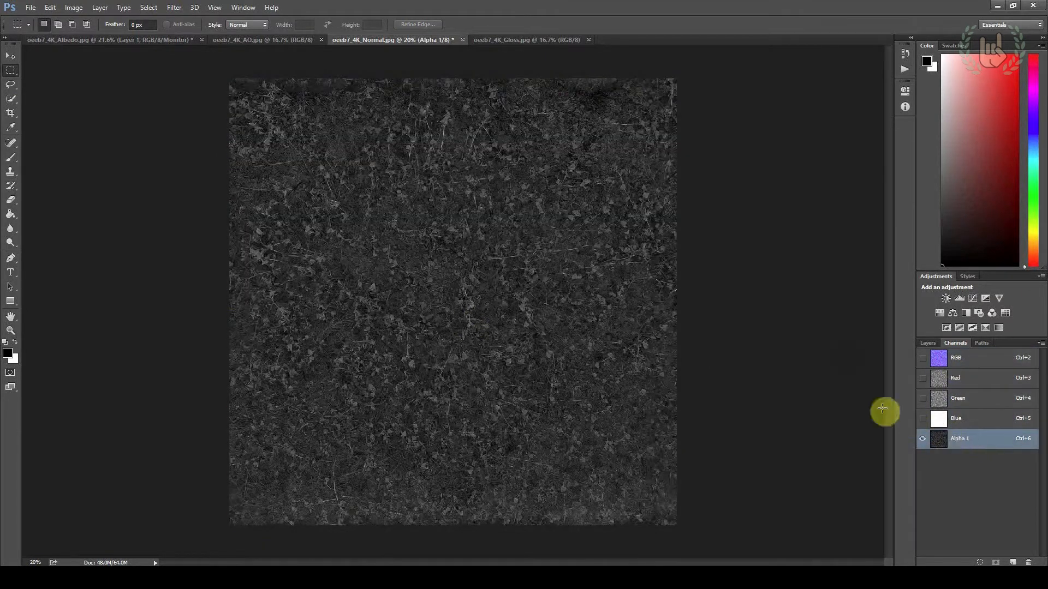
scroll(440, 313, "up", 5, "alt")
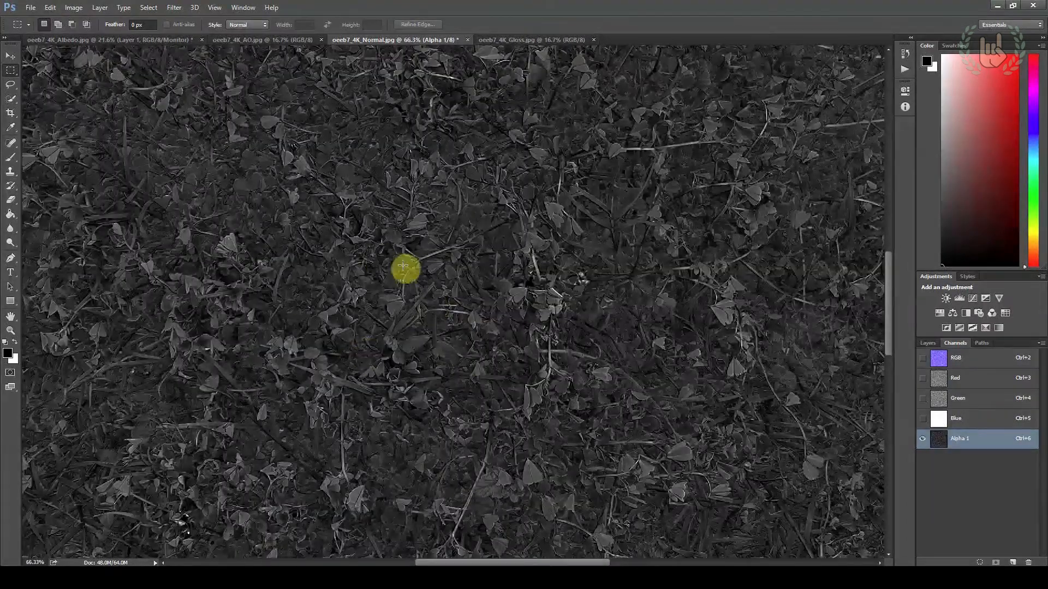
scroll(400, 304, "down", 3, "alt")
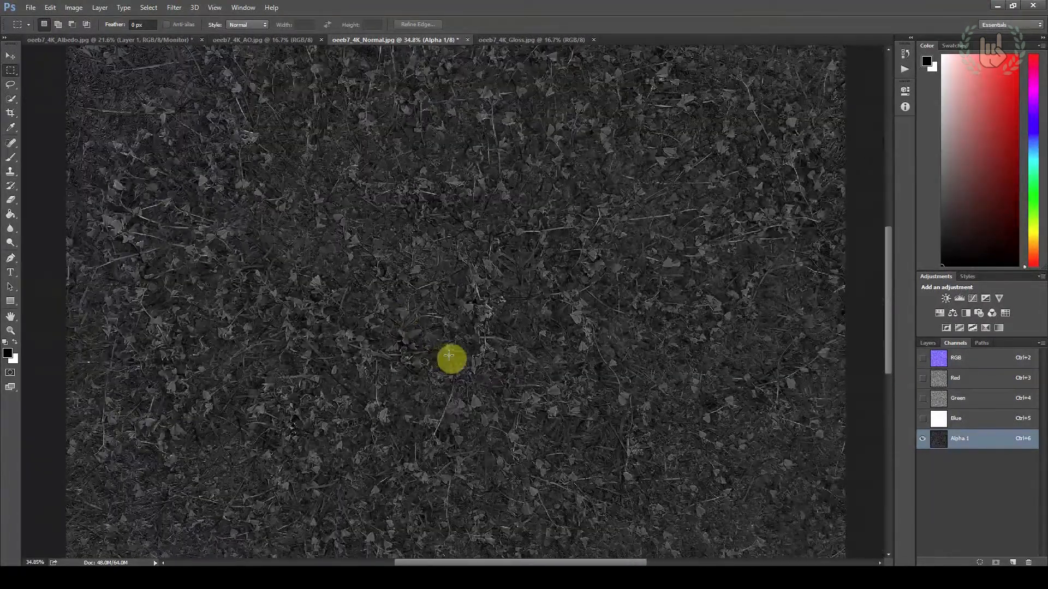
scroll(451, 358, "up", 5, "alt")
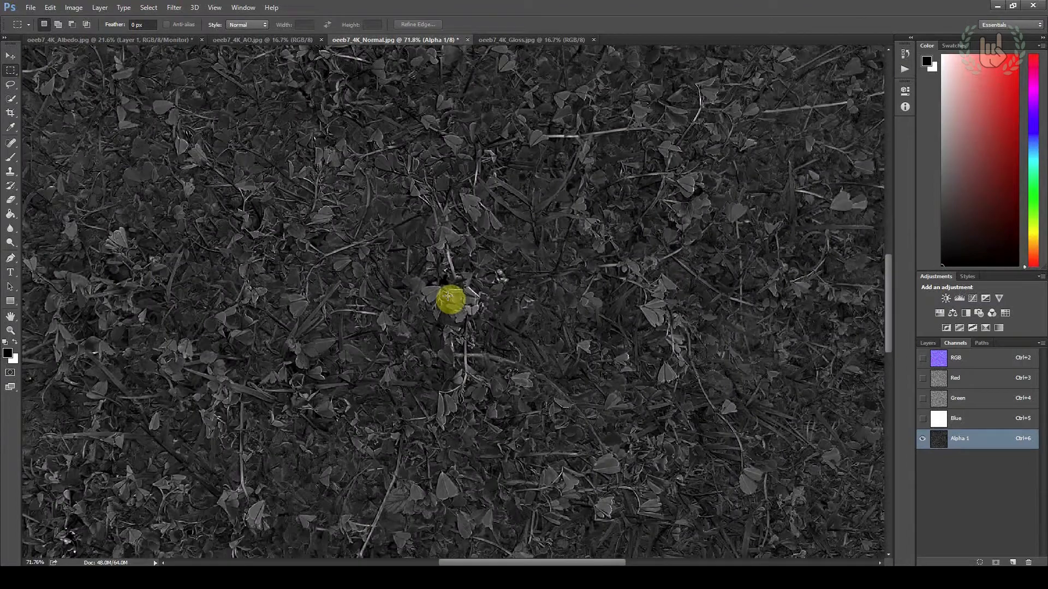
scroll(447, 295, "down", 5, "alt")
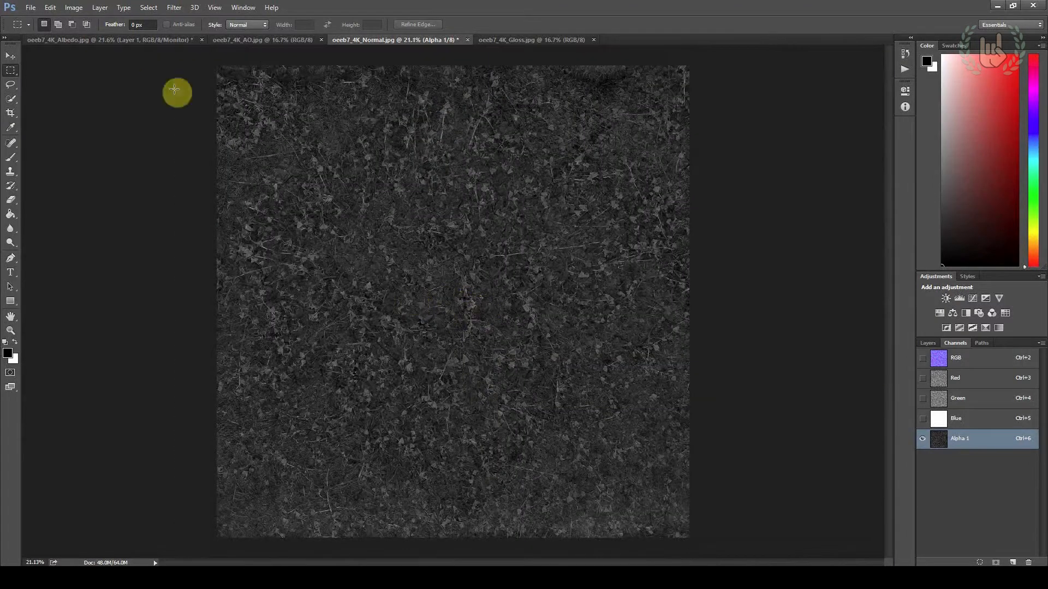
left_click(78, 8)
mouse_move(96, 31)
left_click(215, 35)
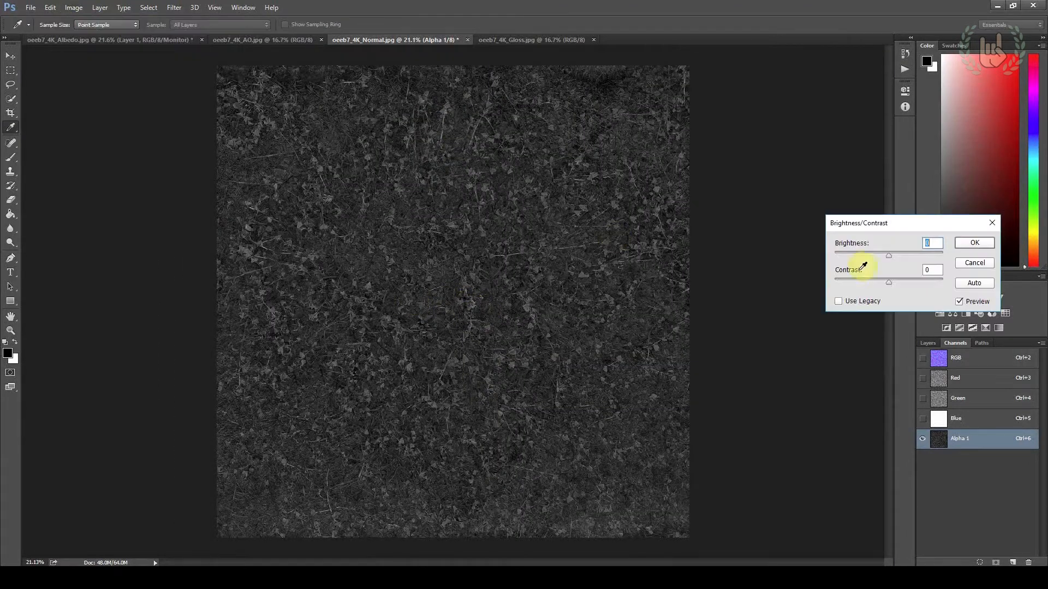
left_click_drag(889, 254, 906, 283)
left_click(975, 263)
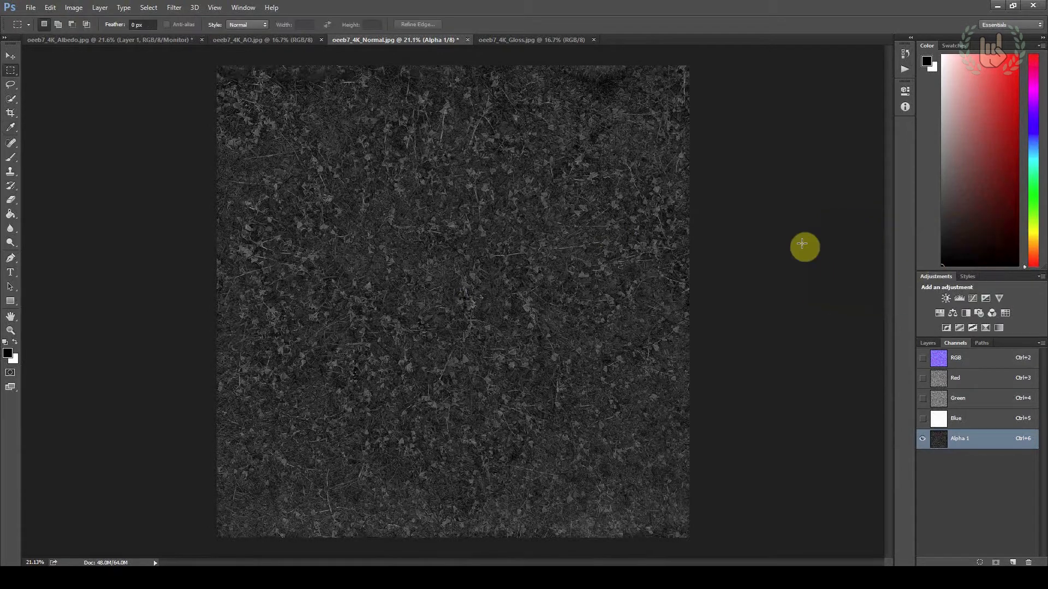
key("m")
key("ctrl+minus")
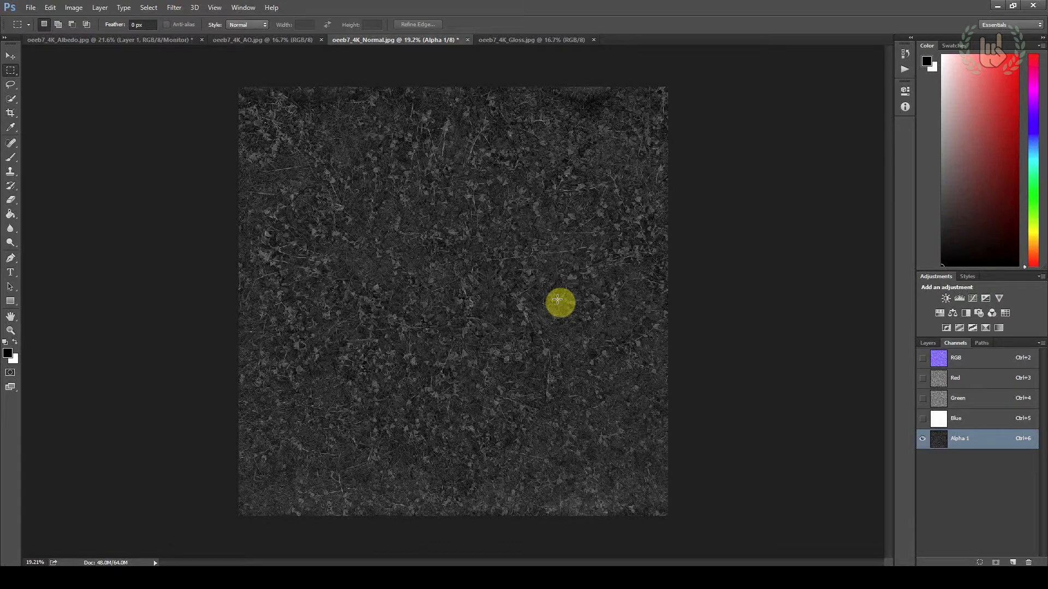
Show the RGB channels of the normal map and save it in CryTIFPlugin format as grass_uncut_01_ddna.tif in the grass folder
left_click(957, 364)
scroll(553, 376, "up", 1, "alt")
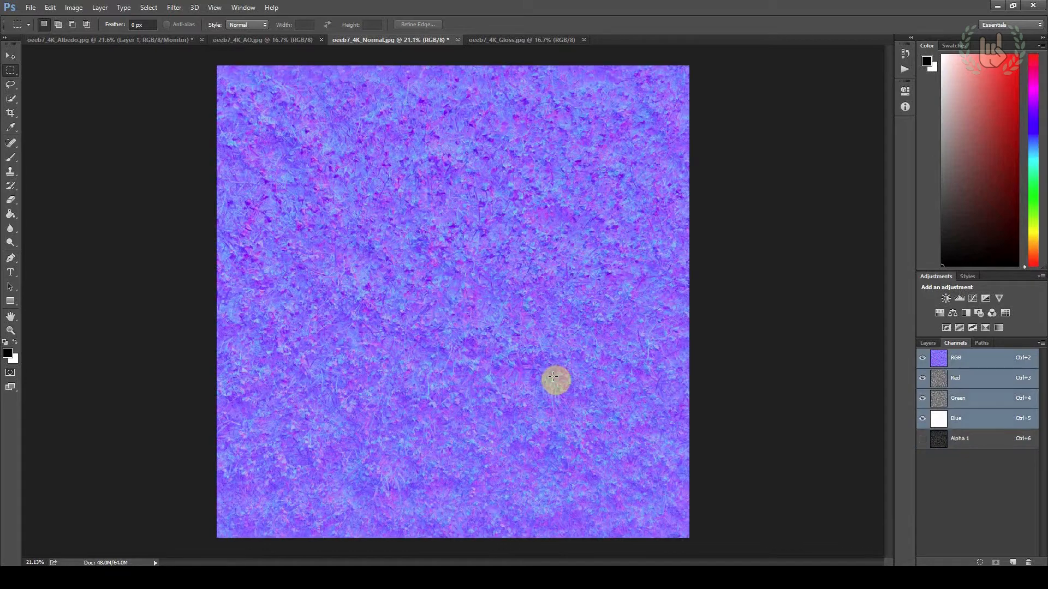
scroll(553, 377, "down", 1, "alt")
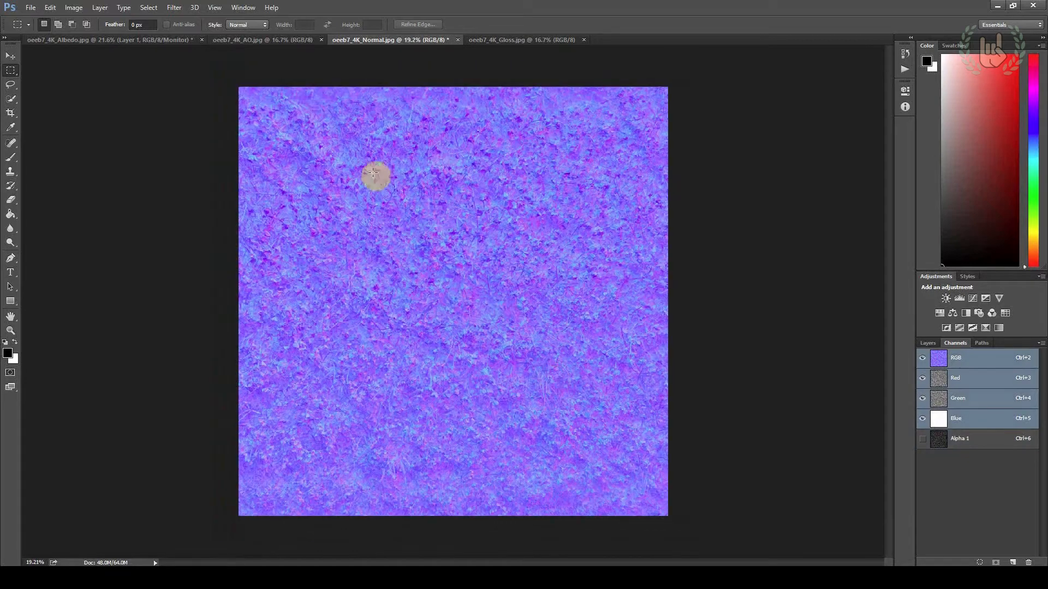
left_click(37, 7)
left_click(44, 126)
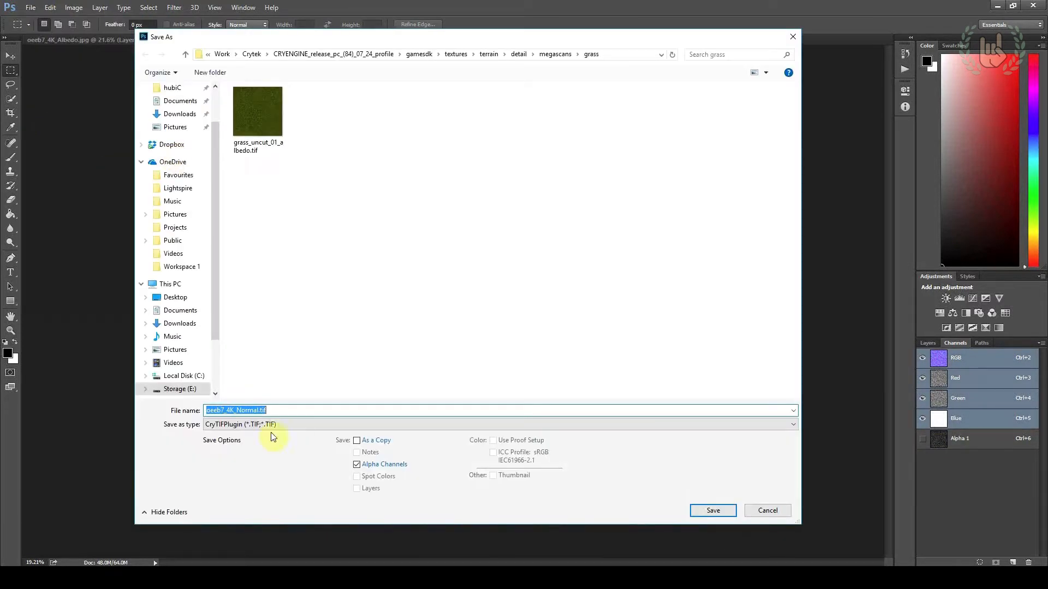
left_click(252, 139)
double_click(246, 410)
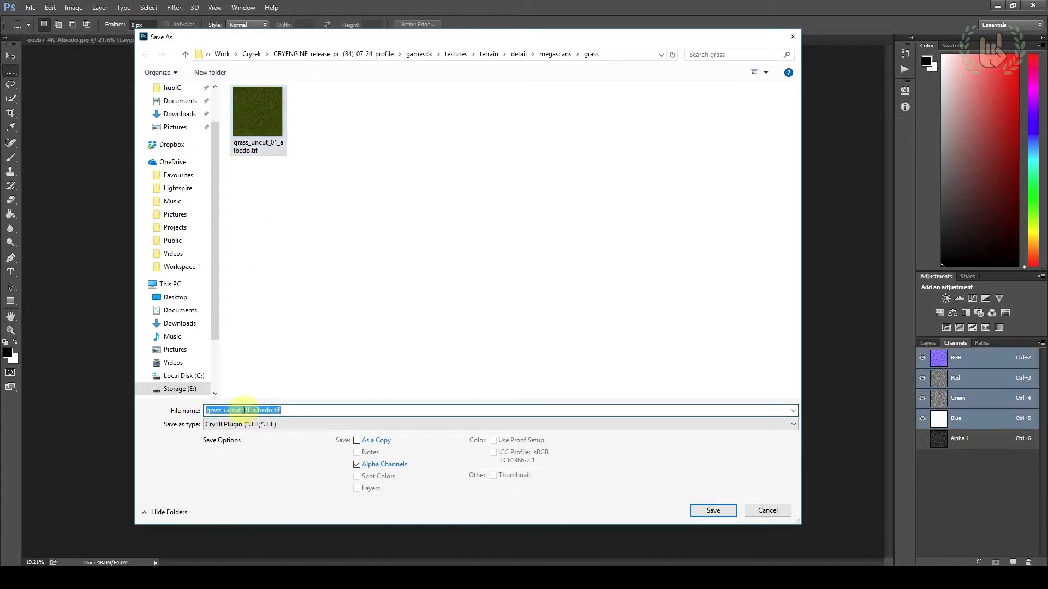
left_click_drag(252, 410, 280, 410)
type("ddn")
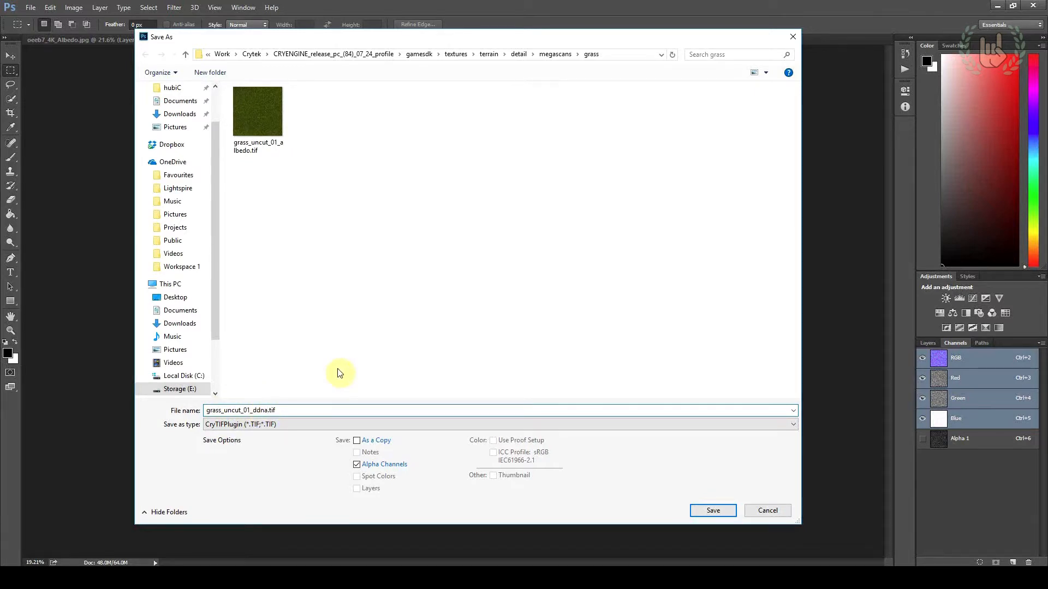
left_click(709, 511)
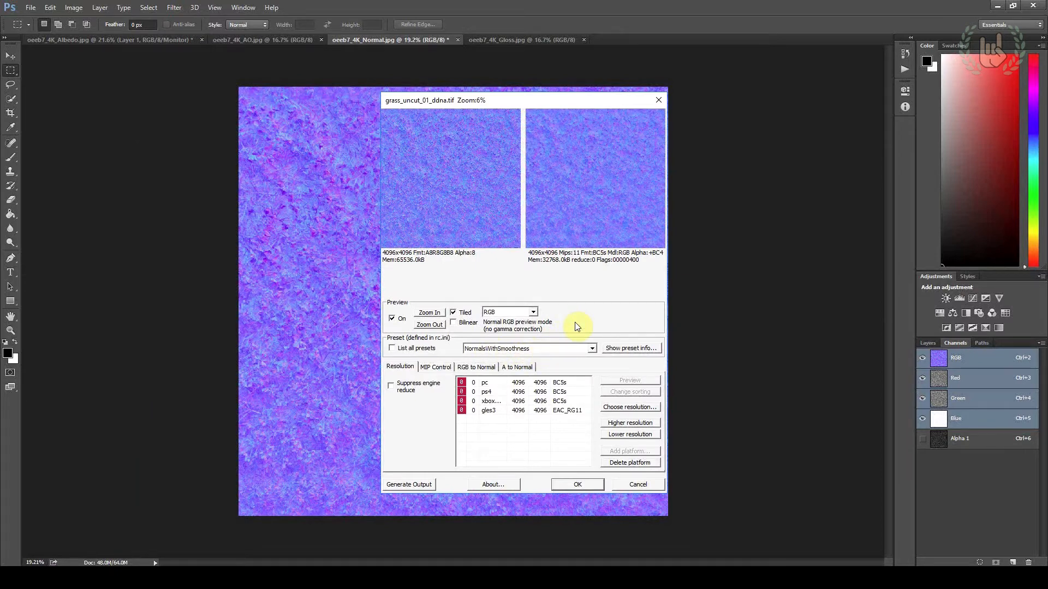
Apply the NormalsWithSmoothness_Legacy preset to the normal map and complete the CryTIF export
left_click(562, 349)
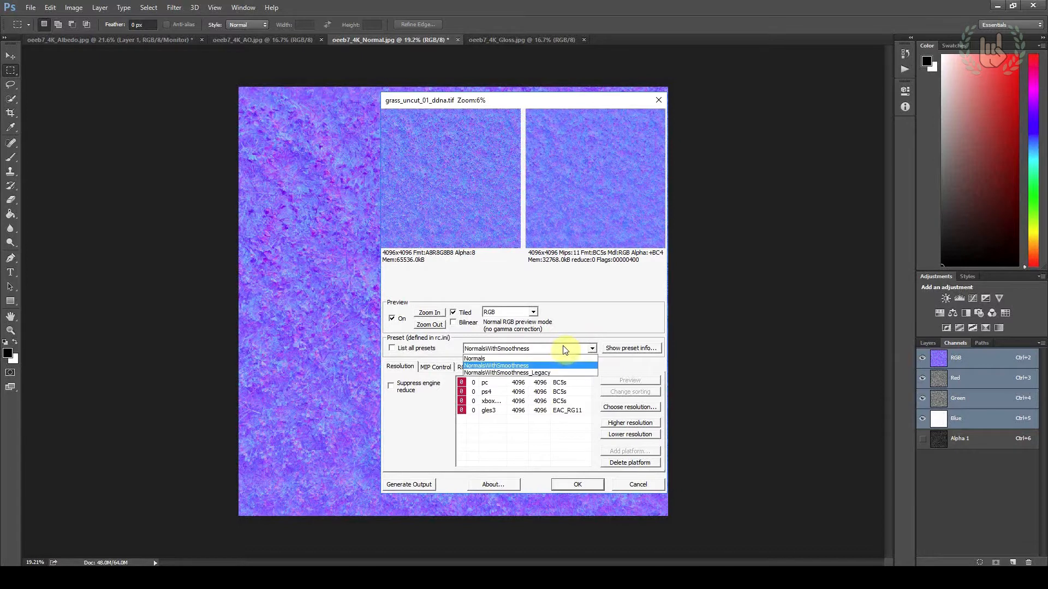
left_click(540, 373)
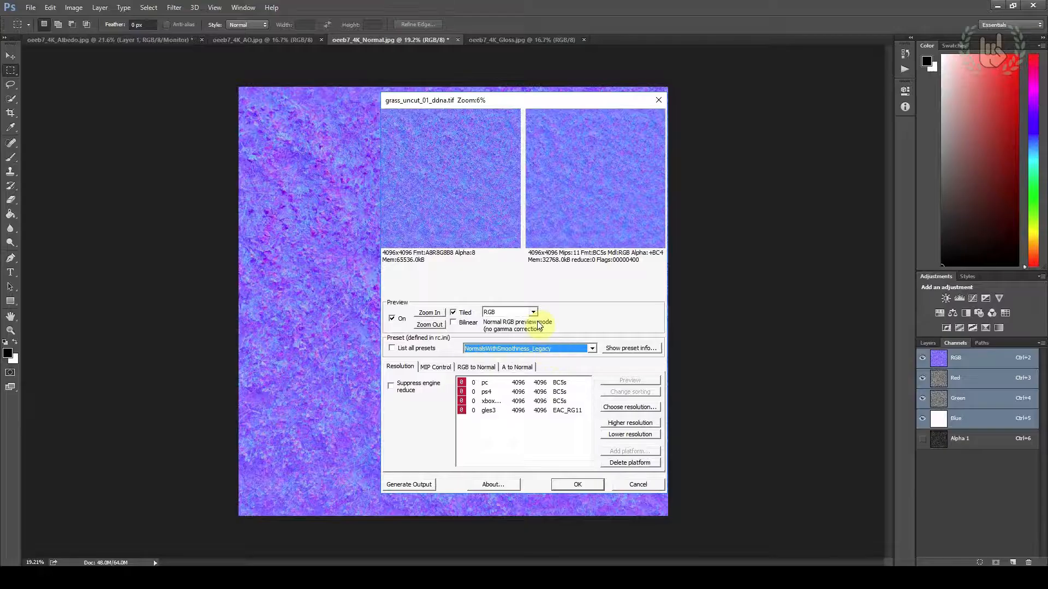
left_click(541, 384)
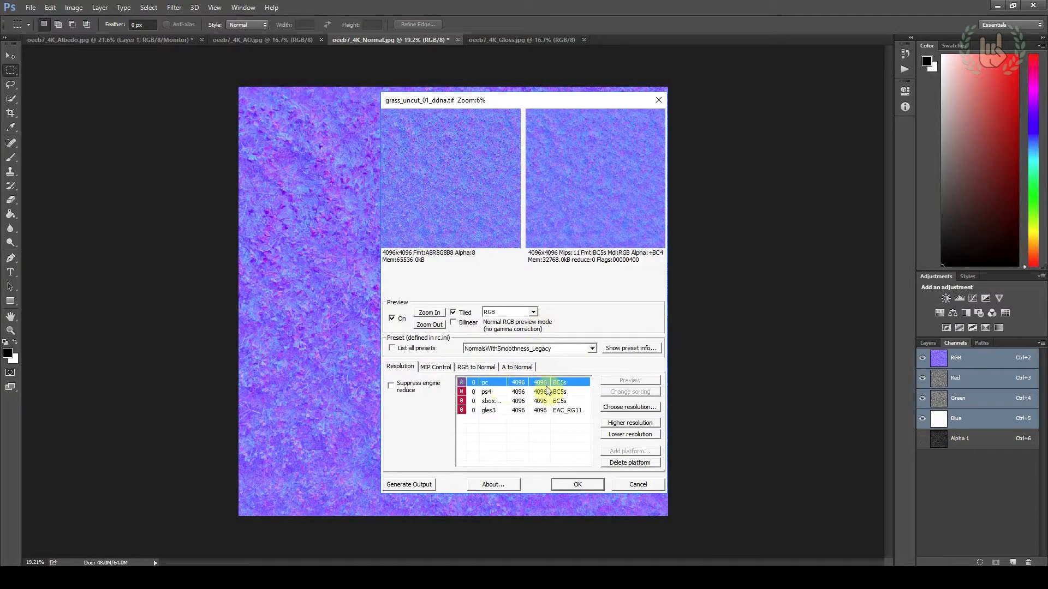
left_click(582, 485)
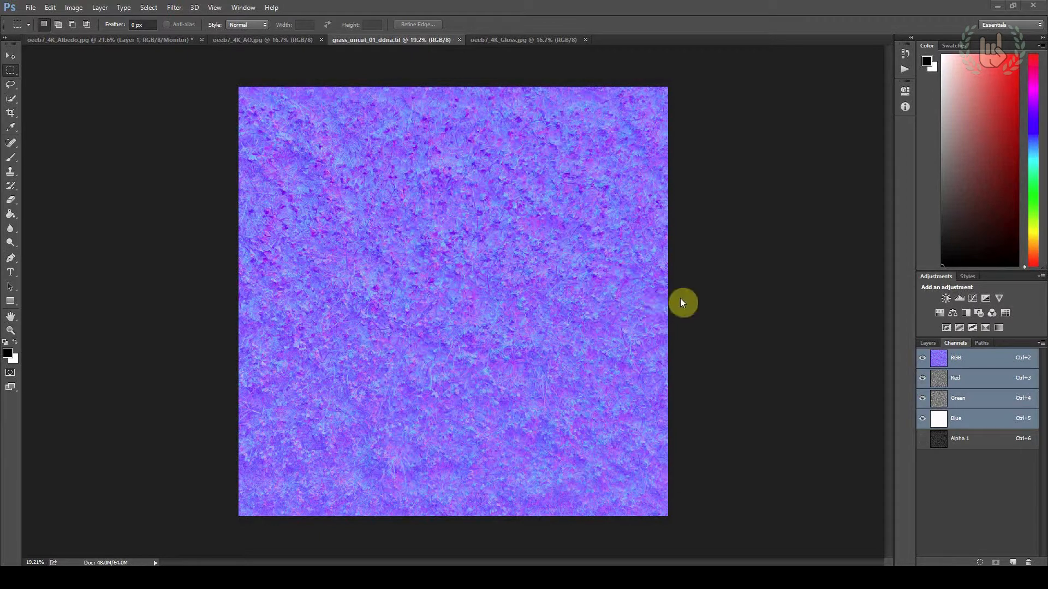
Check the exported files in the grass folder in File Explorer and open oeeb7_4K_Specular.jpg in Photoshop
left_click(256, 574)
left_click(274, 545)
left_click(736, 358)
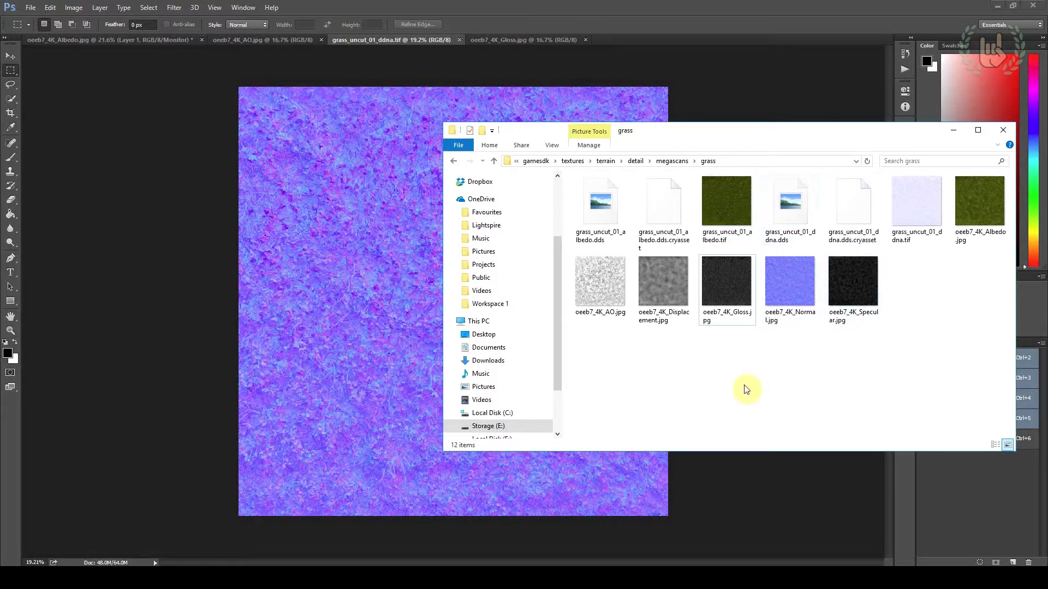
left_click(581, 16)
left_click(30, 8)
left_click(41, 30)
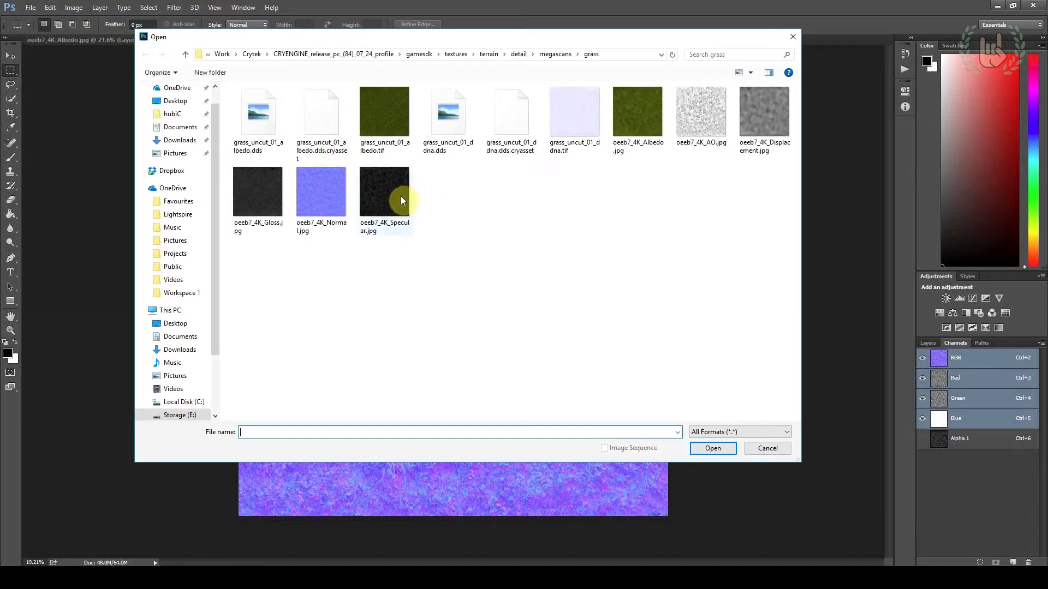
double_click(401, 198)
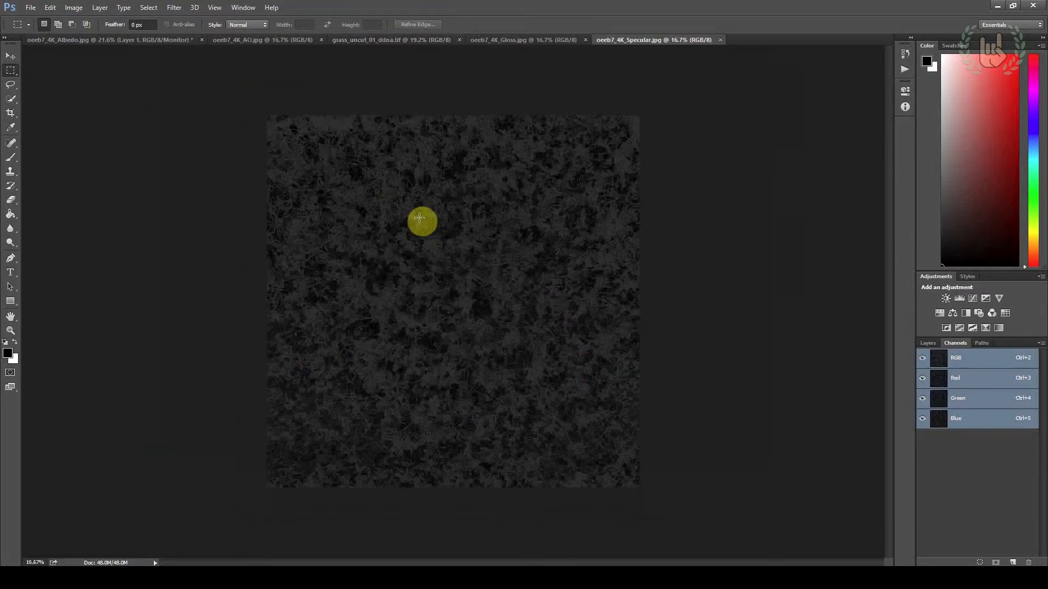
scroll(406, 235, "up", 1, "alt")
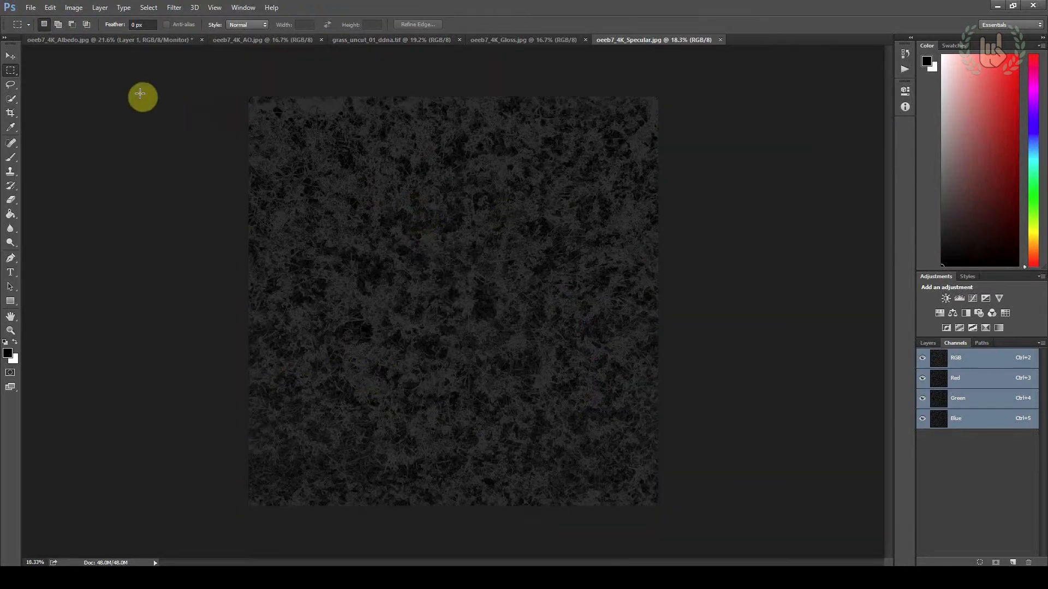
Save the specular map in CryTIFPlugin format as grass_uncut_01_spec.tif in the grass folder
left_click(32, 7)
left_click(69, 130)
left_click(291, 424)
left_click(269, 294)
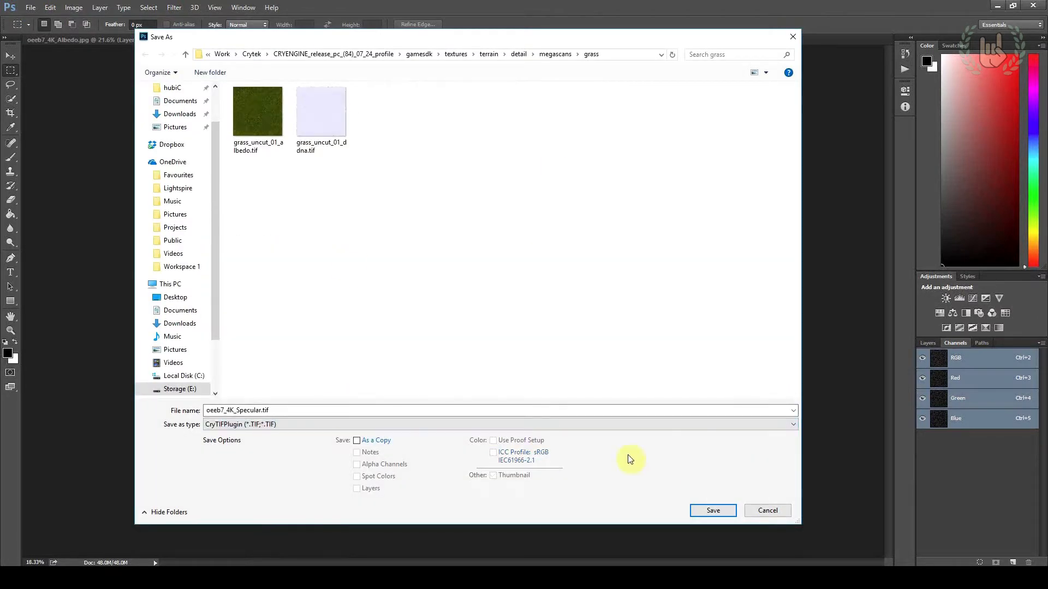
left_click(306, 125)
double_click(257, 411)
left_click_drag(252, 410, 266, 411)
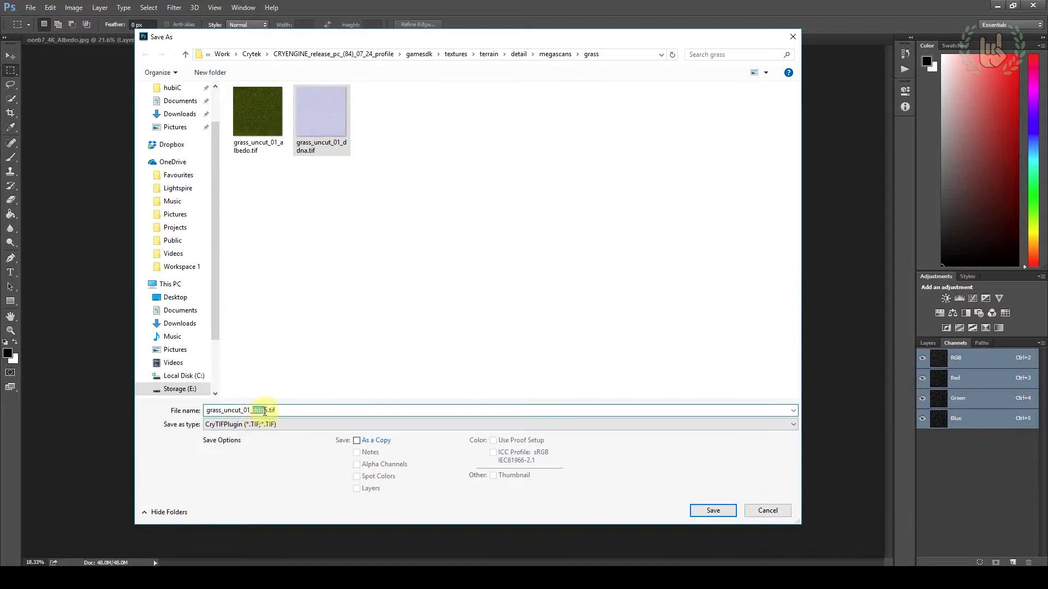
type("spec")
key("Return")
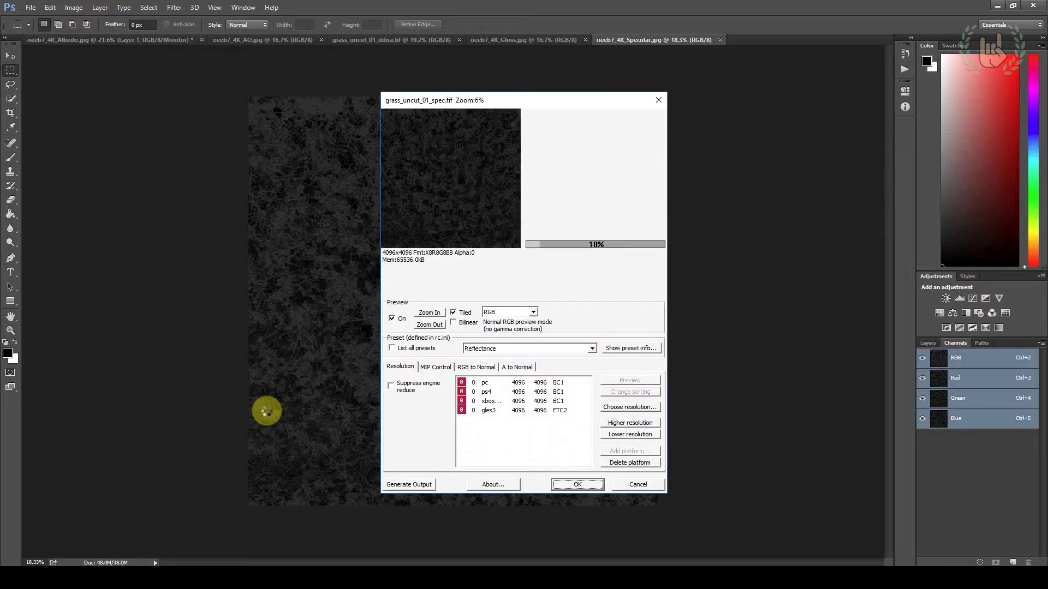
Use the Reflectance preset for the specular map and complete the CryTIF export
left_click(482, 350)
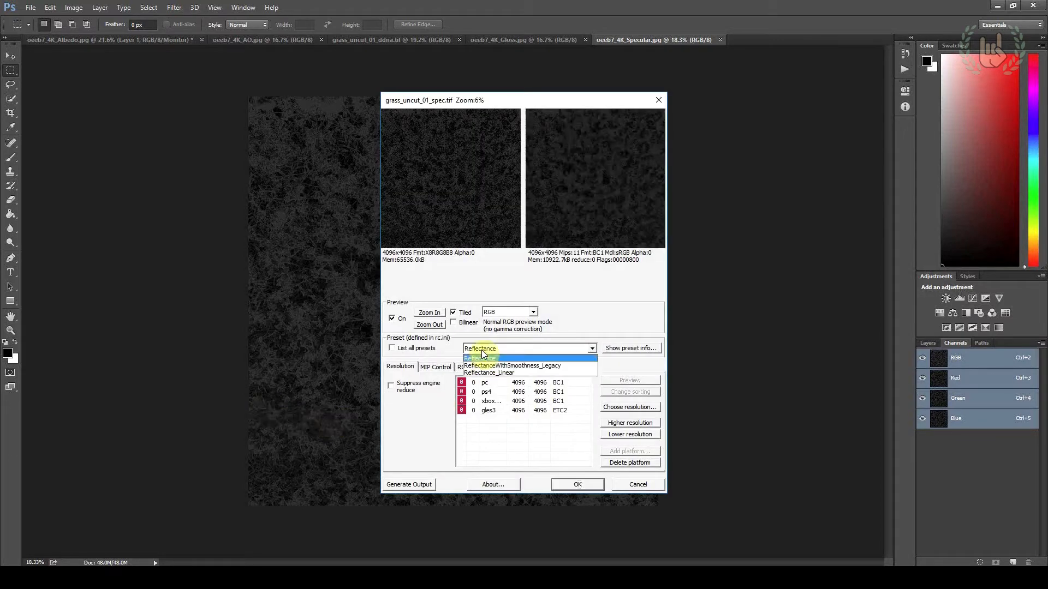
left_click(483, 357)
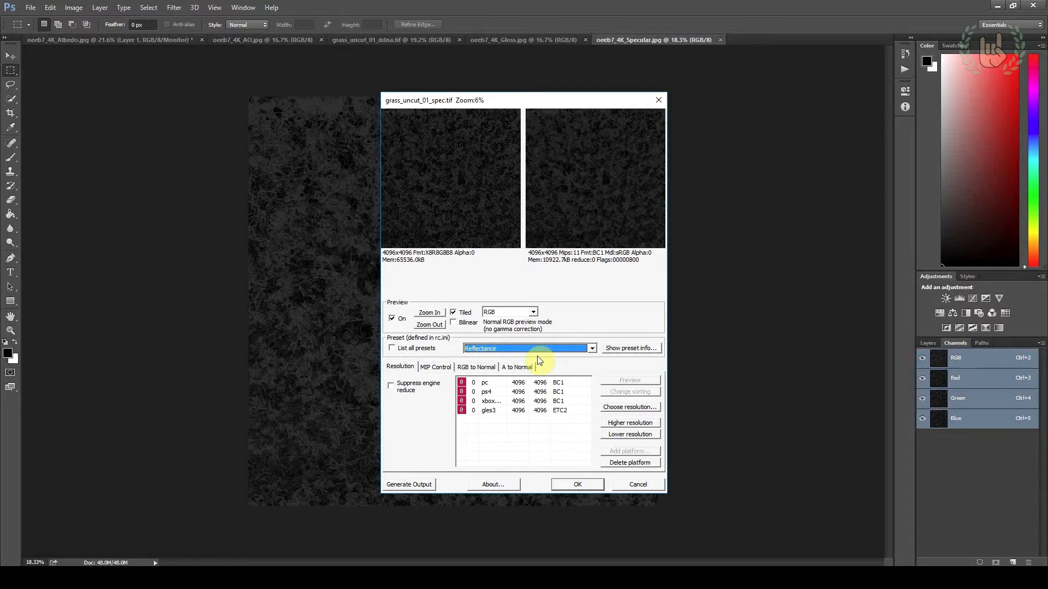
left_click(573, 483)
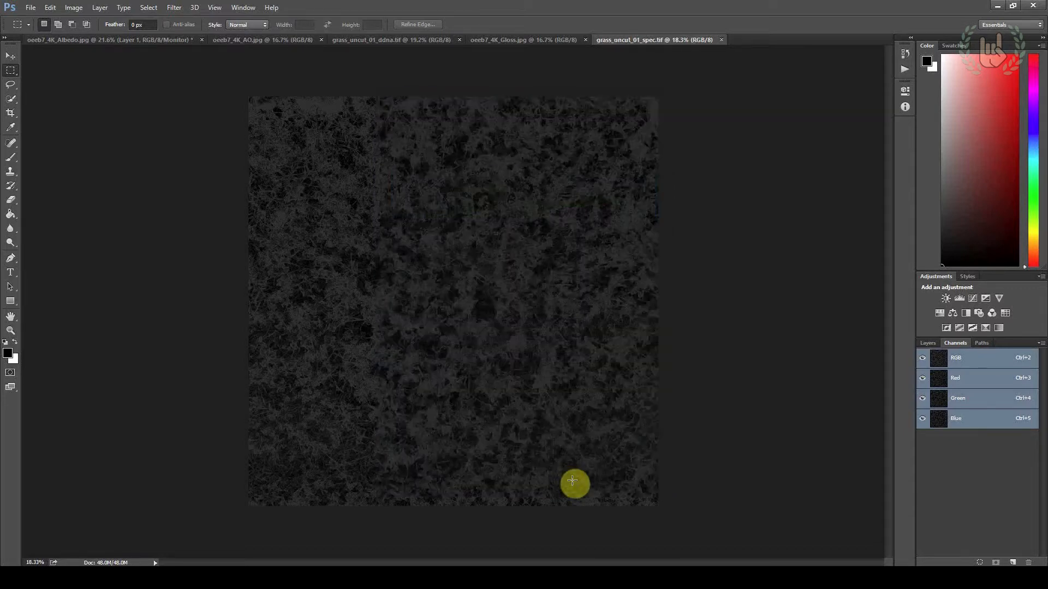
Switch to the grass folder in File Explorer and open oeeb7_4K_Displacement.jpg with Adobe Photoshop CC 2014
key("alt+Tab")
right_click(449, 281)
mouse_move(573, 380)
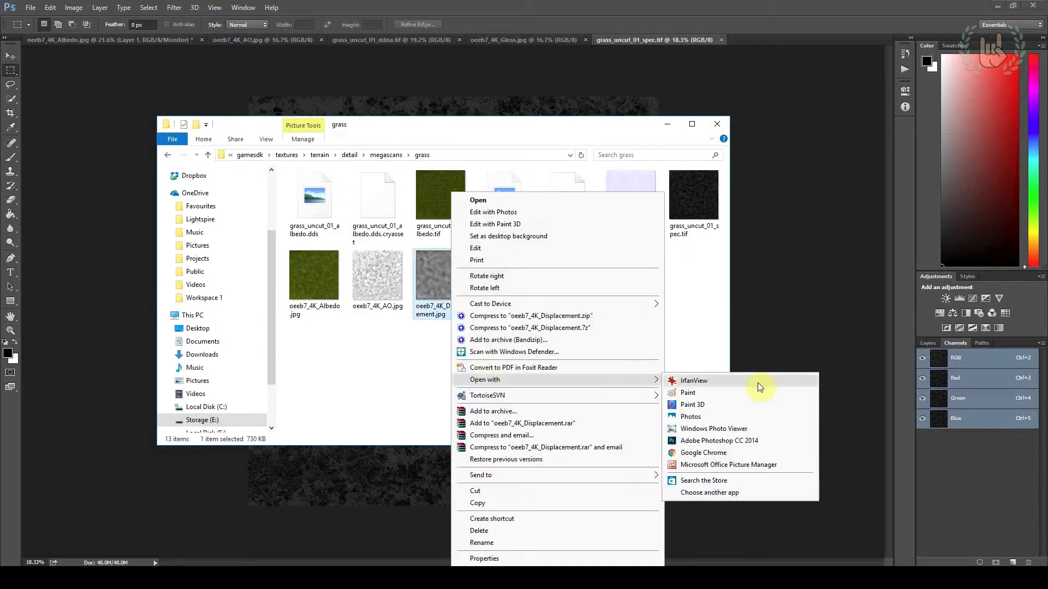
left_click(677, 439)
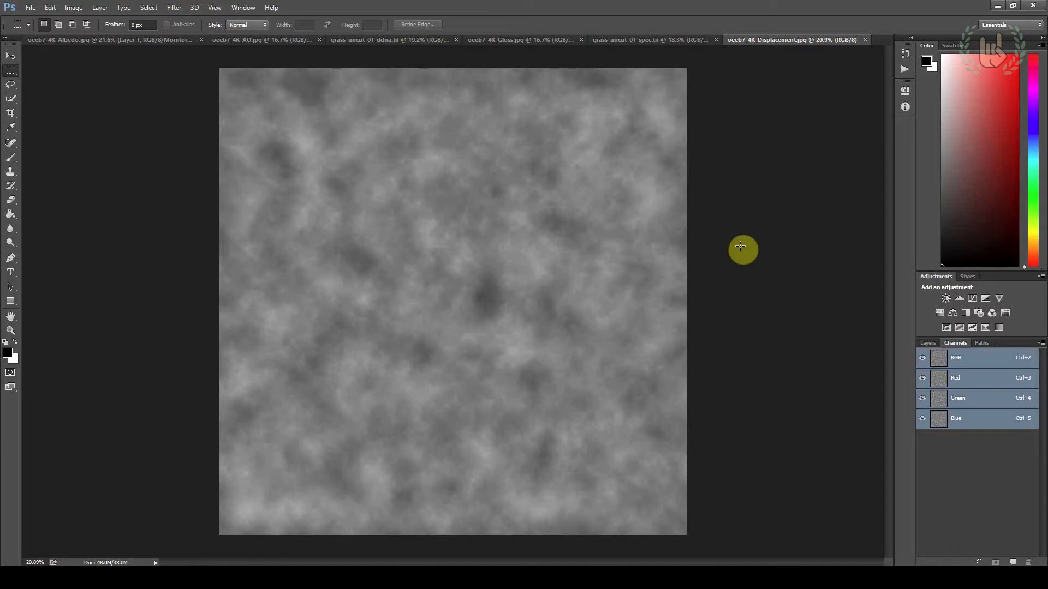
scroll(740, 251, "down", 1, "alt")
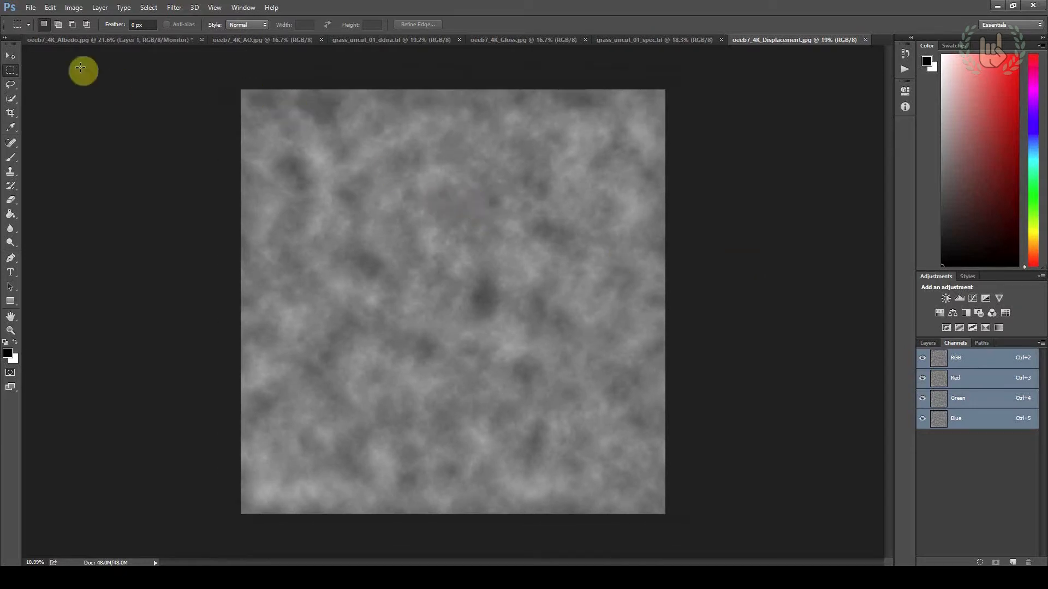
Copy the whole displacement image into a new alpha channel of the same document and deselect
left_click_drag(240, 74, 659, 515)
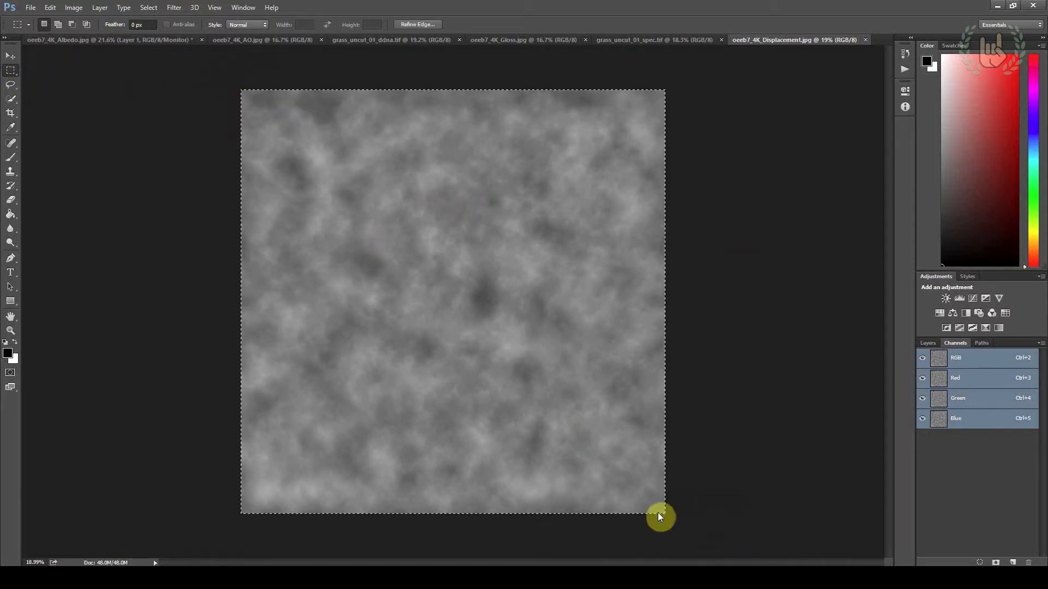
key("v")
left_click(1013, 562)
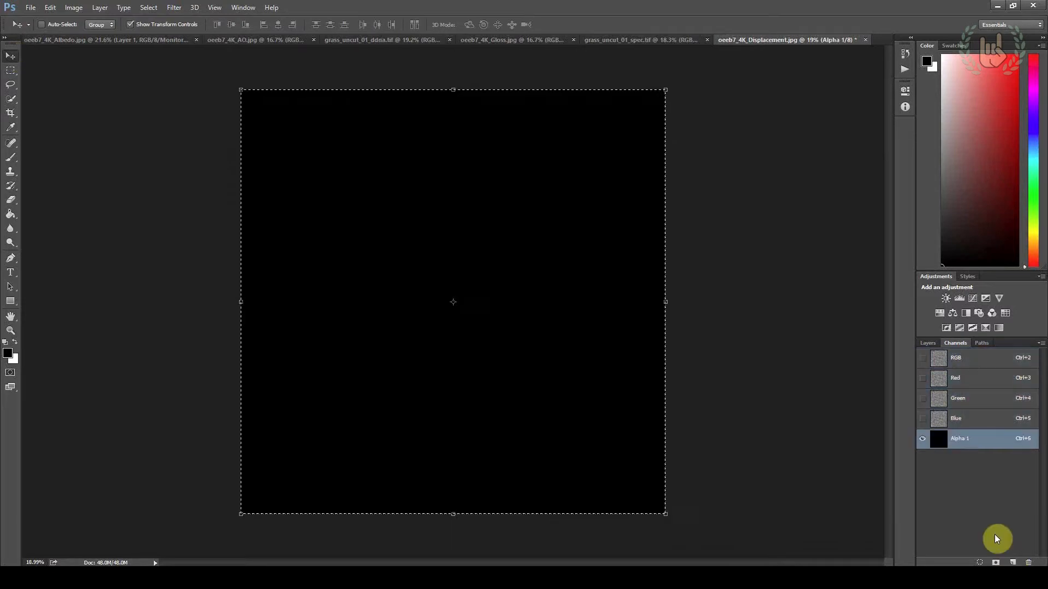
key("ctrl+v")
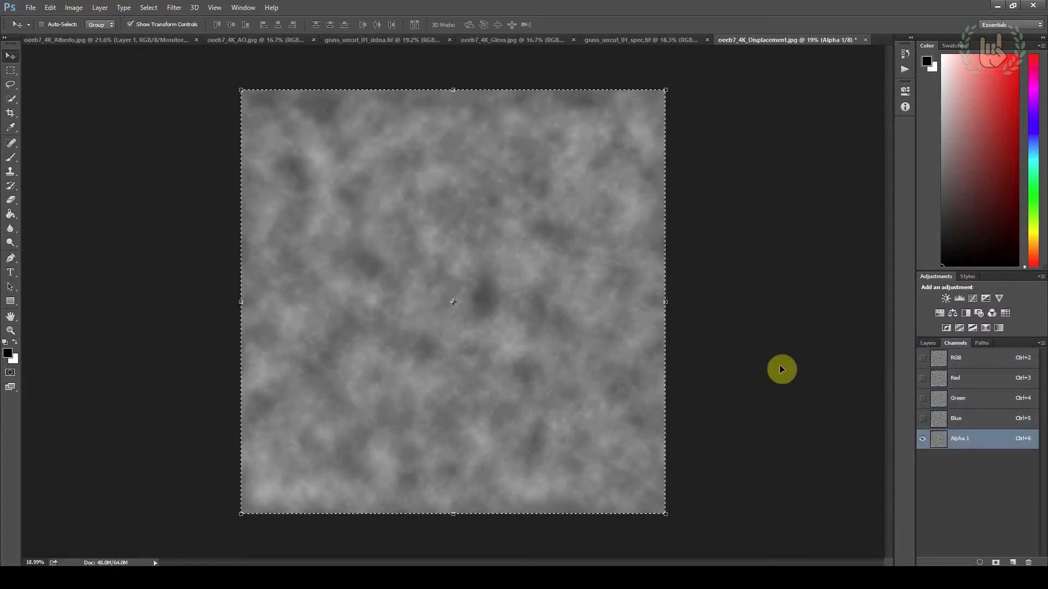
left_click(10, 70)
left_click(88, 96)
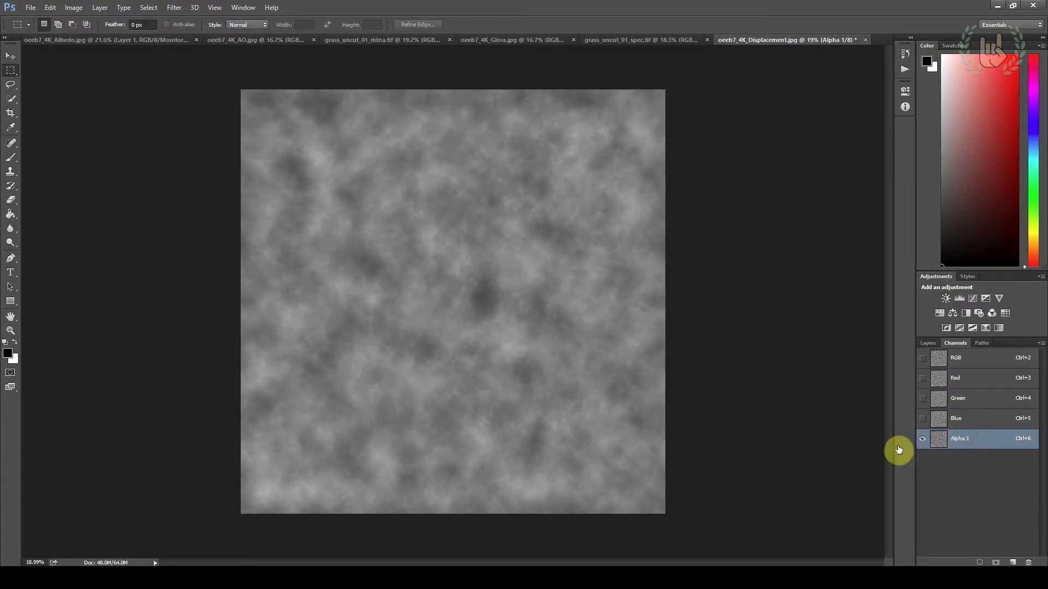
Show the RGB channels of the displacement map and save it in CryTIFPlugin format as grass_uncut_01_displ.tif
key("ctrl+2")
left_click(31, 10)
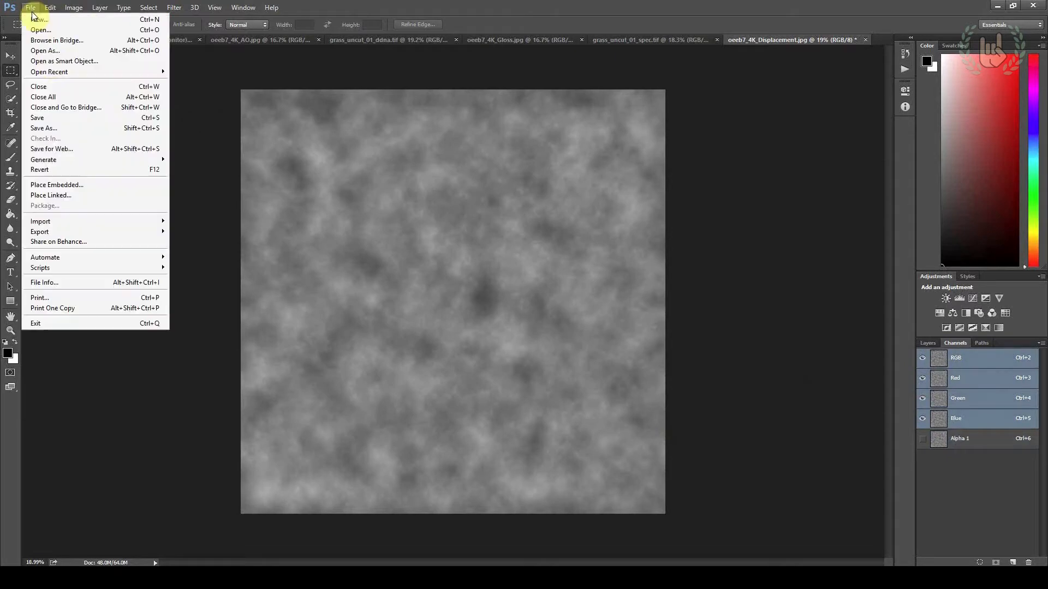
left_click(48, 129)
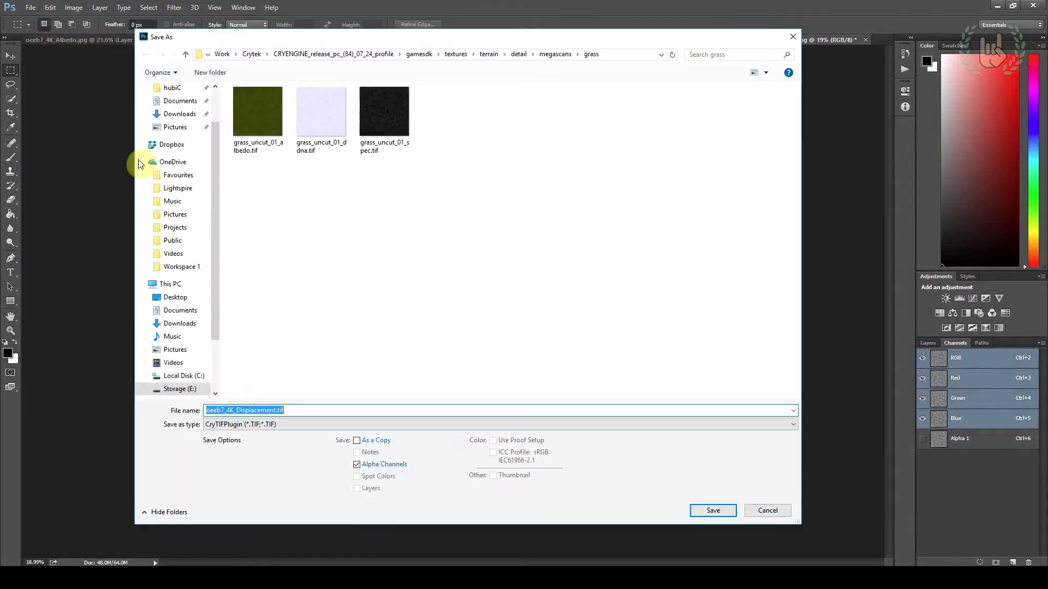
left_click(381, 119)
left_click(243, 410)
left_click_drag(251, 411, 264, 413)
key("BackSpace")
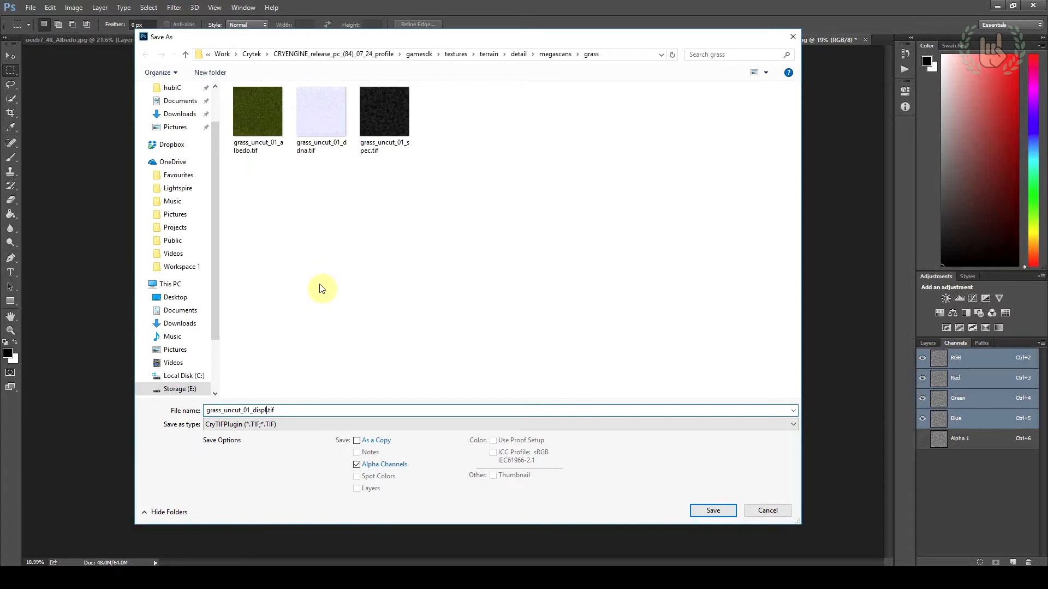
left_click(712, 512)
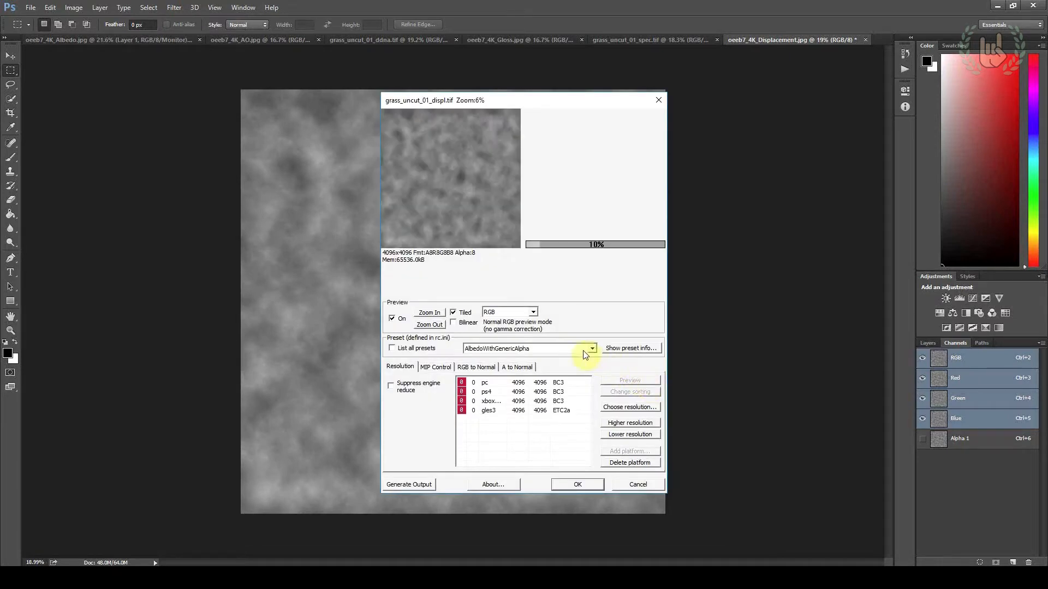
Set the CryTIF export preset of the displacement map to Displacement
left_click(584, 351)
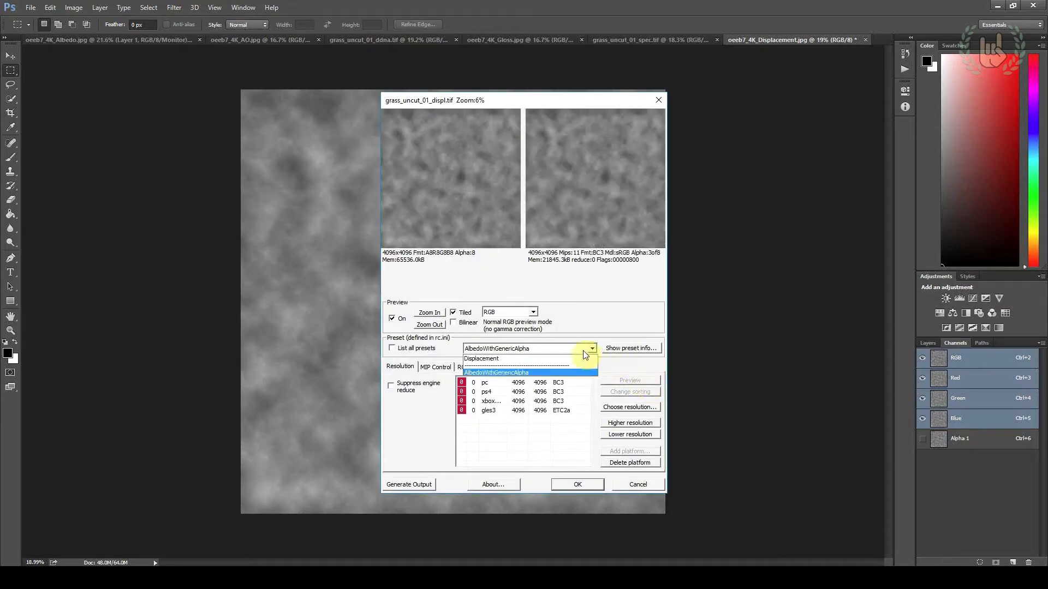
left_click(530, 349)
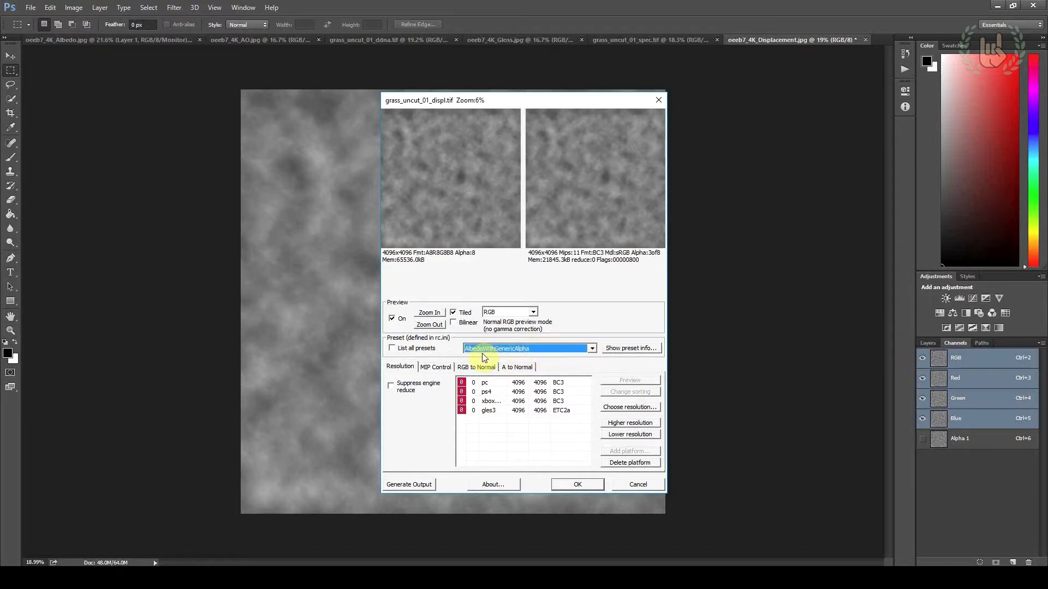
left_click(529, 349)
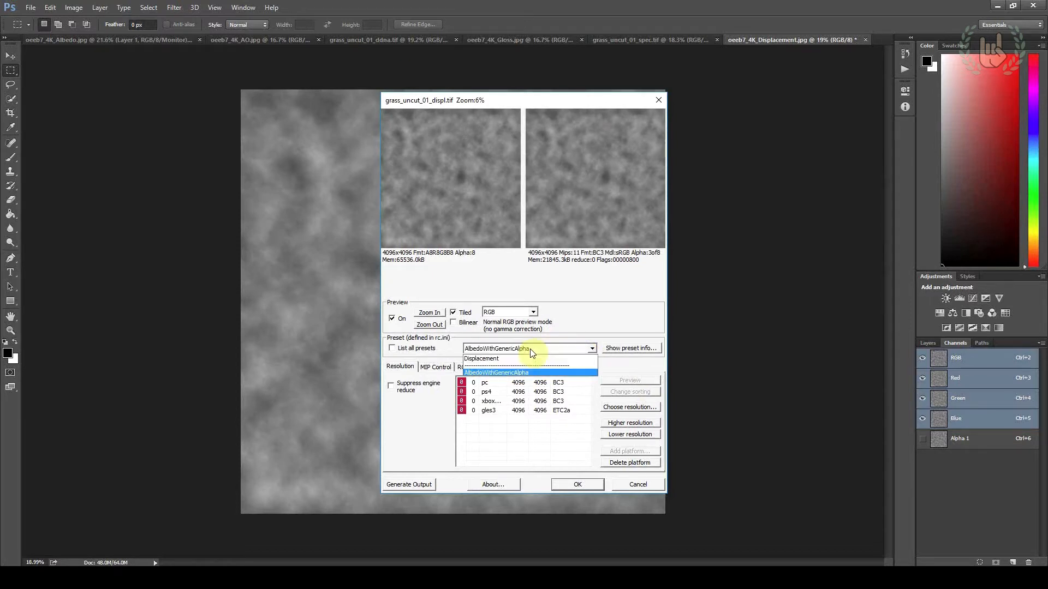
left_click(488, 359)
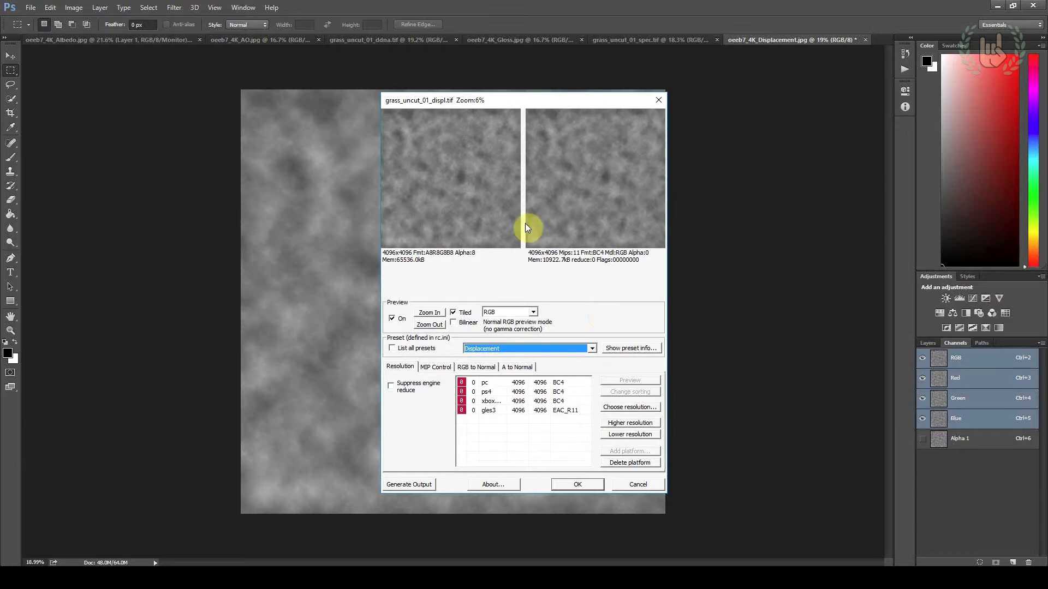
Finish the displacement map export and create a folder named jpg in the grass folder in File Explorer
left_click(569, 486)
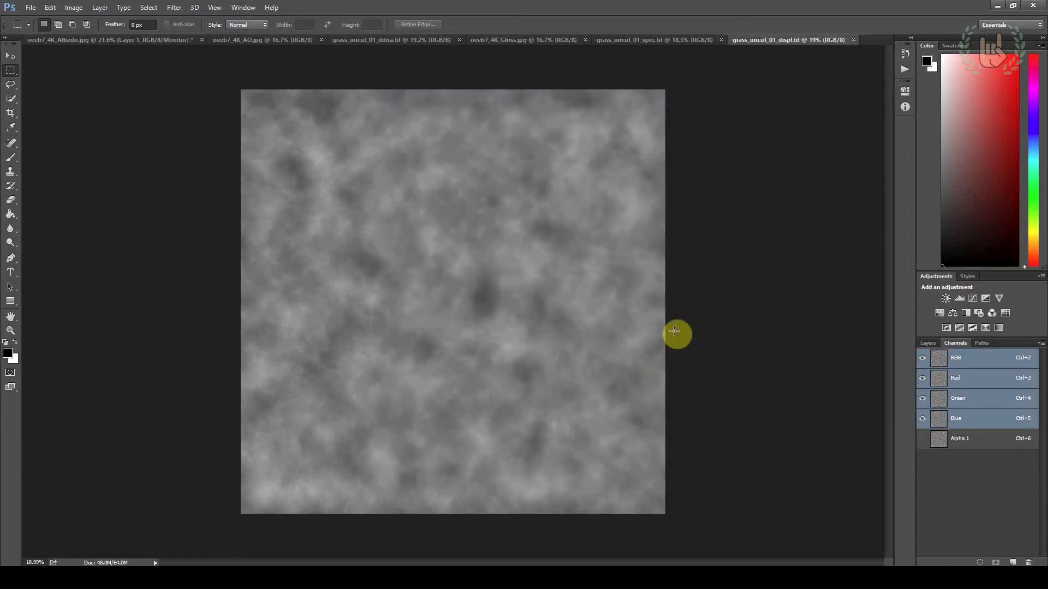
key("alt+Tab")
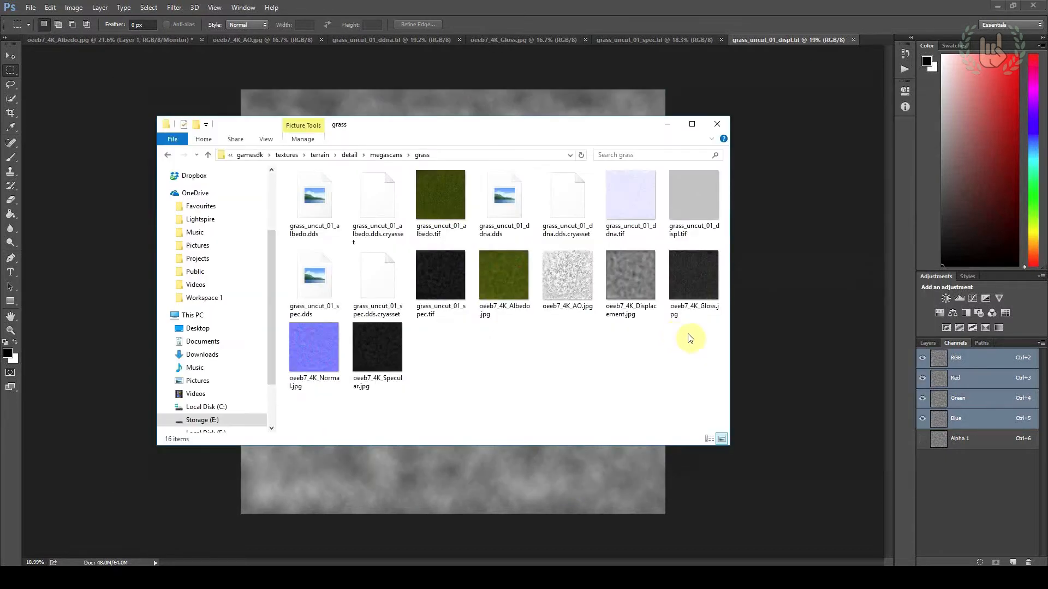
right_click(457, 339)
mouse_move(494, 519)
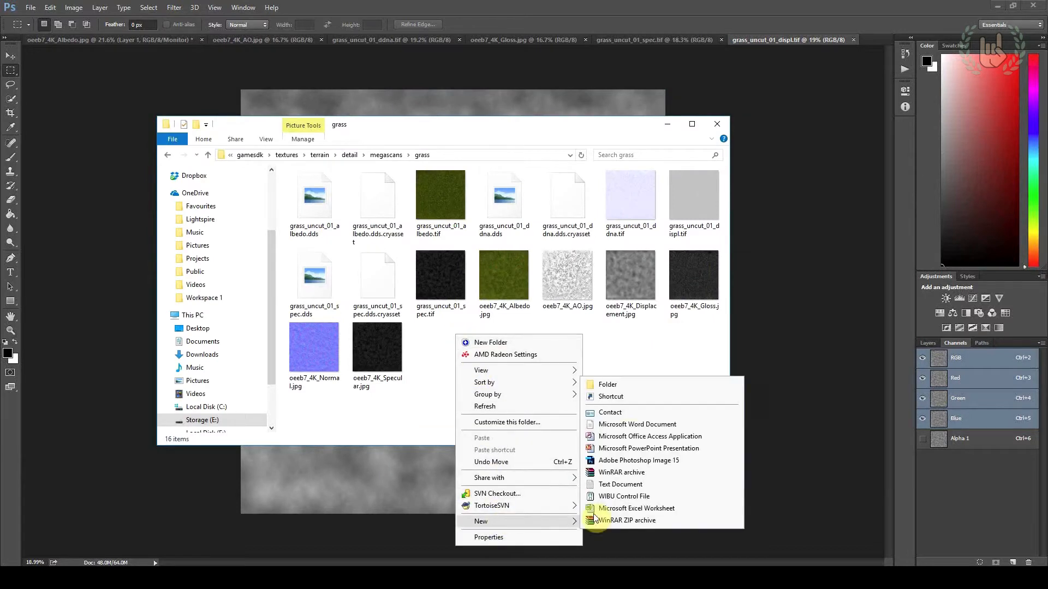
left_click(622, 390)
type("jpg")
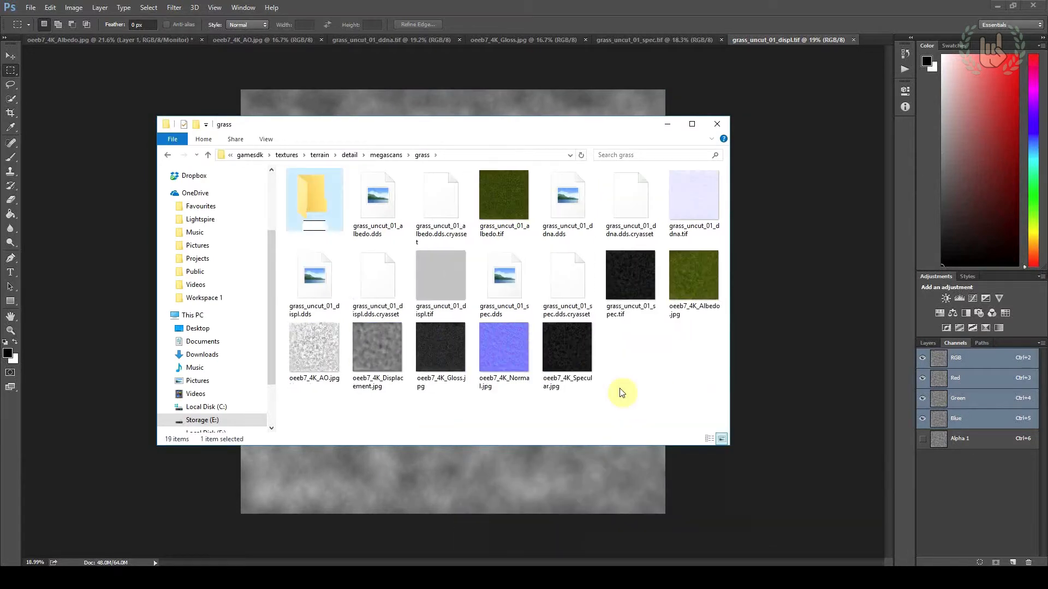
key("Return")
Move the six source oeeb7_4K JPG maps, including the albedo, into the jpg folder
left_click(544, 361)
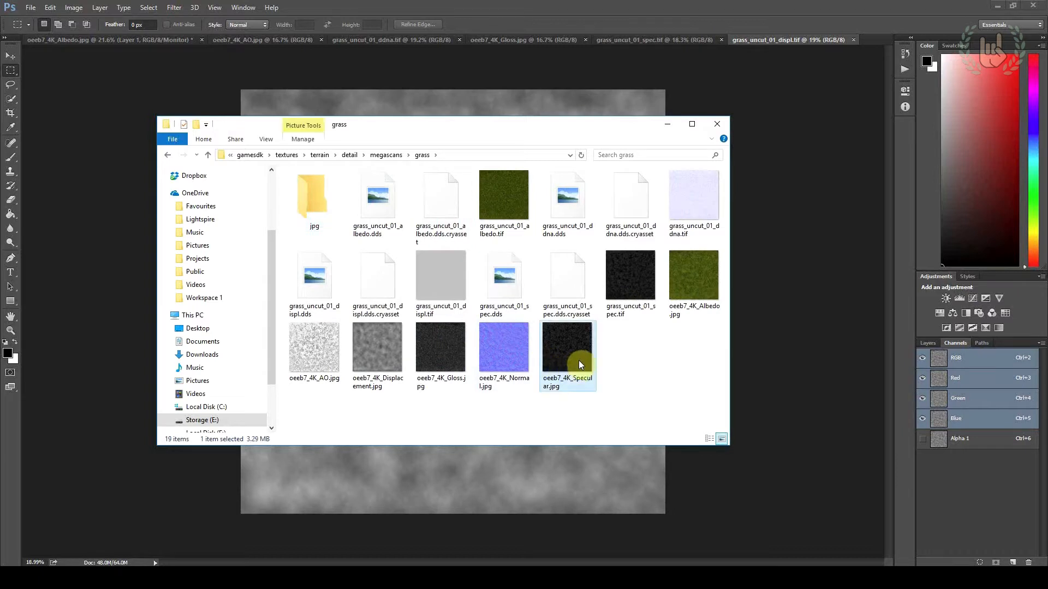
left_click(333, 351, "shift")
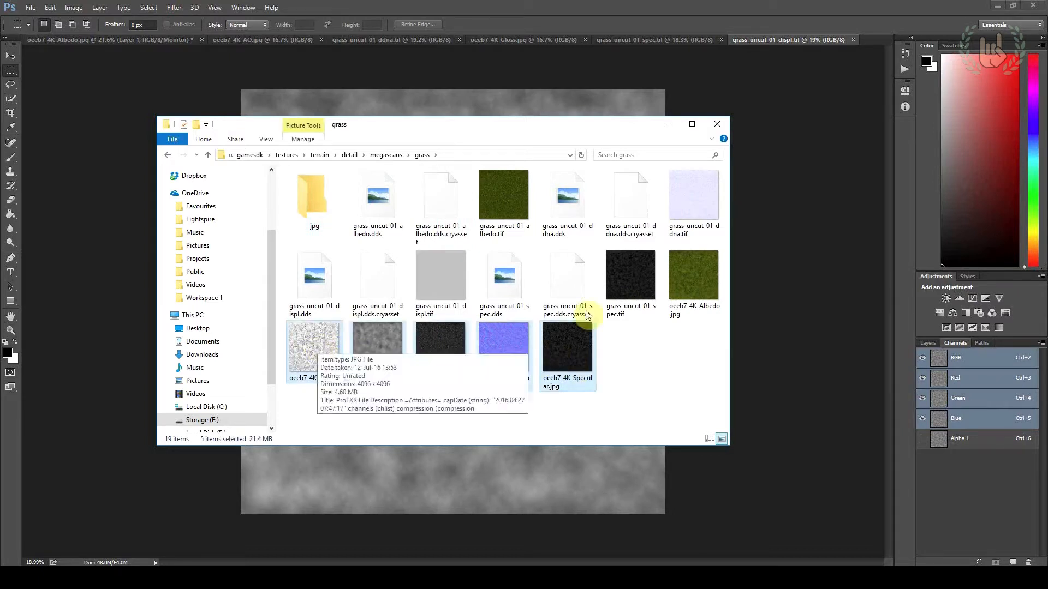
left_click(687, 273, "ctrl")
left_click_drag(686, 273, 325, 205)
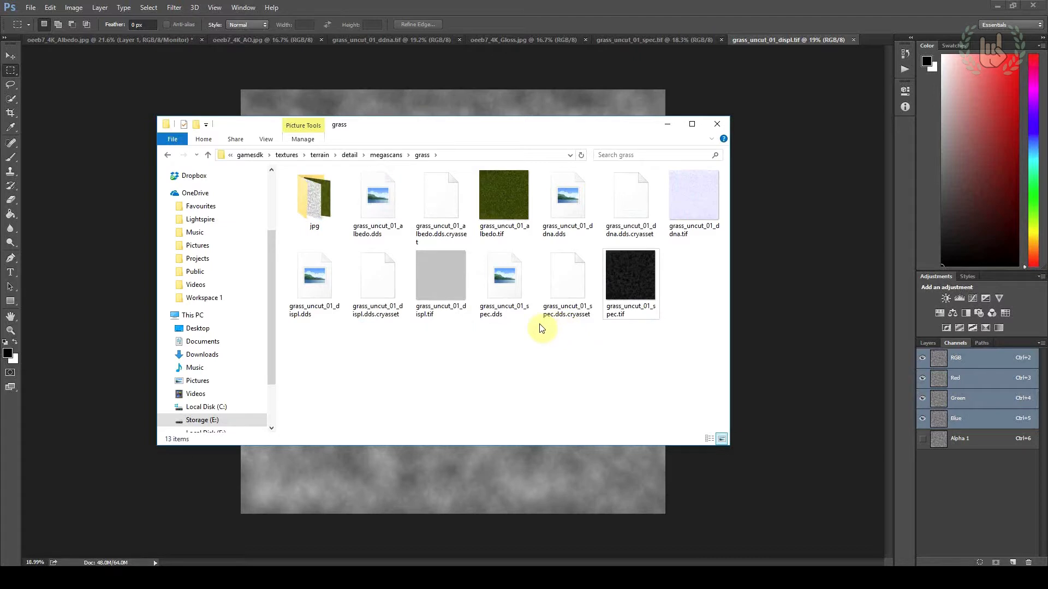
left_click_drag(639, 286, 640, 287)
left_click_drag(720, 270, 375, 218)
left_click(483, 385)
Switch to CRYENGINE Sandbox and start a new level named Landscape
mouse_move(335, 577)
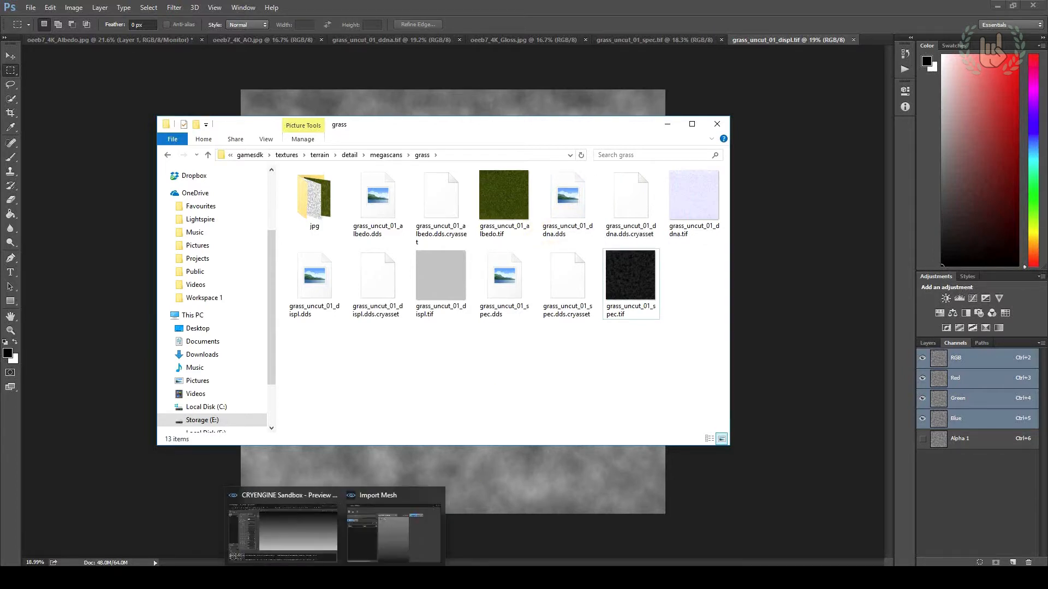
left_click(317, 554)
left_click(11, 18)
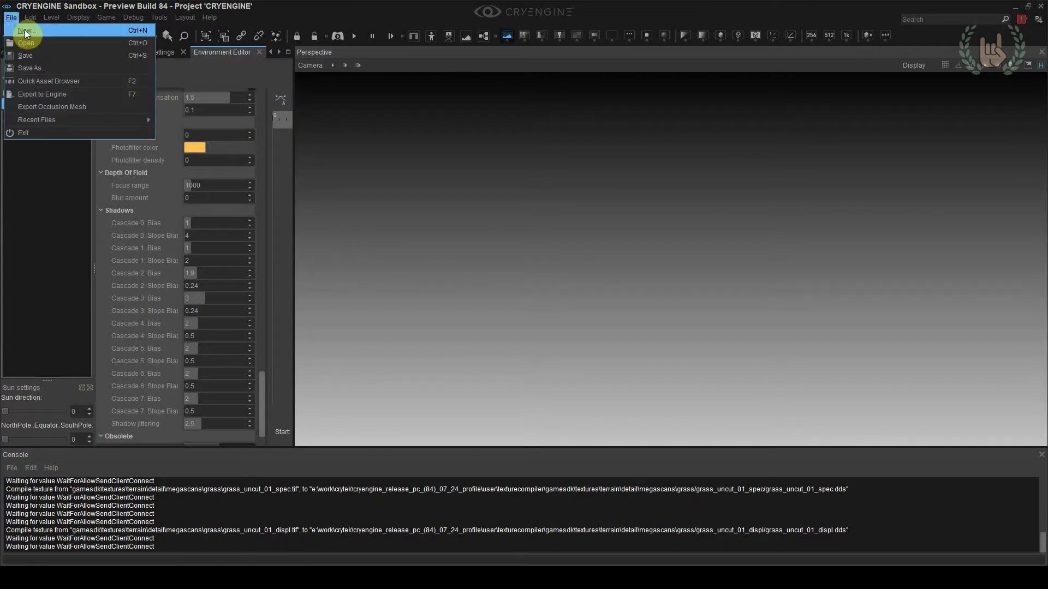
left_click(24, 31)
key("BackSpace")
key("BackSpace")
key("BackSpace")
key("BackSpace")
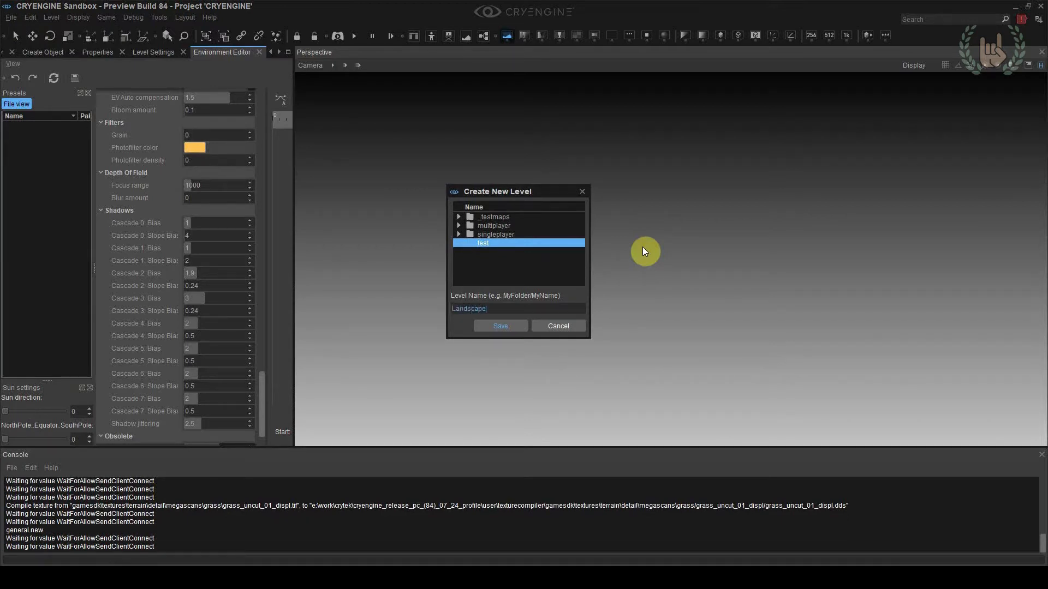
key("Return")
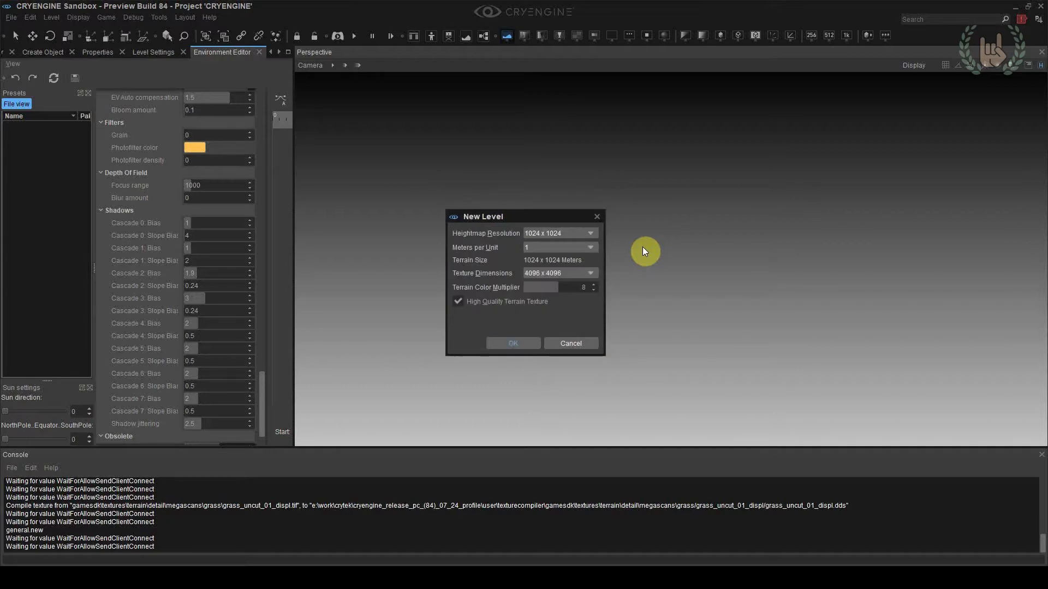
Create the level with a 1024 x 1024 heightmap resolution and 1 meter per unit
left_click(577, 234)
left_click(552, 235)
left_click(551, 248)
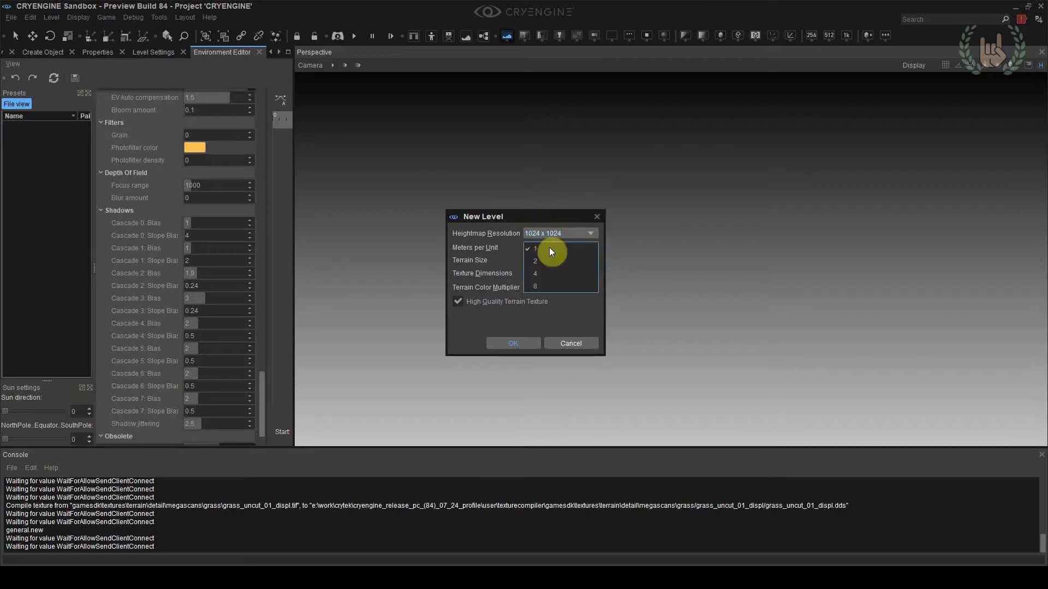
left_click(550, 247)
left_click(534, 247)
left_click(538, 248)
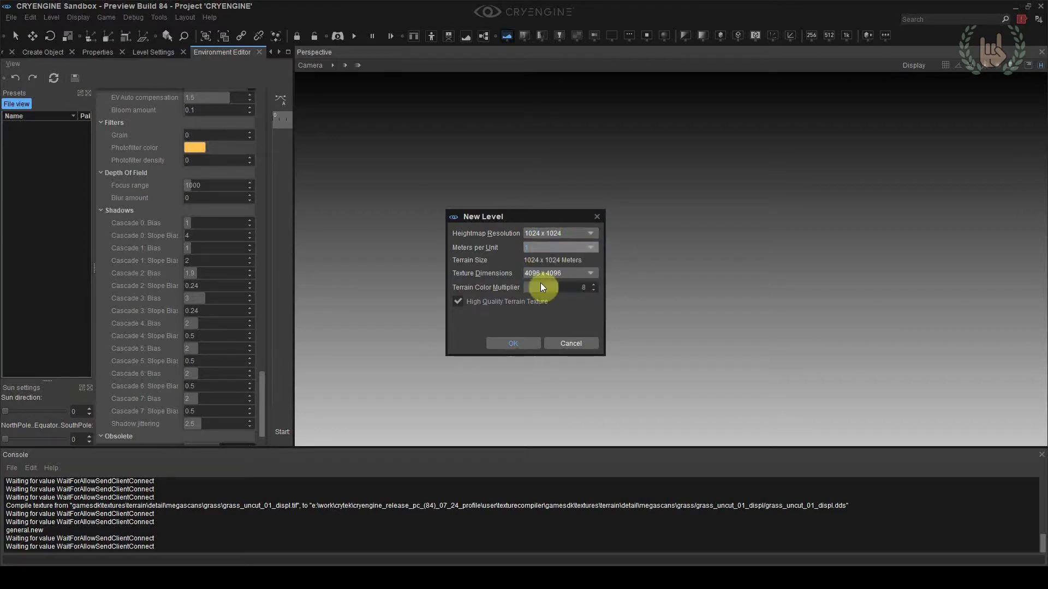
left_click(533, 344)
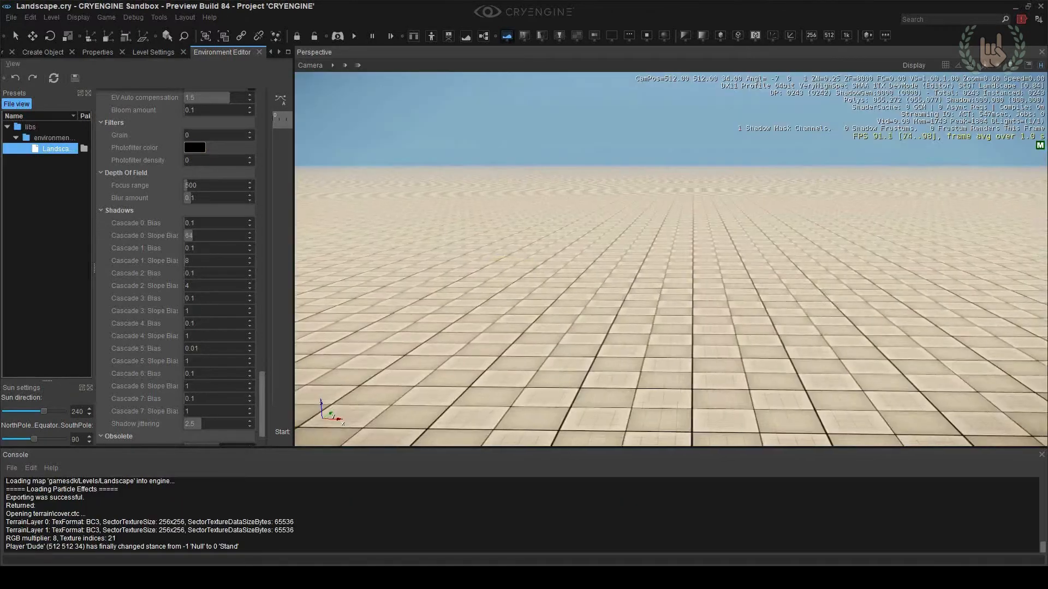
Examine the full extent of the new level's terrain from high above
key("s")
scroll(529, 269, "up", 5)
right_click_drag(528, 269, 673, 220)
key("a")
key("d")
key("d")
right_click_drag(779, 217, 758, 223)
Place an AnimObject from the Physics group of the legacy entities near the middle of the terrain
left_click(44, 54)
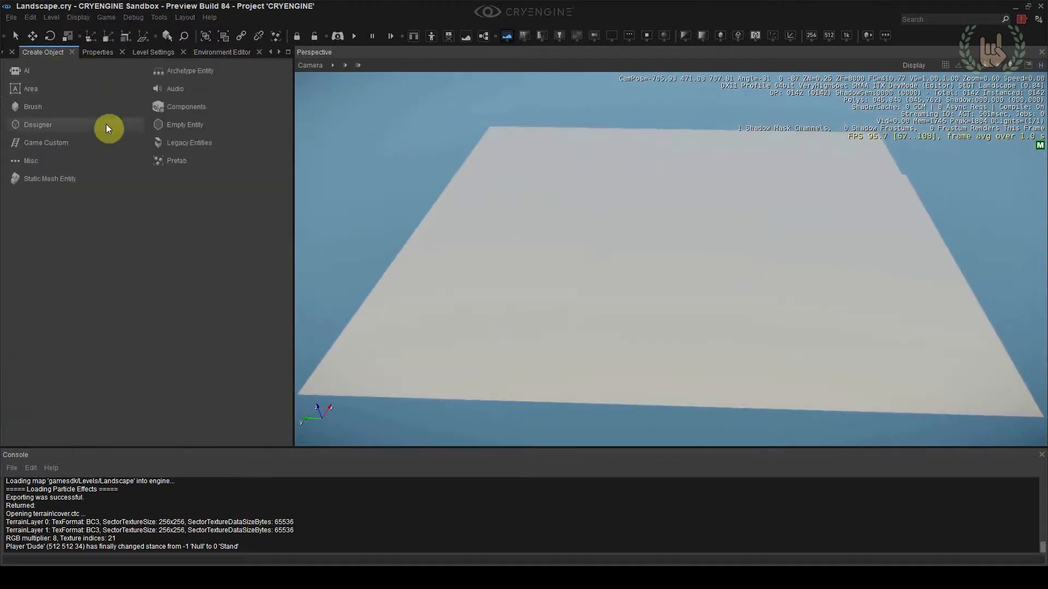
left_click(185, 129)
left_click(203, 144)
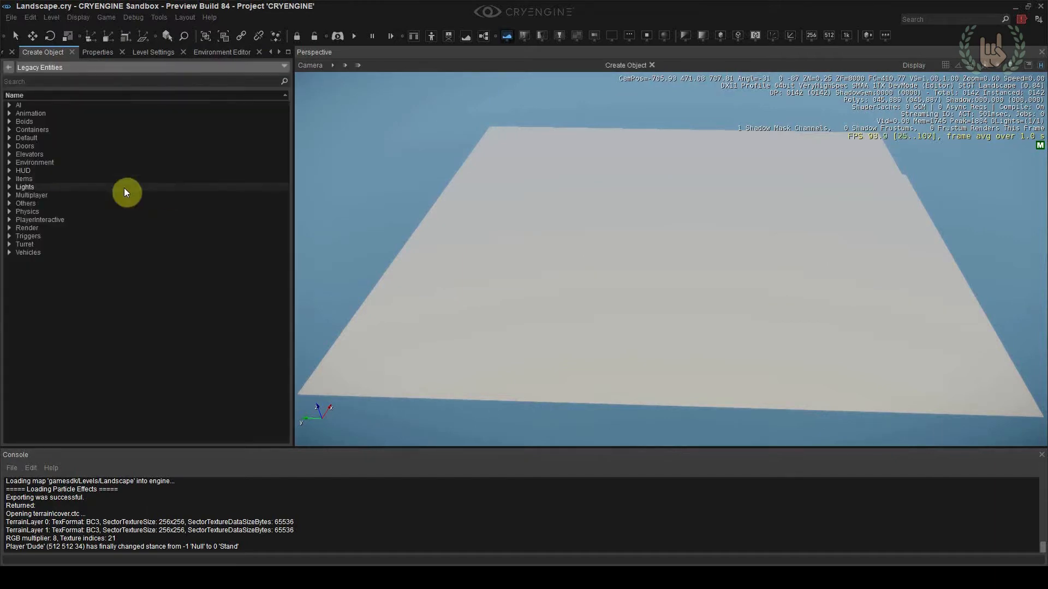
double_click(47, 211)
left_click(33, 220)
left_click(625, 241)
left_click(627, 241)
right_click_drag(627, 242, 632, 236)
key("w")
key("2")
key("w")
left_click(682, 257, "ctrl+shift")
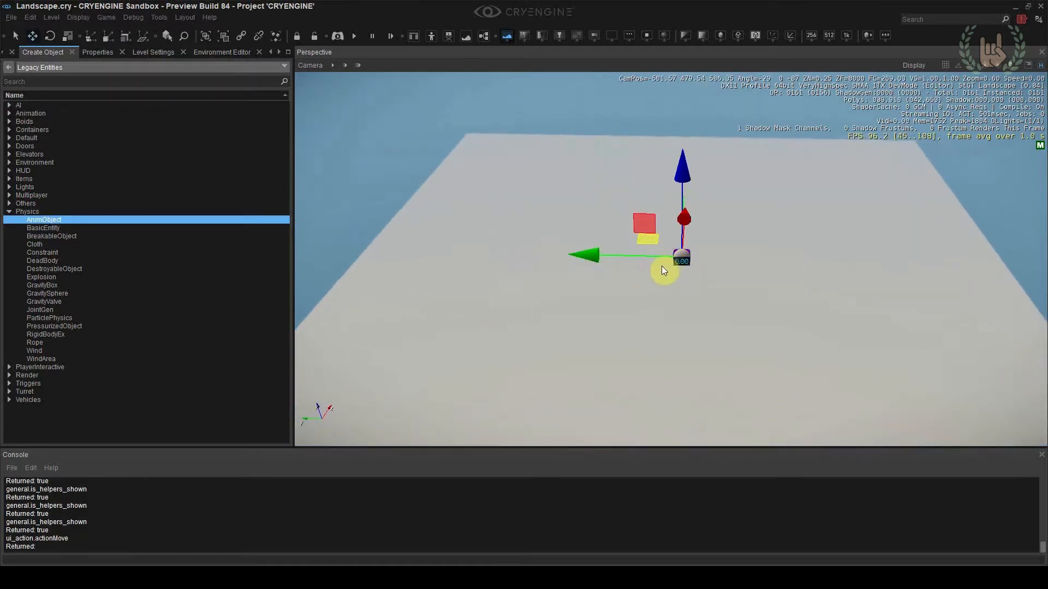
Examine the placed windsock object on the terrain from far away and up close
mouse_move(670, 260)
left_mouse_down("ctrl+shift")
mouse_move(542, 335)
mouse_move(758, 194)
mouse_move(676, 274)
left_mouse_up("ctrl+shift")
right_click_drag(676, 274, 675, 277)
key("s")
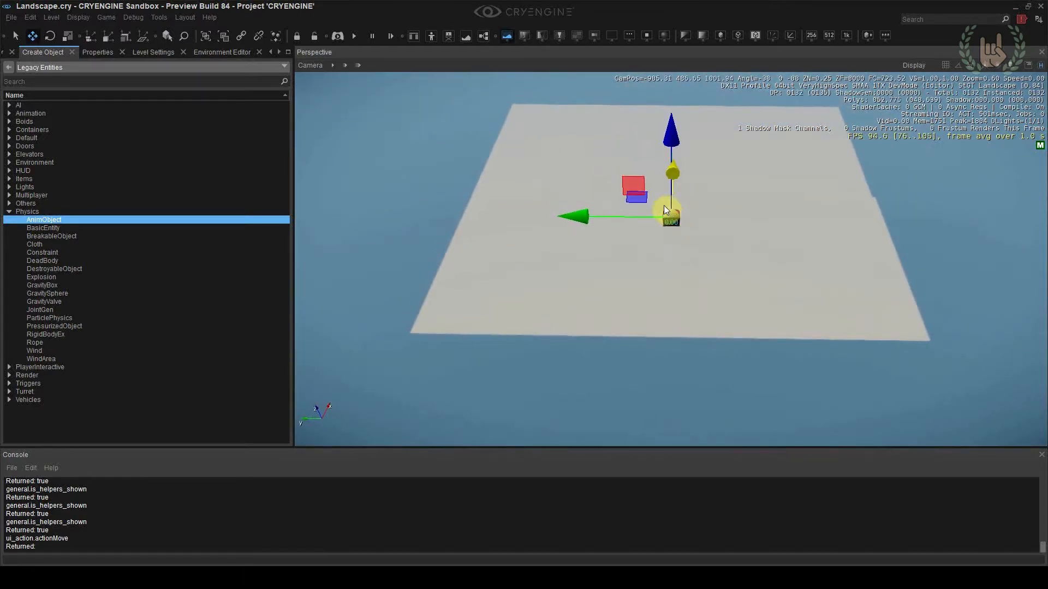
key("w")
right_click_drag(686, 232, 723, 289)
key("w")
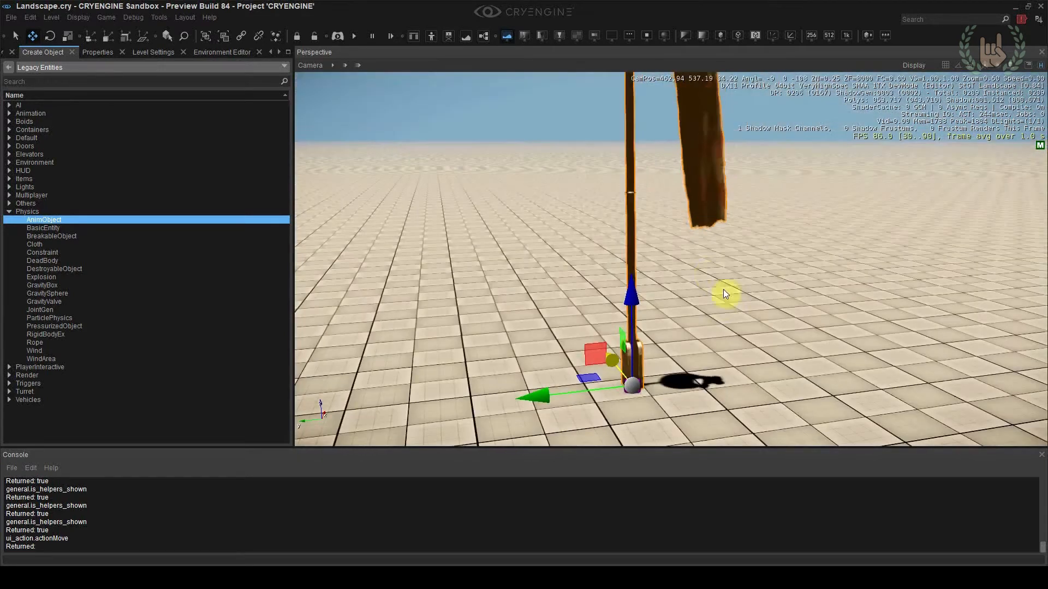
left_click(723, 291)
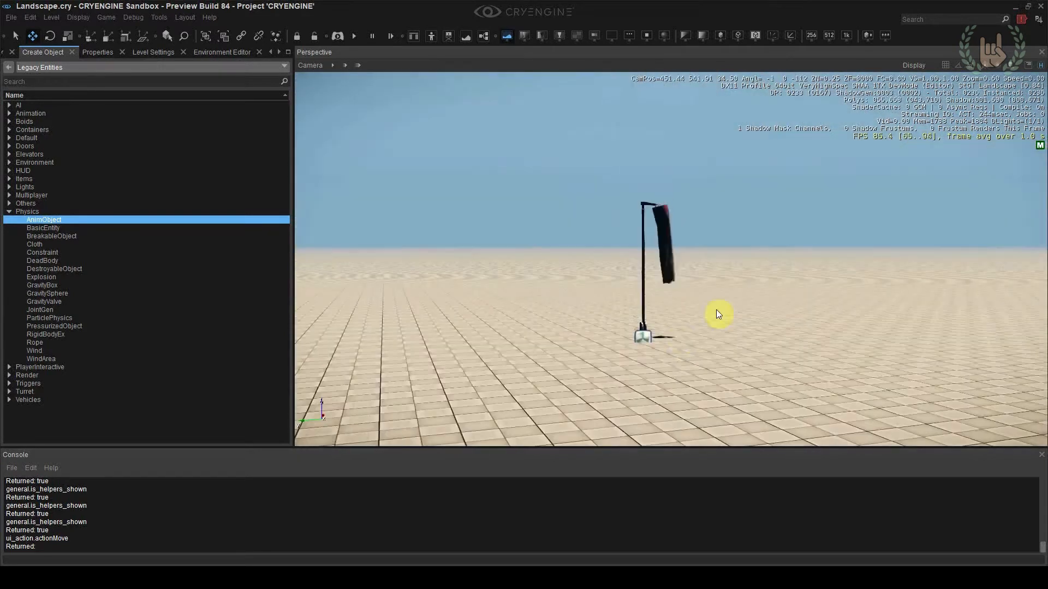
left_click(643, 337)
left_click_drag(643, 315, 641, 314)
right_click_drag(642, 314, 652, 328)
left_click(652, 328)
left_click(628, 316)
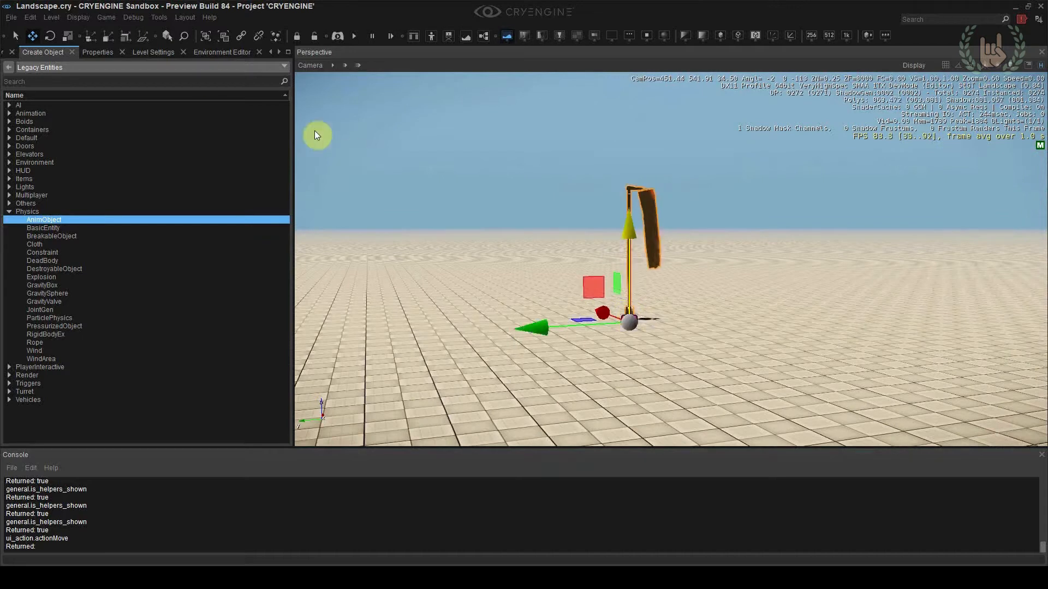
Set the windsock object's X and Y position to 500 each
left_click(109, 52)
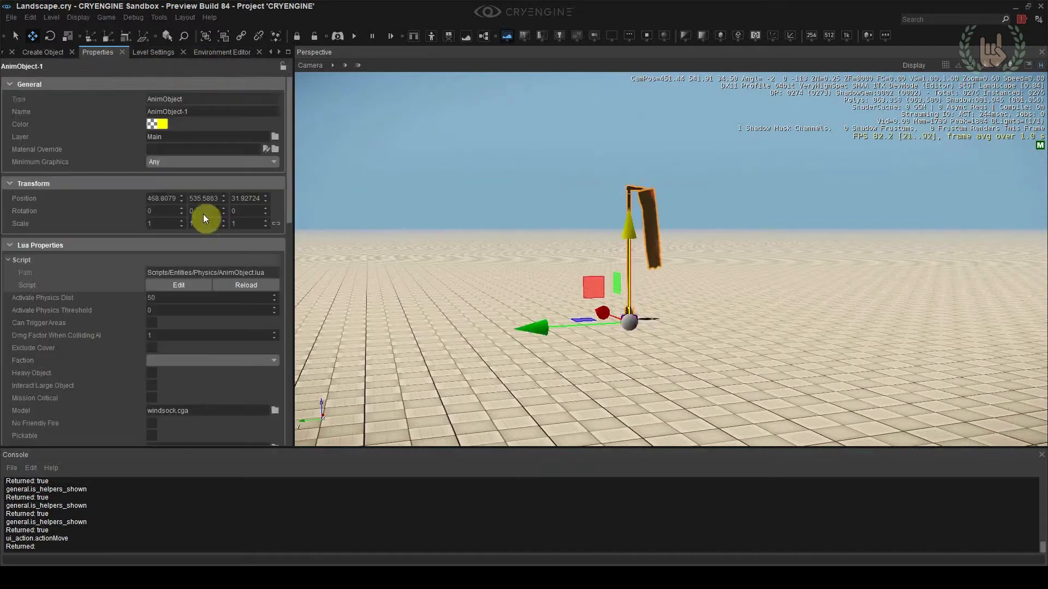
double_click(169, 198)
type("500")
key("Return")
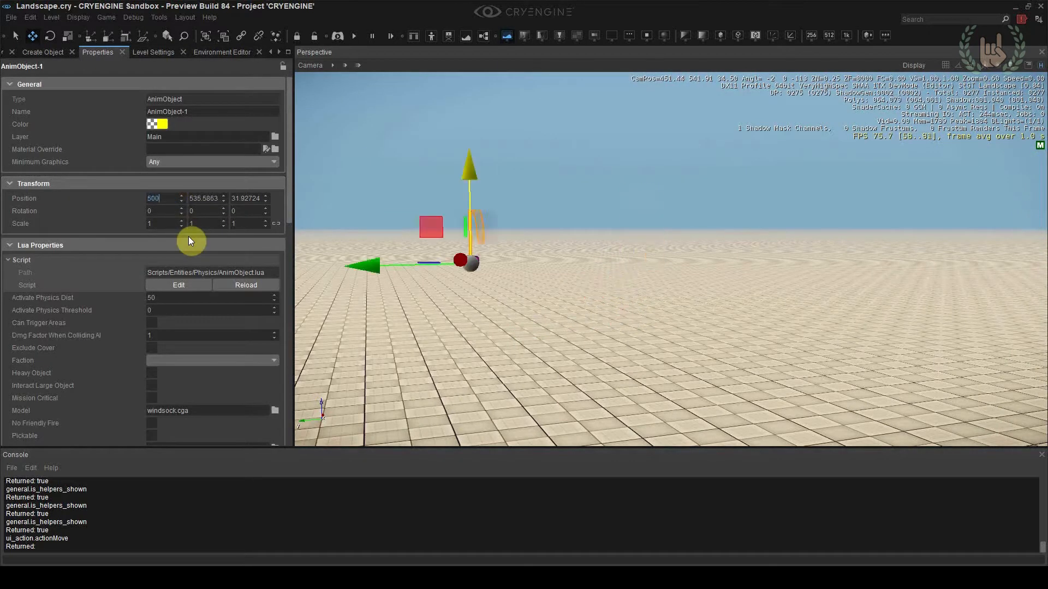
key("Tab")
type("500")
key("Return")
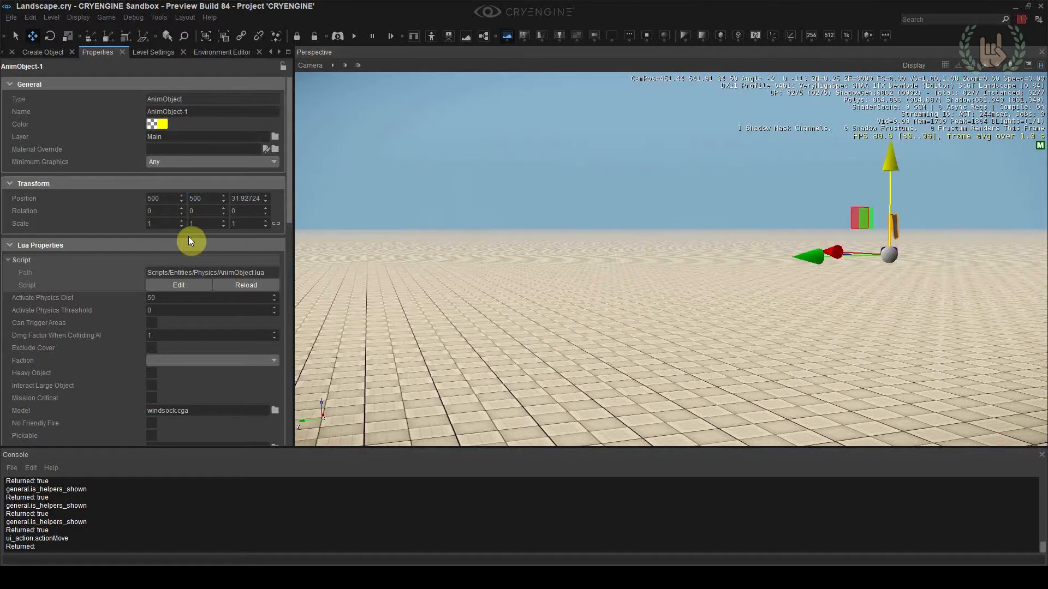
Examine the windsock's new location from above and up close against the terrain tiles
left_click(515, 237)
mouse_move(516, 237)
right_mouse_down()
mouse_move(578, 243)
mouse_move(579, 234)
mouse_move(565, 246)
mouse_move(562, 286)
mouse_move(576, 303)
mouse_move(569, 289)
mouse_move(566, 299)
right_mouse_up()
key("w")
key("s")
key("w")
key("s")
key("w")
key("s")
key("s")
scroll(567, 290, "down", 2)
key("s")
key("s")
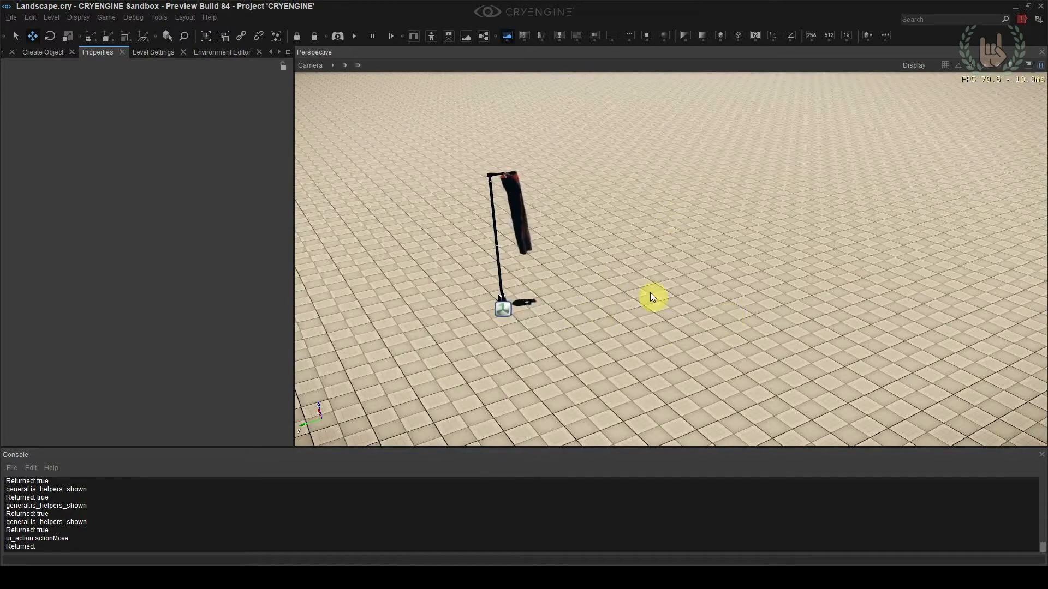
right_click_drag(650, 296, 653, 300)
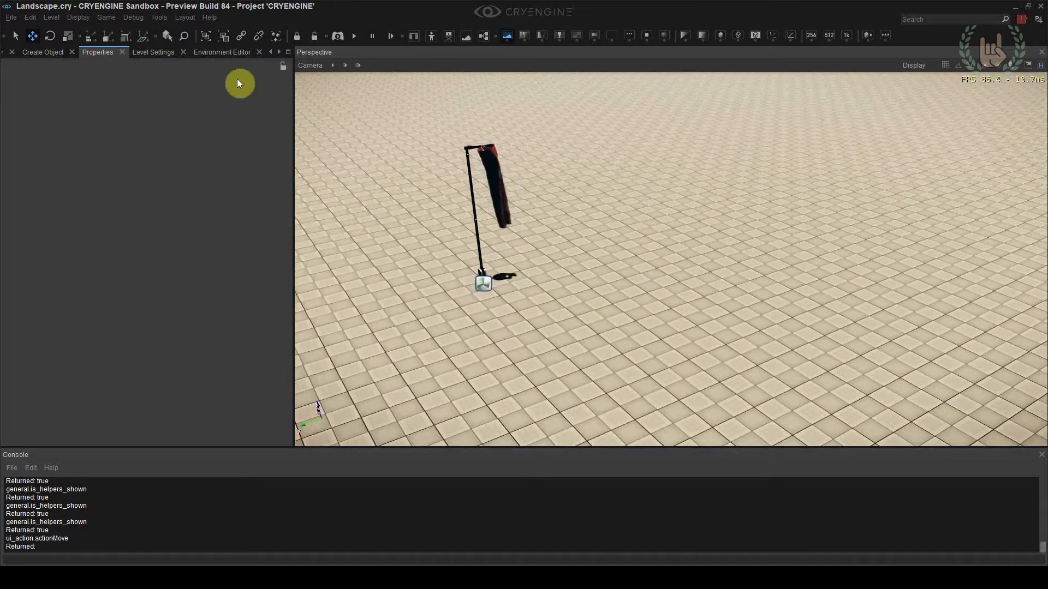
Open the Terrain Editor and show its paint layers
left_click(272, 52)
left_click(272, 51)
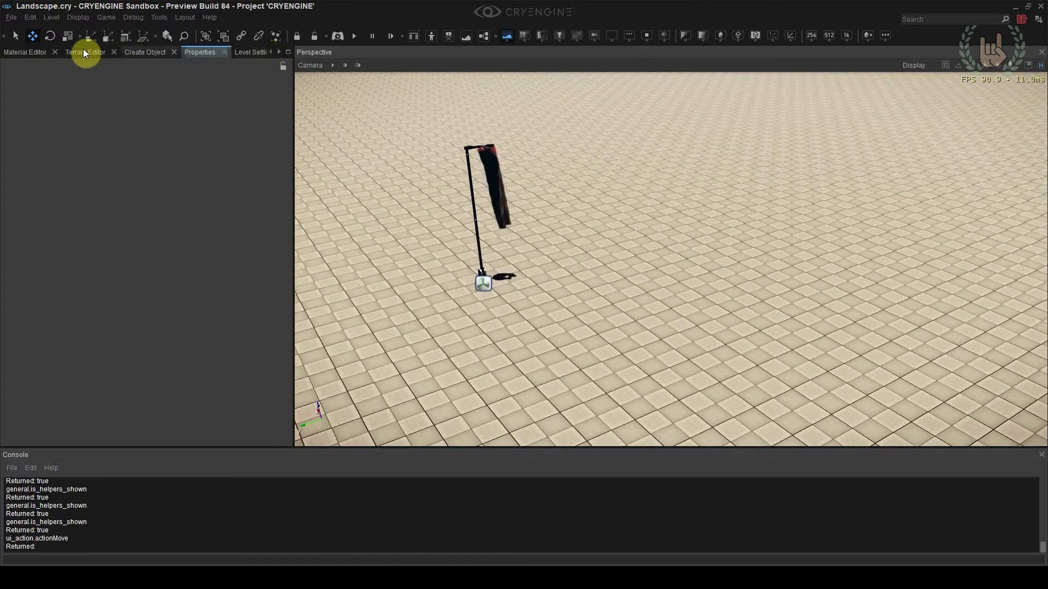
left_click(87, 52)
left_click(160, 18)
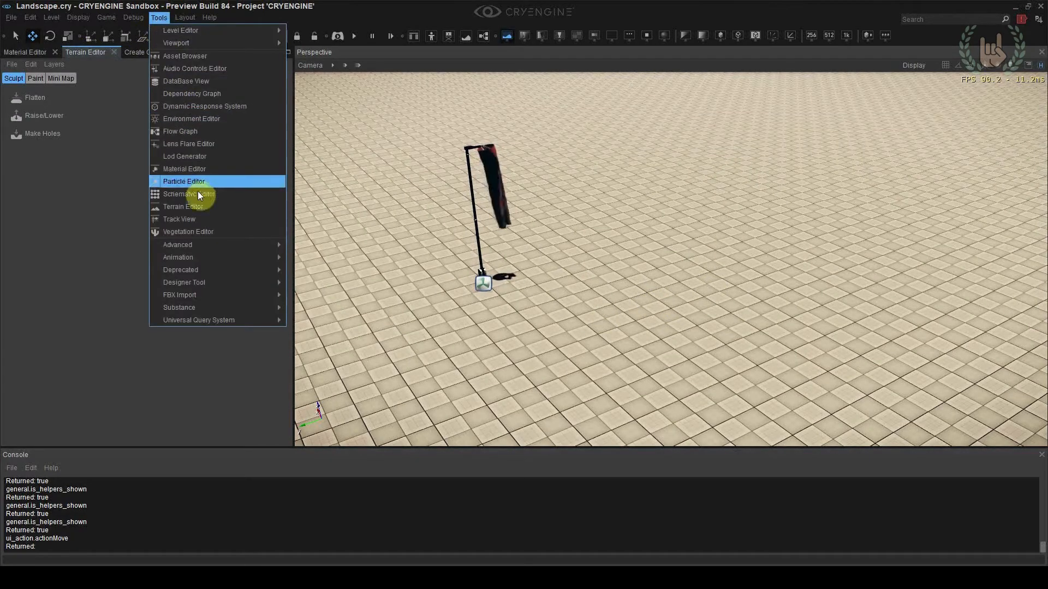
left_click(184, 208)
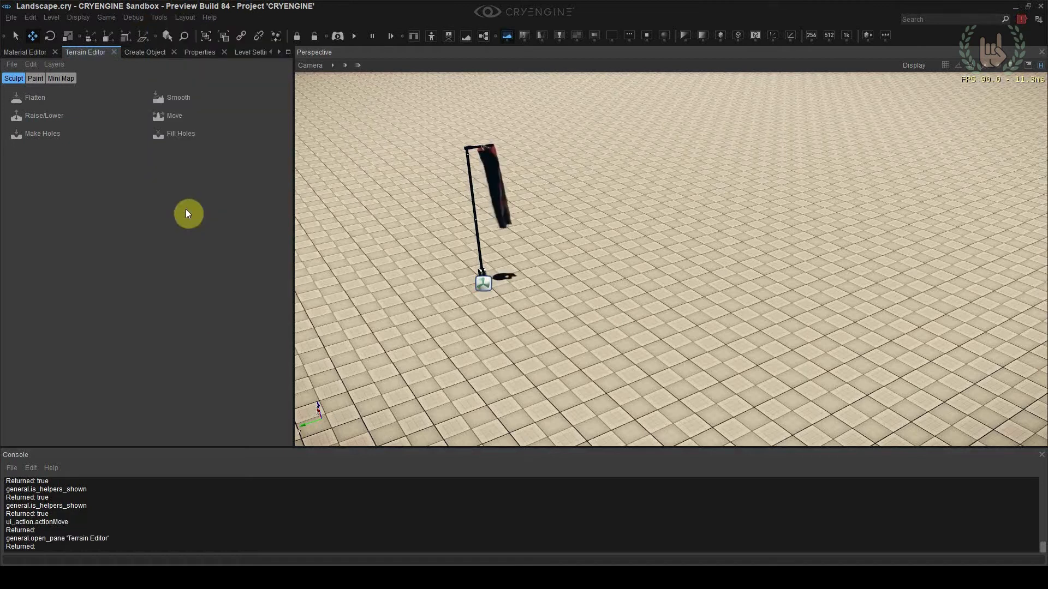
left_click(36, 81)
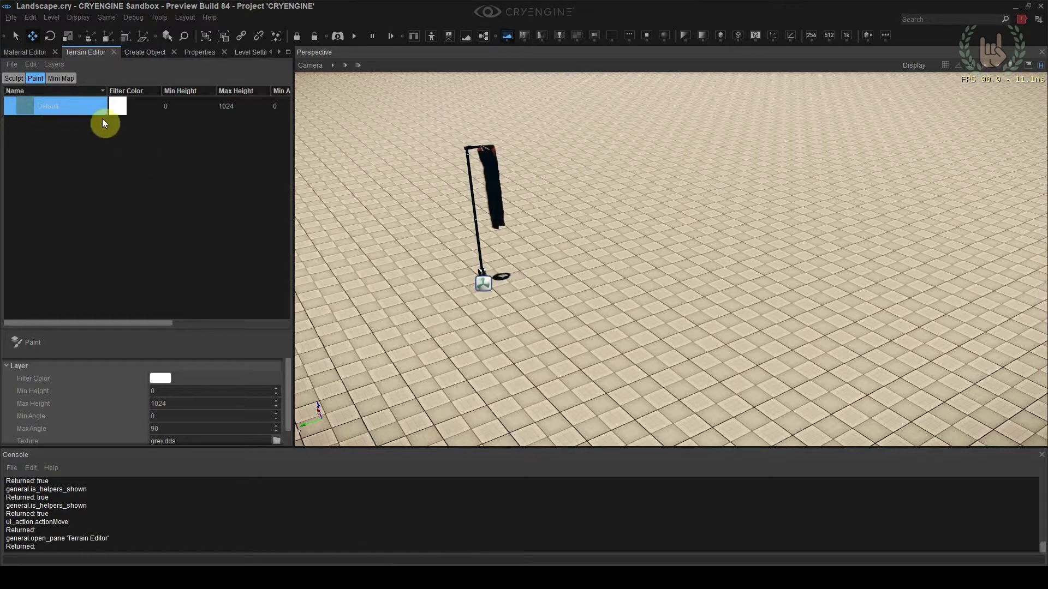
Create a new terrain layer and name it Grass_uncut_01
right_click_drag(595, 282, 598, 283)
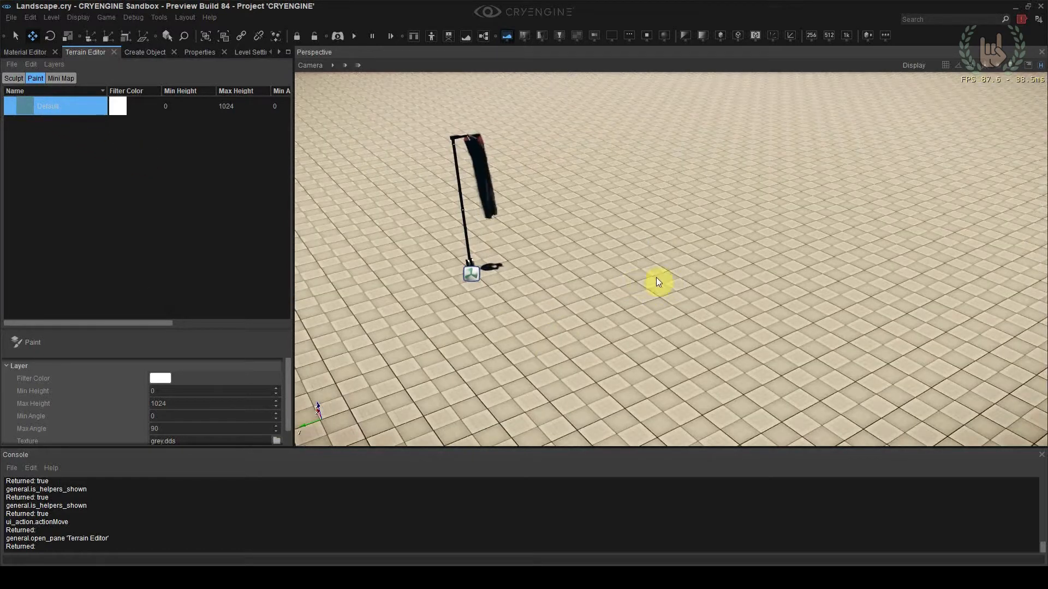
right_click(89, 137)
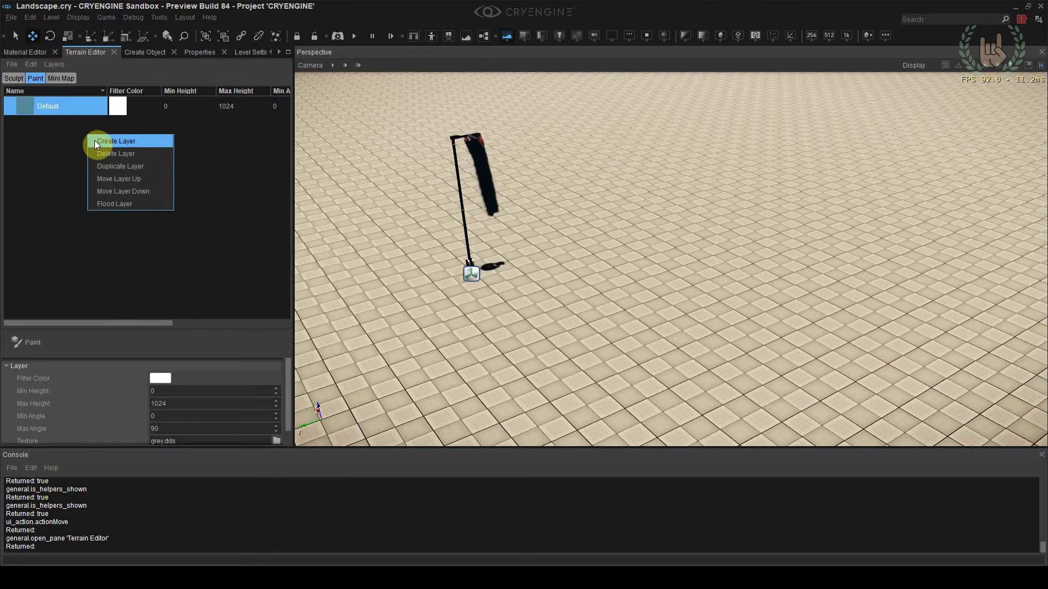
left_click(96, 141)
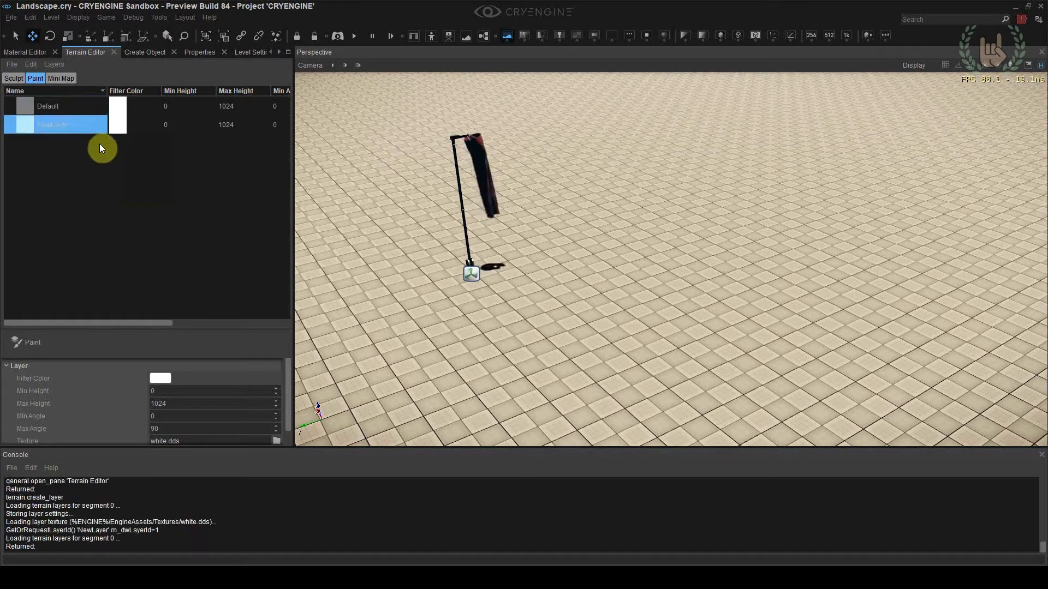
double_click(74, 125)
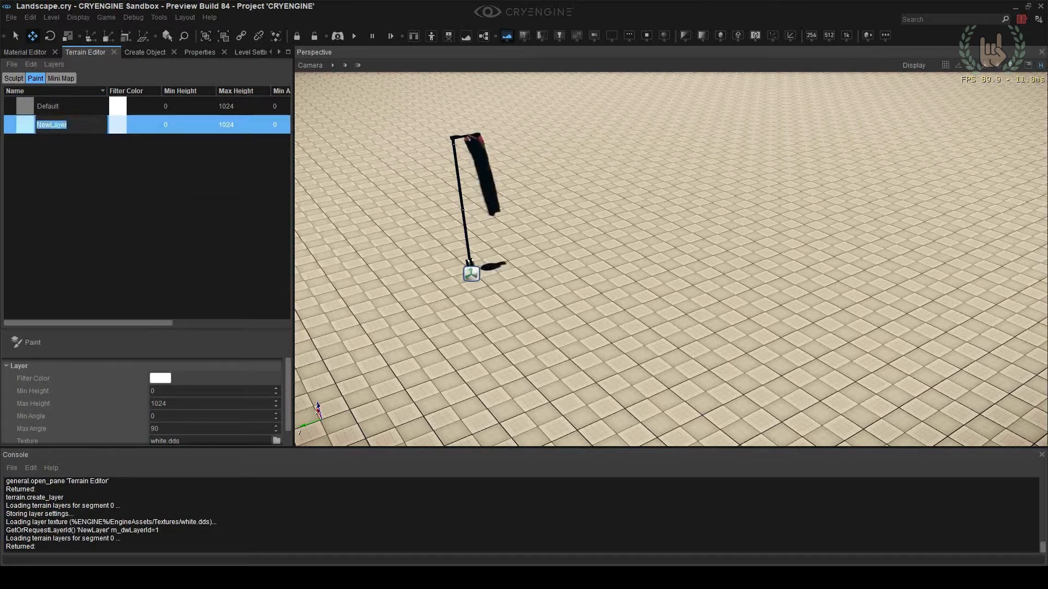
type("Grass_uncut_0")
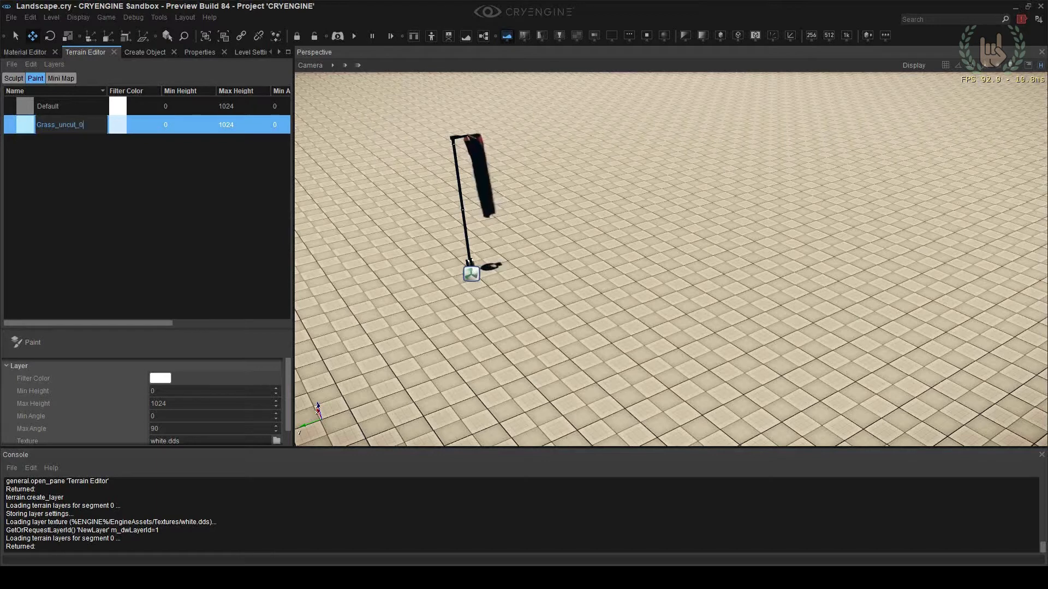
key("Left")
key("Left")
key("Return")
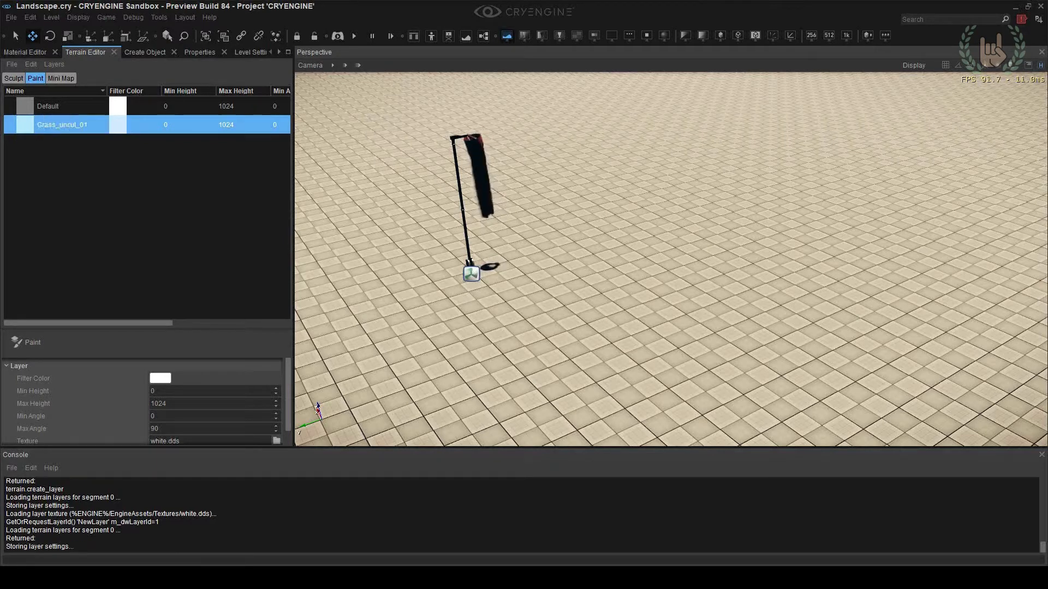
Set the Grass_uncut_01 layer's texture to cliff_shrubbery_slope_pattern from the GameSDK textures/terrain folder
left_click_drag(286, 379, 289, 398)
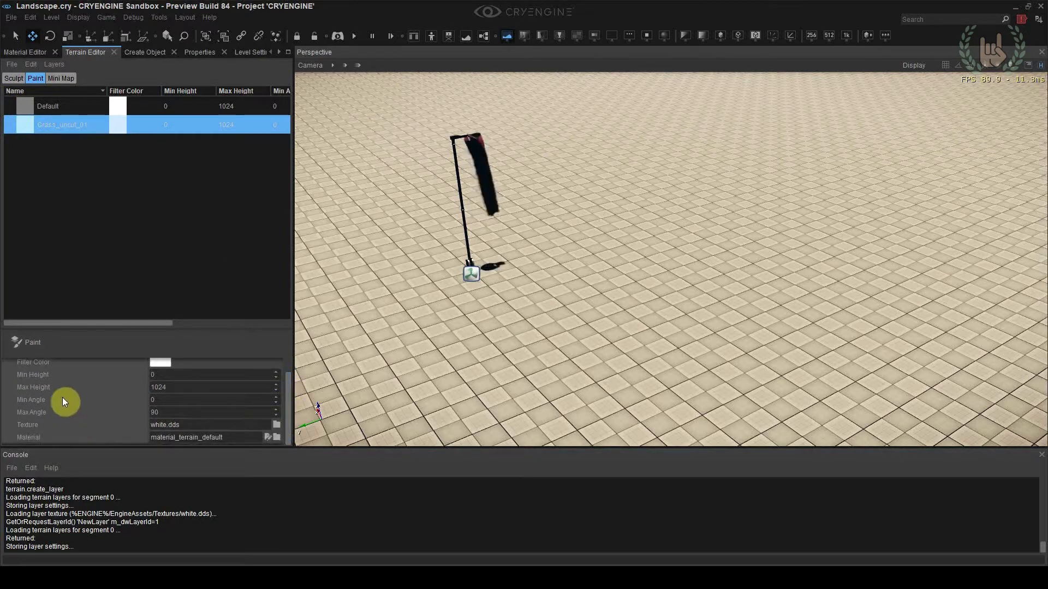
left_click(276, 425)
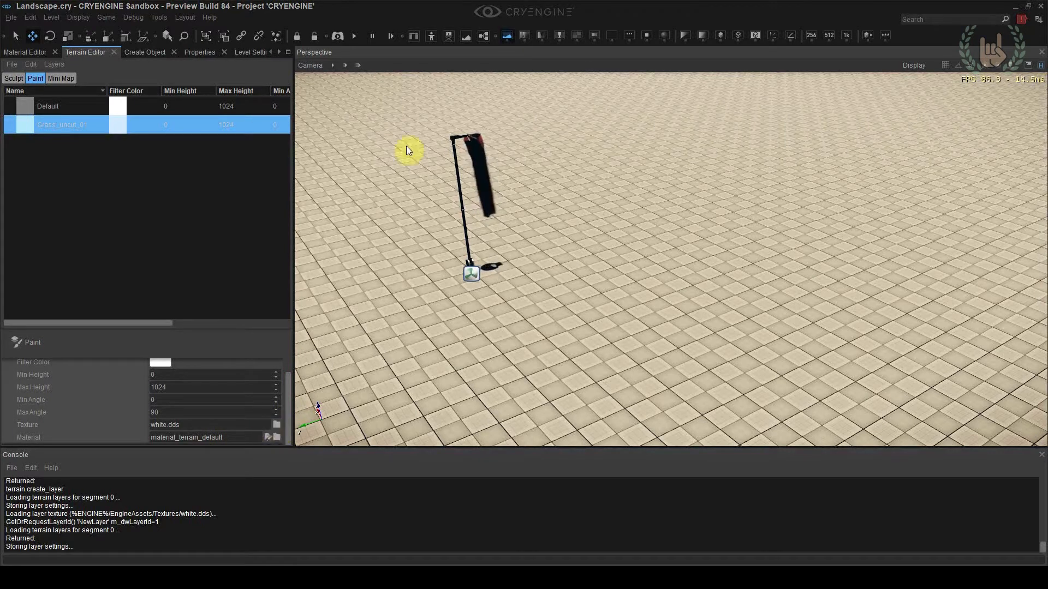
scroll(301, 260, "down", 4)
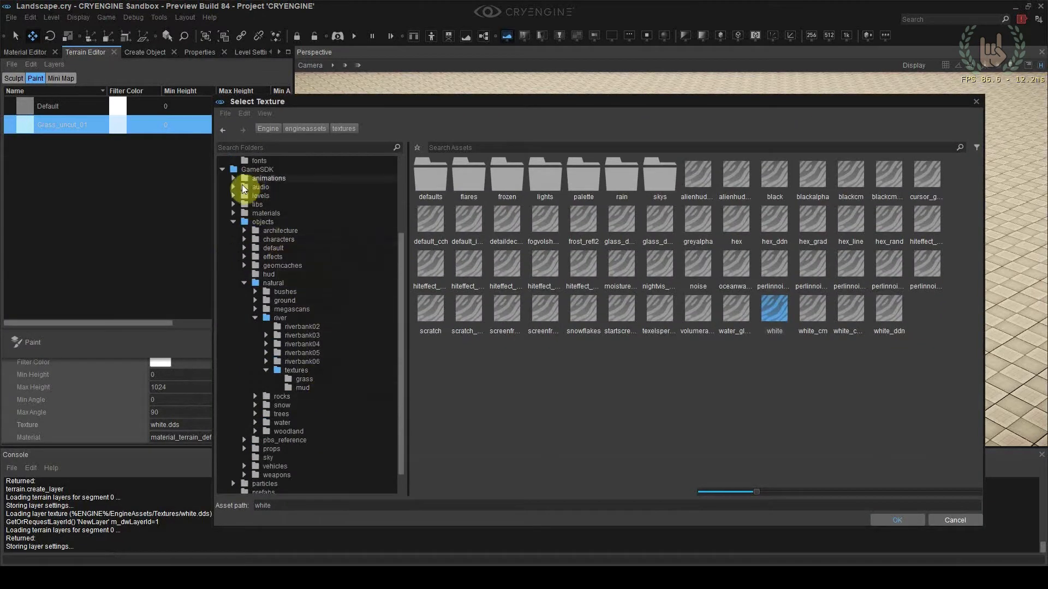
left_click(233, 222)
left_click(253, 275)
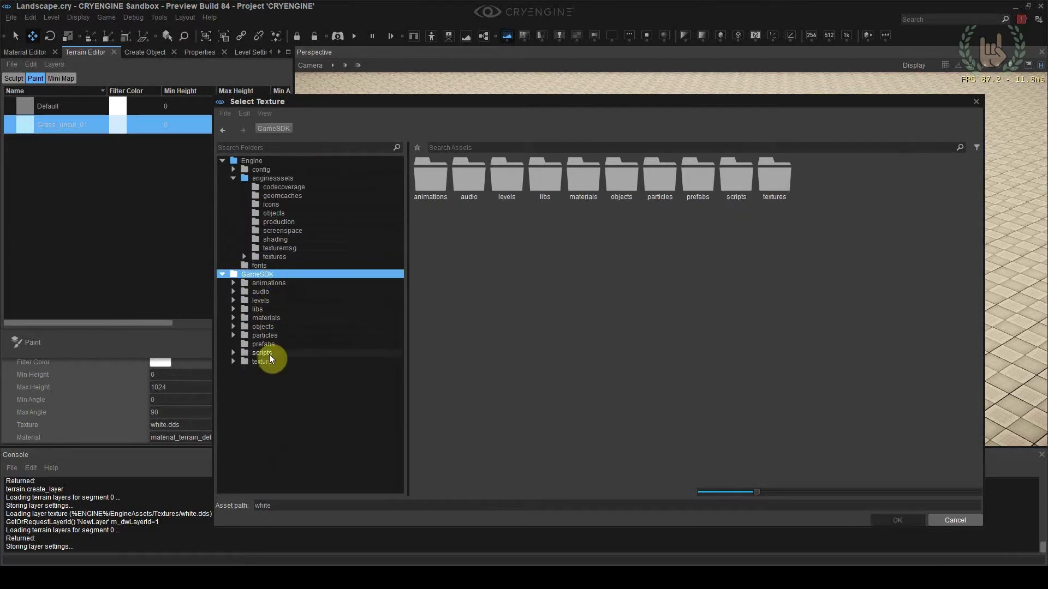
left_click(298, 362)
double_click(871, 202)
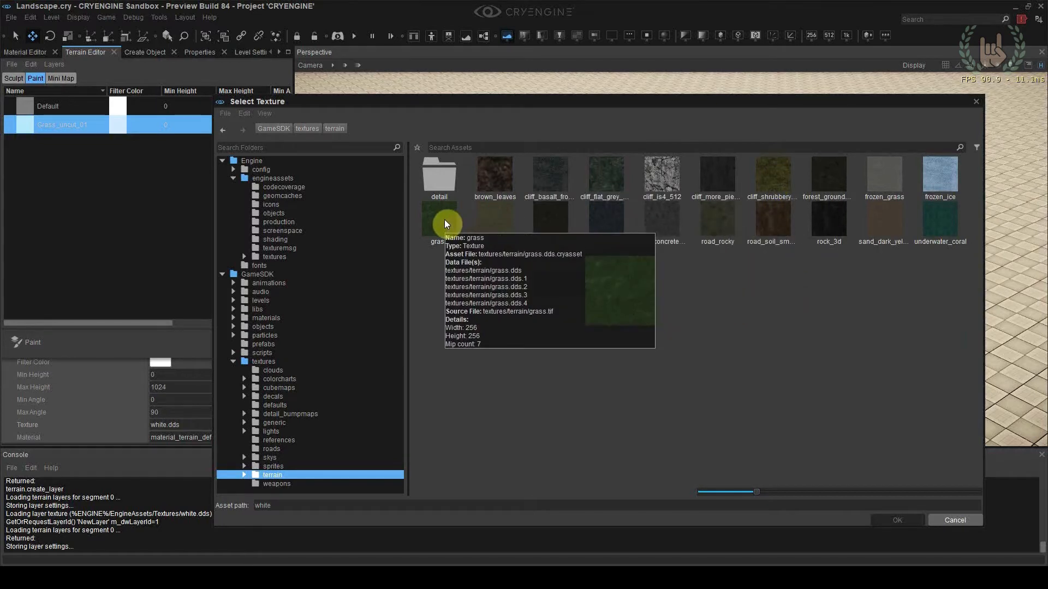
left_click(766, 180)
double_click(767, 180)
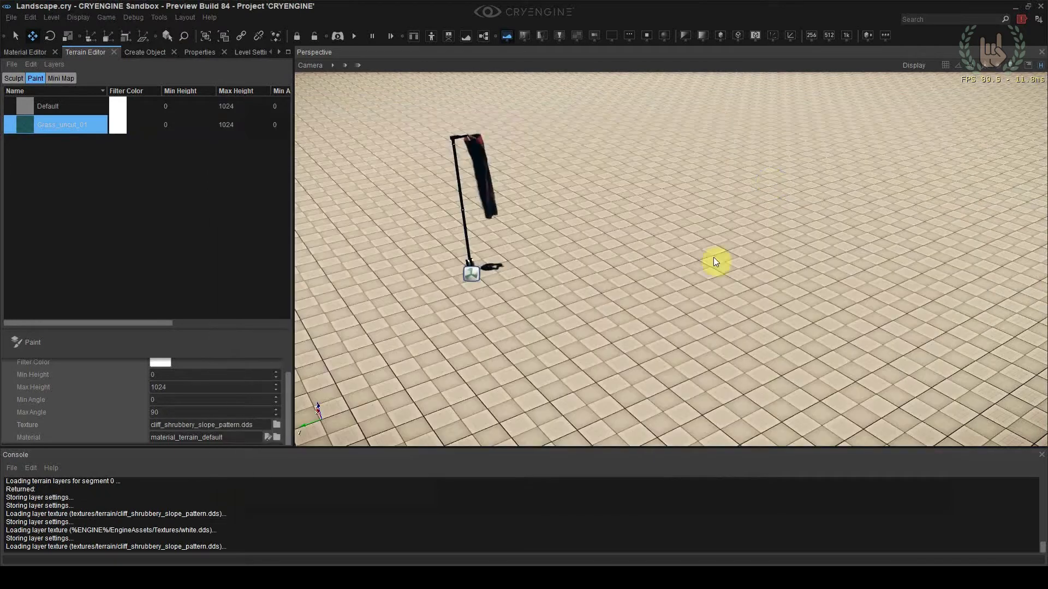
Paint the Grass_uncut_01 layer onto a patch of terrain beside the windsock with a brush range of 4
left_click(41, 343)
mouse_move(628, 293)
left_mouse_down()
mouse_move(661, 281)
mouse_move(598, 266)
mouse_move(557, 320)
mouse_move(627, 351)
mouse_move(702, 300)
mouse_move(611, 256)
left_mouse_up()
scroll(622, 287, "up", 5)
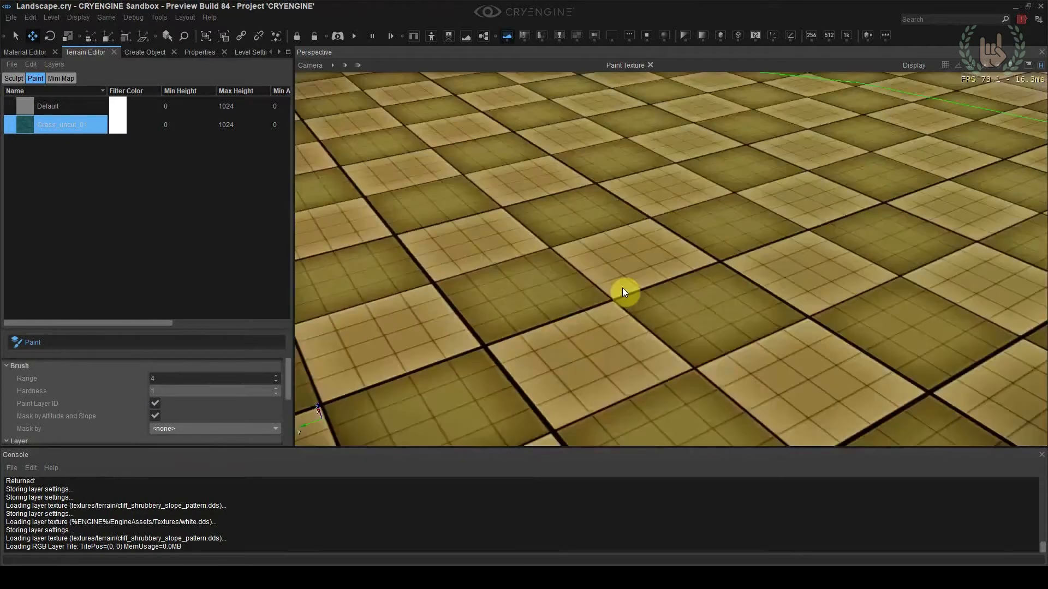
scroll(622, 287, "down", 3)
scroll(622, 299, "down", 5)
scroll(633, 303, "up", 2)
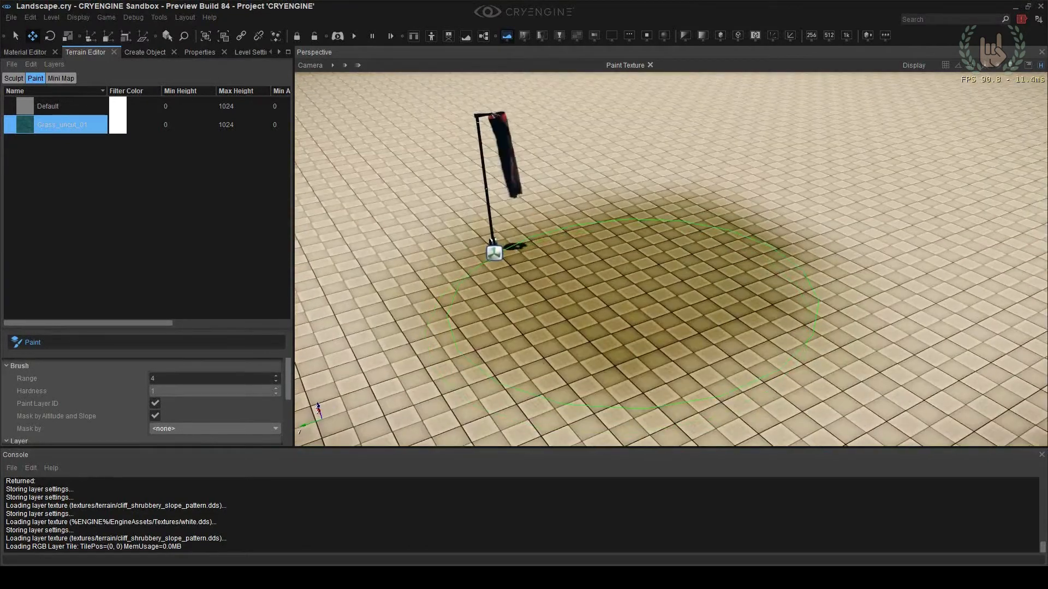
Examine the materials and objects folders in the Material Editor under both the All Materials and Used In Level filters
left_click_drag(292, 372, 296, 432)
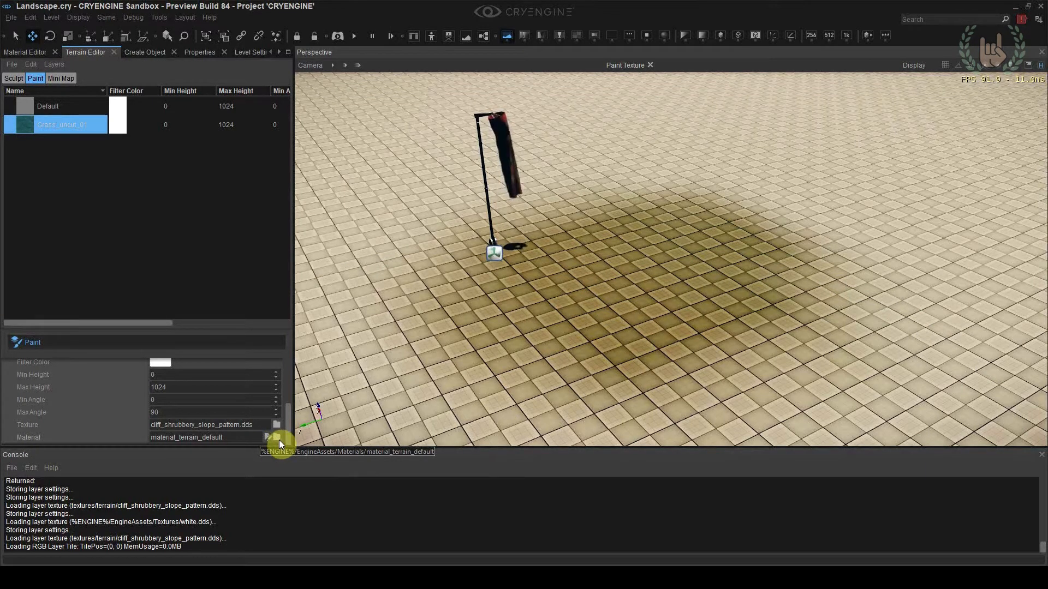
left_click(37, 53)
left_click(8, 120)
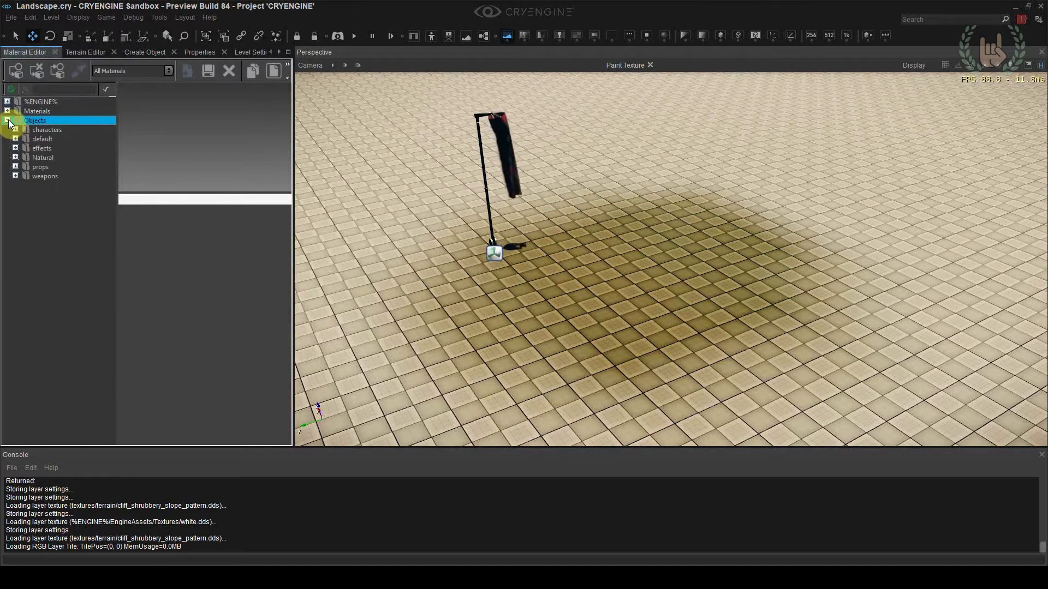
left_click(7, 111)
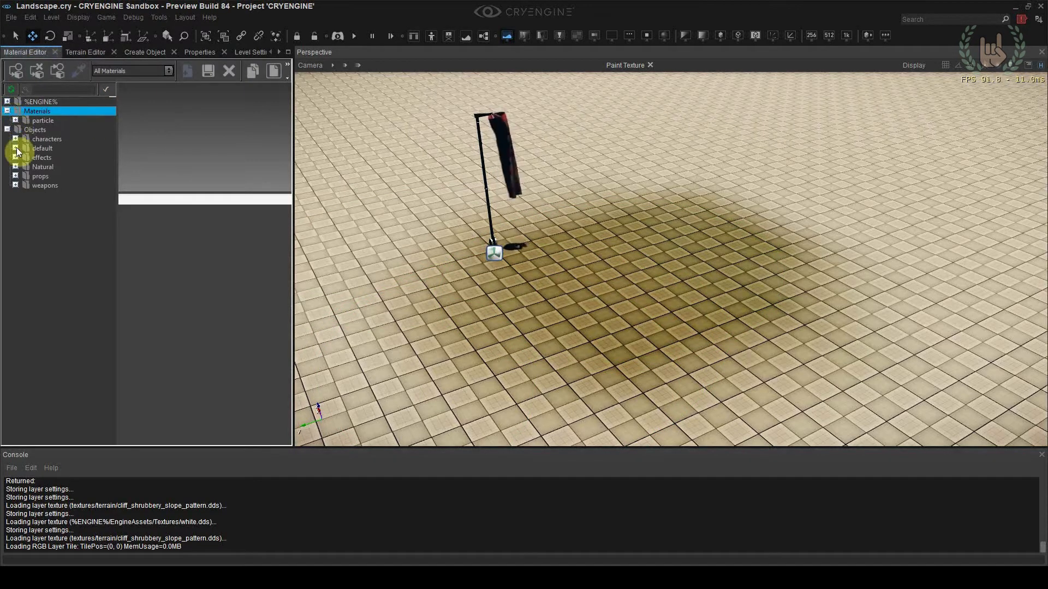
left_click(105, 73)
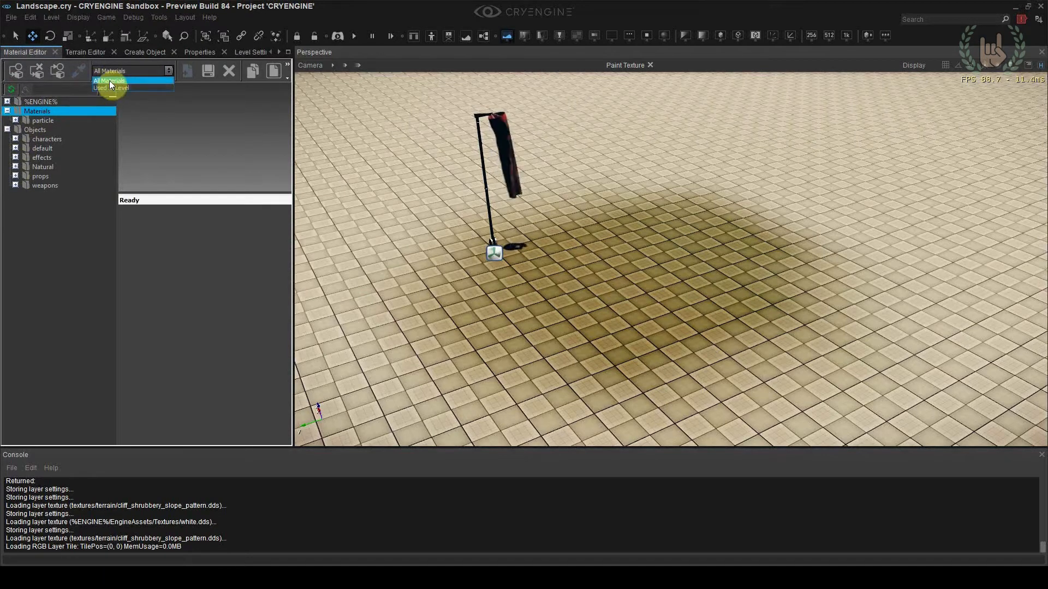
left_click(107, 82)
left_click(8, 111)
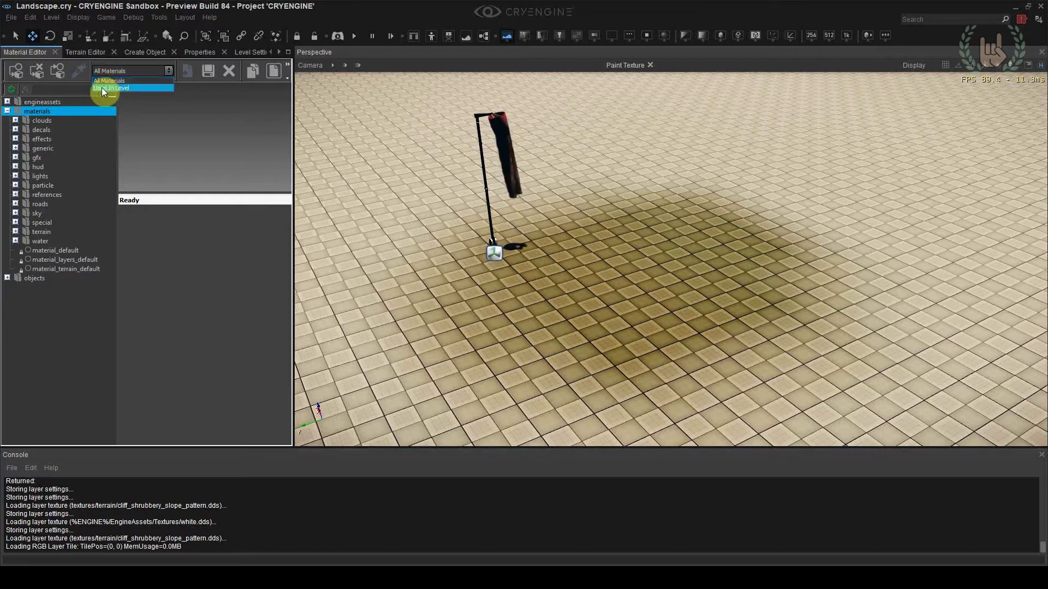
left_click(111, 88)
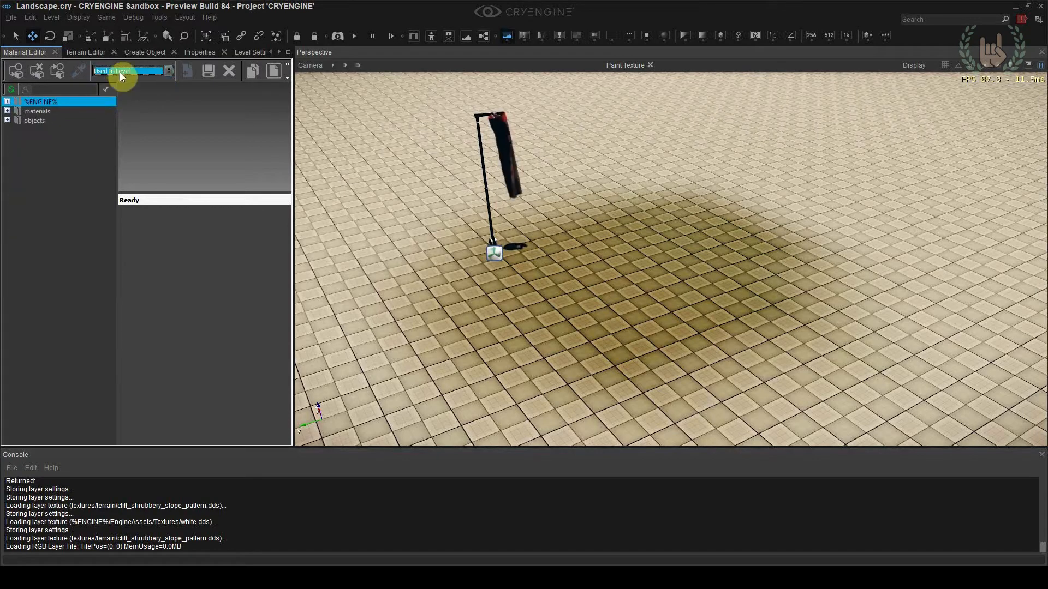
left_click(10, 111)
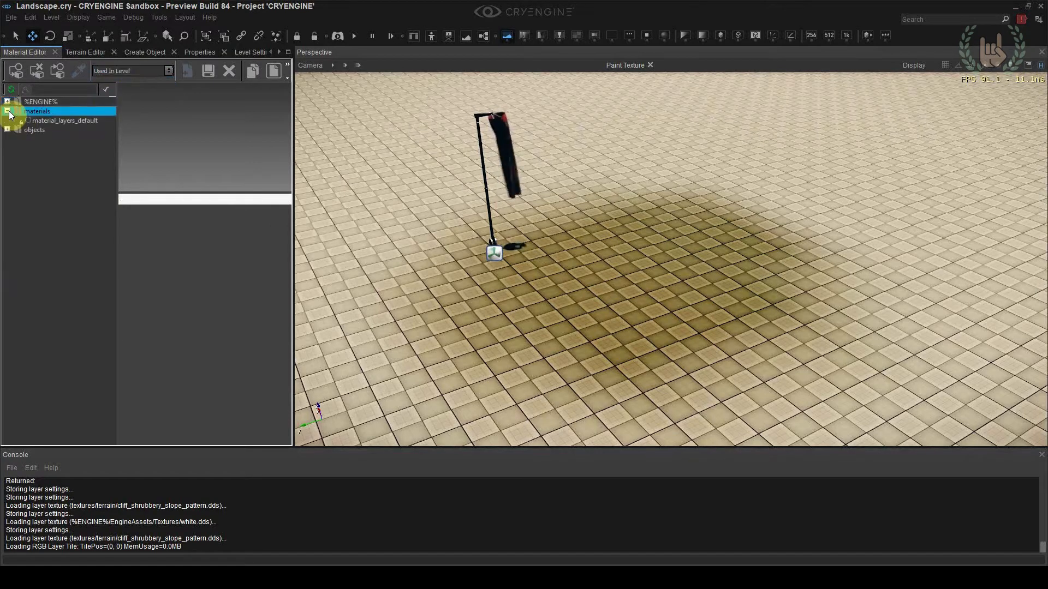
left_click(7, 120)
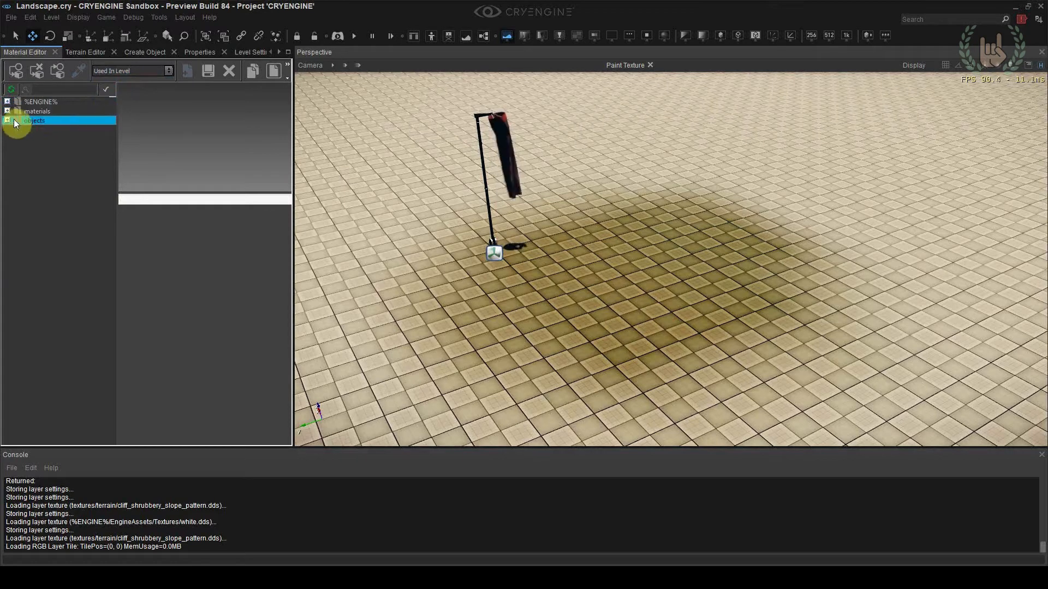
Set the Material Editor to list All Materials and look through the materials/terrain folder
left_click(110, 72)
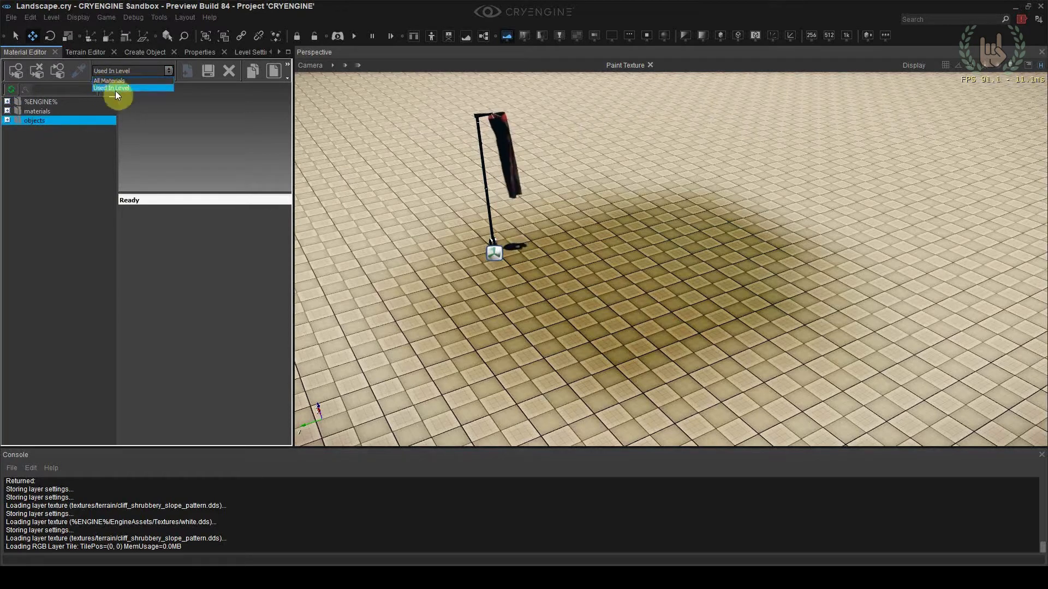
left_click(112, 81)
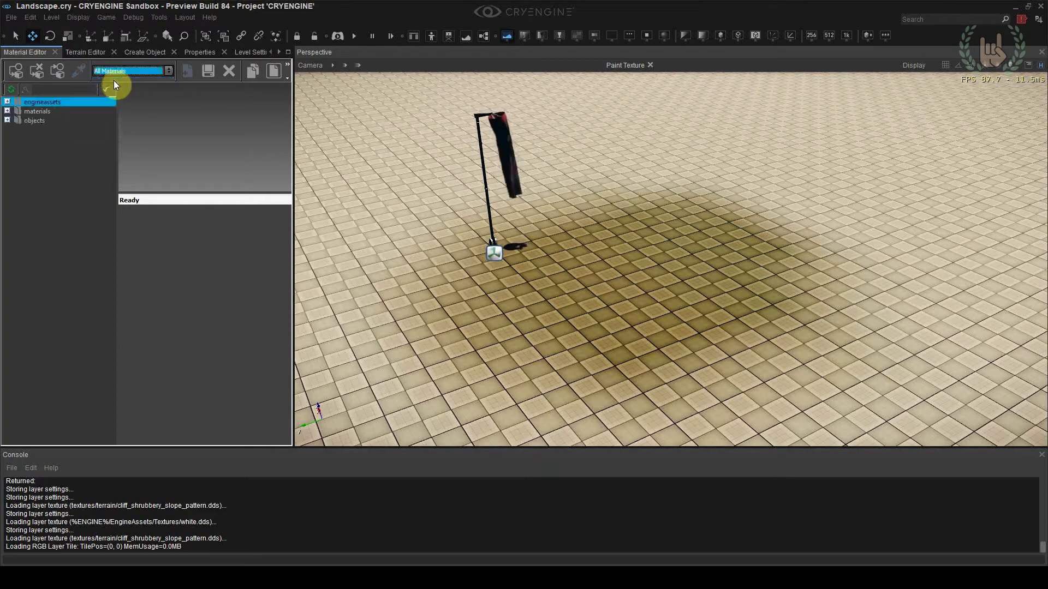
left_click(7, 112)
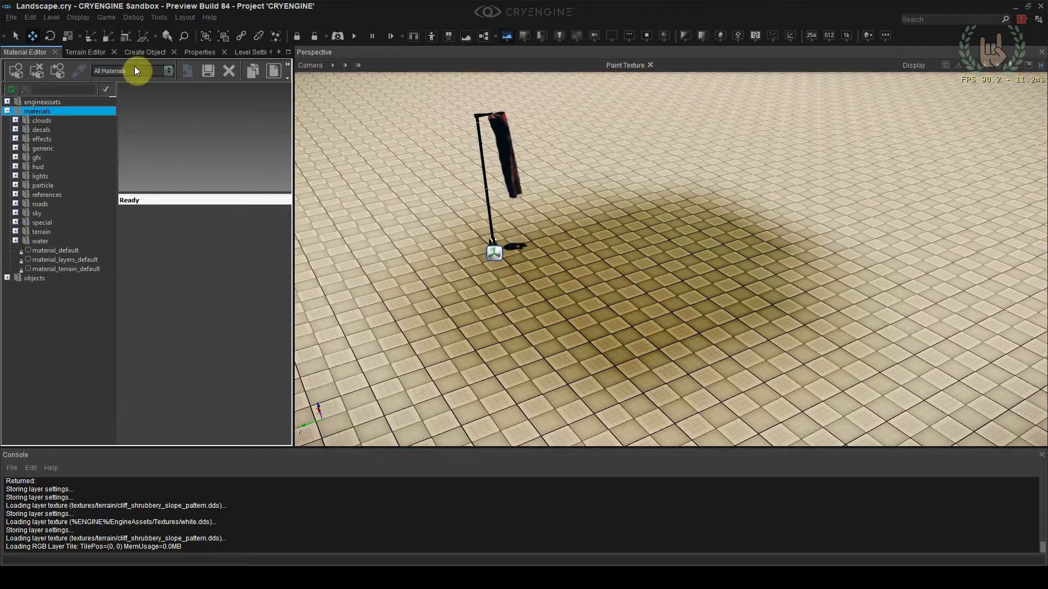
left_click(15, 232)
scroll(66, 241, "down", 5)
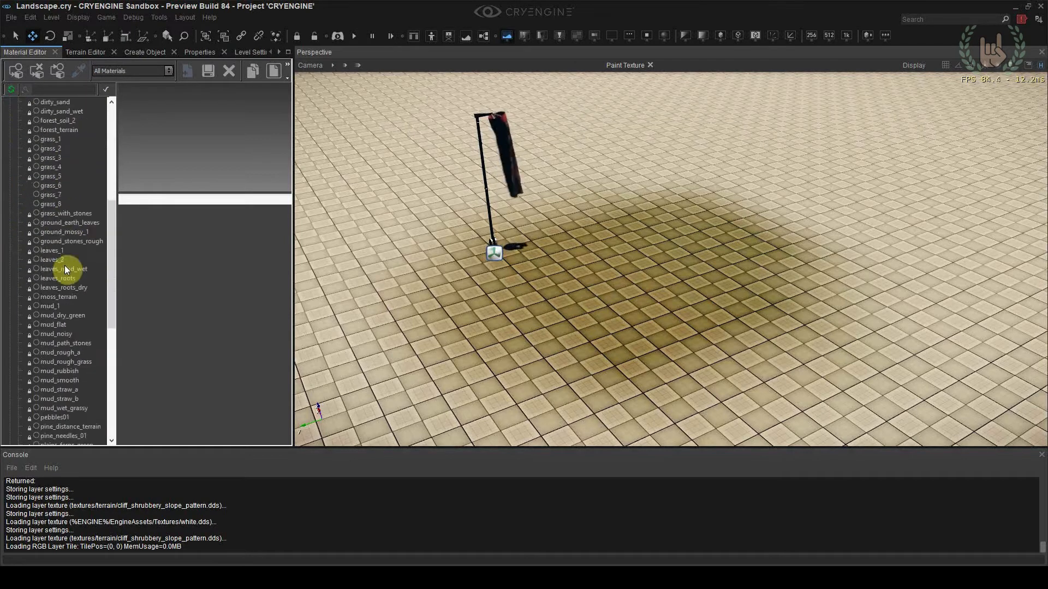
scroll(70, 257, "down", 1)
Dock the Terrain Editor on the opposite side of the viewport from the Material Editor and display the mud_flat material's settings
left_click(86, 52)
left_click_drag(85, 52, 817, 264)
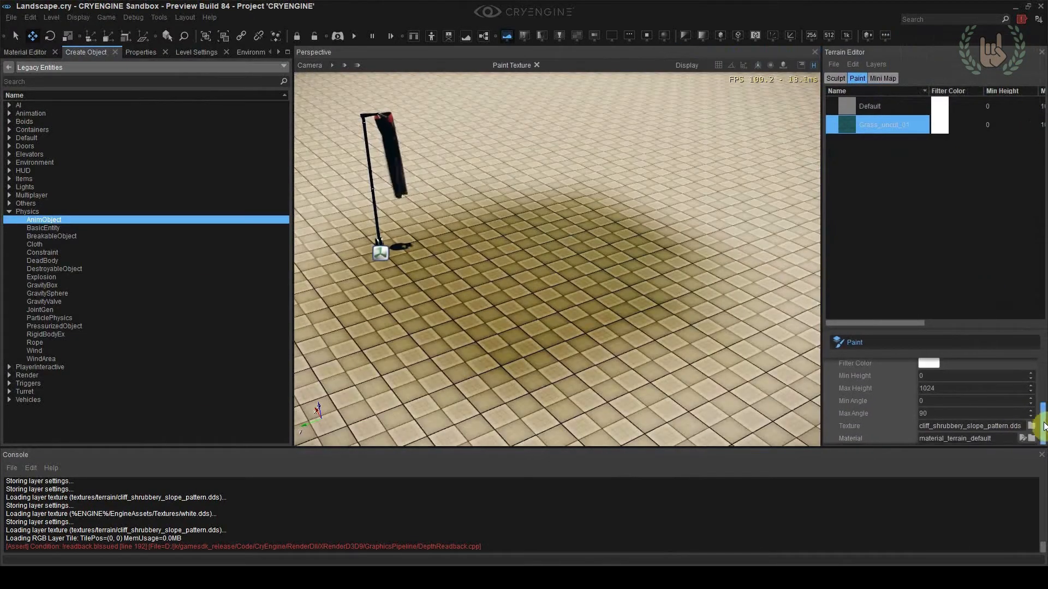
left_click(27, 52)
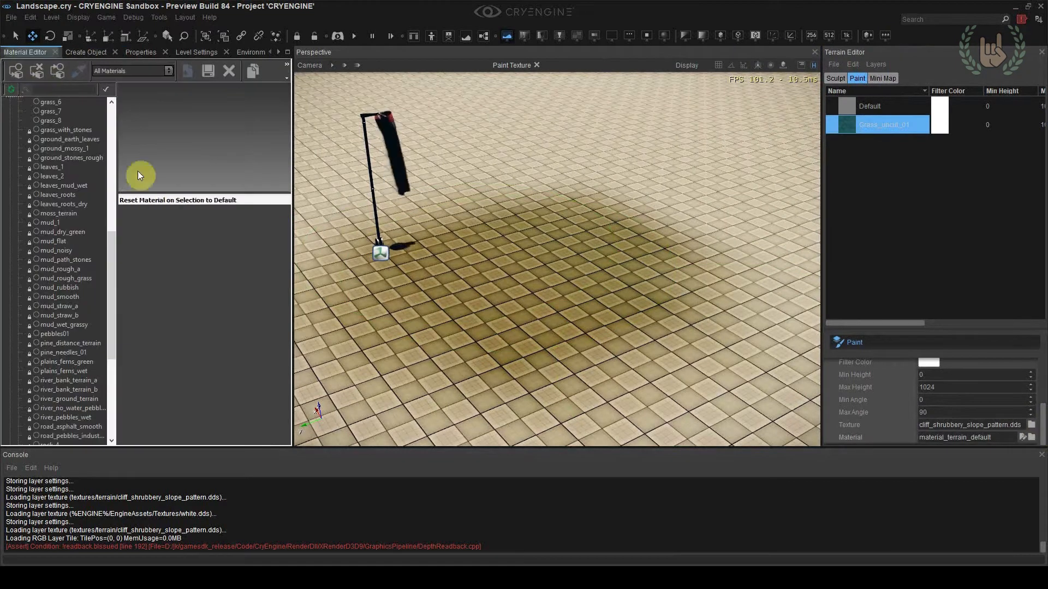
left_click(63, 241)
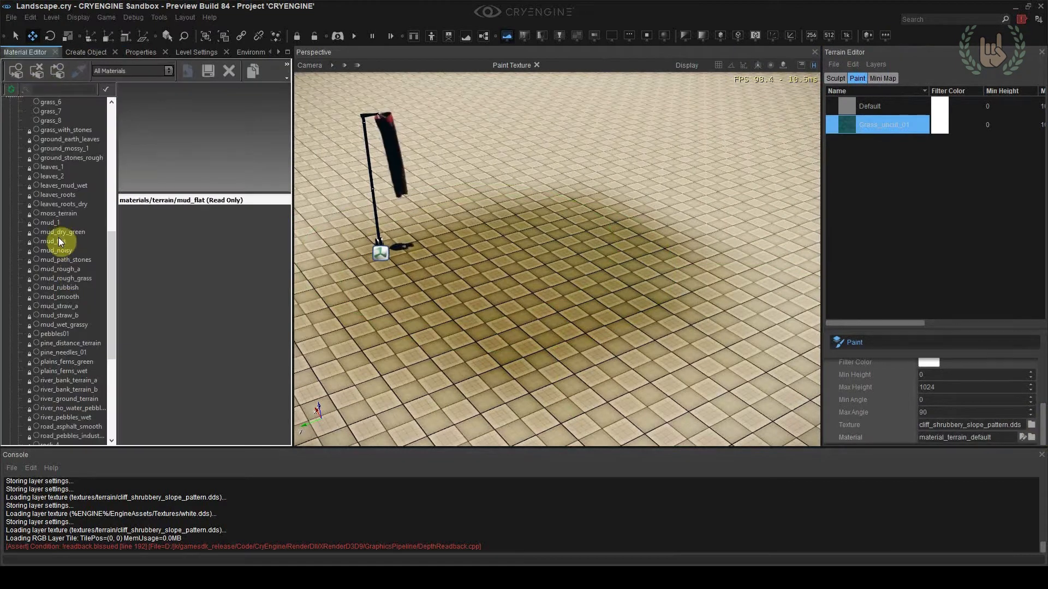
Assign the grass_6 material from GameSDK materials/terrain to the Grass_uncut_01 layer
left_click(1032, 438)
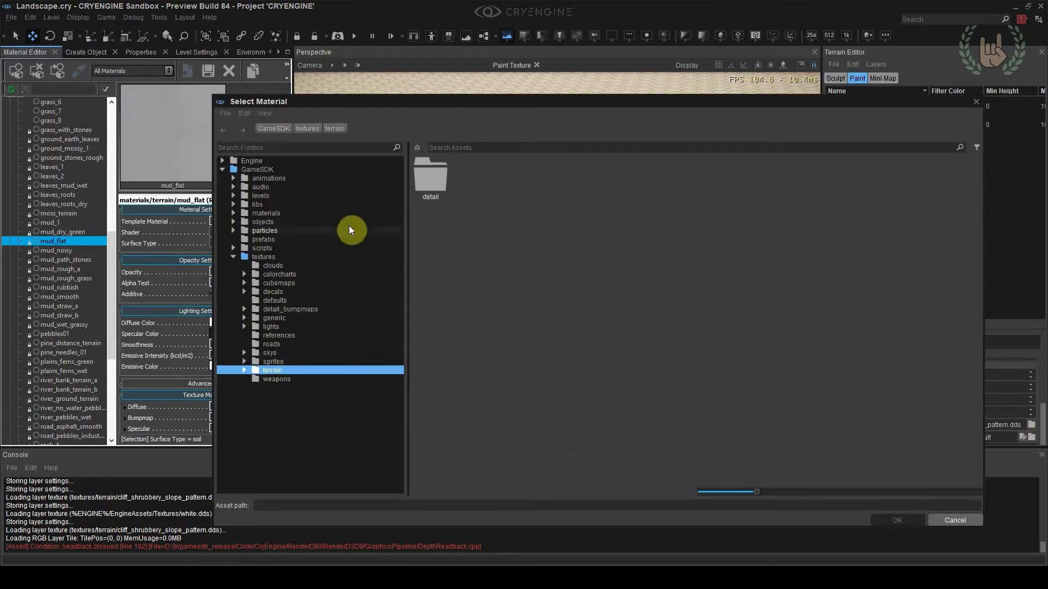
double_click(438, 185)
left_click(444, 197)
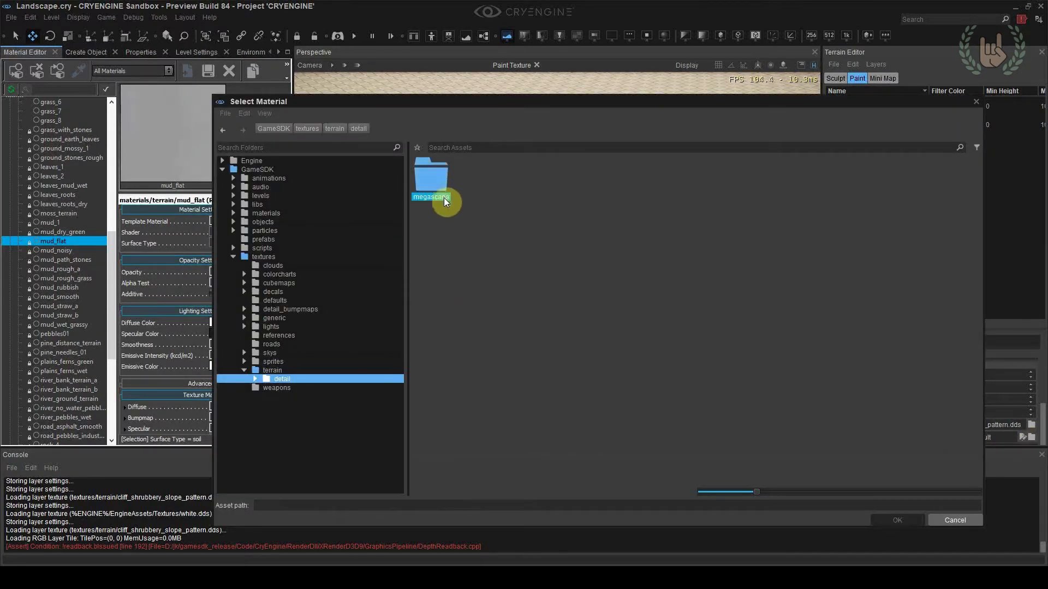
left_click(275, 214)
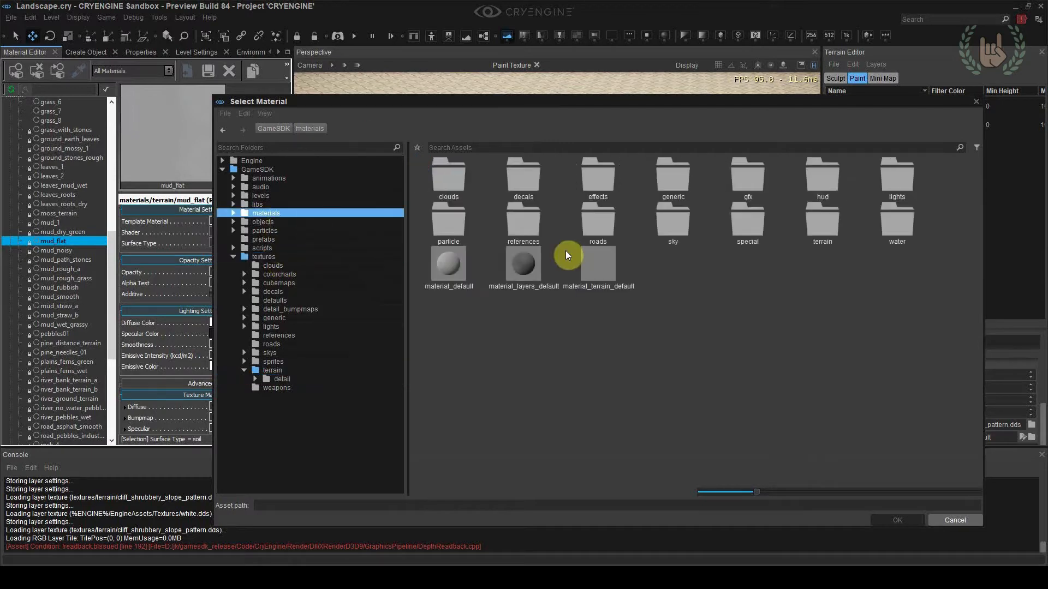
double_click(819, 227)
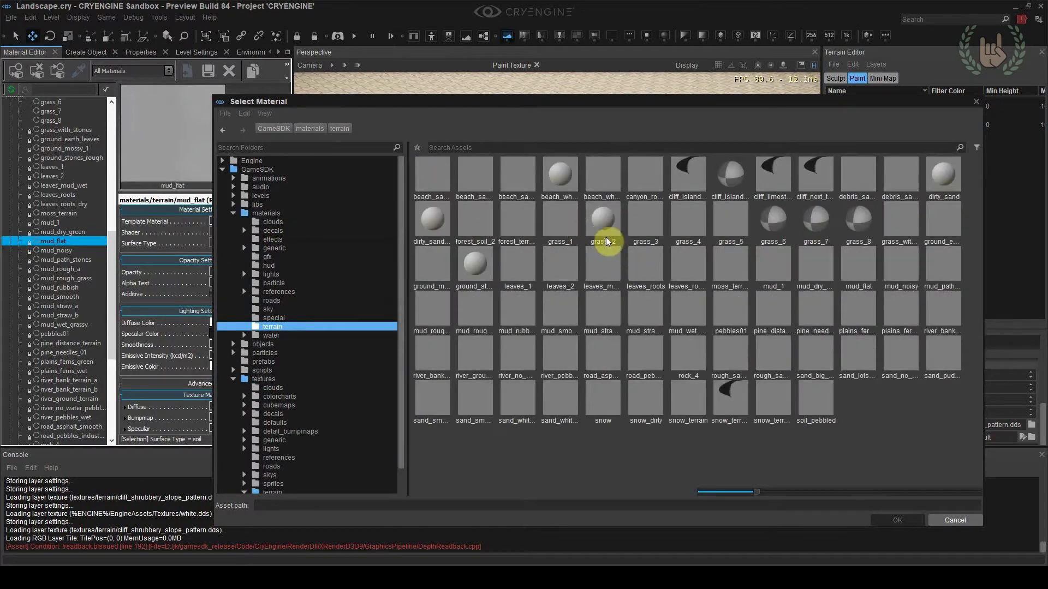
left_click(778, 225)
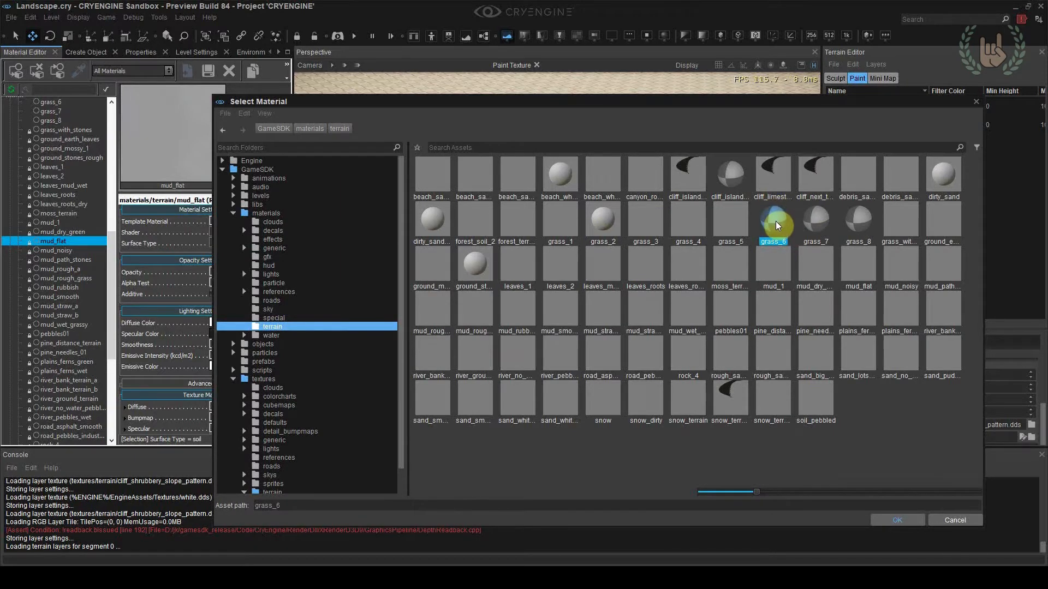
double_click(775, 221)
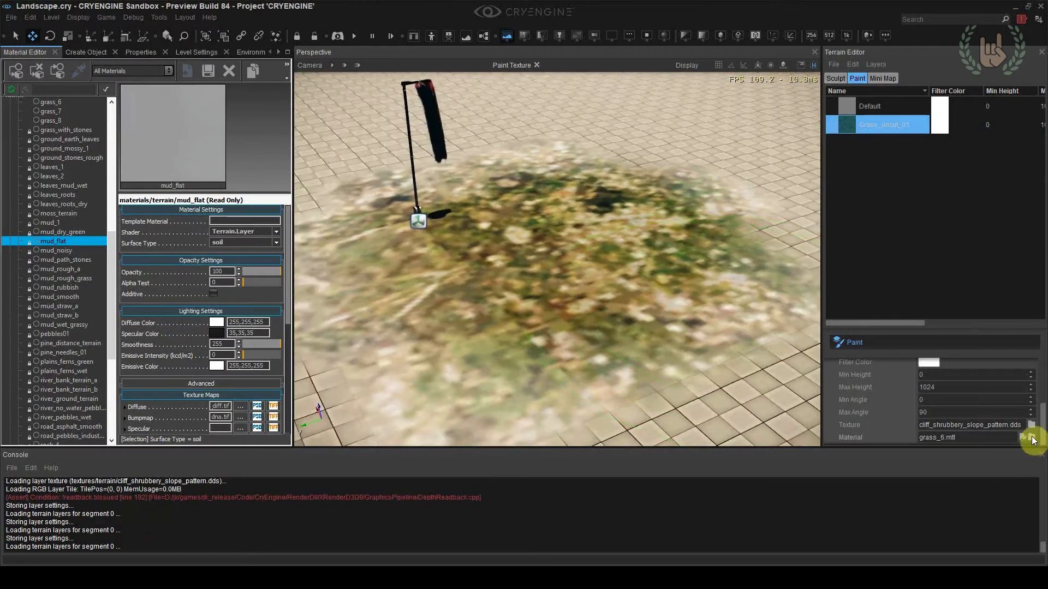
Reopen the layer's material selection, move and narrow the dialog to uncover the terrain, and preview leaves_1
left_click(1032, 438)
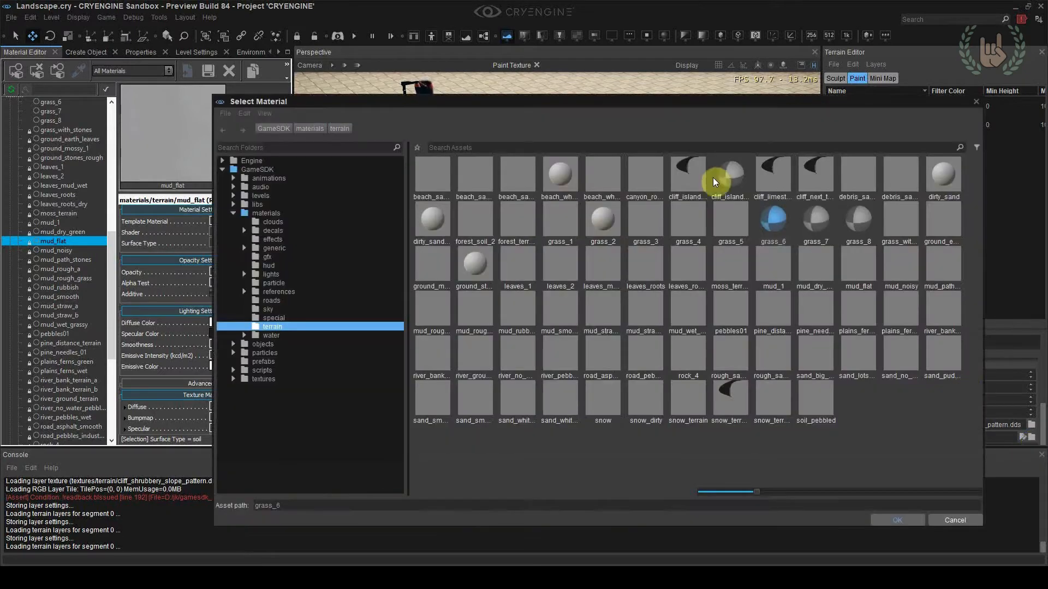
left_click_drag(682, 100, 510, 96)
left_click_drag(810, 333, 374, 377)
left_click(271, 398)
Preview mud, leaves, ground and grass terrain materials on the layer, from mud_straw_a through leaves_mud_wet to grass_5
scroll(306, 398, "down", 3)
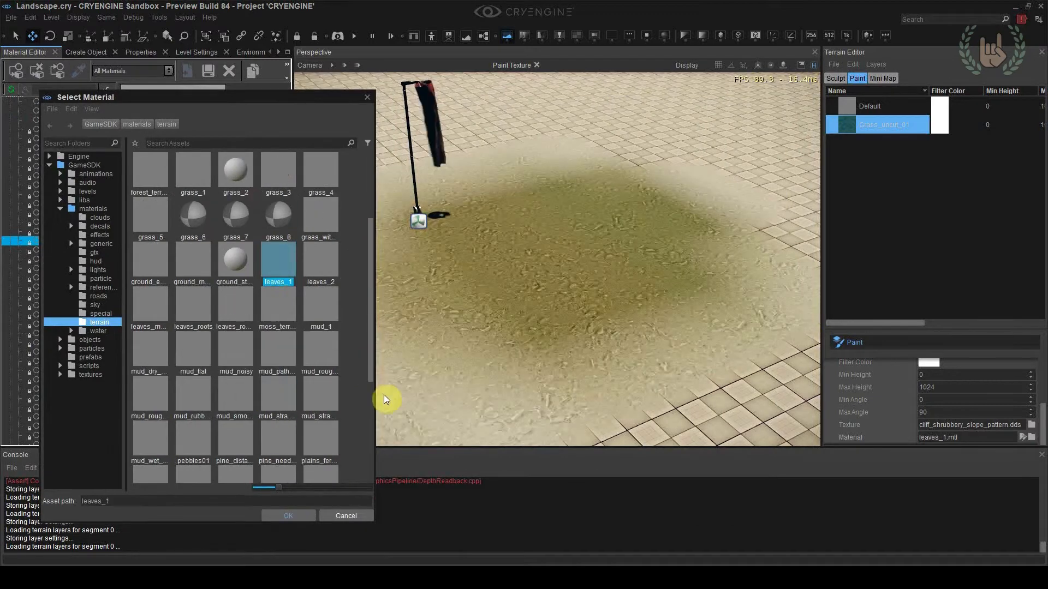
left_click(277, 403)
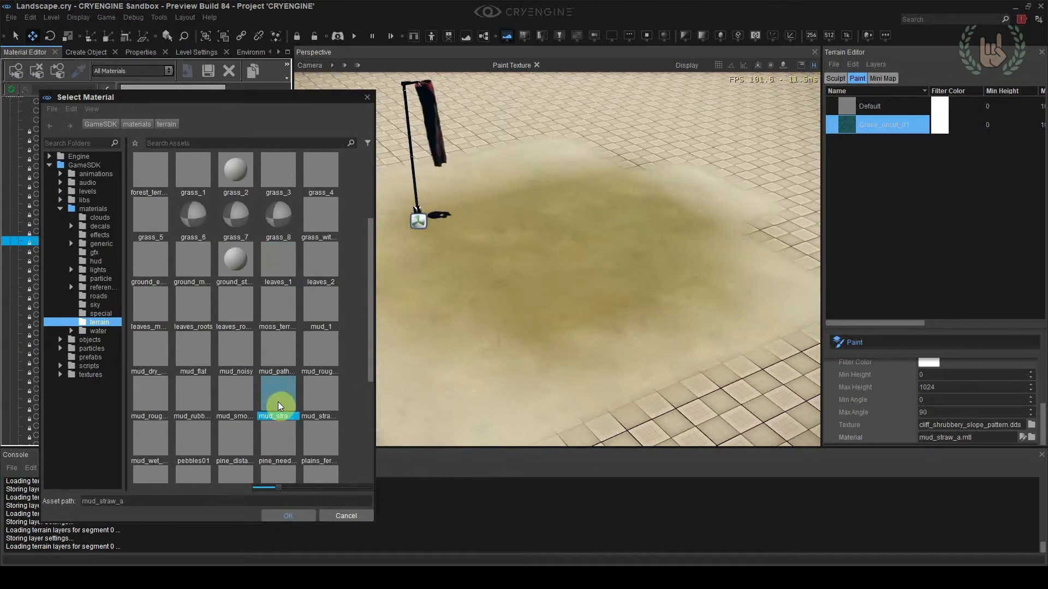
left_click(235, 404)
left_click(235, 360)
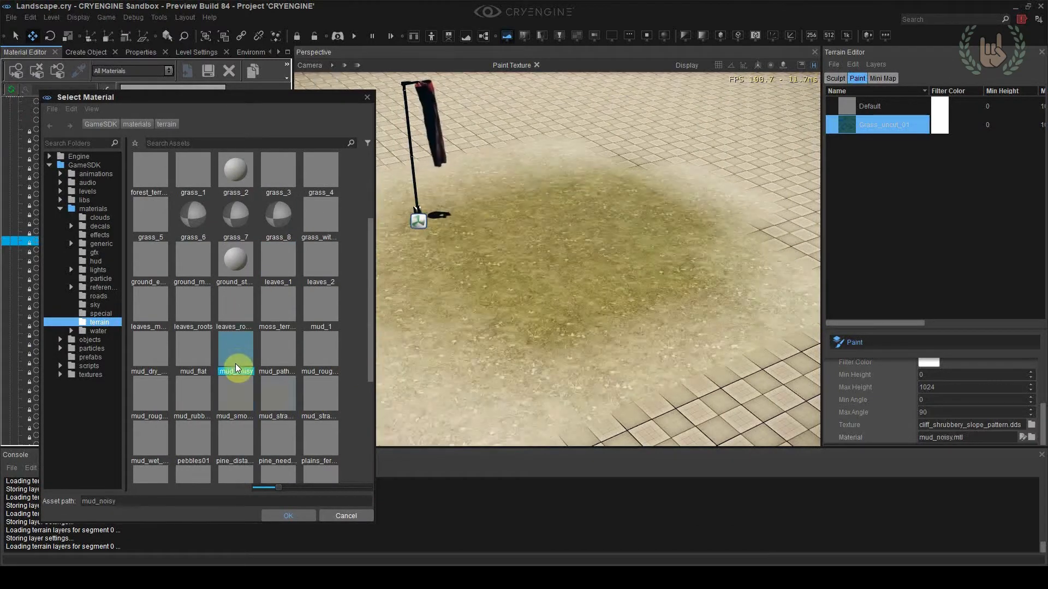
left_click(199, 354)
left_click(139, 356)
left_click(146, 310)
left_click(154, 264)
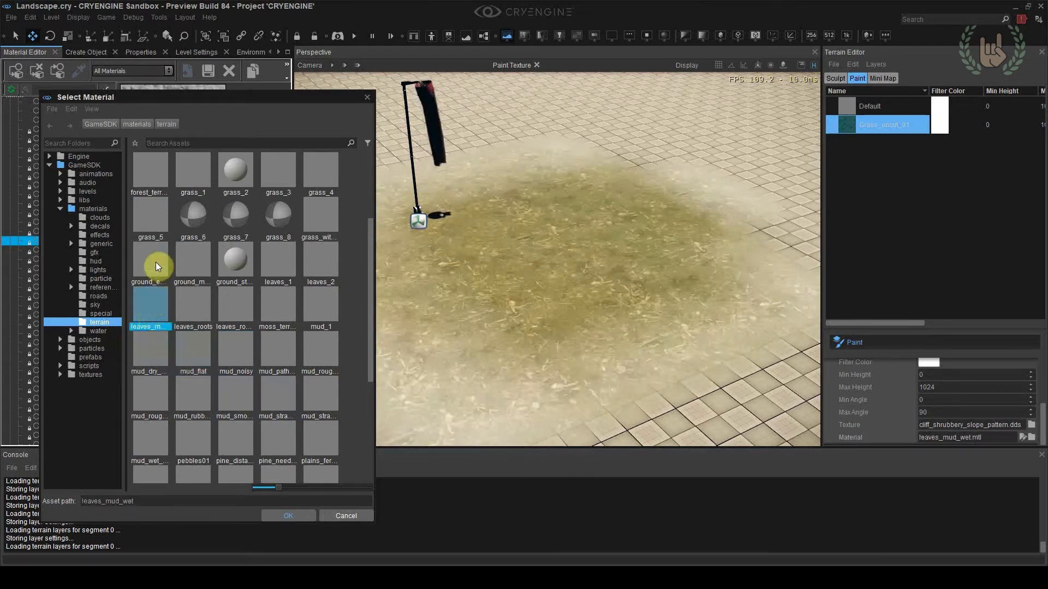
left_click(154, 219)
Compare forest_soil_2 and cliff_next_to_ocean_3d on the terrain, and assign the grass_2 material to the layer
scroll(190, 266, "up", 3)
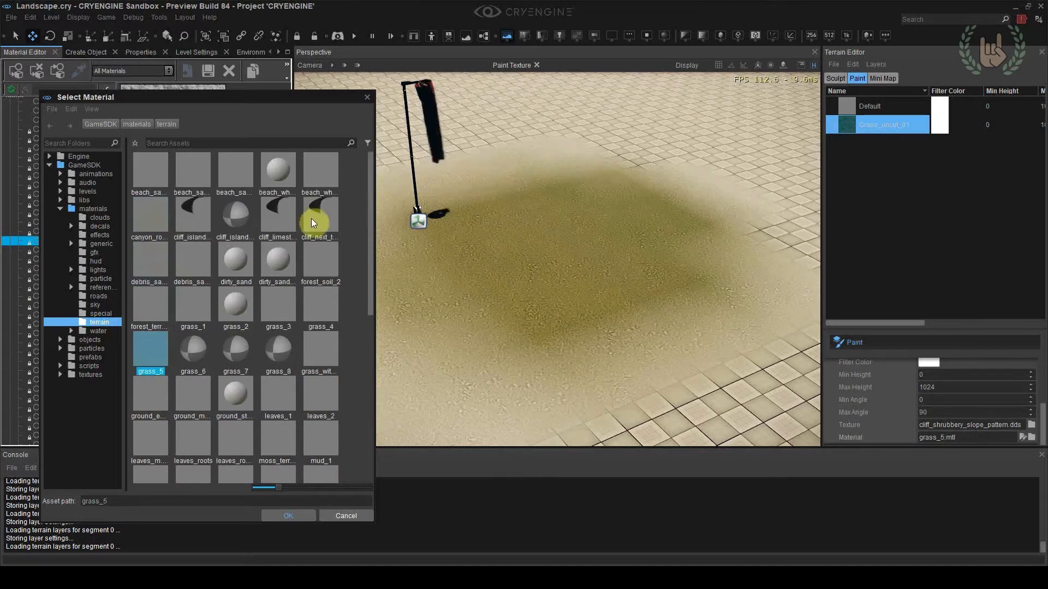
left_click(322, 261)
left_click(336, 226)
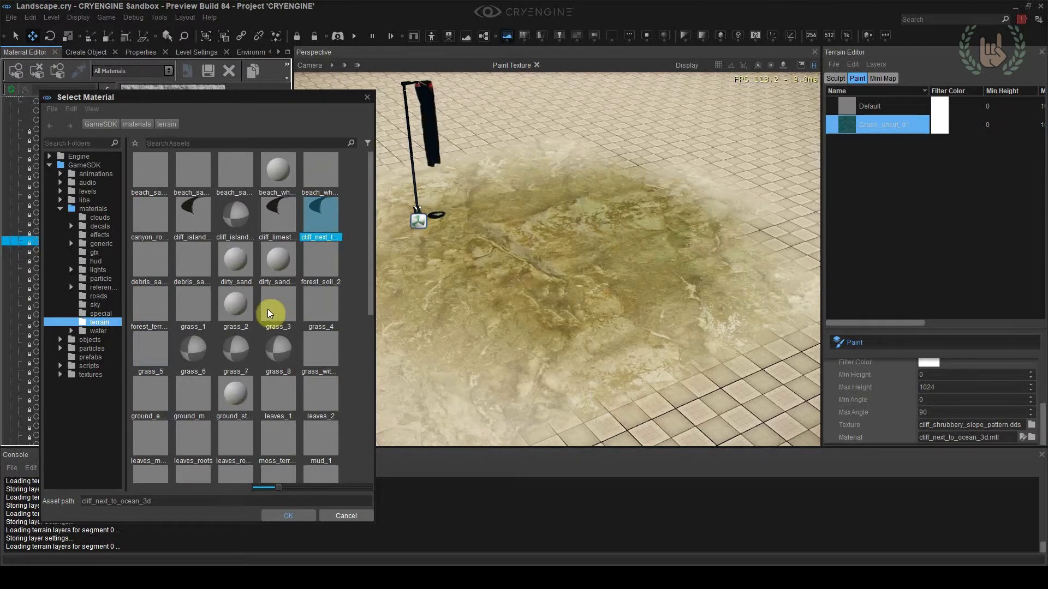
left_click(253, 310)
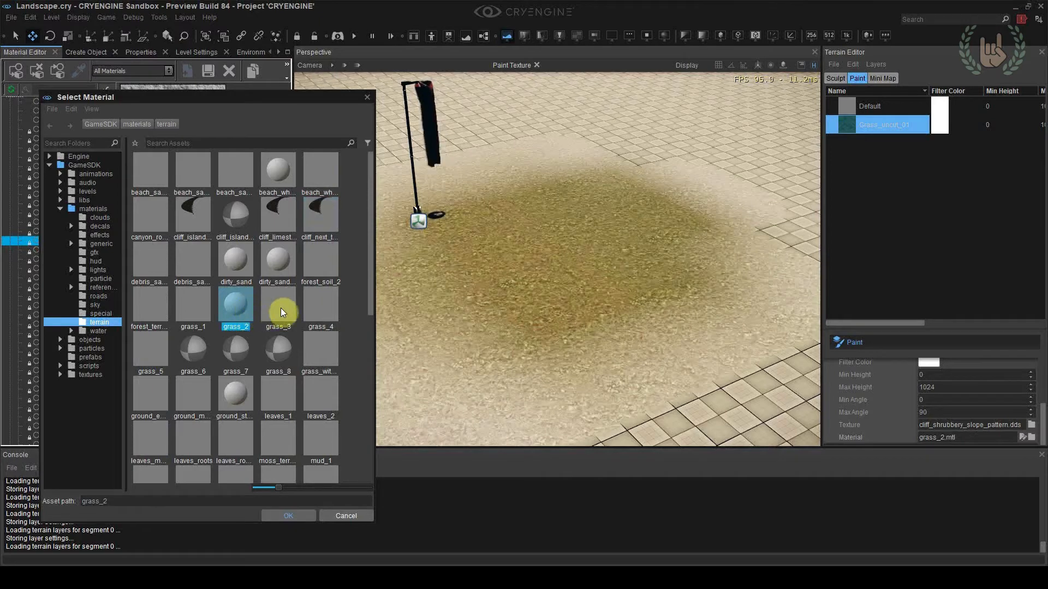
double_click(238, 307)
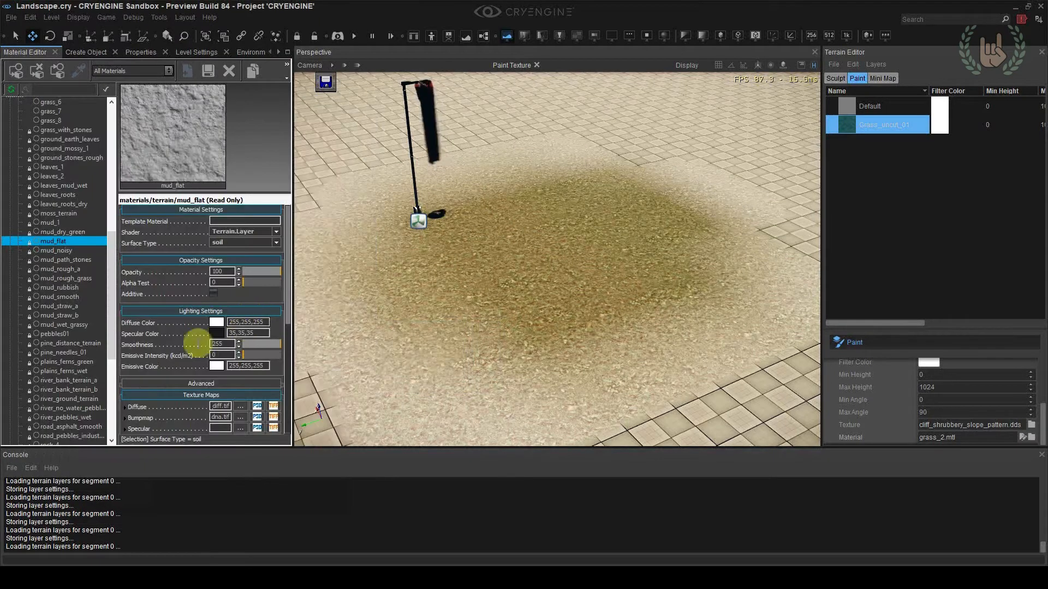
Find grass_2 among the terrain materials in the Material Editor and duplicate it
left_click_drag(112, 266, 112, 217)
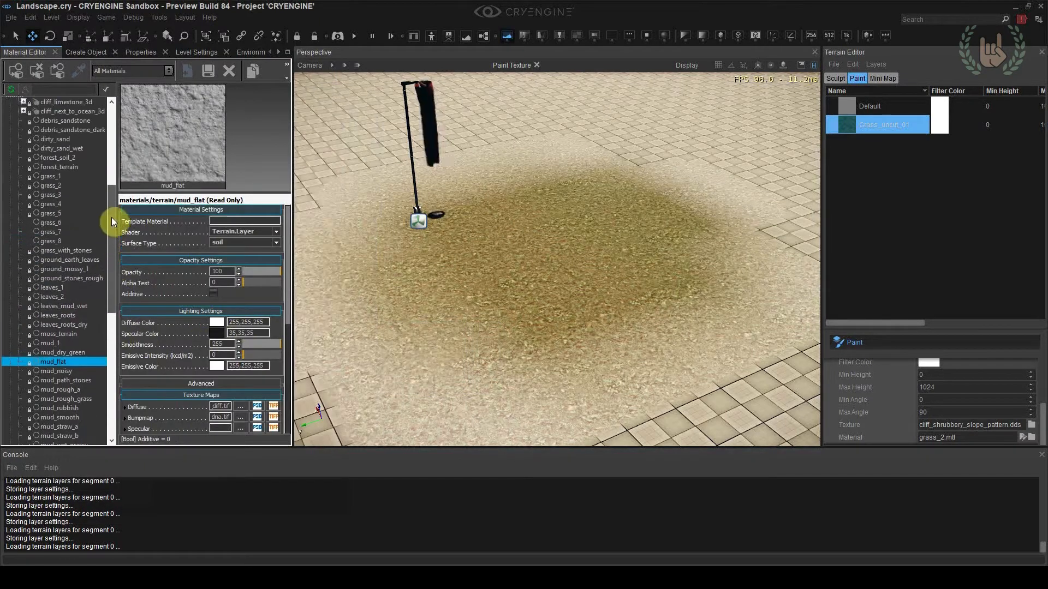
left_click(67, 185)
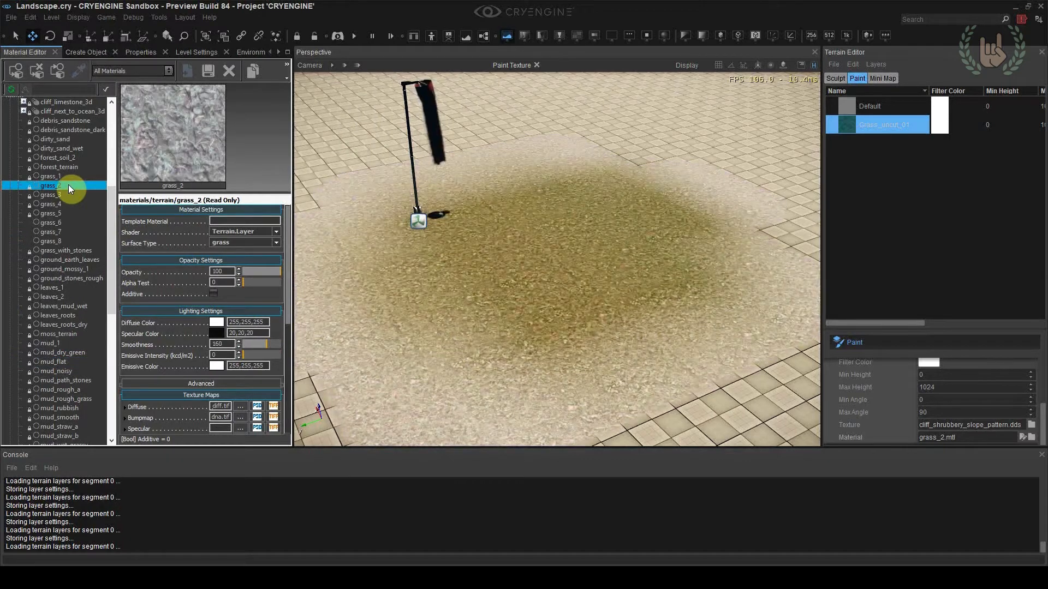
right_click(67, 185)
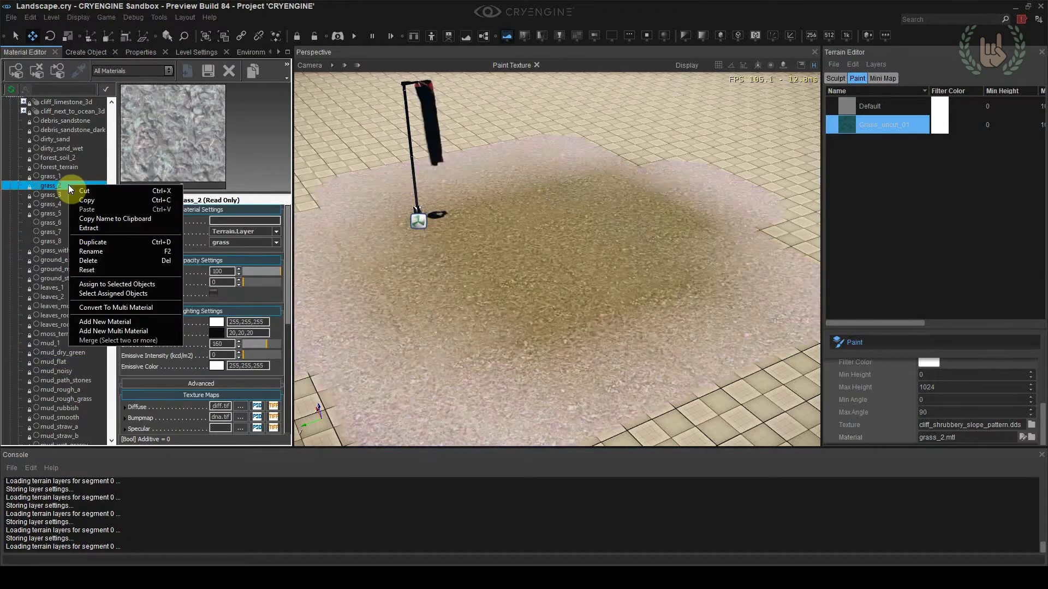
left_click(91, 242)
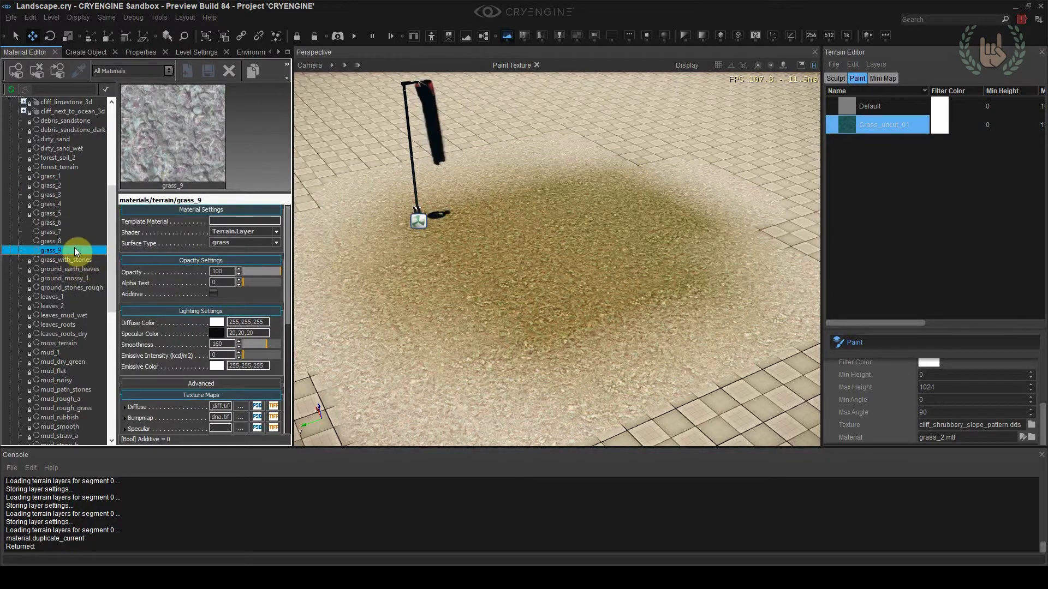
Create a copy of the duplicated grass material as grass_uncut_01 in gamesdk/materials/terrain
right_click(75, 249)
left_click(86, 276)
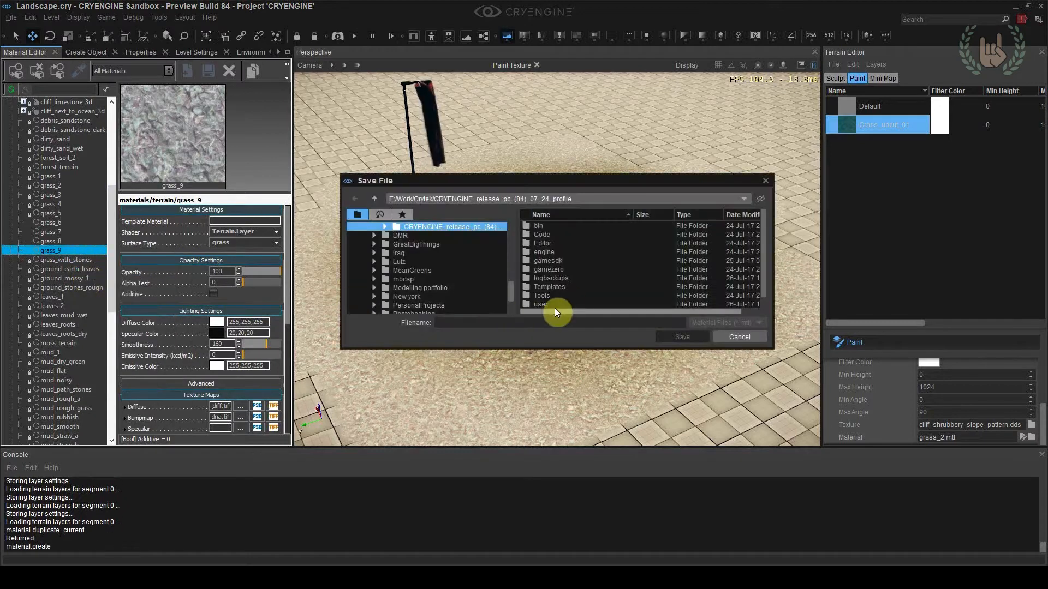
double_click(557, 263)
double_click(560, 263)
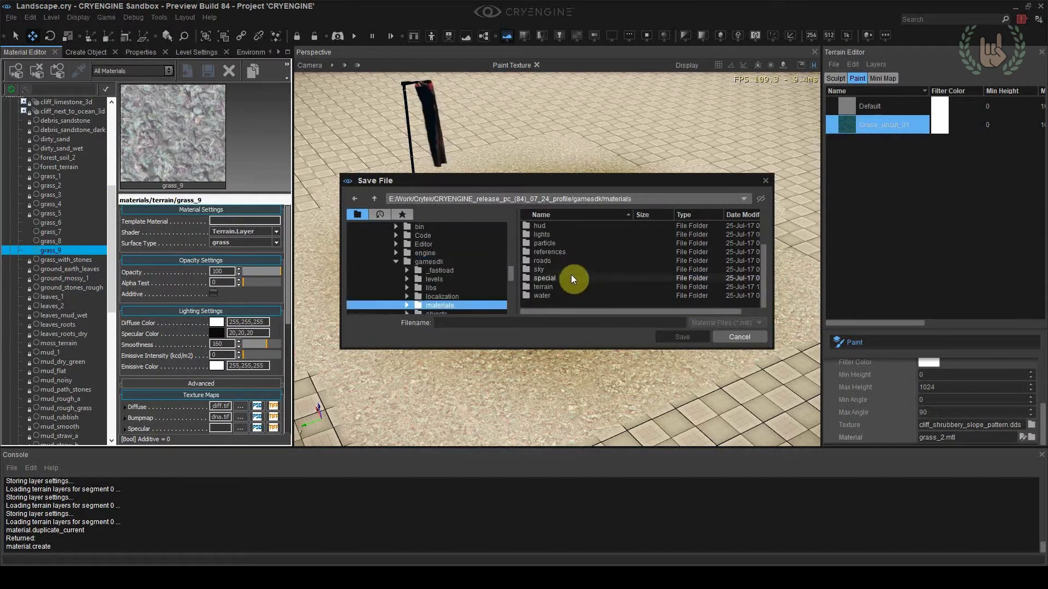
double_click(564, 286)
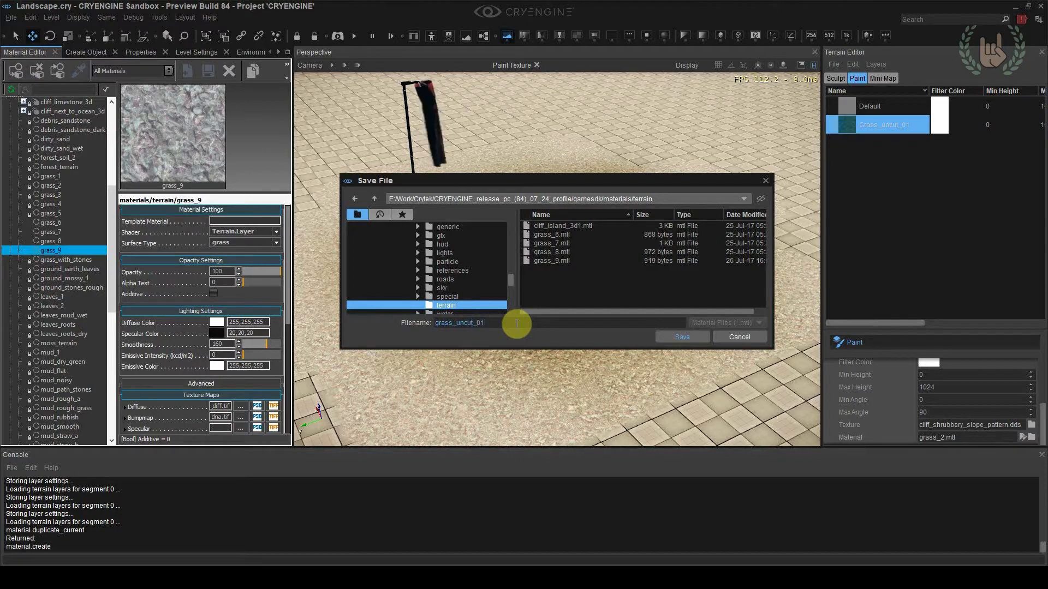
left_click(671, 337)
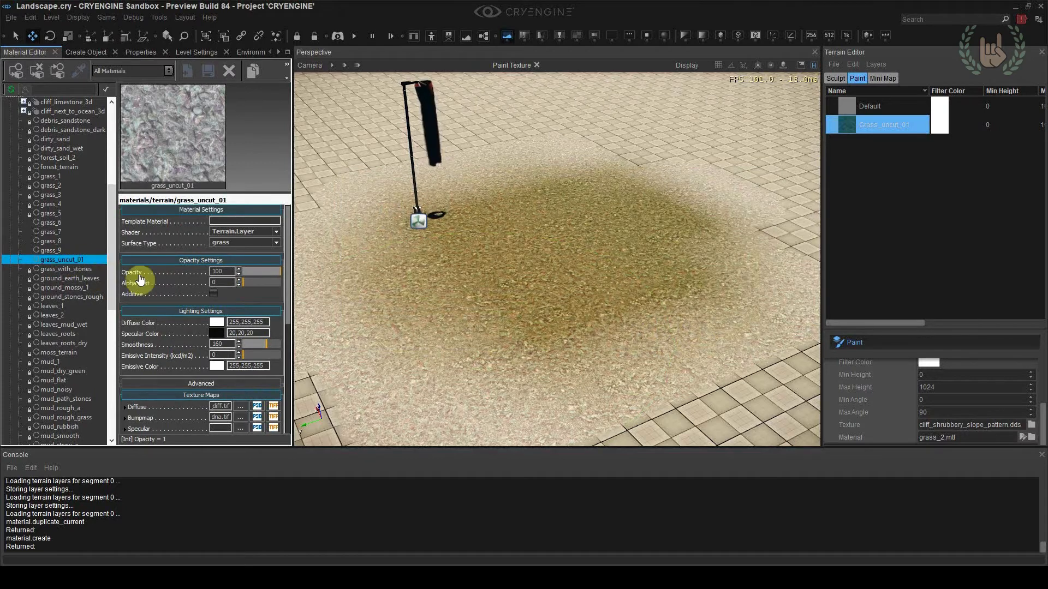
Assign the grass_uncut_01 material to the Grass_uncut_01 terrain layer and check the painted area up close
left_click(1032, 438)
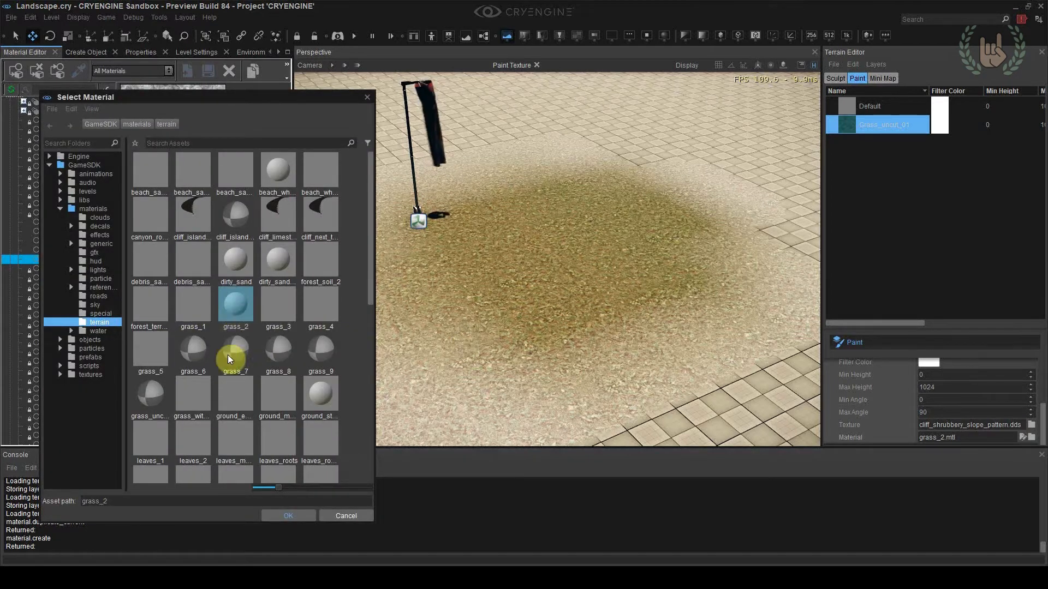
double_click(145, 400)
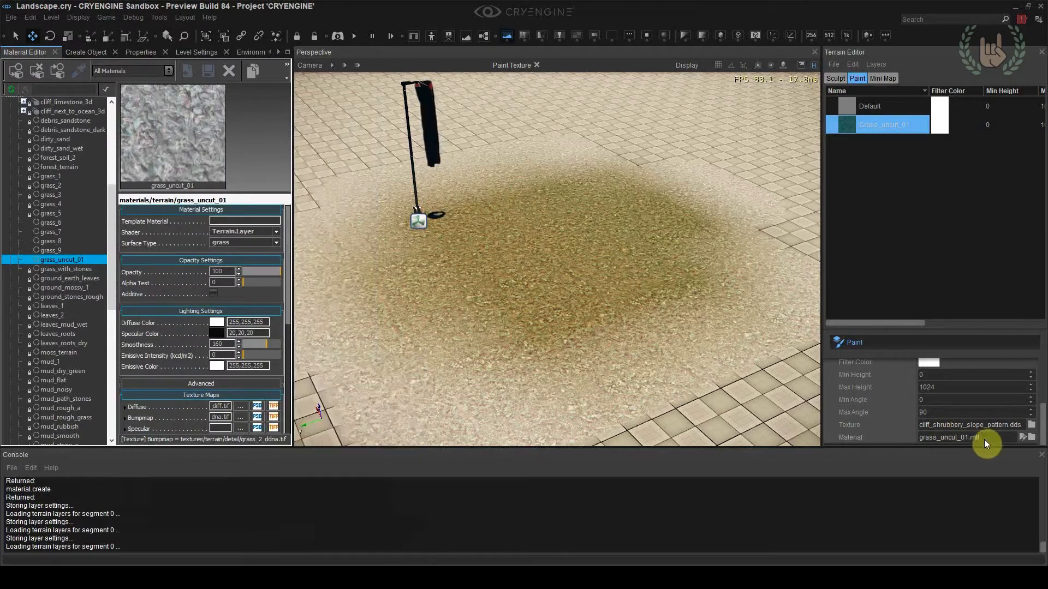
key("w")
right_click_drag(649, 262, 652, 300)
key("s")
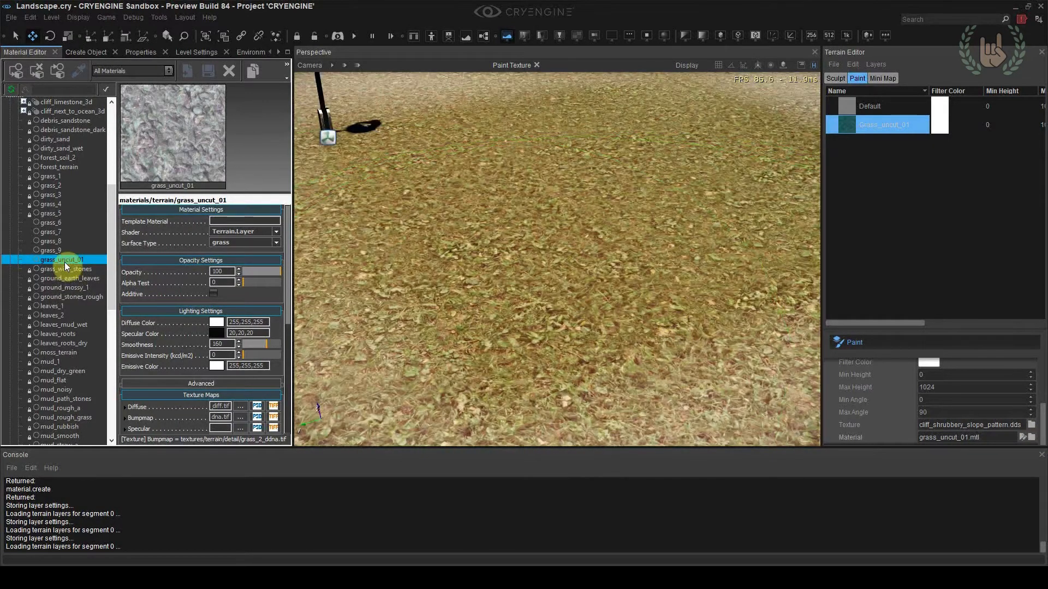
Set the Diffuse map of grass_uncut_01 to grass_uncut_01_albedo from textures/terrain/detail/megascans/grass
left_click_drag(289, 297, 285, 362)
mouse_move(178, 279)
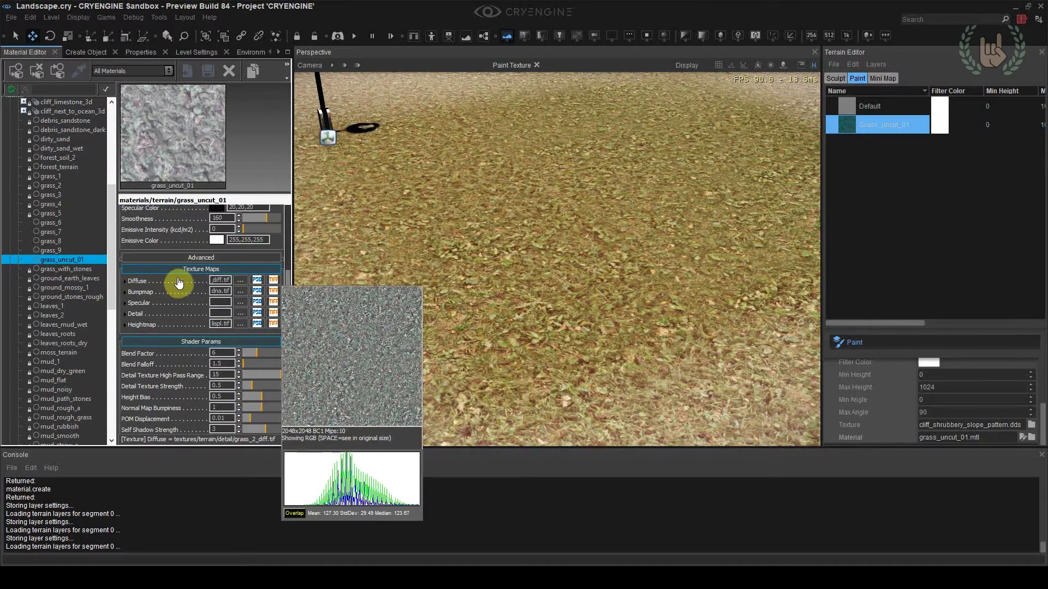
left_click(236, 280)
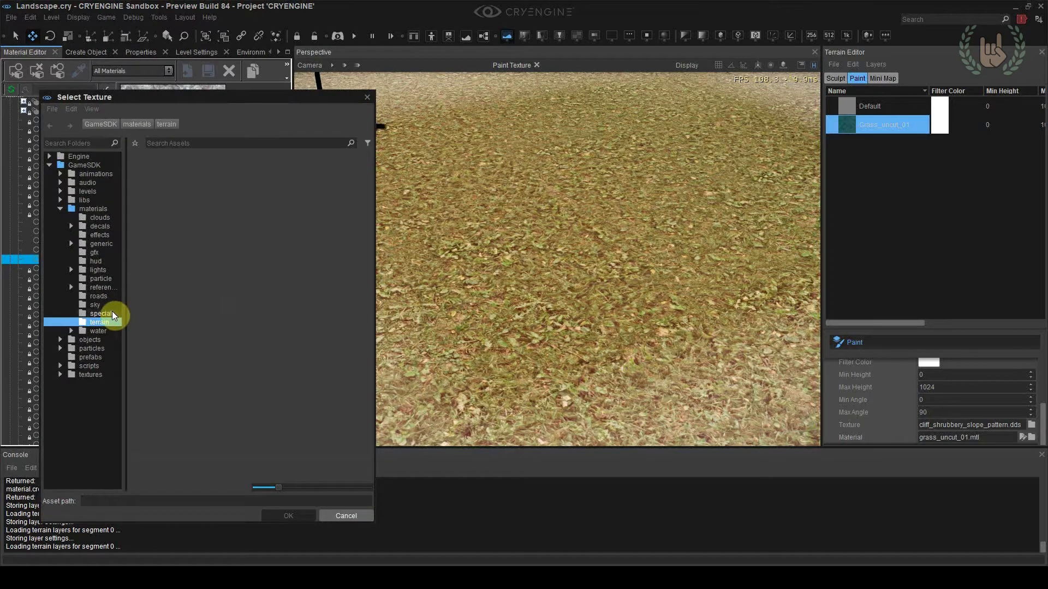
left_click(90, 374)
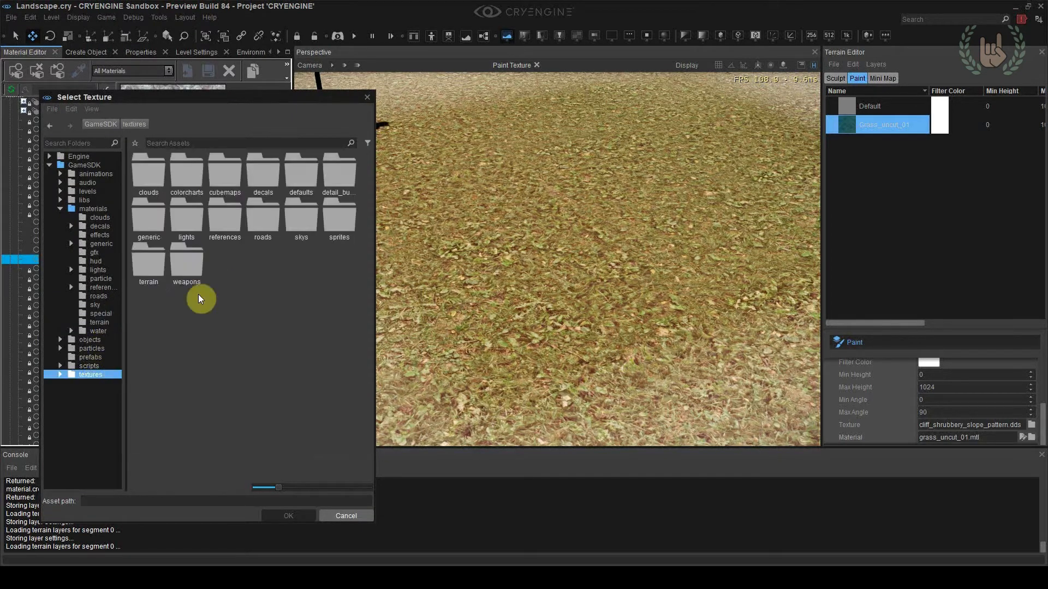
double_click(155, 263)
double_click(165, 185)
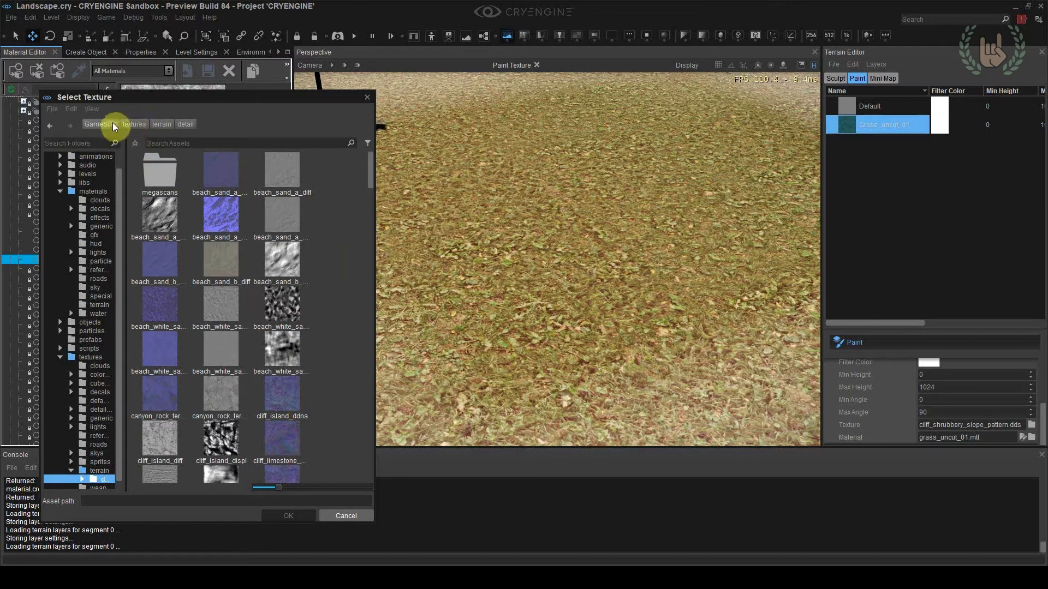
double_click(169, 173)
double_click(152, 183)
left_click(162, 180)
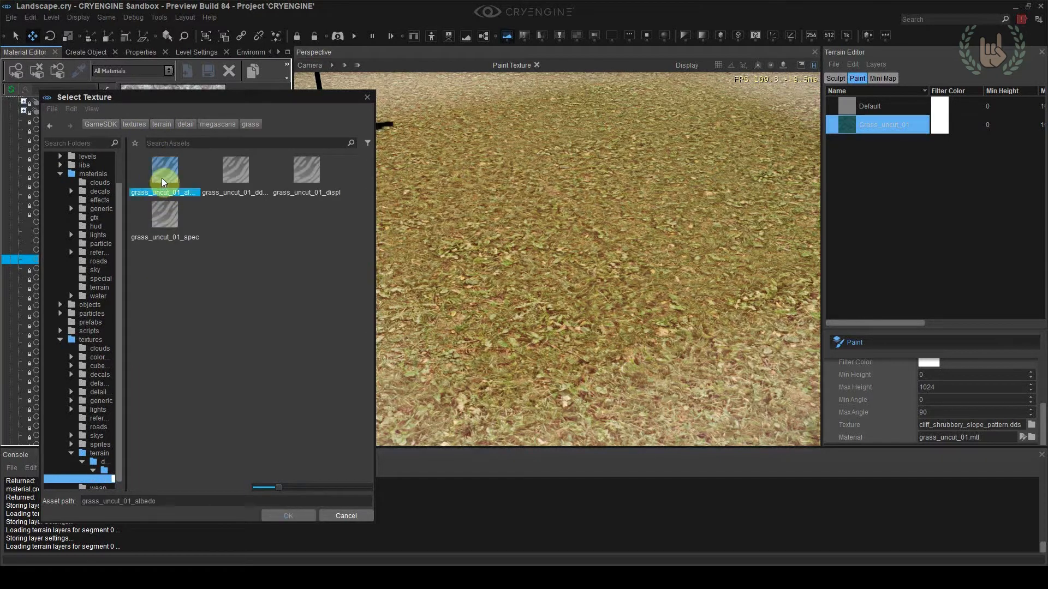
double_click(169, 174)
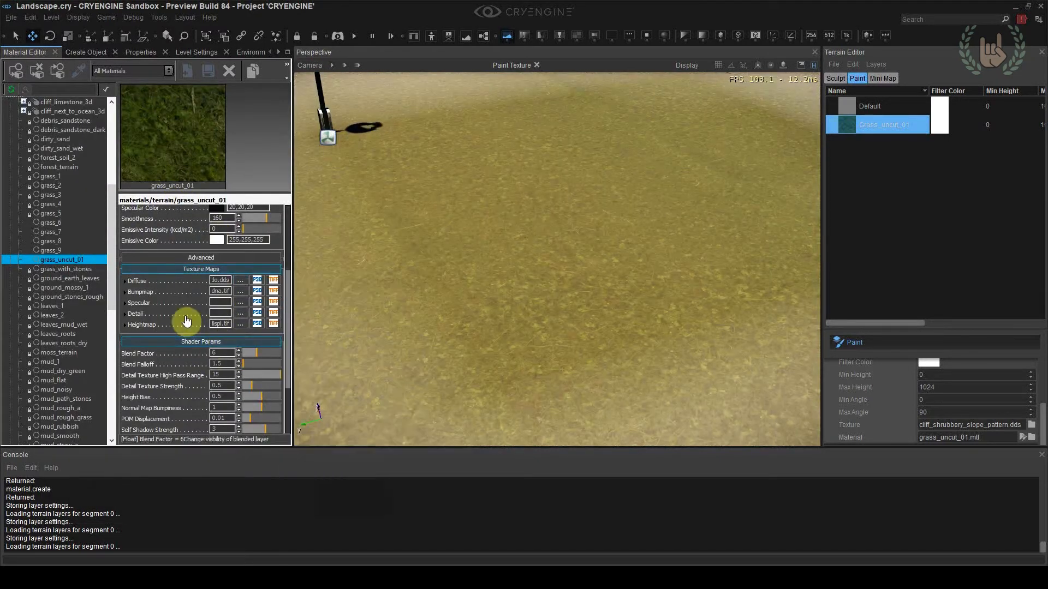
Set the material's Bumpmap to the grass_uncut_01_ddna texture
left_click(240, 275)
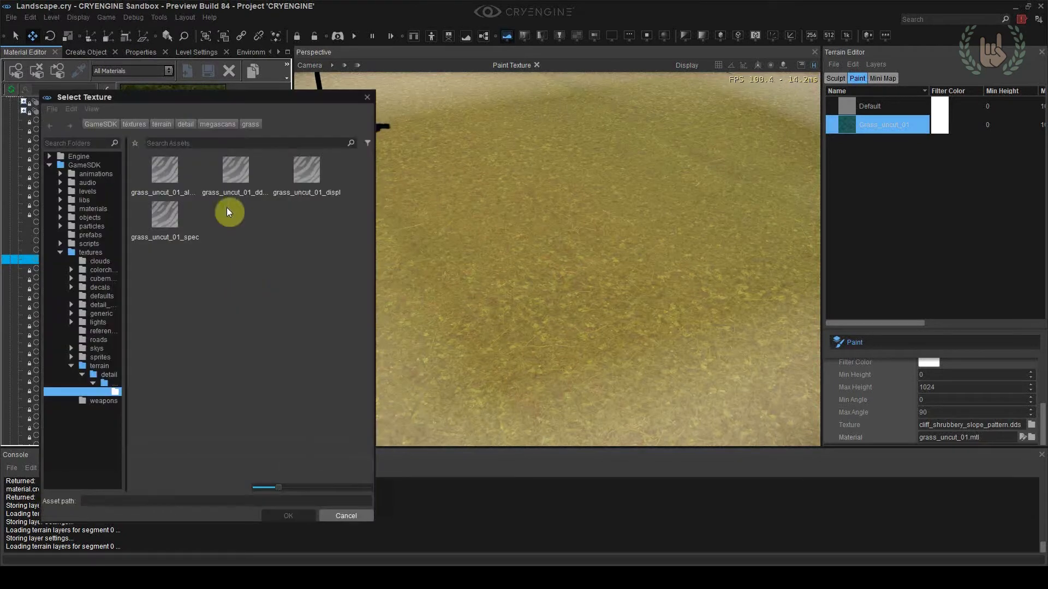
left_click(236, 172)
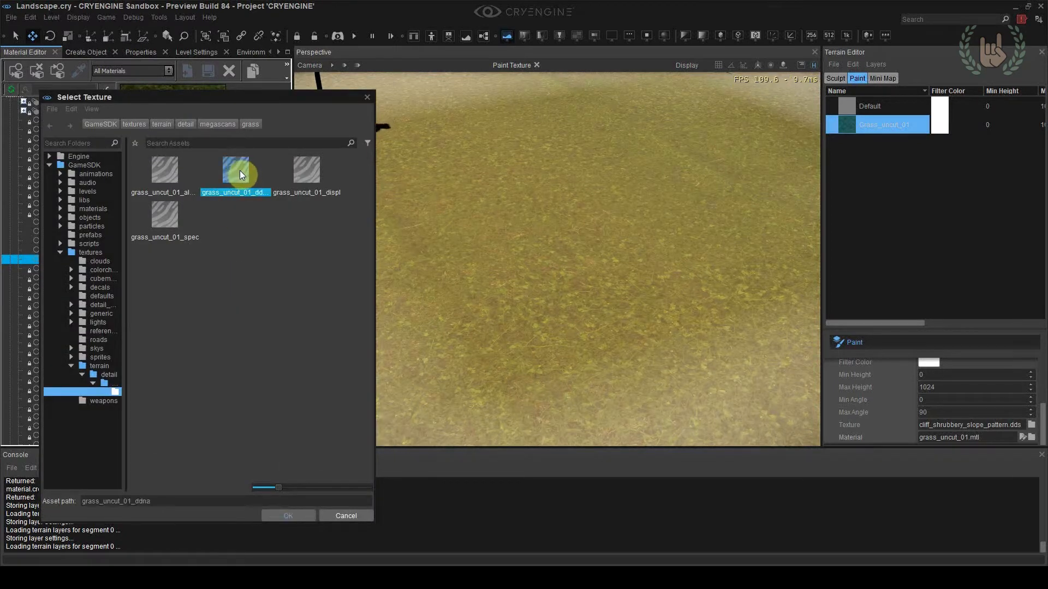
double_click(240, 172)
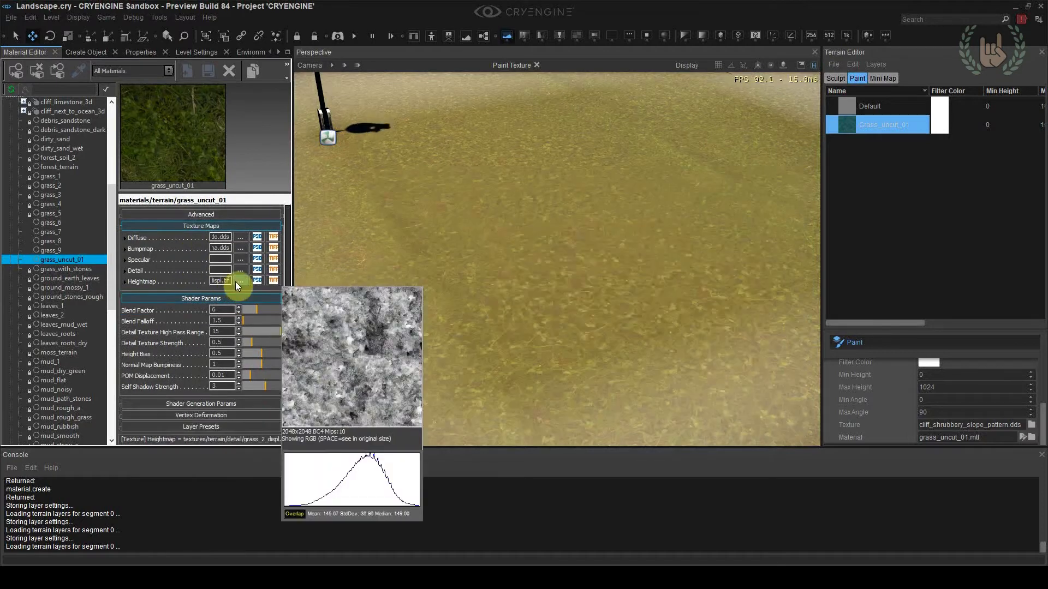
Set the material's Heightmap to grass_uncut_01_displ and its Specular map to grass_uncut_01_spec
left_click(240, 286)
double_click(308, 176)
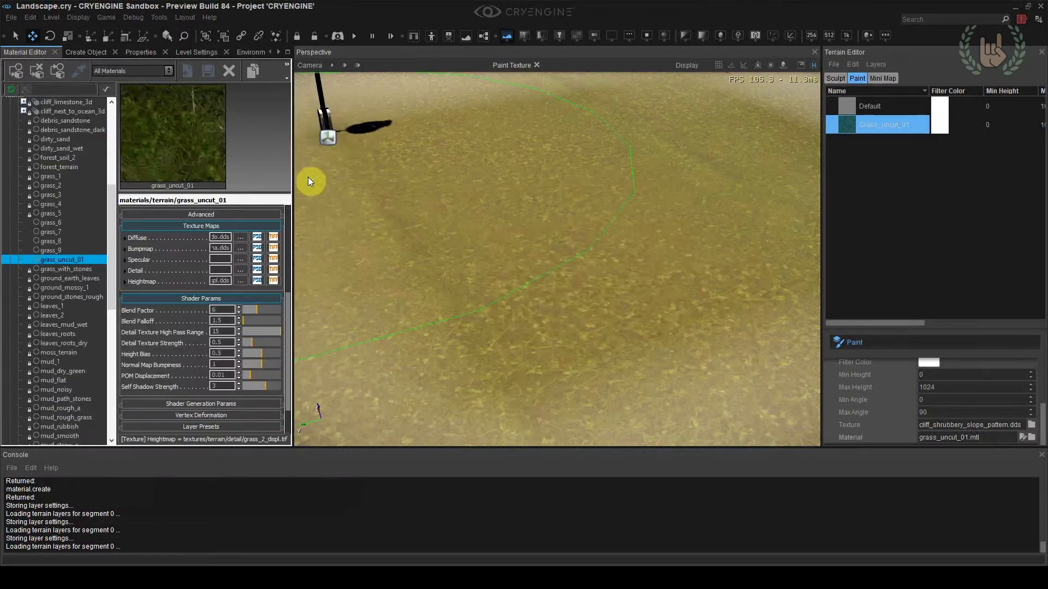
left_click(284, 293)
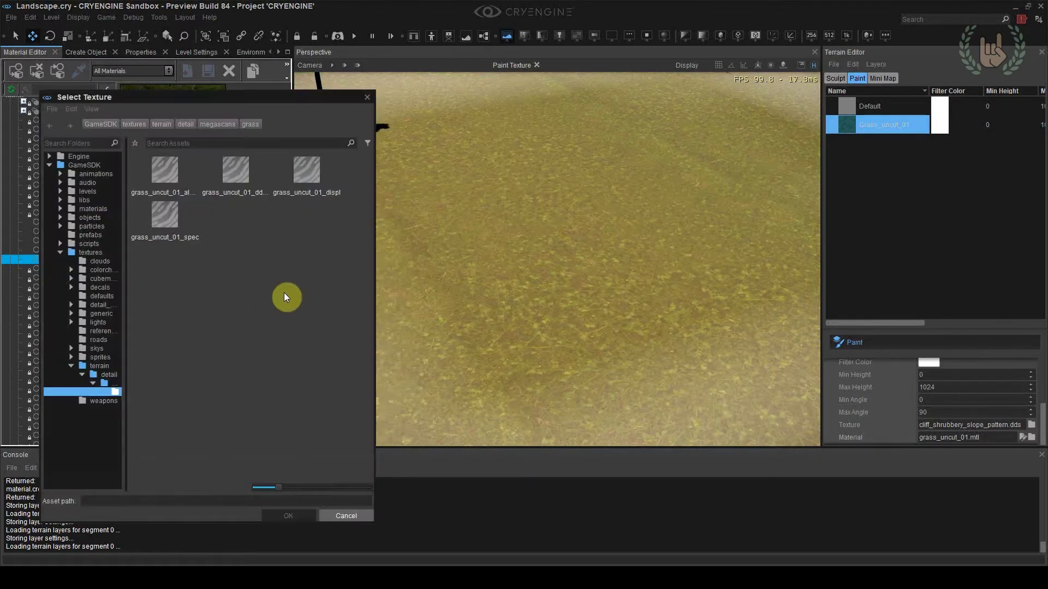
double_click(158, 222)
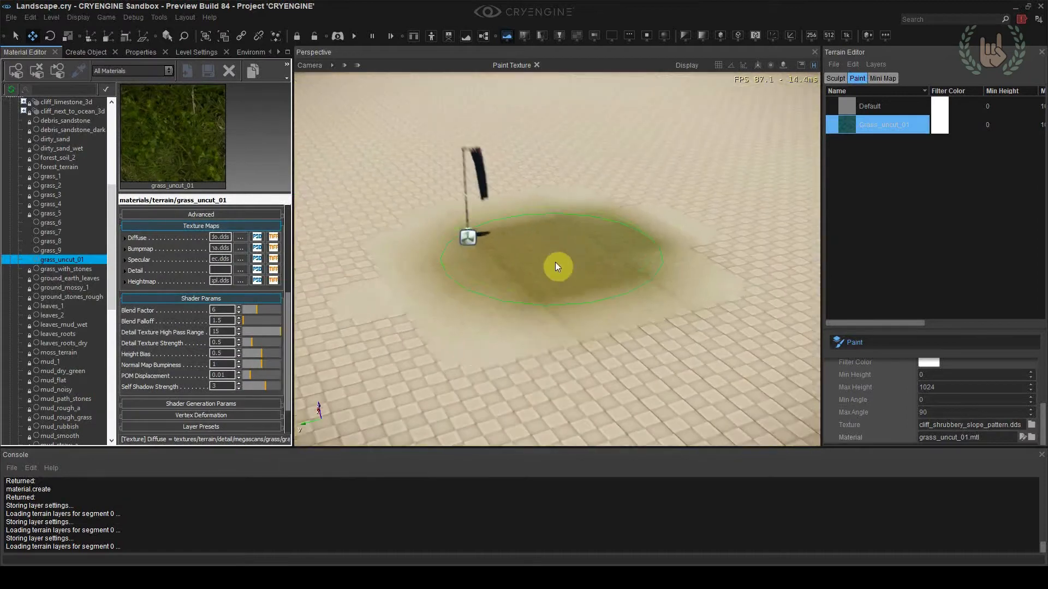
Turn off the terrain Paint tool and inspect the grass surface up close
scroll(555, 267, "up", 3)
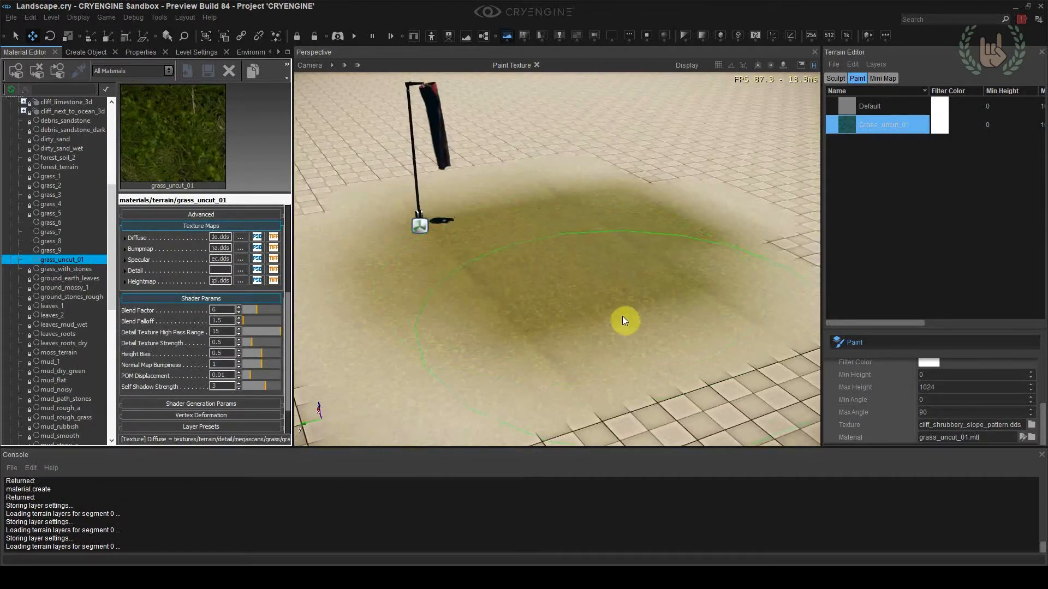
left_click(854, 348)
scroll(556, 259, "up", 8)
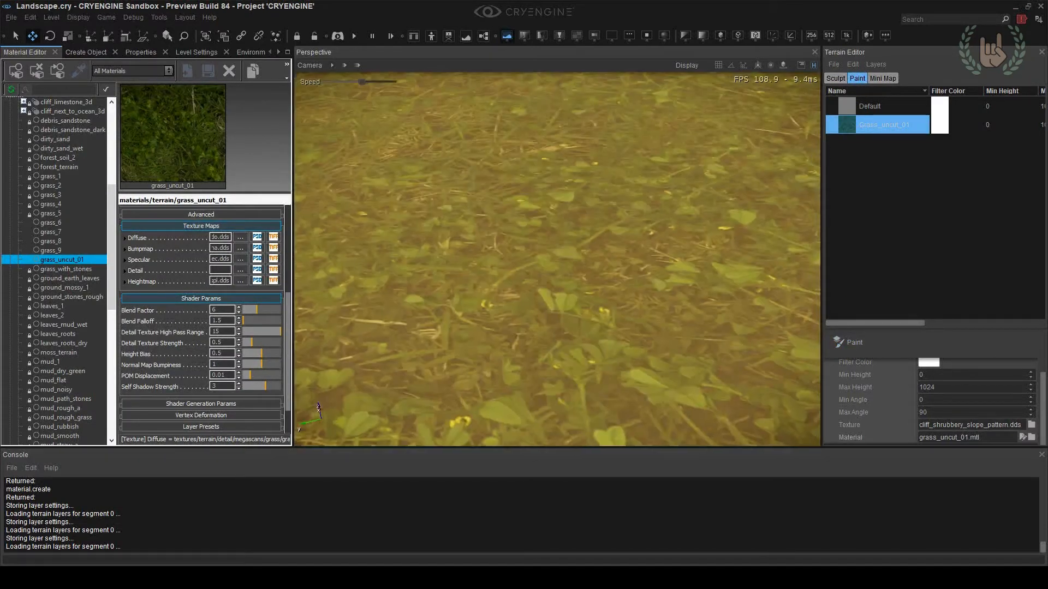
scroll(180, 268, "up", 1)
Set the material's Detail Texture Strength to 1 and check the grass terrain at close range
mouse_move(180, 268)
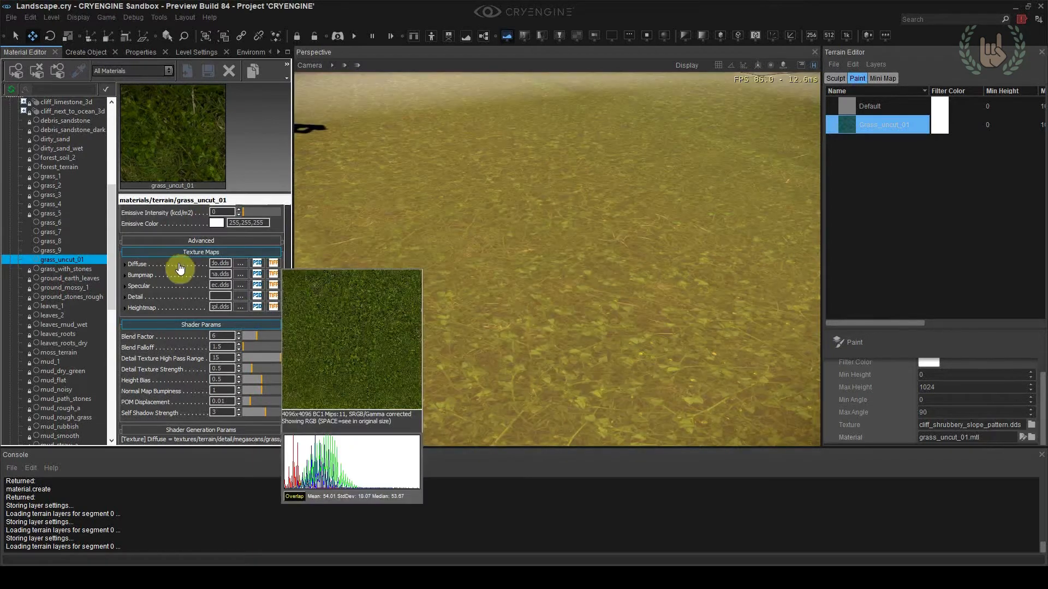
scroll(207, 327, "down", 1)
left_click_drag(250, 356, 199, 357)
type("1")
key("Return")
right_click_drag(447, 306, 437, 292)
right_click_drag(512, 326, 512, 363)
mouse_move(382, 338)
right_mouse_down()
mouse_move(379, 305)
mouse_move(370, 340)
right_mouse_up()
key("w")
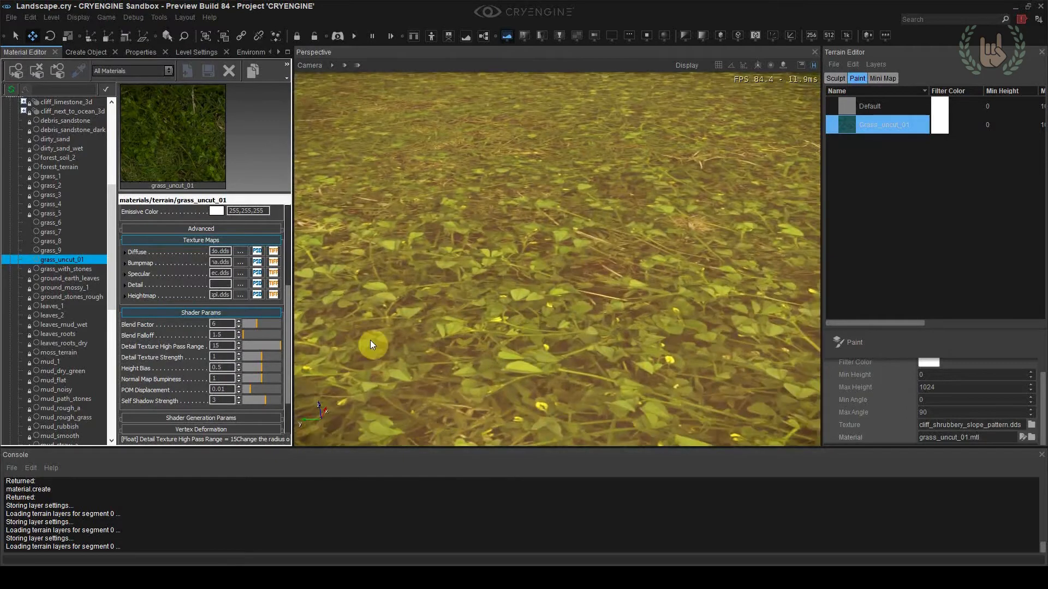
Set the grass_uncut_01 material's Detail Texture Strength to 2 and compare the effect on the grass terrain
left_click_drag(263, 356, 280, 358)
mouse_move(499, 310)
right_mouse_down()
mouse_move(505, 270)
mouse_move(502, 322)
right_mouse_up()
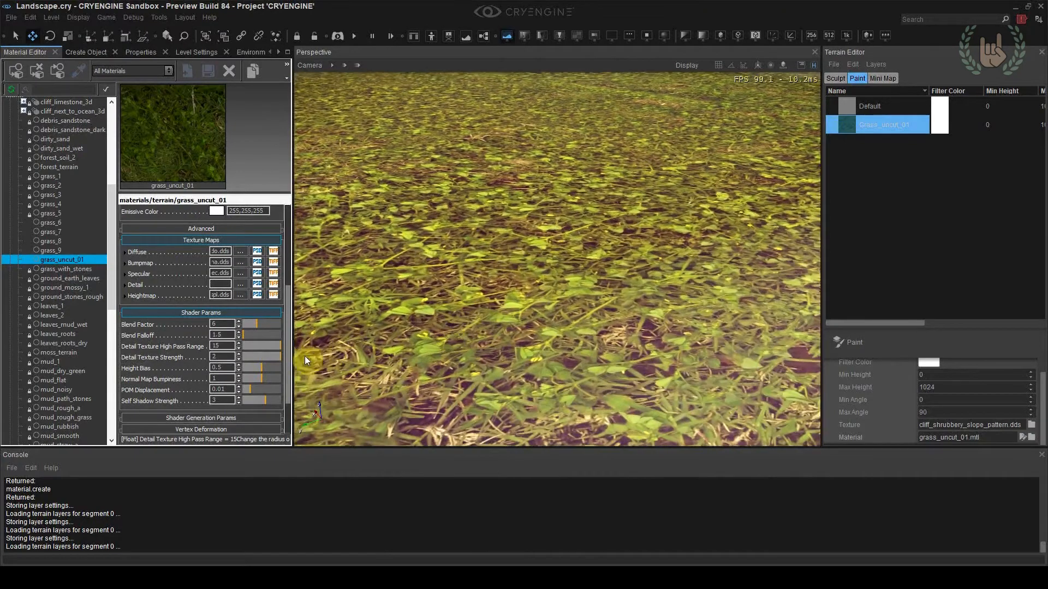
mouse_move(277, 358)
left_mouse_down()
mouse_move(234, 361)
mouse_move(309, 365)
left_mouse_up()
left_click_drag(236, 361, 280, 362)
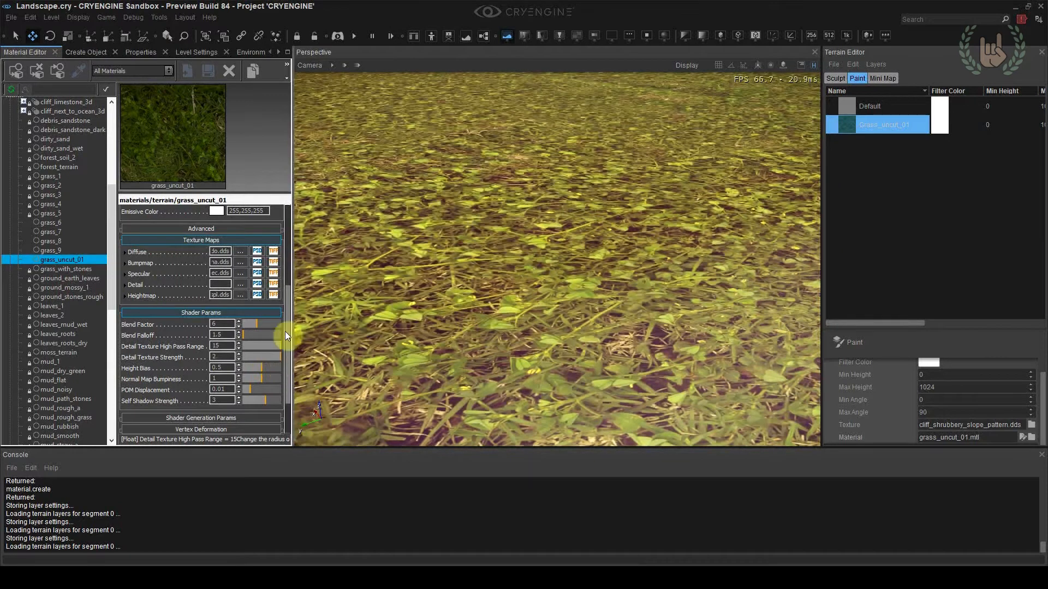
Try a white Specular Color of 255,255,255 on the grass_uncut_01 material
scroll(285, 284, "up", 3)
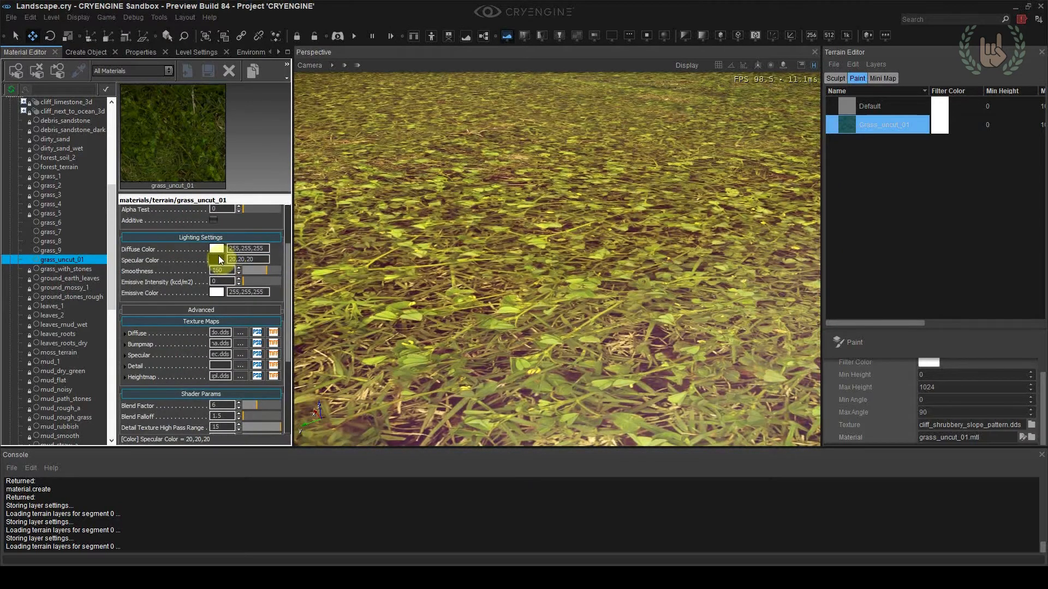
left_click(219, 257)
left_click_drag(535, 289, 568, 231)
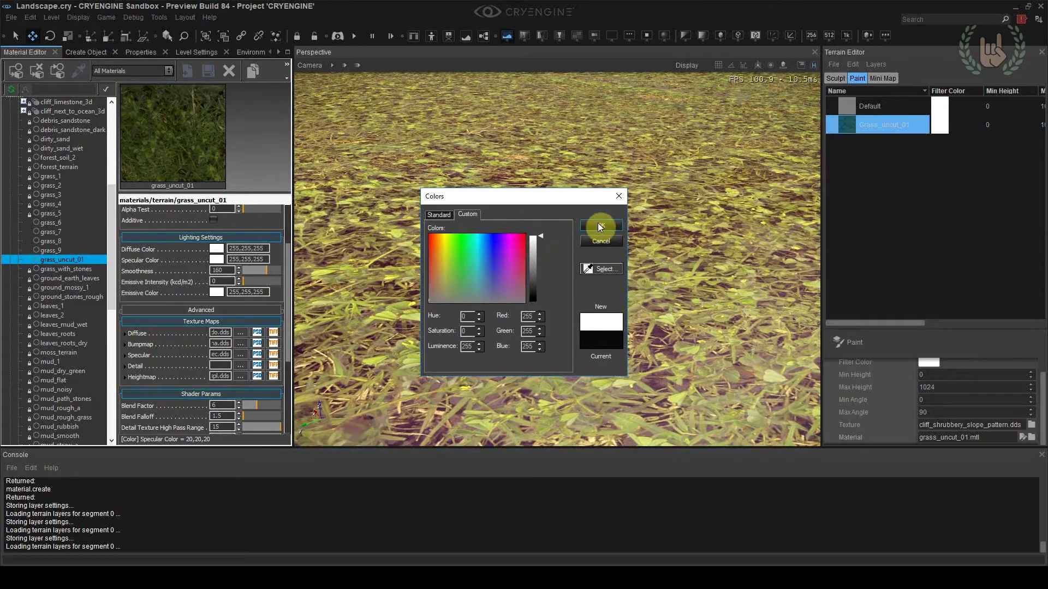
left_click(589, 243)
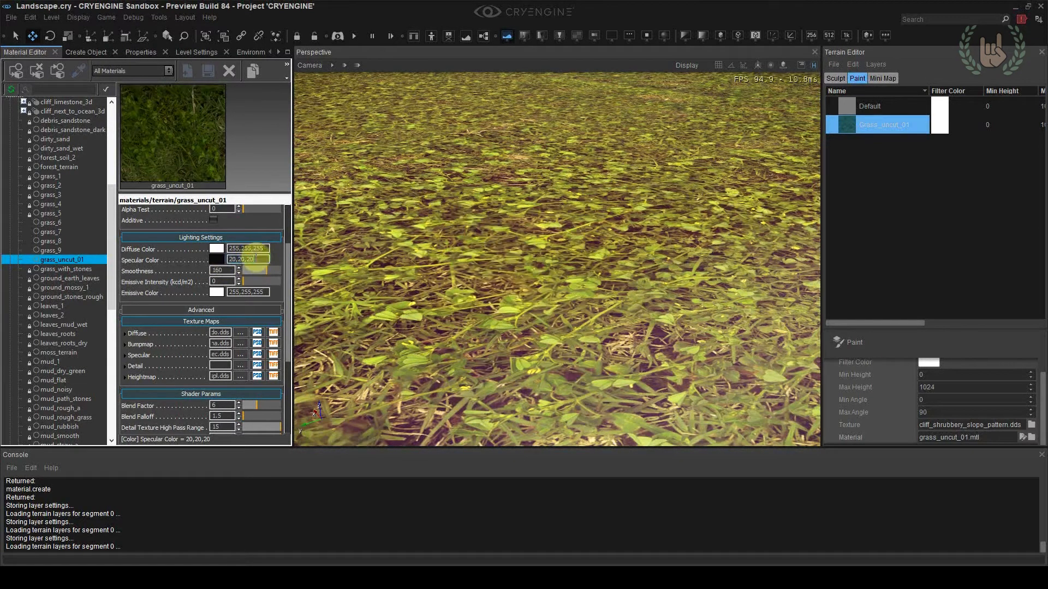
left_click_drag(256, 261, 213, 261)
Test the grass material's Smoothness at 0 and set it to 255
right_click_drag(390, 264, 474, 302)
key("s")
key("d")
key("w")
key("s")
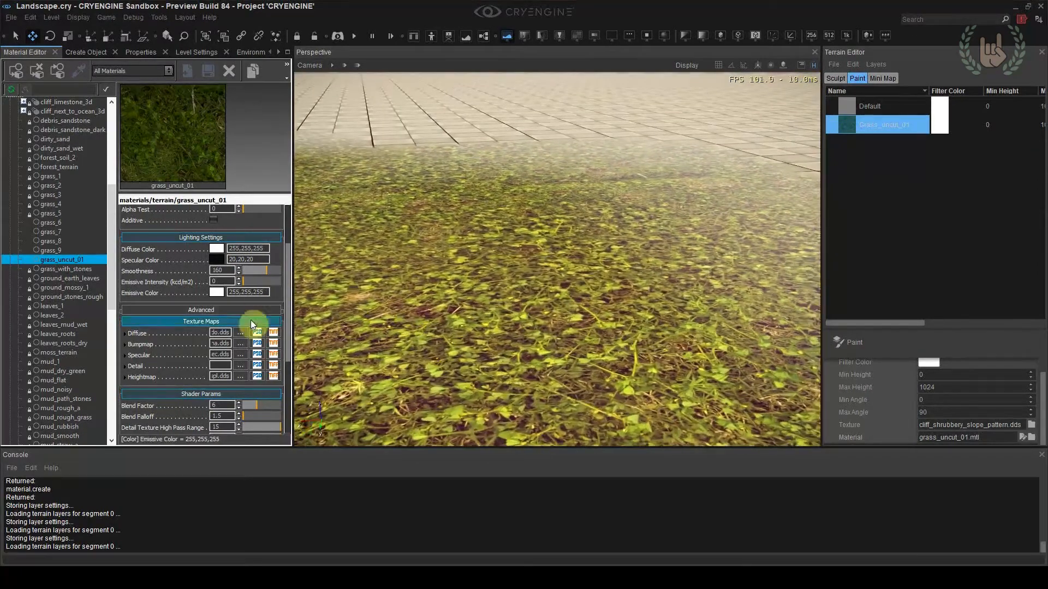
mouse_move(268, 270)
left_mouse_down()
mouse_move(300, 272)
mouse_move(257, 273)
left_mouse_up()
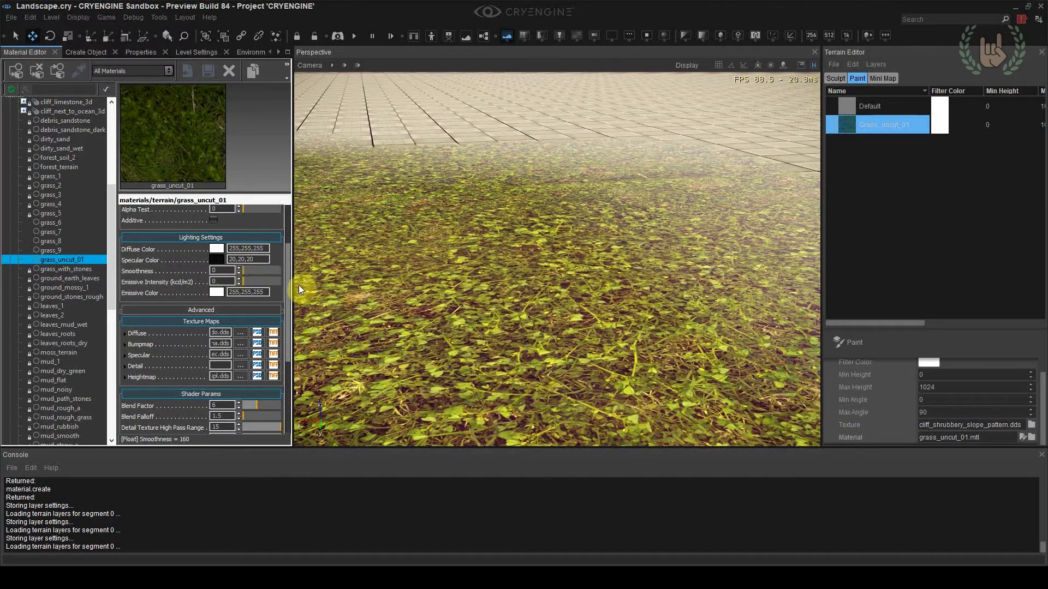
right_click_drag(420, 294, 349, 328)
mouse_move(461, 298)
right_mouse_down()
mouse_move(376, 256)
mouse_move(472, 290)
right_mouse_up()
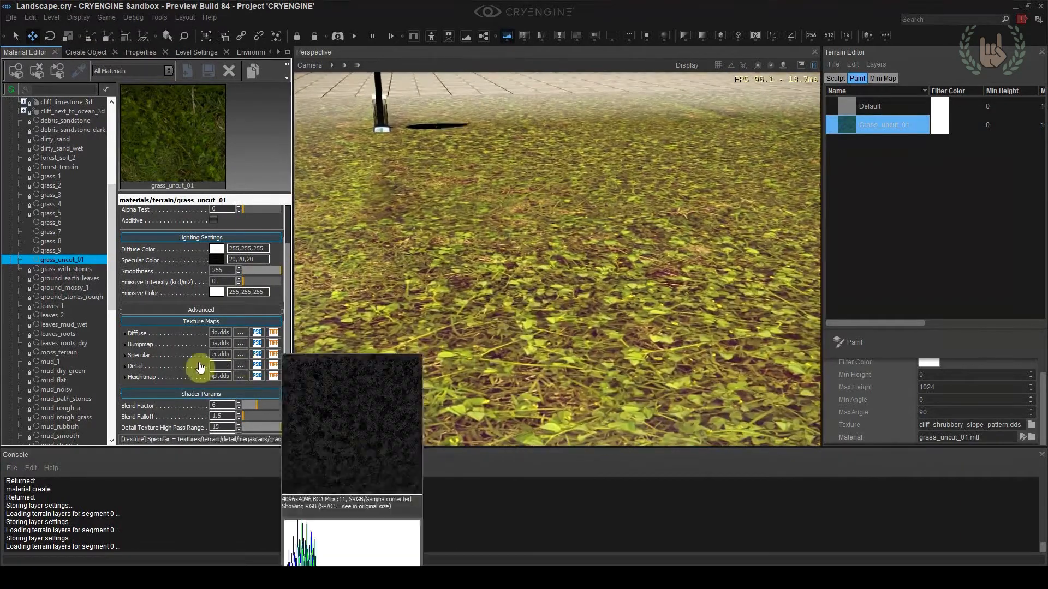
Set the material's POM Displacement to 0.05 and Self Shadow Strength to 4.859
left_click_drag(200, 388, 199, 308)
left_click_drag(178, 371, 179, 362)
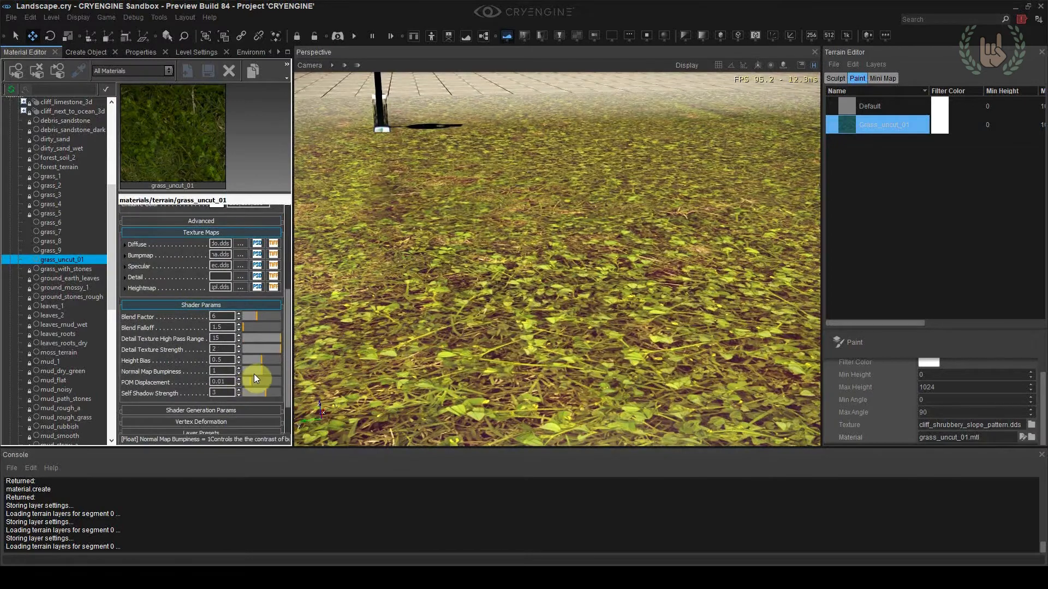
left_click_drag(256, 375, 276, 405)
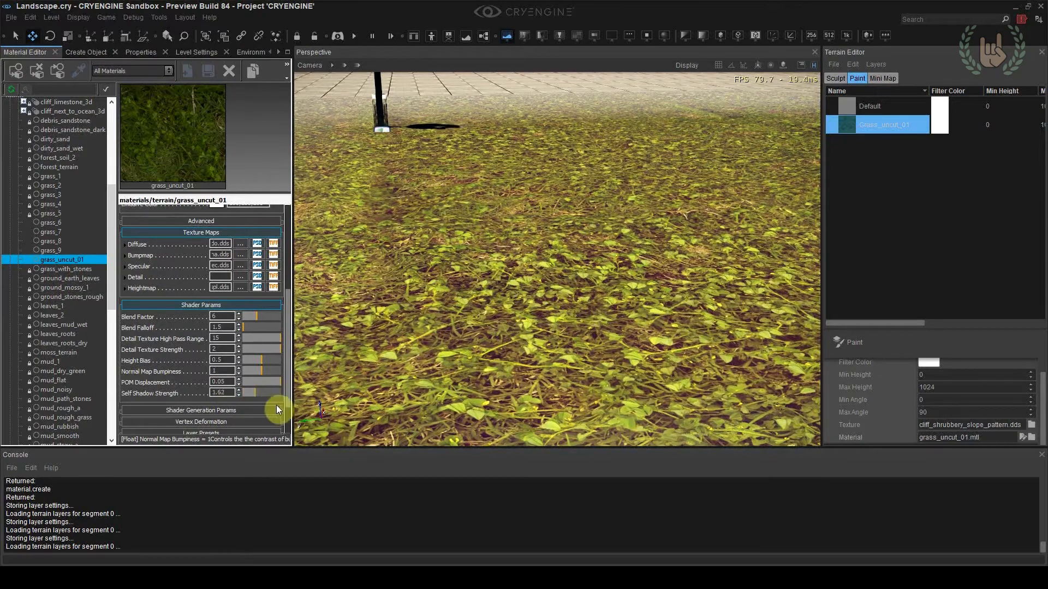
scroll(431, 310, "down", 3)
View the whole grass patch from a distance and switch on the terrain Paint tool
left_click(409, 144)
right_click_drag(476, 187, 524, 229)
scroll(490, 197, "down", 2)
left_click(490, 197)
key("s")
left_click(853, 343)
scroll(536, 369, "up", 3)
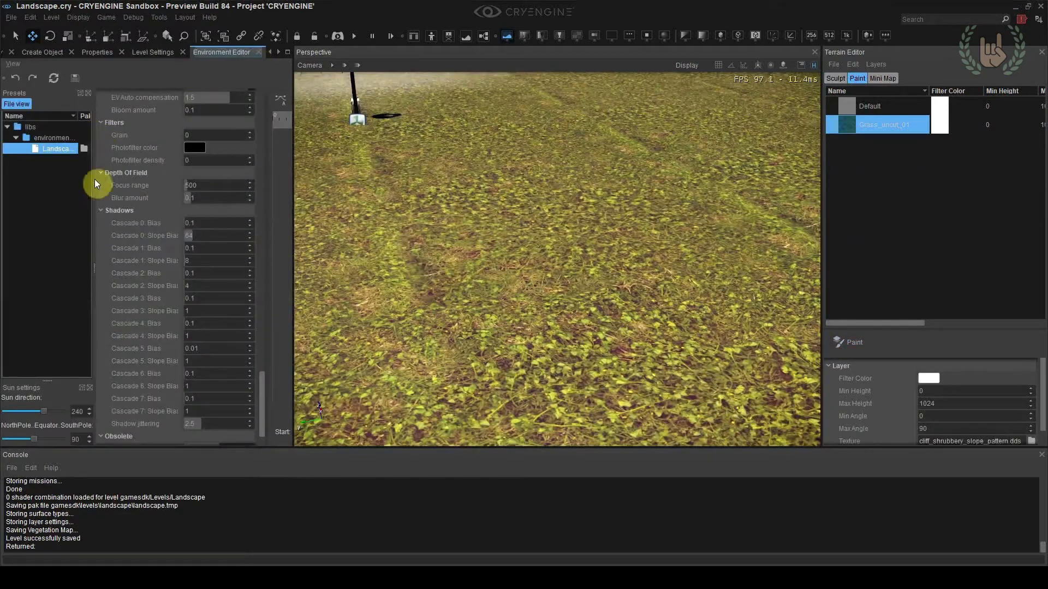
Adjust the sun in the Environment Editor, setting the sun direction to 187
mouse_move(43, 412)
left_mouse_down()
mouse_move(57, 412)
mouse_move(31, 412)
mouse_move(54, 443)
mouse_move(36, 447)
mouse_move(53, 451)
left_mouse_up()
right_click_drag(500, 328, 506, 264)
key("w")
mouse_move(30, 412)
left_mouse_down()
mouse_move(44, 414)
mouse_move(19, 424)
mouse_move(31, 428)
mouse_move(34, 412)
left_mouse_up()
Give the perspective viewport camera a custom field of view and move in close to the grass
key("w")
right_click_drag(715, 243, 700, 290)
scroll(680, 280, "down", 1)
key("s")
key("s")
key("s")
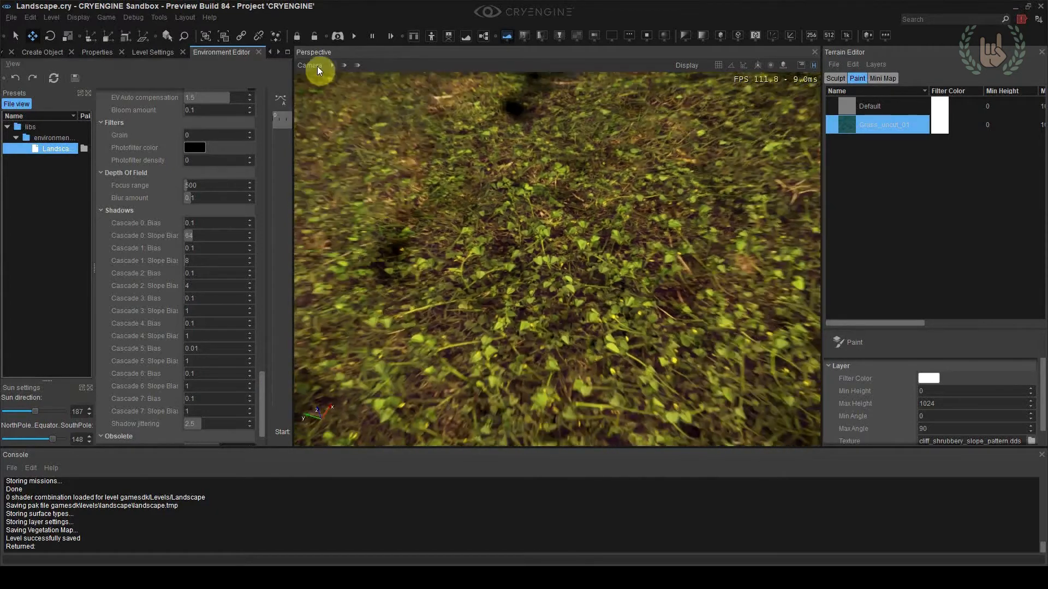
left_click(316, 66)
mouse_move(437, 138)
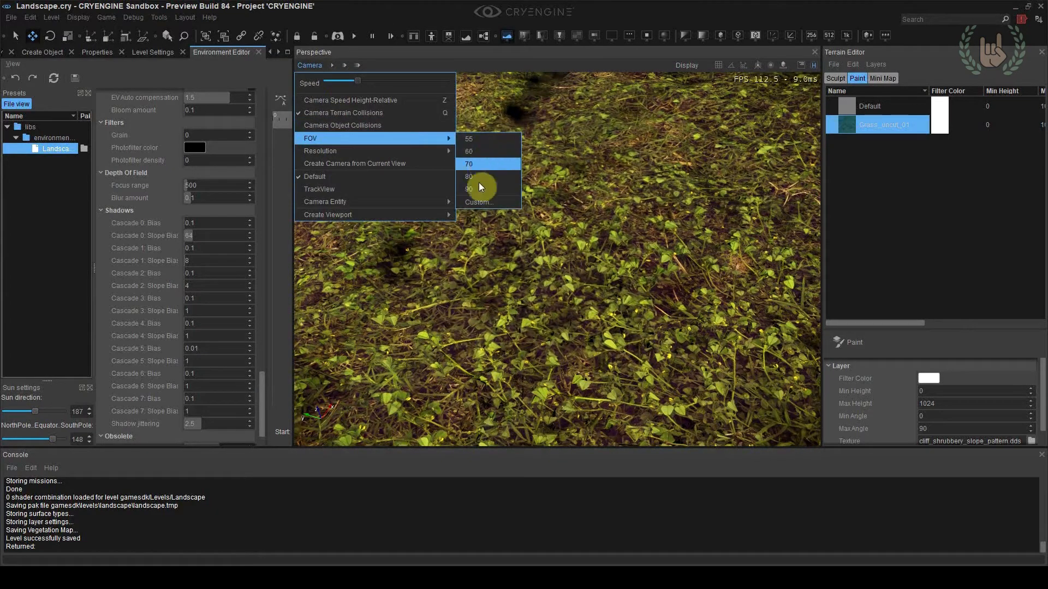
left_click(474, 202)
double_click(513, 268)
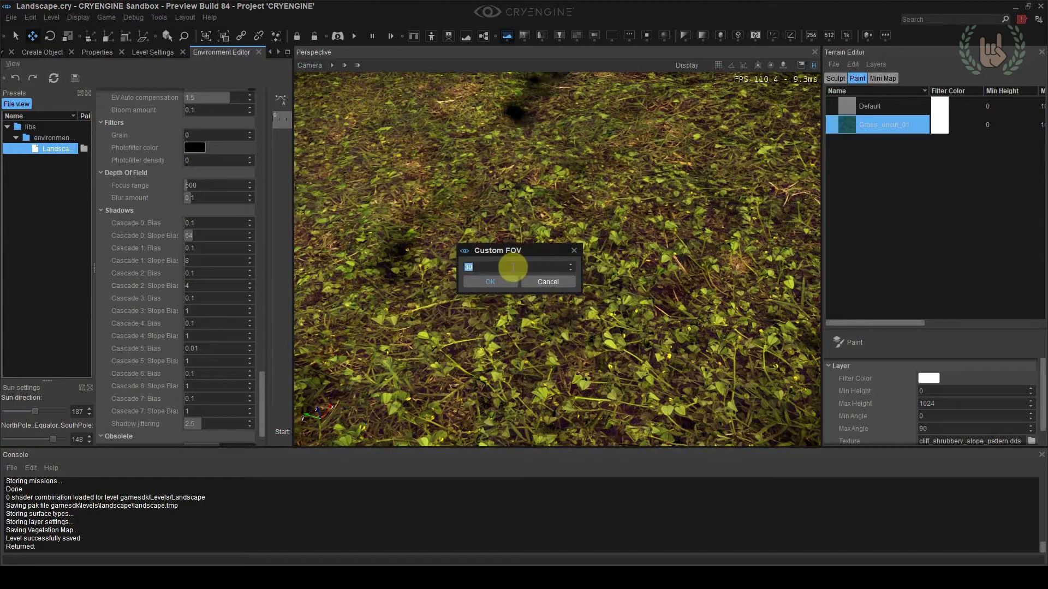
left_click(494, 281)
right_click_drag(504, 274, 504, 275)
key("w")
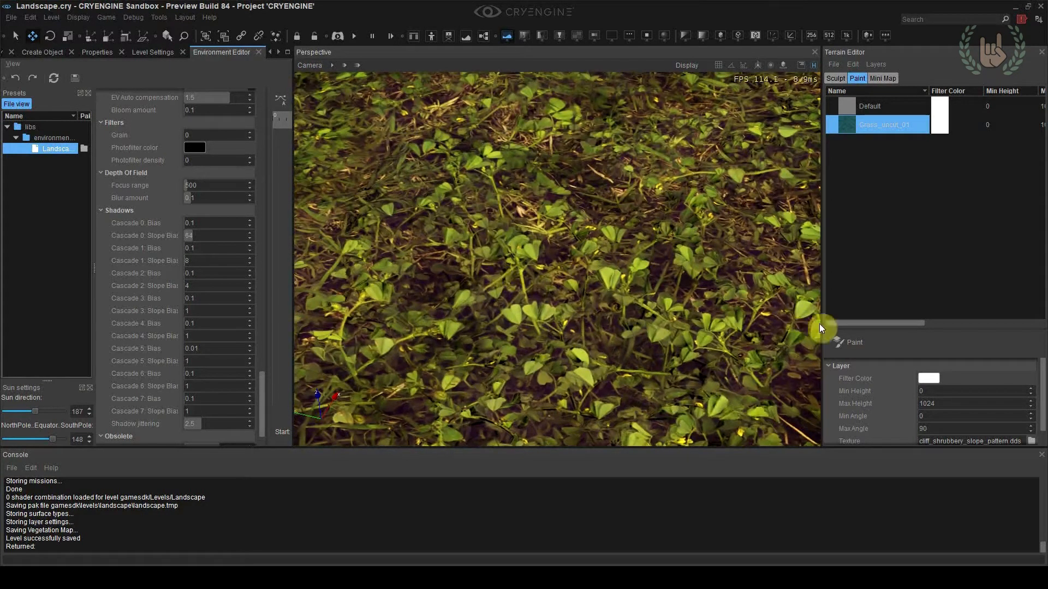
Dock the Terrain Editor with the other tabbed editors and bring the Environment Editor to the front
left_click_drag(895, 53, 146, 245)
right_click_drag(580, 277, 548, 277)
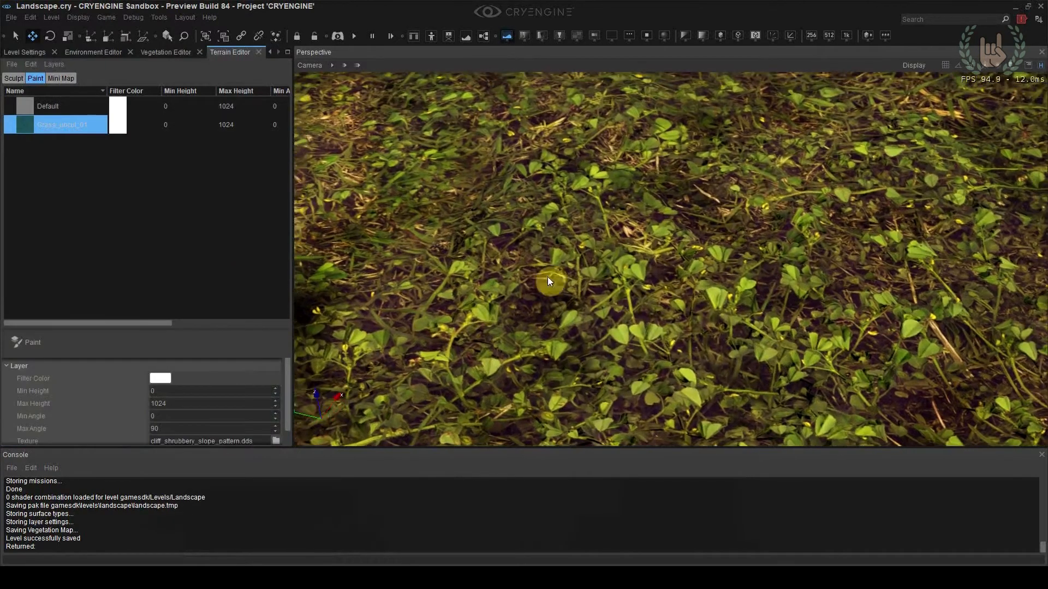
scroll(548, 276, "down", 1)
left_click(268, 52)
left_click(269, 52)
left_click(271, 53)
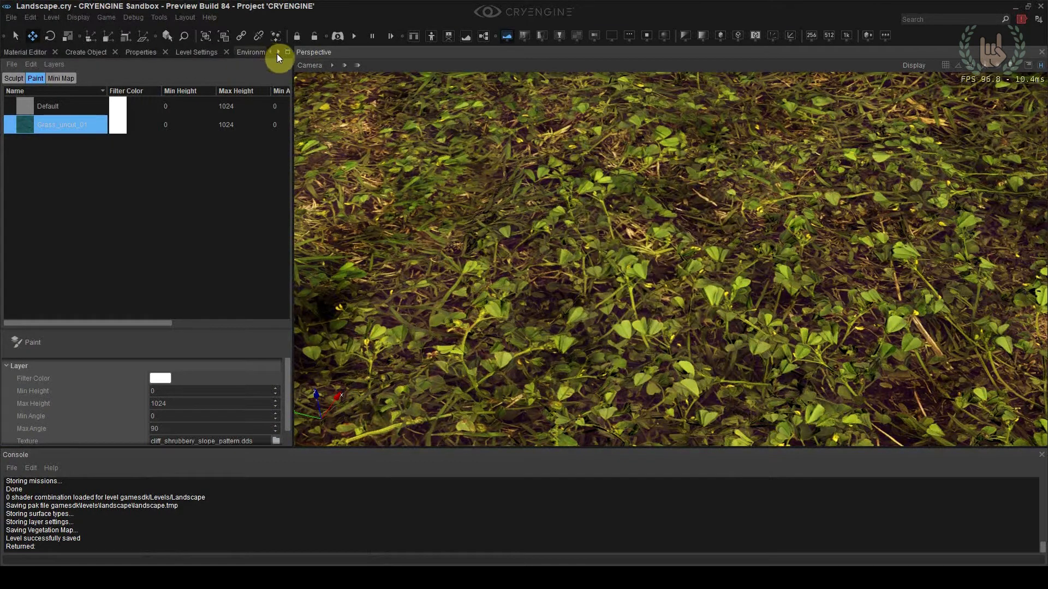
left_click(278, 52)
left_click(234, 52)
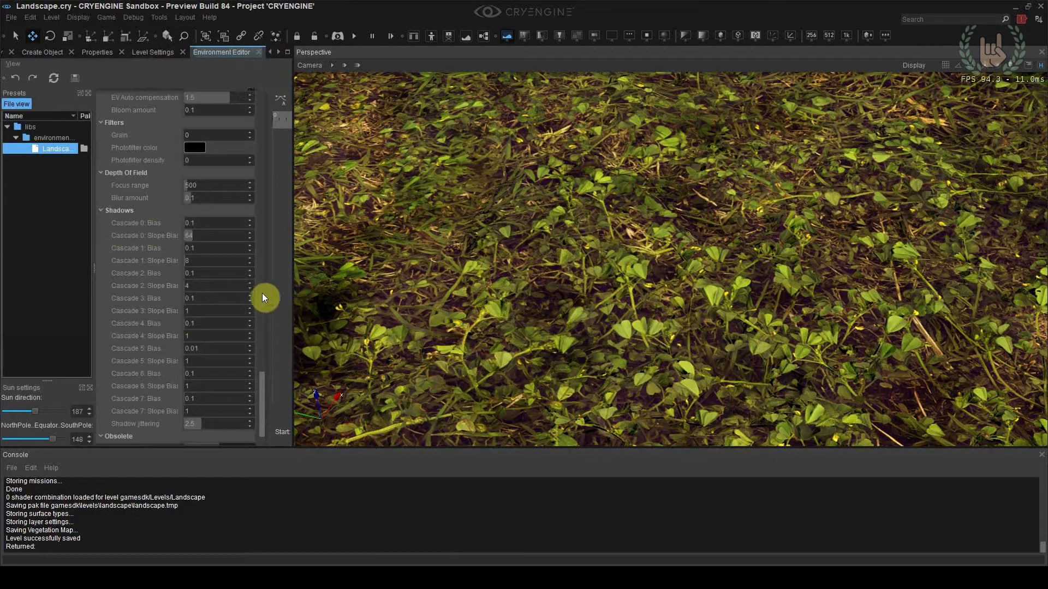
Set the Depth Of Field blur amount to 1
double_click(201, 201)
type("1")
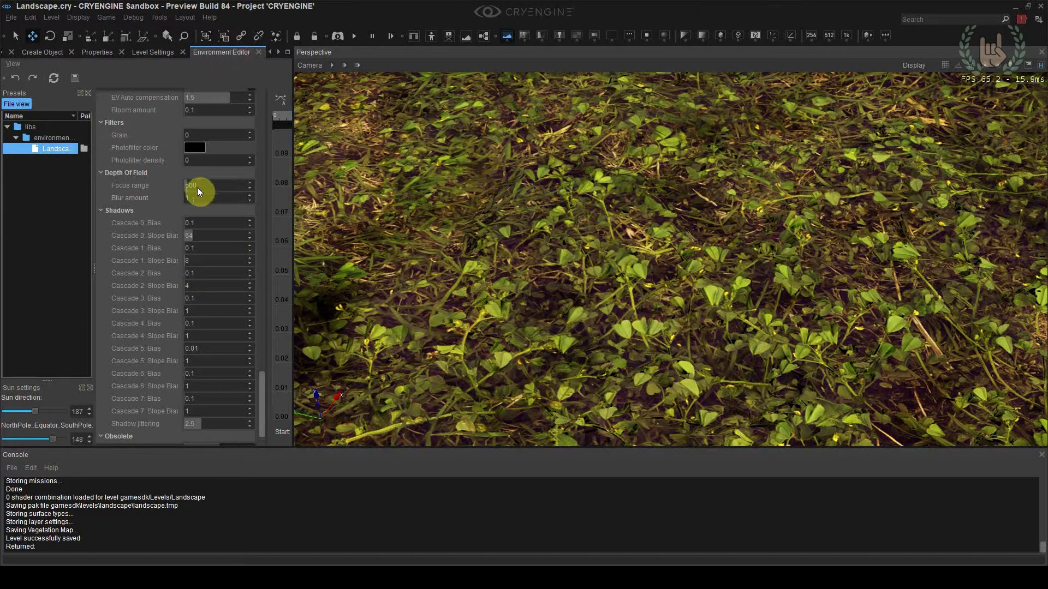
type("+")
key("Return")
double_click(199, 200)
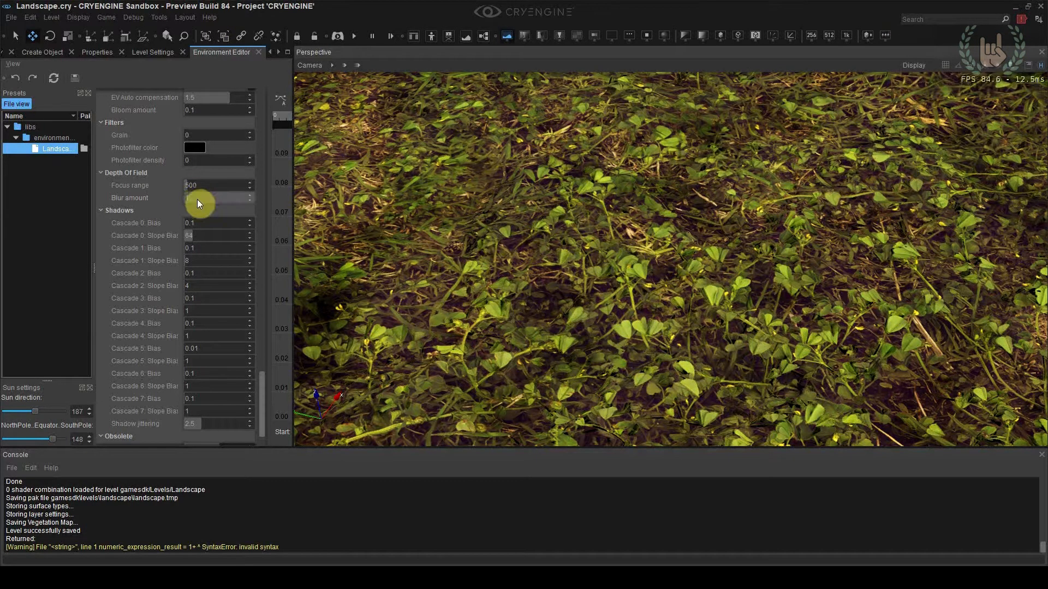
Set the Depth Of Field focus range to 4 and the blur amount to 0
double_click(198, 187)
type("1")
key("Return")
type("13")
left_click_drag(199, 190, 117, 191)
type("2")
double_click(201, 185)
type("4")
double_click(200, 185)
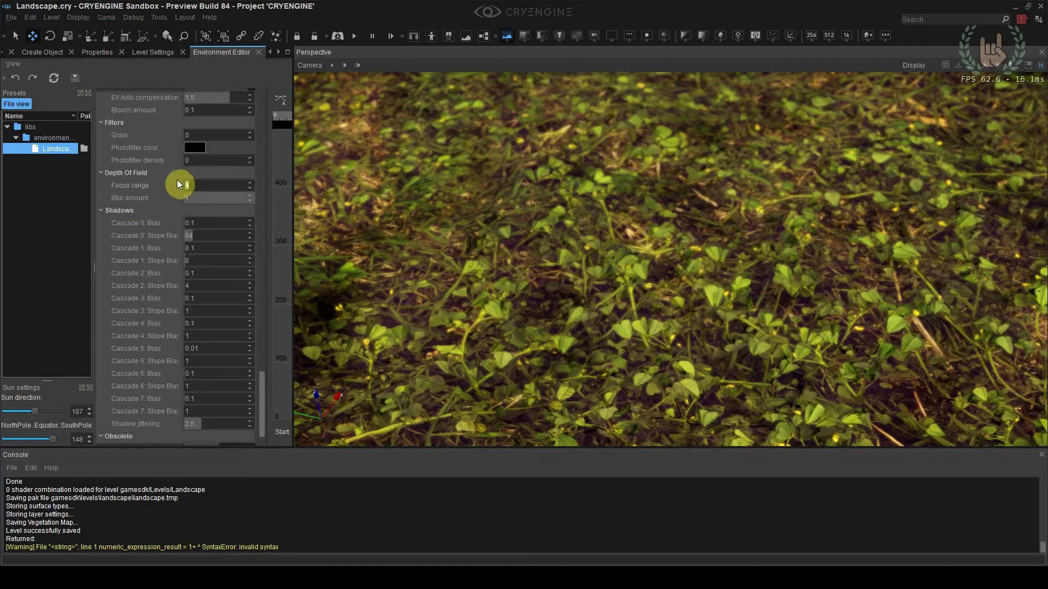
double_click(190, 197)
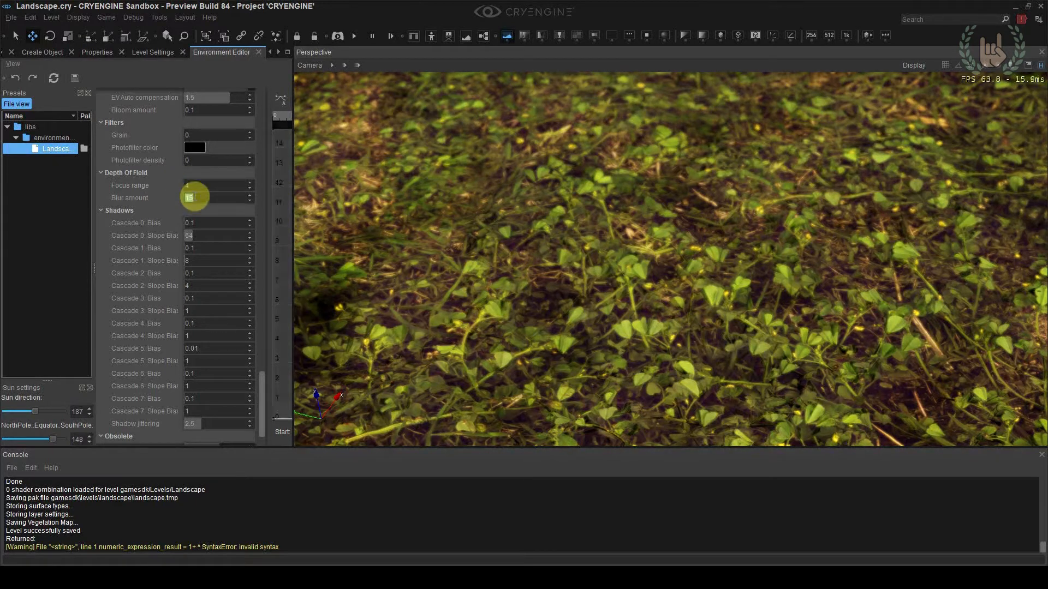
type("0")
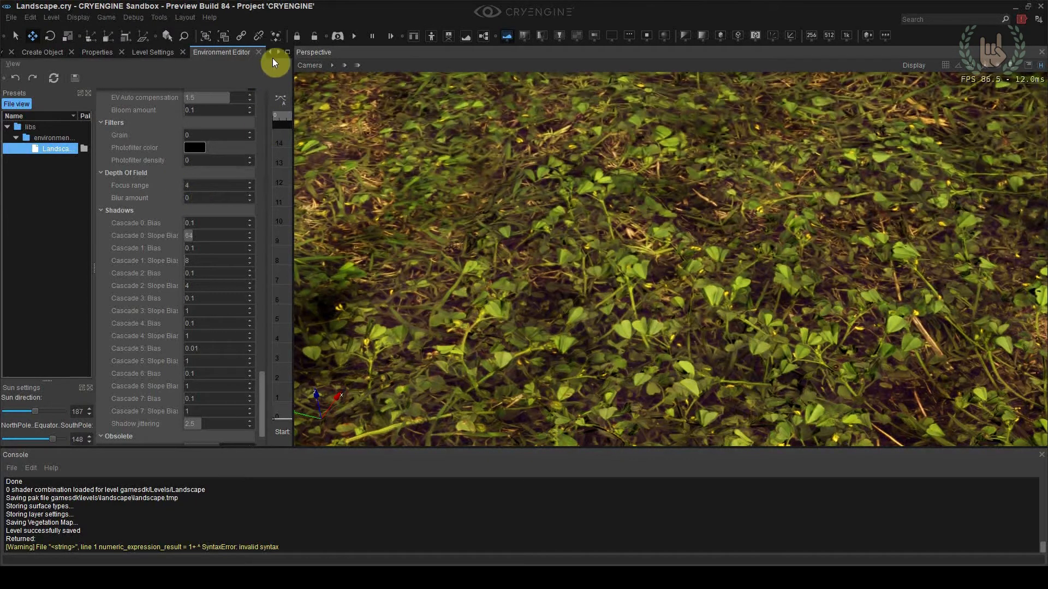
Open Track View, dock it with the other editors and widen its pane
left_click(159, 16)
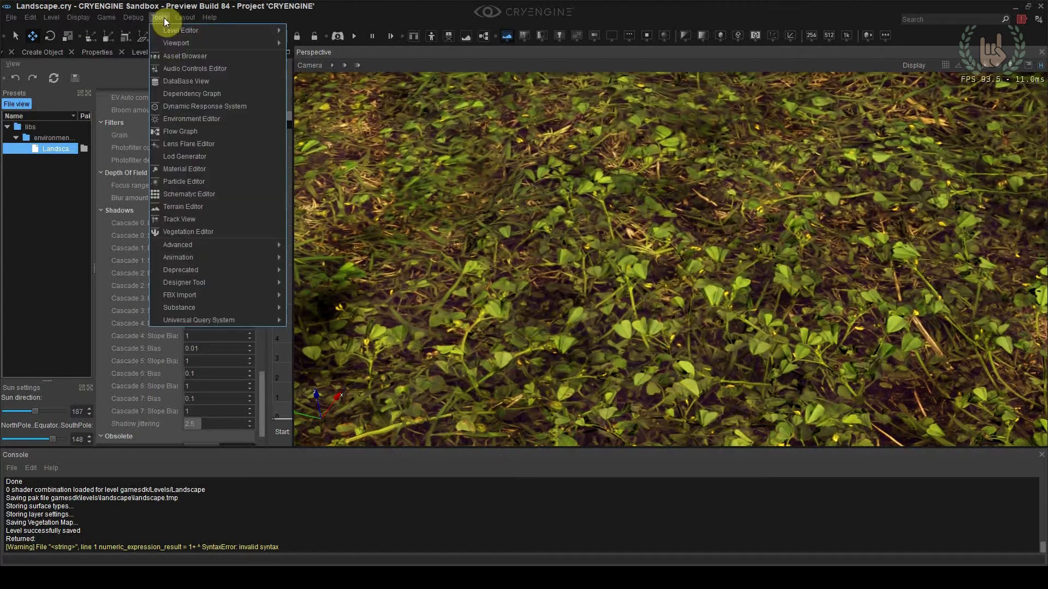
left_click(184, 219)
left_click_drag(176, 53, 143, 247)
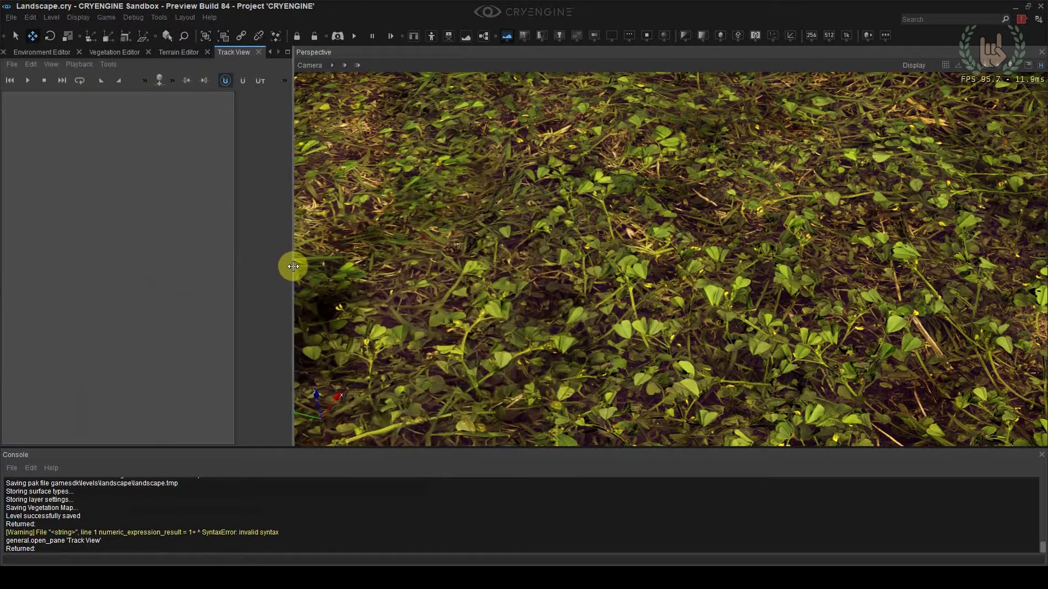
left_click_drag(293, 267, 355, 267)
Set the viewport resolution to 1280 x 540 (2.37:1)
left_click(375, 66)
mouse_move(395, 151)
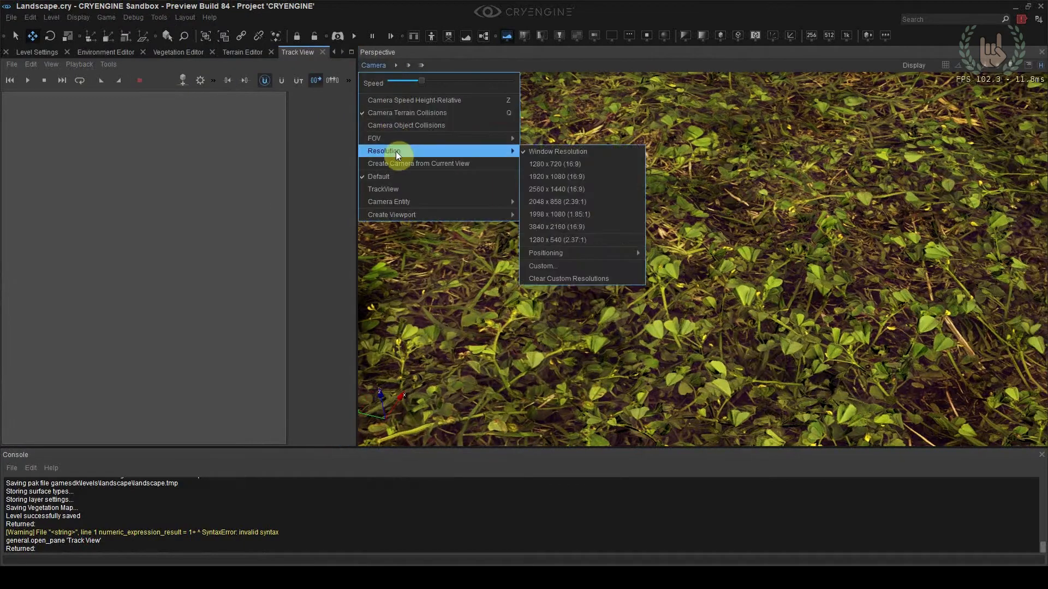
left_click(540, 239)
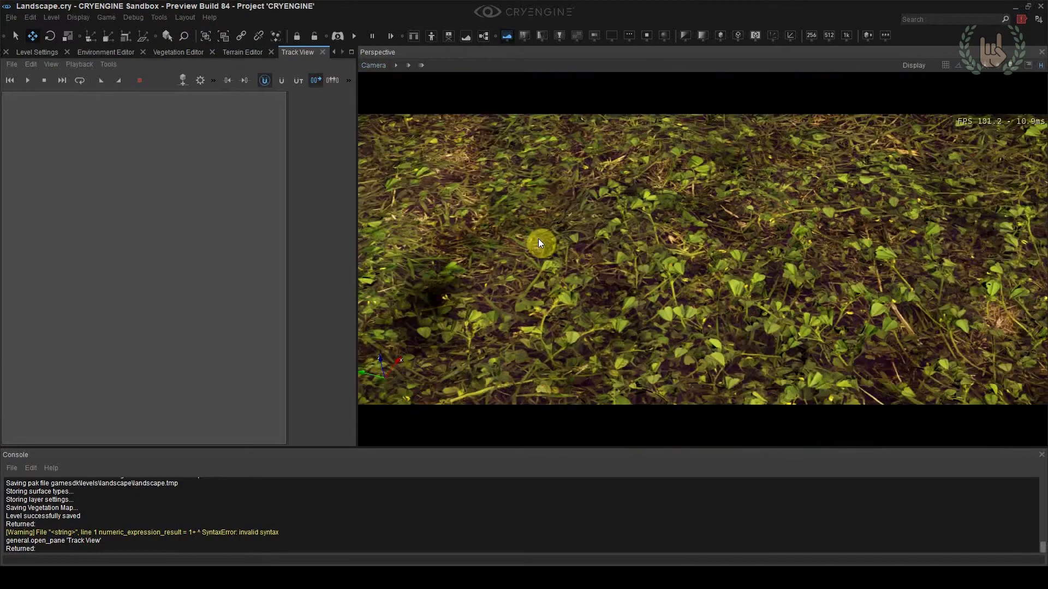
Examine the grass surface at close range in the widescreen framing
right_click_drag(614, 219, 595, 174)
right_click_drag(607, 287, 632, 281)
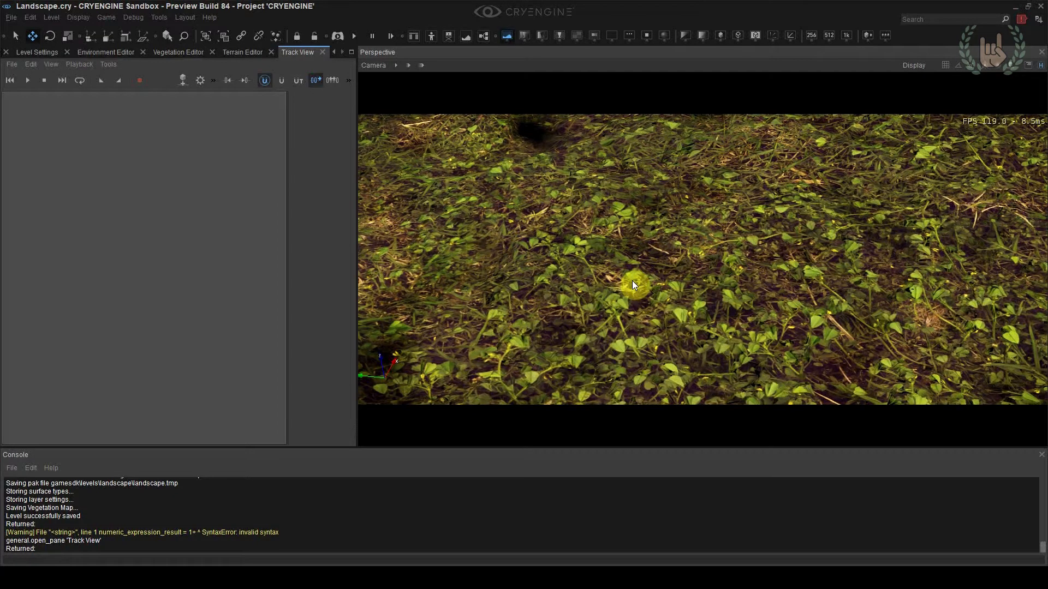
mouse_move(632, 280)
right_mouse_down()
mouse_move(610, 285)
mouse_move(631, 280)
mouse_move(603, 274)
mouse_move(627, 281)
right_mouse_up()
key("s")
key("w")
key("s")
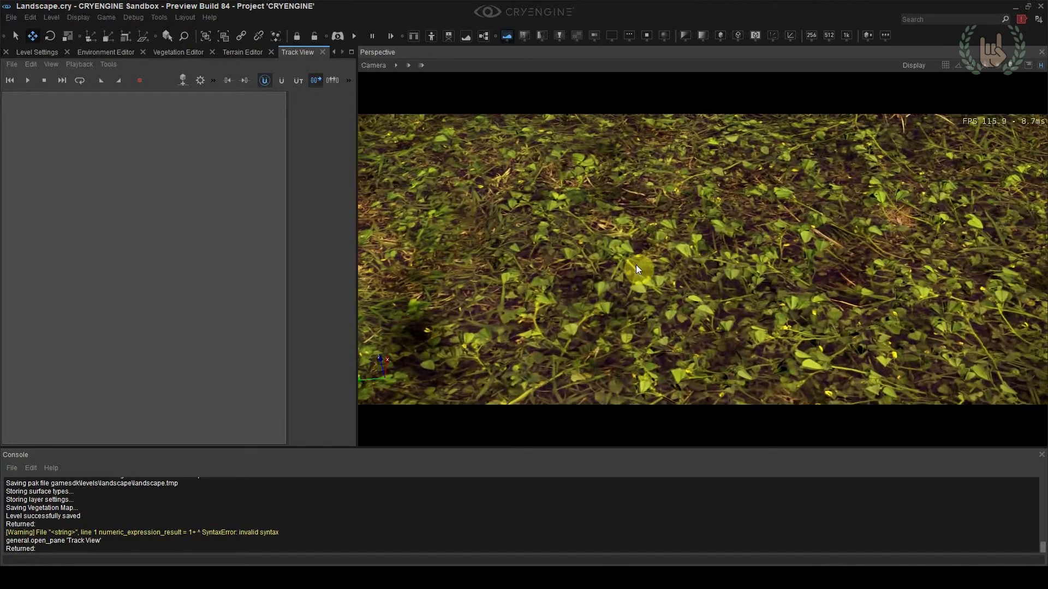
right_click_drag(676, 203, 678, 206)
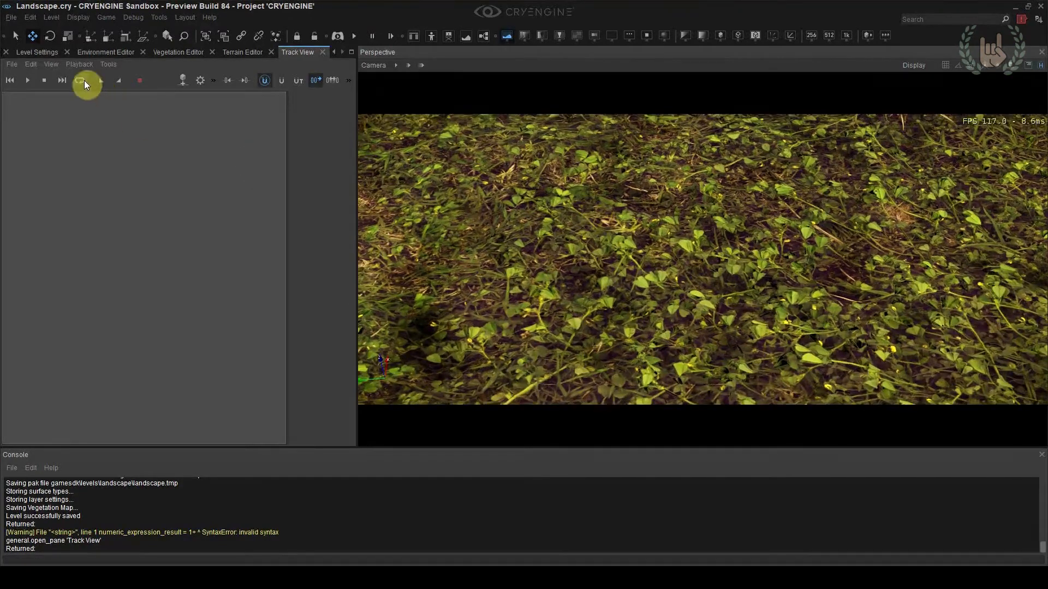
Create a new Track View sequence named depthoffield
left_click(12, 64)
left_click(22, 85)
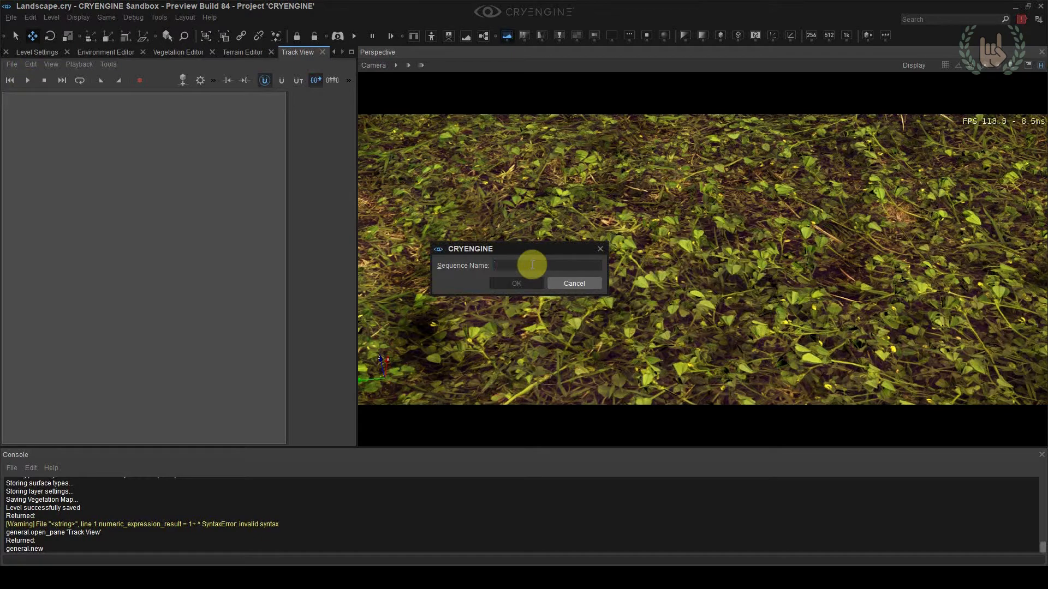
type("landscape")
key("Return")
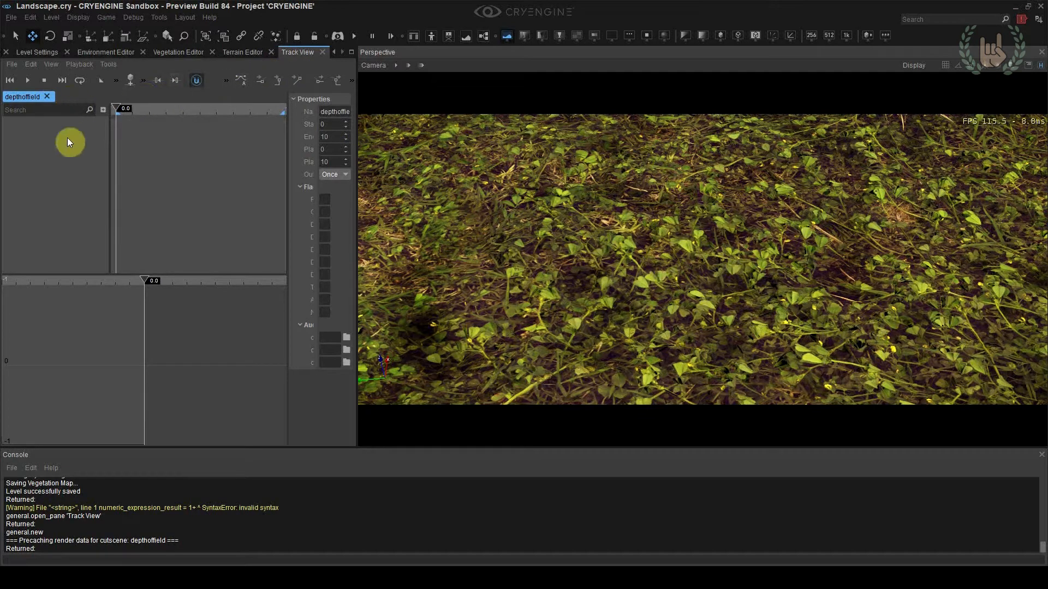
Add a Depth of Field node to the depthoffield sequence
left_click(103, 110)
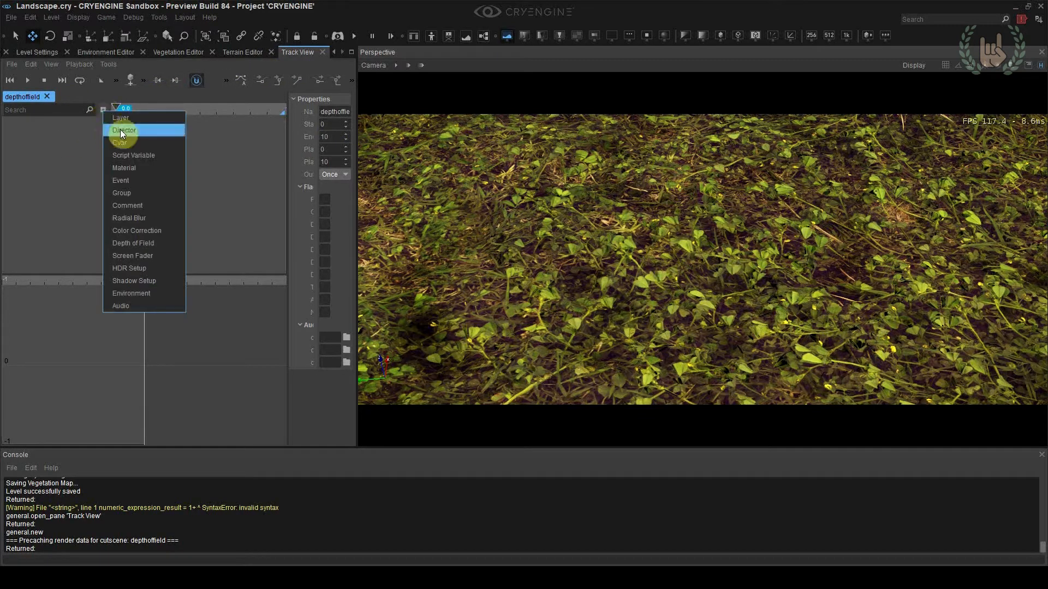
left_click(93, 126)
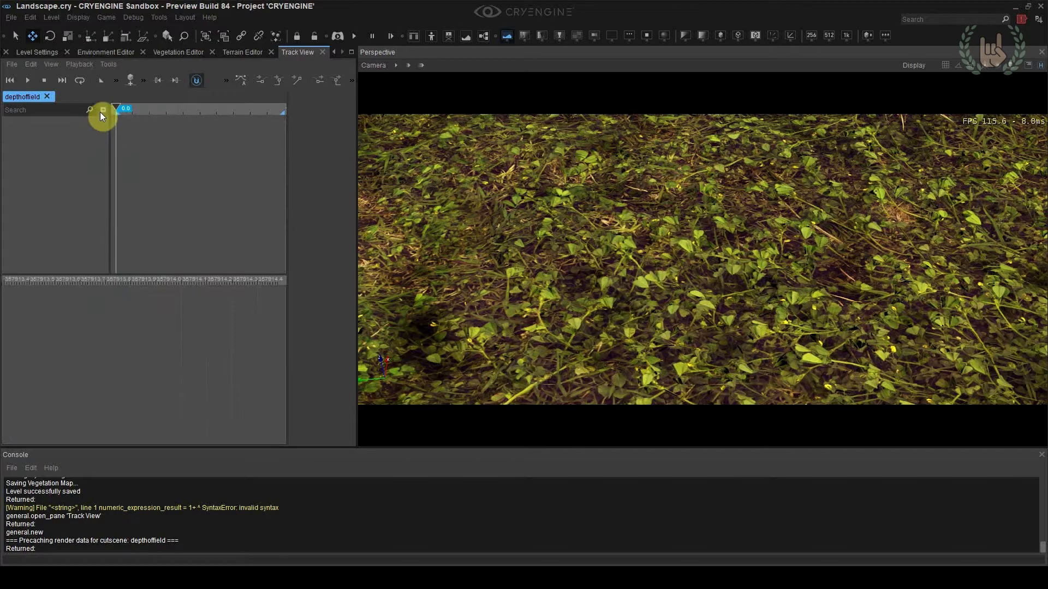
left_click(103, 111)
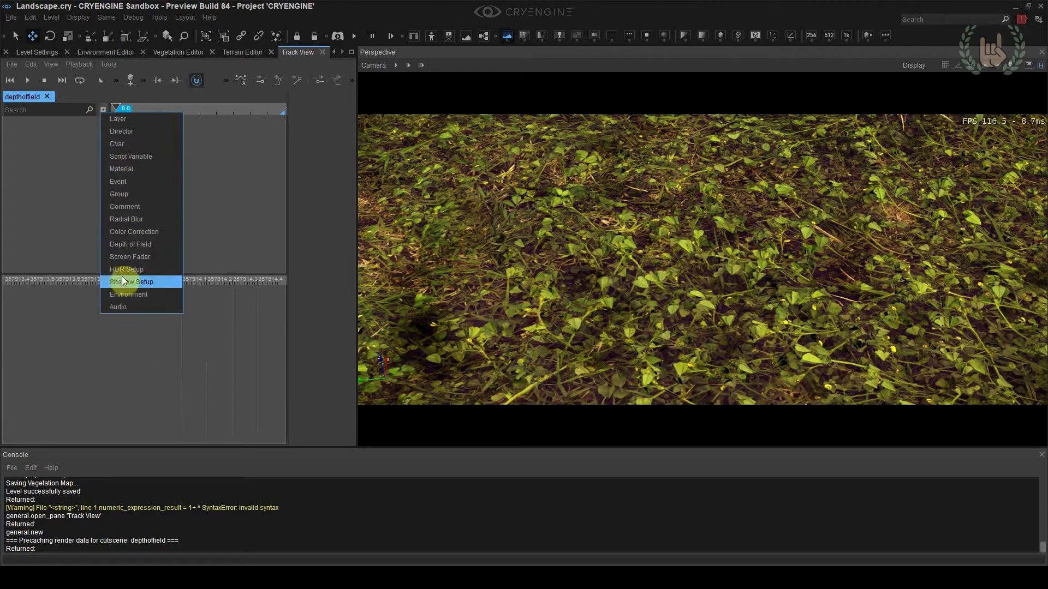
left_click(129, 245)
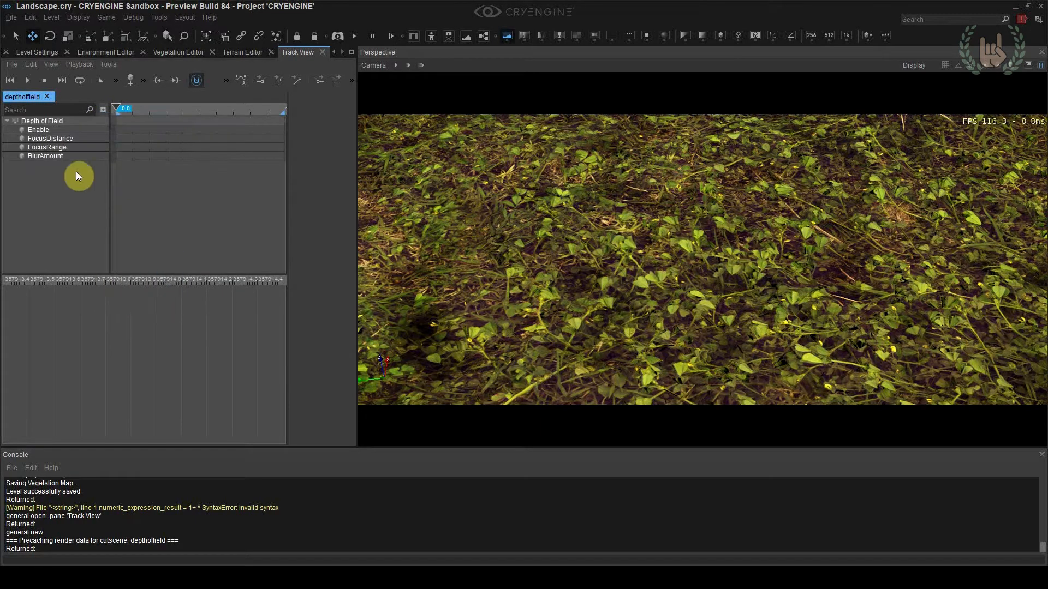
Add keys near the sequence start on the Enable, BlurAmount, FocusRange and FocusDistance tracks, with the playhead moved to about 1.2
double_click(122, 132)
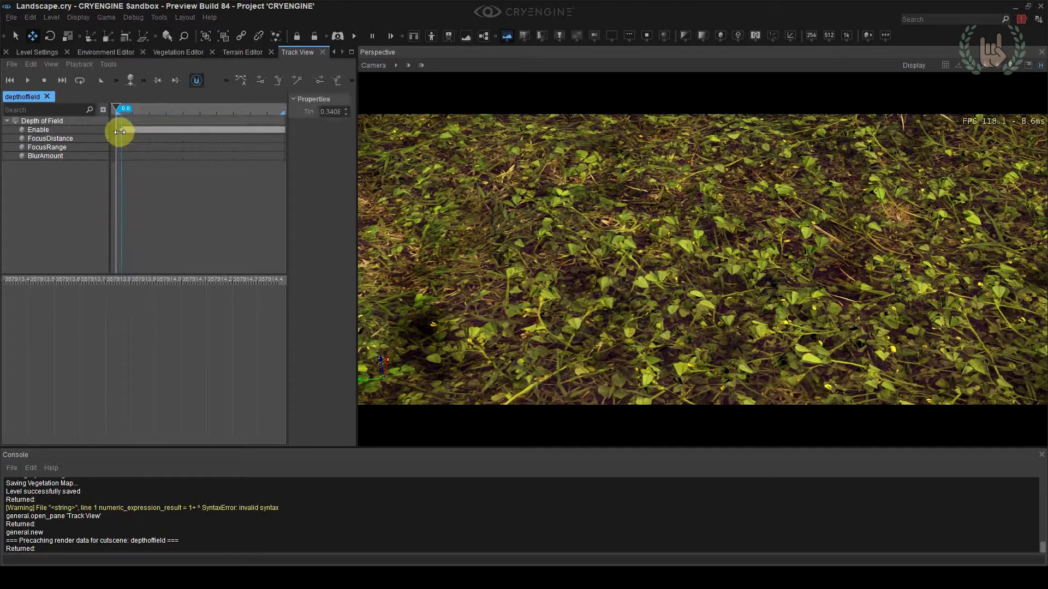
key("Return")
mouse_move(117, 113)
left_mouse_down()
mouse_move(130, 123)
mouse_move(151, 110)
mouse_move(134, 116)
left_mouse_up()
double_click(115, 156)
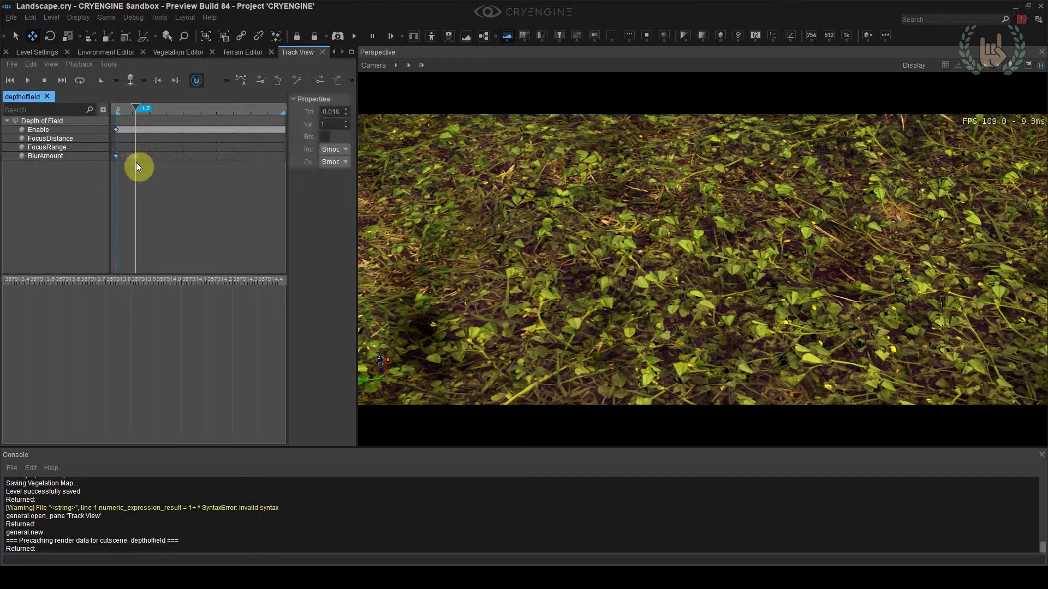
double_click(115, 148)
double_click(119, 140)
Set the value of the BlurAmount key to 2
left_click(68, 138)
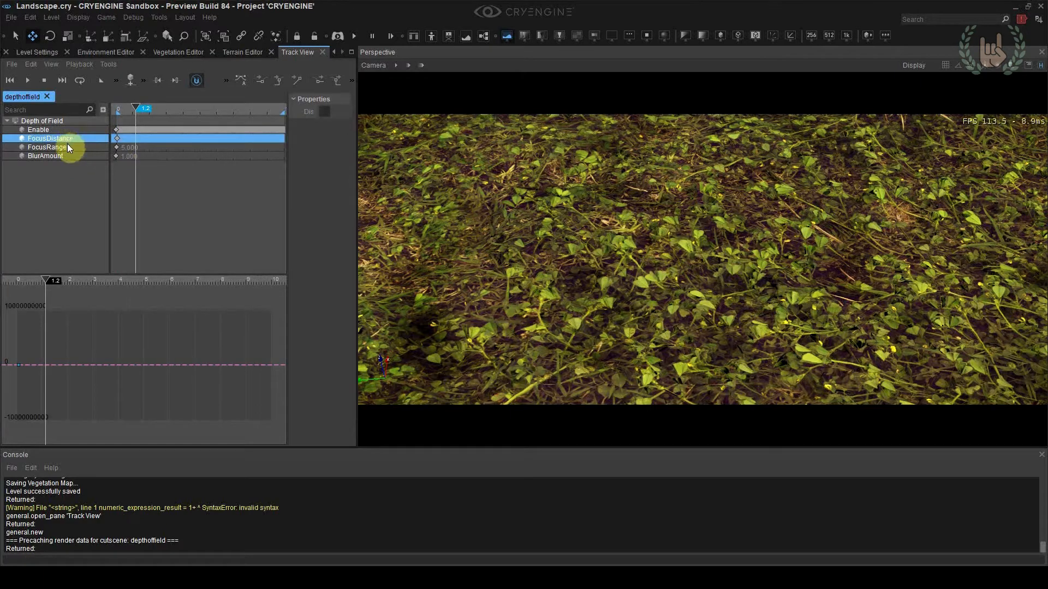
left_click(67, 147)
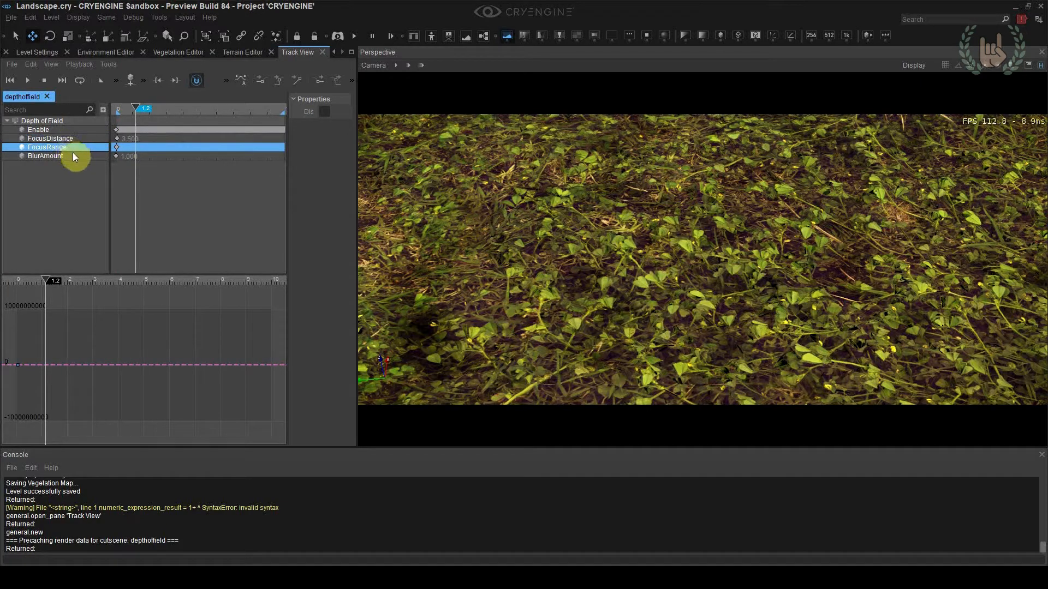
left_click(112, 155)
left_click(119, 156)
double_click(334, 131)
type("2")
key("Return")
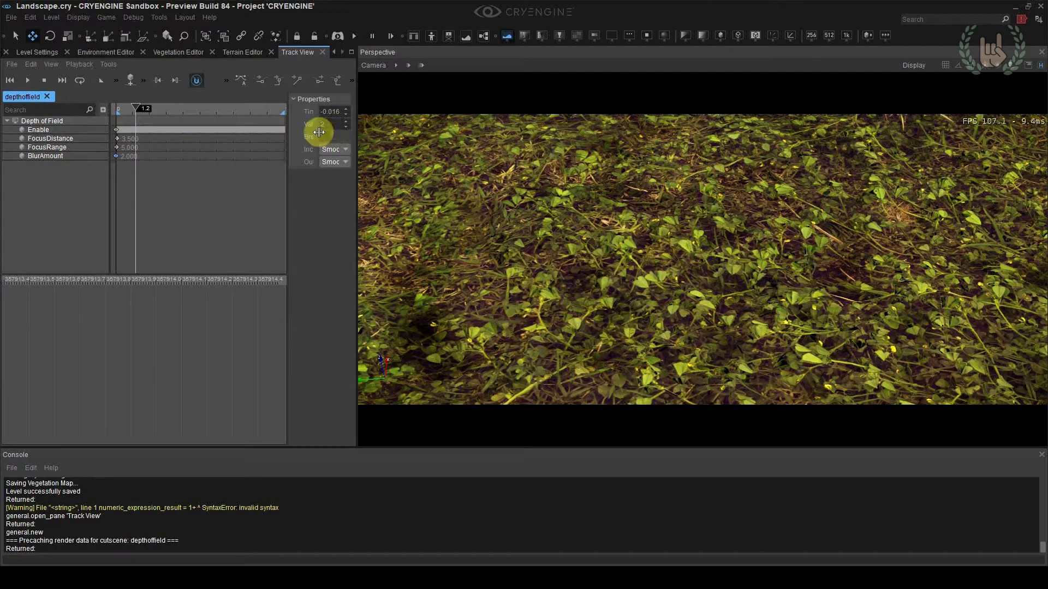
Set the value of the FocusRange key to 3
left_click(117, 147)
double_click(334, 124)
type("3")
key("Return")
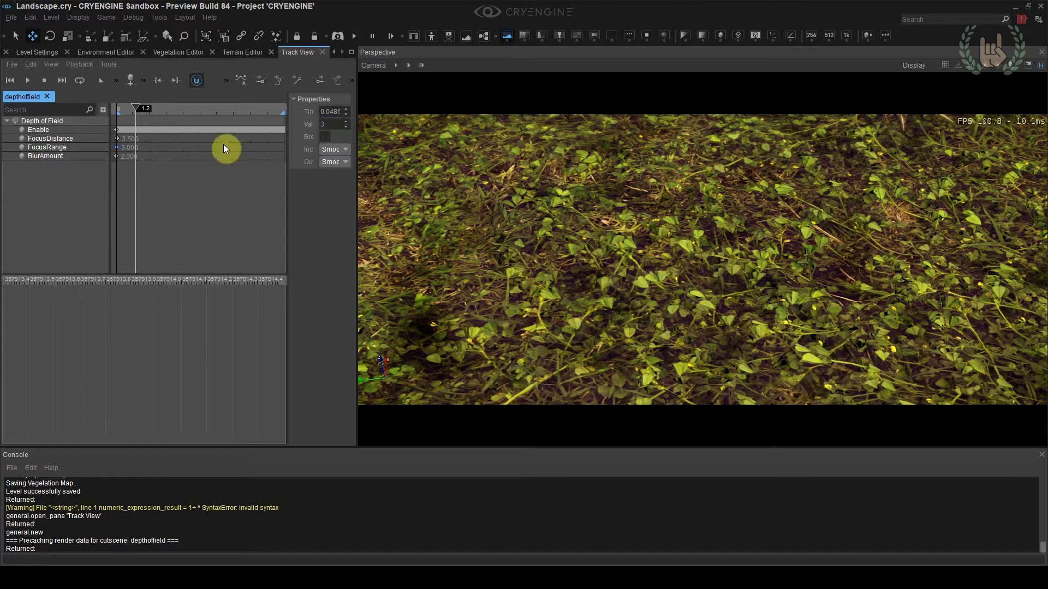
Try 1, 2, 3 and 3.3 as the value of the FocusDistance key and settle on 3.1
left_click(123, 141)
double_click(329, 129)
type("1")
key("Return")
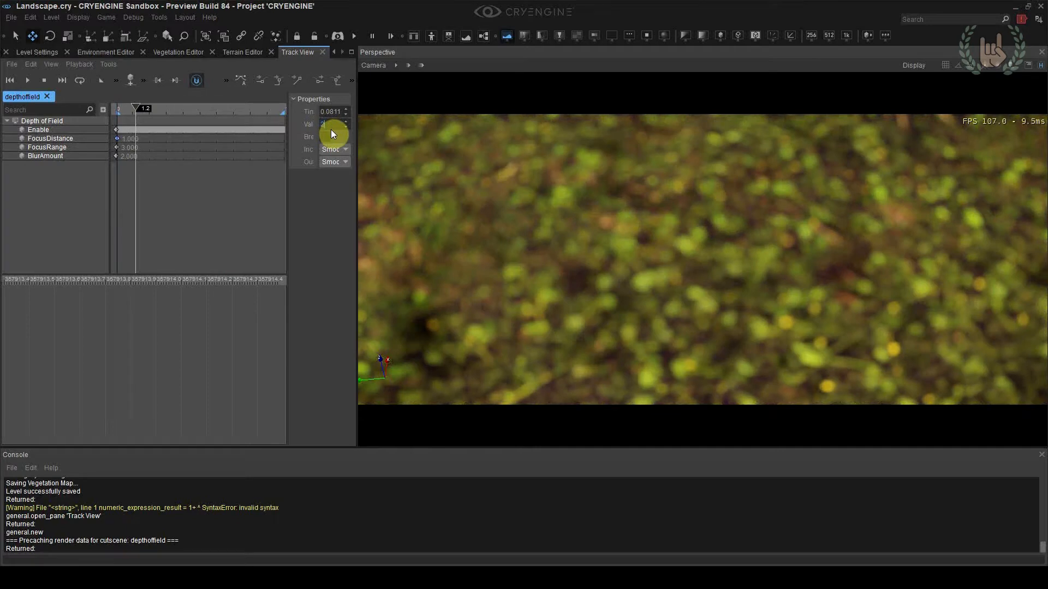
type("3")
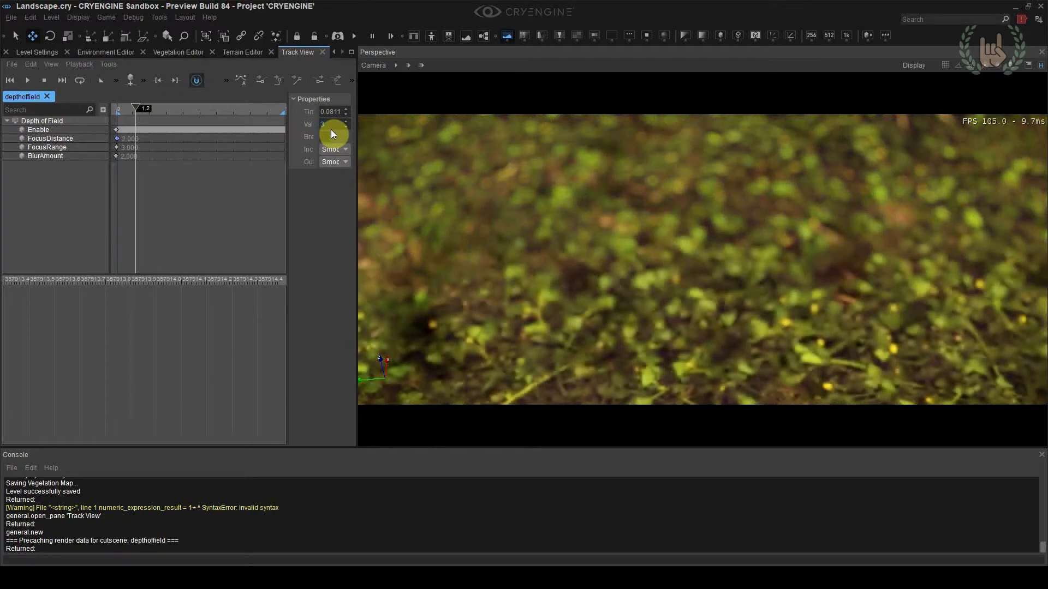
right_click_drag(690, 228, 695, 241)
left_click(1031, 69)
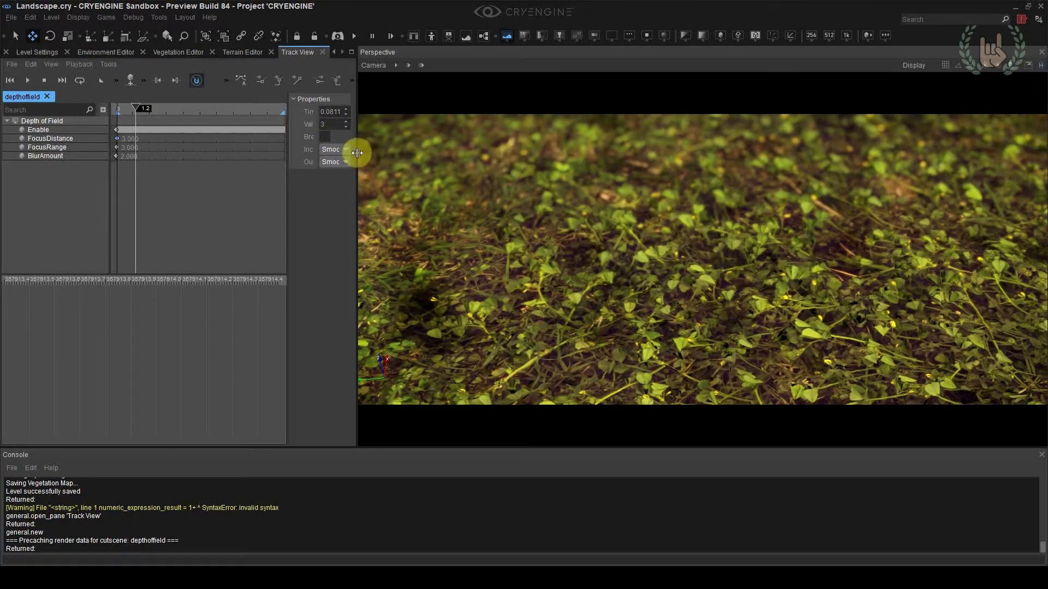
left_click(332, 125)
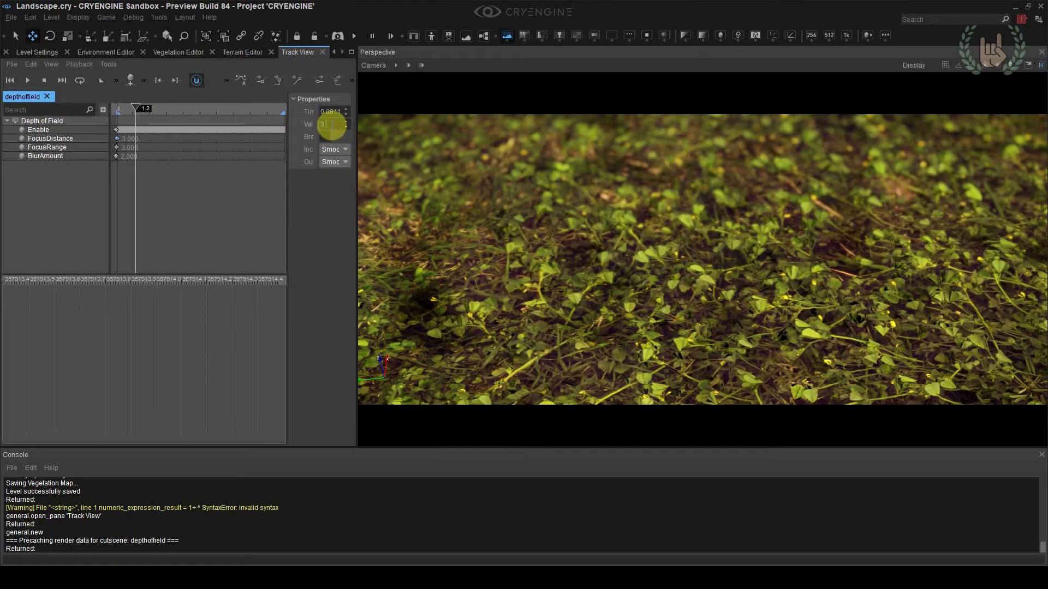
type(".3")
key("Return")
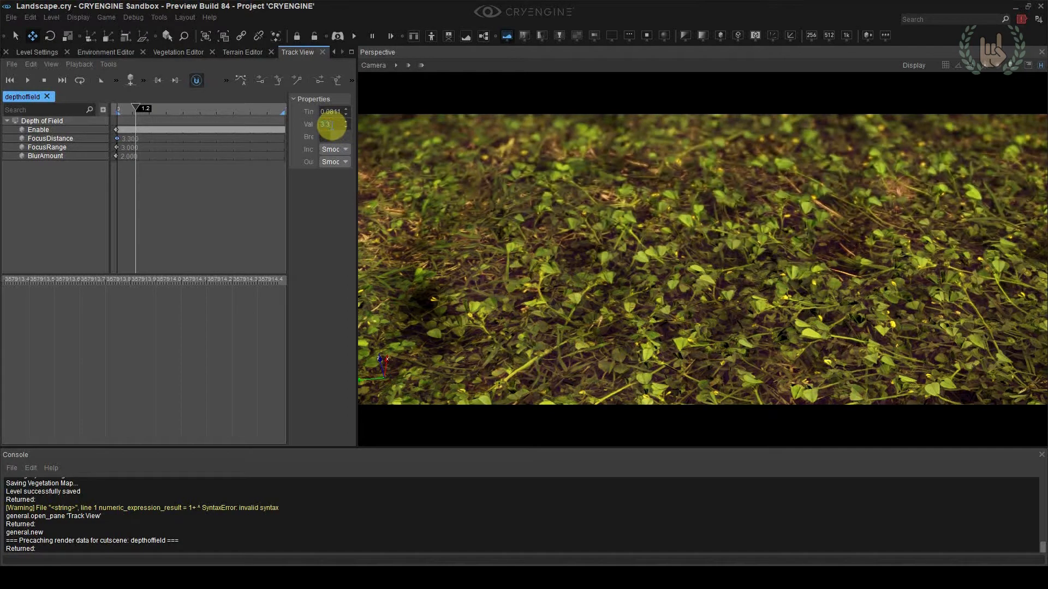
left_click(330, 126)
Adjust the environment's sun intensity to about 283452 lux, the sun direction to 211 and the NorthPole–SouthPole setting to 153
right_click_drag(507, 181, 499, 182)
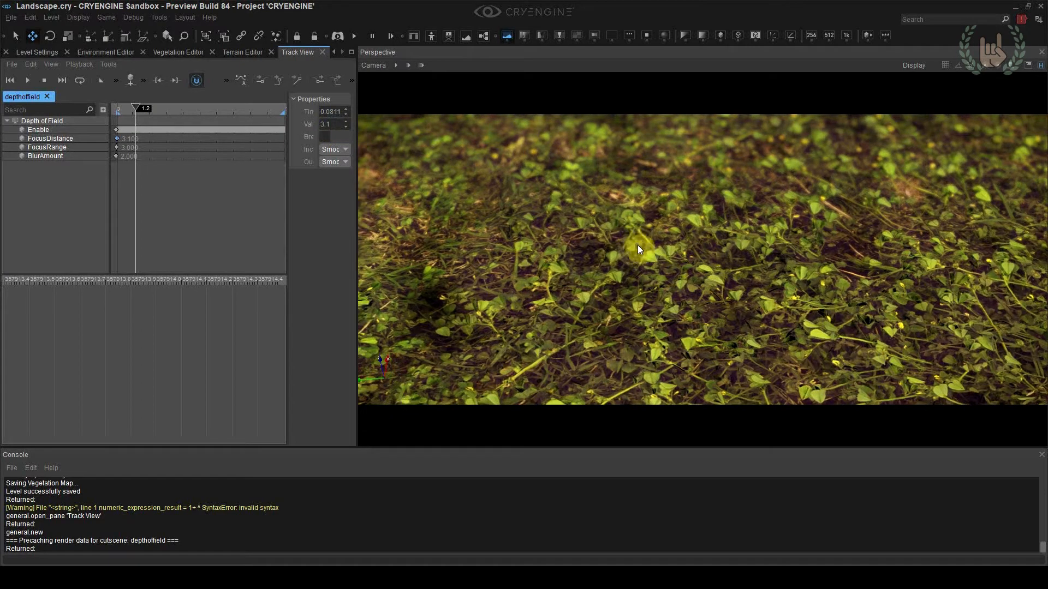
right_click_drag(661, 387, 655, 362)
key("w")
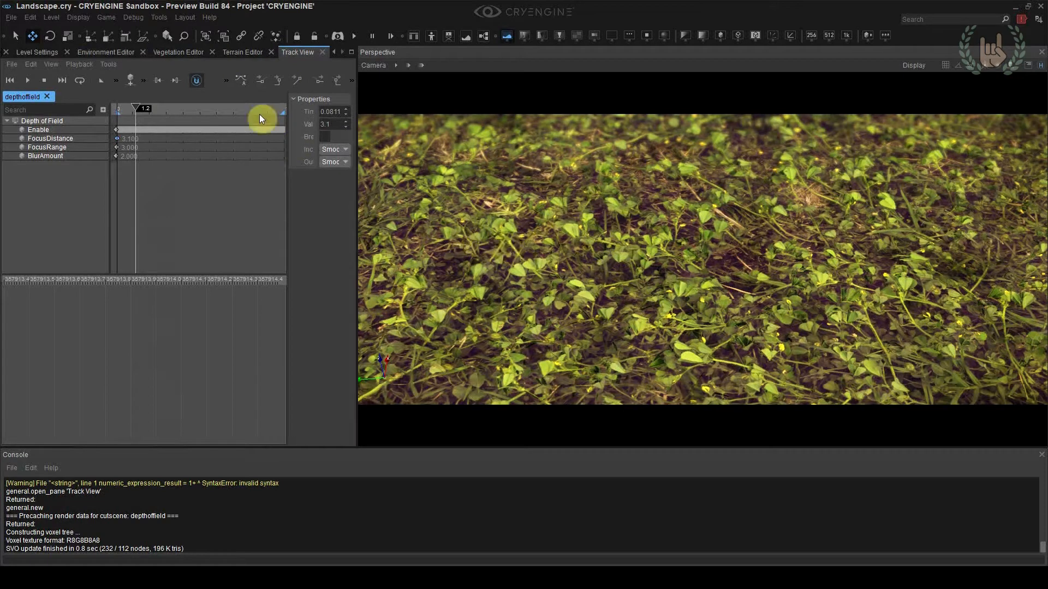
left_click(109, 52)
left_click_drag(218, 120, 213, 120)
left_click_drag(35, 410, 54, 444)
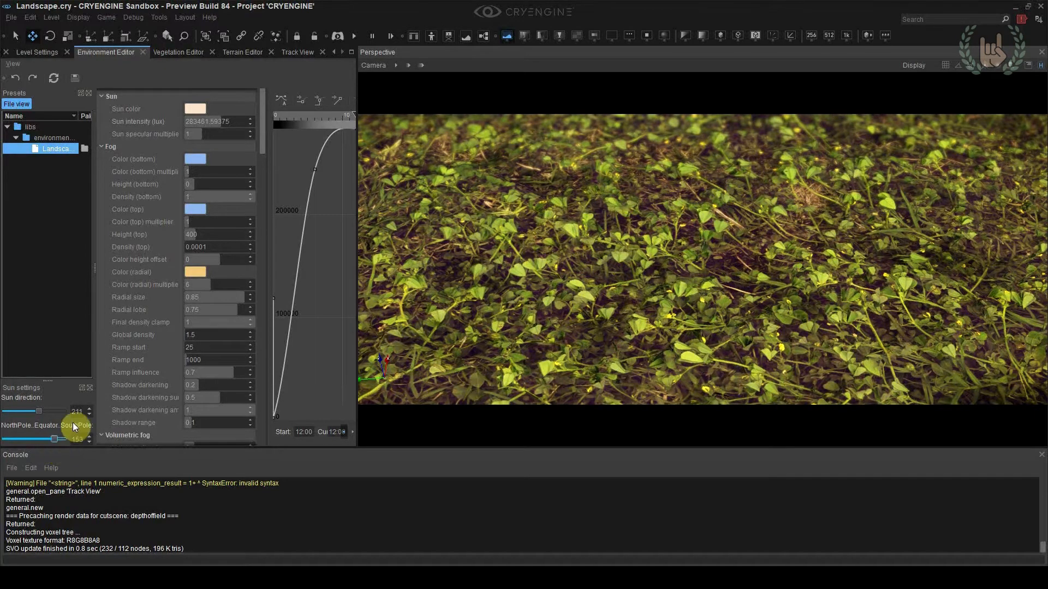
Bring up the settings of the grass_uncut_01 material in the Material Editor
left_click(64, 52)
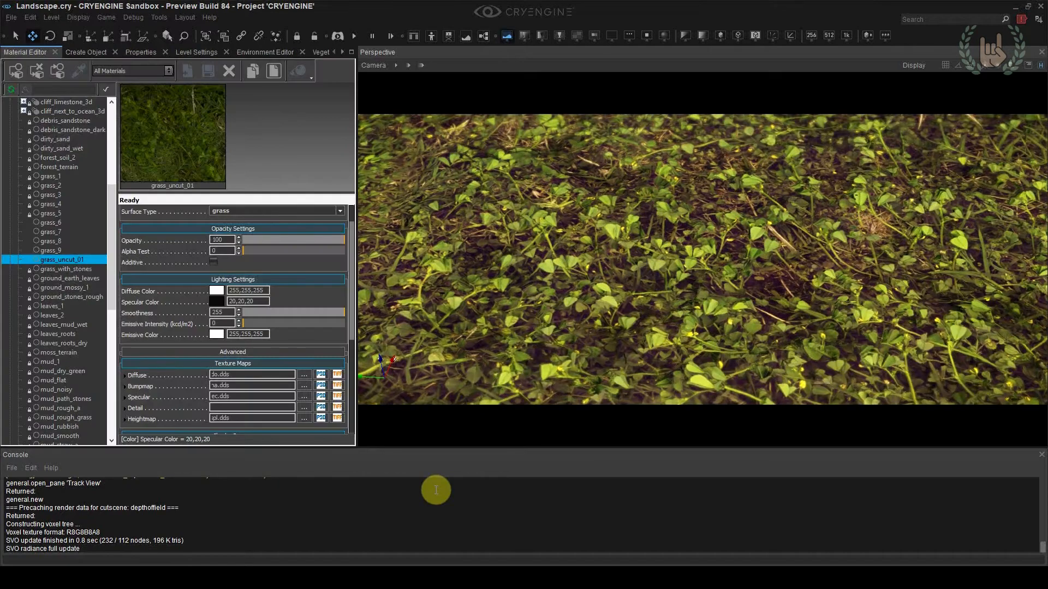
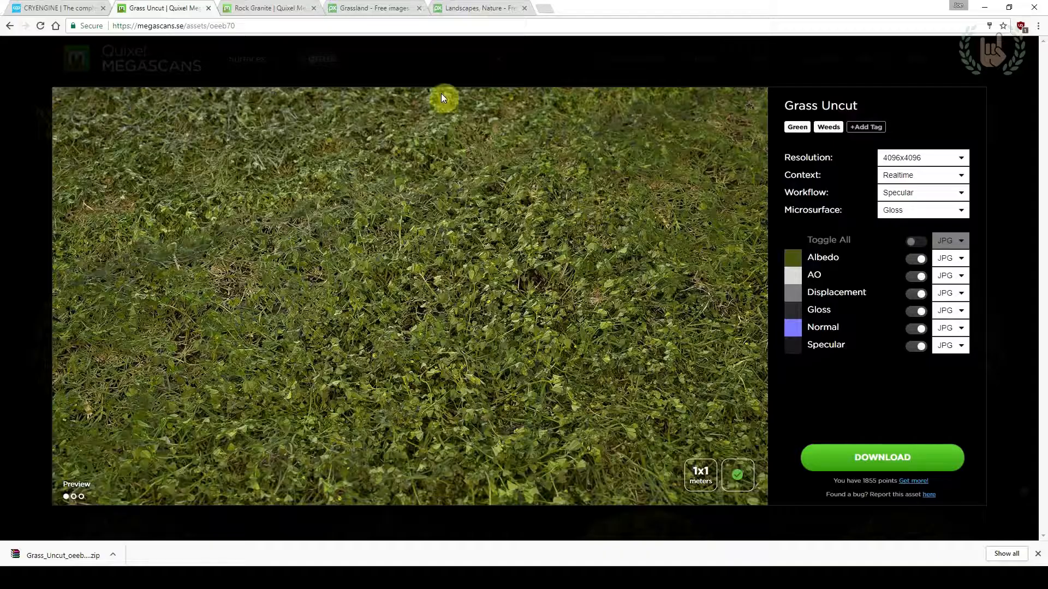
Replace the grass search in the Megascans library with "rocks" and restrict the results to 3D assets
left_click(256, 8)
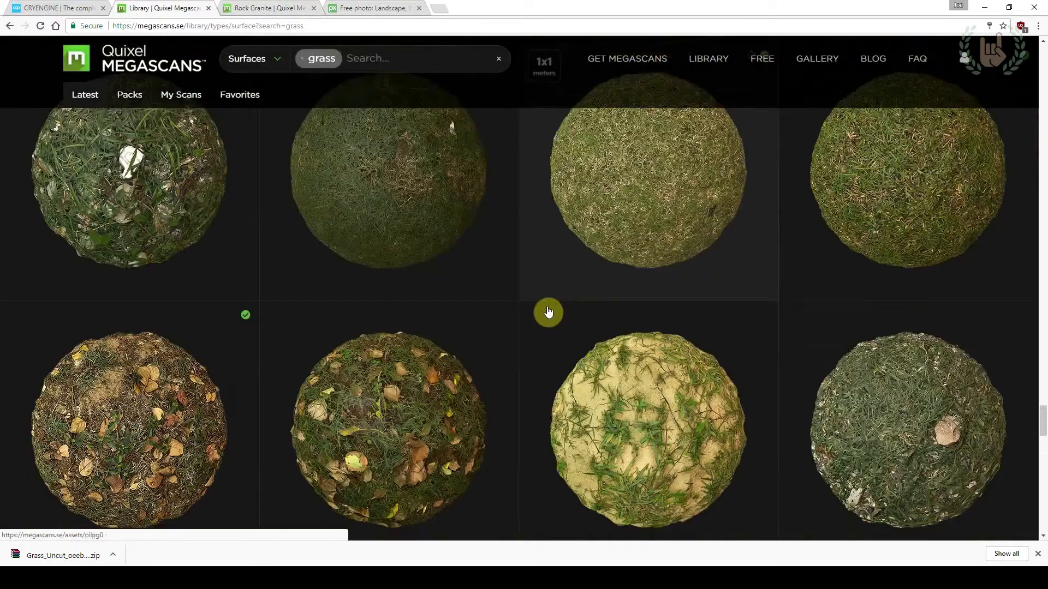
scroll(545, 308, "down", 7)
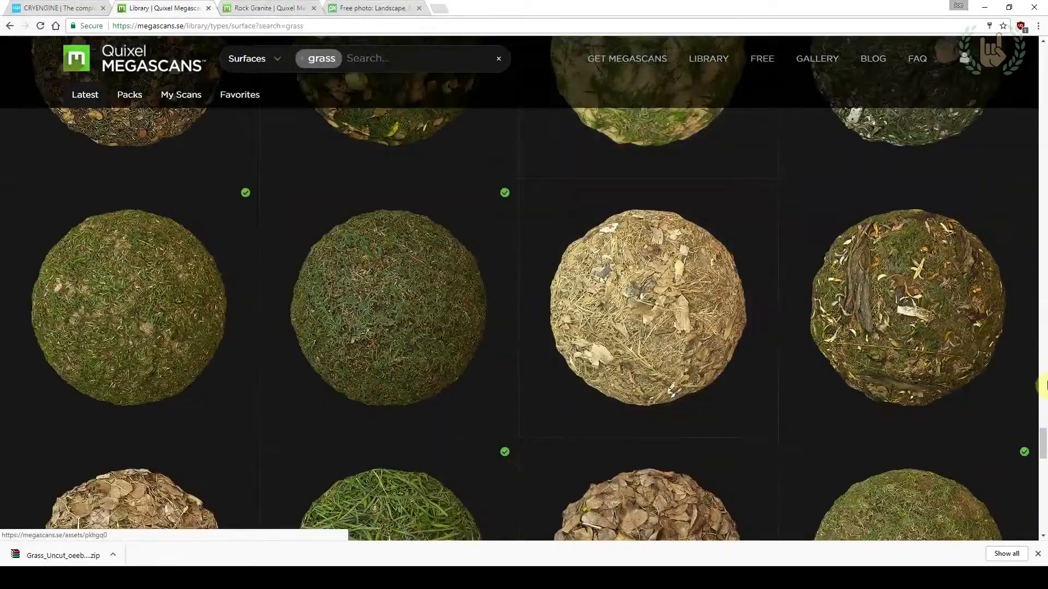
left_click_drag(1045, 442, 1039, 72)
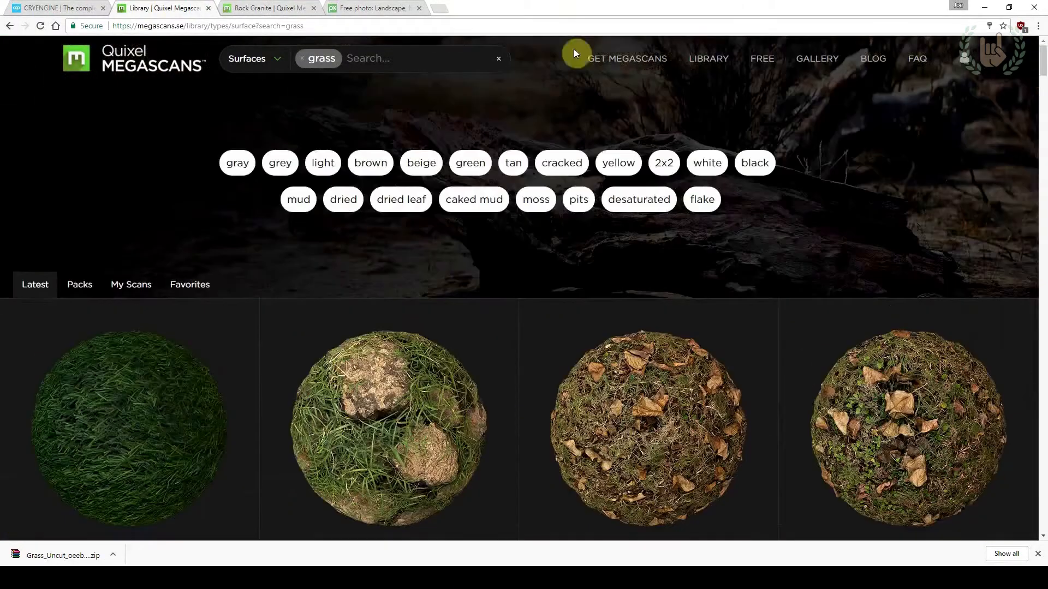
left_click(498, 59)
left_click(322, 60)
type("r")
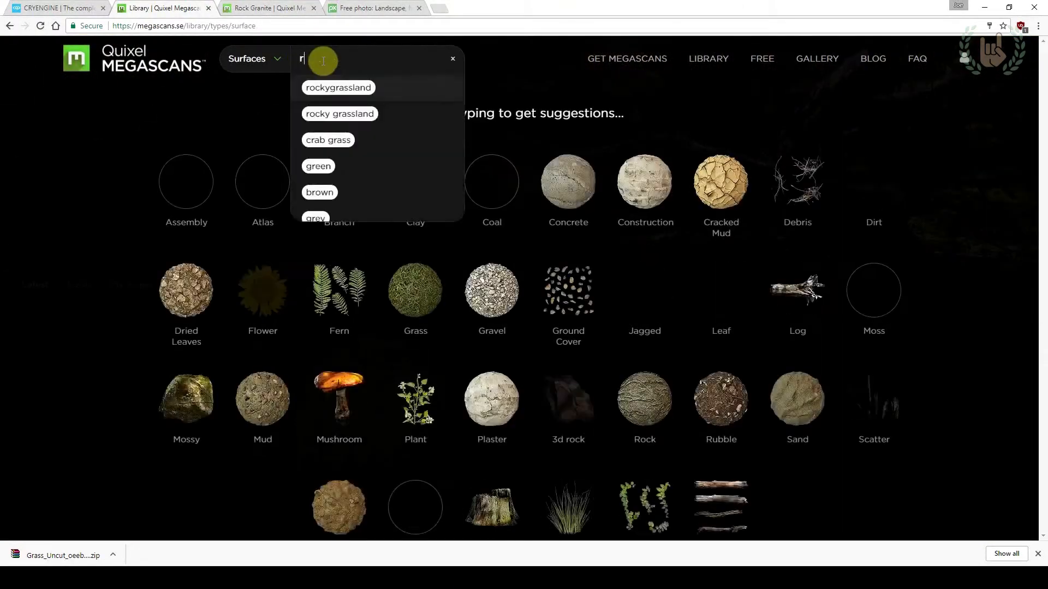
type("ocks")
key("Return")
left_click(253, 59)
left_click(252, 159)
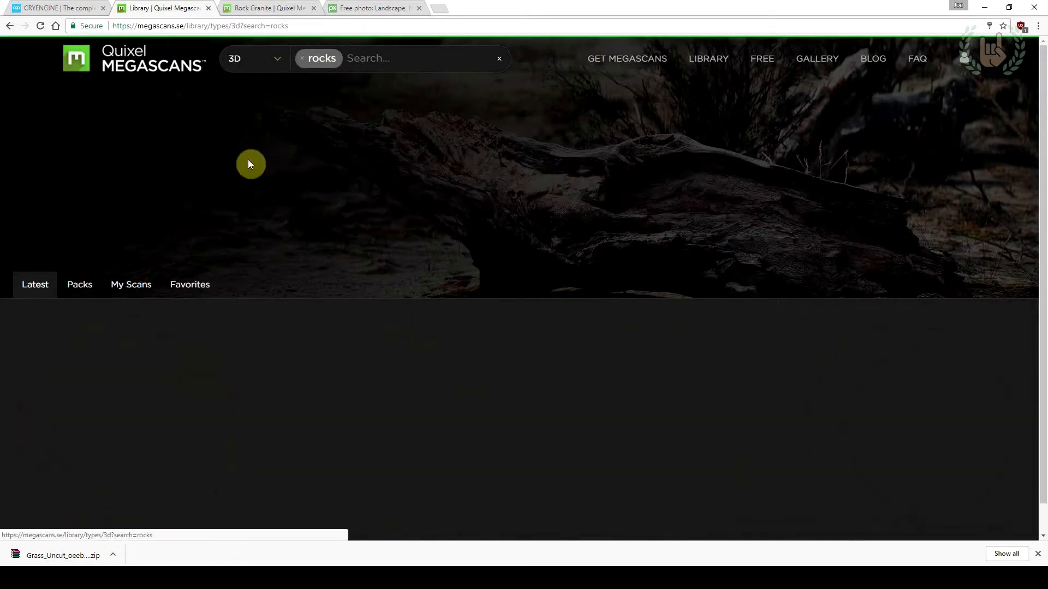
Find the mossy, cracked Rock Sandstone boulder assembly among the 3D results and open its asset page in a new tab
scroll(315, 226, "down", 3)
scroll(316, 225, "down", 15)
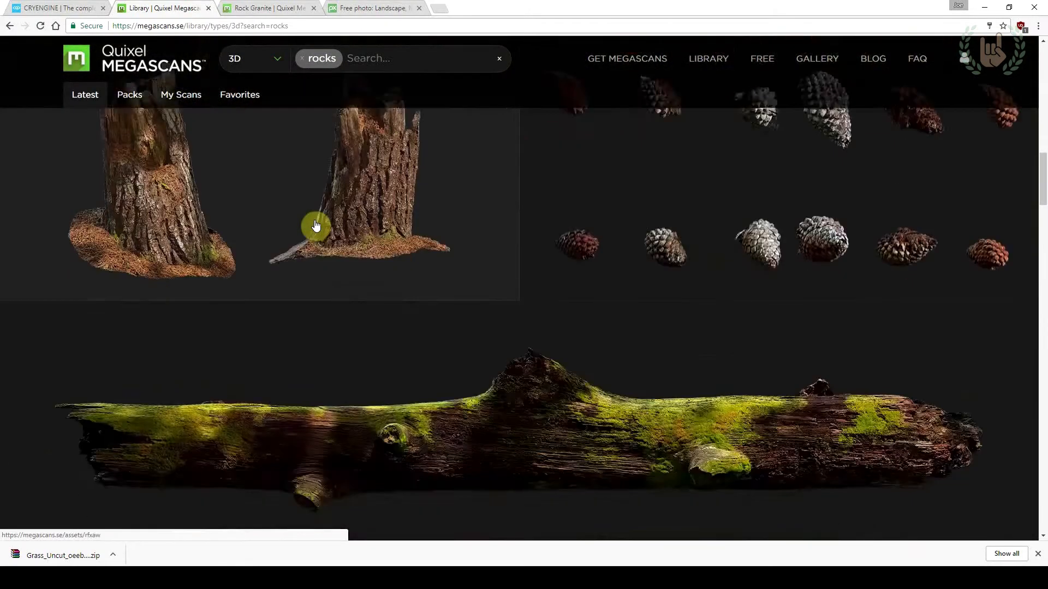
scroll(315, 225, "down", 15)
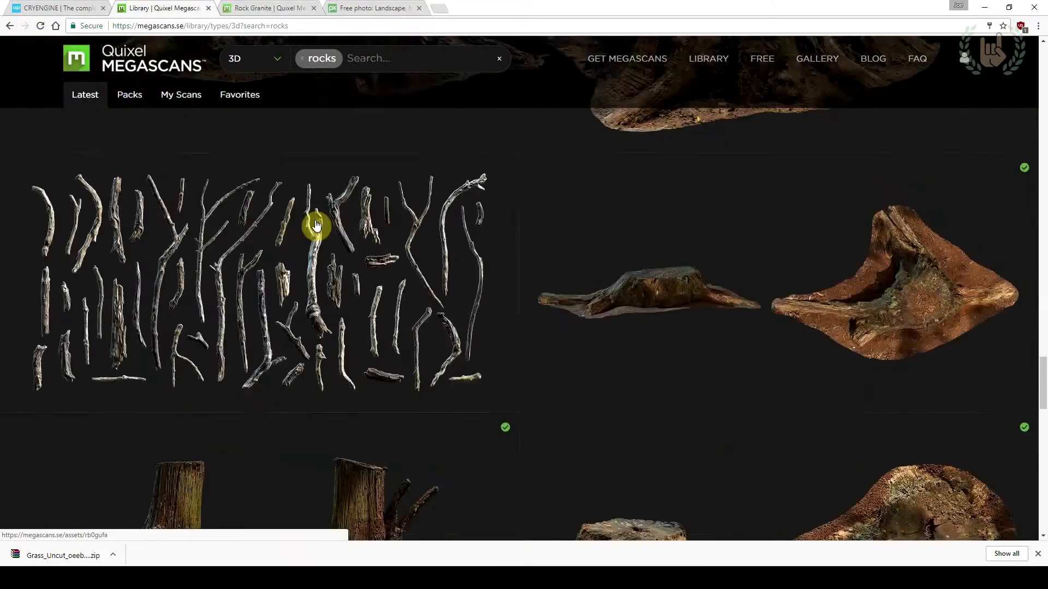
scroll(316, 225, "down", 15)
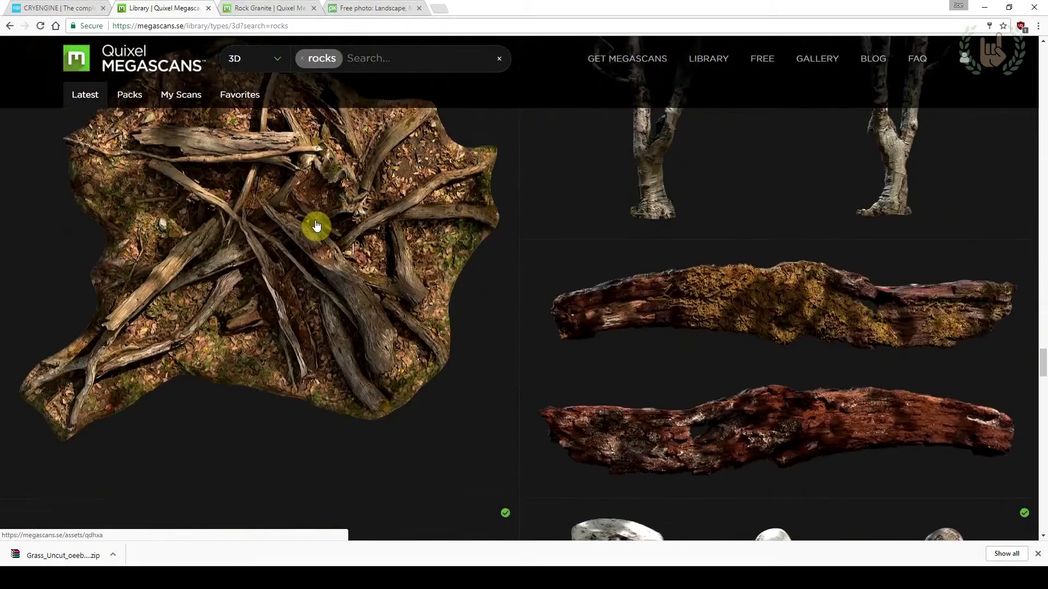
scroll(315, 225, "down", 4)
middle_click(315, 225)
scroll(316, 225, "down", 10)
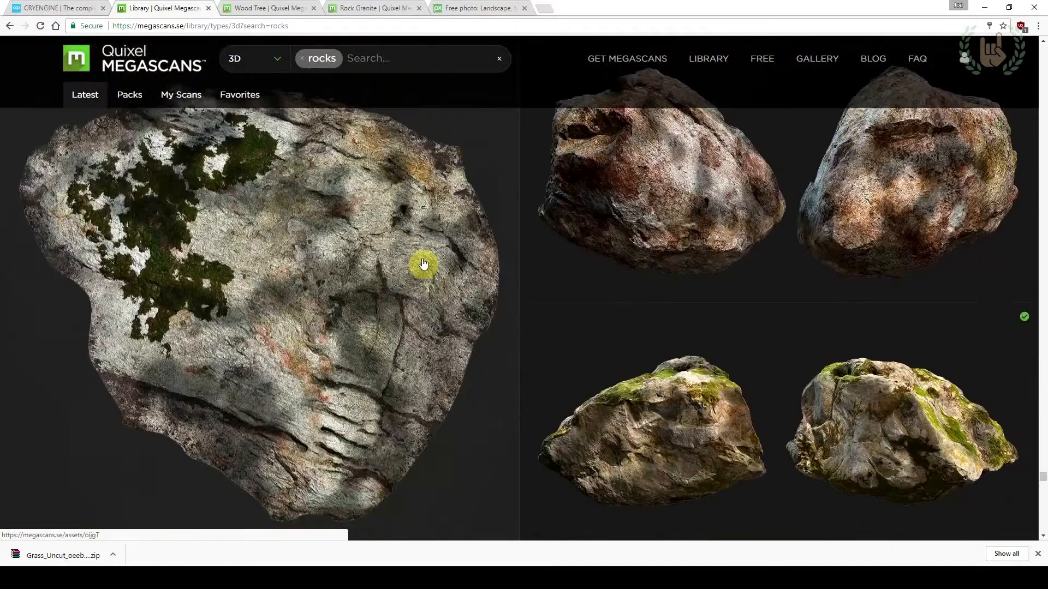
scroll(423, 265, "up", 7)
scroll(423, 264, "down", 7)
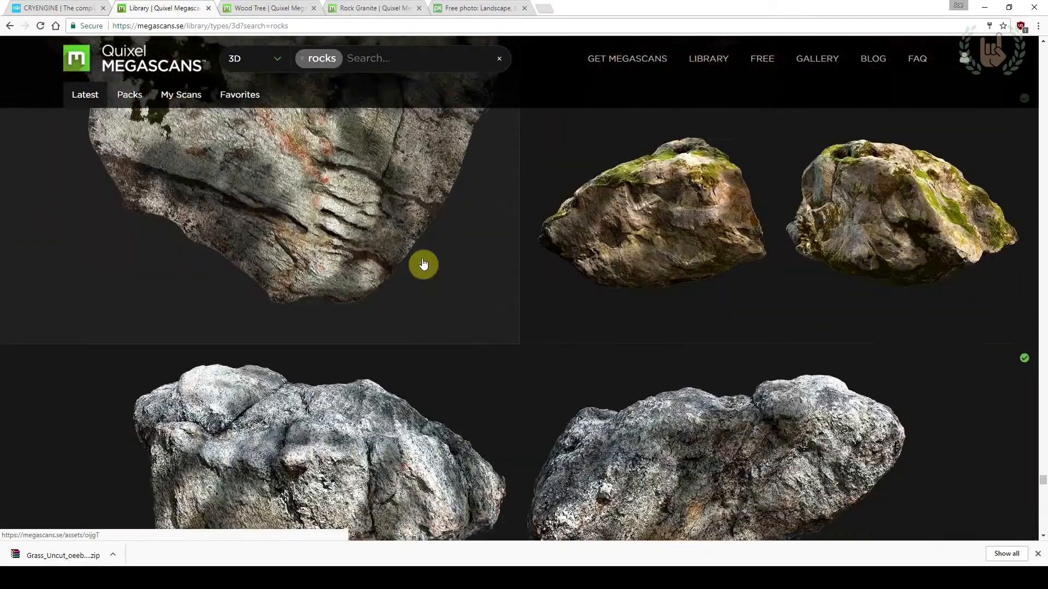
scroll(424, 264, "down", 10)
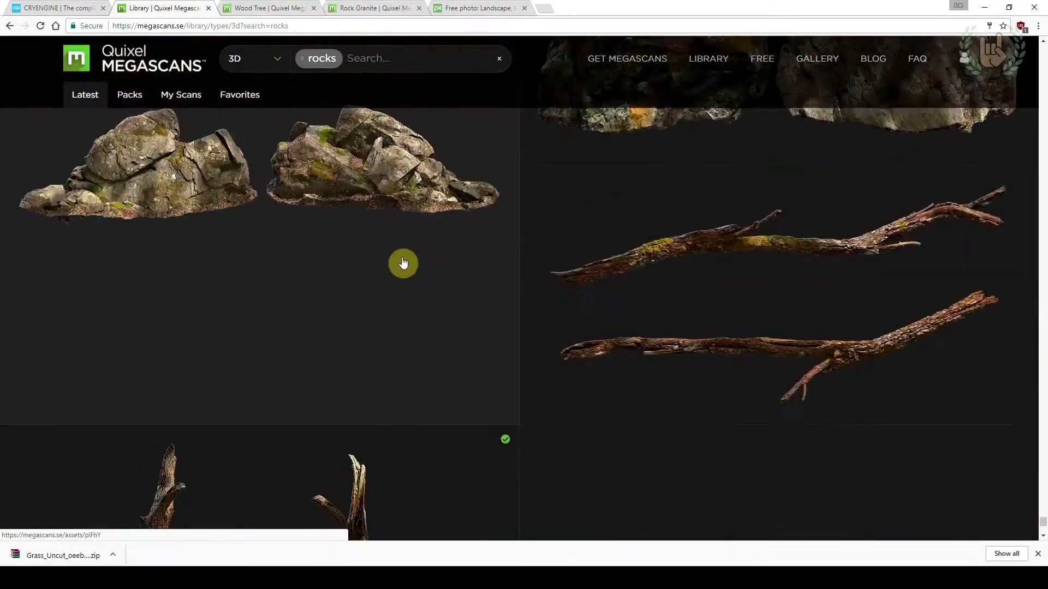
scroll(403, 263, "up", 3)
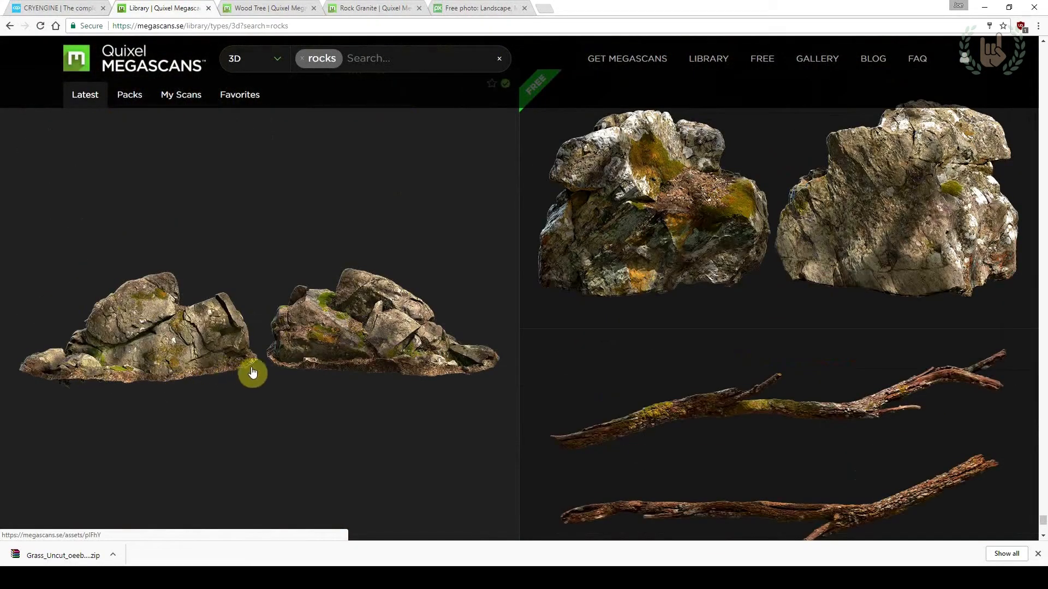
right_click(181, 341)
left_click(213, 352)
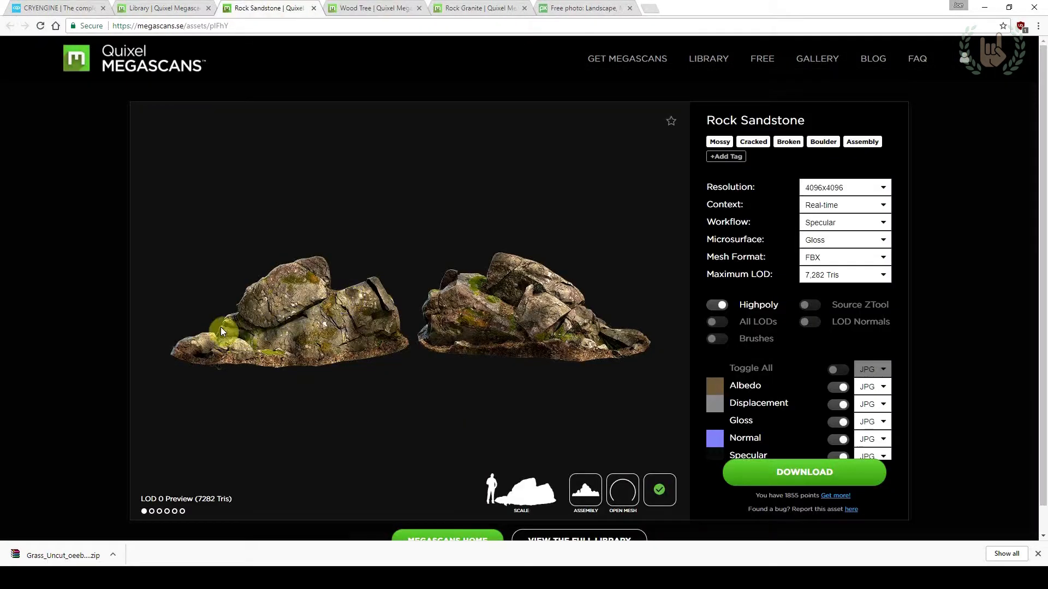
Set the Rock Sandstone download resolution to 8192x8192 and choose Real-time as its context
scroll(836, 359, "down", 1)
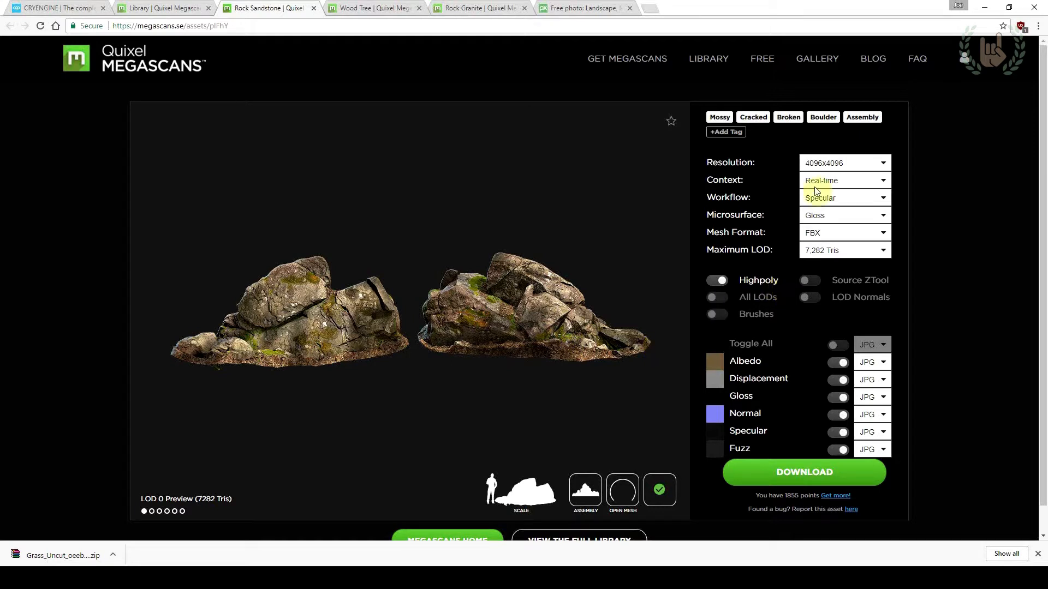
left_click(827, 168)
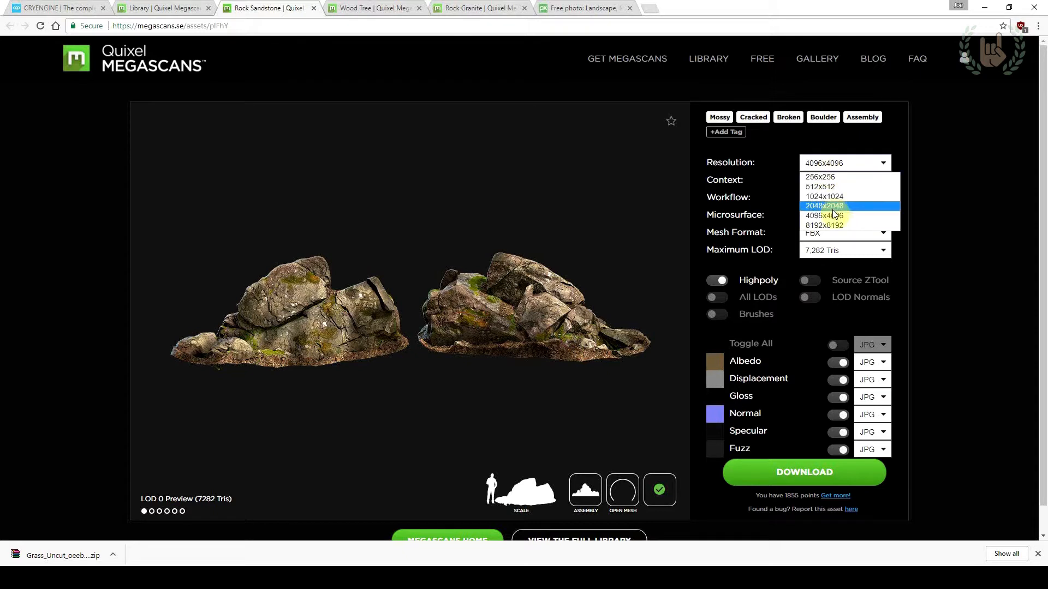
left_click(832, 225)
left_click(835, 163)
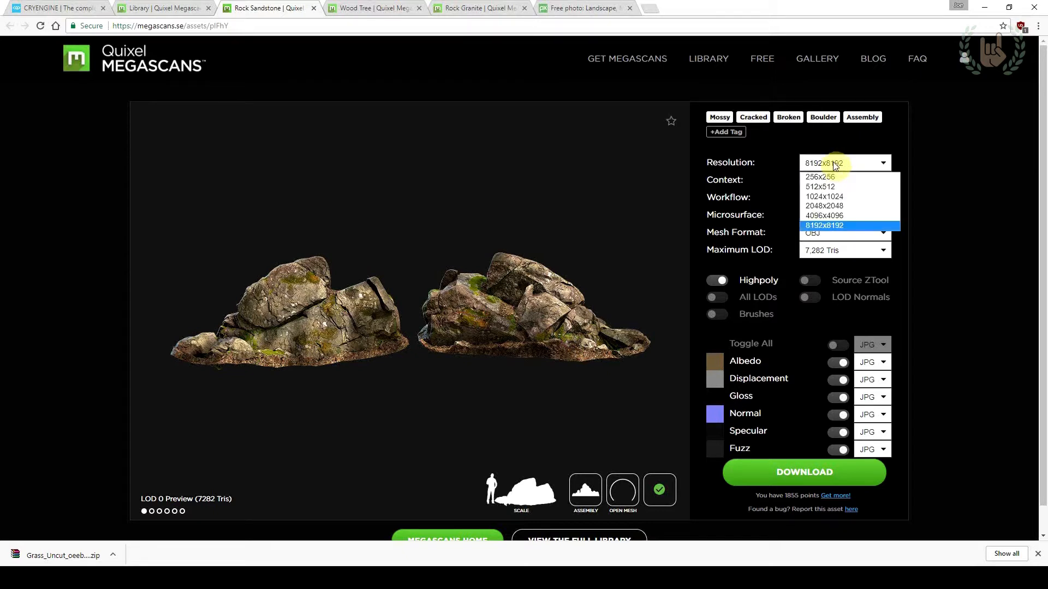
left_click(831, 225)
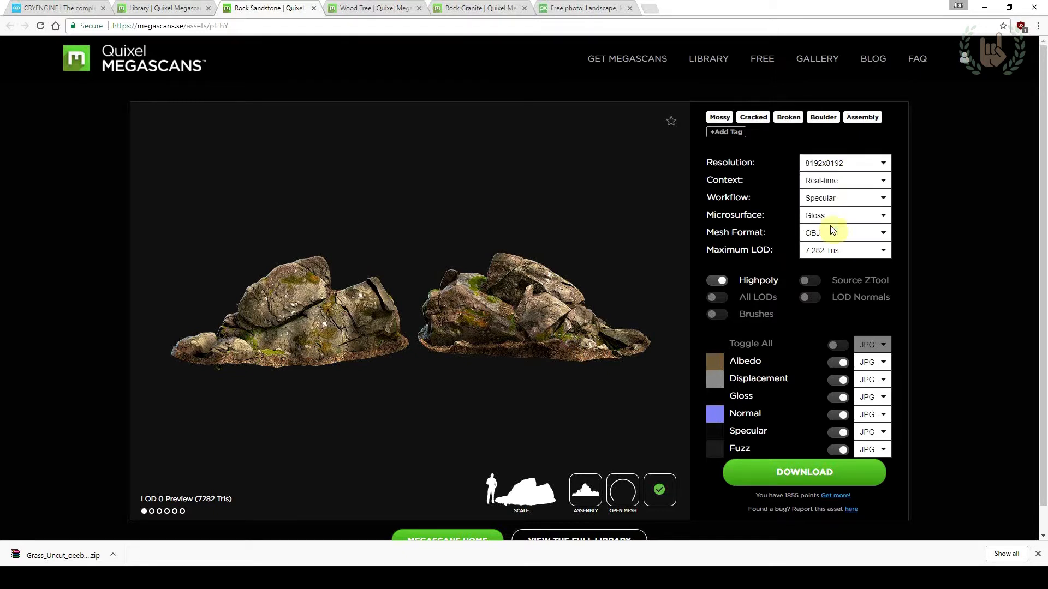
left_click(831, 183)
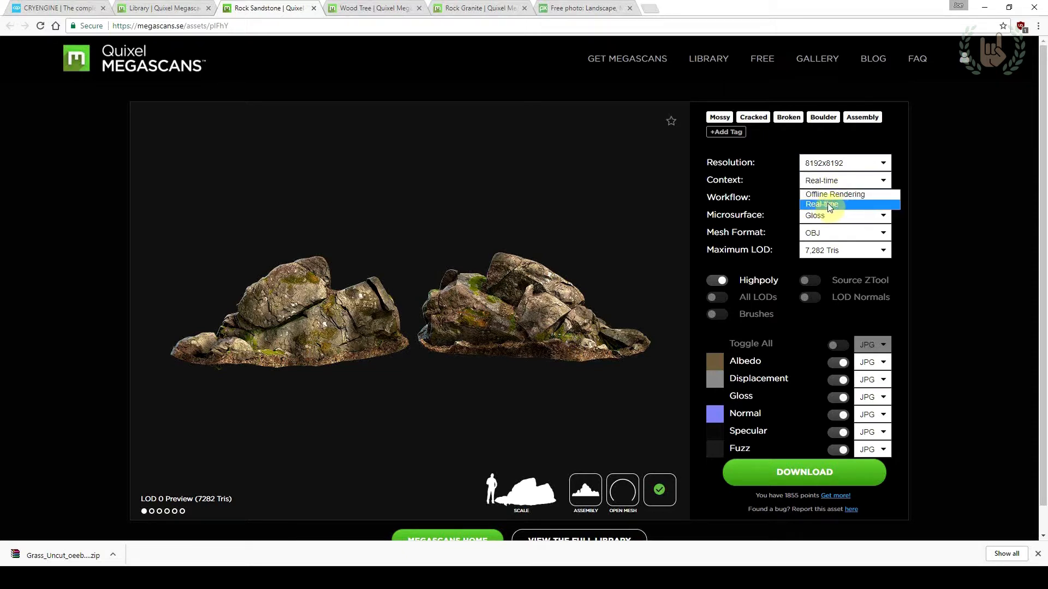
left_click(829, 206)
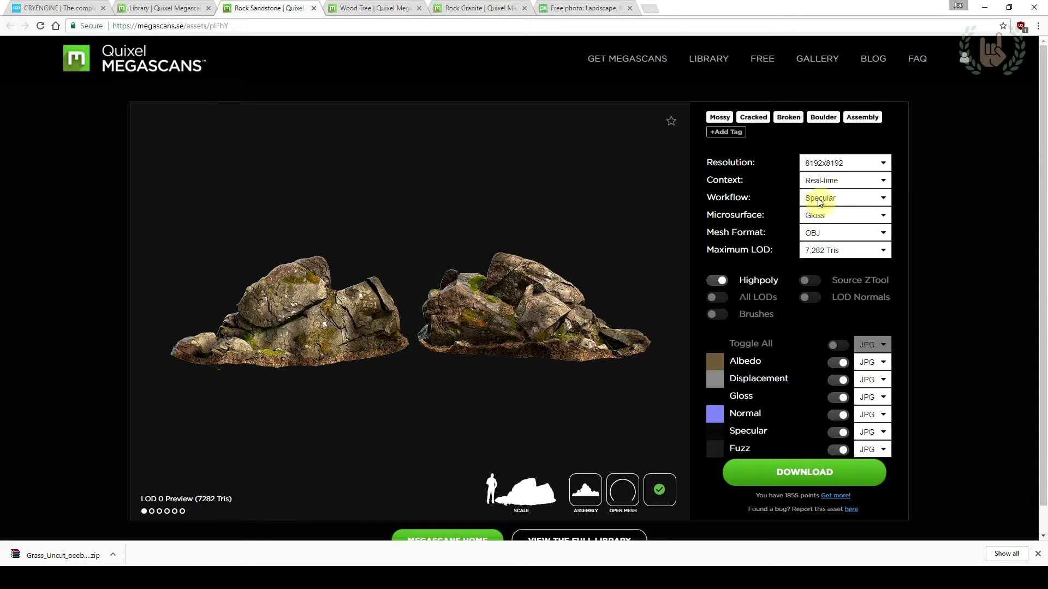
Set the mesh format to FBX and the maximum LOD to 7,282 Tris
left_click(834, 234)
left_click(824, 249)
left_click(827, 254)
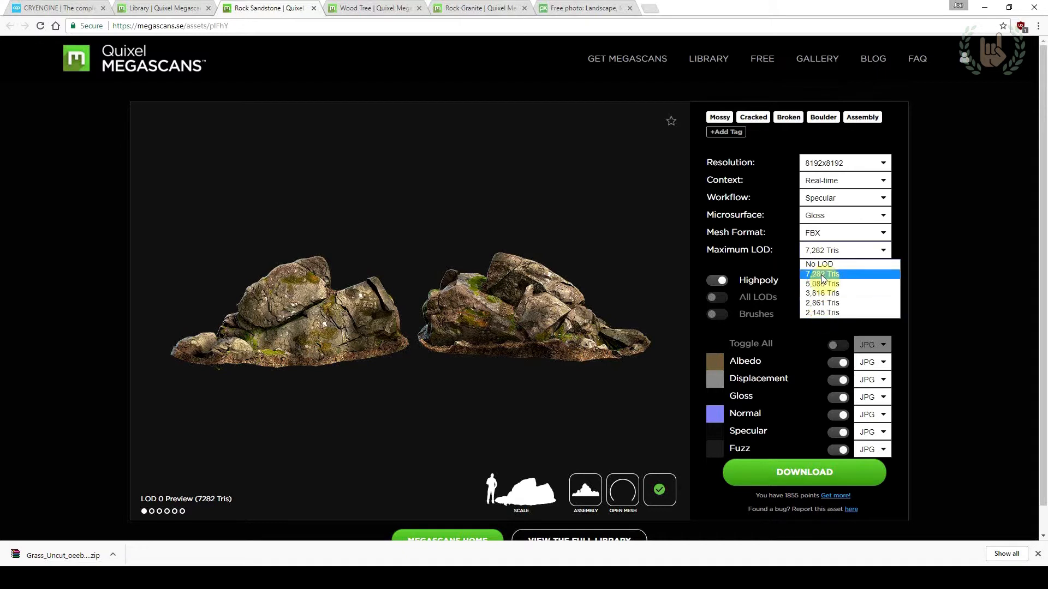
left_click(823, 274)
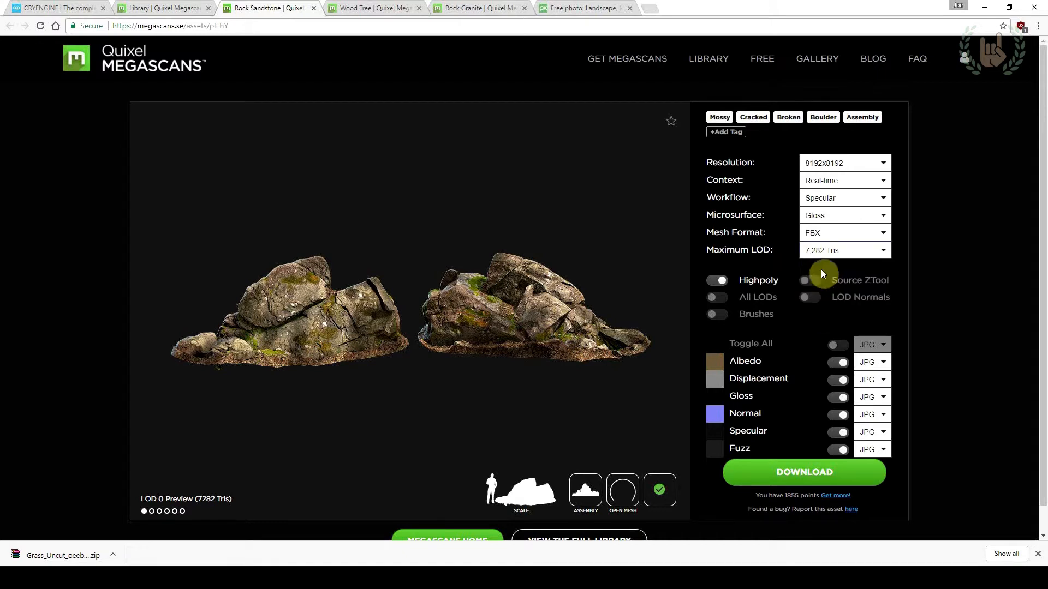
left_click(846, 256)
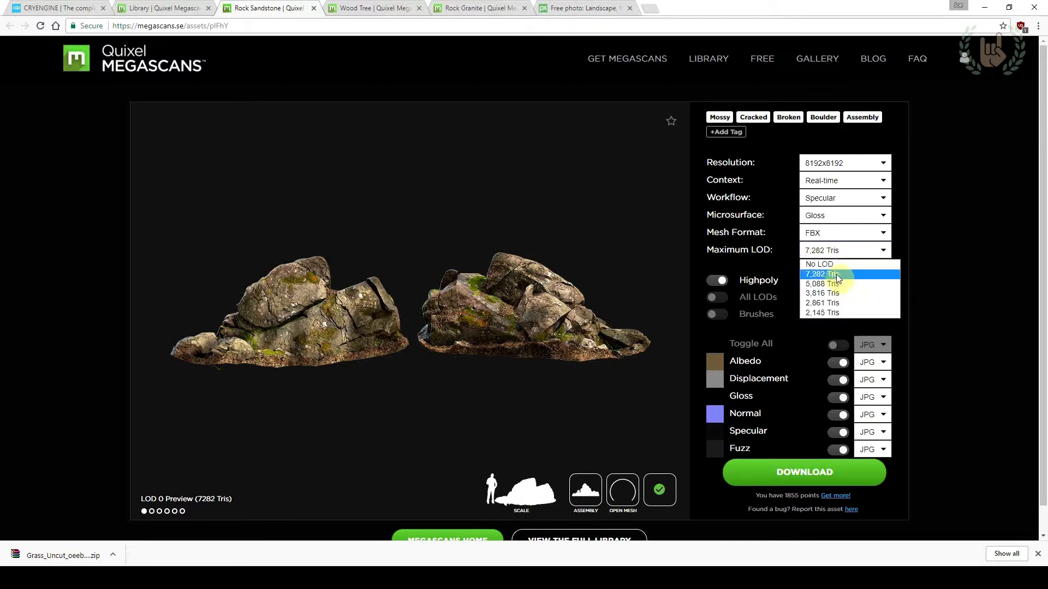
left_click(838, 276)
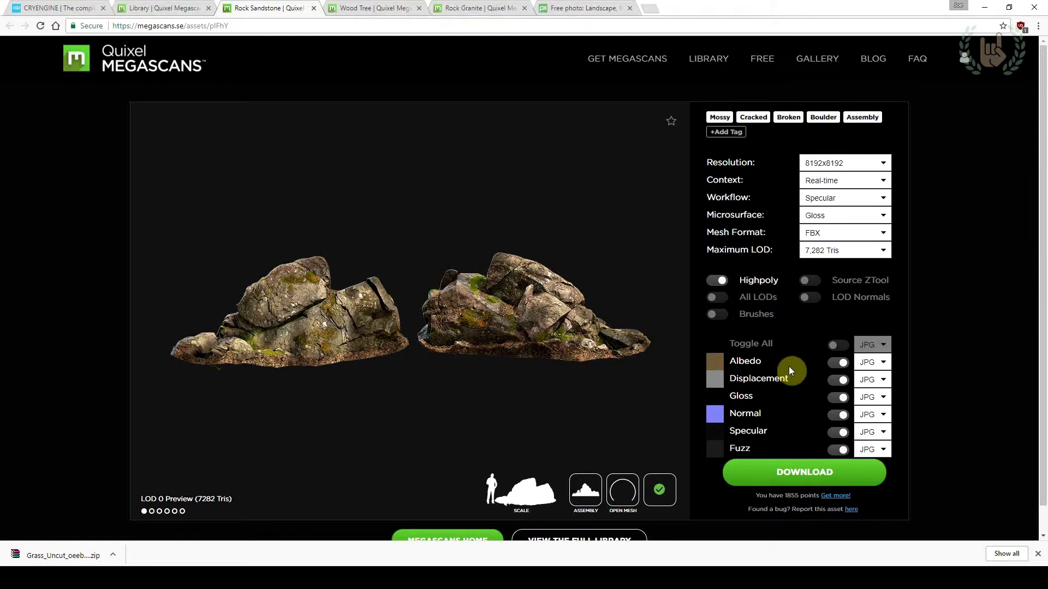
Switch off all texture maps together and re-enable Albedo, Displacement, Gloss, Normal, Specular and Fuzz one by one
left_click(839, 346)
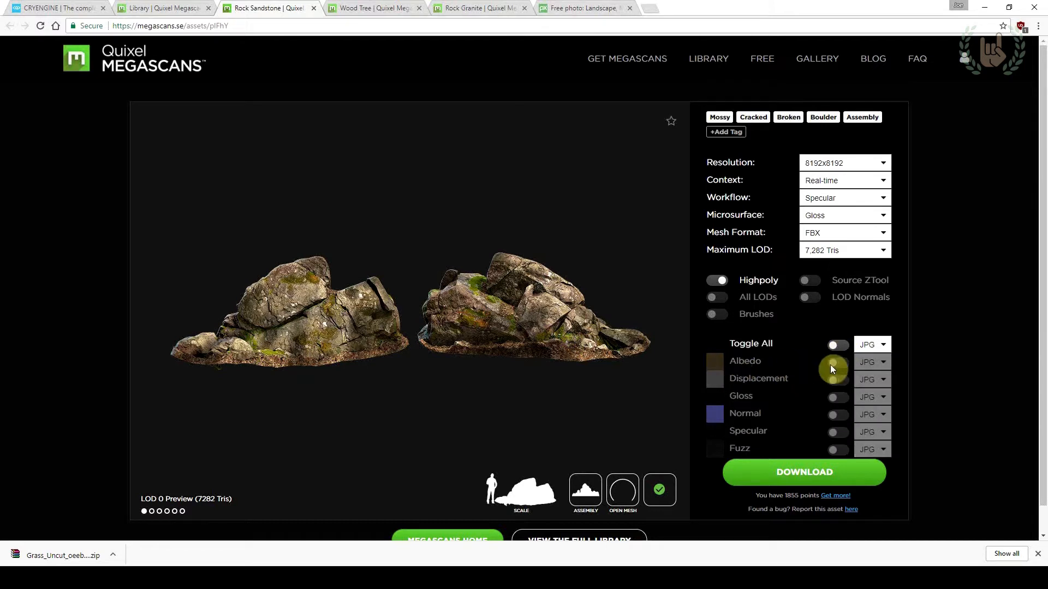
left_click(833, 364)
left_click(836, 382)
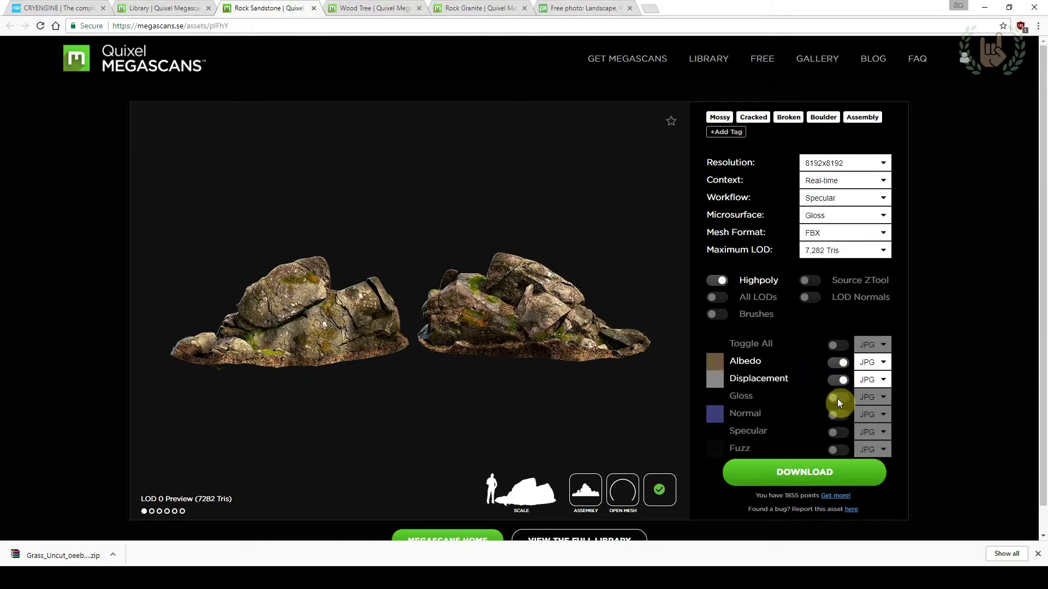
left_click(839, 401)
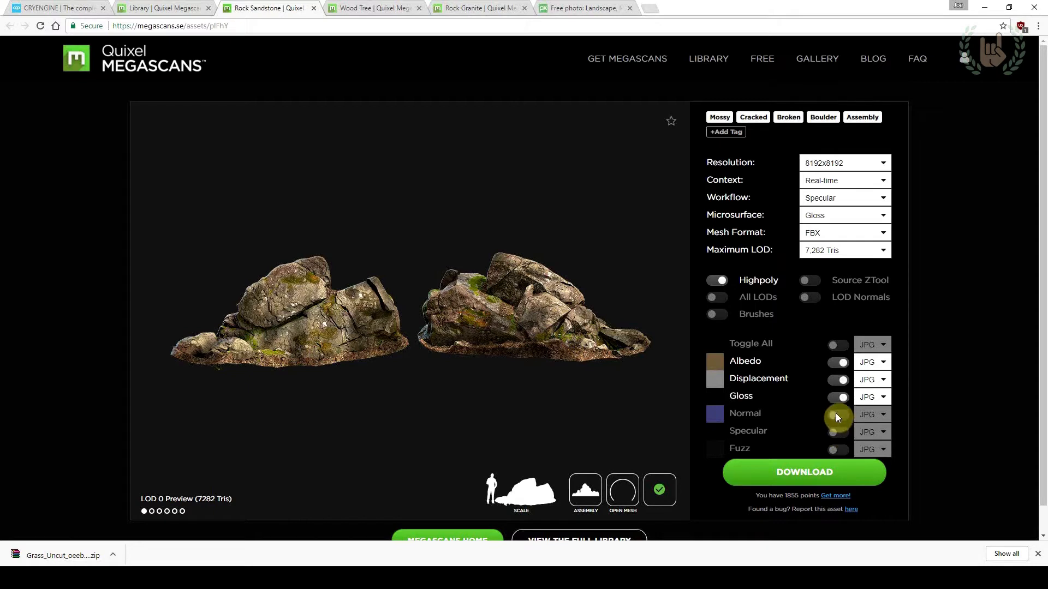
left_click(837, 414)
left_click(837, 431)
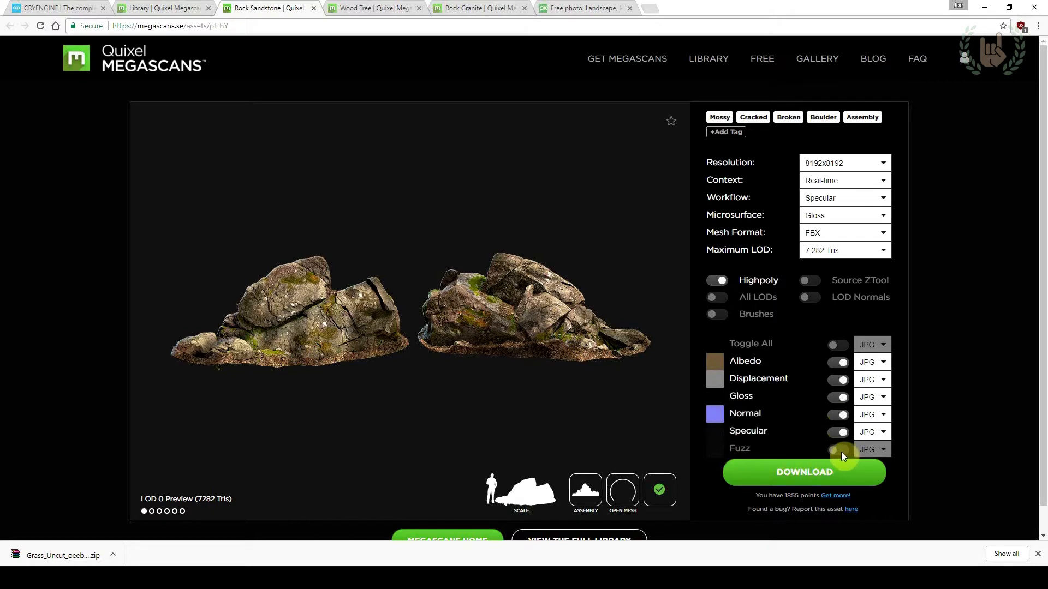
left_click(764, 448)
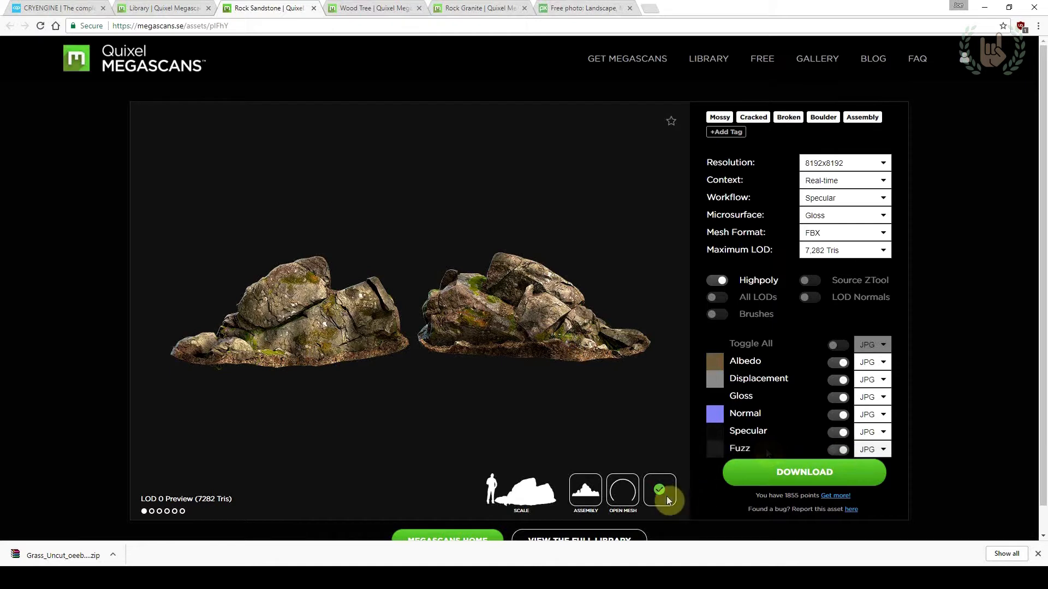
Download the configured Rock Sandstone asset and show its zip file in the Downloads folder
left_click(801, 472)
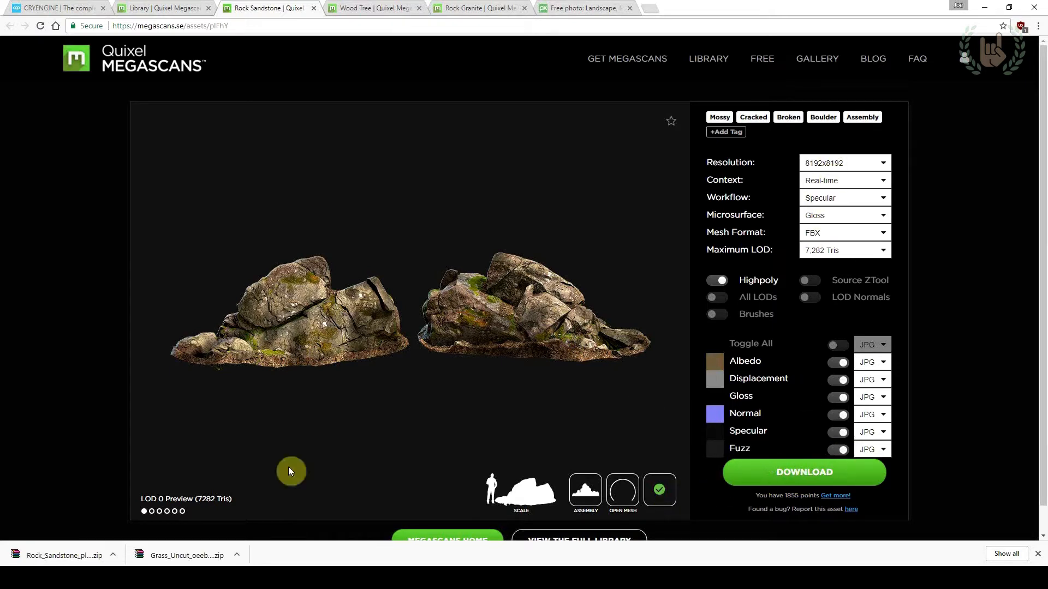
left_click(110, 555)
left_click(121, 518)
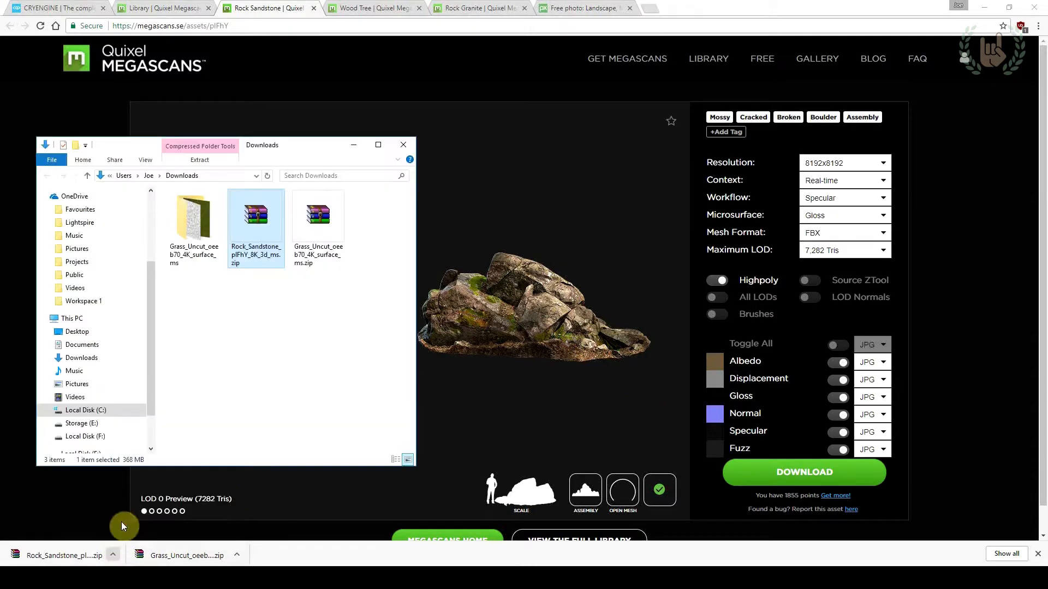
Extract the Rock_Sandstone zip archive into its own folder Rock_Sandstone_plFhY_8K_3d_ms within Downloads
left_click(258, 230)
right_click(257, 228)
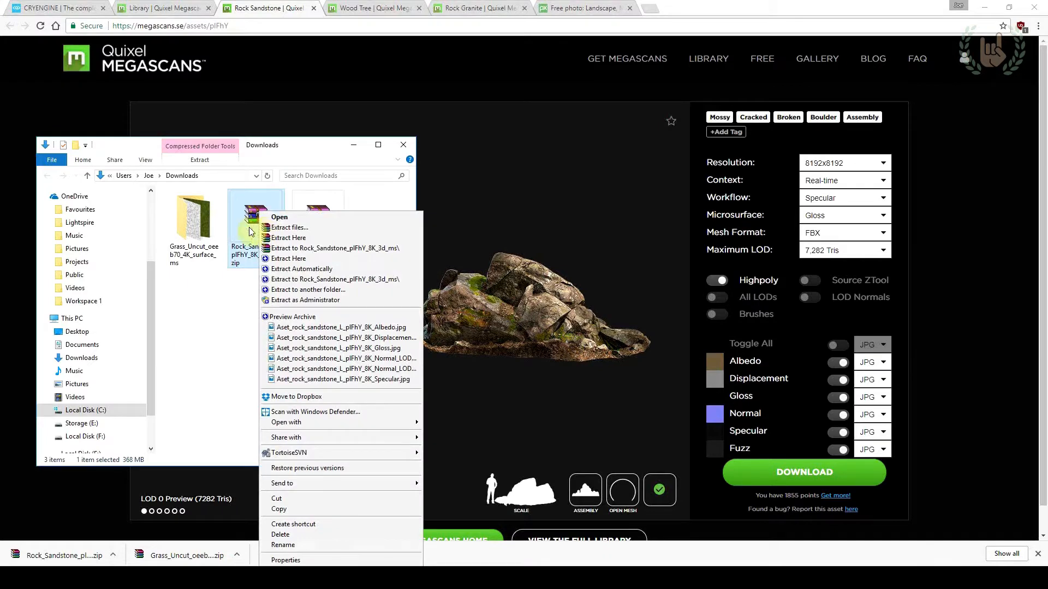
left_click(251, 231)
right_click(267, 214)
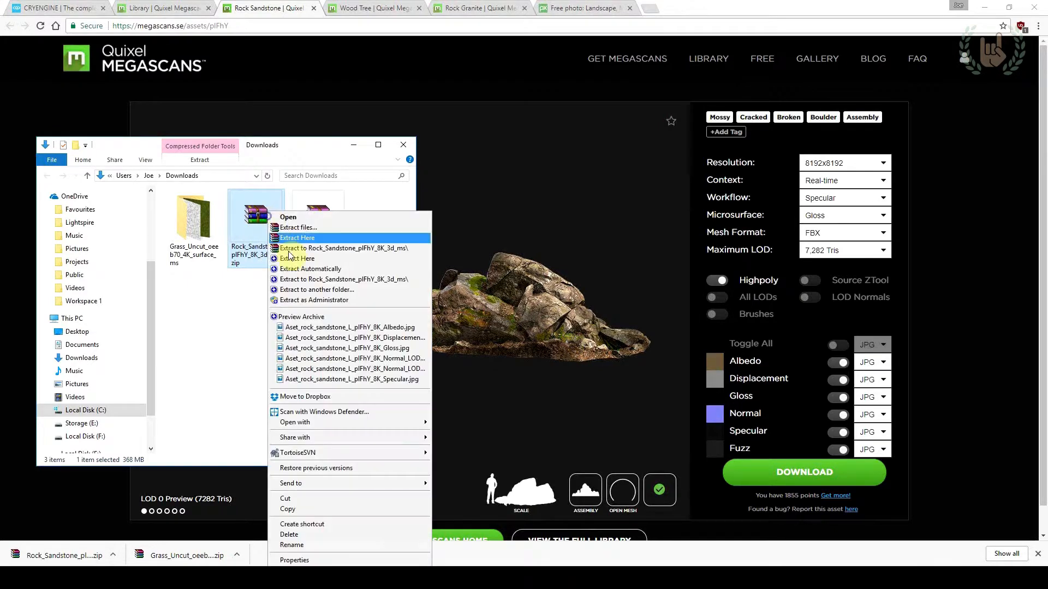
left_click(298, 244)
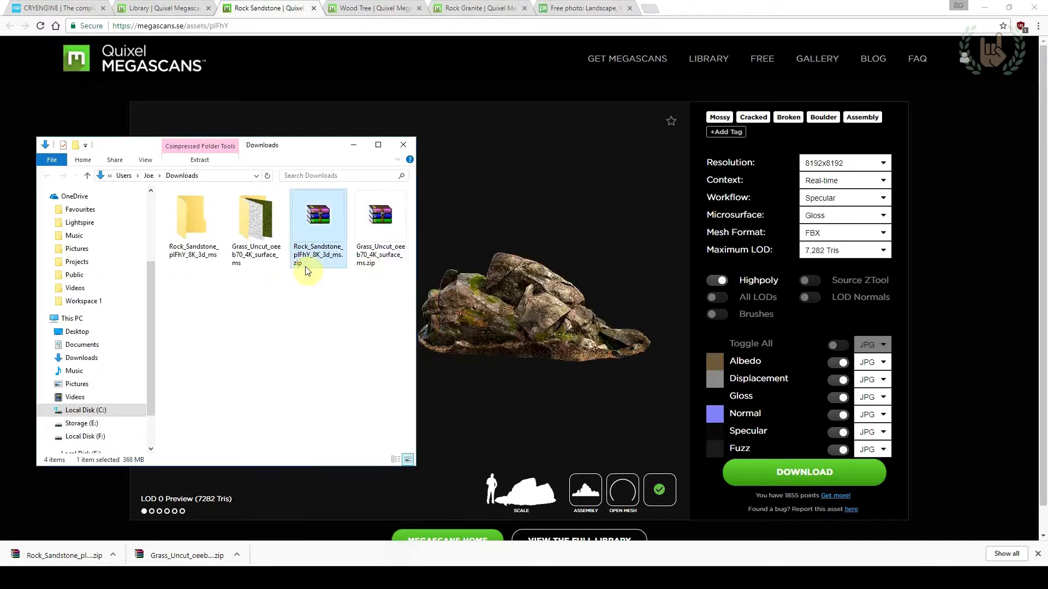
Open the extracted Rock_Sandstone folder and remove its JSON file and 3D preview image, keeping the texture maps and FBX meshes
left_click(208, 224)
double_click(208, 224)
left_click(201, 231)
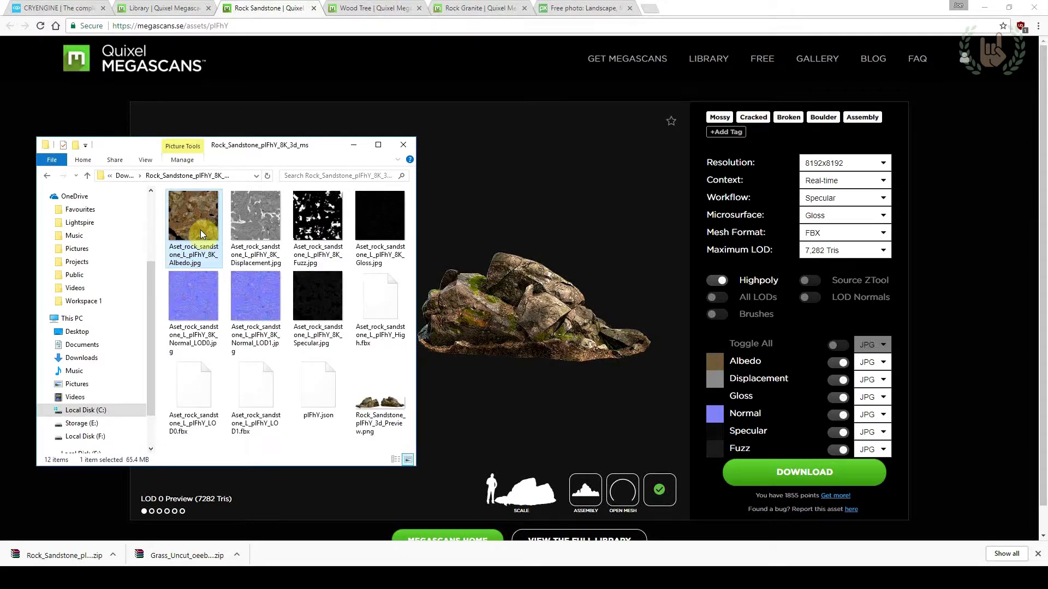
left_click(227, 240)
key("Right")
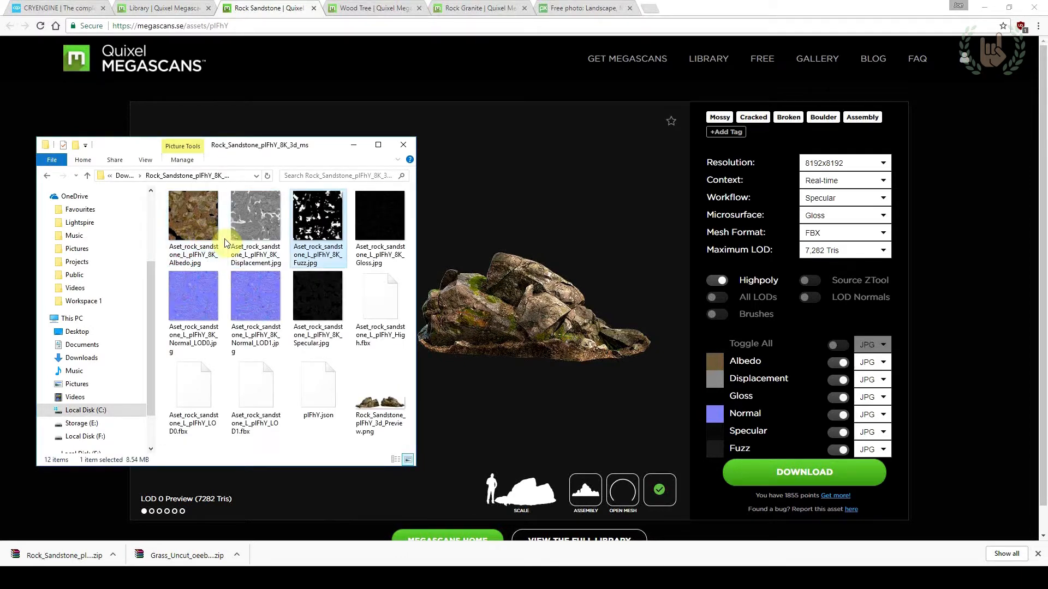
left_click(351, 313)
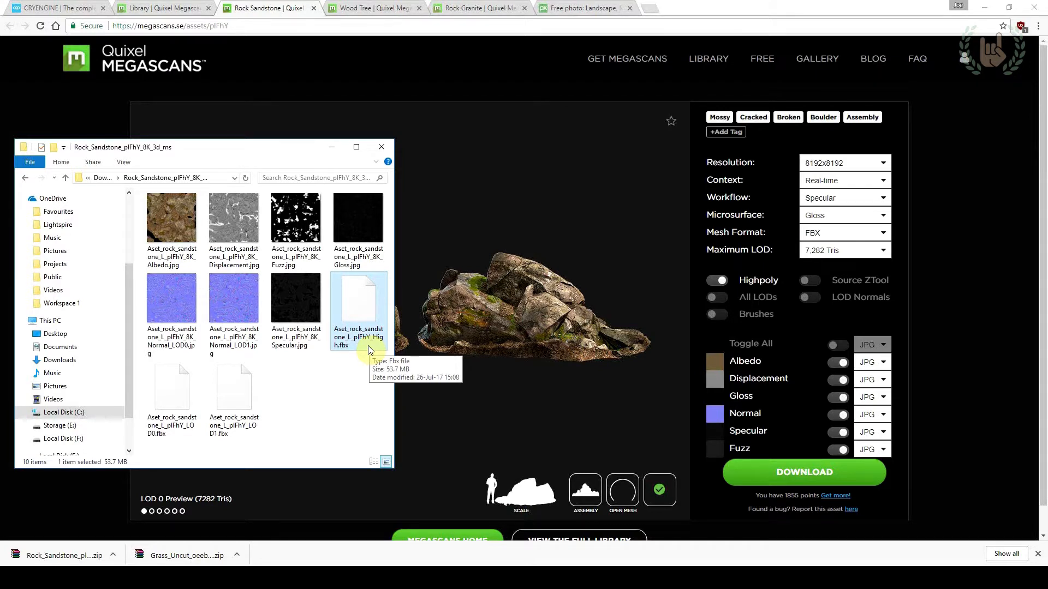
Delete the LOD1 FBX mesh from the extracted Rock_Sandstone folder
left_click(185, 393)
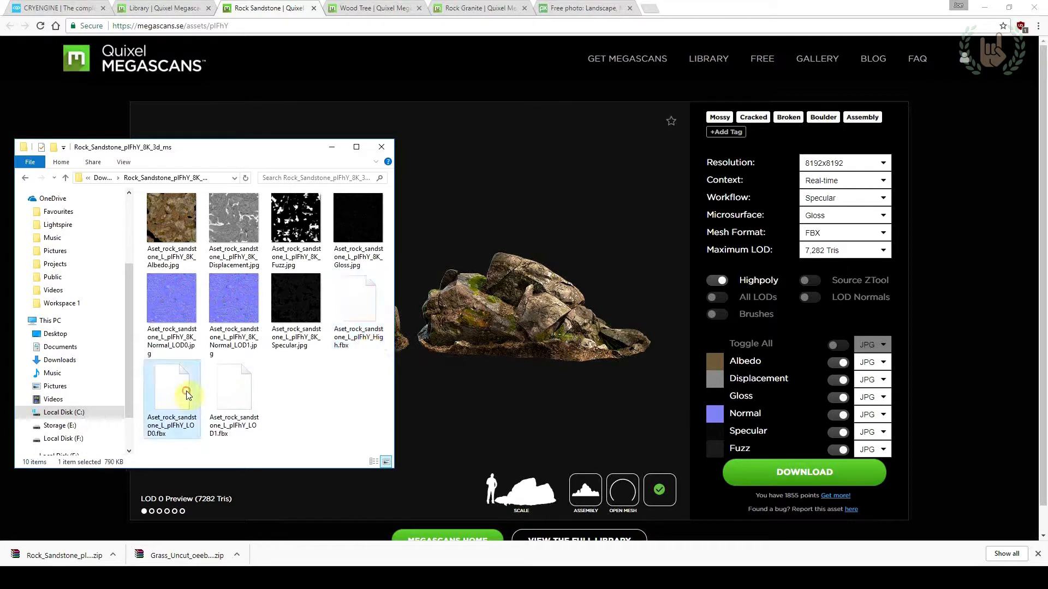
key("Right")
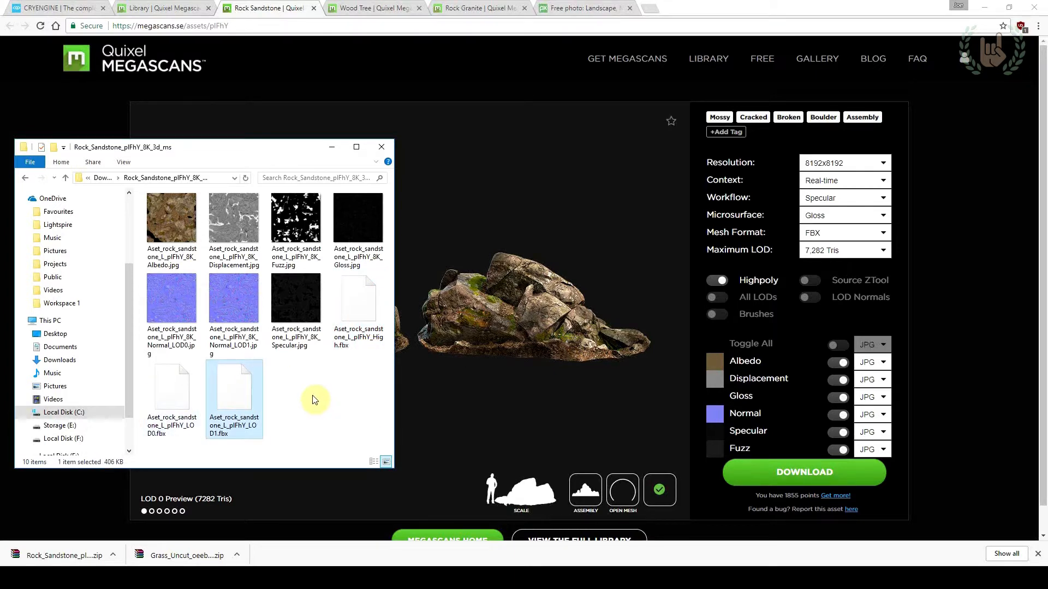
double_click(239, 404)
key("Delete")
key("Return")
key("Up")
key("Right")
key("Right")
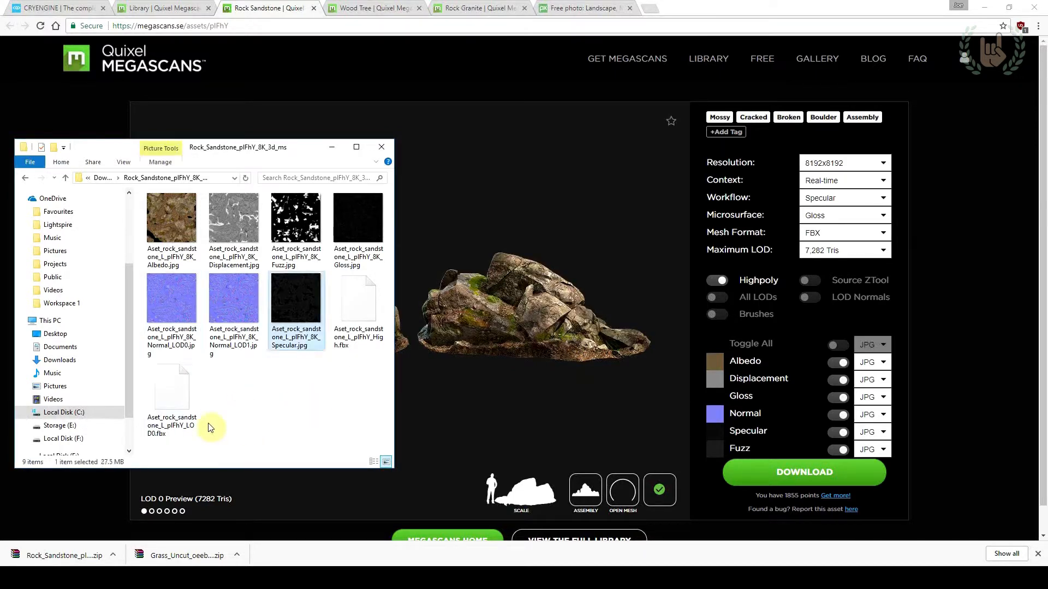
Select and cut all the remaining texture maps and FBX files in the Rock_Sandstone folder
left_click(181, 401)
left_click(234, 404)
left_click(185, 397)
left_click(235, 401)
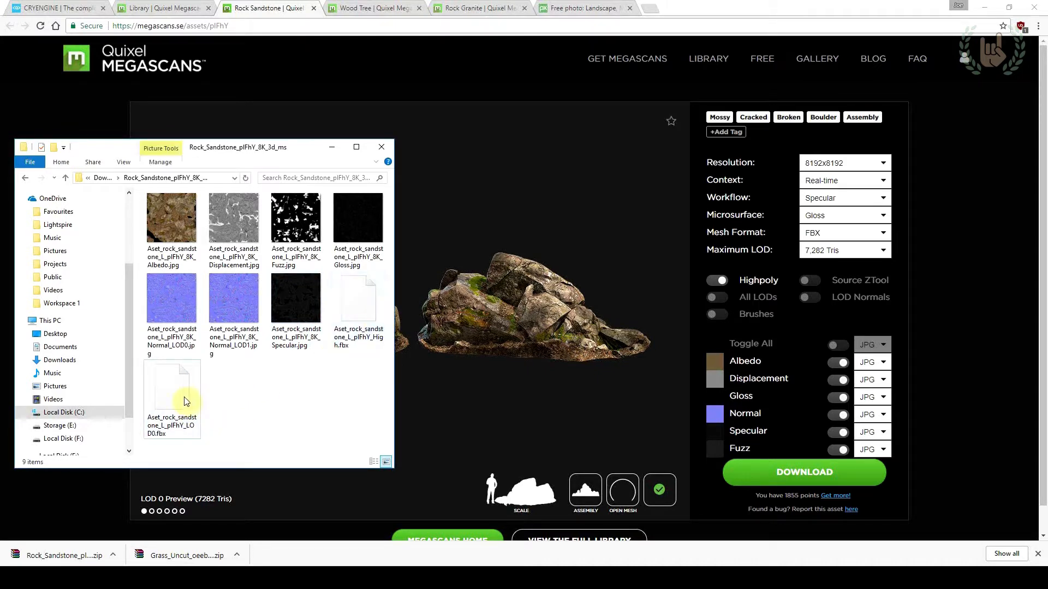
left_click_drag(390, 450, 140, 193)
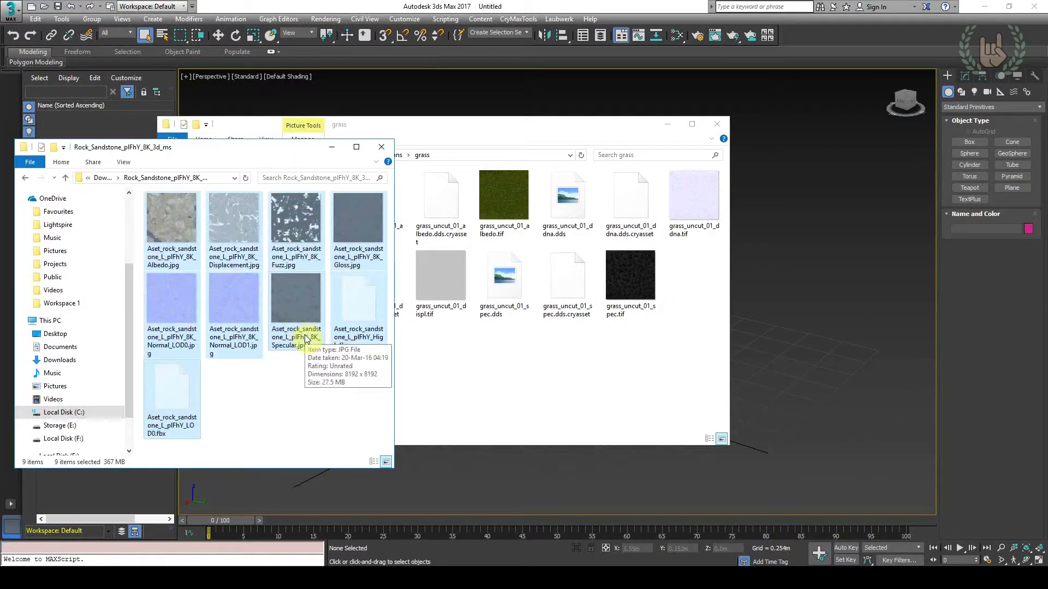
Browse the other file window from the megascans grass textures to gamesdk\objects\natural\rocks
left_click(474, 369)
left_click(384, 156)
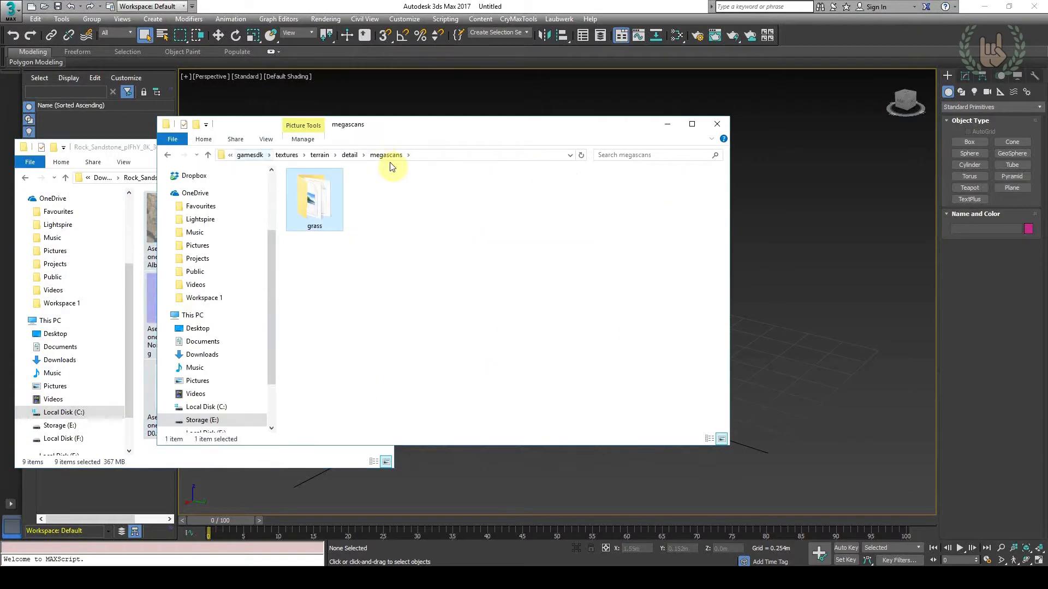
left_click(350, 156)
left_click(407, 157)
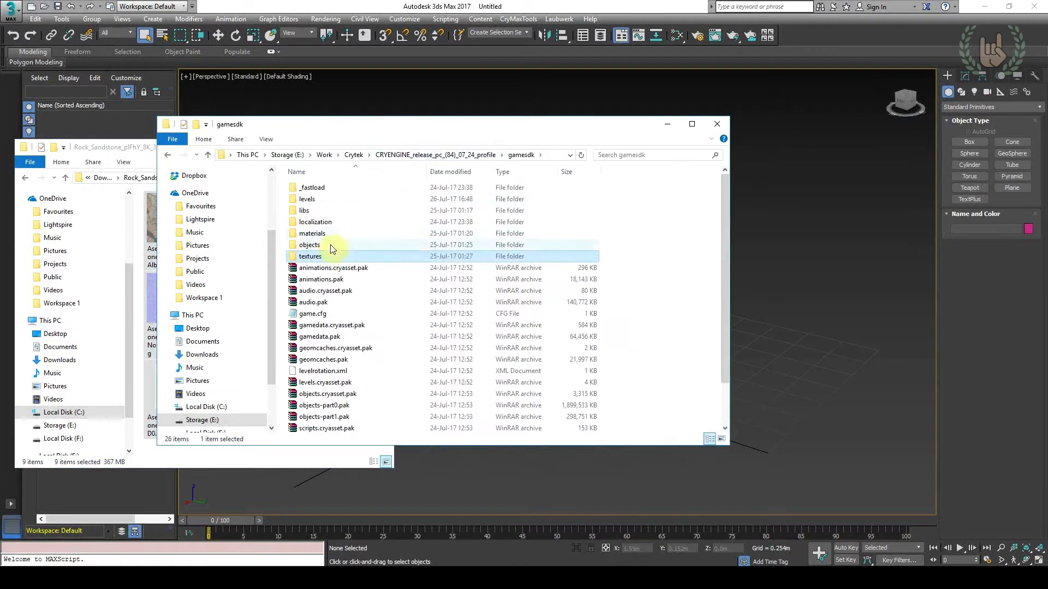
double_click(332, 243)
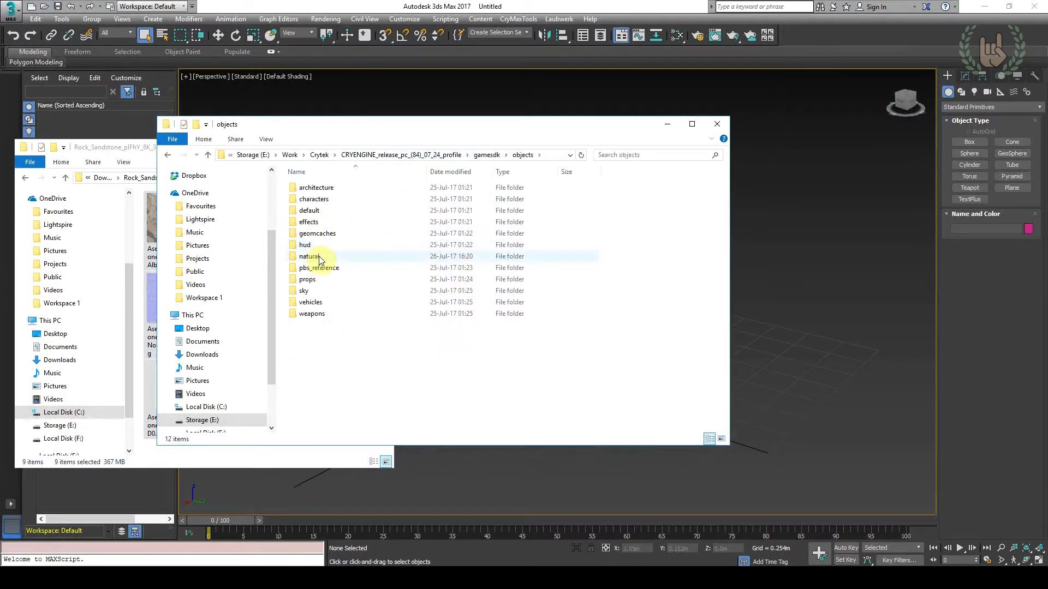
double_click(319, 258)
double_click(320, 234)
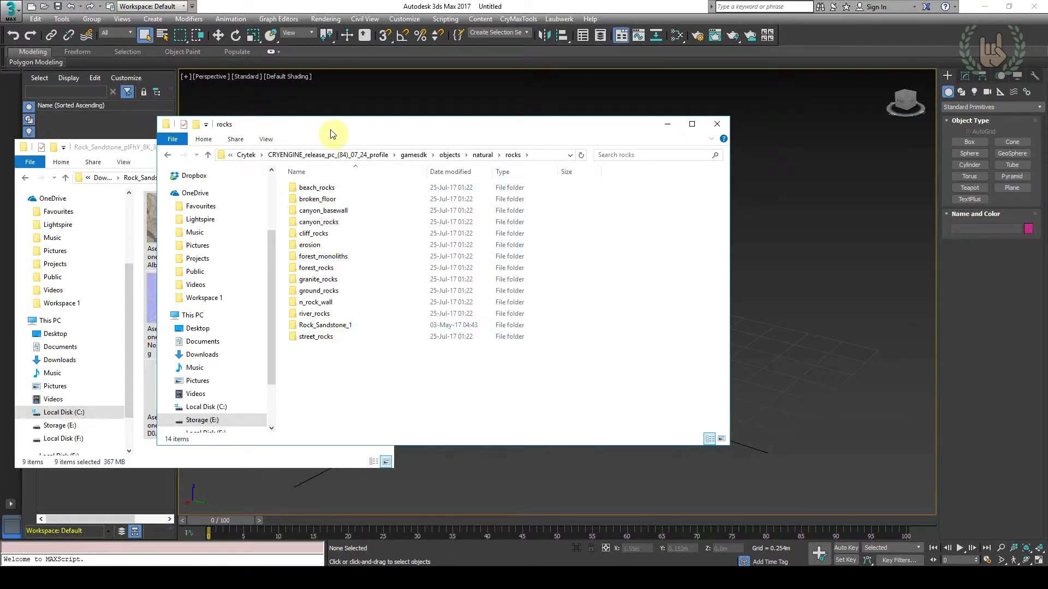
Create a new folder named rock_sandstone_02 inside gamesdk\objects\natural\rocks
left_click_drag(335, 126, 551, 142)
double_click(547, 345)
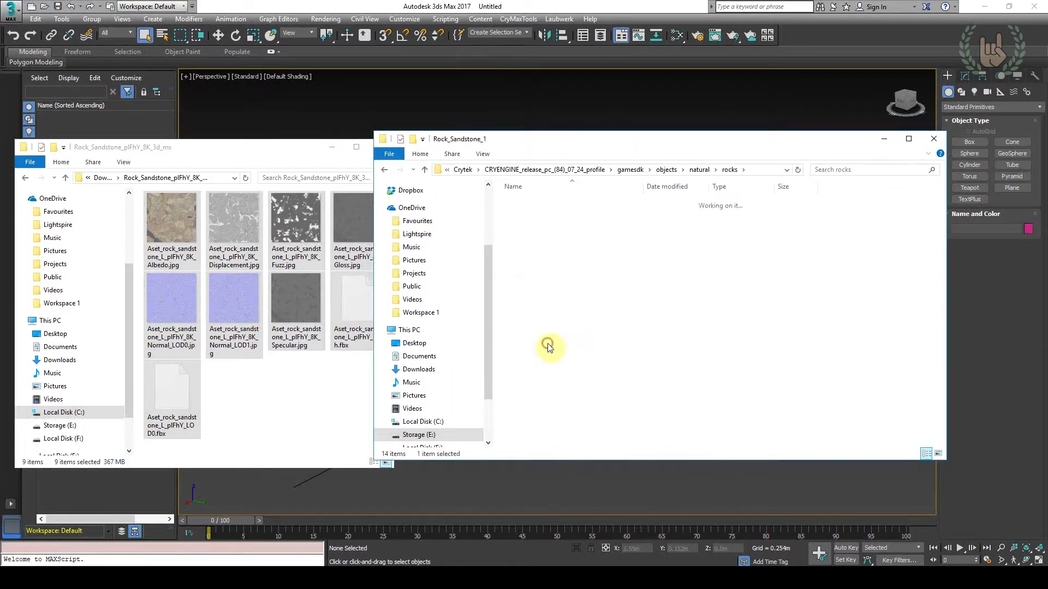
left_click(565, 170)
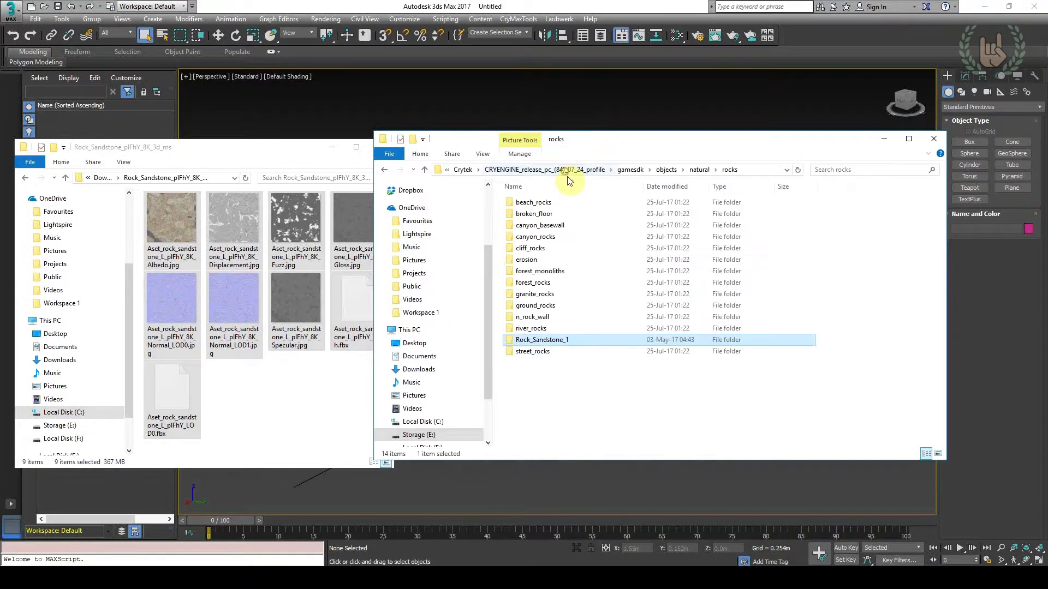
right_click(533, 373)
mouse_move(583, 361)
left_click(690, 353)
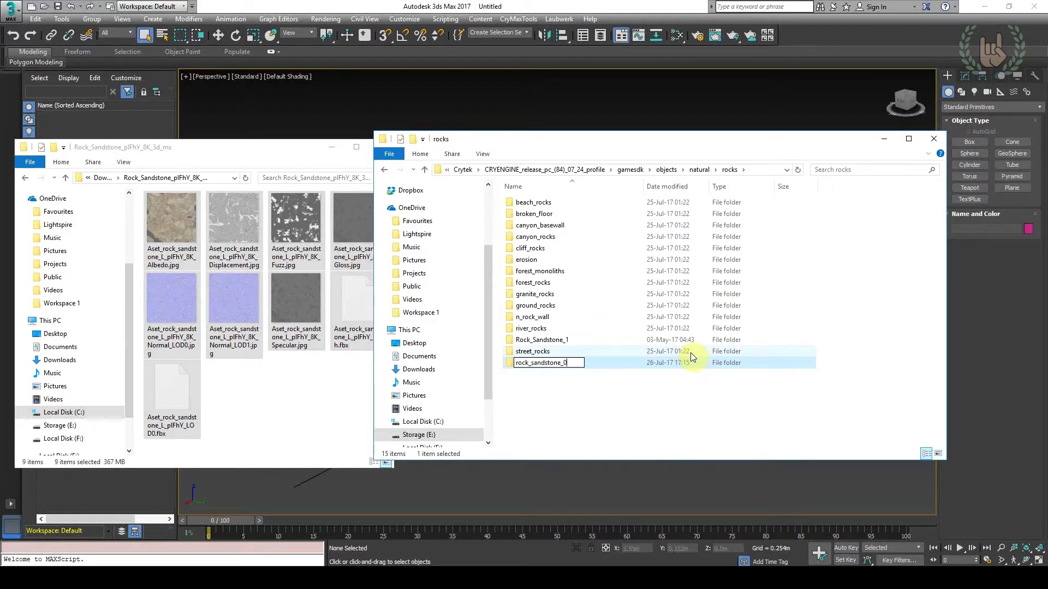
key("Return")
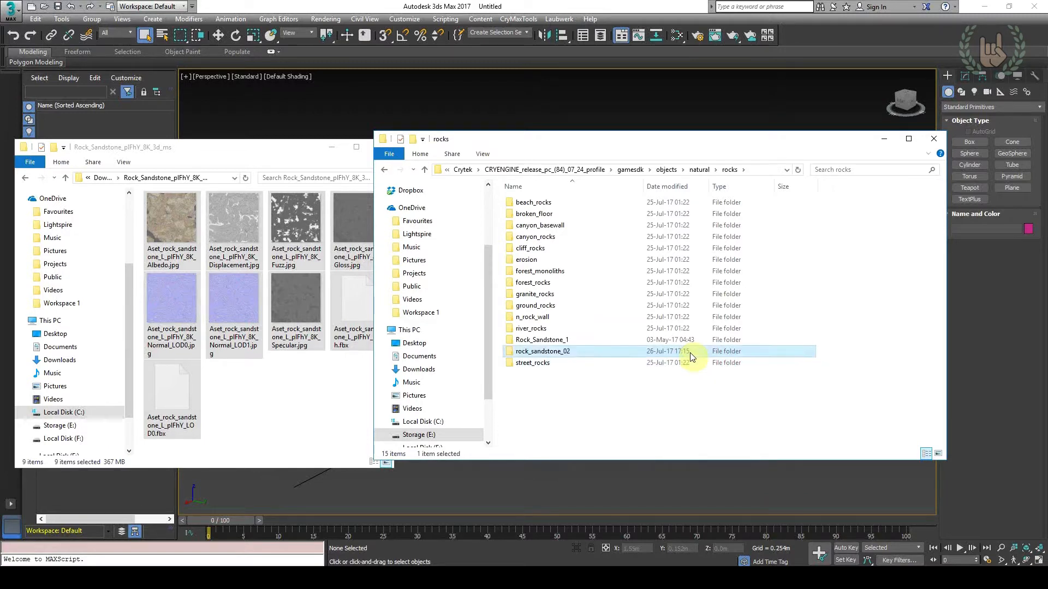
Move the cut rock files into the rock_sandstone_02 folder and widen its name column to show the full file names
double_click(602, 351)
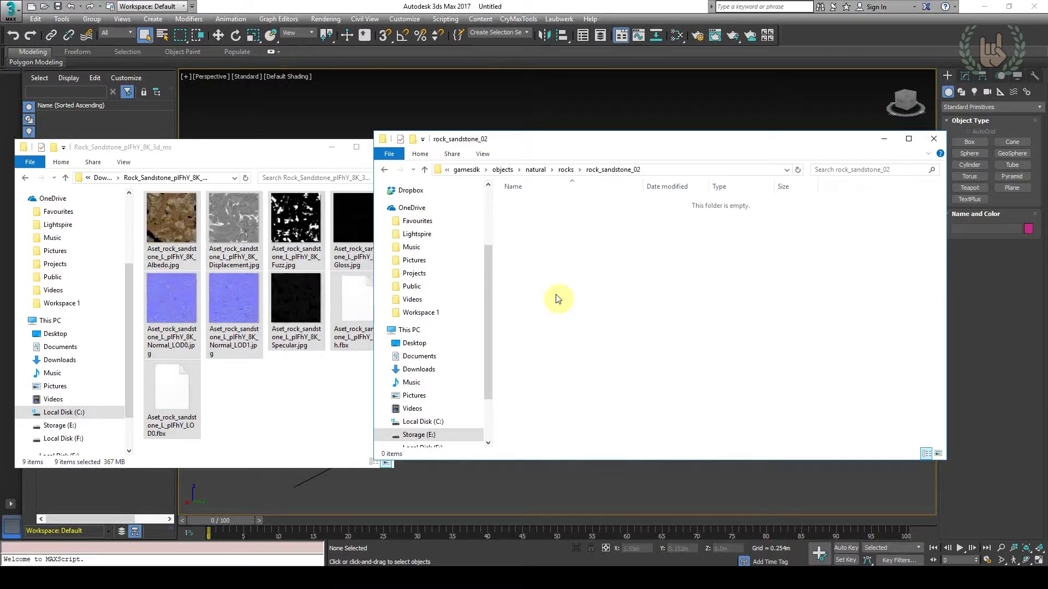
key("ctrl+v")
left_click(570, 319)
left_click_drag(643, 187, 748, 186)
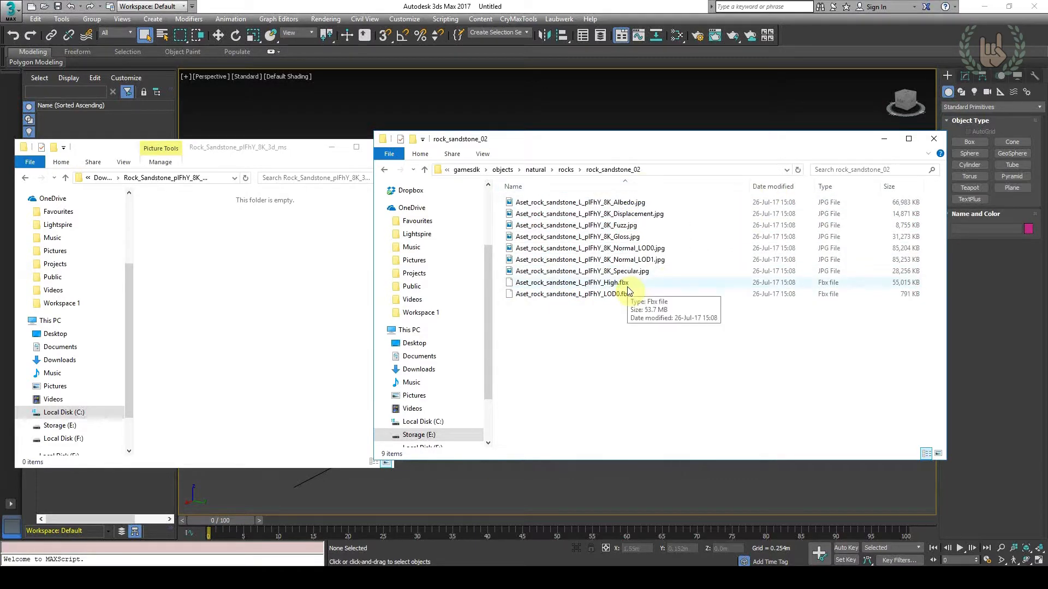
Switch to CRYENGINE Sandbox, dismiss the existing Import Mesh window and open a fresh FBX mesh importer
mouse_move(342, 556)
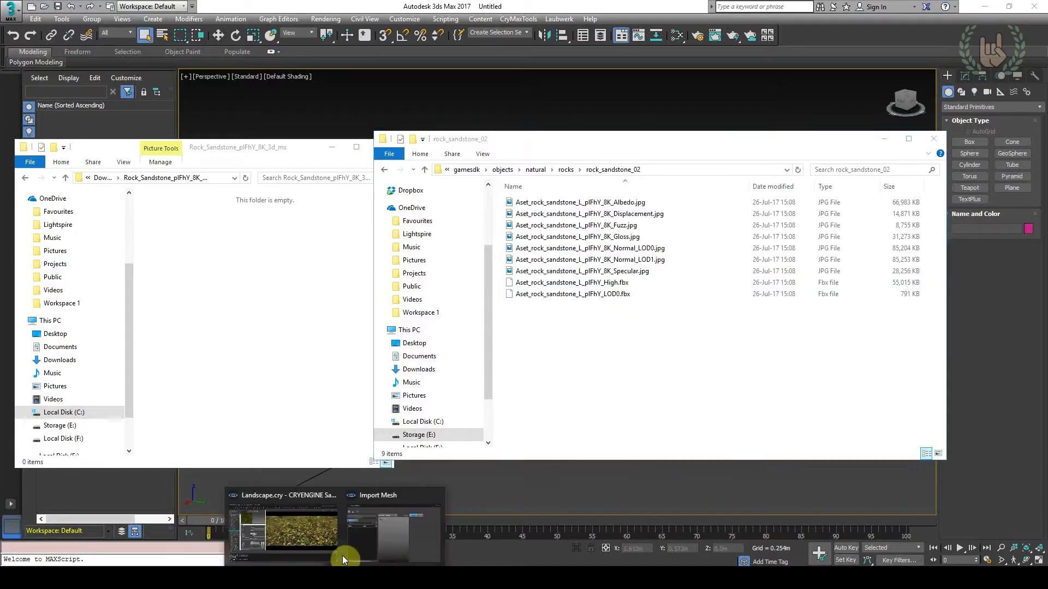
left_click(365, 541)
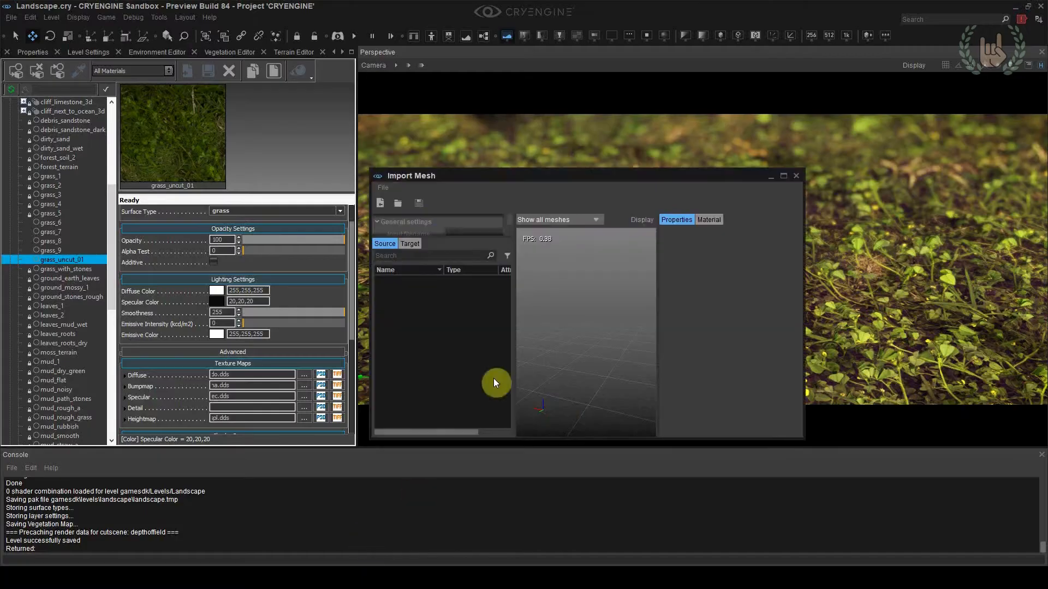
left_click(785, 175)
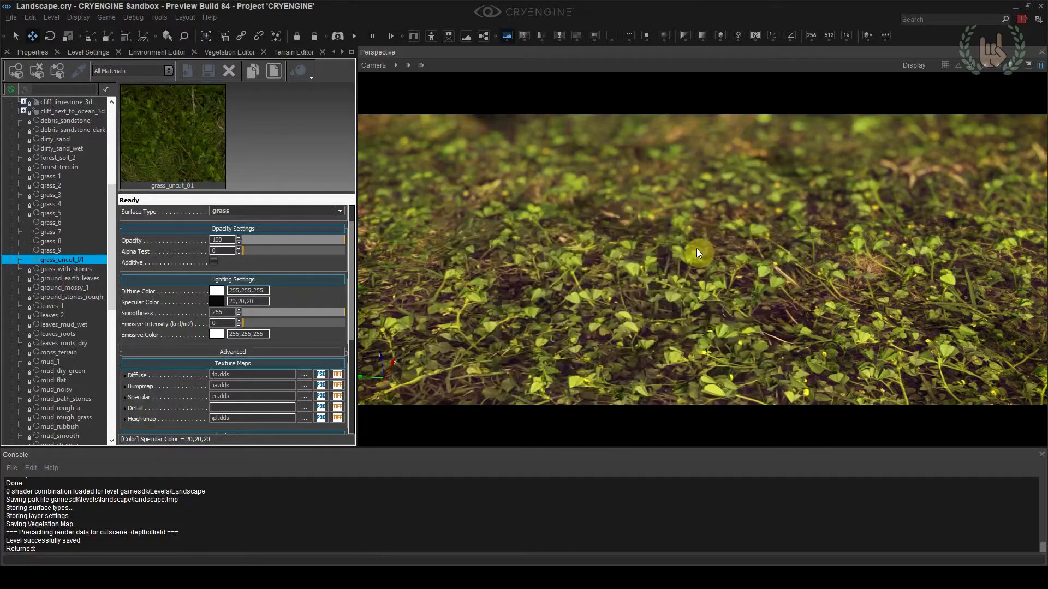
left_click(165, 16)
mouse_move(186, 296)
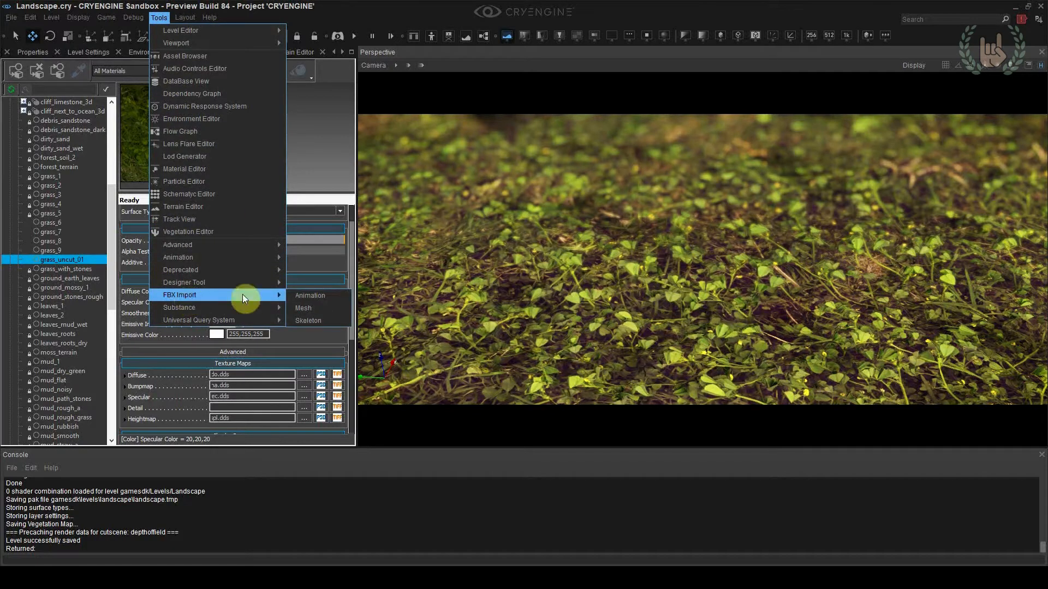
left_click(321, 307)
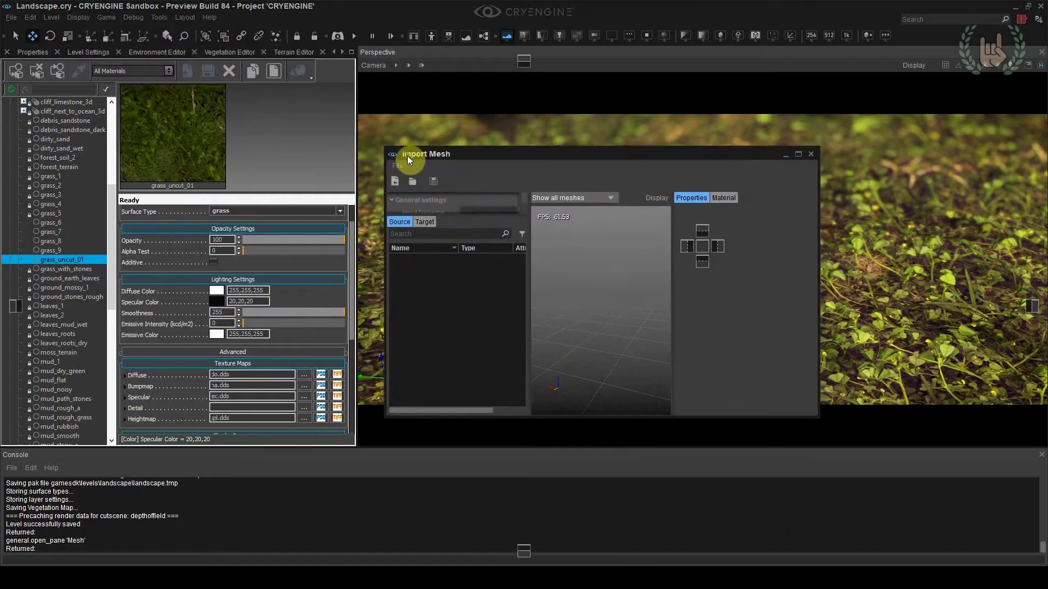
Import Aset_rock_sandstone_L_plFhY_LOD0.fbx from objects/natural/rocks/rock_sandstone_02 into the mesh importer
left_click(393, 168)
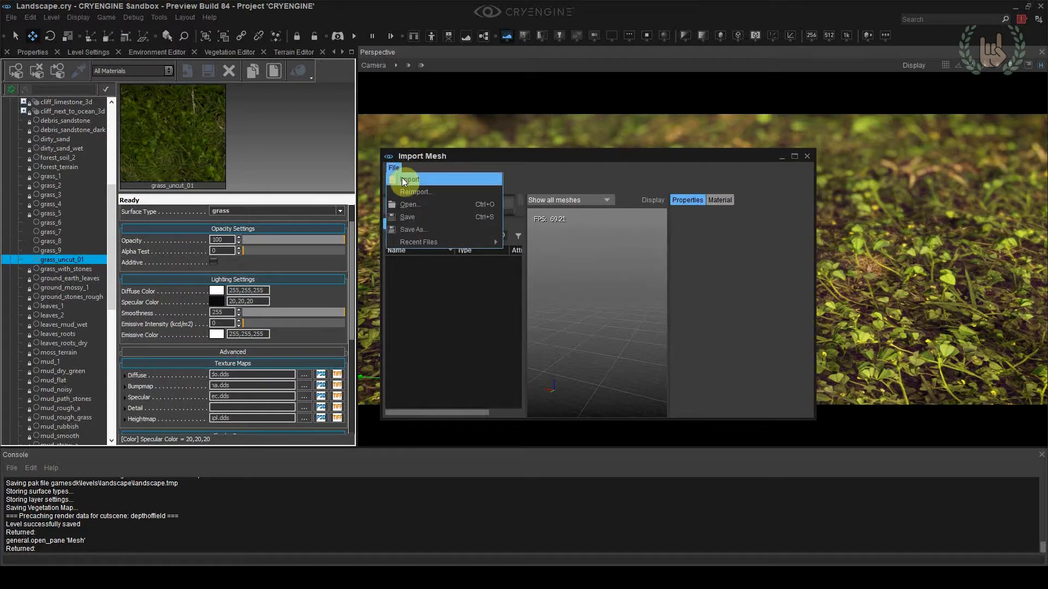
left_click(404, 180)
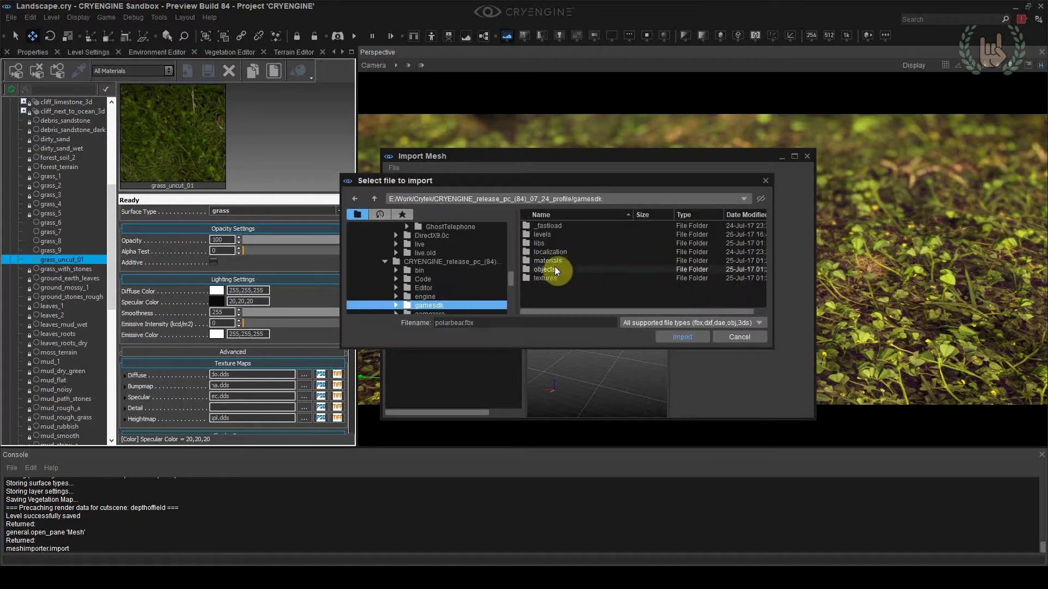
double_click(557, 268)
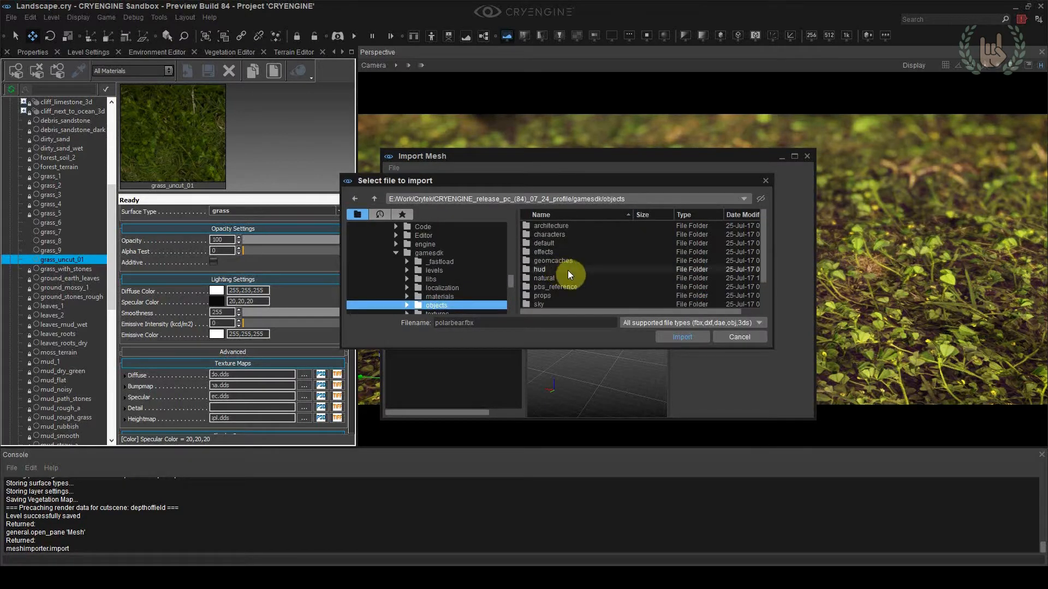
double_click(558, 276)
double_click(555, 260)
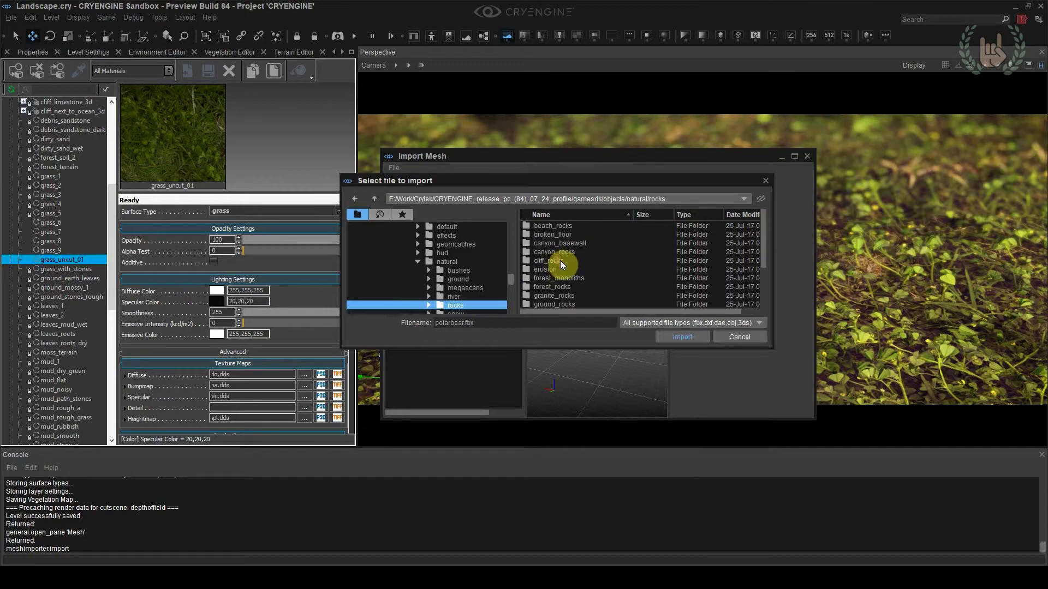
double_click(571, 288)
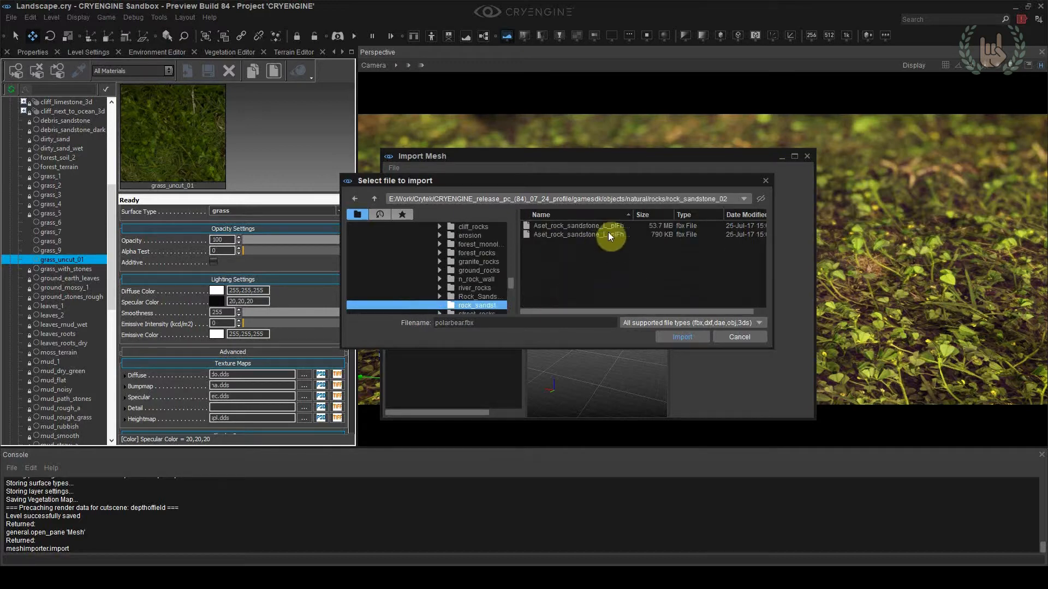
left_click_drag(634, 214, 699, 214)
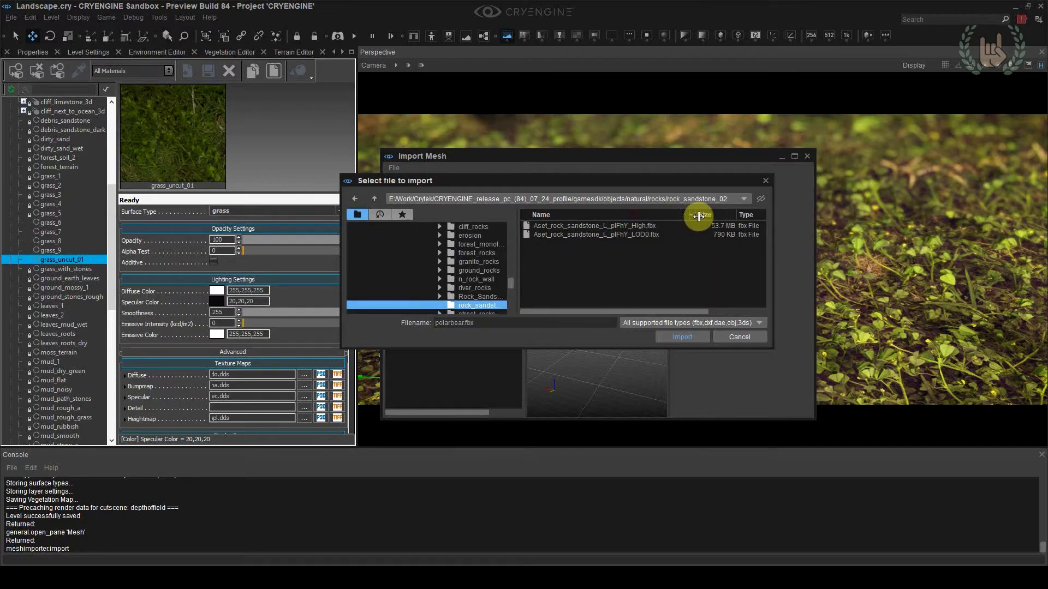
left_click(643, 234)
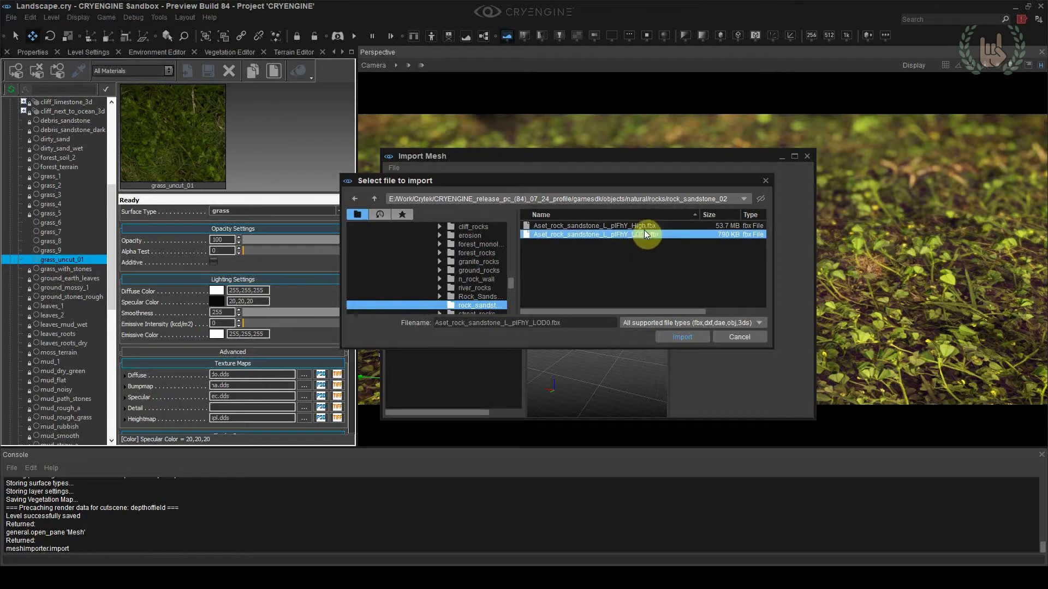
double_click(637, 233)
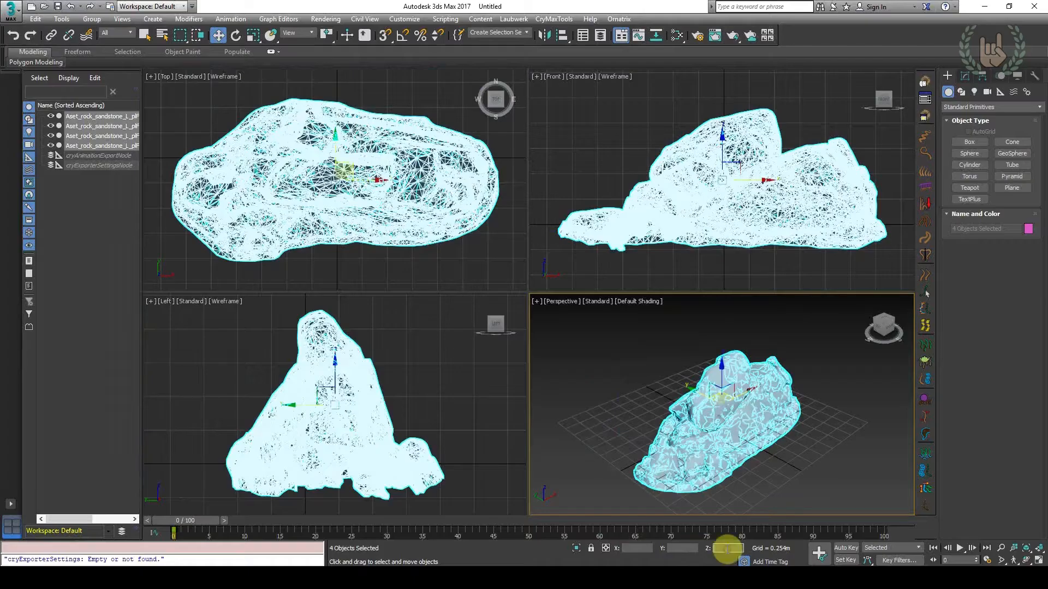
In 3ds Max, activate the Move tool and select all four sandstone rock mesh objects
left_click(234, 35)
left_click(220, 36)
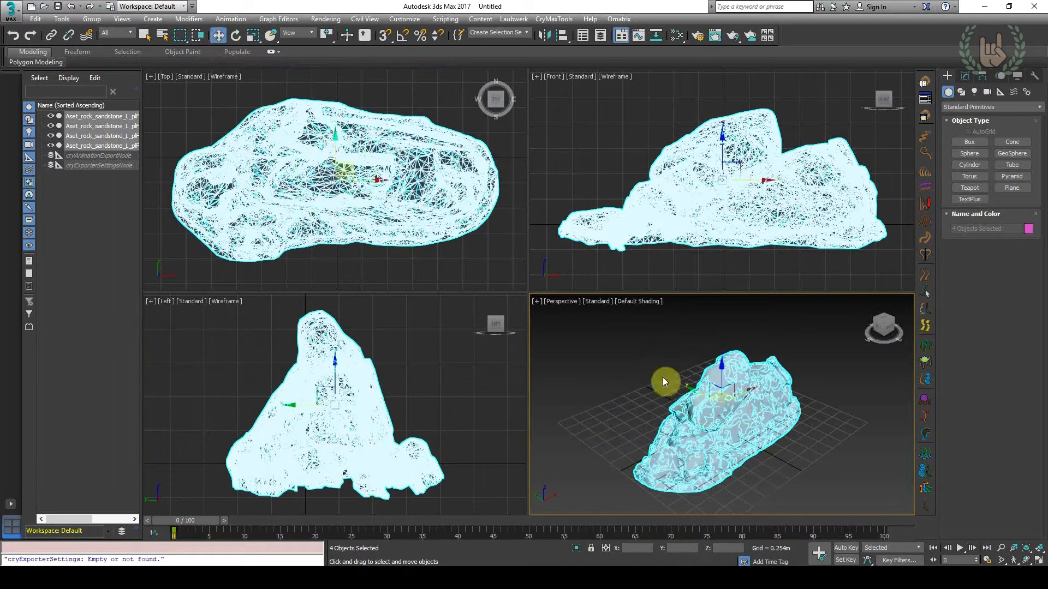
scroll(693, 229, "down", 2)
middle_click_drag(767, 406, 613, 337)
left_click(769, 381)
key("ctrl+a")
Export the scene's four sandstone LOD meshes as rocky_alllods.FBX into the natural/rocks/rocky folder
left_click(11, 9)
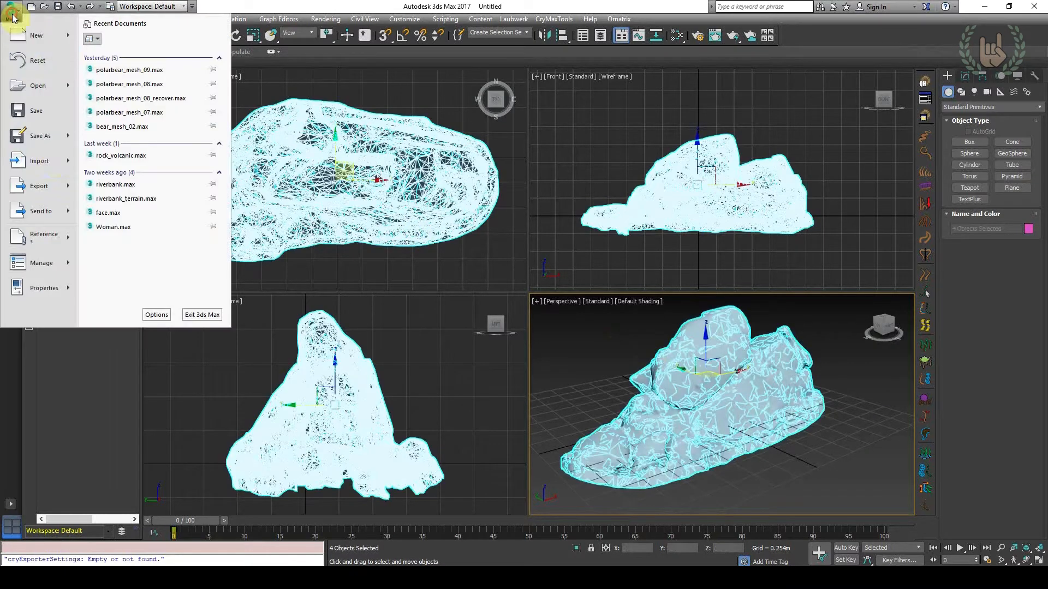
mouse_move(70, 186)
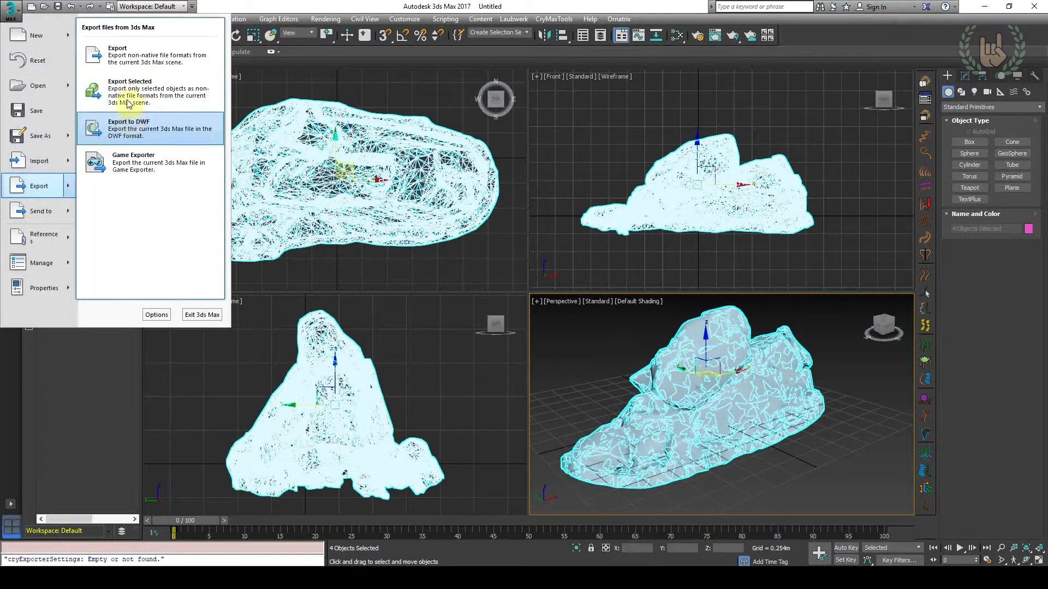
left_click(116, 64)
left_click(158, 29)
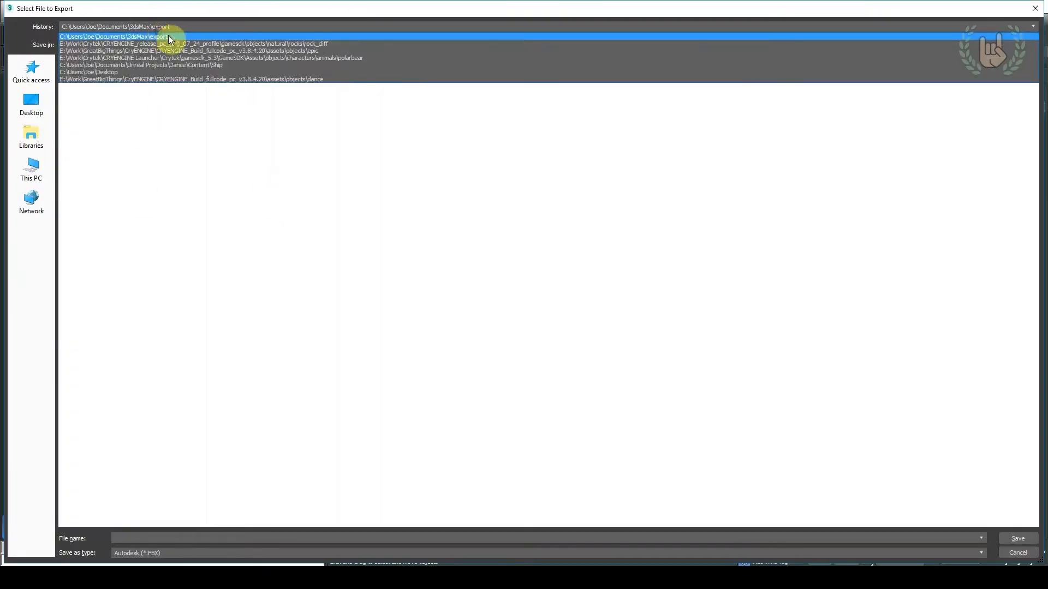
left_click(179, 43)
left_click(225, 46)
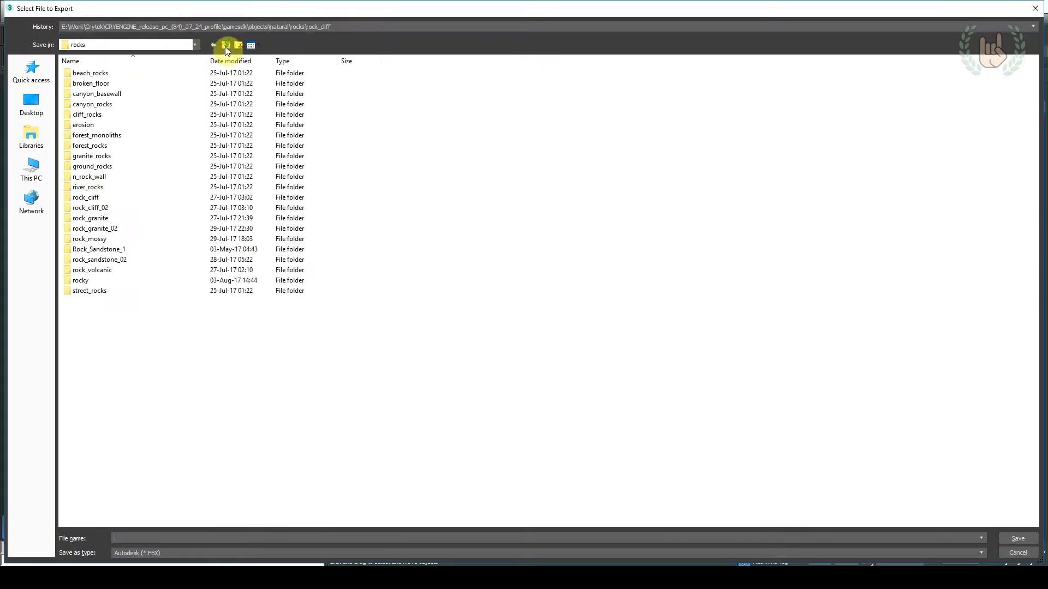
double_click(81, 280)
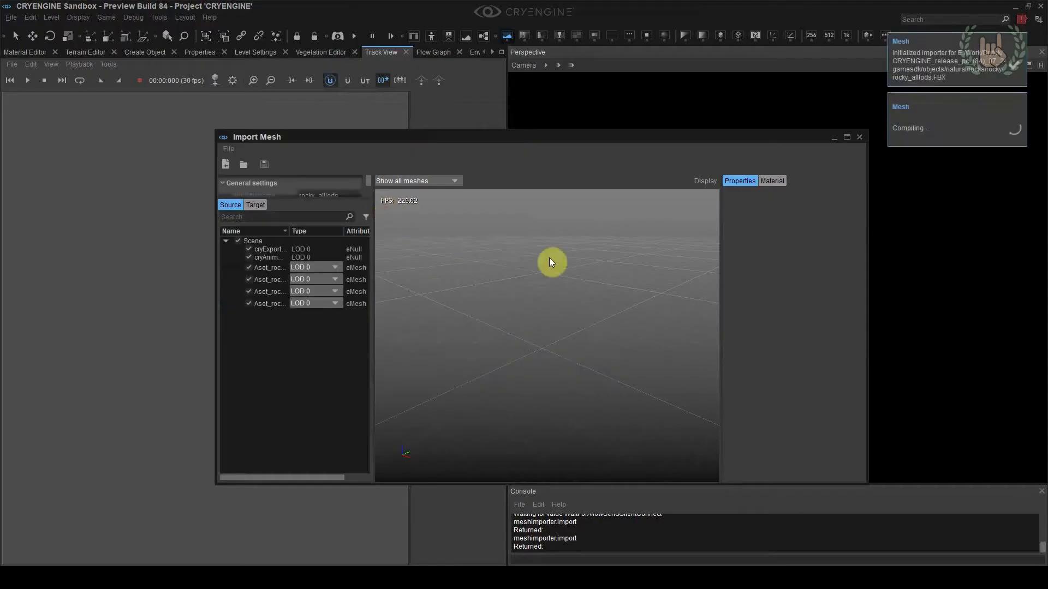
In the CRYENGINE mesh importer, widen the source name column and include the LOD2, LOD0 and LOD1 sandstone meshes
right_click_drag(620, 301, 656, 277)
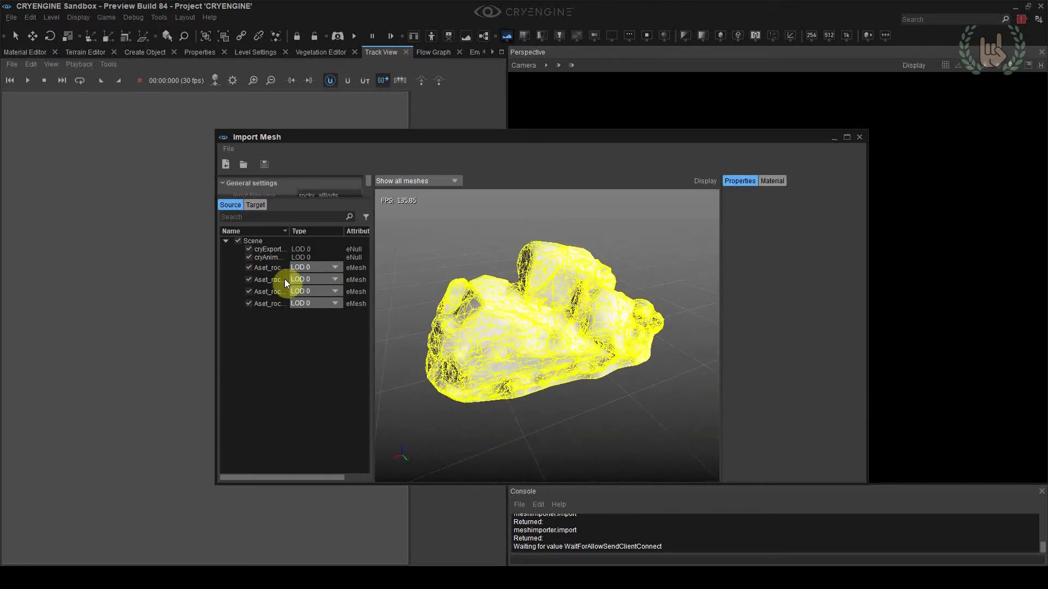
left_click(302, 268)
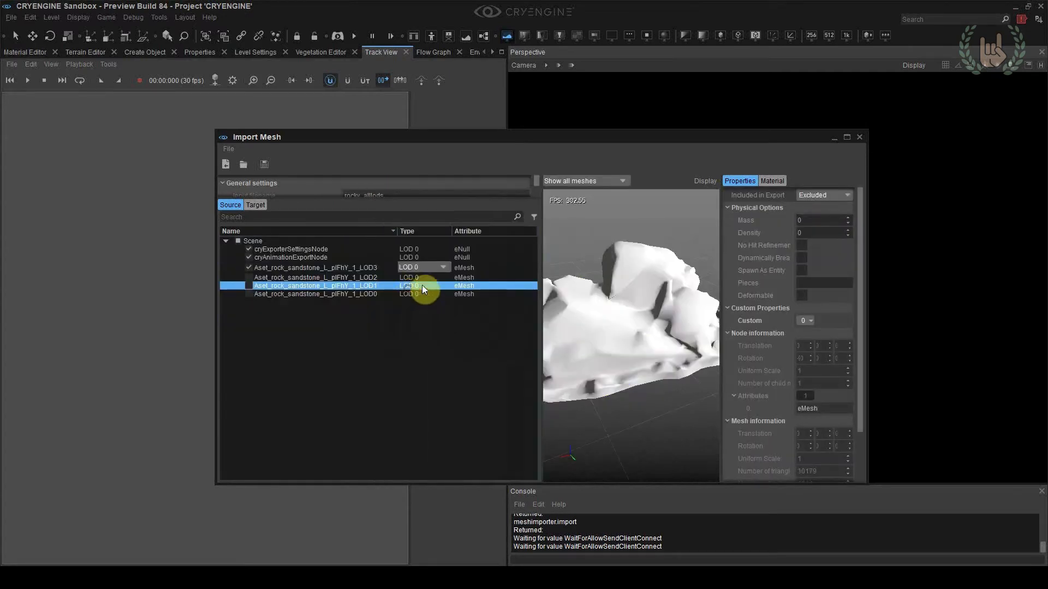
left_click(414, 266)
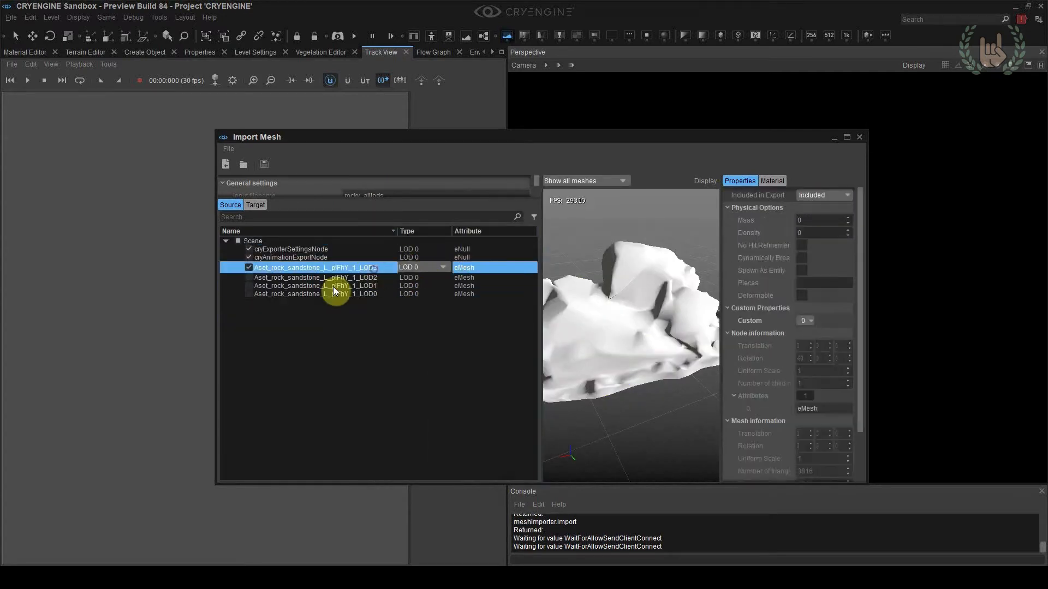
left_click(249, 279)
left_click(249, 295)
left_click(249, 286)
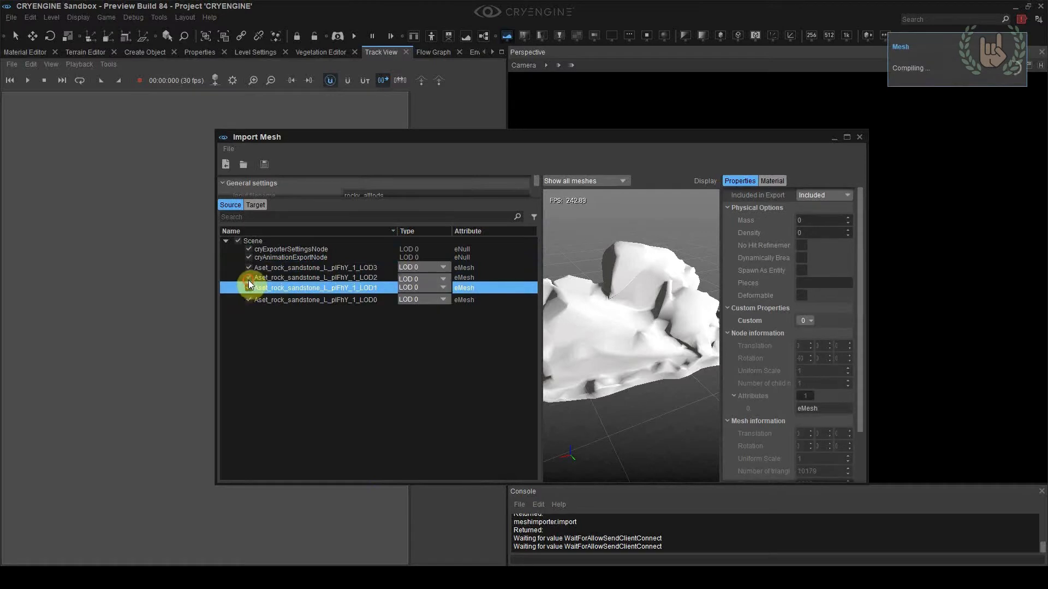
Assign types LOD 1, LOD 2 and LOD 3 to the matching sandstone meshes and start saving the mesh under a new name
left_click(401, 292)
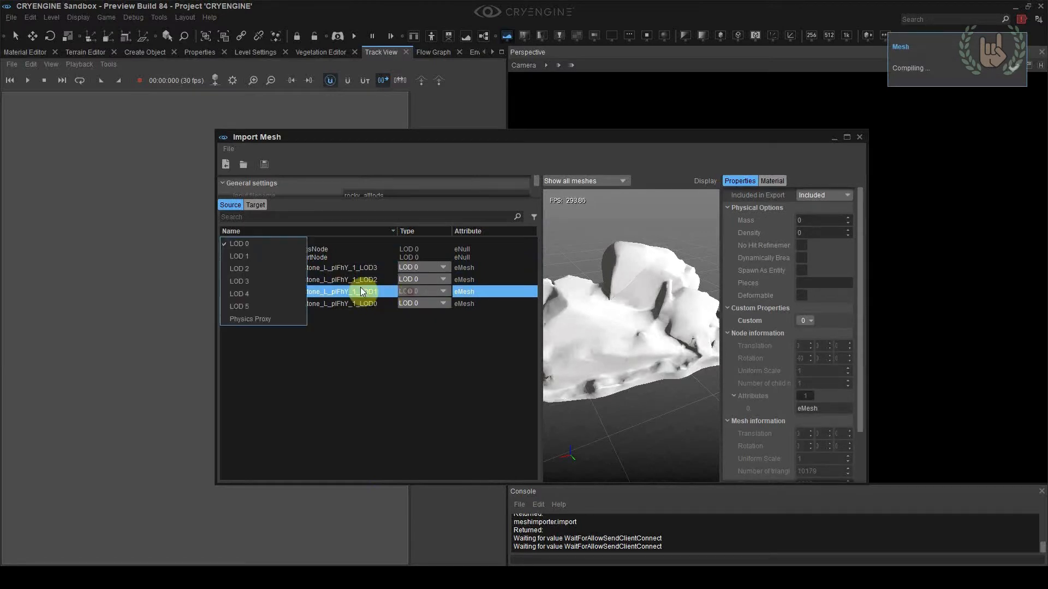
left_click(242, 257)
left_click(376, 279)
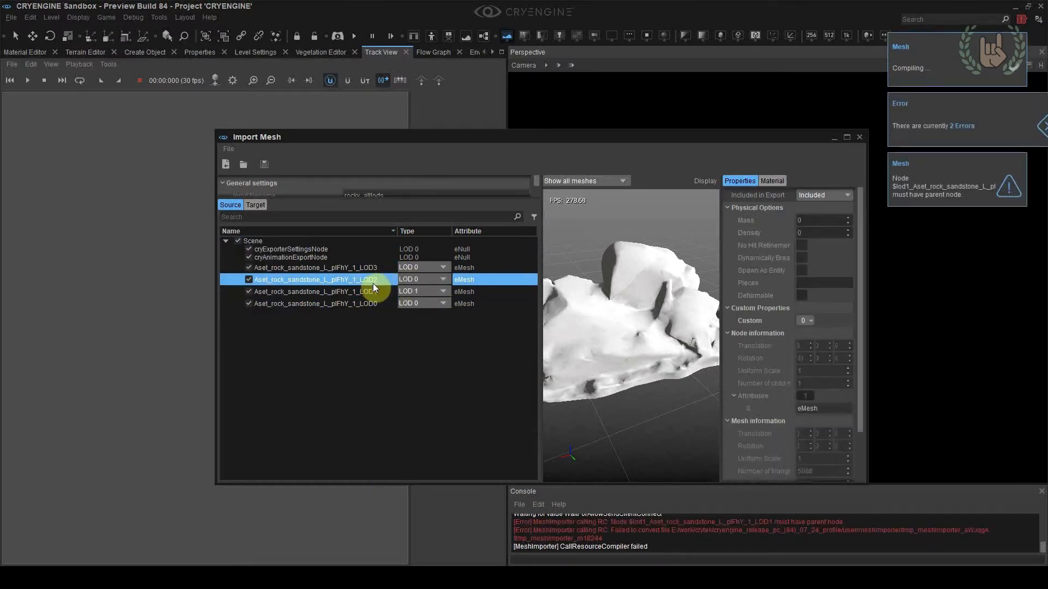
left_click(410, 280)
left_click(258, 262)
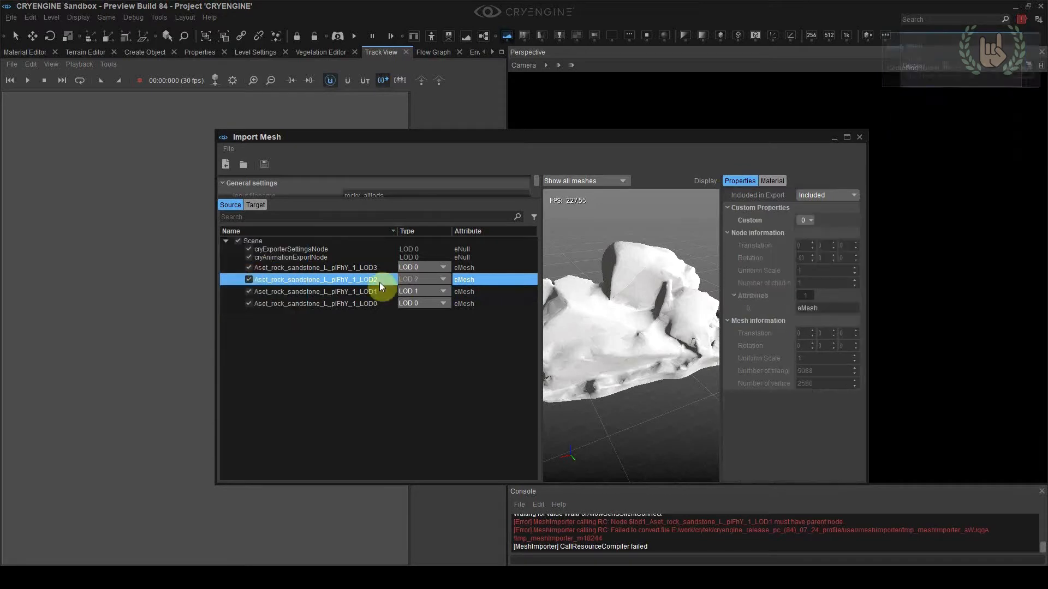
left_click(412, 269)
left_click(297, 287)
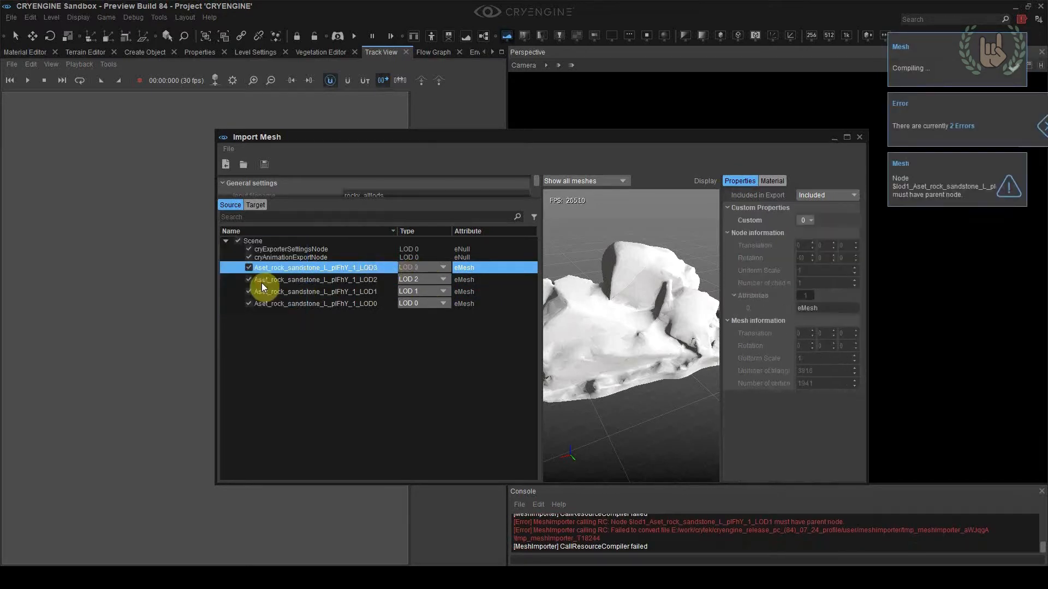
left_click(394, 306)
left_click(229, 149)
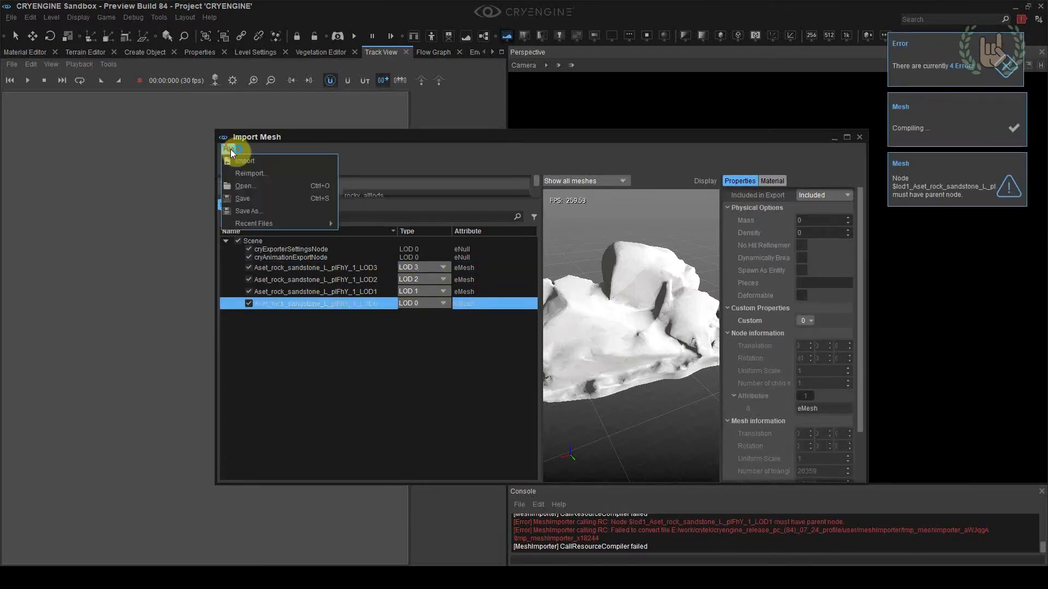
left_click(244, 210)
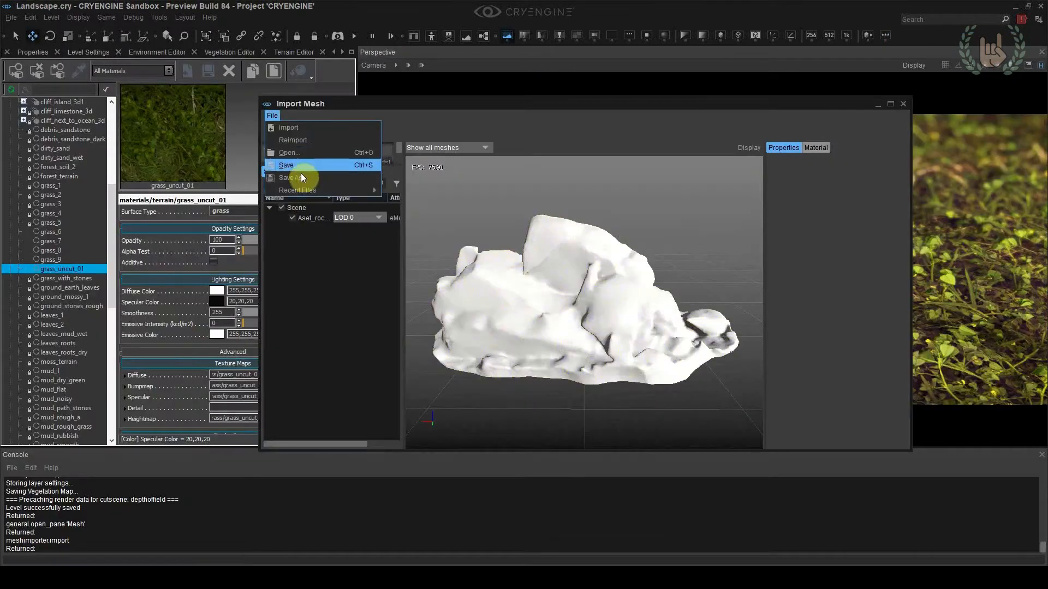
Save the single-LOD imported mesh as rock_sandstone_02 in objects/natural/rocks/rock_sandstone_02 and check the generated files in File Explorer
left_click(292, 178)
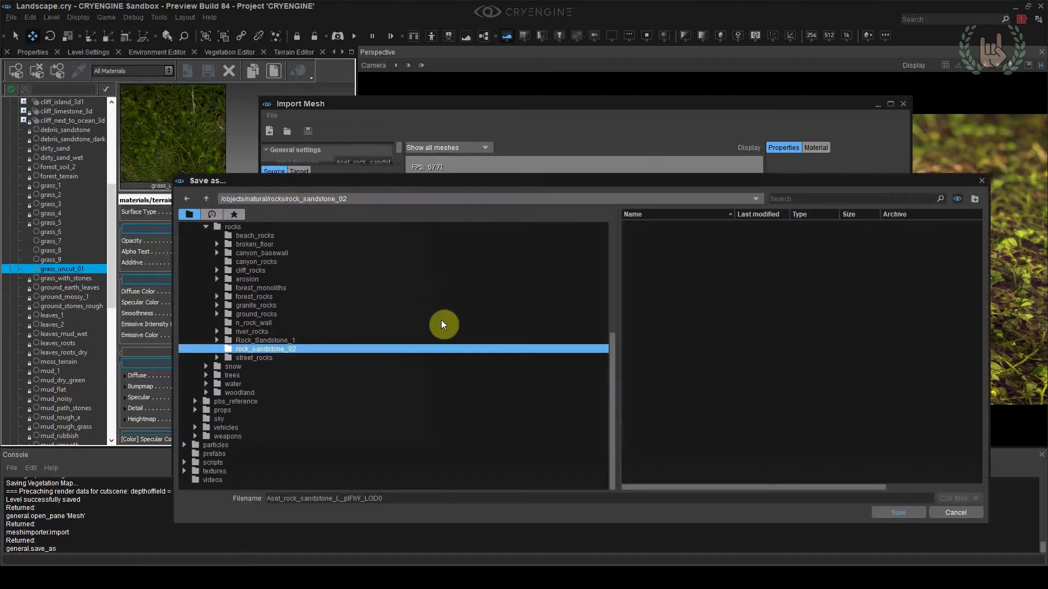
double_click(398, 502)
type("rock_sandstone_")
left_click(894, 513)
key("alt+Tab")
key("alt+Tab")
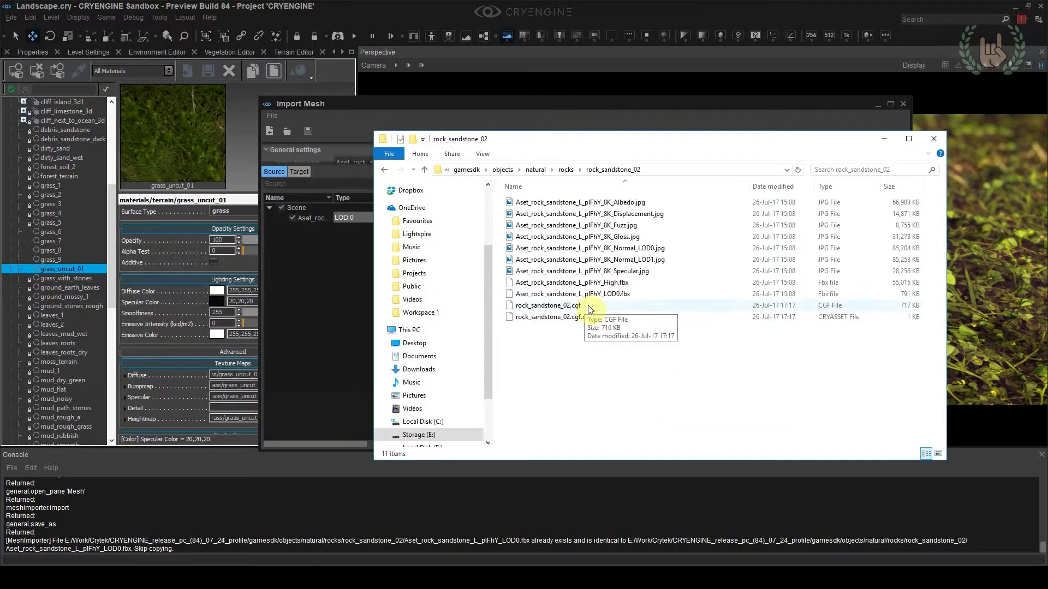
left_click(589, 318)
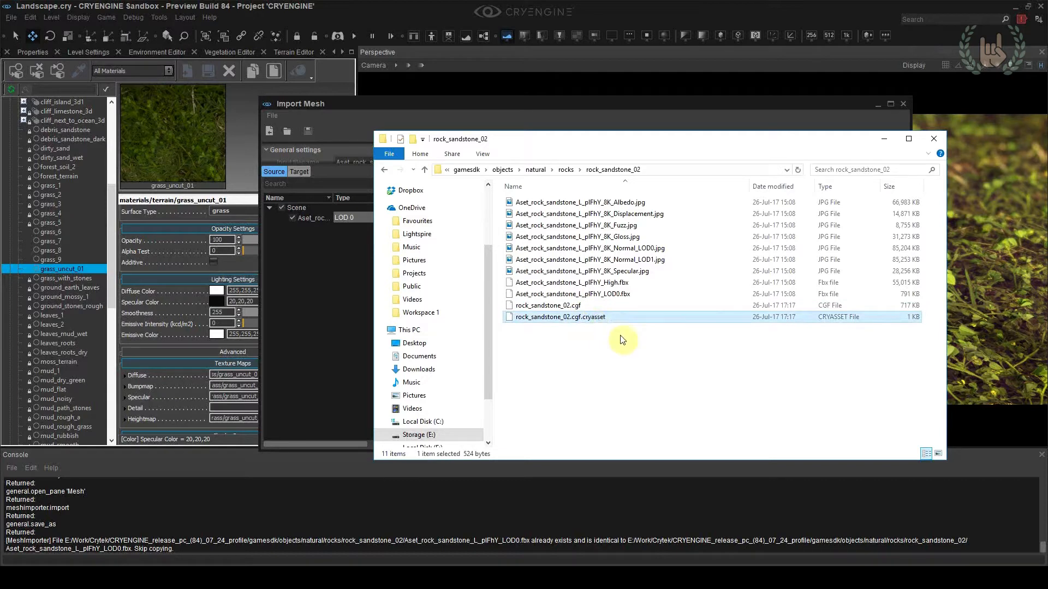
Open Aset_rock_sandstone_L_plFhY_8K_Albedo.jpg from the rock_sandstone_02 folder in Photoshop
right_click(636, 202)
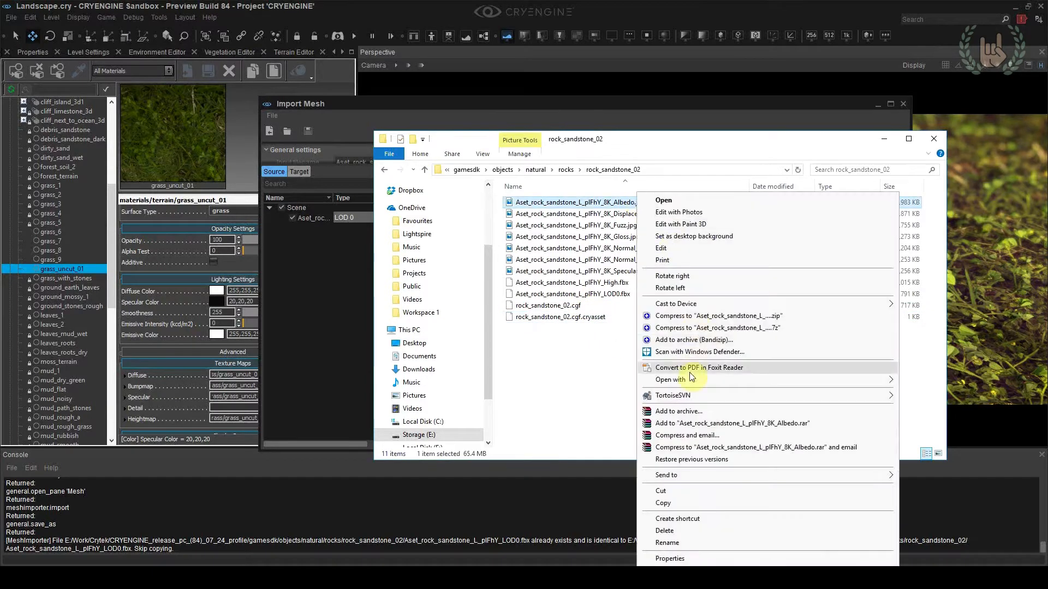
mouse_move(692, 377)
left_click(542, 442)
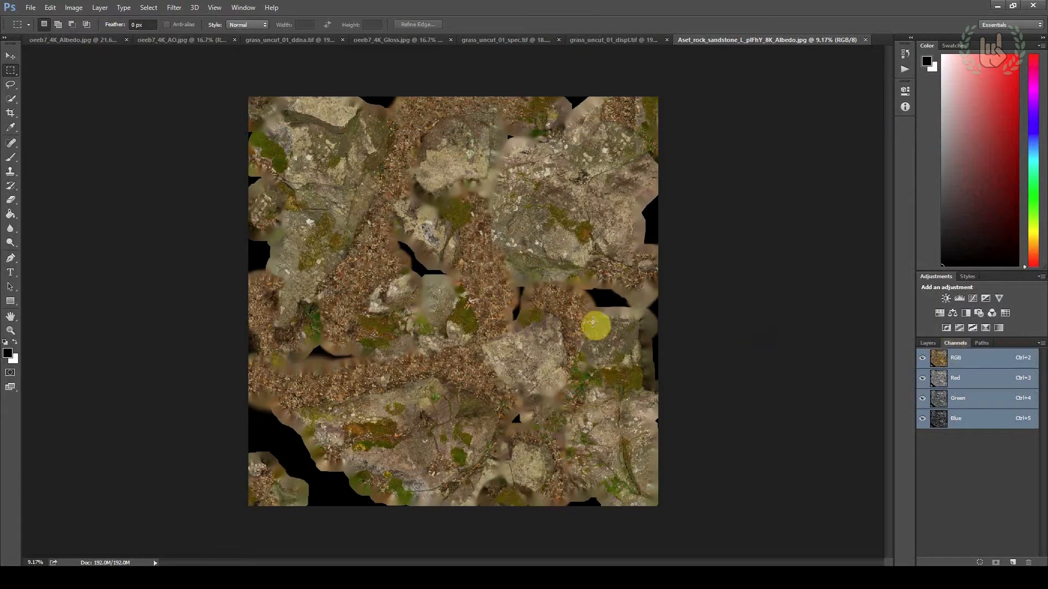
Examine the rock and leaf detail across the sandstone albedo texture, both close up and as a whole
scroll(593, 323, "up", 3, "alt")
key("alt+Tab")
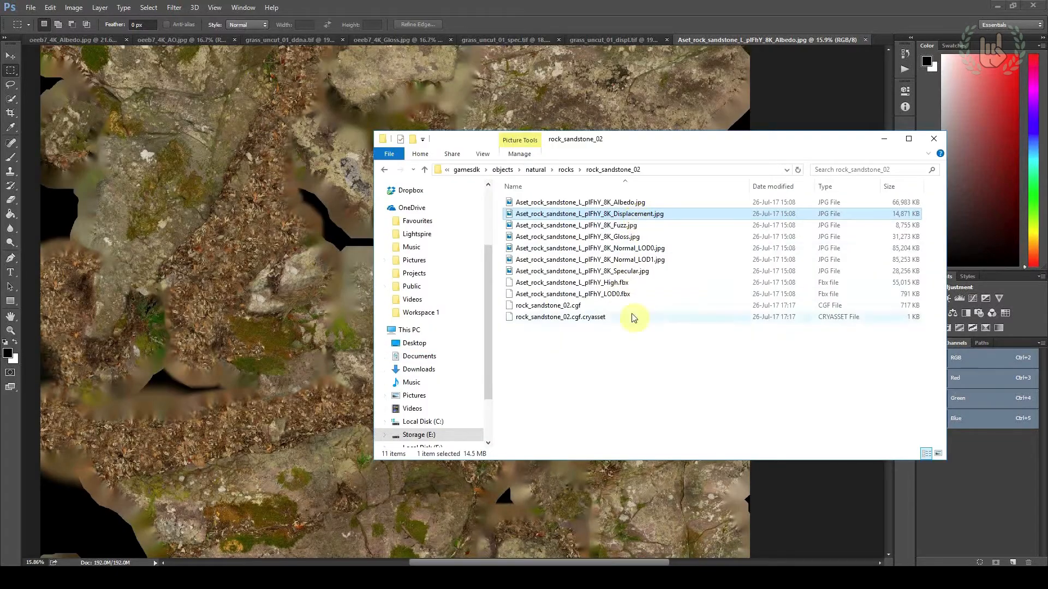
key("alt+Tab")
scroll(573, 251, "up", 2, "alt")
scroll(493, 274, "up", 1, "alt")
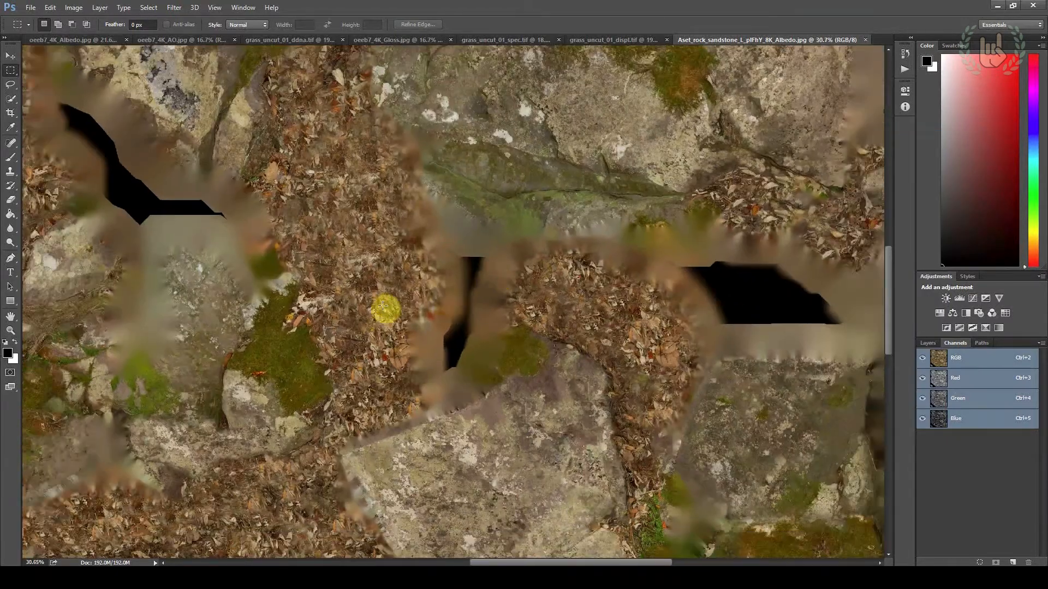
scroll(387, 304, "down", 5, "alt")
scroll(466, 369, "up", 1, "alt")
scroll(578, 362, "down", 1, "alt")
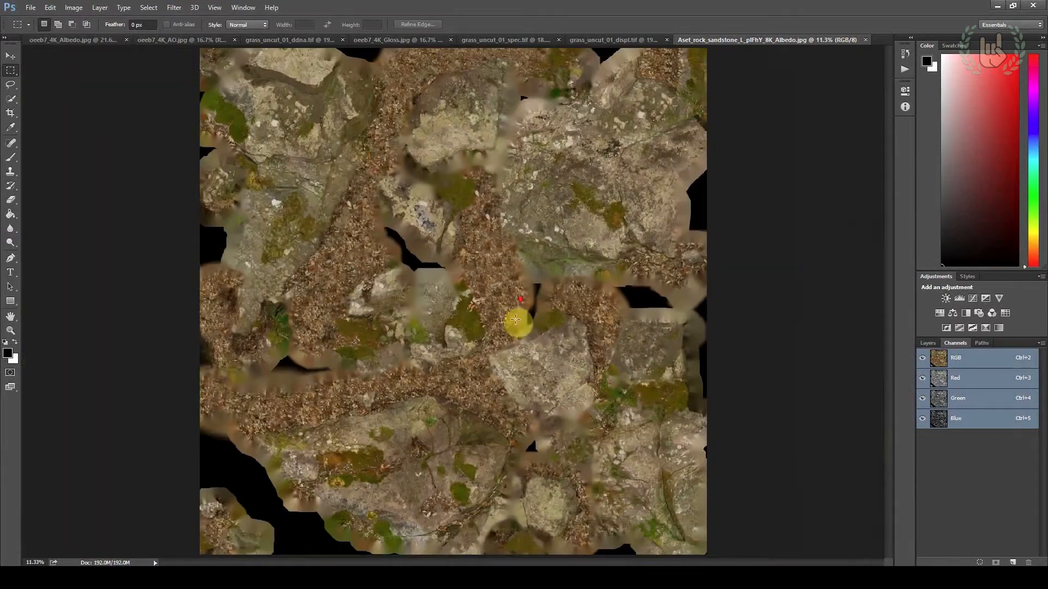
Save the albedo texture as rock_sandstone_02.tif in CryTIFPlugin format, using the Albedo preset at 8192 resolution
left_click(30, 7)
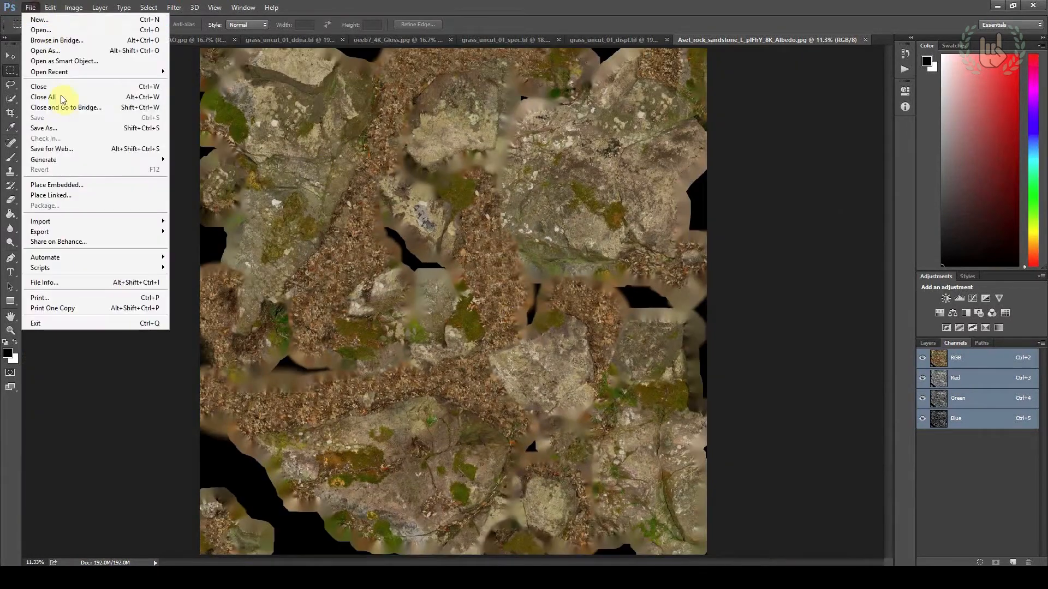
left_click(54, 132)
left_click(264, 424)
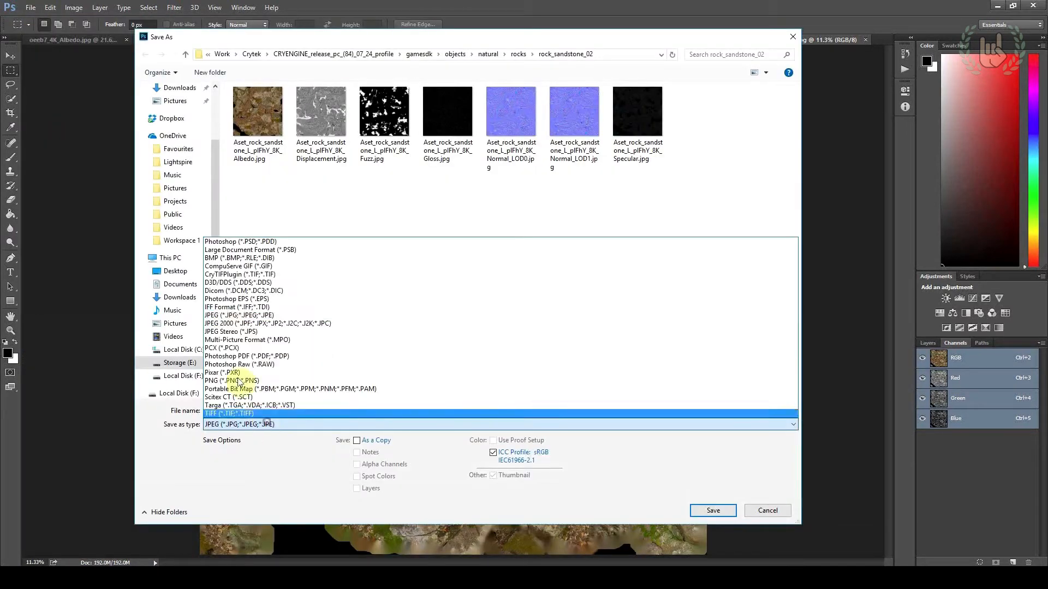
left_click(242, 280)
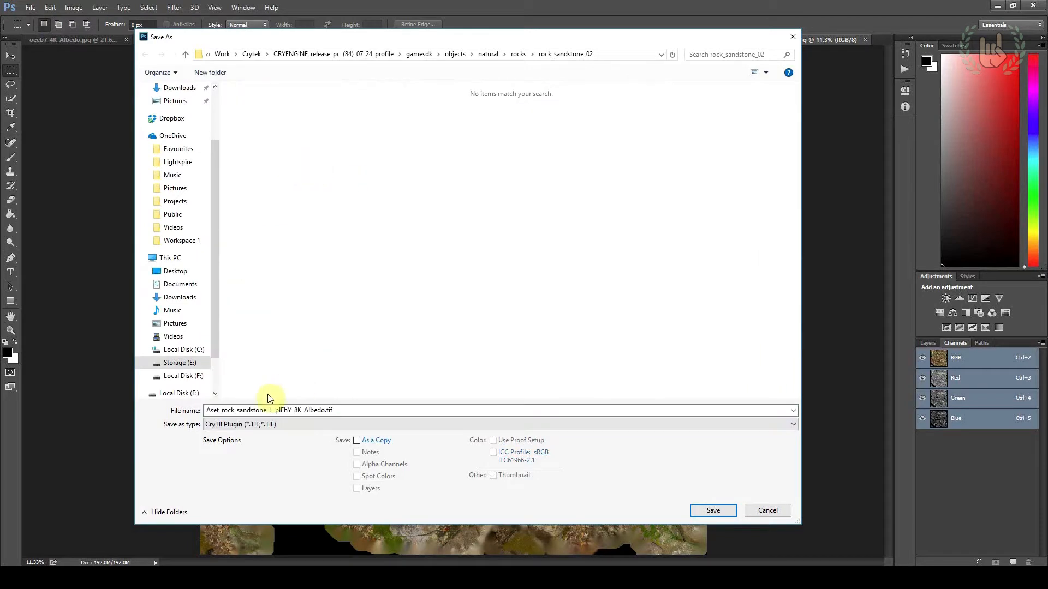
left_click(325, 410)
left_click_drag(325, 411, 18, 397)
type("rock_sandstone")
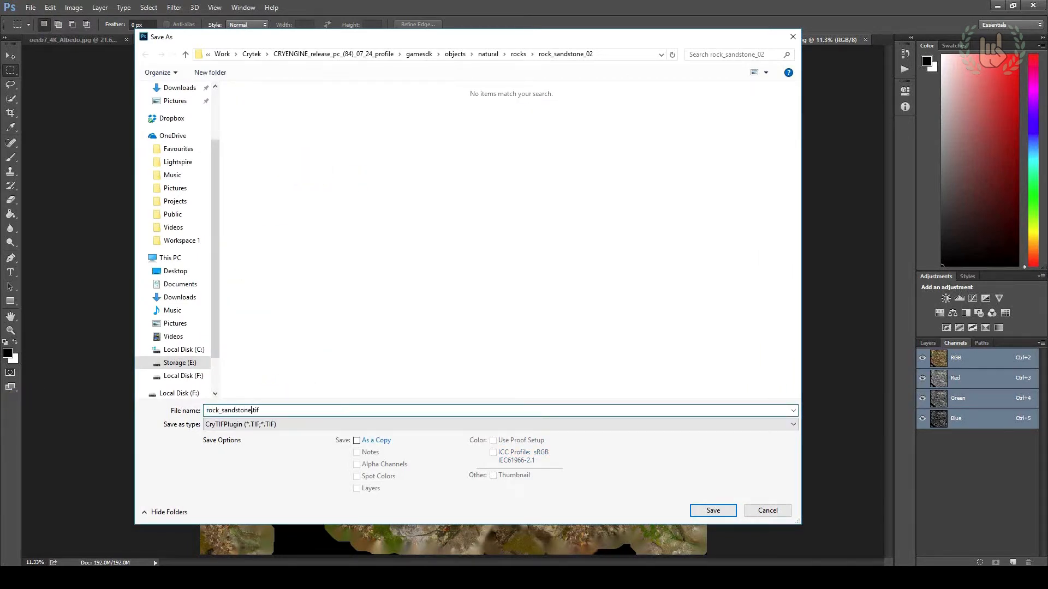
key("Return")
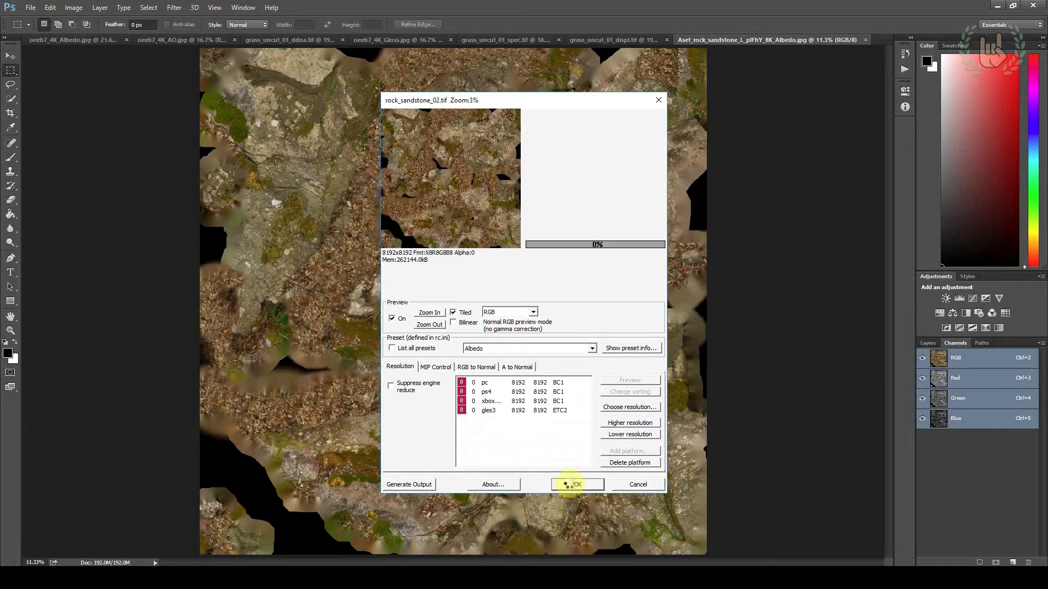
left_click(569, 484)
Open Aset_rock_sandstone_L_plFhY_8K_Normal_LOD0.jpg from the rock_sandstone_02 folder in Photoshop
key("alt+Tab")
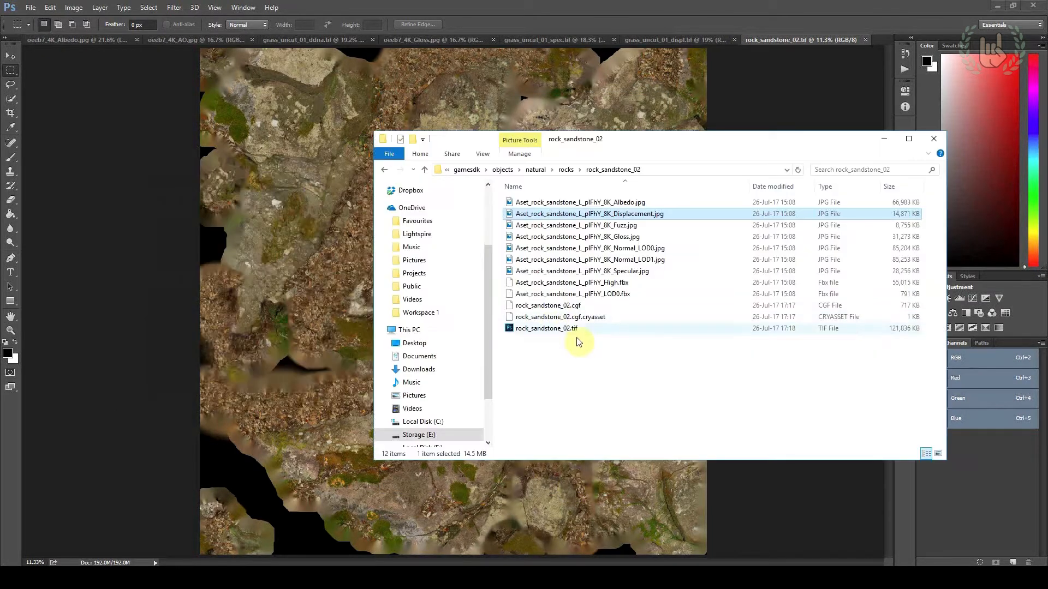
right_click(642, 251)
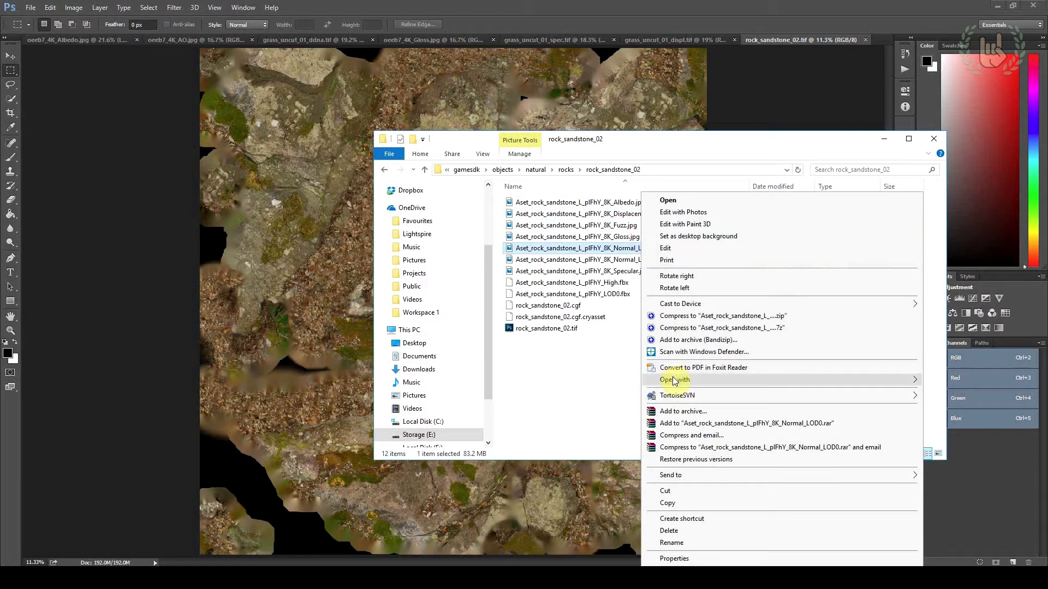
mouse_move(669, 380)
left_click(568, 439)
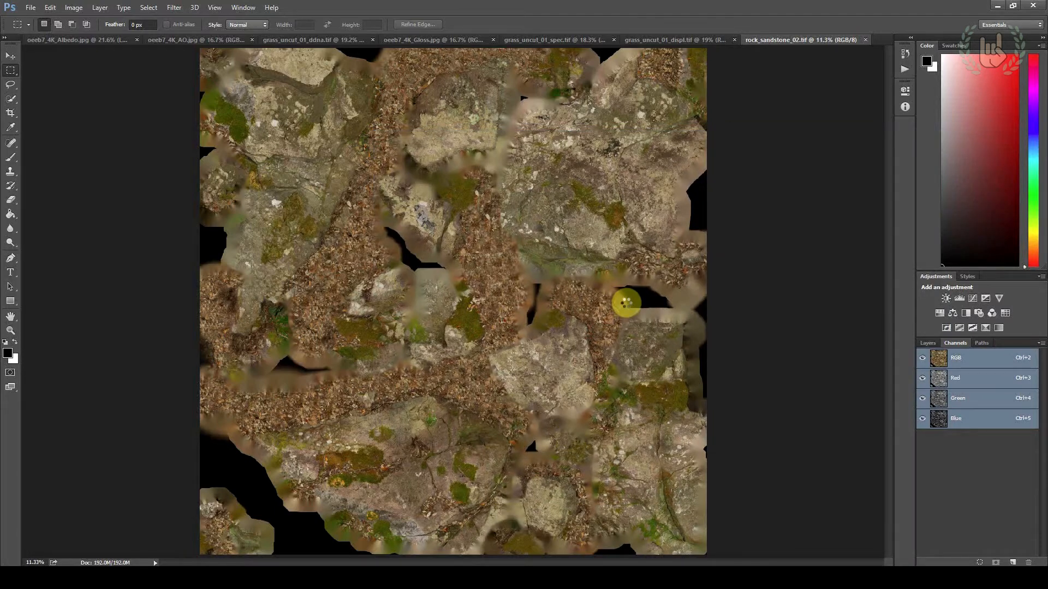
scroll(584, 315, "up", 2, "alt")
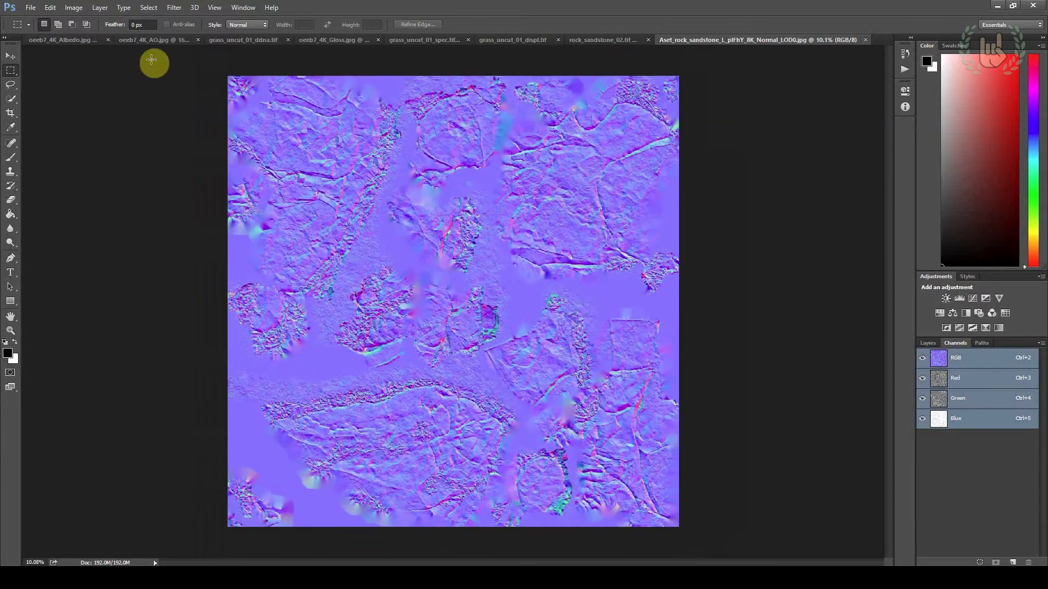
Open Aset_rock_sandstone_L_plFhY_8K_Gloss.jpg from the rock_sandstone_02 folder in Photoshop
key("alt+Tab")
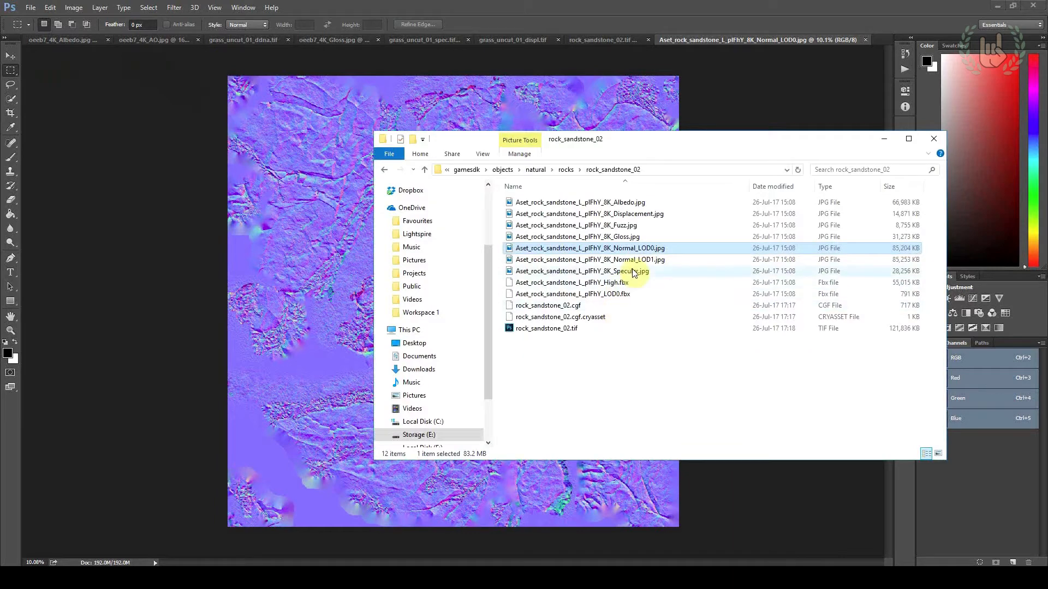
right_click(638, 238)
mouse_move(663, 380)
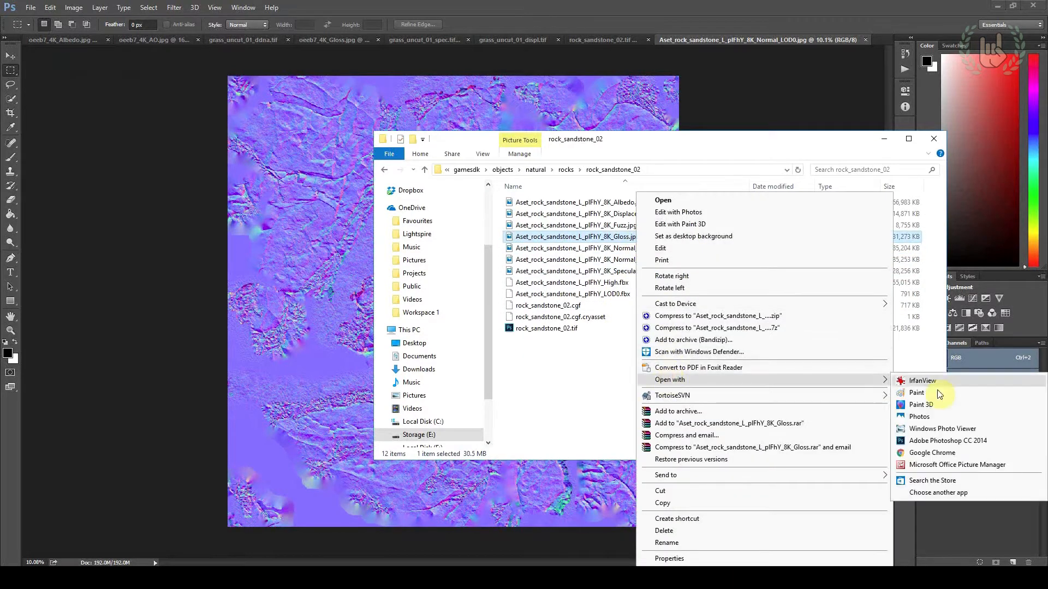
left_click(944, 441)
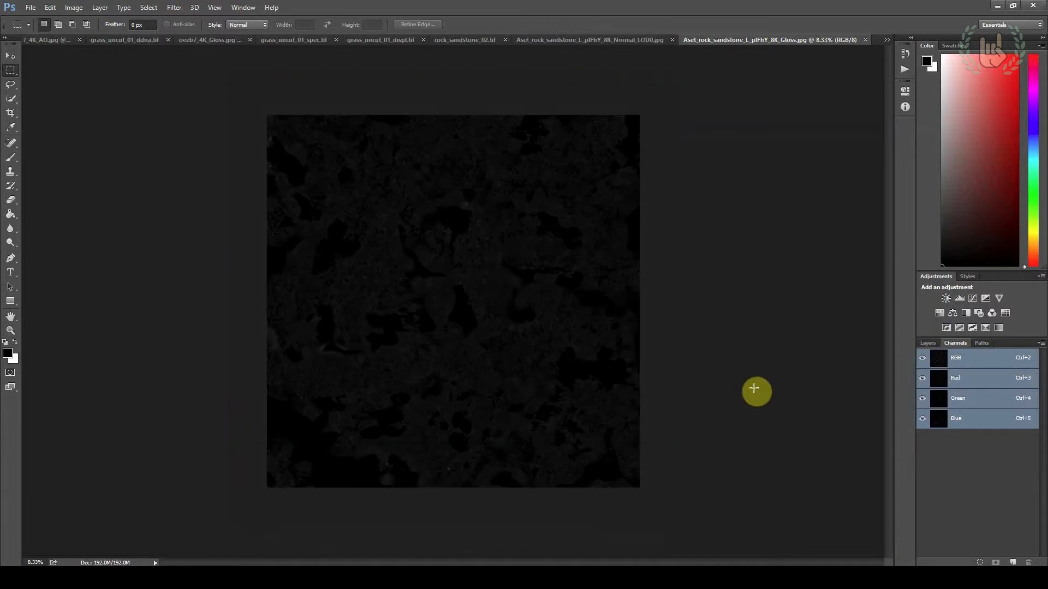
Select the entire gloss texture and copy it
left_click(10, 55)
left_click(50, 8)
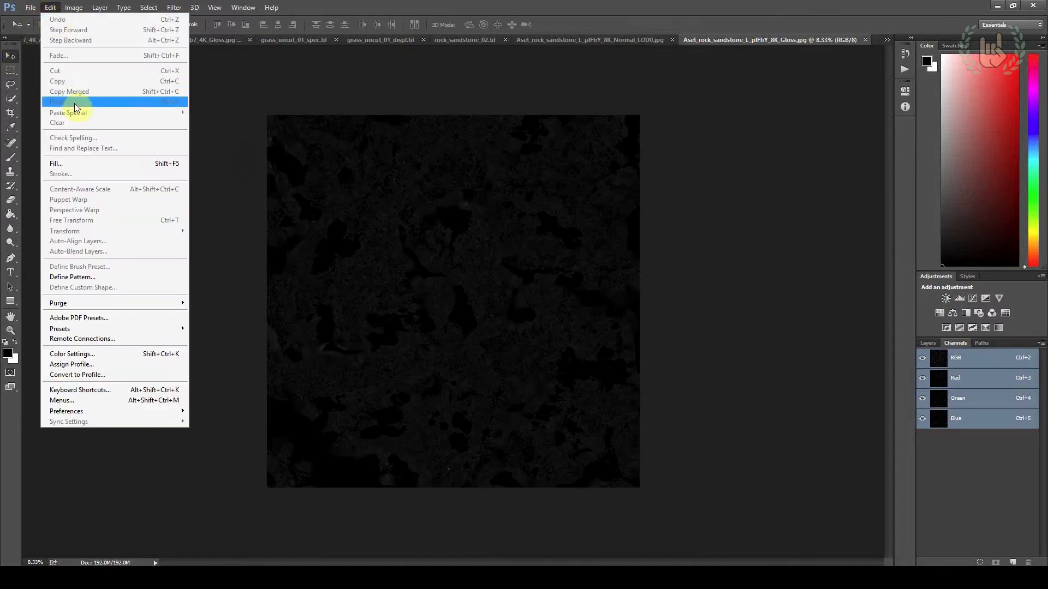
left_click(10, 69)
left_click_drag(21, 75, 806, 552)
left_click(51, 7)
left_click(63, 71)
Paste the copied gloss into a new alpha channel of the LOD0 normal map and compare it with the RGB channels
left_click(630, 44)
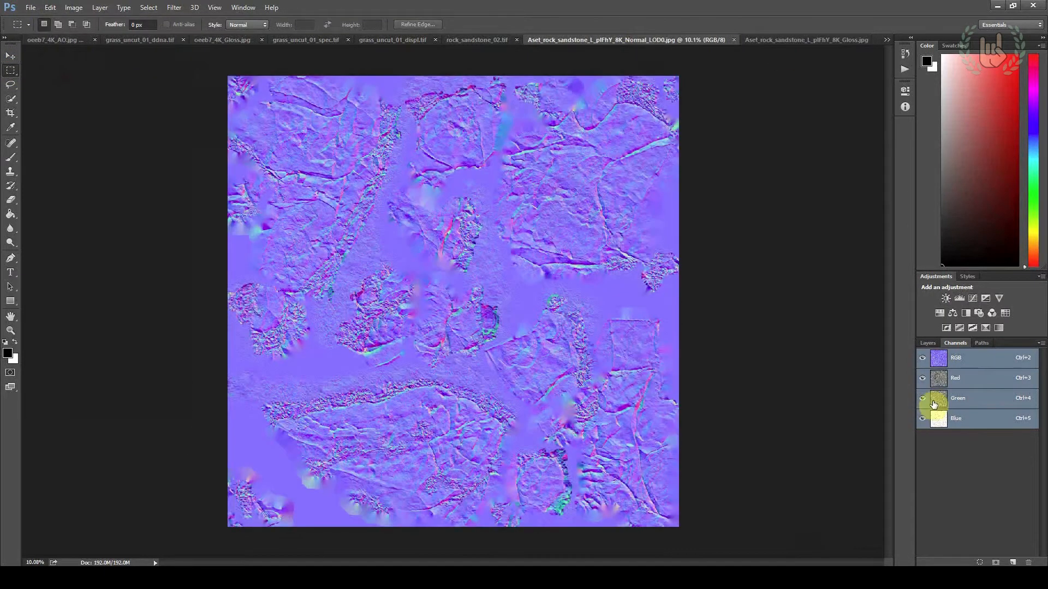
left_click(1014, 563)
key("ctrl+v")
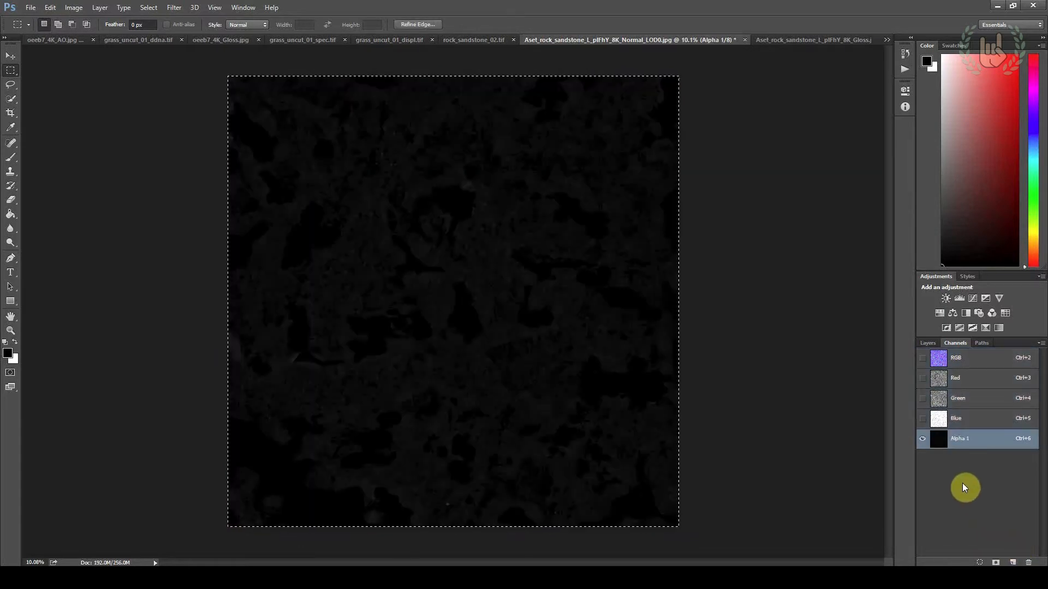
left_click(965, 416)
left_click(964, 363)
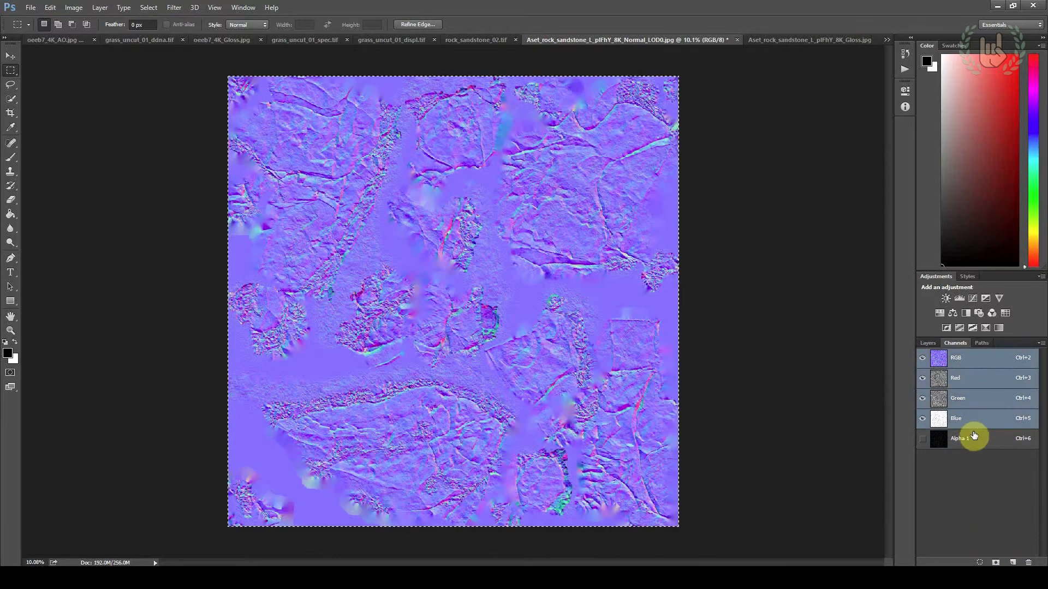
left_click(971, 441)
left_click(976, 353)
left_click(977, 439)
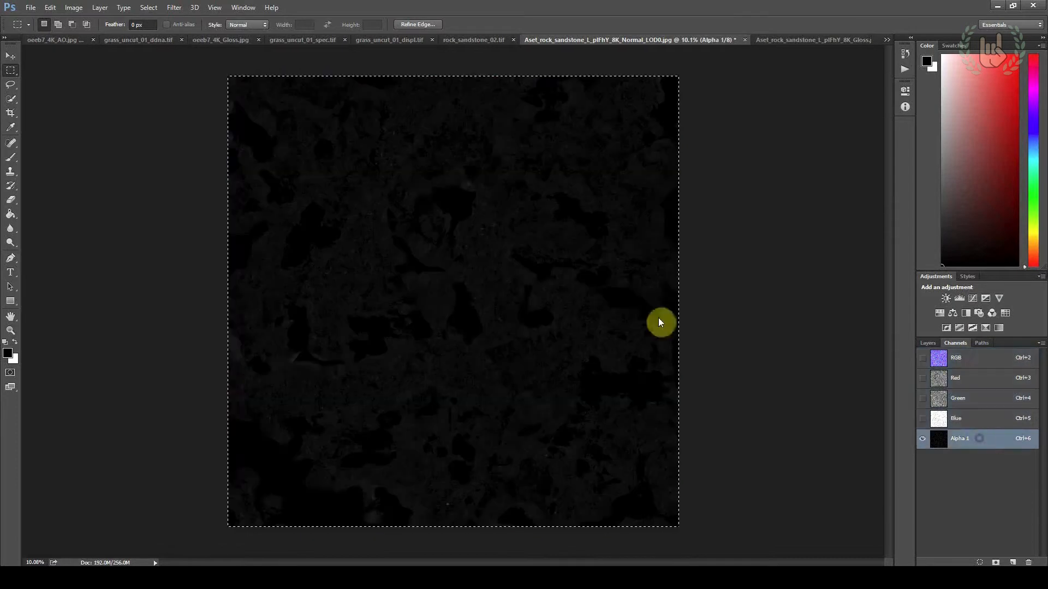
left_click(966, 359)
Save the normal map with its alpha channel as rock_sandstone_02_ddna.tif in CryTIFPlugin format, using the NormalsWithSmoothness_Legacy preset
left_click(31, 7)
left_click(365, 281)
double_click(273, 410)
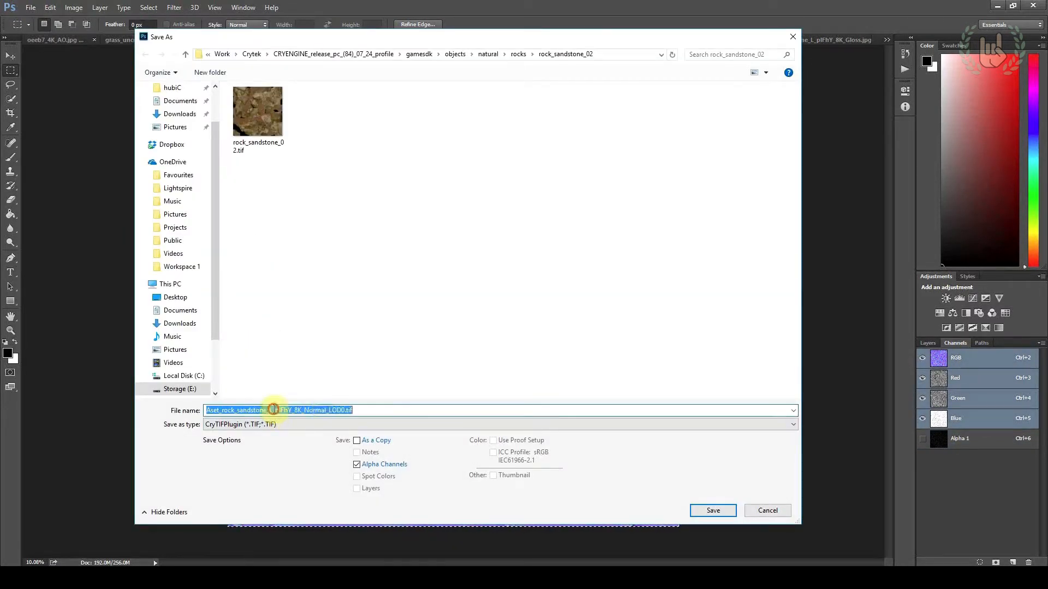
left_click(345, 410, "shift")
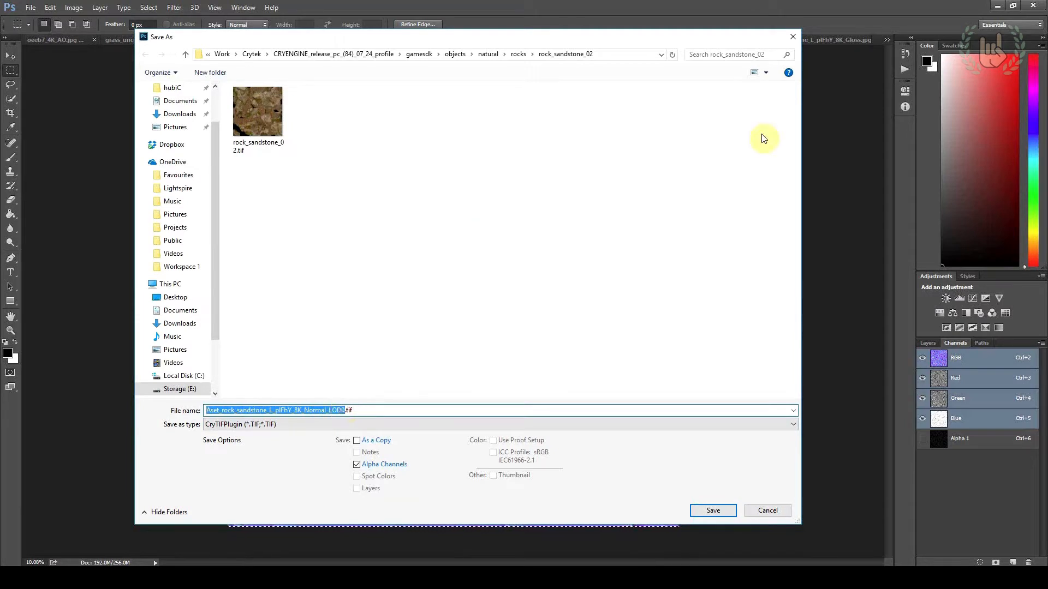
type("rock_sandstone_02_ddna")
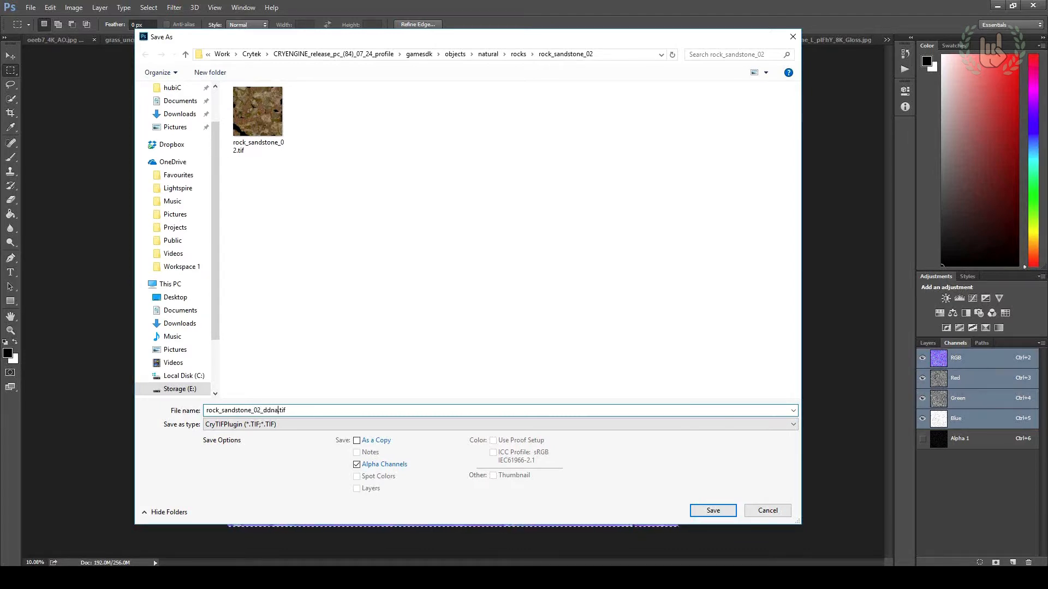
key("Return")
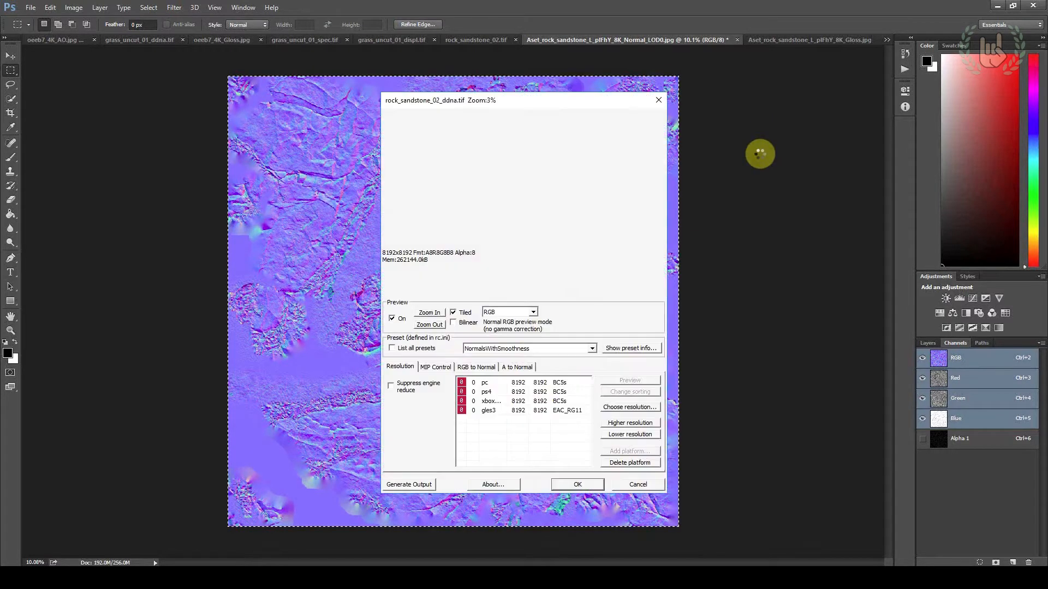
left_click(526, 348)
left_click(534, 374)
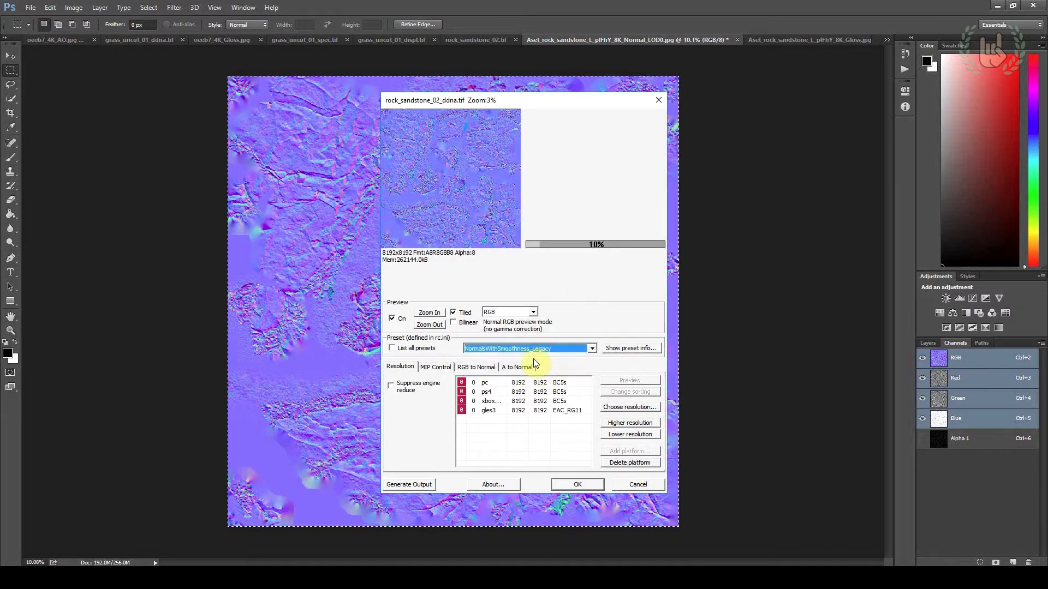
left_click(570, 485)
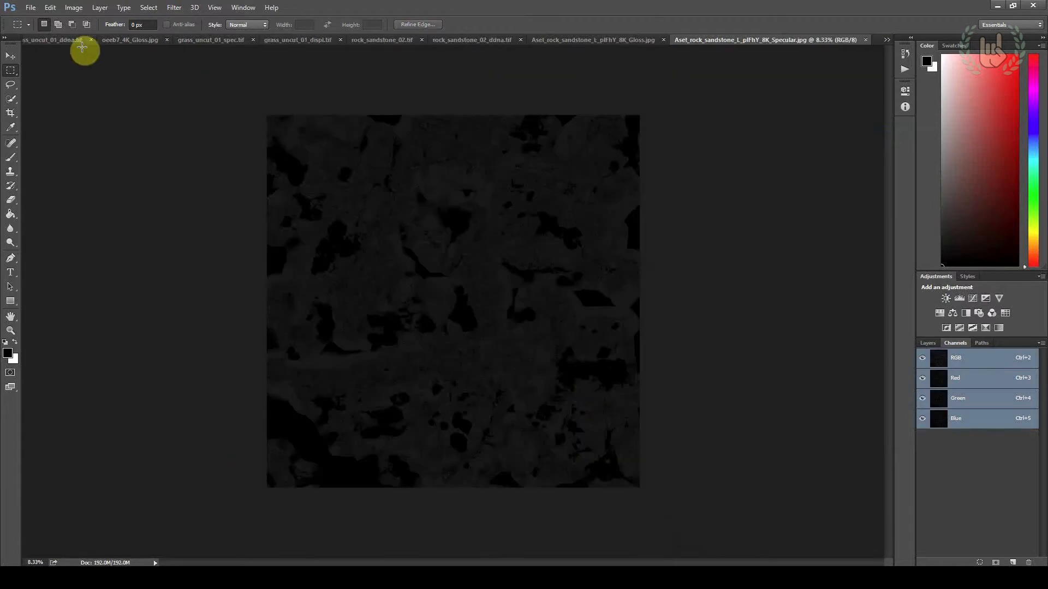
Save the specular texture as rock_sandstone_02_spec.tif in CryTIFPlugin format with the Reflectance preset, without adjusting its levels
left_click(31, 7)
left_click(60, 134)
left_click(278, 424)
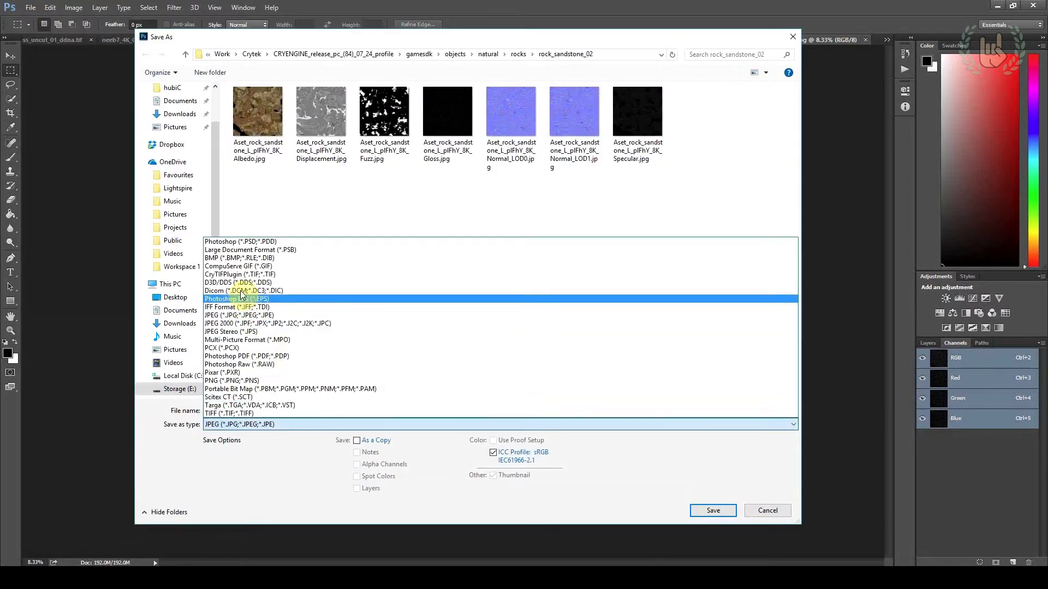
left_click(241, 277)
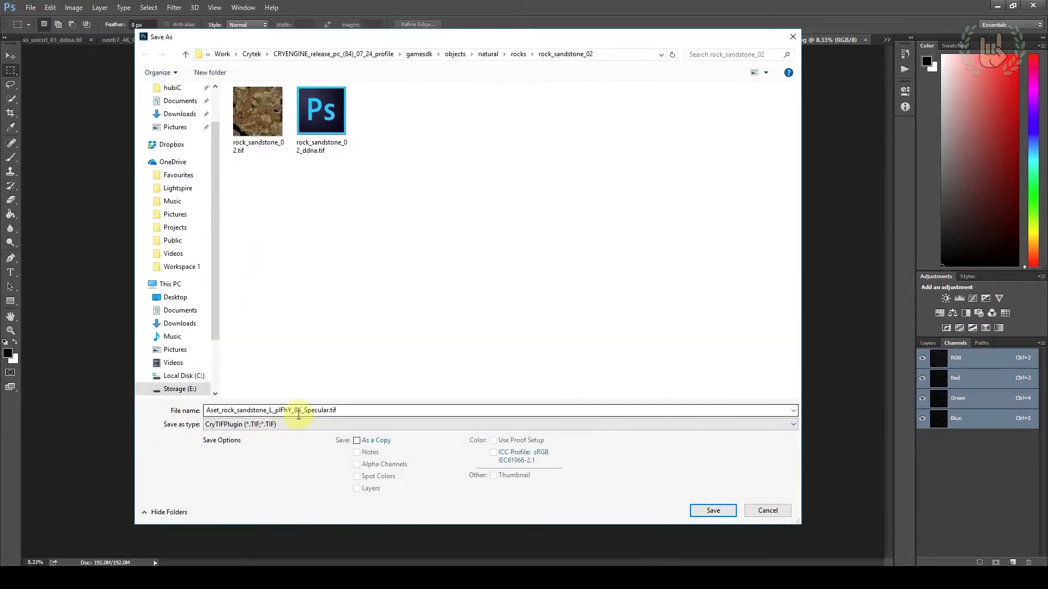
left_click(306, 118)
left_click(269, 413)
left_click_drag(264, 413, 278, 415)
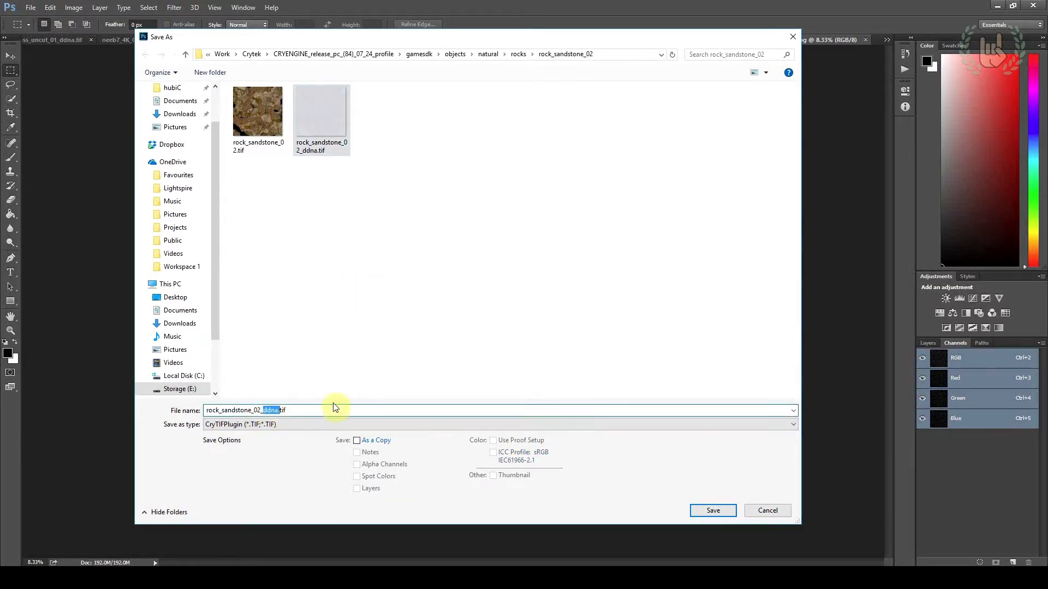
key("BackSpace")
type("spec")
key("Return")
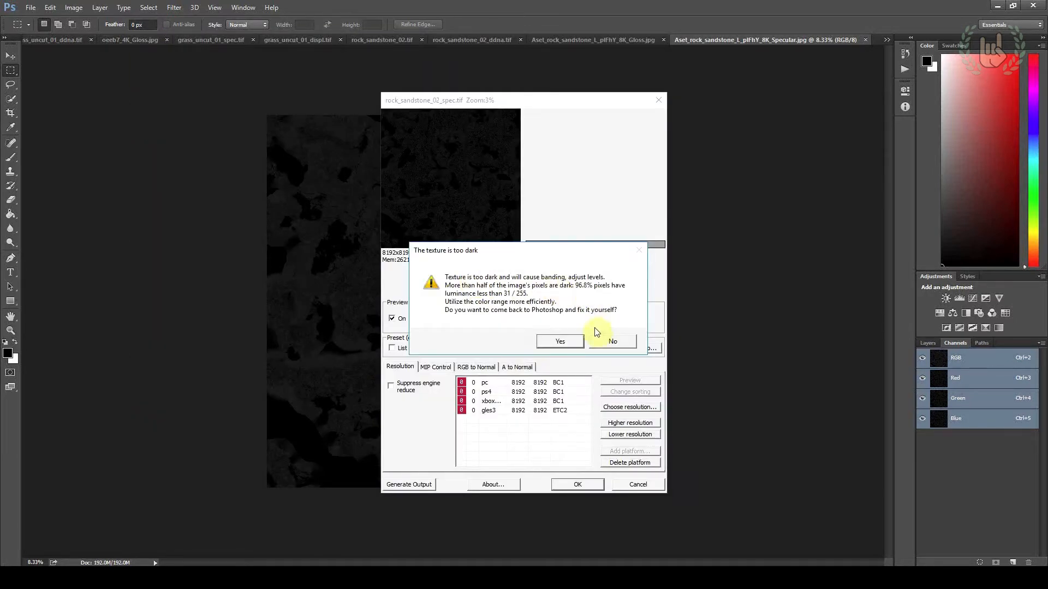
left_click(600, 344)
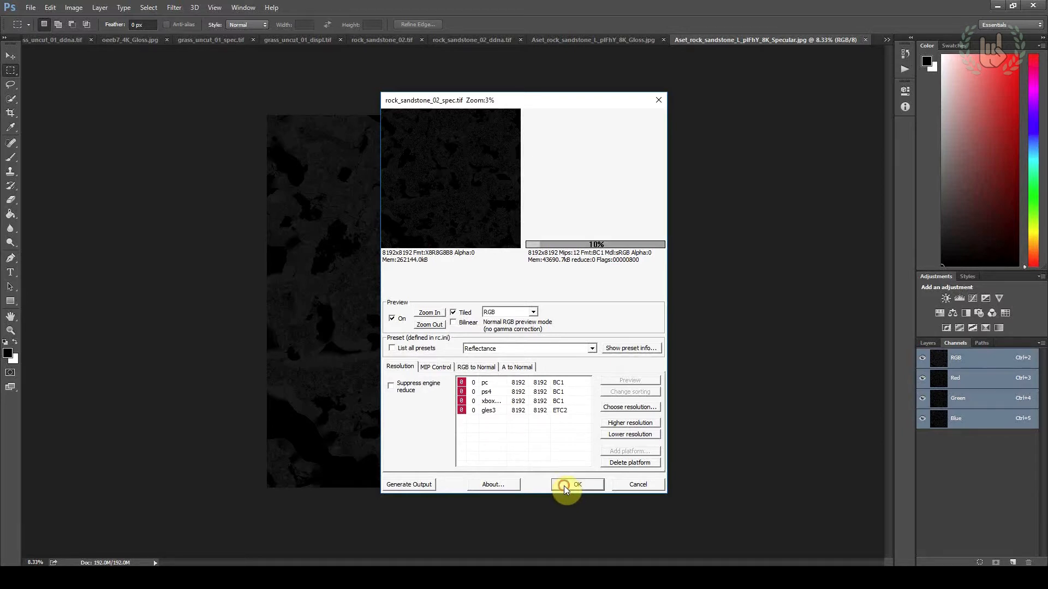
left_click(565, 485)
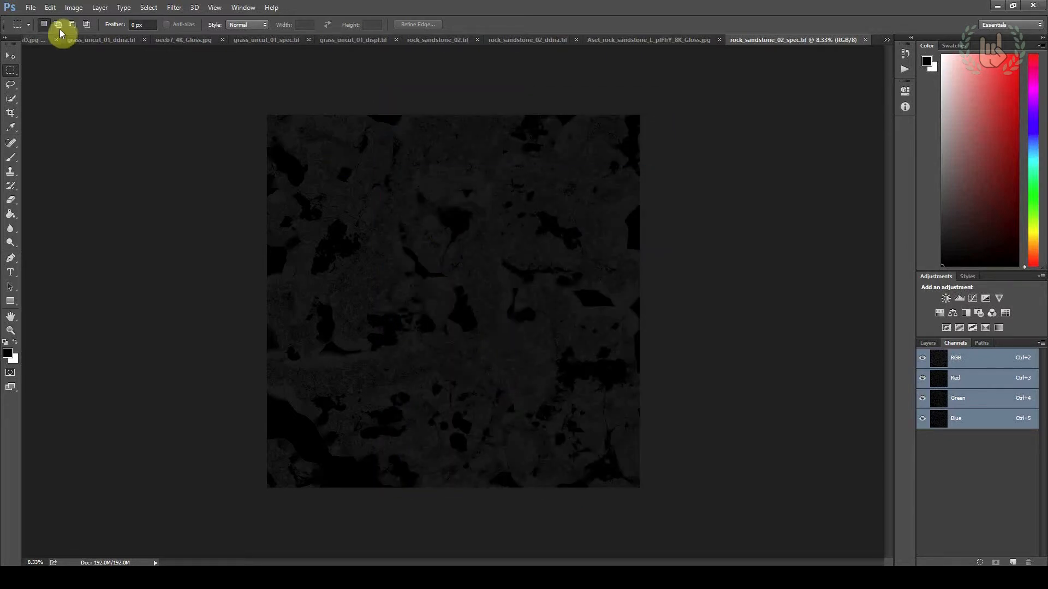
Open Aset_rock_sandstone_L_plFhY_8K_Displacement.jpg from the rock_sandstone_02 folder in Photoshop
key("alt+Tab")
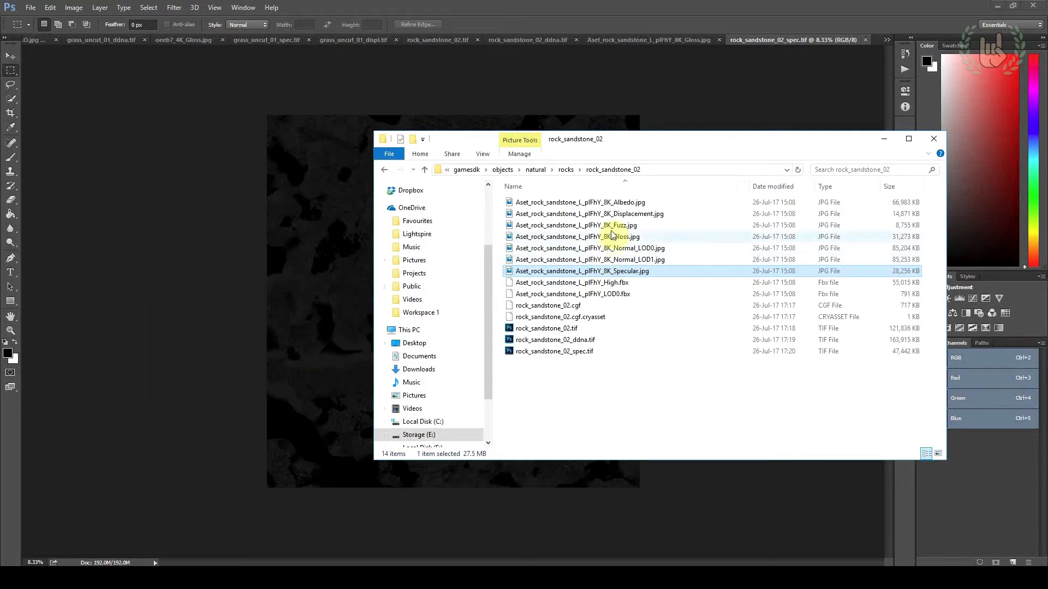
left_click(611, 214)
right_click(611, 215)
mouse_move(672, 382)
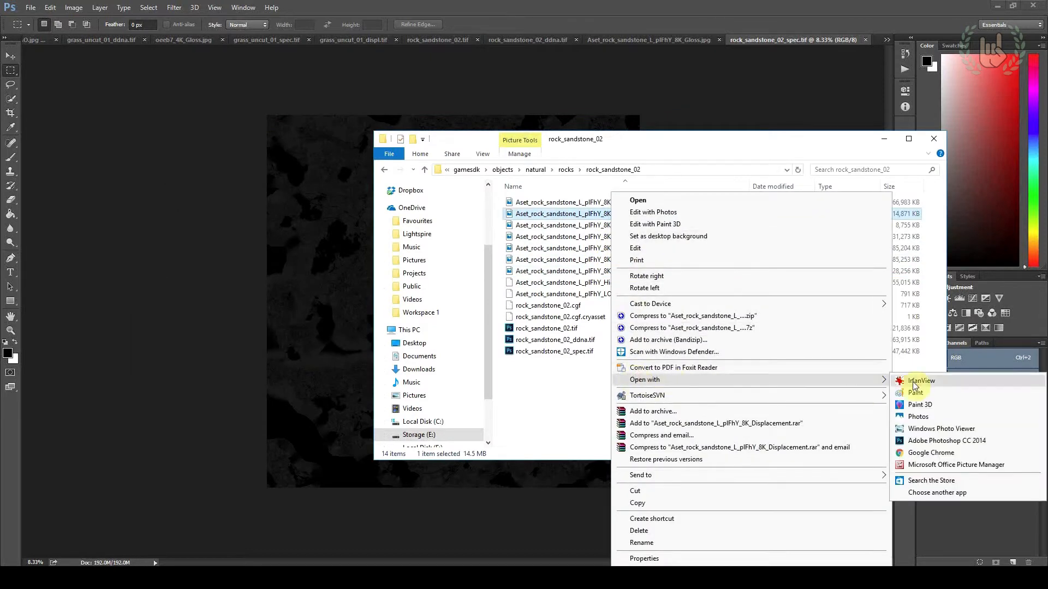
left_click(928, 380)
Copy the entire displacement image and paste it into a new alpha channel of the same texture
key("ctrl+a")
key("v")
left_click(50, 7)
left_click(70, 70)
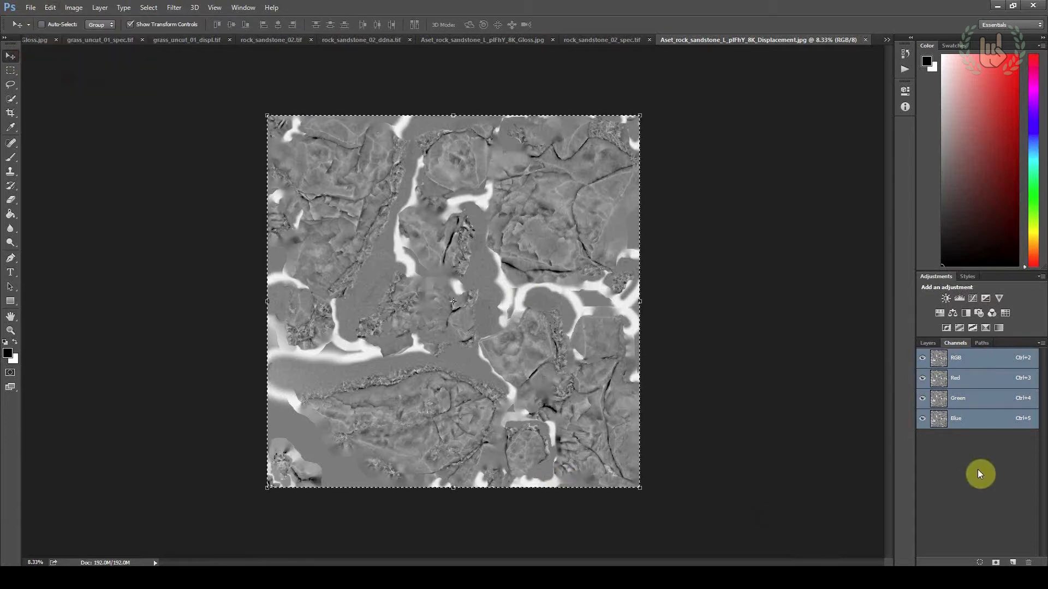
left_click(1012, 562)
key("ctrl+v")
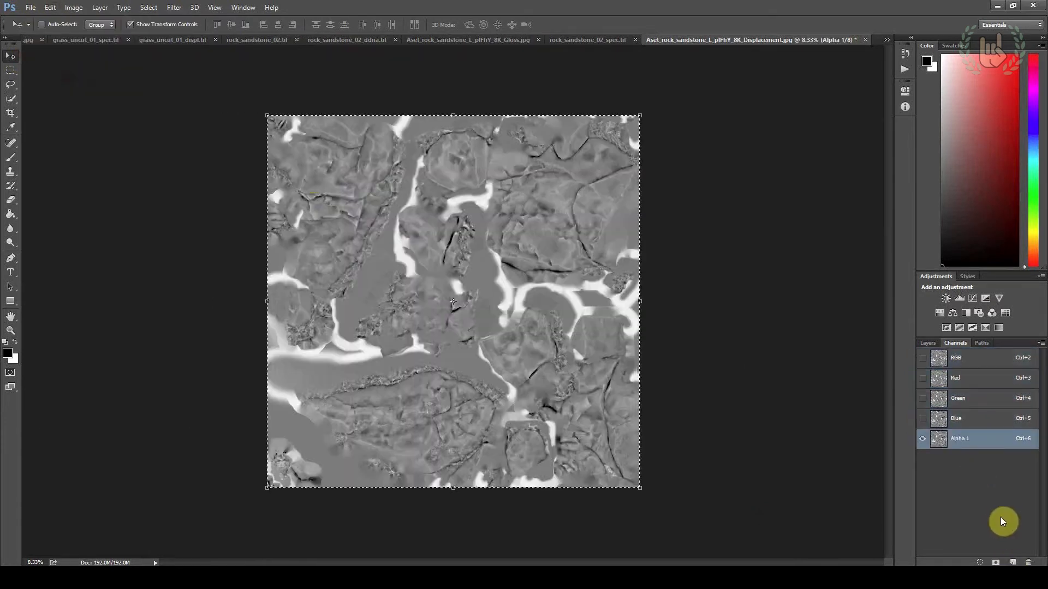
Save the displacement texture with its alpha channel as rock_sandstone_02_displ.tif in CryTIFPlugin format, using the Displacement preset
left_click(31, 7)
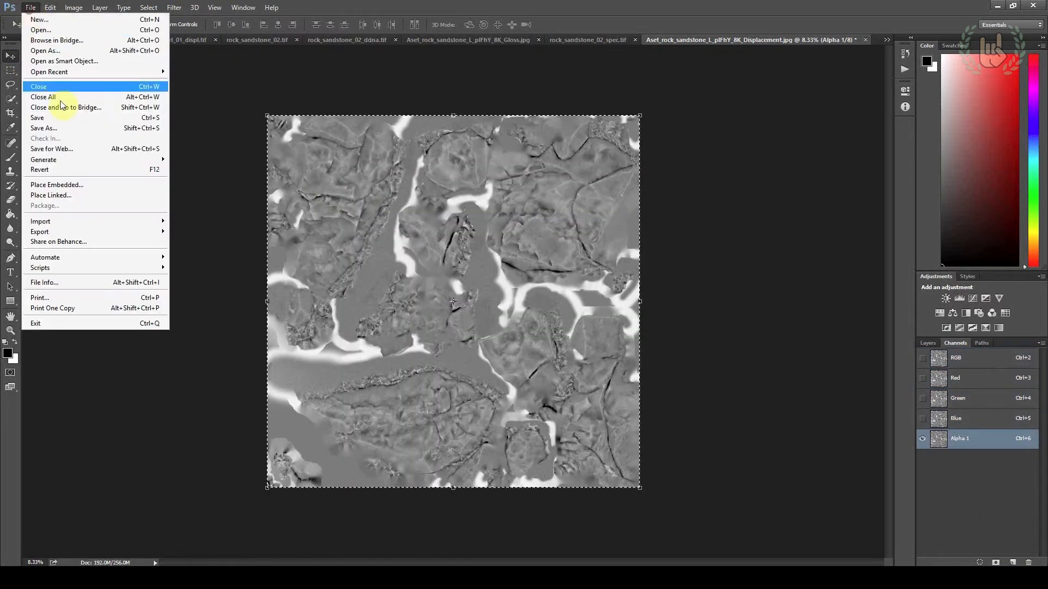
left_click(69, 131)
left_click(385, 143)
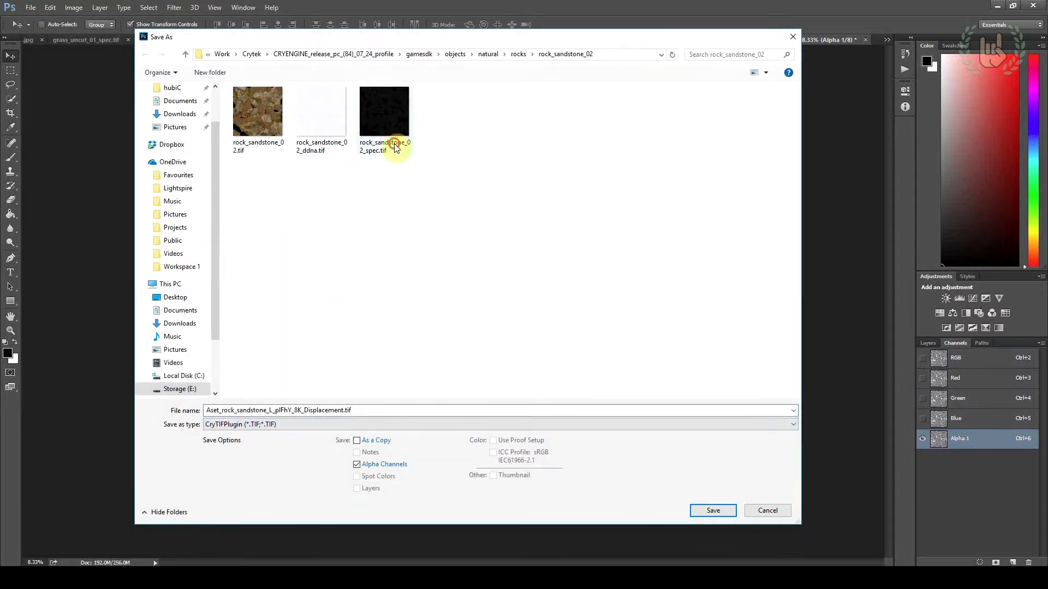
double_click(244, 405)
left_click(270, 411)
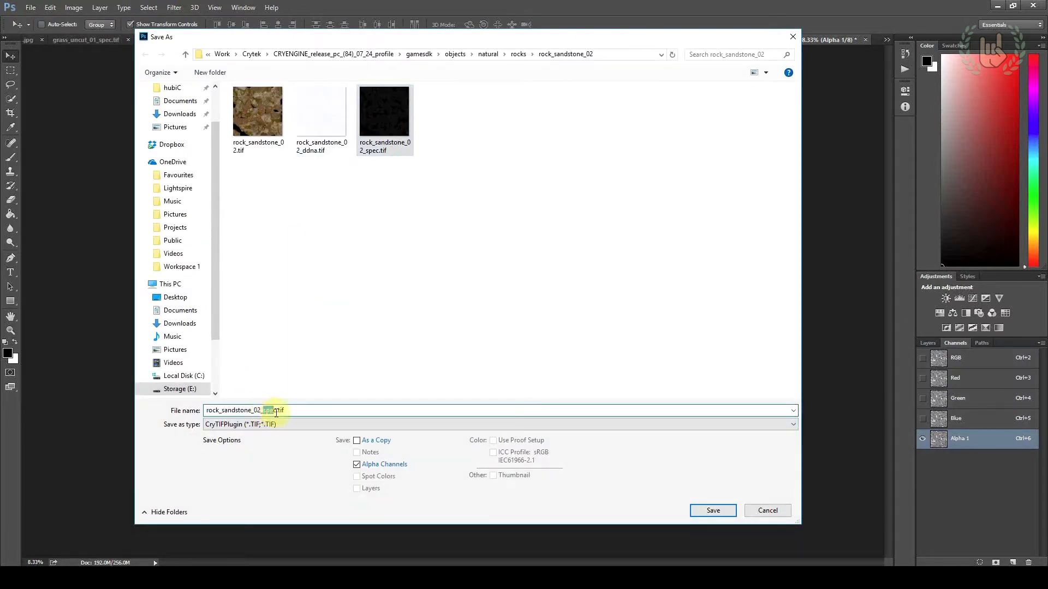
type("displ")
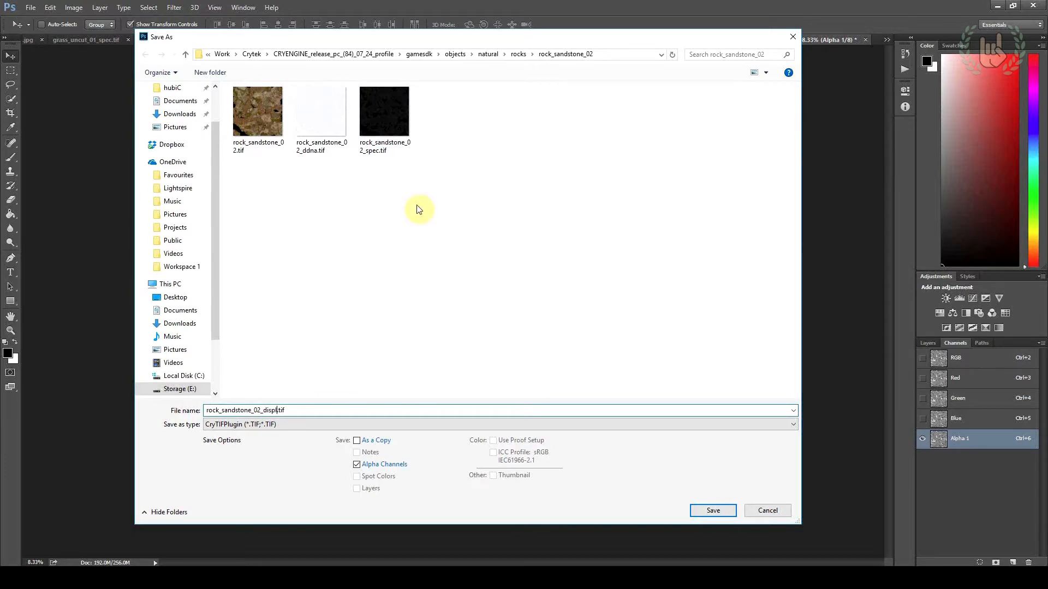
left_click(706, 511)
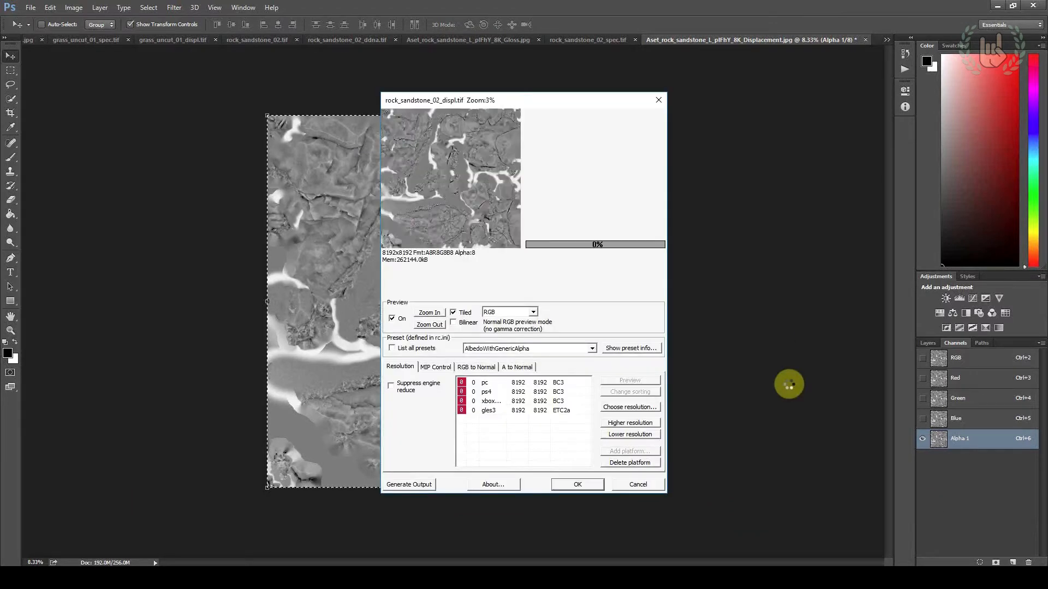
left_click(591, 348)
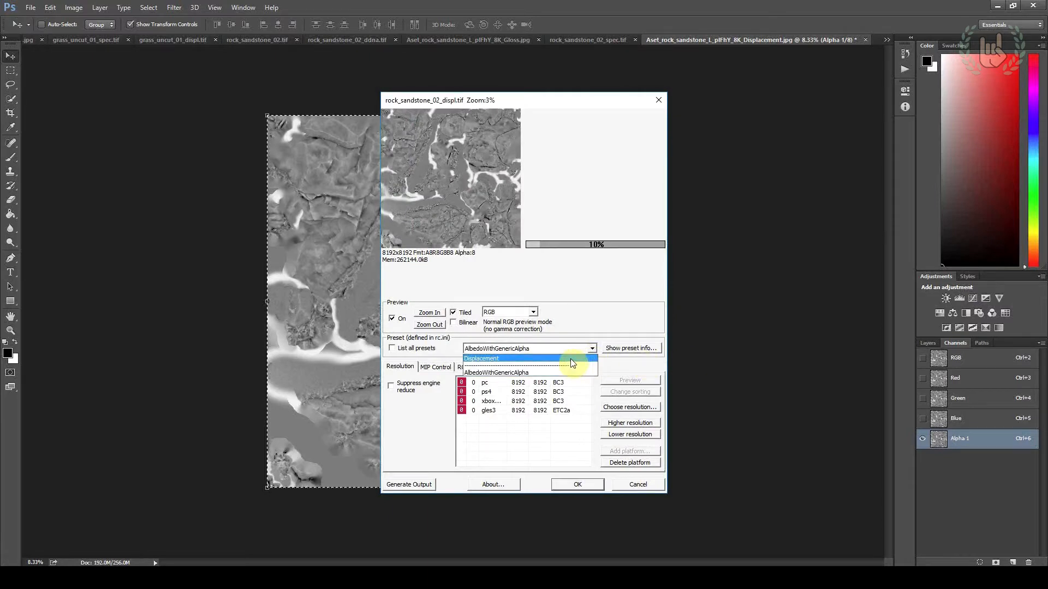
left_click(571, 358)
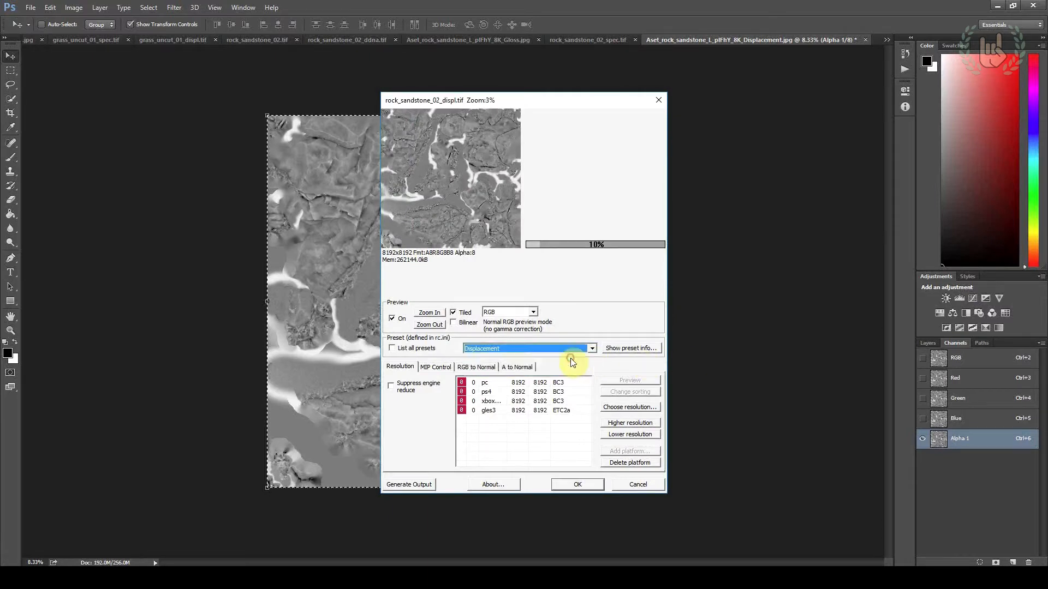
left_click(581, 484)
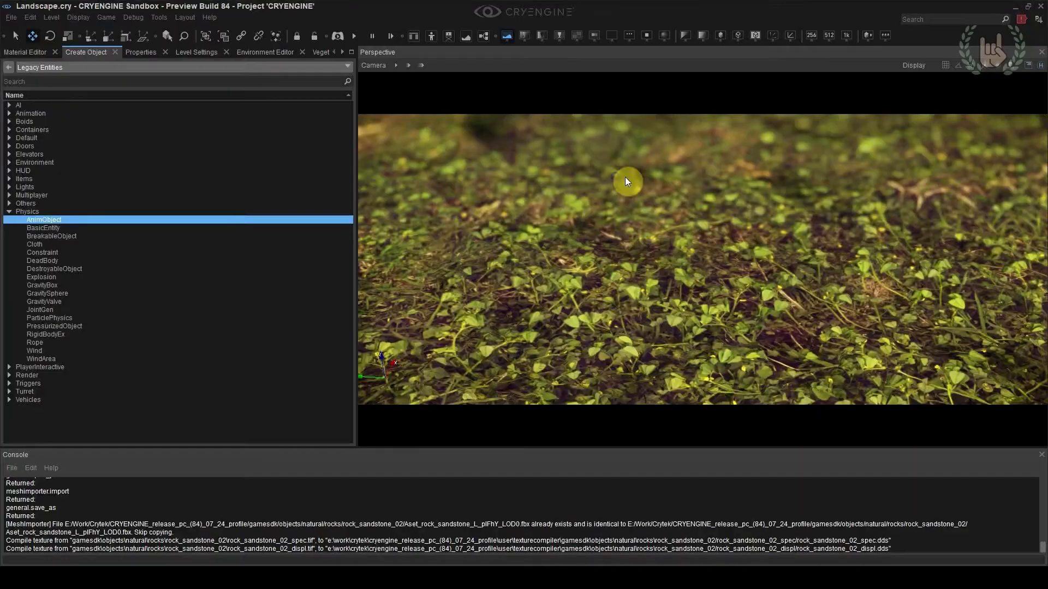
Place the static mesh rock_sandstone_02.cgf from objects/natural/rocks/rock_sandstone_02 on the grassy ground
right_click_drag(592, 352, 636, 267)
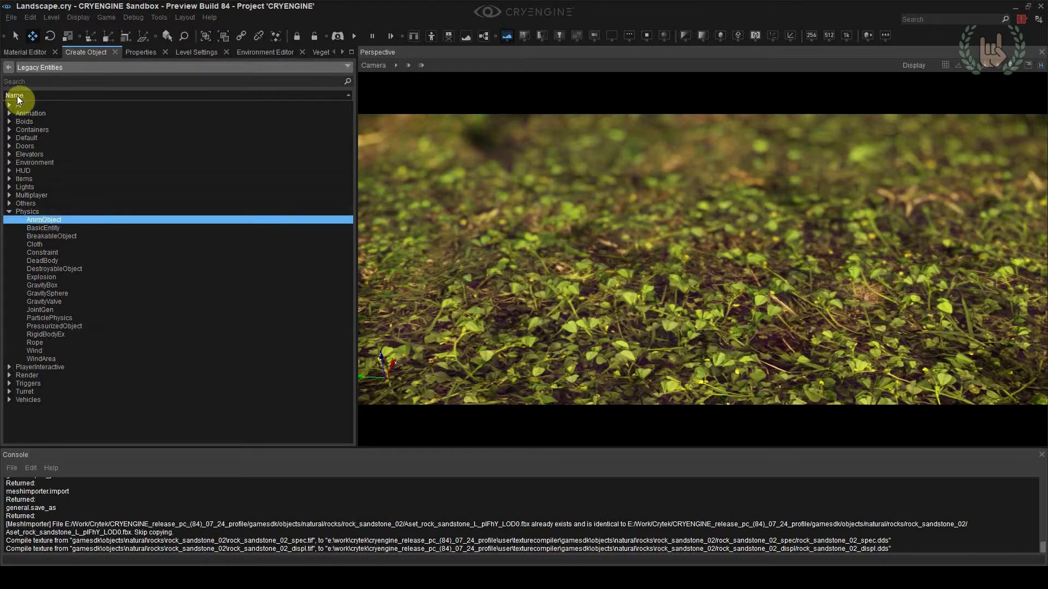
left_click(9, 66)
left_click(71, 178)
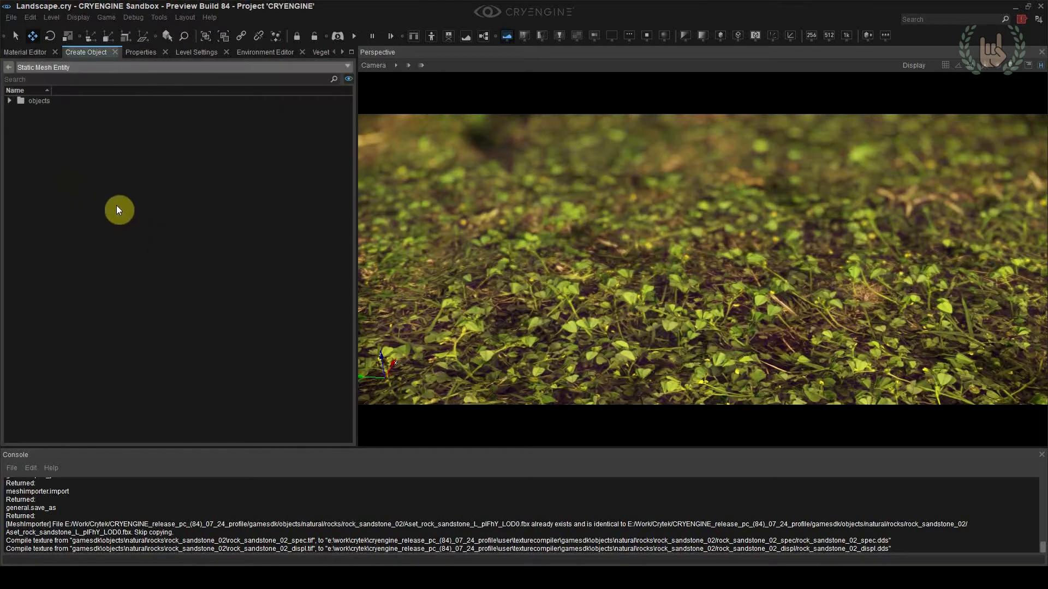
double_click(44, 100)
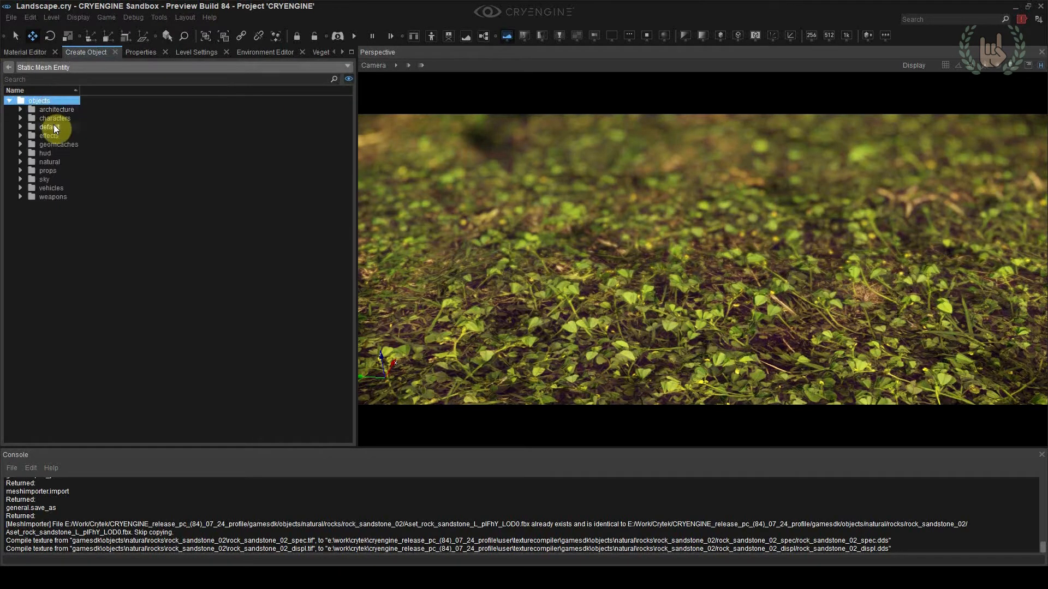
double_click(54, 162)
double_click(59, 189)
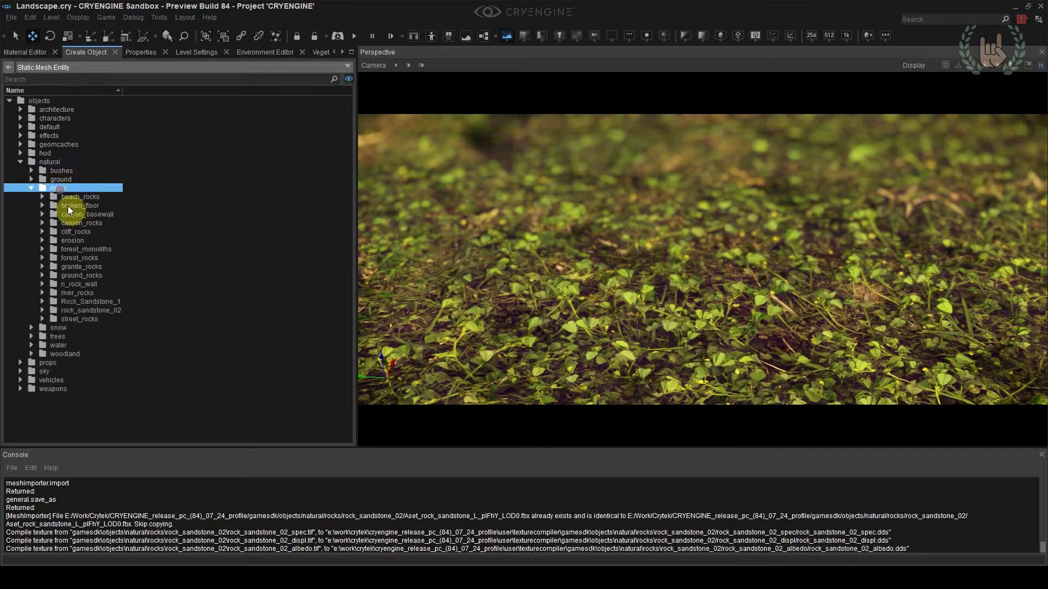
double_click(92, 311)
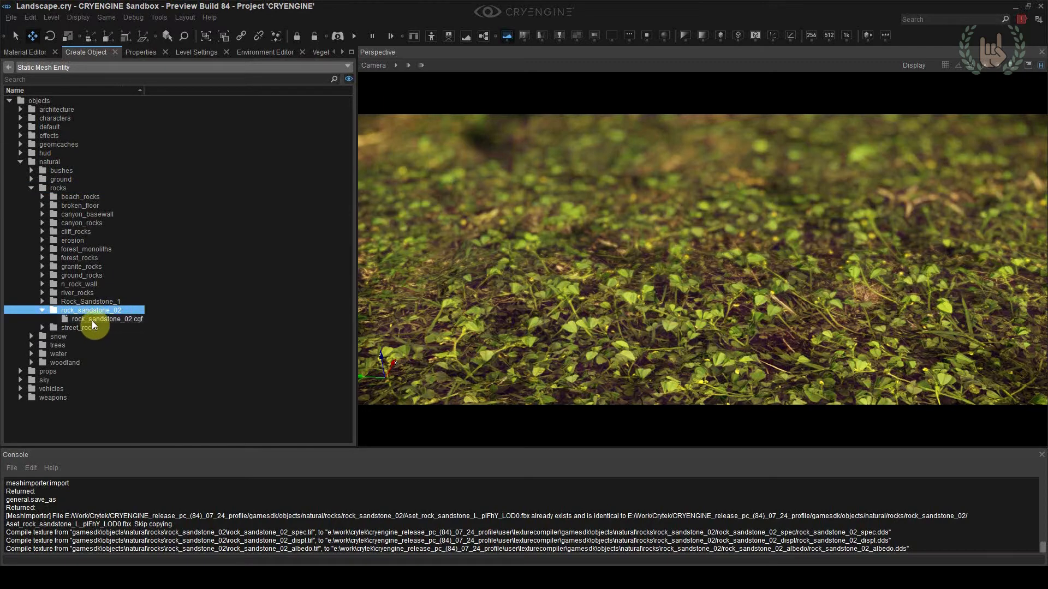
left_click(91, 321)
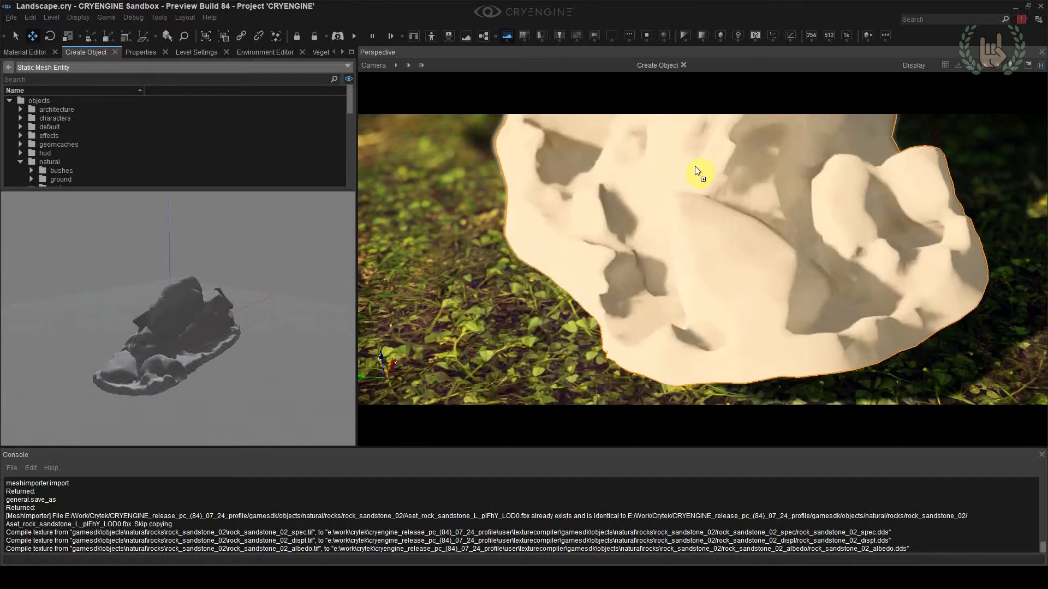
left_click(695, 167)
key("2")
mouse_move(653, 214)
left_mouse_down()
mouse_move(687, 209)
mouse_move(673, 215)
left_mouse_up()
key("ctrl+z")
Move the rock slightly down along its vertical axis toward the ground
left_click_drag(552, 197, 732, 191)
right_click_drag(733, 191, 720, 241)
key("s")
key("1")
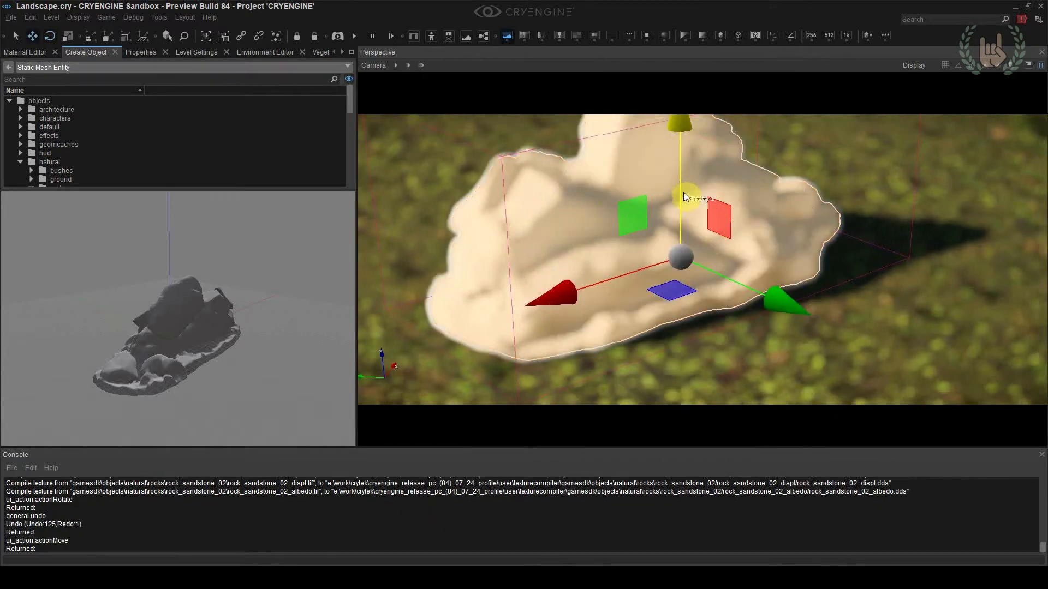
left_click_drag(686, 196, 685, 206)
Set the FocusRange key of the depthoffield sequence in Track View to 25
left_click(342, 52)
left_click(343, 52)
left_click(343, 52)
left_click(298, 52)
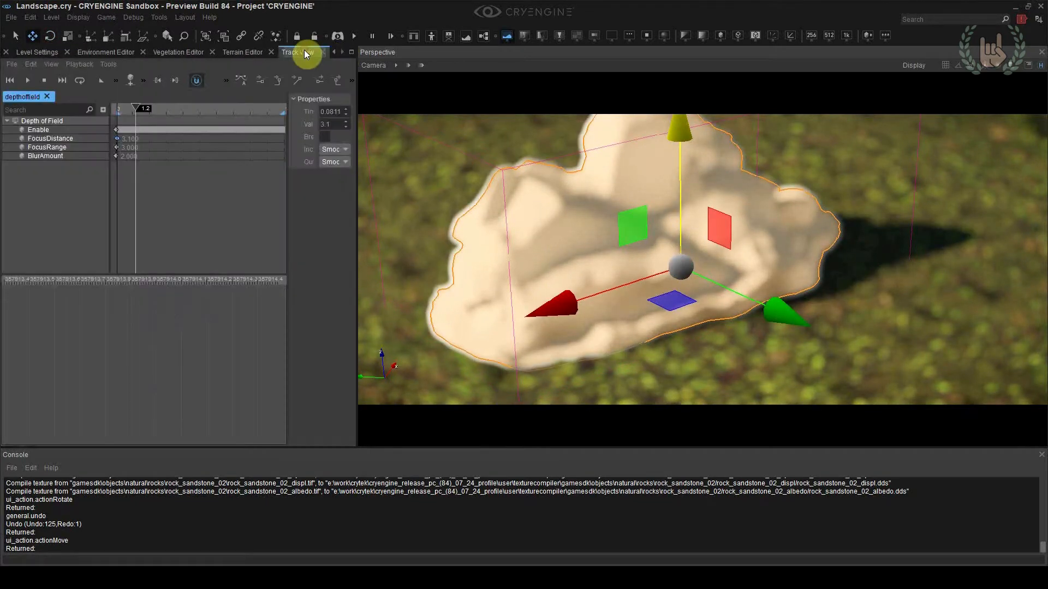
double_click(328, 124)
type("12")
key("Return")
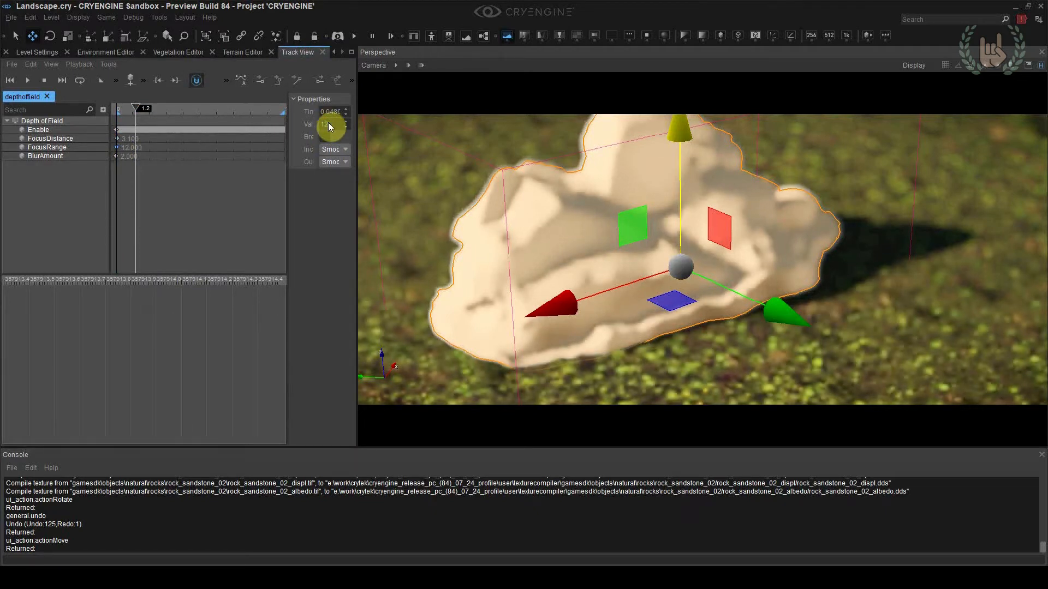
double_click(329, 124)
type("15")
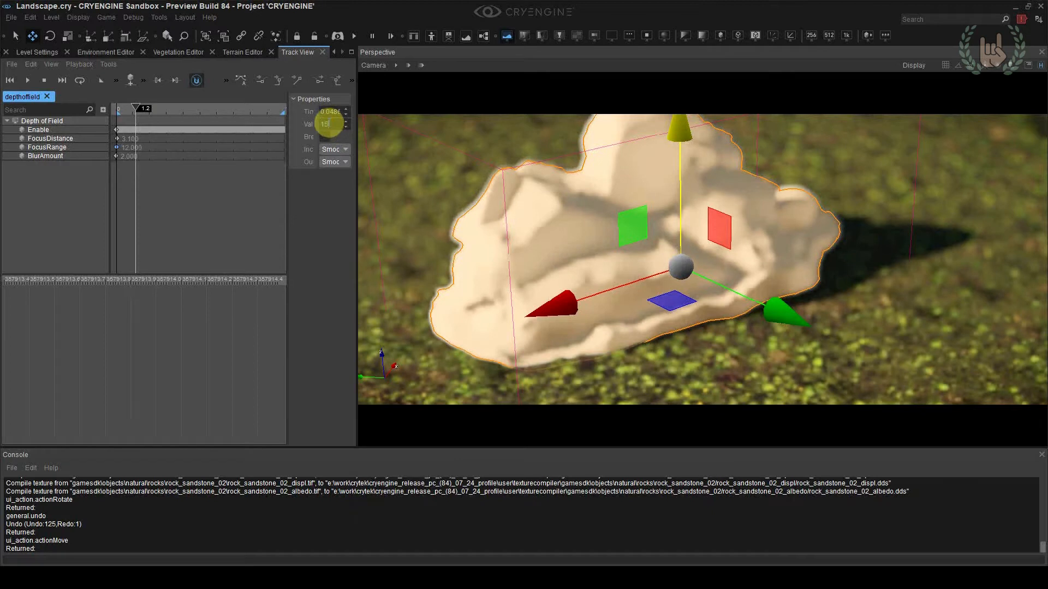
double_click(329, 124)
type("25")
key("Return")
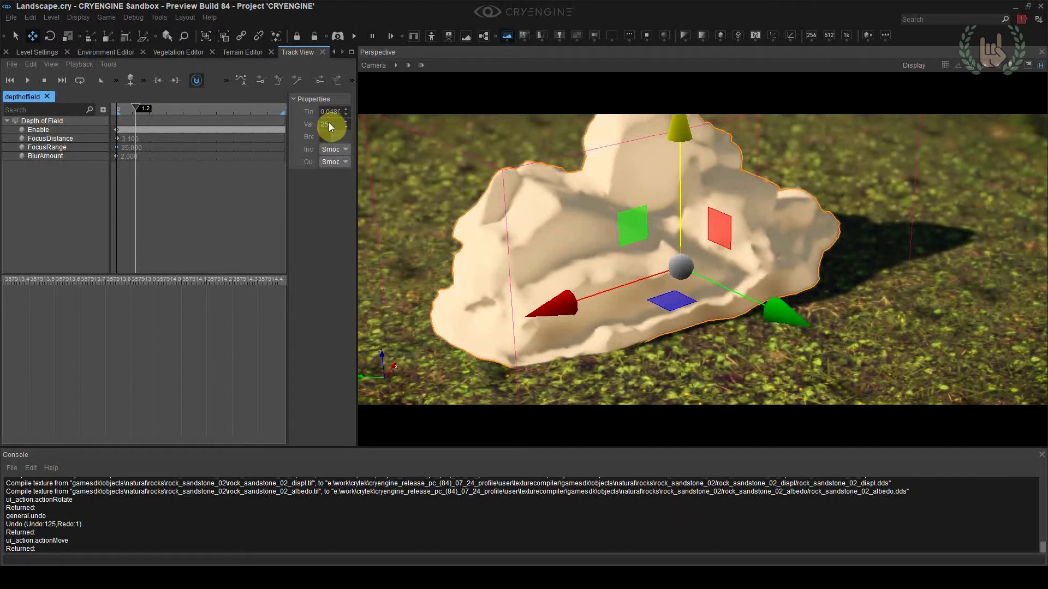
Lower the selected rock a little further so its base sinks into the grass
left_click(724, 382)
key("w")
right_click_drag(724, 382, 732, 361)
left_click(718, 289)
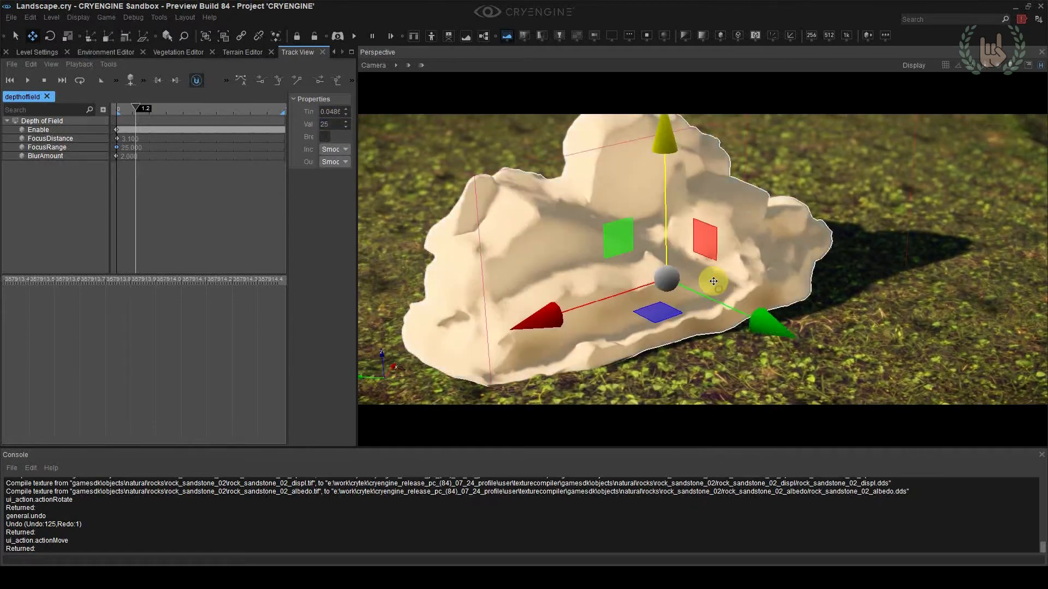
left_click_drag(665, 206, 667, 214)
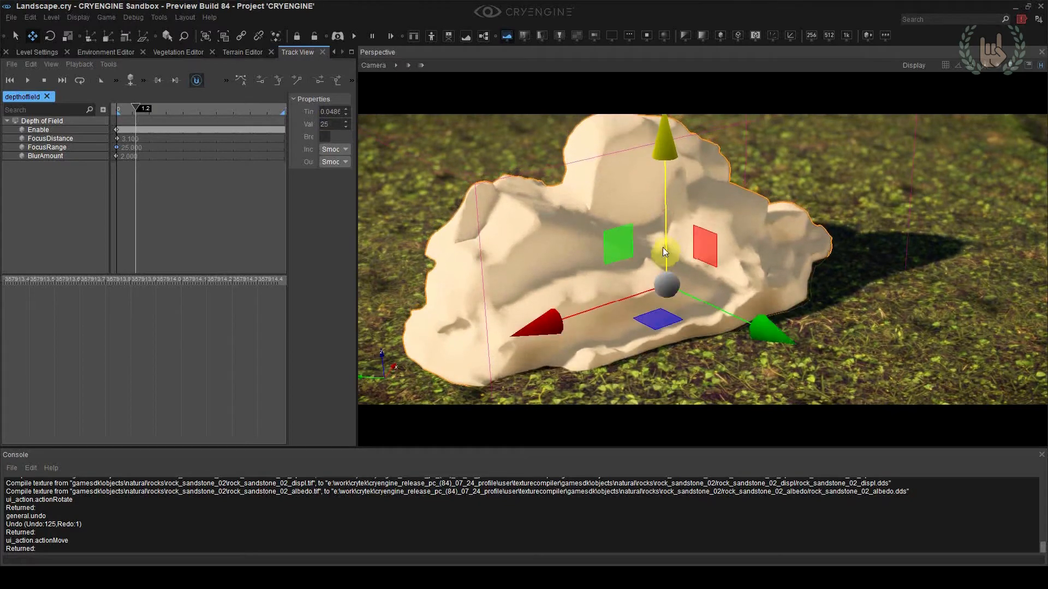
Rotate the rock slightly to adjust how its base sits on the ground
key("e")
left_click_drag(678, 311, 597, 264)
key("w")
key("e")
left_click_drag(633, 309, 640, 310)
left_click(646, 354)
right_click_drag(646, 355, 646, 348)
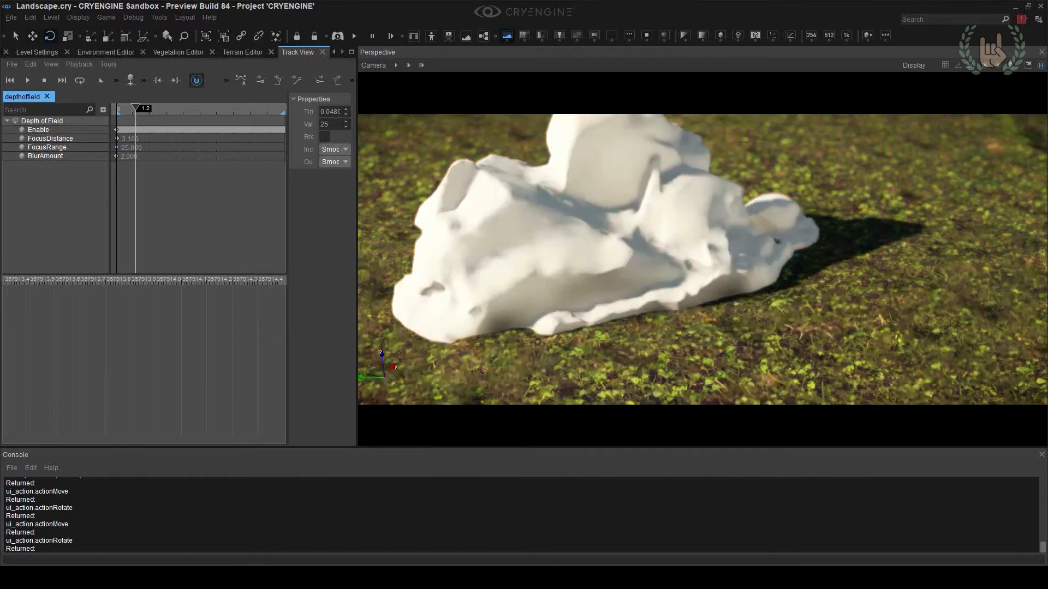
right_click_drag(838, 307, 839, 299)
Reposition the rotated rock so its lower edge is embedded in the terrain, and frame the whole rock
left_click(676, 257)
key("w")
mouse_move(651, 228)
left_mouse_down()
mouse_move(652, 237)
mouse_move(636, 239)
left_mouse_up()
left_click(849, 203)
right_click_drag(849, 203, 853, 210)
key("s")
right_click_drag(795, 192, 797, 192)
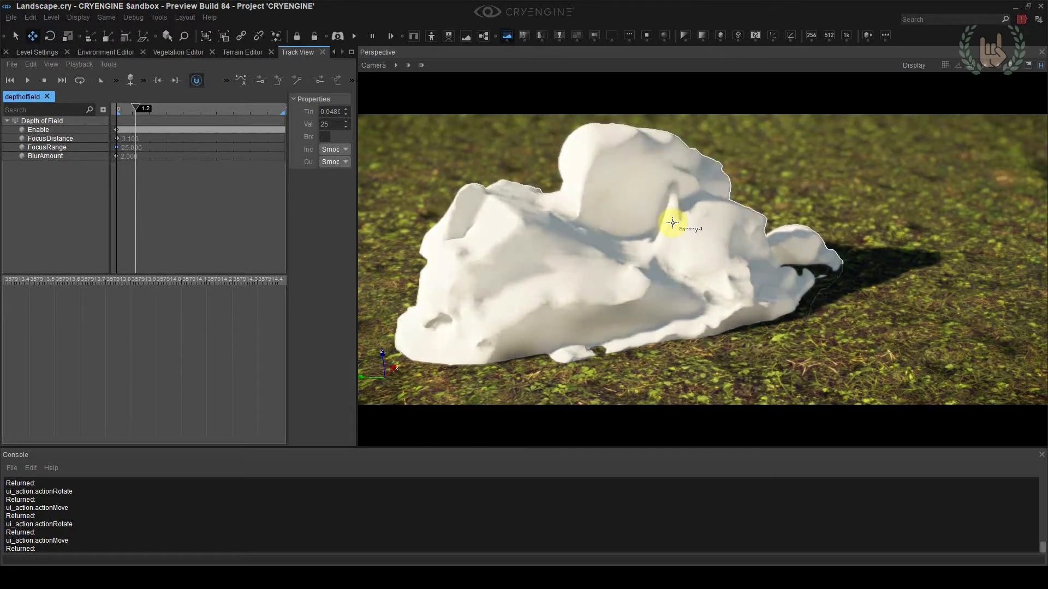
Create a new material named rock_sandstone_02 in the objects/natural/rocks/rock_sandstone_02 folder
left_click(334, 53)
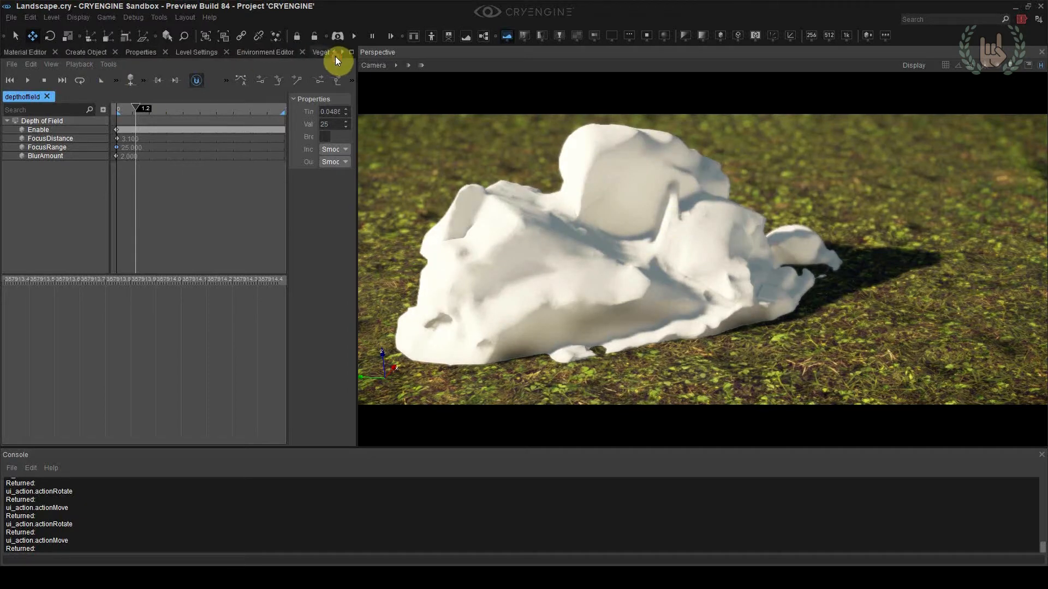
left_click(49, 53)
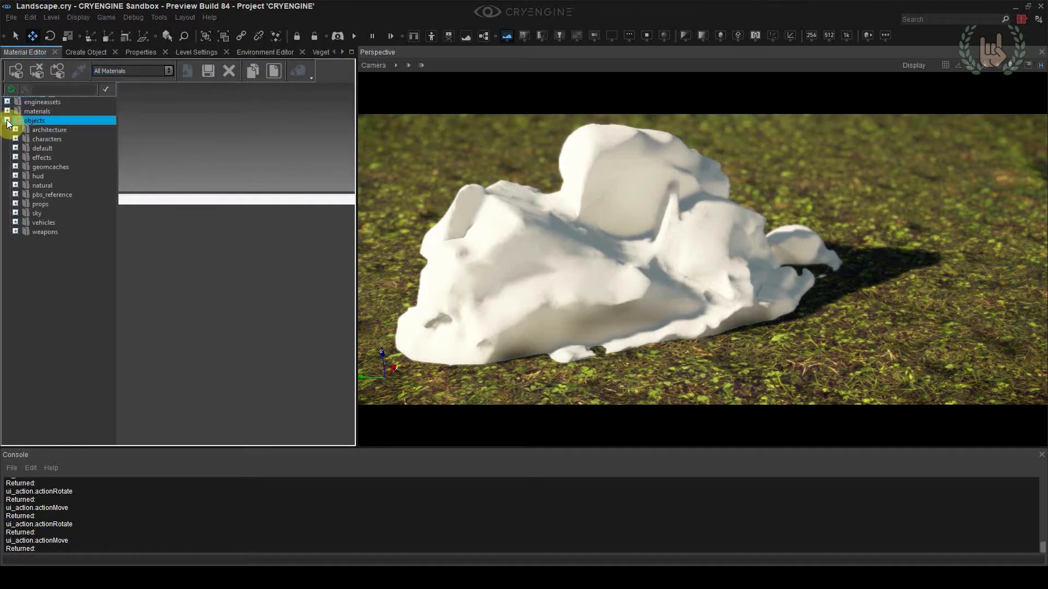
left_click(16, 186)
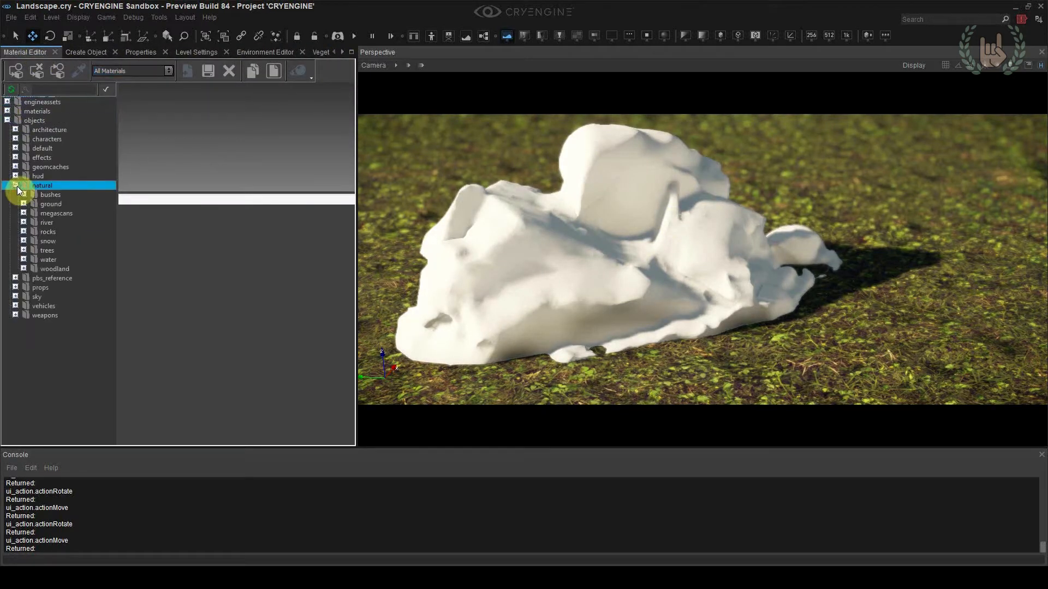
left_click(23, 232)
right_click(59, 232)
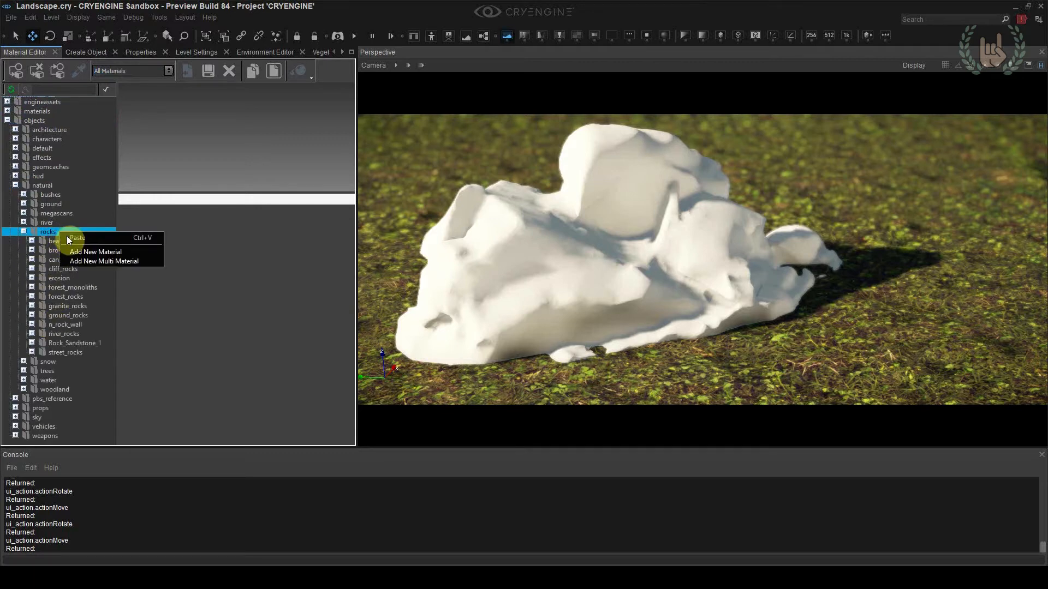
left_click(90, 254)
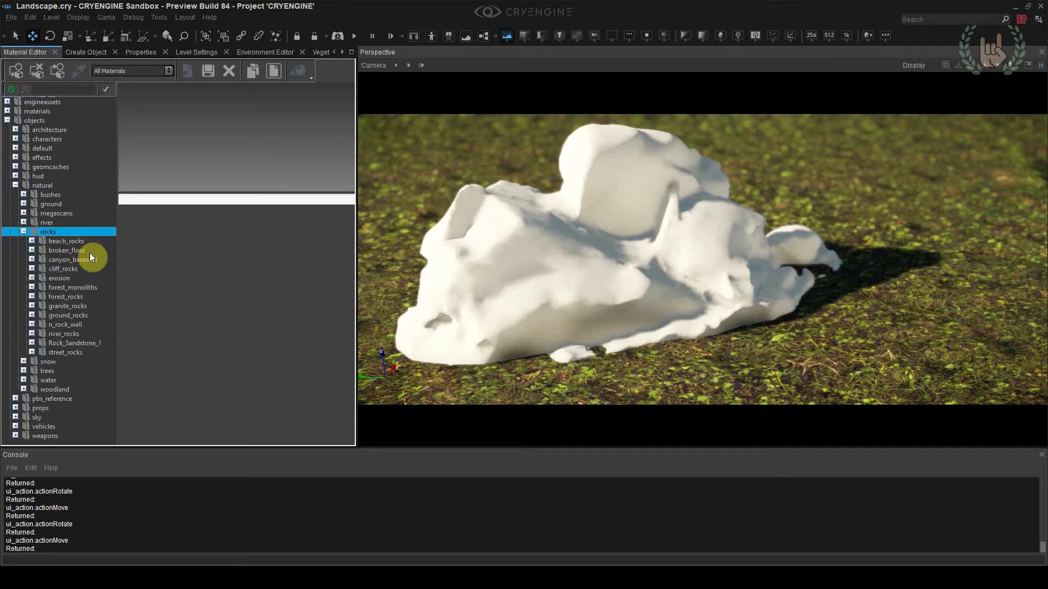
scroll(570, 253, "down", 2)
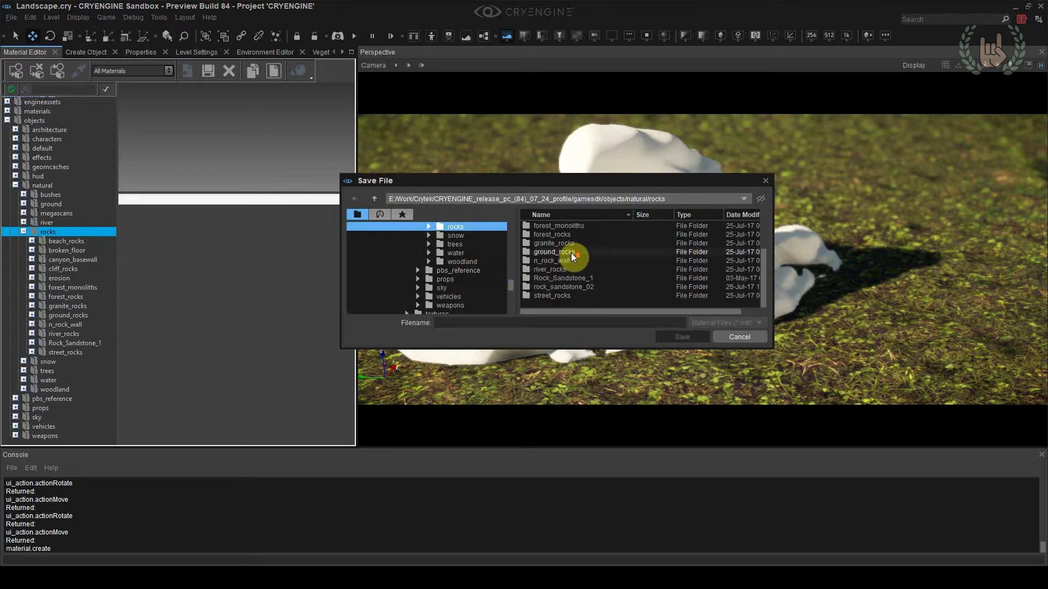
double_click(602, 286)
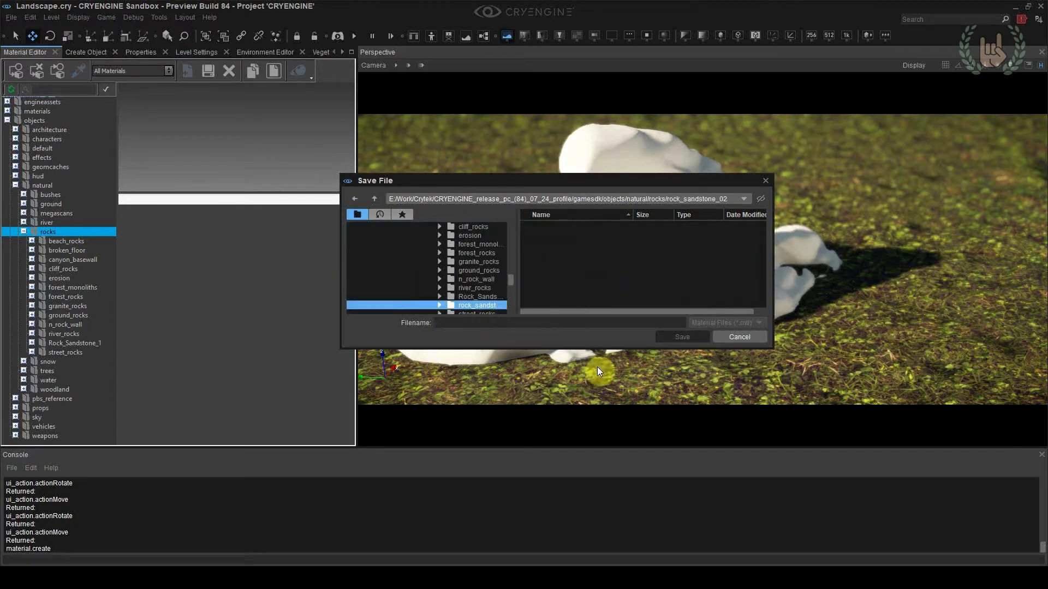
type("rock_")
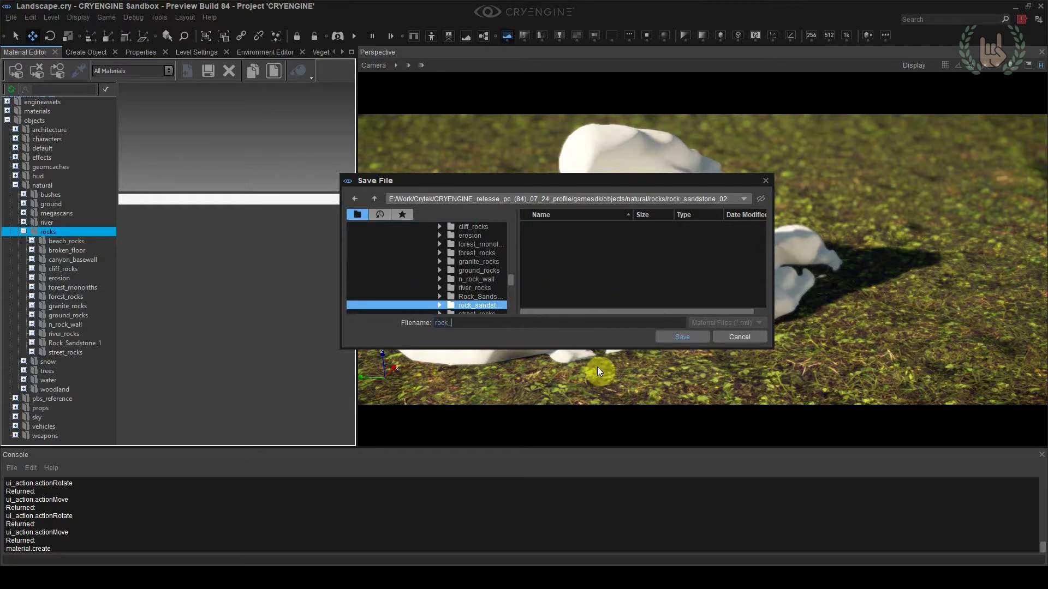
type("sandstone_02")
left_click(688, 337)
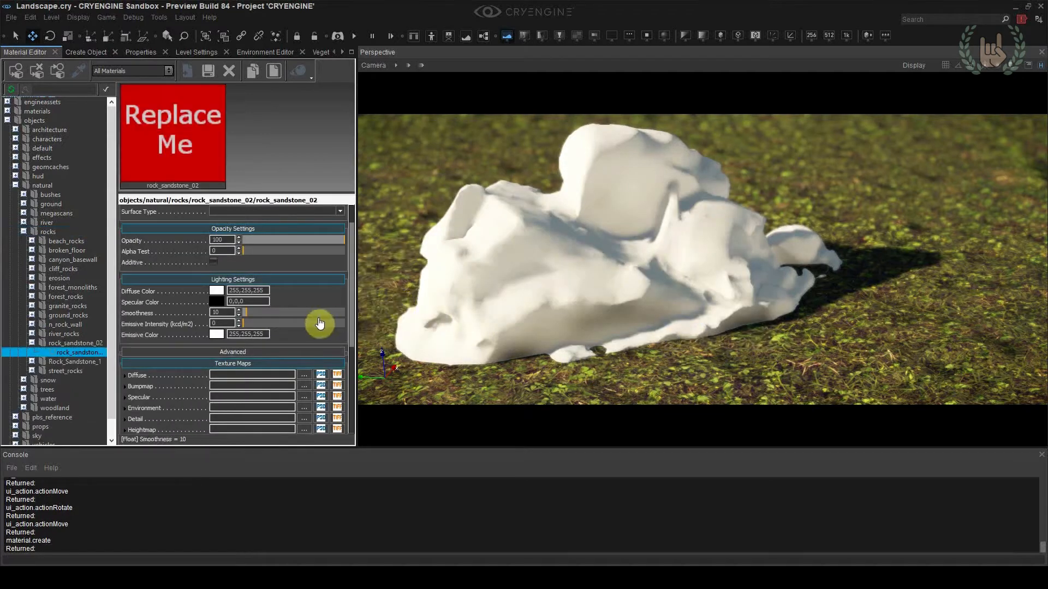
Widen the material list and assign the rock_sandstone_02 material to the rock in the scene
left_click_drag(114, 351, 153, 351)
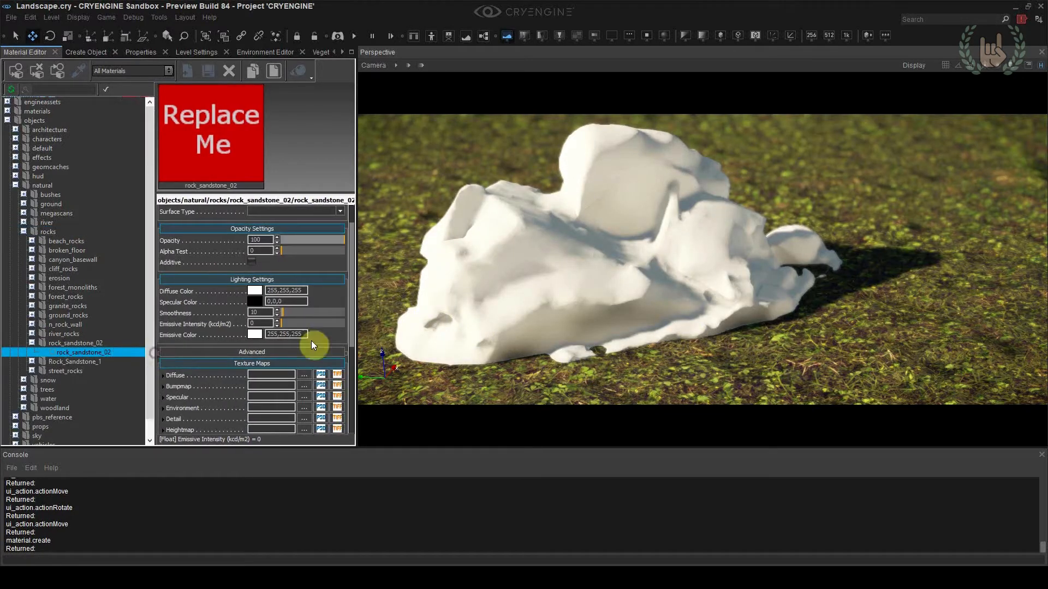
left_click(533, 264)
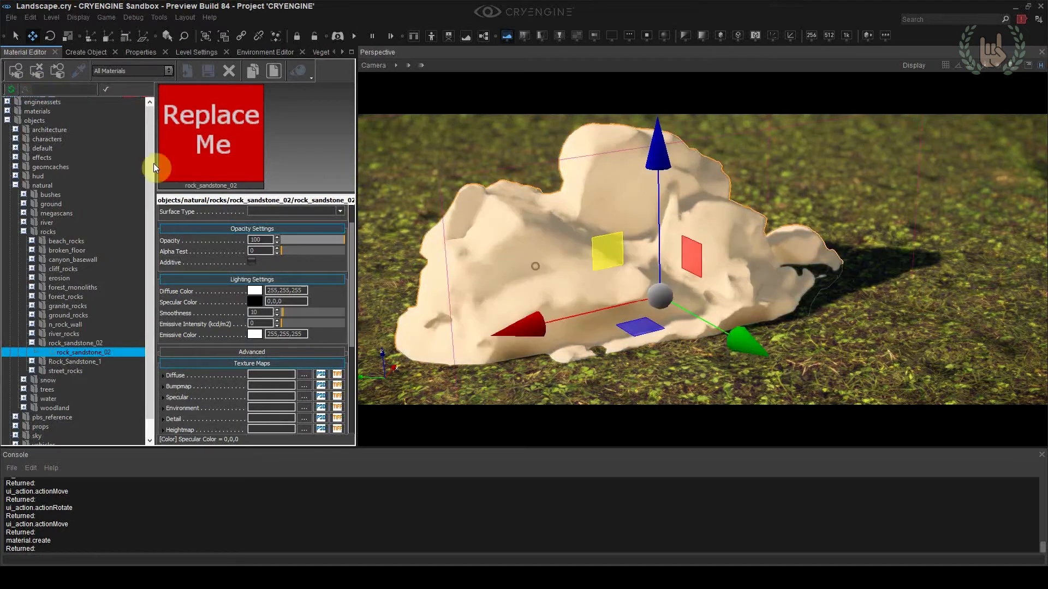
left_click(17, 71)
left_click(456, 187)
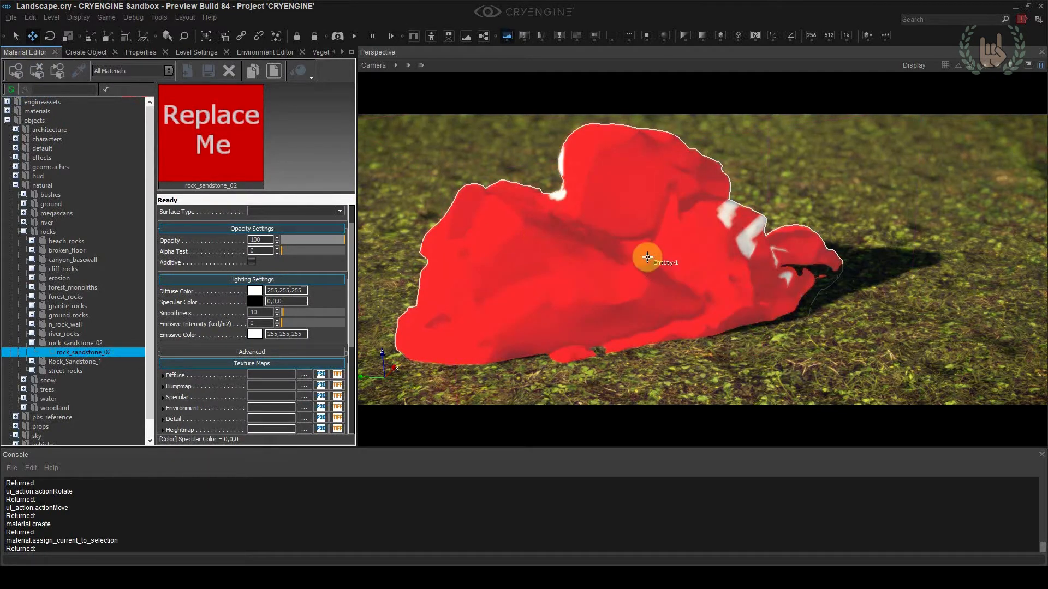
Turn the rock around so another side faces the camera, and return to the Move tool
left_click(645, 257)
key("3")
left_click_drag(627, 347, 763, 213)
key("1")
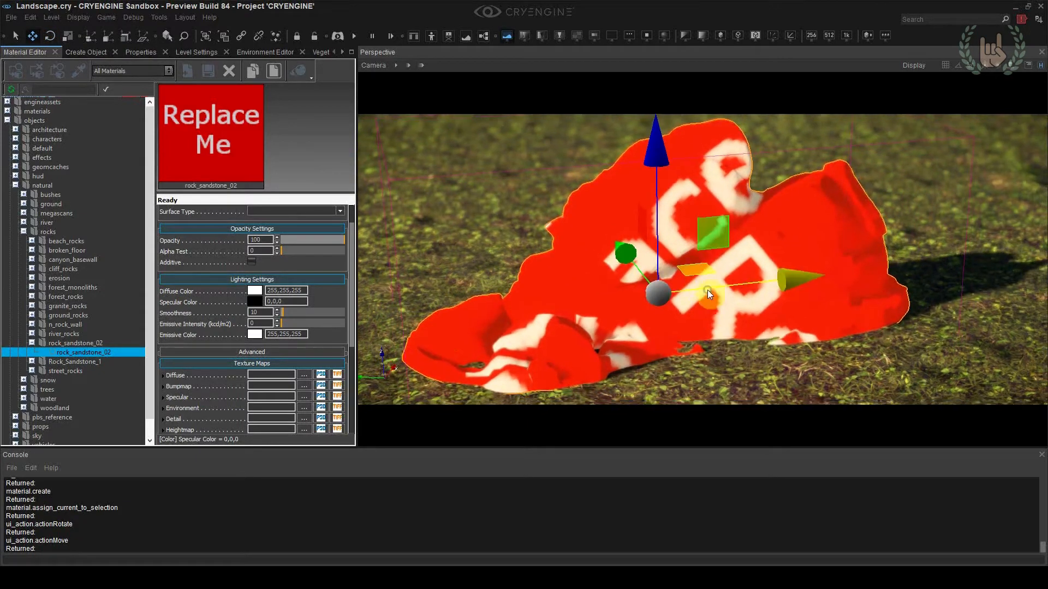
Assign rock_sandstone_02_albedo from the rock_sandstone_02 folder as the material's Diffuse texture, and reselect the rock
left_click_drag(350, 338, 352, 380)
left_click(266, 298)
left_click(304, 298)
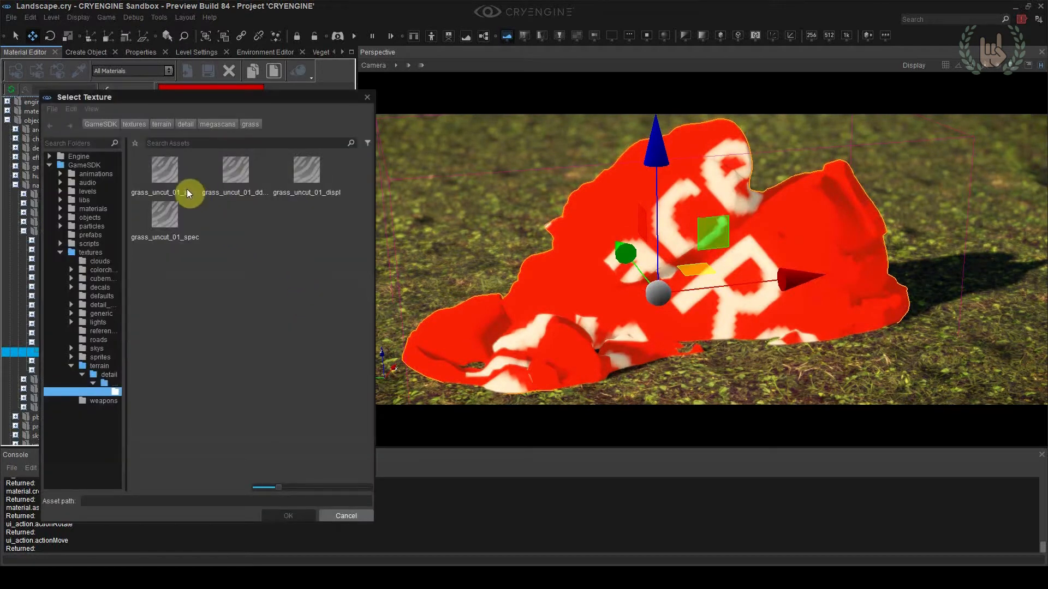
left_click(82, 217)
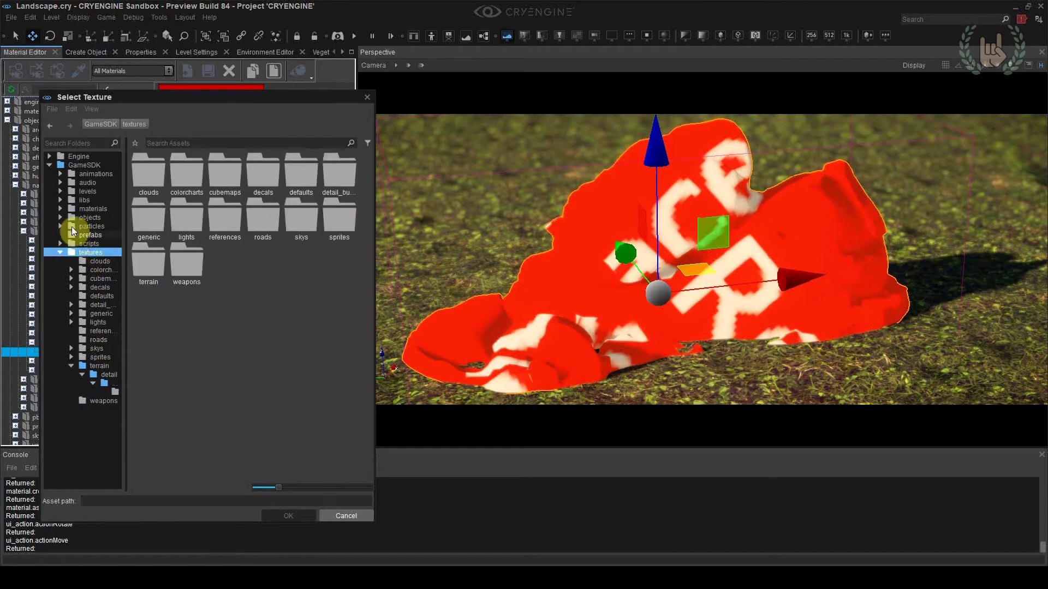
double_click(158, 218)
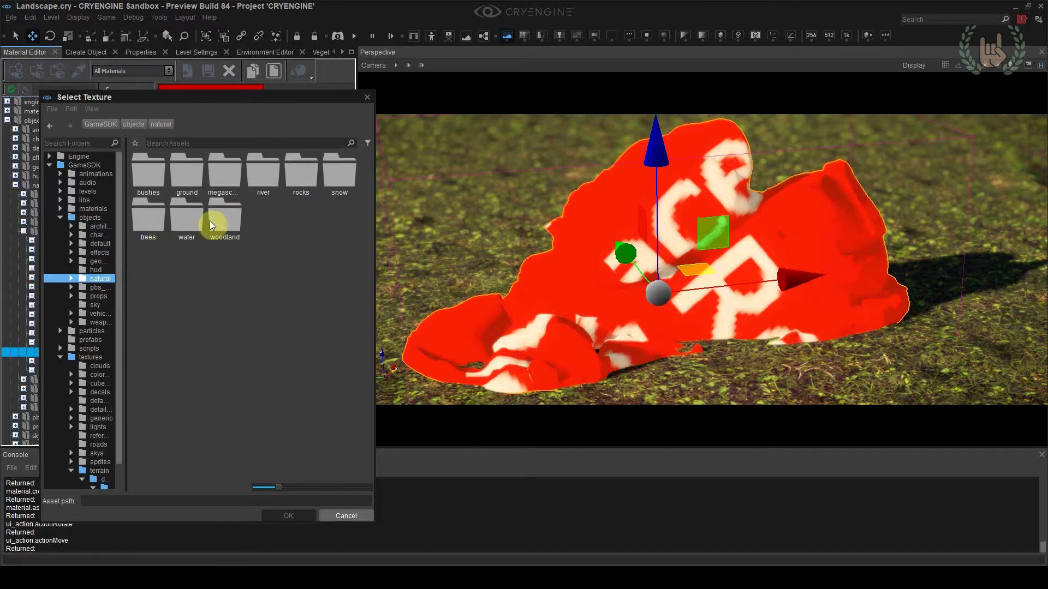
double_click(293, 193)
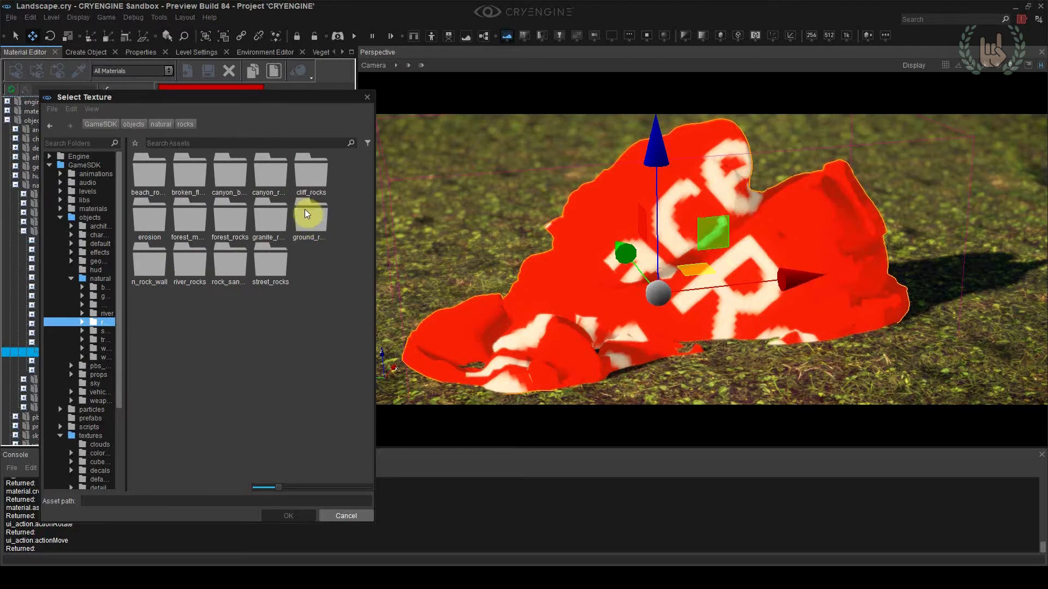
left_click_drag(127, 353, 210, 351)
double_click(127, 322)
left_click(143, 435)
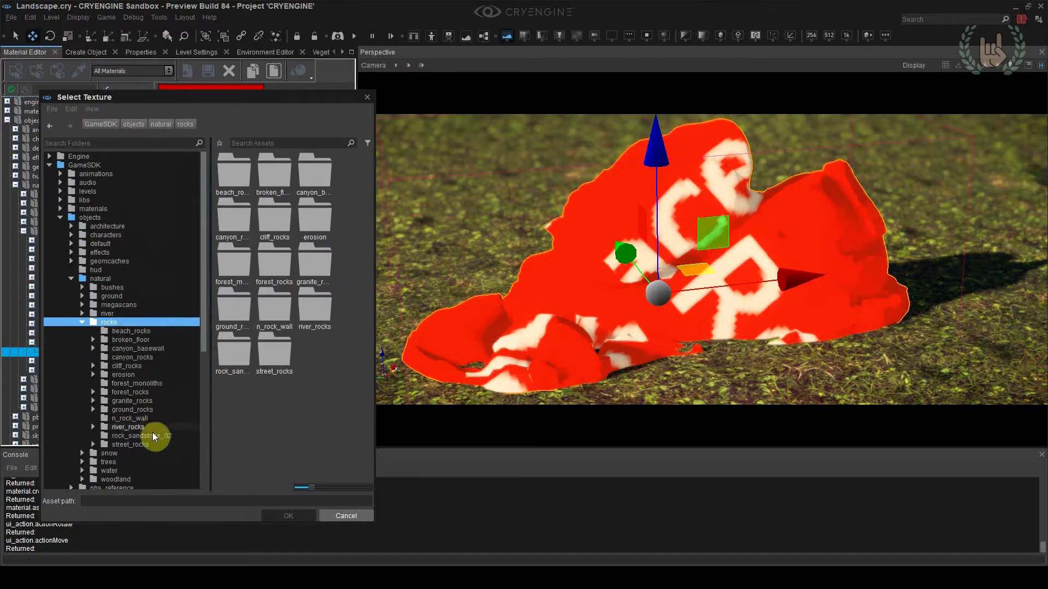
double_click(261, 178)
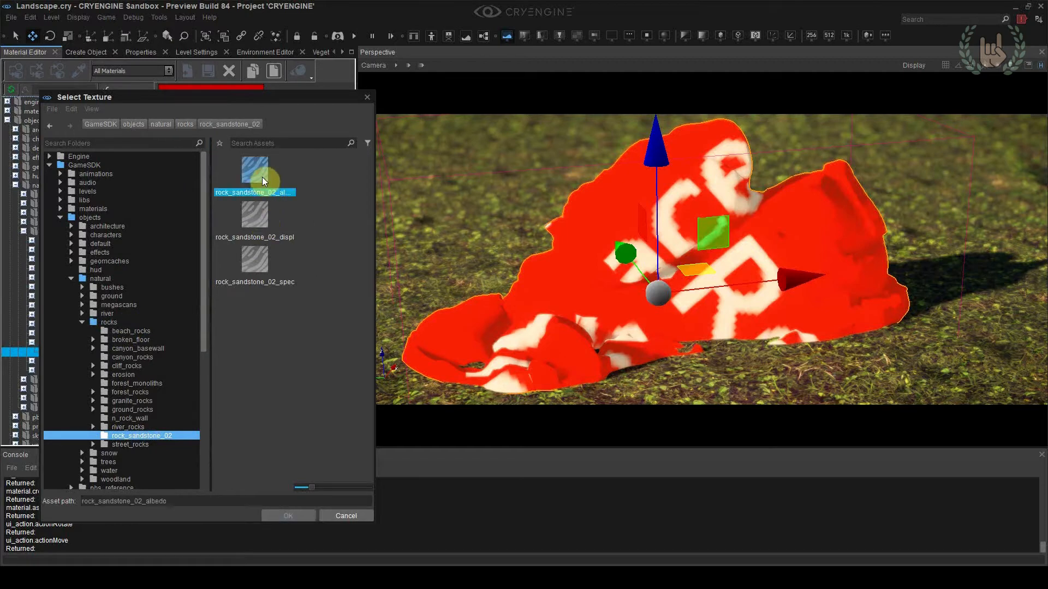
left_click(436, 212)
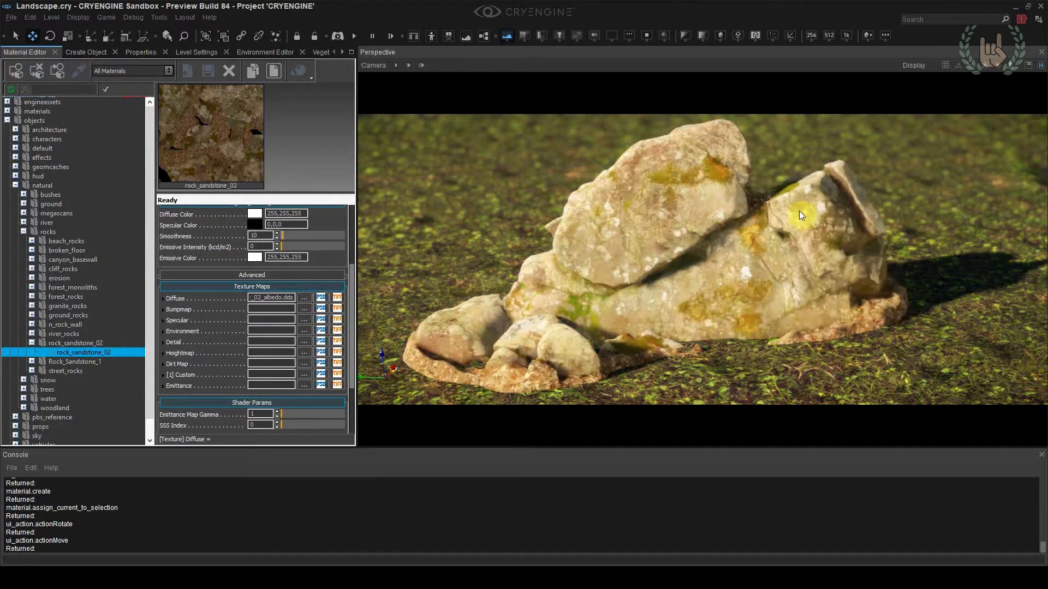
left_click(720, 273)
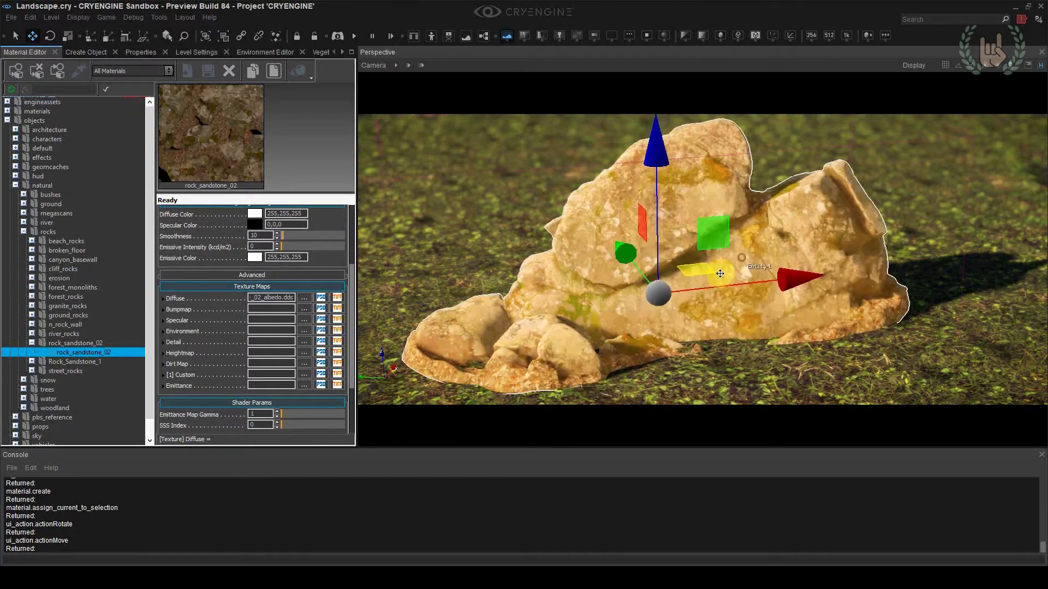
Deselect the rock and assign rock_sandstone_02_ddna as the material's Bumpmap texture
left_click(656, 165)
left_click(949, 235)
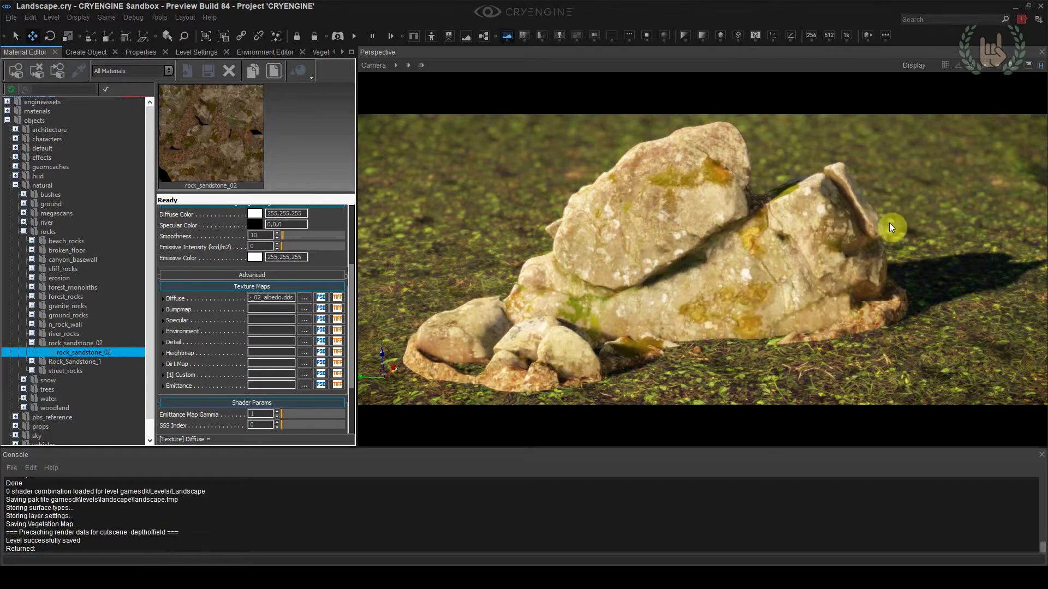
left_click(197, 310)
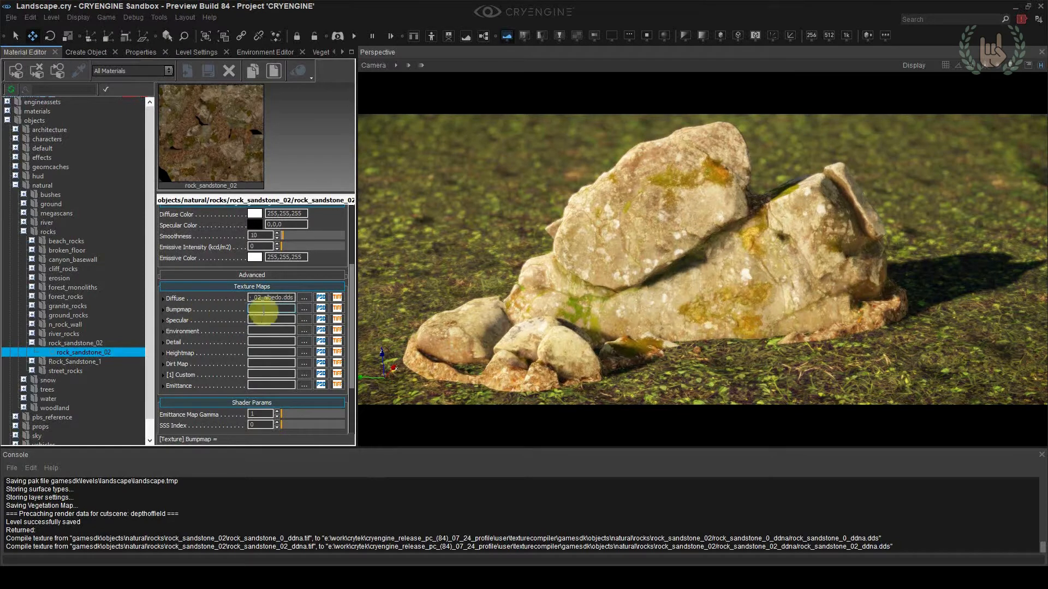
left_click(304, 309)
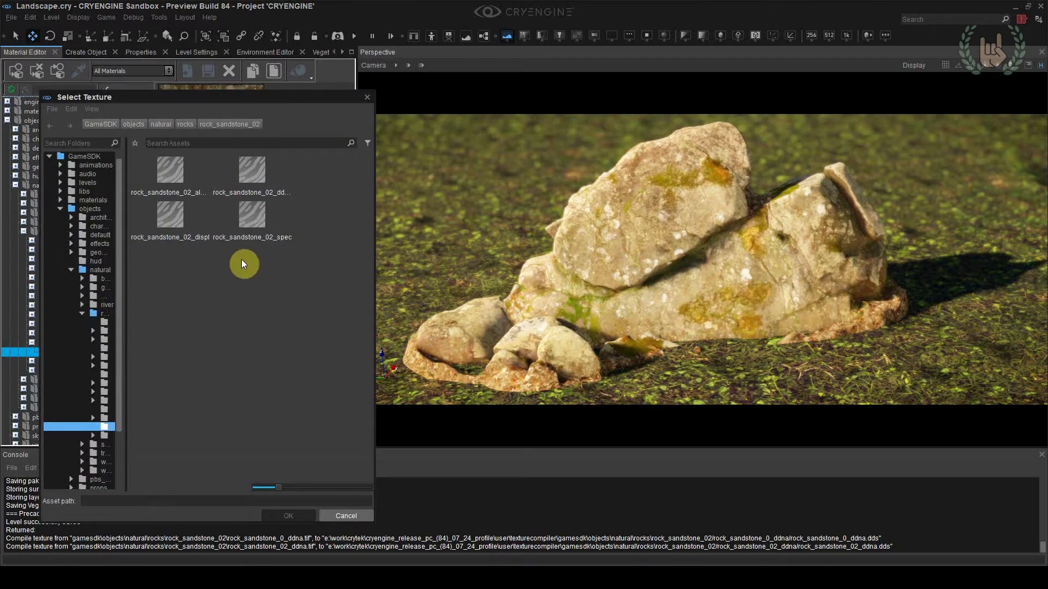
double_click(259, 170)
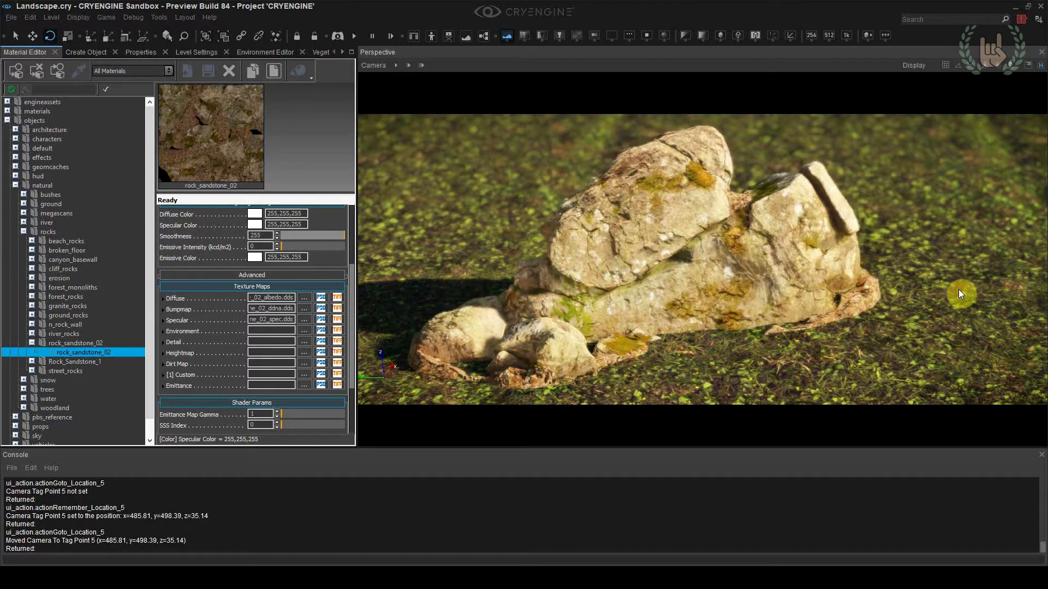
Switch to Photoshop and invert the Green channel of rock_sandstone_02_ddna.tif
key("alt+Tab")
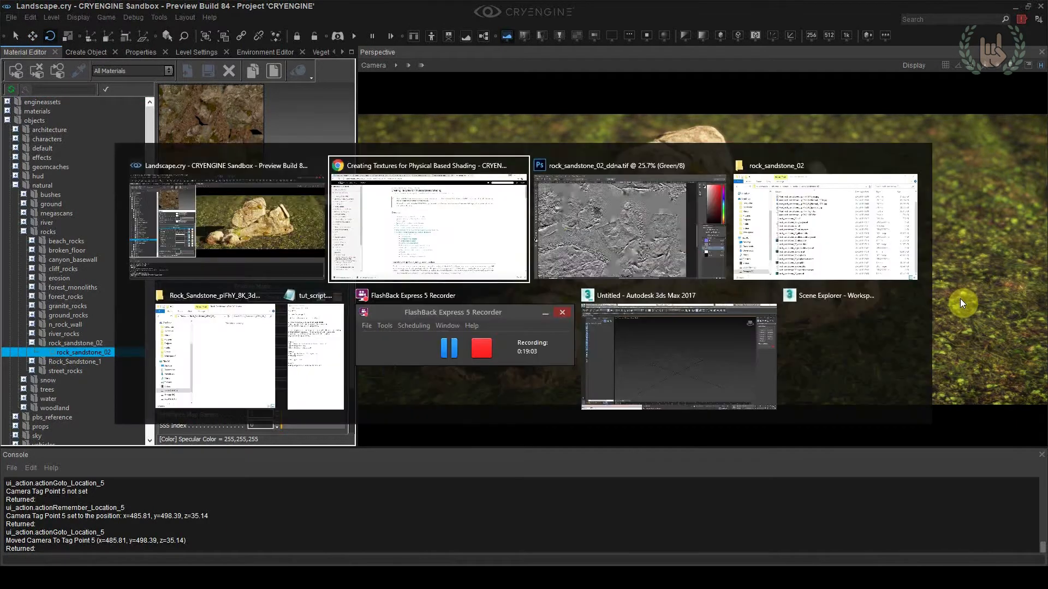
scroll(469, 310, "down", 5)
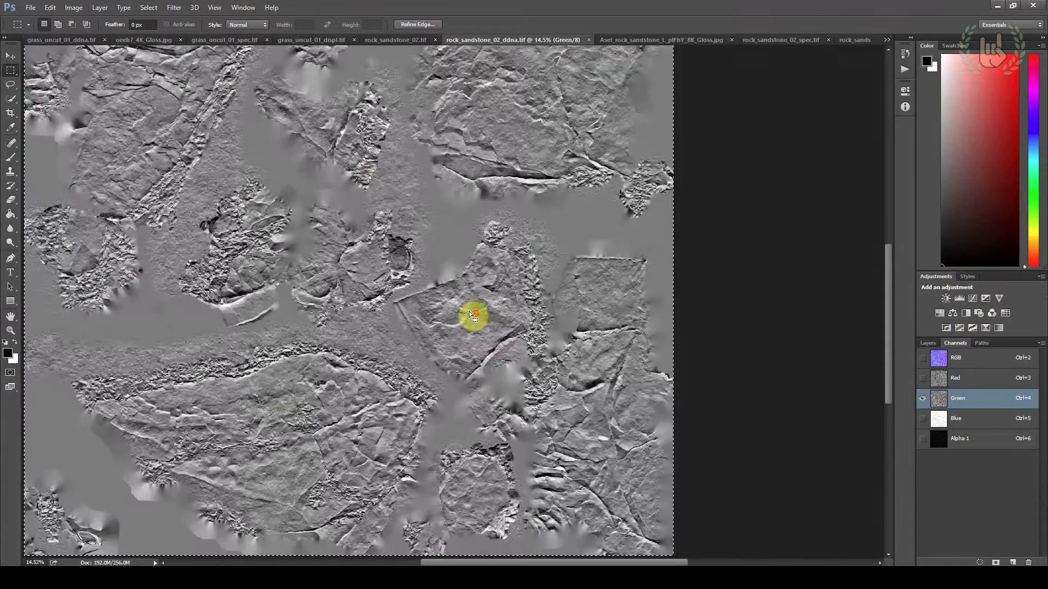
scroll(440, 323, "up", 1)
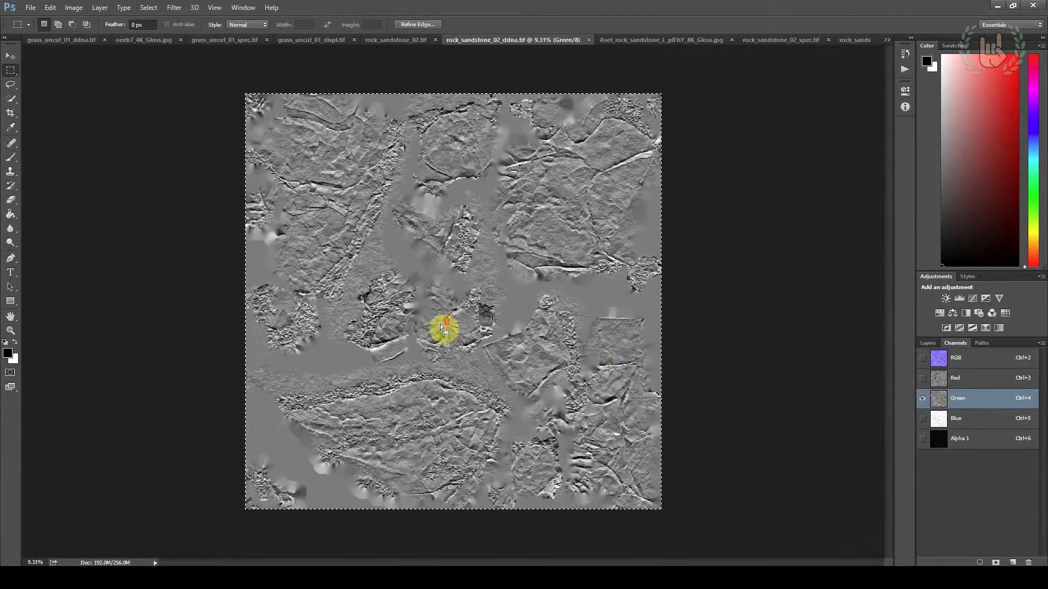
left_click(949, 382)
left_click(967, 403)
key("ctrl+i")
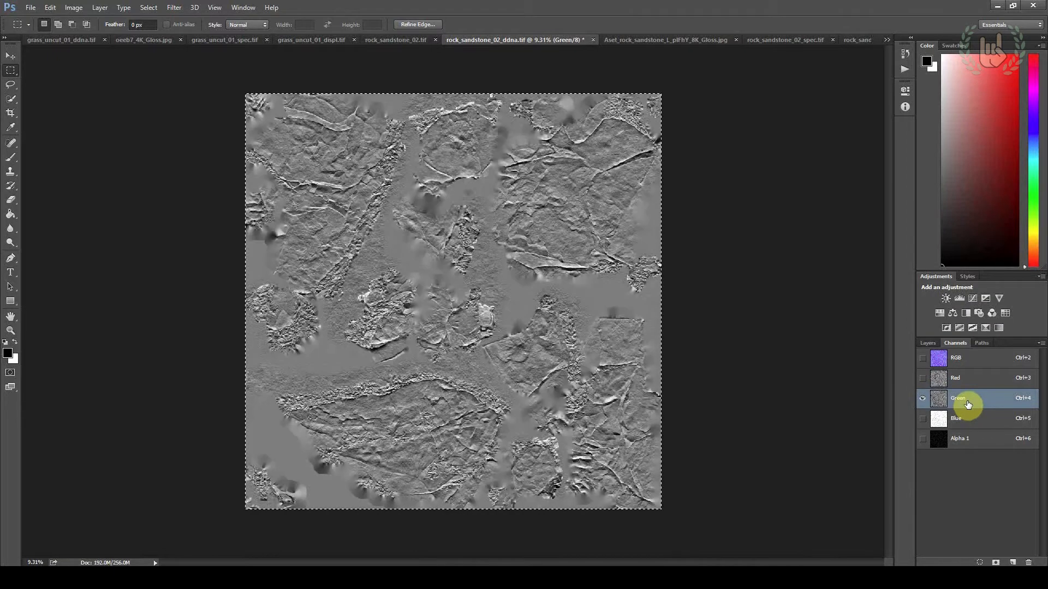
Save the normal map as rock_sandstone_02_ddna.tif in CryTIFPlugin format, replacing the existing file in the rock_sandstone_02 folder
left_click(30, 8)
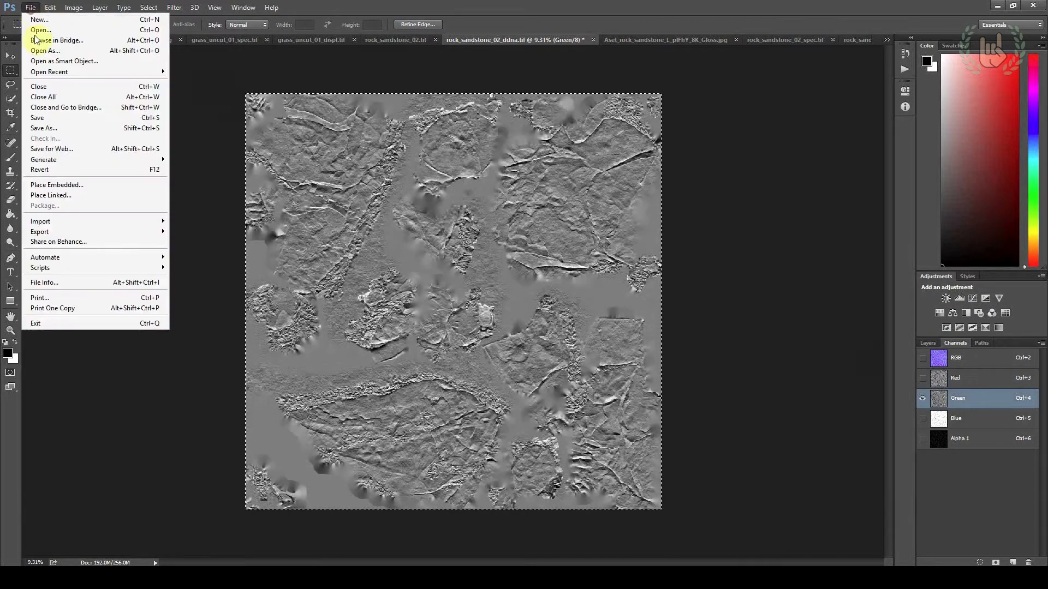
left_click(41, 129)
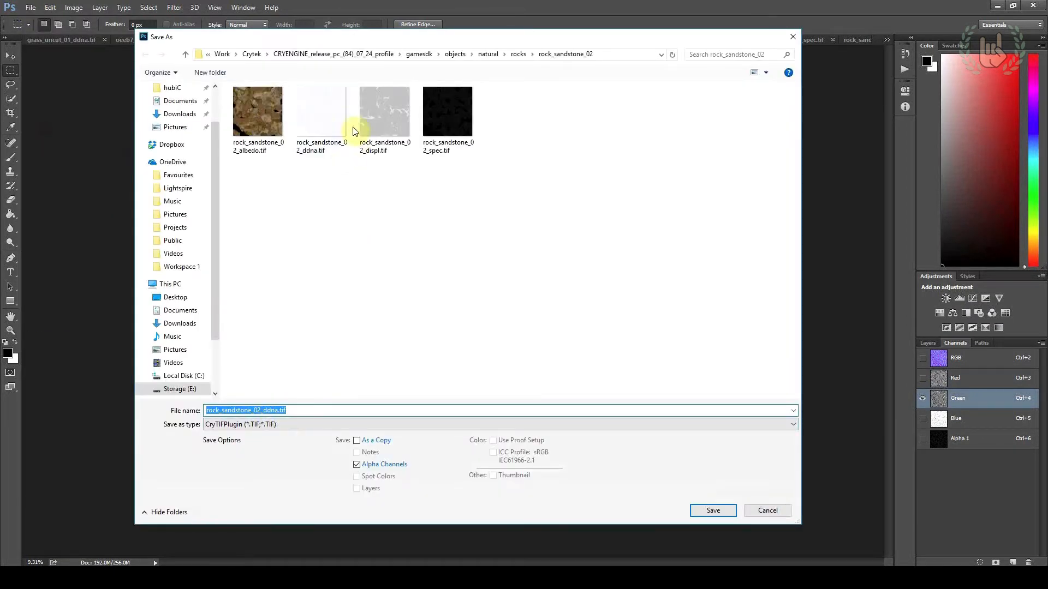
key("Return")
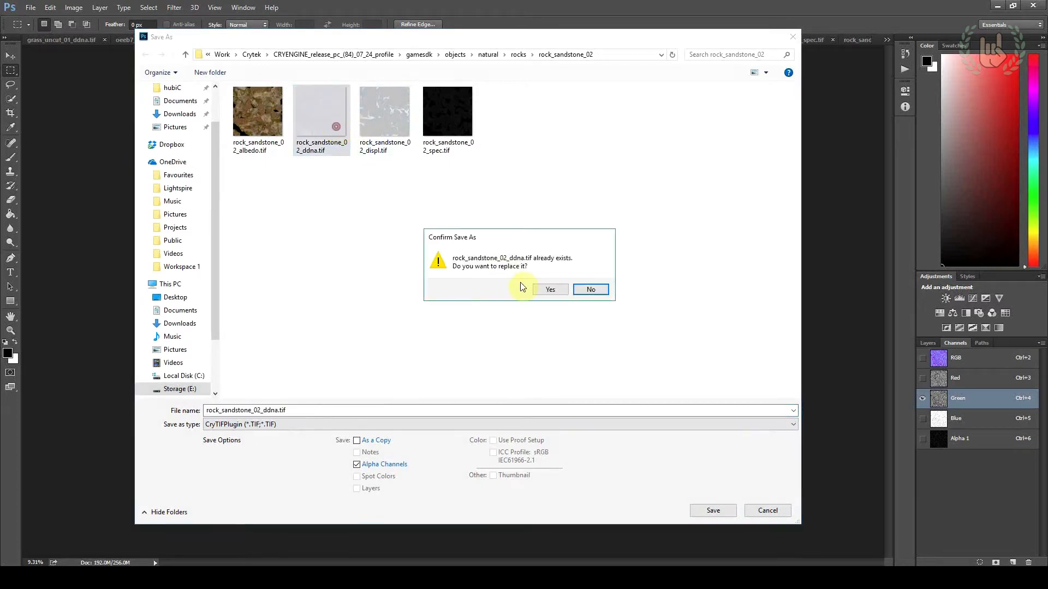
left_click(536, 292)
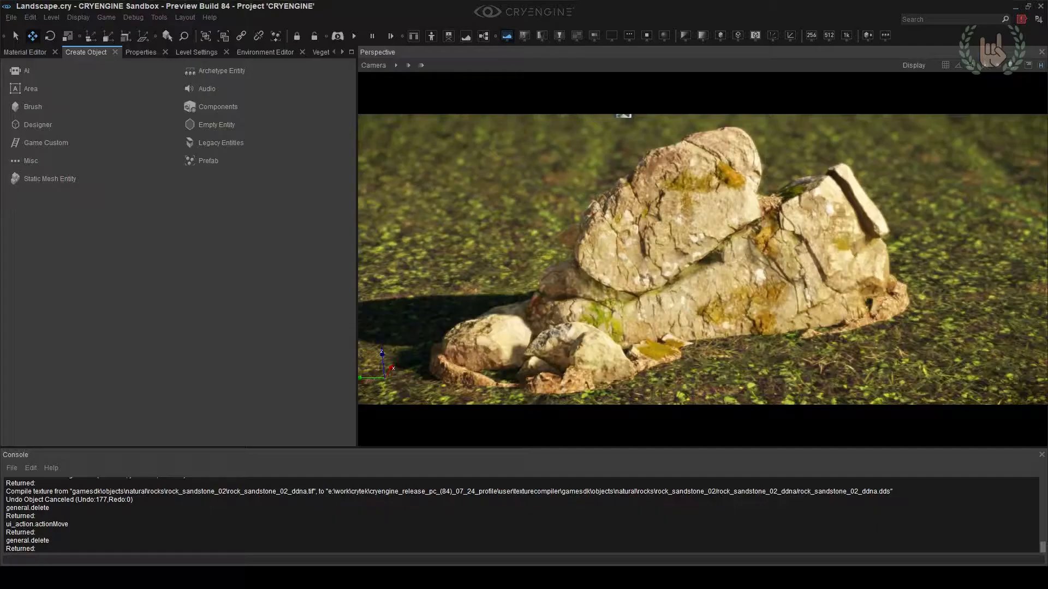
Return the camera to saved location 5 and adjust the sun direction so the rock's shadow falls on its opposite side
key("shift+F5")
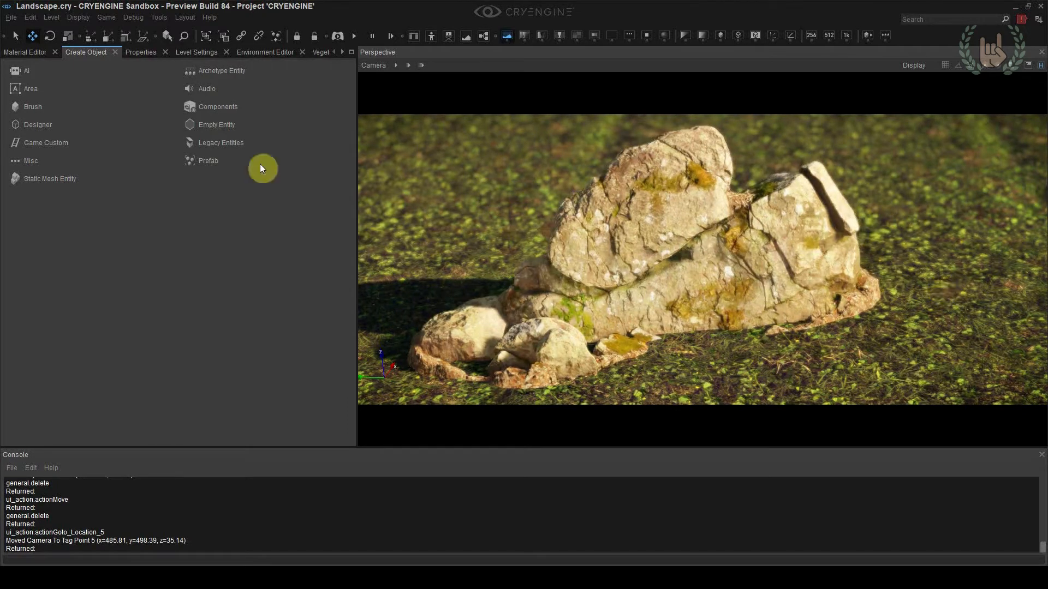
left_click(251, 51)
left_click_drag(64, 412, 35, 435)
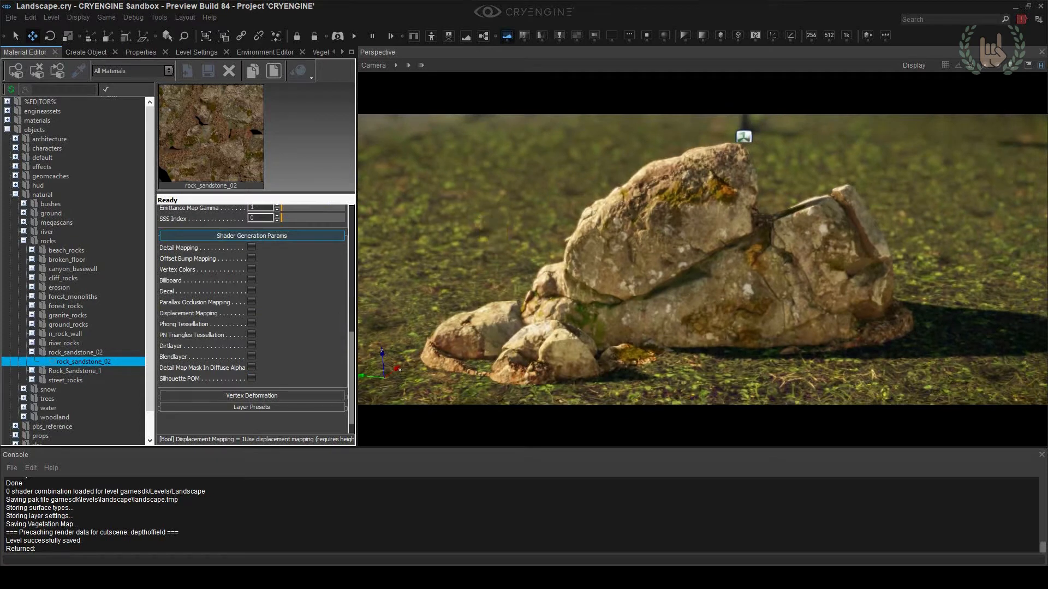
Delete the object whose icon floats above the rock
left_click(746, 130)
key("Delete")
right_click_drag(771, 208, 784, 219)
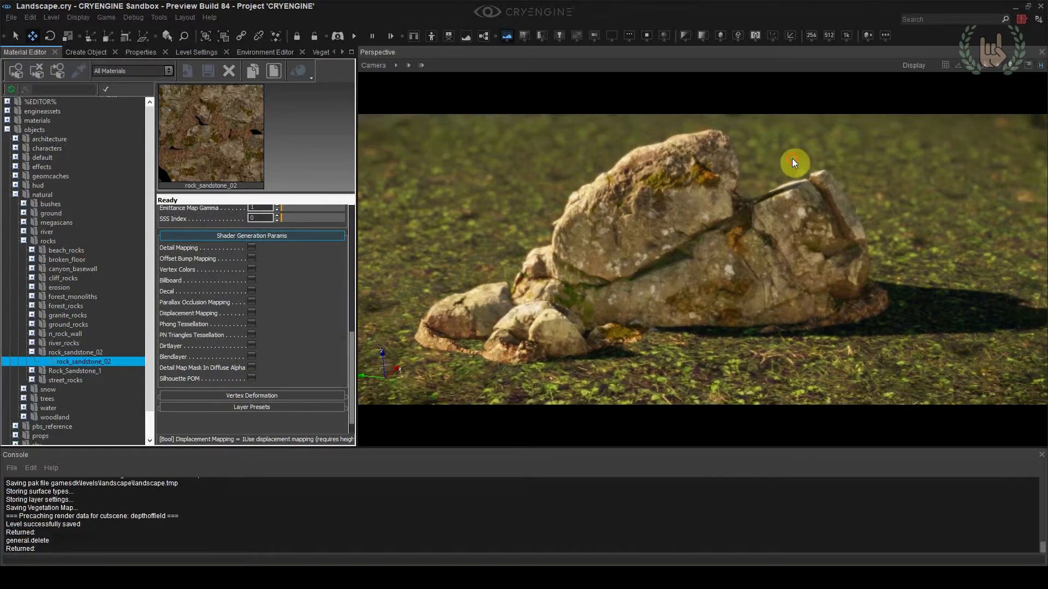
left_click(898, 218)
mouse_move(900, 223)
right_mouse_down()
mouse_move(895, 210)
mouse_move(903, 222)
right_mouse_up()
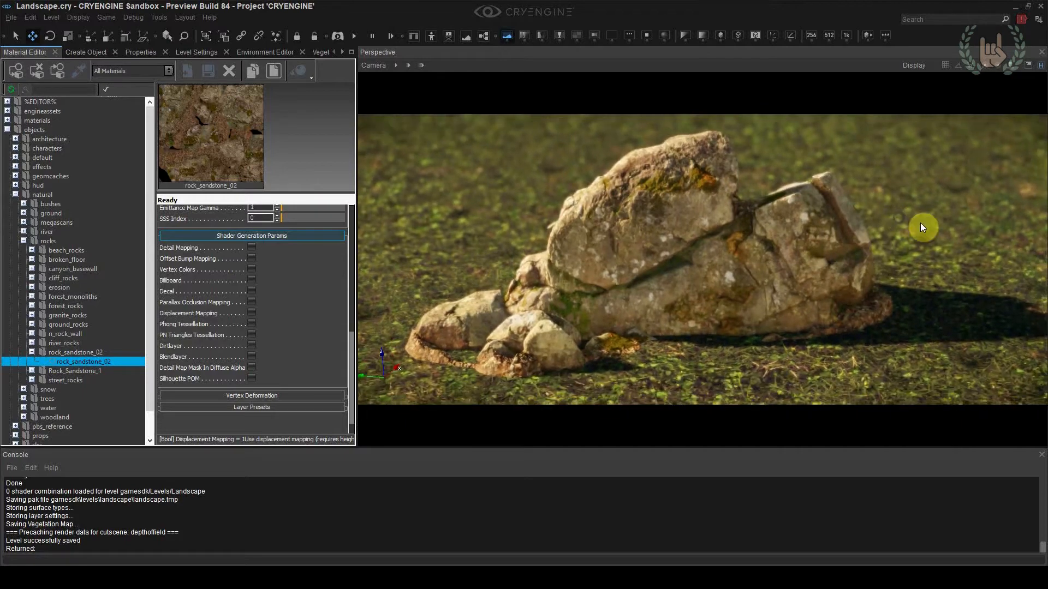
Pick the grass_uncut_01 material from the terrain and enable its Soft Depth Test option
scroll(925, 232, "down", 1)
left_click(74, 70)
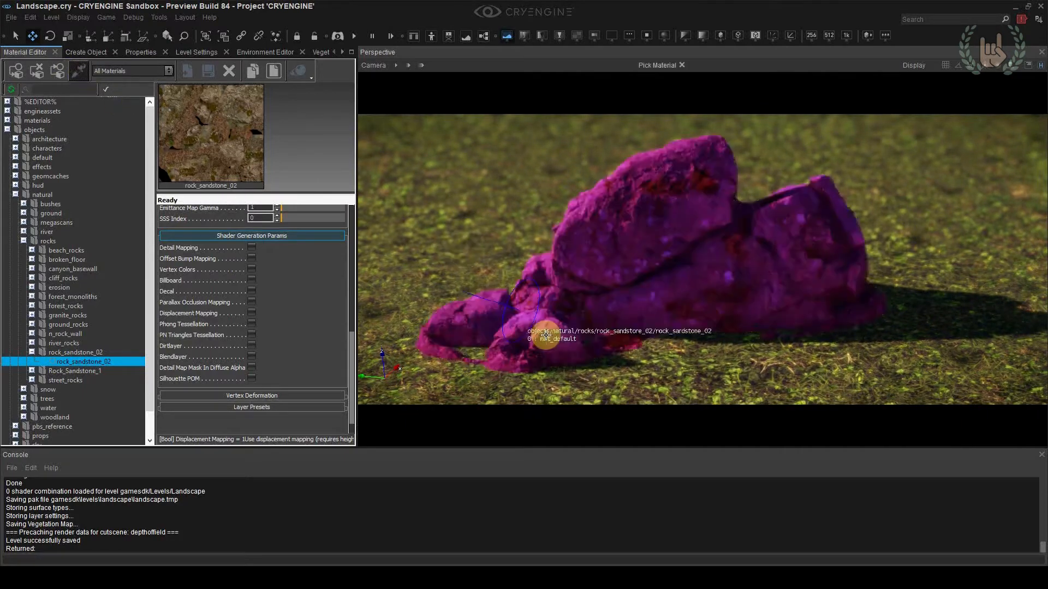
left_click(657, 383)
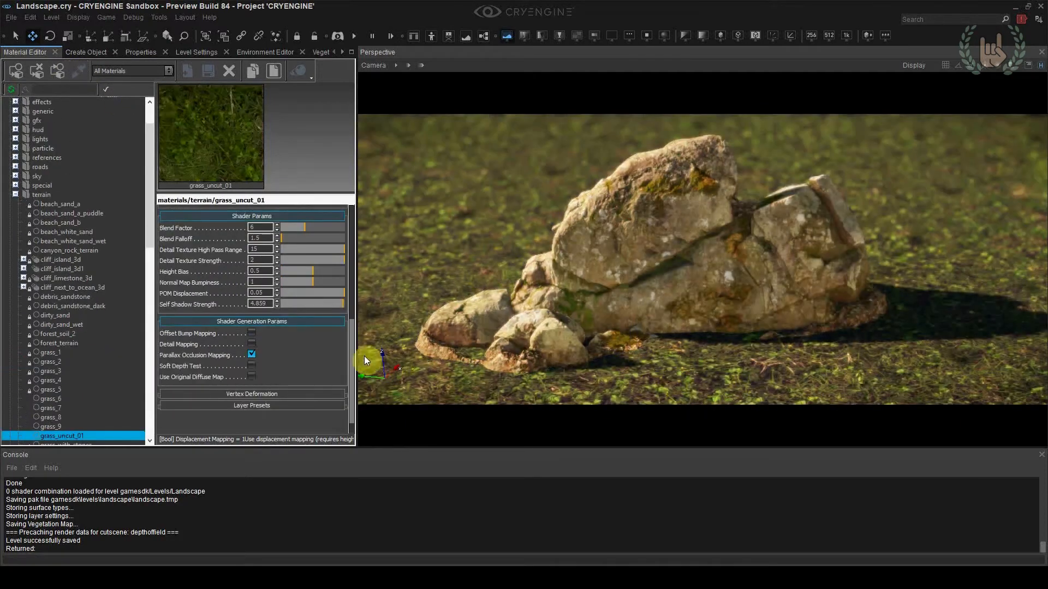
scroll(249, 358, "down", 1)
left_click(249, 356)
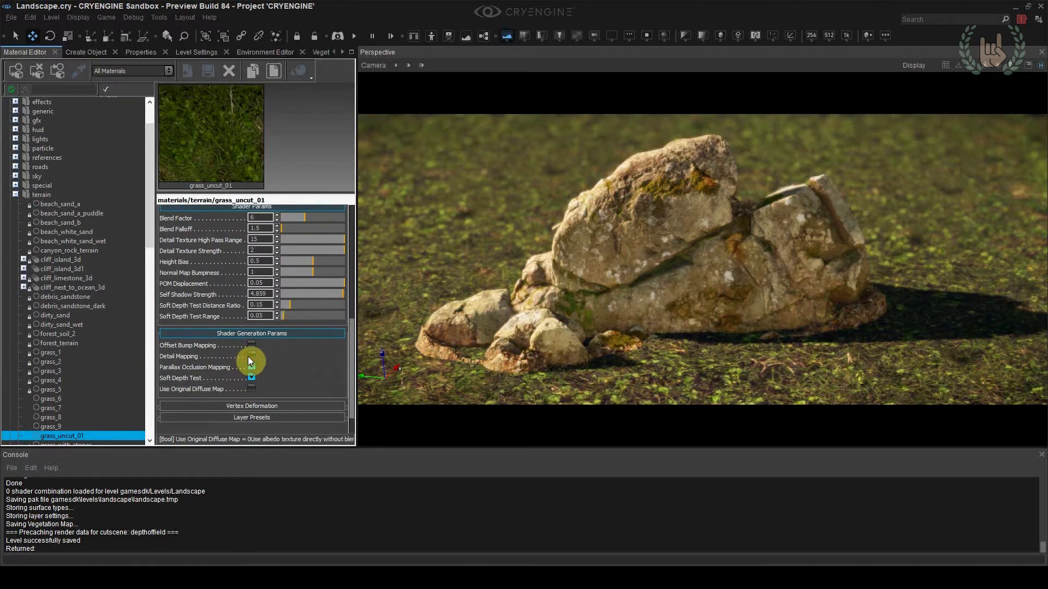
Switch Soft Depth Test off and back on to compare how the ground blends with the base of the rock
key("w")
right_click_drag(510, 358, 487, 363)
key("s")
left_click(252, 377)
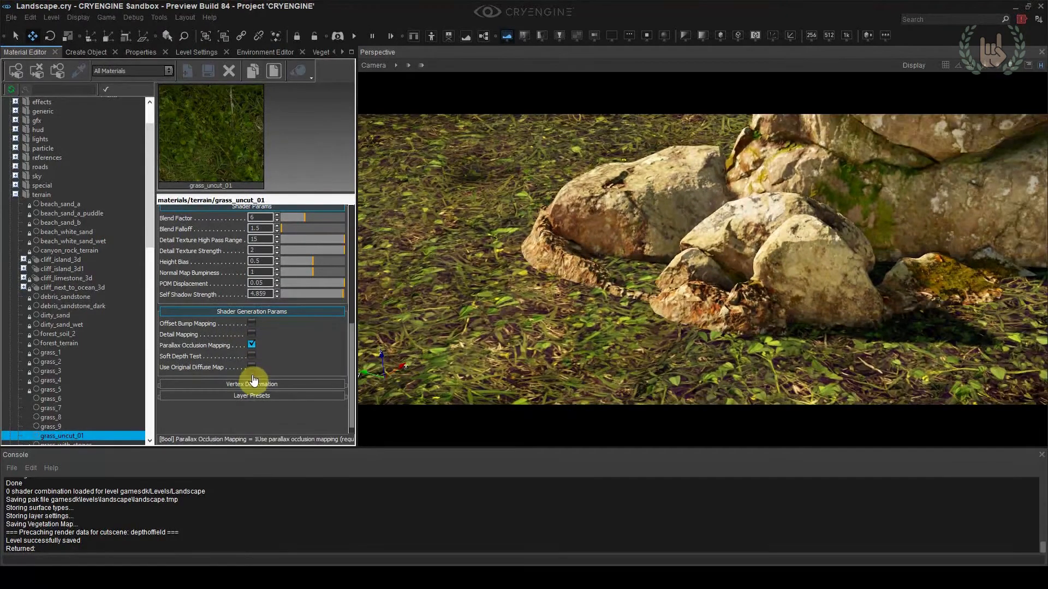
left_click(252, 355)
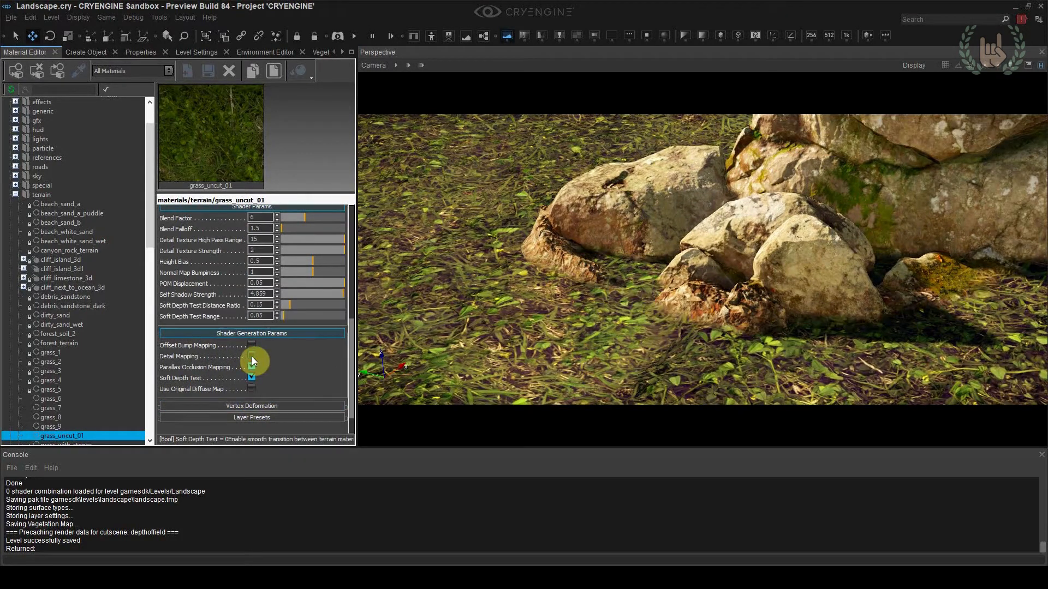
Adjust the Soft Depth Test Range of grass_uncut_01 and check the blend around the rock
key("s")
right_click_drag(605, 371, 636, 361)
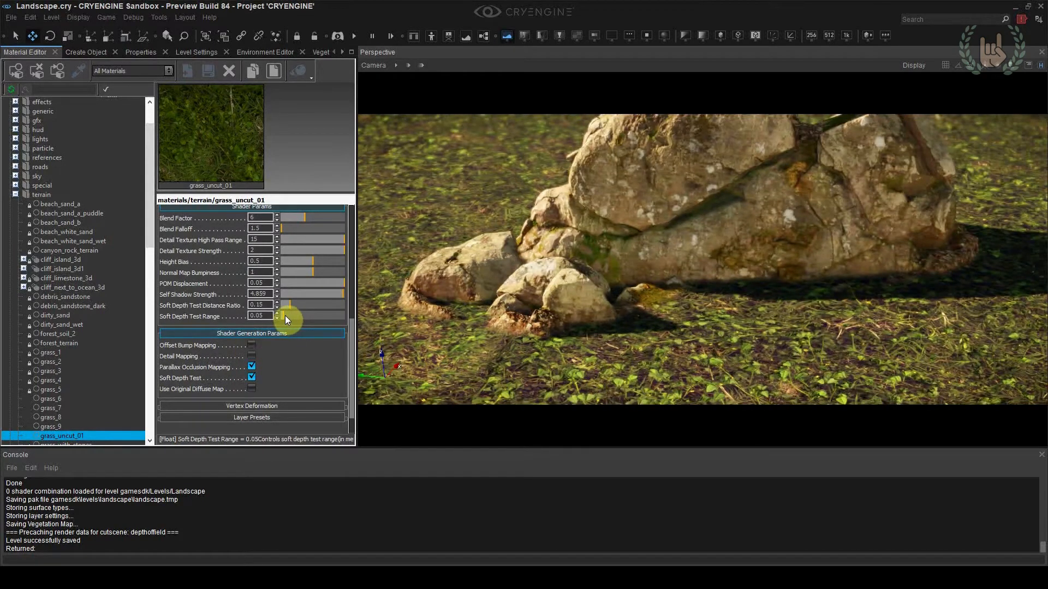
mouse_move(285, 316)
left_mouse_down()
mouse_move(275, 320)
mouse_move(292, 304)
left_mouse_up()
scroll(936, 169, "down", 4)
right_click_drag(936, 170, 1039, 156)
key("a")
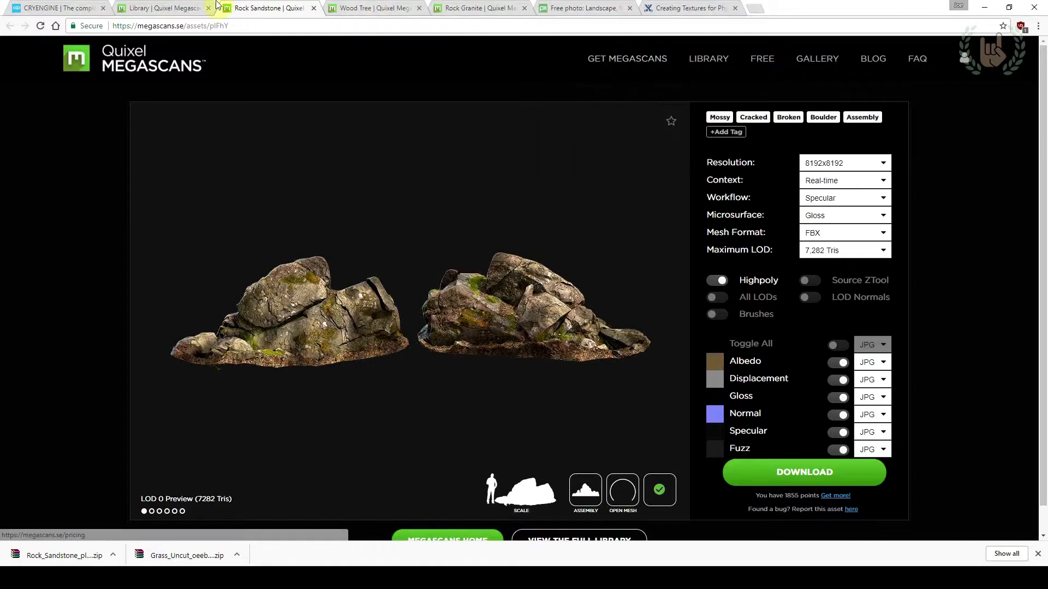
Switch to the Megascans library in the browser, show only 3D Plants and remove the rocks search tag
left_click(158, 8)
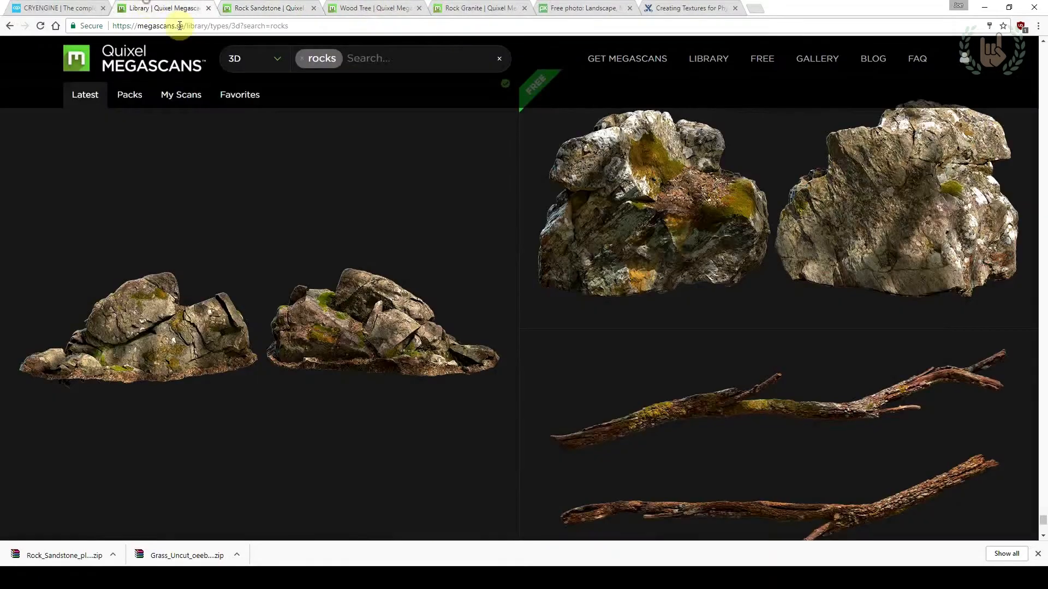
scroll(257, 215, "up", 4)
left_click(245, 64)
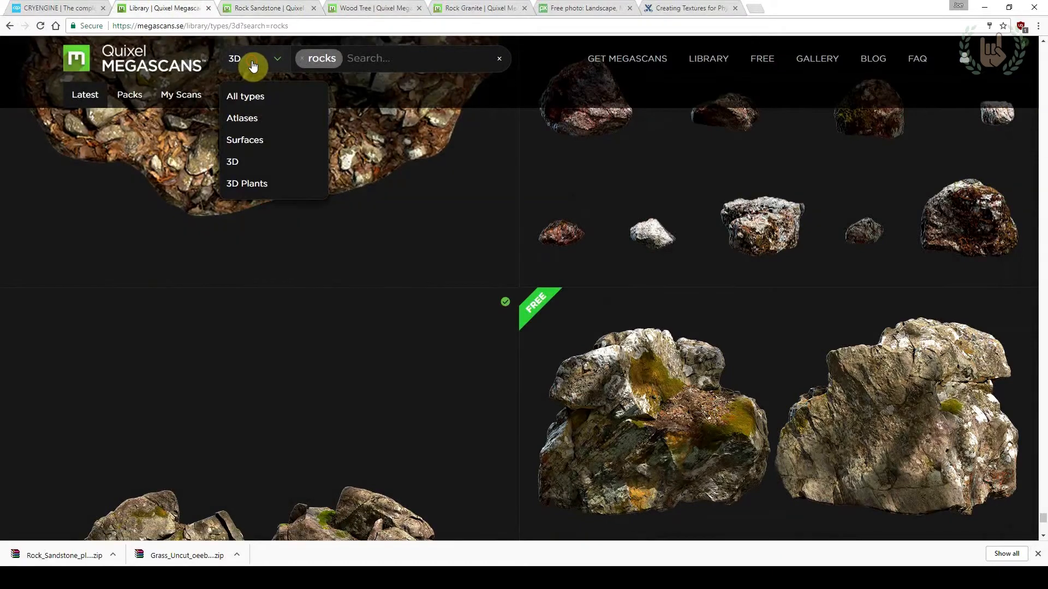
left_click(257, 184)
left_click(303, 58)
Browse the 3D plants and open the Grass Clumps asset
scroll(330, 143, "down", 3)
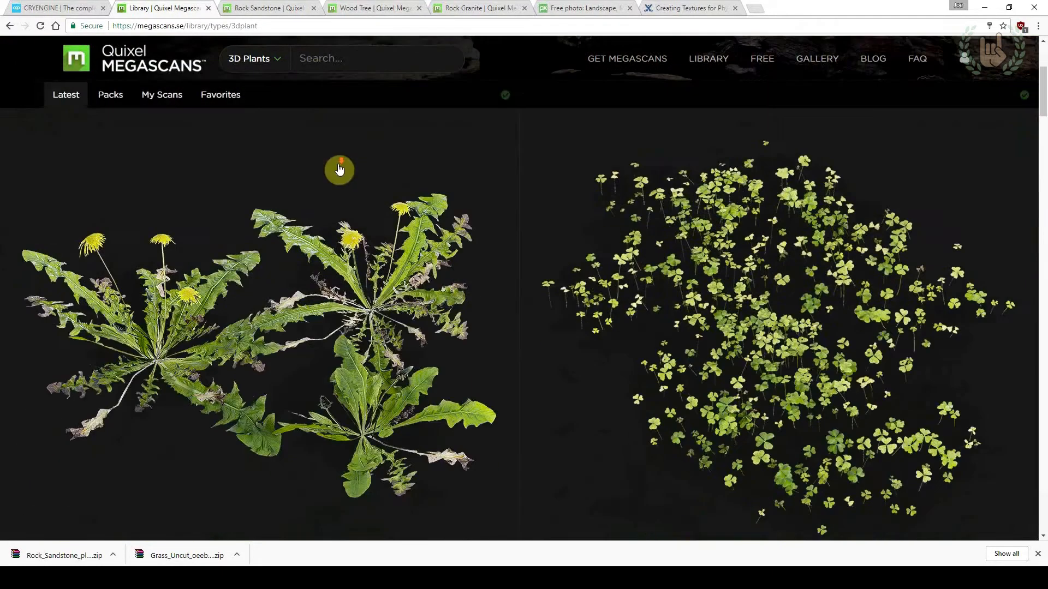
scroll(639, 327, "down", 10)
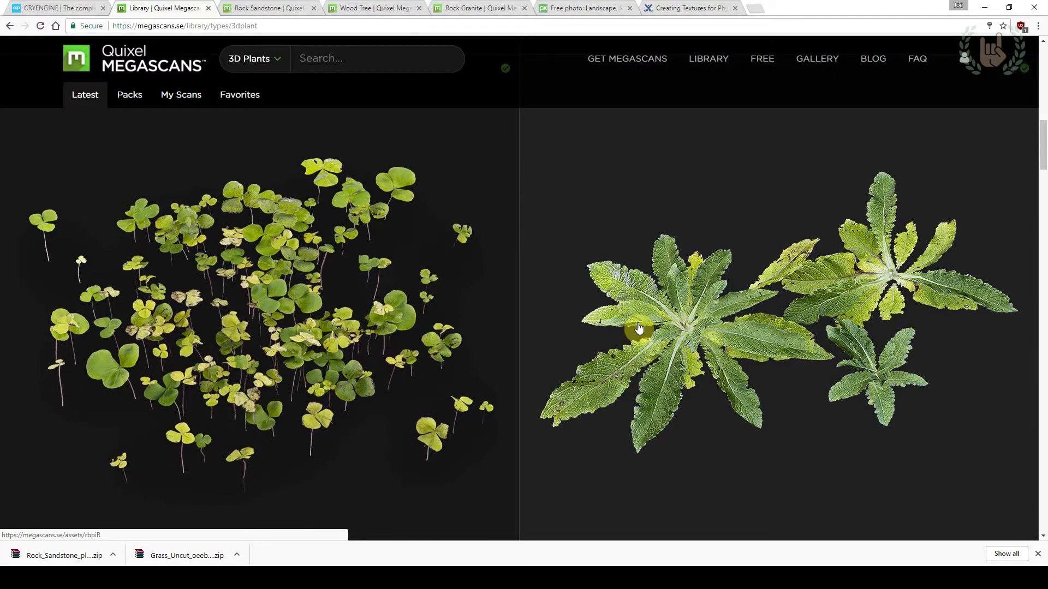
scroll(639, 328, "down", 15)
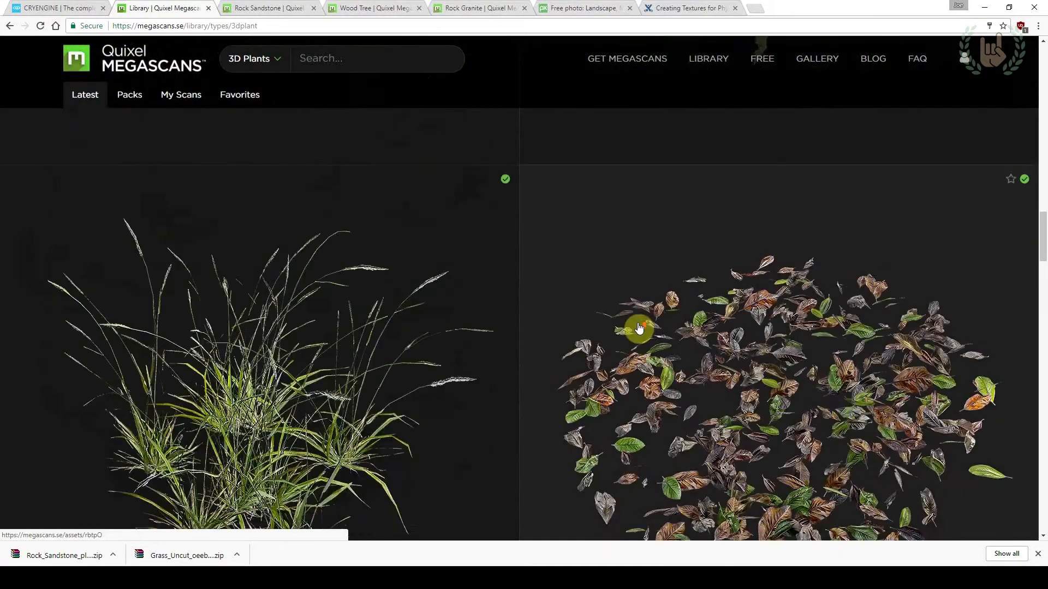
scroll(639, 328, "down", 11)
mouse_move(1041, 315)
left_mouse_down()
mouse_move(1037, 426)
mouse_move(1022, 308)
left_mouse_up()
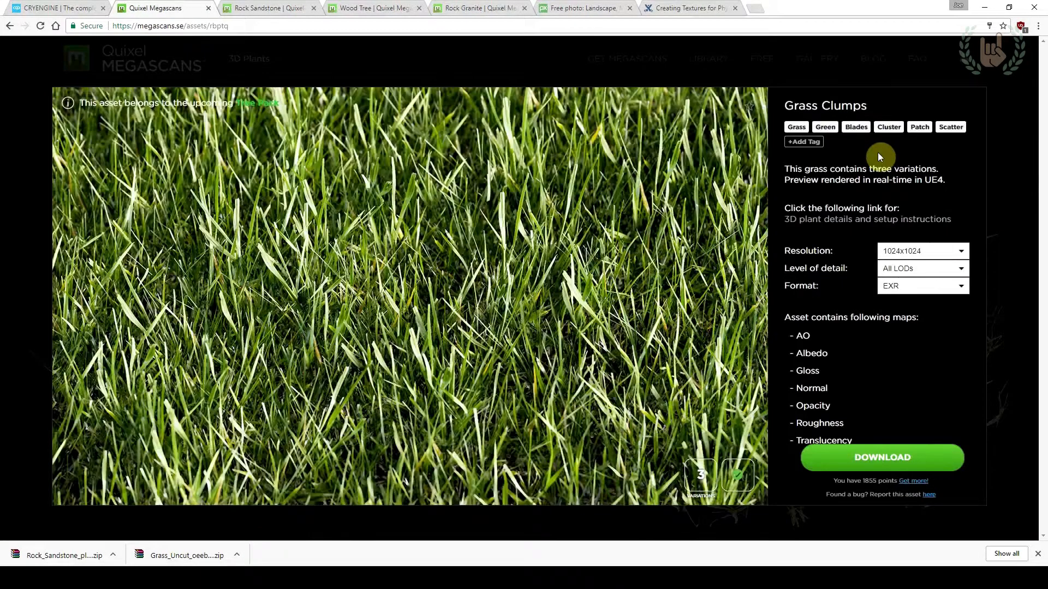
Set the Grass Clumps download options to 4096x4096 resolution, LOD 2 and JPG format
left_click(904, 248)
left_click(902, 285)
left_click(922, 270)
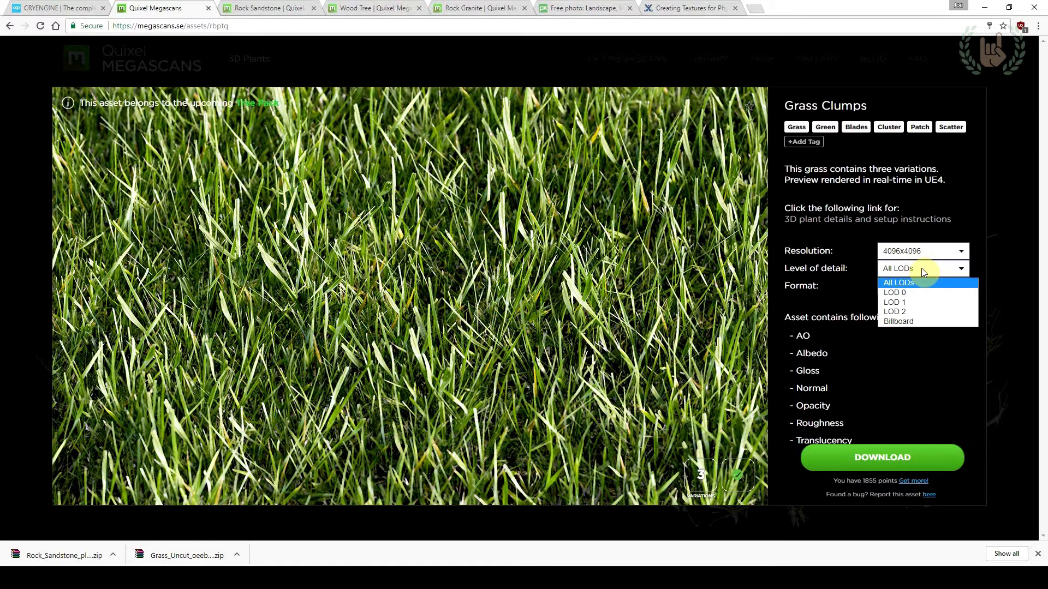
left_click(909, 310)
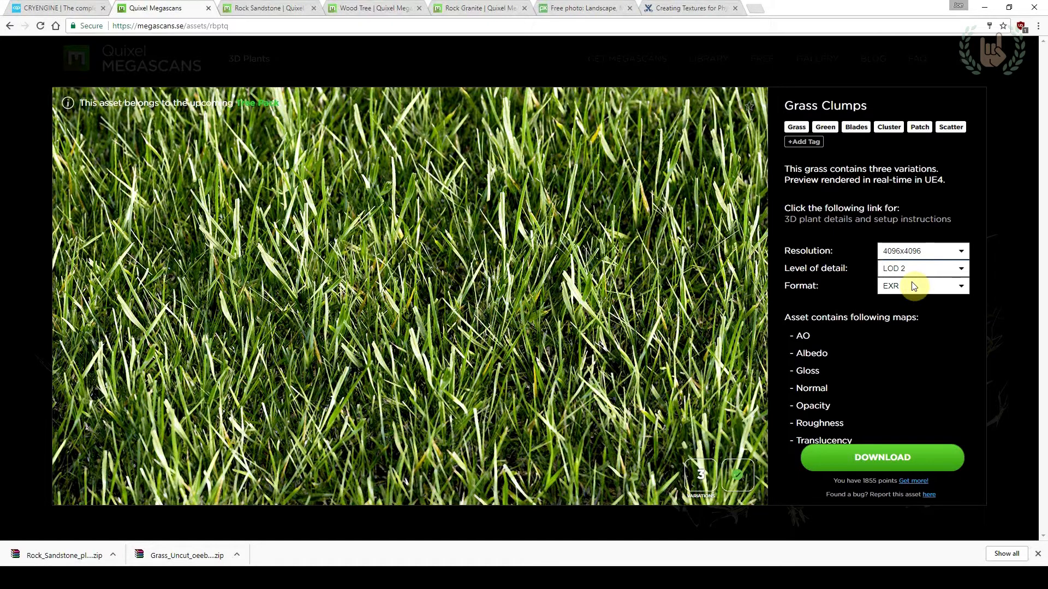
left_click(914, 286)
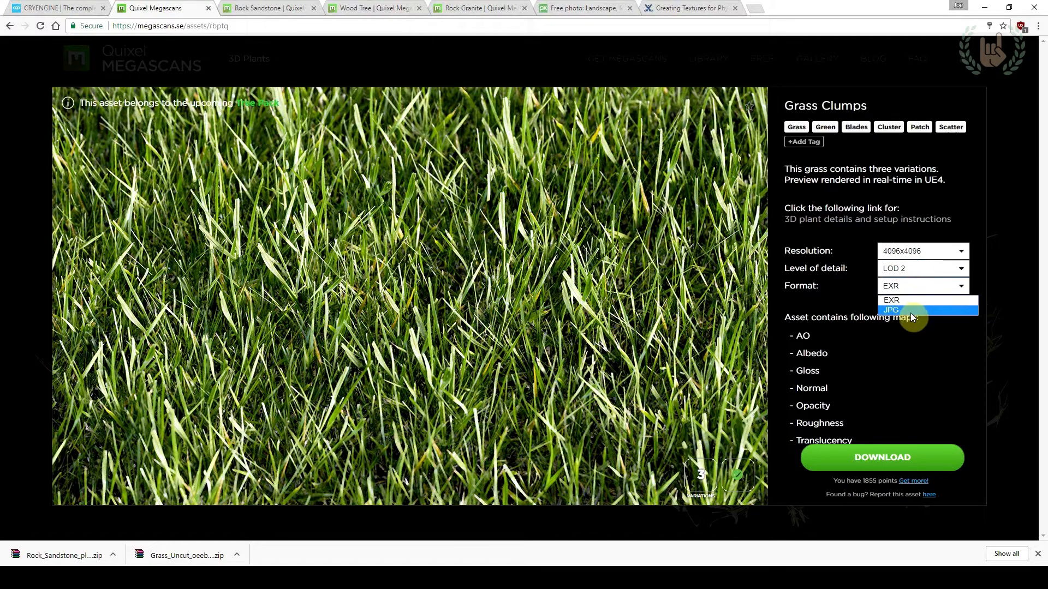
left_click(906, 311)
left_click(912, 284)
left_click(905, 307)
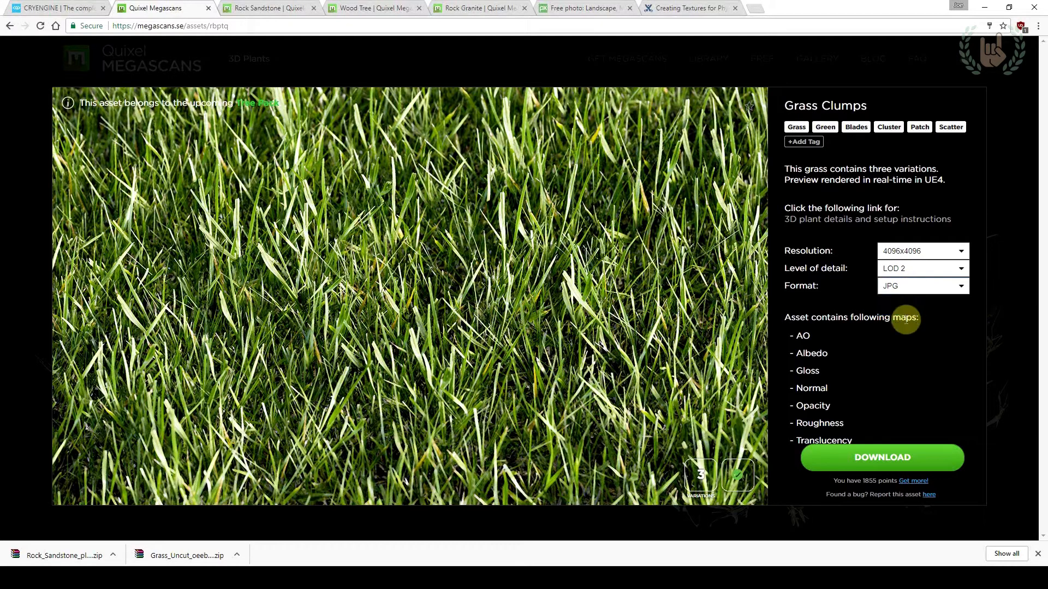
Download the Grass Clumps asset and show its zip archive in the Downloads folder
left_click(903, 456)
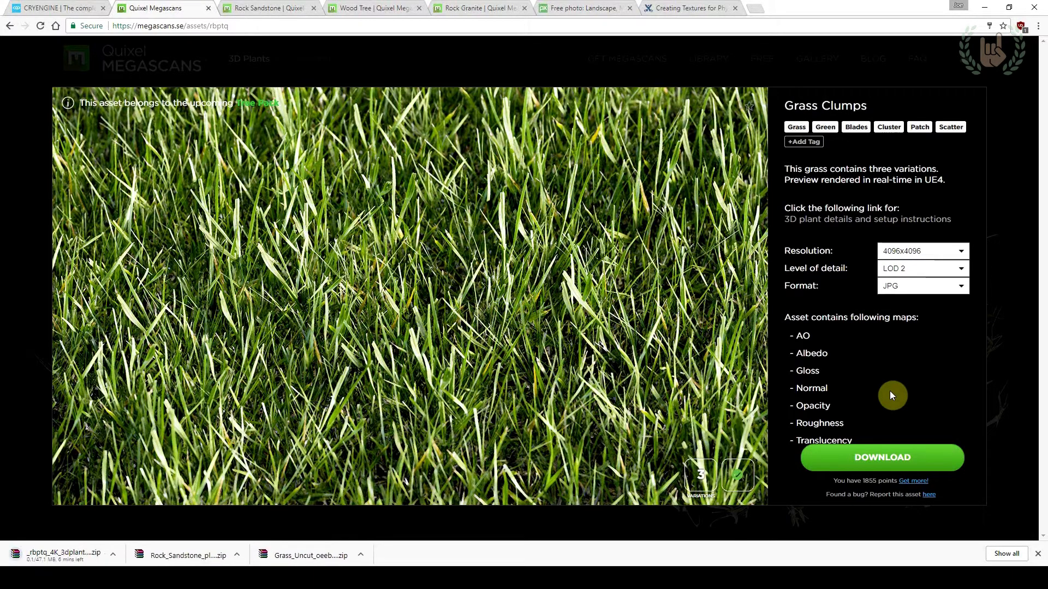
left_click(113, 554)
left_click(126, 522)
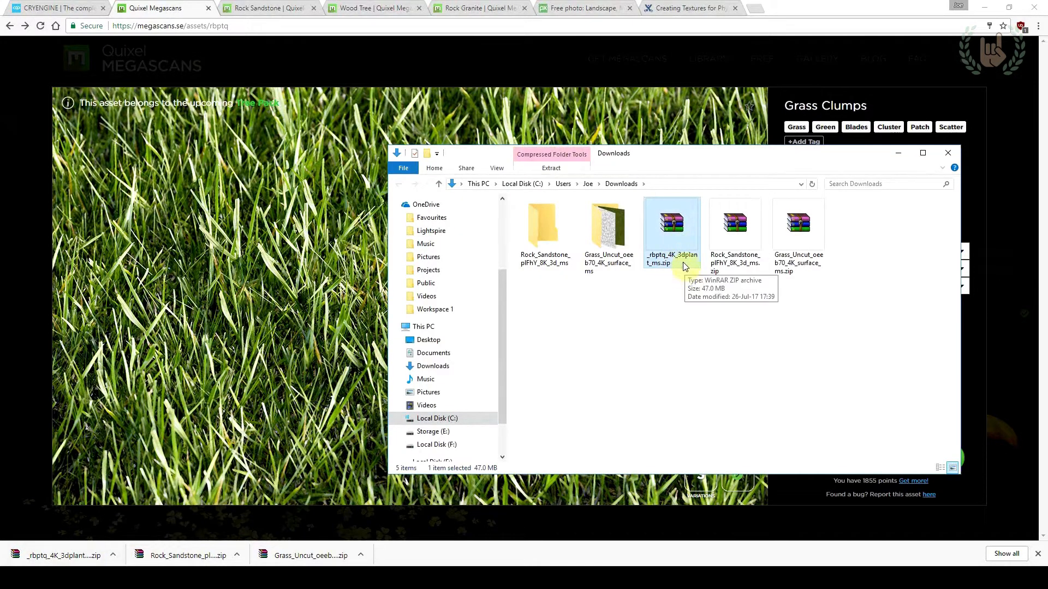
Extract the _rbptq_4K_3dplant_ms.zip archive and view the plant's preview image in the extracted folder
right_click(675, 240)
left_click(710, 253)
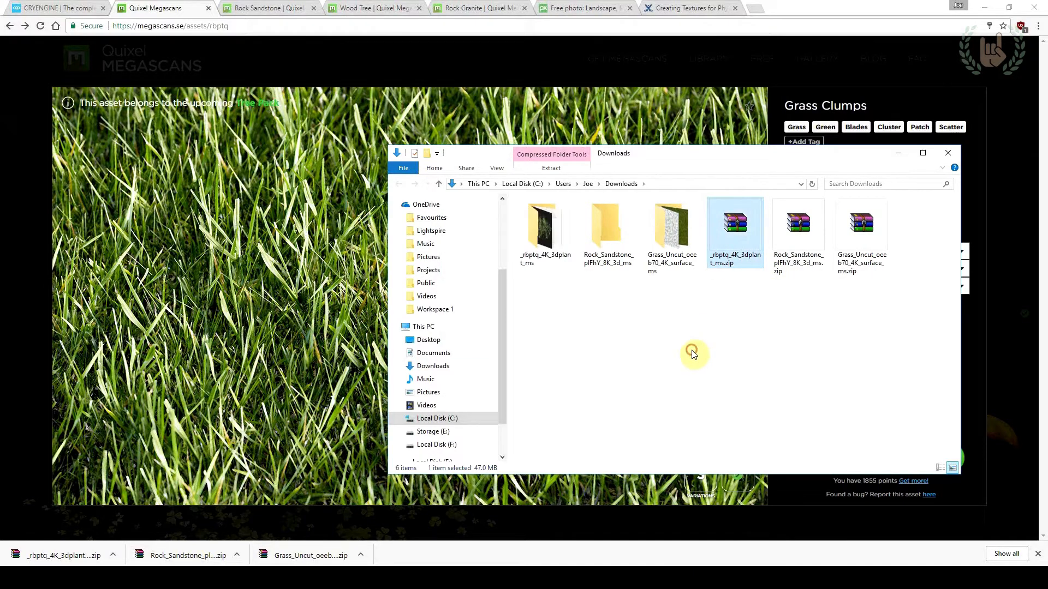
double_click(530, 231)
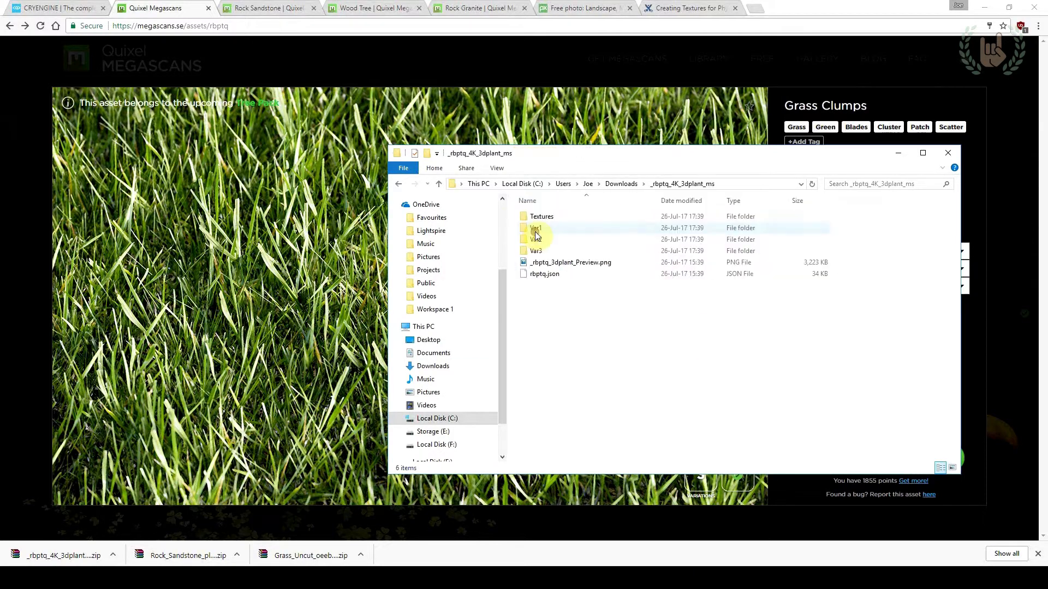
double_click(561, 263)
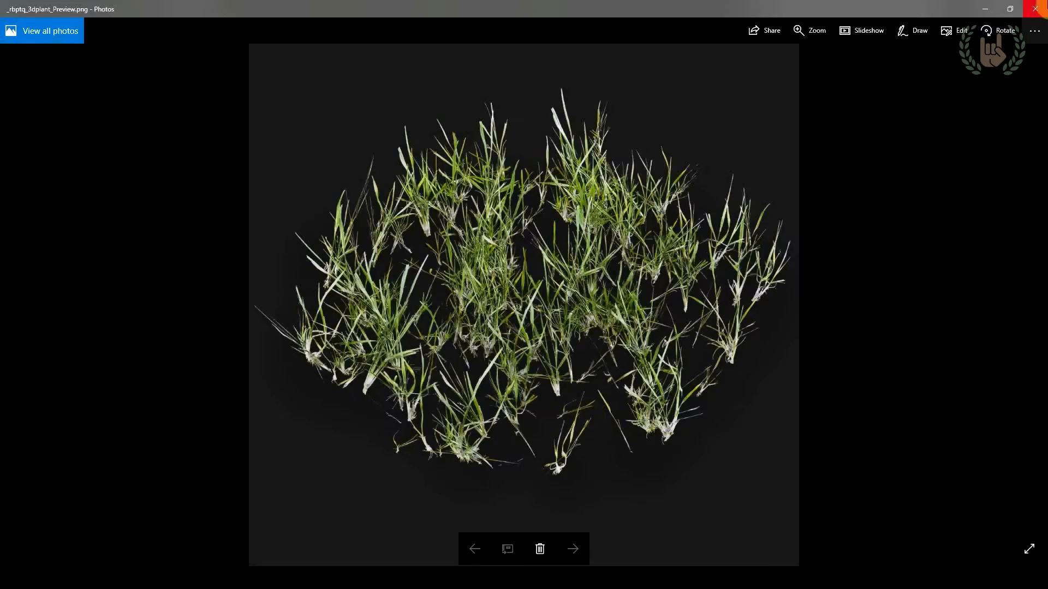
left_click(1035, 9)
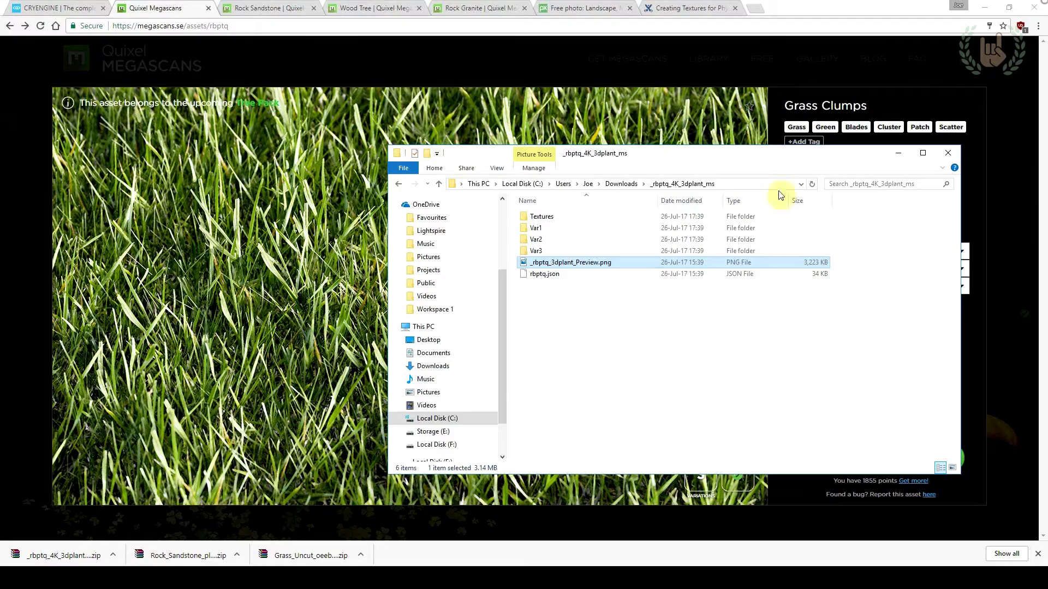
Examine the mesh files inside the Var1, Var2 and Var3 folders of the extracted plant
left_click(580, 229)
double_click(574, 231)
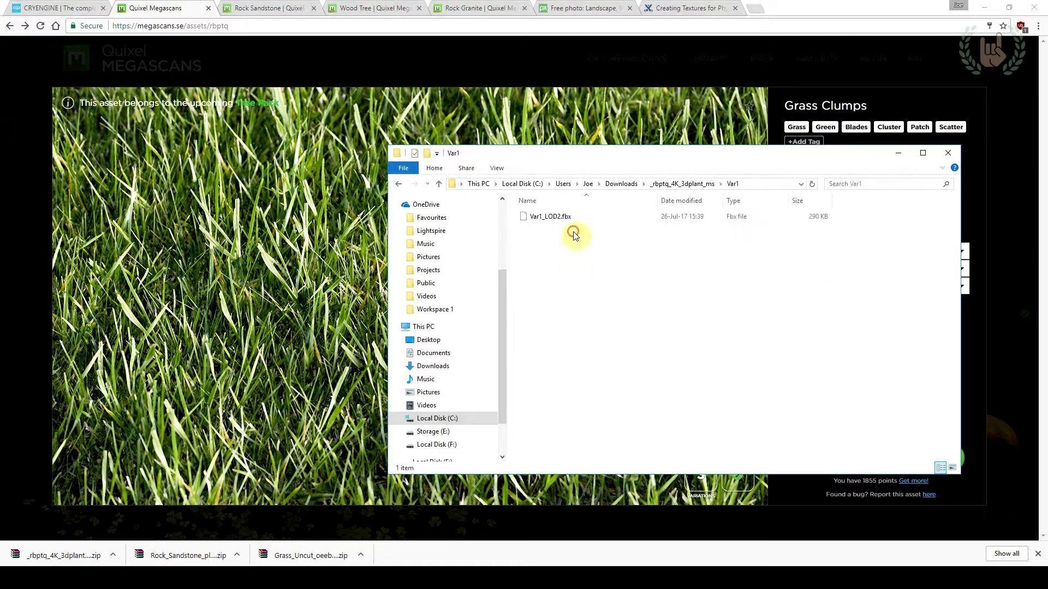
left_click(673, 184)
double_click(578, 242)
left_click(679, 184)
left_click(566, 251)
double_click(566, 251)
left_click(682, 184)
Examine the plant's texture maps in the Textures\Atlas folder and view the albedo image
double_click(615, 218)
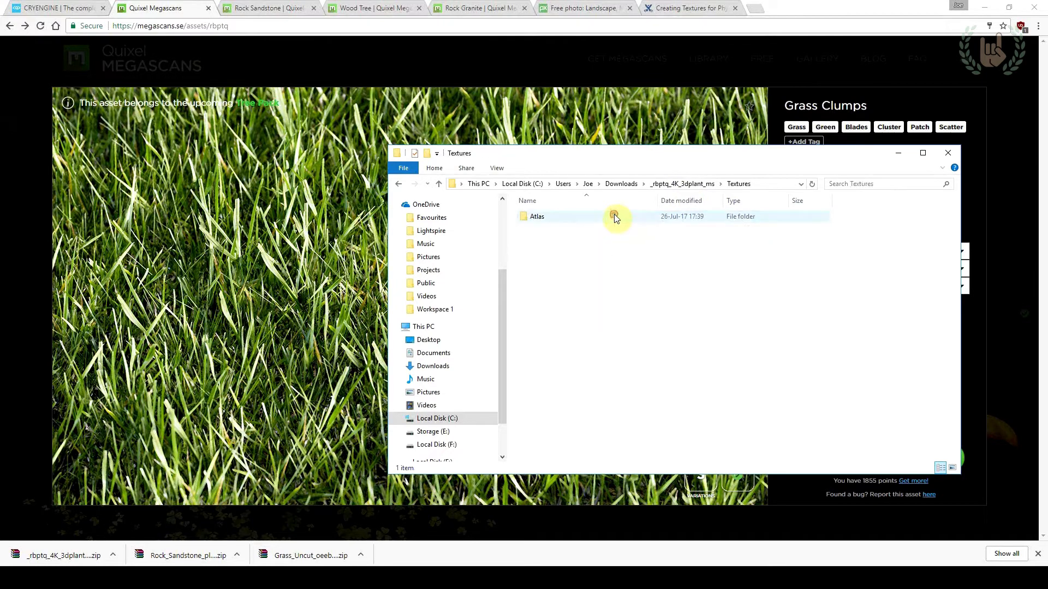
double_click(614, 214)
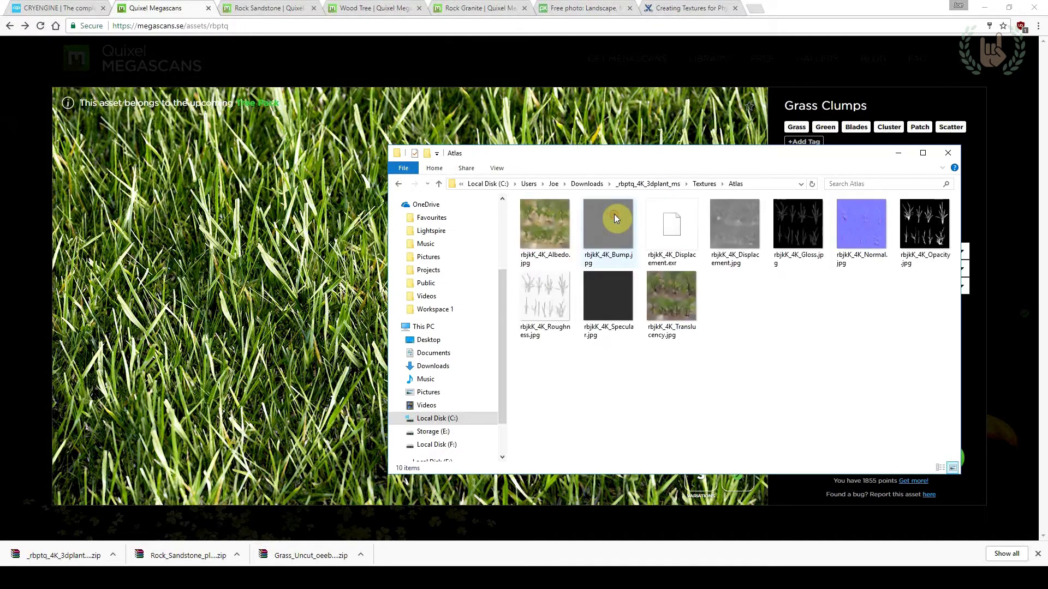
left_click(664, 290)
double_click(564, 227)
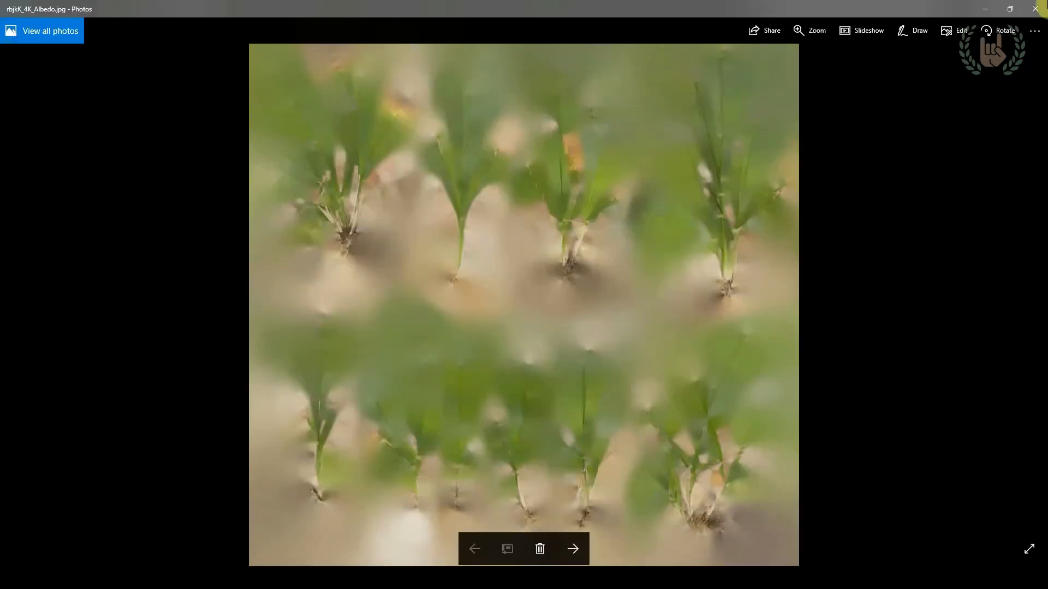
left_click(1043, 4)
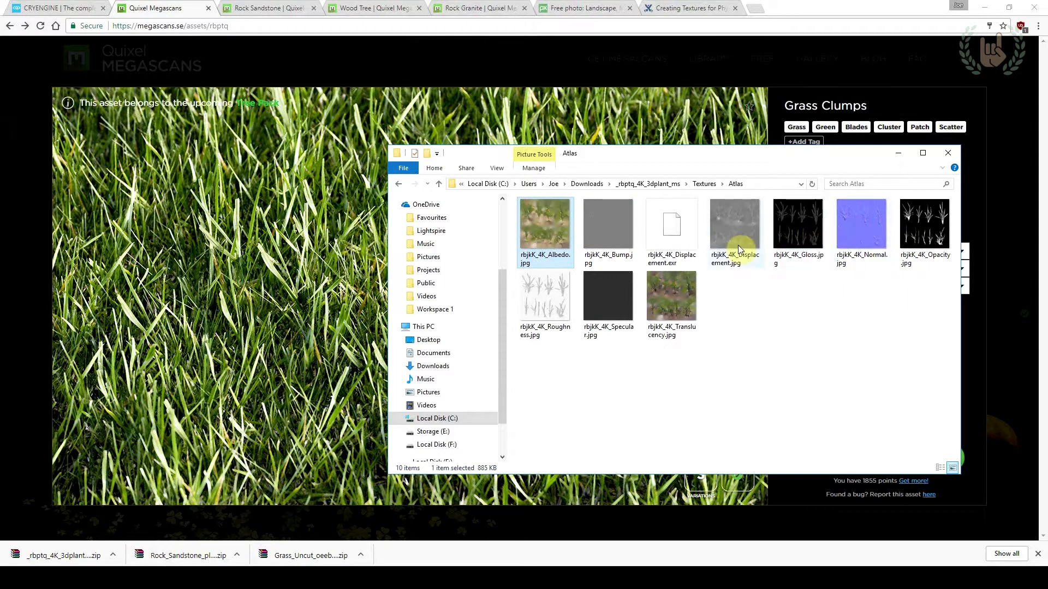
left_click(737, 322)
Return to the extracted _rbptq_4K_3dplant_ms folder and cut all of its contents
left_click(704, 184)
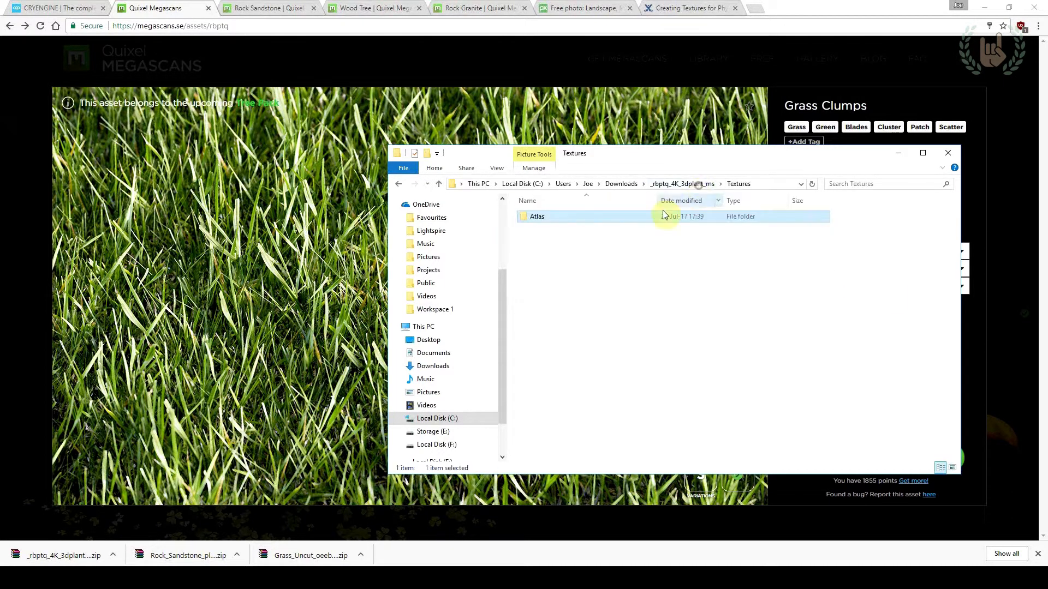
left_click(697, 185)
left_click(573, 300)
key("ctrl+a")
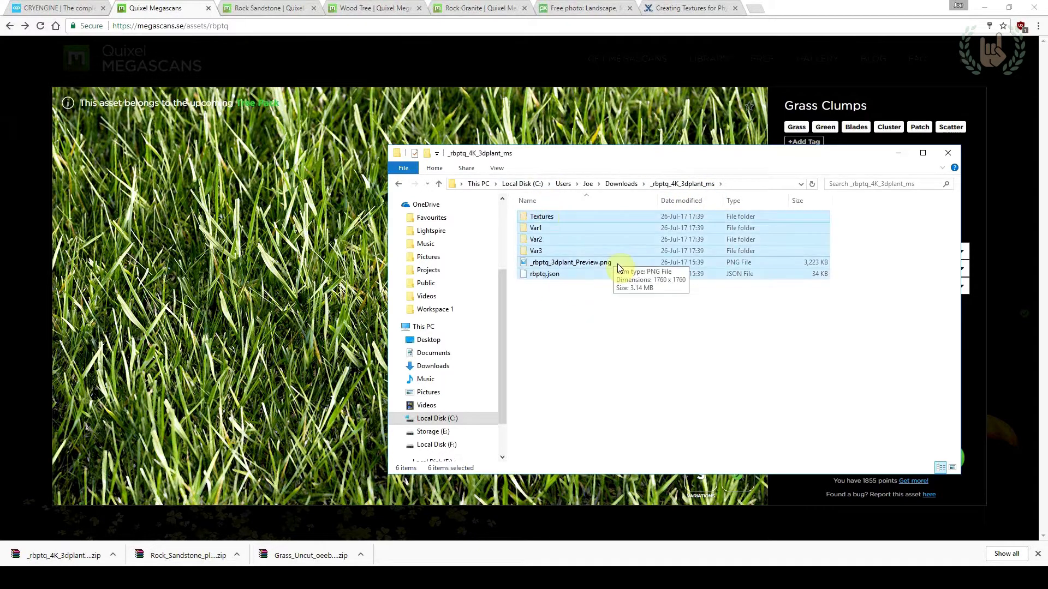
left_click(609, 322)
Switch to the rock_sandstone_02 folder window and go to the gamesdk\objects\natural\ground folder
key("alt+Tab")
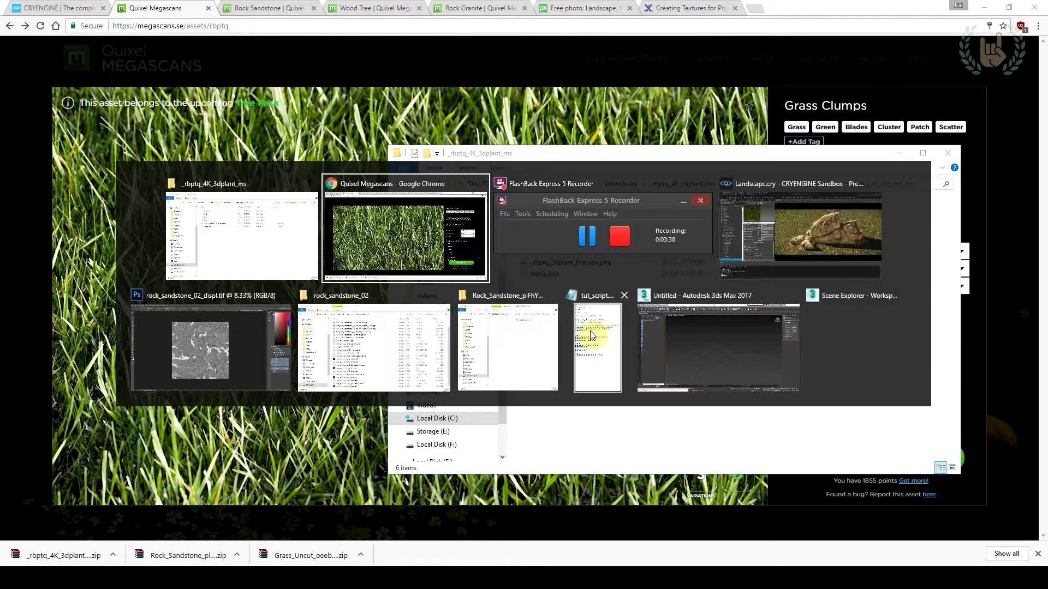
left_click(418, 371)
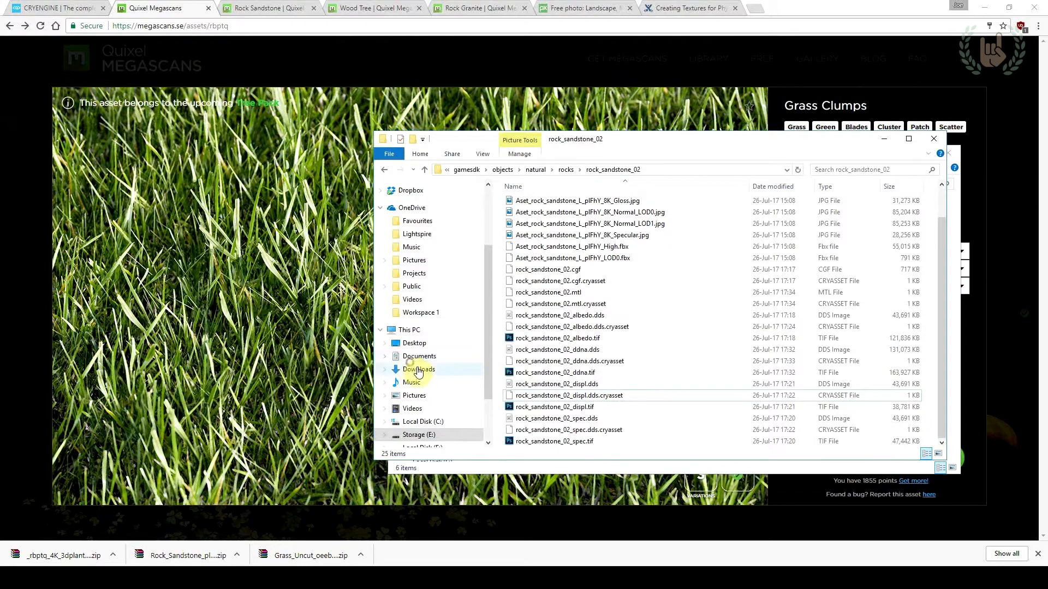
left_click(536, 169)
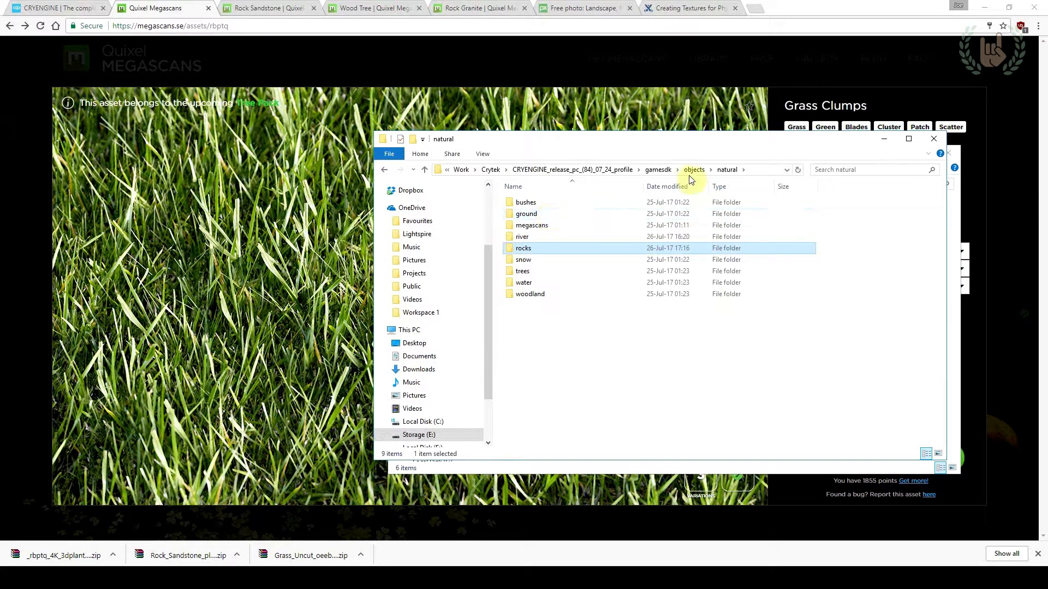
left_click(571, 213)
double_click(571, 214)
Look through the existing assets in the grass folder and return to the ground folder
right_click(533, 356)
left_click(533, 248)
double_click(534, 249)
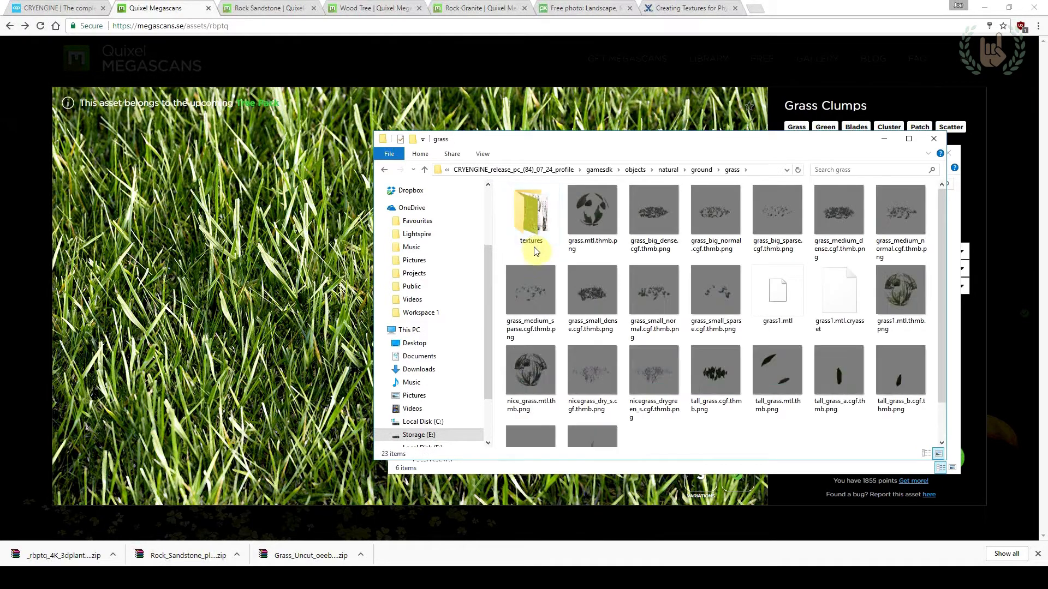
scroll(561, 269, "down", 1)
scroll(610, 346, "up", 1)
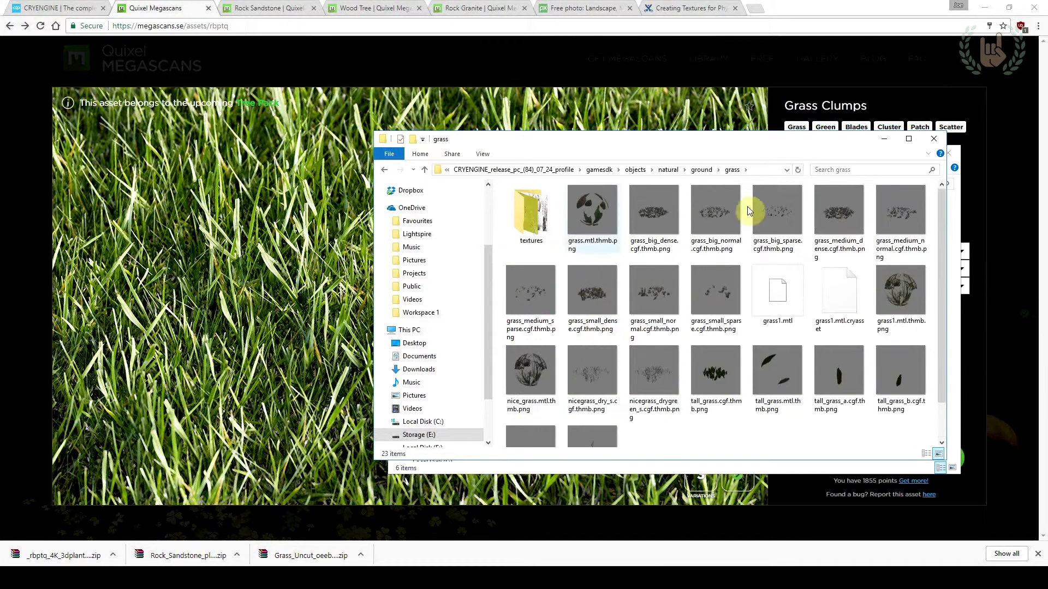
left_click(702, 170)
Create a folder named grass_clumps in the ground folder and paste the cut plant files into it
mouse_move(575, 331)
left_click(692, 334)
type("grass_clum")
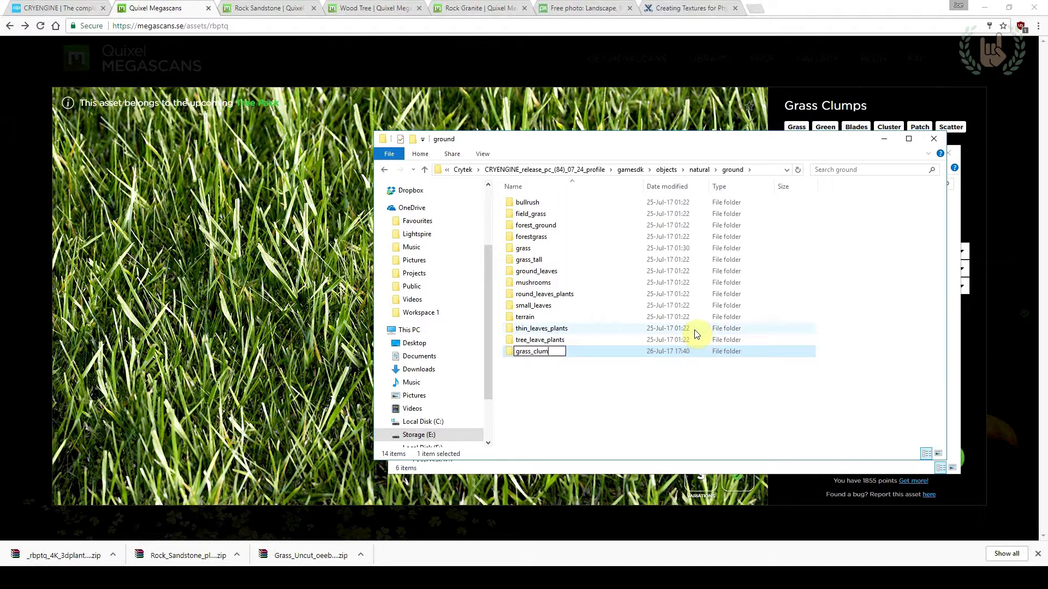
type("ps")
key("Return")
double_click(578, 261)
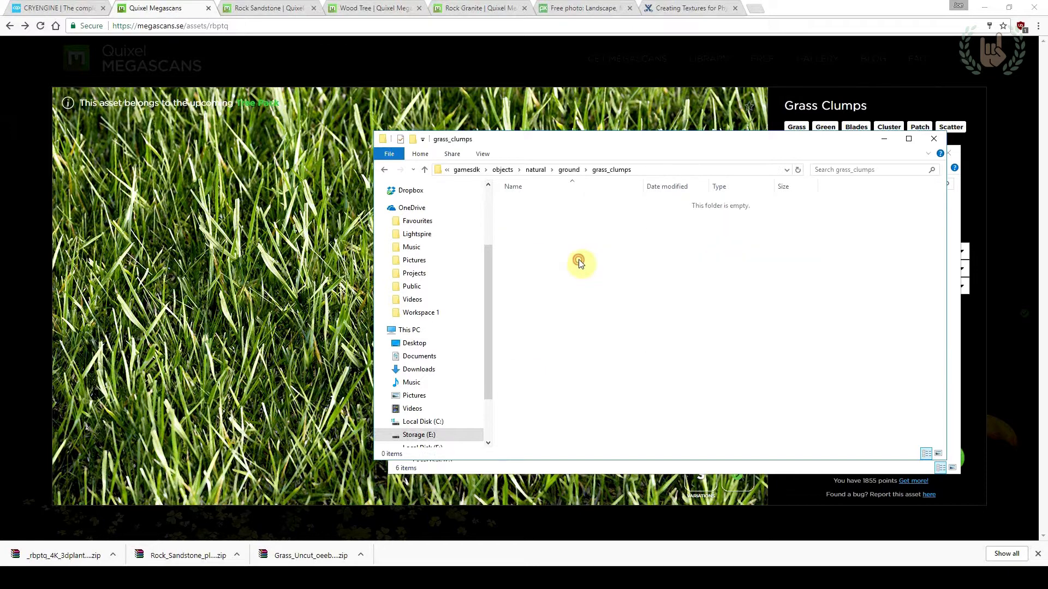
key("ctrl+v")
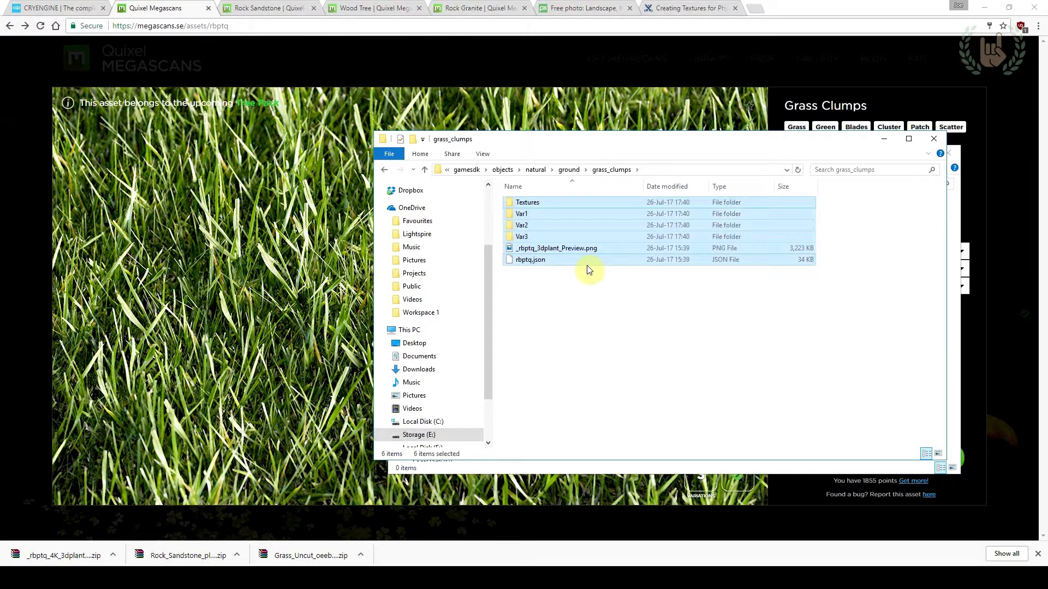
Delete the preview PNG and the rbptq.json file from the grass_clumps folder
left_click(576, 252)
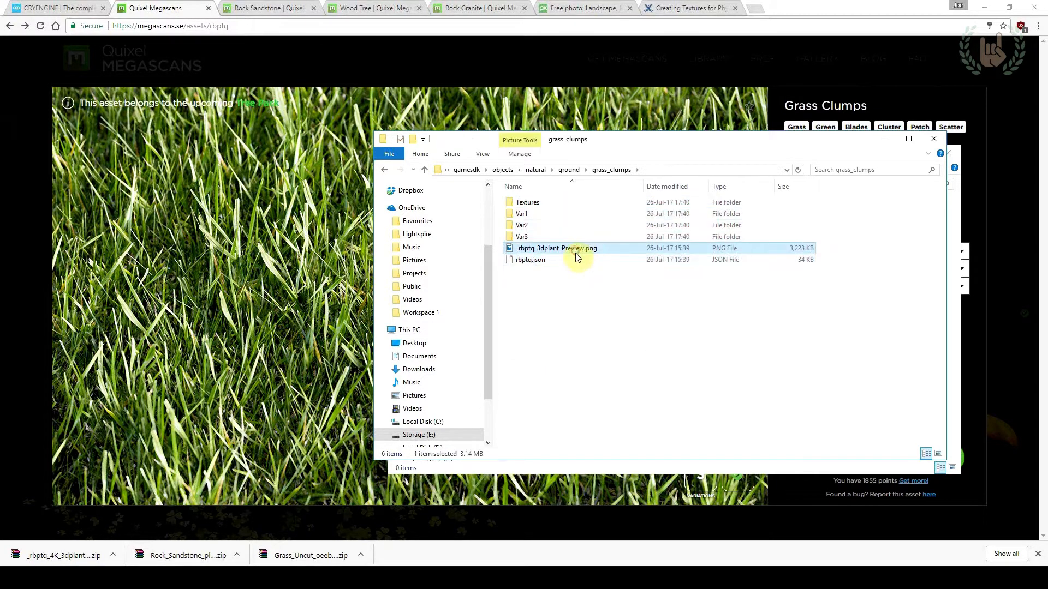
key("Delete")
left_click(571, 251)
key("Delete")
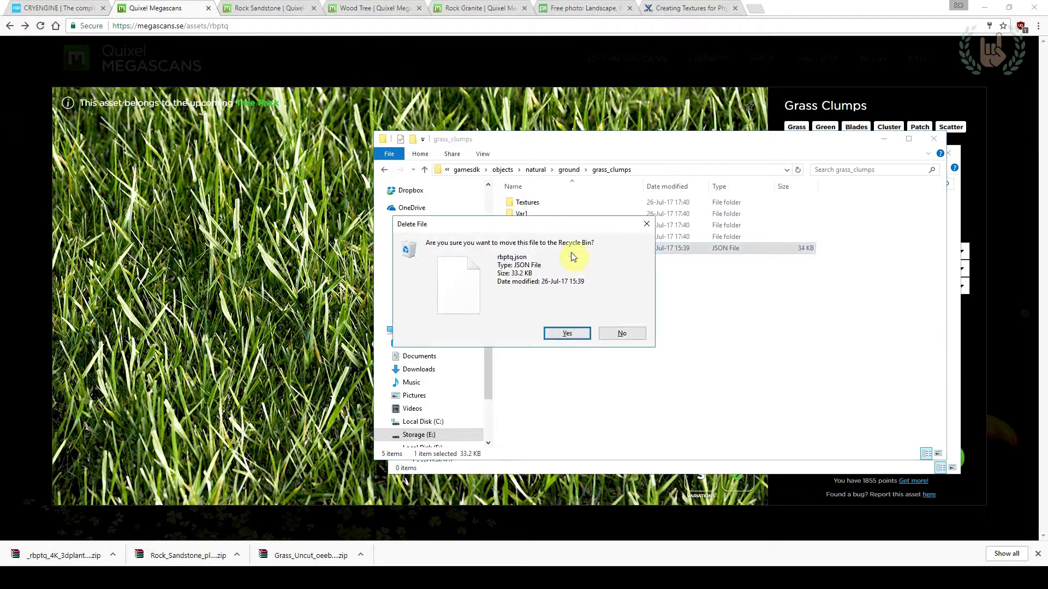
key("Return")
Move the LOD2 FBX files out of the Var1, Var2 and Var3 folders into the grass_clumps folder
double_click(555, 214)
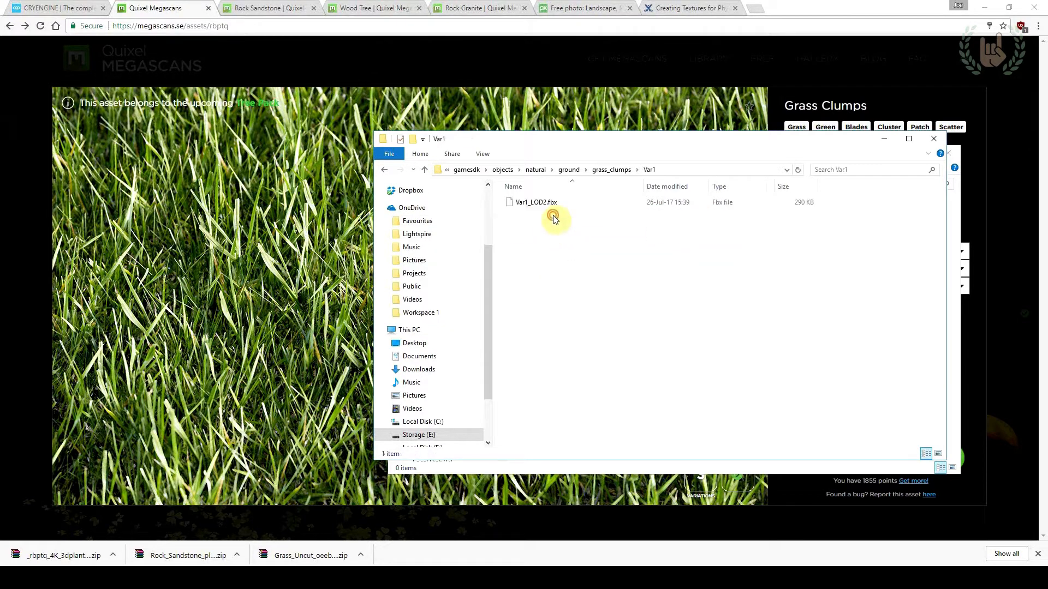
left_click(551, 203)
left_click(607, 174)
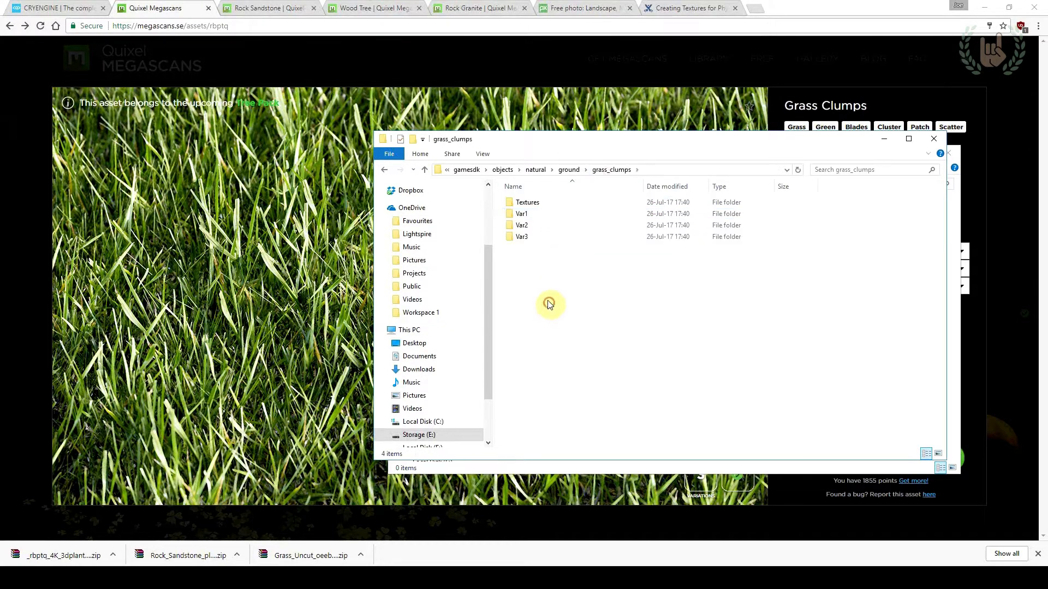
double_click(538, 229)
left_click(538, 203)
left_click(611, 170)
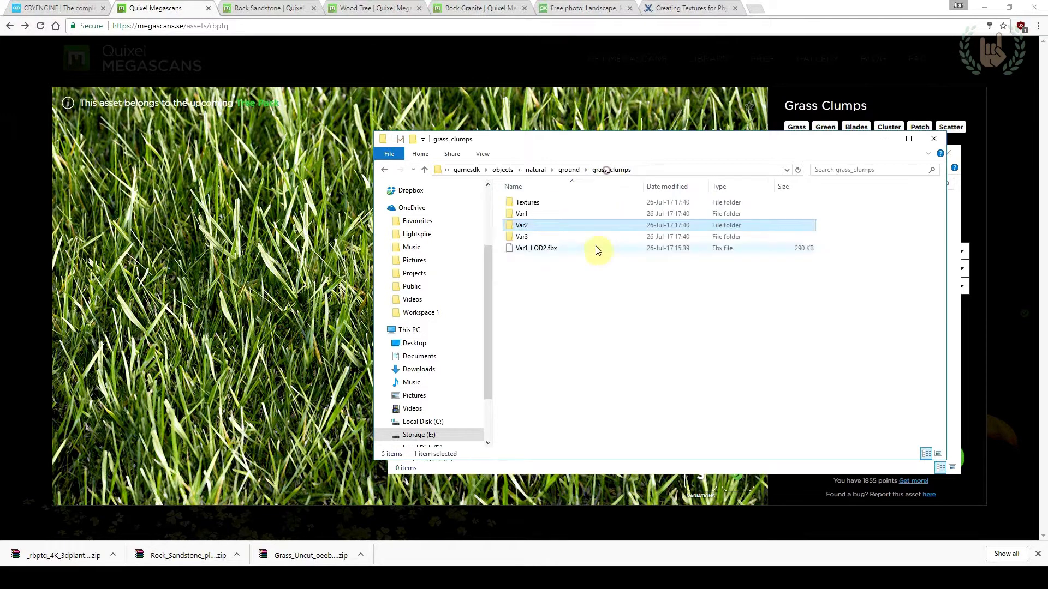
double_click(552, 241)
left_click(547, 206)
left_click(611, 170)
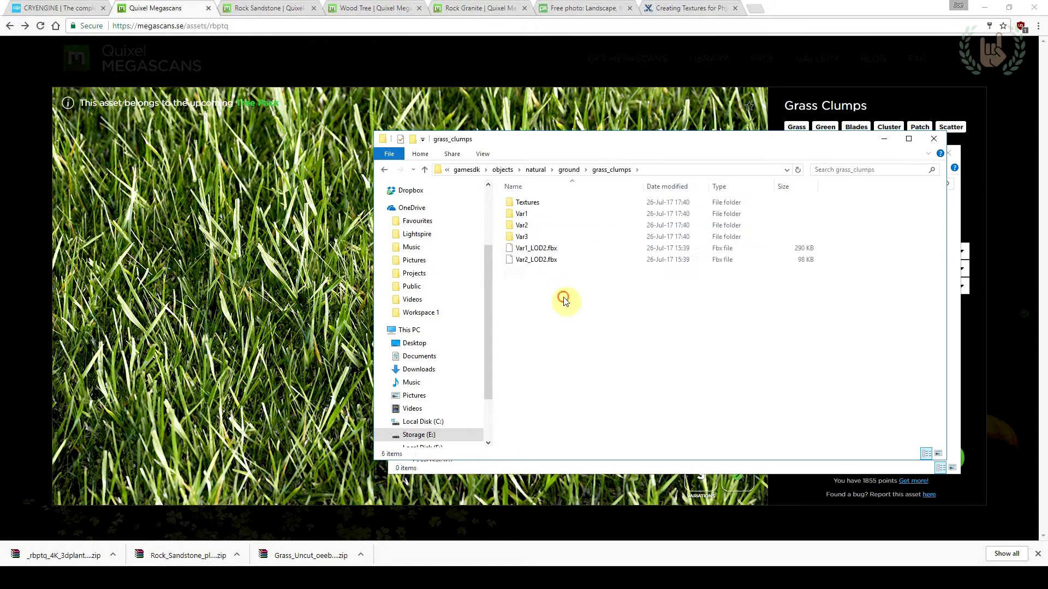
Delete the emptied Var1, Var2 and Var3 folders
left_click(538, 235)
left_click(536, 214, "shift")
key("Delete")
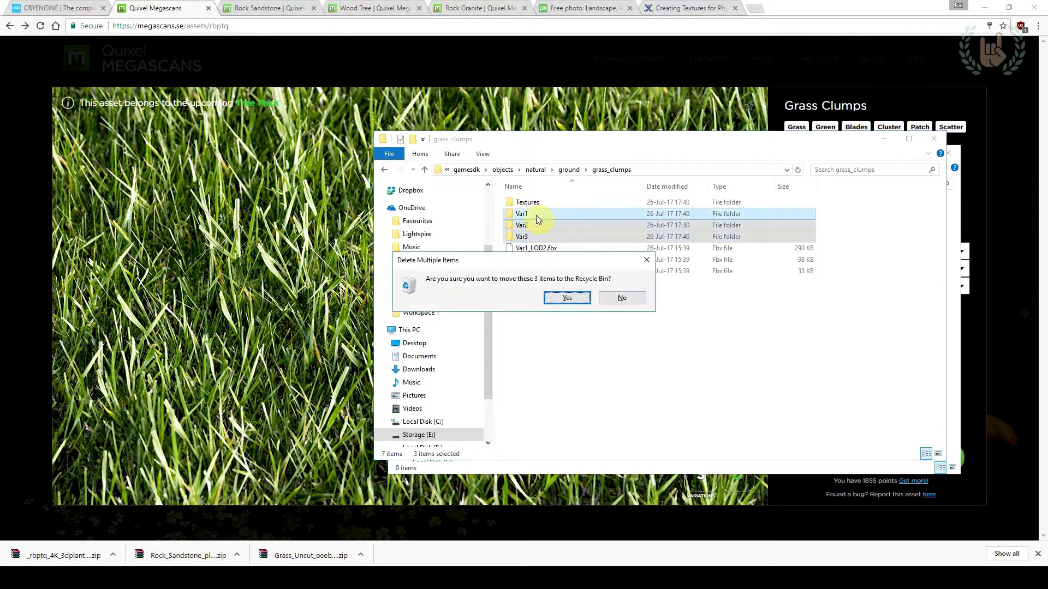
key("Return")
Move all texture maps from the Atlas folder up into the Textures folder and delete the emptied Atlas folder
double_click(535, 204)
double_click(535, 204)
left_click_drag(502, 394, 917, 190)
key("ctrl+x")
left_click(657, 171)
key("ctrl+v")
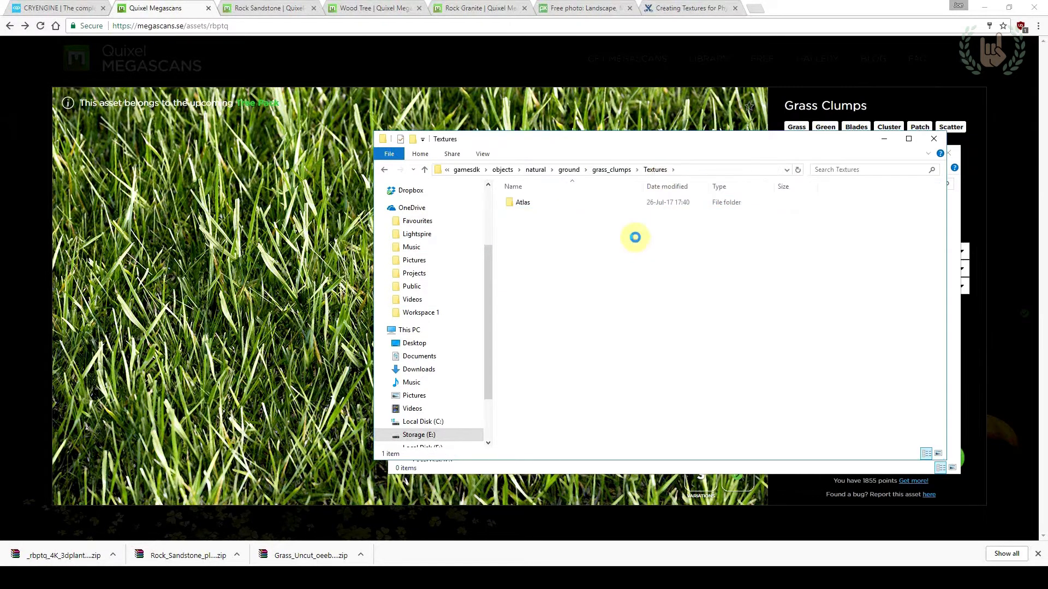
left_click(566, 211)
left_click(563, 204)
key("Delete")
key("Return")
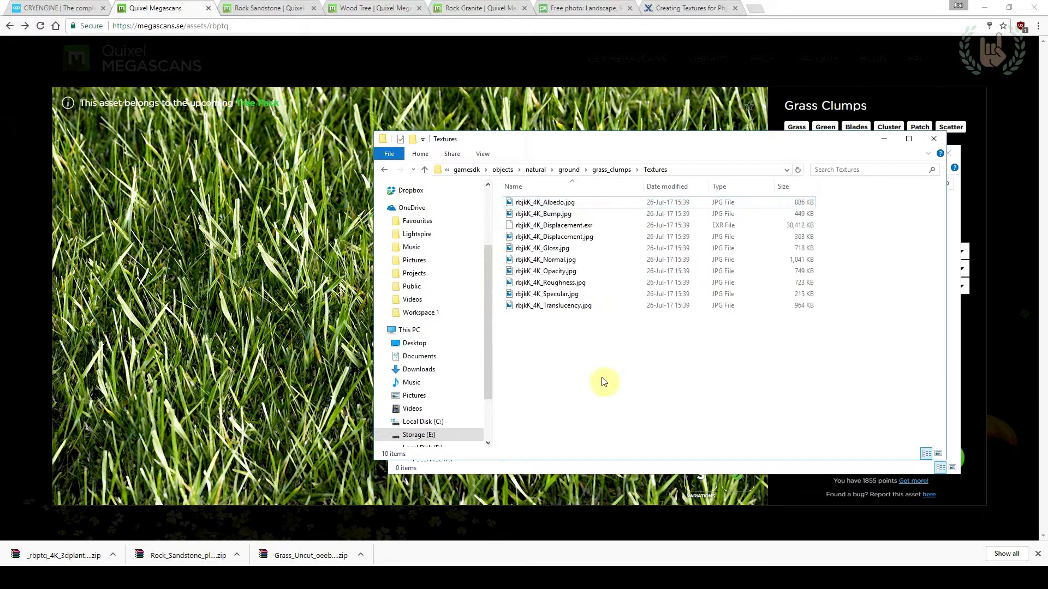
Delete the displacement EXR and the bump JPG from the grass clumps' Textures folder
left_click_drag(588, 338, 561, 203)
left_click(597, 333)
left_click(611, 170)
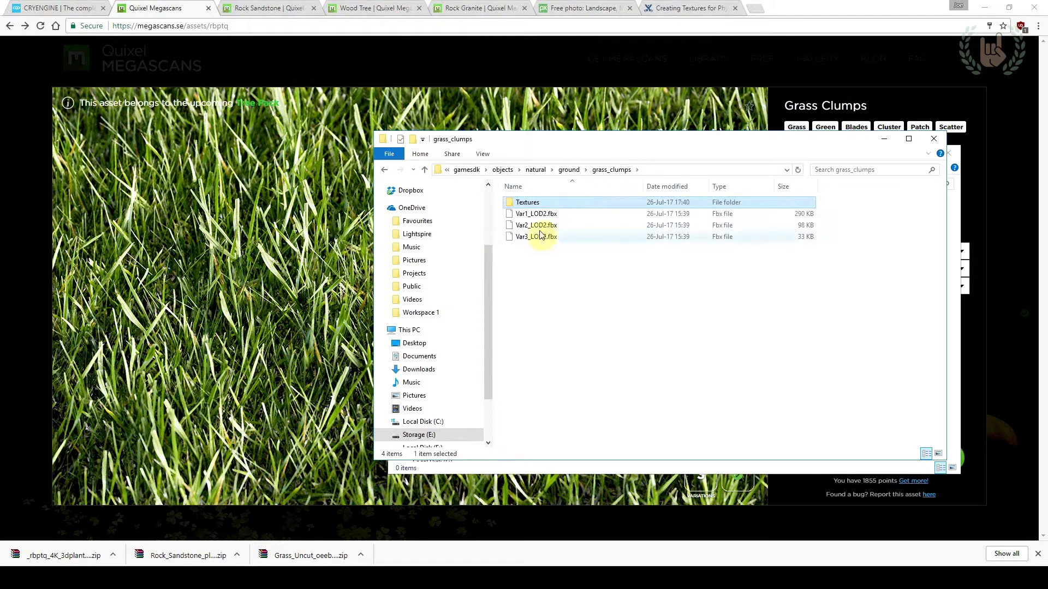
double_click(544, 203)
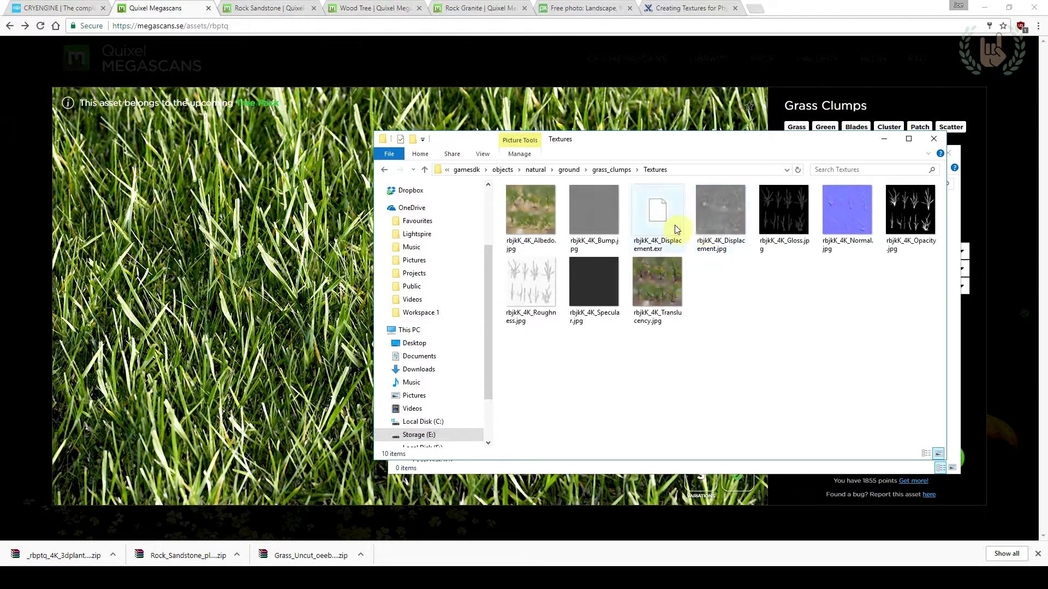
left_click(659, 211)
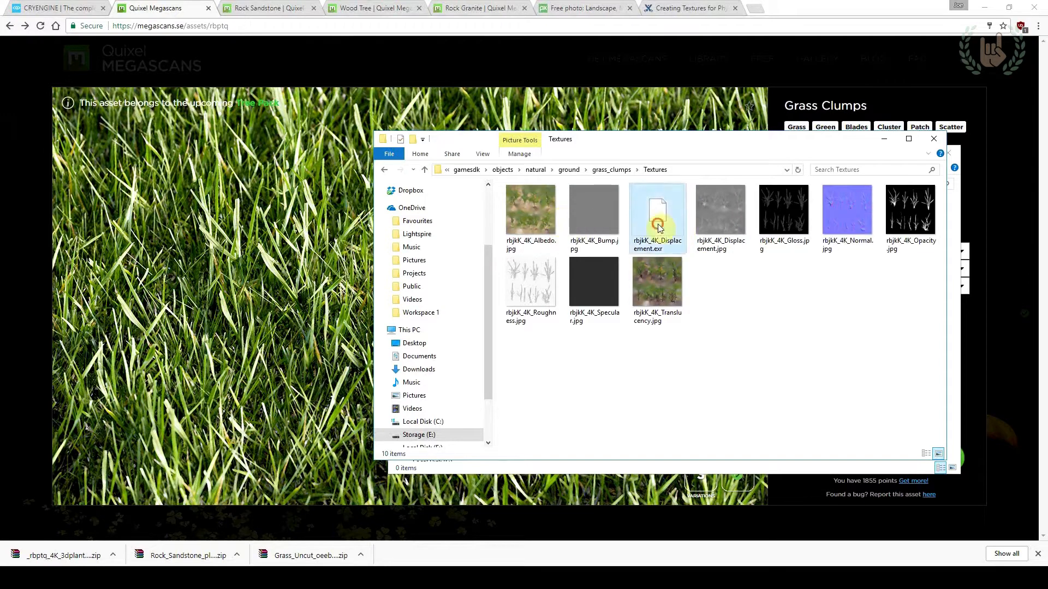
key("Delete")
key("Left")
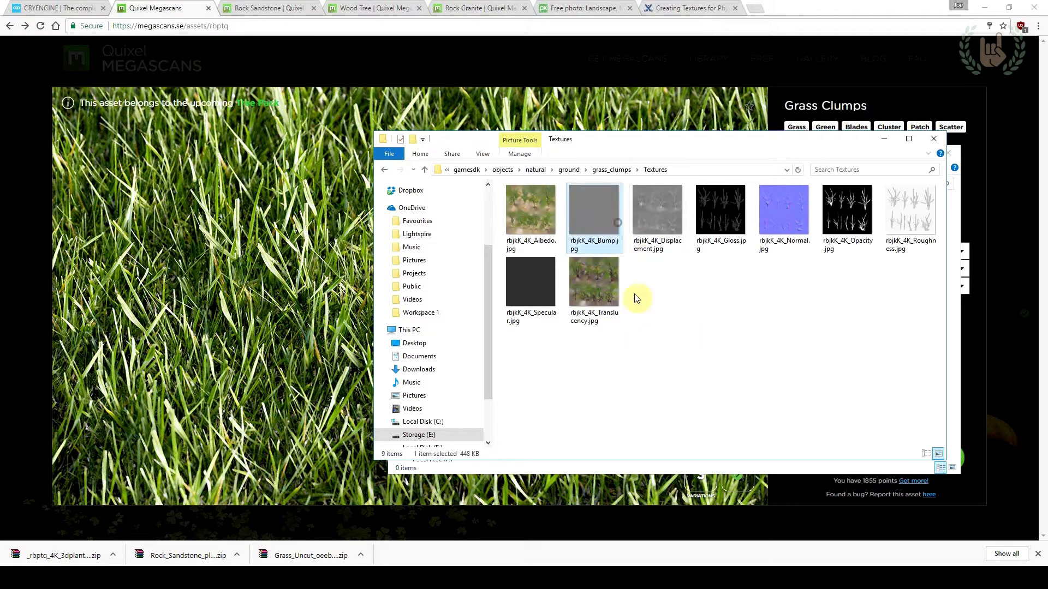
key("Delete")
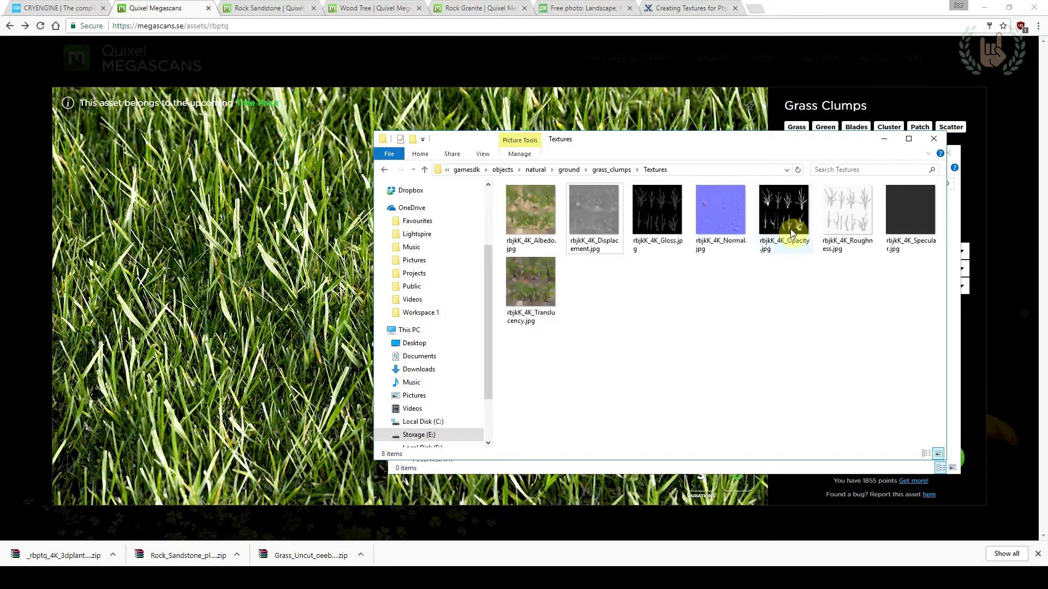
Delete the roughness texture from the Textures folder and select the specular texture
left_click(844, 215)
key("Delete")
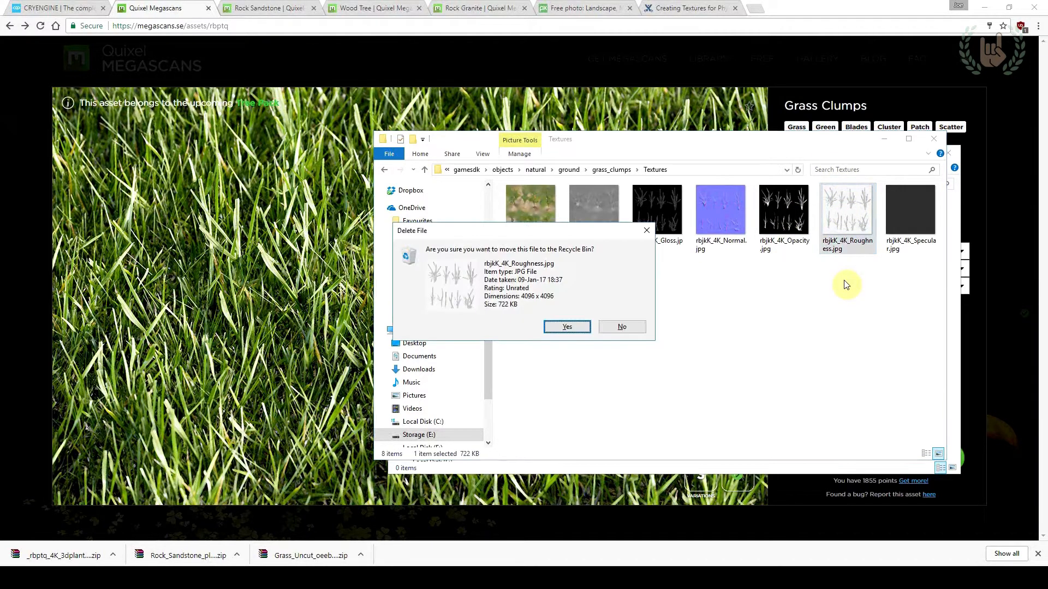
key("Return")
left_click(843, 223)
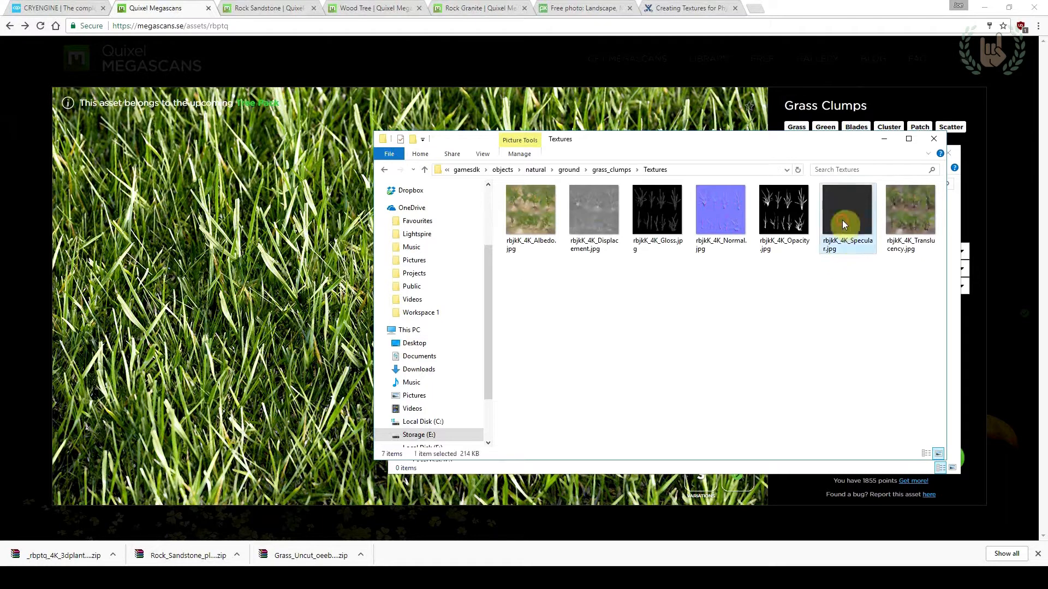
View the grass clumps' opacity and translucency textures at full size in Photos and return to the Megascans page in Chrome
left_click(898, 221)
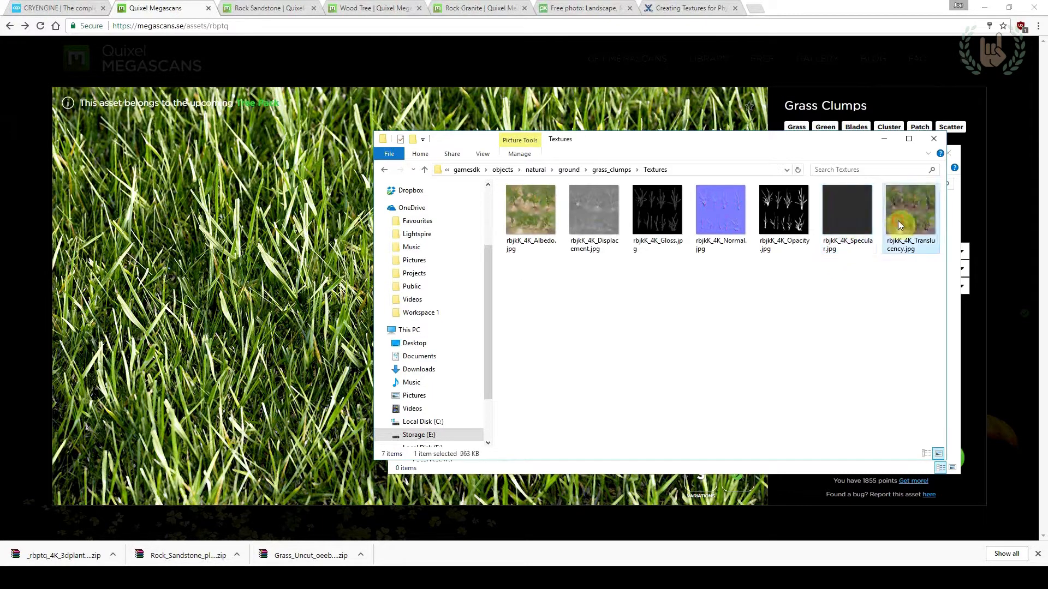
left_click(870, 285)
left_click(787, 226)
left_click(809, 326)
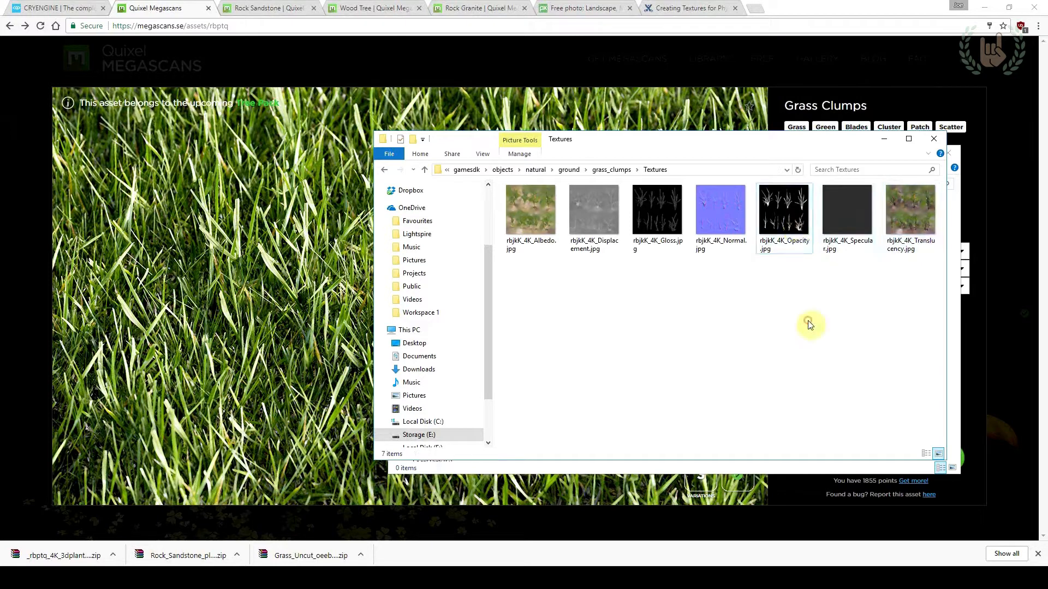
mouse_move(787, 233)
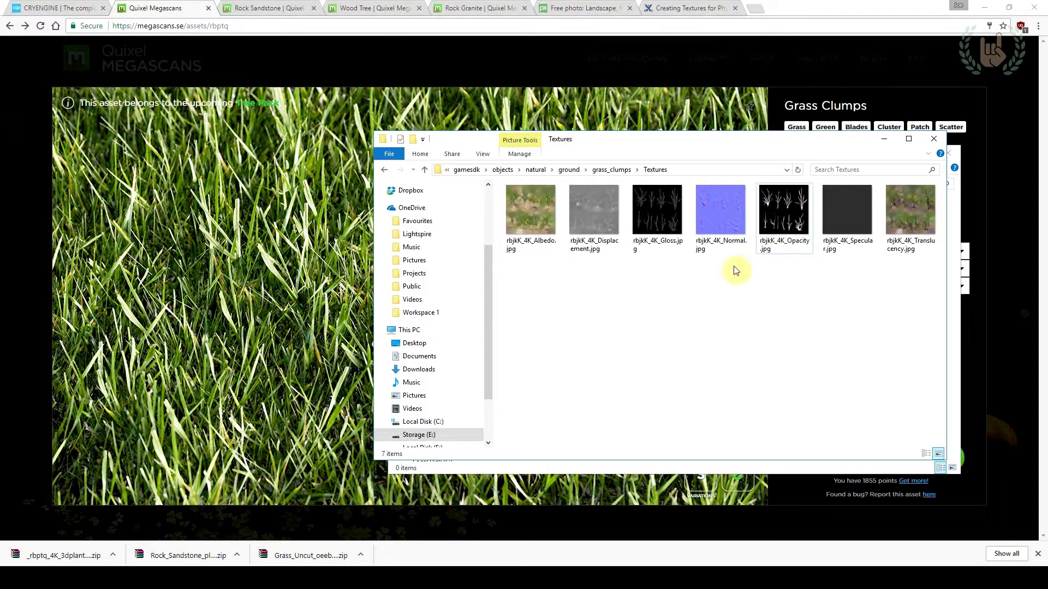
double_click(781, 229)
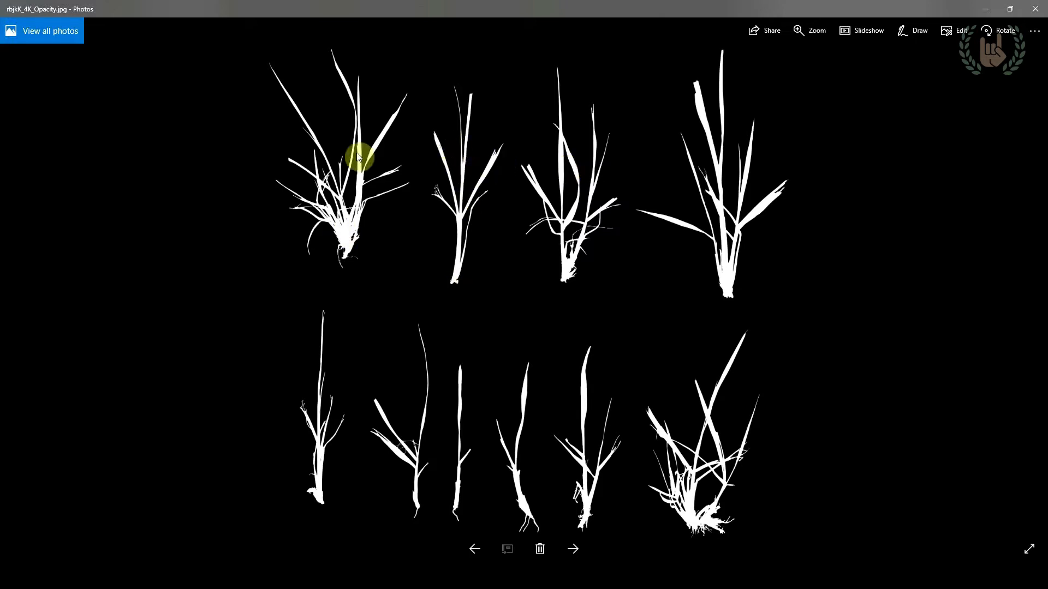
left_click(1035, 9)
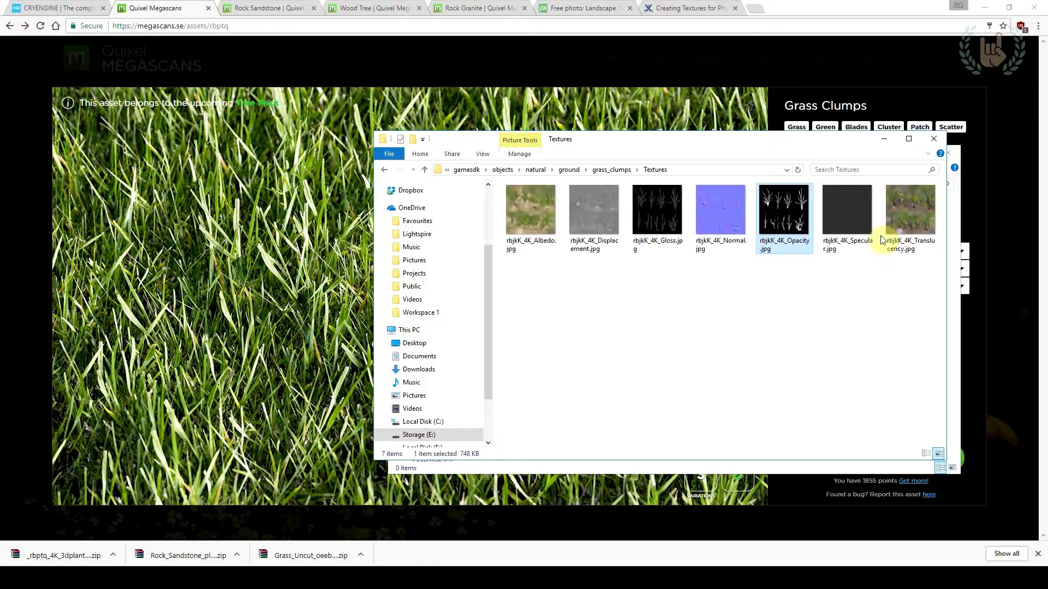
double_click(892, 218)
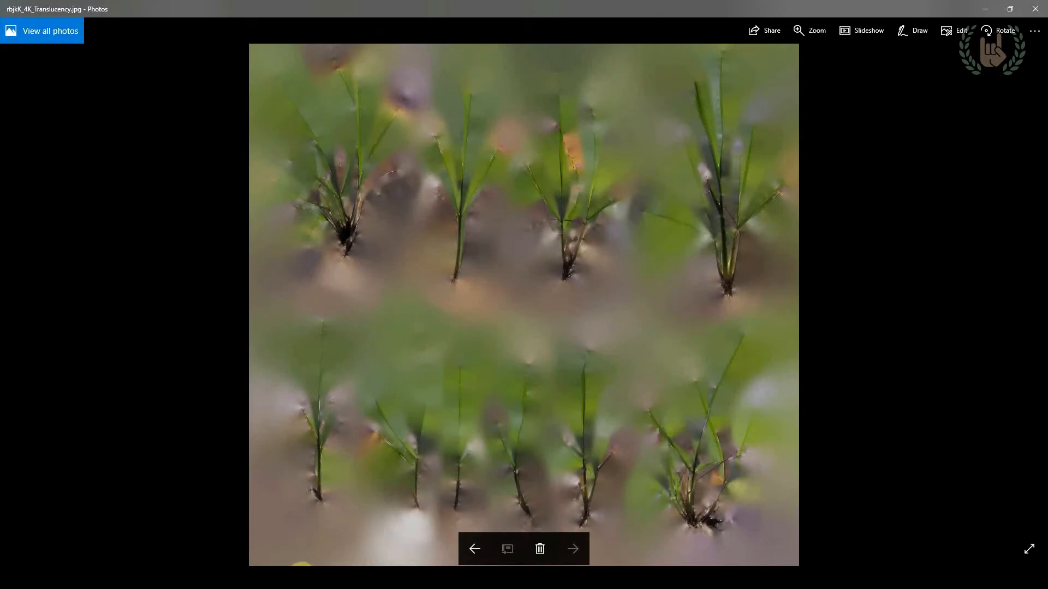
left_click(304, 574)
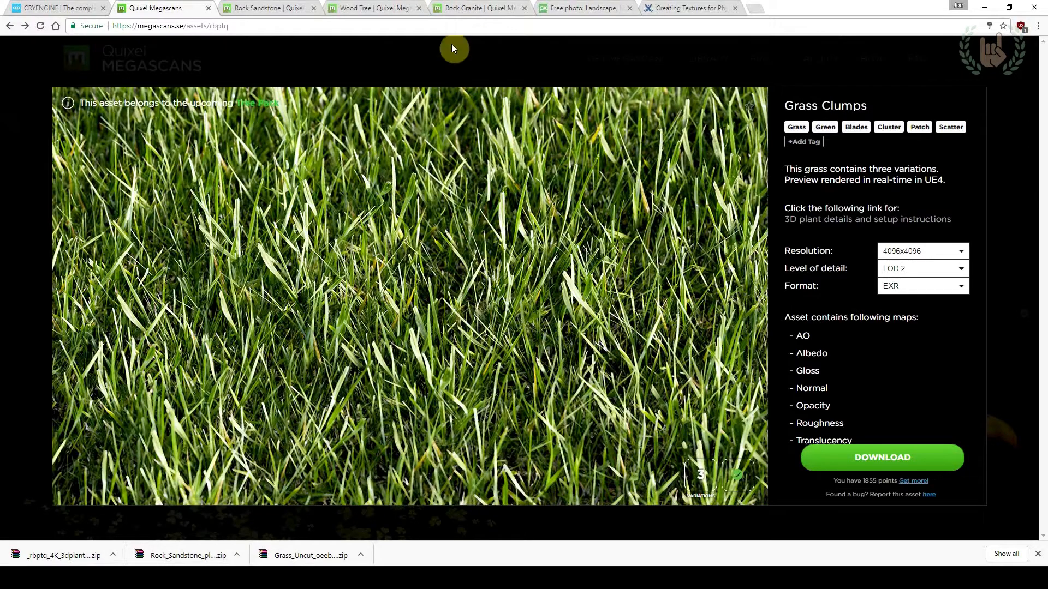
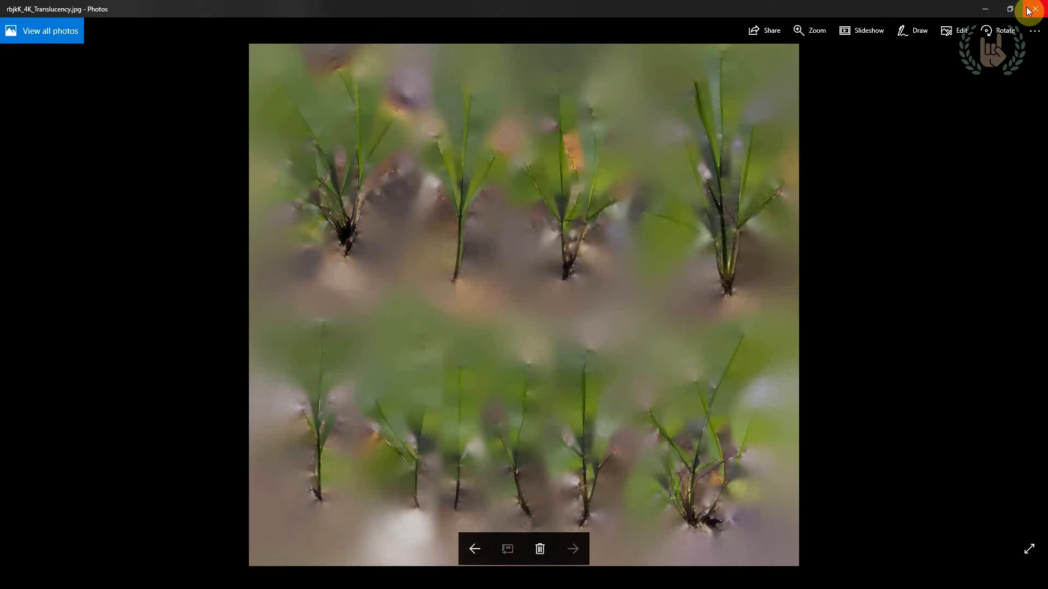
Examine the grass blades in the translucency texture up close, and close Photos to return to the Textures folder
scroll(570, 138, "up", 5)
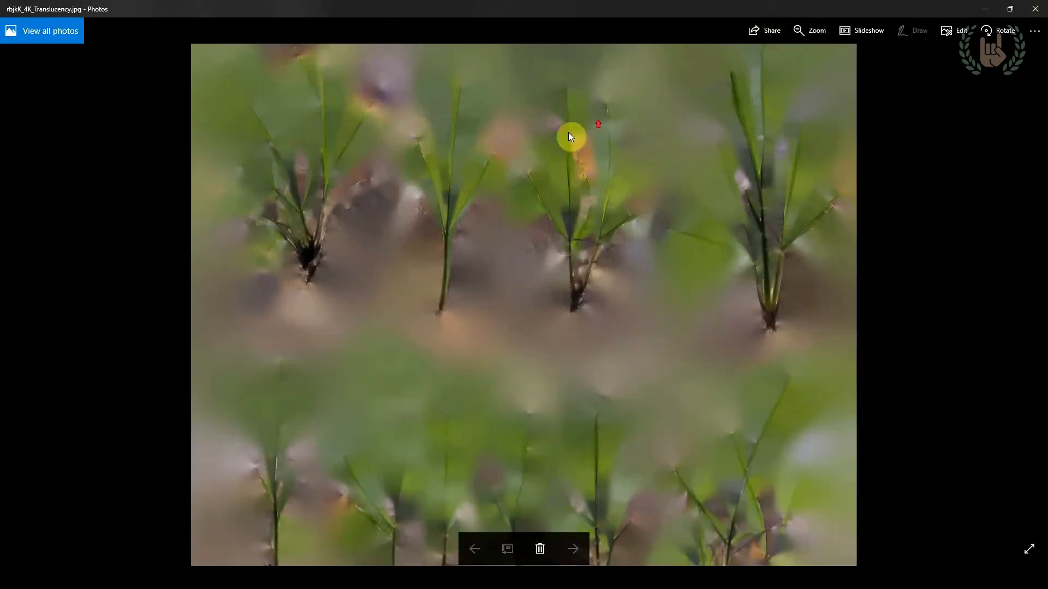
scroll(410, 180, "up", 5)
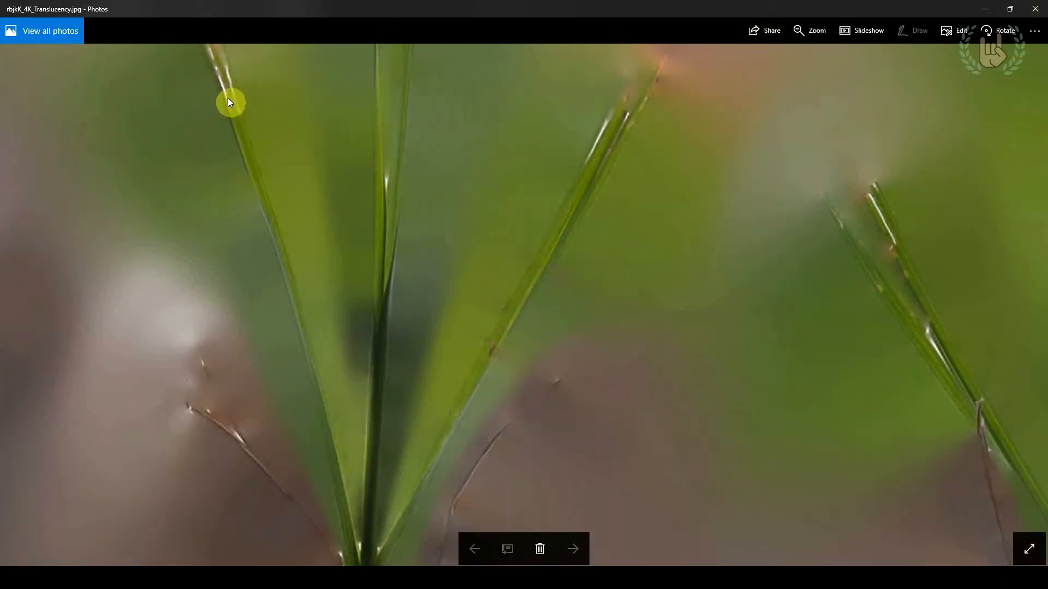
scroll(274, 240, "down", 3)
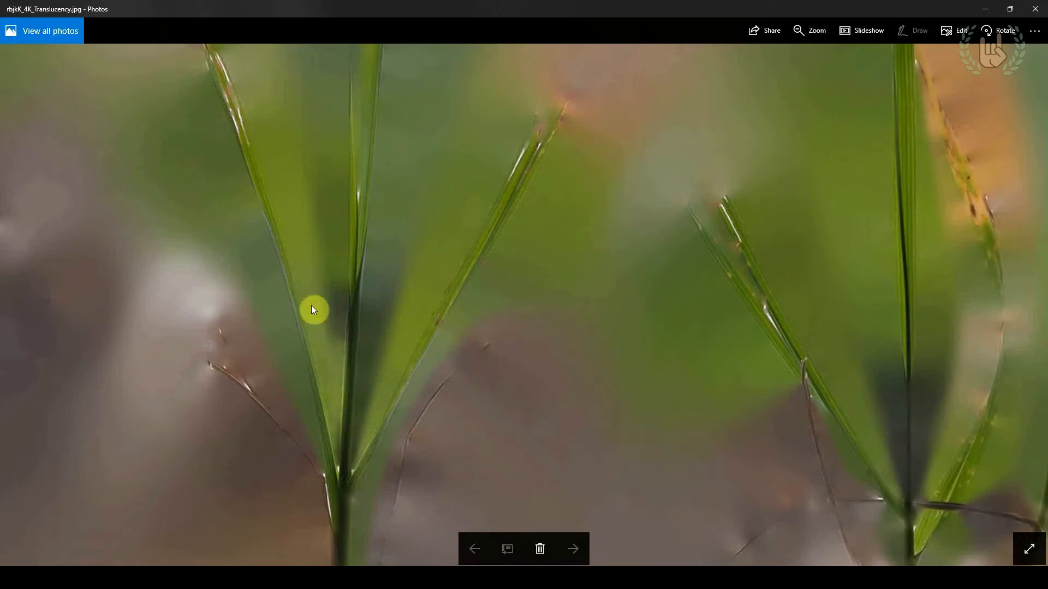
scroll(374, 483, "up", 2)
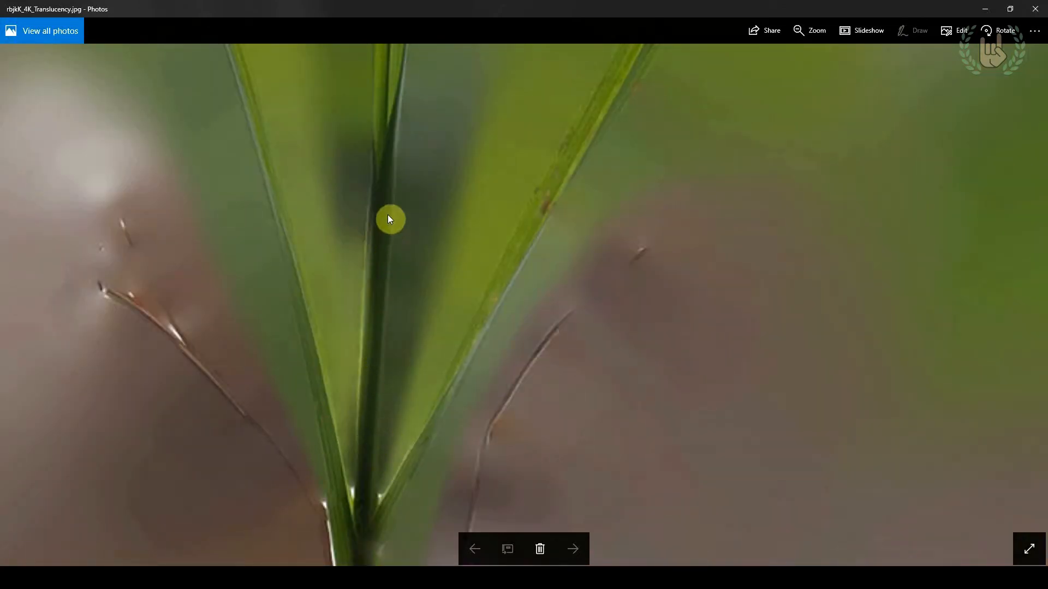
scroll(386, 299, "down", 3)
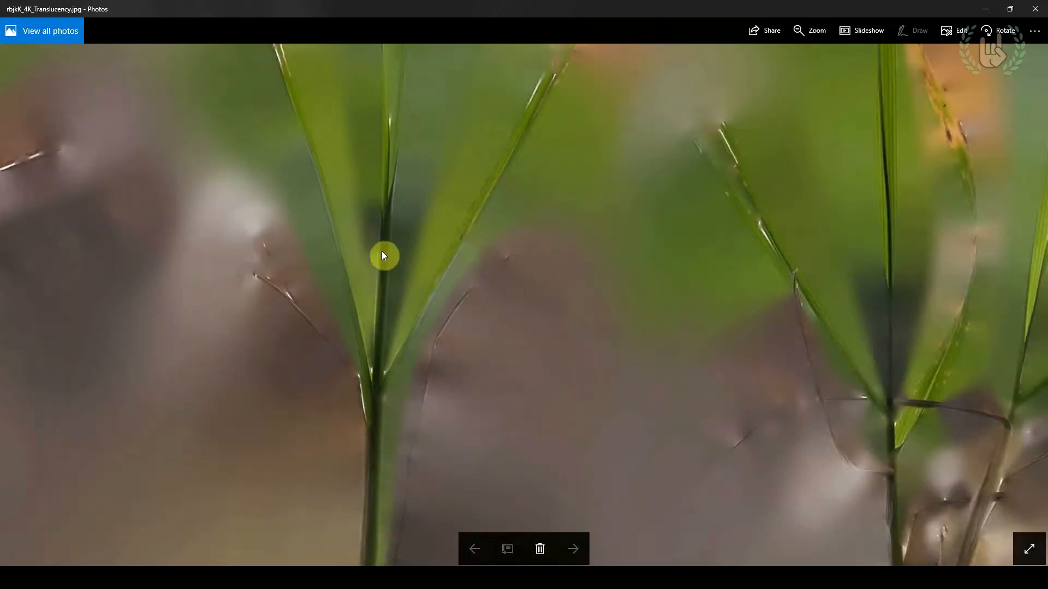
scroll(382, 252, "down", 5)
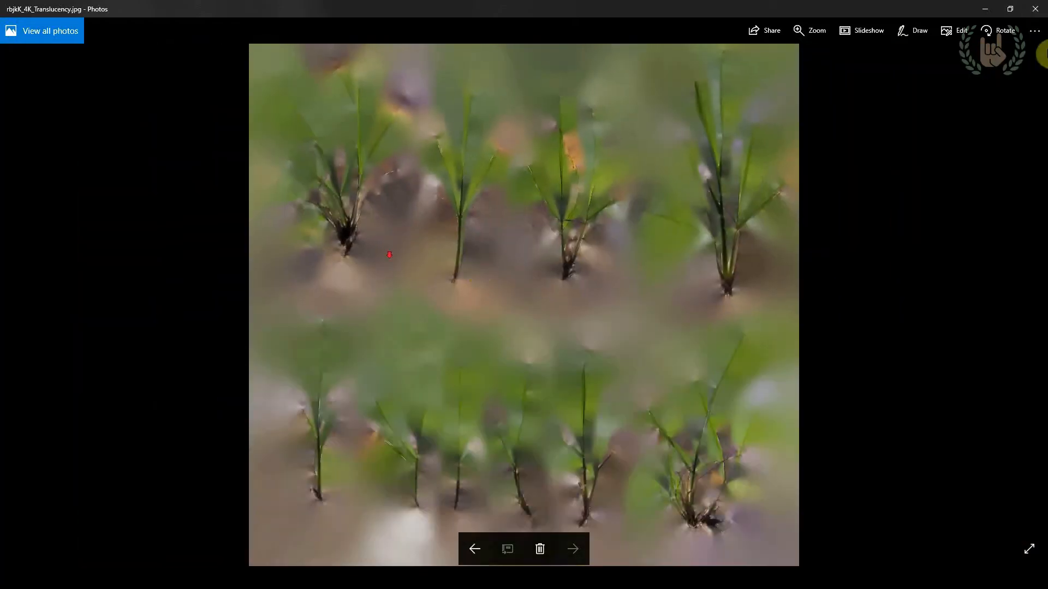
left_click(1046, 4)
left_click(736, 313)
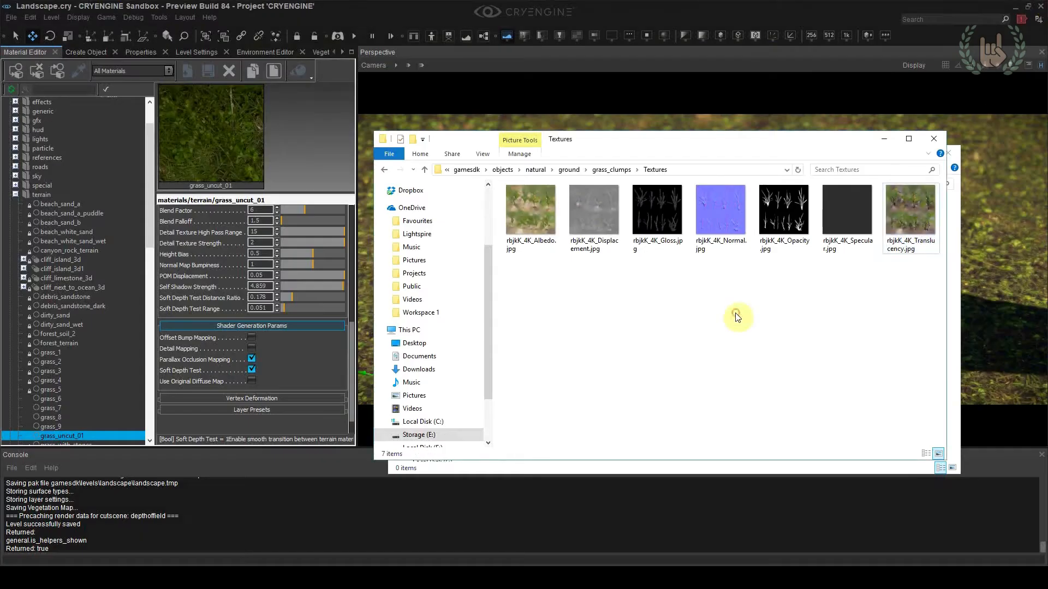
Open rbjkK_4K_Albedo.jpg in Adobe Photoshop CC 2014 and add a new alpha channel to it
right_click(544, 225)
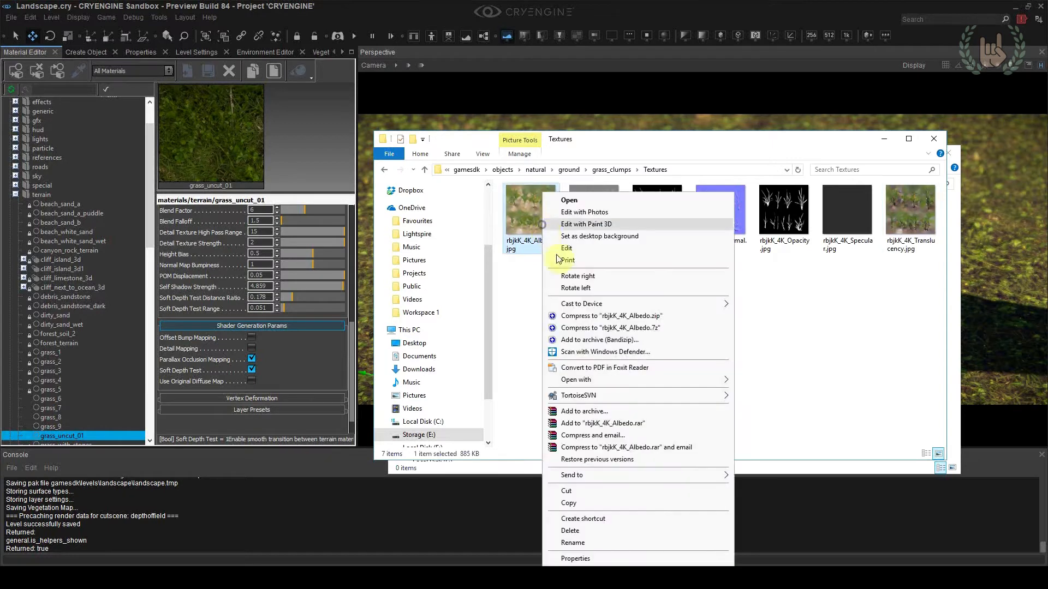
mouse_move(581, 380)
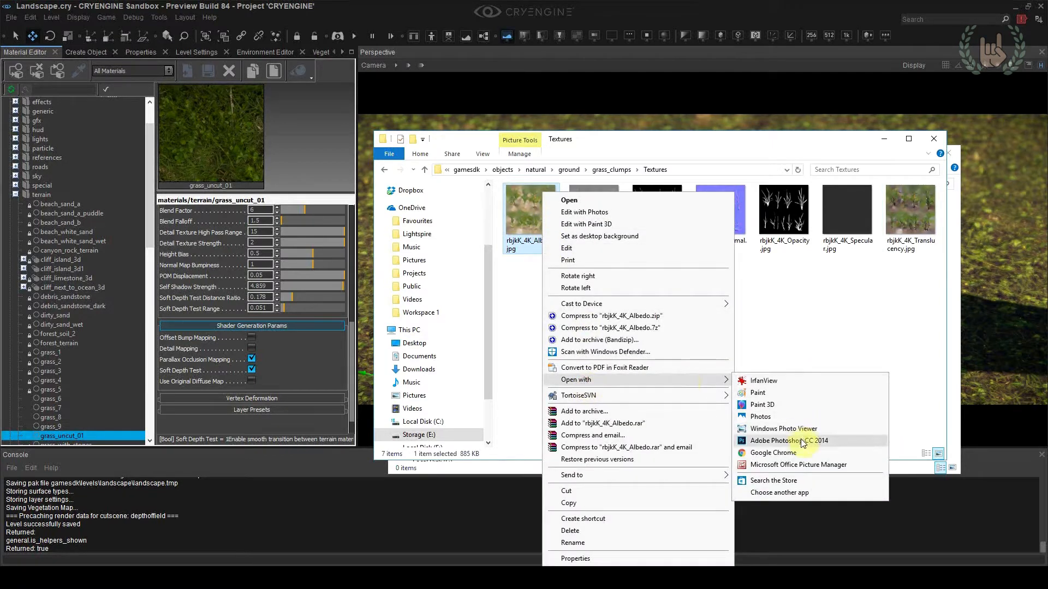
left_click(770, 440)
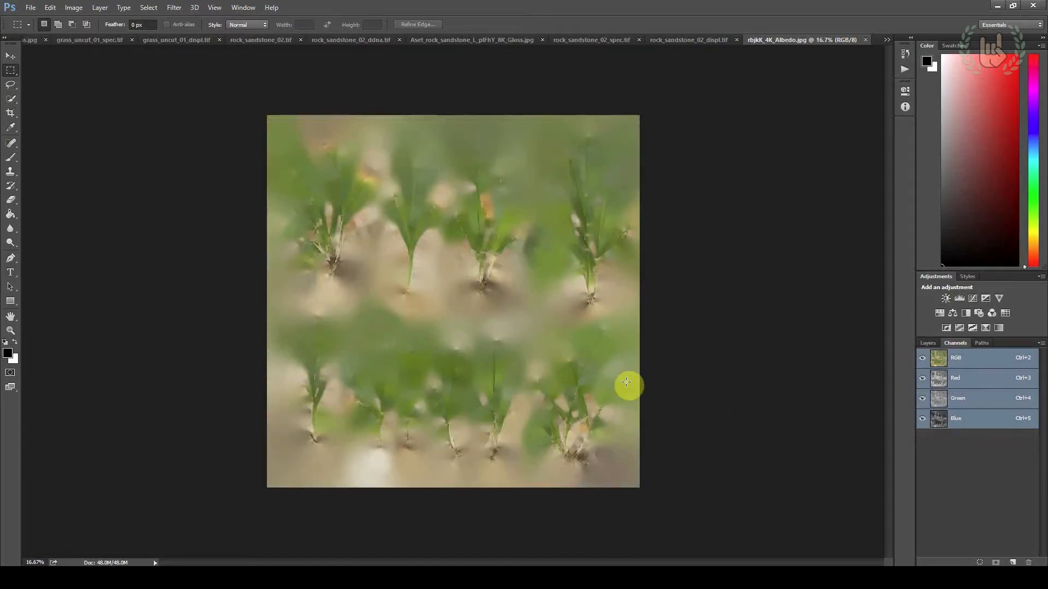
left_click(1013, 563)
Open rbjkK_4K_Opacity.jpg from the Textures folder in Photoshop and copy its entire image
key("alt+Tab")
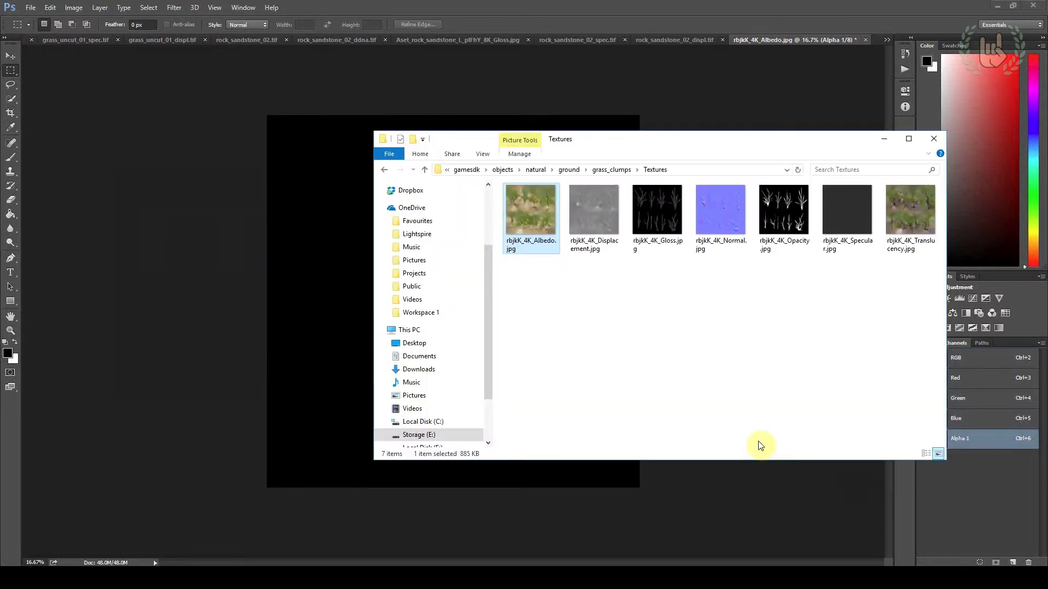
right_click(797, 192)
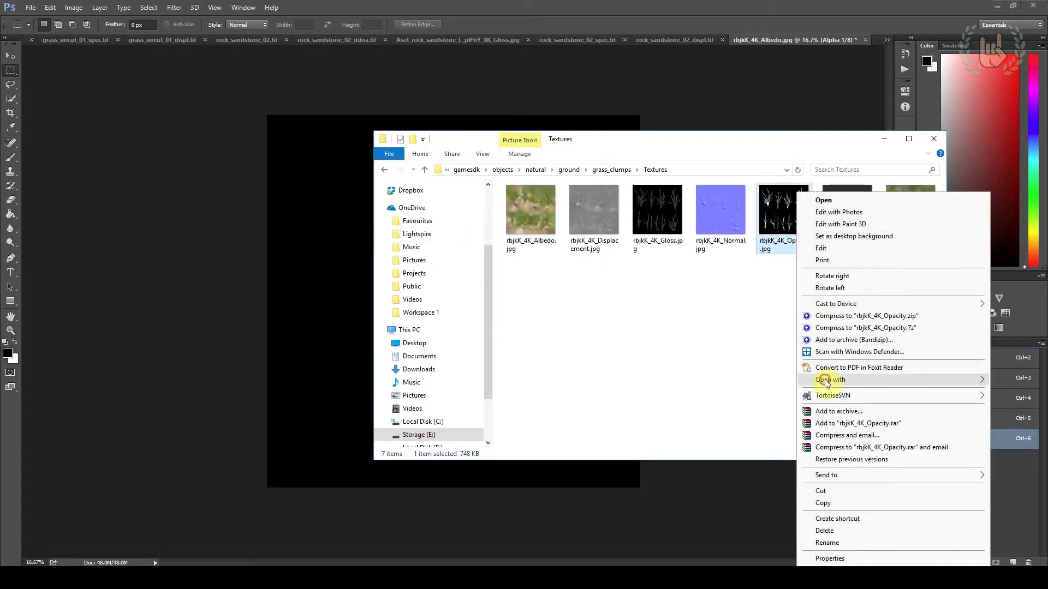
mouse_move(824, 380)
left_click(693, 440)
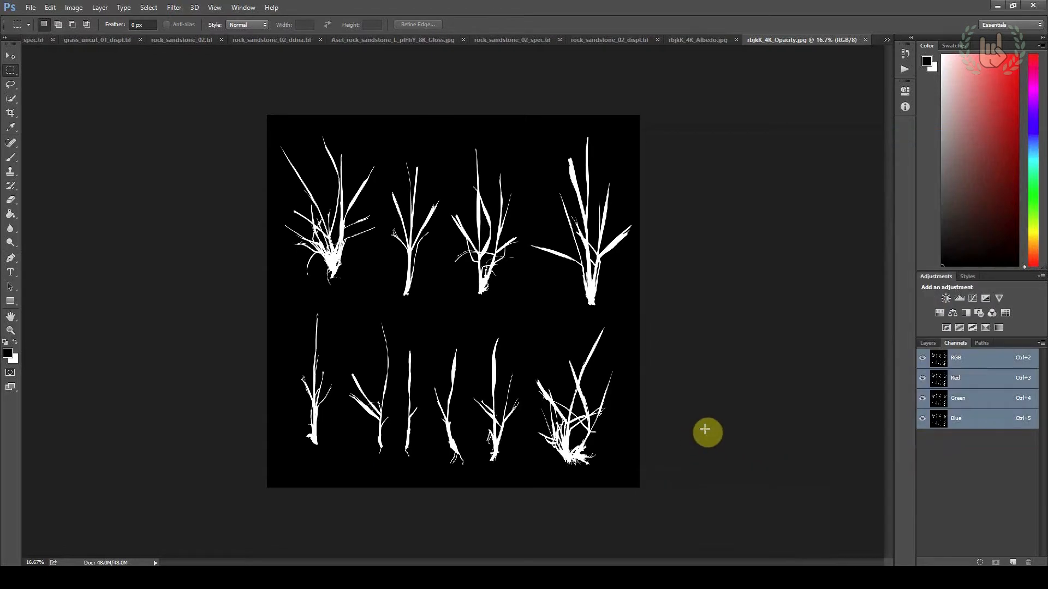
left_click(927, 342)
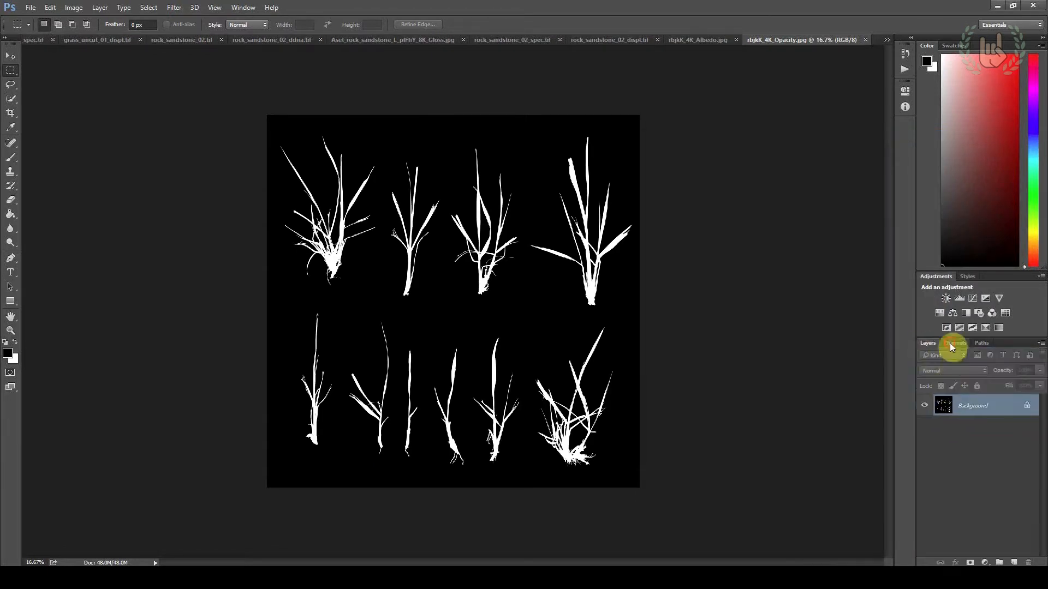
left_click(954, 343)
key("ctrl+a")
left_click(9, 55)
key("ctrl+c")
Paste the opacity image into the albedo texture's alpha channel and check it against the RGB channels
left_click(694, 41)
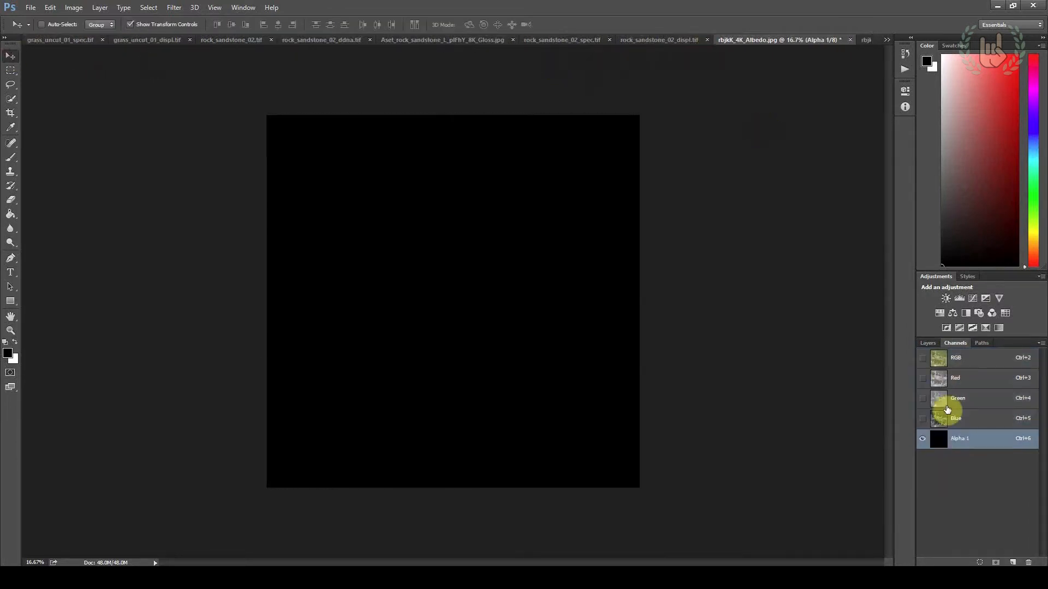
key("ctrl+v")
left_click(953, 361)
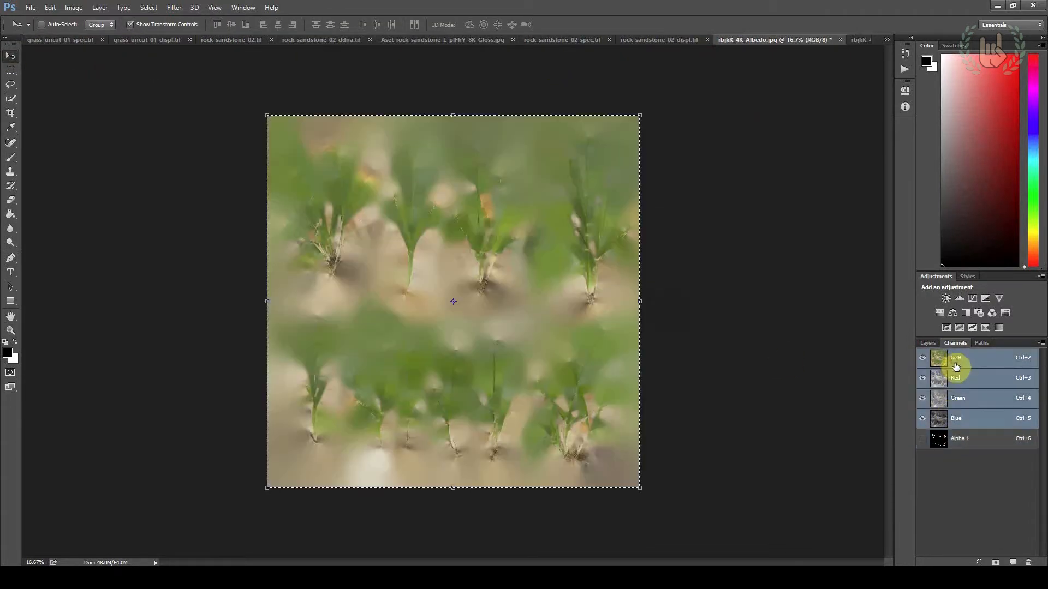
left_click(962, 441)
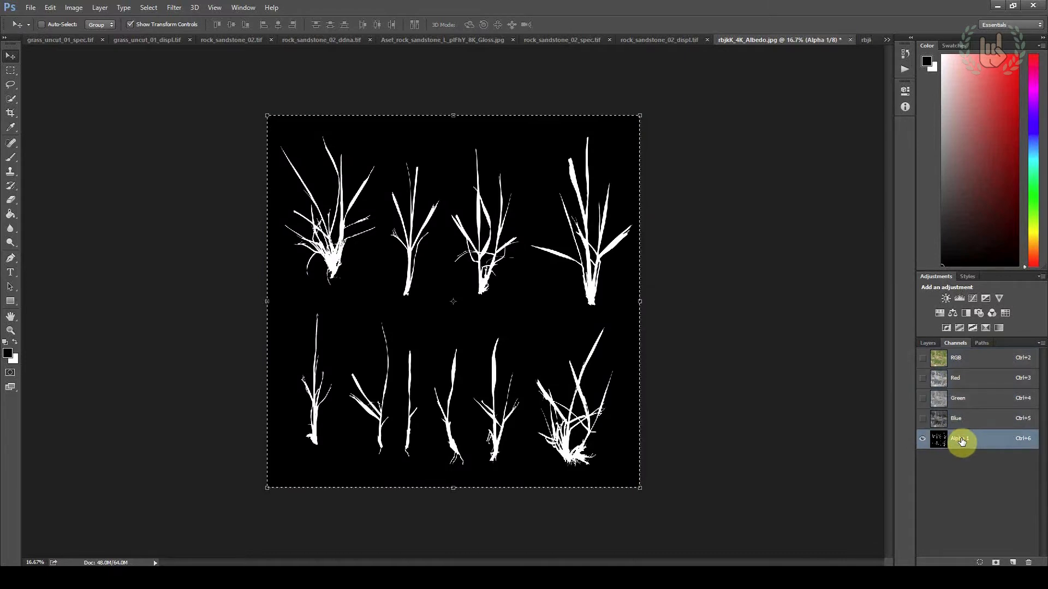
left_click(962, 356)
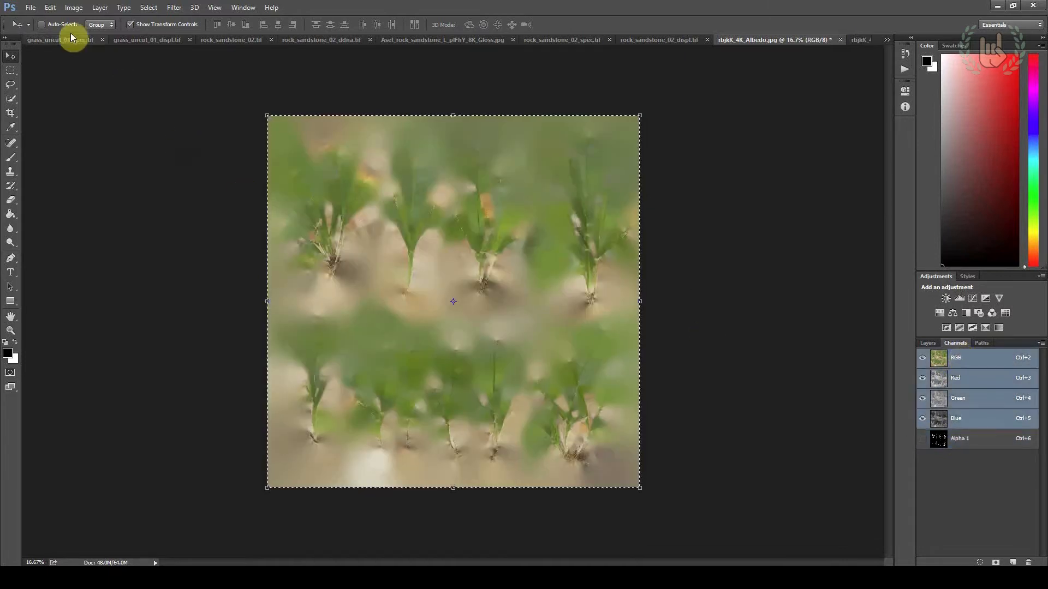
Save the albedo texture as grass_clumps_albedo.tif in CryTIFPlugin format with alpha channels in the grass_clumps Textures folder
left_click(31, 8)
left_click(65, 128)
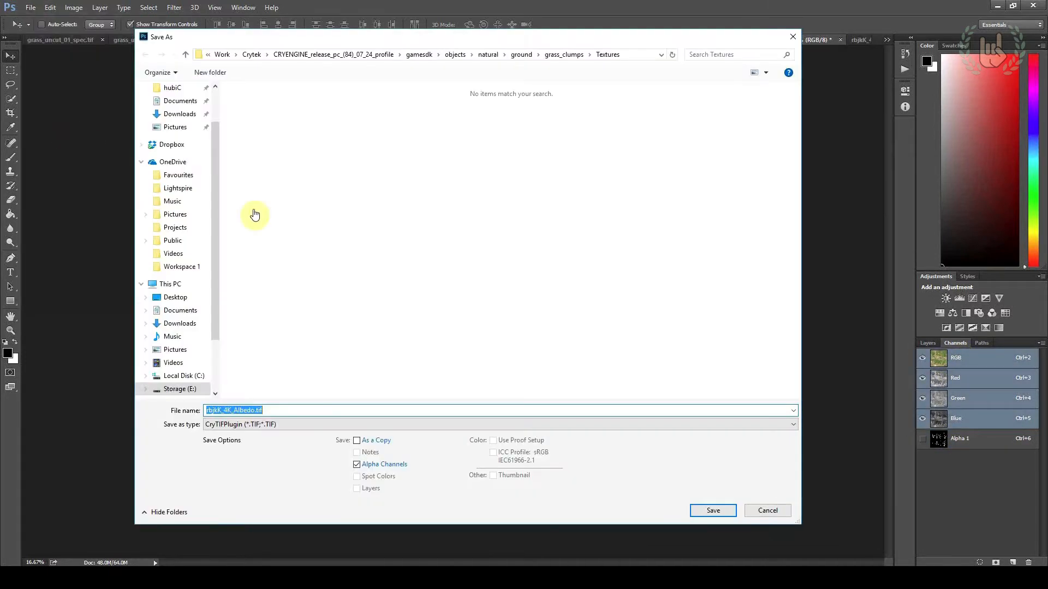
left_click(268, 424)
left_click(267, 424)
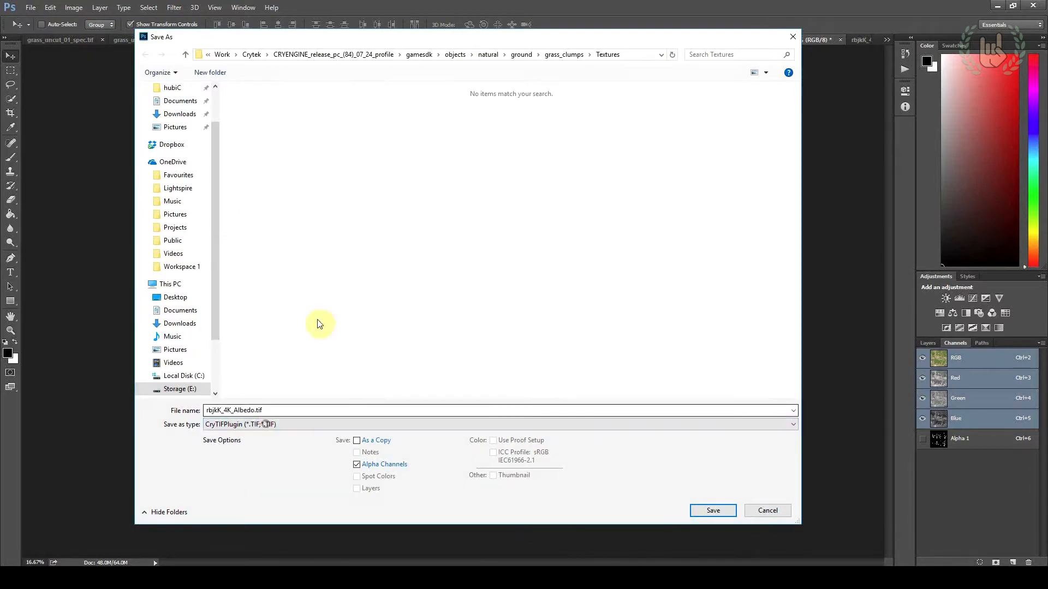
double_click(240, 409)
type("grass")
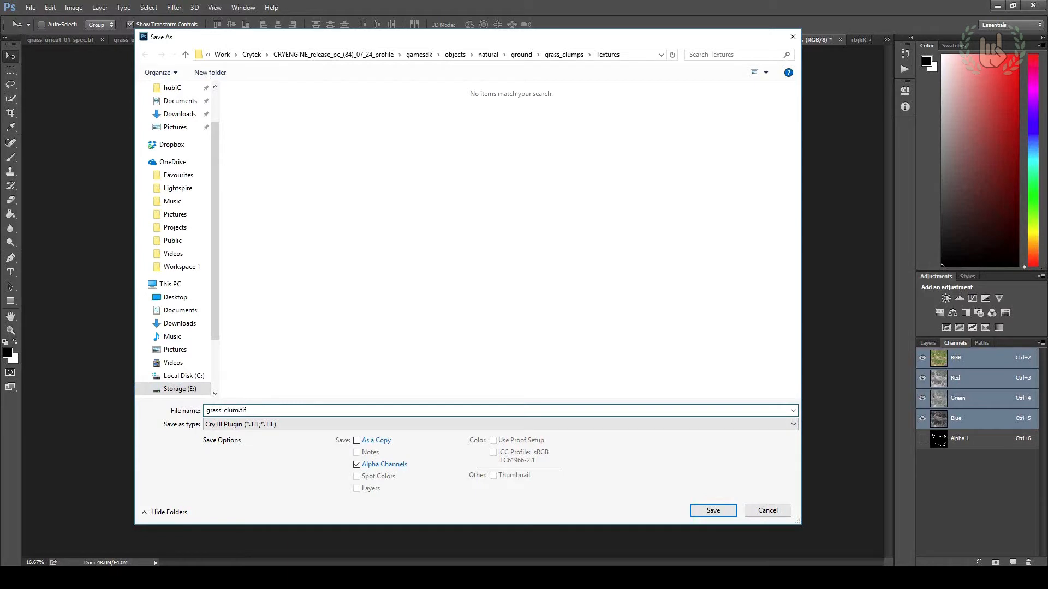
type("_clumps_albedo")
left_click(714, 511)
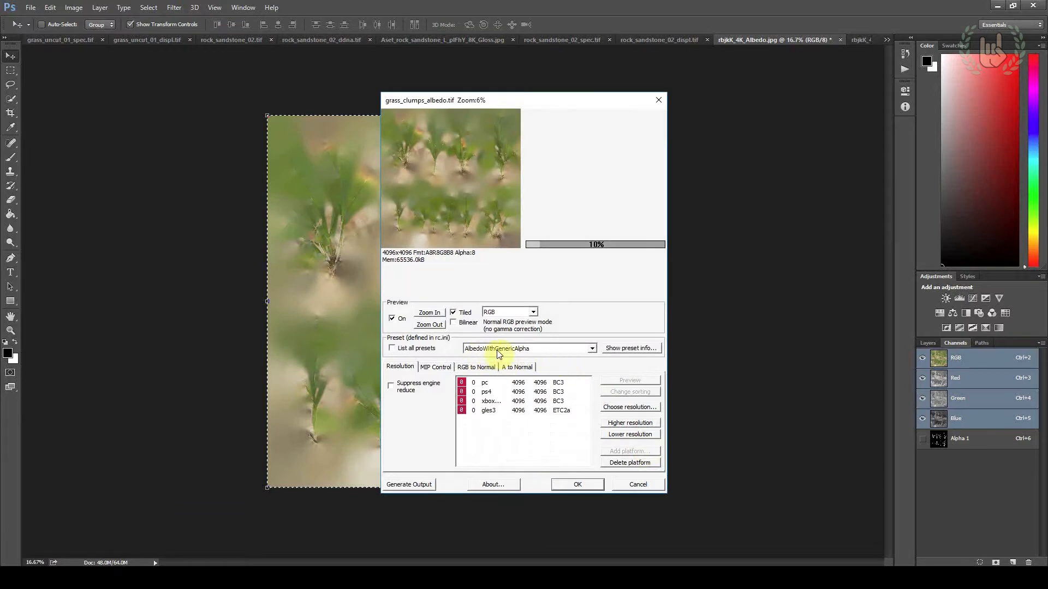
Set the texture's export preset to AlbedoWithOpacity and confirm the CryTIF export
left_click(537, 352)
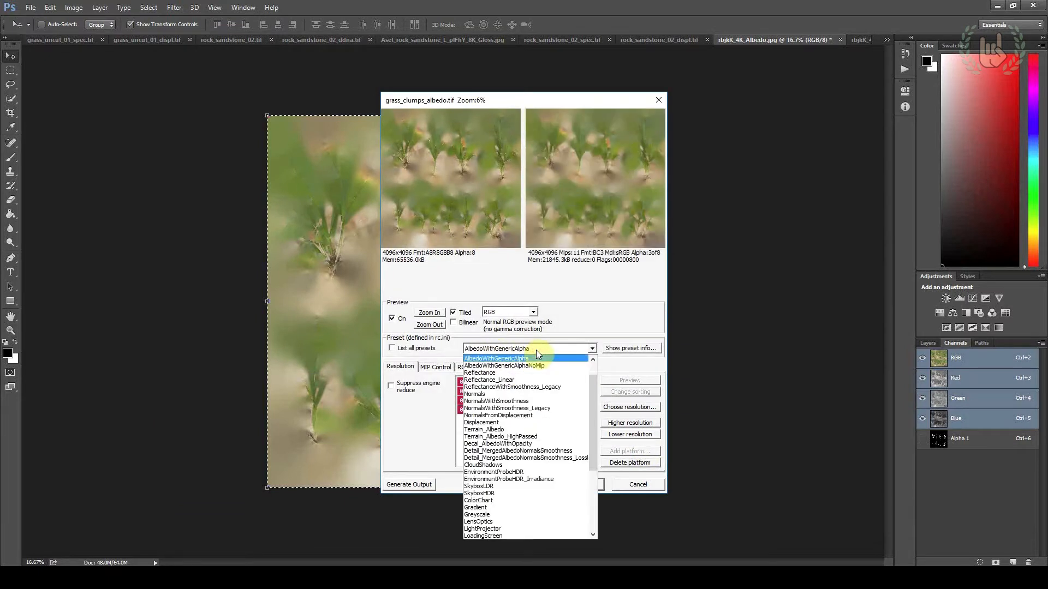
scroll(535, 355, "up", 1)
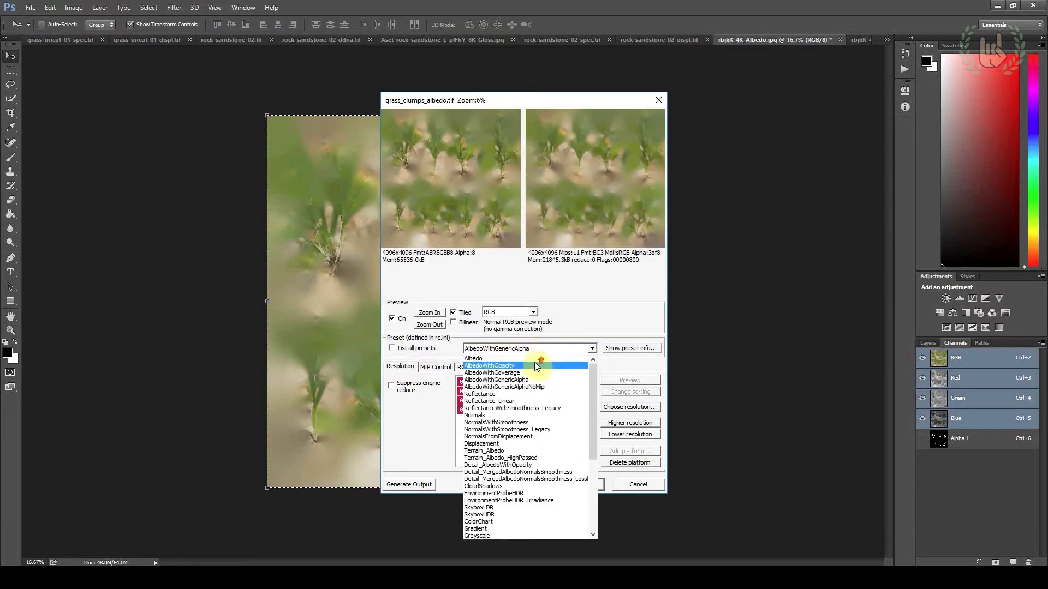
left_click(503, 366)
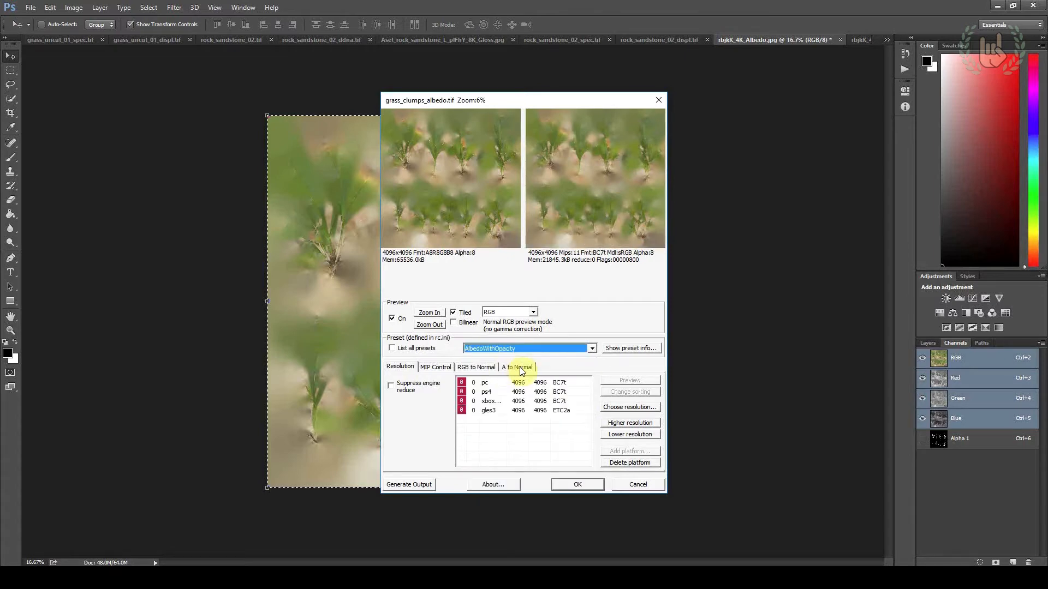
left_click(581, 485)
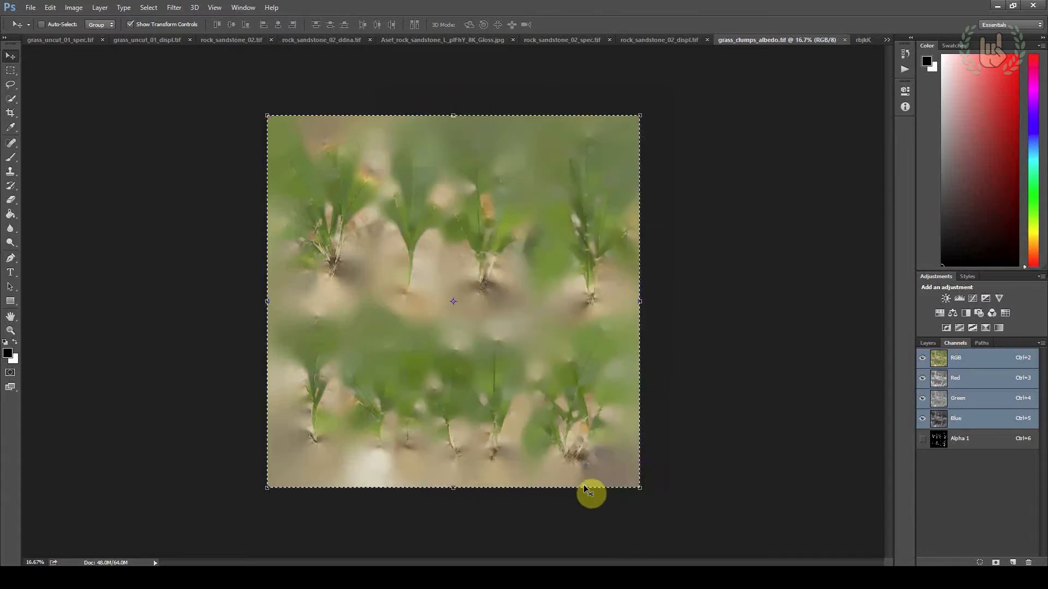
Clear the selection on the albedo texture and open rbjkK_4K_Normal.jpg from the Textures folder in Photoshop
left_click(13, 69)
key("ctrl+d")
key("alt+Tab")
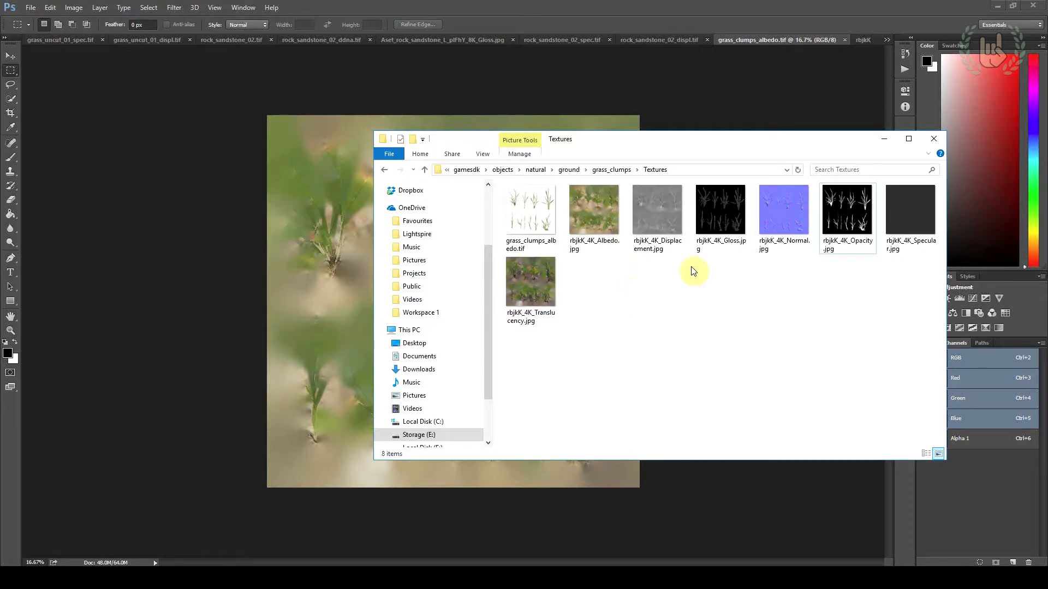
right_click(788, 219)
mouse_move(800, 382)
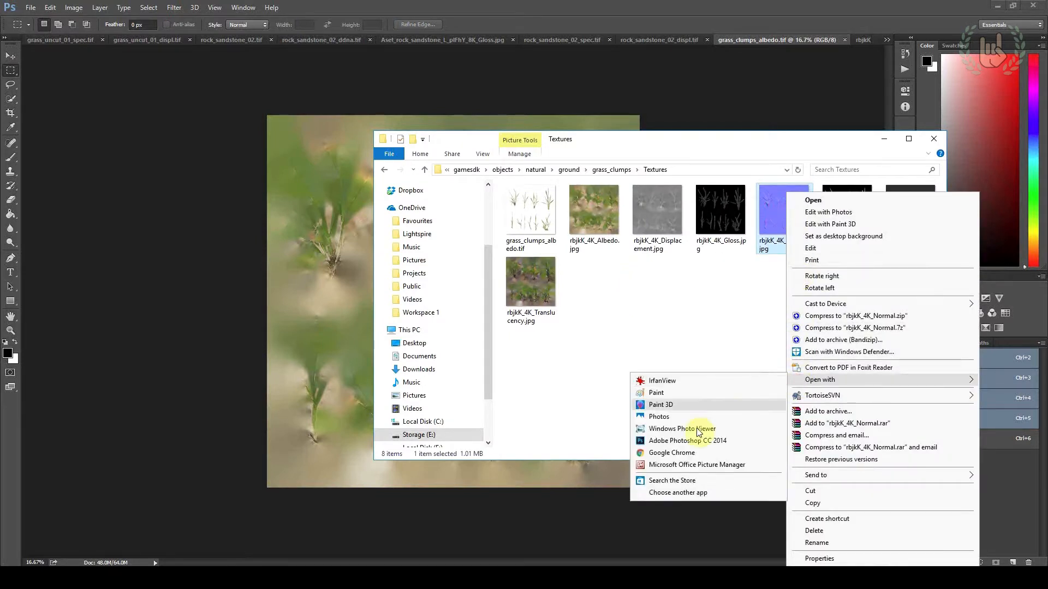
left_click(698, 443)
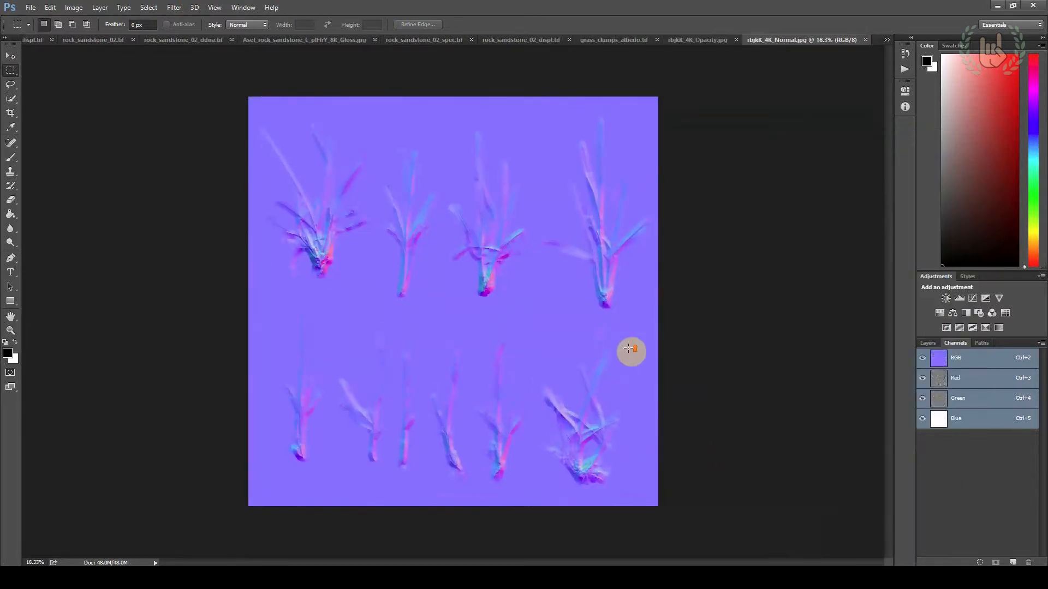
Open rbjkK_4K_Gloss.jpg from the Textures folder in Photoshop and copy its entire image
key("alt+Tab")
right_click(726, 229)
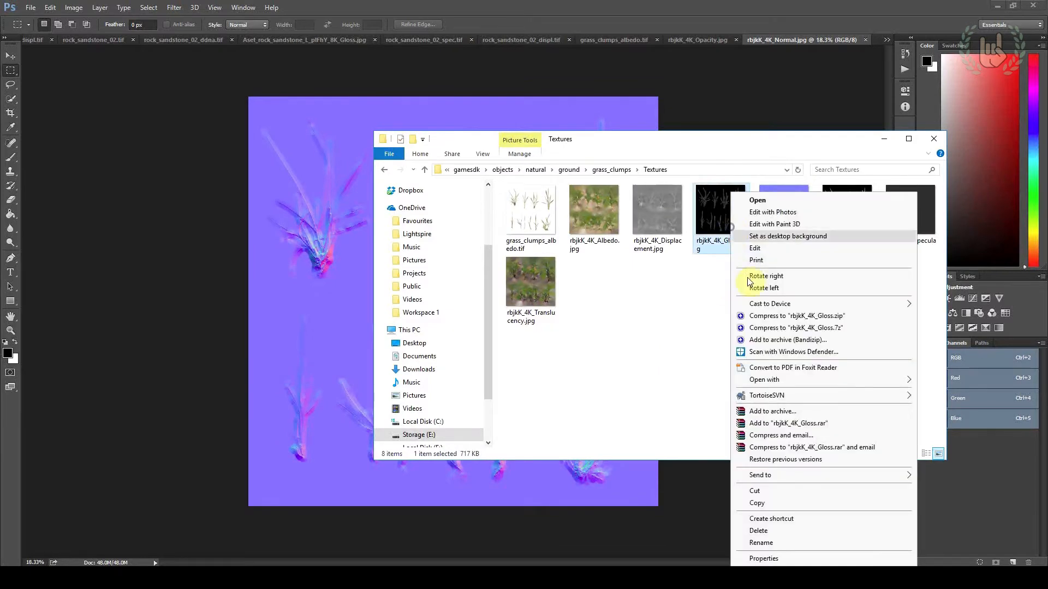
mouse_move(761, 387)
left_click(632, 441)
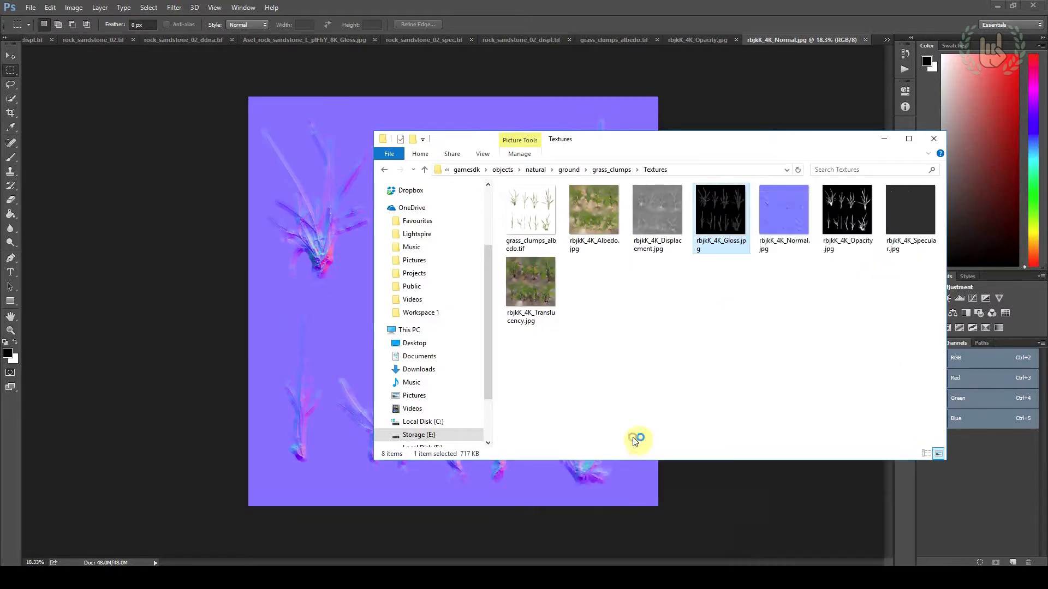
left_click_drag(59, 110, 719, 478)
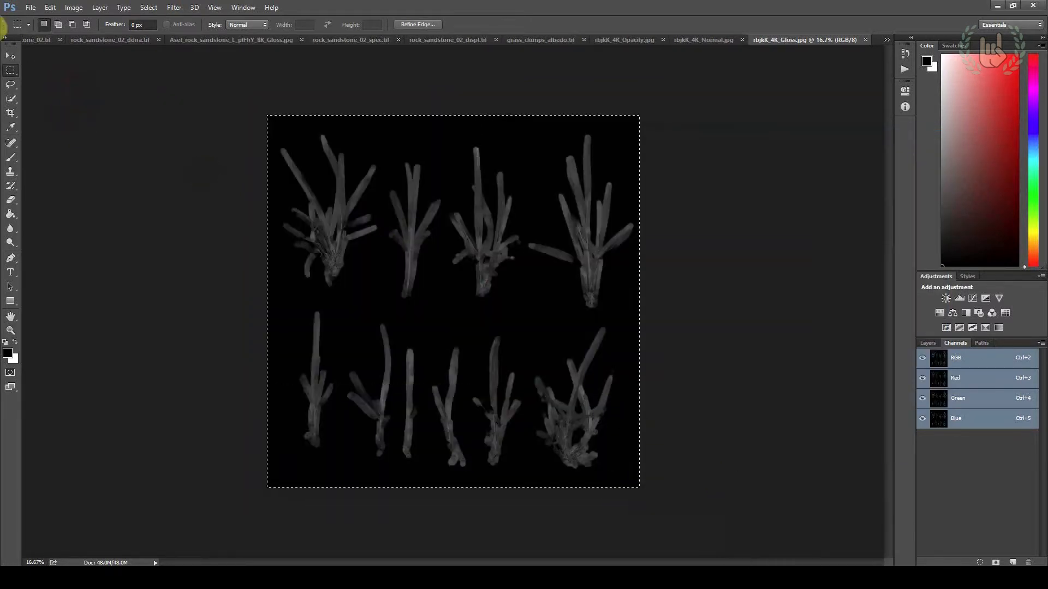
left_click(10, 56)
left_click(50, 7)
left_click(140, 81)
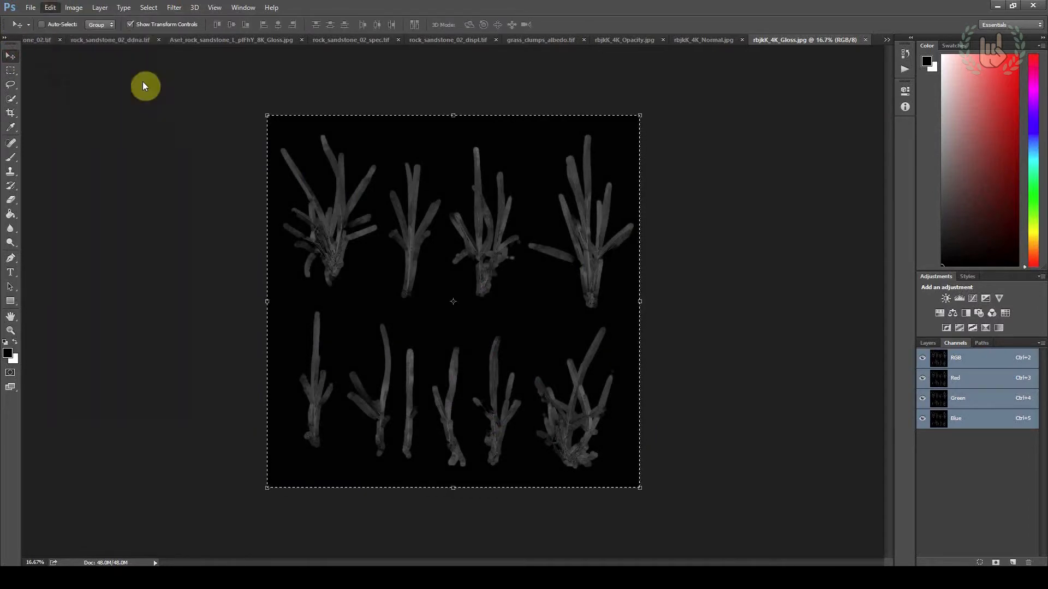
Return to the normal map, undo any gloss paste onto its colour channels, and add a new alpha channel
left_click(705, 43)
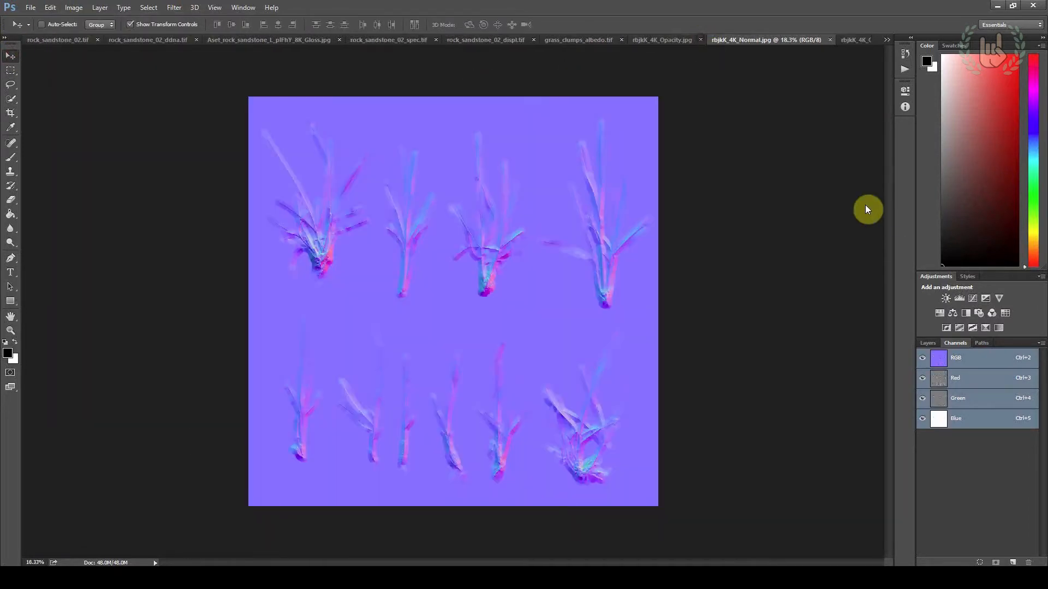
key("ctrl+v")
key("ctrl+z")
left_click(1016, 562)
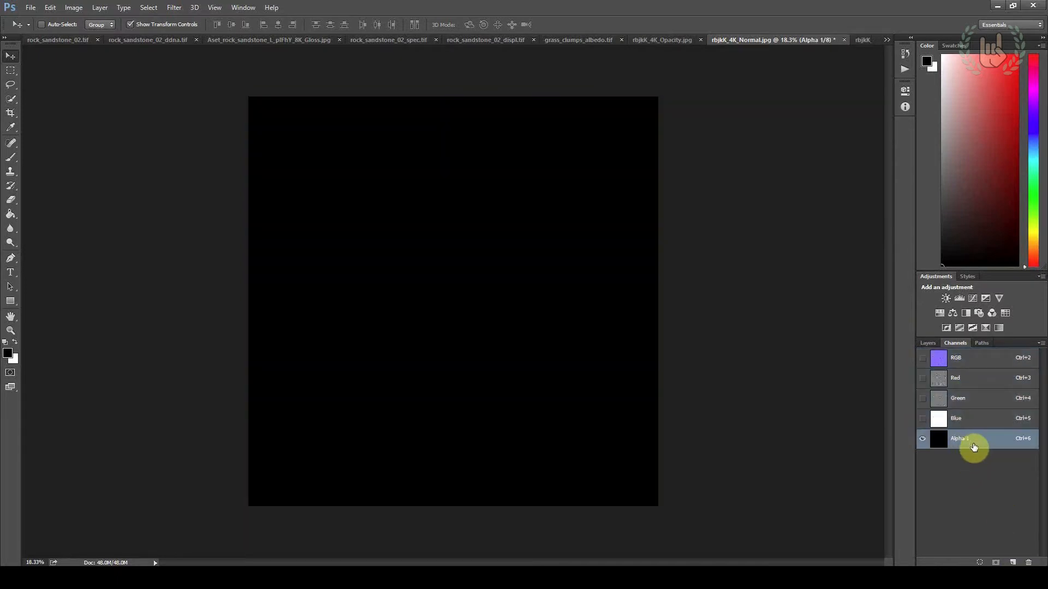
Paste the copied gloss map into the normal map's new alpha channel and compare it with the RGB channels
key("ctrl+v")
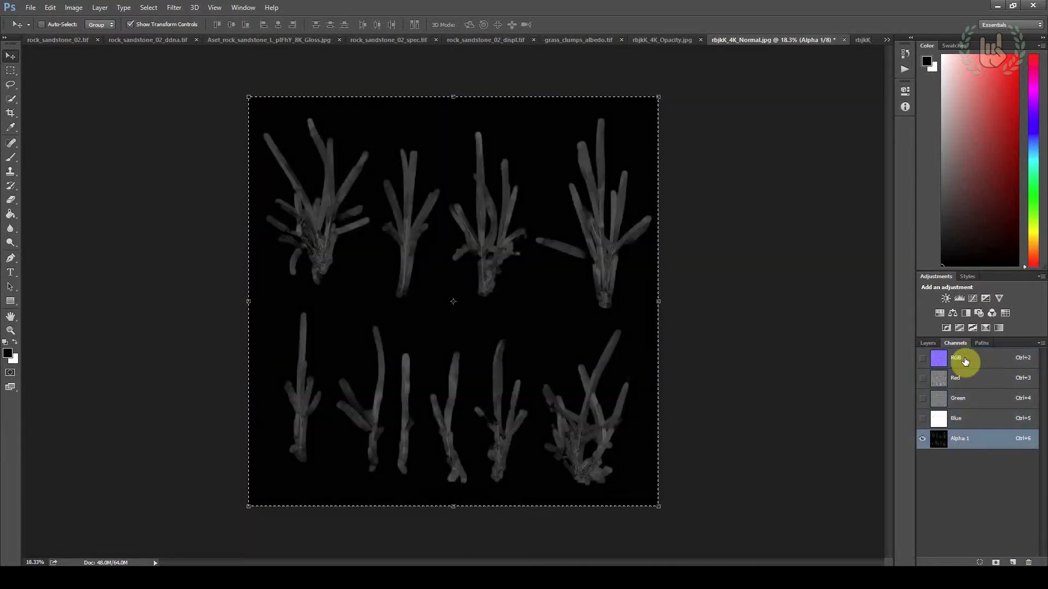
left_click(960, 359)
left_click(963, 445)
left_click(966, 358)
left_click(976, 440)
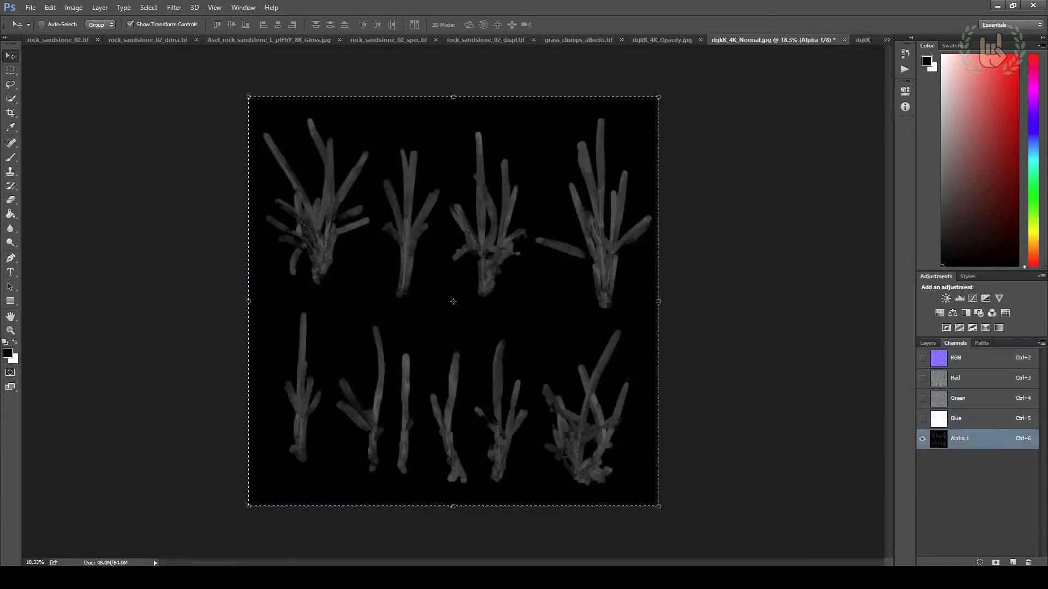
Save the normal map with its alpha channel as grass_clumps_ddna.tif in CryTIFPlugin format in the Textures folder
left_click(30, 7)
left_click(43, 128)
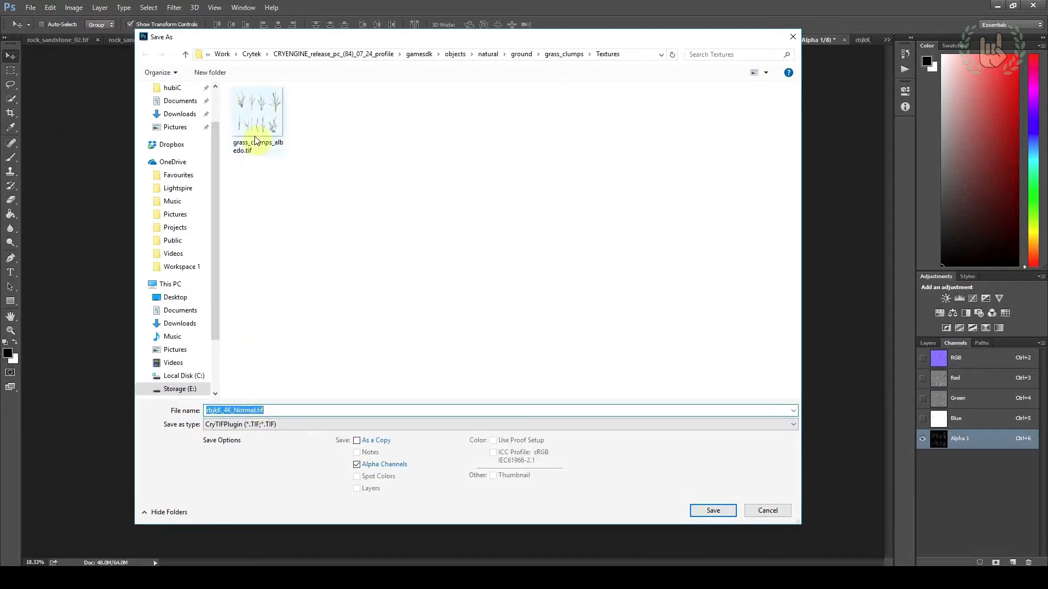
left_click(258, 115)
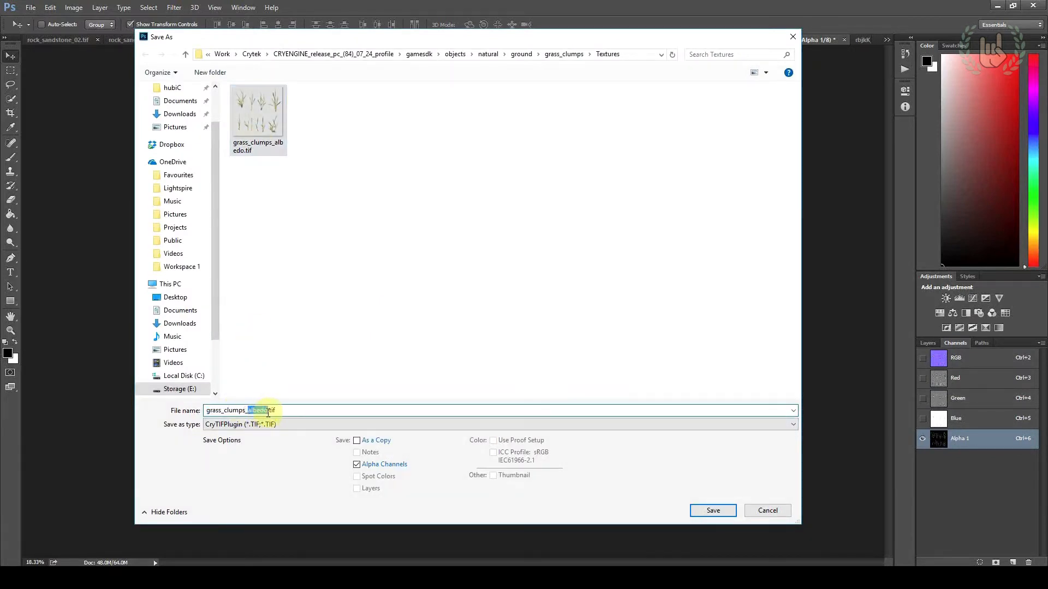
type("ddn")
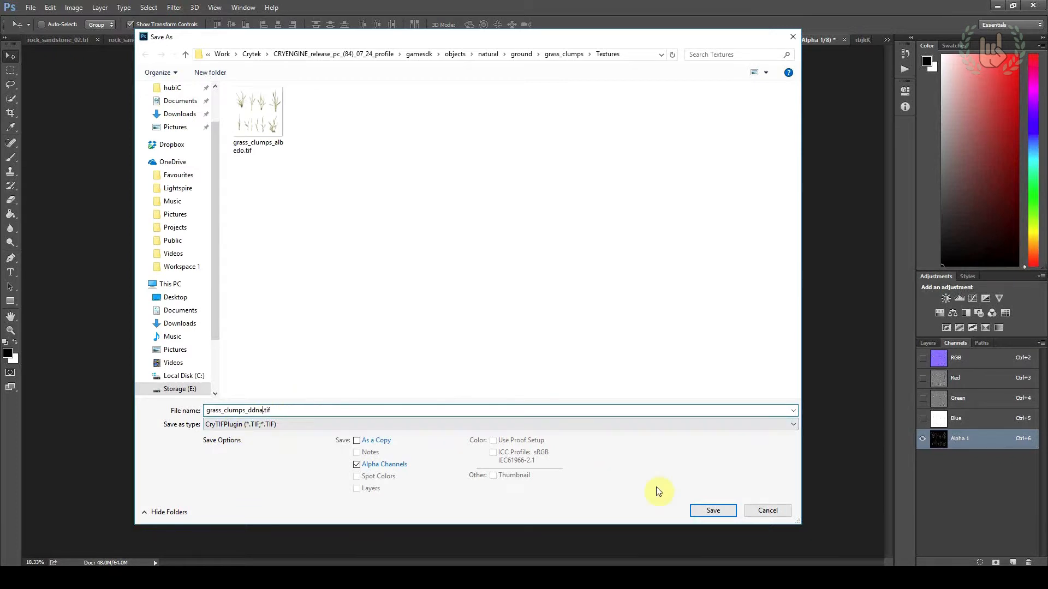
left_click(700, 508)
Set the normal map's export preset to NormalsWithSmoothness_Legacy and confirm the CryTIF export
left_click(524, 348)
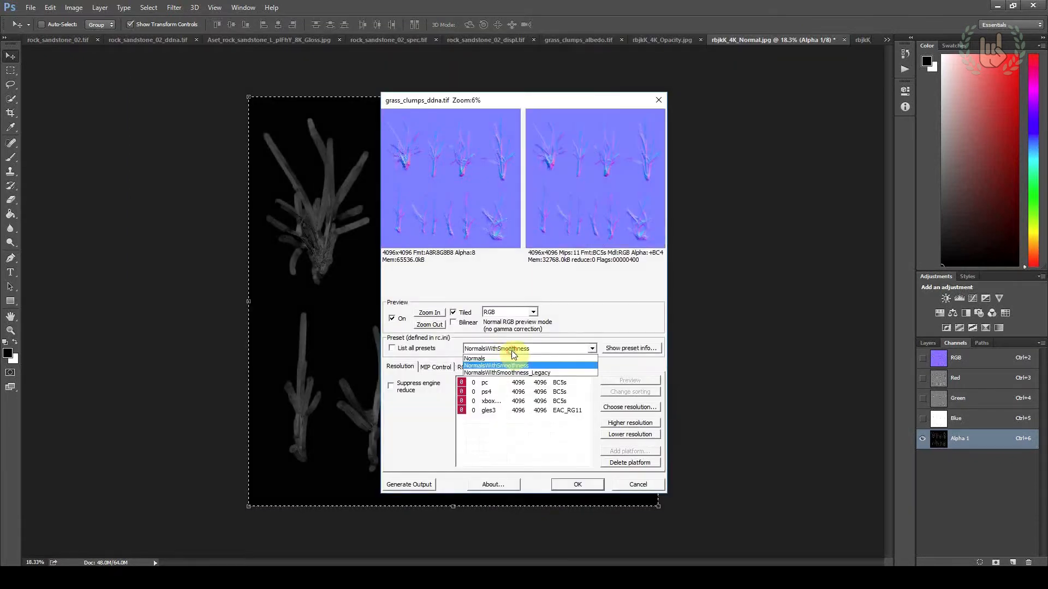
left_click(532, 373)
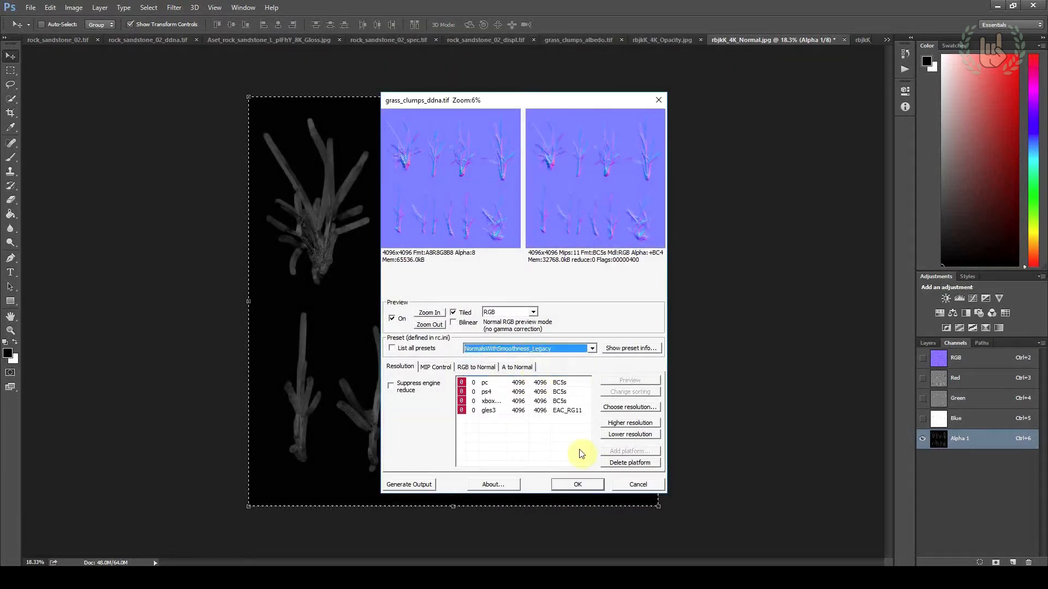
left_click(575, 483)
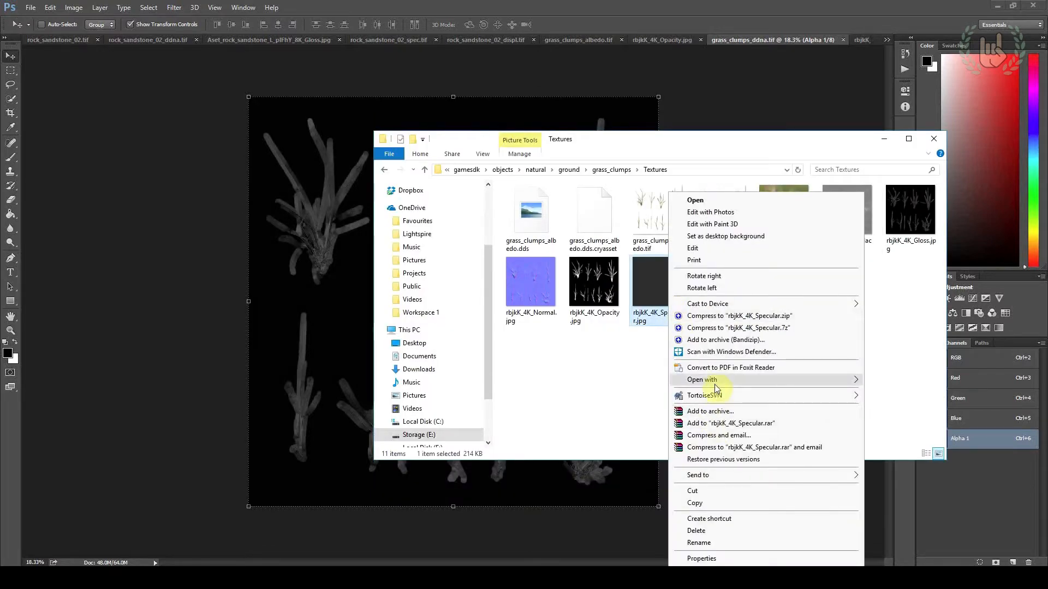
Open rbjkK_4K_Specular.jpg from the Textures folder in Photoshop and check its layers and channels
mouse_move(716, 379)
left_click(942, 441)
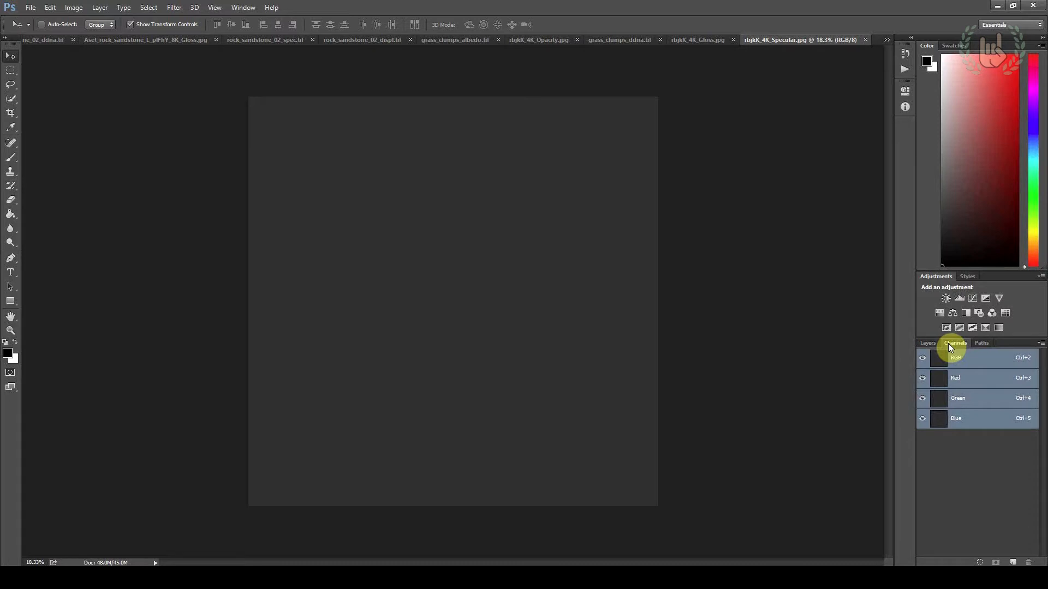
left_click(939, 342)
left_click(945, 342)
left_click(943, 342)
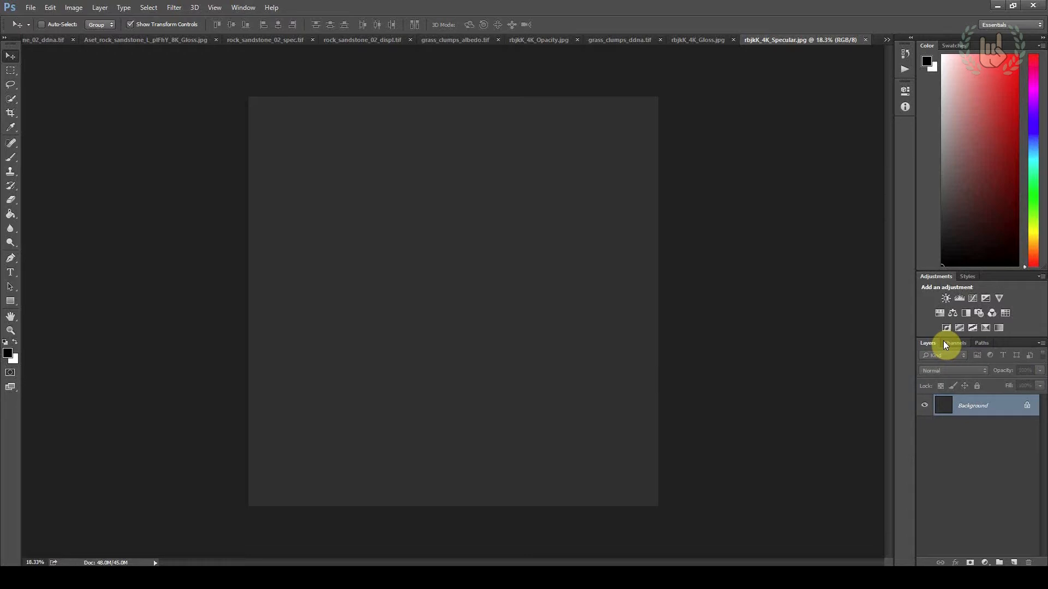
left_click(945, 344)
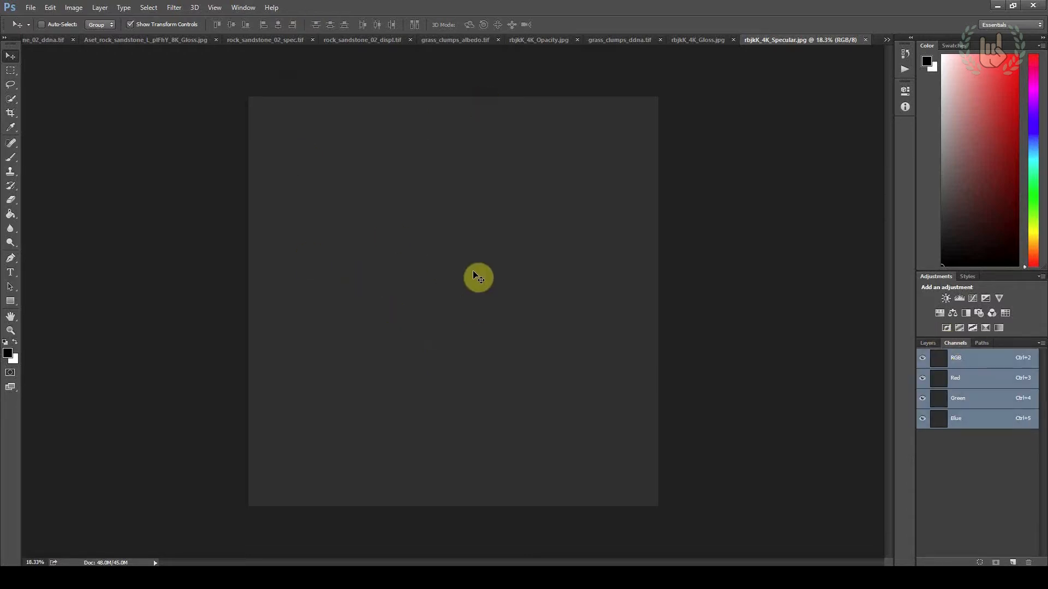
Start saving the specular map as a new file with CryTIFPlugin as the format
left_click(31, 8)
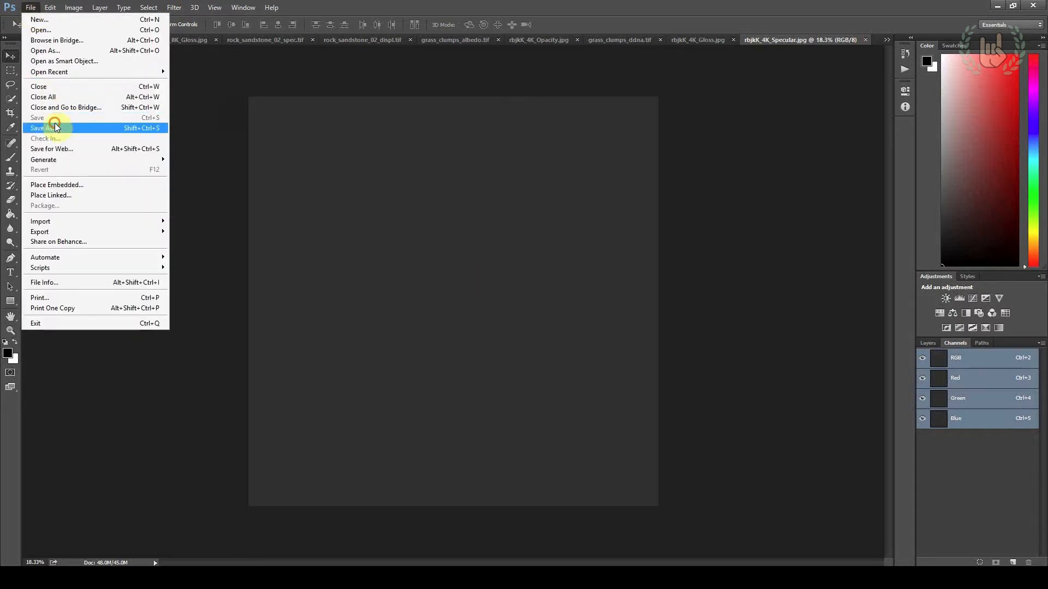
left_click(48, 127)
left_click(236, 429)
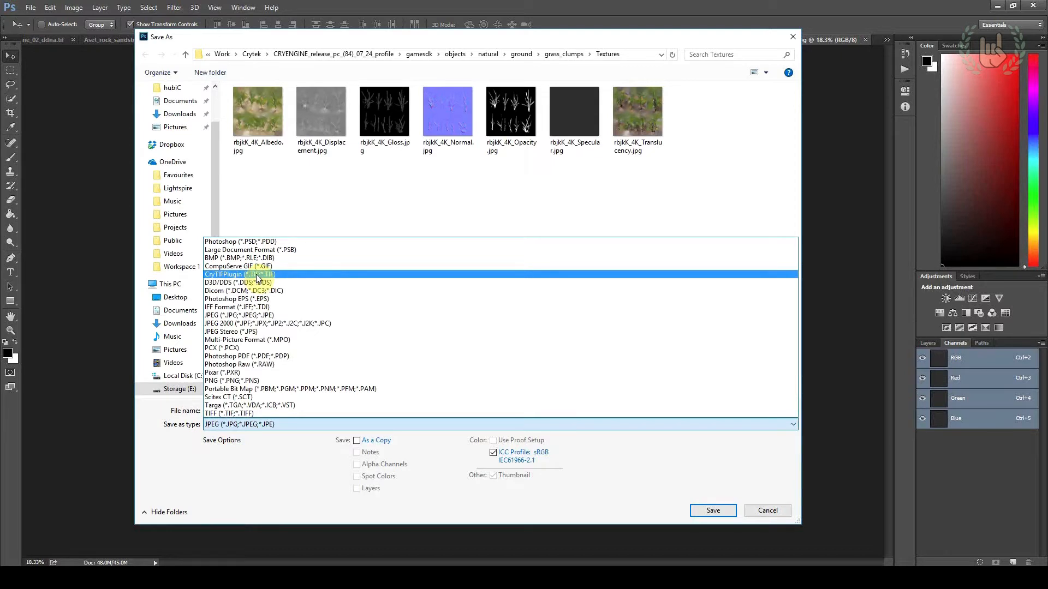
left_click(256, 277)
Name the specular file grass_clumps_spec.tif, save it and confirm the CryTIF export with the Reflectance preset
left_click(337, 122)
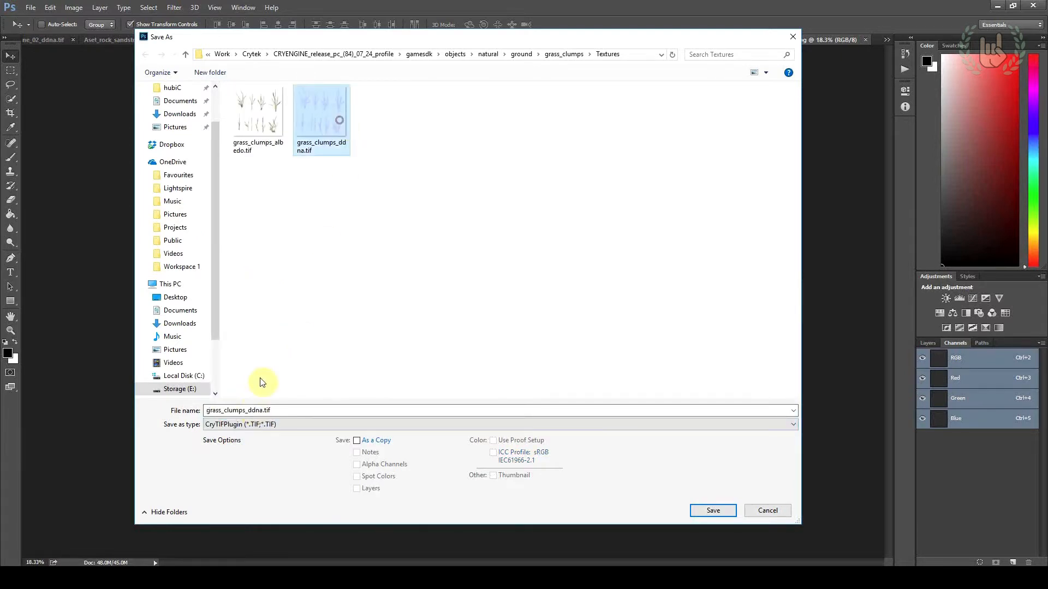
double_click(247, 411)
left_click(283, 410)
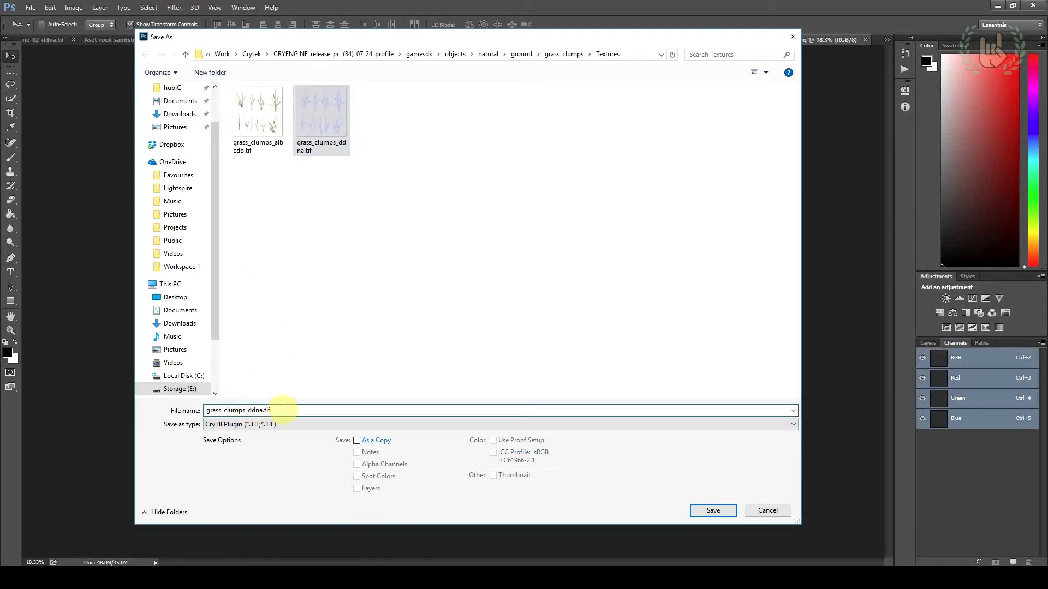
key("Delete")
key("Delete")
key("Delete")
key("Delete")
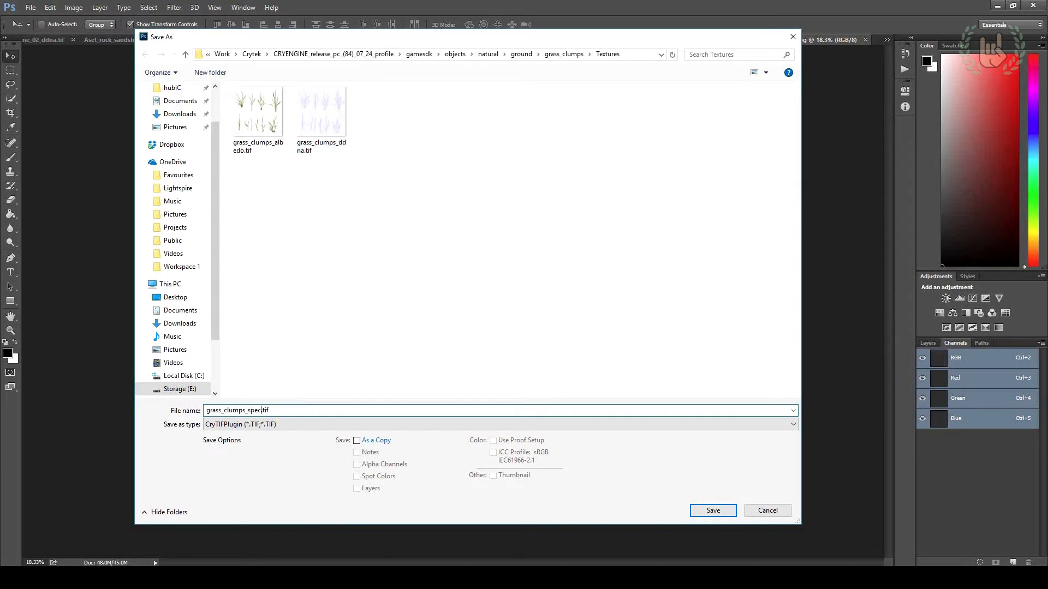
type("spec")
key("Return")
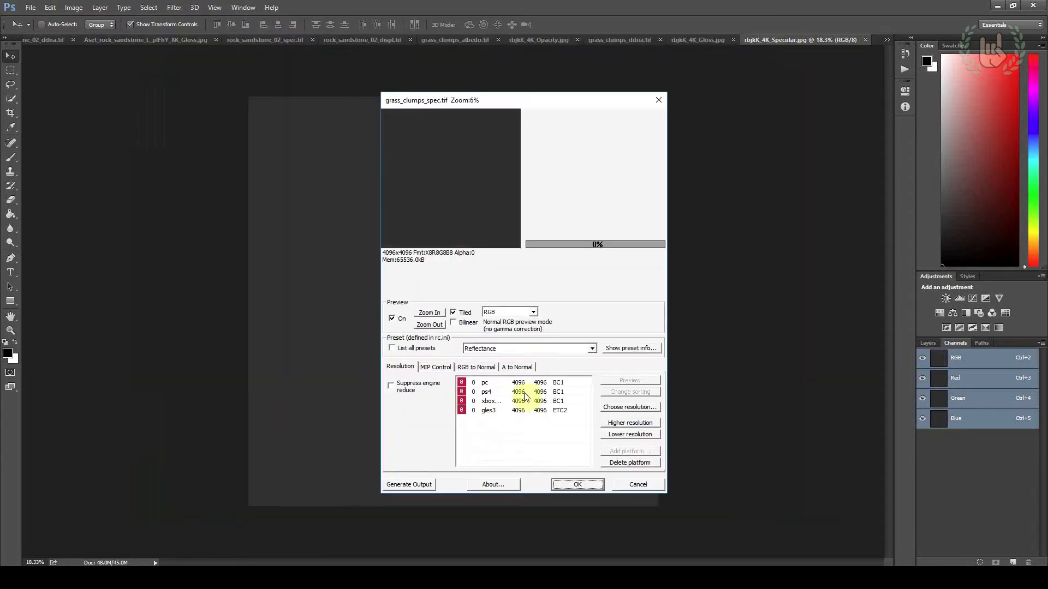
left_click(561, 483)
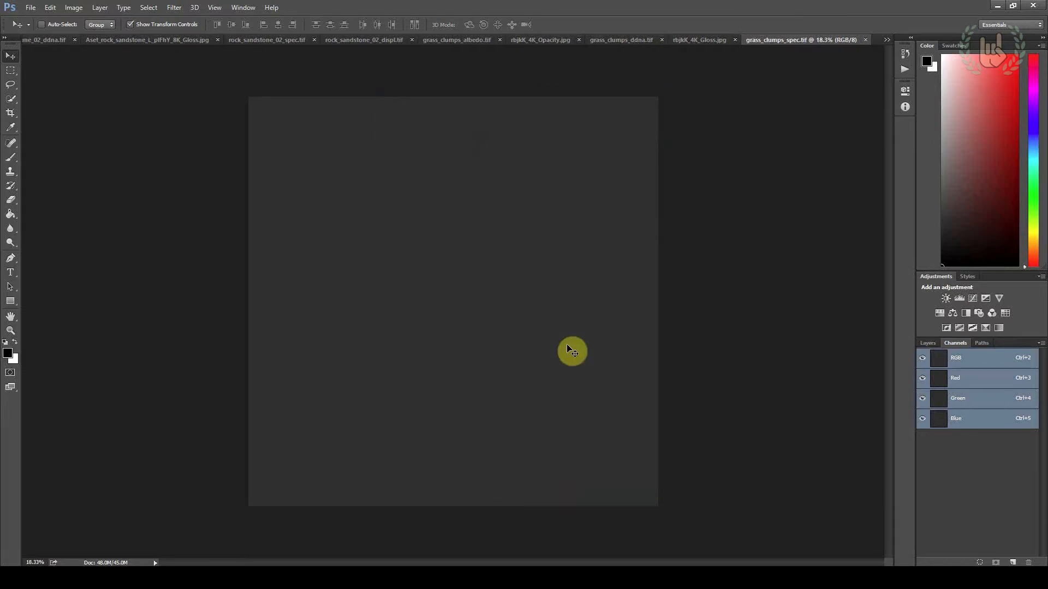
Open rbjkK_4K_Displacement.jpg from the Textures folder in Photoshop
key("alt+Tab")
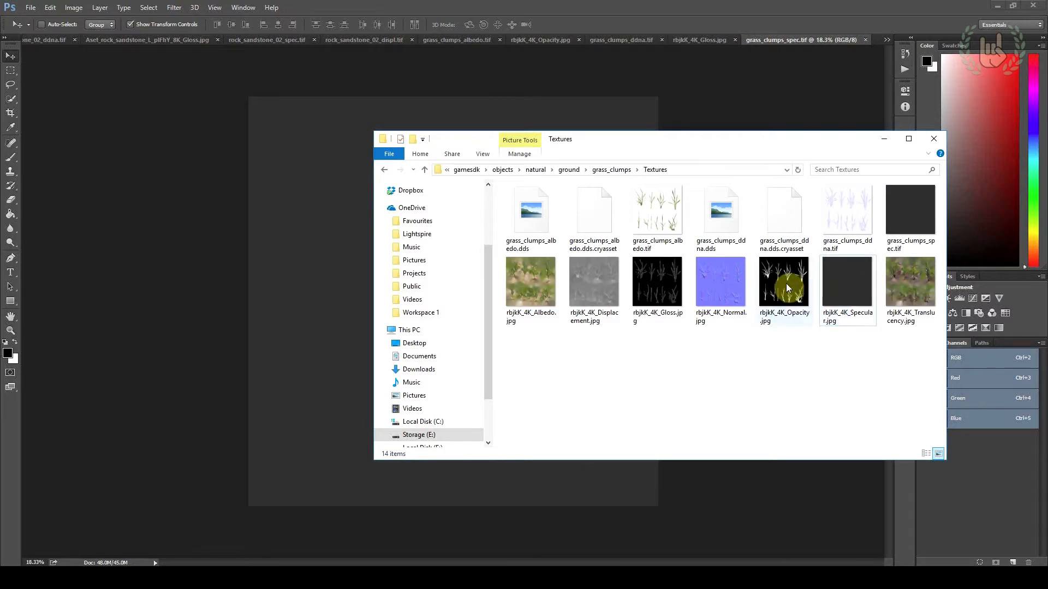
left_click(589, 293)
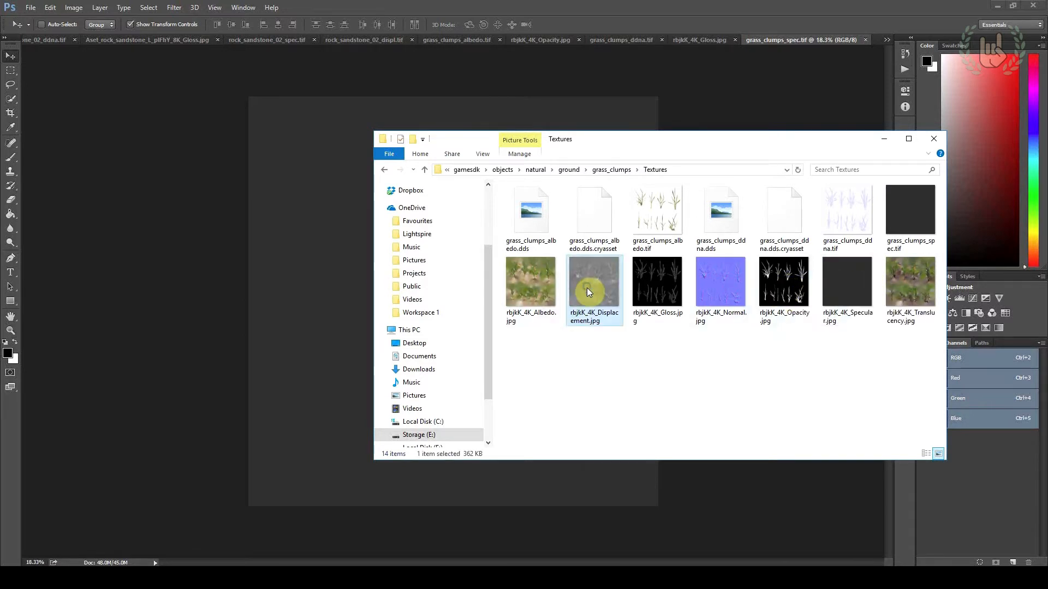
right_click(588, 293)
mouse_move(627, 381)
left_click(857, 442)
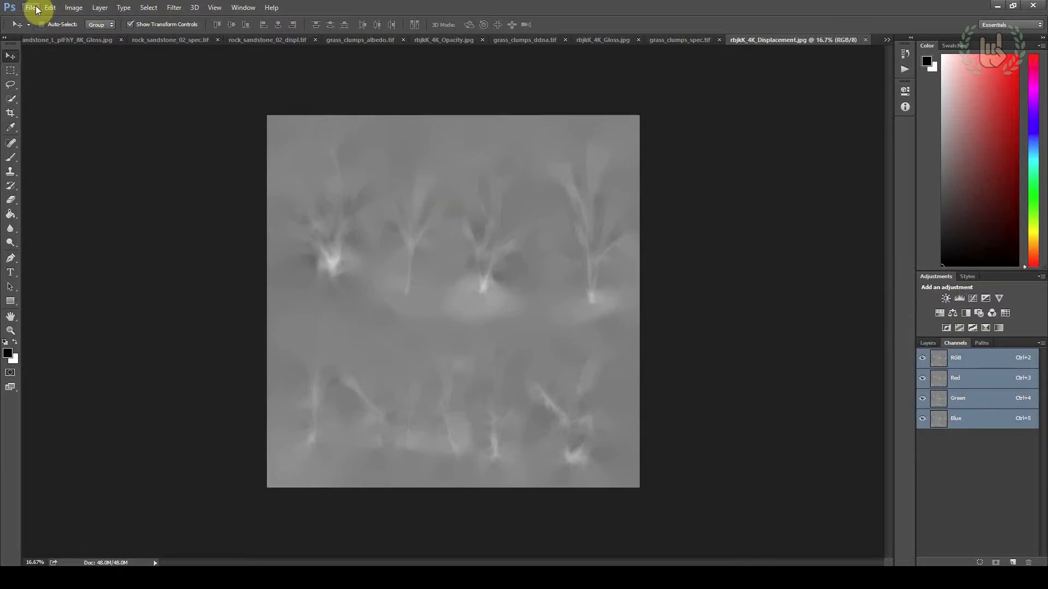
Copy the entire displacement image and paste it into a new alpha channel of the same document
left_click(15, 64)
left_click_drag(130, 78, 750, 492)
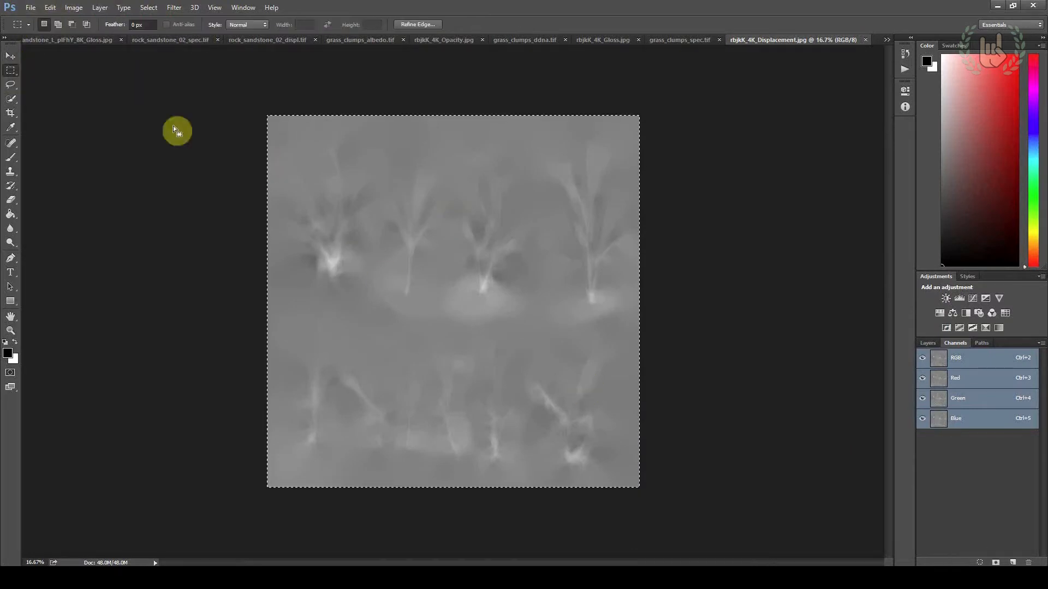
left_click(11, 55)
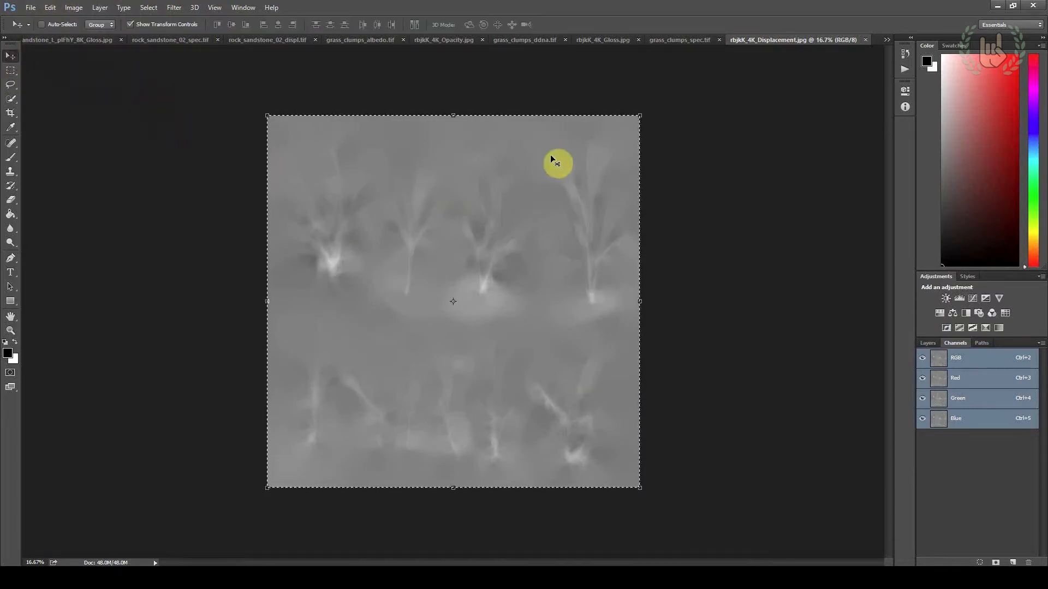
left_click(1012, 562)
key("ctrl+v")
Save the displacement map with its alpha channel as grass_clumps_displ.tif in CryTIFPlugin format
left_click(31, 8)
left_click(49, 117)
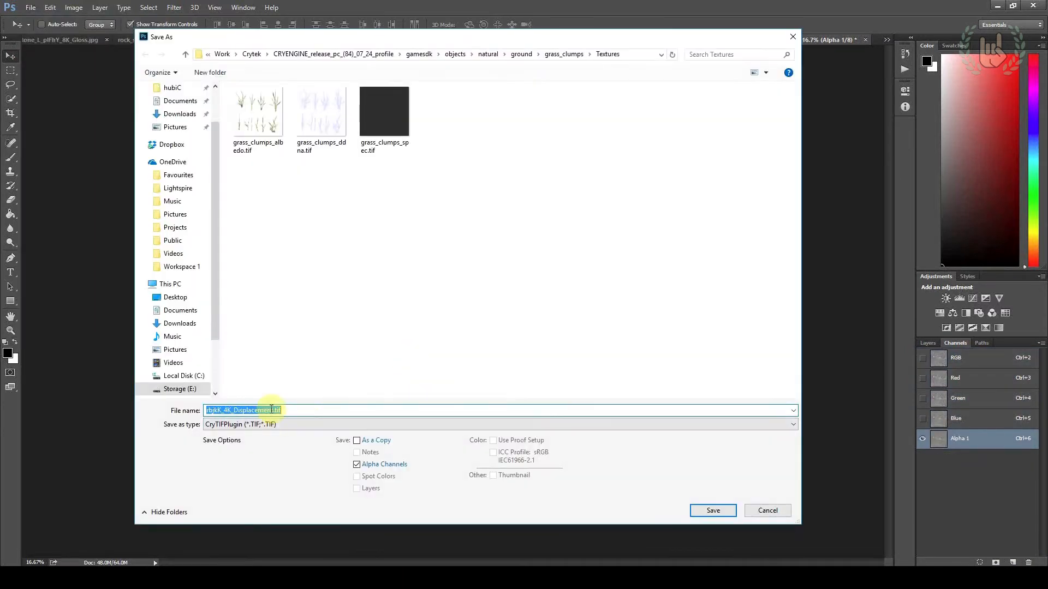
left_click(385, 134)
left_click_drag(246, 411, 264, 419)
type("d")
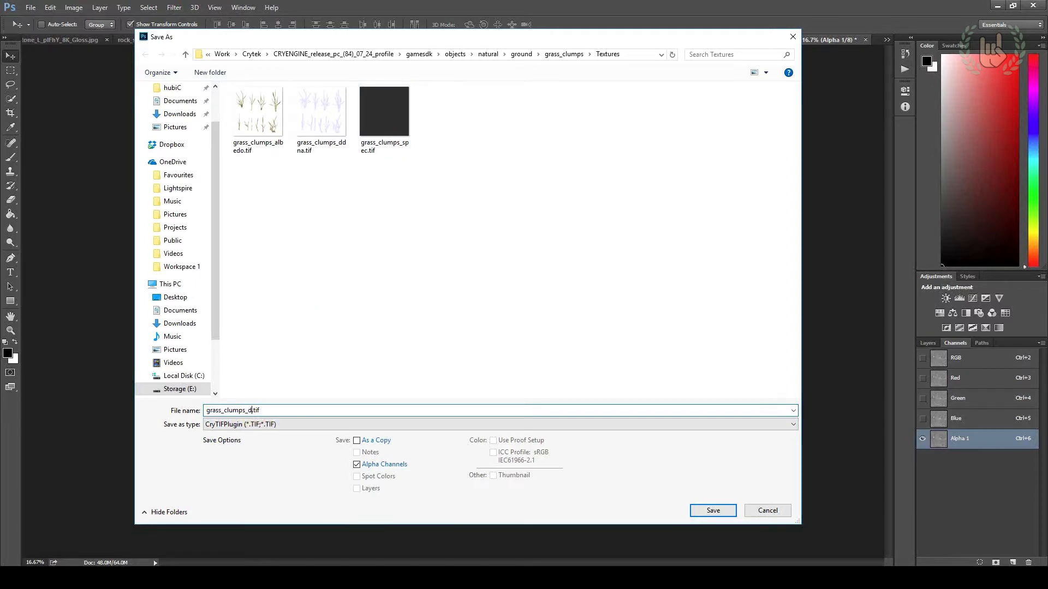
type("ispl")
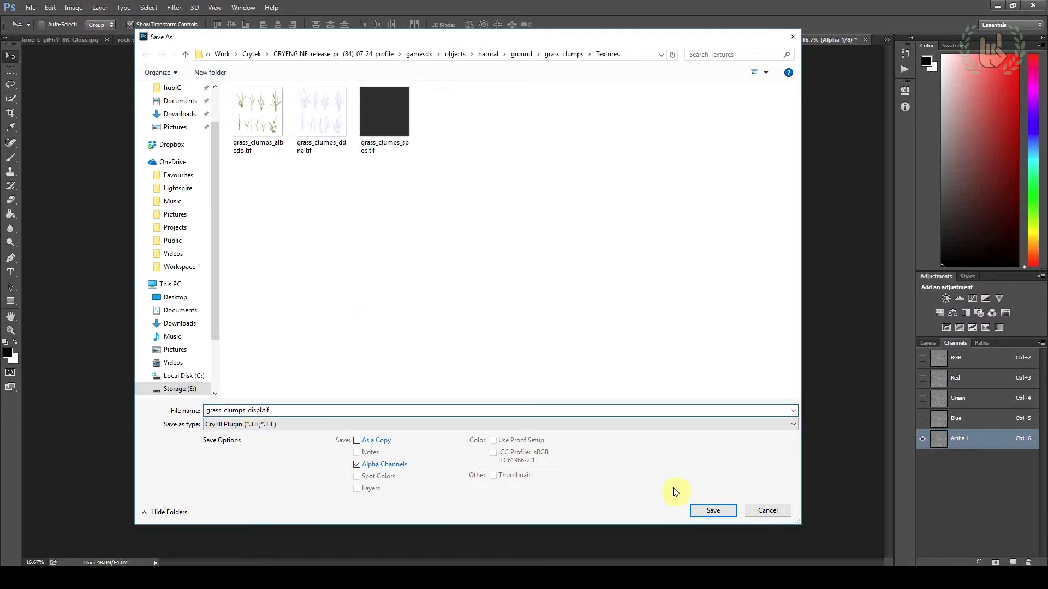
left_click(698, 510)
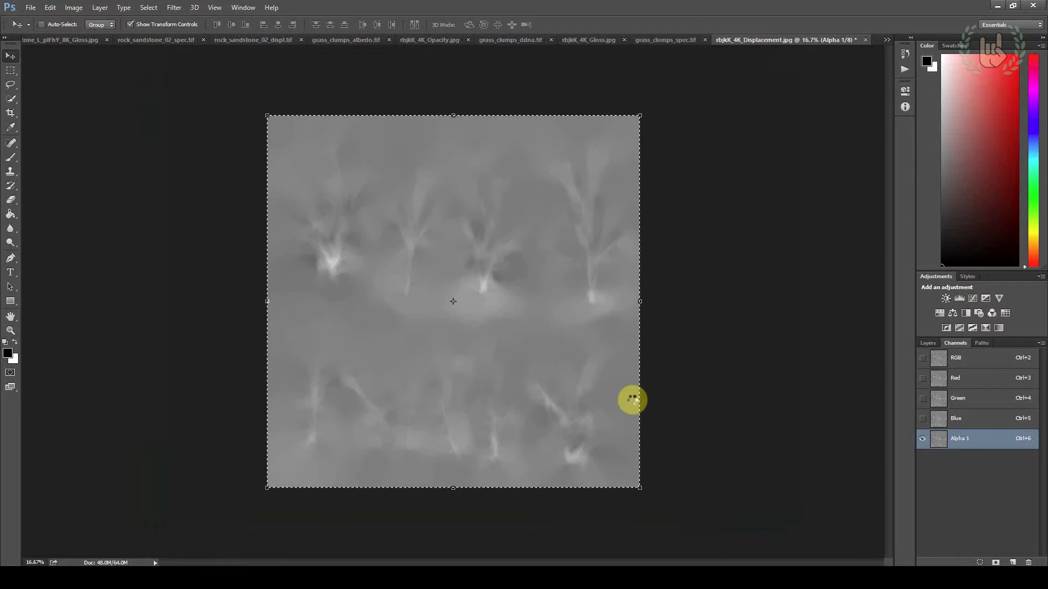
Set the displacement map's export preset to Displacement and confirm the CryTIF export
left_click(540, 349)
left_click(539, 358)
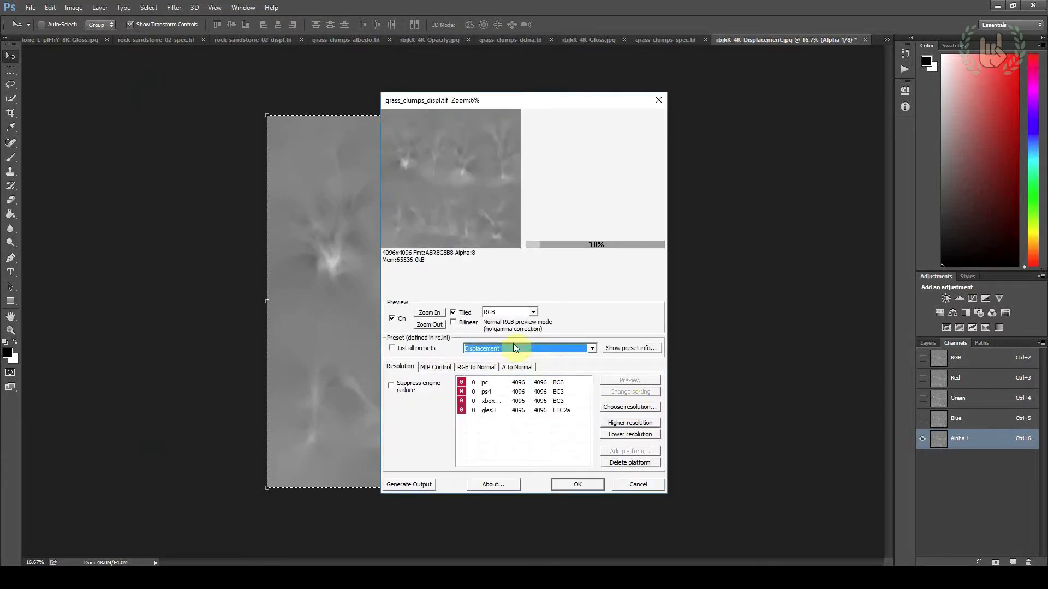
left_click(564, 484)
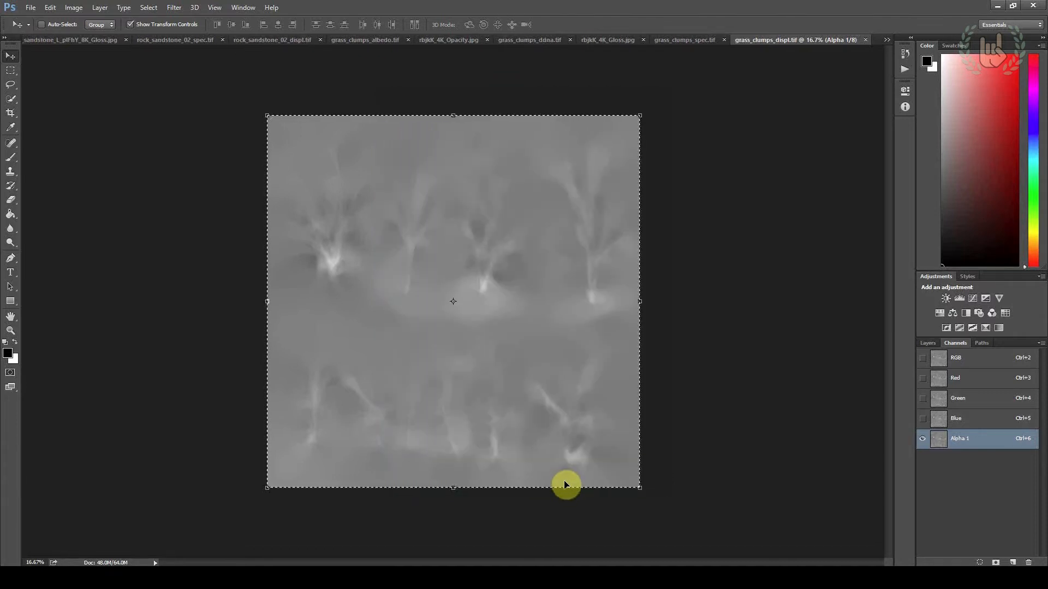
Open rbjkK_4K_Translucency.jpg from the Textures folder in Photoshop
key("alt+Tab")
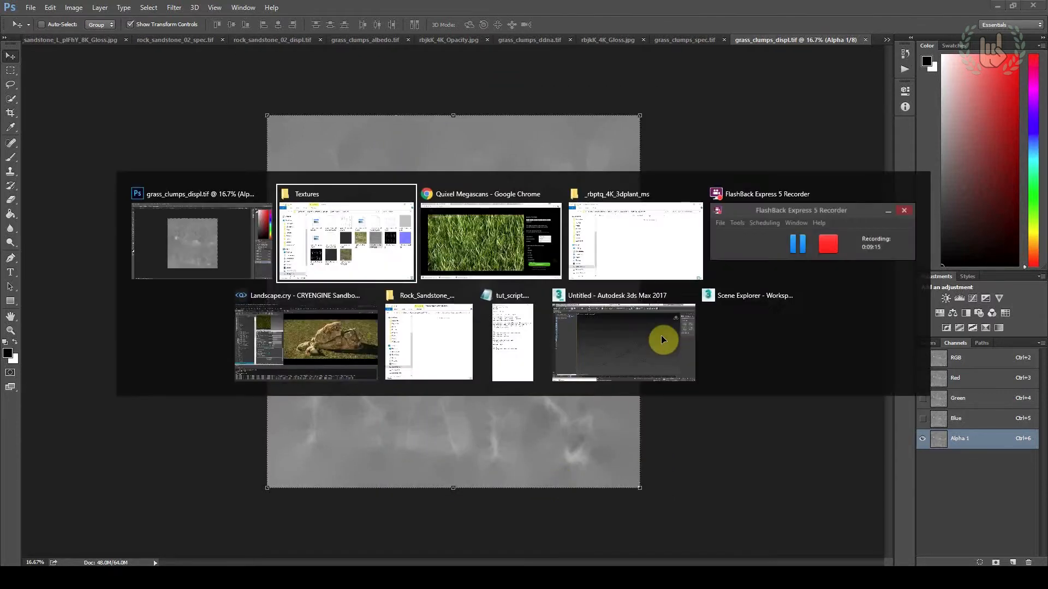
left_click(658, 355)
right_click(670, 355)
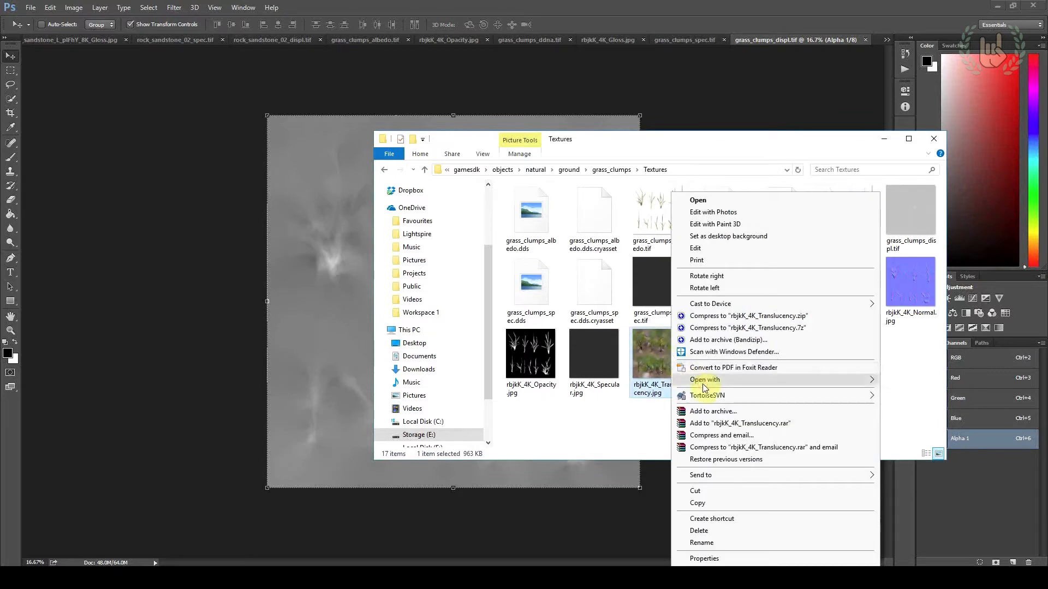
mouse_move(704, 380)
left_click(930, 441)
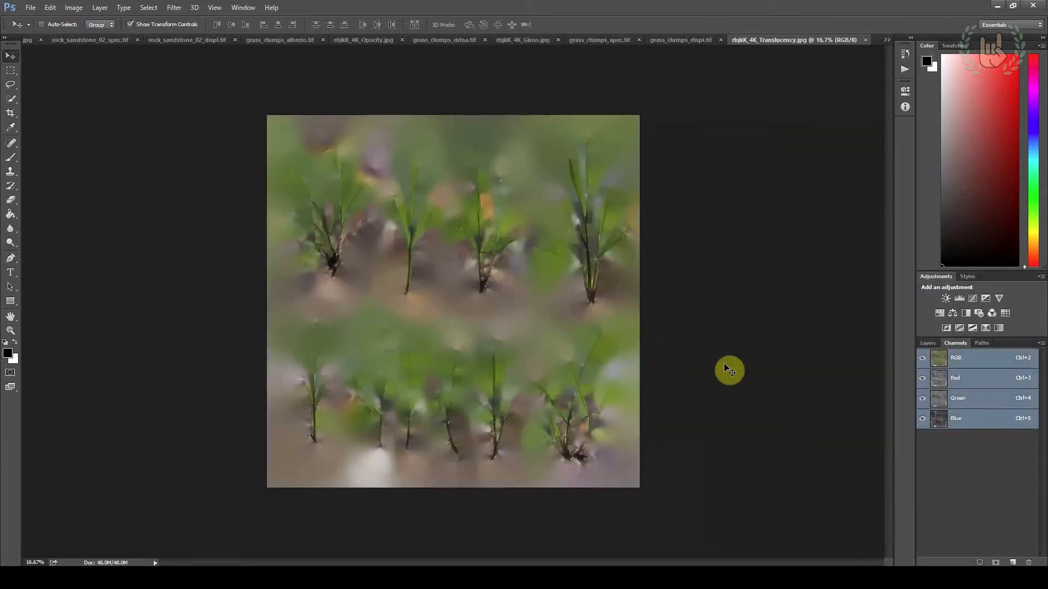
Save the translucency map as grass_clumps_translucency.tif in CryTIFPlugin format in the grass_clumps Textures folder
scroll(439, 207, "up", 1, "alt")
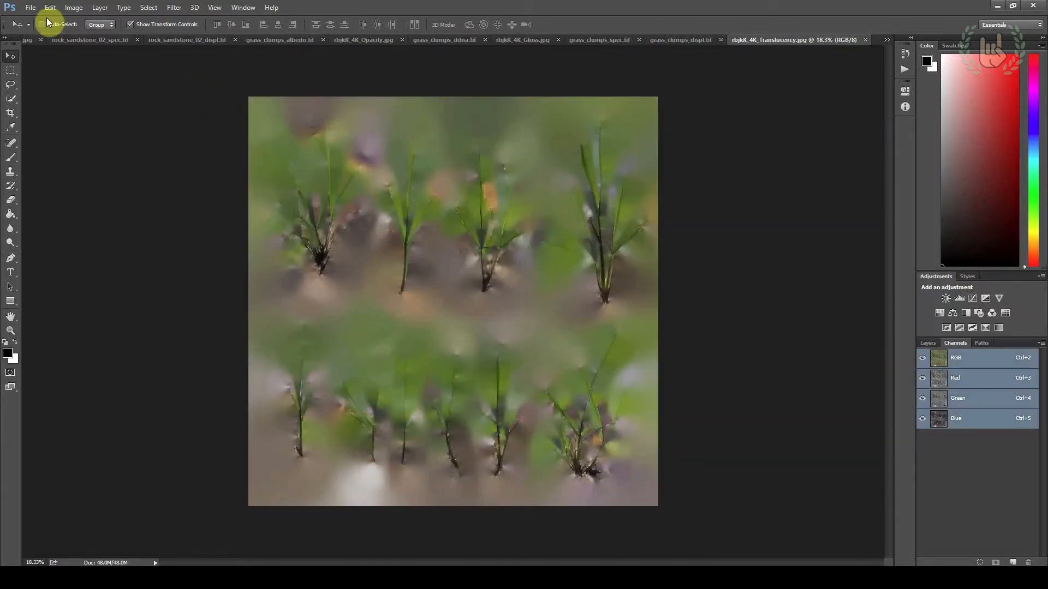
left_click(31, 8)
left_click(51, 126)
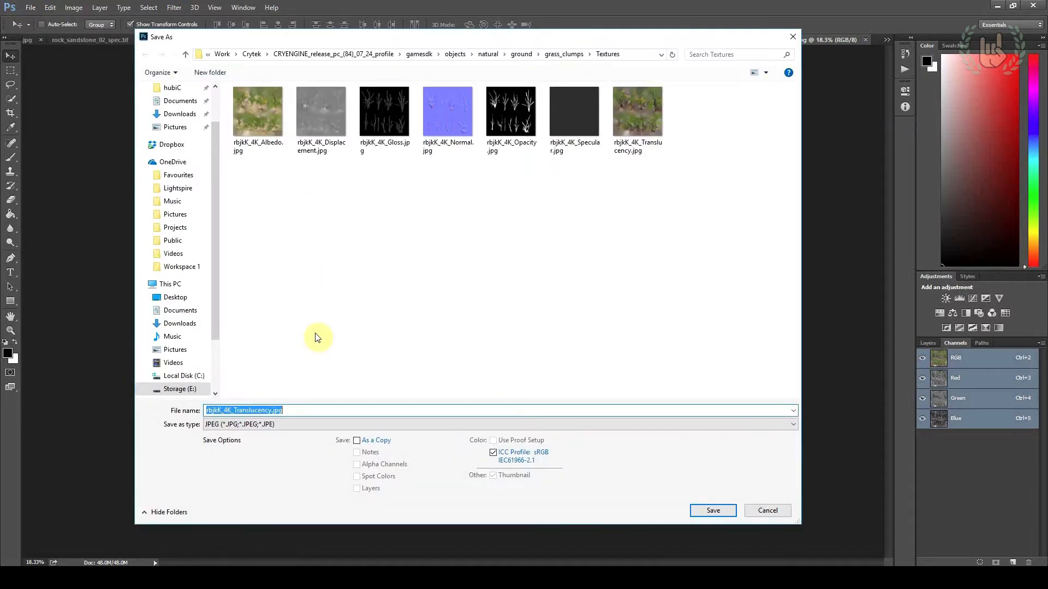
left_click(269, 425)
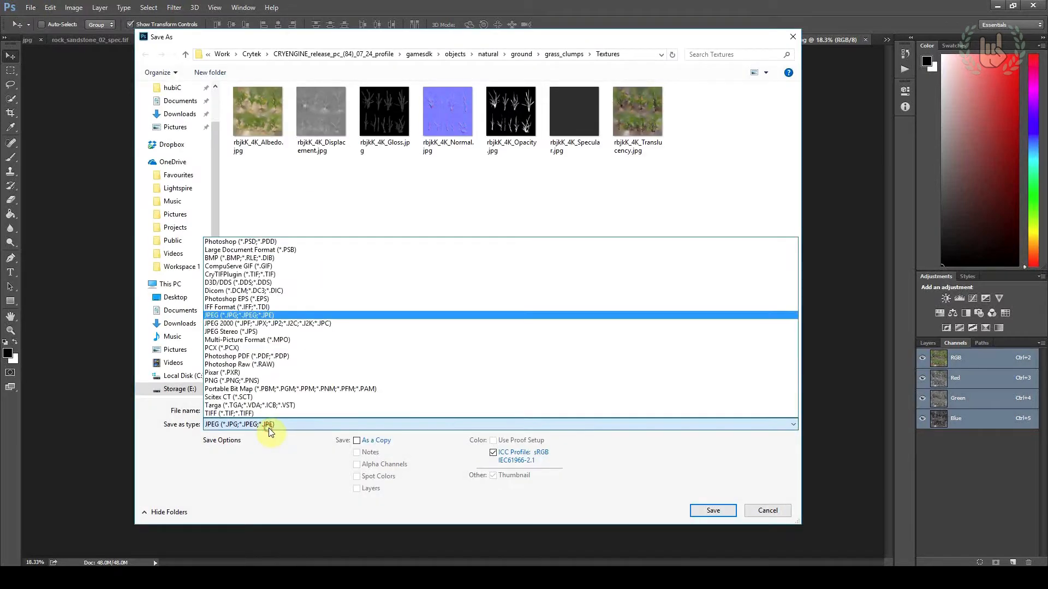
left_click(272, 275)
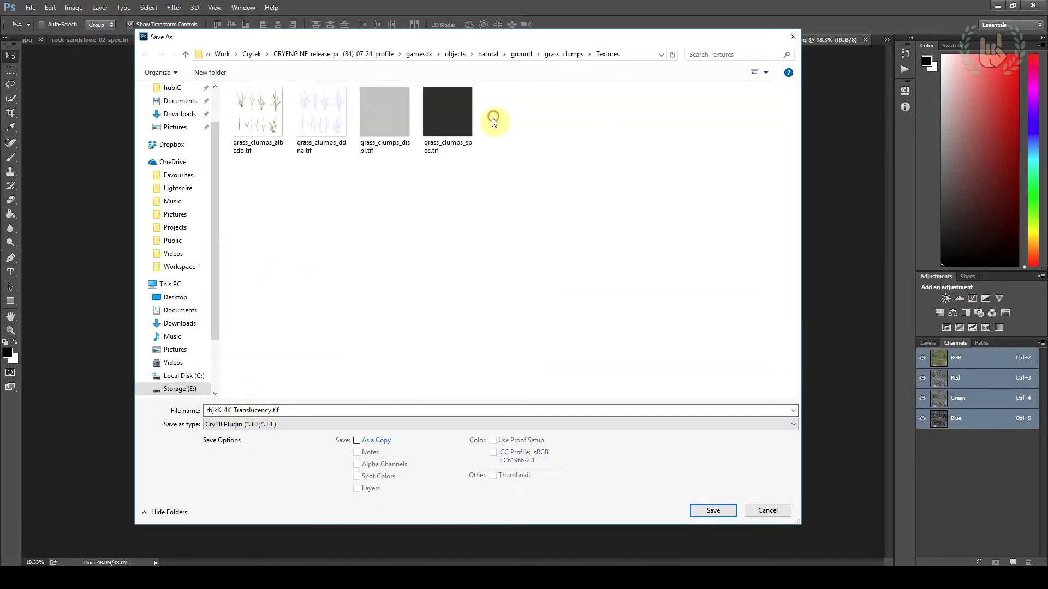
left_click(447, 115)
double_click(261, 410)
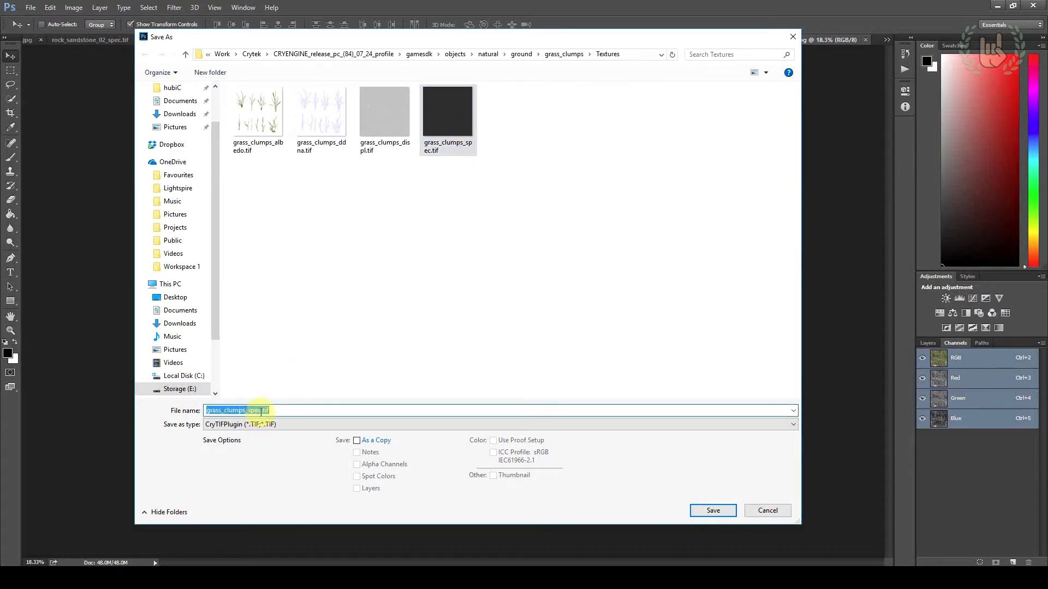
left_click_drag(251, 411, 248, 411)
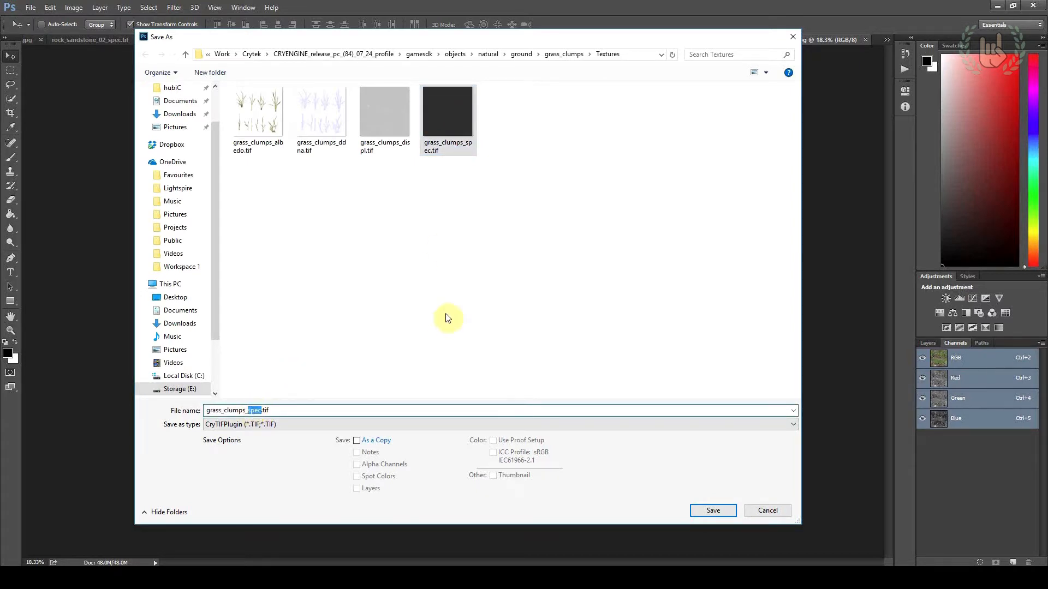
type("translucency")
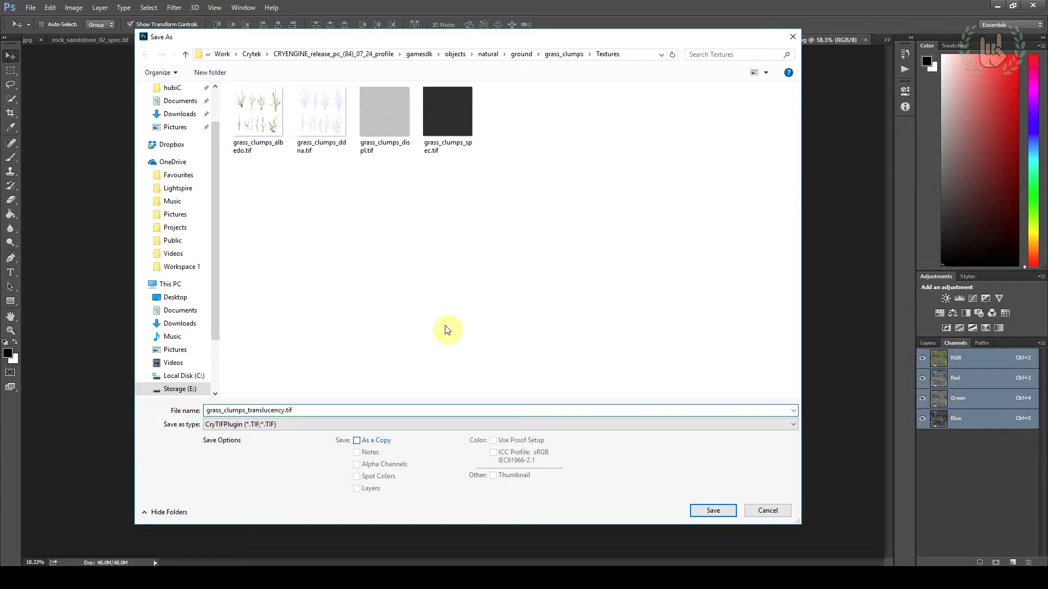
left_click(704, 510)
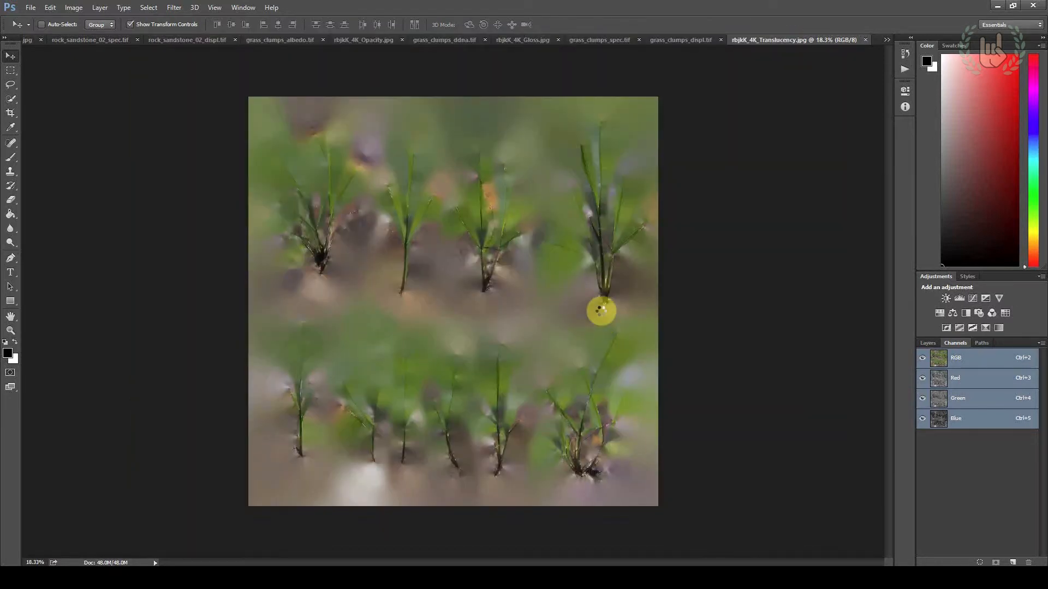
Set the translucency map's export preset to Opacity and confirm the CryTIF export
left_click(574, 348)
left_click(561, 358)
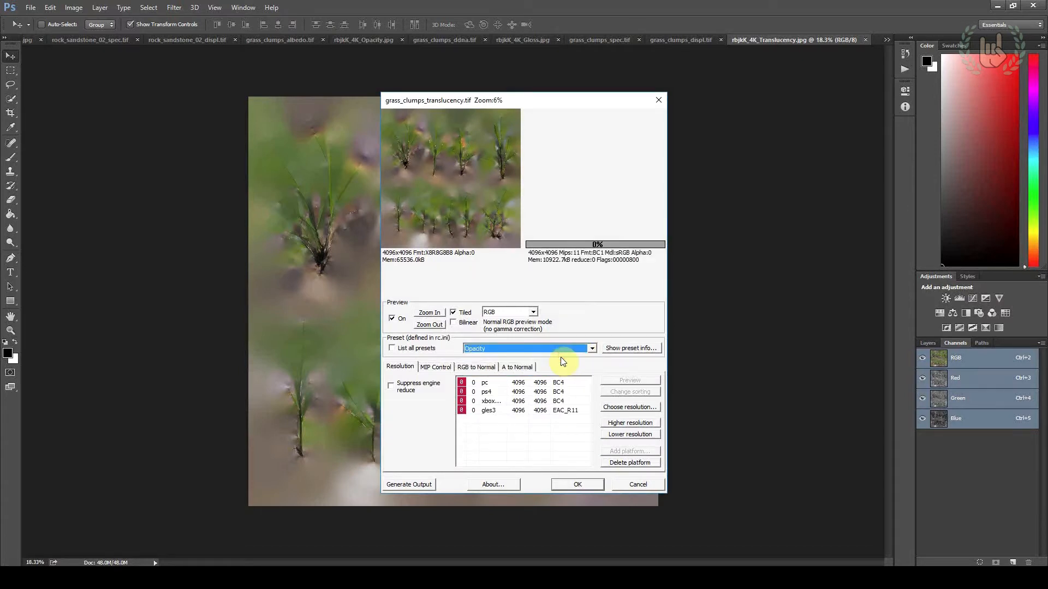
left_click(542, 350)
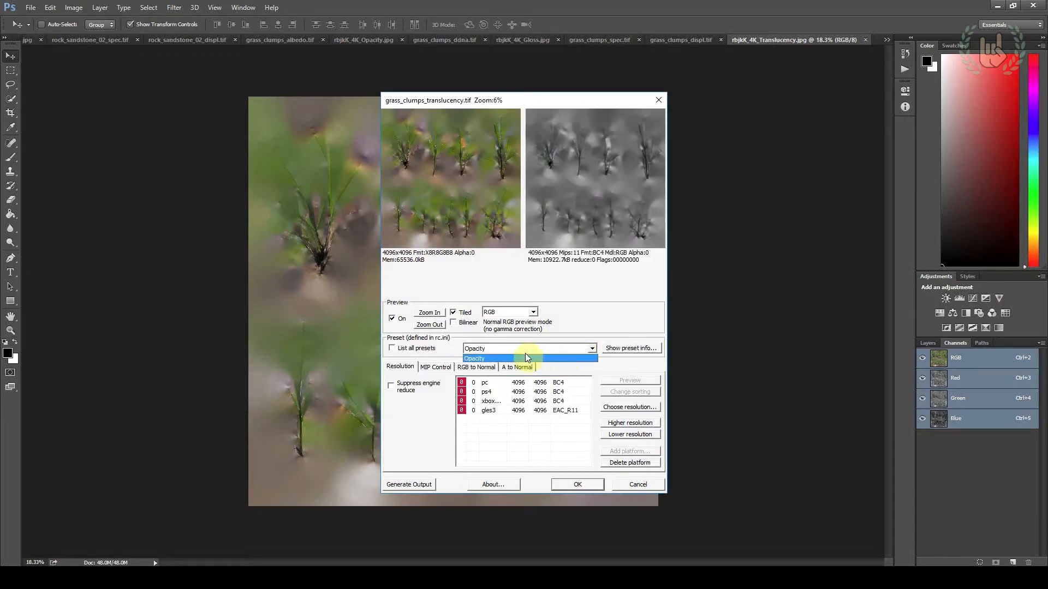
left_click(528, 358)
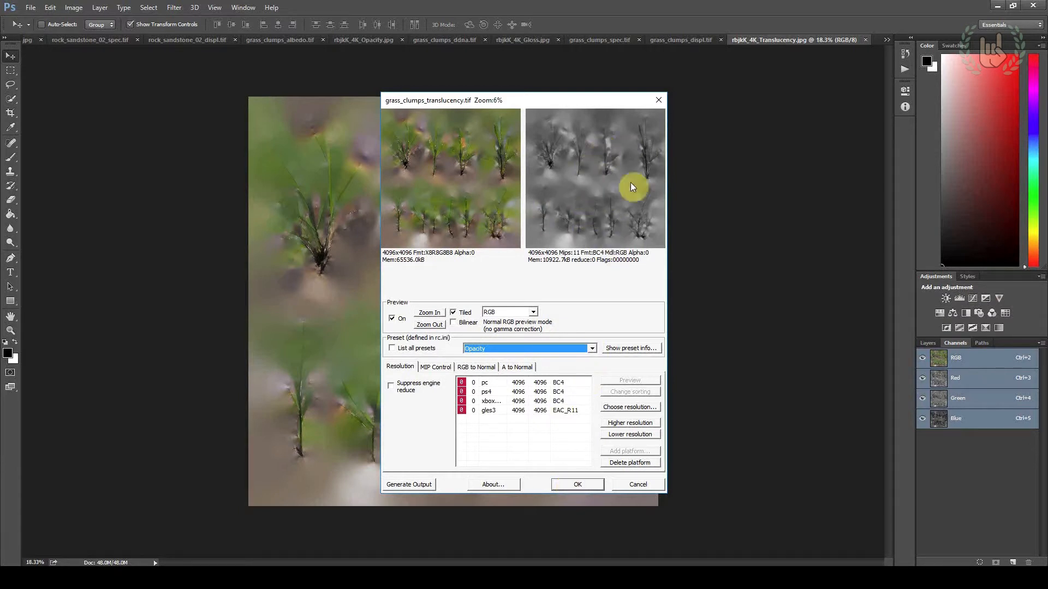
left_click(576, 484)
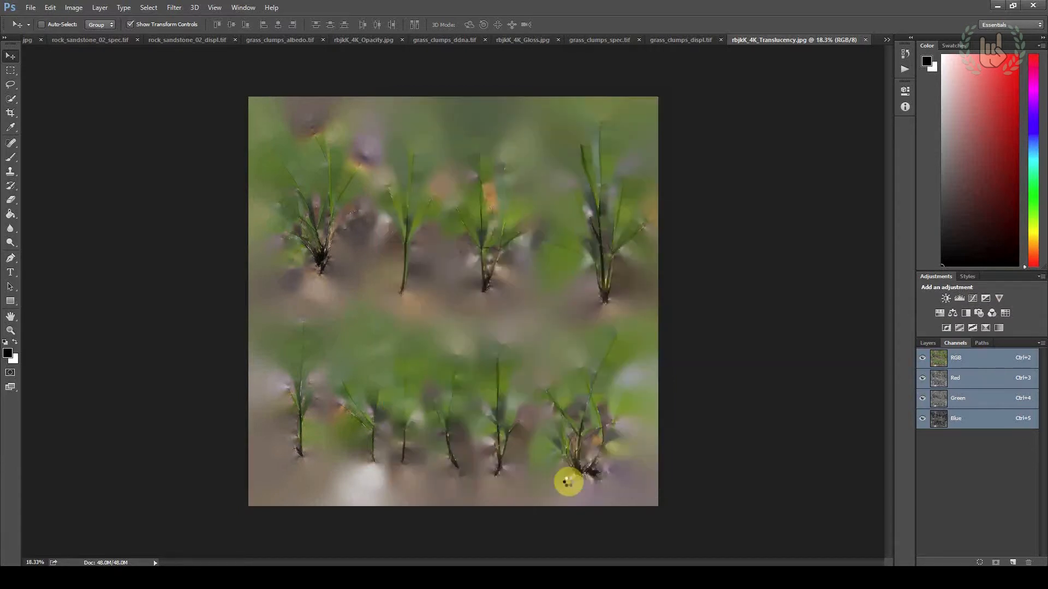
left_click(11, 71)
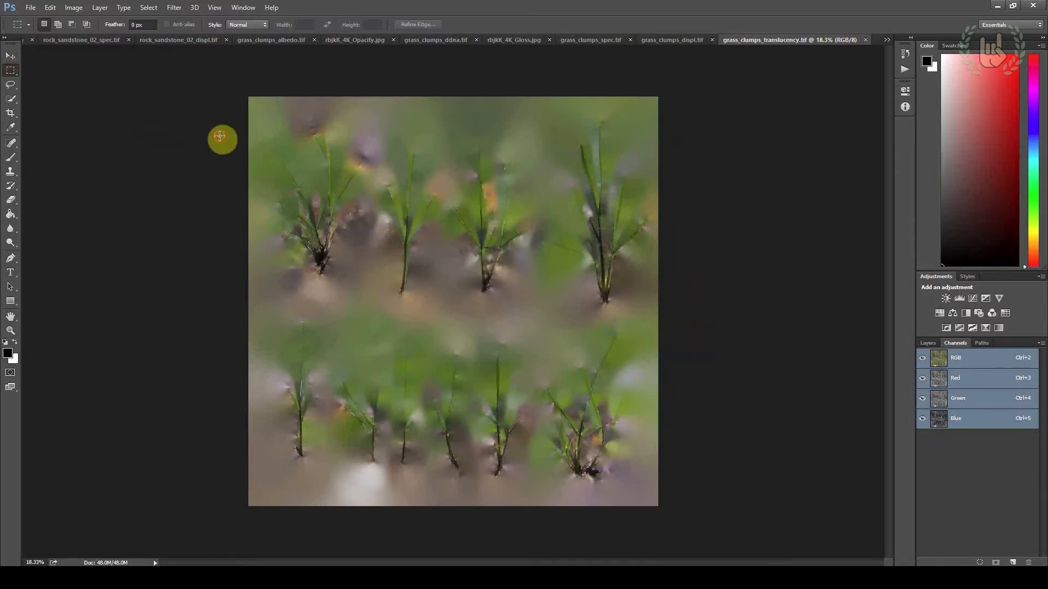
Switch to File Explorer and create a new folder named jpg inside the grass_clumps Textures folder
key("alt+Tab")
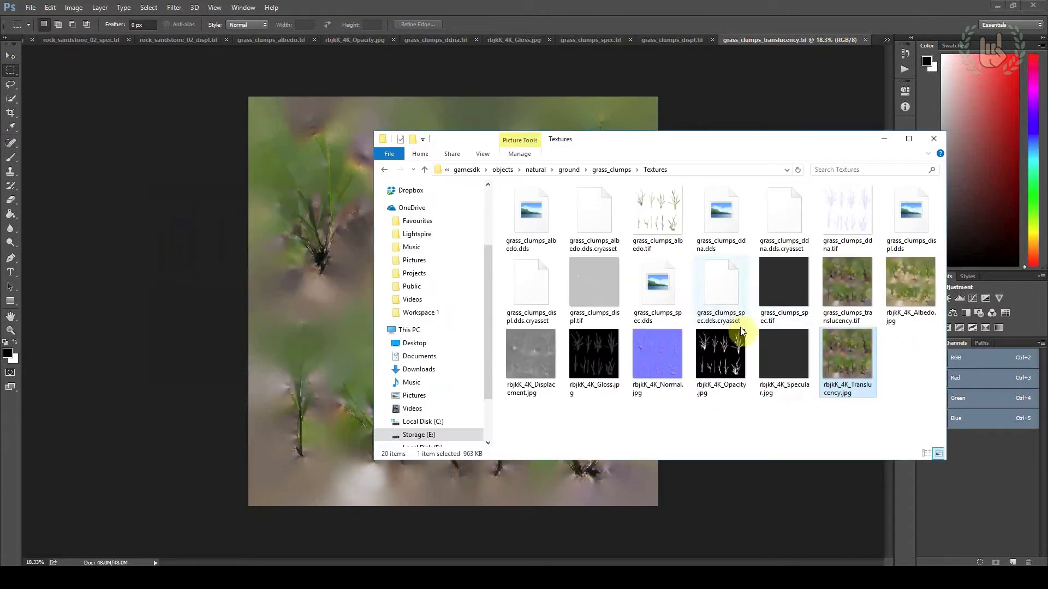
right_click(815, 407)
mouse_move(843, 386)
left_click(786, 389)
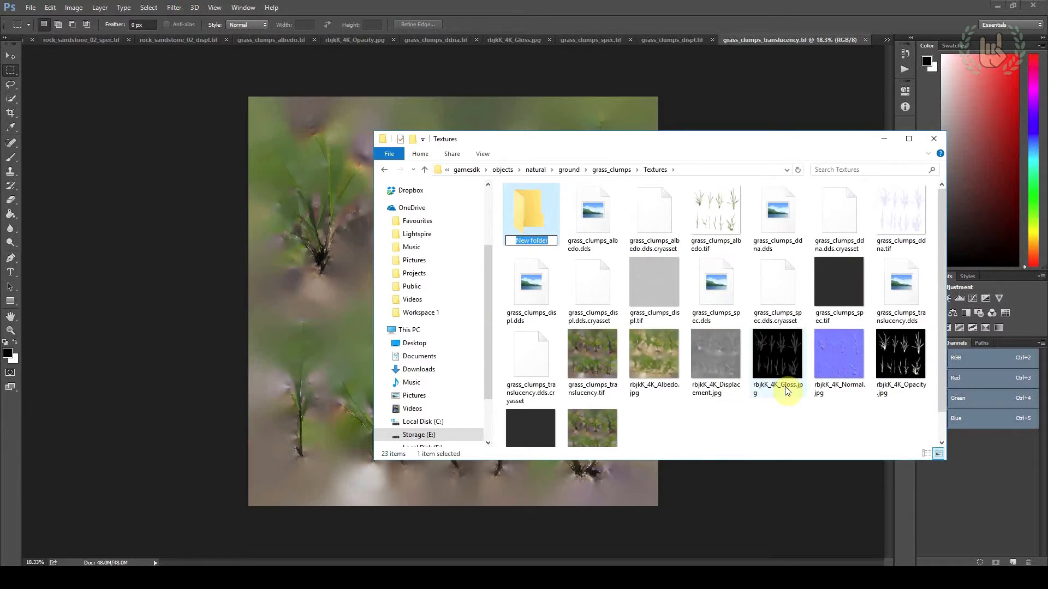
Move all the rbjkK_4K source JPG textures into the jpg folder and return to the grass_clumps folder
scroll(655, 377, "down", 1)
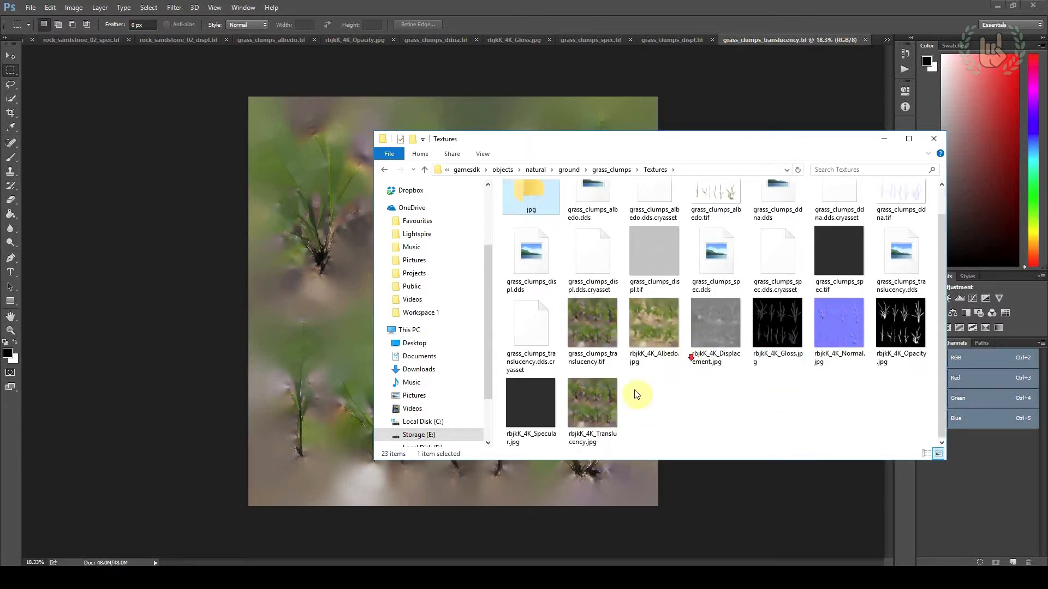
left_click(611, 397)
left_click(806, 324, "shift")
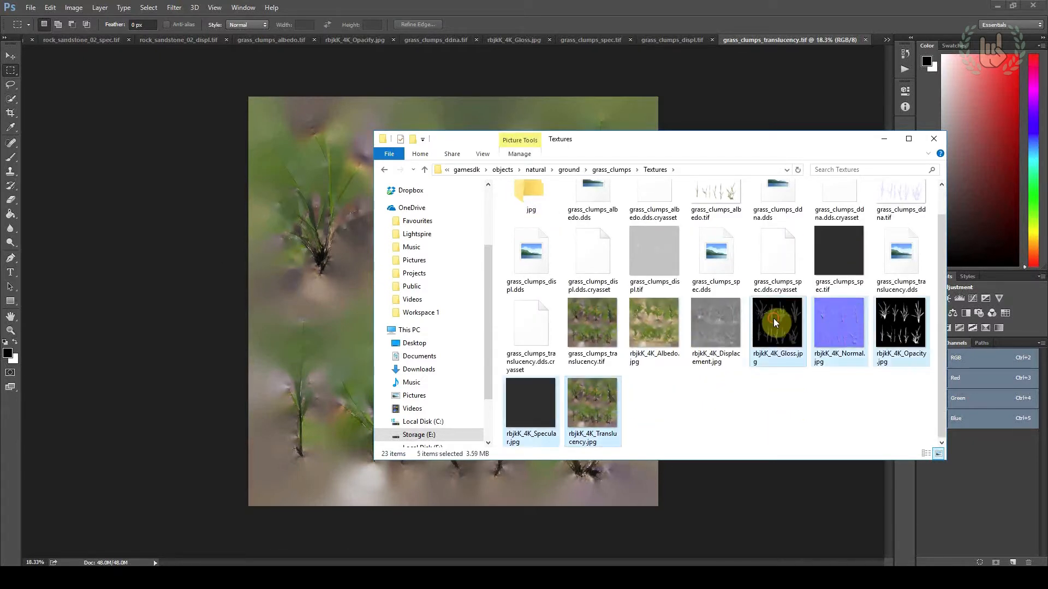
left_click(692, 324, "shift")
left_click(663, 320, "shift")
left_click_drag(637, 298, 540, 209)
double_click(541, 210)
left_click(666, 170)
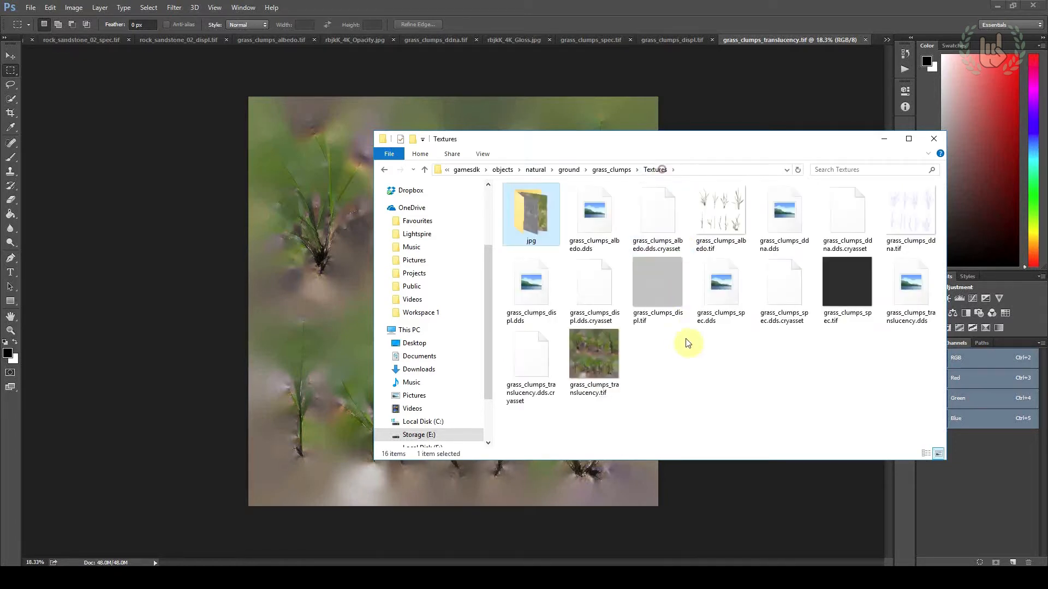
left_click(683, 349)
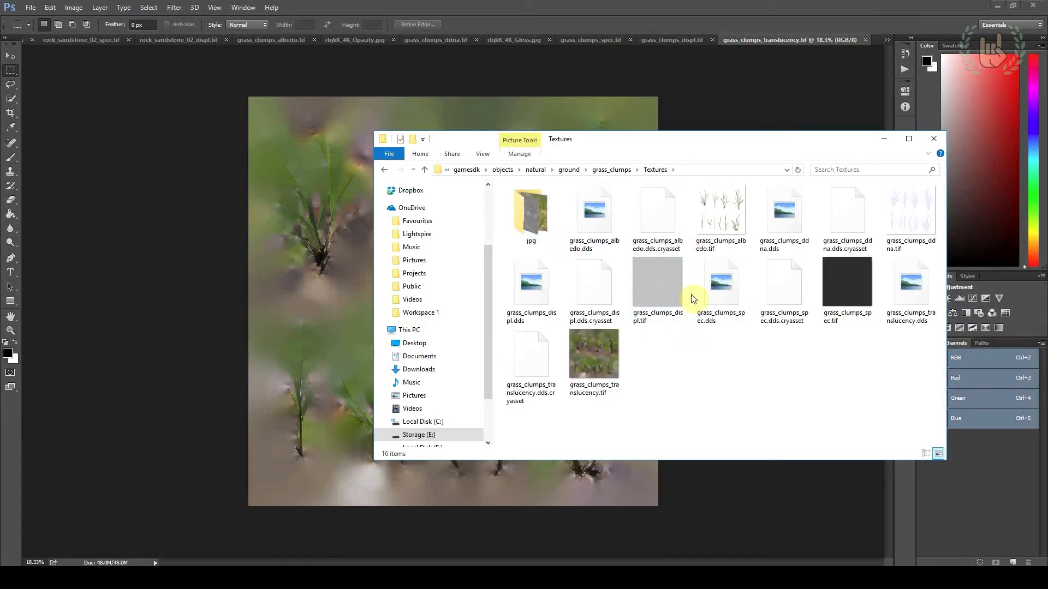
left_click(623, 174)
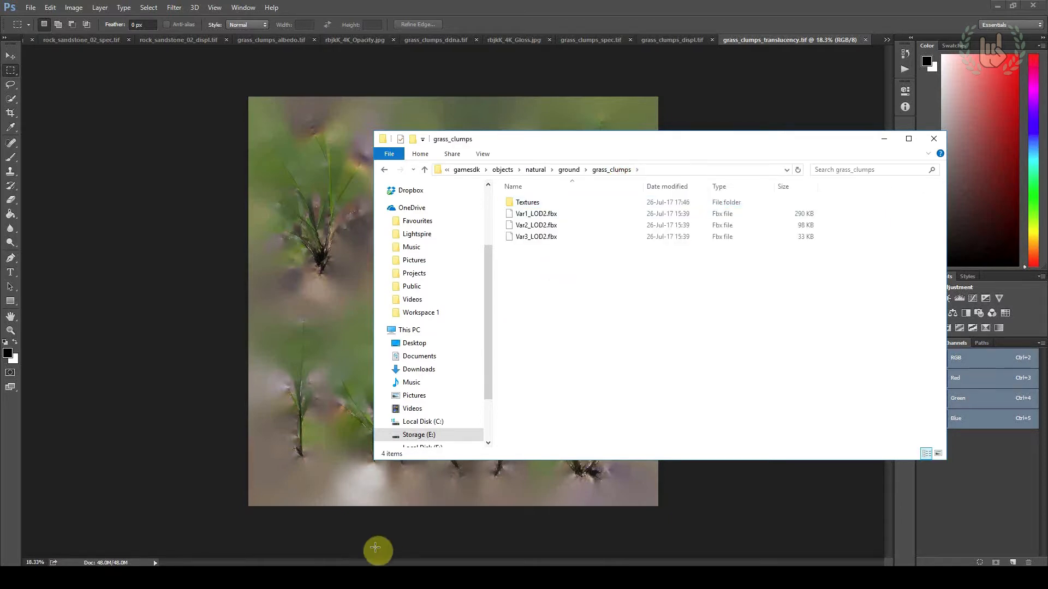
Switch to CRYENGINE Sandbox and open the FBX mesh importer
left_click(343, 567)
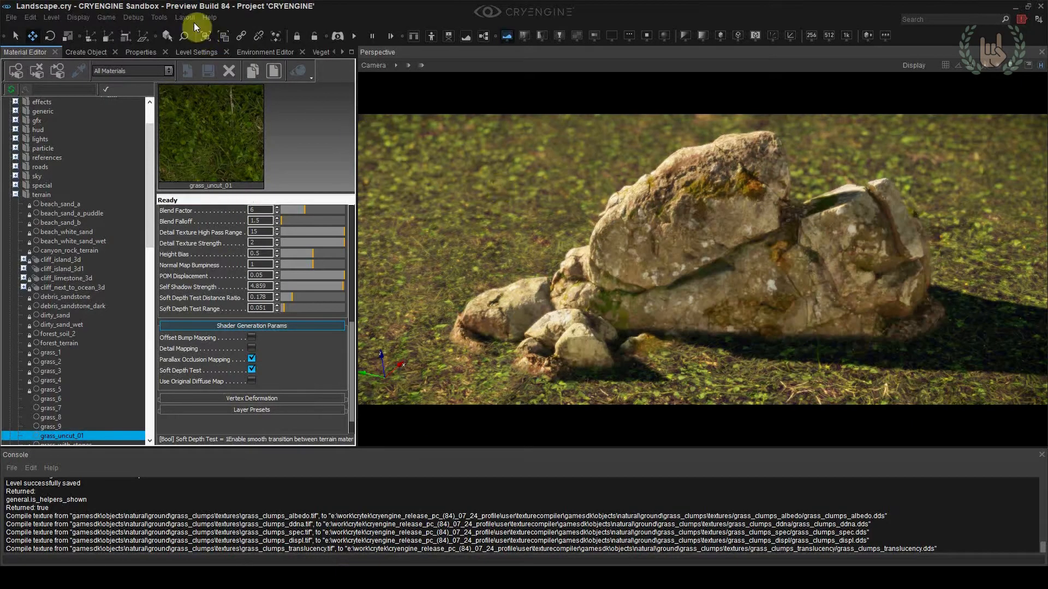
left_click(162, 18)
mouse_move(202, 290)
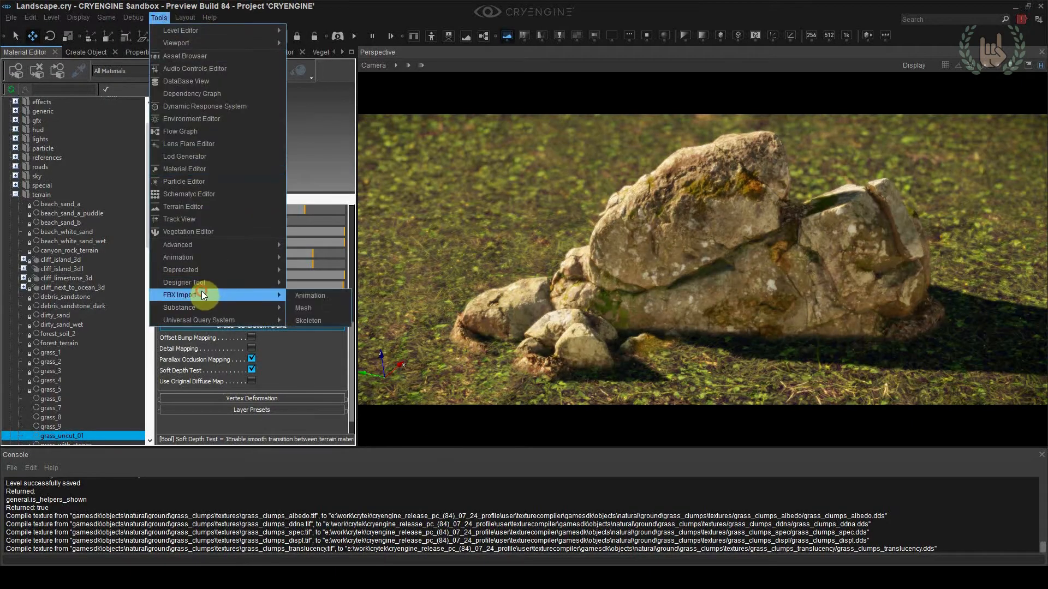
left_click(316, 307)
left_click(270, 109)
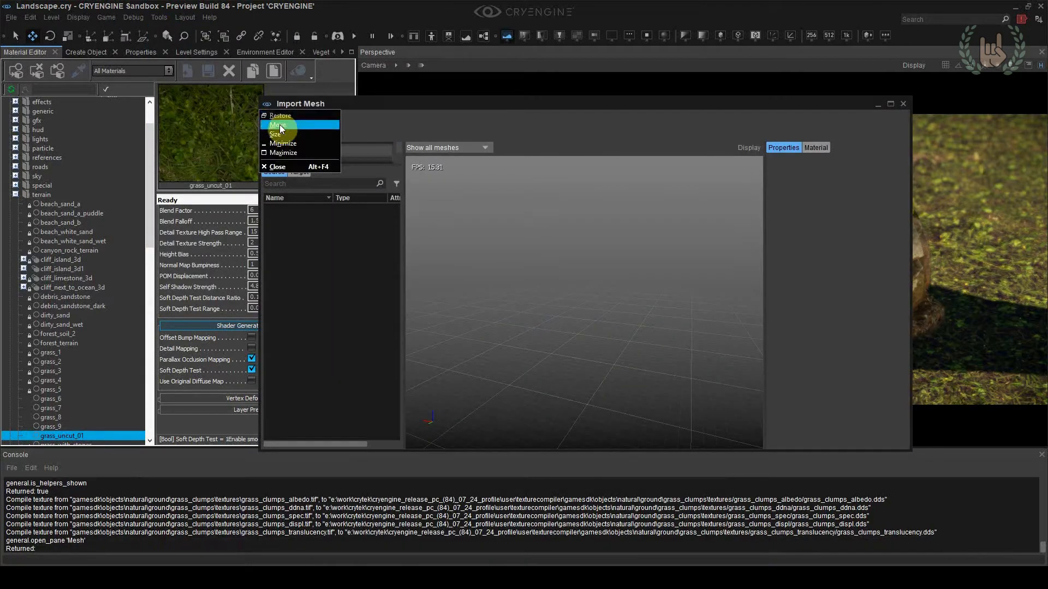
left_click(284, 119)
Import the mesh Var1_LOD2.fbx from the objects/natural/ground/grass_clumps folder
left_click(273, 119)
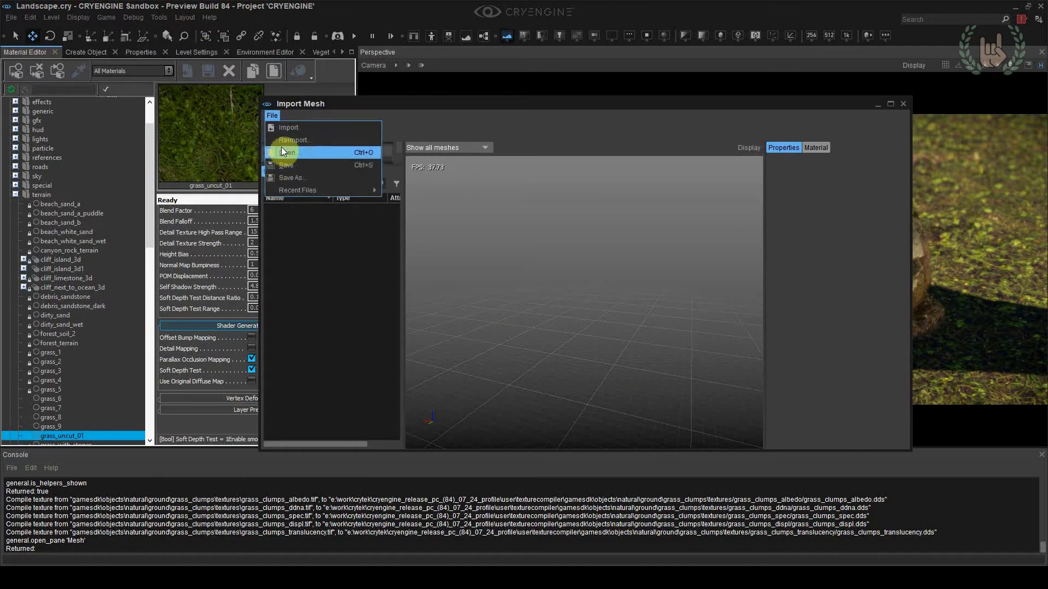
left_click(284, 128)
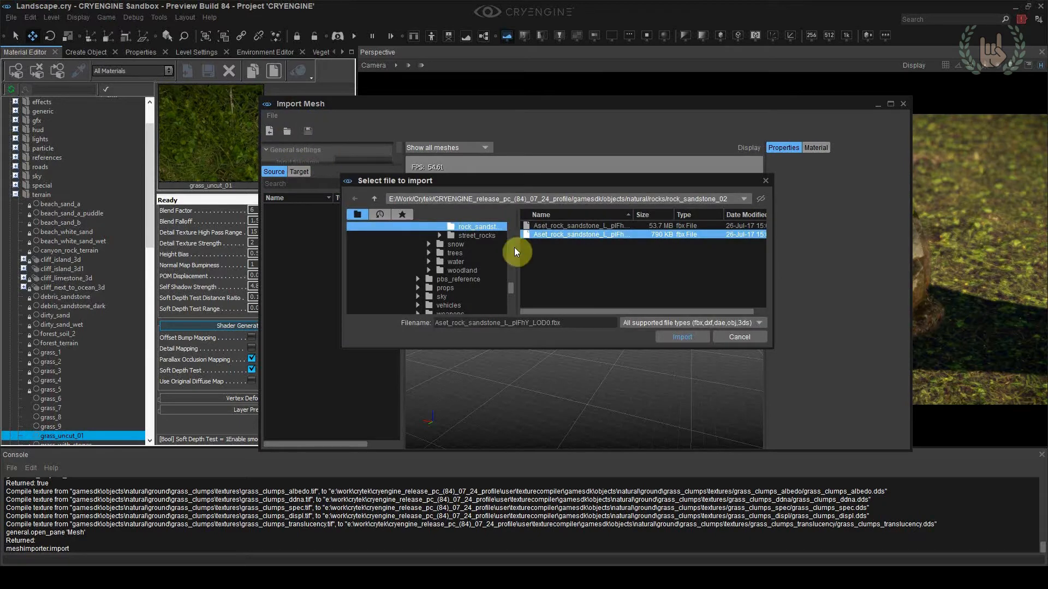
scroll(487, 276, "up", 6)
scroll(430, 259, "up", 8)
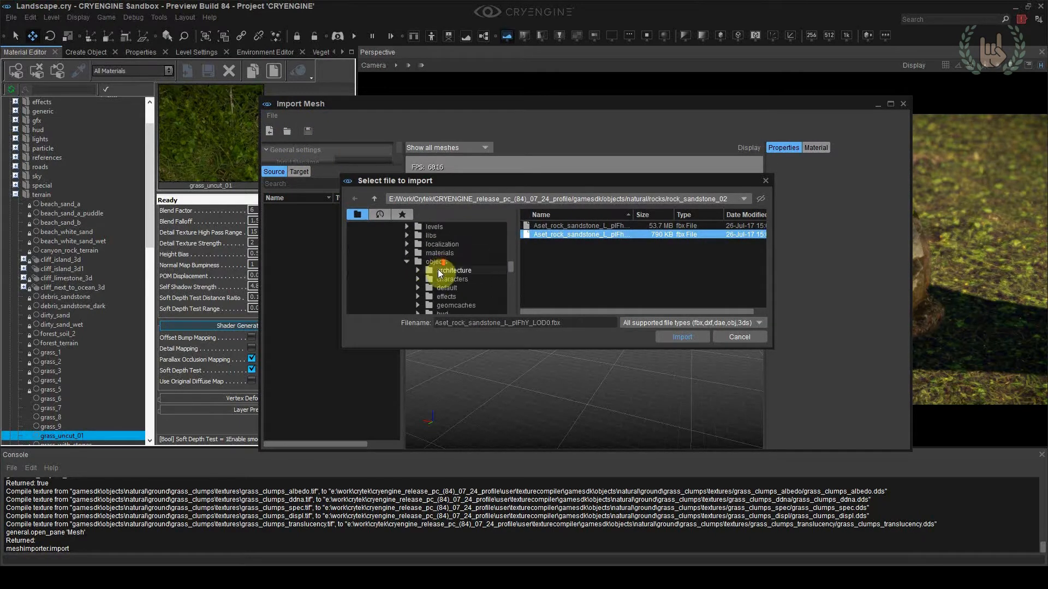
left_click(431, 261)
double_click(541, 277)
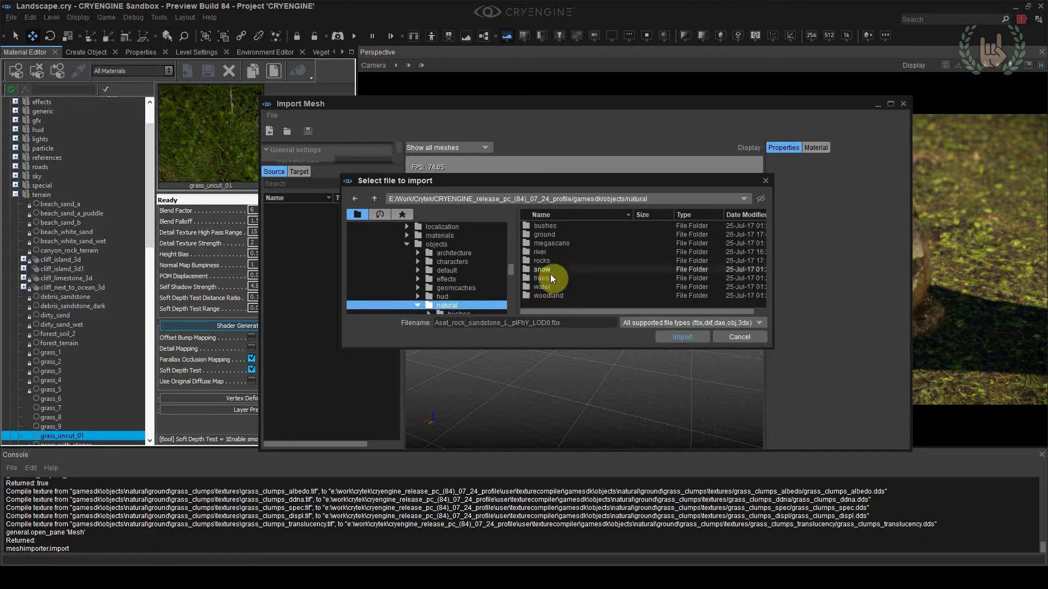
double_click(564, 234)
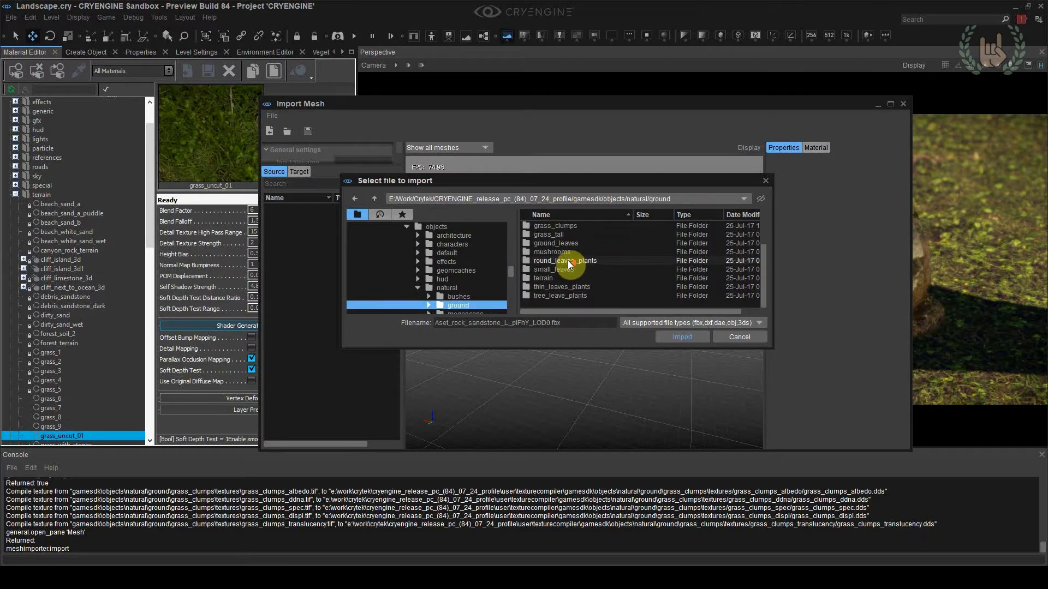
scroll(565, 281, "up", 2)
double_click(561, 271)
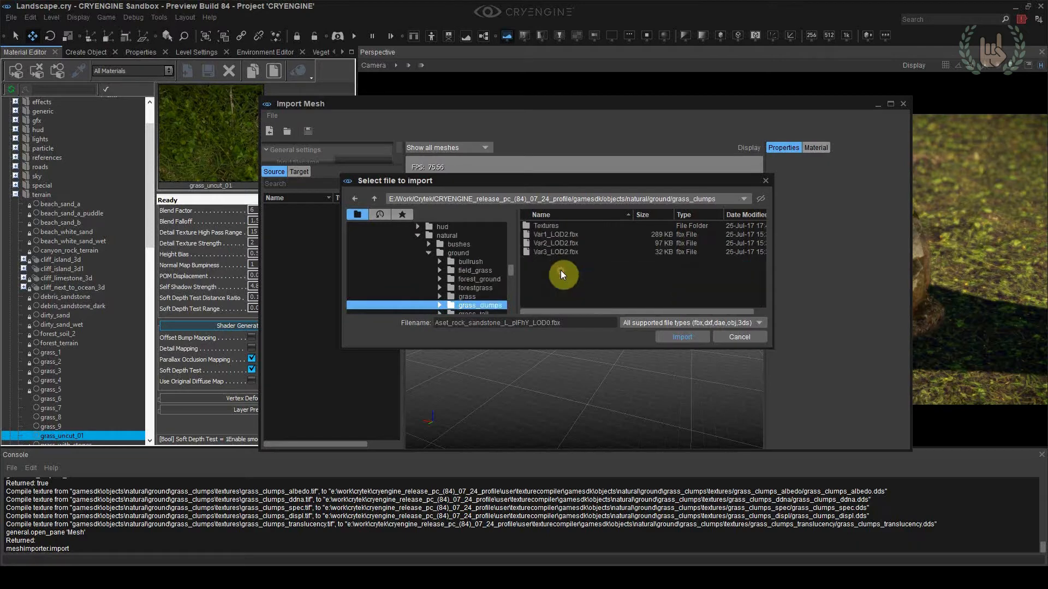
left_click(565, 236)
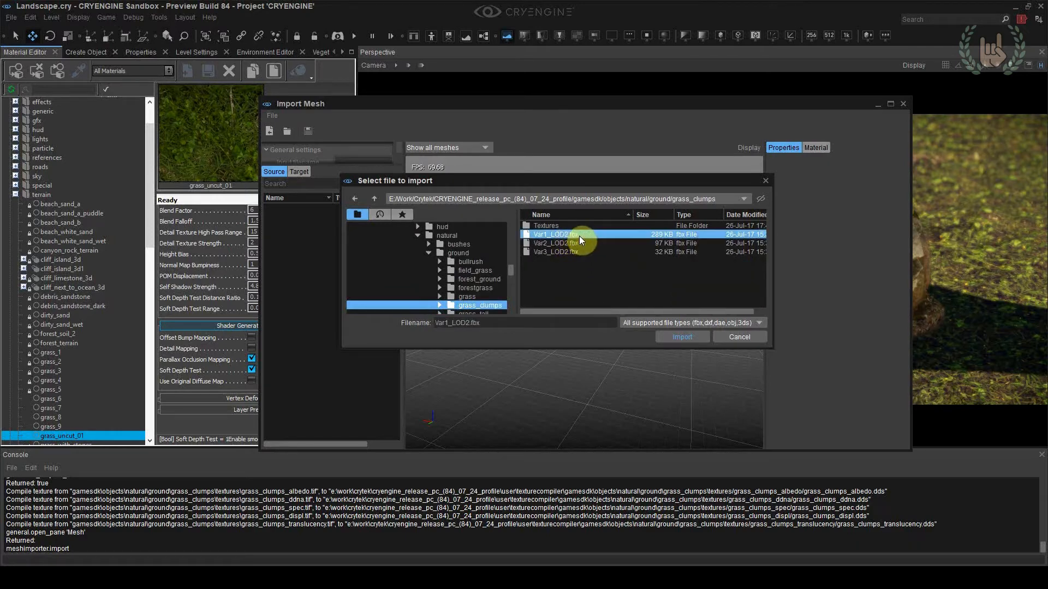
double_click(578, 236)
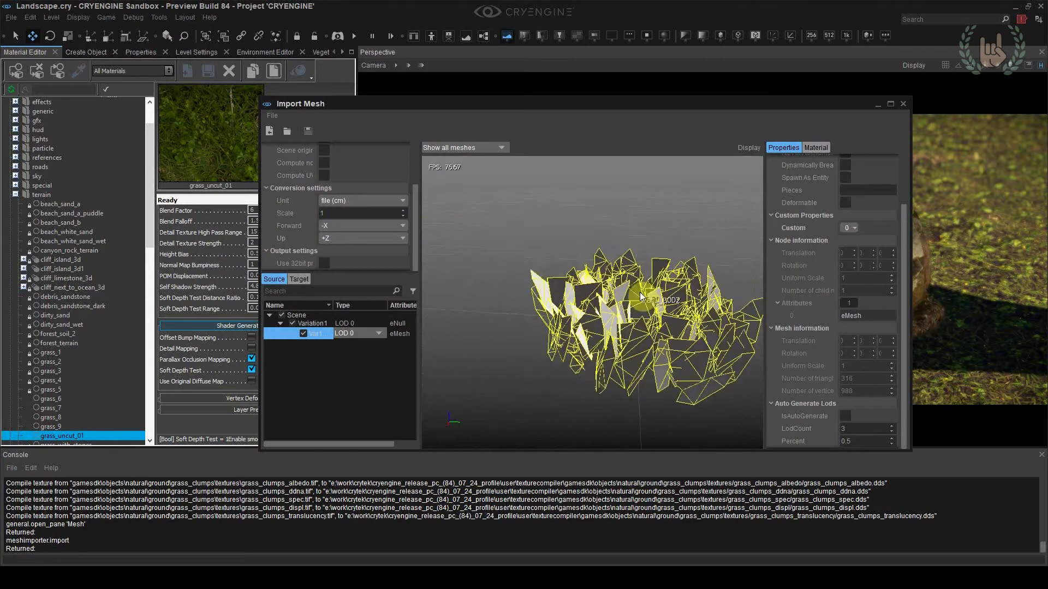
Save the imported mesh as grass_clumps_var1 in the objects/natural/ground/grass_clumps folder
left_click(273, 116)
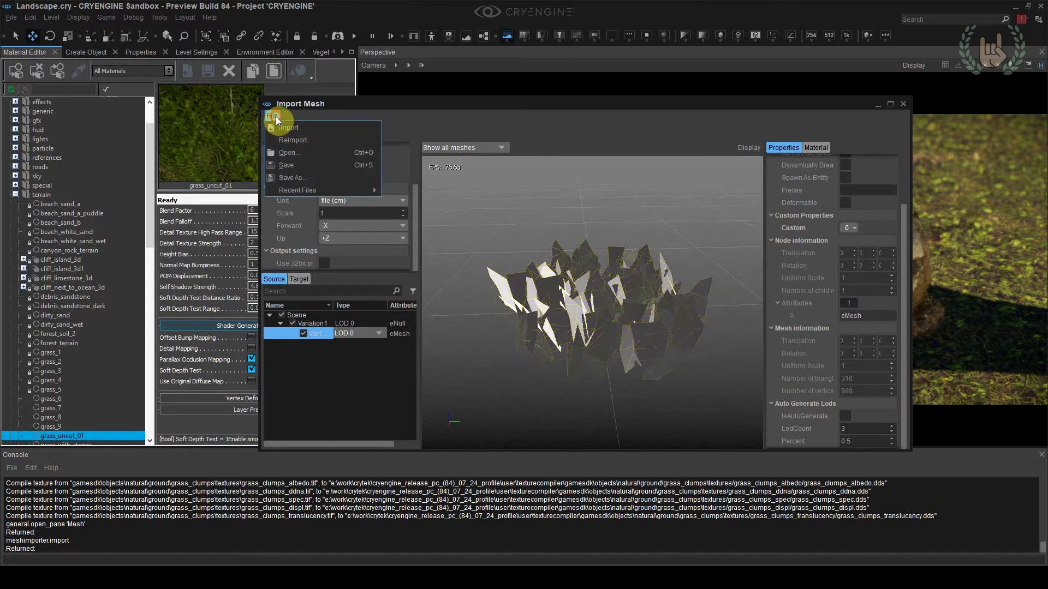
left_click(302, 177)
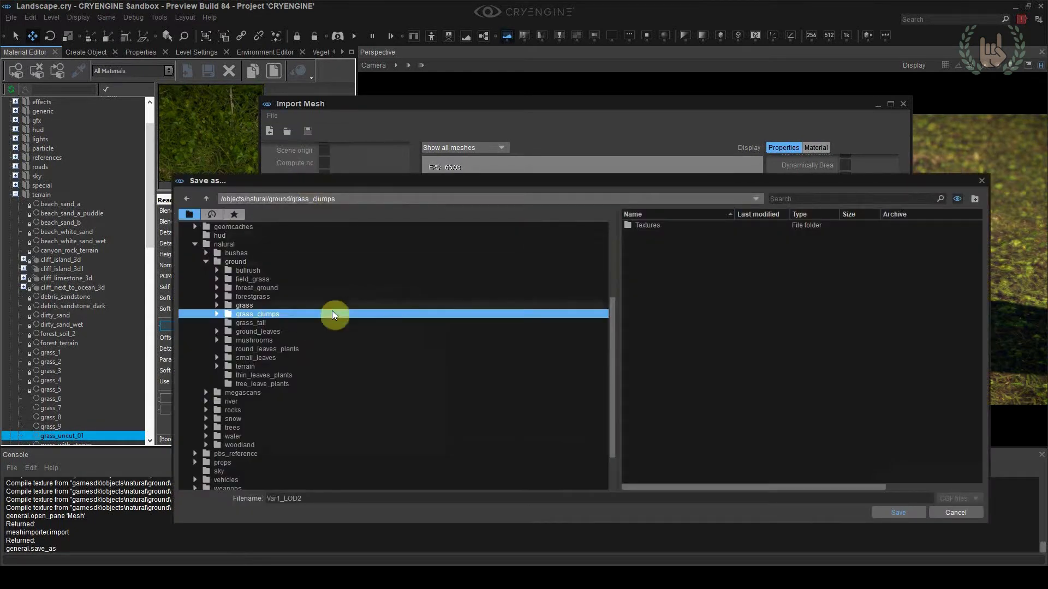
double_click(339, 497)
type("g")
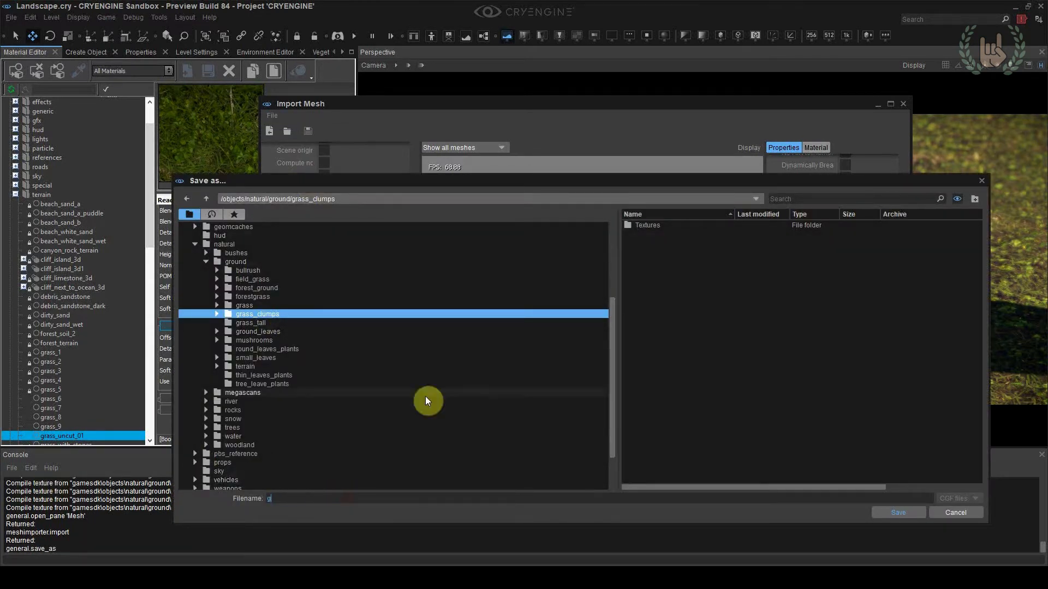
type("rass_clumps_var1")
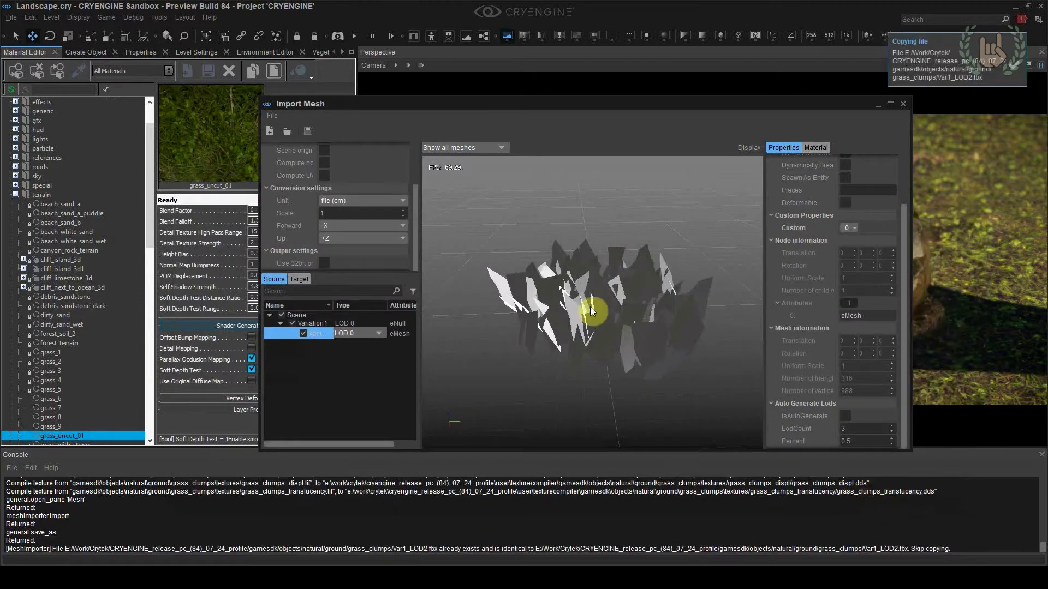
Import Var2_LOD2.fbx and Var3_LOD2.fbx as meshes into the grass_clumps folder, close the mesh importer and save the level
left_click(570, 299)
left_click(271, 116)
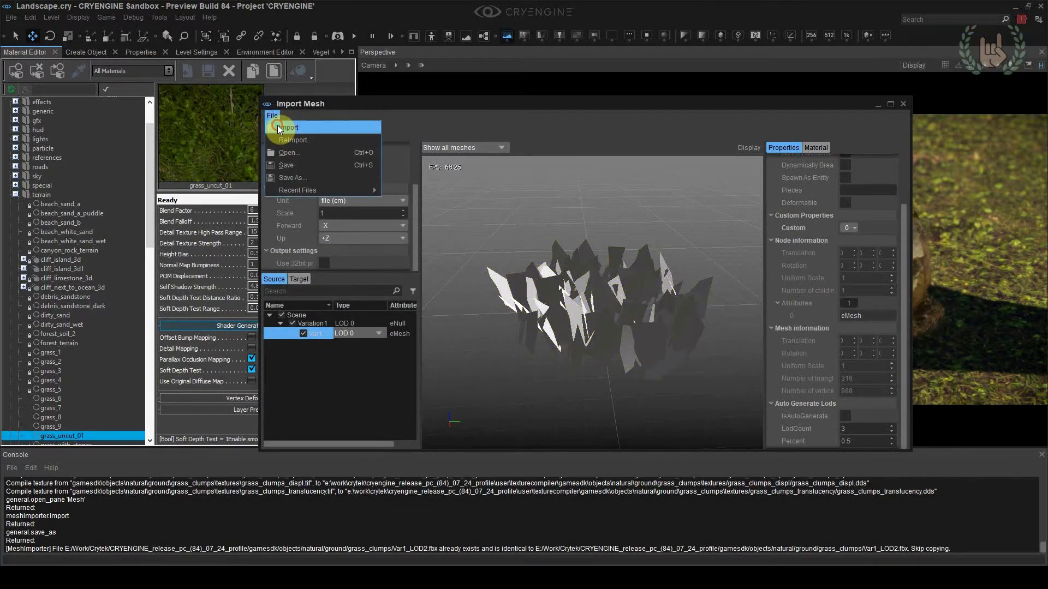
left_click(277, 126)
double_click(575, 241)
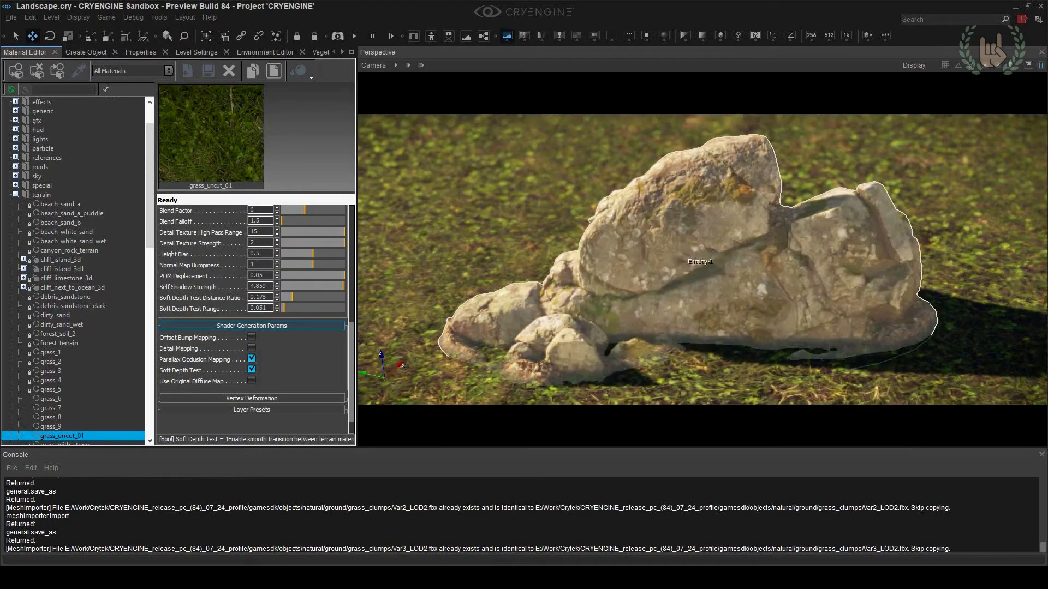
left_click(546, 217)
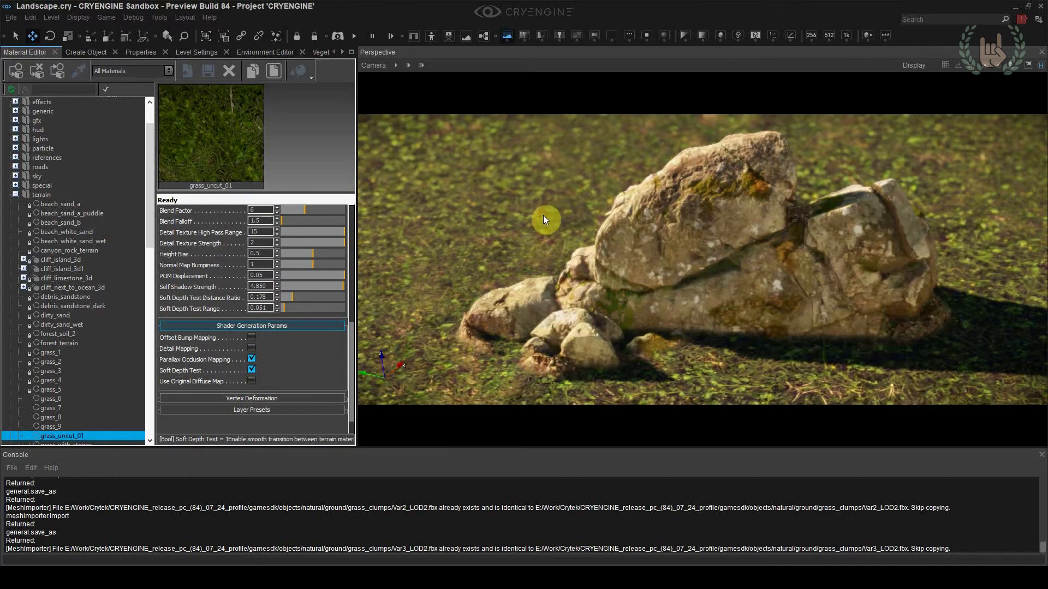
key("ctrl+s")
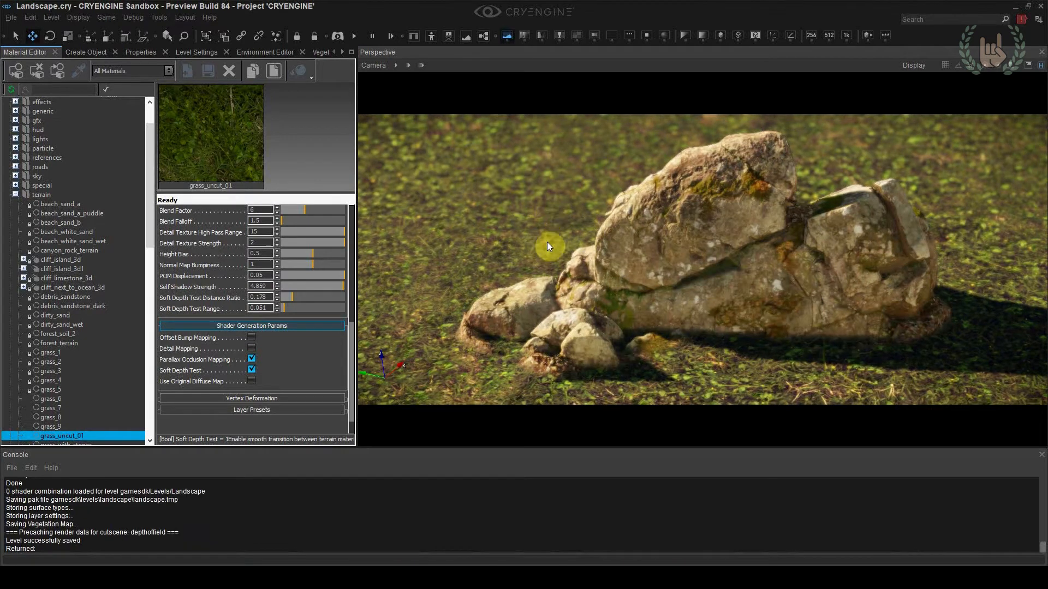
Choose Static Mesh Entity as the object type to create and expand the objects/natural/ground folder
left_click(106, 55)
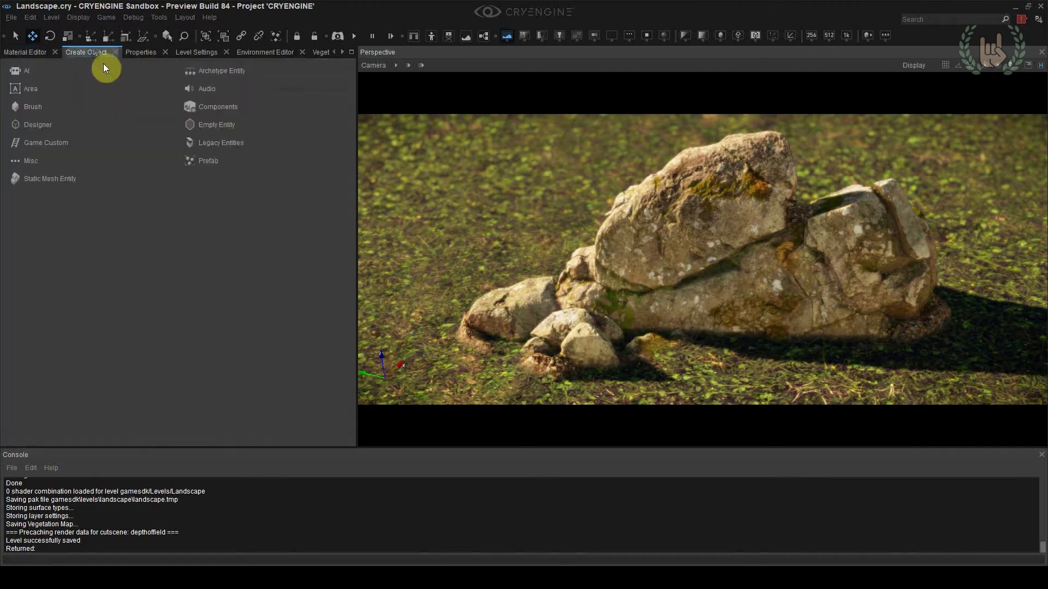
left_click(200, 146)
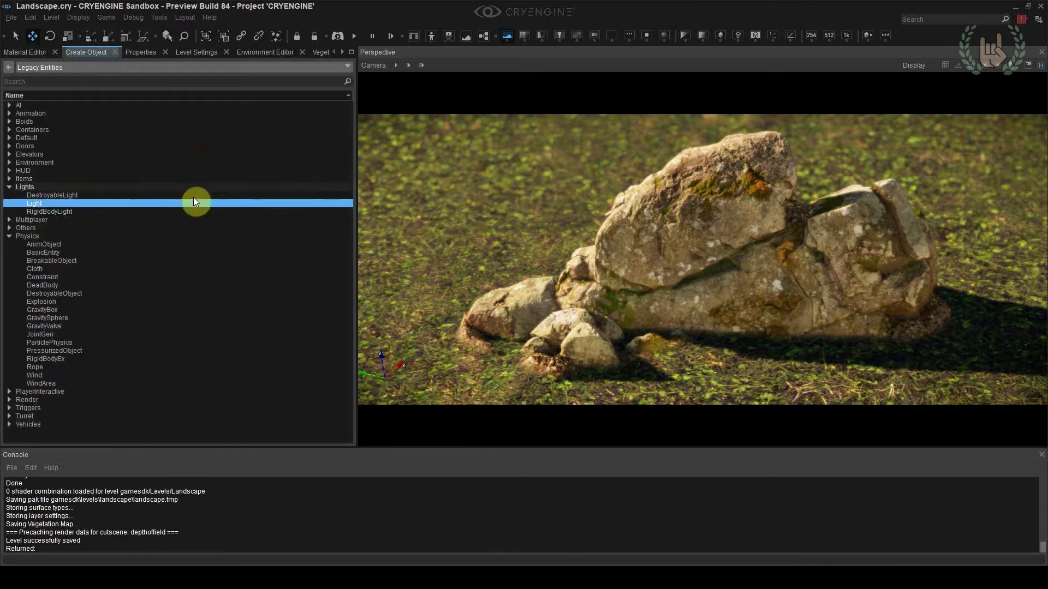
left_click(7, 69)
left_click(59, 207)
left_click(9, 100)
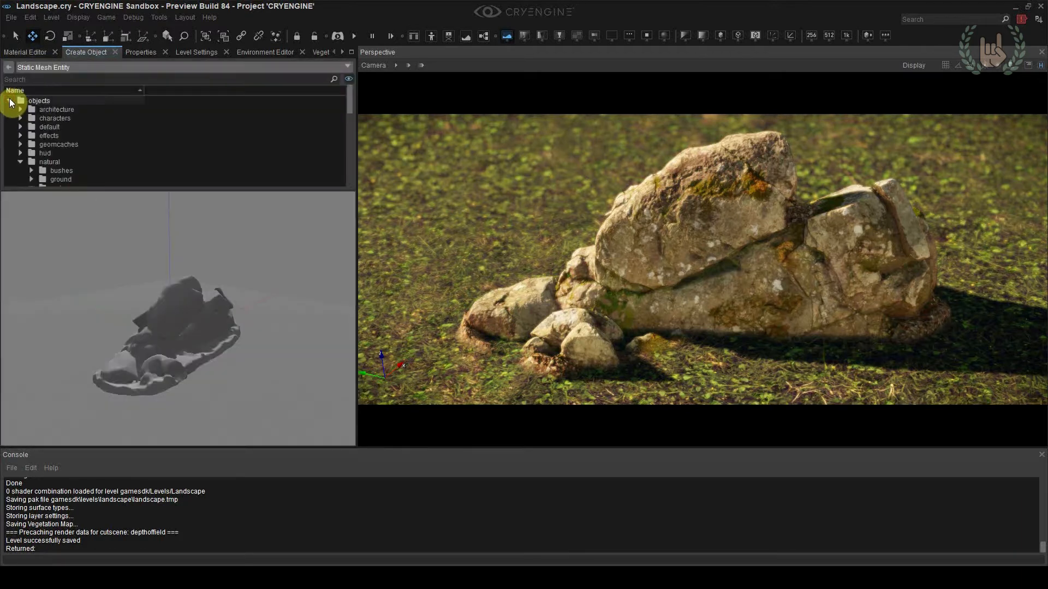
scroll(63, 161, "down", 4)
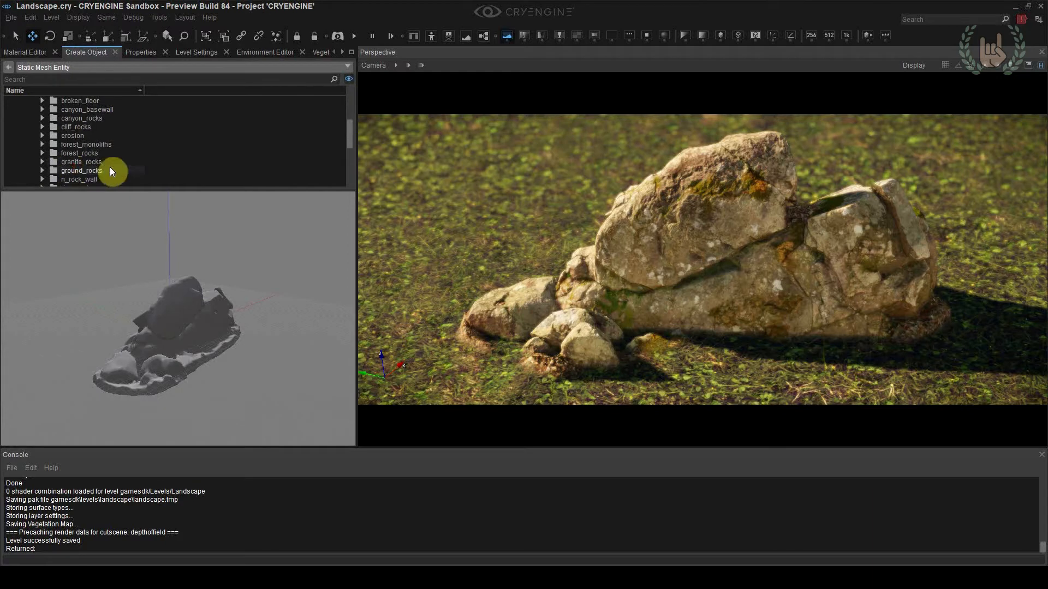
scroll(109, 167, "down", 2)
scroll(119, 163, "up", 1)
scroll(119, 163, "up", 5)
left_click(30, 109)
left_click(31, 101)
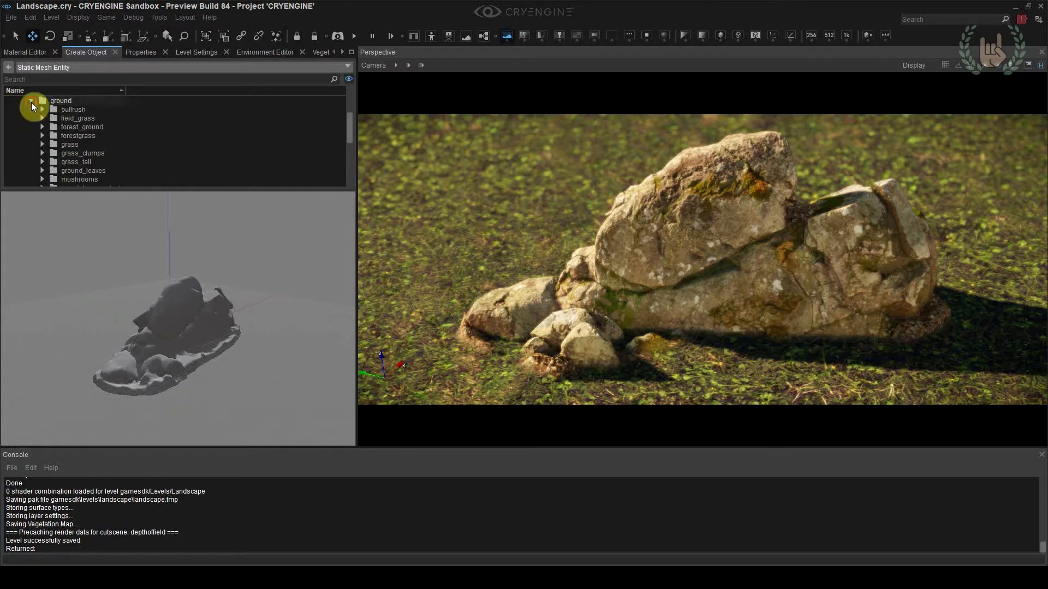
Place grass_clumps_var1.cgf from the grass_clumps folder around the small rocks in front of the boulder and keep it selected
left_click(85, 152)
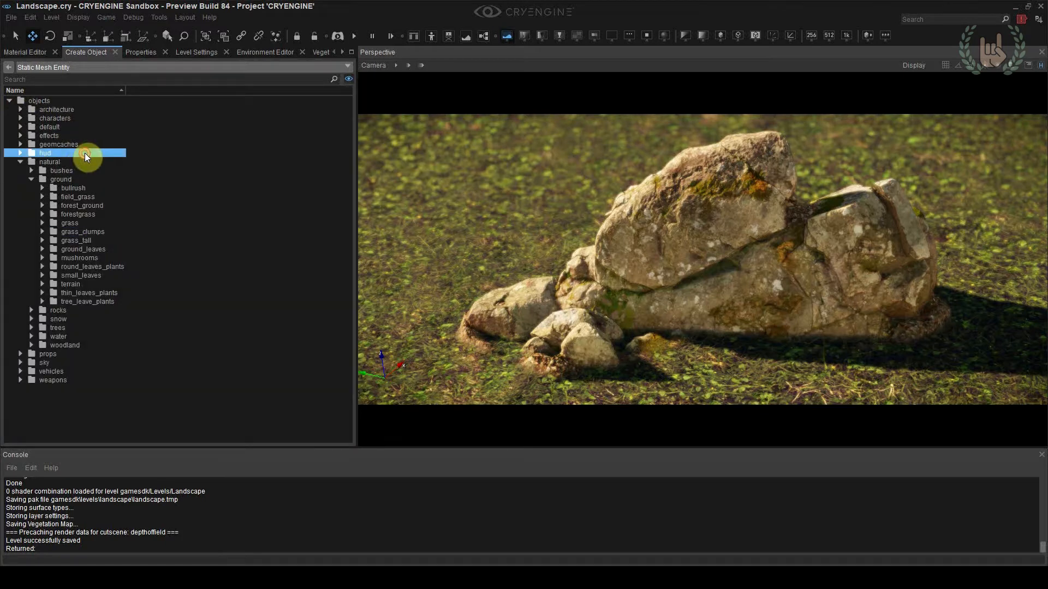
left_click(43, 232)
left_click(85, 243)
left_click_drag(90, 175, 572, 355)
left_click_drag(565, 249, 564, 252)
left_click(496, 214)
right_click_drag(496, 214, 450, 267)
key("w")
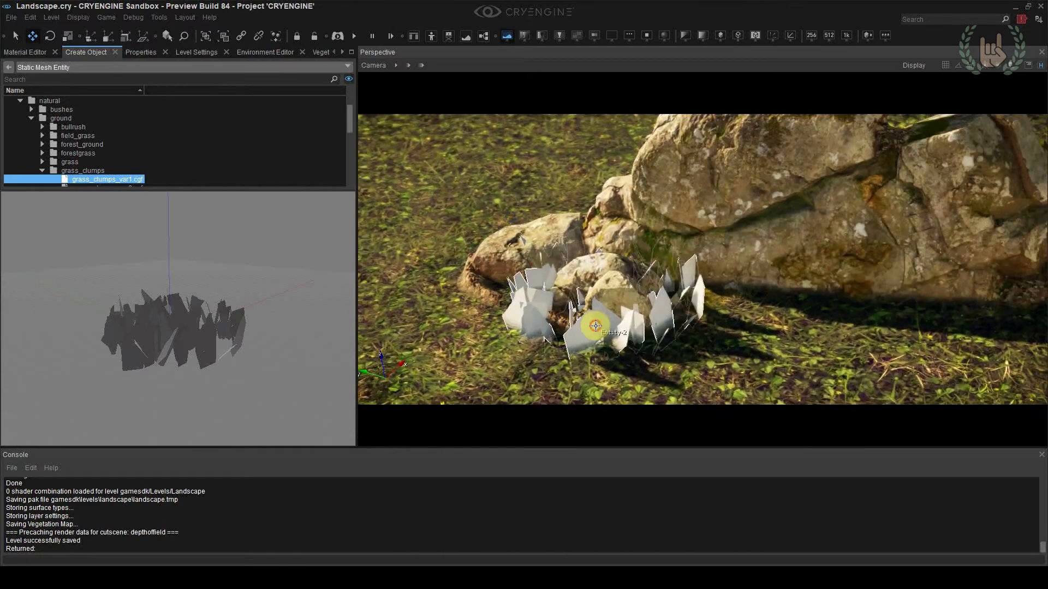
left_click(597, 326)
left_click(754, 358)
left_click(617, 330)
left_click_drag(584, 275, 597, 294)
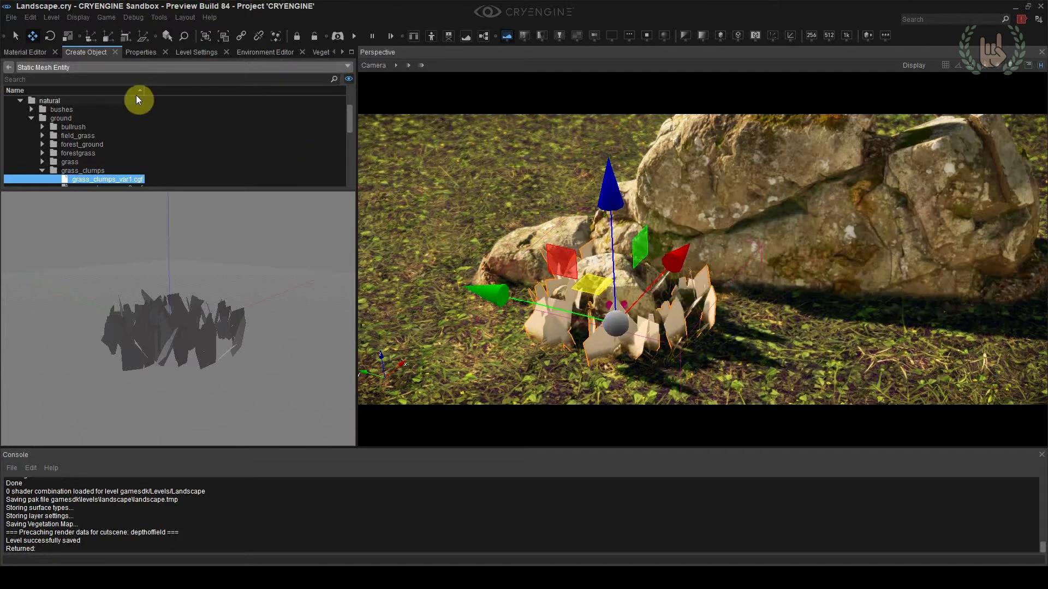
Create a material named grass_clumps in objects/natural/ground/grass_clumps and assign it to the selected grass clump
left_click(26, 52)
scroll(79, 159, "up", 2)
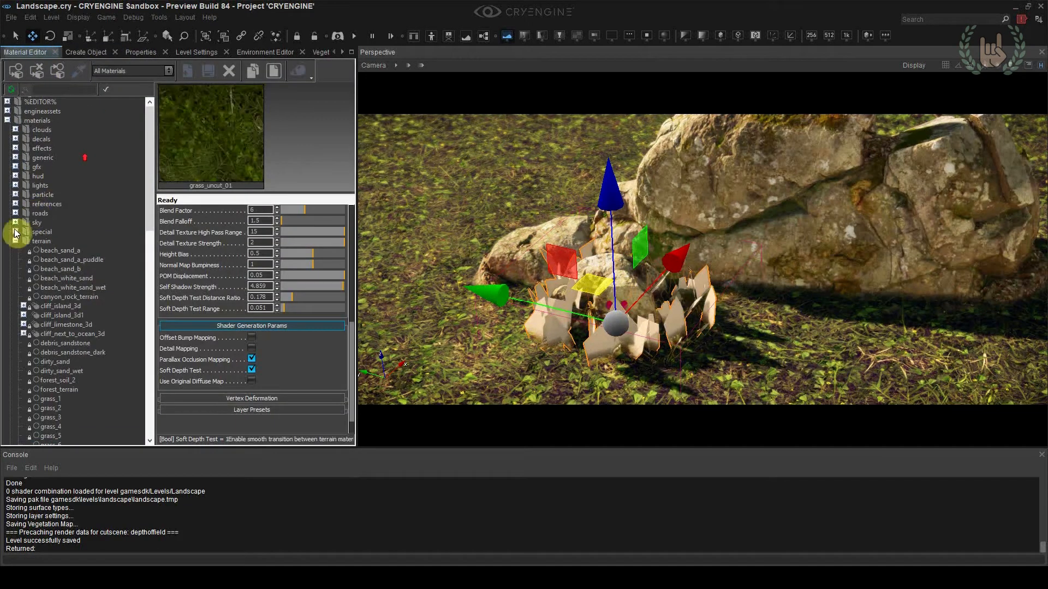
left_click(15, 240)
left_click(7, 287)
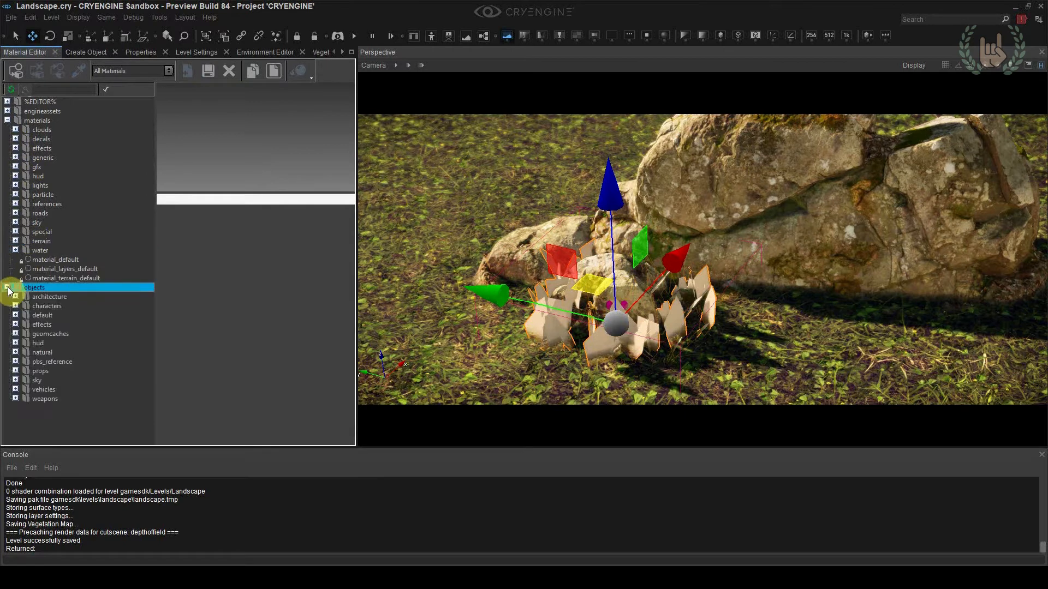
left_click(15, 352)
left_click(25, 324)
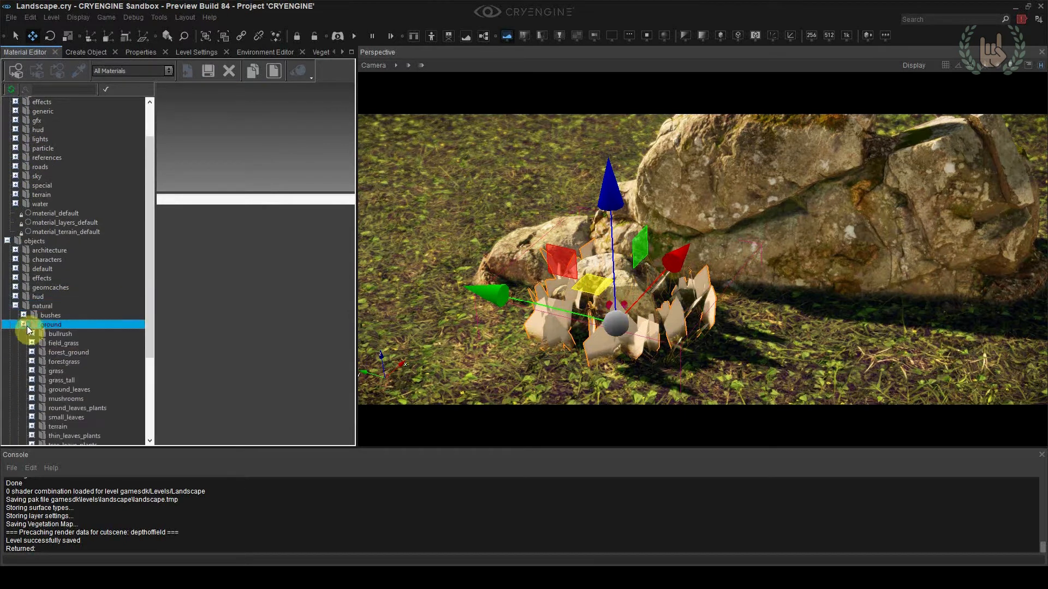
right_click(53, 241)
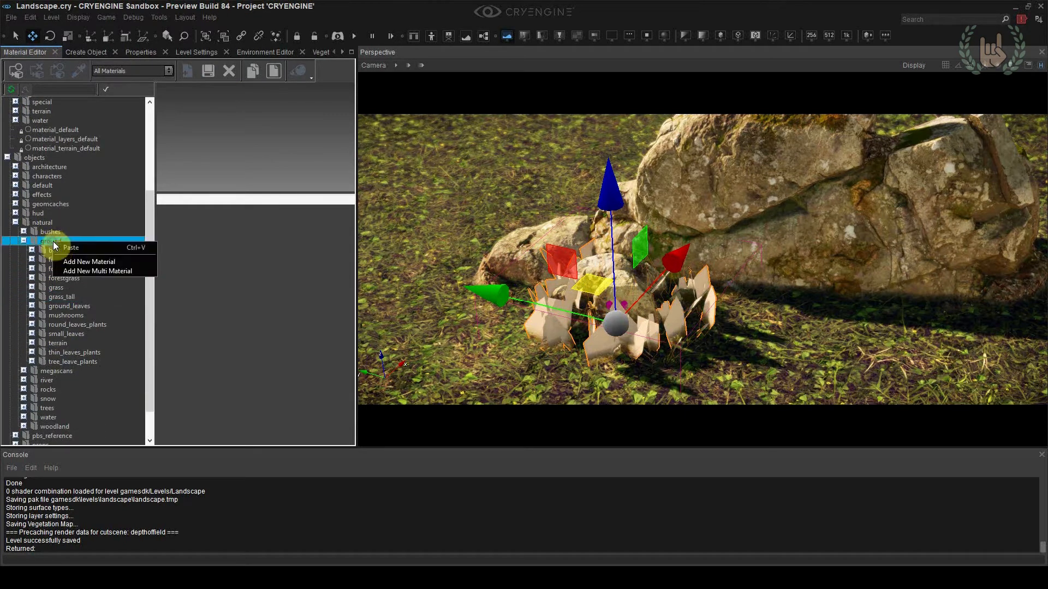
left_click(77, 263)
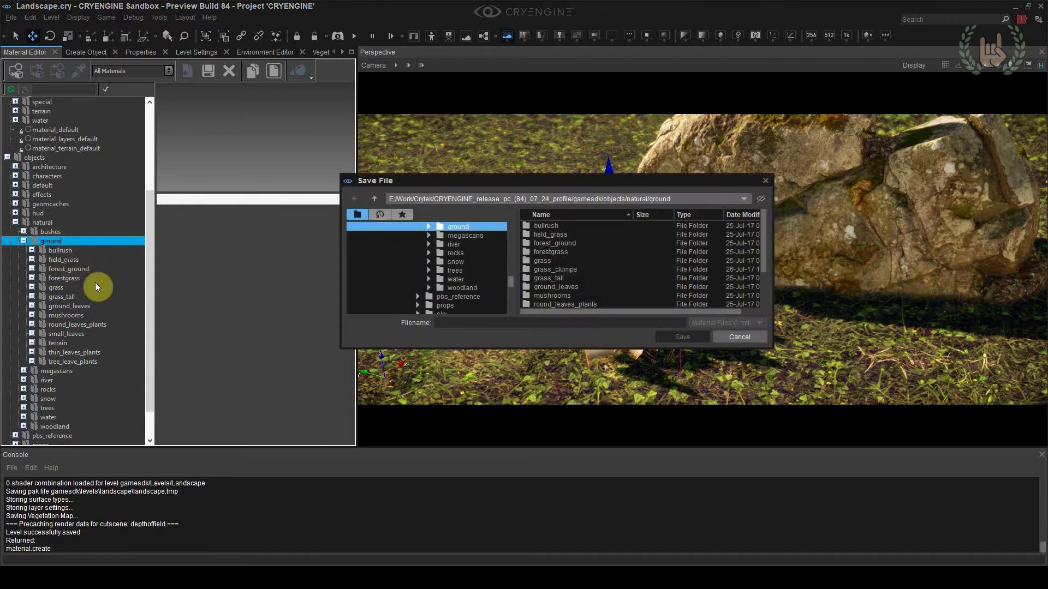
double_click(550, 269)
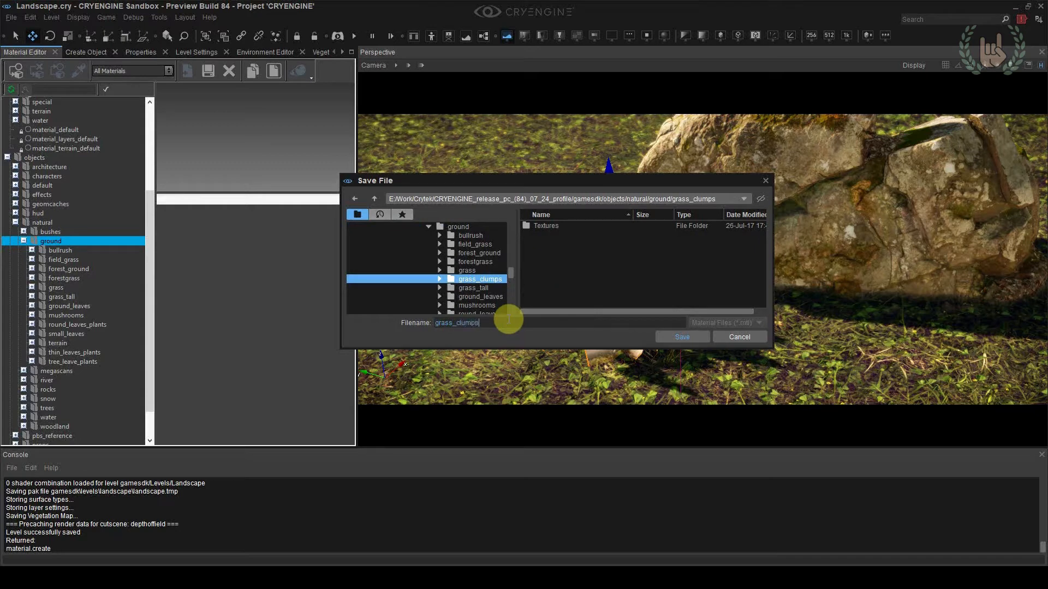
left_click(674, 337)
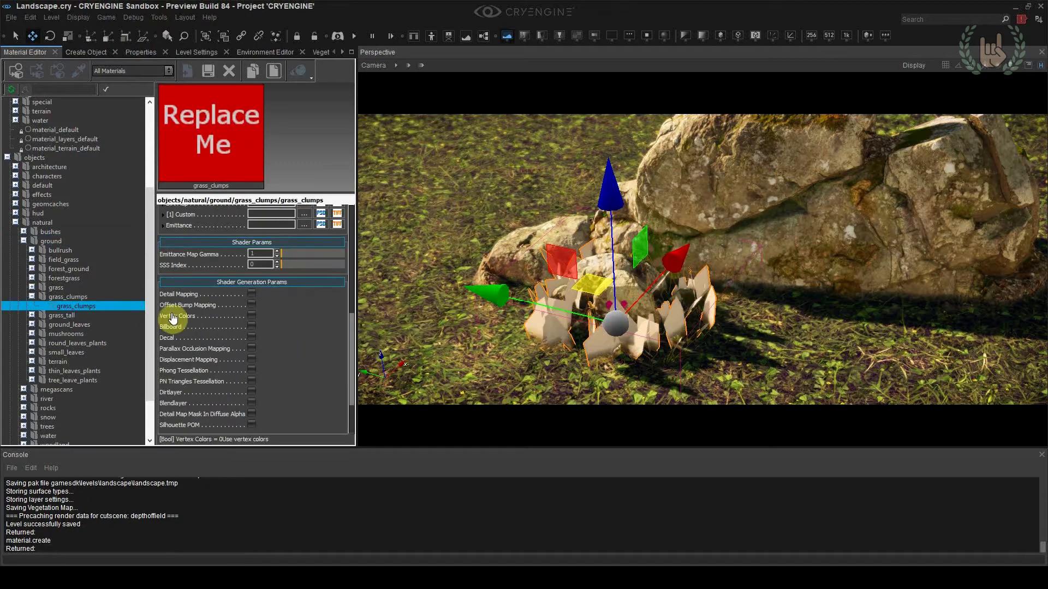
left_click(20, 72)
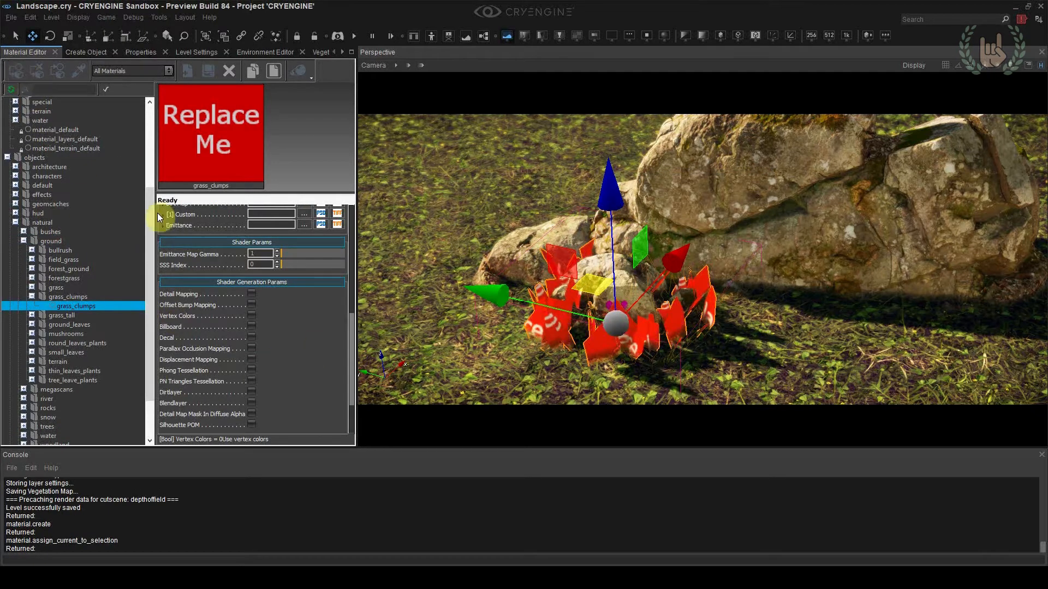
Set grass_clumps_albedo from the grass_clumps Textures folder as the material's Diffuse map and save the level
left_click_drag(349, 335, 351, 286)
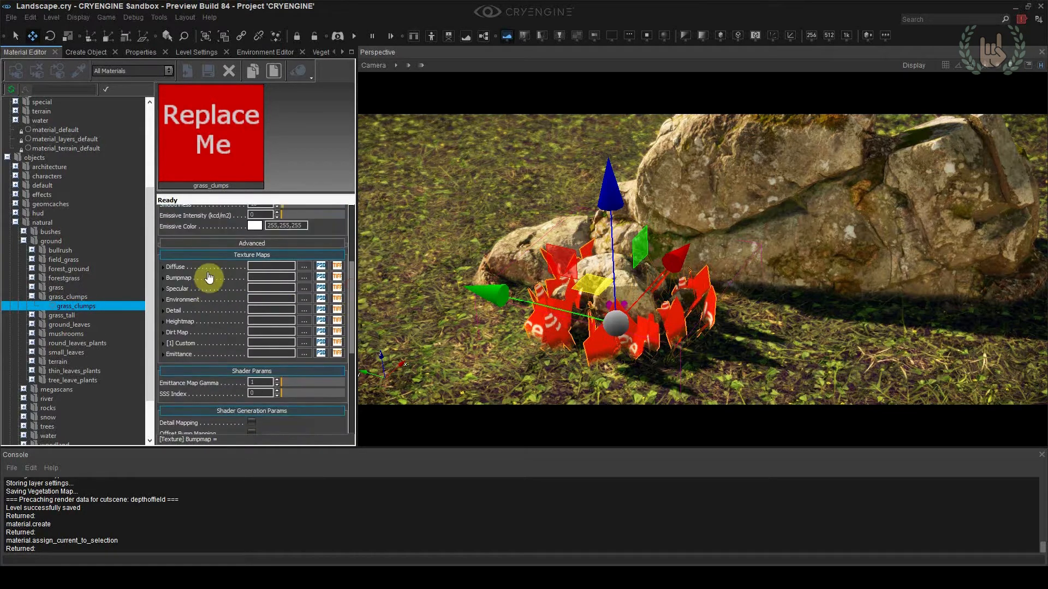
left_click(311, 267)
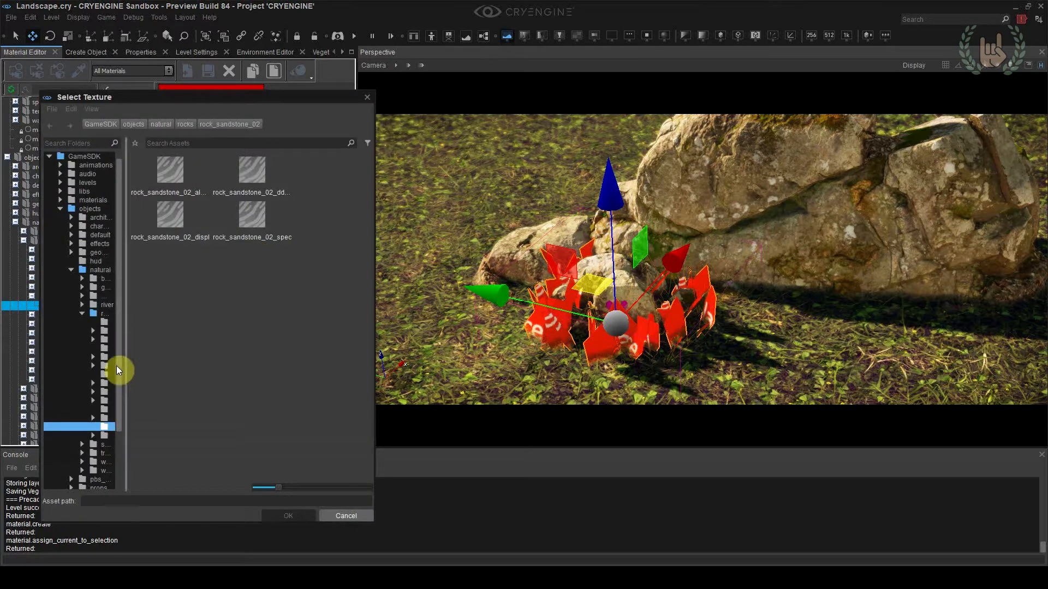
left_click_drag(122, 356, 206, 356)
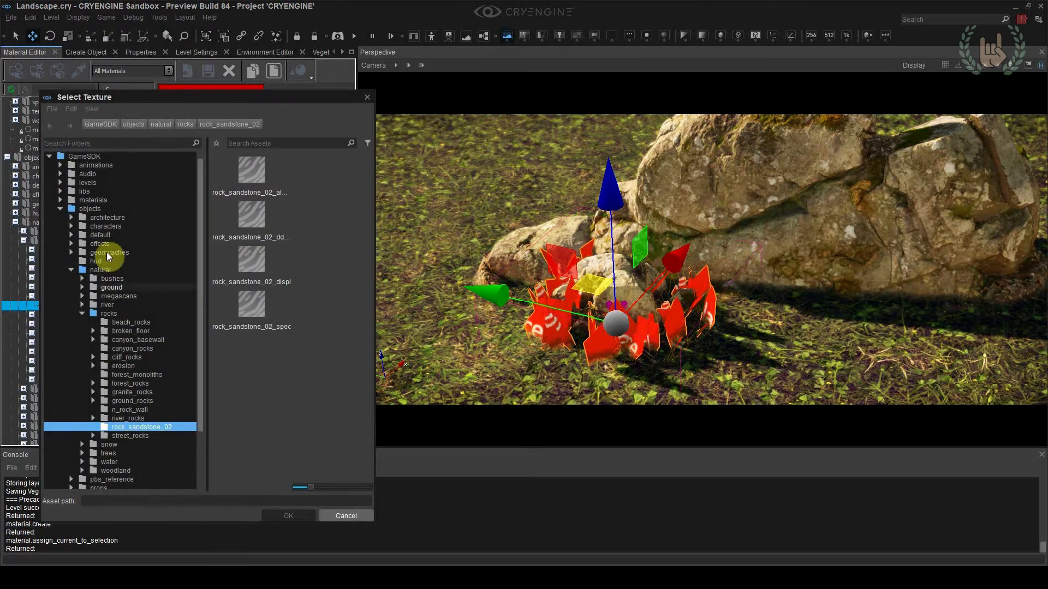
left_click(82, 313)
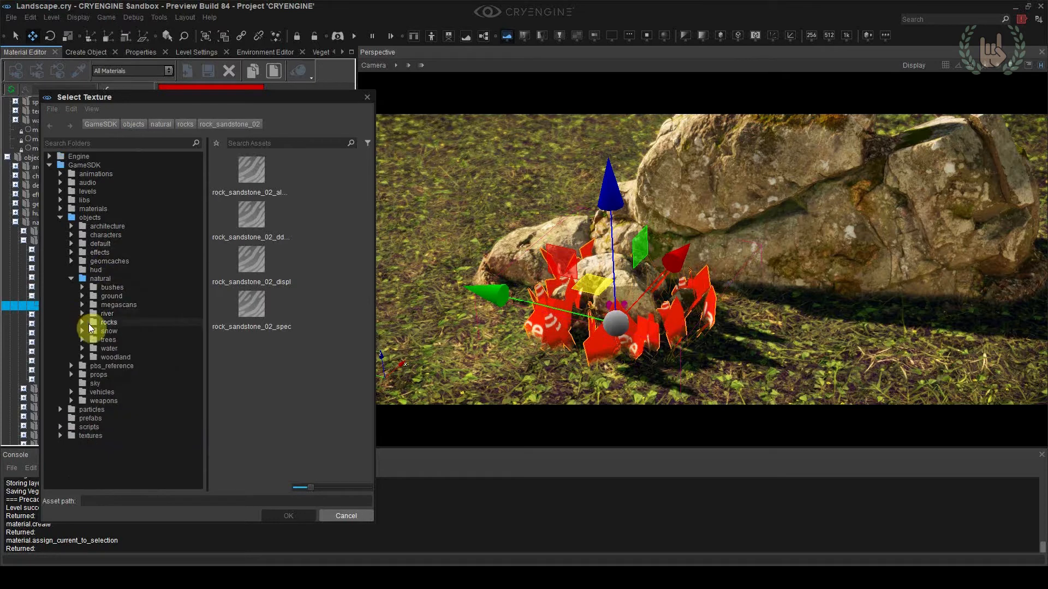
left_click(82, 296)
left_click(136, 350)
double_click(234, 170)
left_click(272, 186)
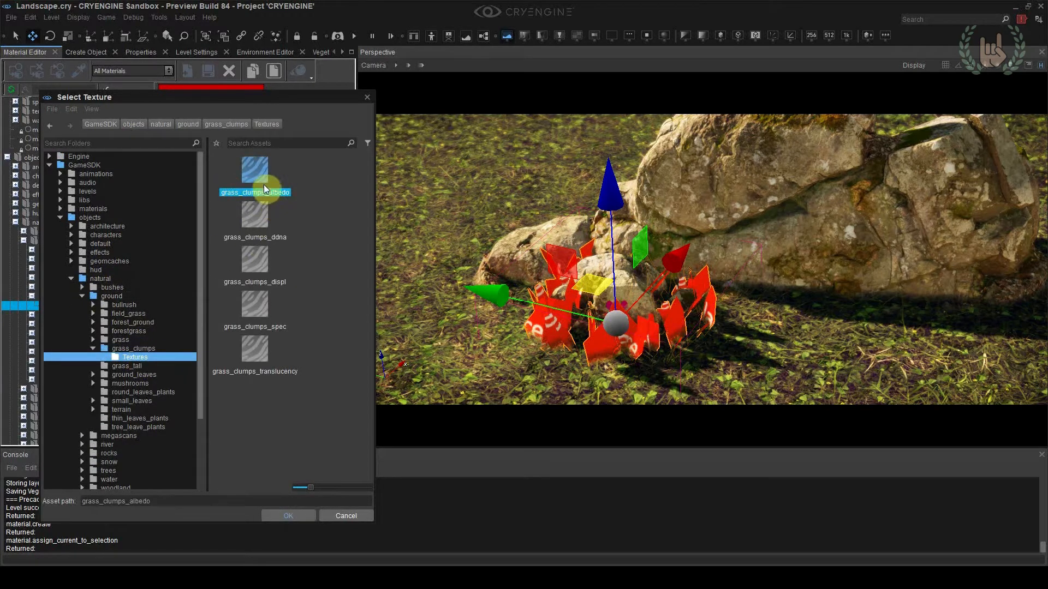
double_click(257, 178)
scroll(470, 336, "up", 3)
right_click_drag(474, 369, 474, 369)
left_click(497, 381)
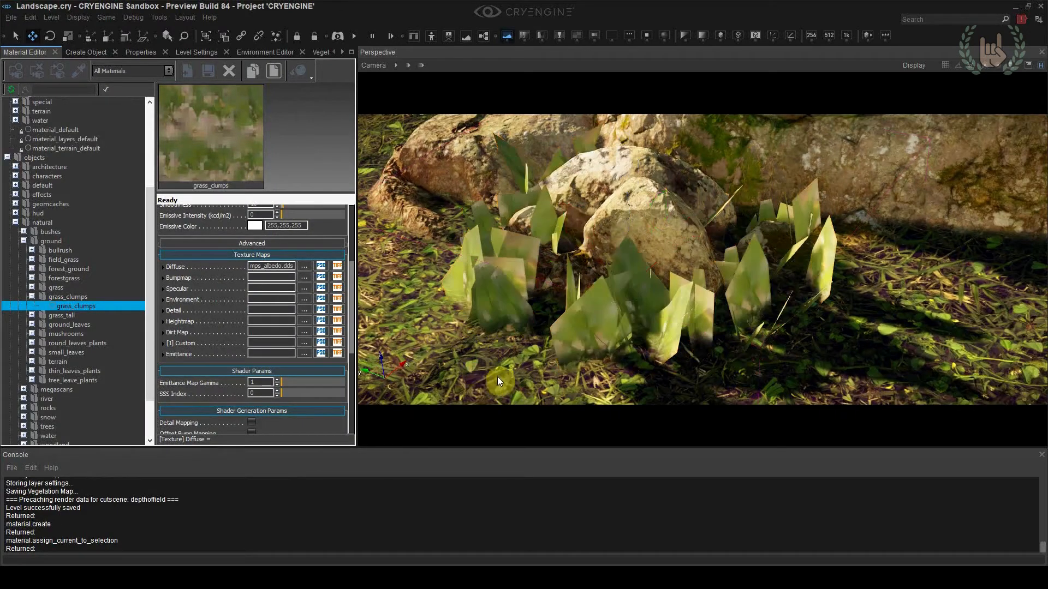
left_click_drag(349, 293, 348, 240)
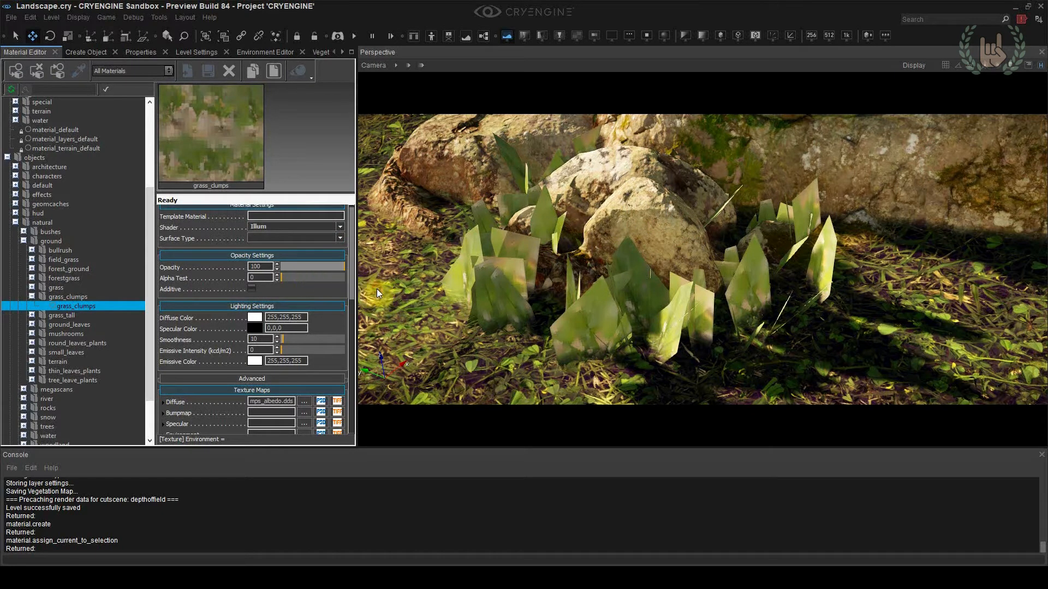
key("ctrl+s")
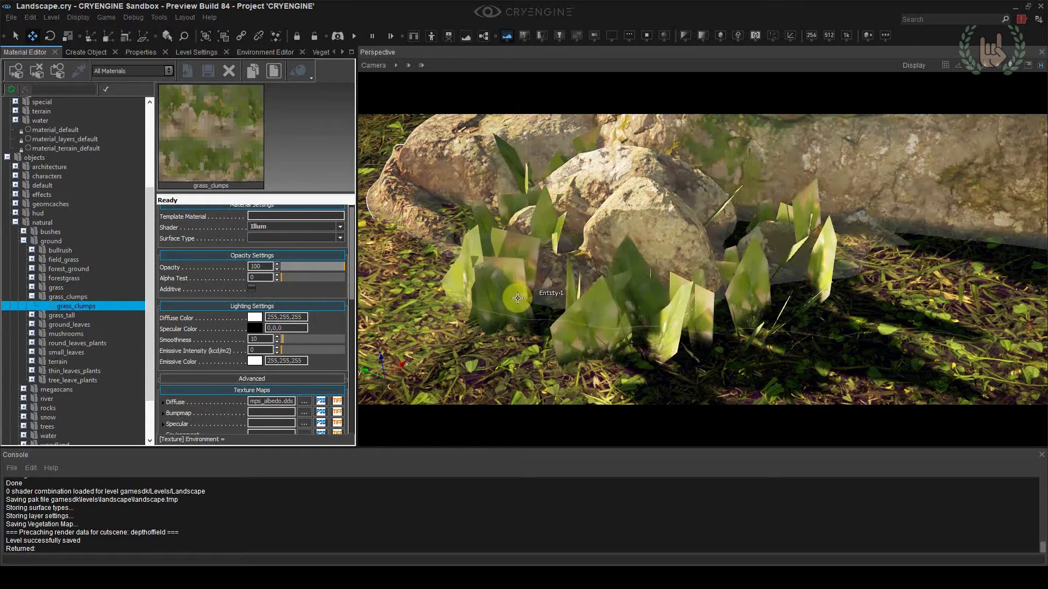
Set the grass_clumps material's opacity to 99 and inspect the grass around the rocks from several angles
left_click(277, 270)
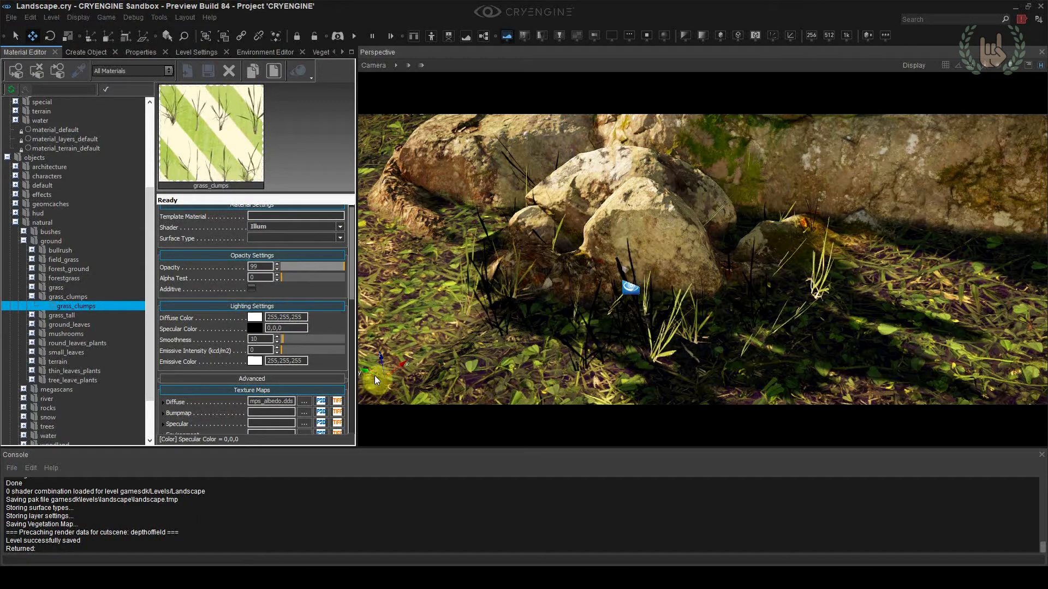
key("a")
right_click_drag(423, 338, 839, 275)
key("w")
key("s")
key("d")
key("d")
key("w")
key("a")
key("s")
key("w")
right_click_drag(763, 274, 758, 275)
key("s")
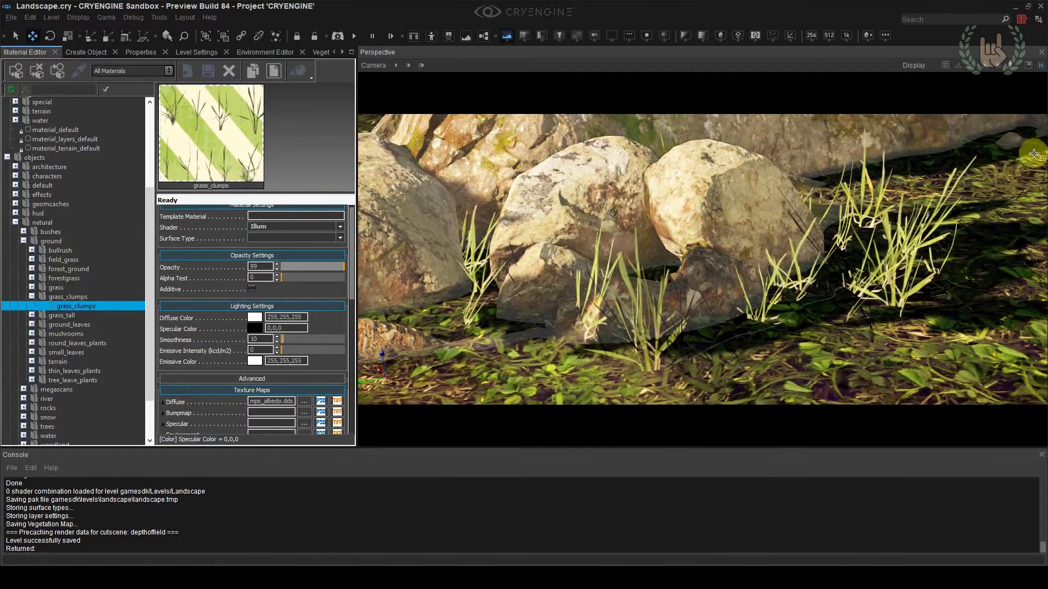
Compare opacity 100 and 99 on the grass_clumps material, leave it at 100 and set Alpha Test to 68
left_click(278, 265)
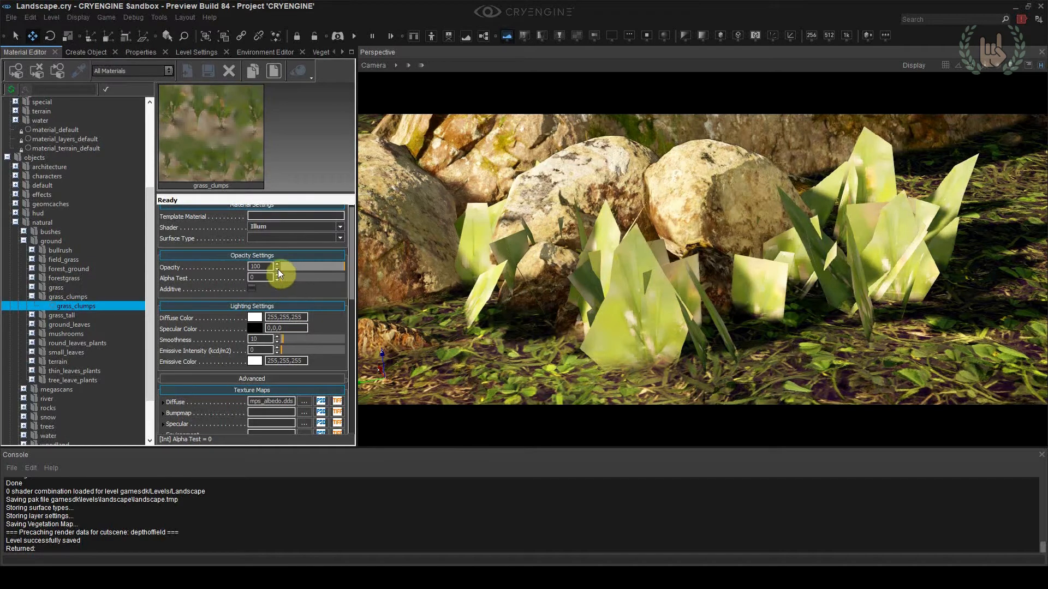
left_click(278, 269)
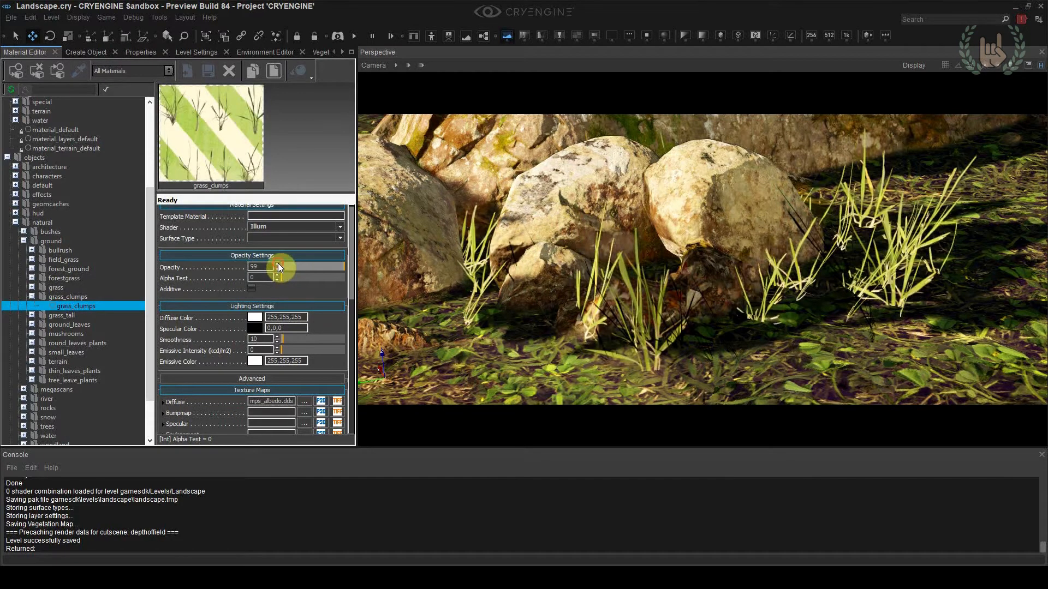
left_click(277, 264)
left_click_drag(286, 277, 324, 287)
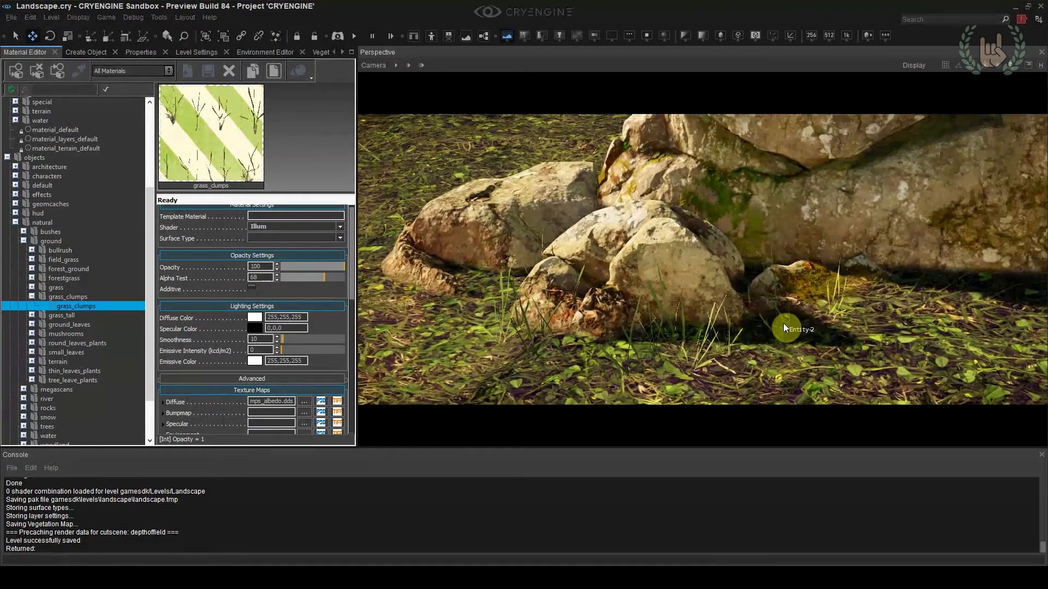
left_click(1040, 68)
key("w")
right_click_drag(698, 259, 703, 289)
Set grass_clumps_ddna as the Bumpmap texture of the grass_clumps material
left_click_drag(352, 287, 352, 320)
left_click(304, 331)
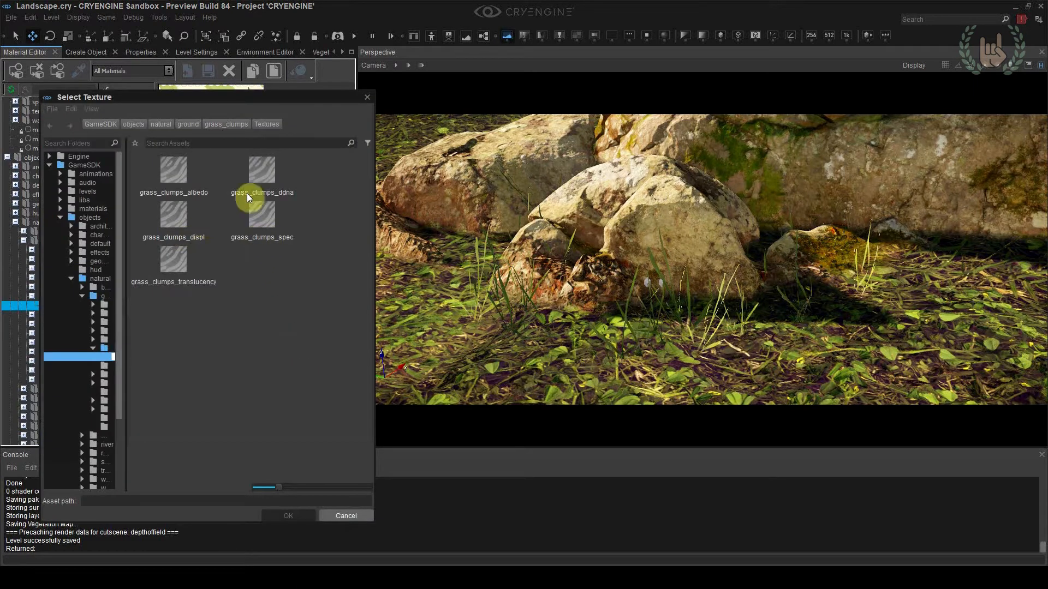
double_click(266, 173)
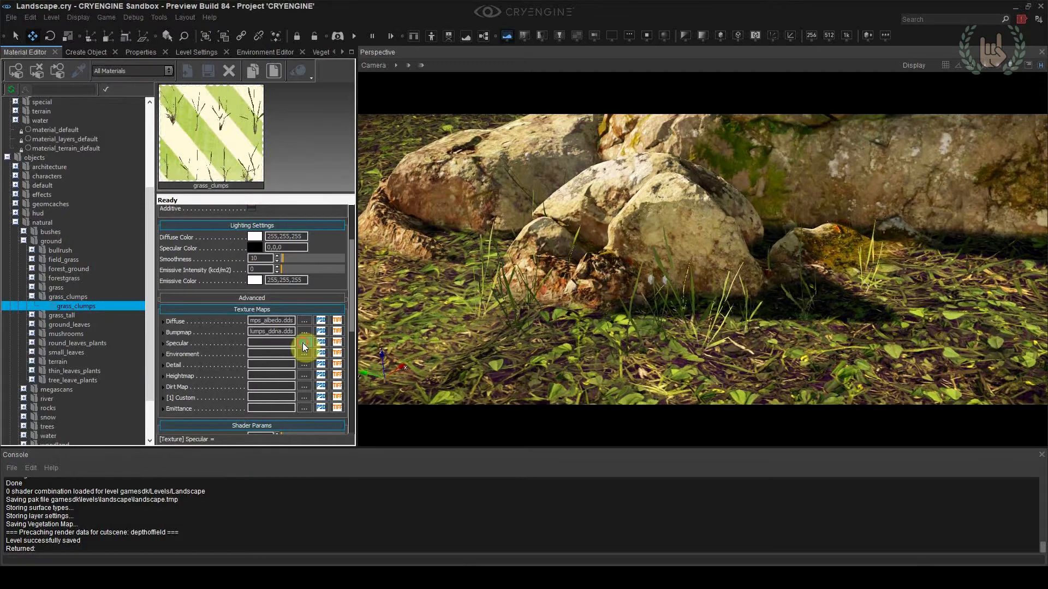
Set grass_clumps_spec as the grass_clumps material's Specular map, with Specular Color 255,255,255 and Smoothness 255
left_click(304, 343)
double_click(269, 220)
left_click(262, 365)
left_click(255, 247)
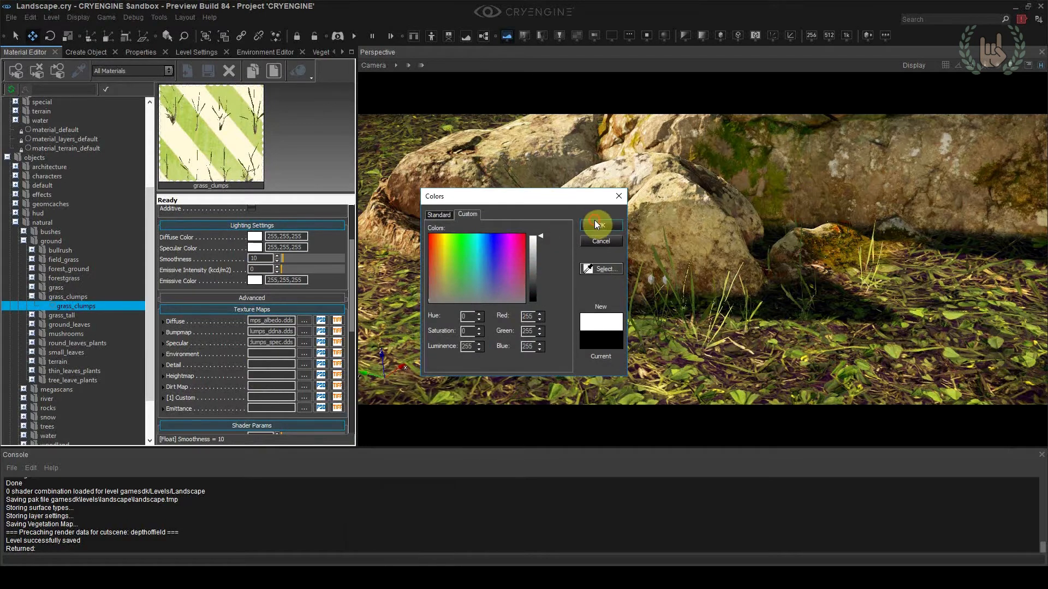
left_click(596, 225)
left_click_drag(349, 260, 361, 262)
Inspect the grass clumps beside the rocks up close and from several angles
right_click_drag(928, 364, 919, 364)
key("w")
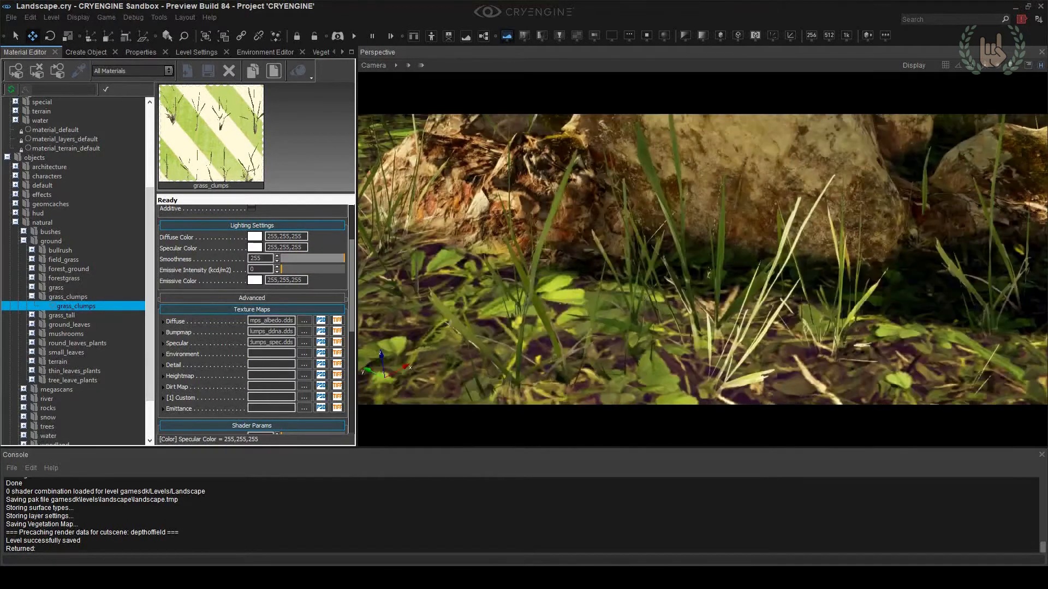
key("s")
right_click_drag(801, 237, 723, 216)
left_click(723, 216)
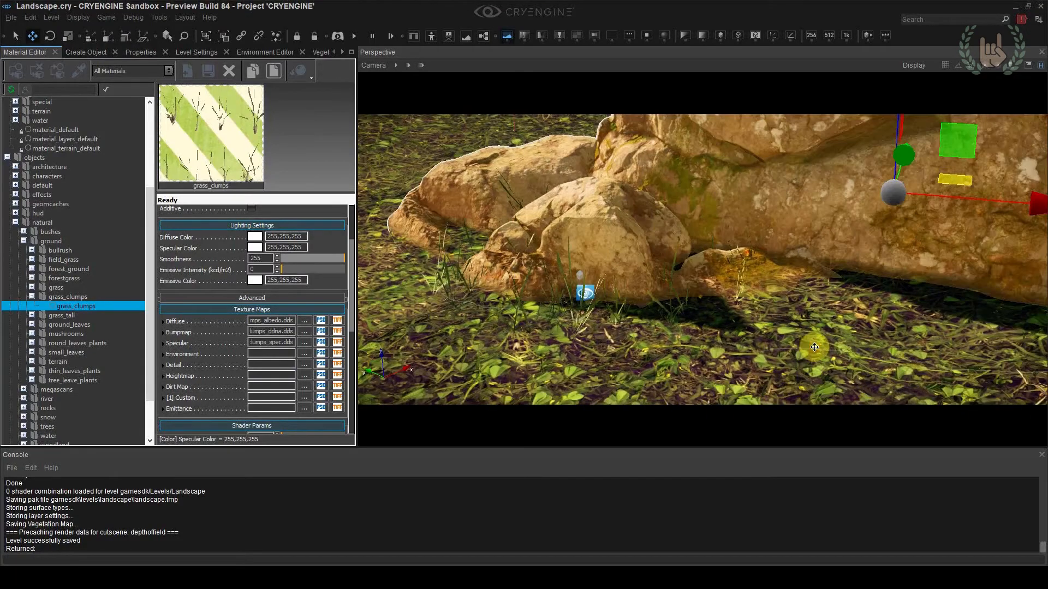
left_click(814, 348)
right_click_drag(817, 321, 797, 334)
key("a")
key("s")
key("w")
key("d")
right_click_drag(879, 342, 923, 345)
key("w")
key("s")
key("space")
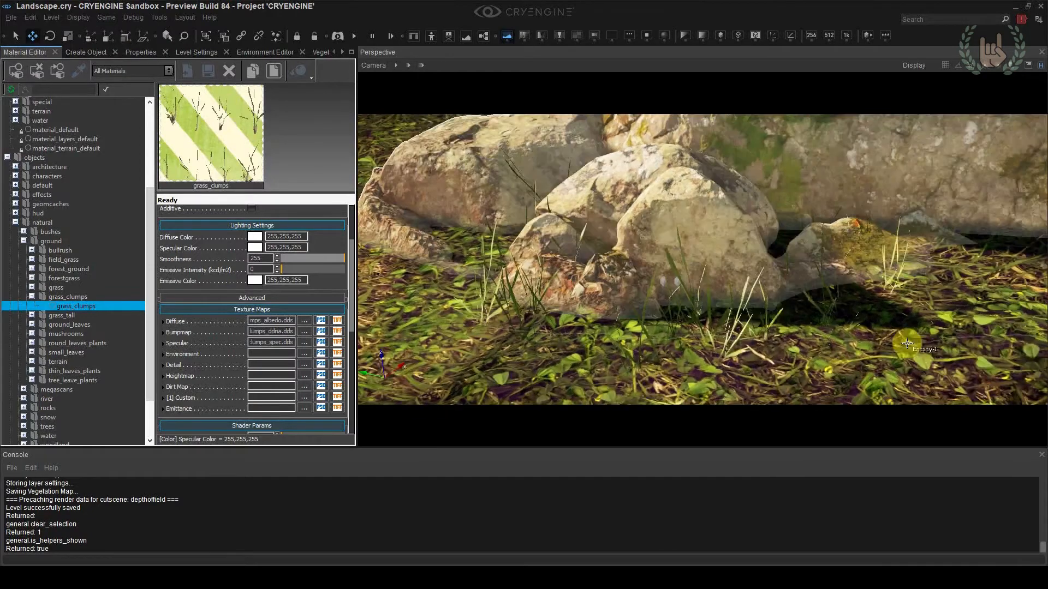
Darken the grass_clumps material's Specular Color to 31,31,31 and its Diffuse Color to 195,195,195
left_click(255, 247)
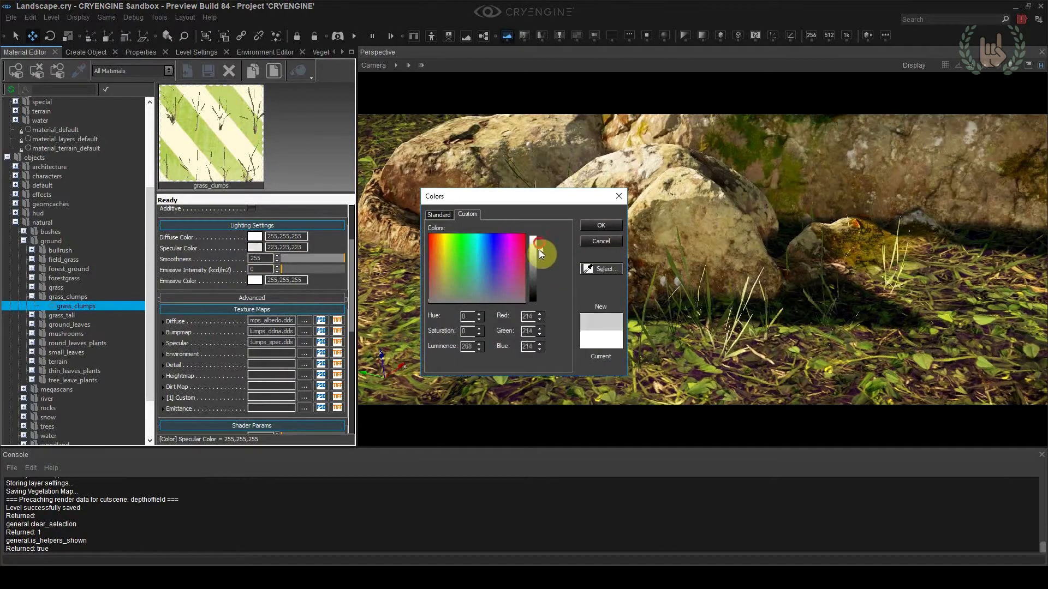
mouse_move(539, 292)
left_mouse_down()
mouse_move(538, 304)
mouse_move(536, 294)
left_mouse_up()
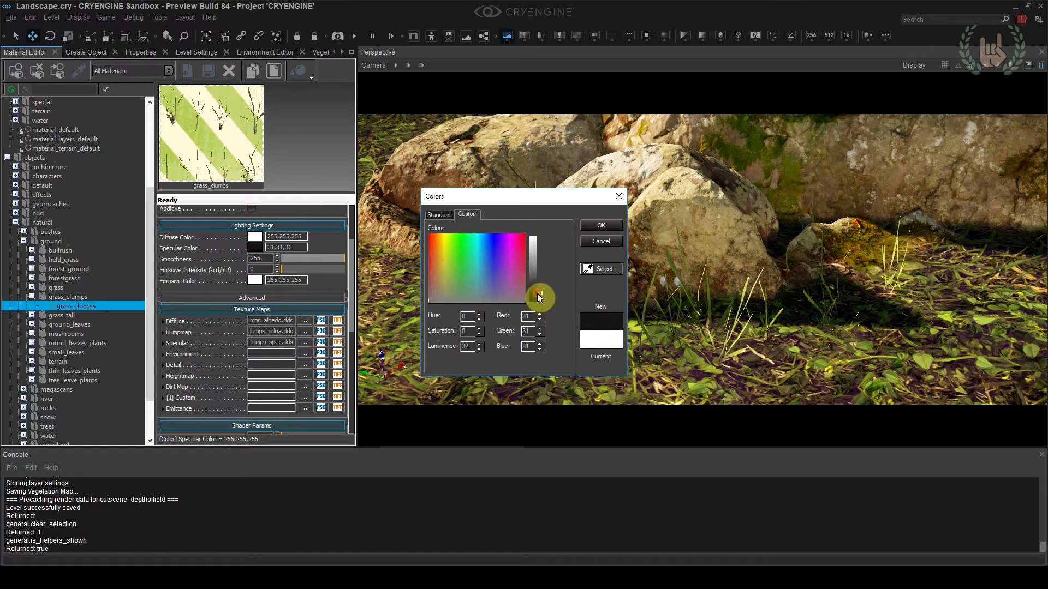
left_click(601, 225)
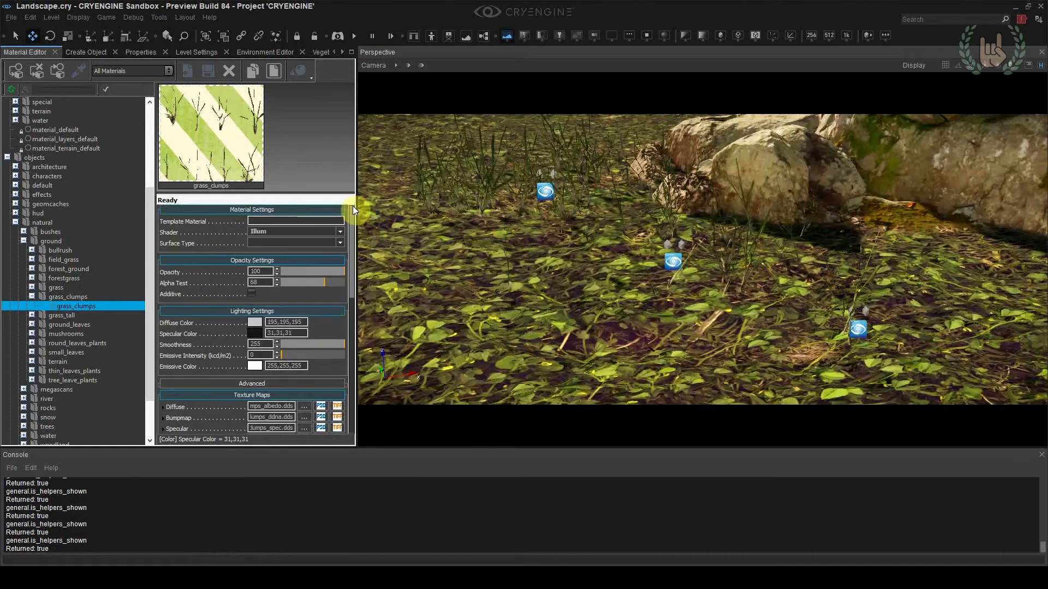
Switch the grass_clumps material's shader to Vegetation and set Alpha Test to 37
left_click(279, 226)
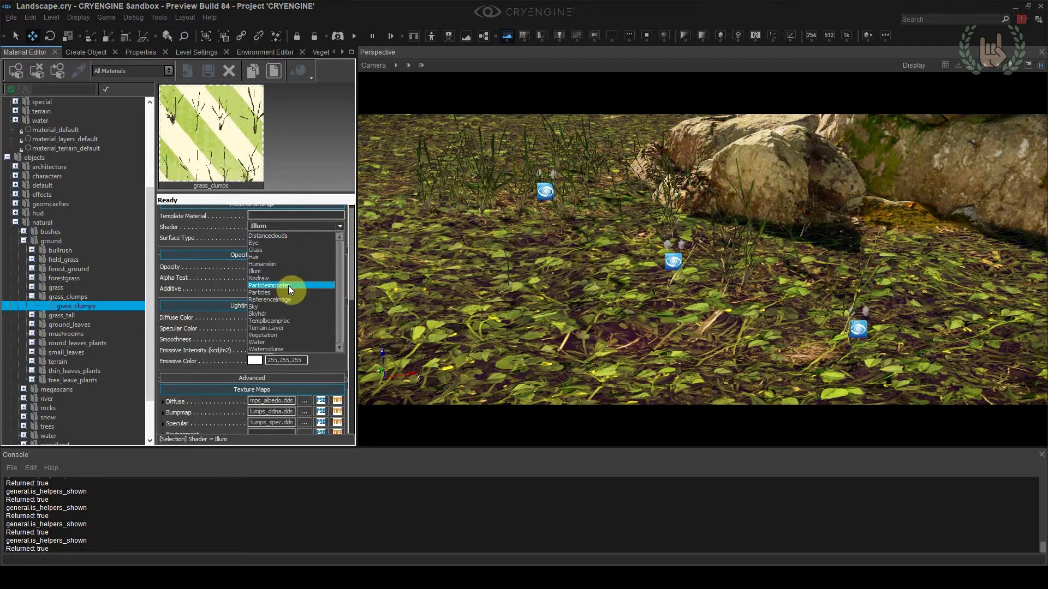
left_click(283, 334)
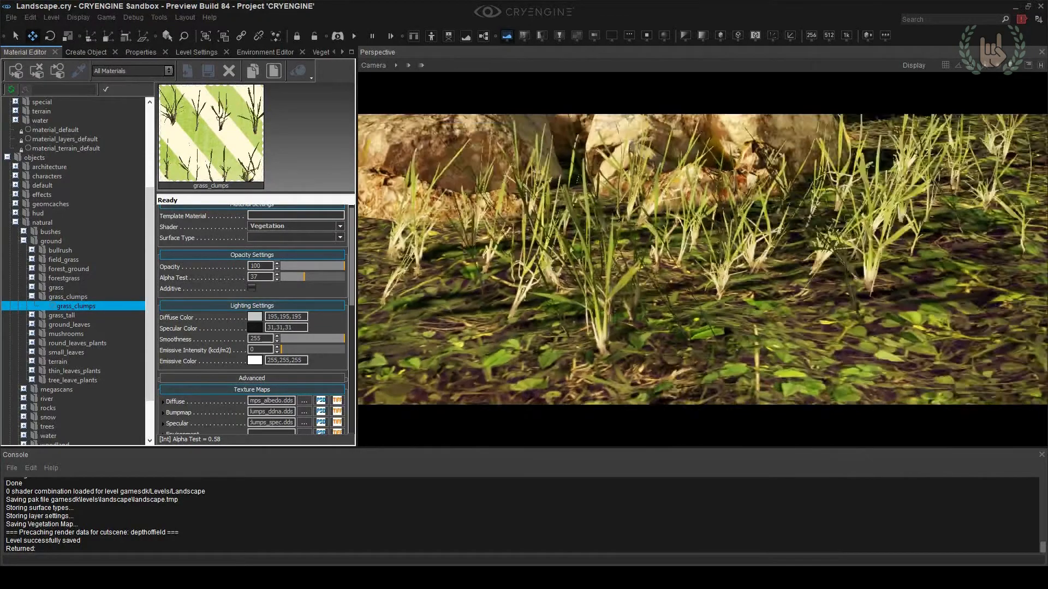
right_click(817, 276)
left_click(808, 300)
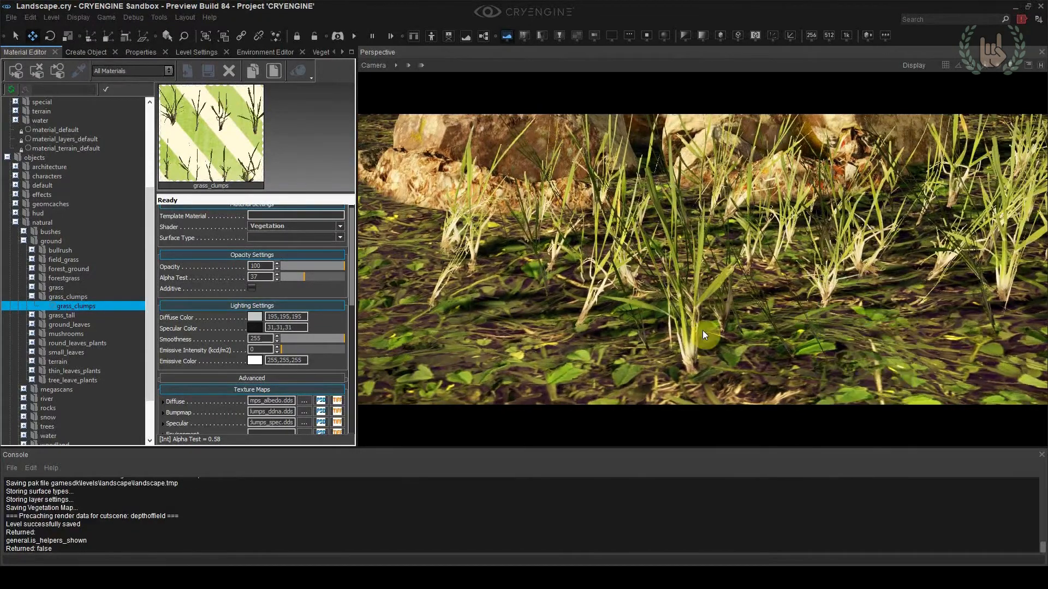
Enable Leaves in the shader generation parameters of the grass_clumps material
scroll(355, 334, "down", 4)
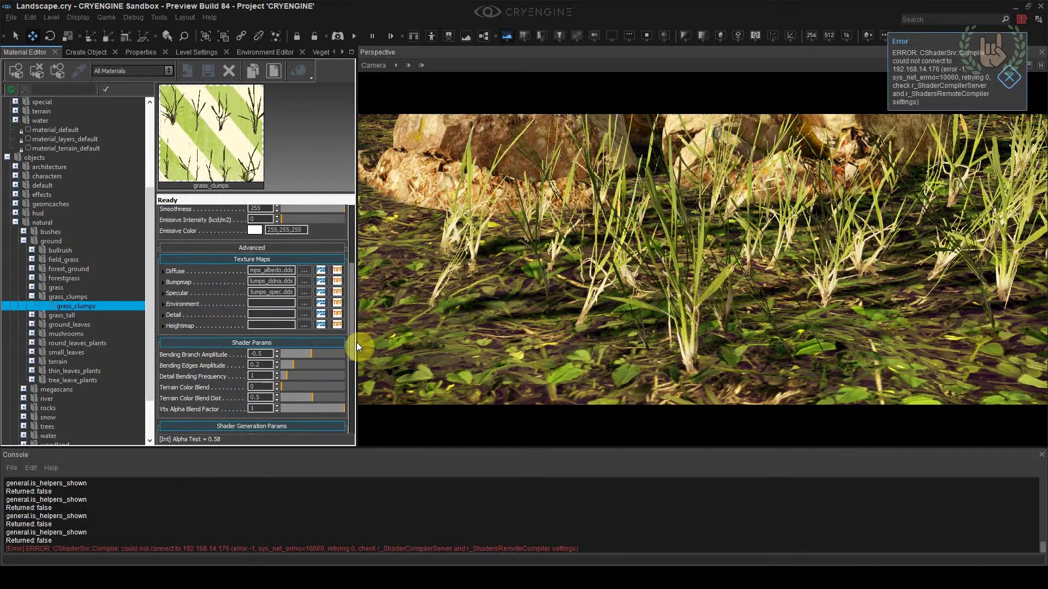
scroll(356, 343, "down", 5)
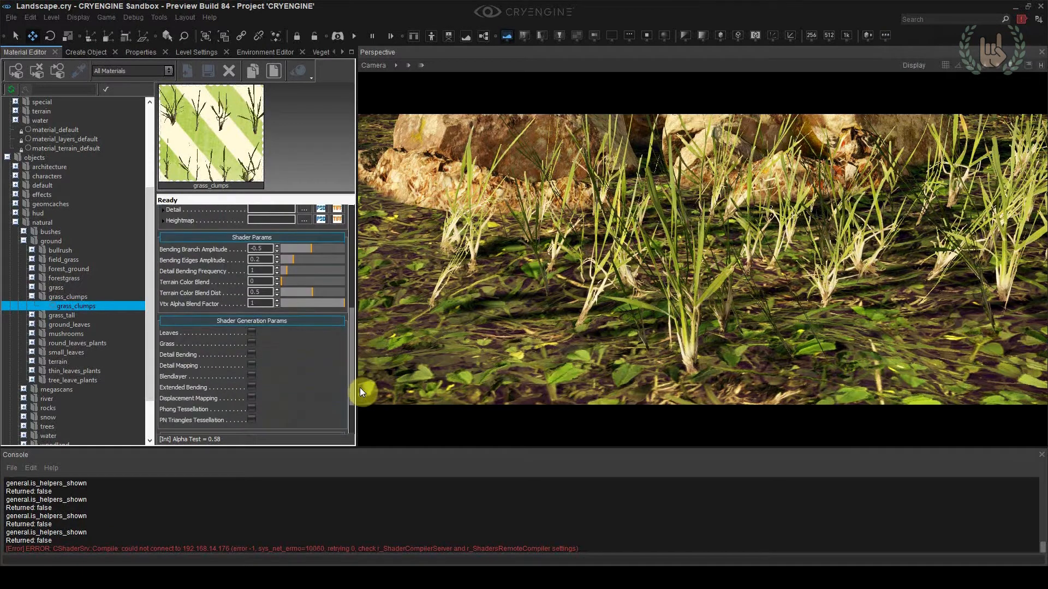
left_click_drag(355, 379, 337, 394)
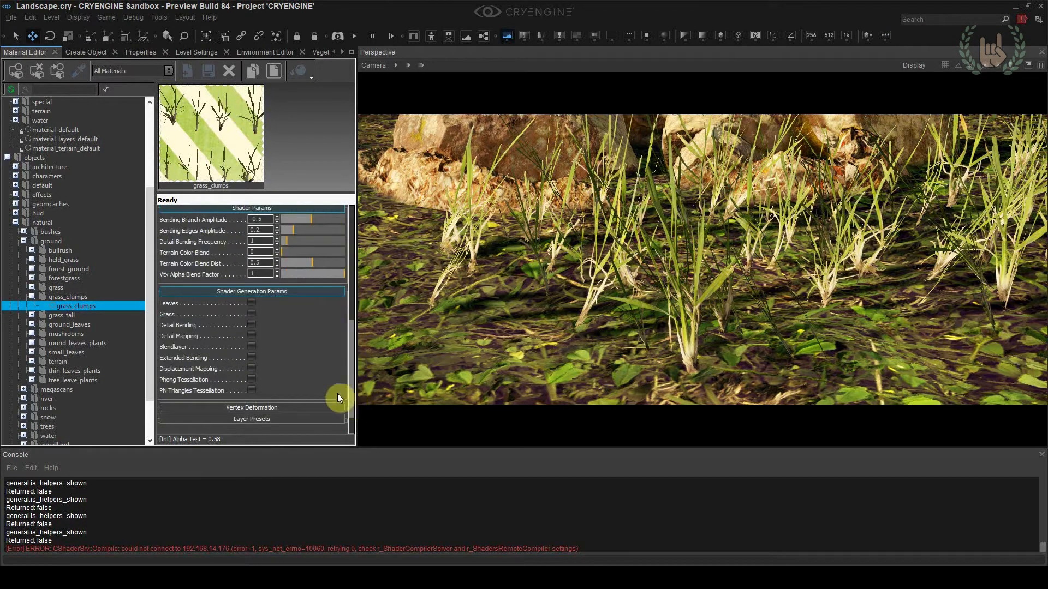
left_click(252, 304)
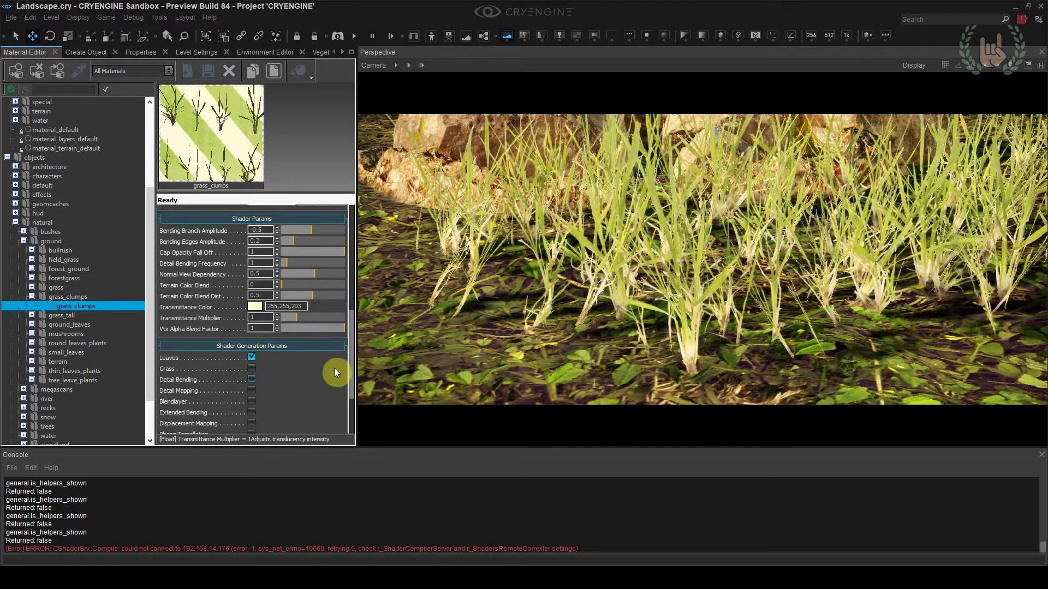
scroll(585, 324, "down", 4)
Set the grass_clumps material's Diffuse Color to 255,255,255
left_click_drag(348, 372, 350, 280)
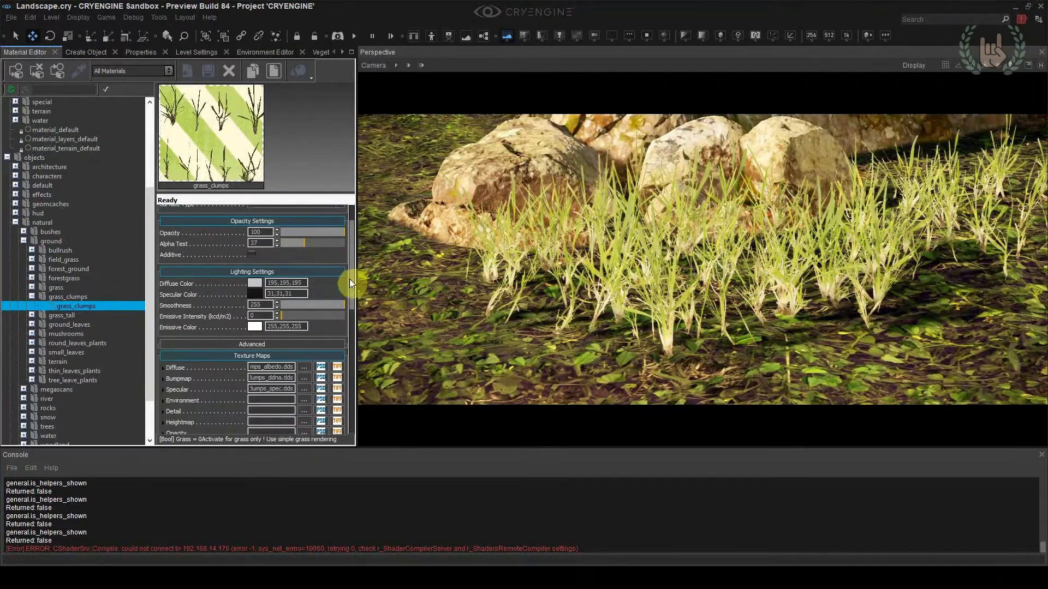
left_click(255, 283)
left_click_drag(539, 254, 541, 219)
key("Return")
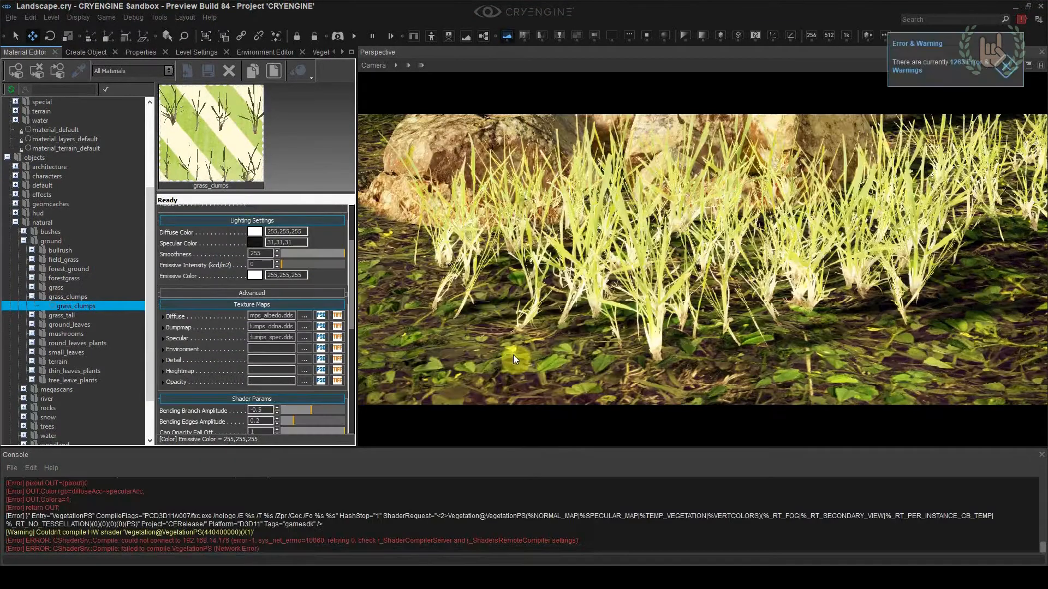
Try a red Transmittance Color on the grass_clumps material and cancel the colour change
left_click_drag(349, 300, 270, 365)
type("1")
left_click(261, 368)
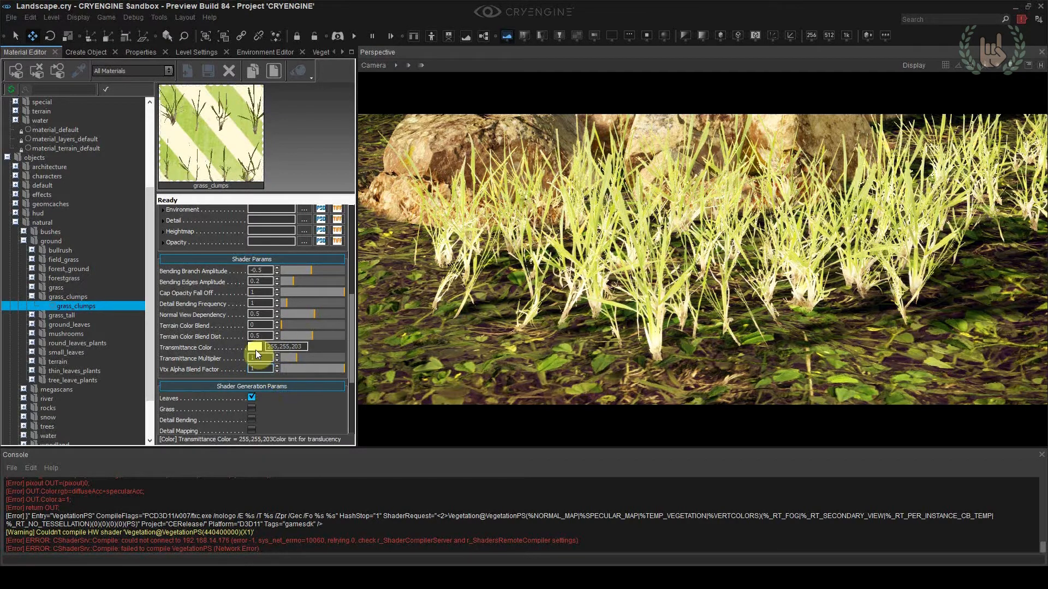
left_click(260, 349)
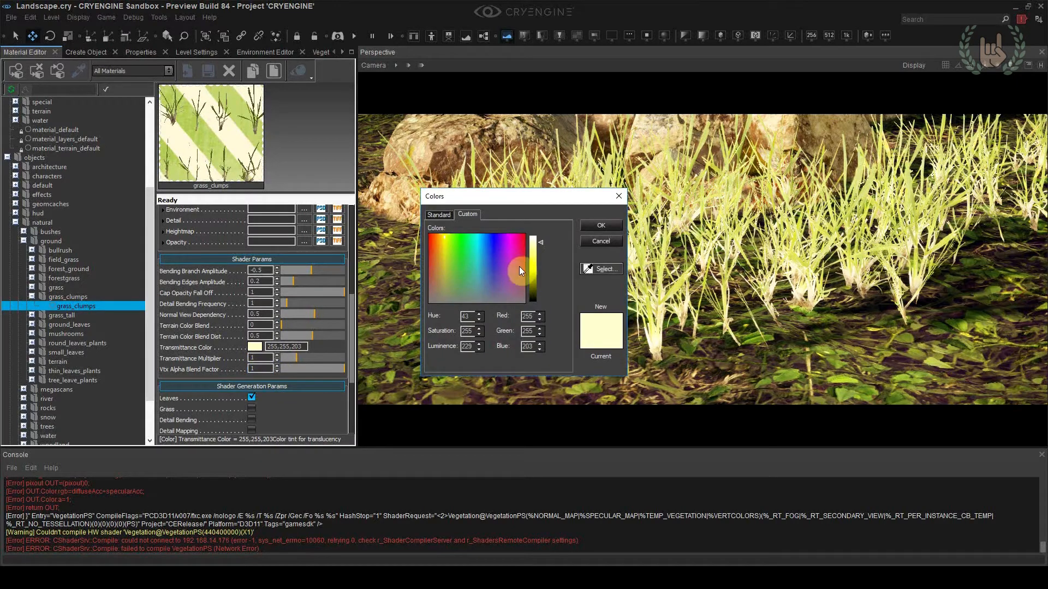
left_click(539, 274)
left_click_drag(443, 240, 429, 239)
left_click_drag(497, 200, 318, 229)
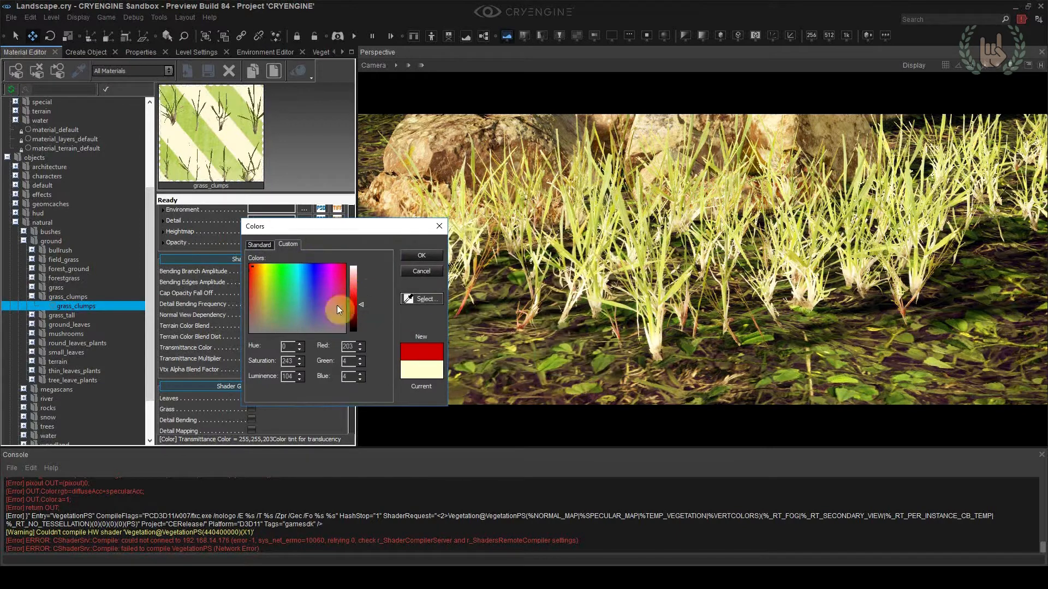
left_click(417, 272)
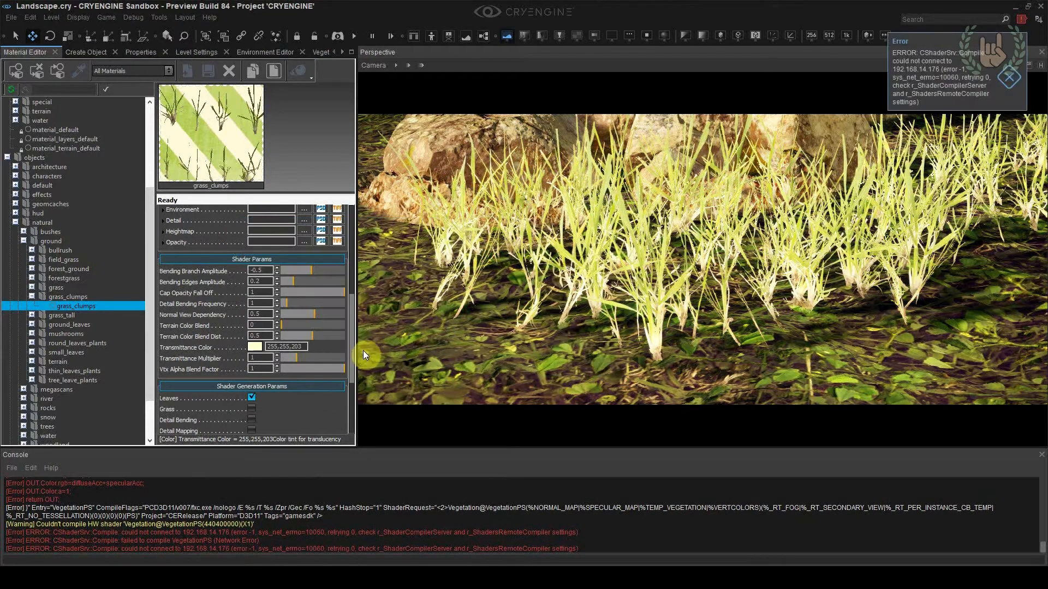
Set grass_clumps_translucency as the material's Opacity texture and compare the grass with and without it
scroll(349, 336, "up", 2)
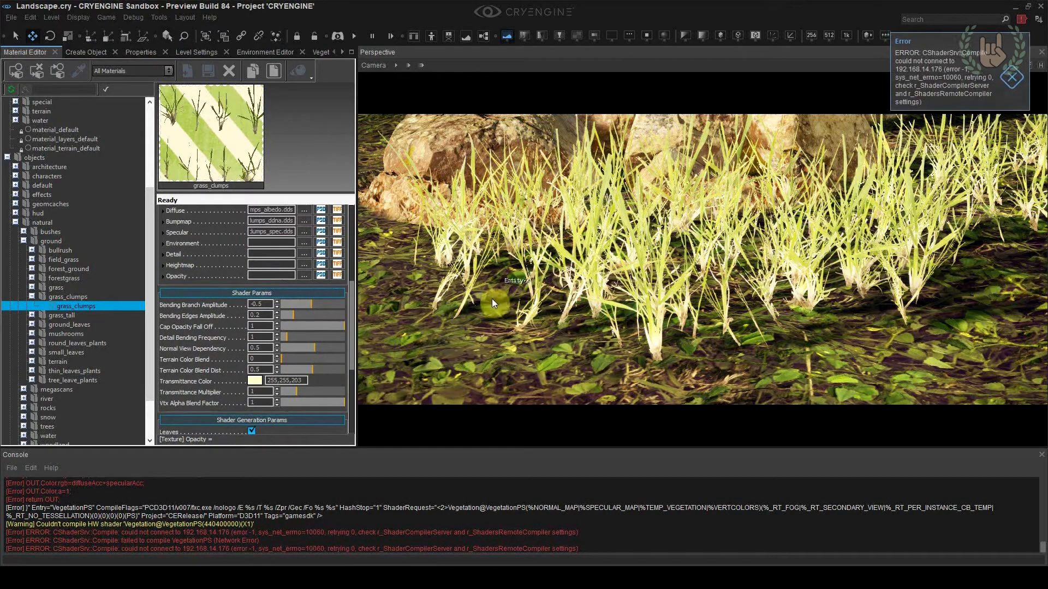
left_click(303, 277)
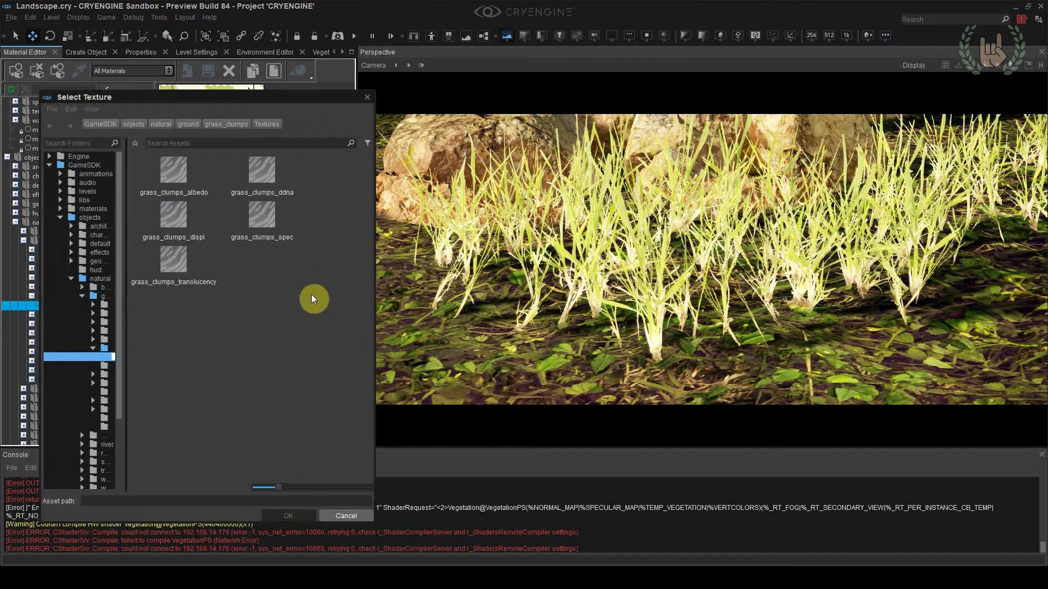
double_click(196, 276)
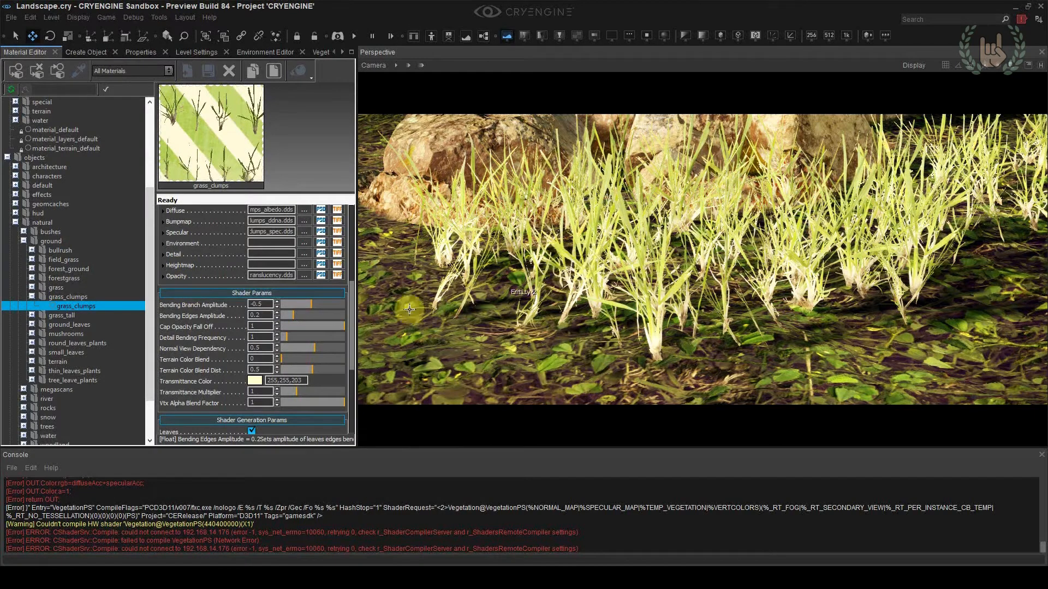
mouse_move(269, 276)
key("ctrl+x")
left_click(270, 265)
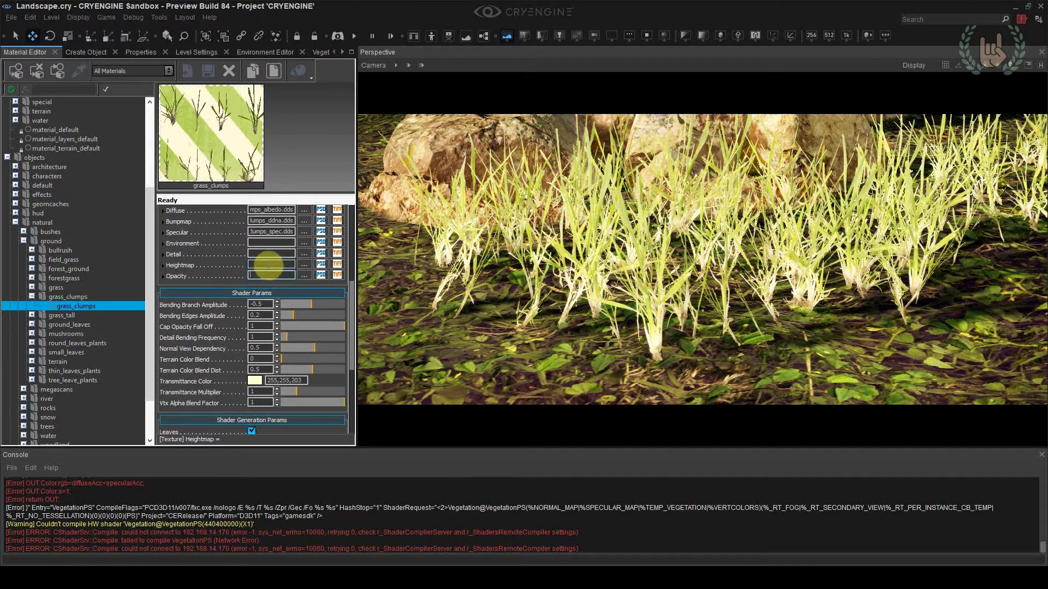
left_click(269, 266)
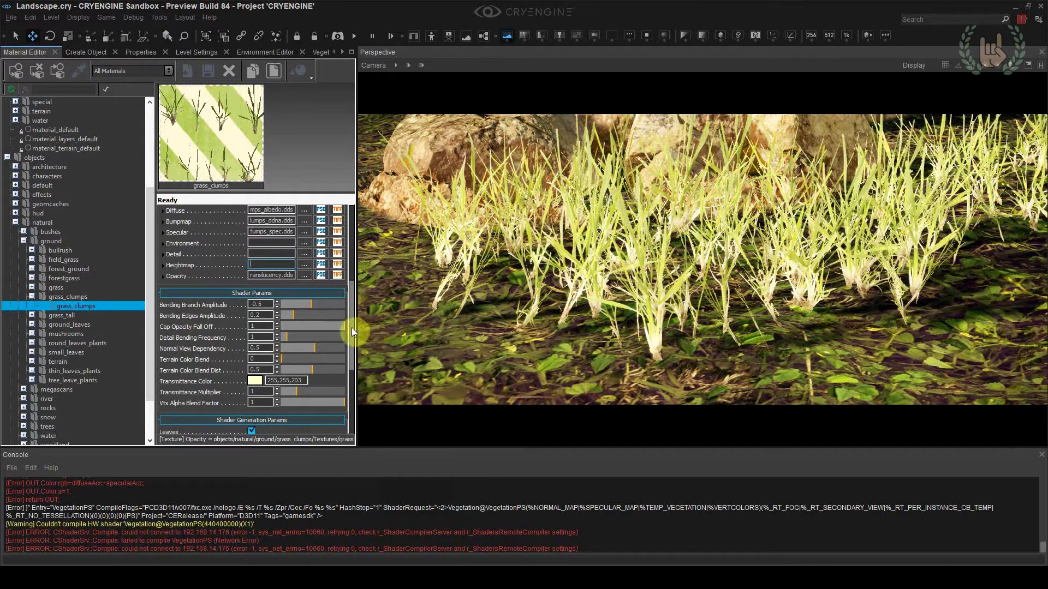
Lower the Transmittance Multiplier to its minimum and set the grass_clumps Diffuse Color to 142,142,142
scroll(351, 327, "down", 2)
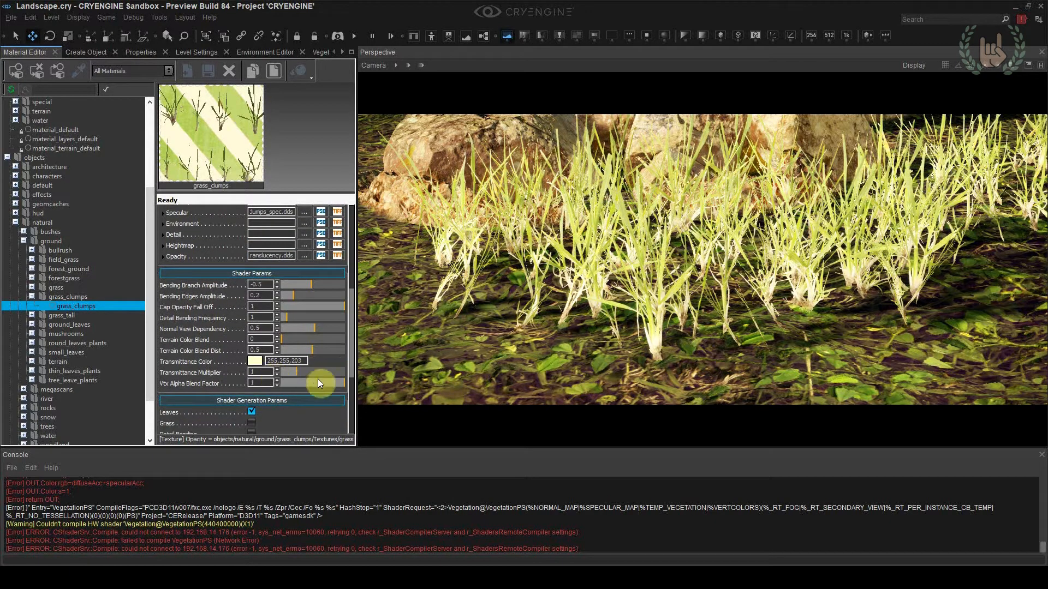
left_click(282, 375)
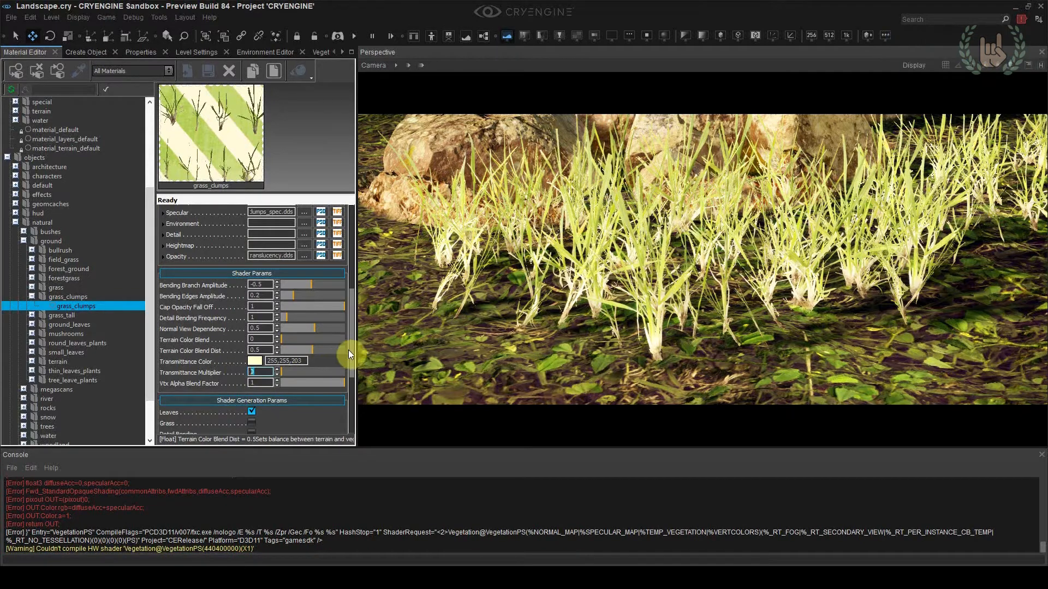
left_click_drag(350, 353, 355, 280)
left_click(275, 281)
mouse_move(529, 254)
left_mouse_down()
mouse_move(538, 271)
mouse_move(541, 261)
left_mouse_up()
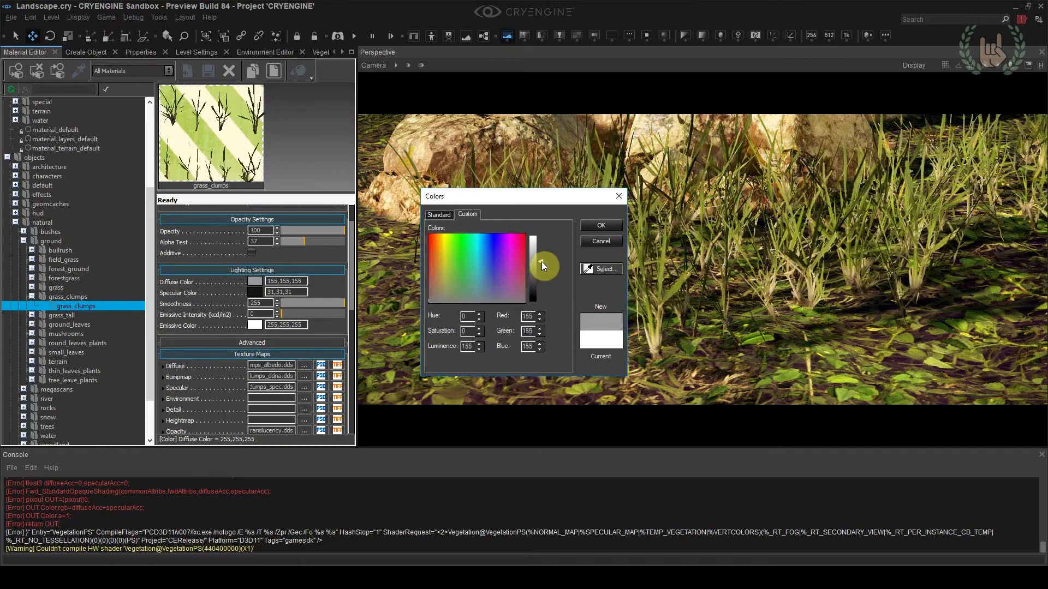
left_click_drag(535, 195, 294, 228)
left_click_drag(294, 304, 294, 301)
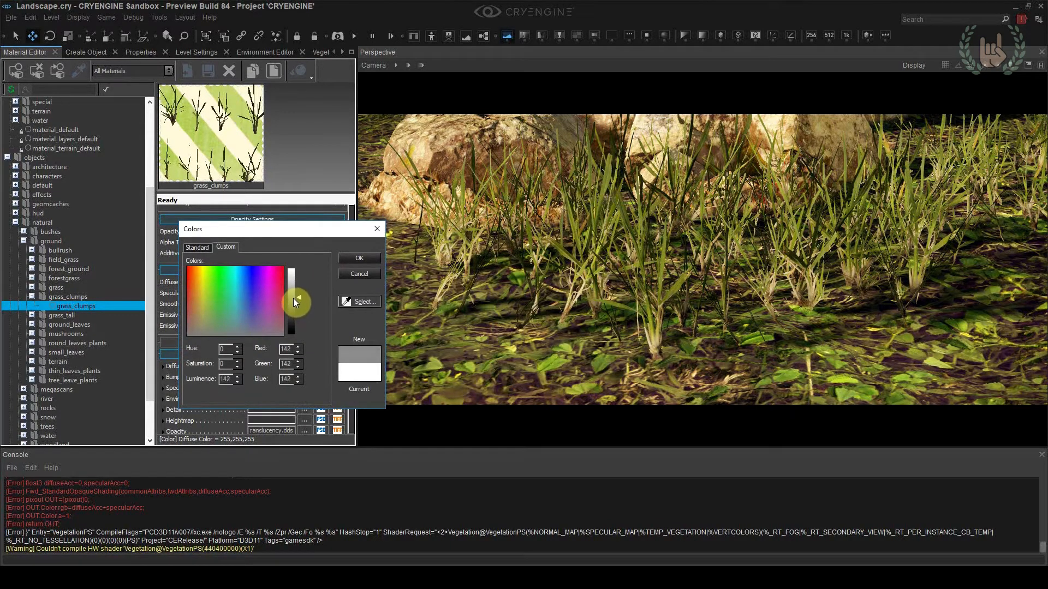
left_click(352, 258)
Try a Transmittance Multiplier of 1 on the grass_clumps material and settle on 0.4
scroll(352, 286, "down", 3)
scroll(352, 295, "down", 5)
left_click(238, 370)
type("1")
left_click(257, 376)
left_click(251, 365)
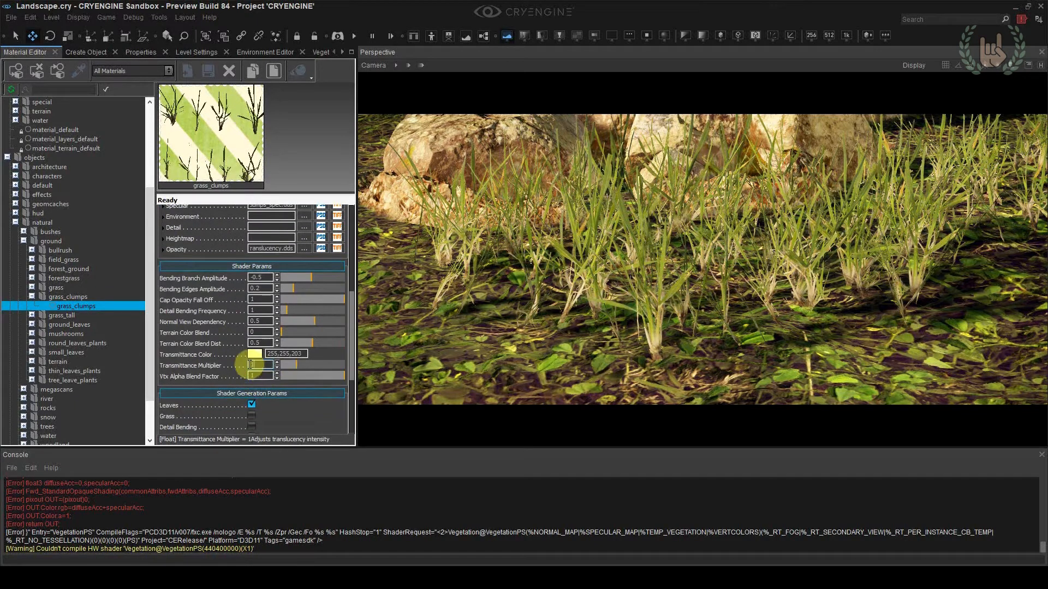
type("0.5")
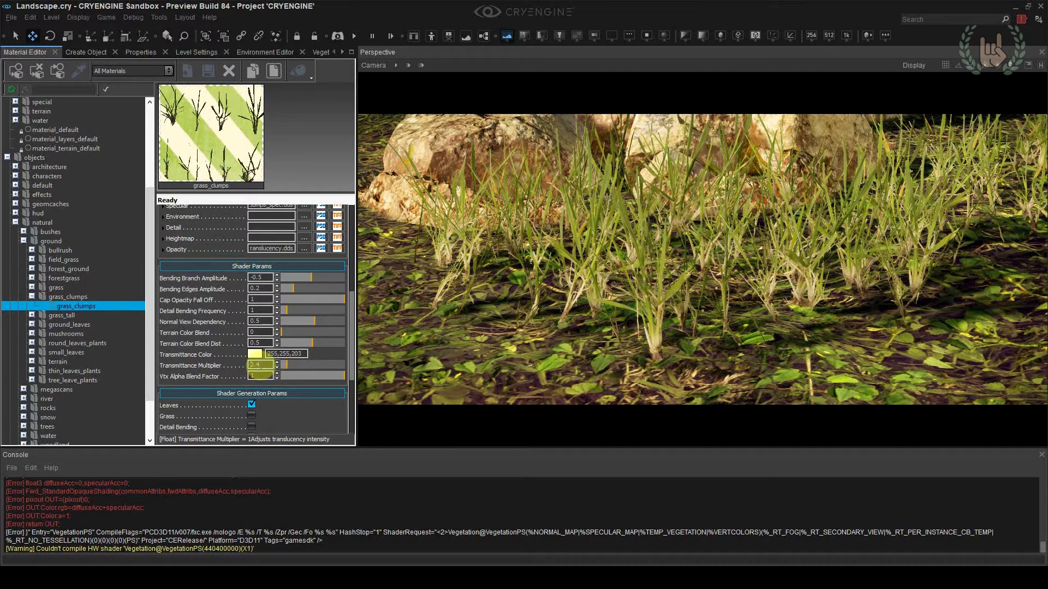
Check the grass in front of the rocks and set the grass_clumps Diffuse Color to 144,144,144
key("s")
right_click_drag(659, 280, 666, 277)
key("w")
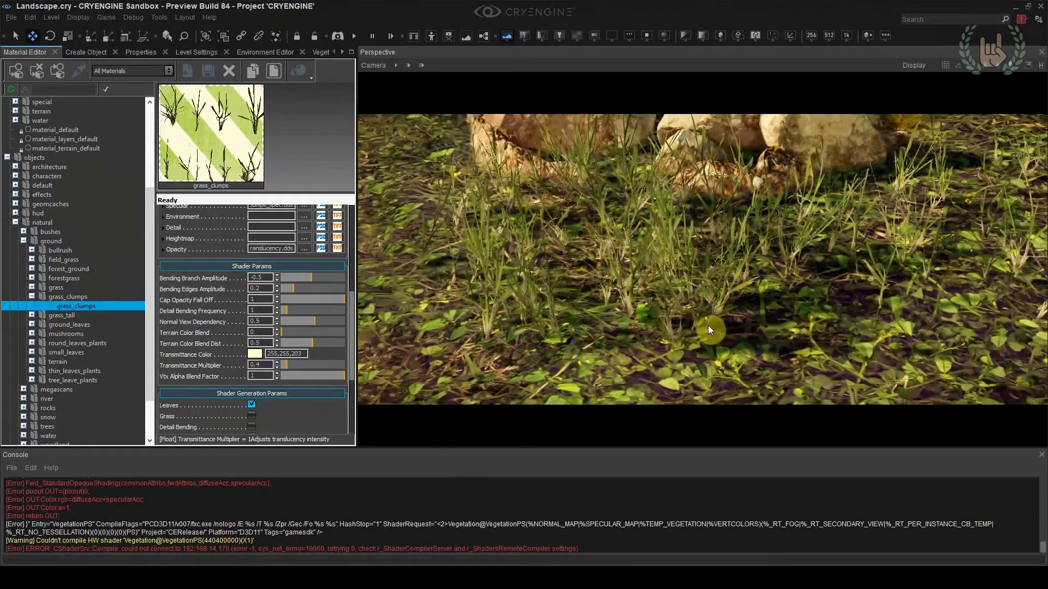
right_click_drag(706, 349, 701, 338)
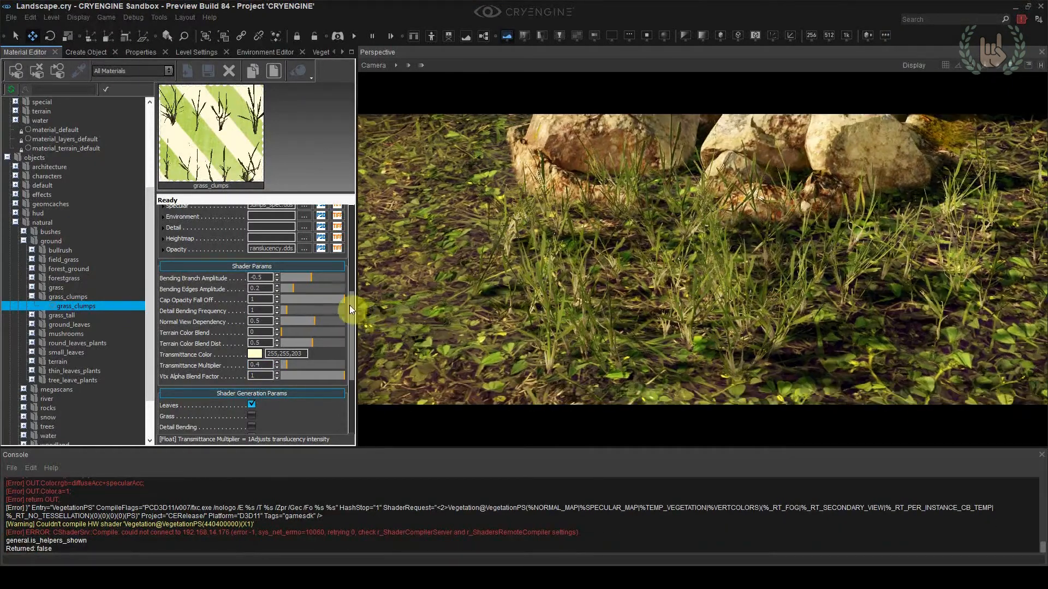
left_click_drag(349, 309, 352, 238)
left_click(255, 273)
left_click_drag(534, 267, 536, 264)
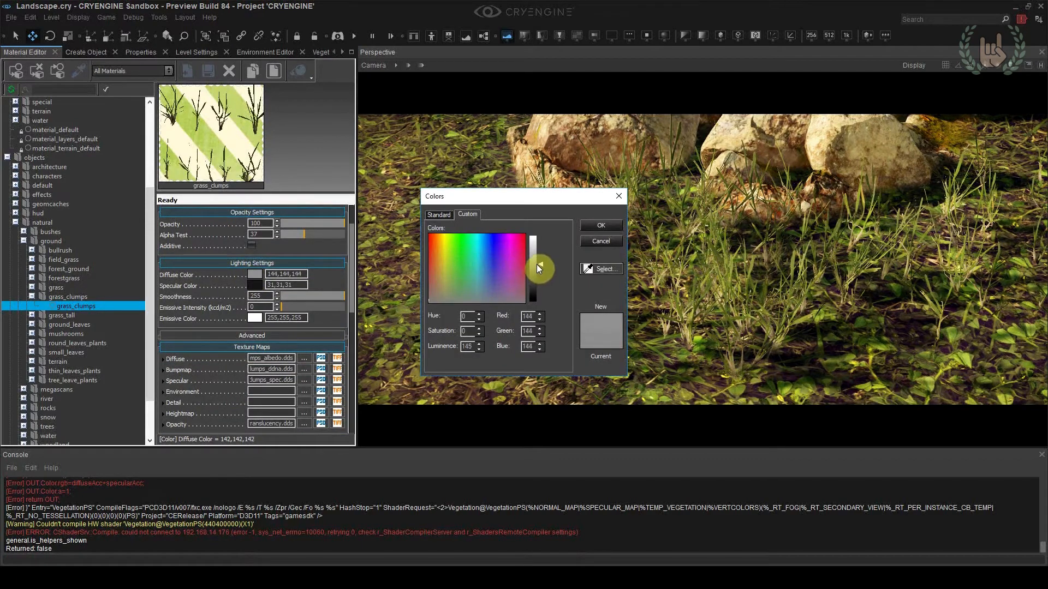
left_click(602, 225)
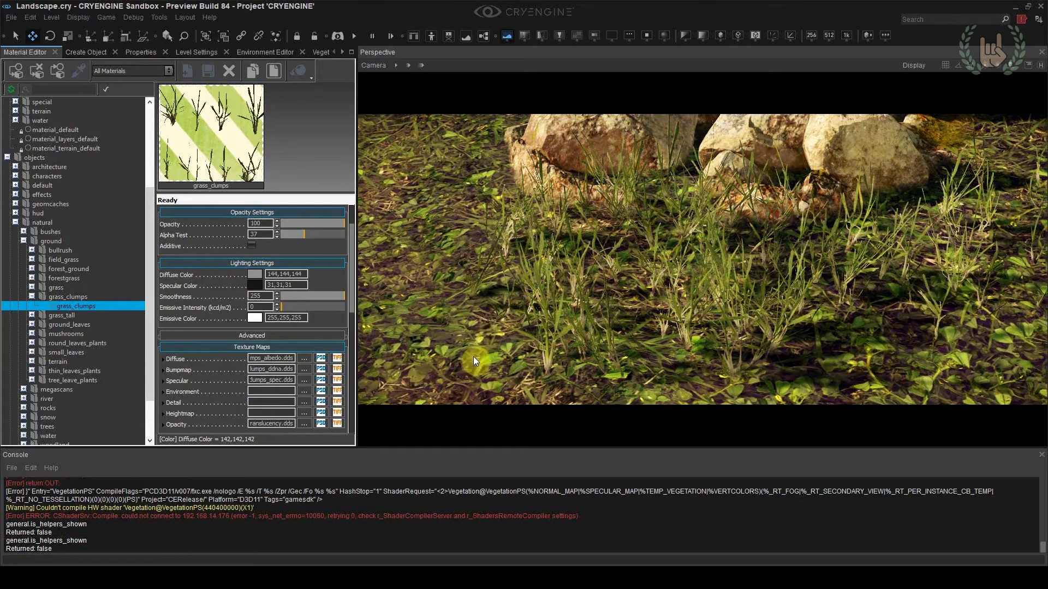
Save the level and try moving the grass clump in front of the rocks to new spots around the small rocks
key("ctrl+s")
key("s")
right_click_drag(604, 324, 650, 306)
left_click(649, 307)
key("w")
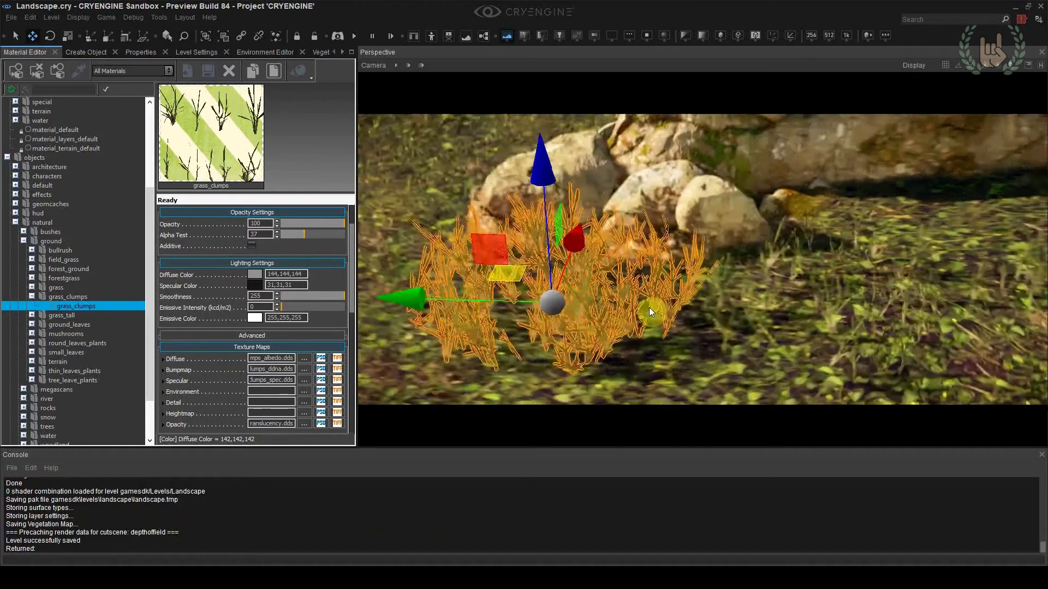
left_click_drag(466, 263, 624, 205)
left_click_drag(627, 163, 598, 191)
key("shift+space")
right_click_drag(565, 338, 538, 322)
key("s")
right_click_drag(633, 325, 661, 295)
left_click(669, 267)
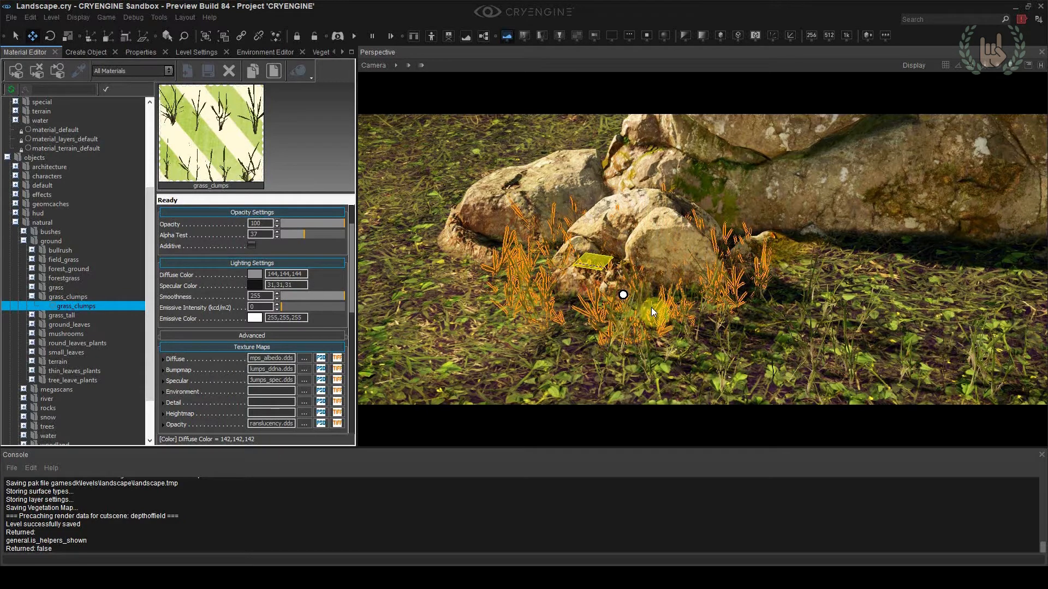
left_click_drag(605, 259, 480, 283)
Save the level and delete the individually placed grass clump around the small rocks
left_click(617, 336)
key("s")
right_click_drag(624, 333, 682, 305)
key("ctrl+s")
key("Delete")
key("s")
left_click(801, 258)
left_click(597, 257)
key("s")
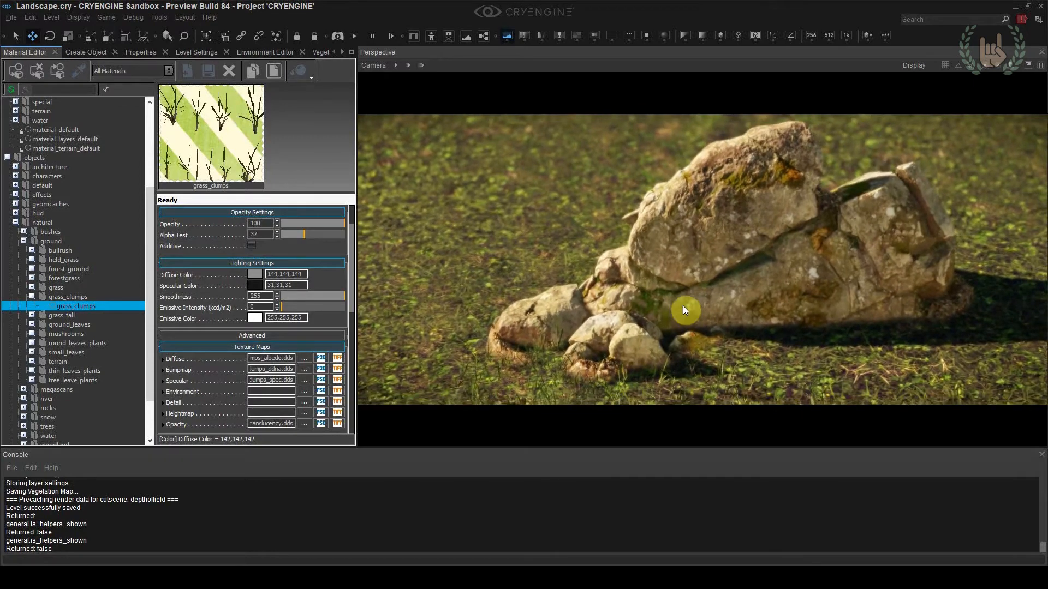
right_click_drag(757, 352, 745, 343)
key("w")
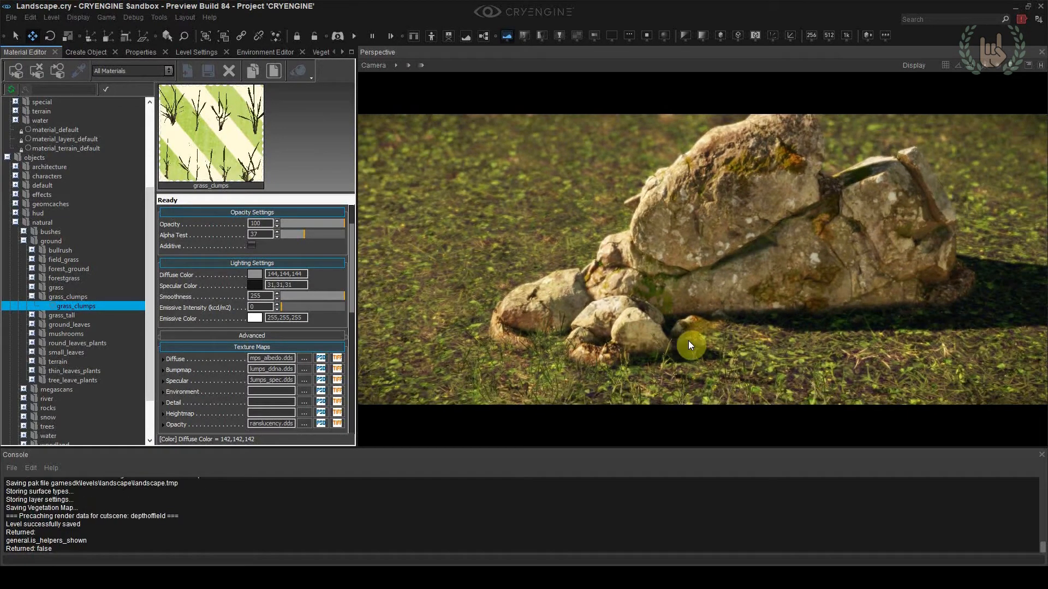
Create a vegetation group in the Vegetation Editor, name it Grass and select it
left_click(341, 52)
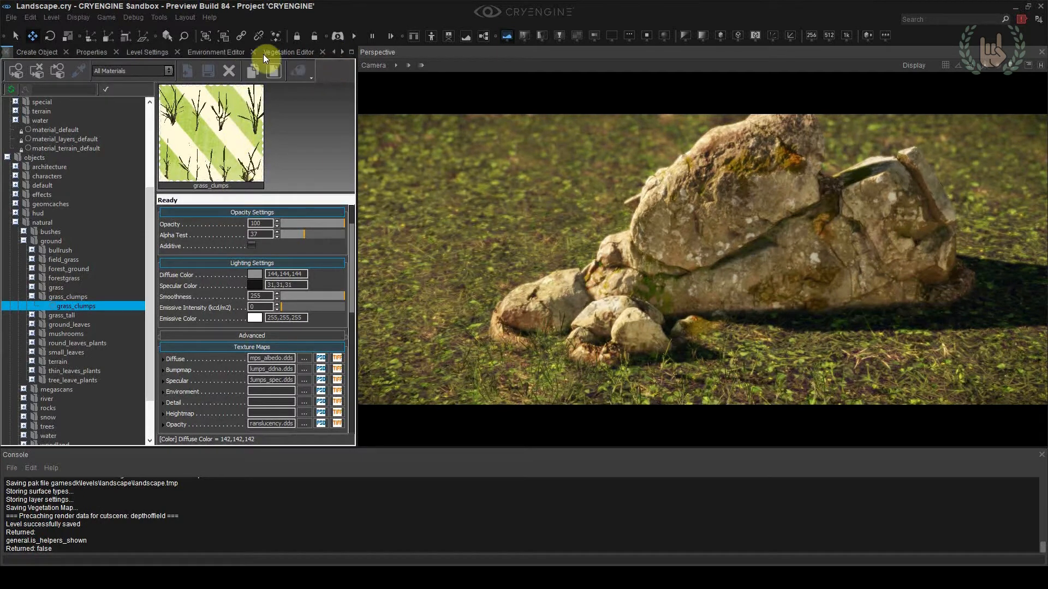
left_click(279, 52)
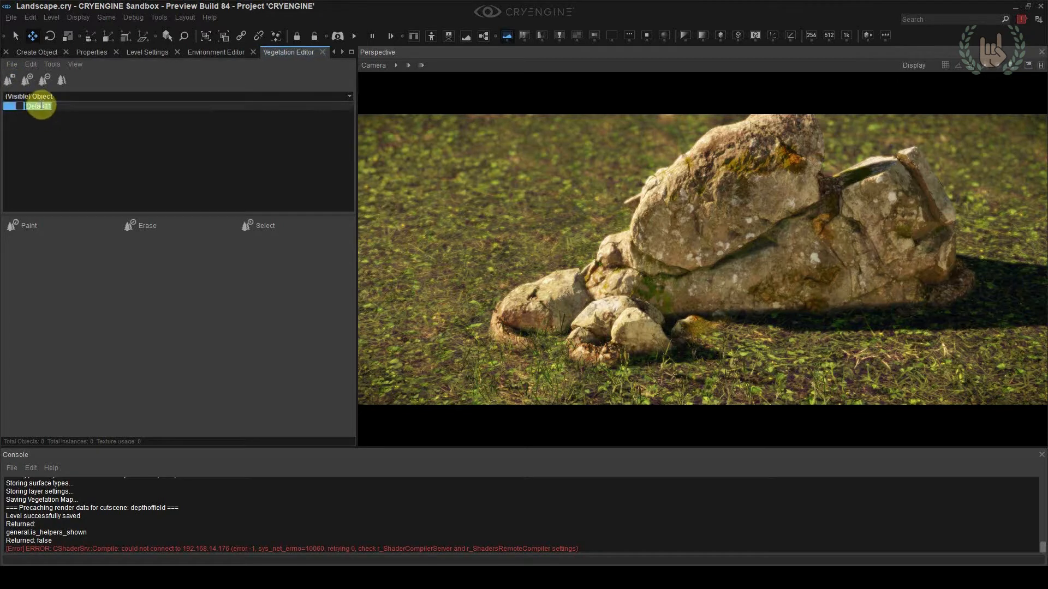
type("ss")
key("Return")
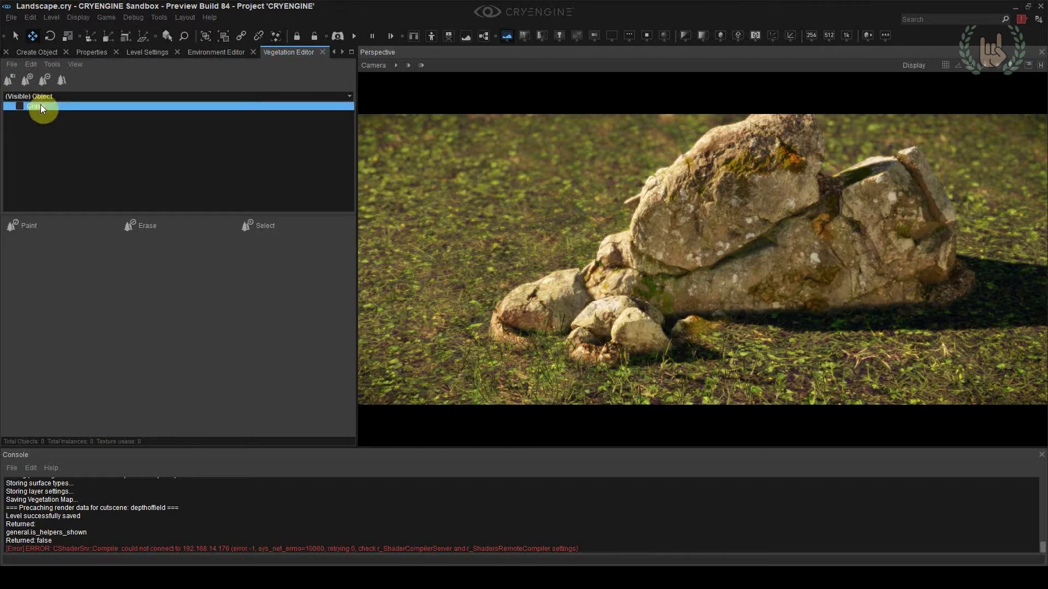
double_click(41, 106)
left_click(49, 105)
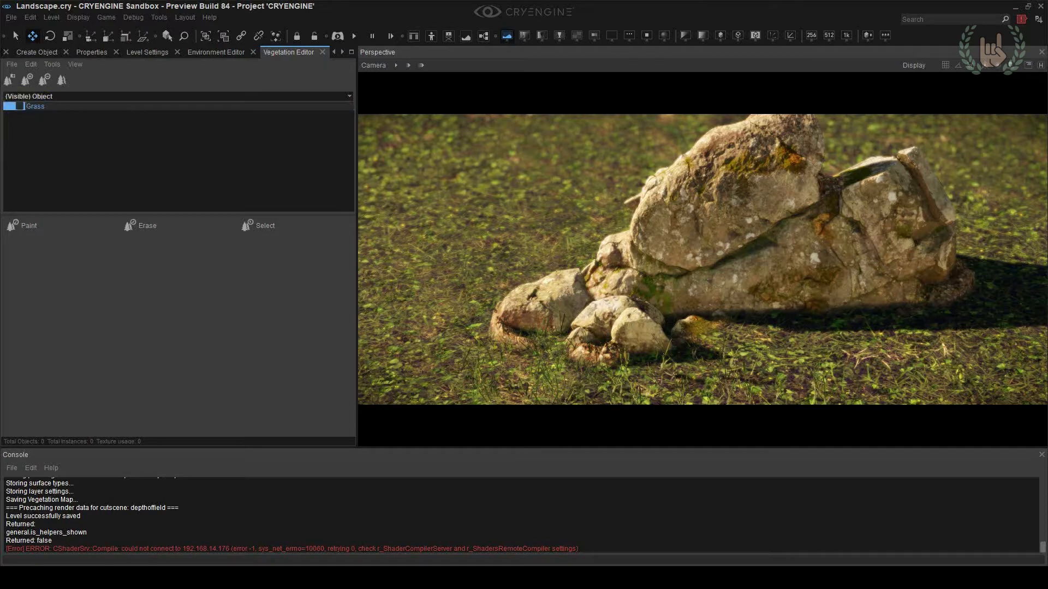
left_click(43, 107)
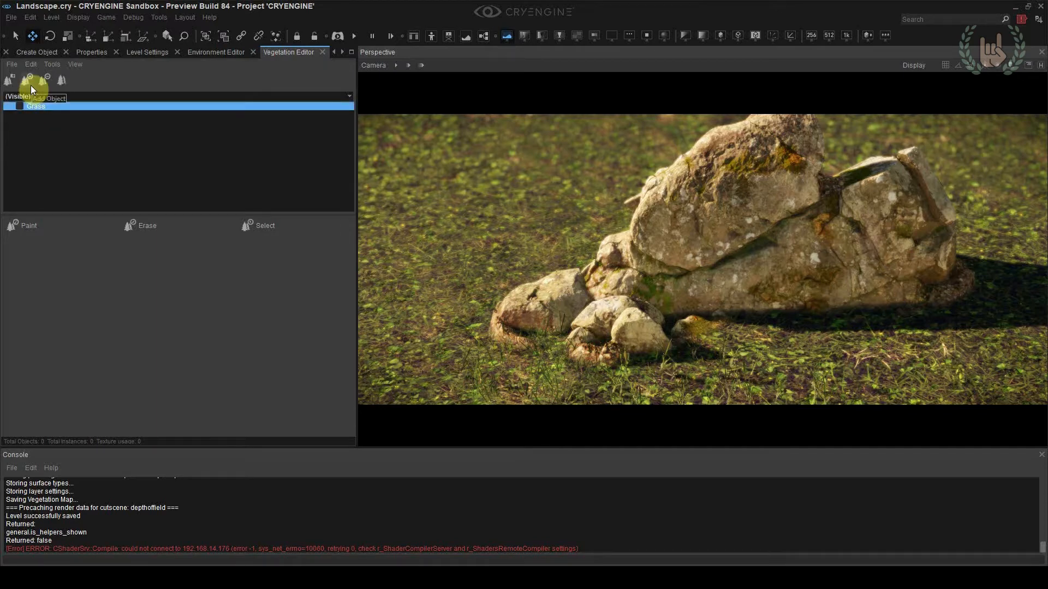
Add grass_clumps_var1, grass_clumps_var2 and grass_clumps_var3 from objects/natural/ground/grass_clumps to the Grass group and activate painting with all three
left_click(28, 81)
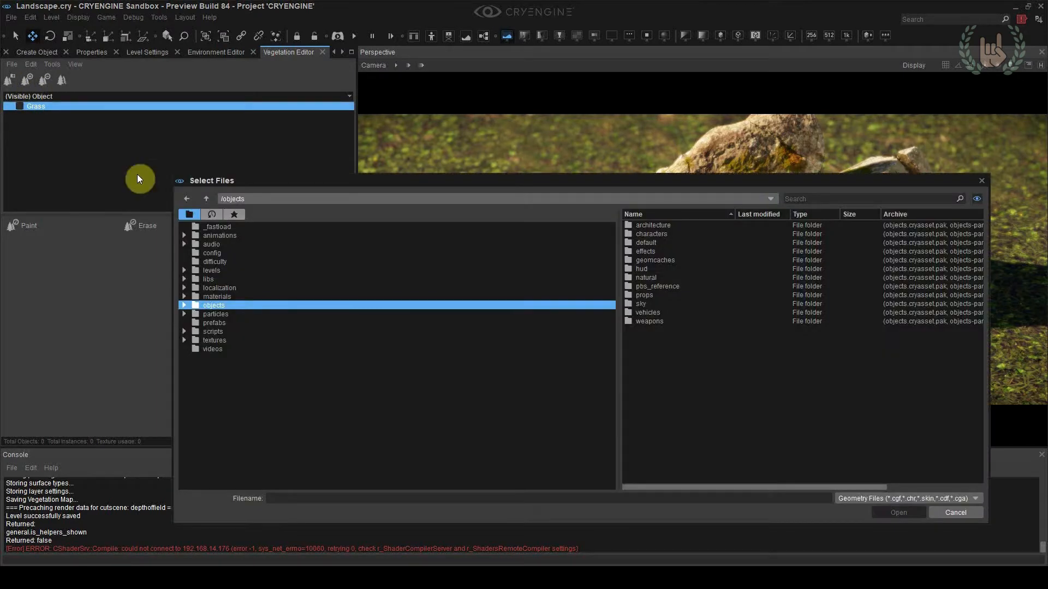
double_click(650, 277)
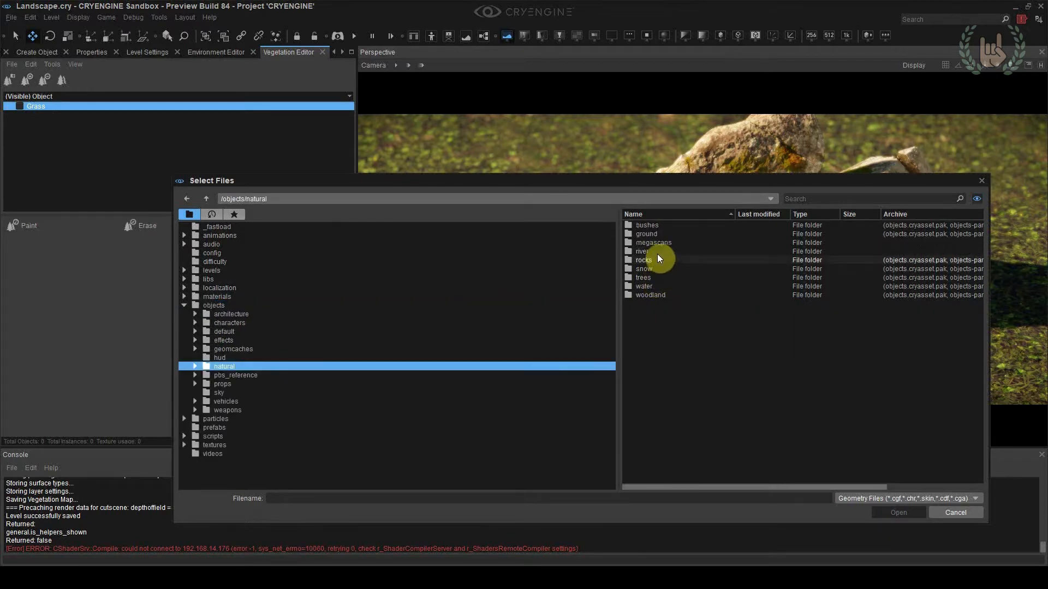
double_click(657, 234)
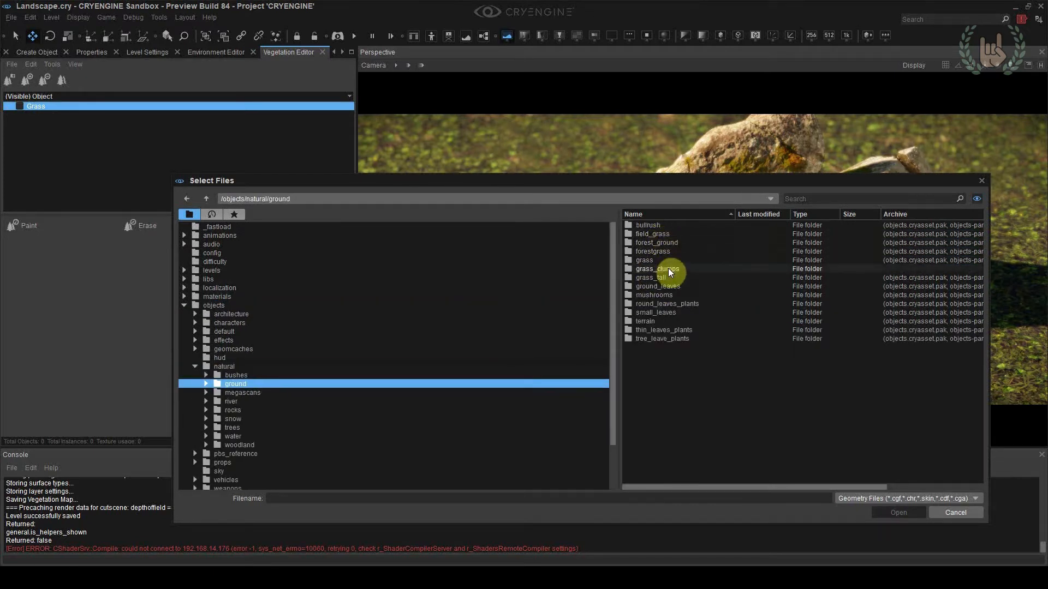
double_click(668, 268)
left_click(673, 233)
left_click(678, 251, "shift")
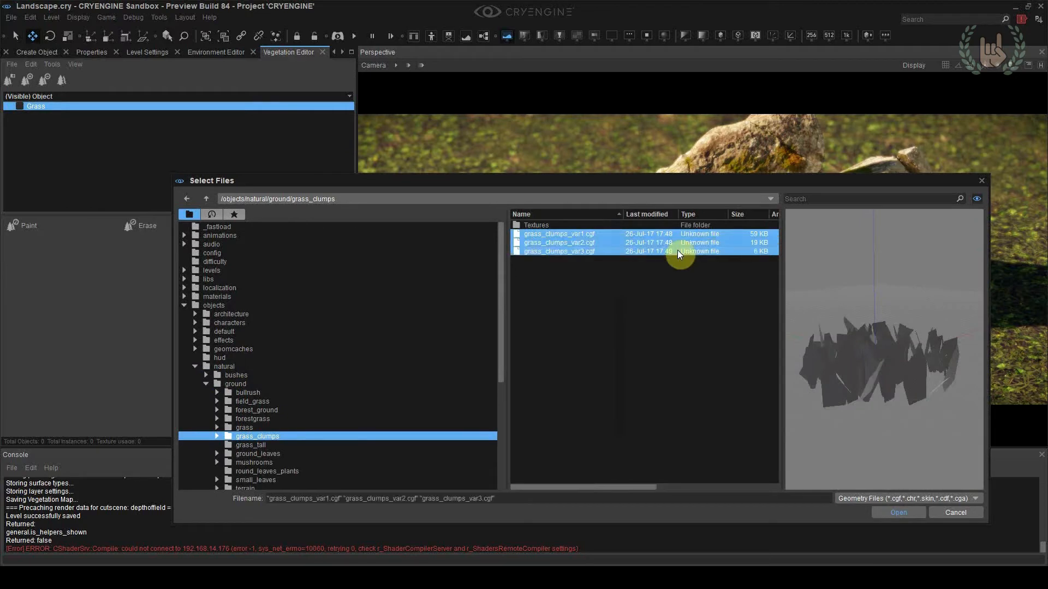
left_click(895, 513)
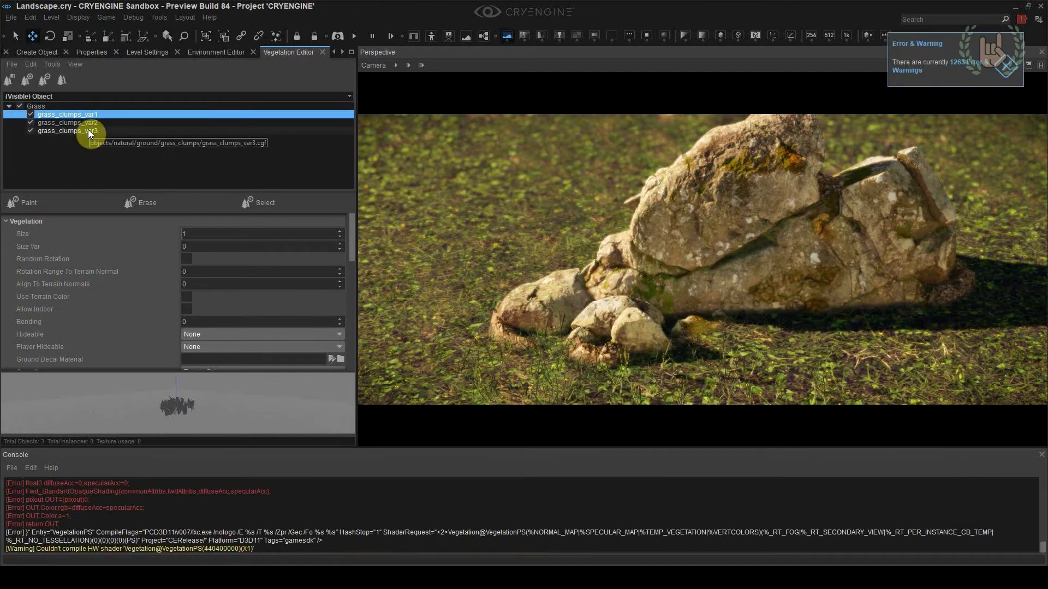
left_click(89, 129, "shift")
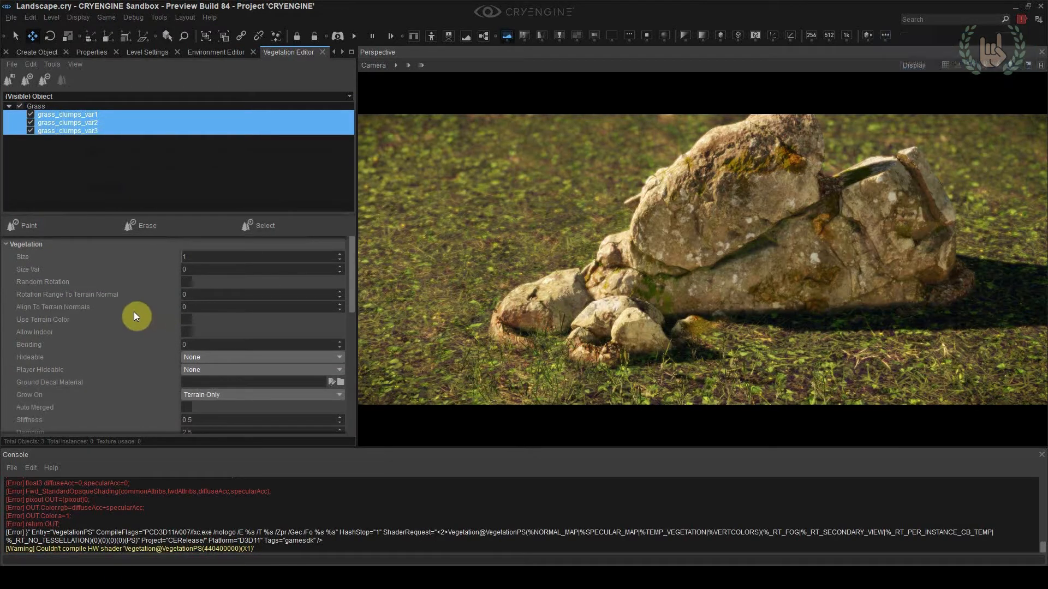
left_click(47, 225)
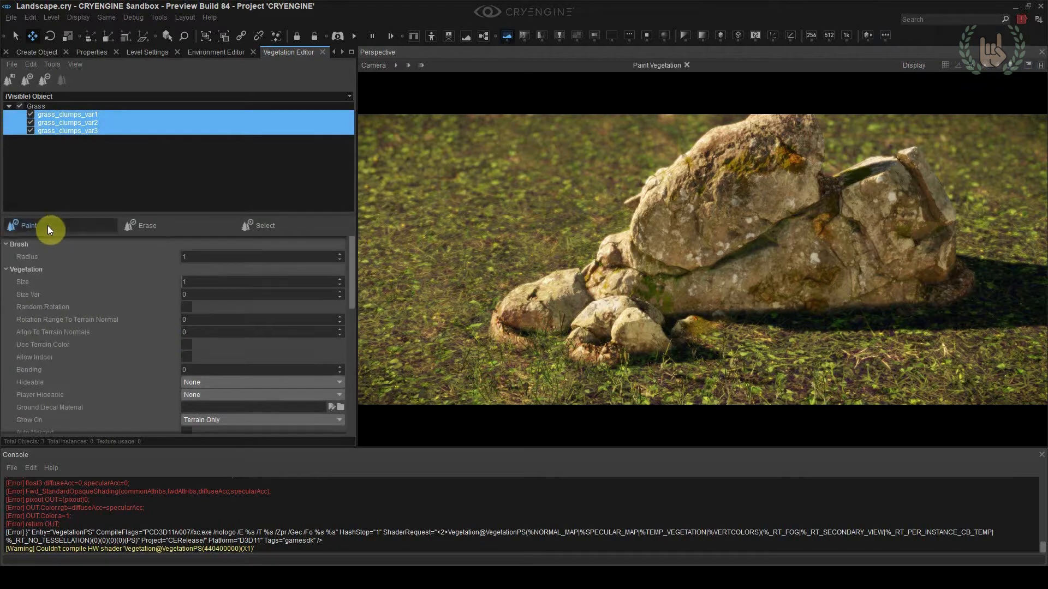
Try painting the grass clumps on the ground around the rocks and remove the painted instances
right_click_drag(546, 281, 490, 285)
mouse_move(490, 285)
left_mouse_down()
mouse_move(650, 218)
mouse_move(621, 338)
mouse_move(639, 333)
left_mouse_up()
mouse_move(616, 276)
right_mouse_down()
mouse_move(635, 277)
mouse_move(659, 306)
mouse_move(655, 343)
right_mouse_up()
key("s")
mouse_move(655, 343)
left_mouse_down("ctrl")
mouse_move(565, 319)
mouse_move(562, 297)
mouse_move(826, 203)
mouse_move(611, 236)
mouse_move(638, 237)
left_mouse_up("ctrl")
right_click_drag(639, 237, 630, 284)
mouse_move(630, 284)
left_mouse_down("ctrl")
mouse_move(705, 323)
mouse_move(578, 187)
left_mouse_up("ctrl")
right_click_drag(577, 186, 593, 158)
mouse_move(592, 158)
left_mouse_down("ctrl")
mouse_move(614, 219)
mouse_move(673, 220)
left_mouse_up("ctrl")
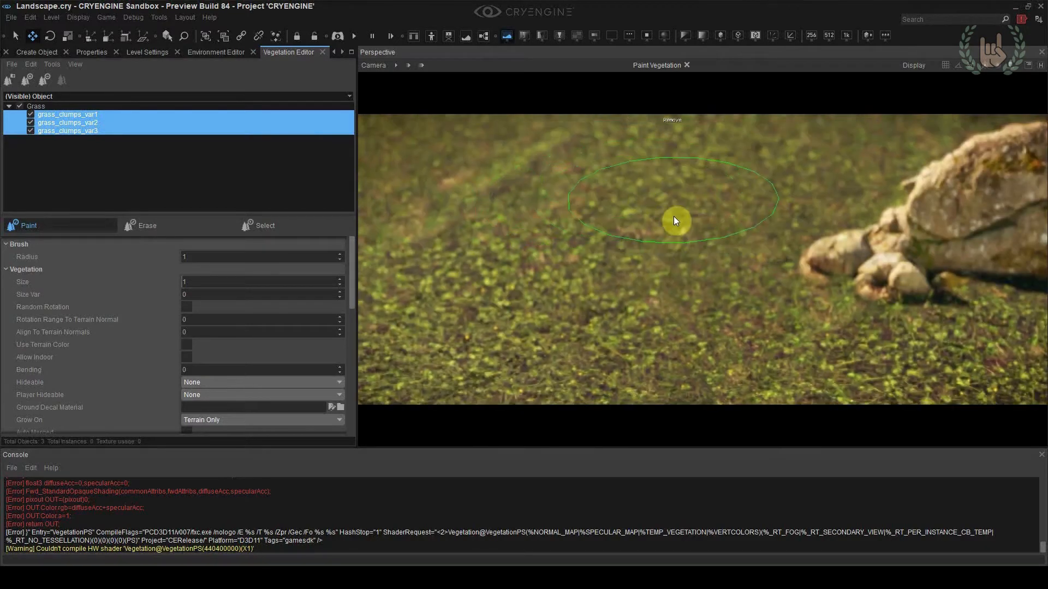
right_click_drag(673, 220, 624, 265)
key("w")
left_click_drag(350, 272, 340, 292)
mouse_move(671, 267)
left_mouse_down()
mouse_move(536, 248)
mouse_move(439, 278)
mouse_move(538, 340)
left_mouse_up()
mouse_move(610, 279)
left_mouse_down()
mouse_move(577, 315)
mouse_move(620, 282)
left_mouse_up()
right_click_drag(621, 281, 655, 273)
mouse_move(573, 273)
left_mouse_down()
mouse_move(628, 311)
mouse_move(571, 258)
mouse_move(682, 273)
left_mouse_up()
right_click_drag(682, 273, 696, 297)
mouse_move(696, 298)
left_mouse_down("ctrl")
mouse_move(648, 369)
mouse_move(922, 235)
mouse_move(553, 275)
left_mouse_up("ctrl")
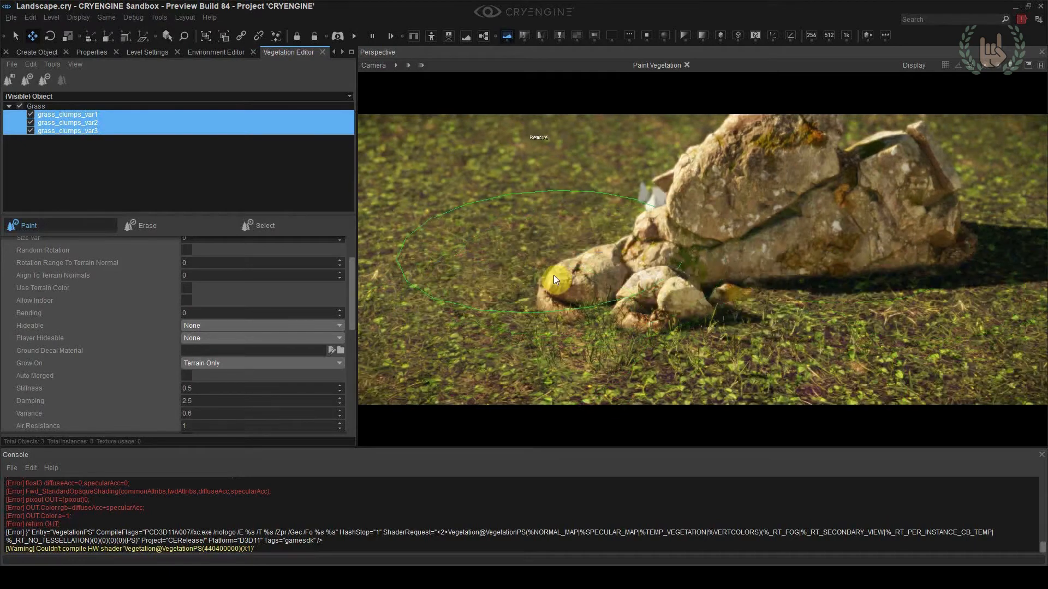
right_click_drag(692, 267, 660, 184)
Assign the grass_clumps material to the three selected vegetation objects
left_click_drag(353, 316, 345, 426)
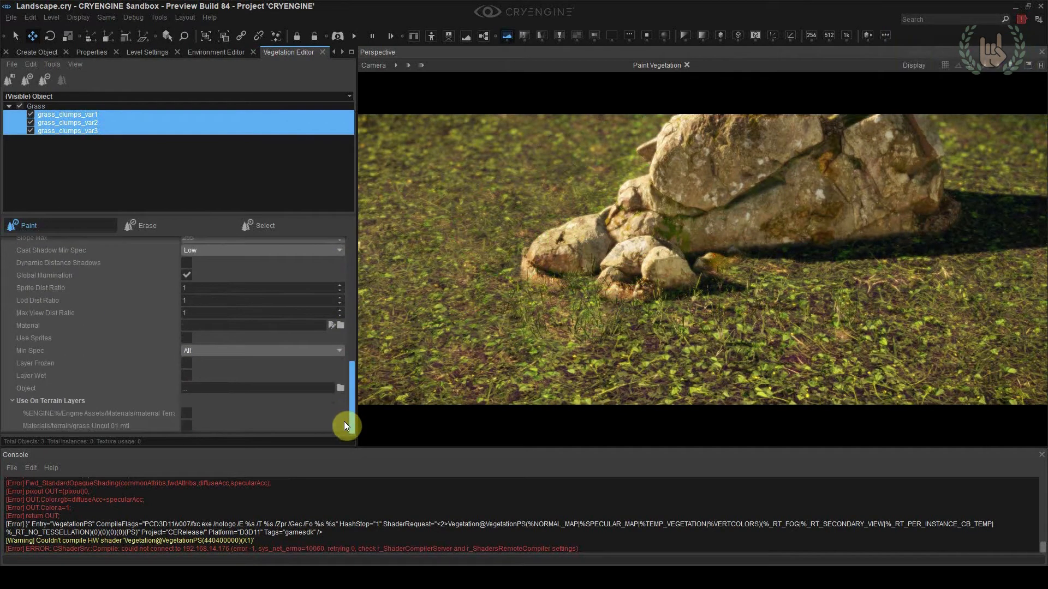
left_click(342, 326)
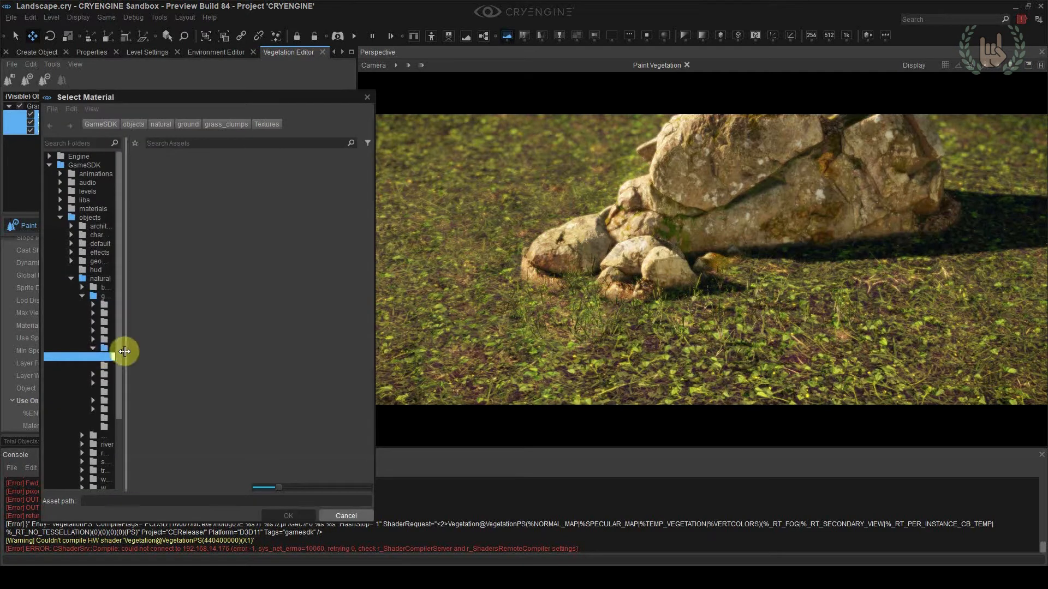
left_click_drag(124, 351, 221, 355)
left_click(137, 349)
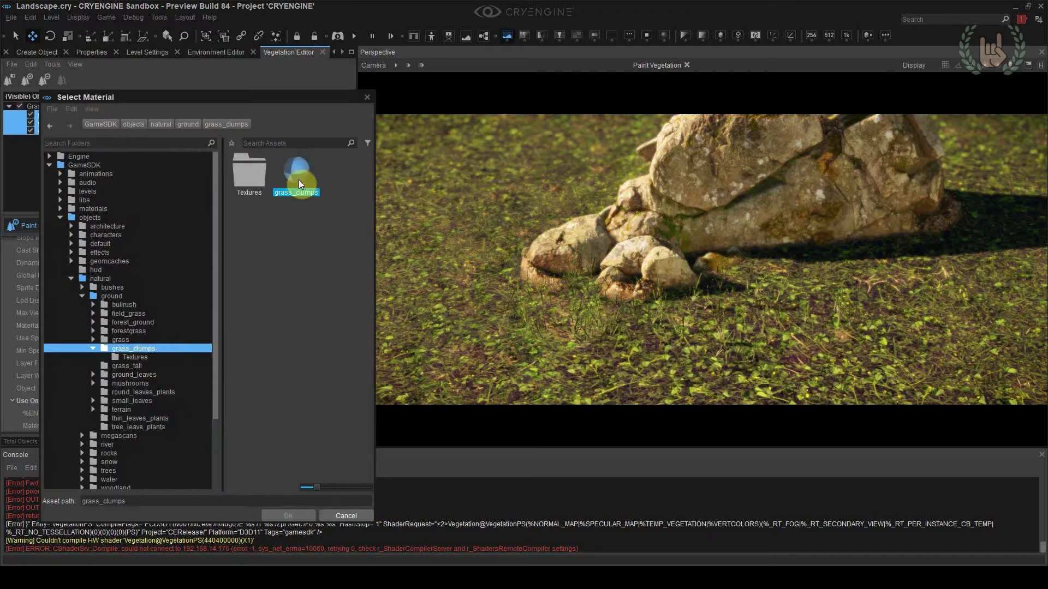
double_click(298, 185)
Paint grass clumps densely over the ground around the rocks and leave the vegetation Paint tool
mouse_move(546, 306)
left_mouse_down()
mouse_move(592, 365)
mouse_move(941, 293)
left_mouse_up()
right_click_drag(941, 293, 753, 314)
mouse_move(753, 314)
left_mouse_down()
mouse_move(762, 250)
mouse_move(961, 229)
left_mouse_up()
right_click_drag(961, 229, 538, 348)
mouse_move(538, 349)
left_mouse_down()
mouse_move(595, 258)
mouse_move(936, 283)
mouse_move(656, 304)
mouse_move(372, 293)
mouse_move(627, 262)
left_mouse_up()
mouse_move(628, 261)
right_mouse_down()
mouse_move(663, 306)
mouse_move(676, 349)
right_mouse_up()
mouse_move(677, 350)
left_mouse_down()
mouse_move(598, 303)
mouse_move(393, 301)
mouse_move(928, 229)
left_mouse_up()
mouse_move(928, 229)
right_mouse_down()
mouse_move(928, 218)
mouse_move(952, 221)
right_mouse_up()
key("s")
left_click_drag(953, 221, 910, 260)
mouse_move(910, 259)
right_mouse_down()
mouse_move(893, 279)
mouse_move(878, 335)
right_mouse_up()
key("w")
key("s")
left_click_drag(483, 185, 411, 145)
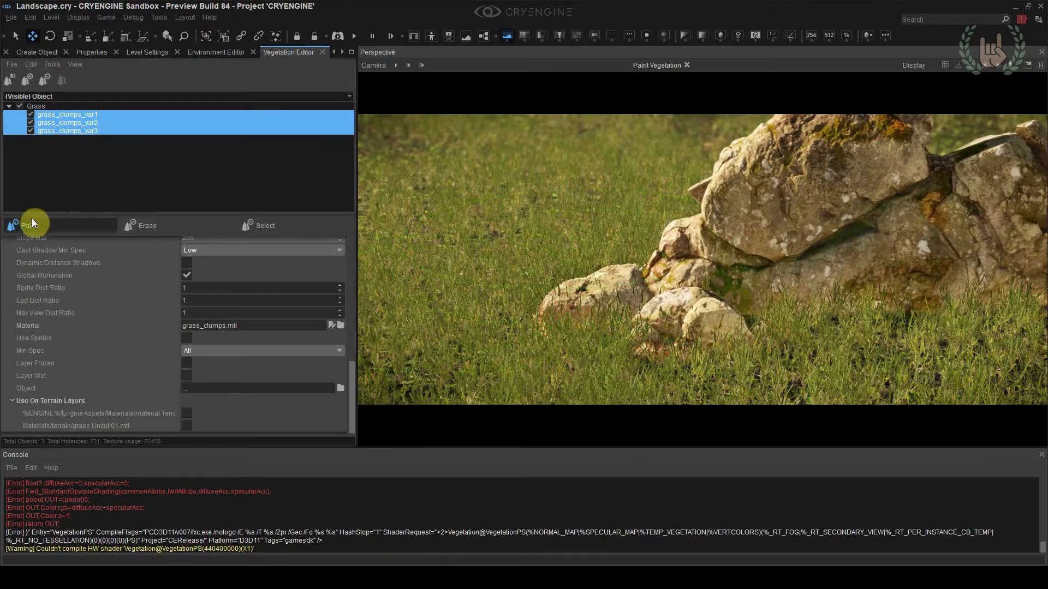
left_click(32, 221)
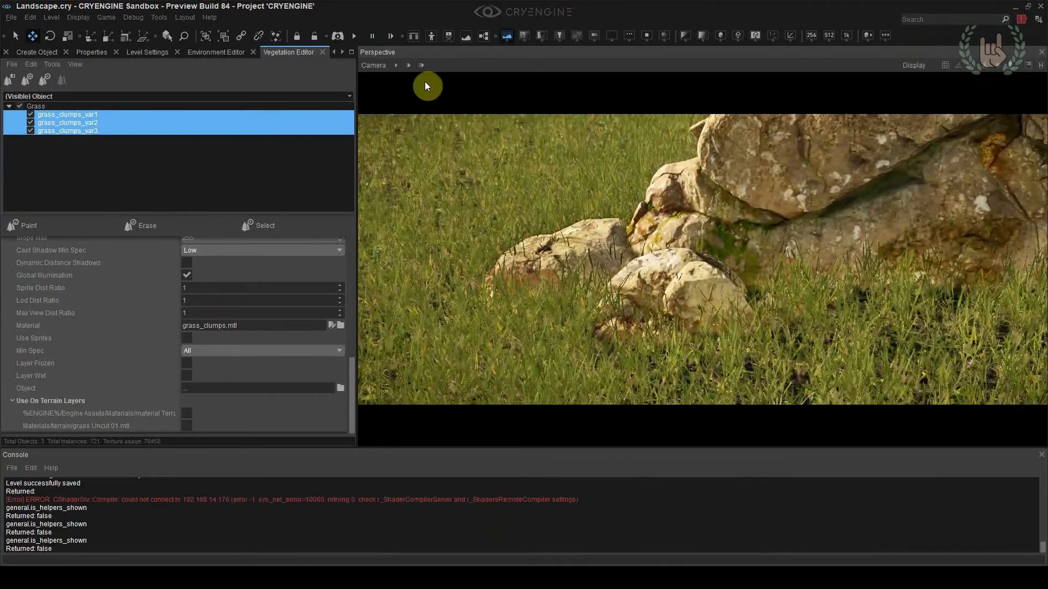
Adjust the viewport camera and run game mode from two positions to examine the painted grass around the rocks
left_click(373, 64)
mouse_move(385, 137)
left_click(562, 155)
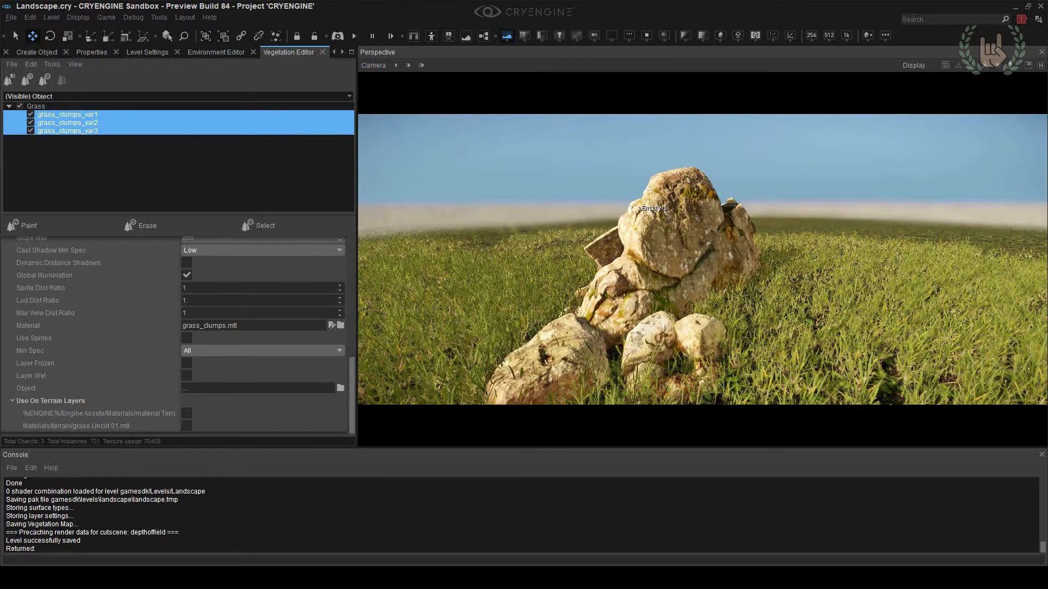
key("ctrl+g")
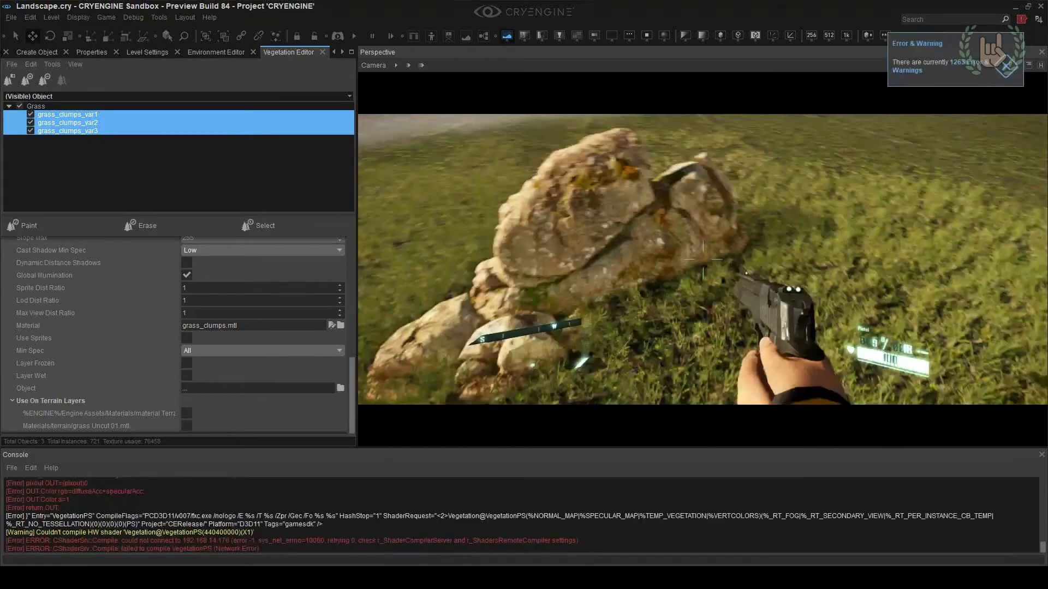
key("d")
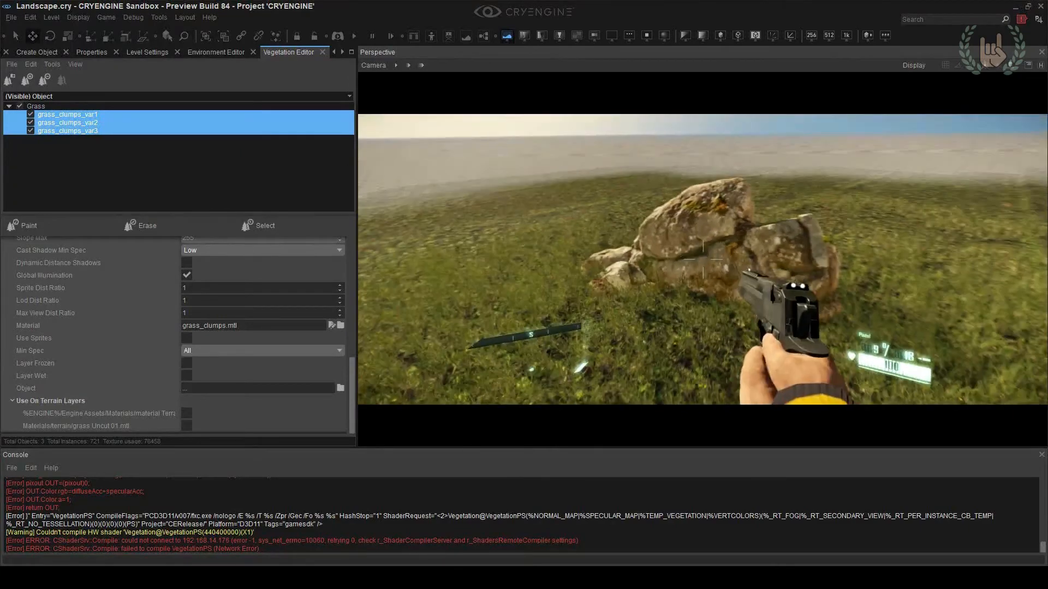
key("Escape")
key("4")
key("1")
key("ctrl+g")
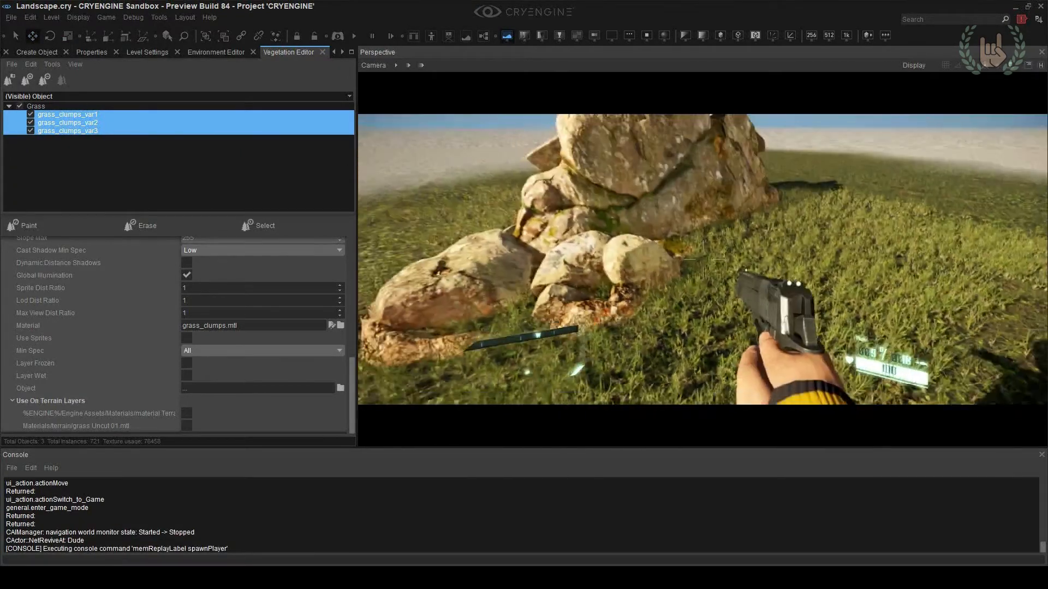
key("Escape")
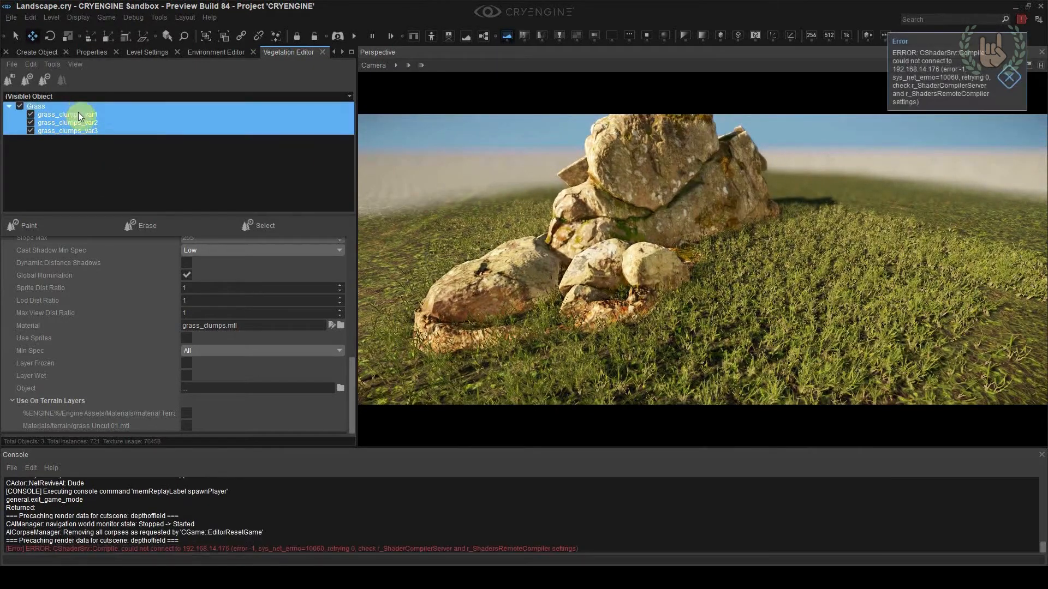
Set the Size Var of the three grass clump vegetation objects to 0.5
scroll(125, 356, "up", 10)
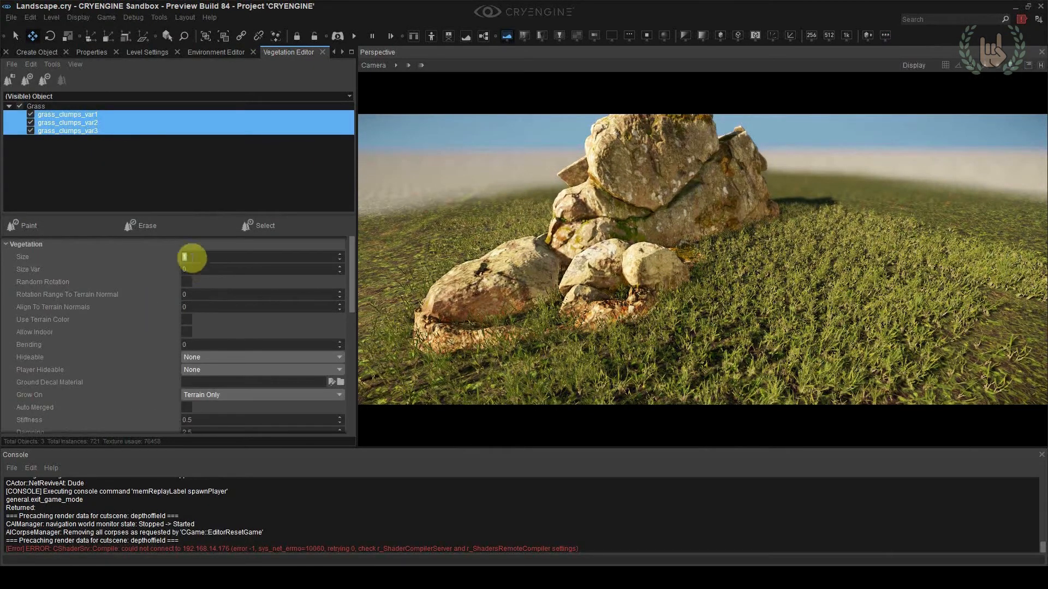
type("0.5")
right_click_drag(631, 308, 617, 309)
key("s")
Remove all the painted grass around the rocks with an enlarged vegetation brush
left_click(85, 226)
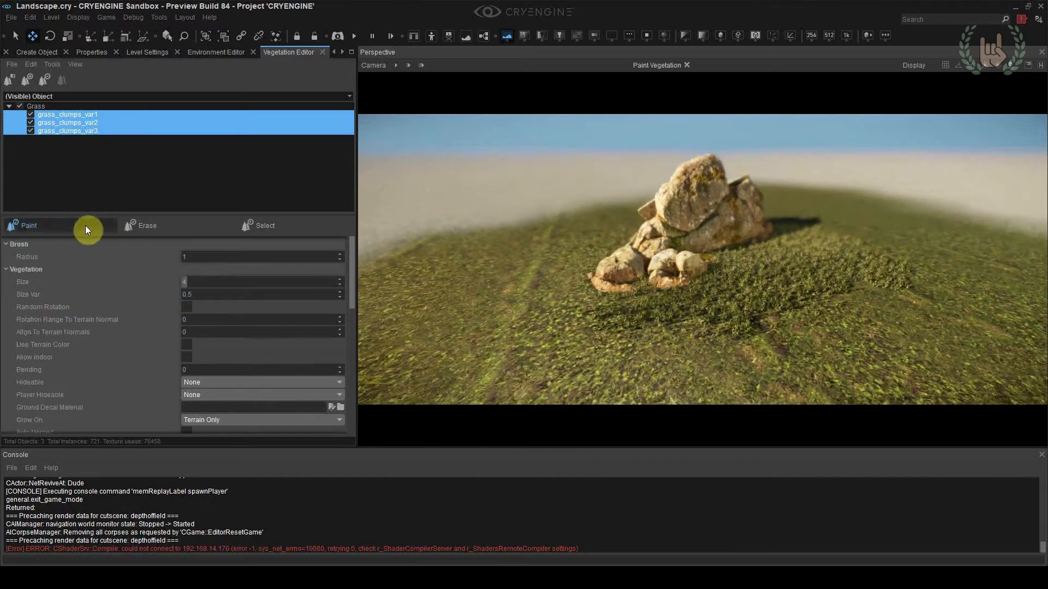
left_click(203, 255)
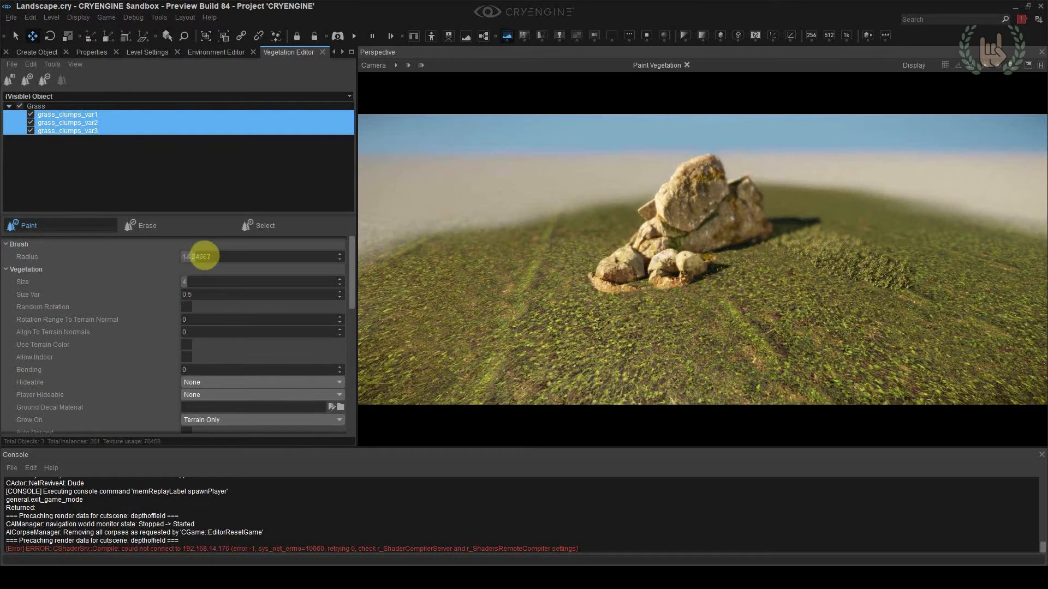
left_click_drag(693, 296, 701, 257, "ctrl")
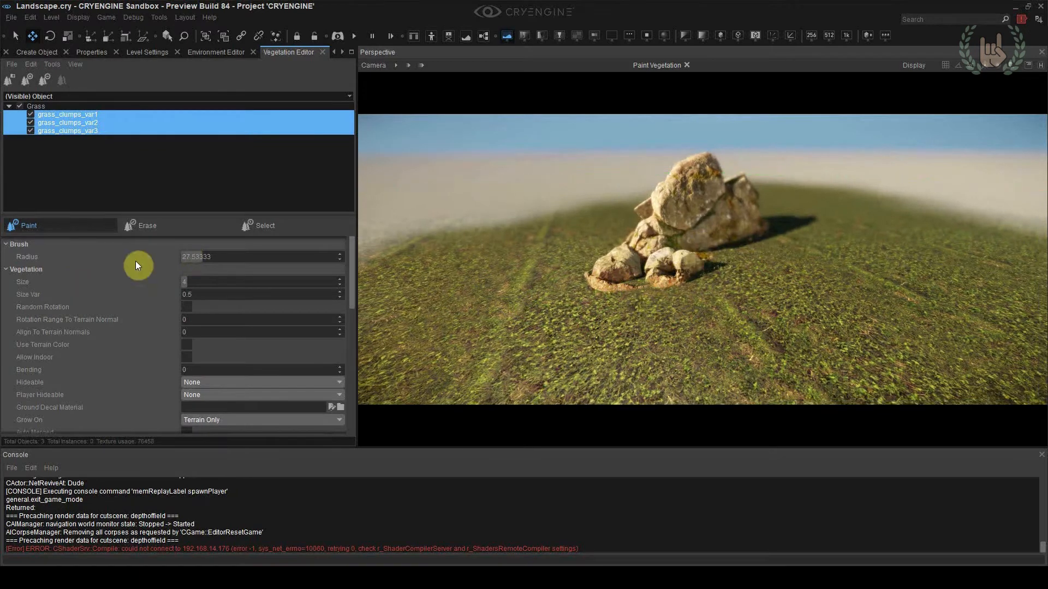
Reduce the brush radius, enable Random Rotation, and set Rotation Range To Terrain Normal and Align To Terrain Normals to 90
left_click(192, 257)
left_click(186, 256)
type("9090")
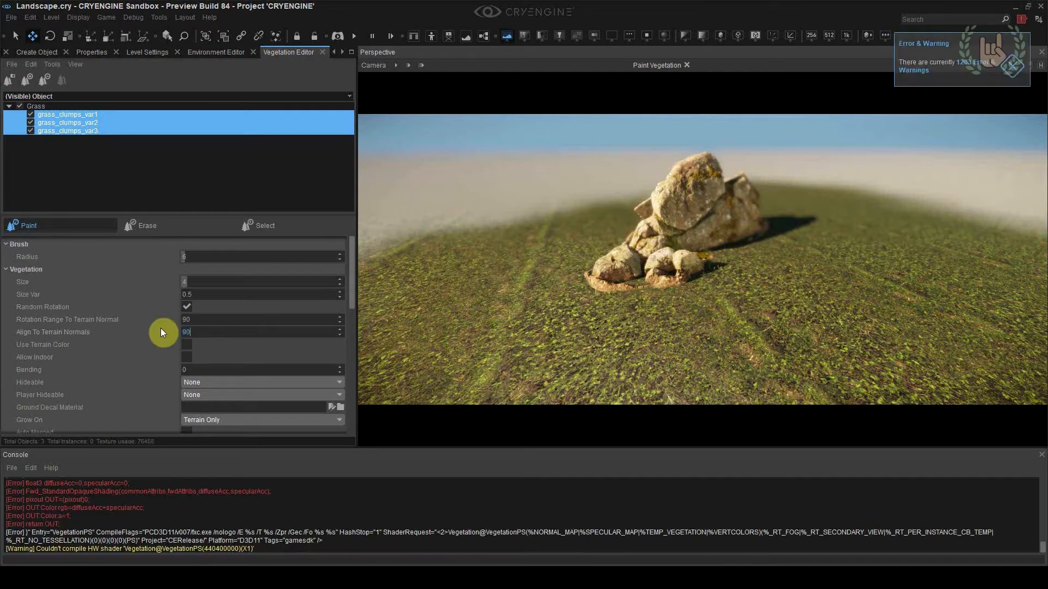
key("Return")
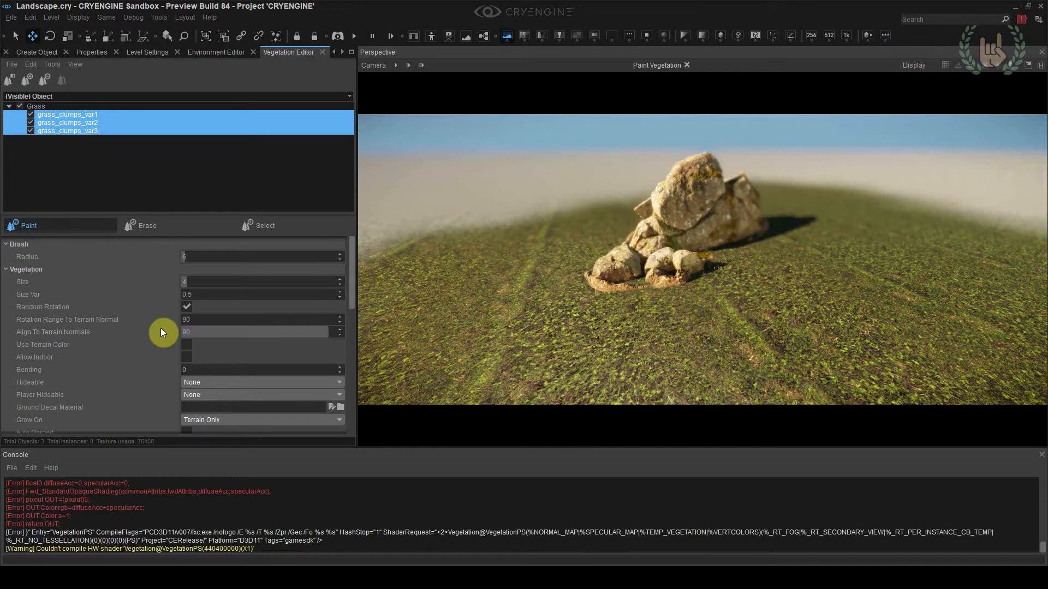
Repaint the terrain around the rocks with the randomly rotated grass clumps and check the coverage up close
left_click(690, 254)
mouse_move(684, 228)
right_mouse_down()
mouse_move(709, 228)
mouse_move(696, 203)
right_mouse_up()
key("w")
key("w")
key("s")
mouse_move(677, 327)
left_mouse_down()
mouse_move(562, 348)
mouse_move(764, 251)
mouse_move(463, 275)
left_mouse_up()
key("w")
mouse_move(518, 266)
right_mouse_down()
mouse_move(531, 265)
mouse_move(483, 266)
right_mouse_up()
key("d")
key("s")
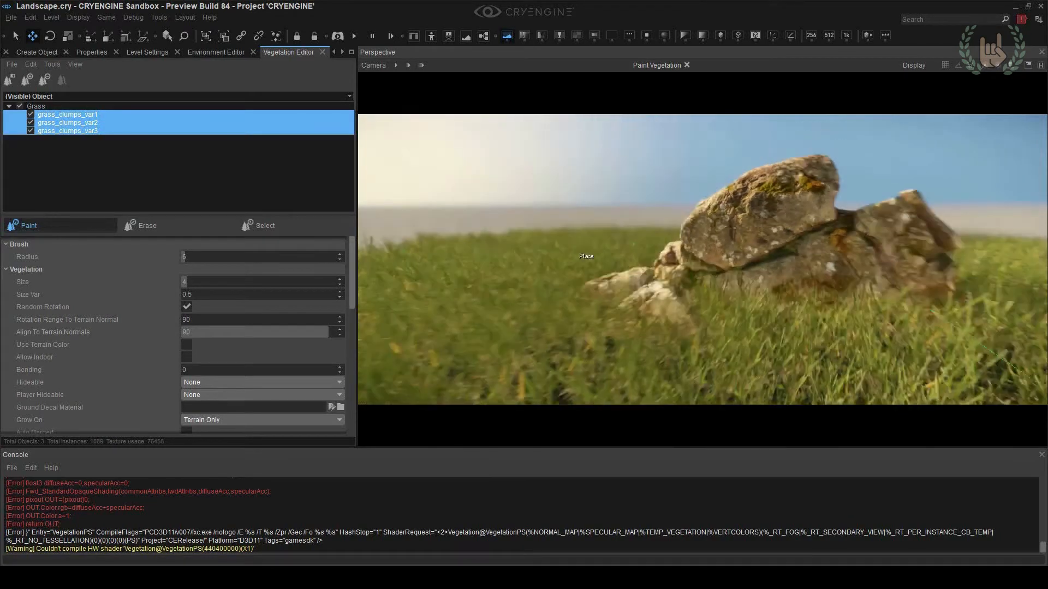
Erase the painted grass clumps around the rocks again, adjusting the vegetation brush radius to clear the remaining terrain
left_click(740, 272, "ctrl")
left_click_drag(739, 272, 666, 277, "ctrl")
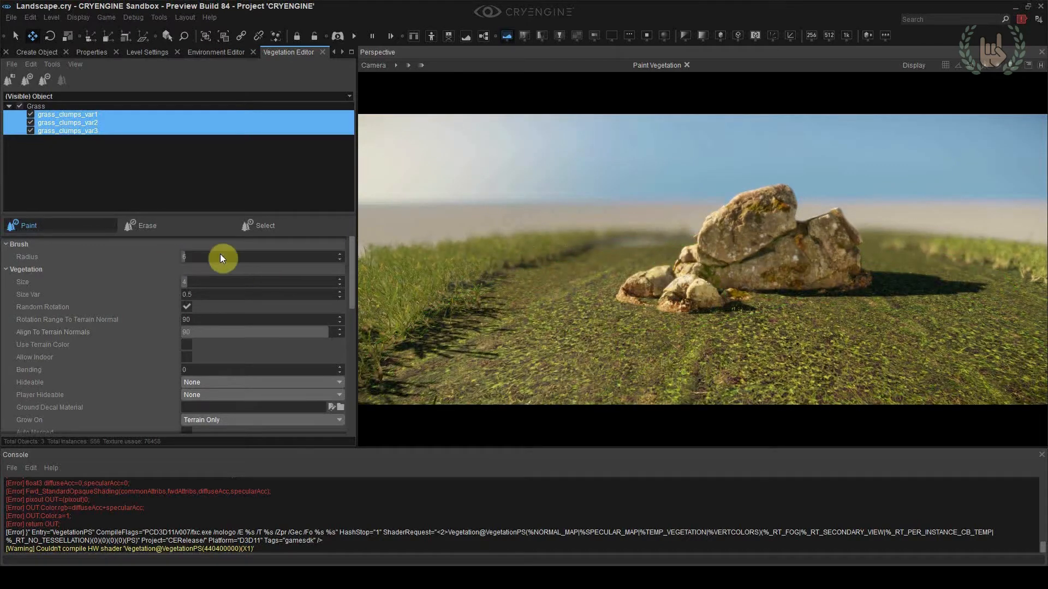
type("3")
mouse_move(494, 320)
left_mouse_down()
mouse_move(548, 323)
mouse_move(853, 271)
mouse_move(907, 274)
left_mouse_up()
mouse_move(907, 274)
right_mouse_down()
mouse_move(918, 293)
mouse_move(907, 303)
right_mouse_up()
key("s")
mouse_move(752, 293)
left_mouse_down("ctrl")
mouse_move(574, 201)
mouse_move(512, 332)
mouse_move(819, 245)
mouse_move(843, 261)
left_mouse_up("ctrl")
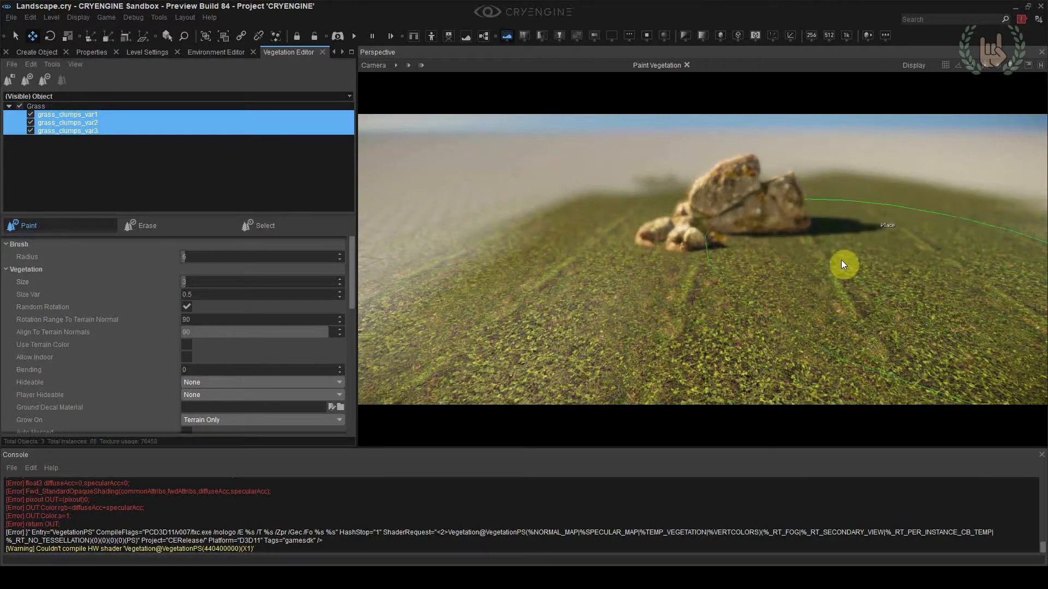
Set the Size of the three grass clump objects to 4 and repaint the terrain around the rocks
double_click(195, 282)
type("4")
key("Return")
mouse_move(371, 248)
left_mouse_down()
mouse_move(575, 195)
mouse_move(568, 185)
mouse_move(836, 174)
mouse_move(1034, 190)
mouse_move(1043, 251)
mouse_move(887, 349)
mouse_move(471, 374)
mouse_move(636, 257)
mouse_move(795, 236)
mouse_move(733, 274)
left_mouse_up()
Fill in the terrain around the rocks with grass clumps at Size 2 and again at Size 1, and stop painting
type("2")
mouse_move(382, 300)
left_mouse_down()
mouse_move(725, 286)
mouse_move(919, 230)
mouse_move(859, 184)
mouse_move(680, 205)
mouse_move(721, 252)
left_mouse_up()
right_click_drag(721, 252, 727, 253)
key("w")
key("w")
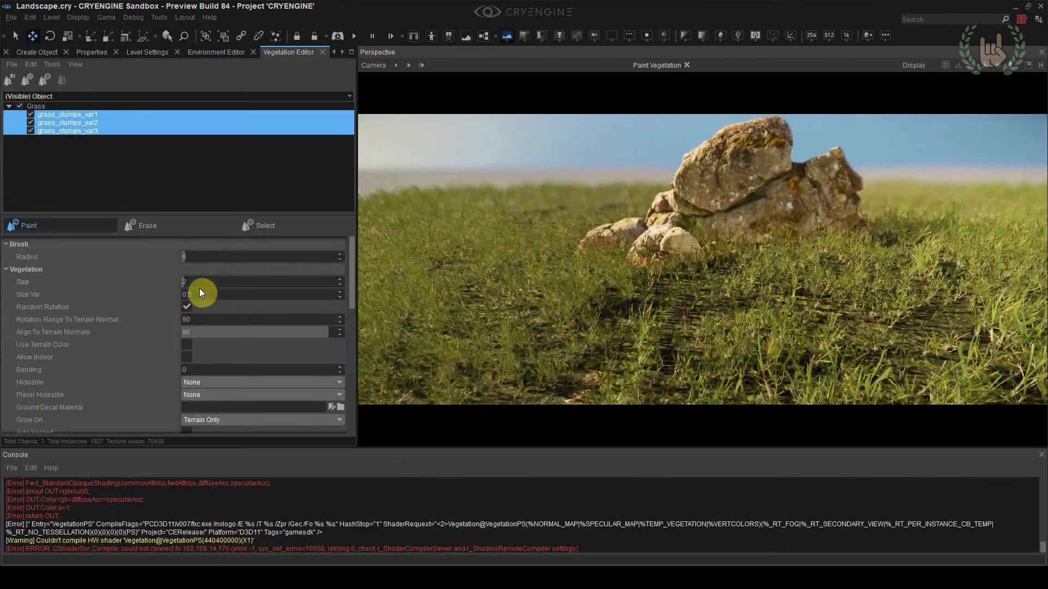
type("1")
mouse_move(658, 305)
left_mouse_down()
mouse_move(687, 260)
mouse_move(741, 239)
mouse_move(715, 195)
mouse_move(663, 319)
left_mouse_up()
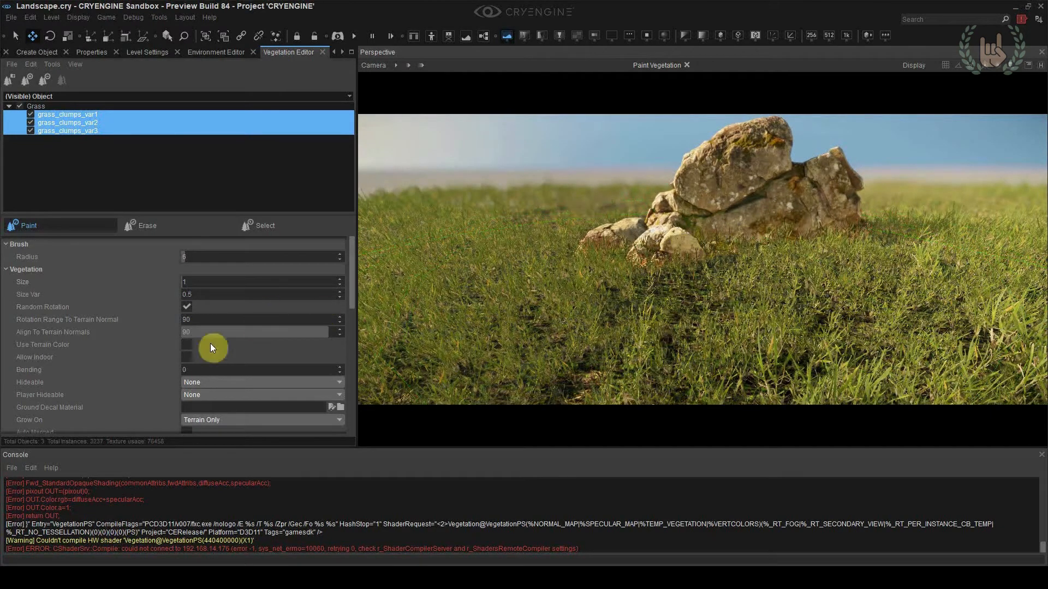
left_click(51, 227)
Run the level in game mode to inspect the grass around the rocks, and return to editing
key("ctrl+g")
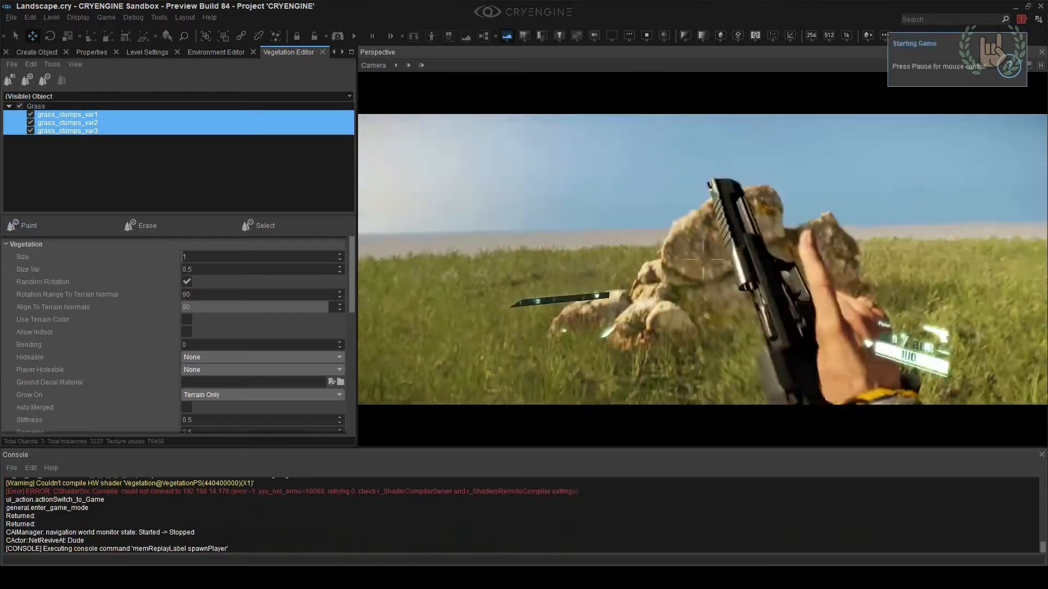
key("d")
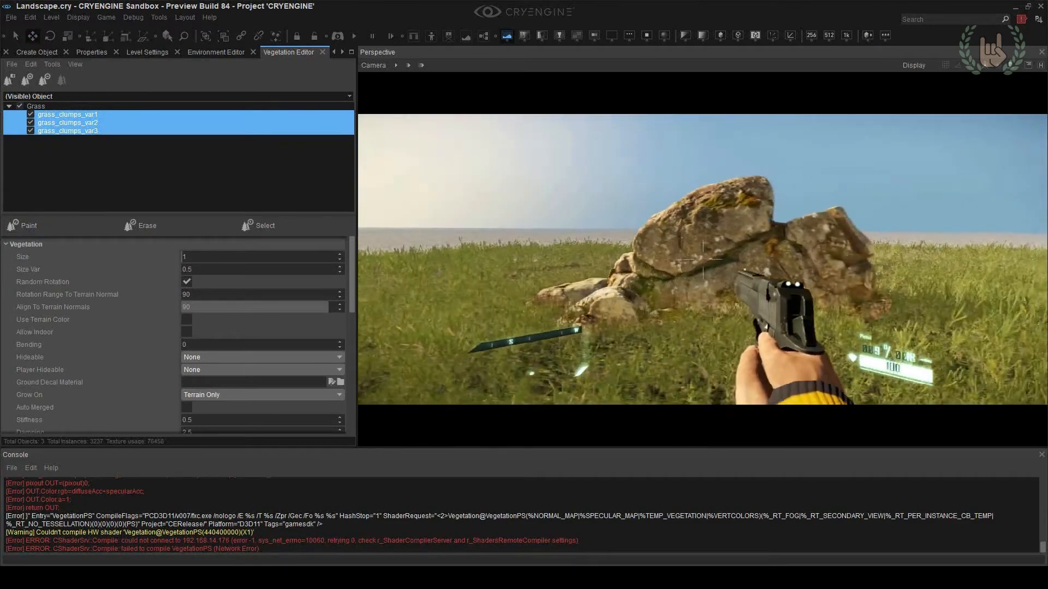
key("Escape")
right_click_drag(639, 344, 688, 334)
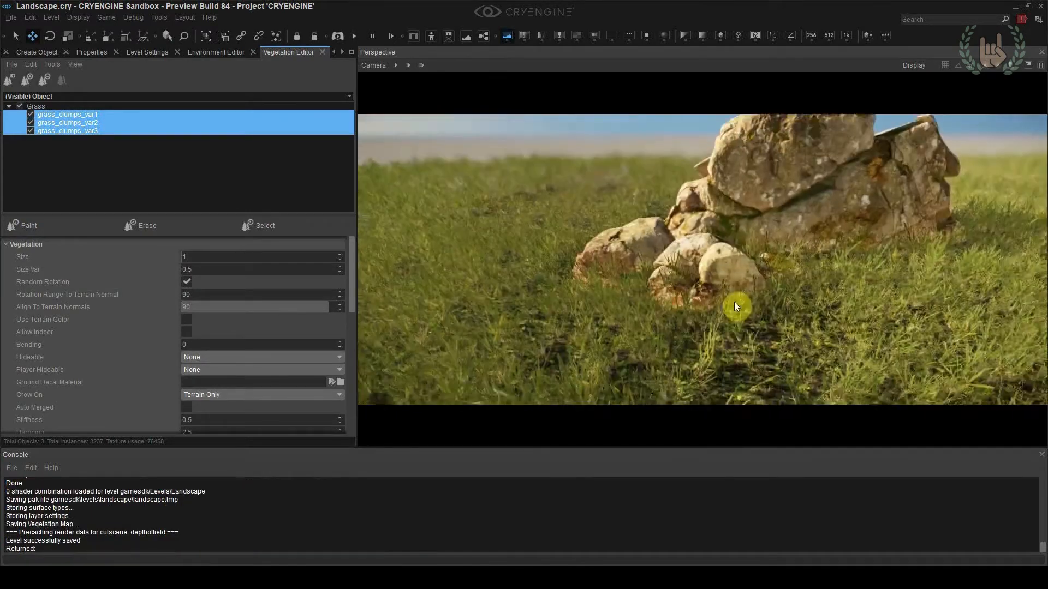
Try to rotate the large rock formation in the grass, undo the rotation and deselect the rocks
right_click_drag(734, 307, 660, 169)
left_click(662, 190)
key("3")
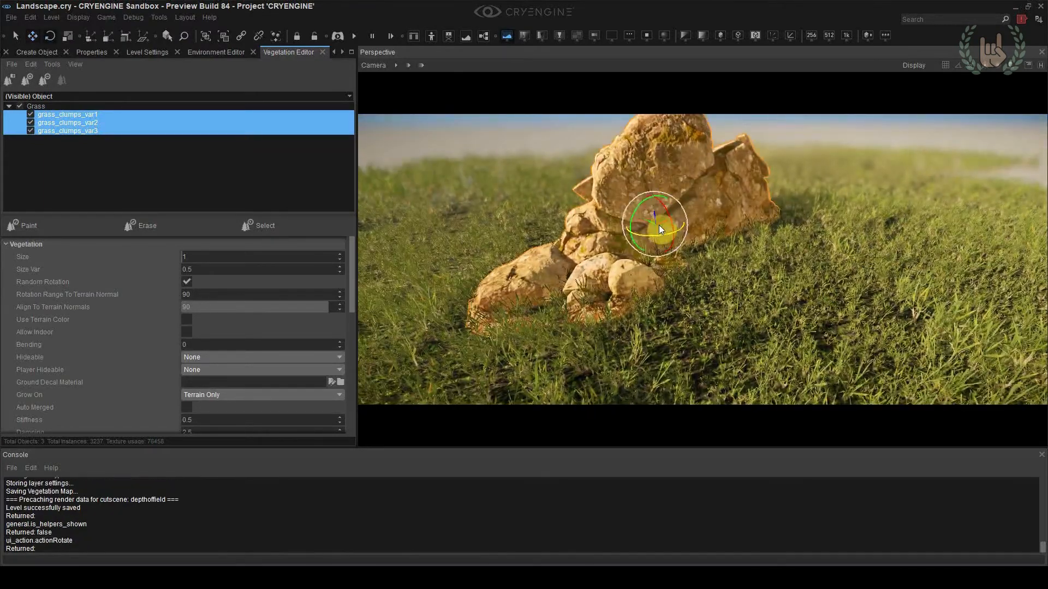
mouse_move(653, 235)
left_mouse_down()
mouse_move(662, 237)
mouse_move(653, 238)
left_mouse_up()
key("ctrl+z")
left_click(786, 300)
right_click_drag(801, 291, 810, 281)
key("s")
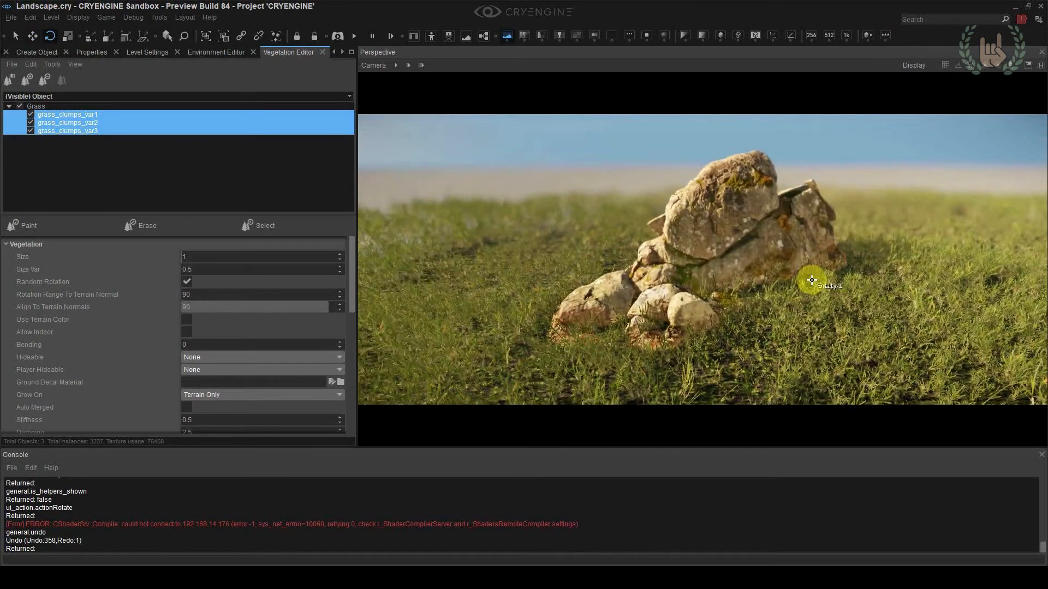
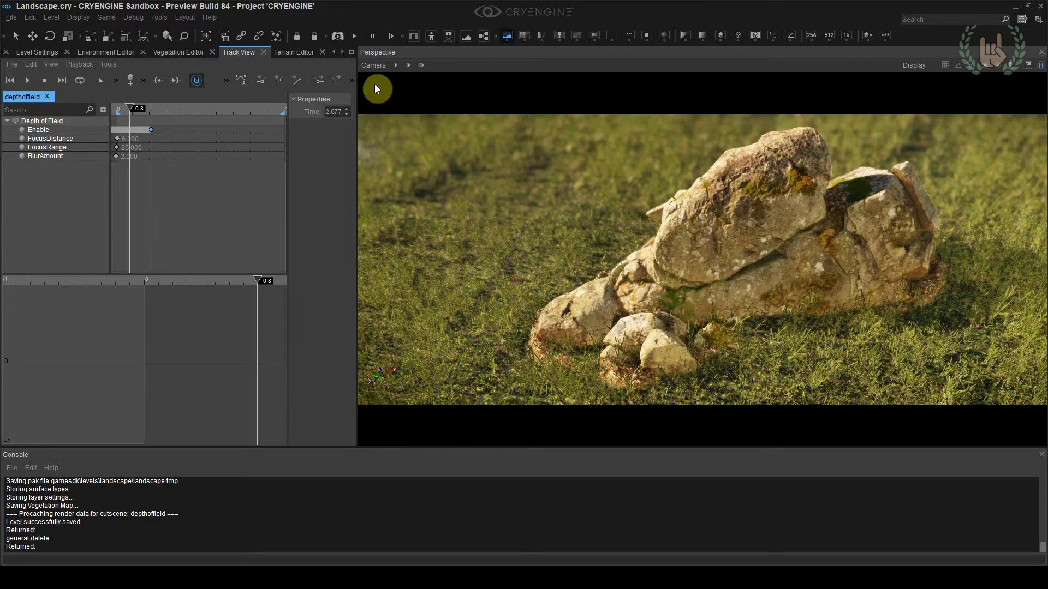
Set the viewport camera's FOV to 60 and pull the view back from the rocks
left_click(373, 66)
mouse_move(387, 139)
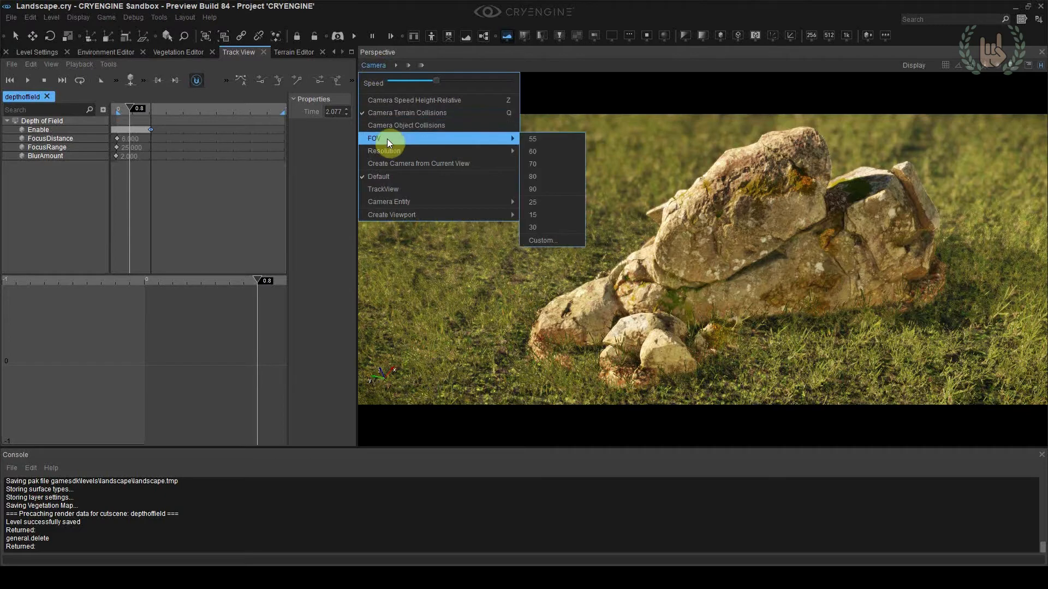
left_click(561, 152)
mouse_move(544, 208)
right_mouse_down()
mouse_move(544, 199)
mouse_move(544, 209)
right_mouse_up()
key("s")
key("w")
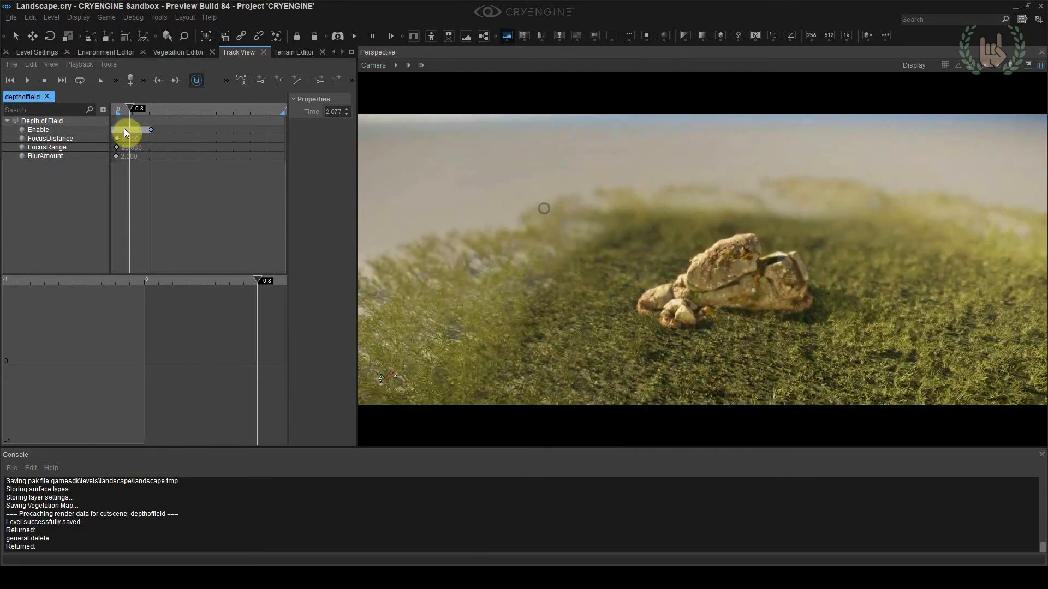
Set the time of the last key on the depth of field's Enable track to 0
left_click(150, 130)
double_click(332, 111)
type("0")
key("Return")
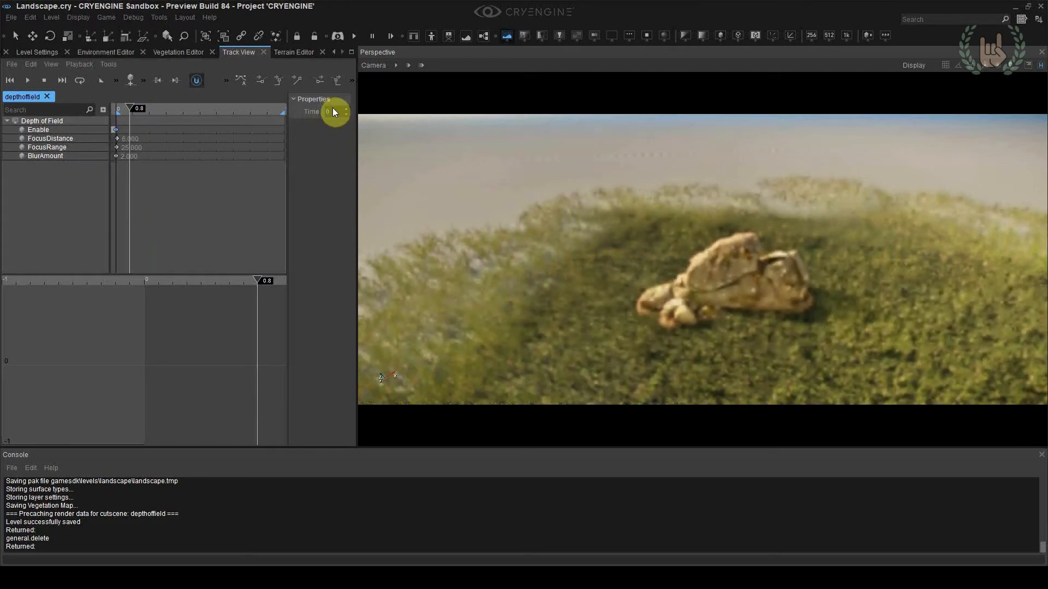
Examine the rocks and the grass patch within the surrounding bare terrain from several distances
scroll(646, 179, "down", 10)
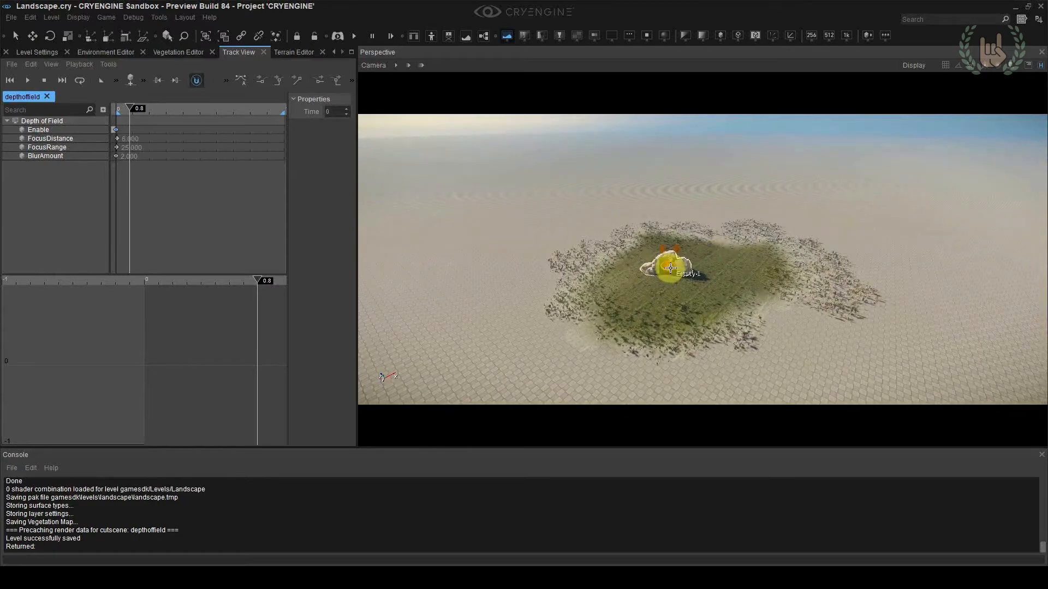
middle_click_drag(715, 265, 660, 266, "alt")
key("w")
right_click_drag(660, 265, 760, 193)
key("s")
left_click(688, 250)
scroll(770, 299, "up", 2)
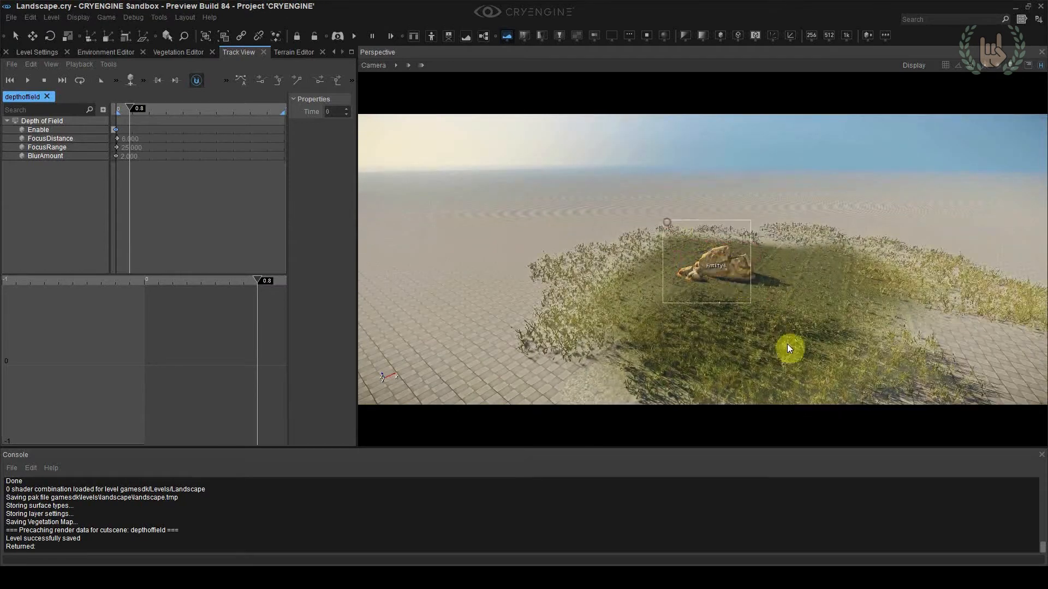
scroll(782, 325, "down", 1)
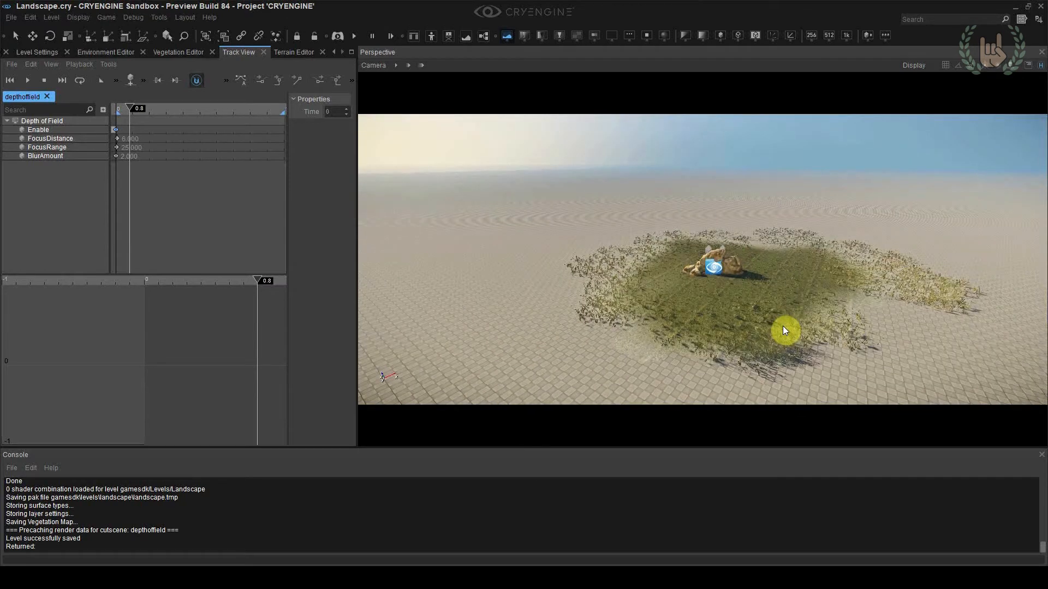
left_click(716, 266)
scroll(720, 266, "down", 2)
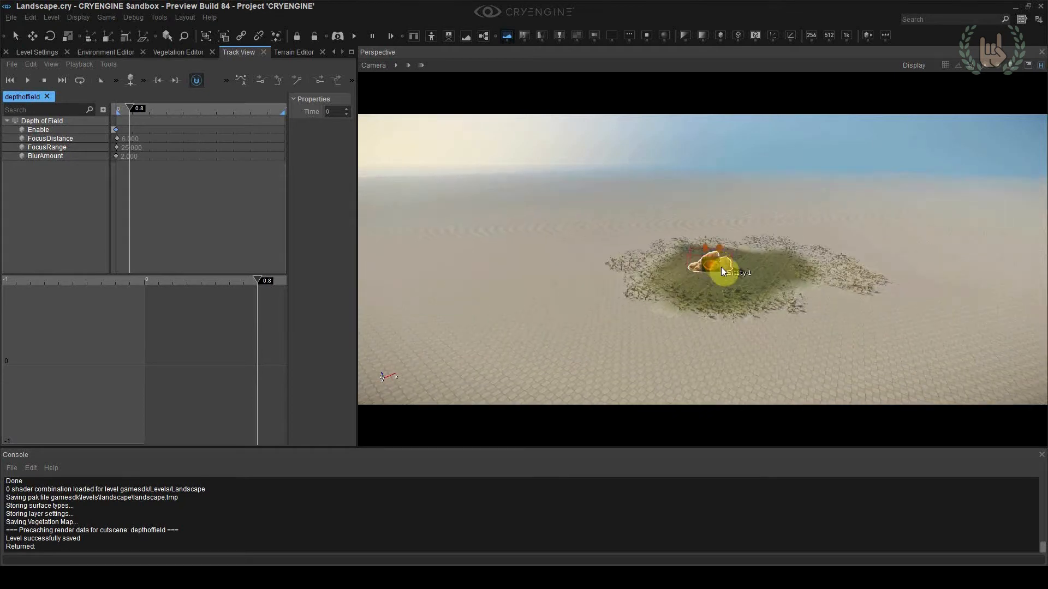
key("1")
left_click(731, 240)
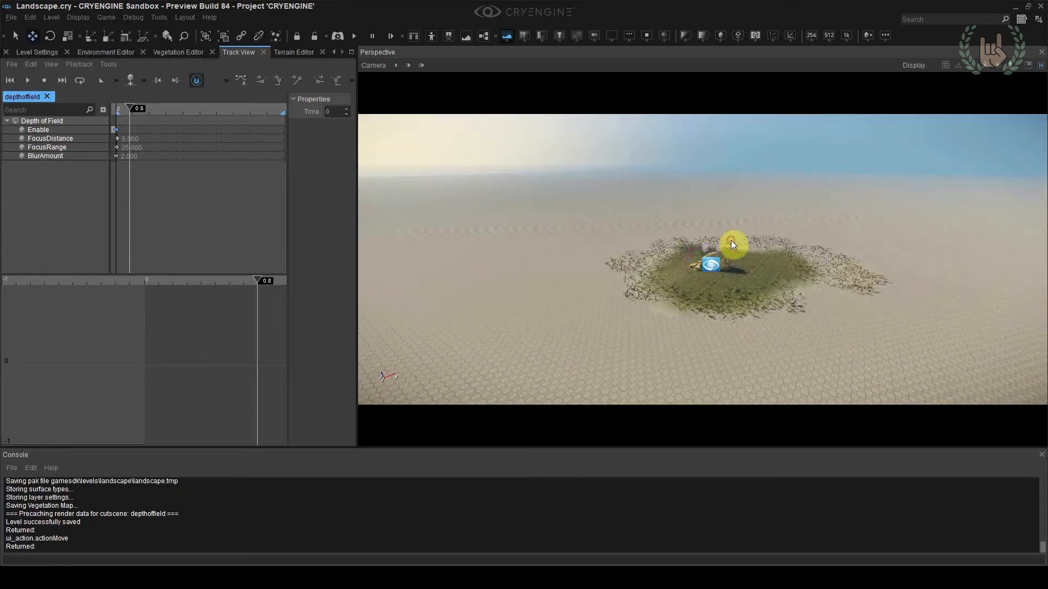
scroll(727, 240, "down", 3)
left_click(748, 274)
scroll(710, 262, "down", 3)
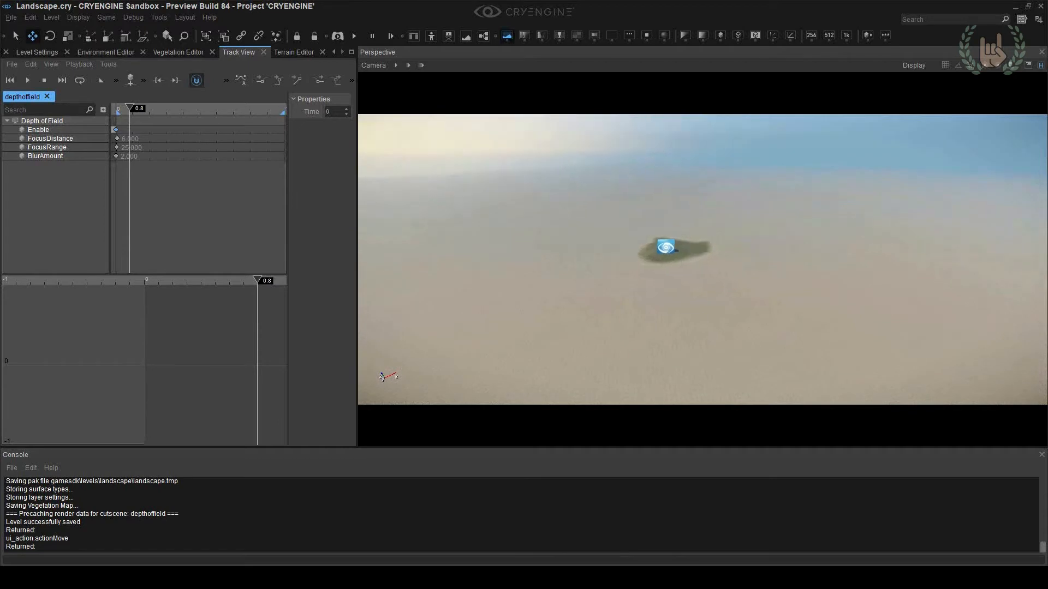
Examine the whole square terrain and its edges against the ocean from far above
scroll(687, 252, "down", 2)
left_click_drag(550, 182, 729, 355)
mouse_move(699, 291)
right_mouse_down()
mouse_move(674, 303)
mouse_move(545, 300)
mouse_move(524, 289)
mouse_move(674, 305)
mouse_move(673, 284)
mouse_move(672, 306)
mouse_move(686, 306)
right_mouse_up()
scroll(699, 290, "up", 6)
key("w")
key("w")
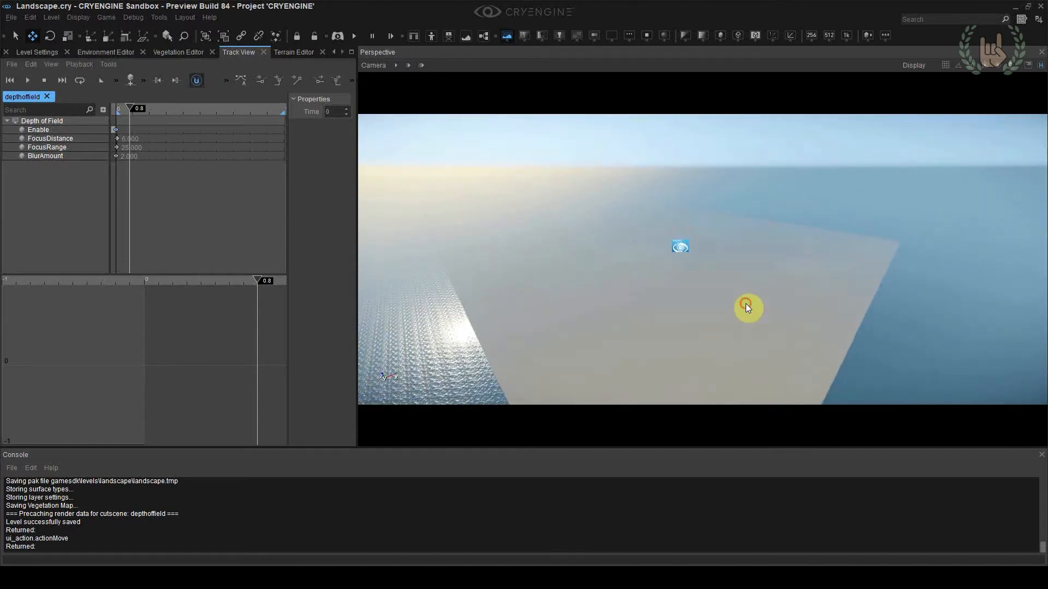
key("w")
mouse_move(715, 261)
right_mouse_down()
mouse_move(709, 268)
mouse_move(716, 257)
right_mouse_up()
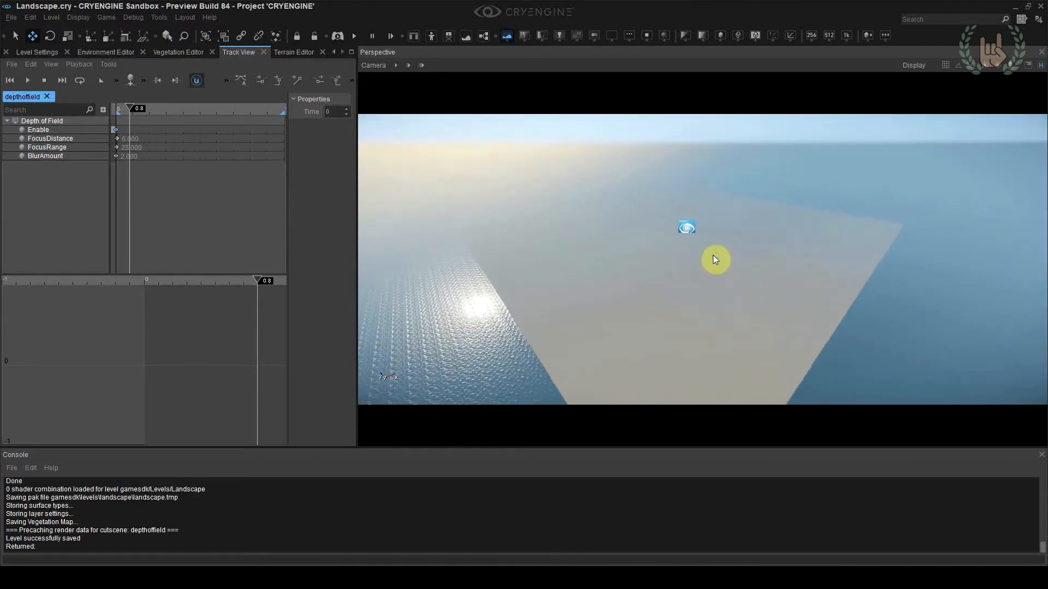
right_click_drag(546, 279, 515, 287)
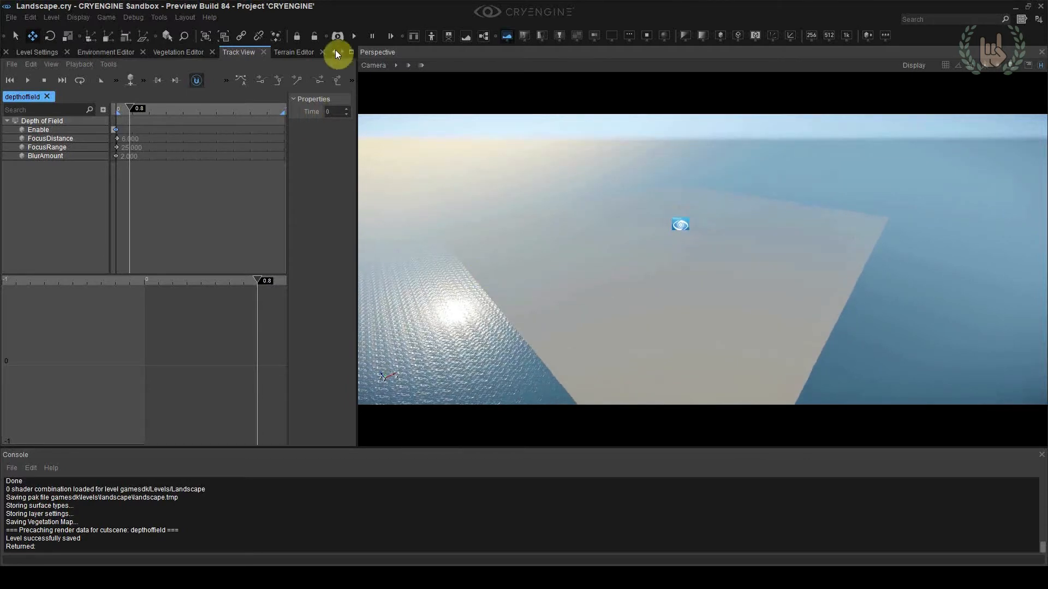
Bring up the Terrain Editor's Sculpt tools, widen the viewport and keep the whole terrain in view
left_click(299, 51)
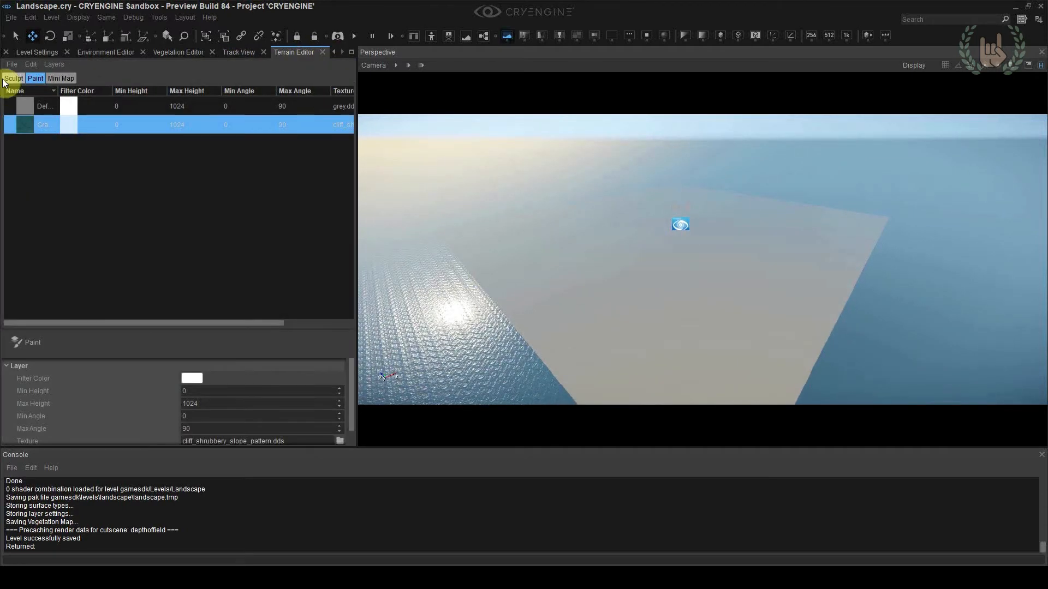
left_click(14, 78)
right_click_drag(533, 276, 533, 290)
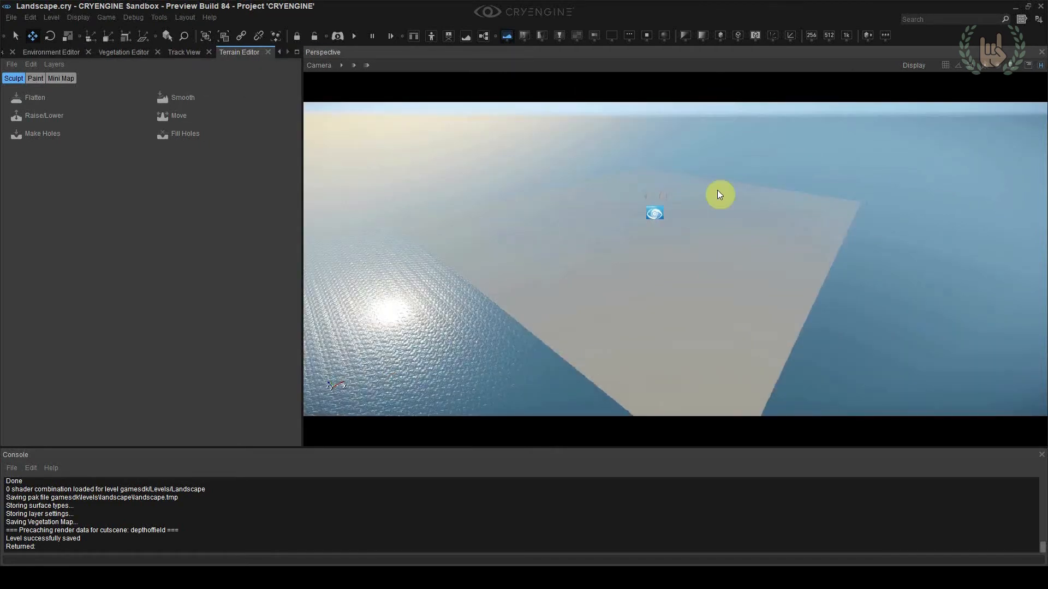
mouse_move(677, 329)
right_mouse_down()
mouse_move(661, 318)
mouse_move(689, 321)
mouse_move(677, 330)
right_mouse_up()
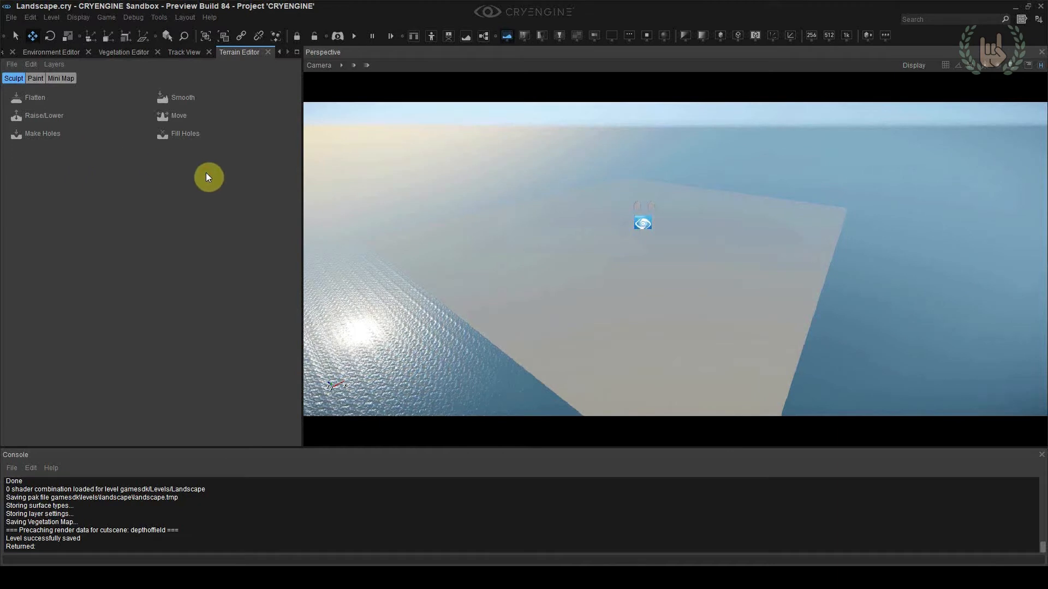
right_click_drag(491, 242, 495, 247)
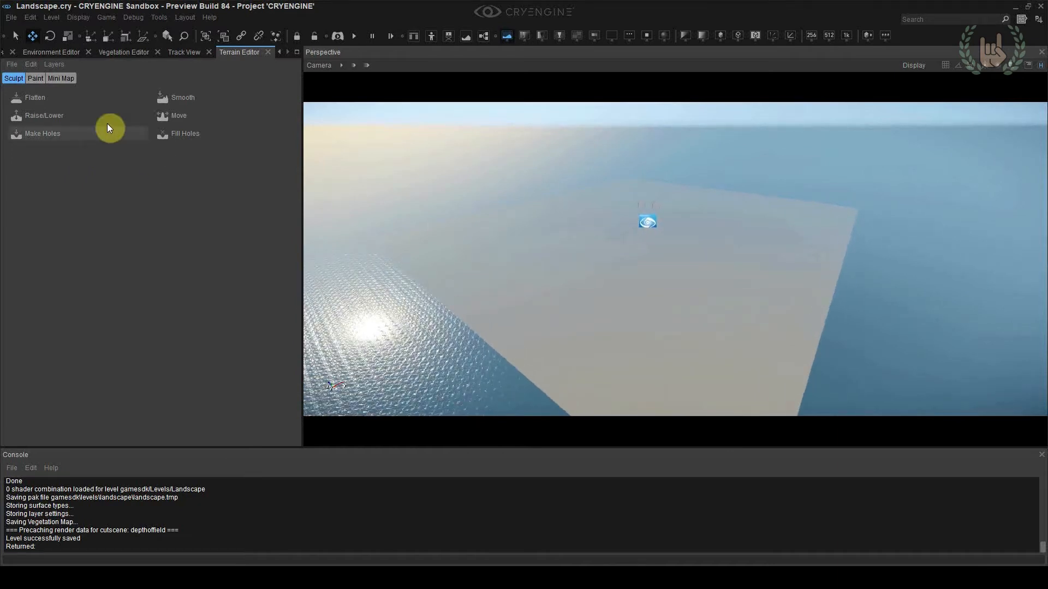
Raise hills across the flat terrain using Raise/Lower with outside radius about 166, inside radius about 12.6 and height about 6.4
left_click(45, 115)
mouse_move(169, 183)
left_mouse_down()
mouse_move(211, 182)
mouse_move(189, 197)
left_mouse_up()
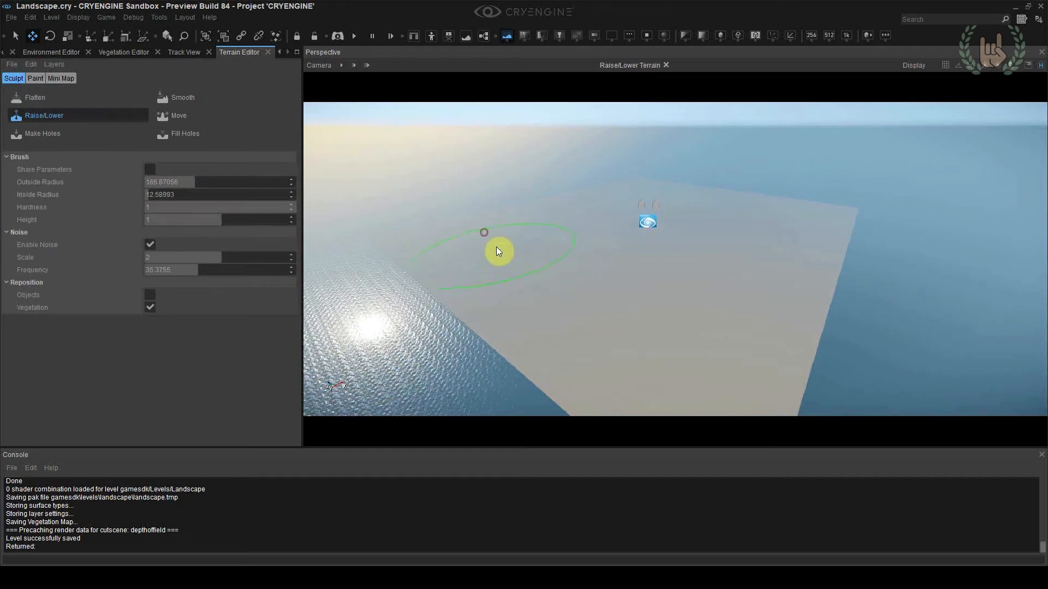
left_click_drag(168, 220, 175, 219)
left_click_drag(506, 246, 519, 242)
mouse_move(741, 303)
left_mouse_down()
mouse_move(712, 290)
mouse_move(563, 277)
mouse_move(685, 287)
mouse_move(742, 229)
mouse_move(777, 264)
left_mouse_up()
Undo all the Raise/Lower strokes on the terrain
key("ctrl+z")
key("ctrl+z")
key("ctrl+z")
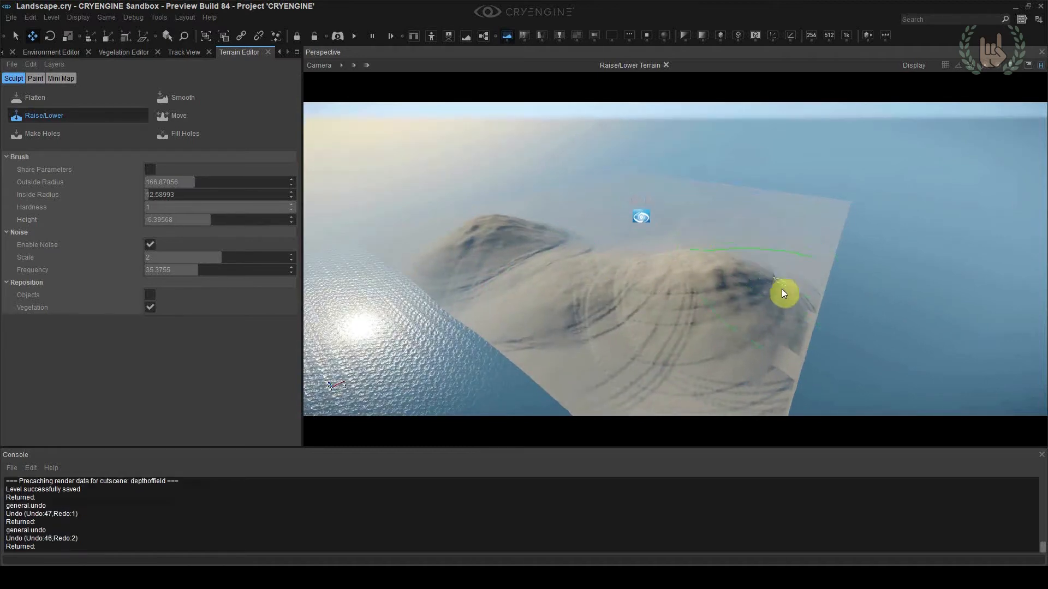
key("ctrl+z")
key("ctrl+z")
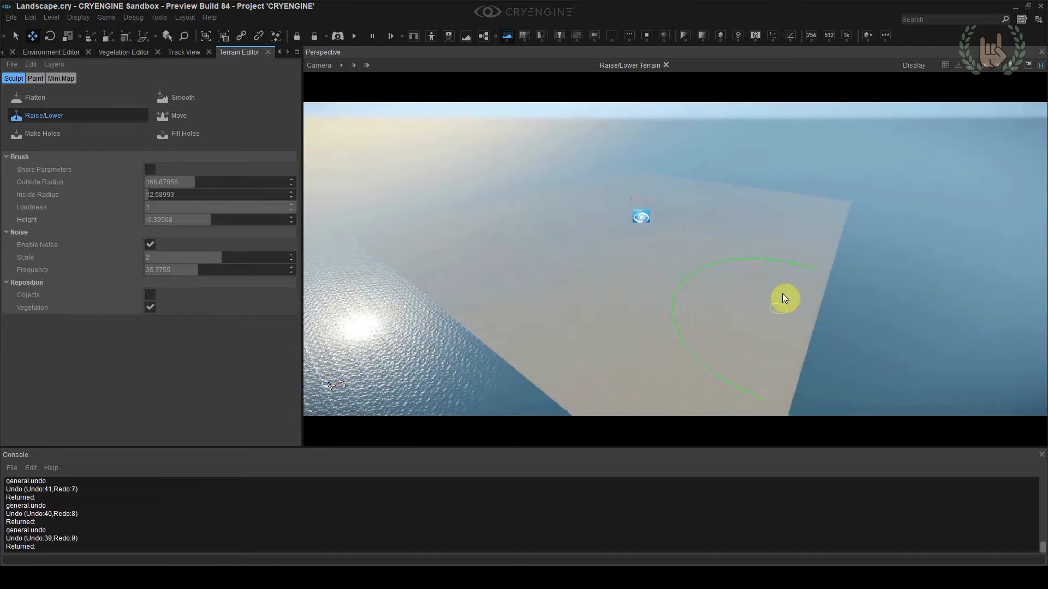
Try generating terrain with Feature Size 7, Bumpiness 0.4 and Detail 8, and undo it
left_click(12, 65)
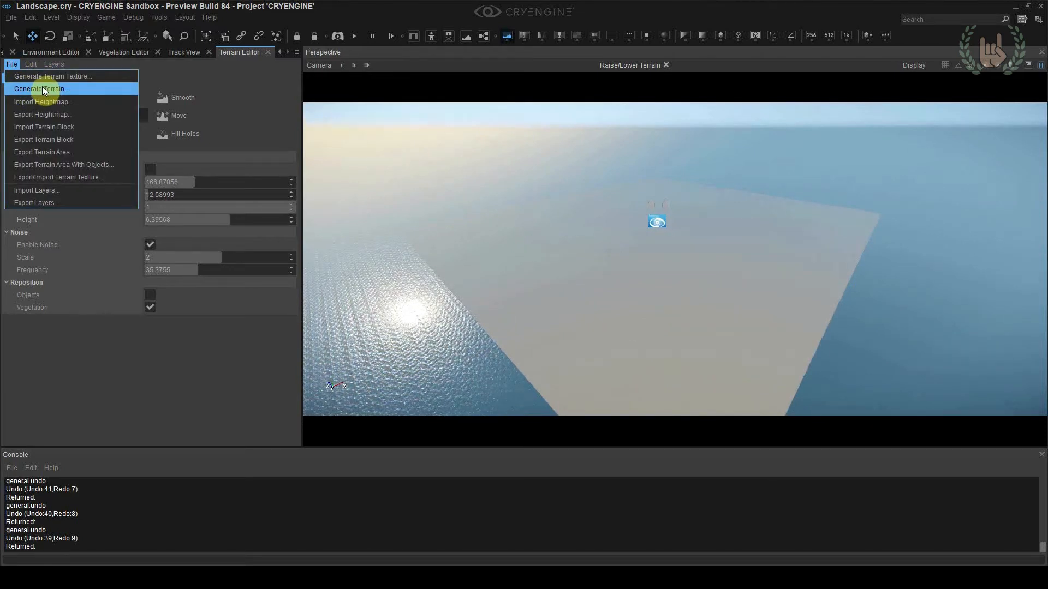
left_click(40, 87)
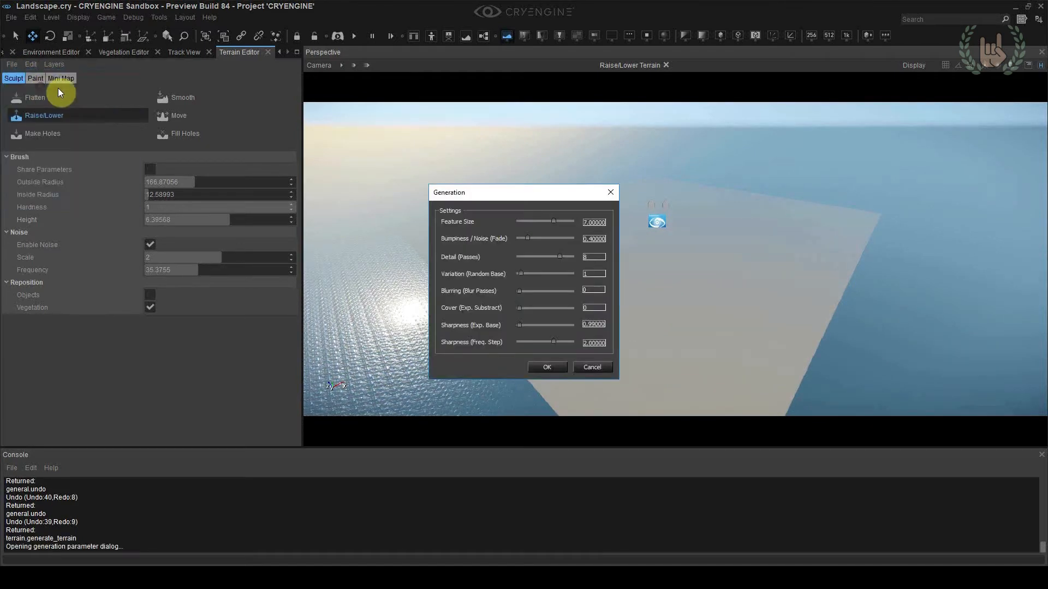
left_click(561, 365)
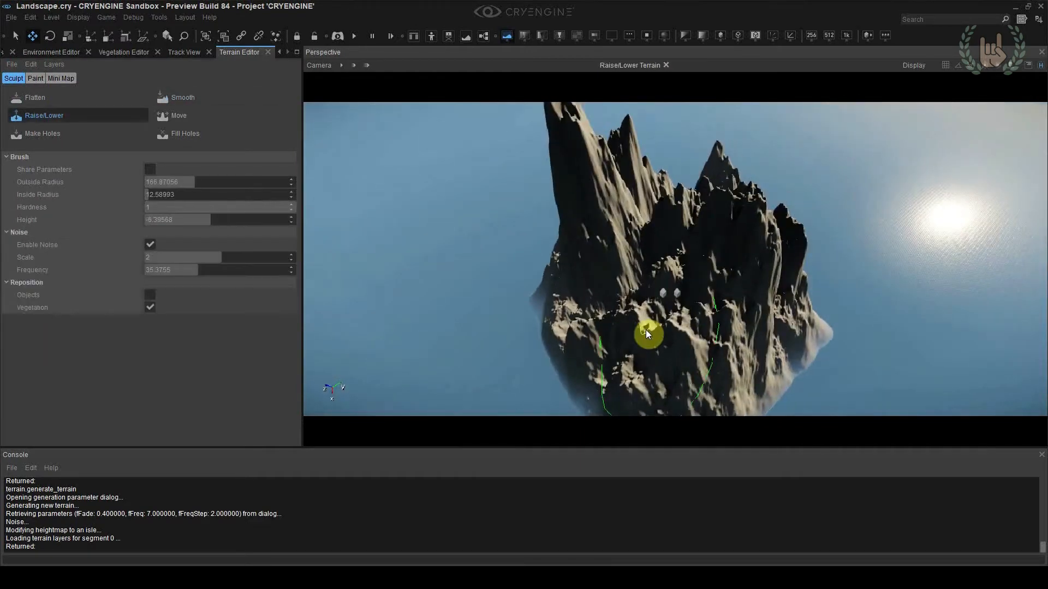
key("ctrl+z")
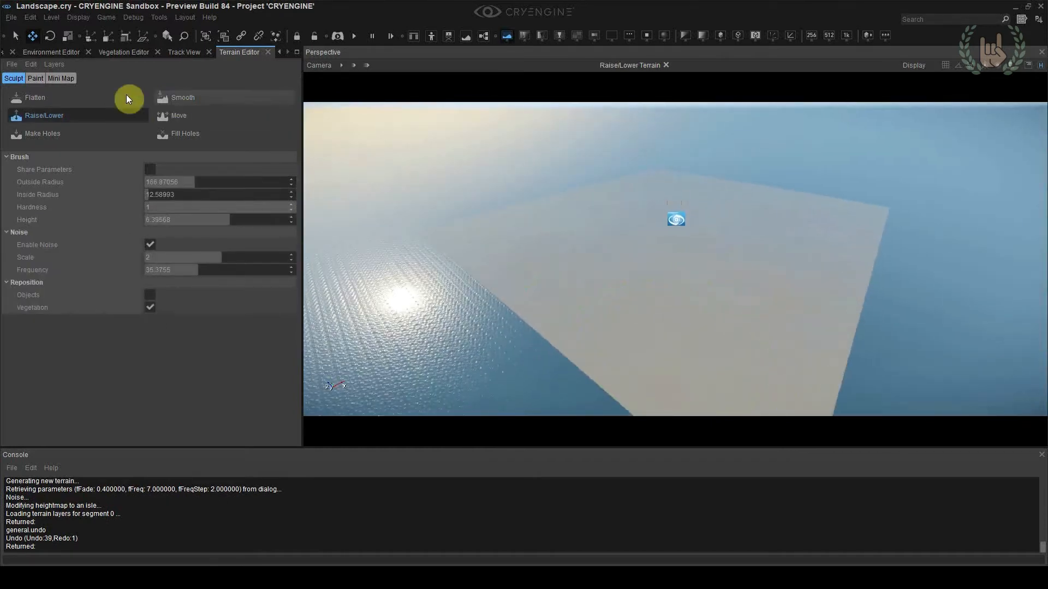
Resize the terrain to a heightmap resolution of 4096 x 4096 at 1 meter per unit
left_click(32, 65)
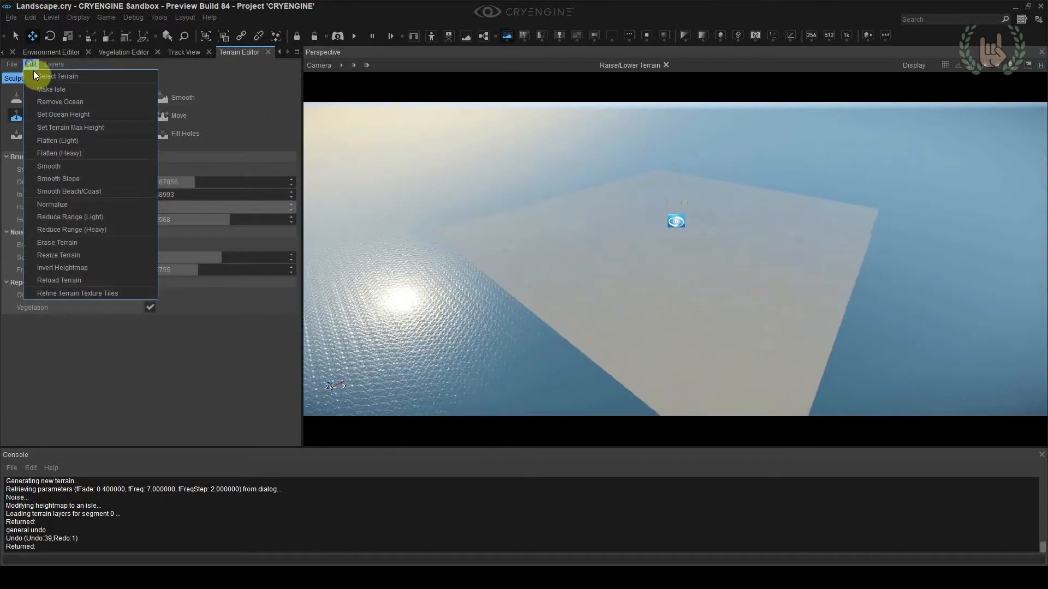
left_click(58, 255)
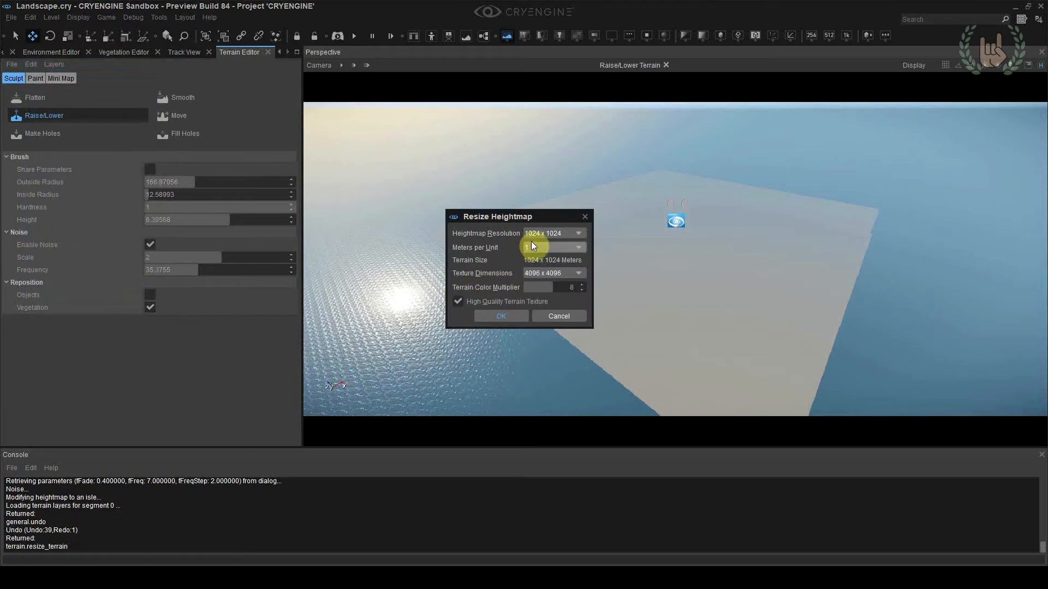
left_click(541, 233)
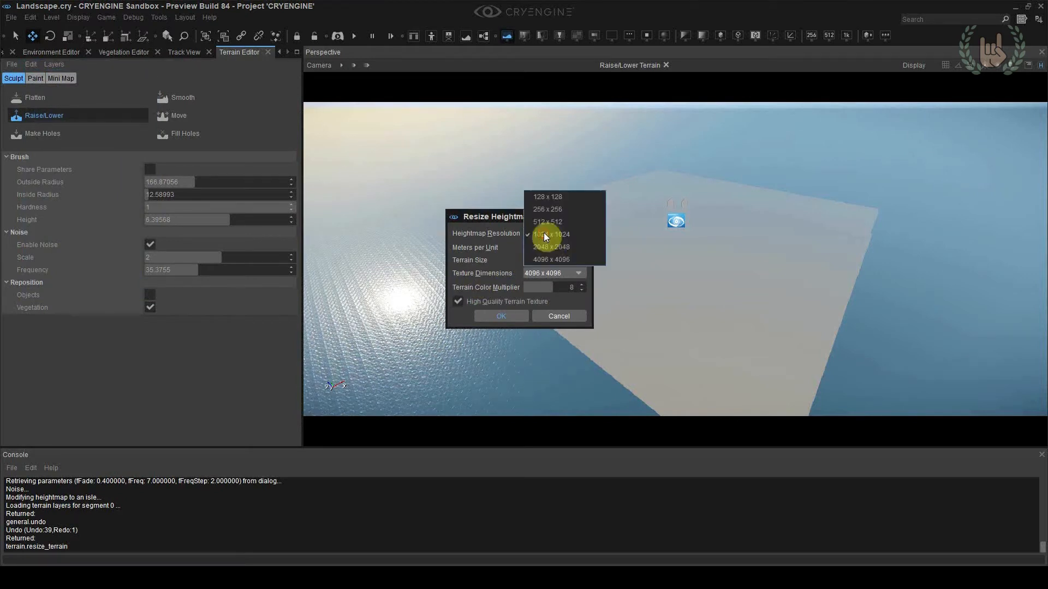
left_click(547, 260)
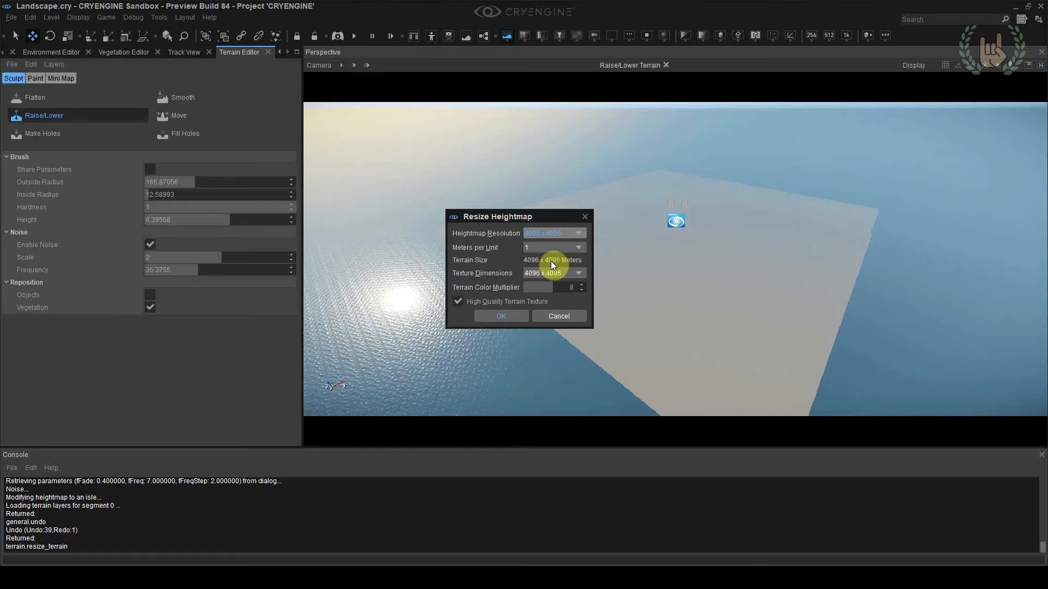
left_click(523, 317)
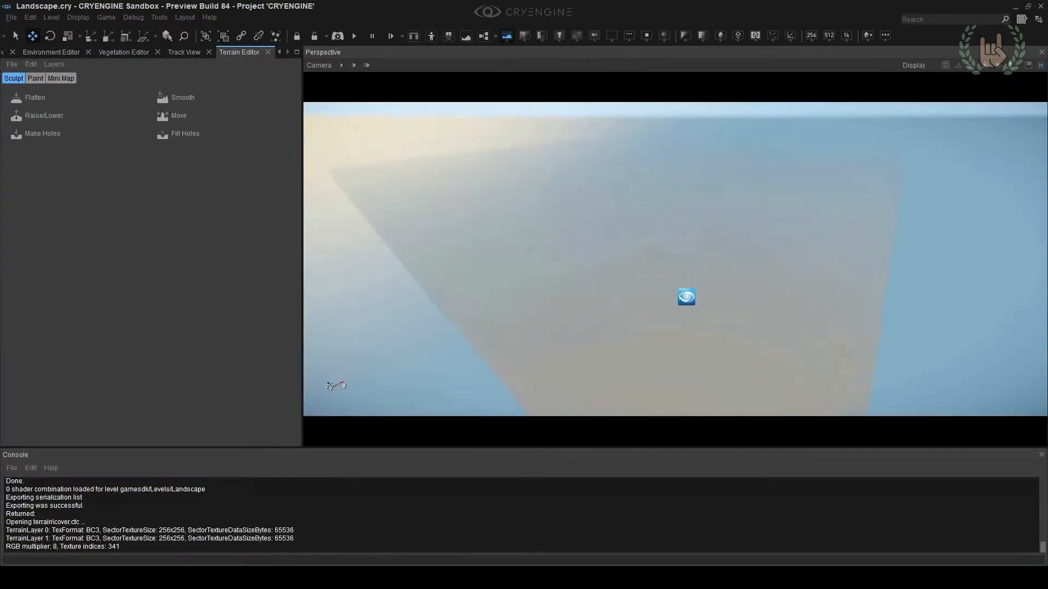
Select the entity on the resized terrain and look over the terrain's extent
right_click_drag(675, 259, 600, 254)
middle_click_drag(633, 306, 659, 304, "alt")
right_click_drag(659, 304, 647, 261)
left_click(601, 303)
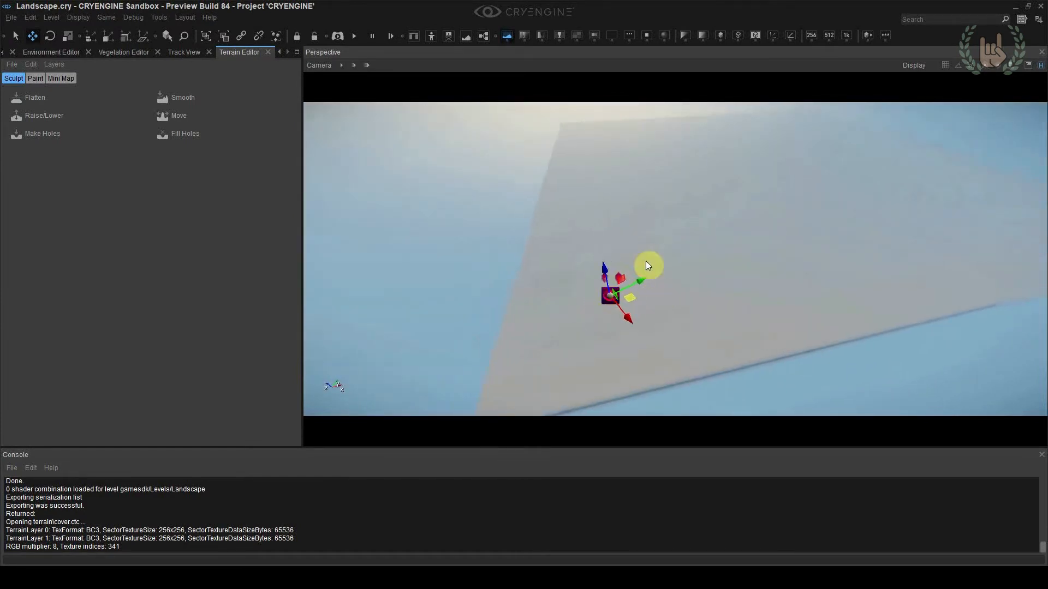
mouse_move(753, 224)
right_mouse_down()
mouse_move(764, 199)
mouse_move(755, 231)
right_mouse_up()
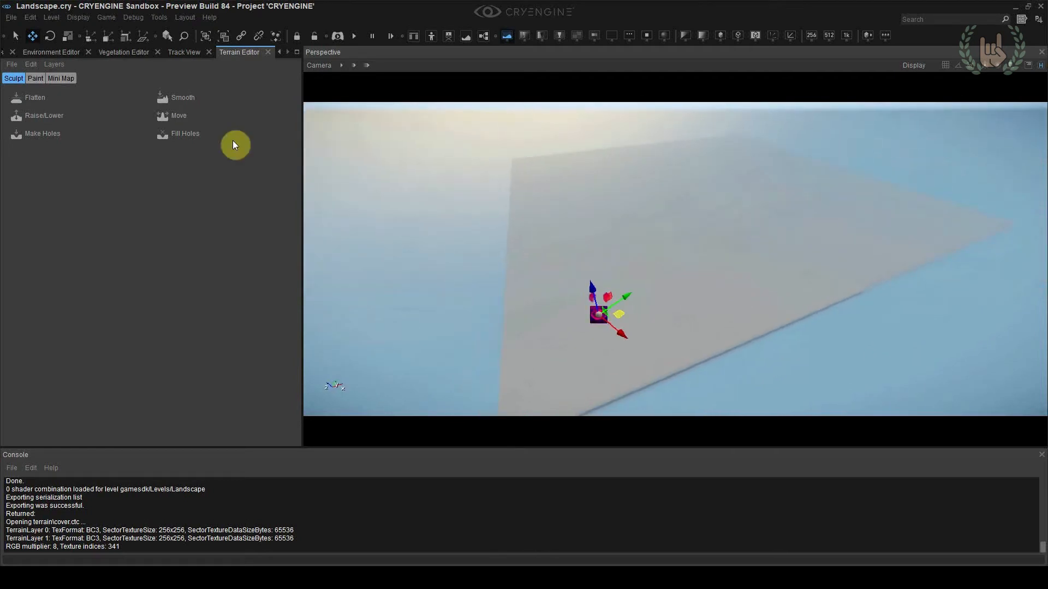
Generate terrain on the resized map with Feature Size 7, Bumpiness 0.4, Detail 8 and Variation 1
left_click(19, 66)
left_click(41, 96)
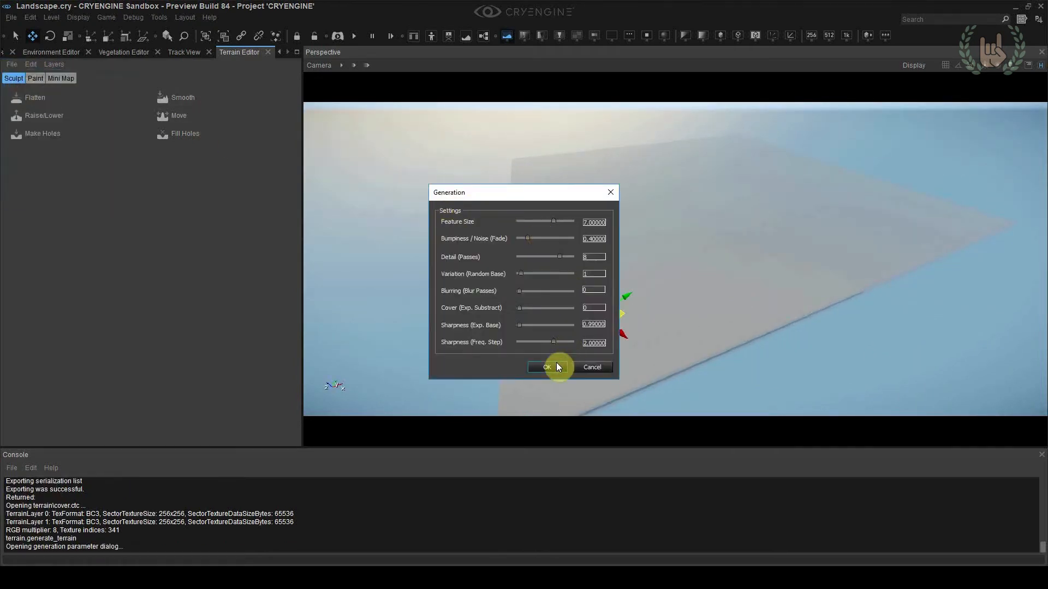
left_click(556, 367)
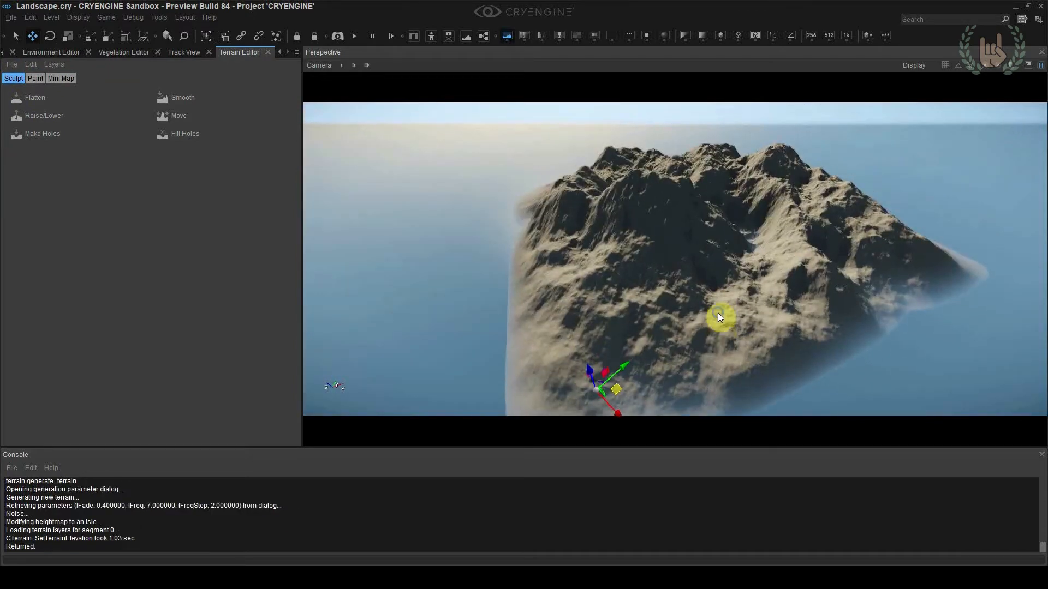
Examine the generated mountainous island from several angles and check the available terrain editing commands
key("w")
mouse_move(718, 313)
right_mouse_down()
mouse_move(655, 333)
mouse_move(628, 294)
mouse_move(633, 287)
mouse_move(579, 287)
mouse_move(650, 289)
mouse_move(718, 313)
mouse_move(712, 329)
mouse_move(718, 318)
right_mouse_up()
key("d")
scroll(718, 312, "up", 1)
key("w")
scroll(627, 295, "up", 1)
key("s")
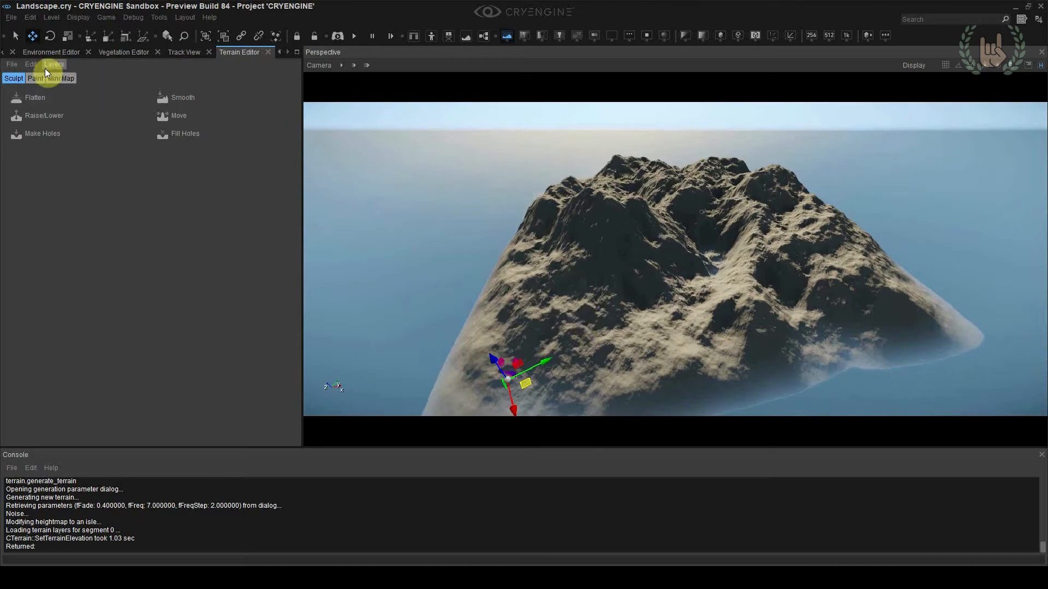
left_click(30, 66)
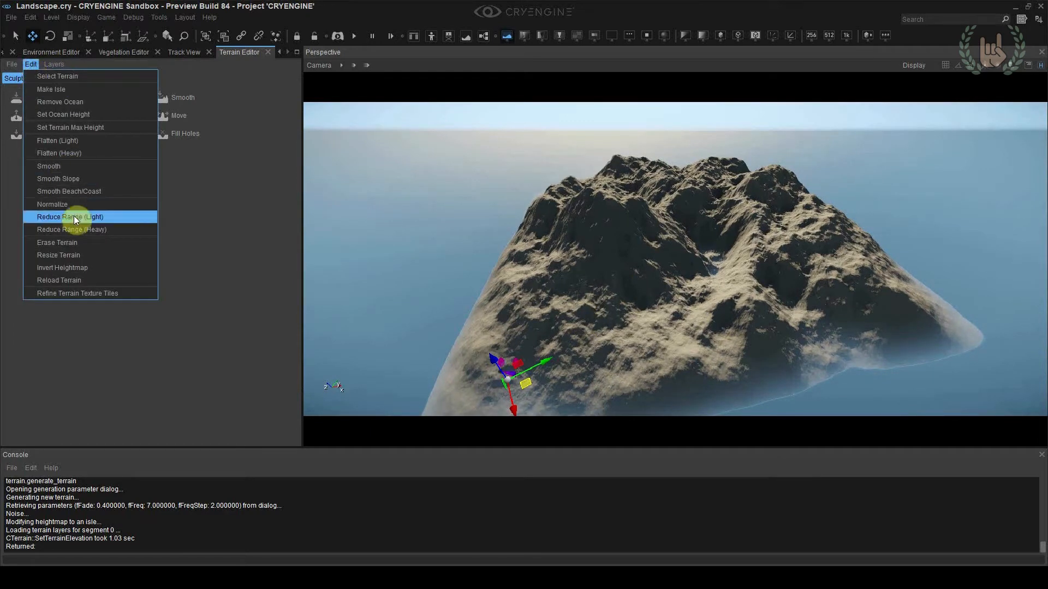
right_click_drag(512, 238, 442, 231)
right_click_drag(546, 243, 577, 242)
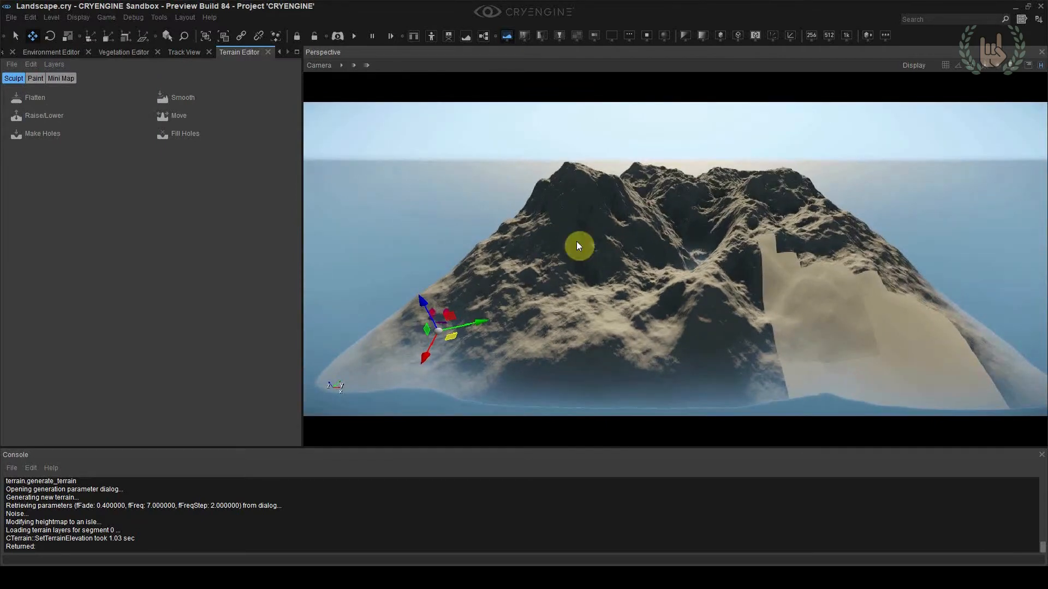
Lower the mountainous terrain by applying Reduce Range (Heavy) four times
left_click(30, 65)
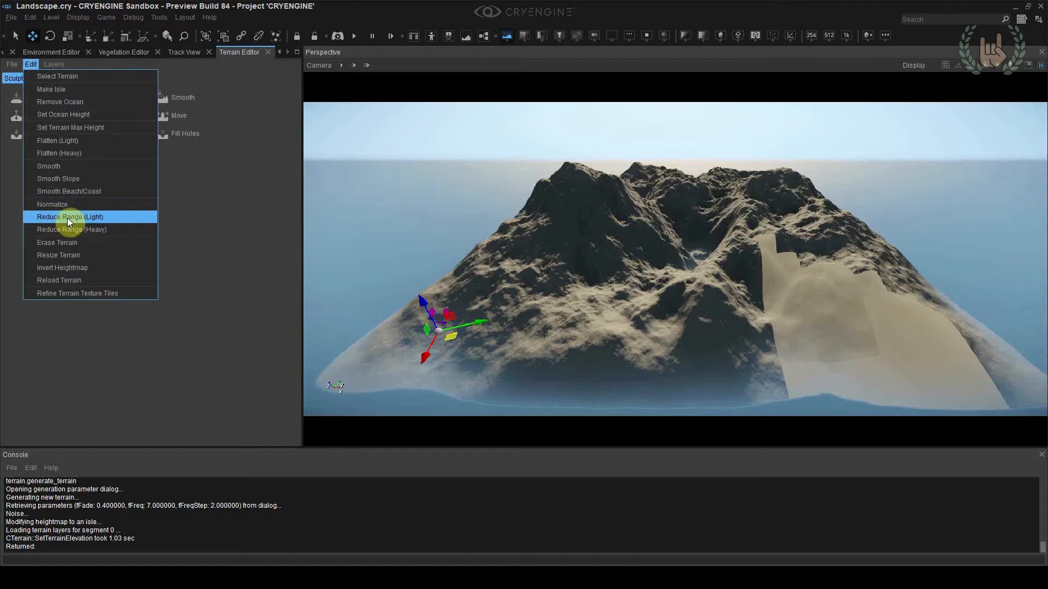
left_click(100, 229)
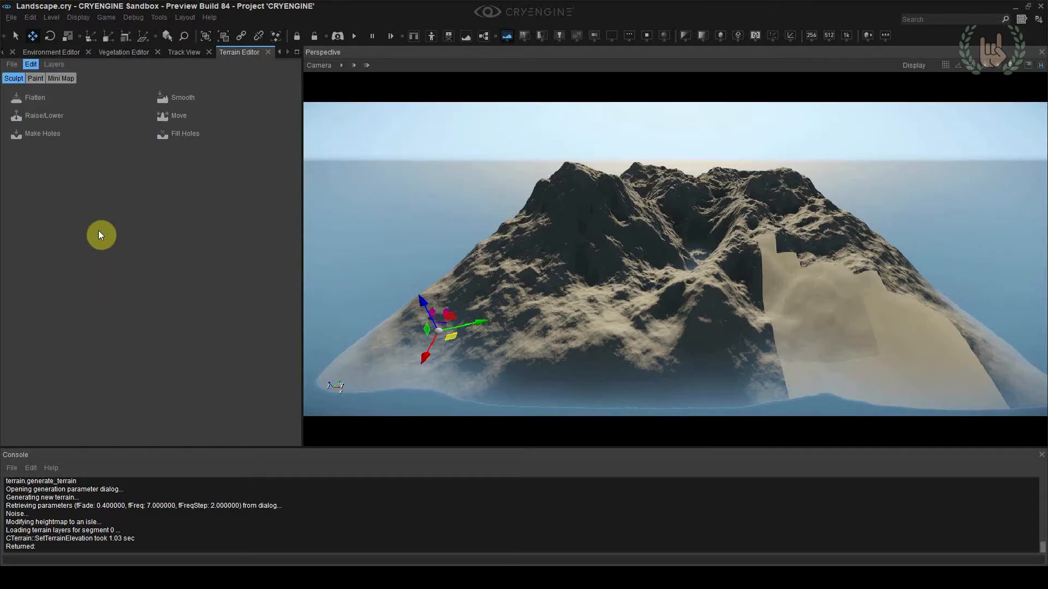
left_click(31, 64)
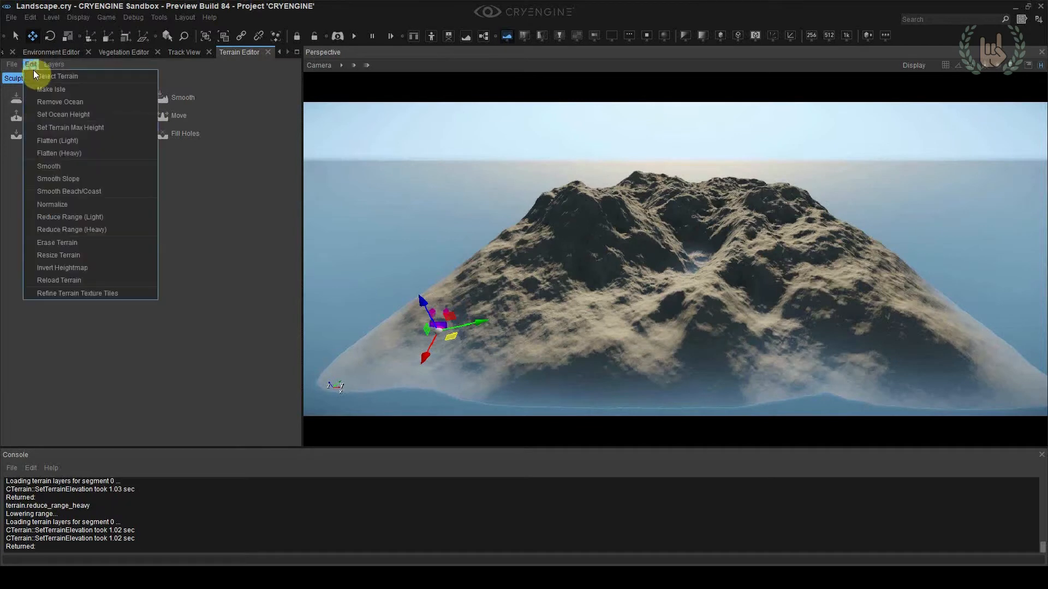
left_click(58, 229)
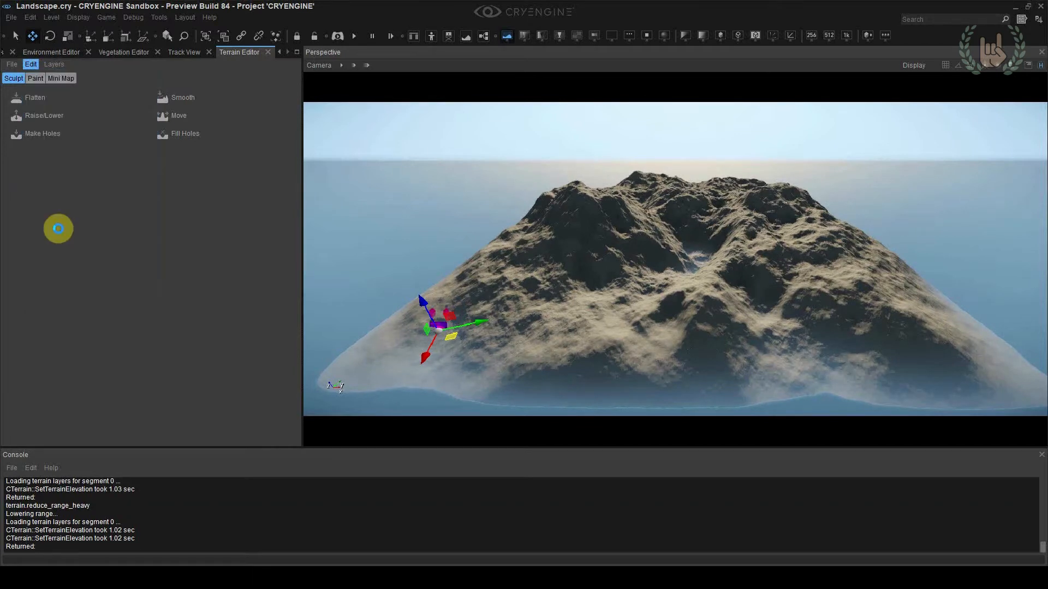
left_click(31, 64)
left_click(61, 230)
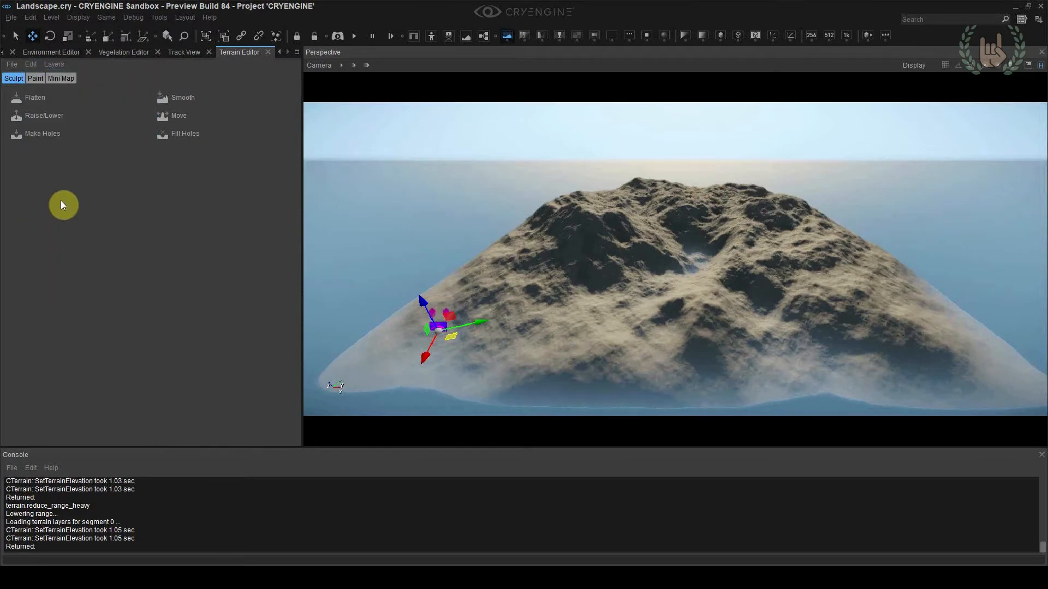
left_click(31, 64)
left_click(72, 229)
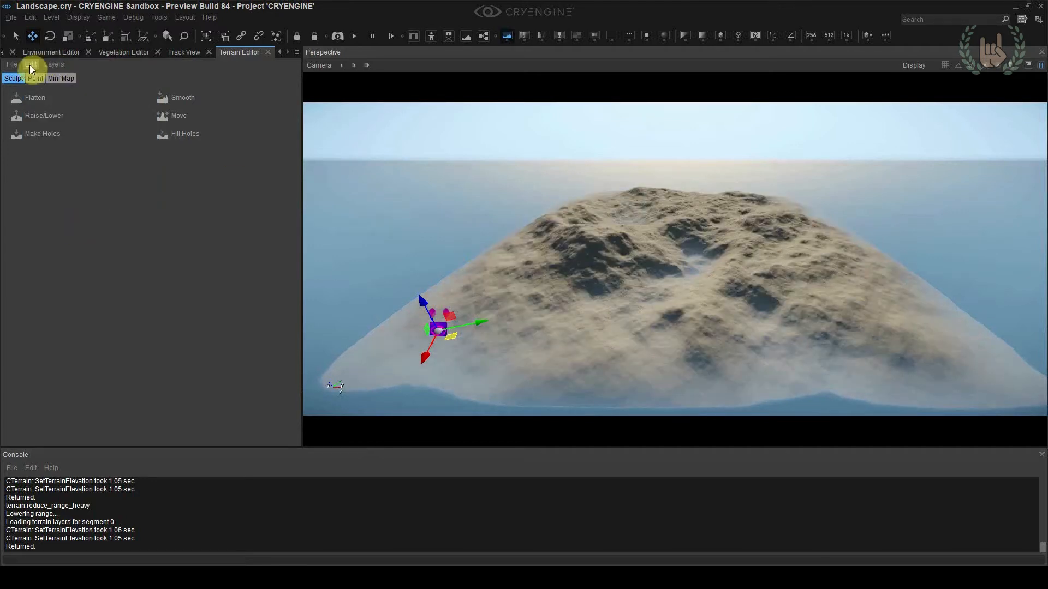
Examine the lowered island terrain from within its valleys and from above
key("w")
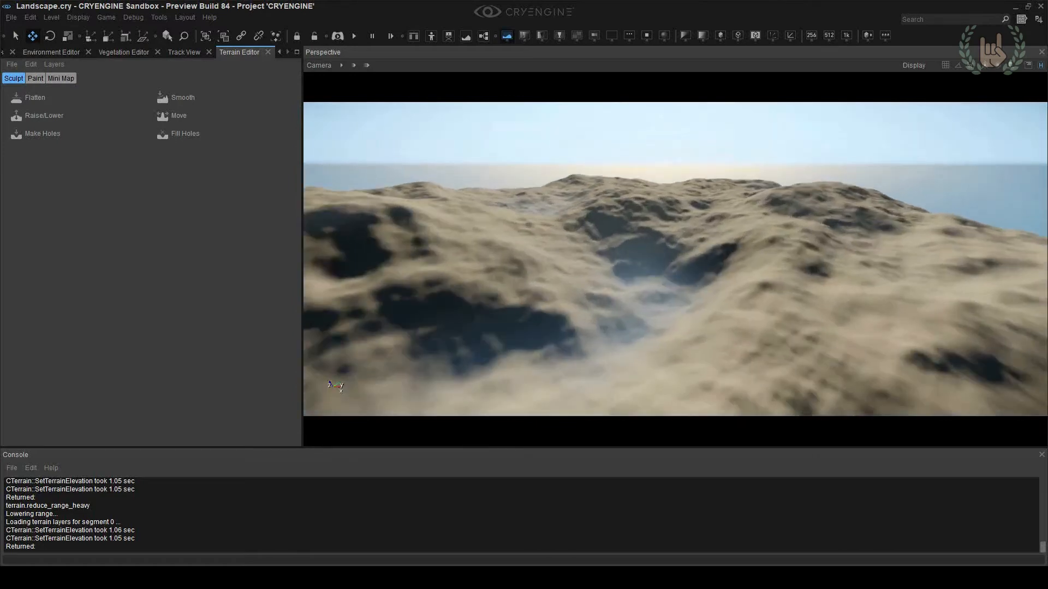
key("w")
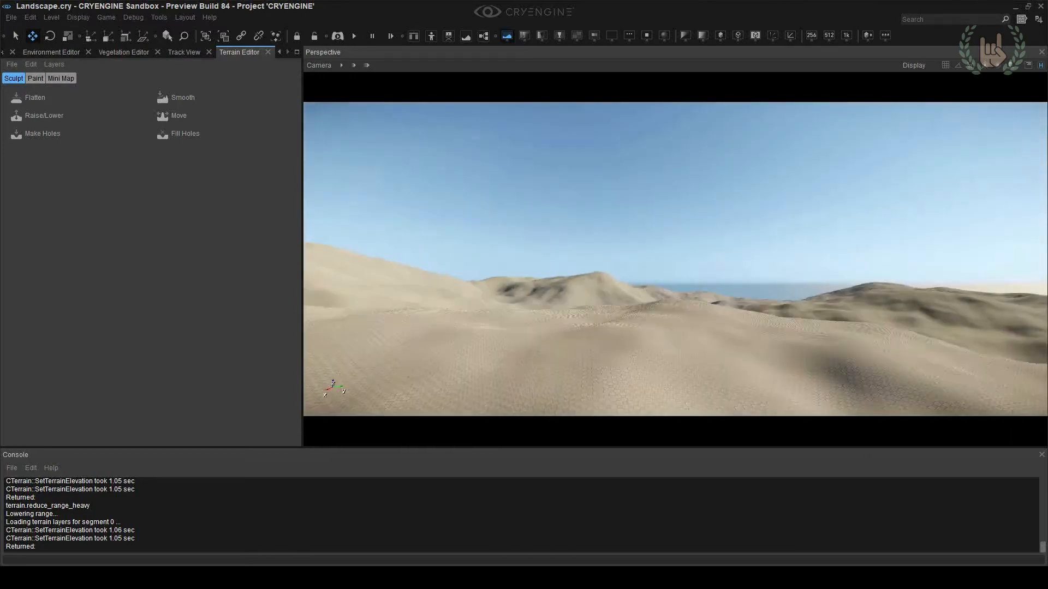
key("w")
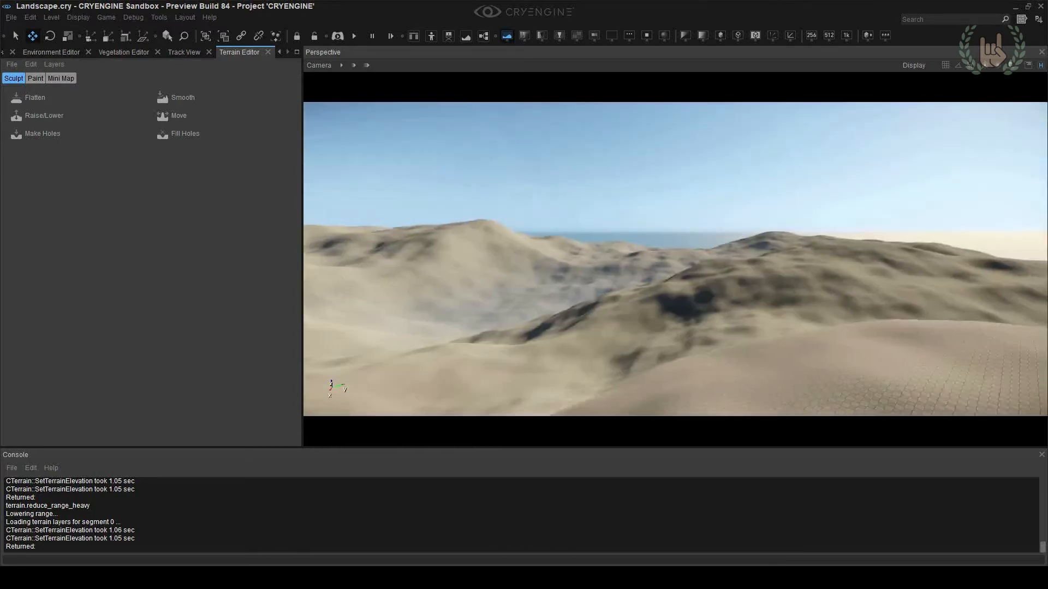
key("s")
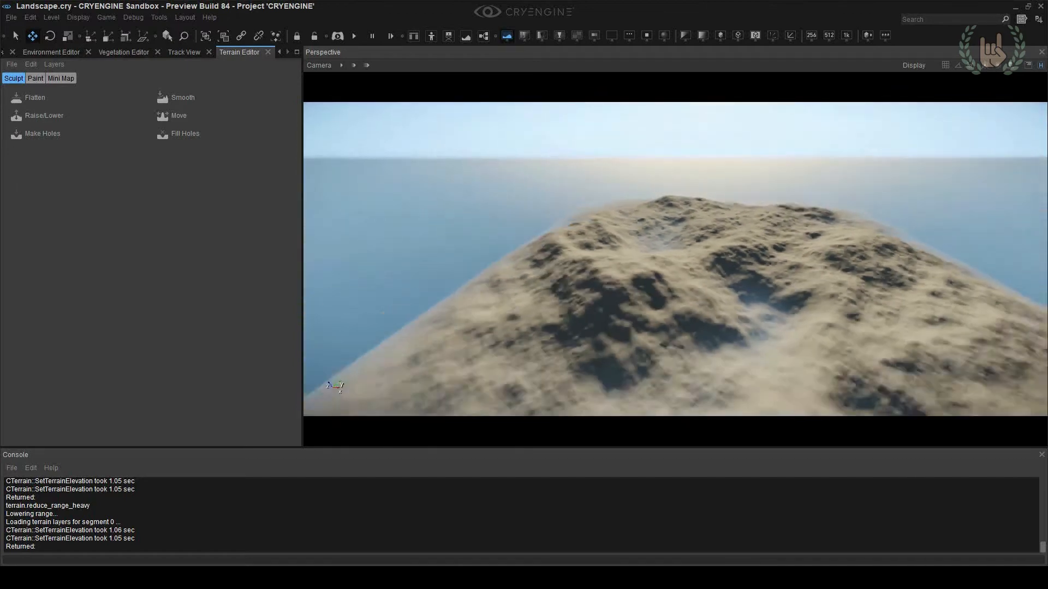
key("s")
right_click_drag(466, 133, 475, 142)
mouse_move(545, 147)
right_mouse_down()
mouse_move(562, 144)
mouse_move(497, 162)
mouse_move(477, 150)
mouse_move(545, 150)
right_mouse_up()
key("w")
key("s")
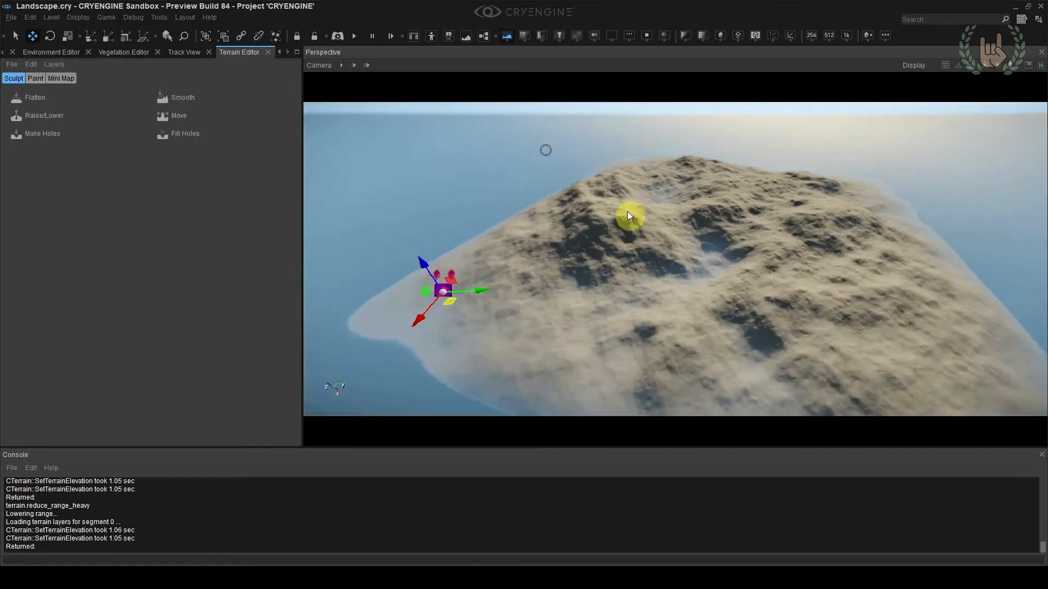
Activate the Flatten tool and sample terrain heights at several spots around the central valley
left_click(38, 97)
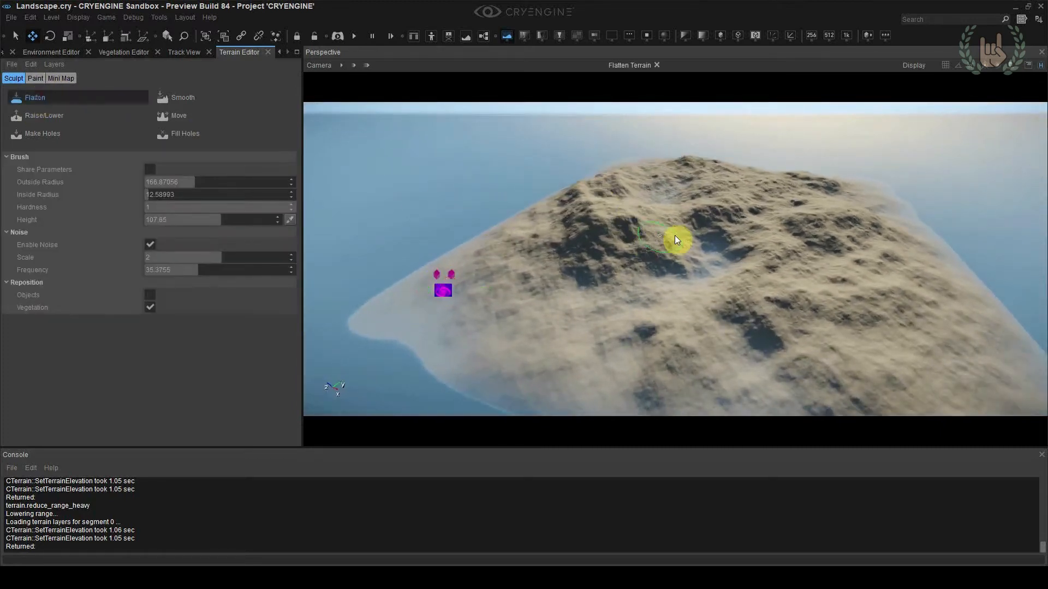
scroll(672, 224, "up", 2)
left_click(655, 201, "ctrl")
right_click_drag(662, 206, 650, 279)
key("w")
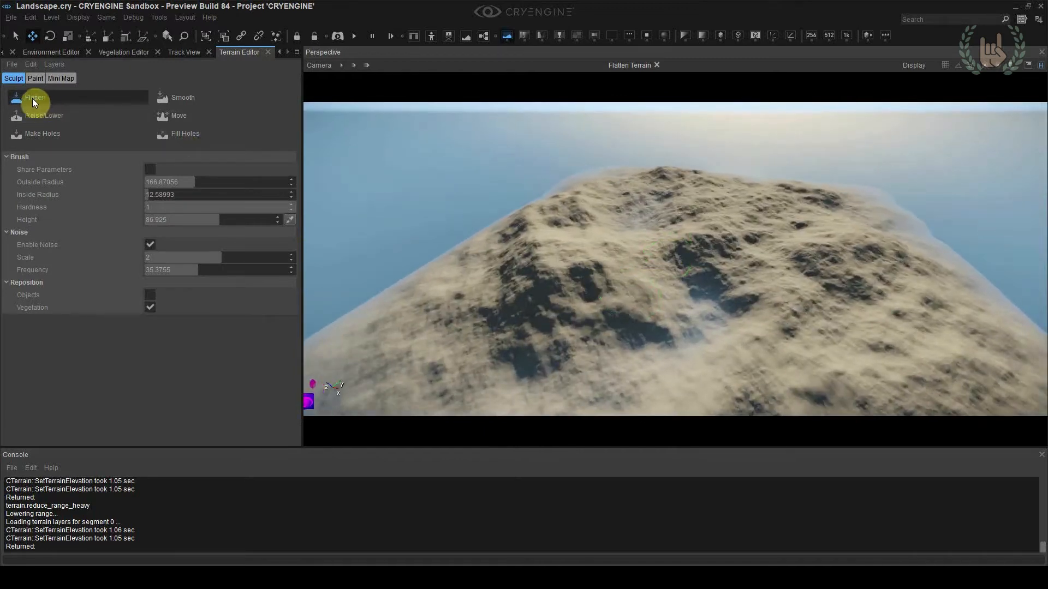
right_click_drag(616, 226, 618, 227)
left_click(634, 224, "ctrl")
left_click(669, 254, "ctrl")
left_click(693, 224, "ctrl")
left_click(666, 257, "ctrl")
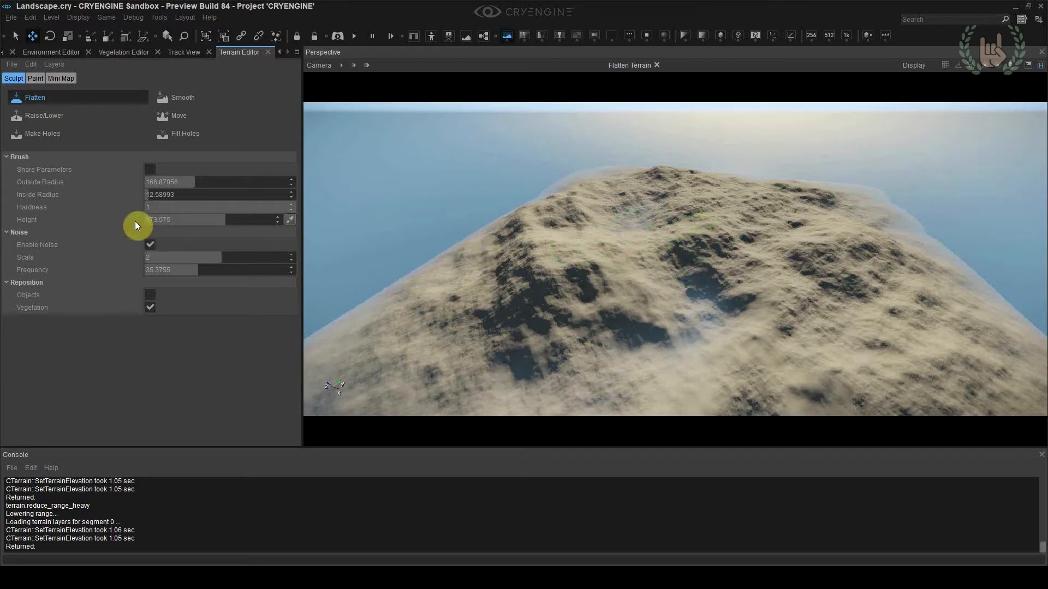
left_click(637, 225, "ctrl")
left_click(697, 241, "ctrl")
left_click(704, 313, "ctrl")
left_click(697, 241, "ctrl")
left_click(635, 227, "ctrl")
left_click(633, 227, "ctrl")
left_click(633, 226, "ctrl")
Set the Flatten brush height to 80 and enlarge its outside radius to the maximum
left_click(182, 221)
type("80")
key("Return")
left_click(691, 275)
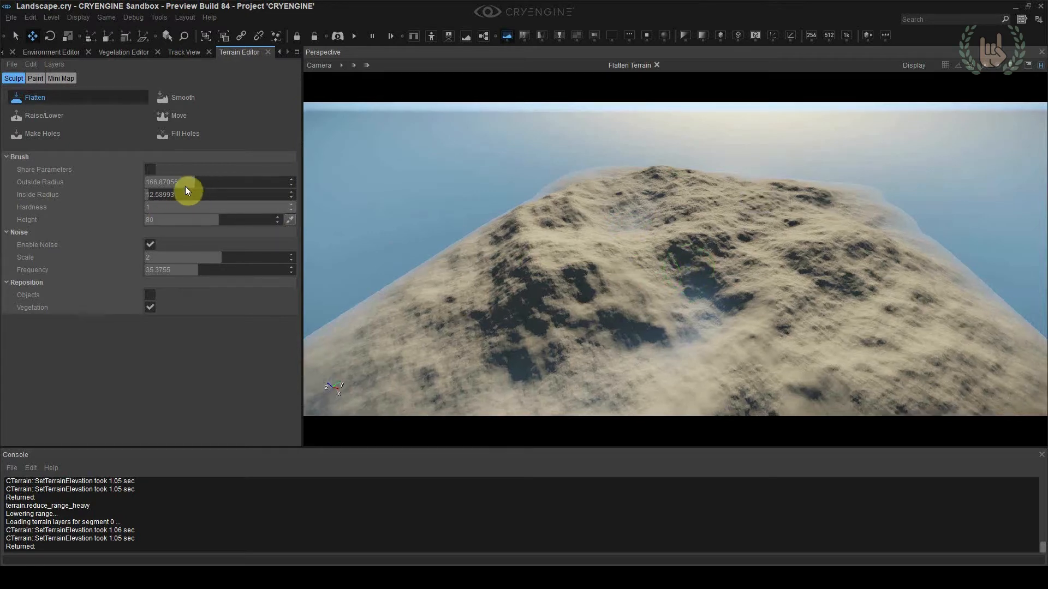
left_click_drag(158, 182, 305, 182)
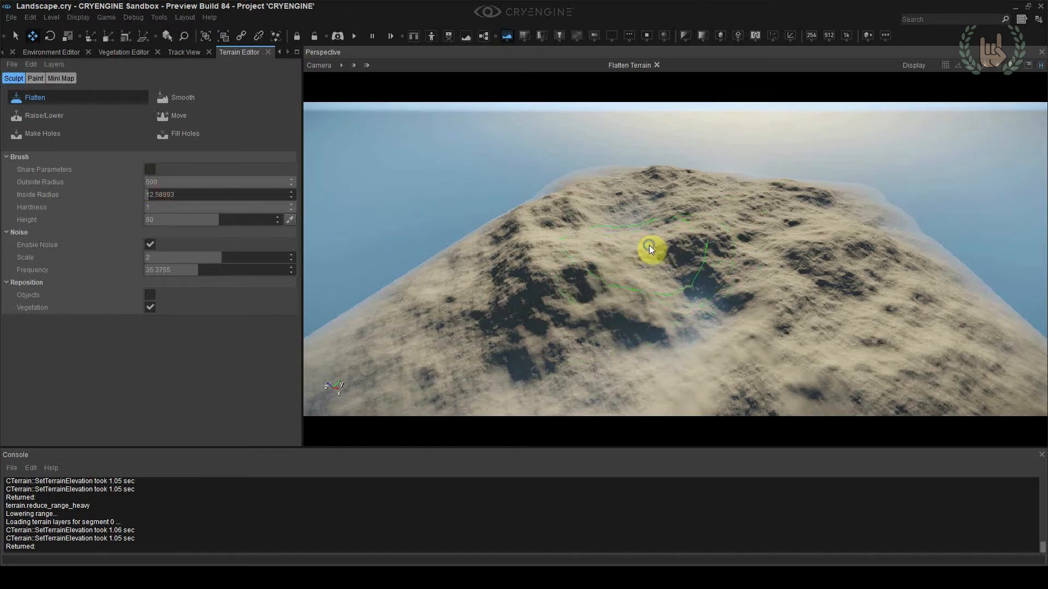
Try to flatten a broad area through the central valley with the large brush and undo the result
right_click_drag(649, 244, 689, 227)
key("shift+s")
left_click_drag(640, 197, 743, 301)
mouse_move(840, 274)
right_mouse_down()
mouse_move(847, 289)
mouse_move(849, 269)
mouse_move(910, 272)
mouse_move(840, 274)
right_mouse_up()
key("shift+w")
key("shift+w")
key("shift+s")
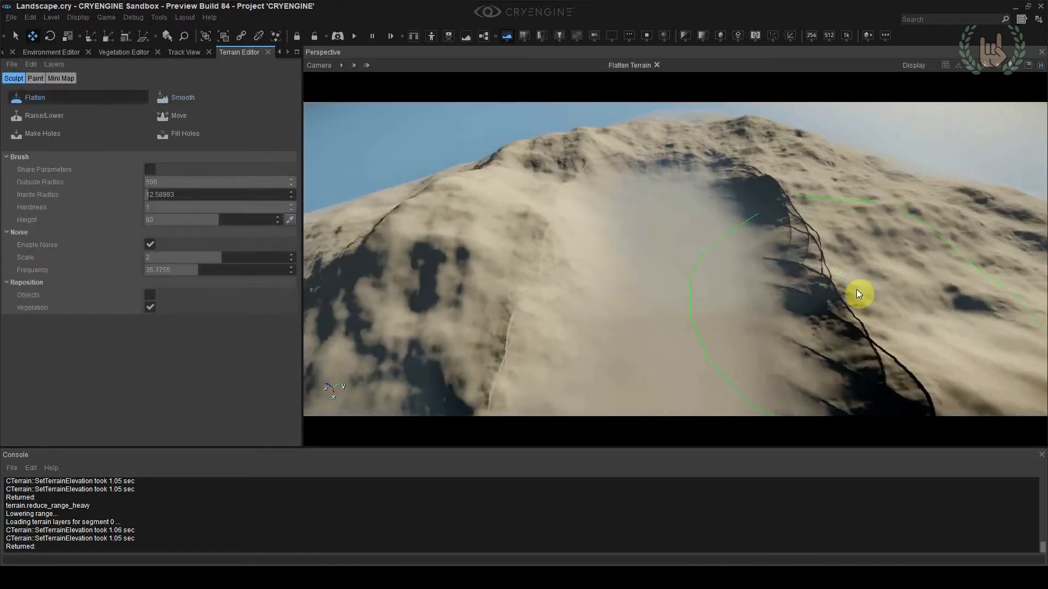
key("ctrl+z")
key("shift+s")
right_click_drag(835, 310, 843, 324)
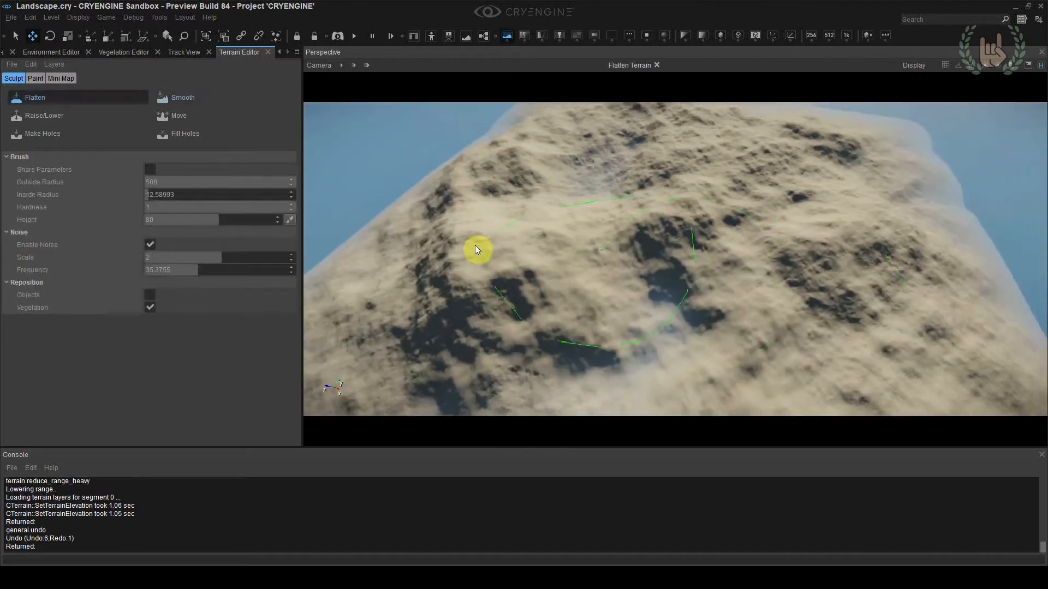
Set the Flatten brush's outside radius to 350
left_click(173, 183)
type("350")
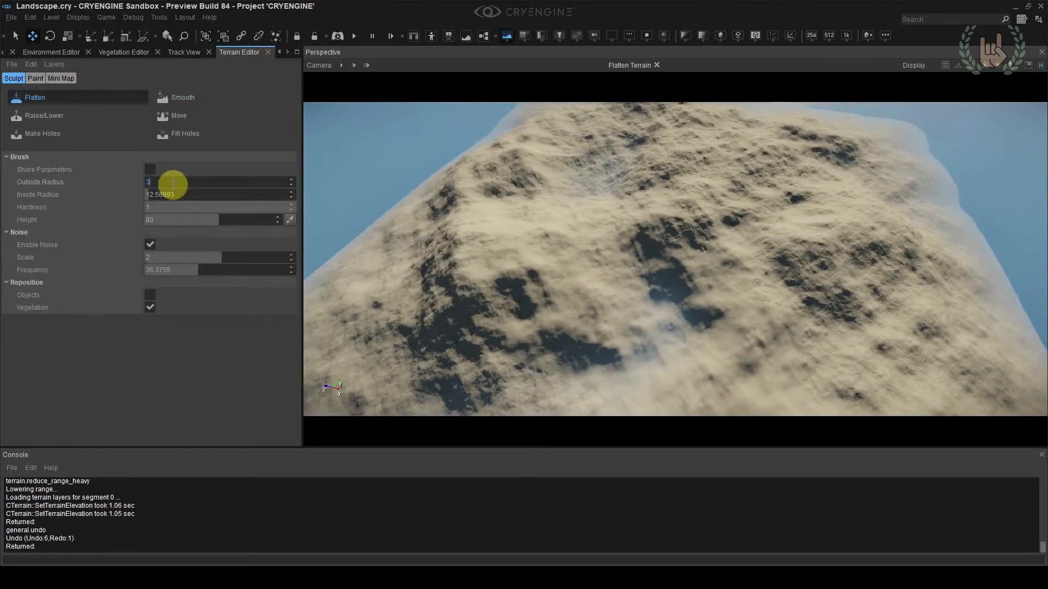
key("Return")
Try to flatten the valley floor with noise enabled and undo the strokes
key("shift+s")
right_click_drag(657, 198, 638, 192)
mouse_move(580, 195)
left_mouse_down()
mouse_move(650, 209)
mouse_move(673, 270)
mouse_move(639, 344)
mouse_move(662, 224)
mouse_move(708, 311)
left_mouse_up()
right_click_drag(756, 301, 753, 280)
key("shift+w")
mouse_move(775, 325)
right_mouse_down()
mouse_move(783, 327)
mouse_move(775, 326)
right_mouse_up()
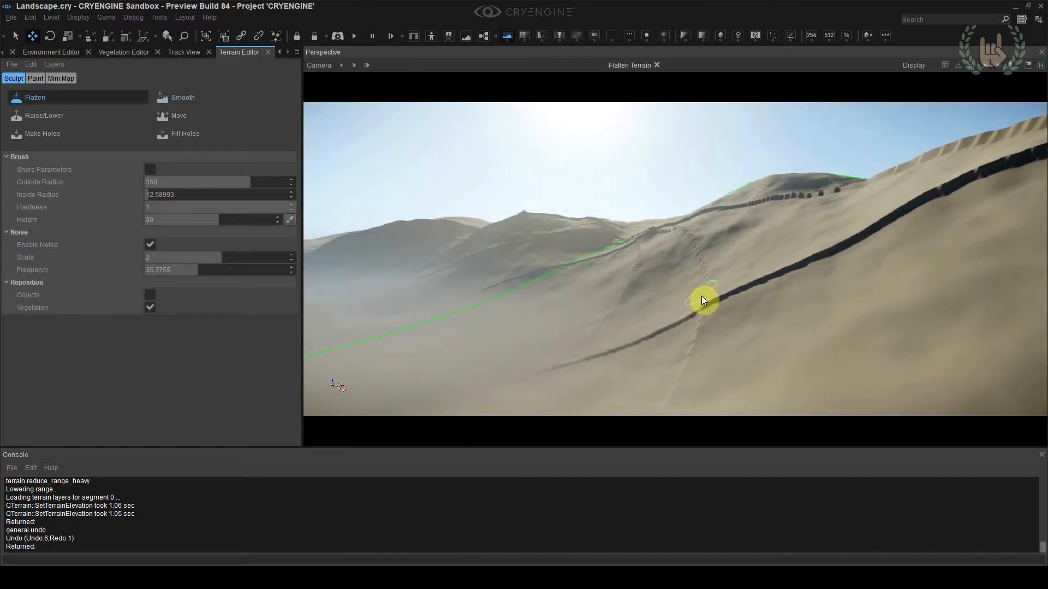
key("ctrl+z")
key("ctrl+z")
key("ctrl+z")
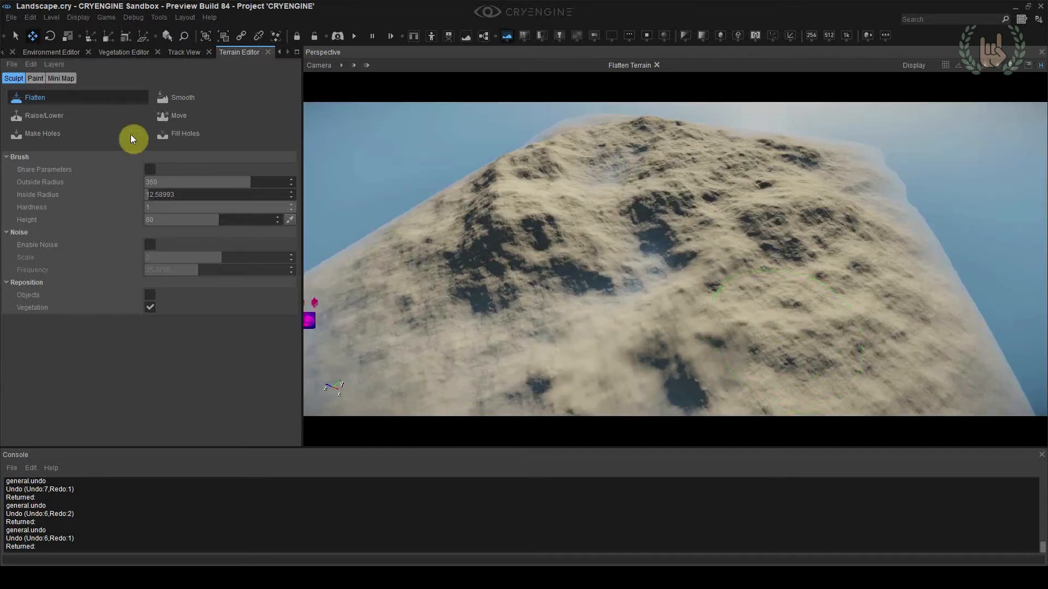
Flatten the central valley floor with noise disabled, brush hardness about 0.18 and height 80
left_click_drag(172, 216, 47, 215)
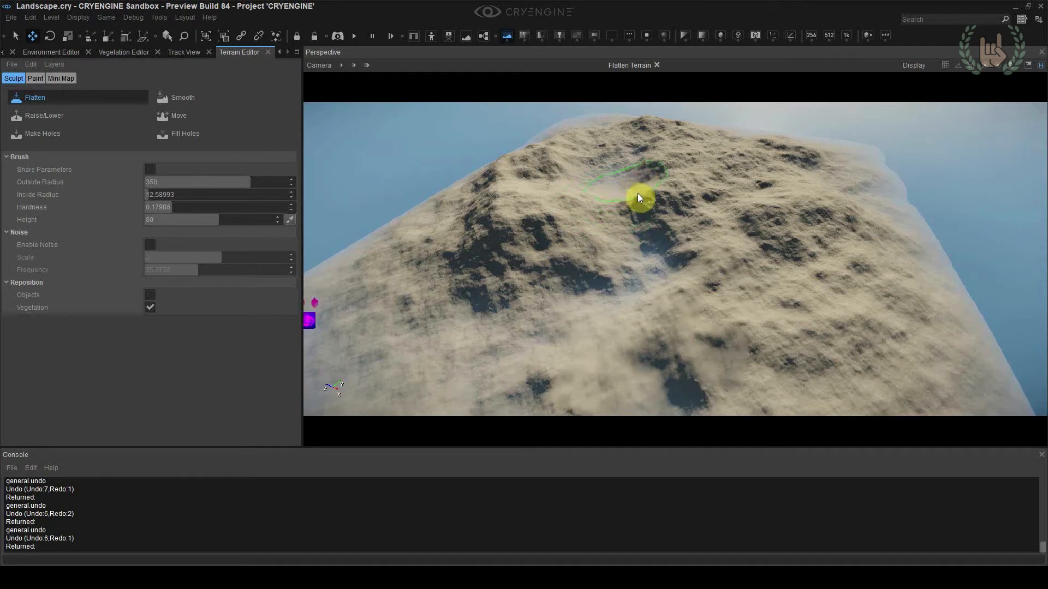
mouse_move(647, 200)
left_mouse_down()
mouse_move(680, 206)
mouse_move(702, 229)
mouse_move(652, 302)
left_mouse_up()
key("w")
right_click_drag(769, 299, 752, 287)
left_click_drag(622, 223, 654, 240)
right_click_drag(653, 235, 651, 234)
left_click_drag(650, 234, 650, 255)
mouse_move(650, 254)
right_mouse_down()
mouse_move(646, 263)
mouse_move(699, 264)
mouse_move(612, 264)
right_mouse_up()
Leave the Flatten tool and inspect the flattened valley floor and surrounding mountains from ground level
left_click(111, 98)
mouse_move(524, 230)
right_mouse_down()
mouse_move(491, 251)
mouse_move(491, 280)
mouse_move(507, 278)
mouse_move(545, 229)
right_mouse_up()
key("w")
scroll(491, 272, "down", 5)
key("w")
scroll(491, 278, "down", 2)
right_click_drag(655, 257, 781, 245)
right_click_drag(686, 252, 753, 250)
right_click_drag(702, 272, 702, 271)
Touch up the slopes around the valley floor with the Flatten brush, undoing an unwanted stroke
left_click(60, 101)
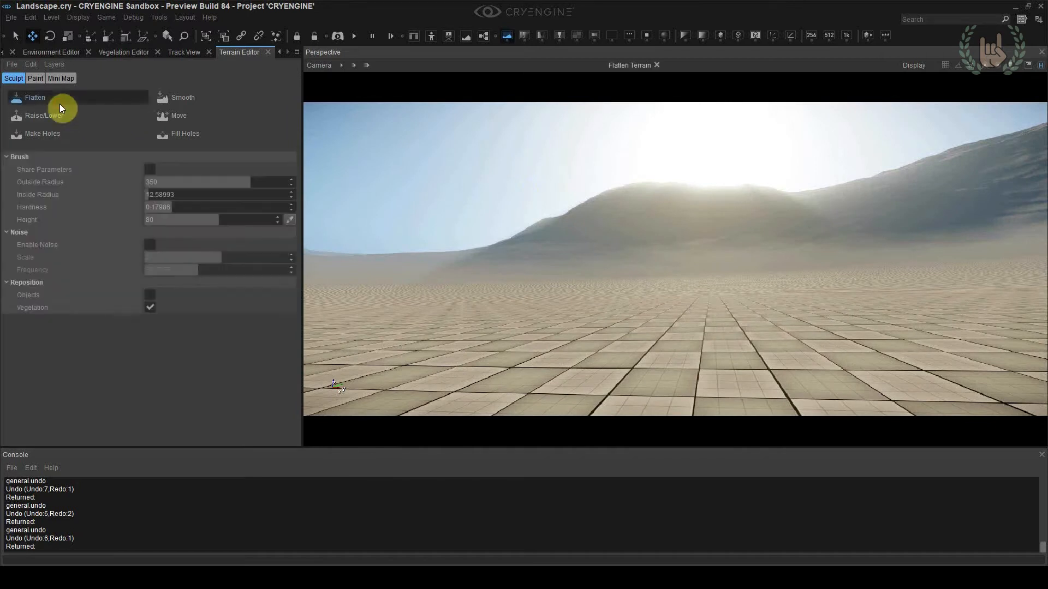
left_click(686, 212)
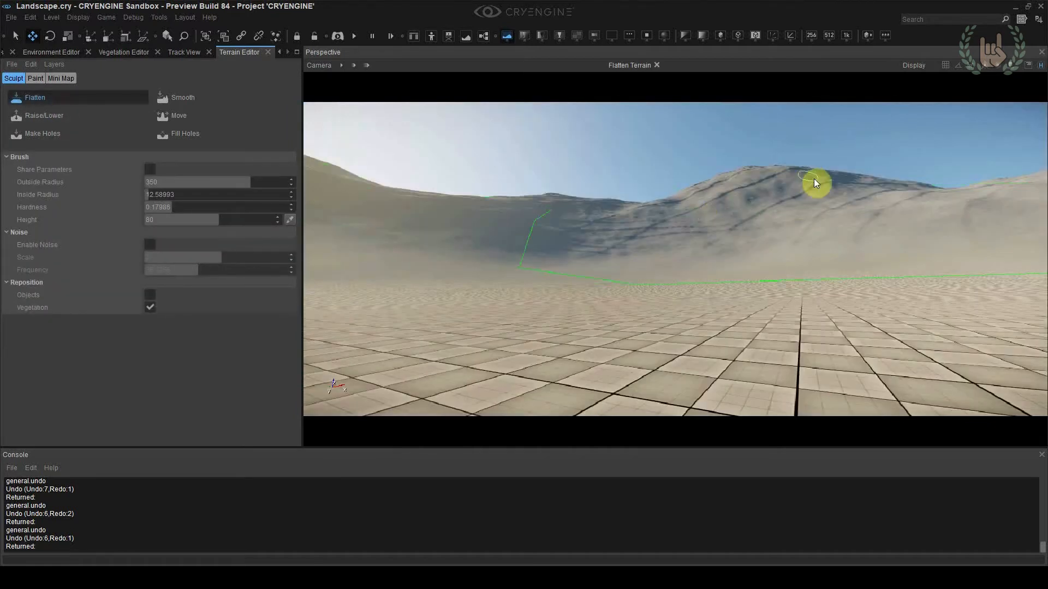
right_click_drag(813, 178, 680, 198)
left_click(684, 221)
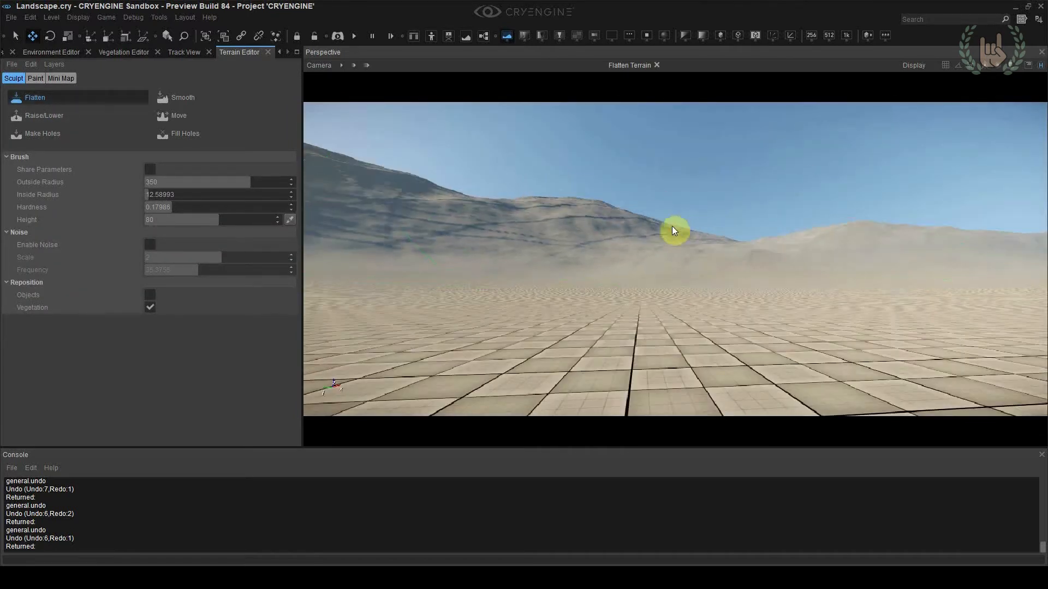
left_click(630, 227)
right_click_drag(629, 227, 637, 198)
left_click(563, 217)
right_click_drag(737, 241, 882, 270)
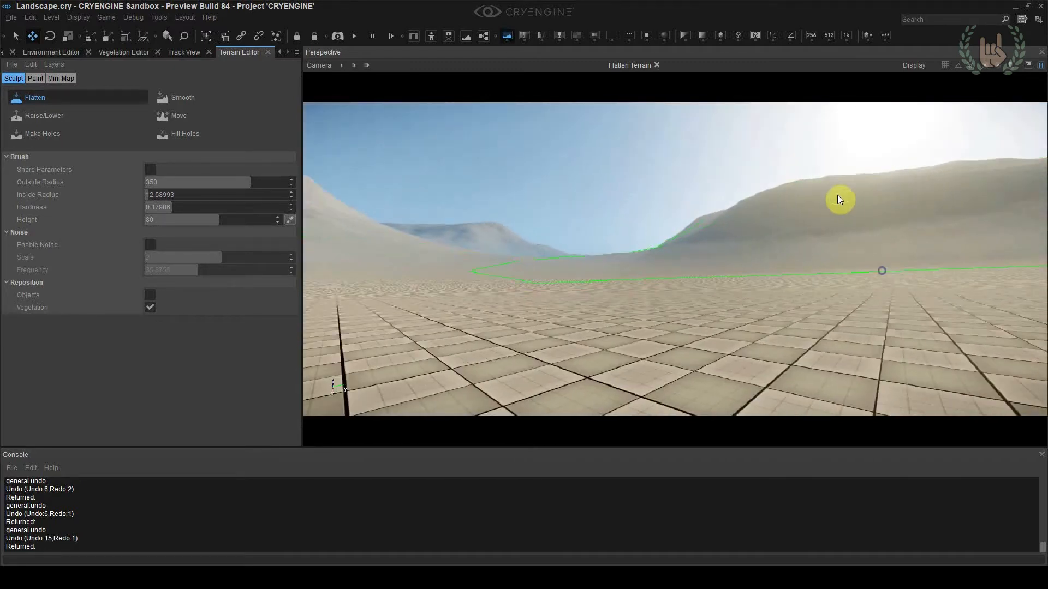
left_click(816, 191)
right_click_drag(815, 192, 326, 270)
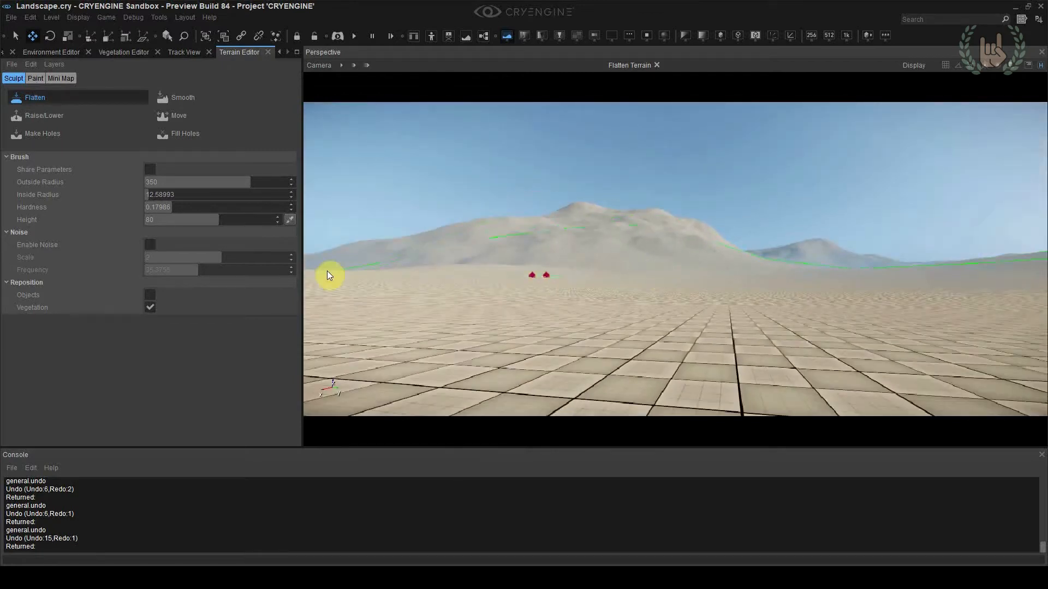
left_click(47, 100)
Test the flattened valley in game mode, including the third-person view, and return to editing
right_click_drag(769, 194, 780, 211)
key("ctrl+g")
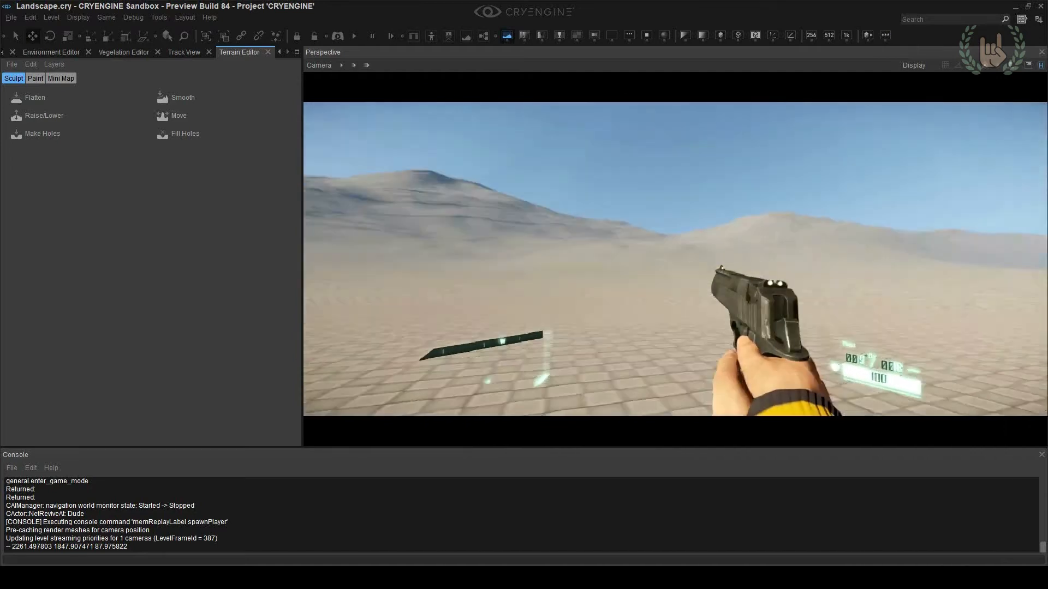
key("F1")
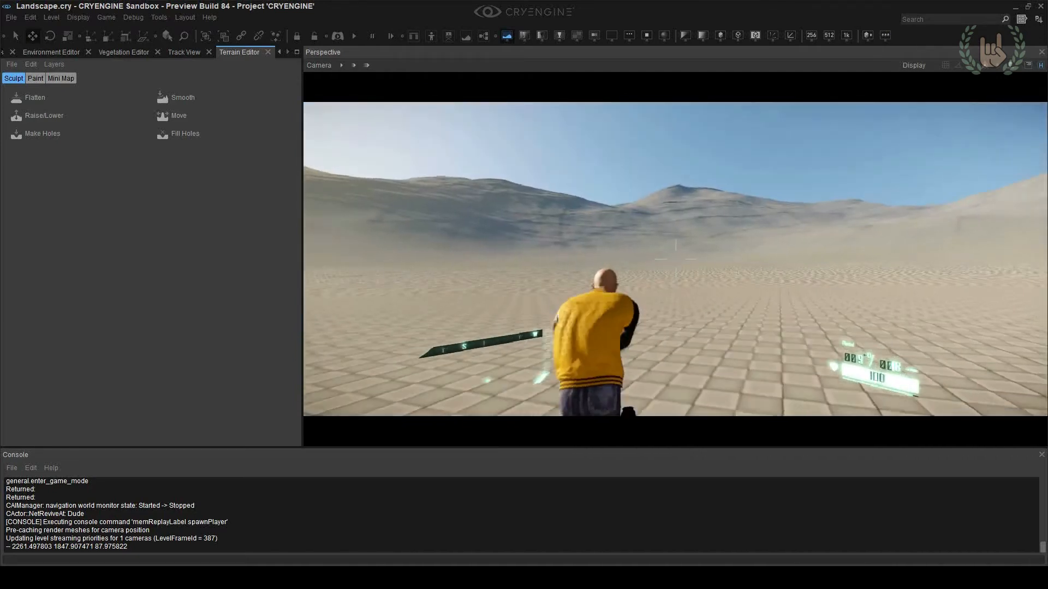
key("Escape")
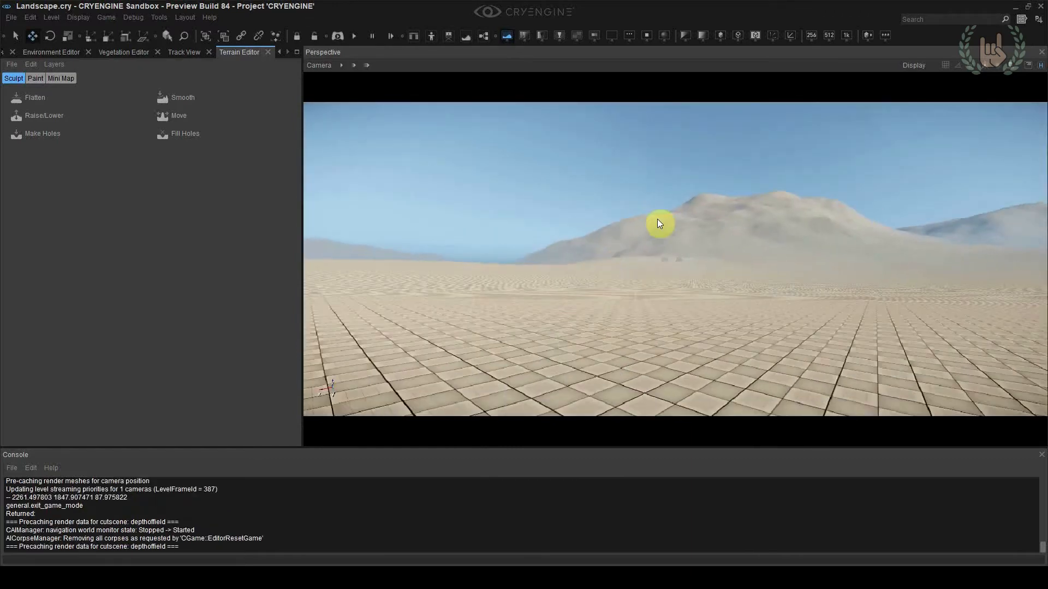
Save the level and look over the mountains around the flattened valley
key("ctrl+s")
right_click_drag(683, 255, 684, 205)
right_click_drag(676, 262, 674, 262)
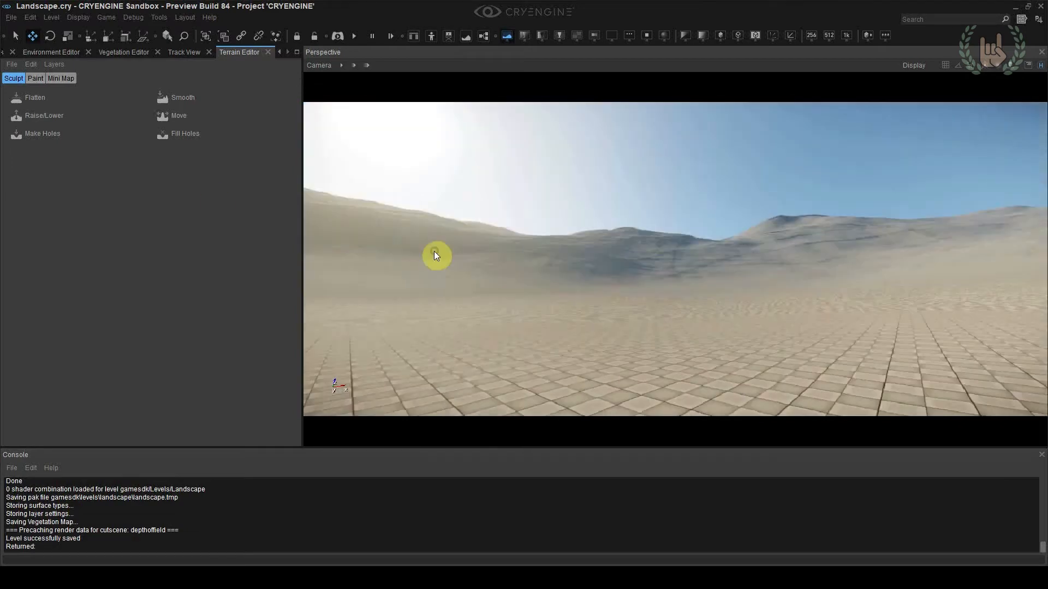
left_click(64, 116)
right_click_drag(750, 251, 750, 251)
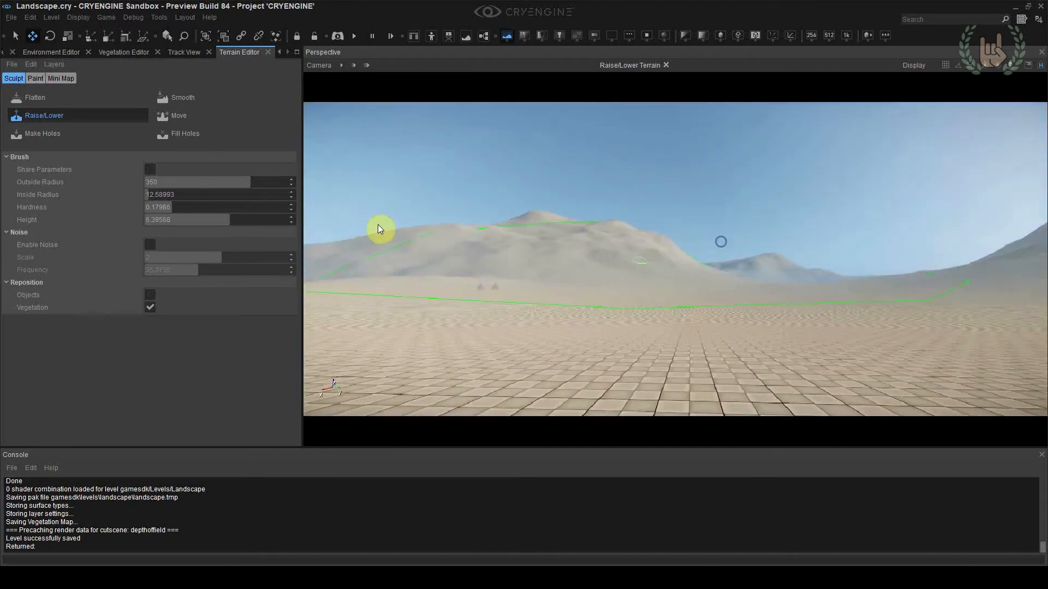
left_click(70, 116)
right_click_drag(643, 187, 644, 186)
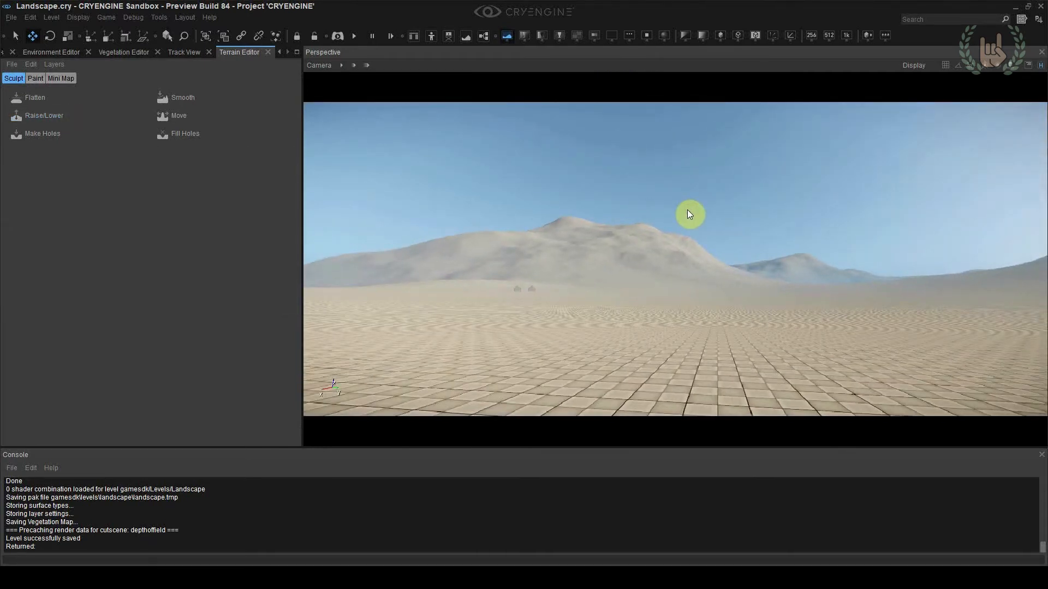
Show the terrain paint layers, widen the layer Name column, and select the Grass_uncut_01 layer
right_click_drag(689, 214, 700, 256)
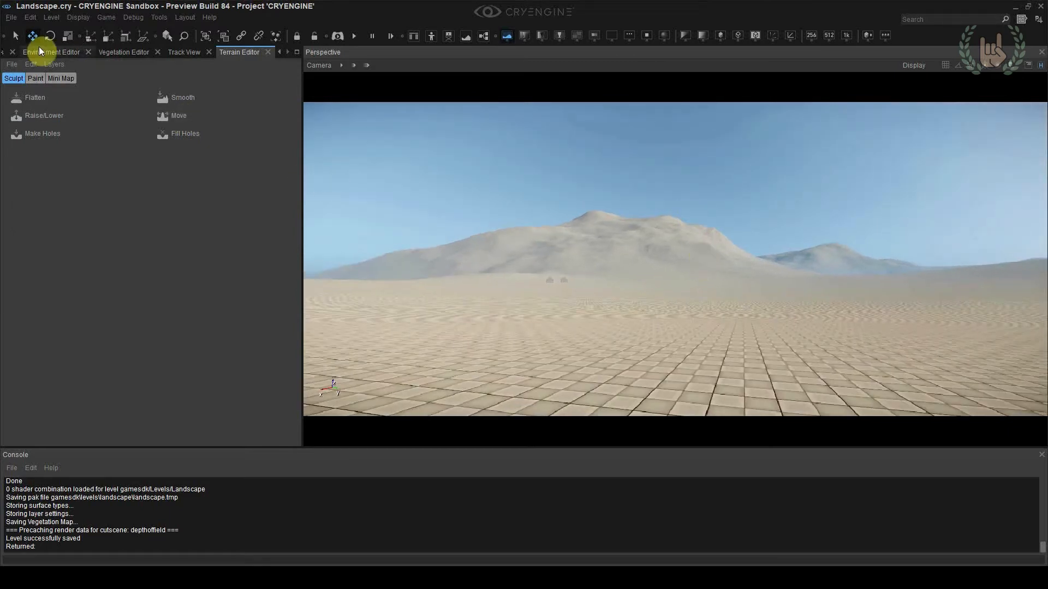
left_click(279, 53)
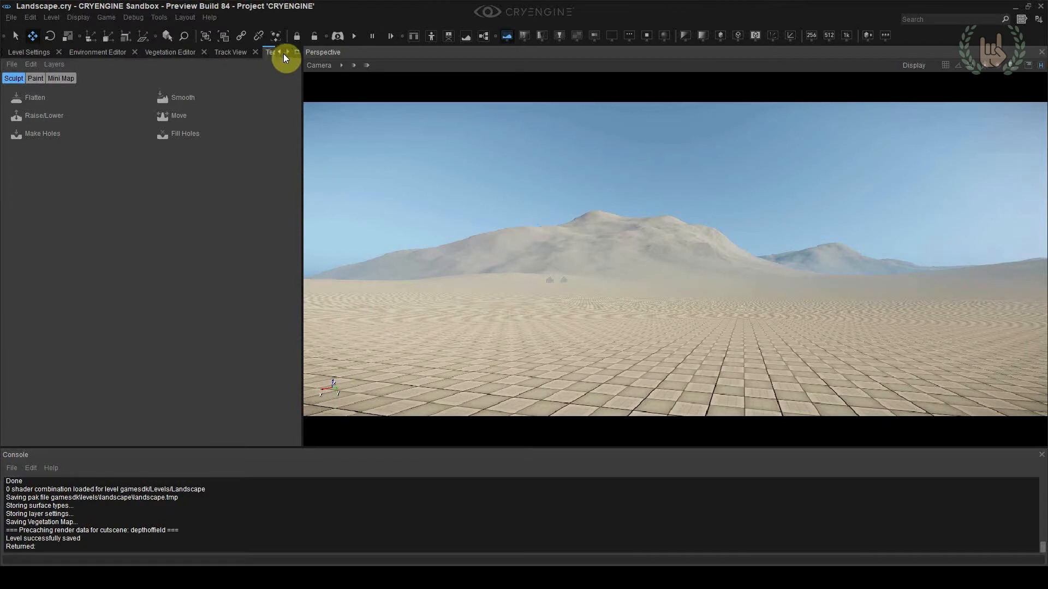
left_click(287, 53)
left_click(34, 78)
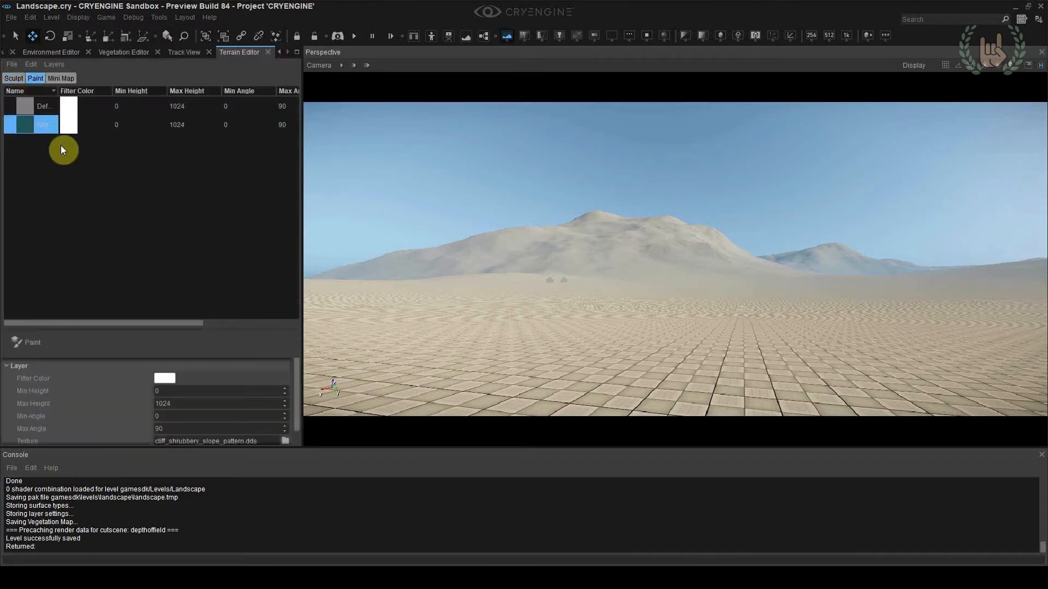
left_click_drag(58, 91, 137, 93)
left_click(73, 110)
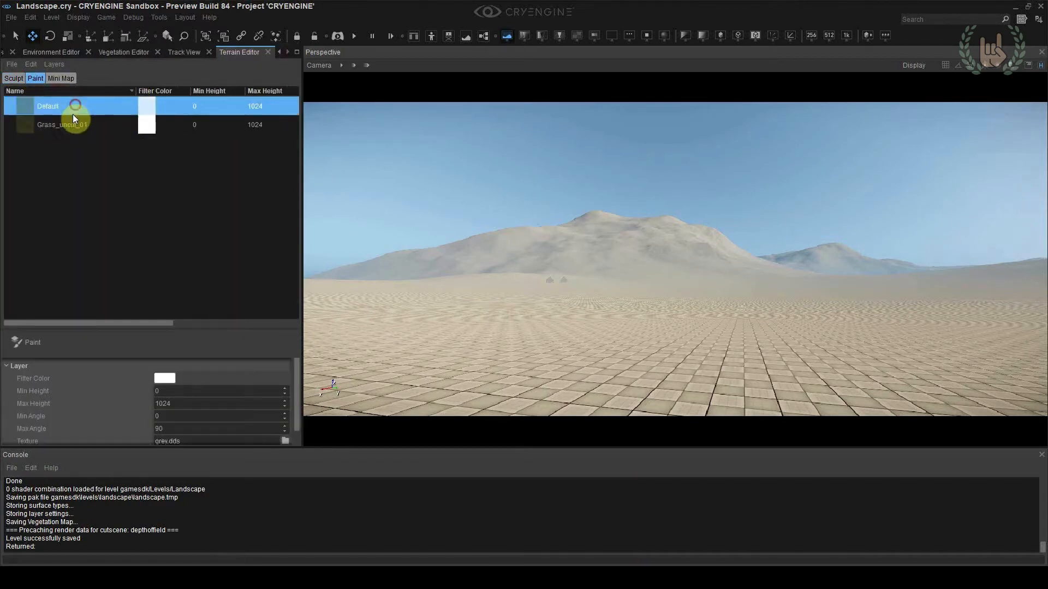
left_click(72, 123)
Paint the Grass_uncut_01 layer over the valley floor in the foreground with a brush range of 4, then leave painting
left_click(55, 342)
right_click_drag(585, 345, 587, 361)
mouse_move(628, 350)
left_mouse_down()
mouse_move(598, 351)
mouse_move(727, 367)
mouse_move(479, 325)
mouse_move(460, 309)
mouse_move(679, 329)
left_mouse_up()
key("w")
mouse_move(678, 329)
right_mouse_down()
mouse_move(622, 294)
mouse_move(637, 267)
mouse_move(655, 252)
mouse_move(695, 255)
mouse_move(715, 281)
right_mouse_up()
right_click_drag(676, 223, 668, 210)
mouse_move(595, 191)
left_mouse_down()
mouse_move(719, 160)
mouse_move(895, 207)
left_mouse_up()
mouse_move(895, 208)
right_mouse_down()
mouse_move(858, 246)
mouse_move(559, 349)
right_mouse_up()
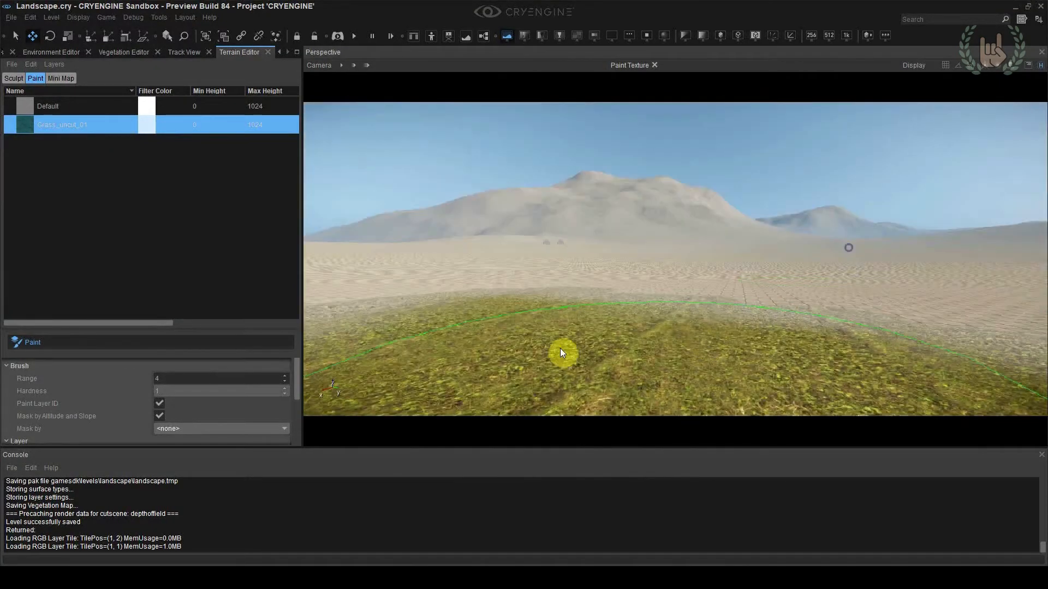
left_click(41, 346)
right_click_drag(533, 283, 538, 282)
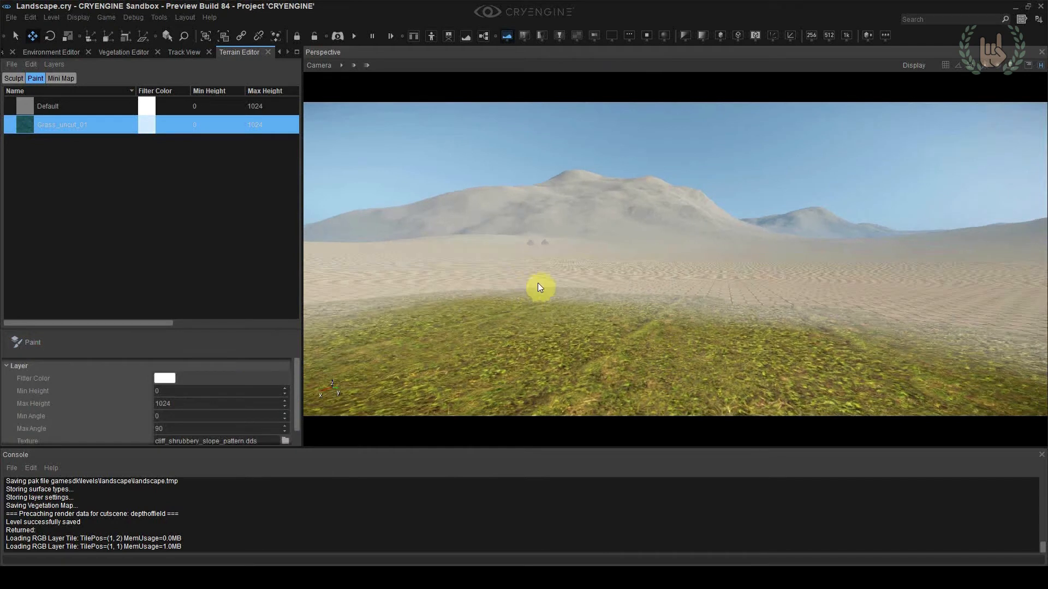
Set the paint brush range to 100 and paint Grass_uncut_01 onto the slope of the distant mountain
left_click(108, 344)
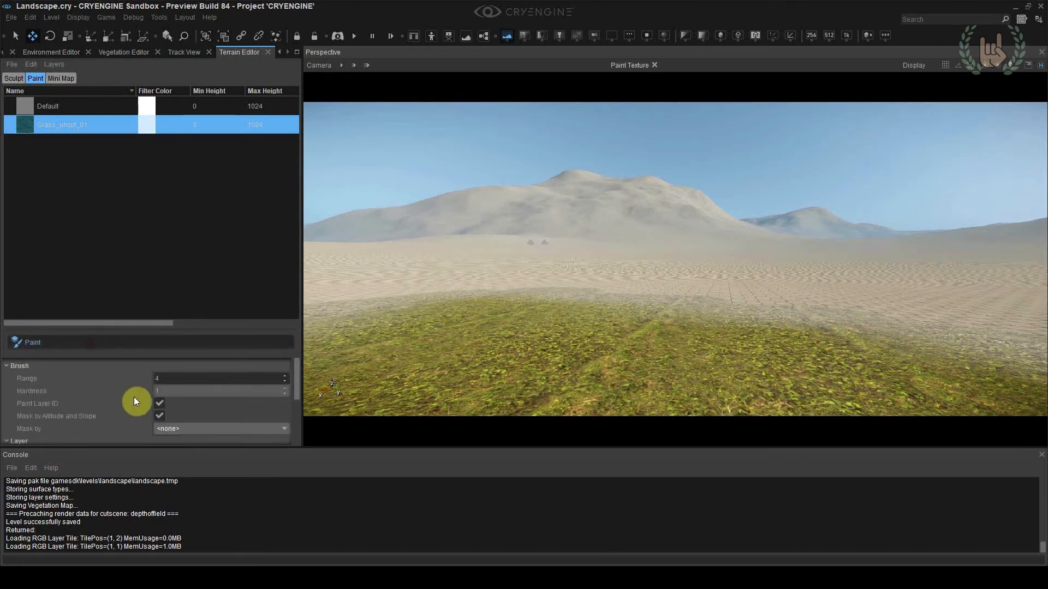
double_click(168, 379)
type("100")
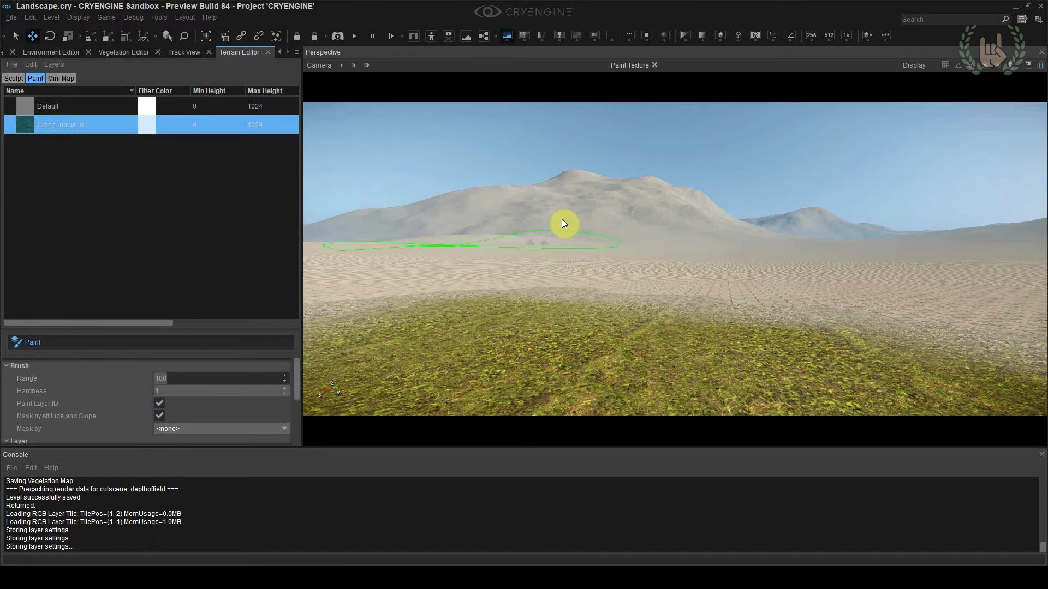
mouse_move(562, 221)
left_mouse_down()
mouse_move(621, 197)
mouse_move(620, 210)
mouse_move(664, 208)
mouse_move(699, 223)
mouse_move(655, 183)
left_mouse_up()
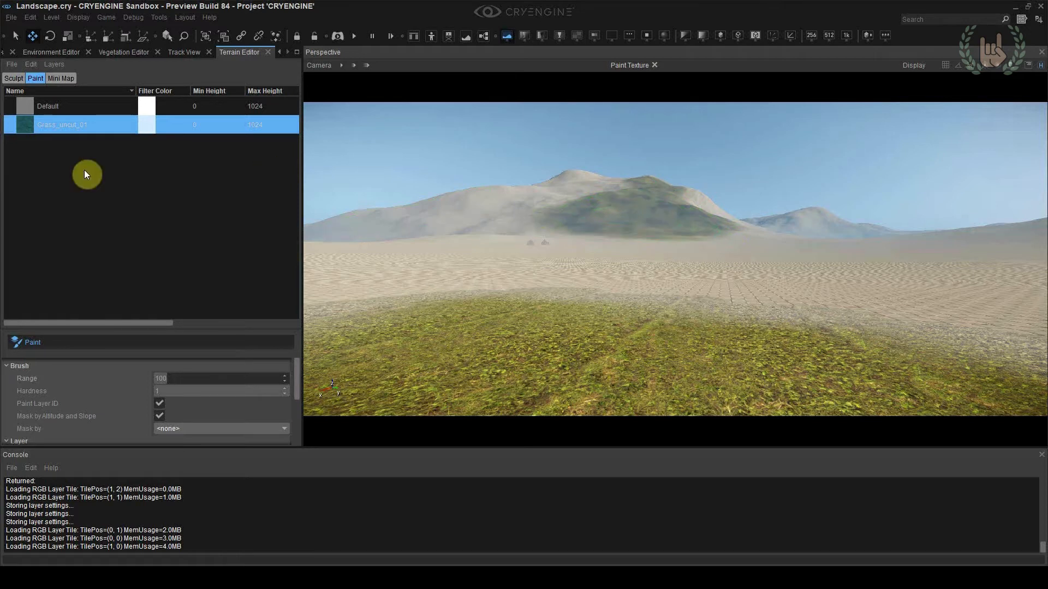
Create a new terrain paint layer named Grass_distance
right_click(62, 164)
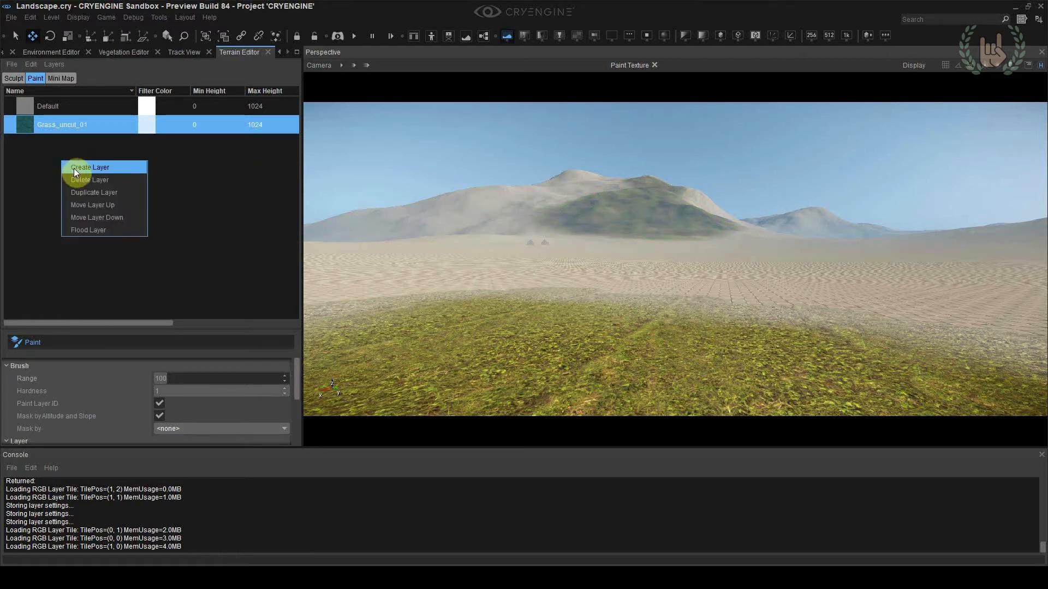
left_click(74, 168)
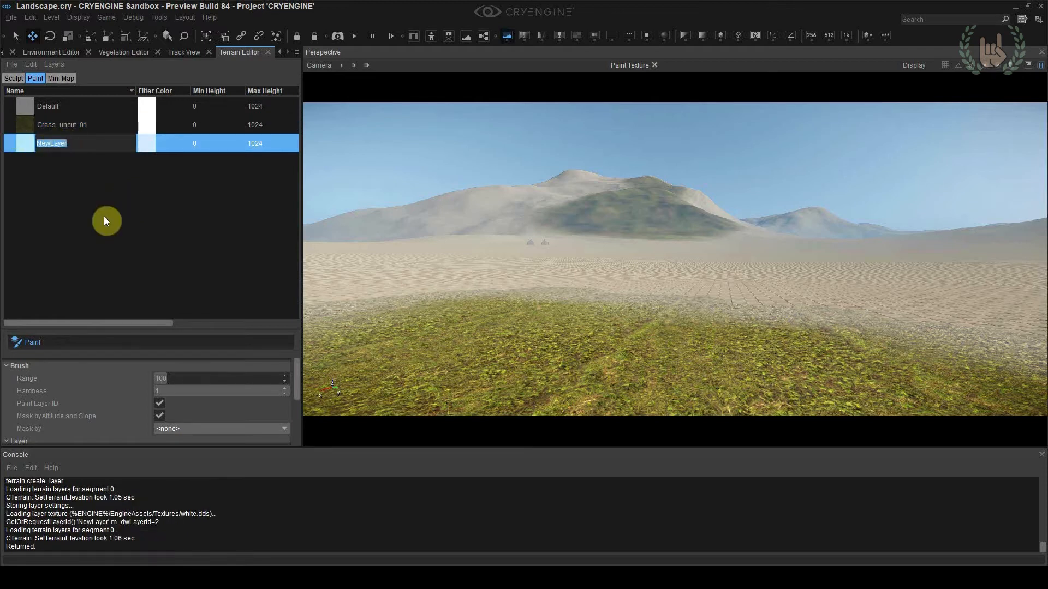
type("Grass_distance")
key("Return")
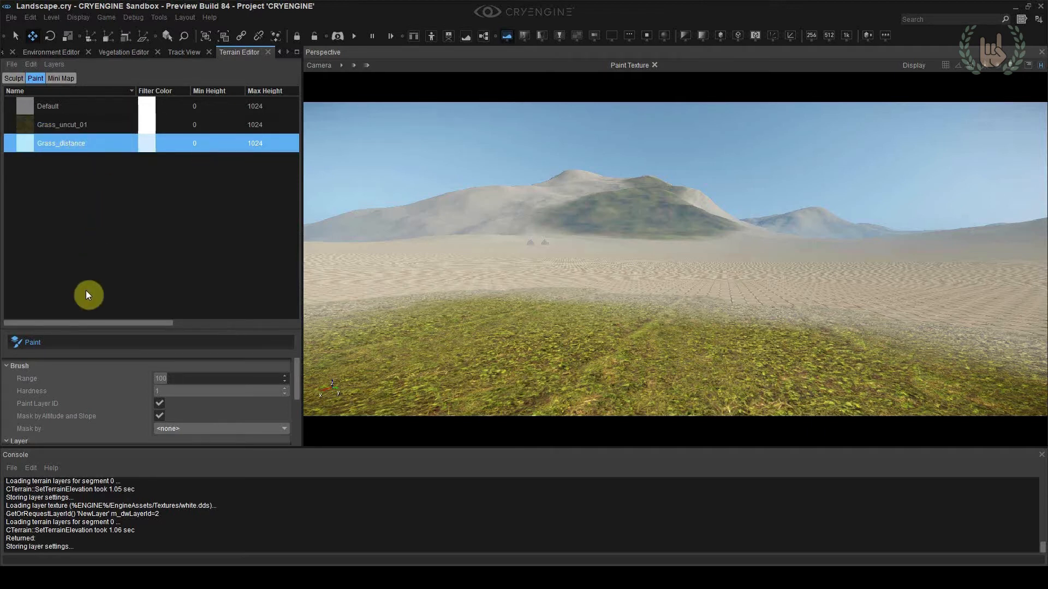
Assign the cliff_shrubbery_slope_pattern texture from GameSDK textures/terrain to the Grass_distance layer
scroll(109, 377, "down", 5)
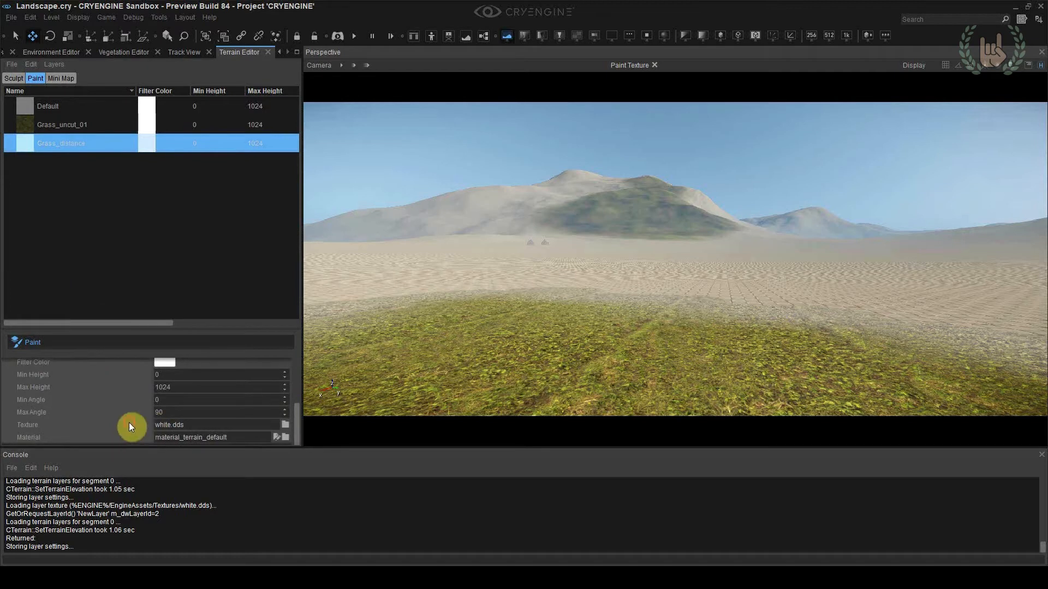
left_click(286, 428)
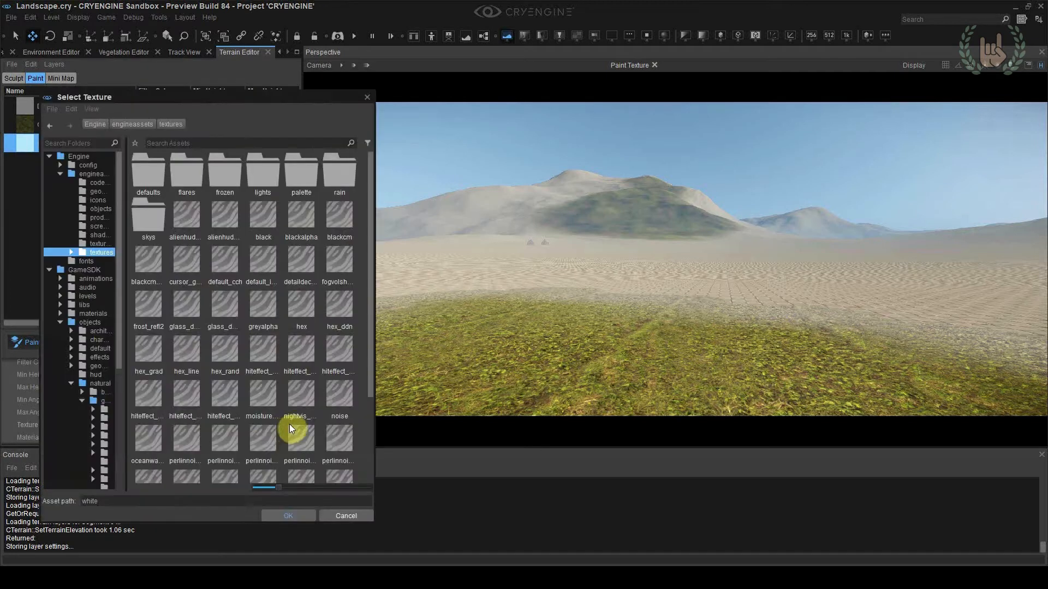
left_click(78, 269)
double_click(263, 226)
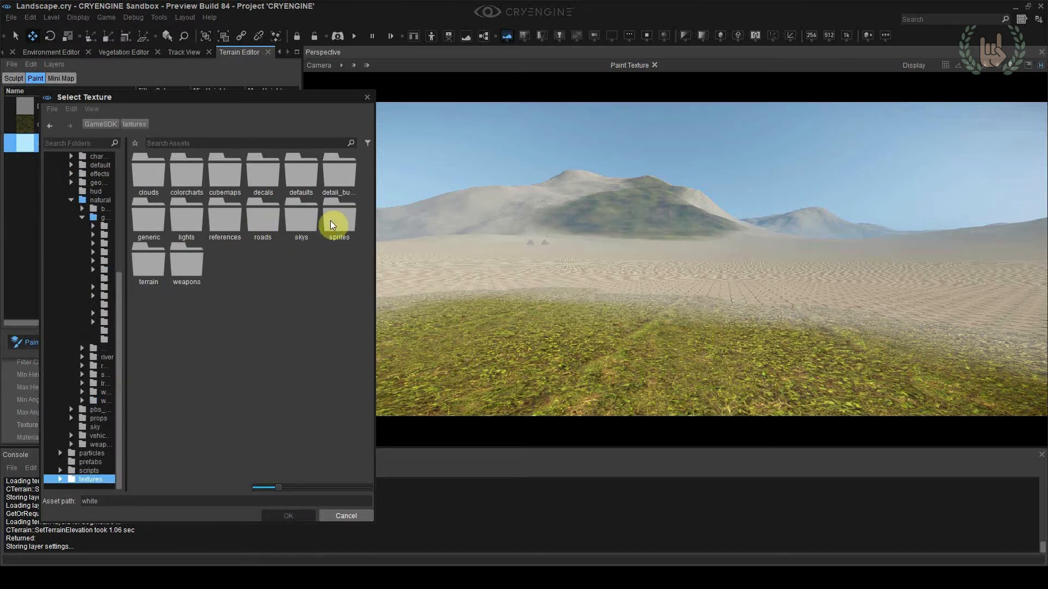
double_click(148, 264)
left_click(268, 218)
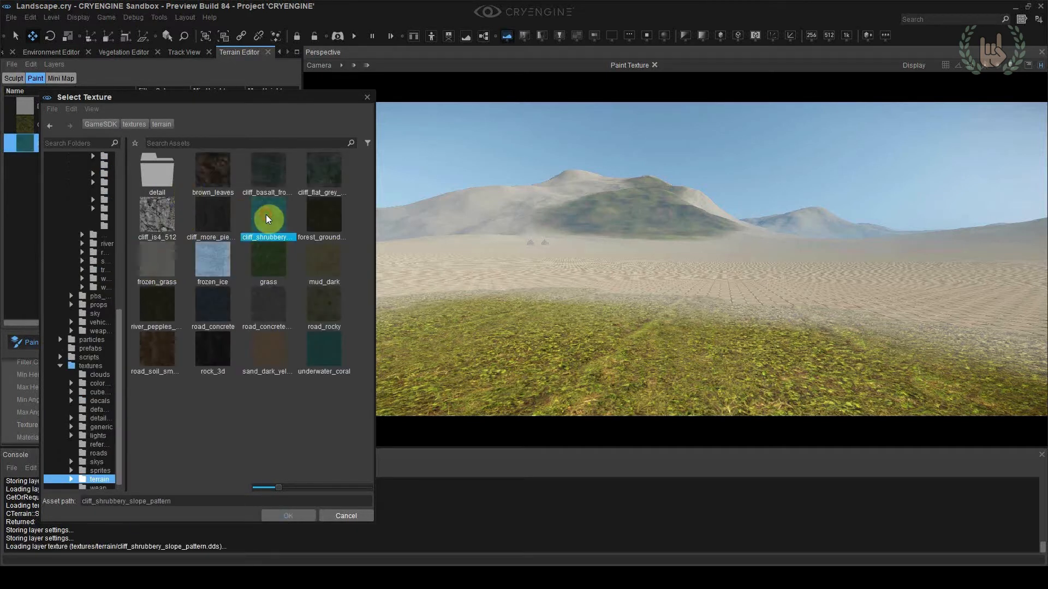
double_click(266, 221)
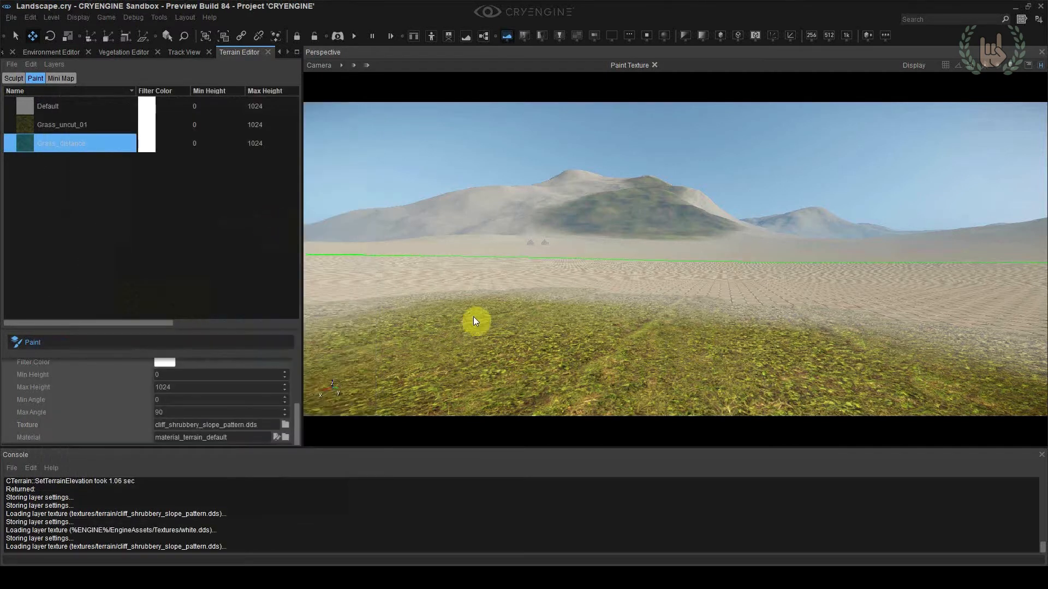
Reselect the Grass_distance layer for painting and save the level
left_click(107, 130)
left_click(99, 145)
right_click_drag(519, 251, 524, 252)
key("ctrl+s")
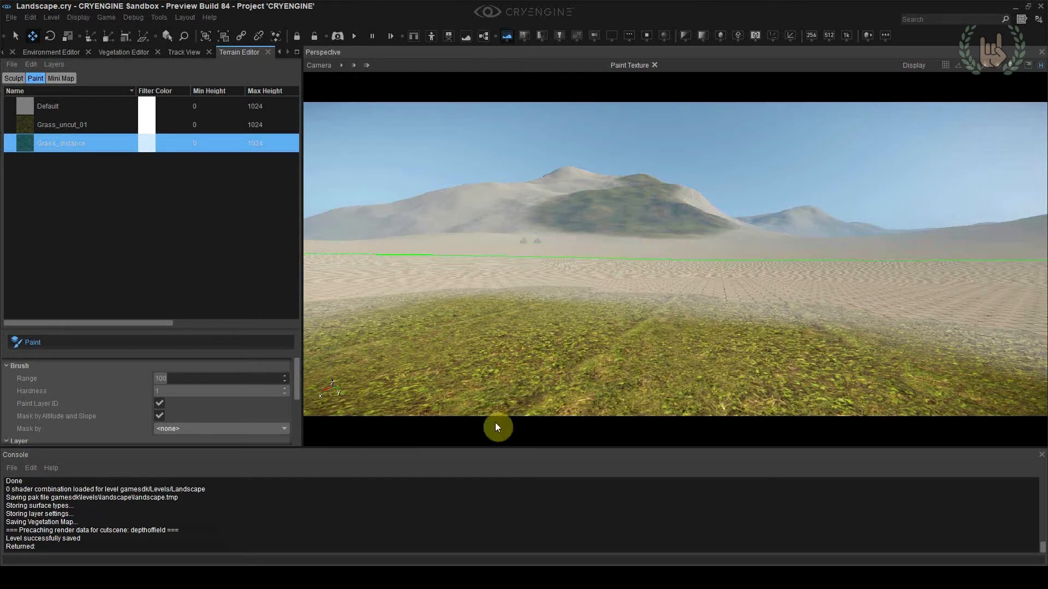
Check the Grass_distance layer's material setting and expand the materials/terrain folder in the Material Editor
scroll(244, 396, "down", 5)
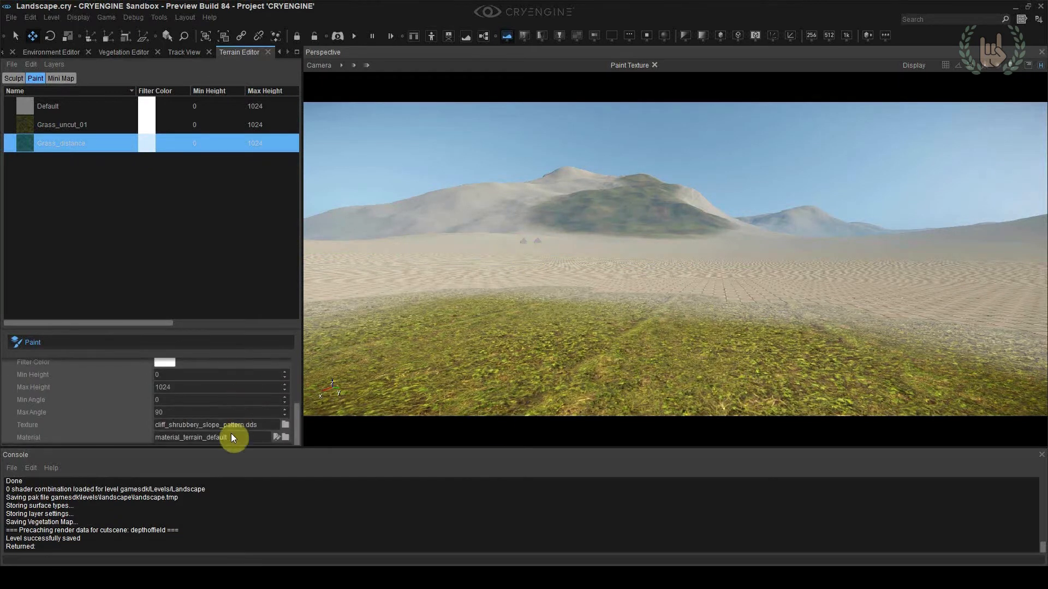
left_click(280, 50)
left_click(26, 52)
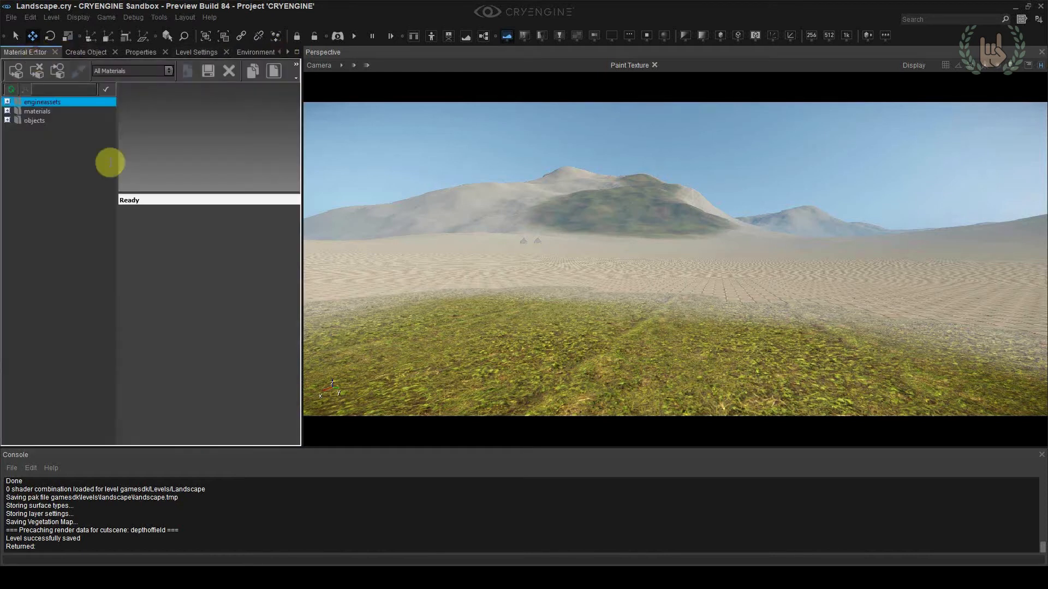
left_click(7, 110)
left_click(40, 232)
left_click(16, 231)
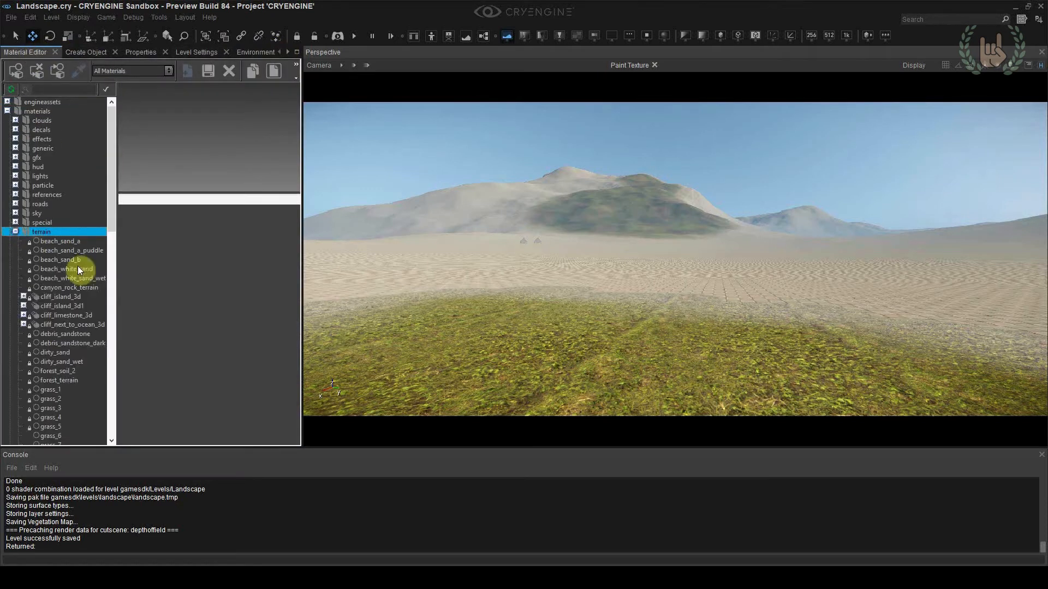
scroll(78, 270, "down", 3)
Add a new material named grass_distance to the materials/terrain folder
right_click(48, 149)
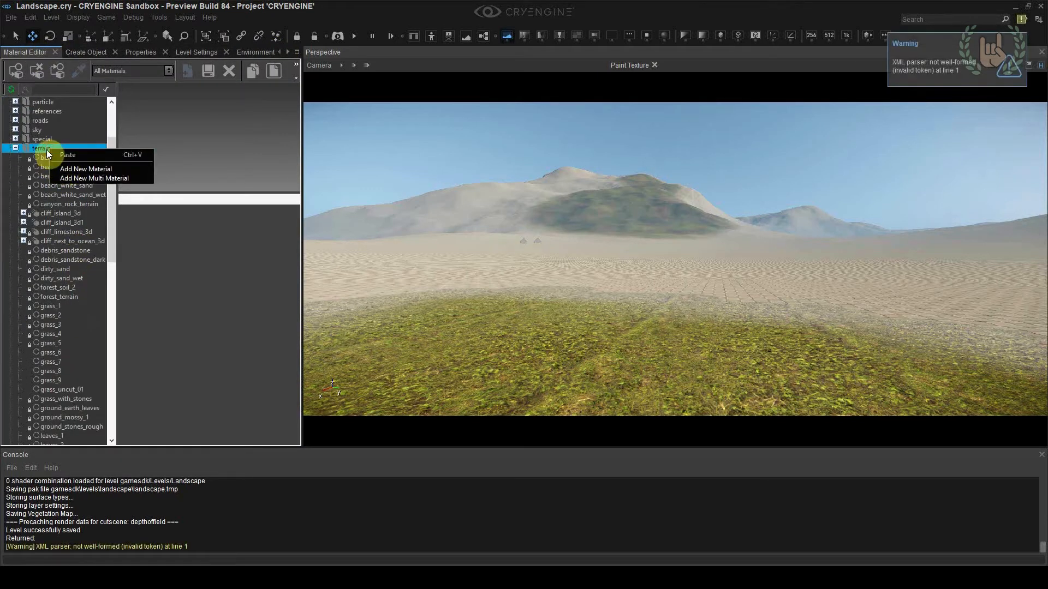
key("Escape")
scroll(52, 158, "up", 3)
right_click(41, 234)
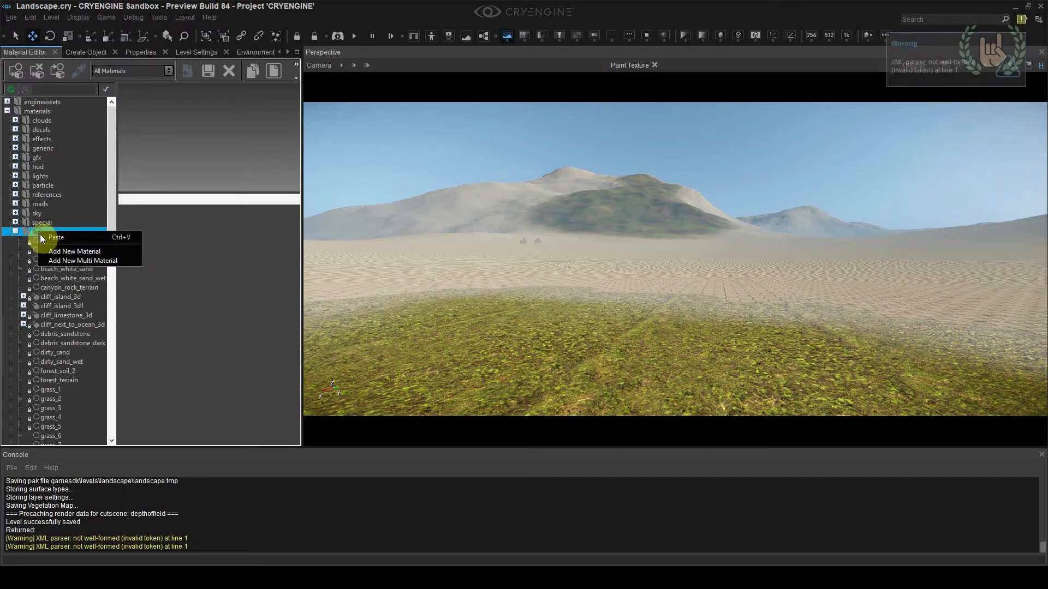
left_click(74, 251)
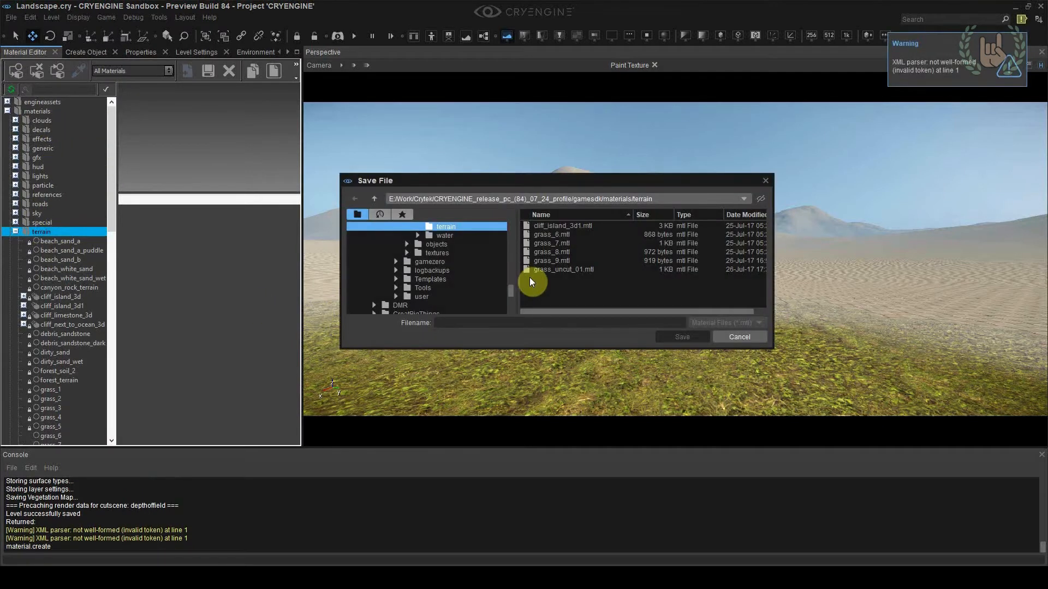
left_click(541, 322)
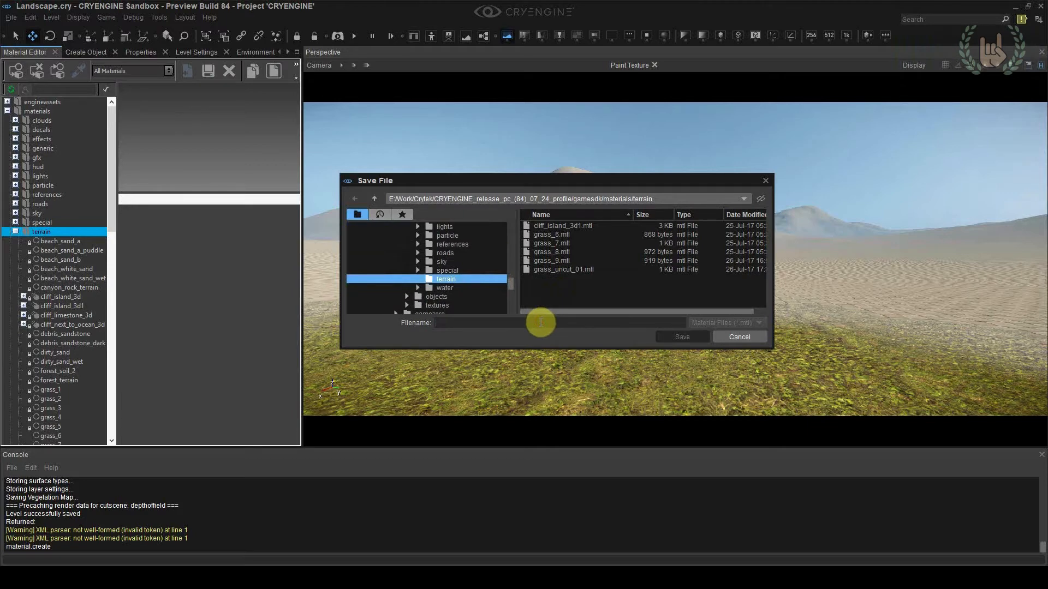
type("grass_distance")
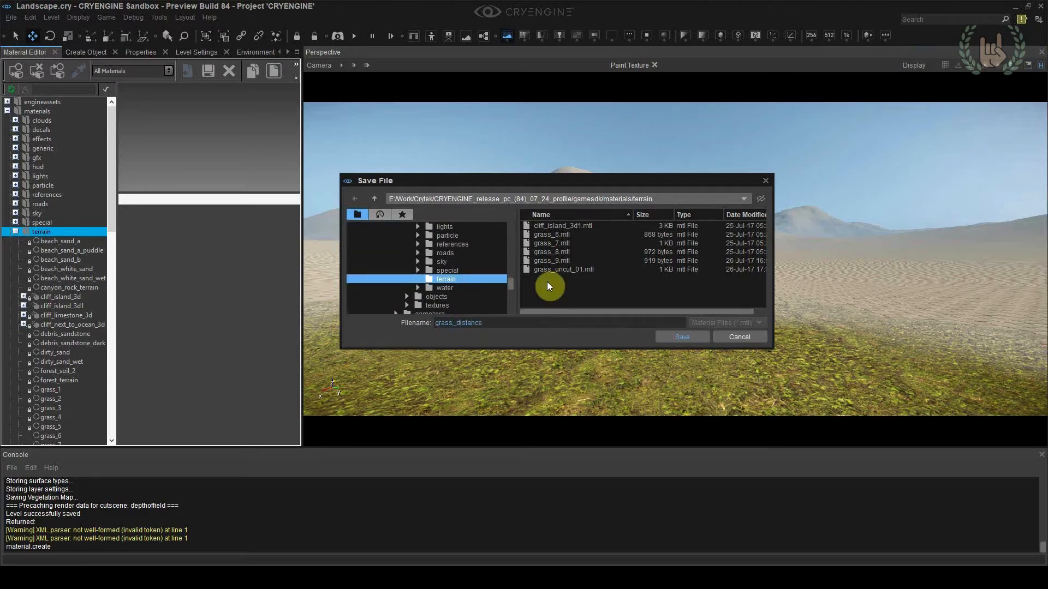
left_click(667, 336)
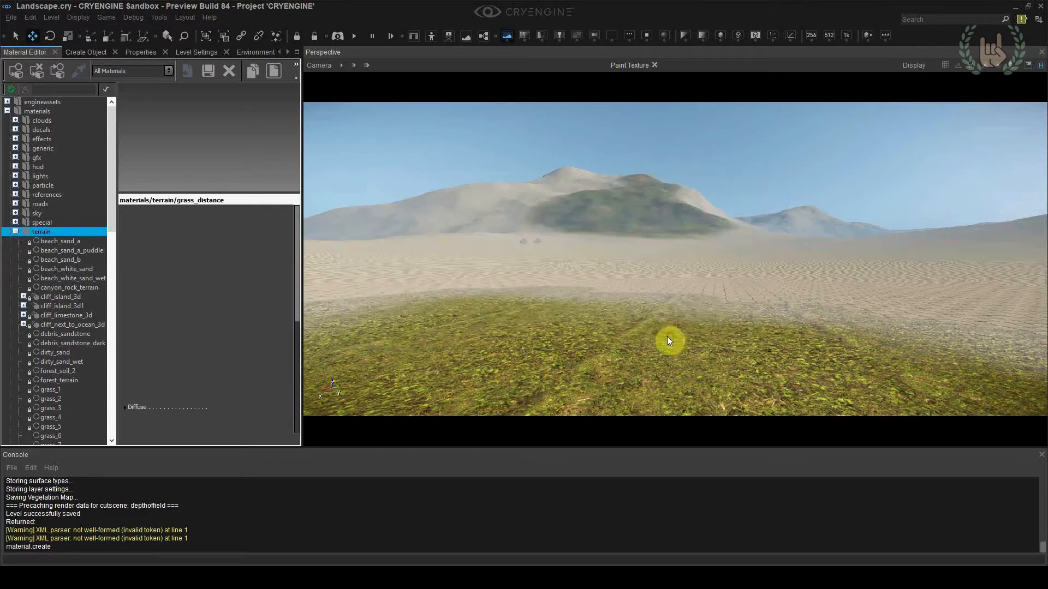
scroll(75, 334, "down", 3)
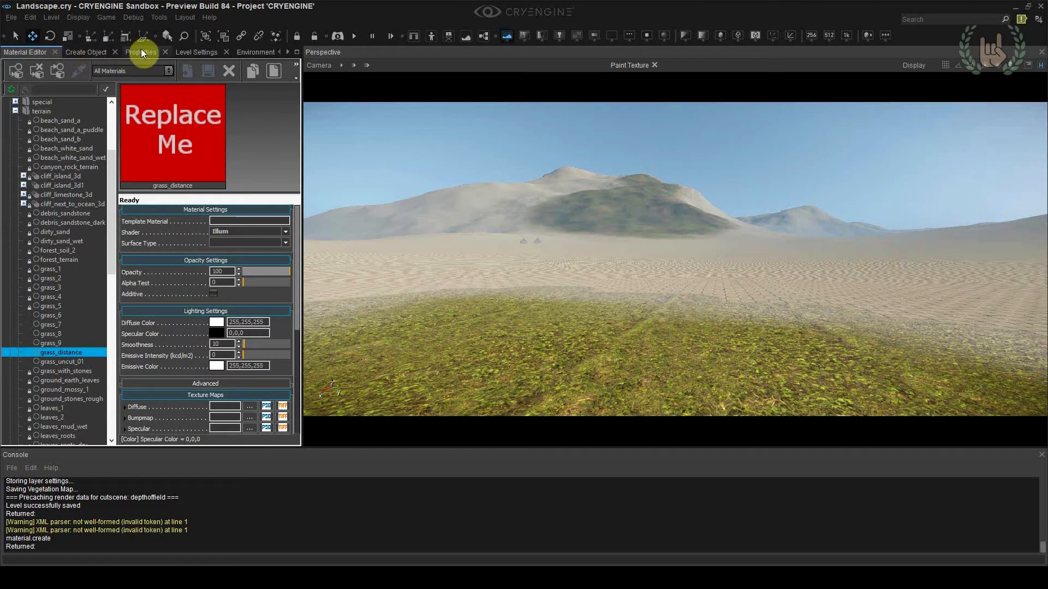
Move the Terrain Editor next to the Material Editor in the panel order
left_click(288, 53)
left_click(287, 52)
left_click(288, 53)
left_click(286, 54)
left_click_drag(248, 51, 77, 55)
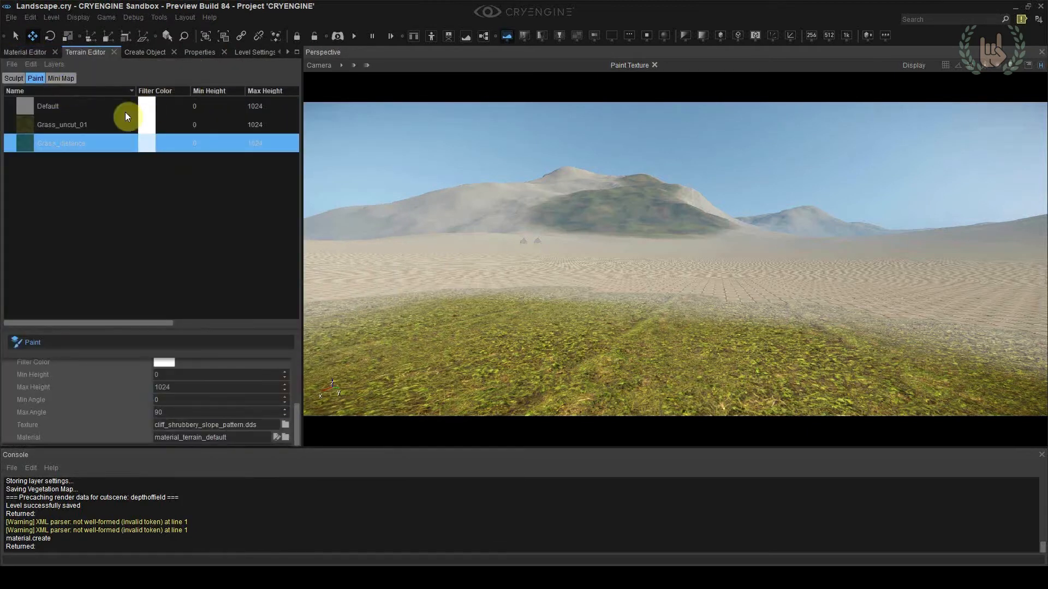
Assign the grass_distance material from GameSDK materials/terrain to the Grass_distance layer
left_click(102, 124)
left_click(94, 141)
scroll(259, 396, "down", 3)
left_click(287, 440)
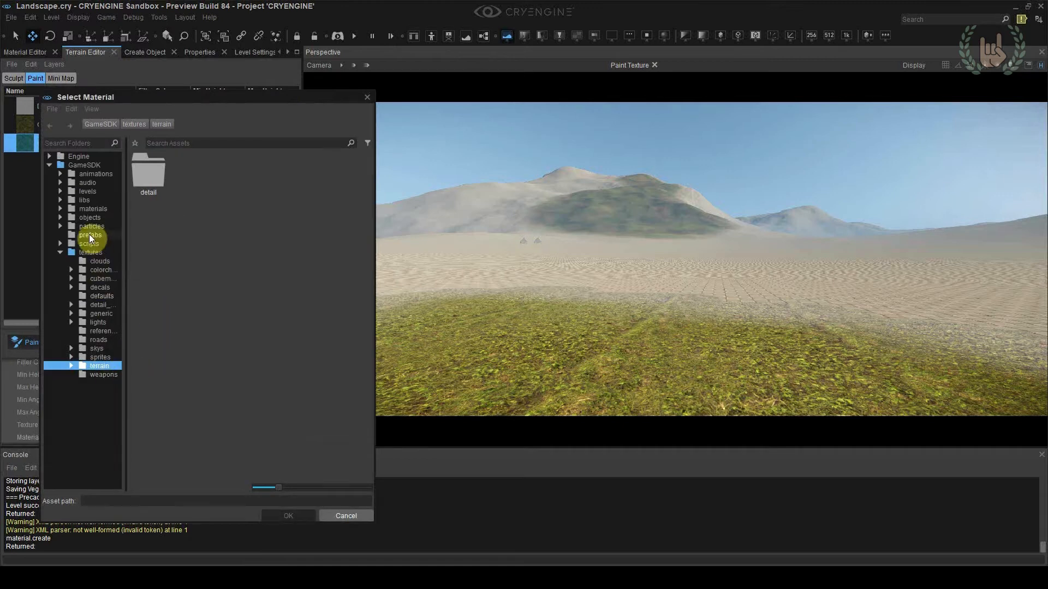
left_click(93, 209)
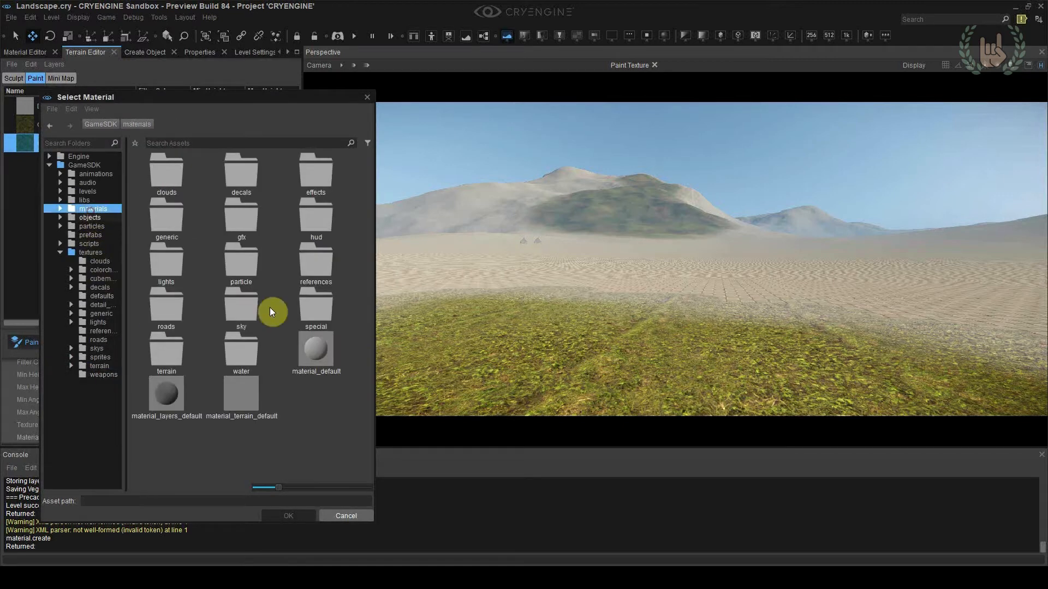
double_click(185, 353)
scroll(254, 283, "down", 5)
scroll(269, 315, "up", 5)
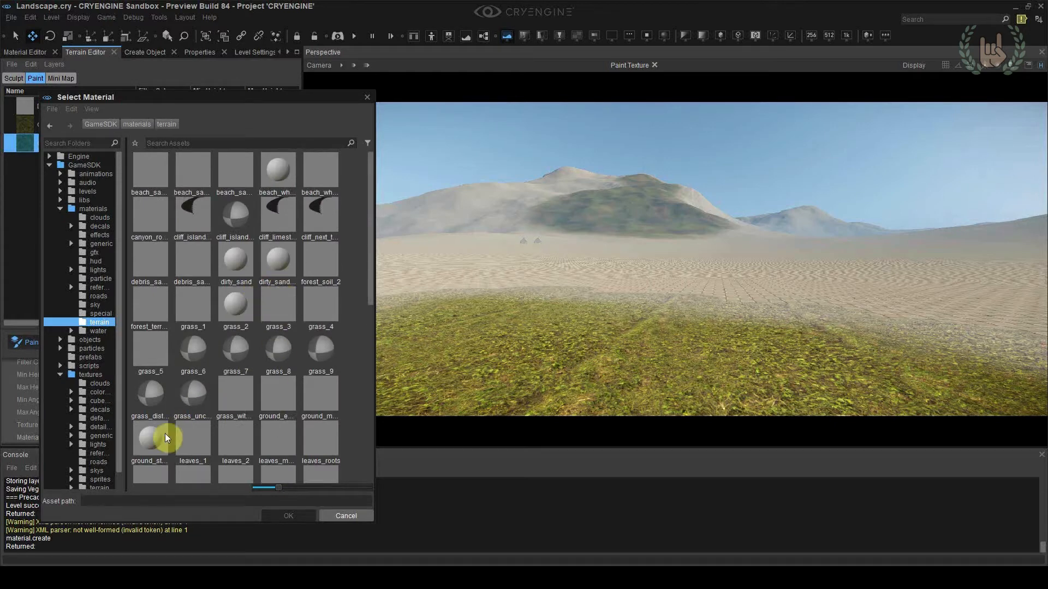
double_click(153, 400)
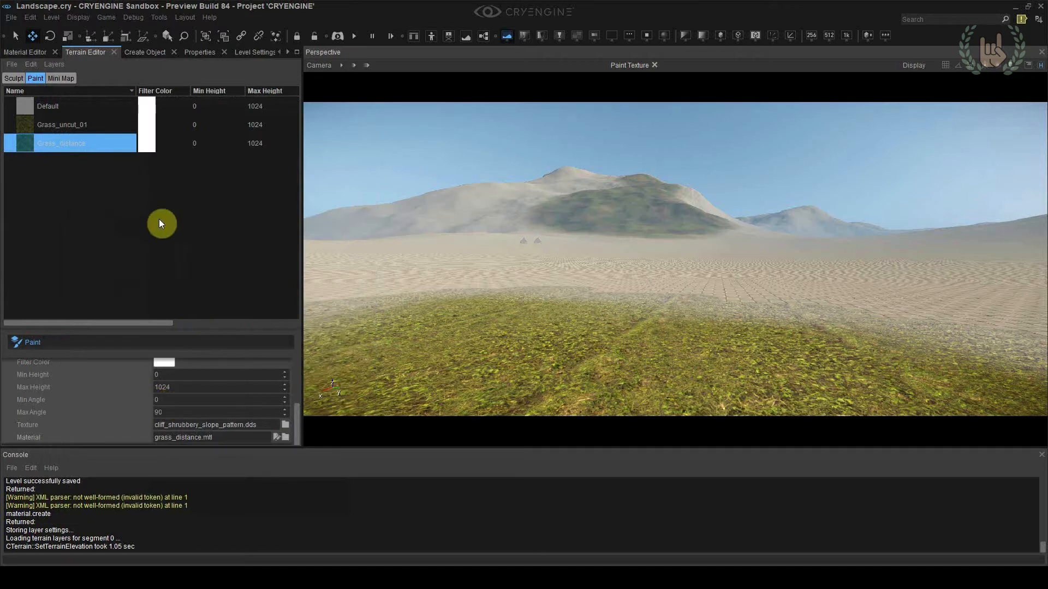
Paint the Grass_distance layer over the grassy slope of the distant mountain with a brush range of 100
left_click(86, 143)
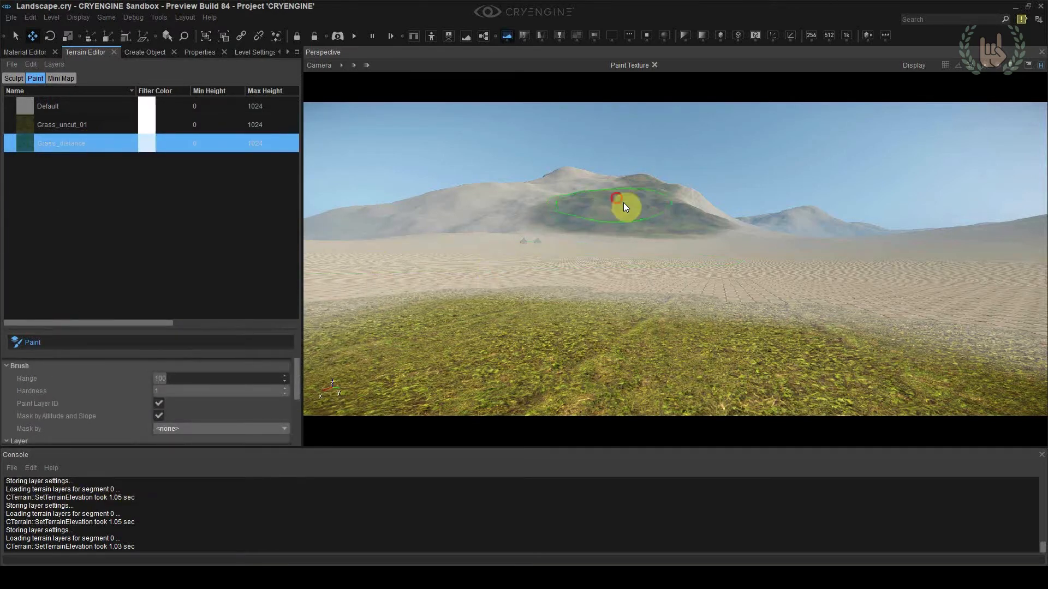
left_click_drag(625, 207, 645, 222)
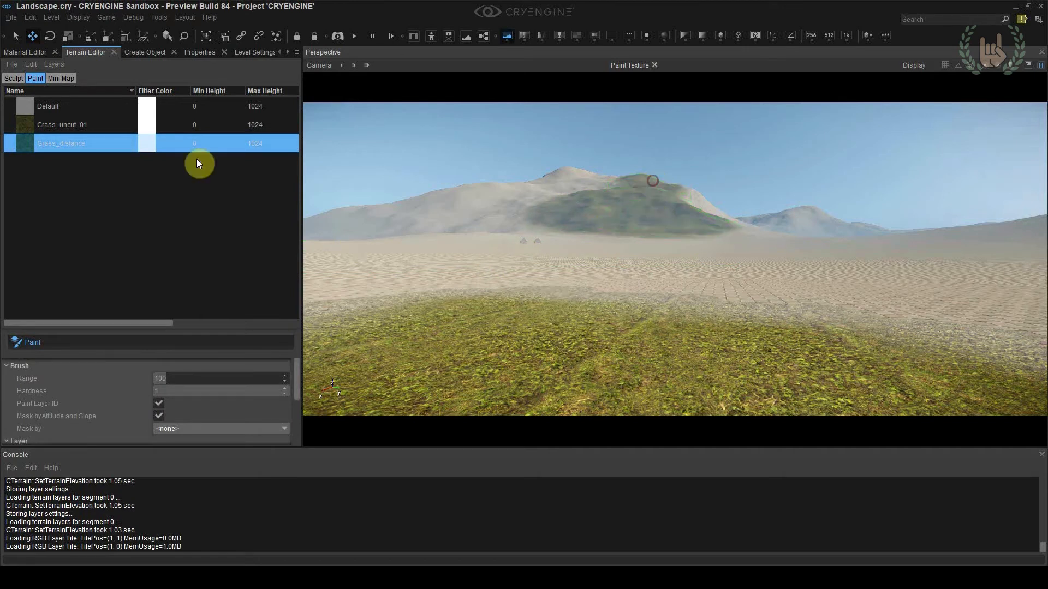
Examine the painted grass on the distant mountain up close with the grass_distance material selected
left_click(39, 53)
left_click(56, 354)
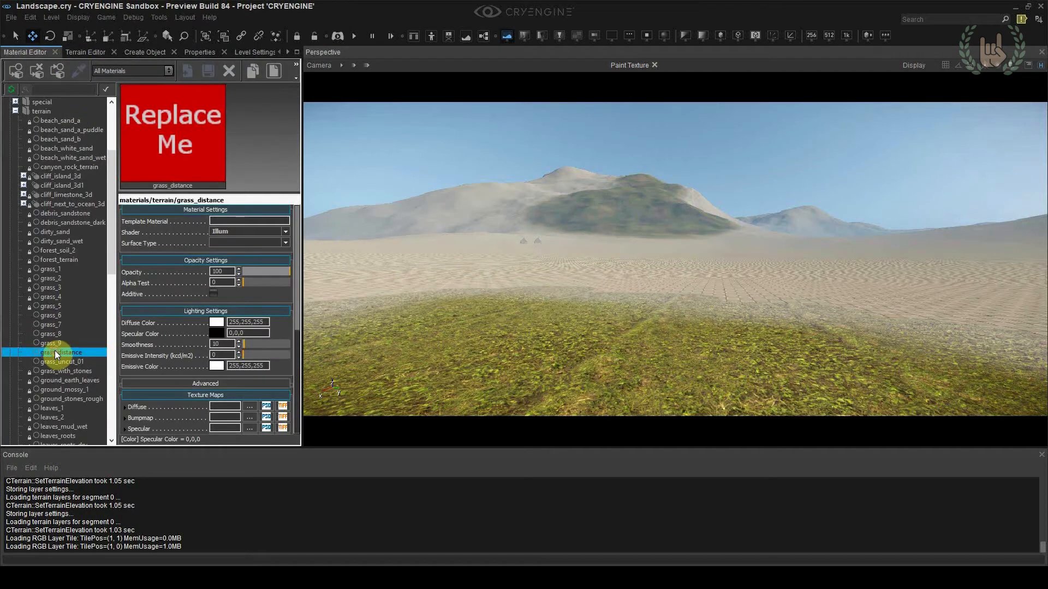
key("w")
right_click_drag(549, 260, 565, 207)
scroll(565, 207, "up", 2)
key("w")
right_click_drag(499, 301, 541, 323)
scroll(513, 295, "up", 3)
left_click(90, 354)
key("w")
Check the texture and material assigned to the Grass_distance layer, and review the texture maps of the grass_distance material
left_click(89, 52)
left_click(89, 129)
left_click(90, 143)
scroll(125, 415, "down", 5)
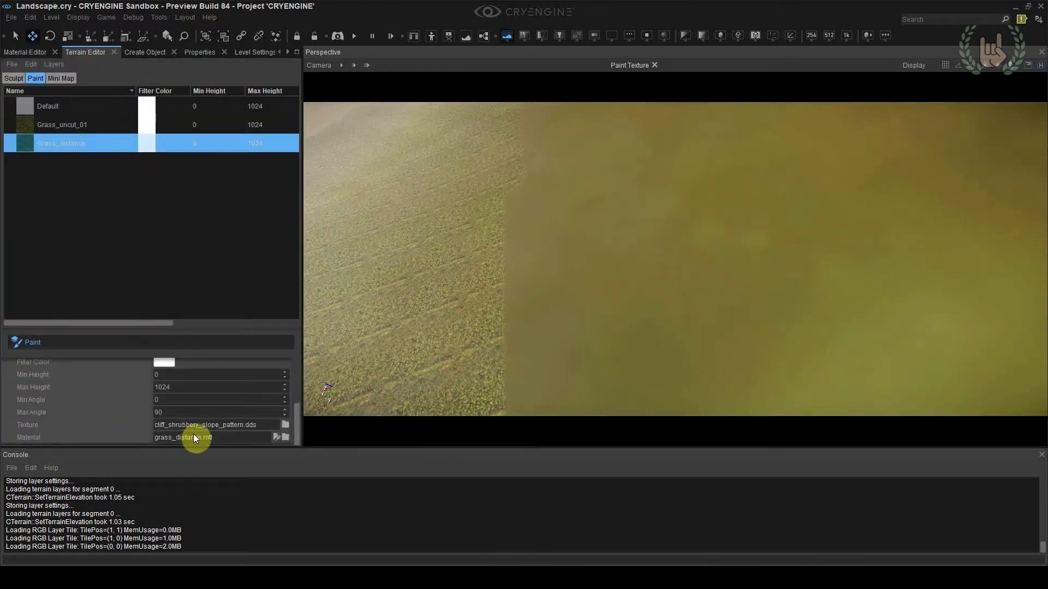
left_click(30, 52)
left_click(70, 352)
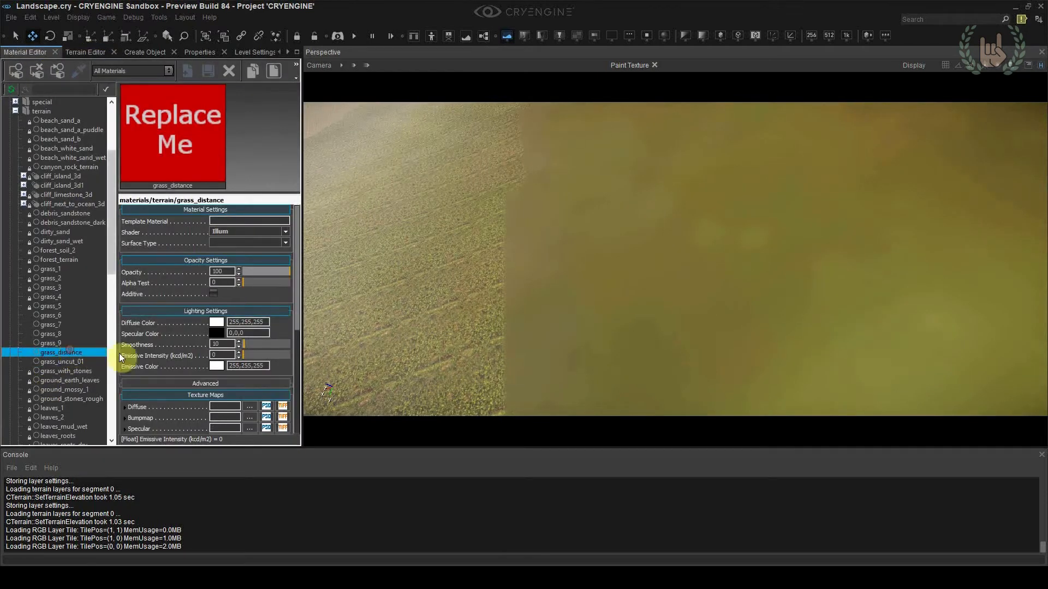
scroll(234, 300, "down", 4)
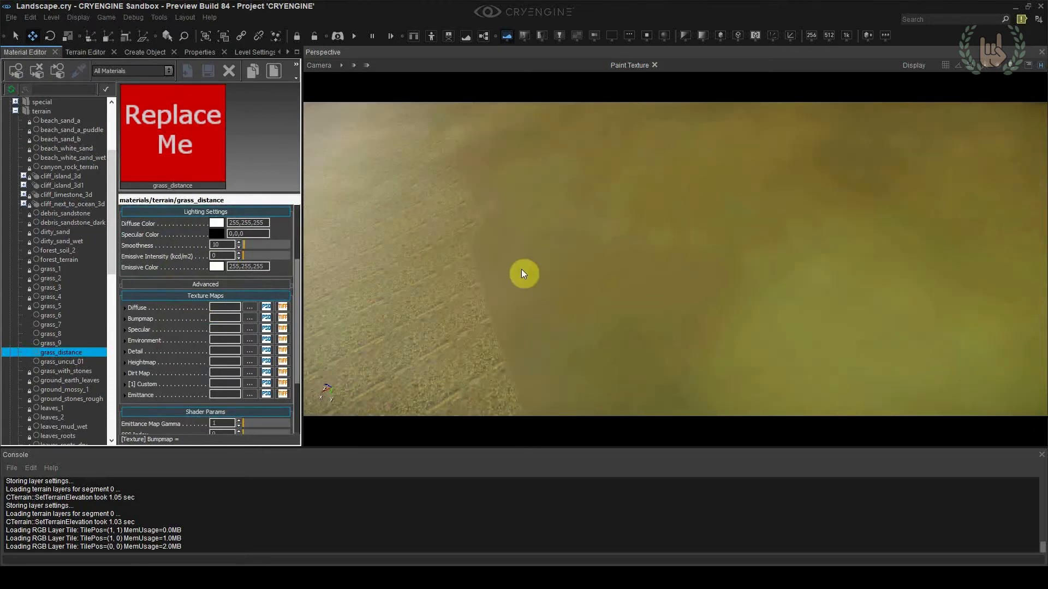
Compare the texture maps and shader parameters of the grass_2, forest_terrain and ground_stones_rough terrain materials
left_click(60, 279)
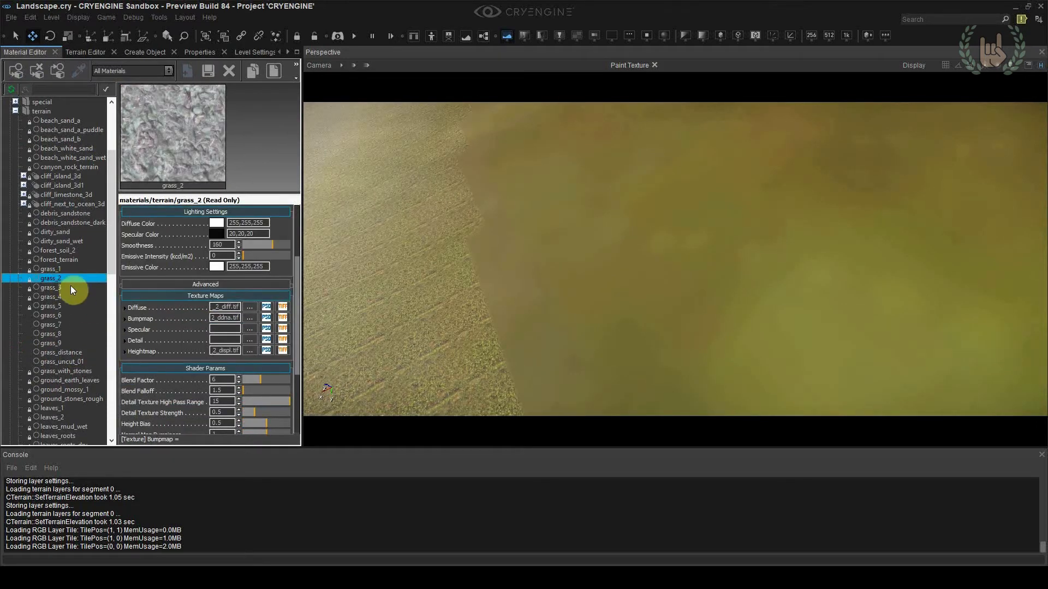
right_click(159, 323)
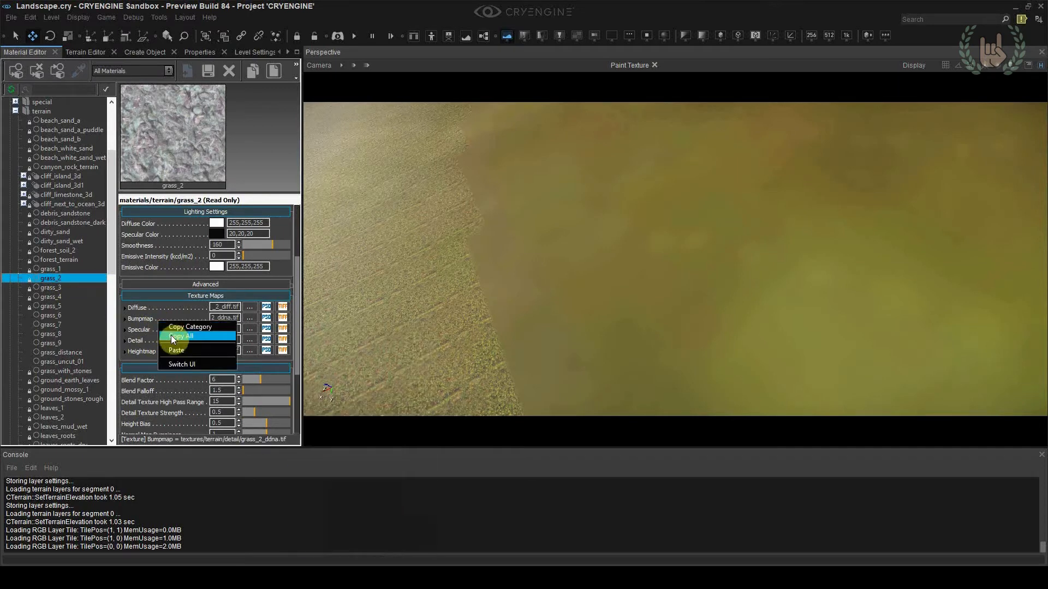
left_click(174, 336)
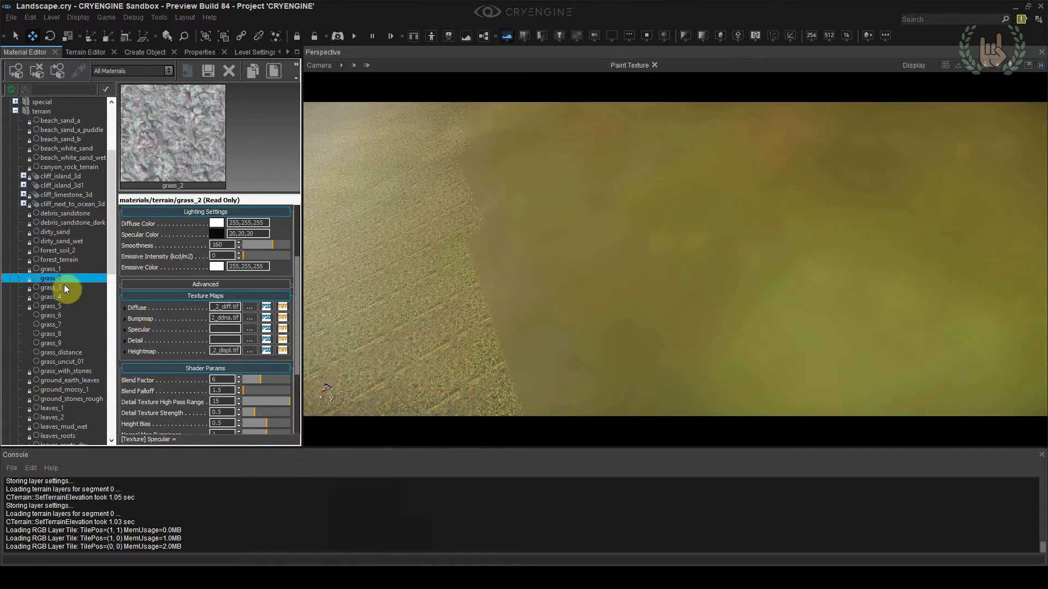
left_click(61, 260)
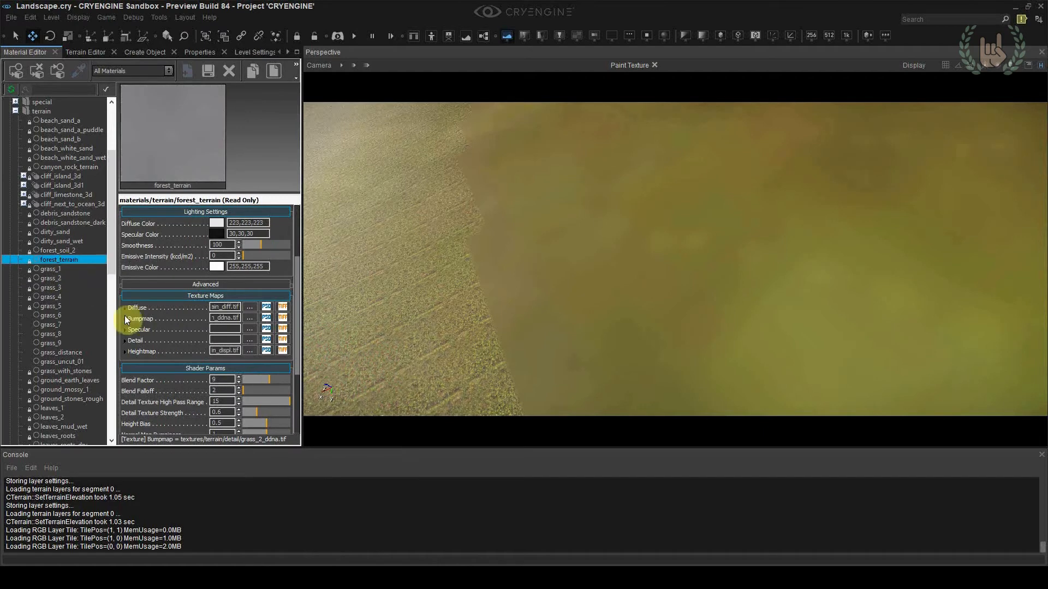
scroll(68, 393, "down", 2)
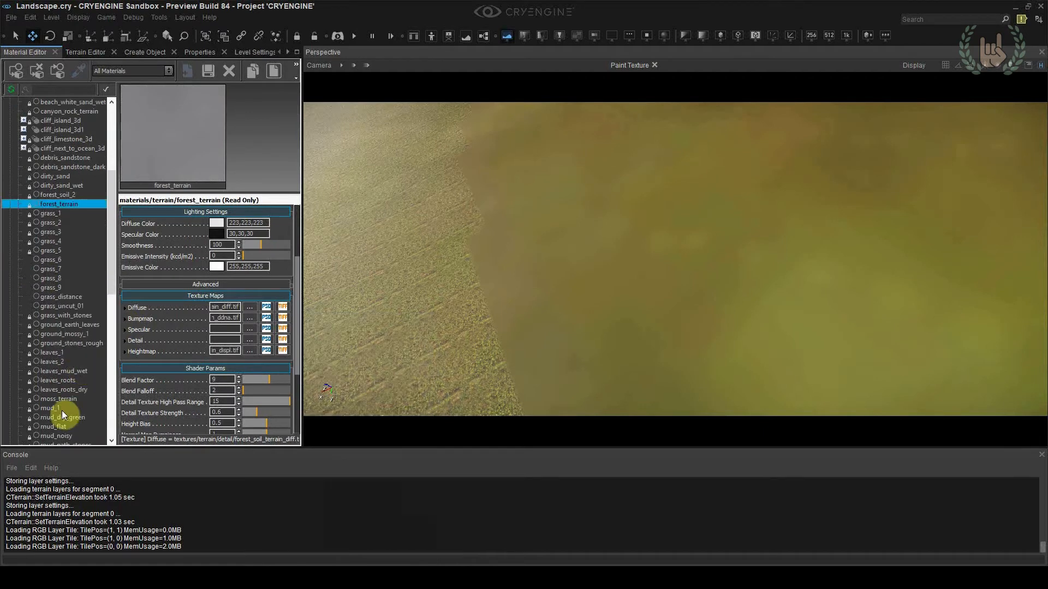
scroll(65, 392, "down", 3)
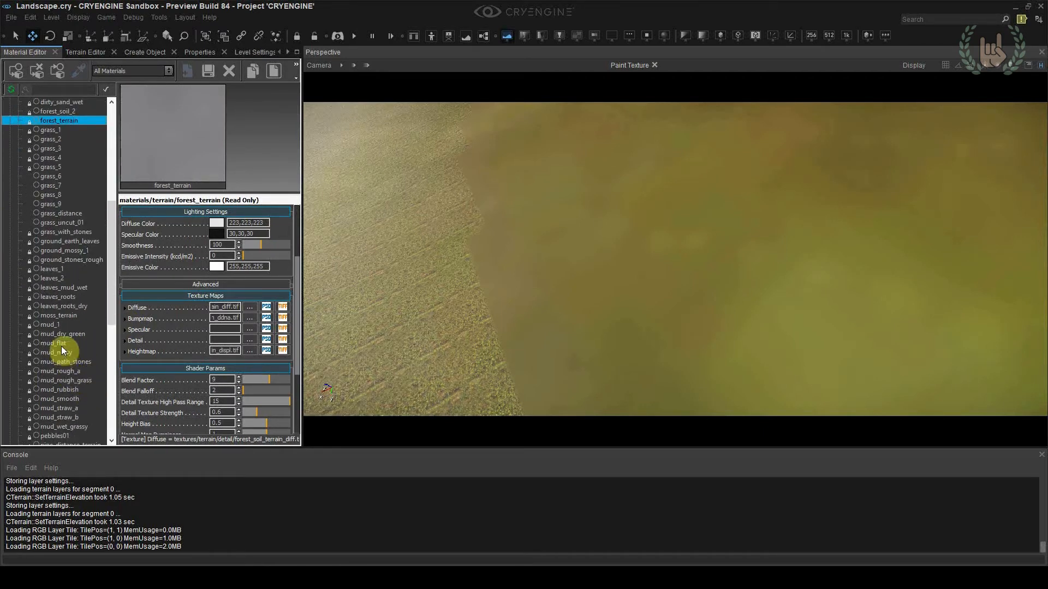
scroll(71, 215, "up", 1)
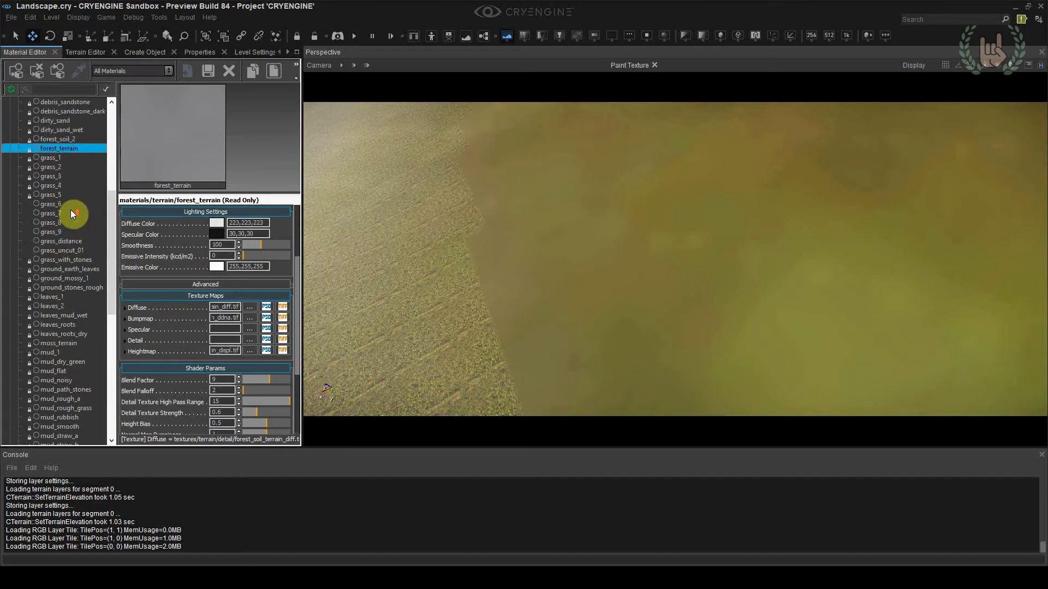
left_click(70, 296)
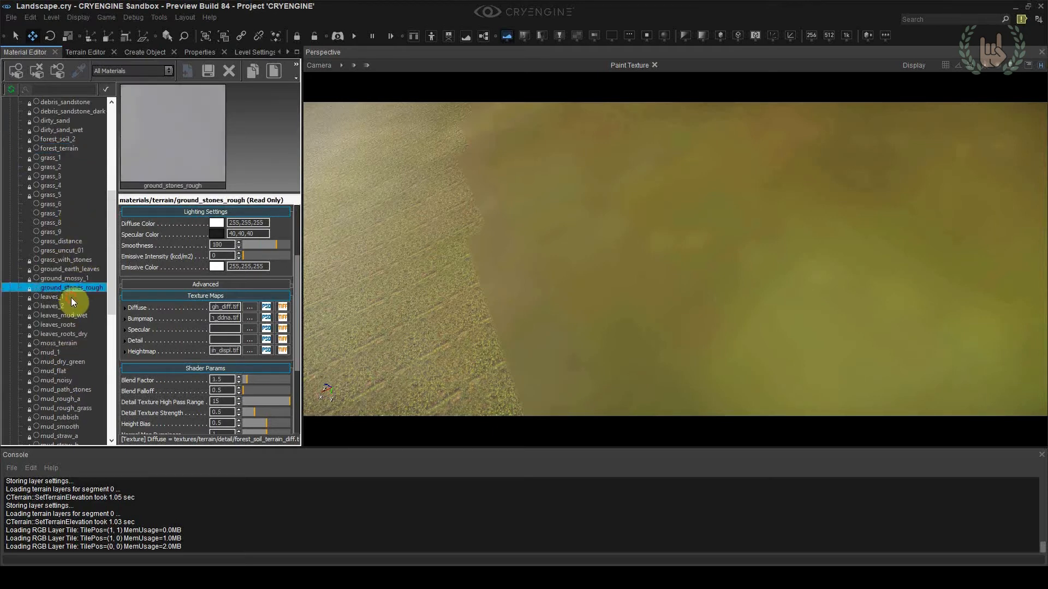
scroll(74, 308, "up", 6)
Copy all settings of the beach_sand_b terrain material and paste them into the grass_distance material
left_click(66, 205)
left_click(67, 195)
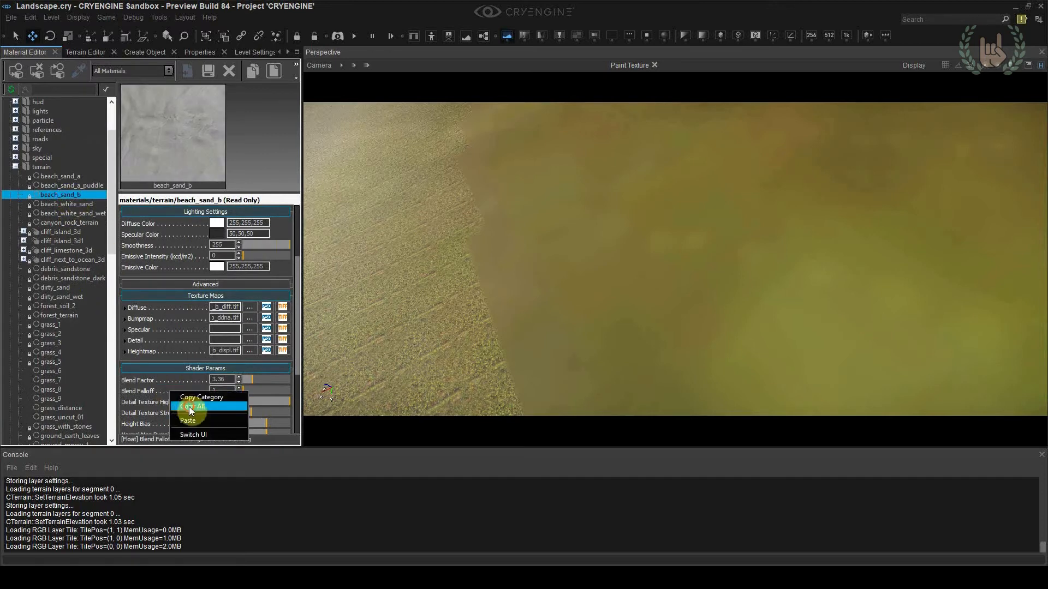
left_click(50, 400)
left_click(64, 315)
left_click(63, 405)
right_click(171, 363)
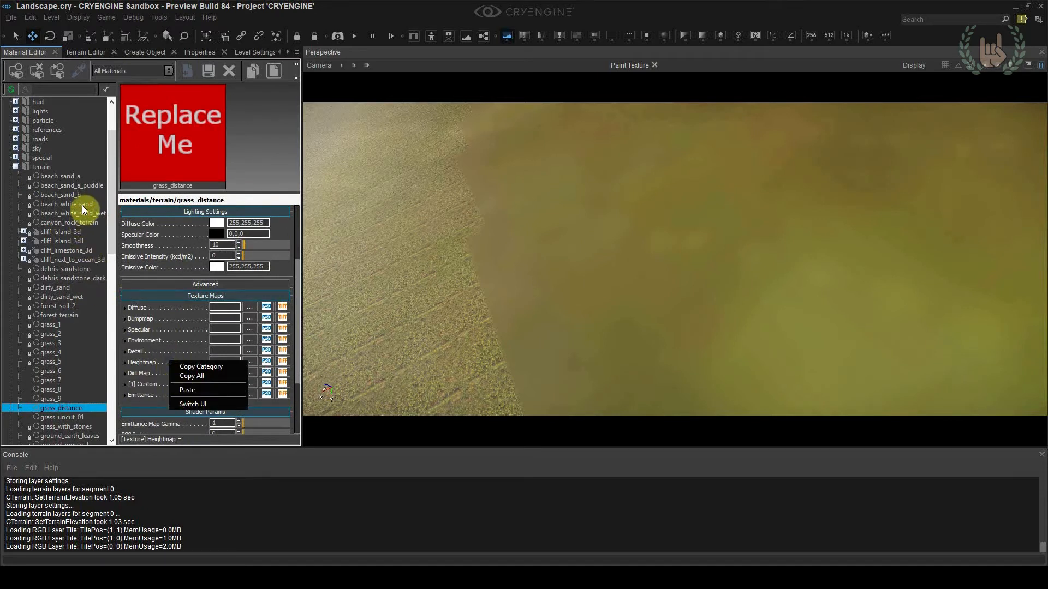
left_click(77, 178)
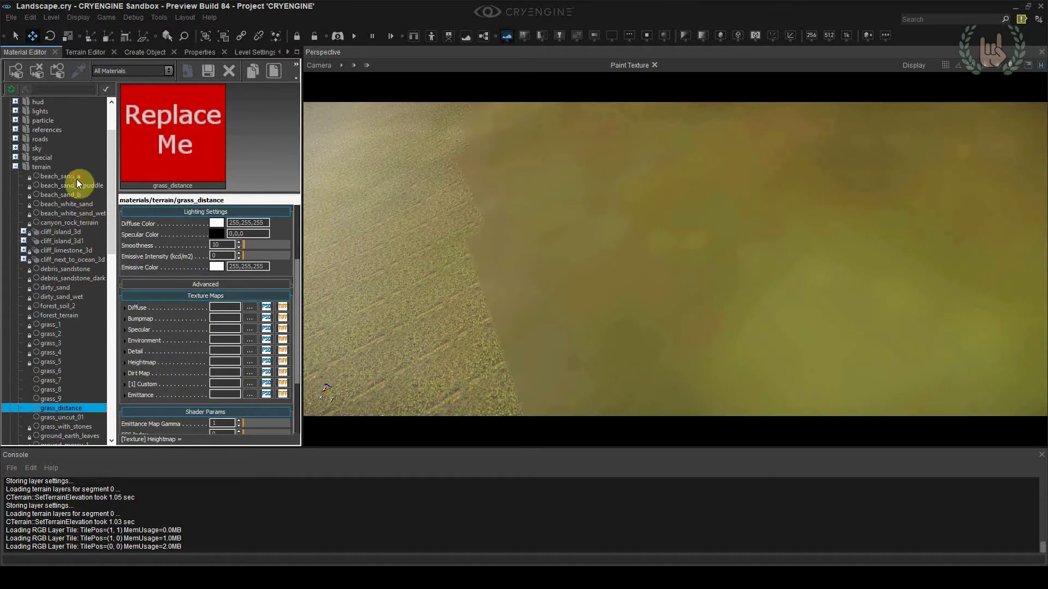
left_click(76, 179)
left_click(82, 186)
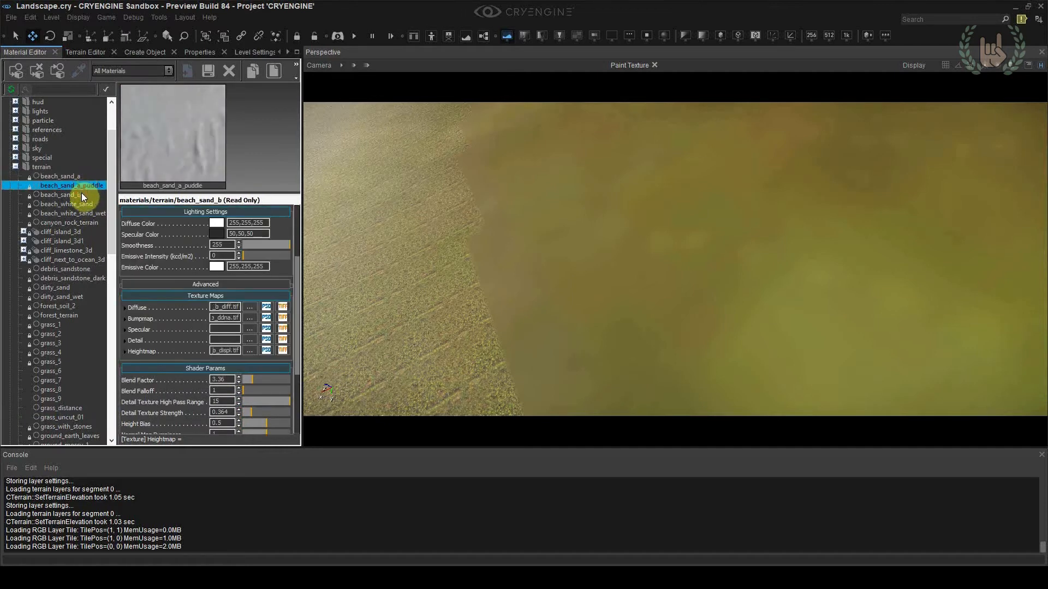
left_click(83, 195)
right_click(146, 319)
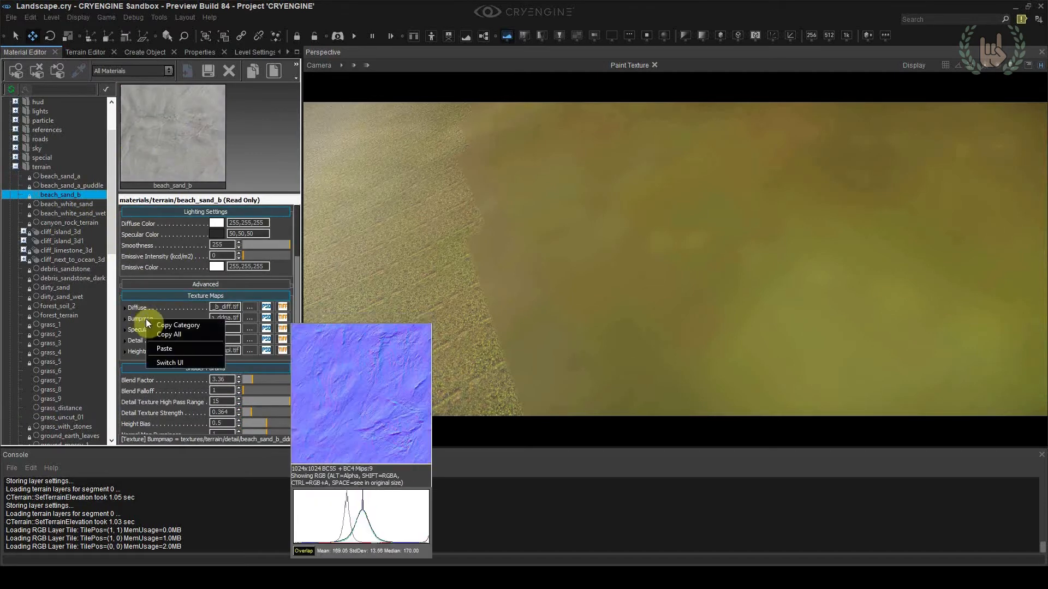
left_click(155, 335)
left_click(44, 408)
right_click(157, 324)
left_click(171, 350)
Frame the grassy foreground with the distant mountain behind it and save the view as camera location 5
right_click_drag(454, 322, 557, 229)
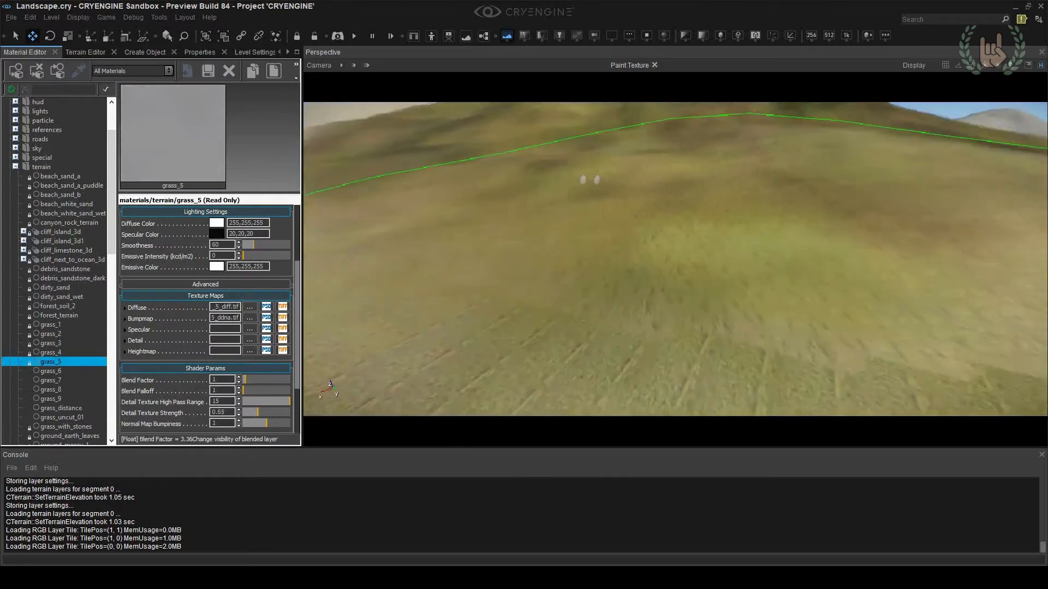
right_click_drag(589, 178, 607, 316)
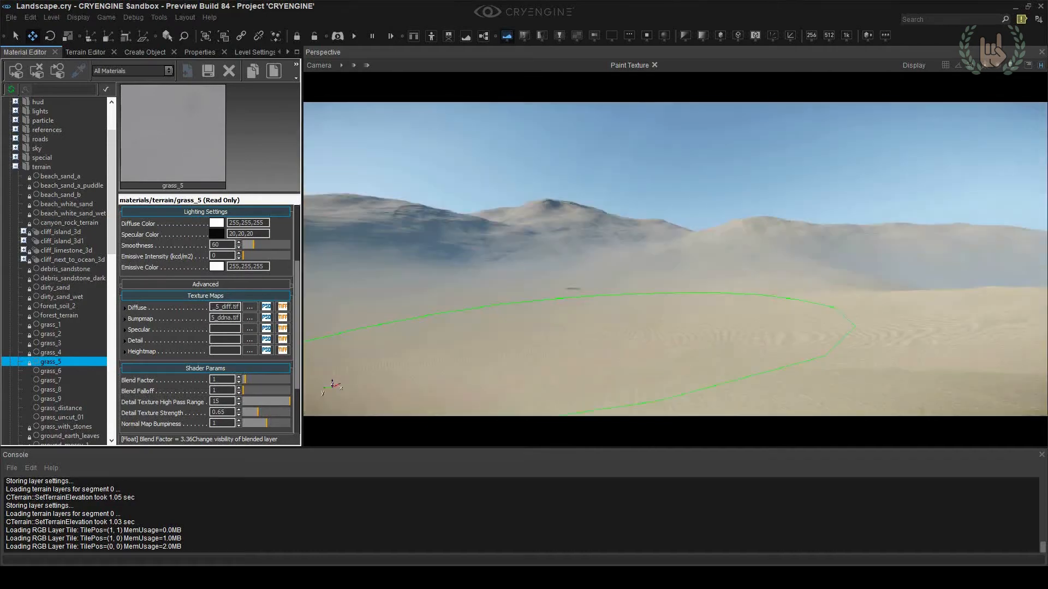
key("w")
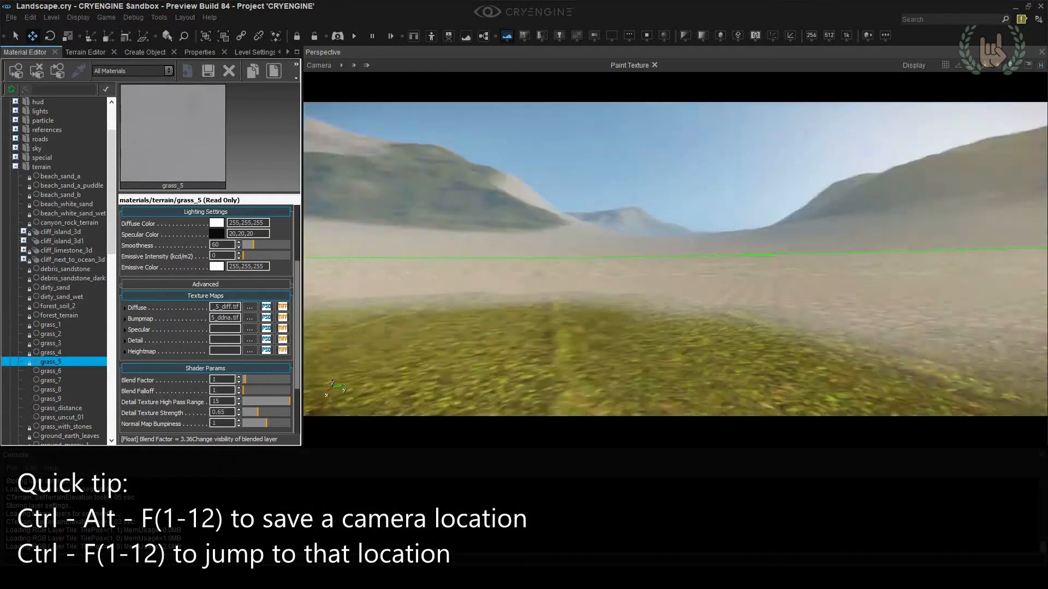
right_click_drag(610, 318, 608, 317)
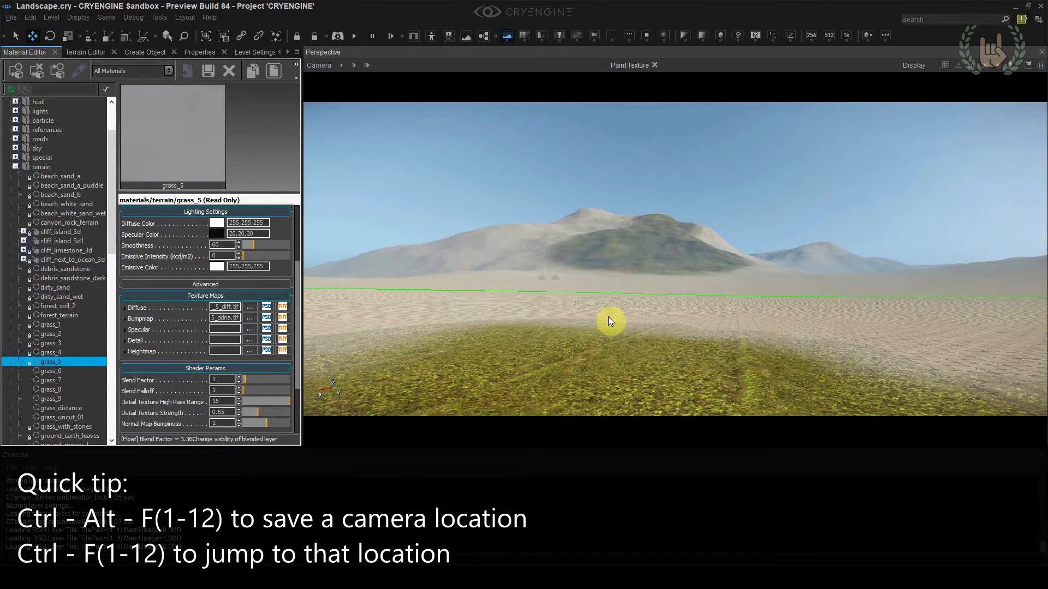
key("ctrl+alt+F5")
right_click_drag(648, 267, 619, 273)
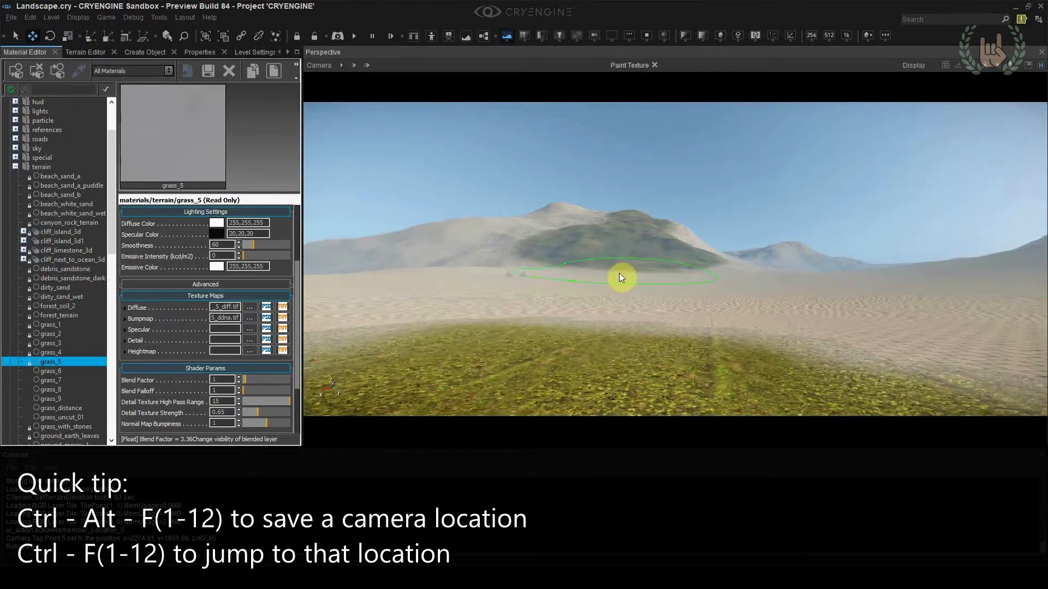
Copy all settings of the moss_terrain material and paste them into the grass_distance material
scroll(70, 335, "down", 1)
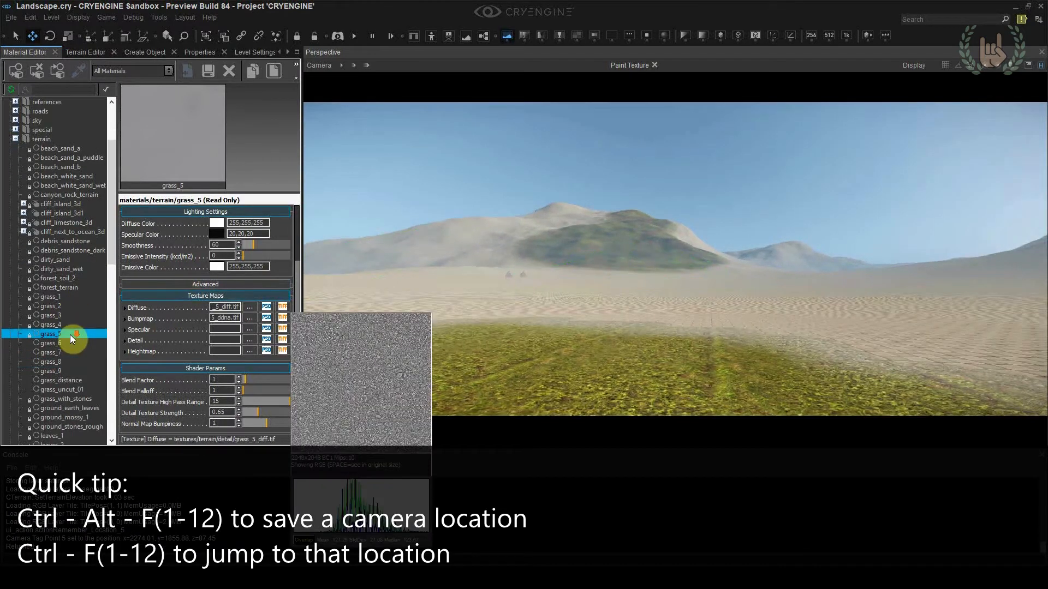
left_click(69, 306)
right_click(159, 330)
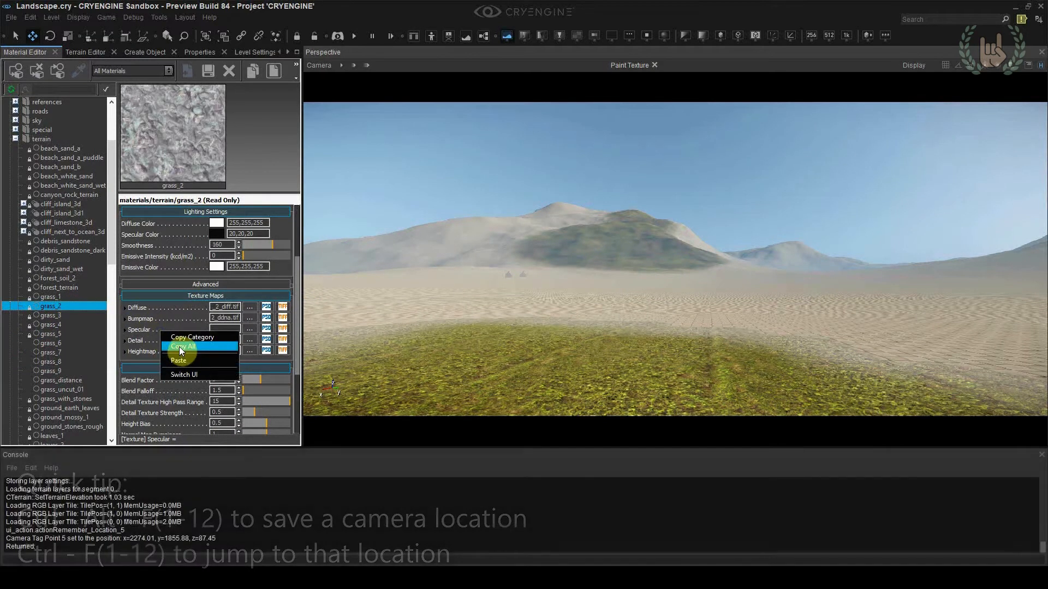
left_click_drag(111, 258, 110, 313)
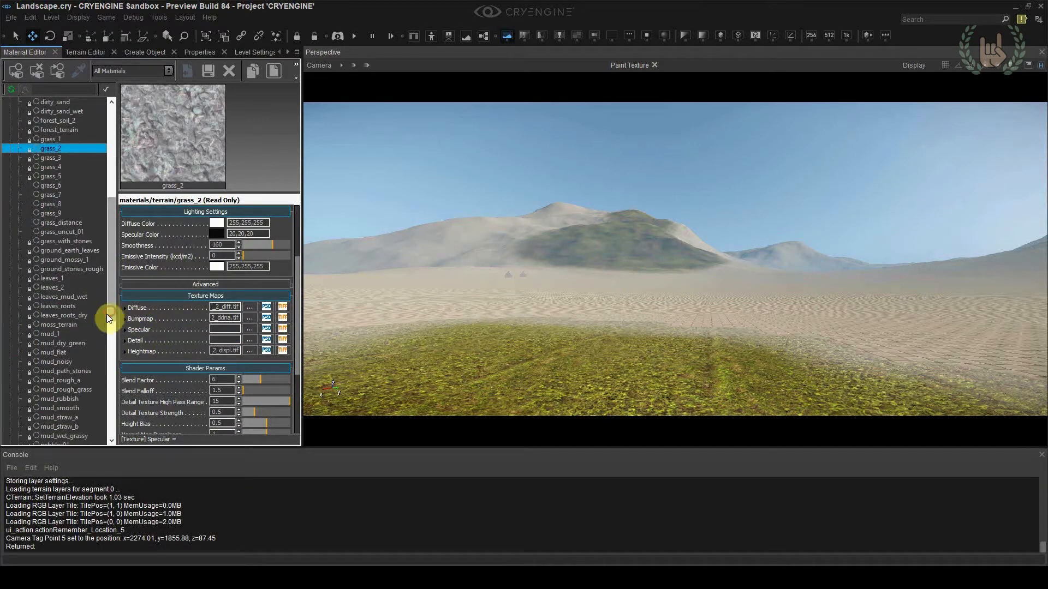
left_click(86, 323)
scroll(169, 306, "down", 1)
mouse_move(190, 294)
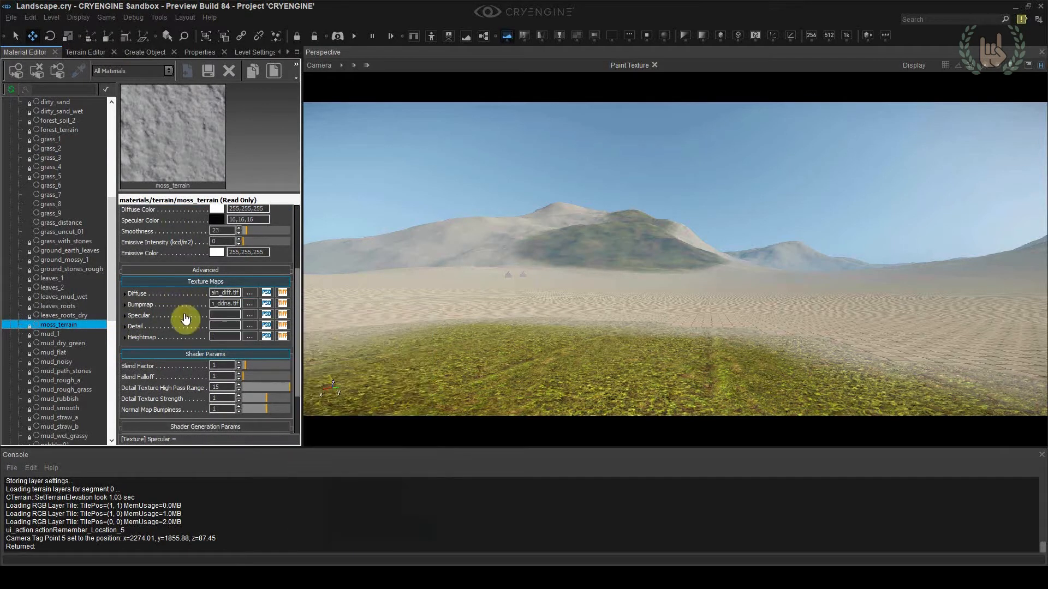
left_click(71, 223)
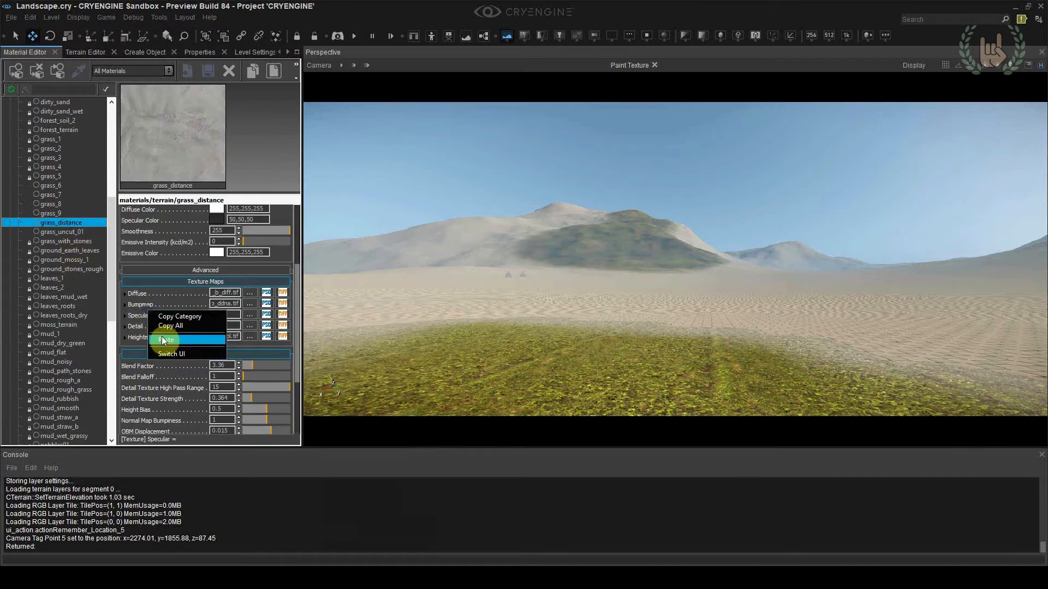
Inspect the new material on the mountain and set the level's terrain Detail Layers View Dist Ratio to 15
right_click_drag(757, 314, 755, 314)
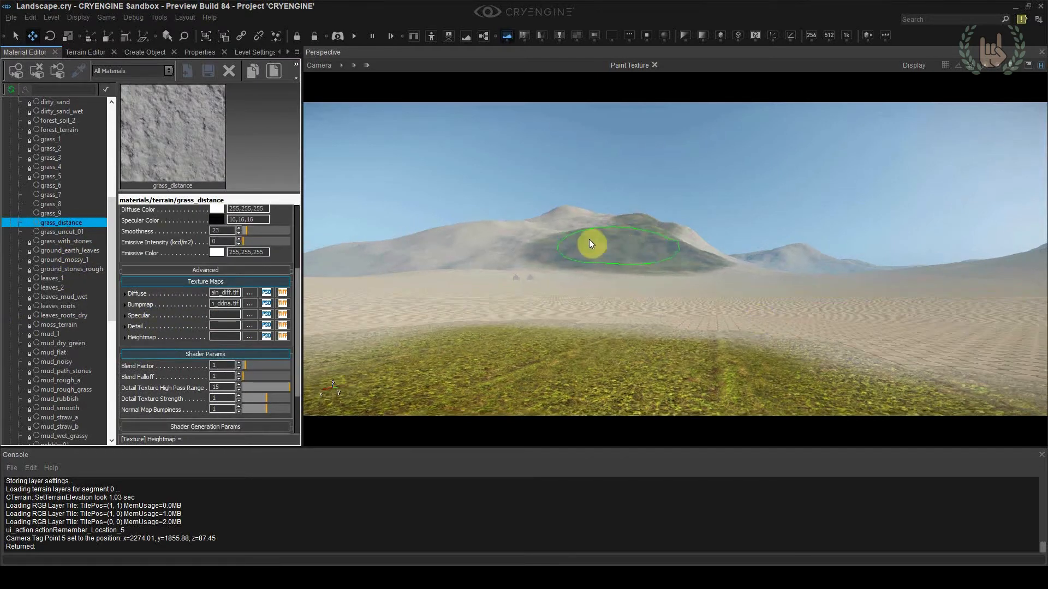
right_click_drag(600, 249, 608, 259)
key("w")
right_click_drag(653, 288, 654, 289)
key("s")
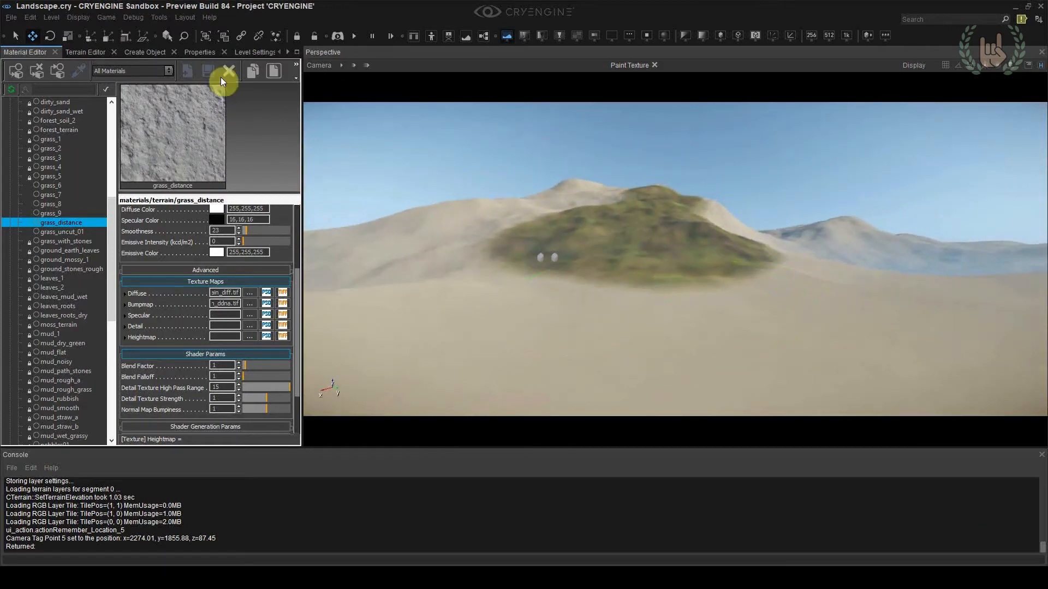
left_click(241, 53)
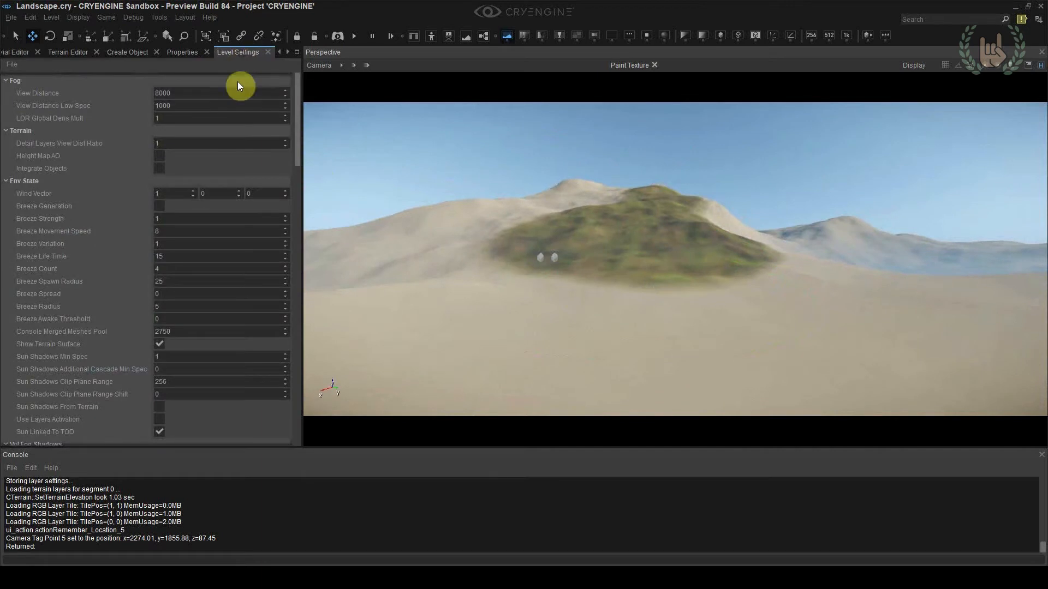
double_click(175, 143)
key("w")
mouse_move(573, 253)
right_mouse_down()
mouse_move(573, 272)
mouse_move(558, 247)
right_mouse_up()
key("s")
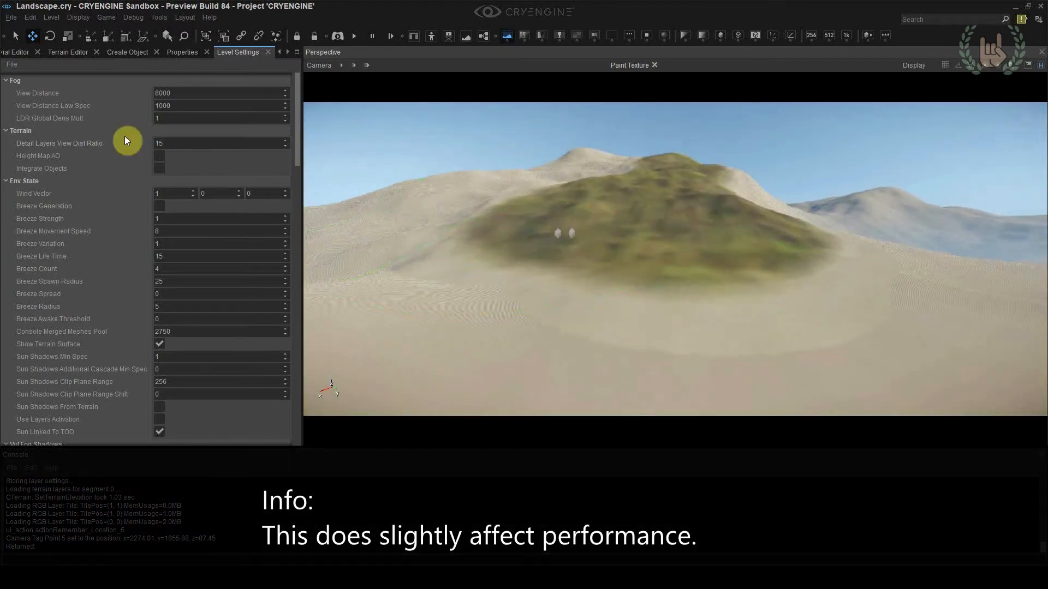
Try a Detail Layers View Dist Ratio of 150 and view it from saved camera location 5
left_click(175, 142)
right_click_drag(456, 185, 454, 180)
key("shift+F5")
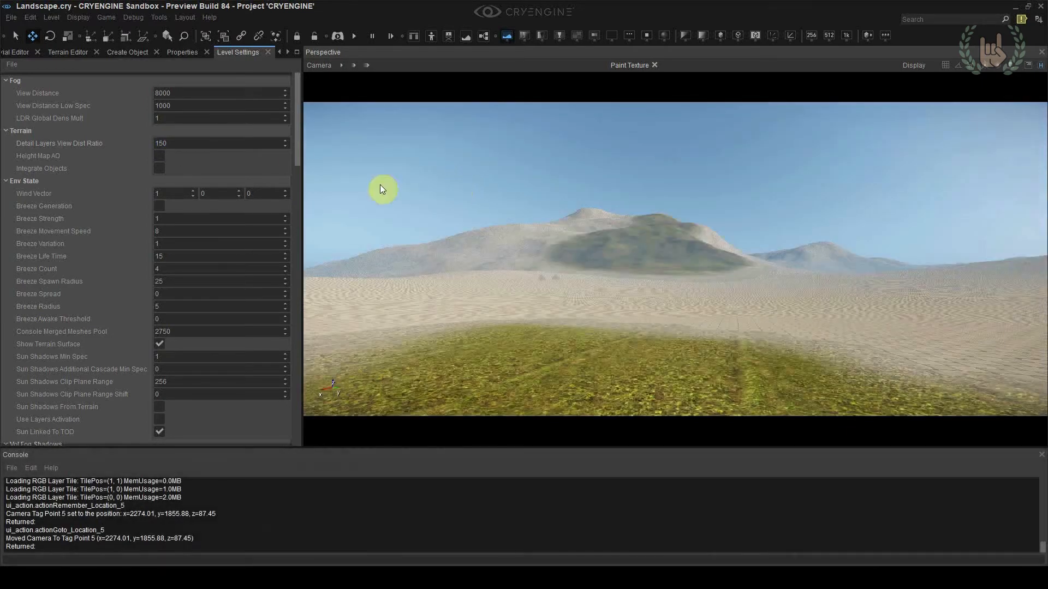
Set the Detail Layers View Dist Ratio back to 15, check the mountain up close and return to camera location 5
double_click(211, 143)
type("1")
key("w")
right_click_drag(585, 268, 541, 262)
right_click_drag(636, 274, 621, 273)
key("shift+F5")
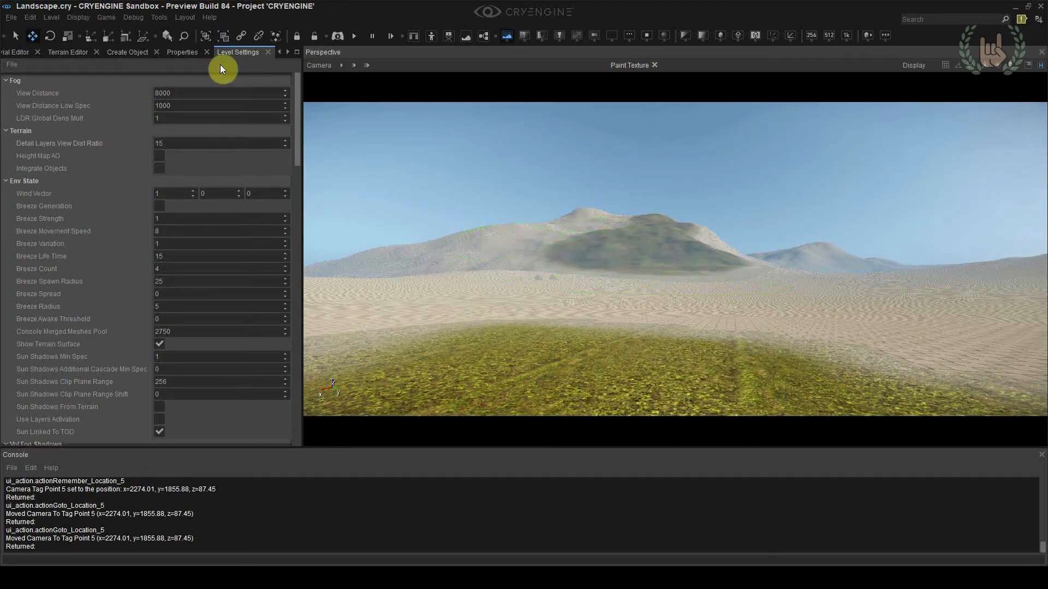
Set the diffuse map tiling of the grass_distance material to 0.01 for both TileU and TileV
left_click(281, 50)
left_click(26, 53)
left_click(126, 293)
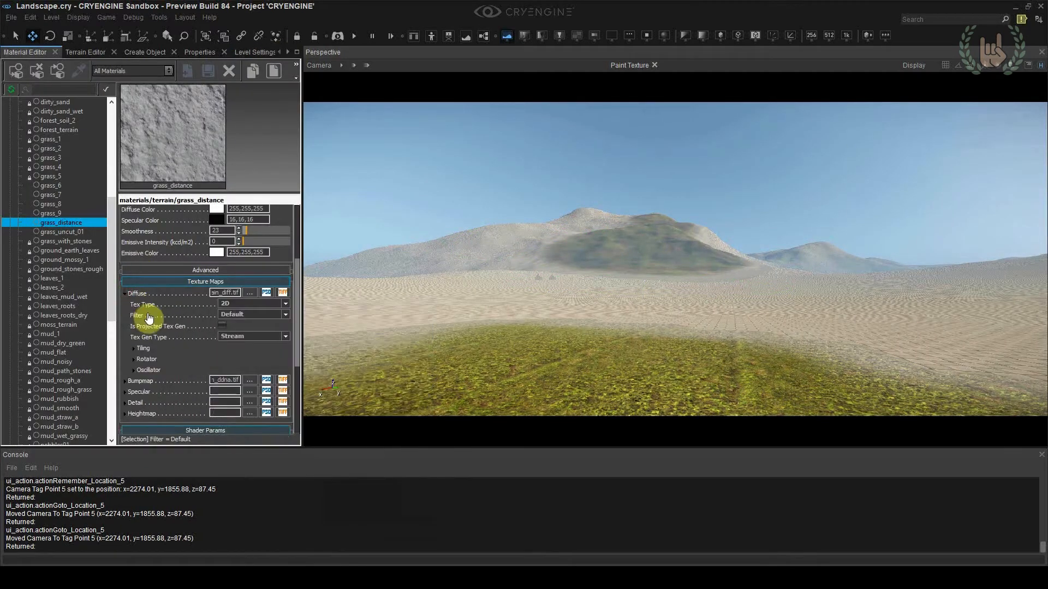
scroll(146, 315, "down", 1)
left_click(136, 330)
left_click(73, 222)
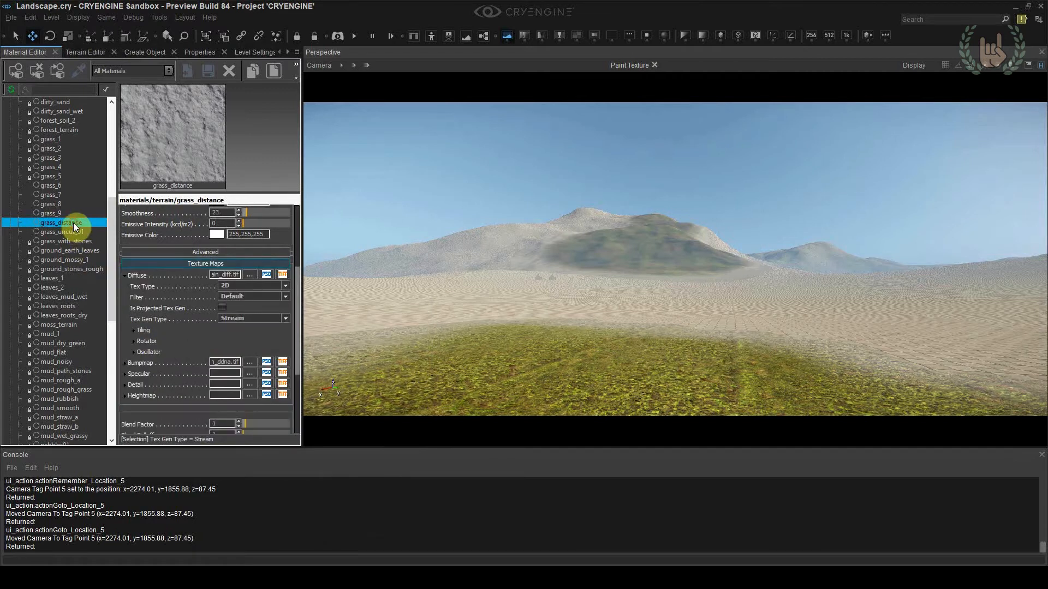
scroll(140, 304, "down", 1)
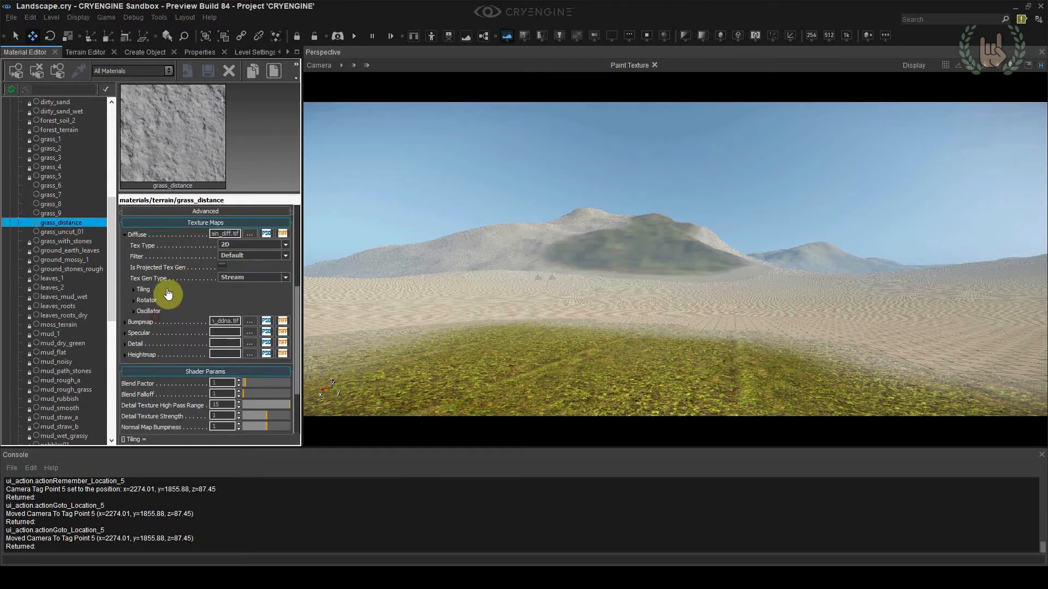
left_click(133, 288)
left_click(219, 314)
left_click(243, 321)
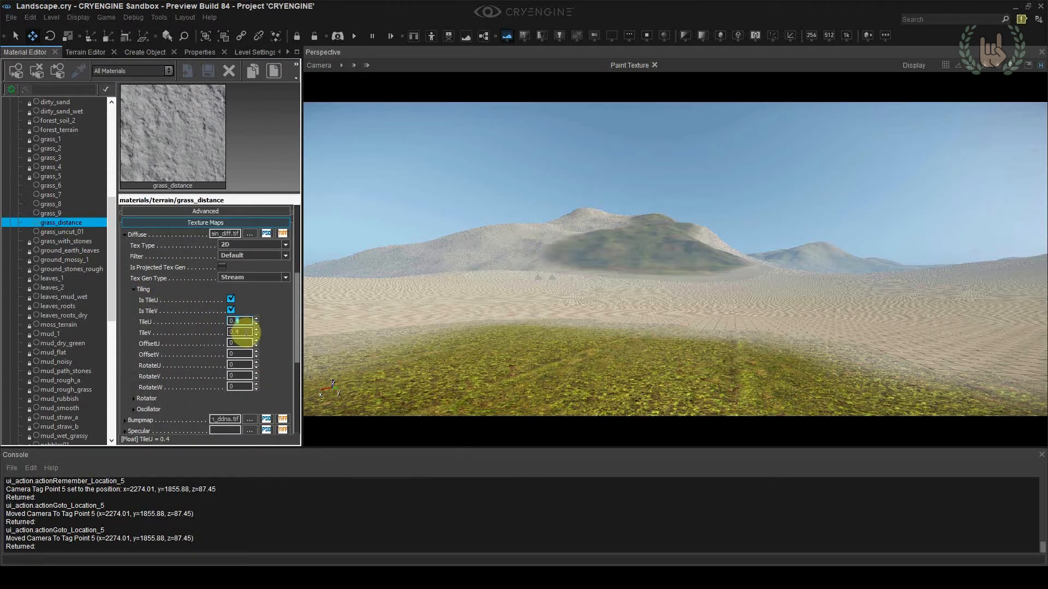
type("0")
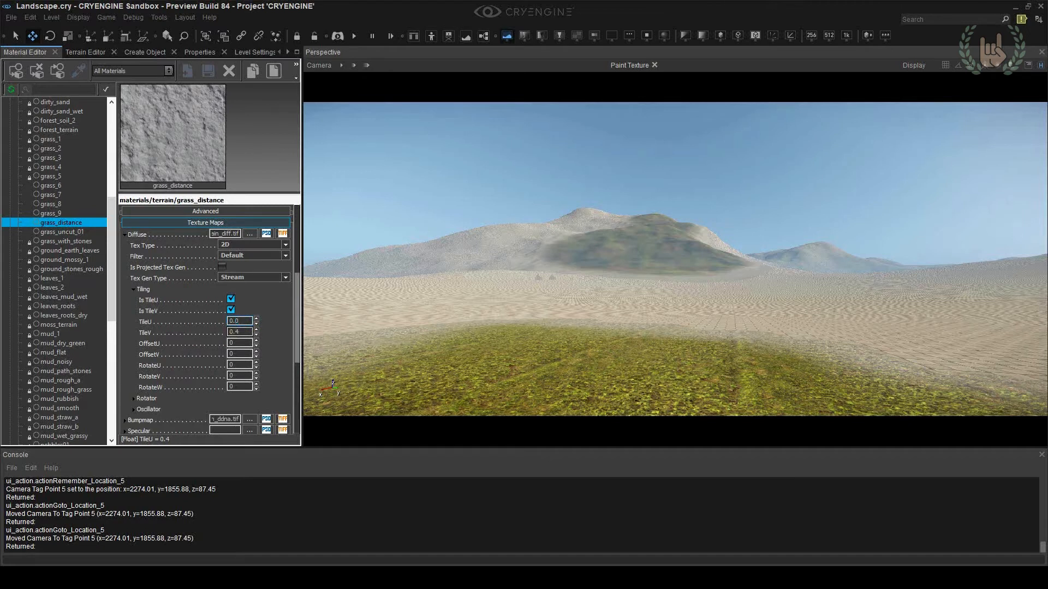
type("1")
left_click(252, 332)
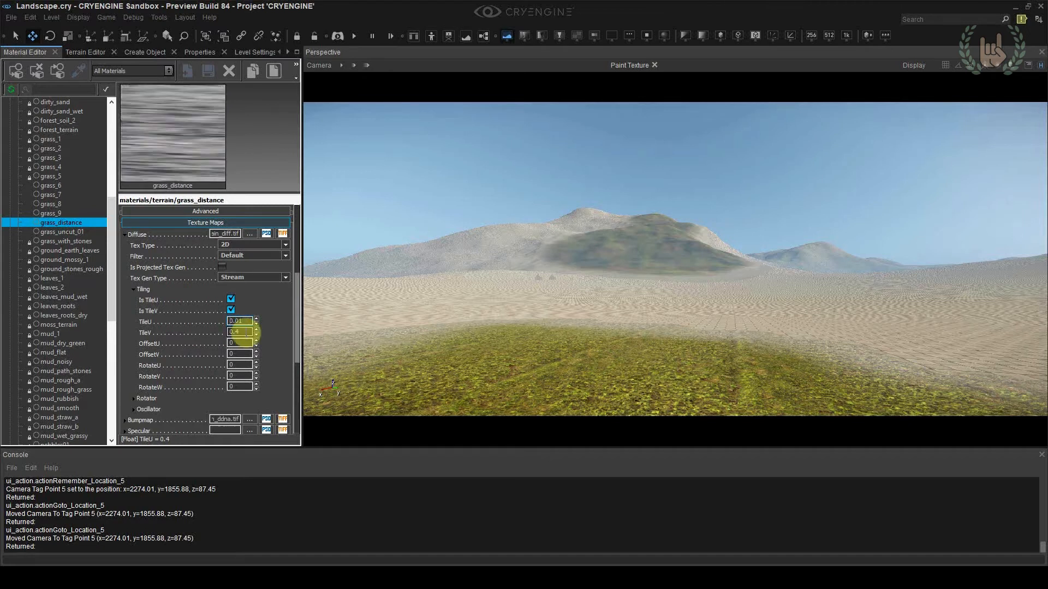
type("0.01")
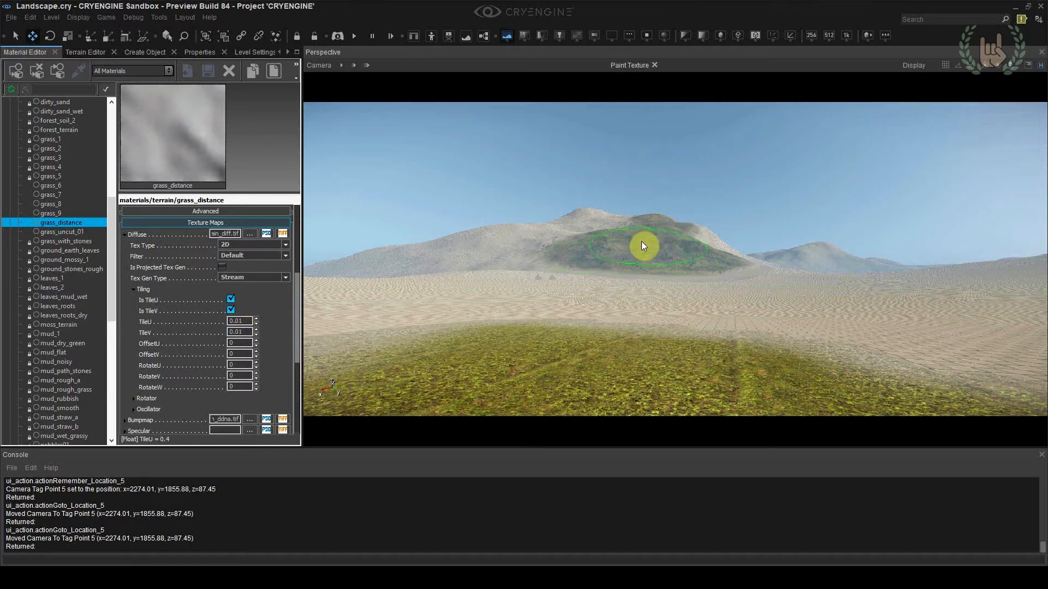
Reduce both TileU and TileV of the grass_distance diffuse map to 0.005
left_click(249, 321)
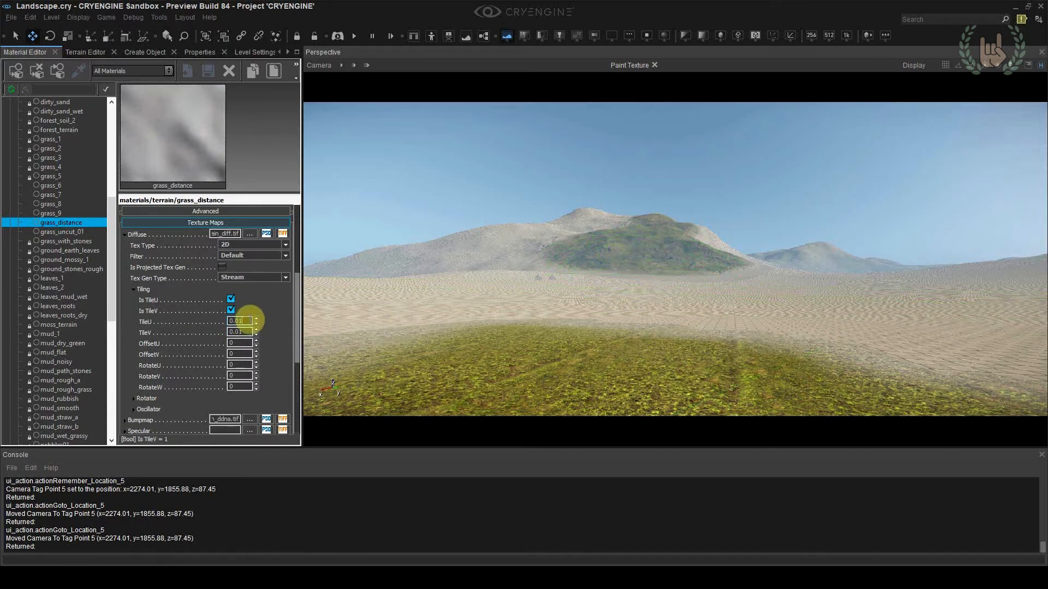
key("BackSpace")
type("05")
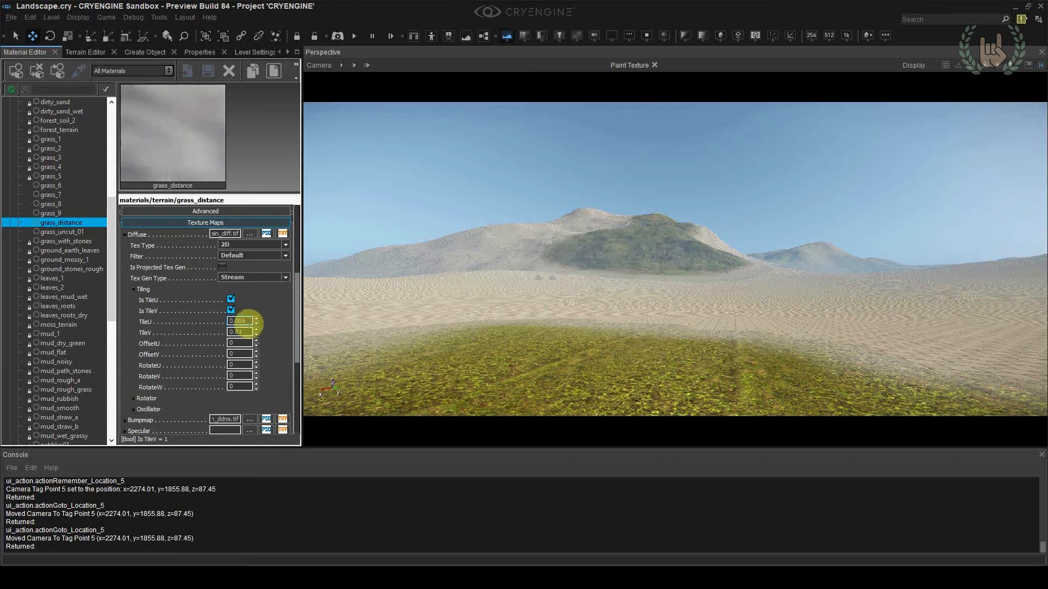
left_click(240, 333)
type("05")
key("Return")
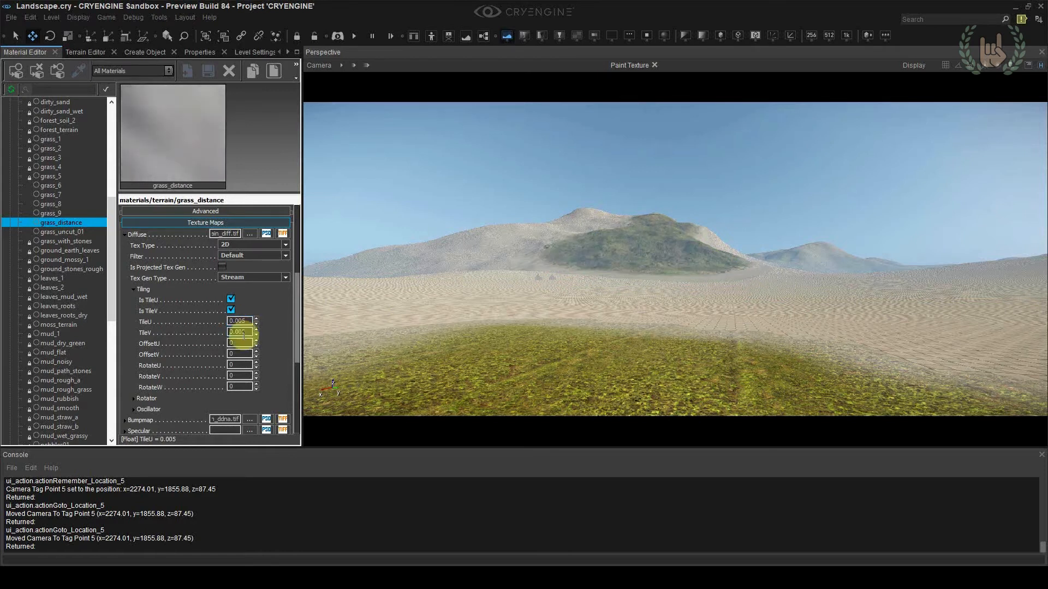
Paint the distant grass layer over the remaining bare slopes of the mountain
mouse_move(597, 253)
left_mouse_down()
mouse_move(363, 262)
mouse_move(595, 219)
mouse_move(618, 226)
left_mouse_up()
mouse_move(662, 265)
left_mouse_down()
mouse_move(765, 271)
mouse_move(695, 280)
mouse_move(688, 266)
mouse_move(711, 241)
mouse_move(725, 244)
left_mouse_up()
Set the viewport camera's field of view to 25 and frame the painted mountain for a closer look
left_click(319, 65)
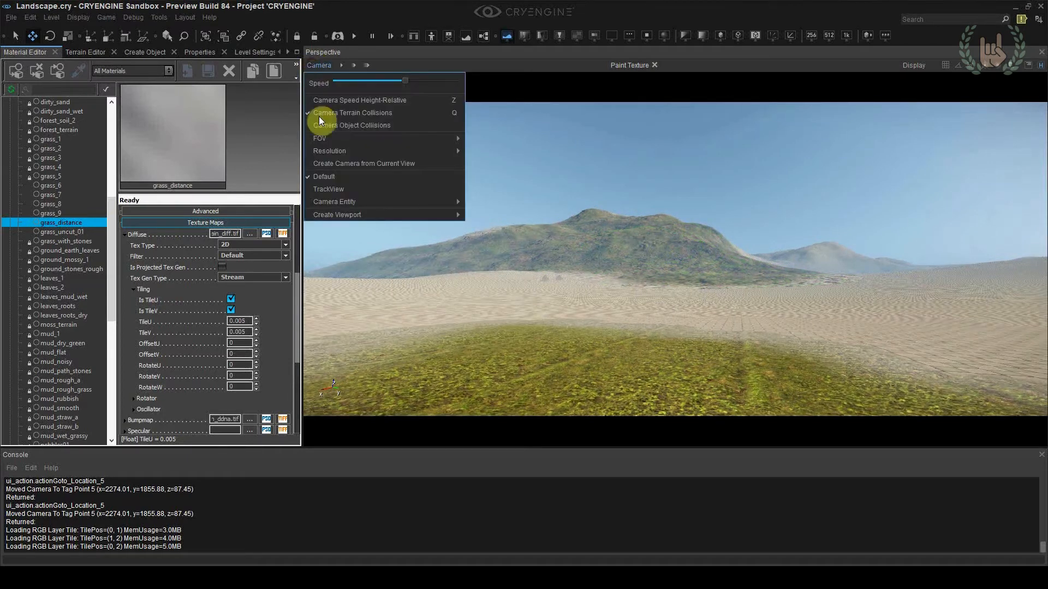
mouse_move(325, 137)
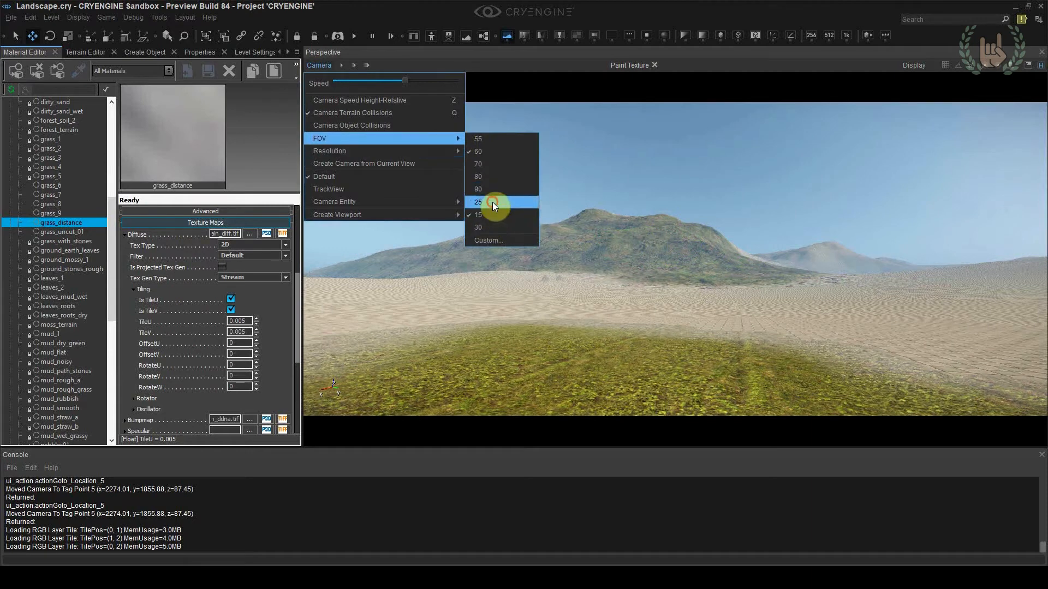
left_click(493, 202)
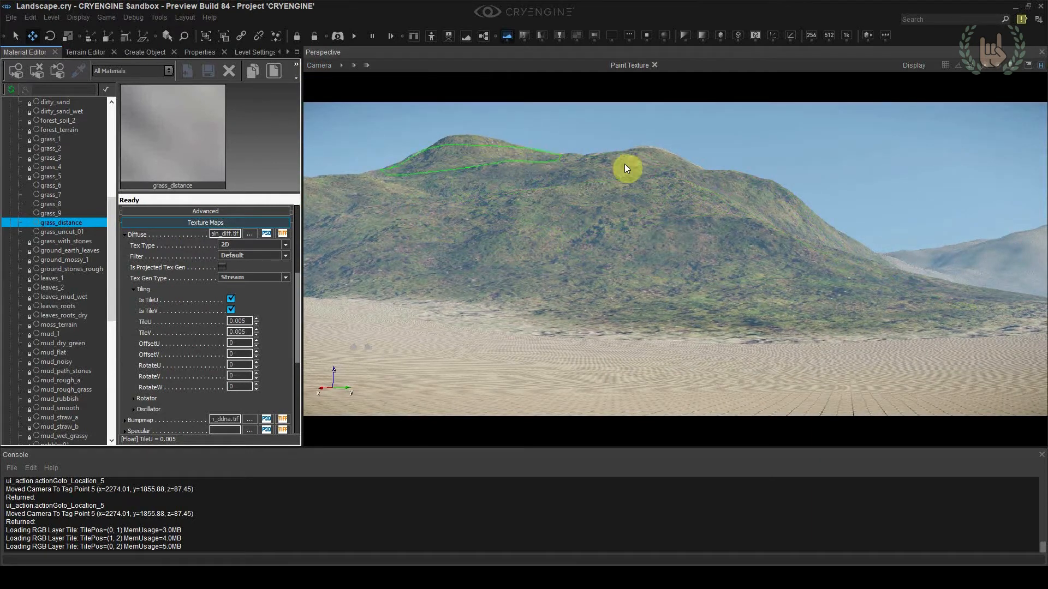
left_click(646, 152)
left_click(646, 148)
left_click(577, 238)
right_click_drag(752, 243, 716, 230)
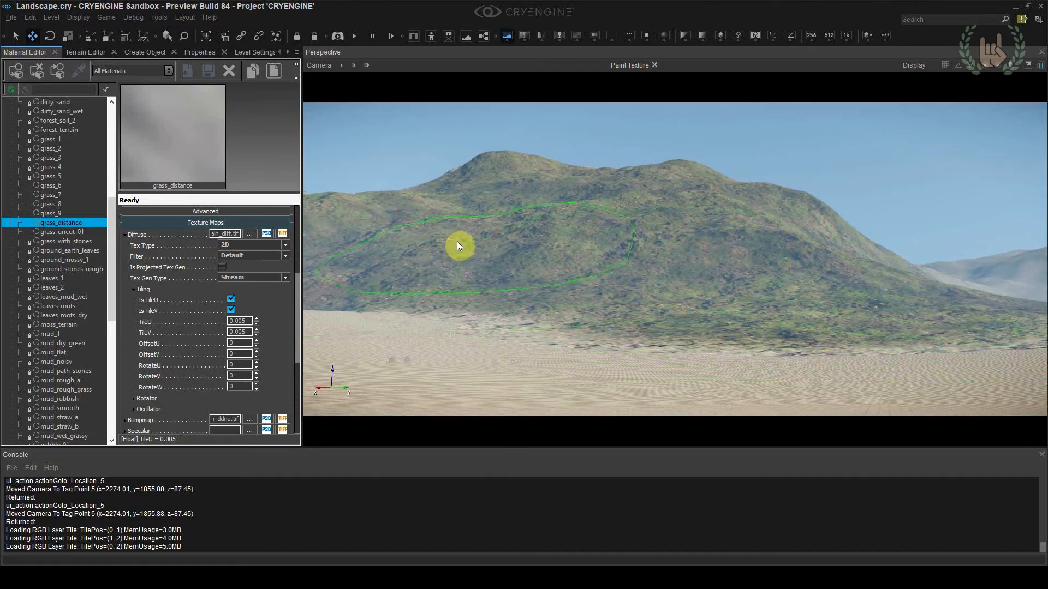
Set grass_distance's Normal Map Bumpiness to 0.864, trying a Detail Texture Strength of 2 before returning it to 1
scroll(298, 342, "down", 5)
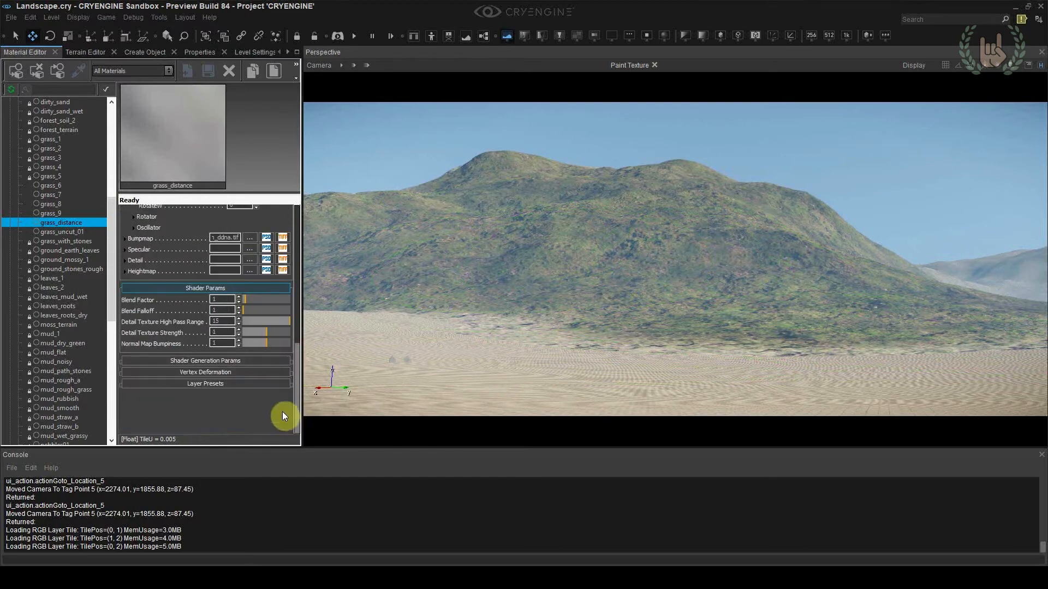
left_click(257, 335)
mouse_move(266, 342)
left_mouse_down()
mouse_move(240, 350)
mouse_move(270, 359)
mouse_move(259, 360)
mouse_move(230, 331)
mouse_move(284, 338)
left_mouse_up()
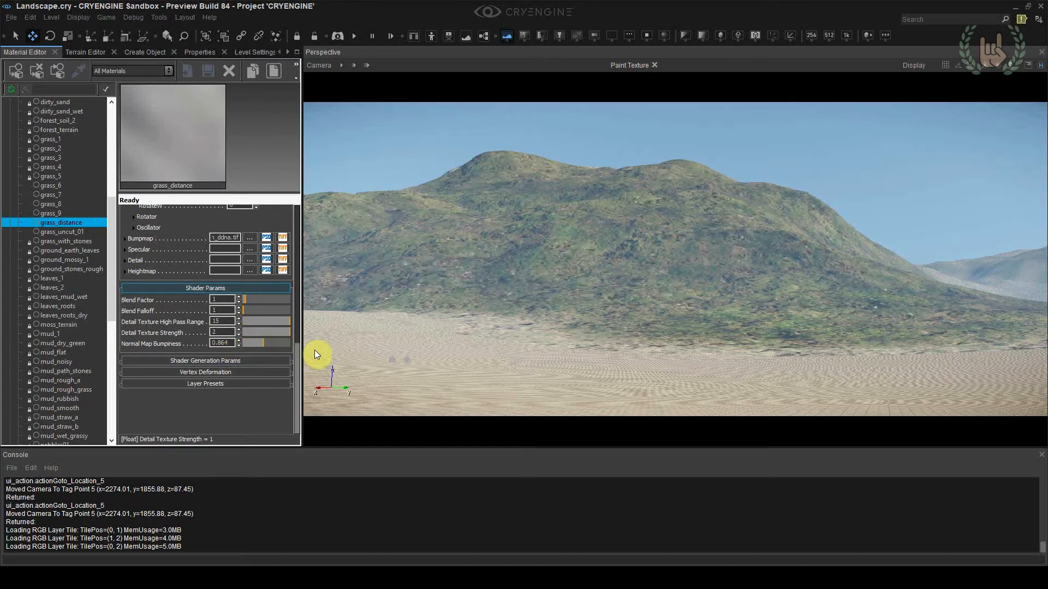
left_click_drag(224, 333, 213, 331)
type("1")
Review the shader generation options of grass_distance and open its heightmap texture selection, cancelling without choosing a file
left_click(221, 321)
left_click(233, 361)
scroll(228, 375, "down", 1)
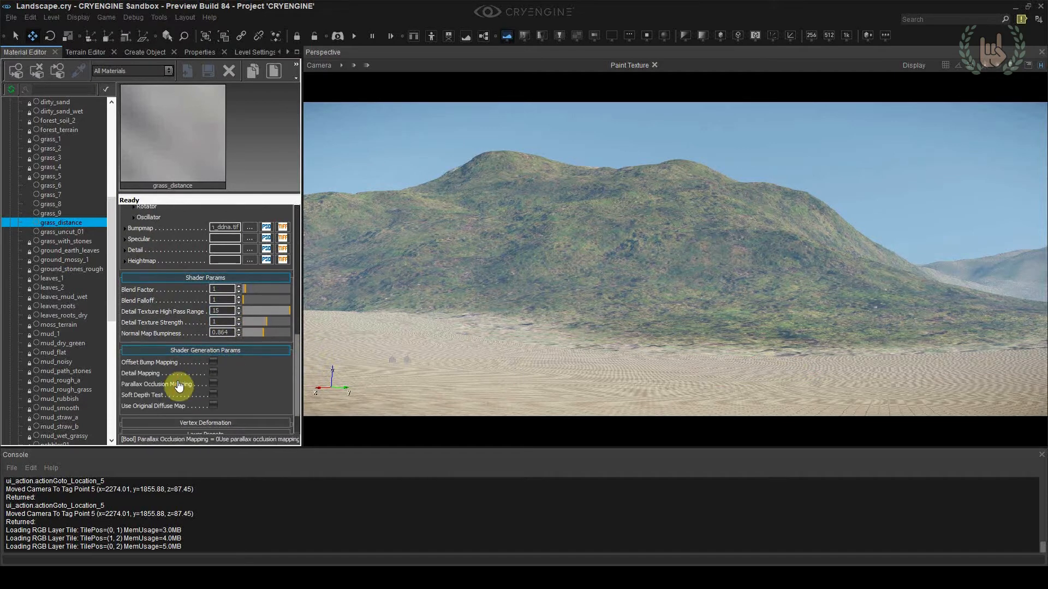
scroll(183, 336, "up", 4)
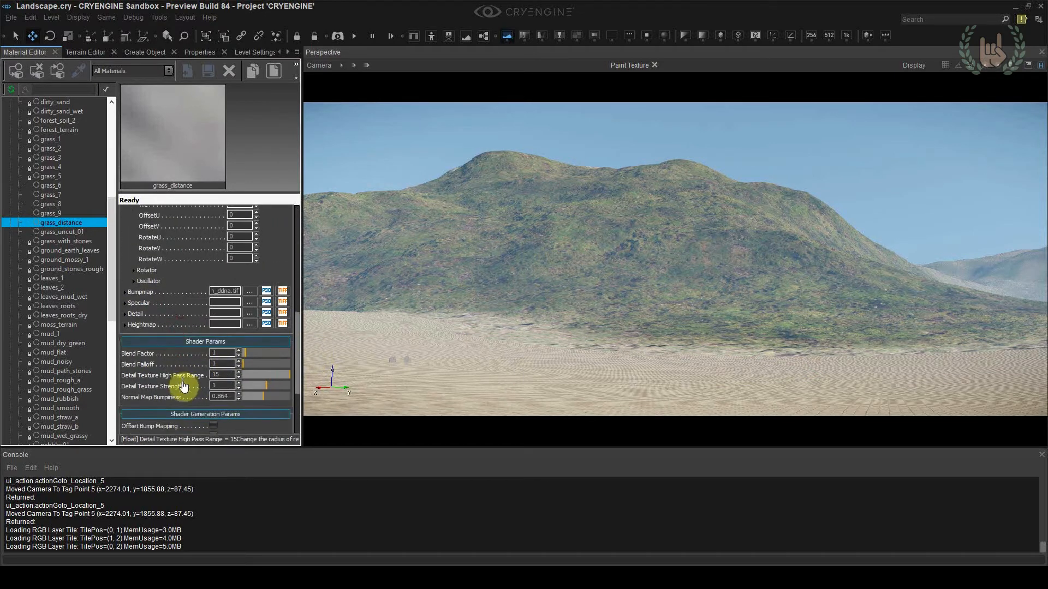
left_click(248, 307)
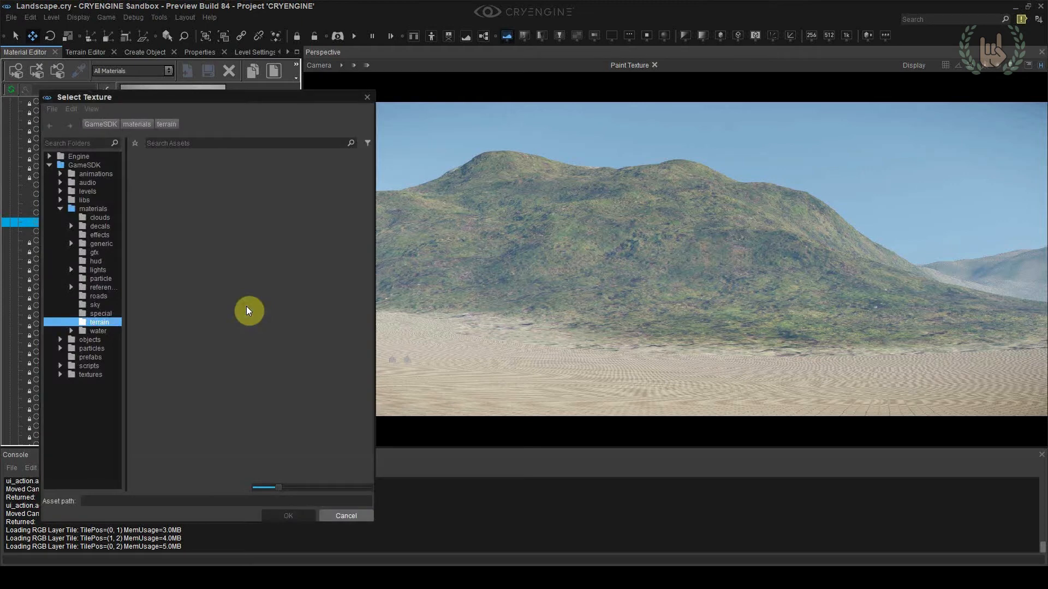
left_click(333, 513)
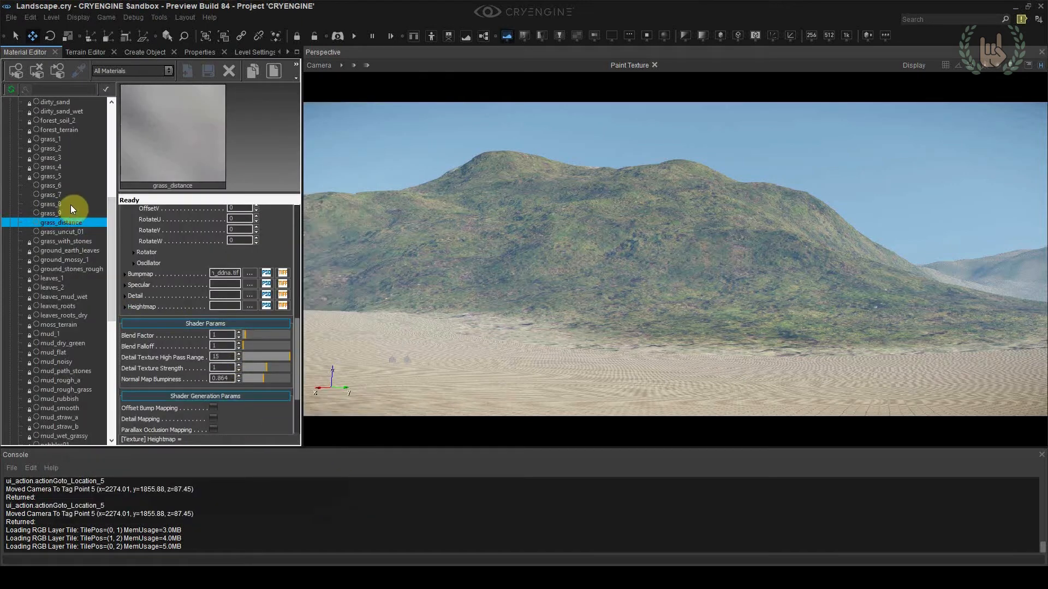
Examine the shader parameters and texture map settings of the grass_7, grass_8 and grass_9 materials
left_click(61, 195)
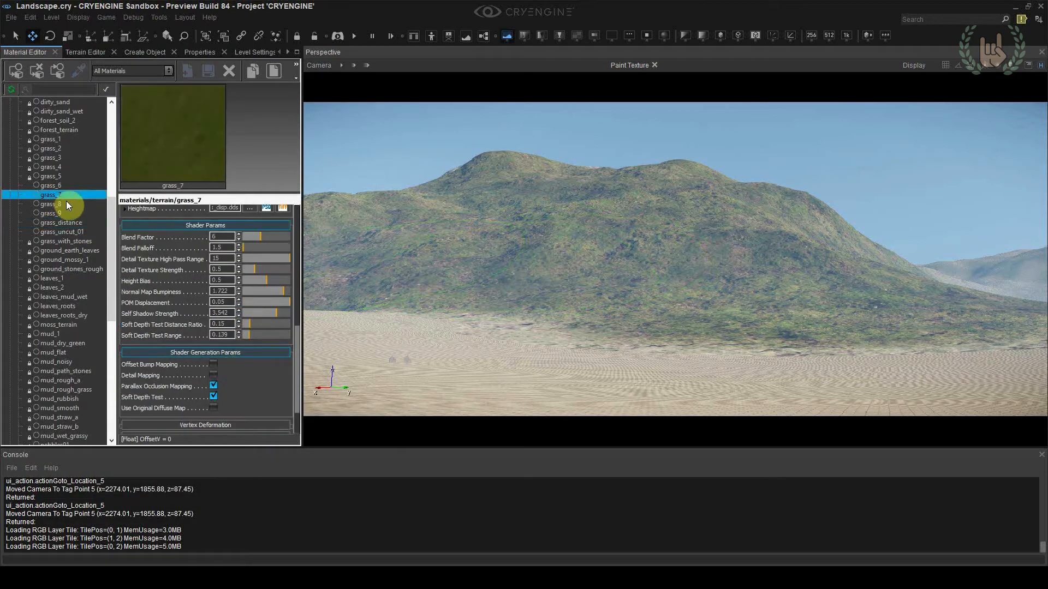
left_click(67, 203)
left_click(71, 212)
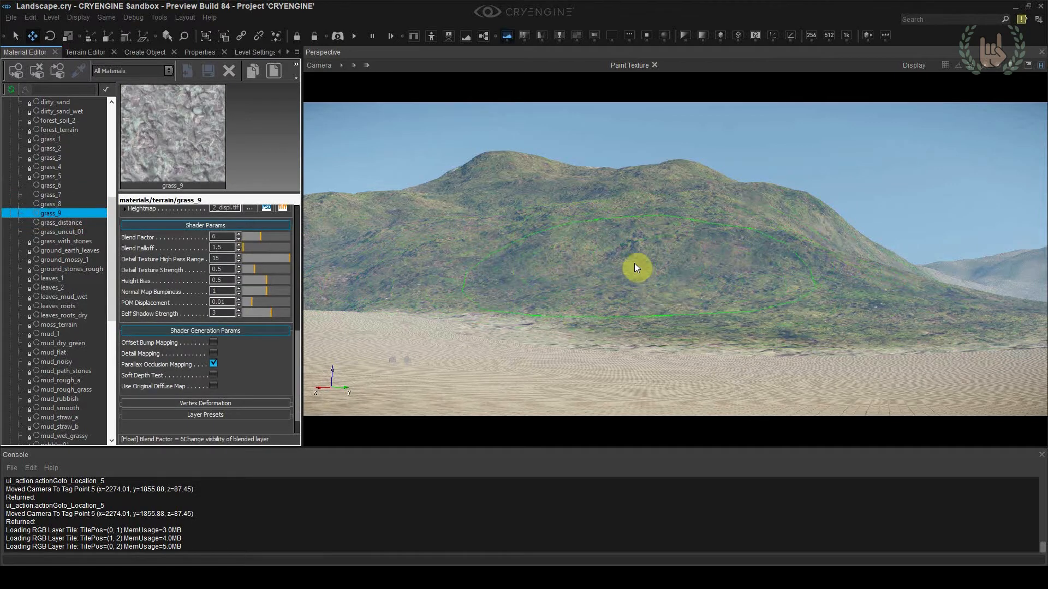
scroll(198, 273, "up", 5)
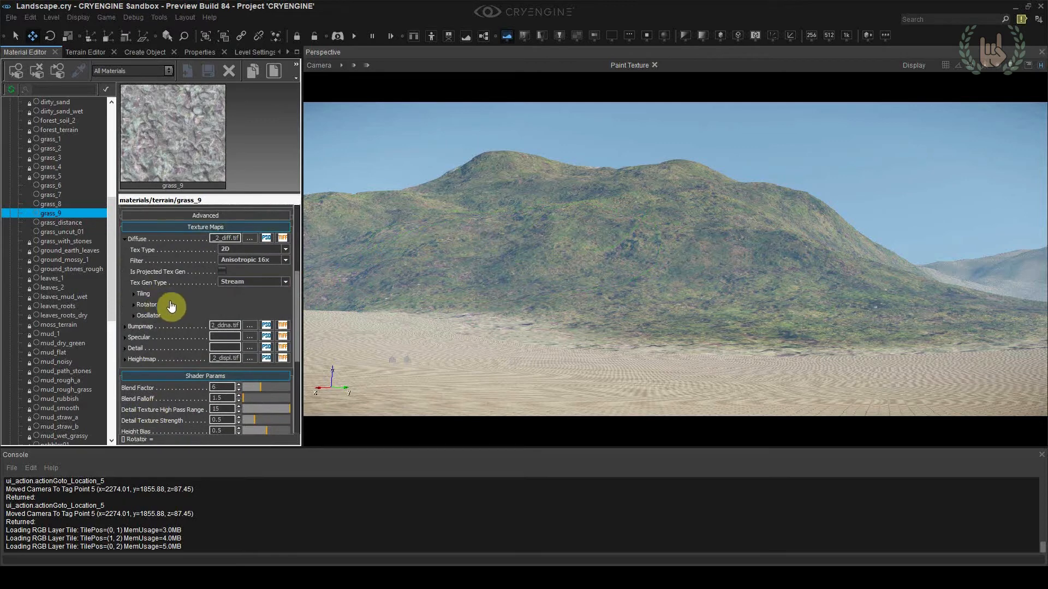
left_click(134, 293)
left_click(134, 295)
left_click_drag(165, 355, 188, 173)
left_click_drag(179, 263, 183, 278)
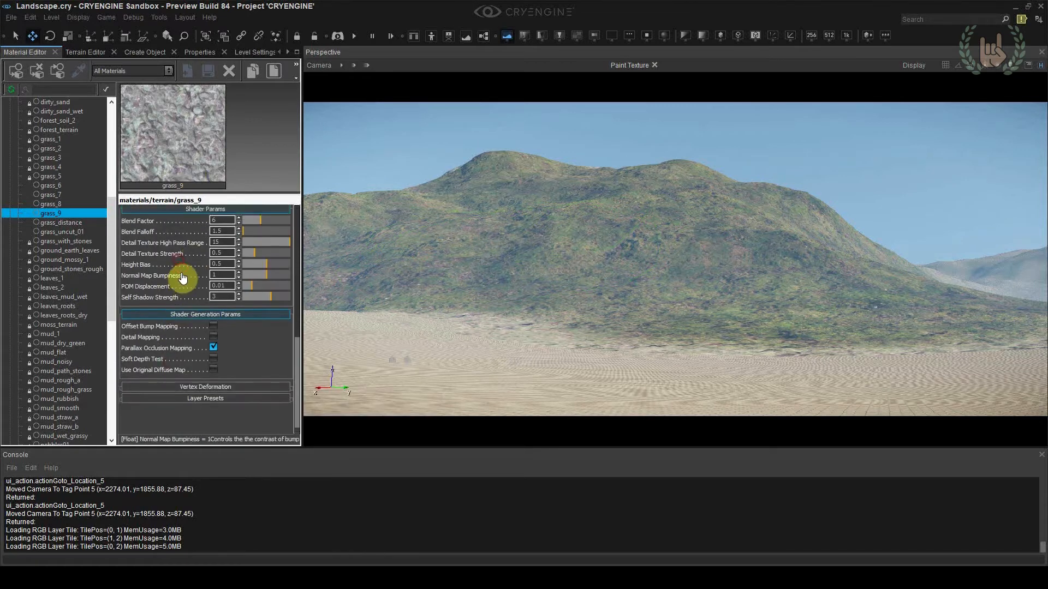
left_click_drag(176, 342, 175, 358)
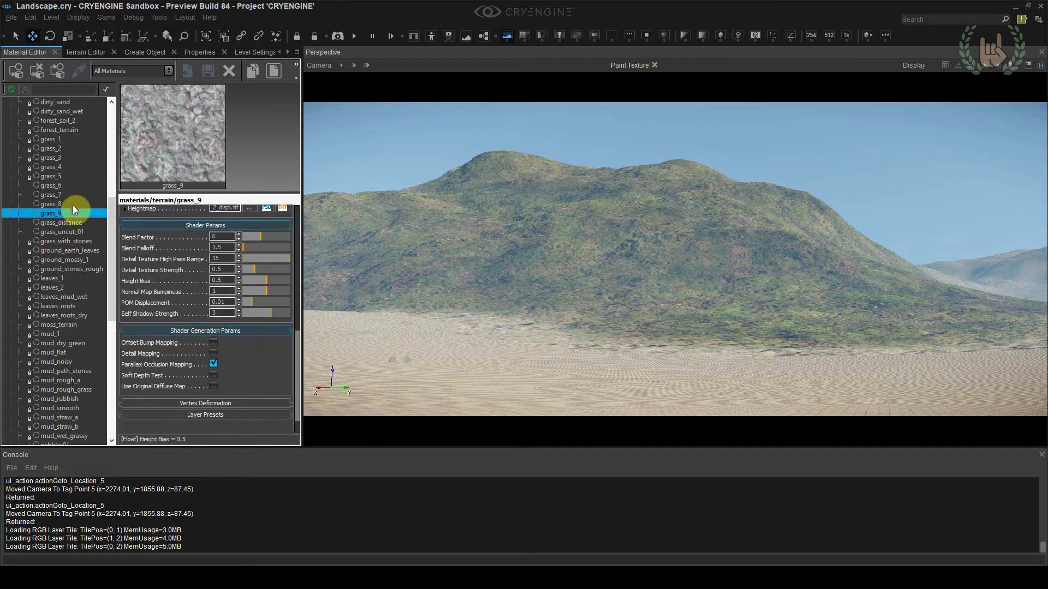
Compare the shader generation options of the grass_7 material with those of grass_distance
left_click(73, 204)
left_click(67, 195)
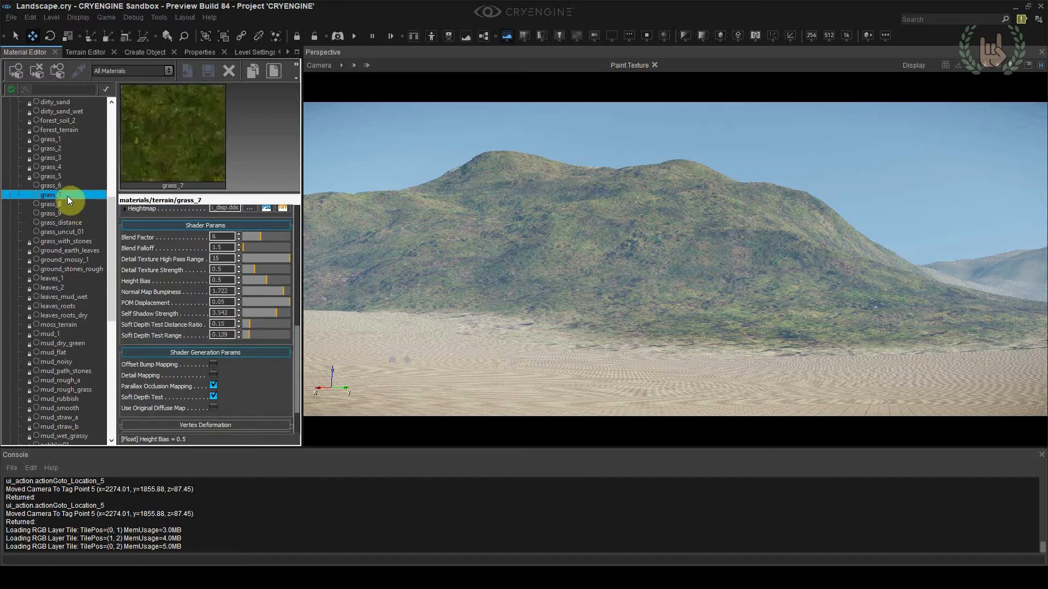
left_click_drag(154, 267, 162, 397)
left_click_drag(162, 397, 162, 399)
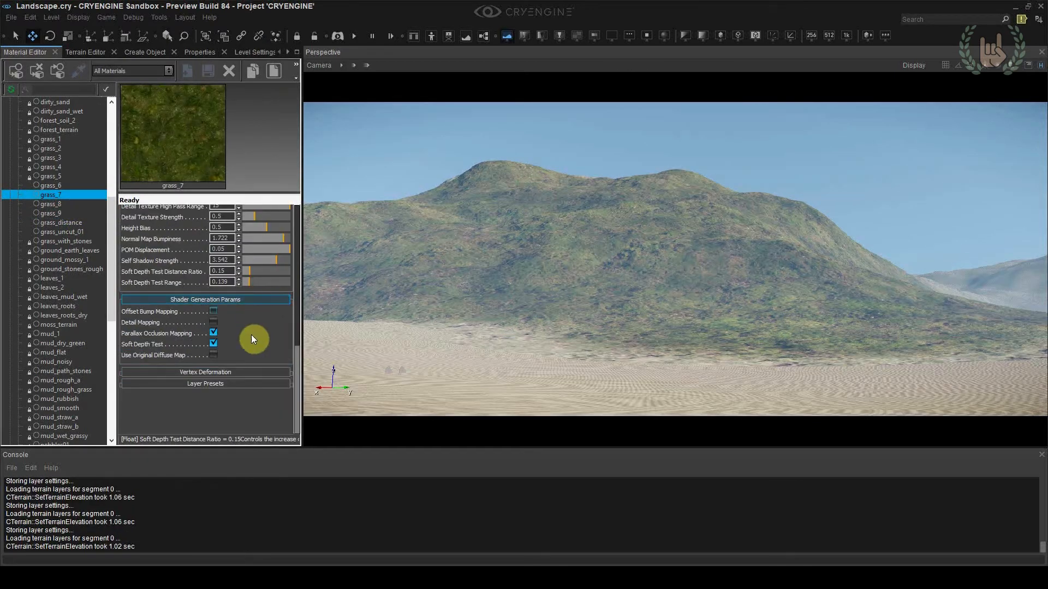
left_click(76, 224)
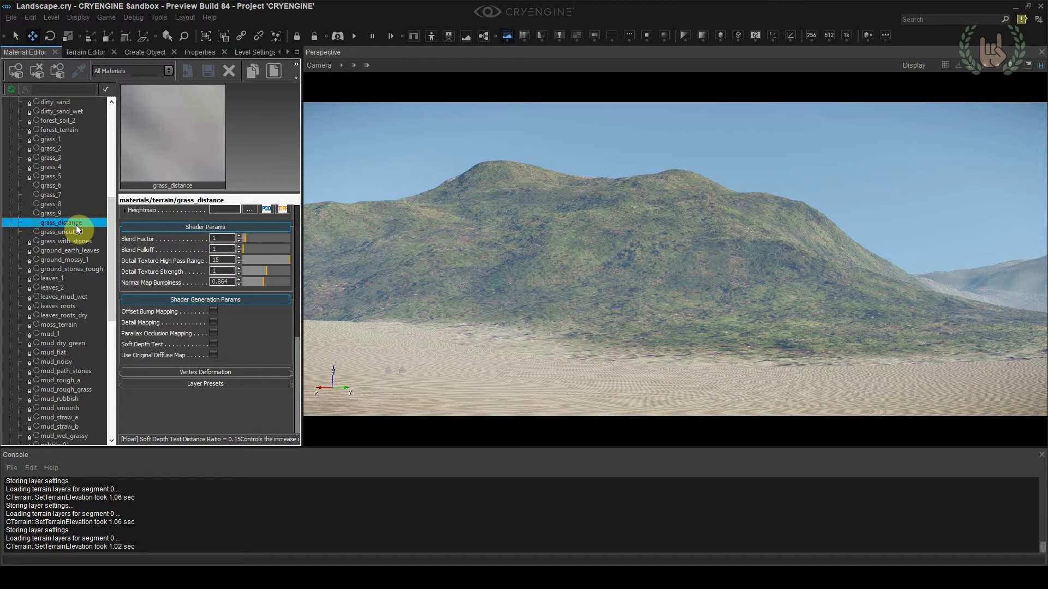
Set the environment preset's fog Global density to 0.2
left_click(288, 52)
left_click(288, 53)
left_click(288, 52)
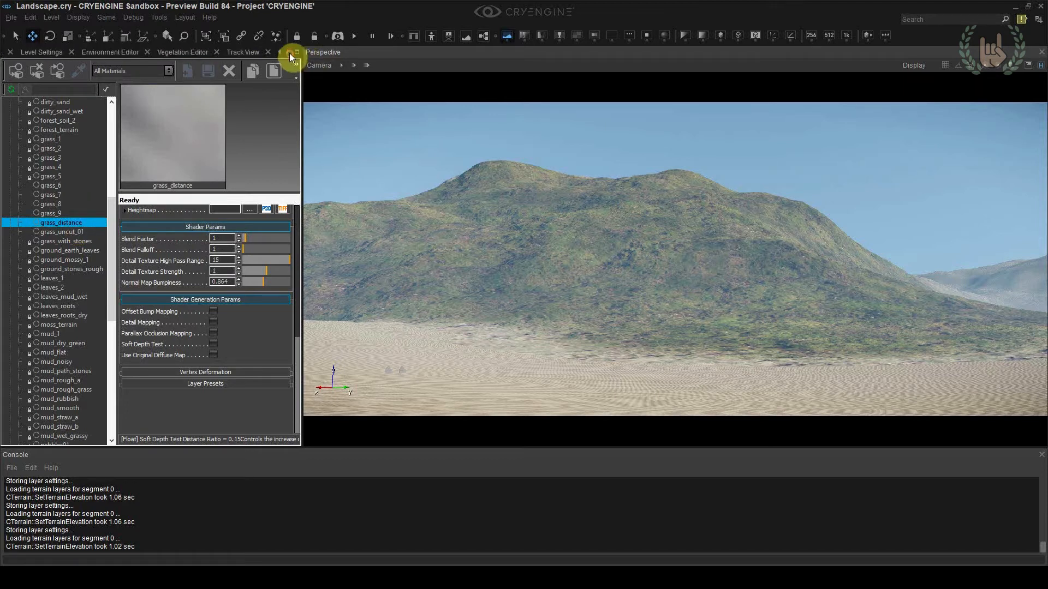
left_click(118, 52)
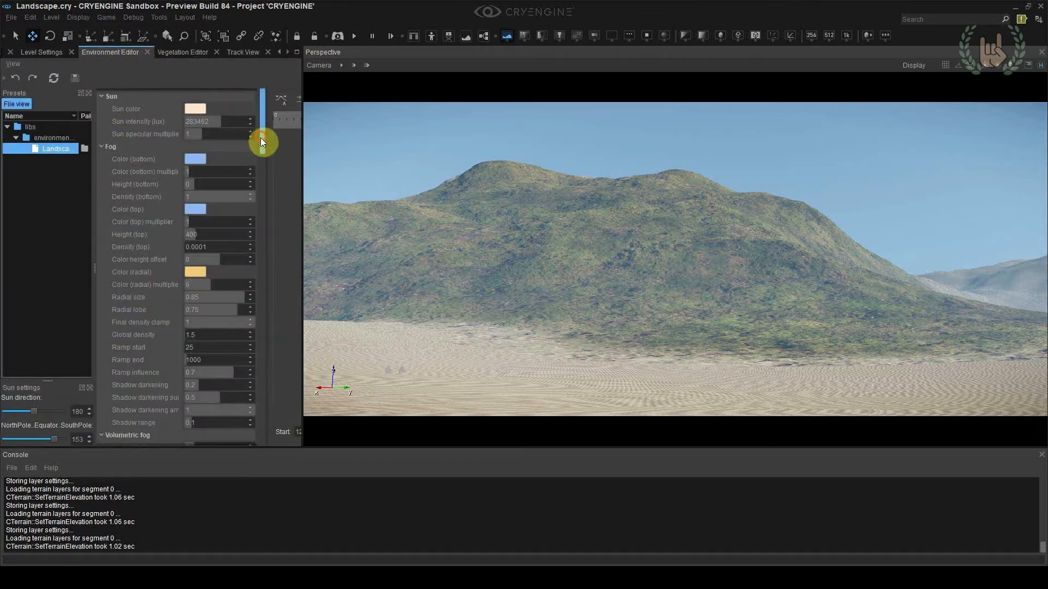
left_click_drag(262, 139, 262, 150)
double_click(191, 273)
type("0.2")
key("Return")
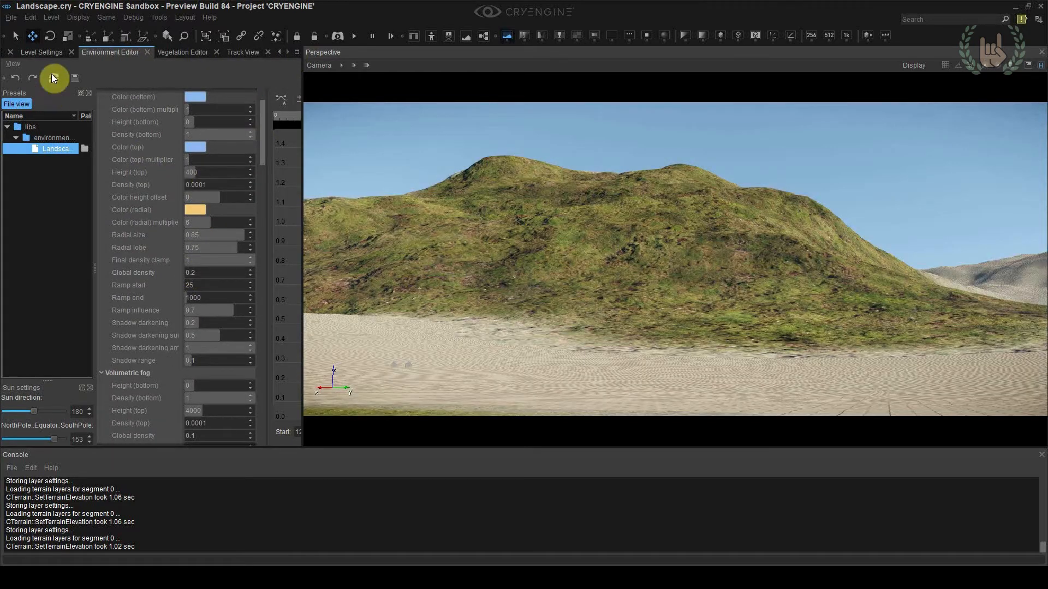
Create a new material named cliff_rocks in the terrain materials folder
left_click(280, 52)
right_click_drag(501, 239, 509, 239)
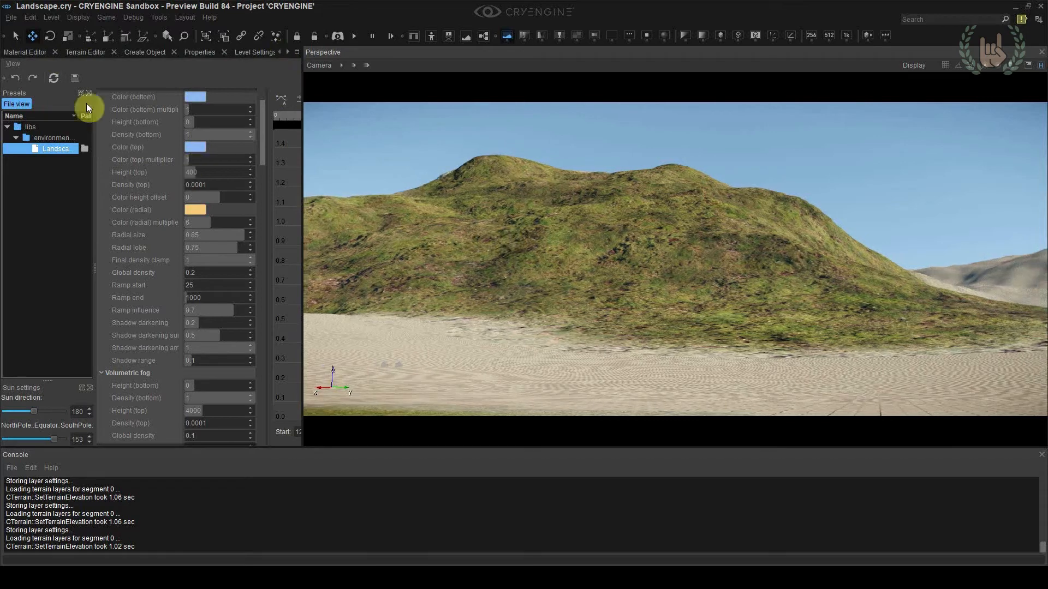
left_click(28, 53)
scroll(61, 221, "up", 5)
scroll(63, 230, "up", 3)
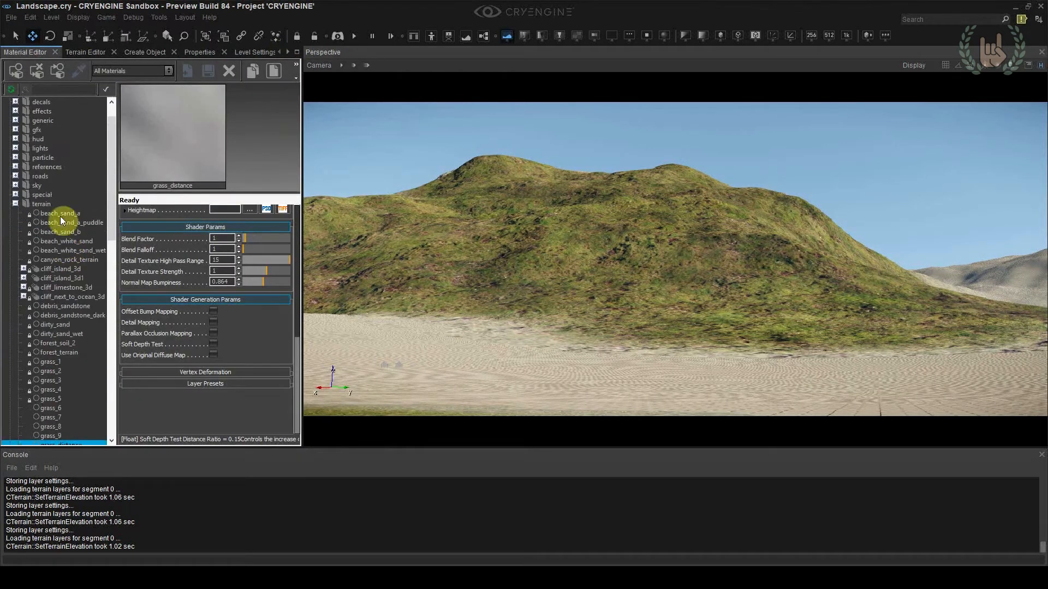
right_click(58, 204)
left_click(71, 224)
left_click(473, 325)
type("cliff")
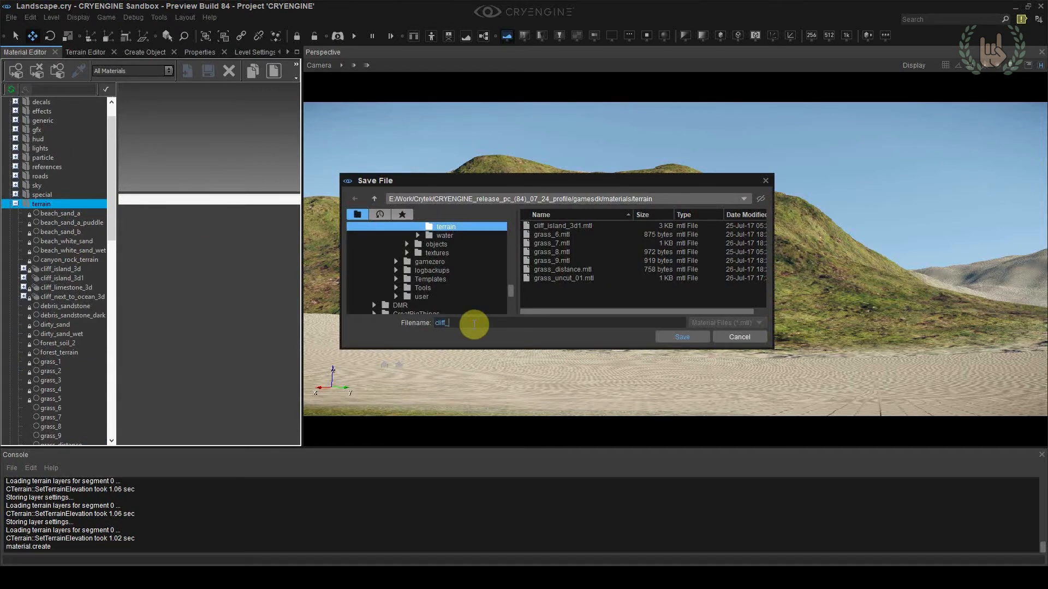
type("_rocks")
left_click(677, 337)
left_click_drag(111, 230, 108, 258)
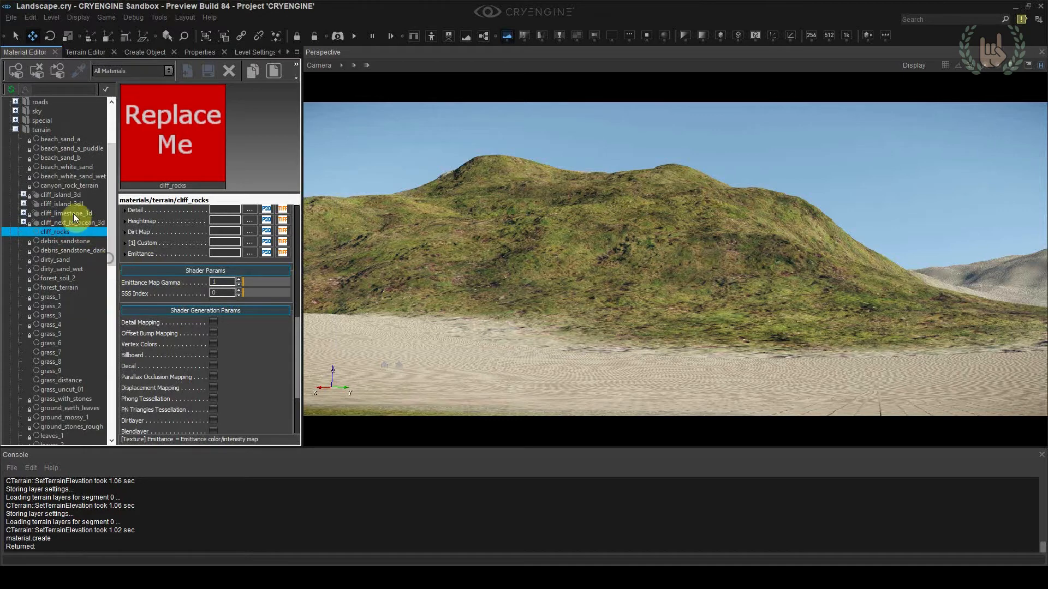
Examine the x, y and z sub-materials of the cliff_island_3d and cliff_island_3d1 terrain materials and their shader settings
left_click(44, 205)
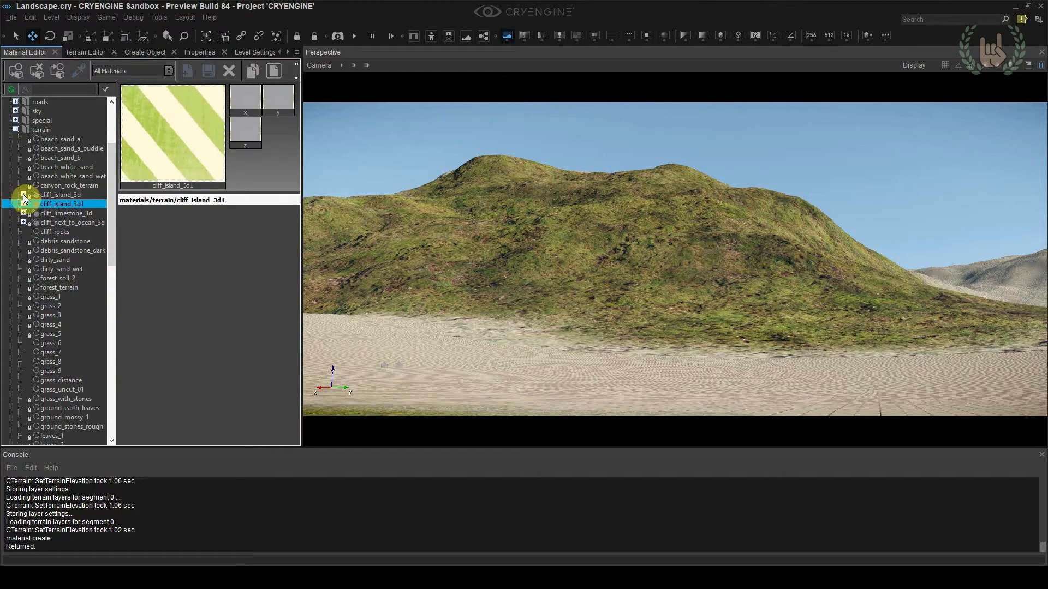
left_click(24, 194)
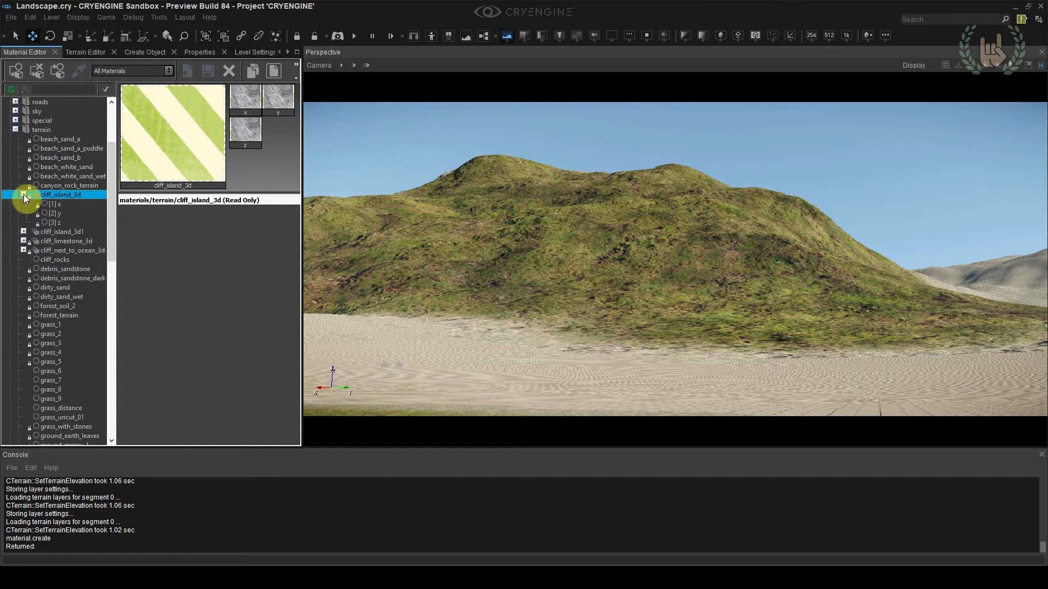
left_click(56, 204)
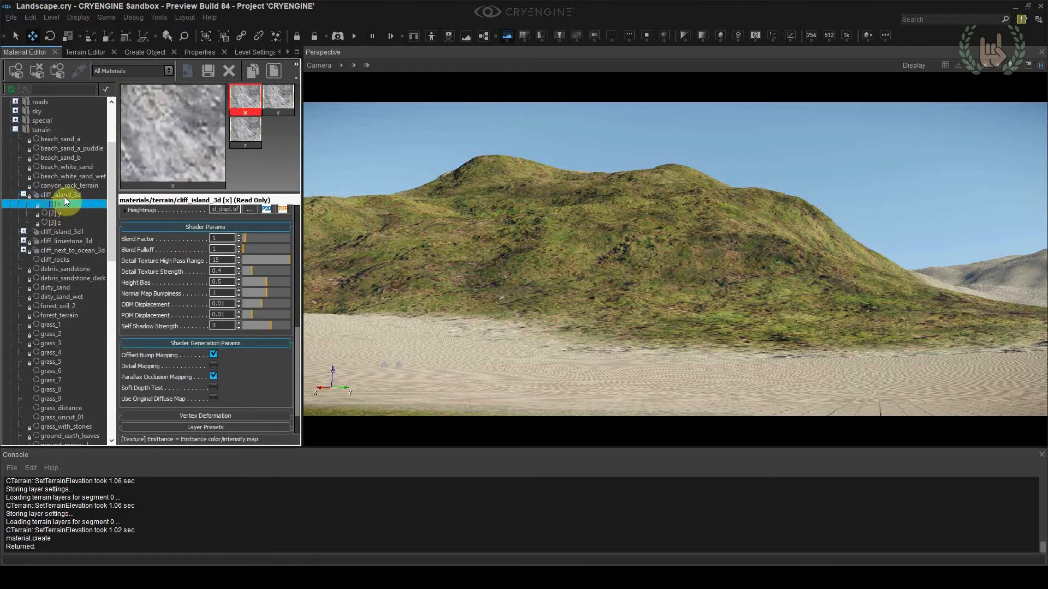
left_click(65, 195)
left_click(62, 232)
left_click(24, 232)
left_click(57, 240)
left_click(57, 234)
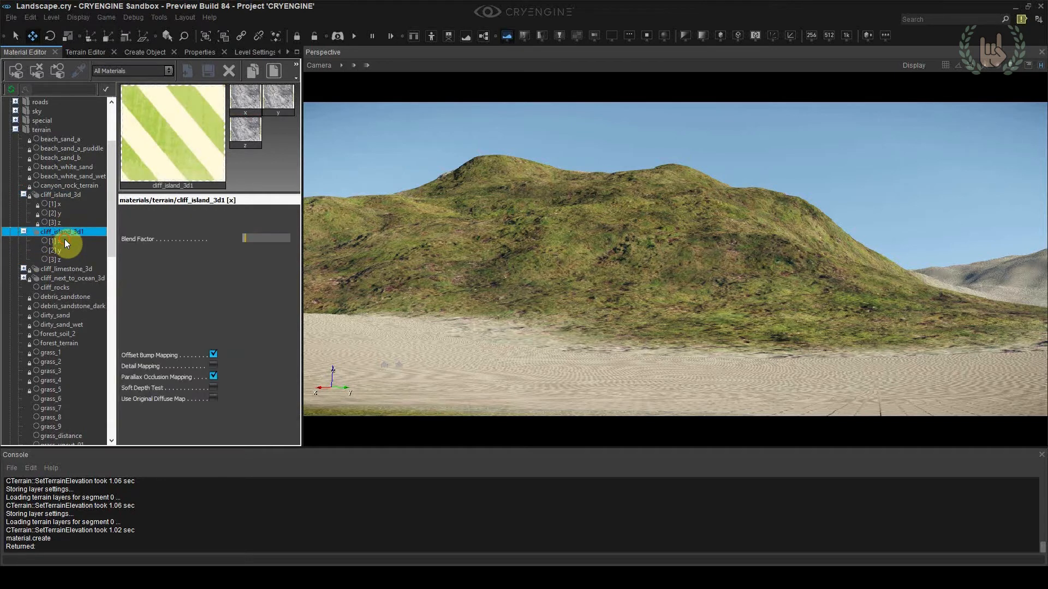
left_click(64, 240)
left_click(77, 260)
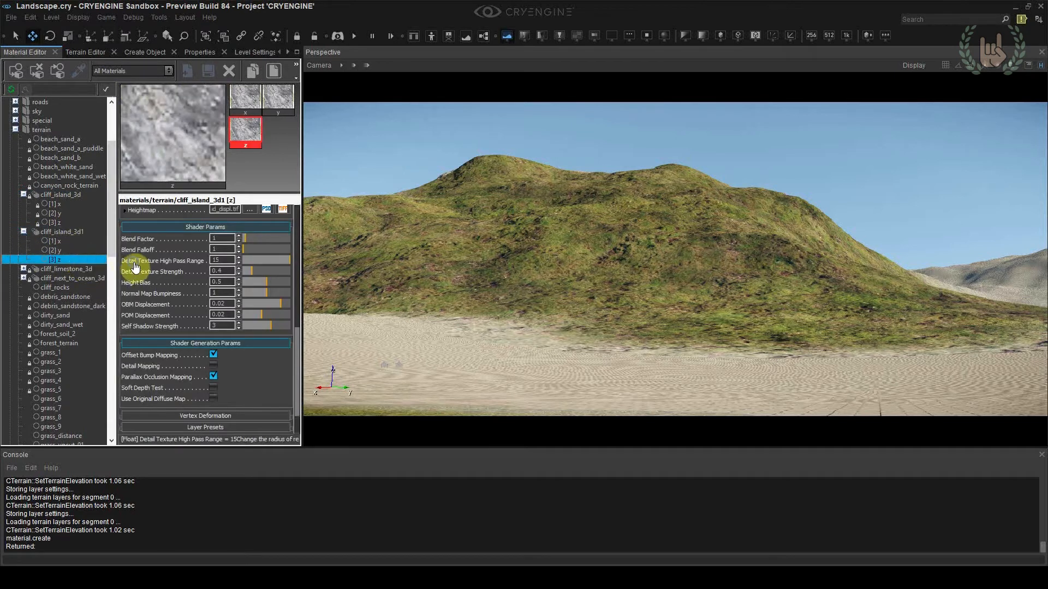
left_click(68, 232)
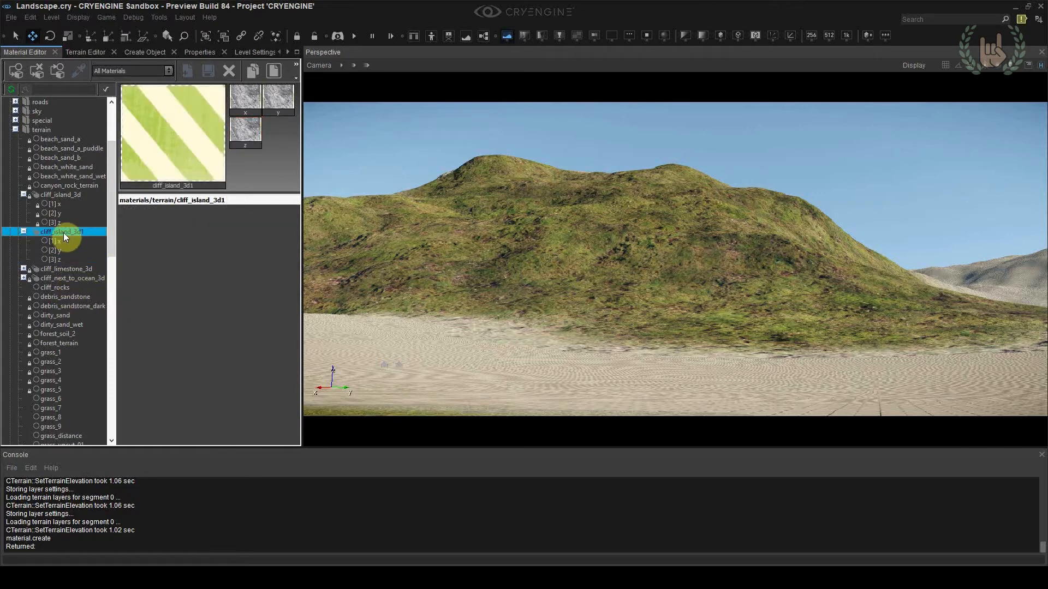
Convert the cliff_rocks material to a multi material and set its number of sub-materials to 3
scroll(76, 234, "down", 1)
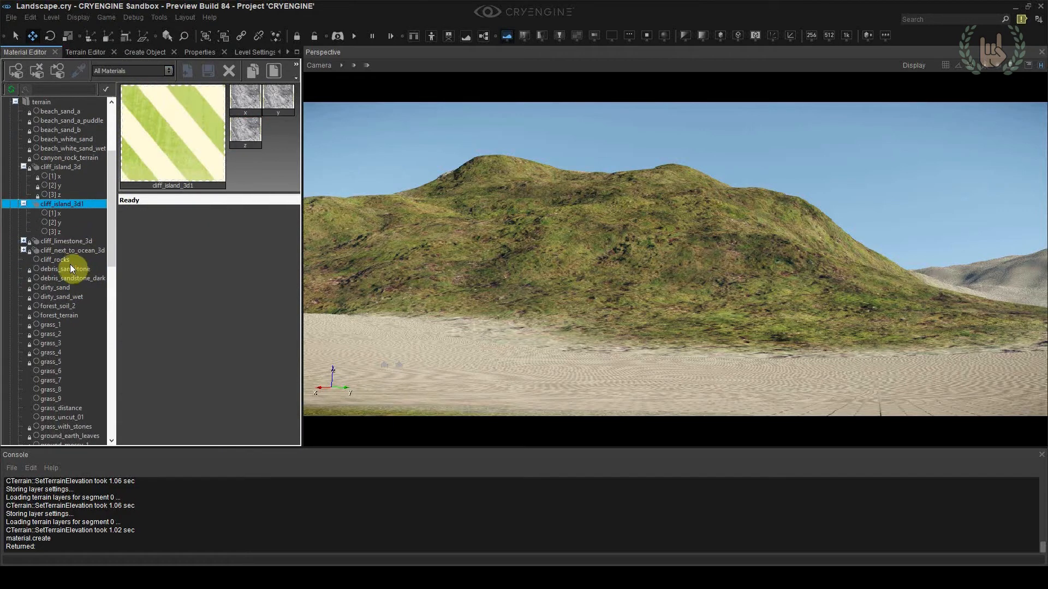
left_click(67, 260)
right_click(67, 259)
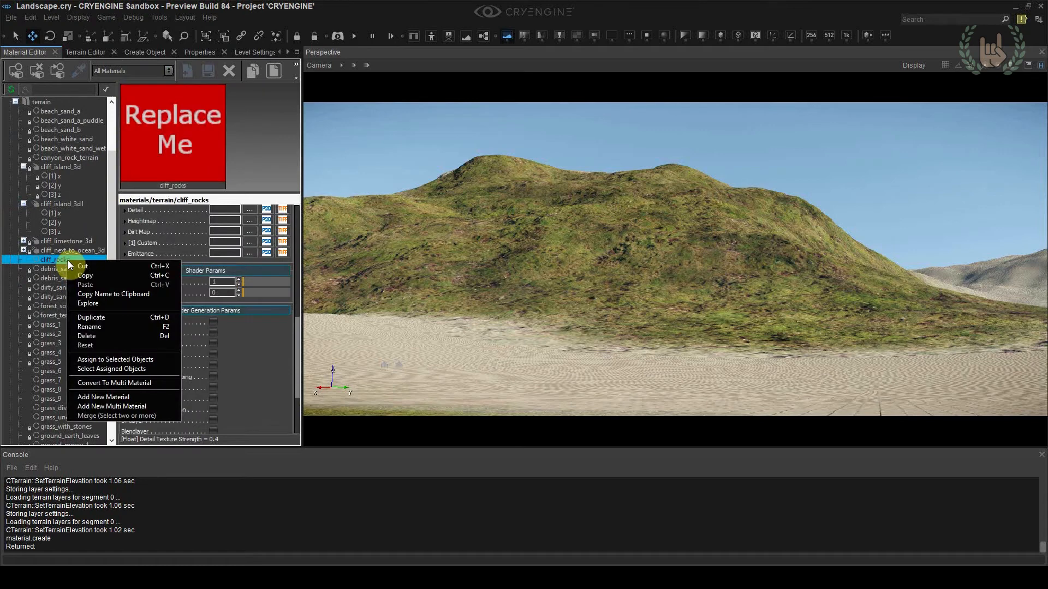
left_click(103, 383)
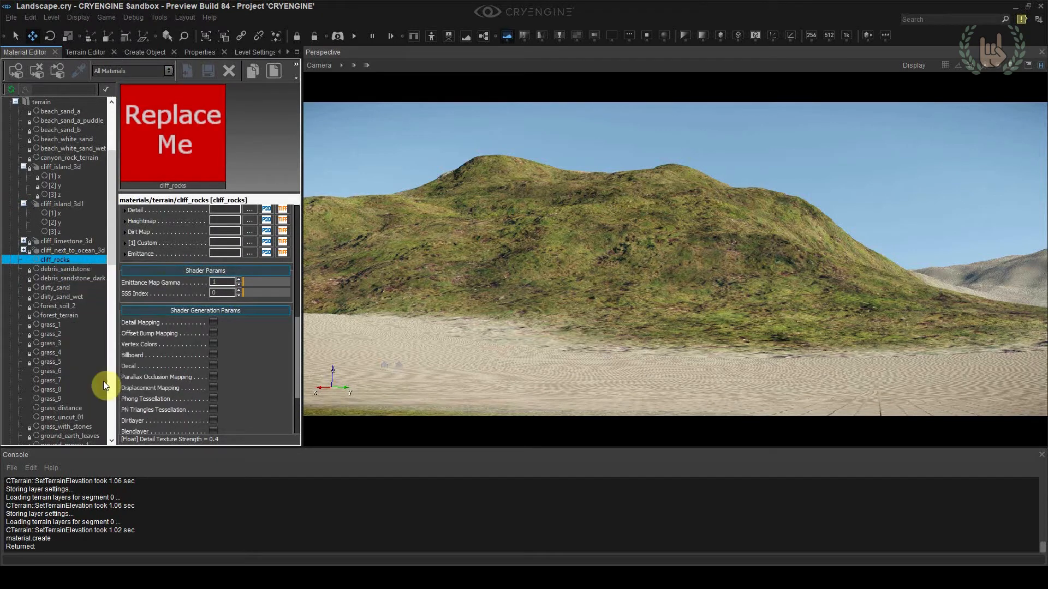
right_click(66, 260)
left_click(76, 266)
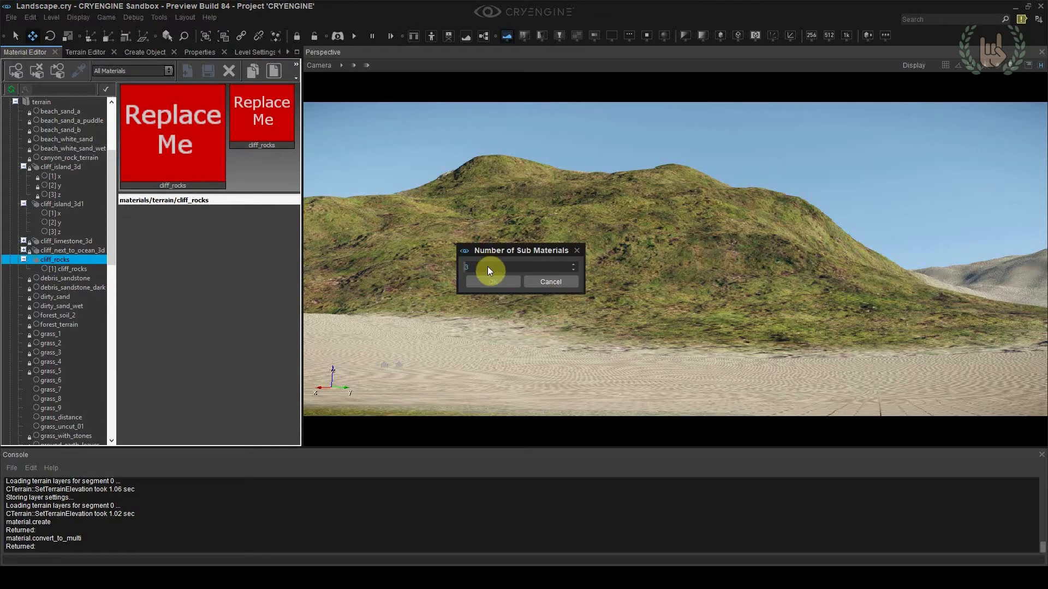
left_click(496, 280)
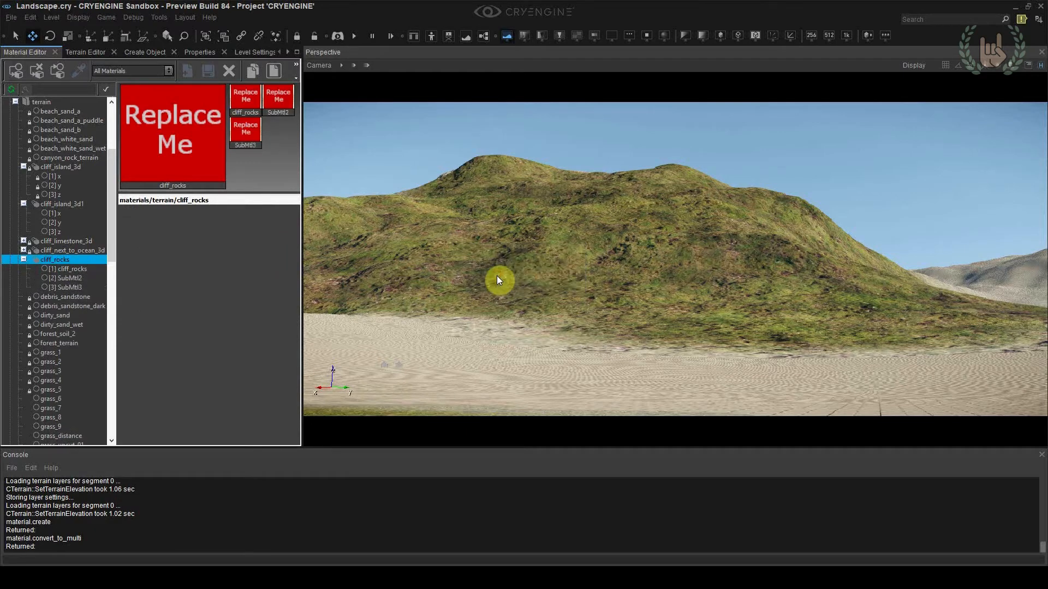
Rename the second sub-material of cliff_rocks as y
left_click(59, 279)
right_click(61, 276)
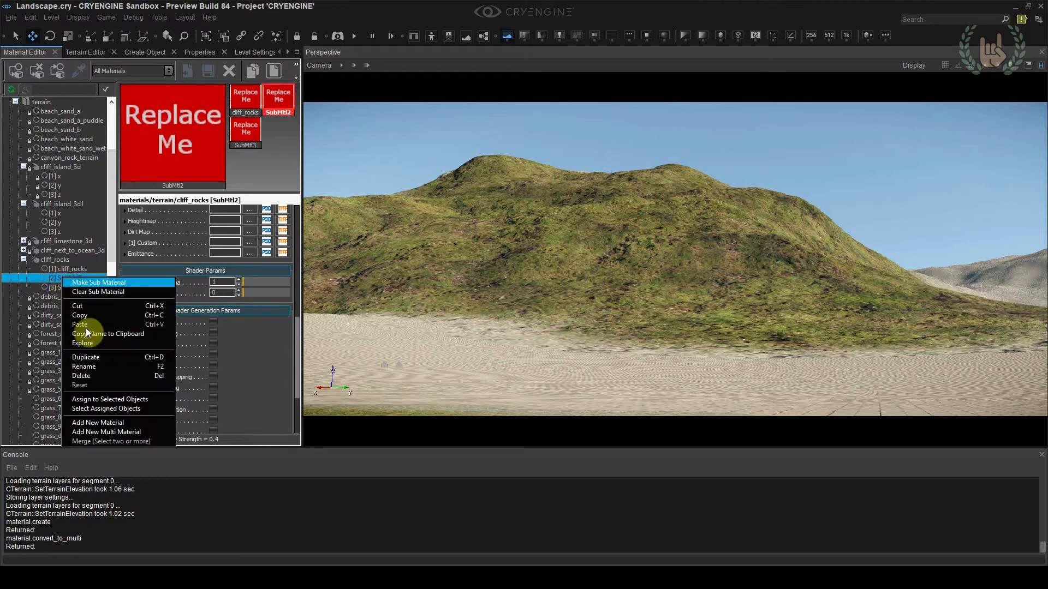
left_click(94, 366)
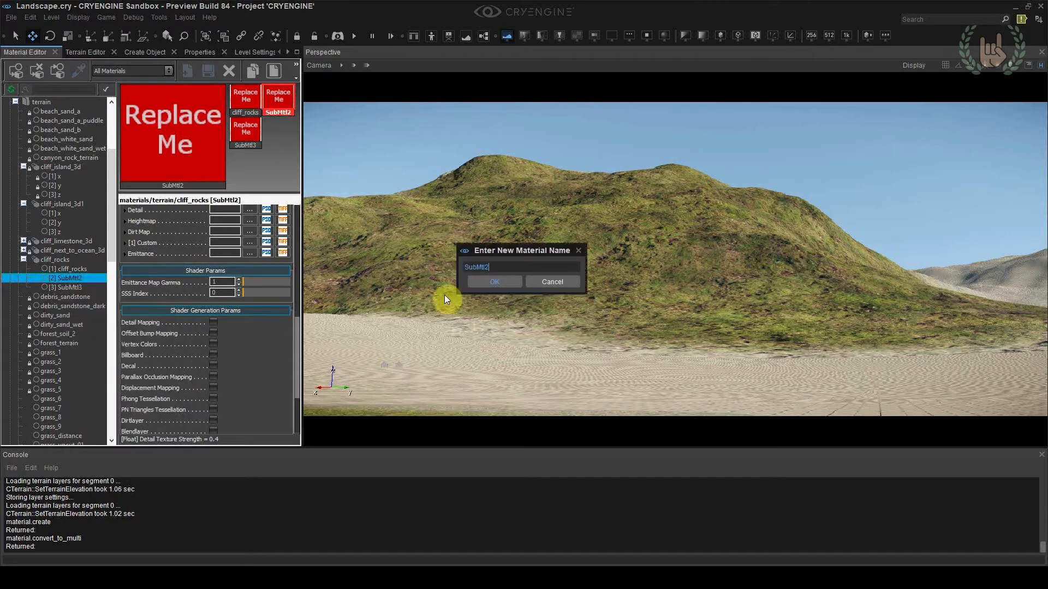
type("y")
key("Return")
Rename the third sub-material of cliff_rocks as z
left_click(64, 414)
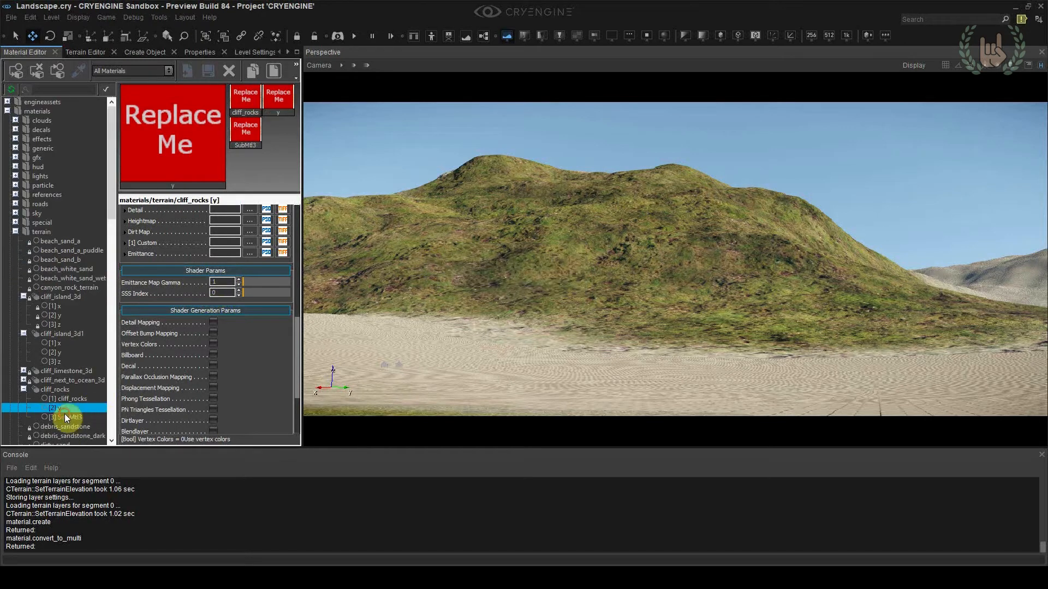
right_click(64, 414)
left_click(96, 506)
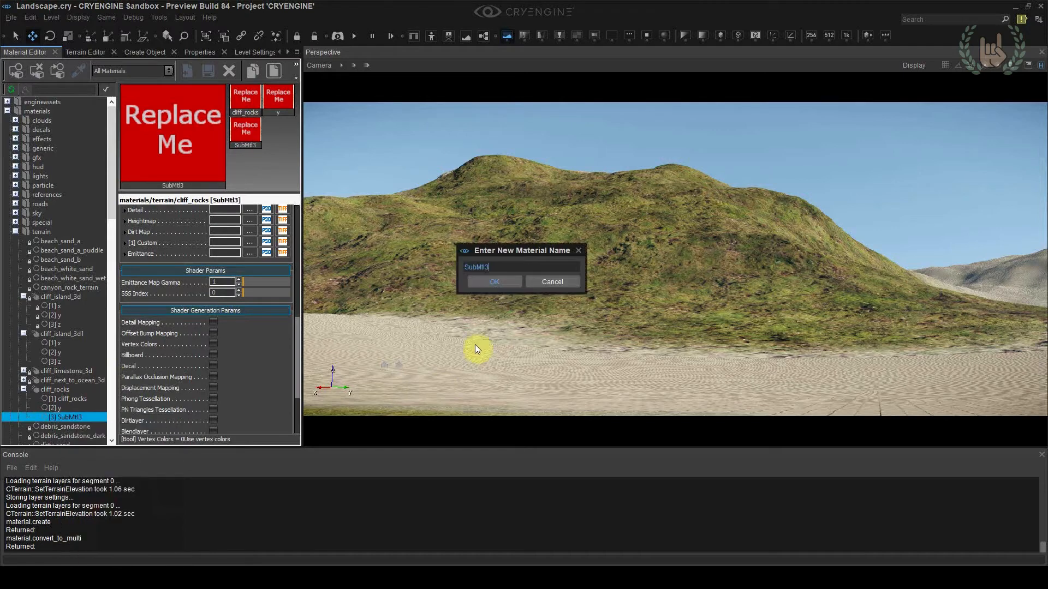
type("z")
left_click(474, 284)
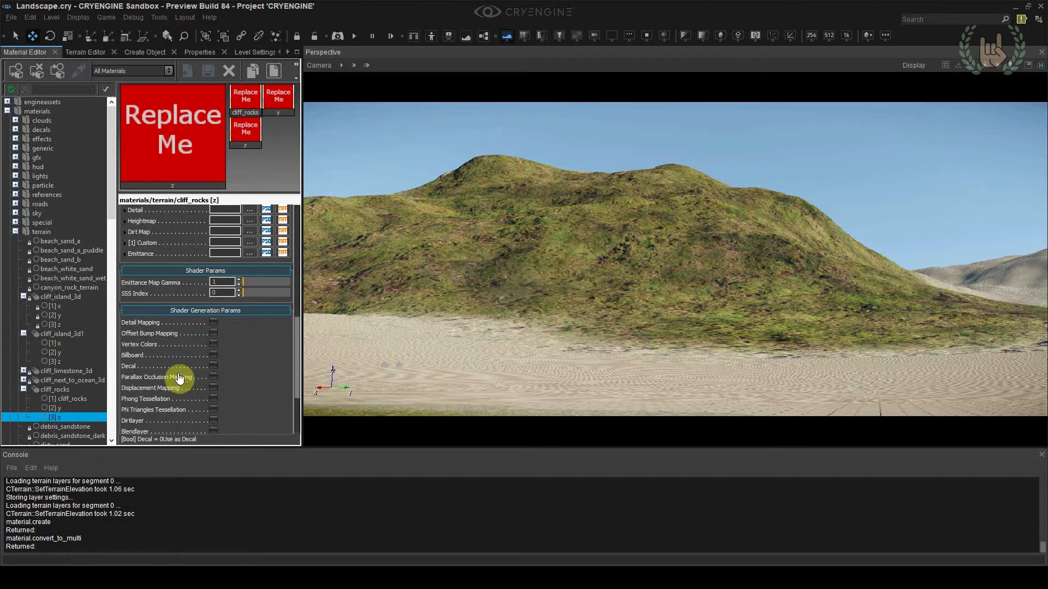
Rename the first sub-material of cliff_rocks as x
left_click(83, 398)
right_click(79, 398)
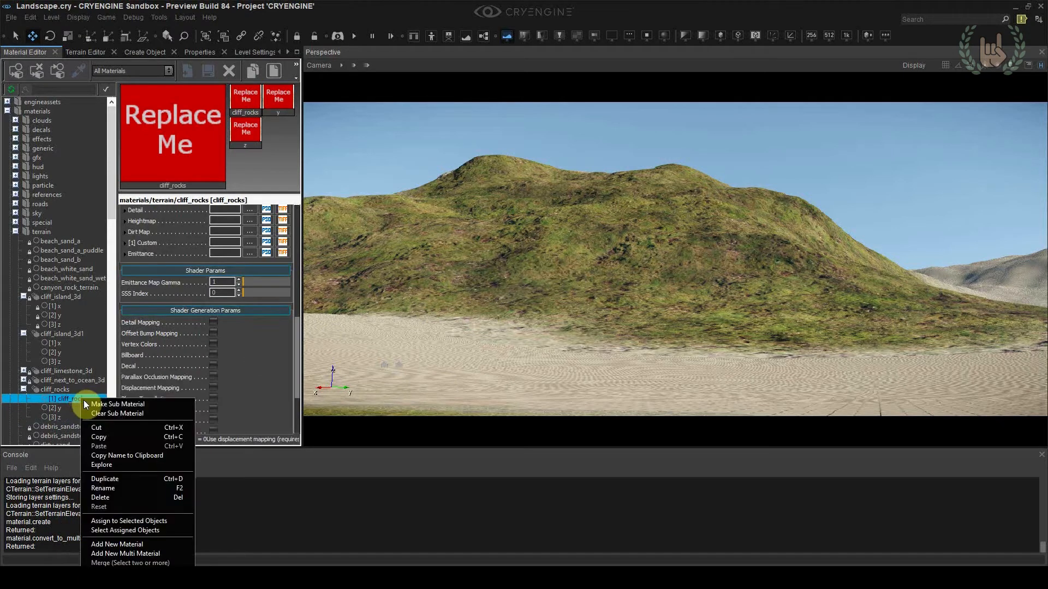
left_click(96, 490)
type("x")
left_click(494, 282)
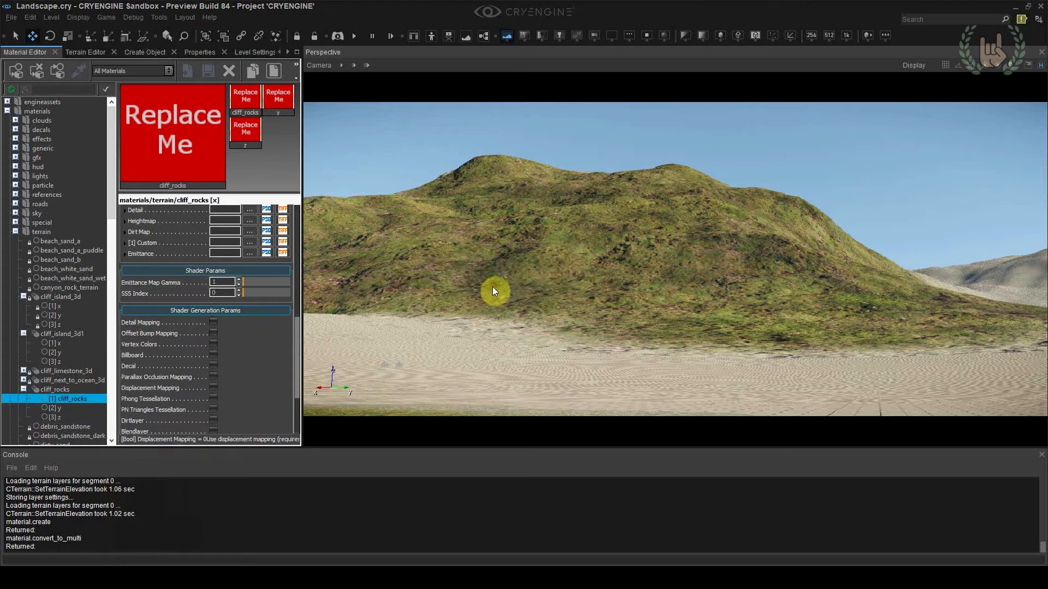
Check the default shader settings of the x, y and z sub-materials of cliff_rocks
scroll(105, 333, "down", 2)
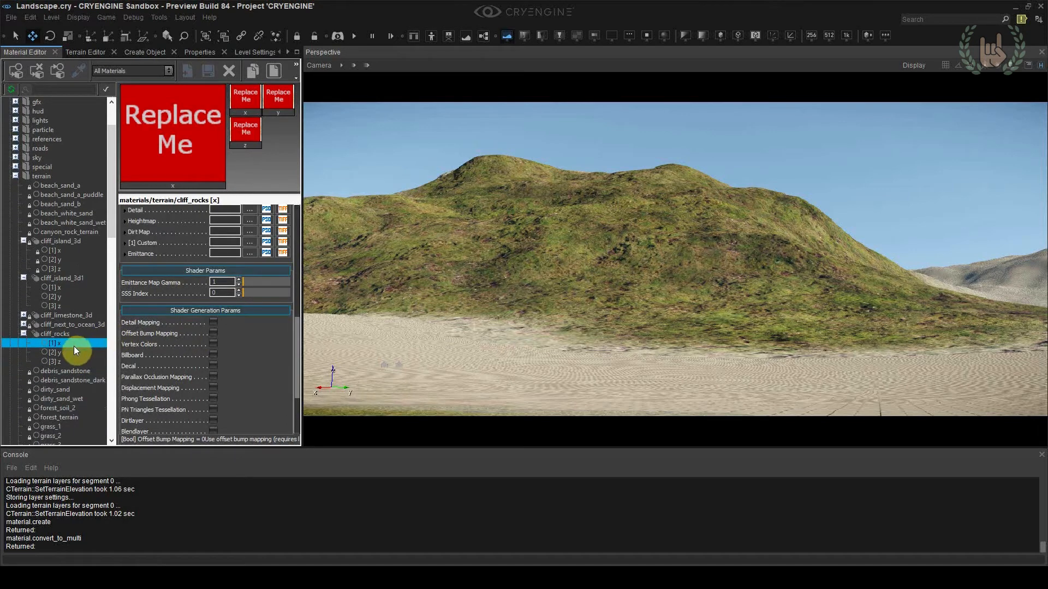
left_click(63, 354)
left_click(66, 361)
left_click(66, 350)
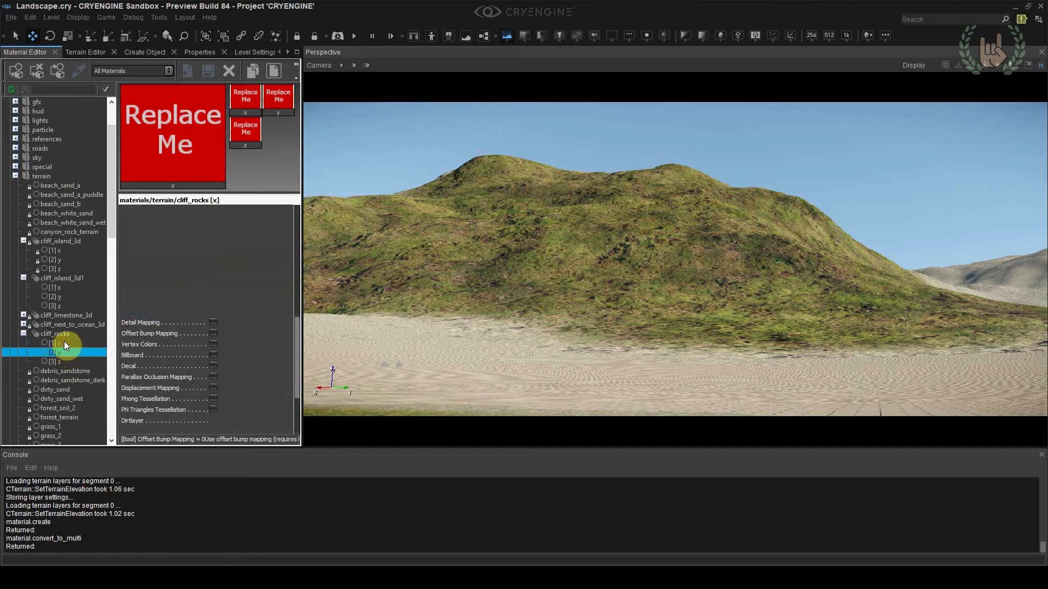
left_click(64, 343)
left_click(64, 336)
left_click(67, 343)
left_click(68, 352)
left_click(68, 362)
left_click(63, 343)
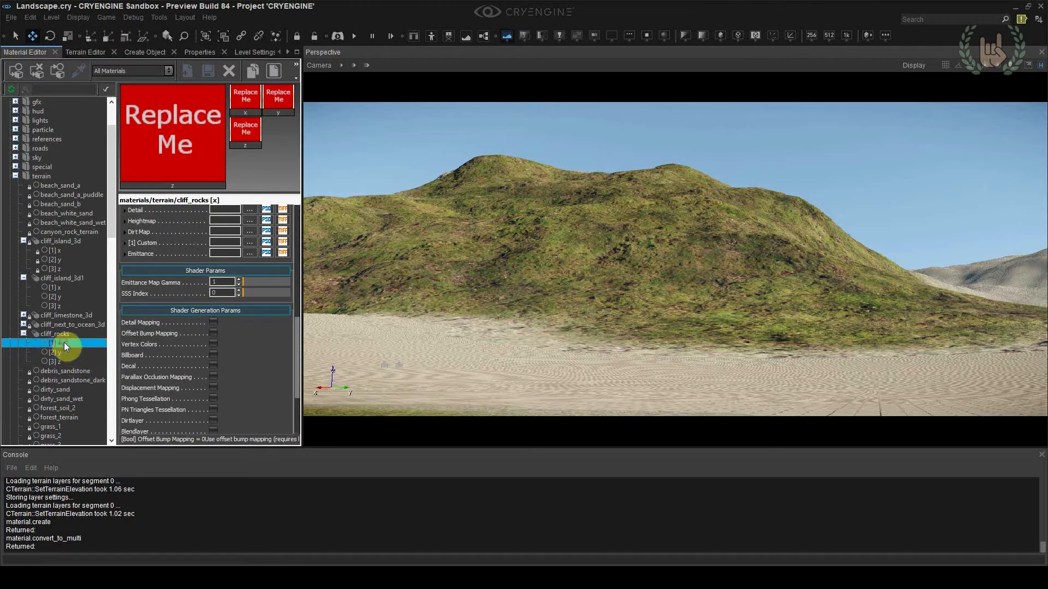
Copy the material settings of cliff_island_3d1's z sub-material and paste them into the z sub-material of cliff_rocks
left_click(65, 289)
left_click(68, 305)
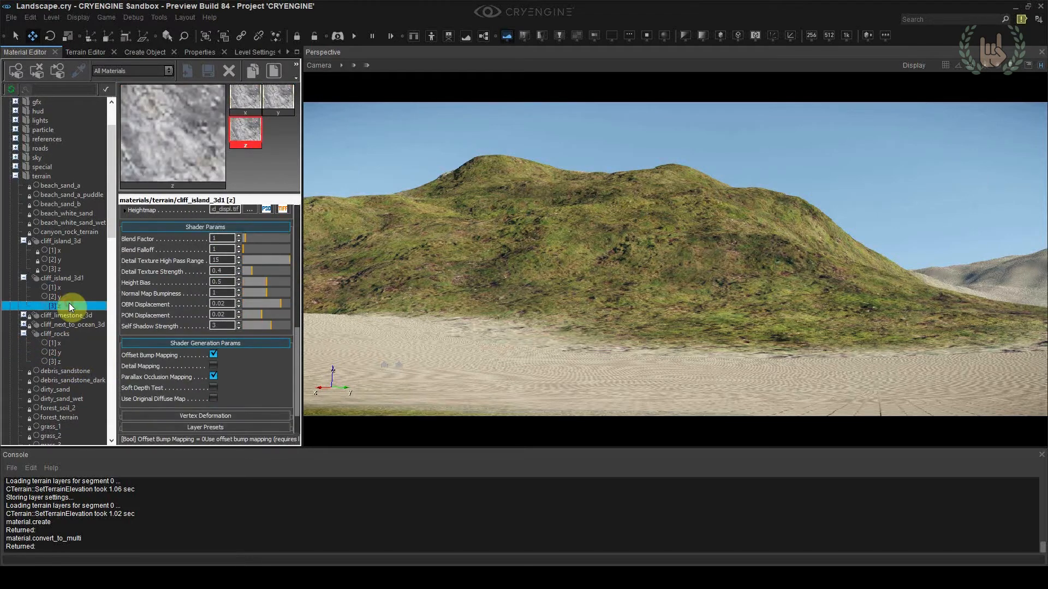
right_click(149, 295)
left_click(163, 313)
left_click(68, 362)
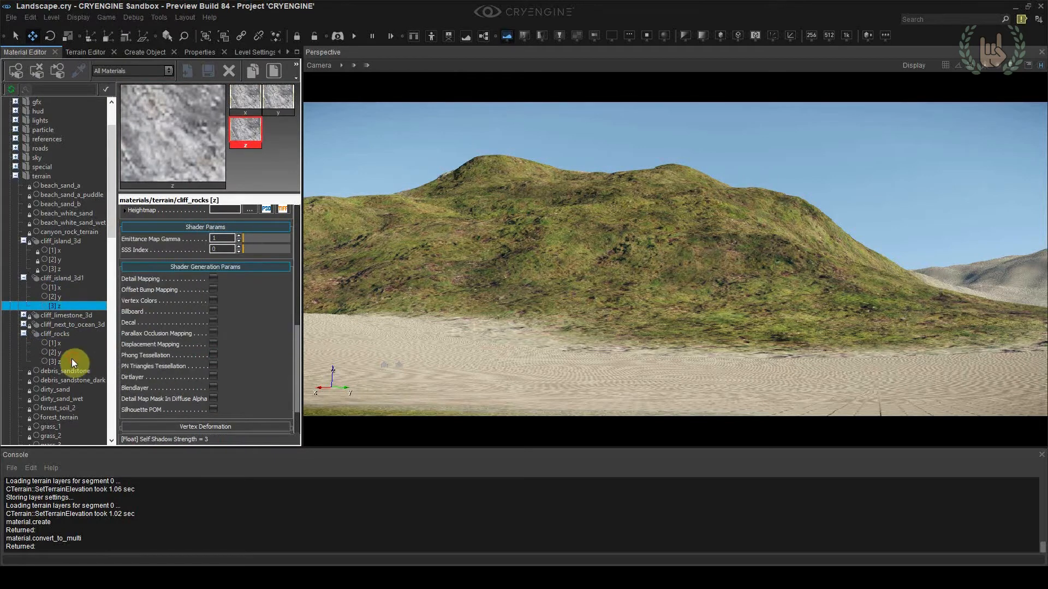
right_click(159, 339)
left_click(176, 366)
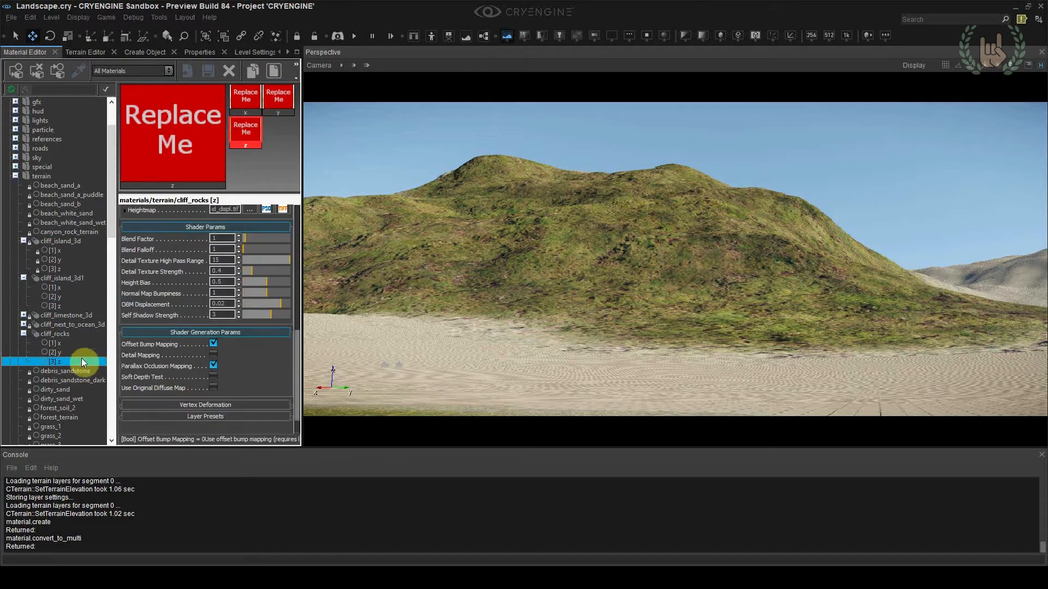
Paste the copied cliff settings into the y and x sub-materials of cliff_rocks
left_click(72, 352)
right_click(141, 353)
left_click(159, 378)
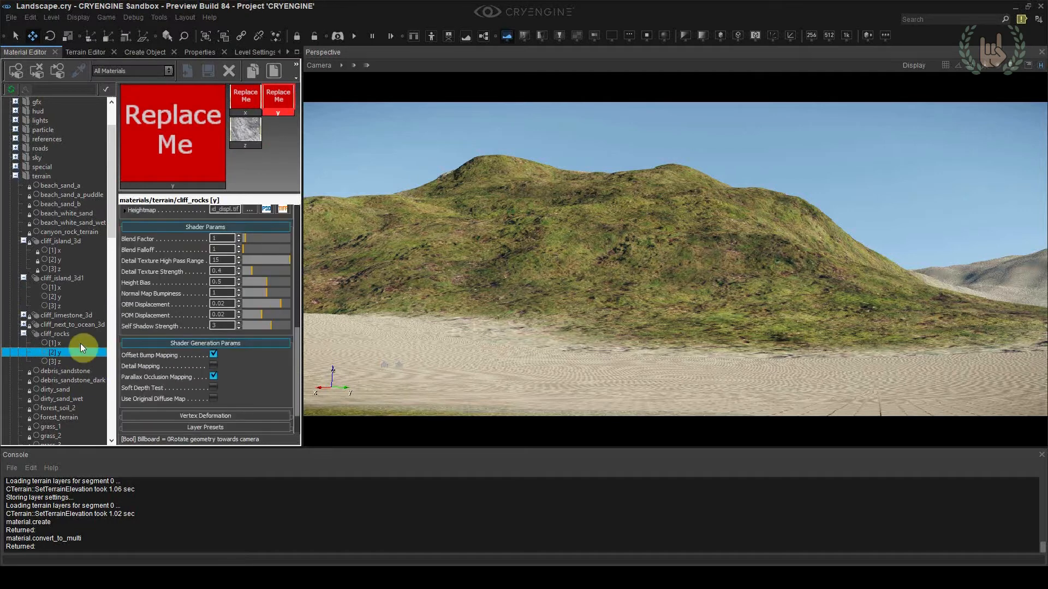
left_click(80, 343)
right_click(141, 348)
left_click(157, 368)
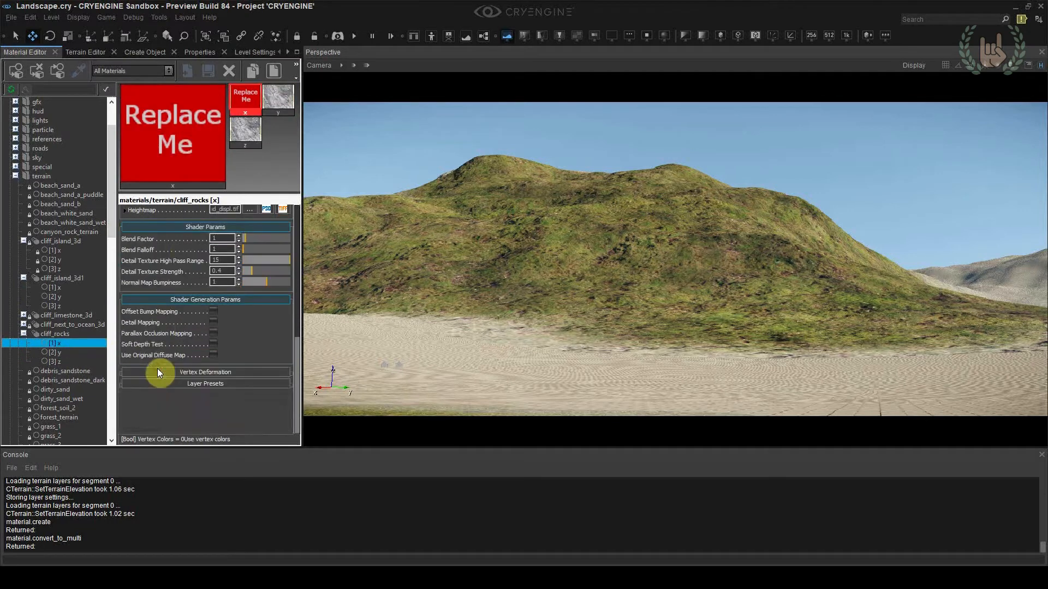
Create a new terrain paint layer and name it Cliff_rocks
left_click(102, 51)
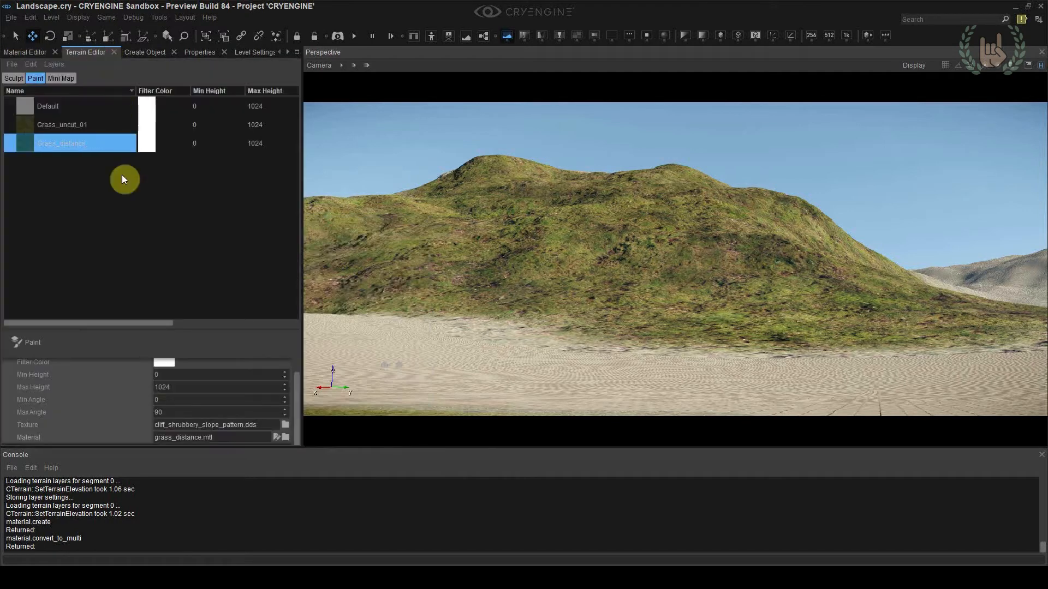
left_click(286, 437)
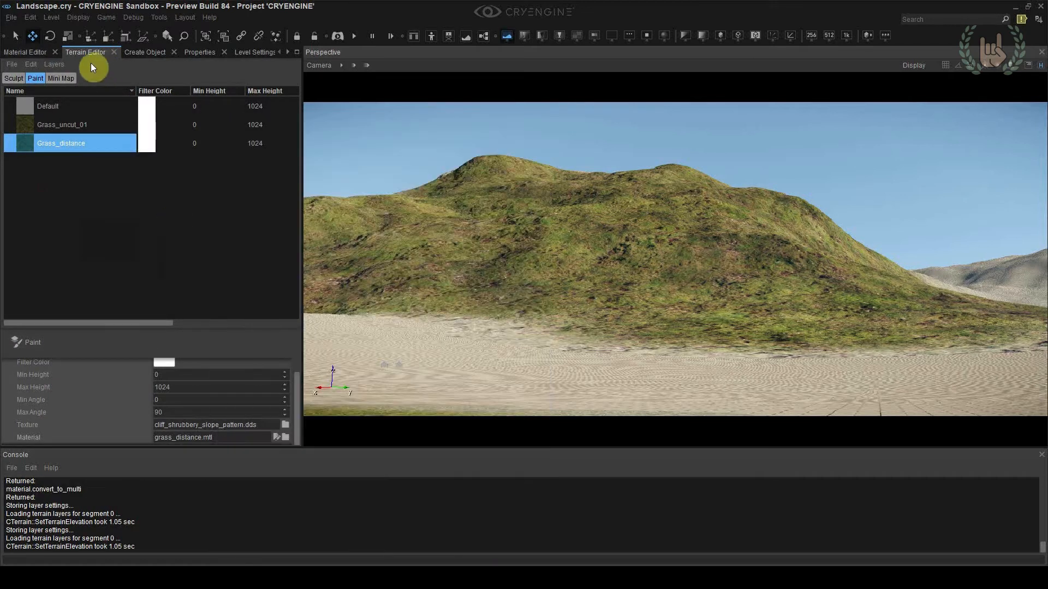
right_click(43, 195)
left_click(54, 203)
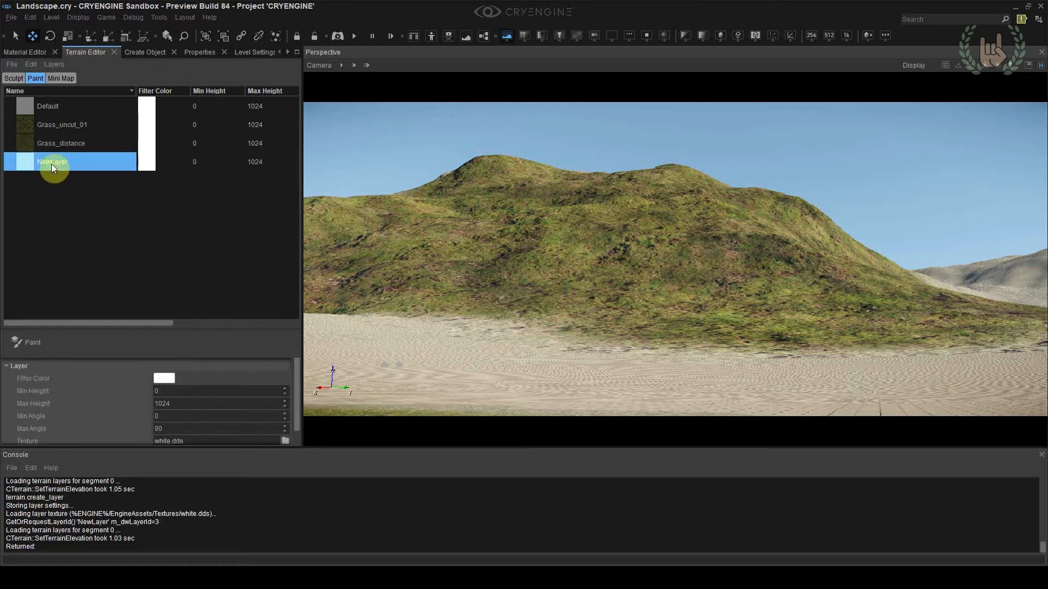
double_click(51, 161)
type("Cliff_rocks")
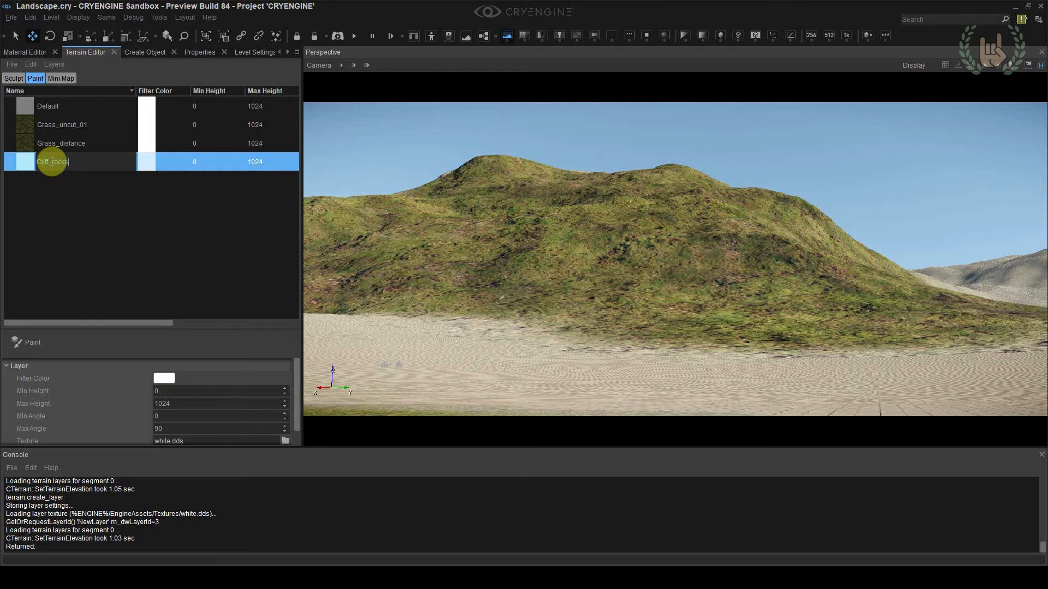
key("Return")
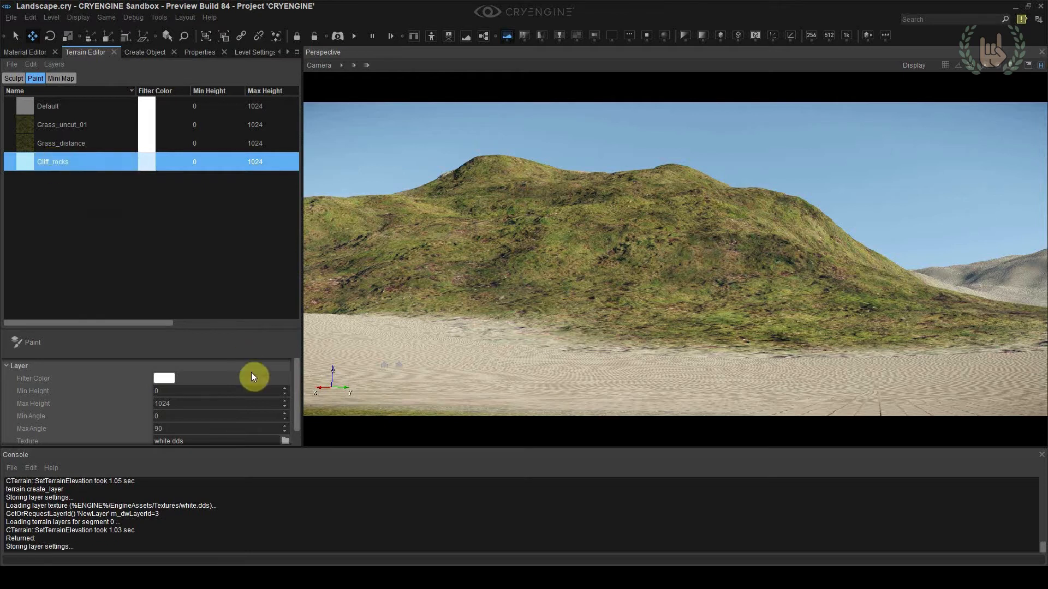
Assign the cliff_is4_512 texture from GameSDK/textures/terrain to the Cliff_rocks paint layer
scroll(297, 386, "down", 1)
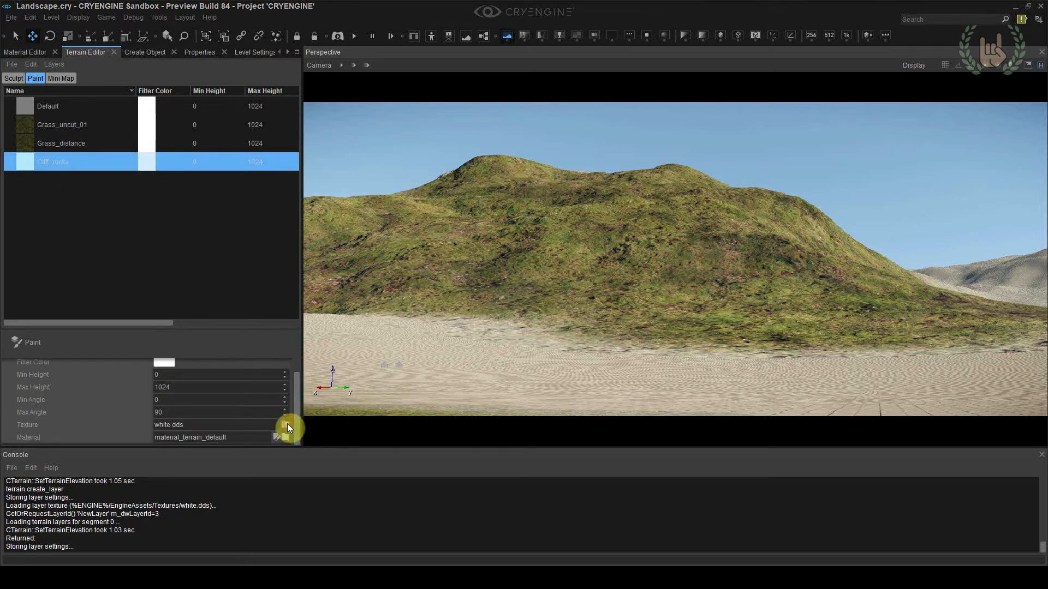
left_click(286, 424)
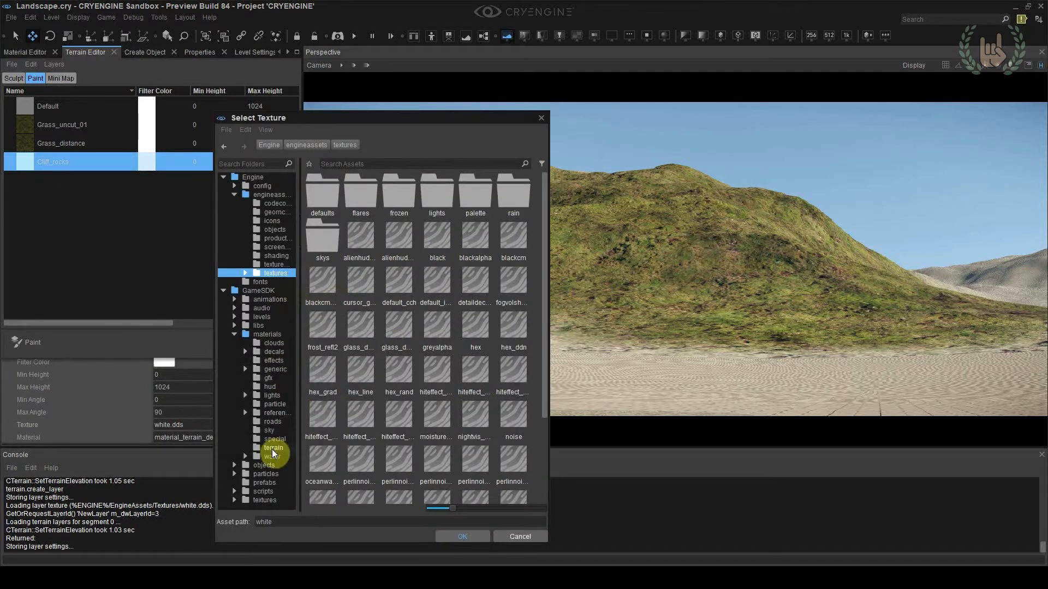
left_click(267, 499)
double_click(338, 291)
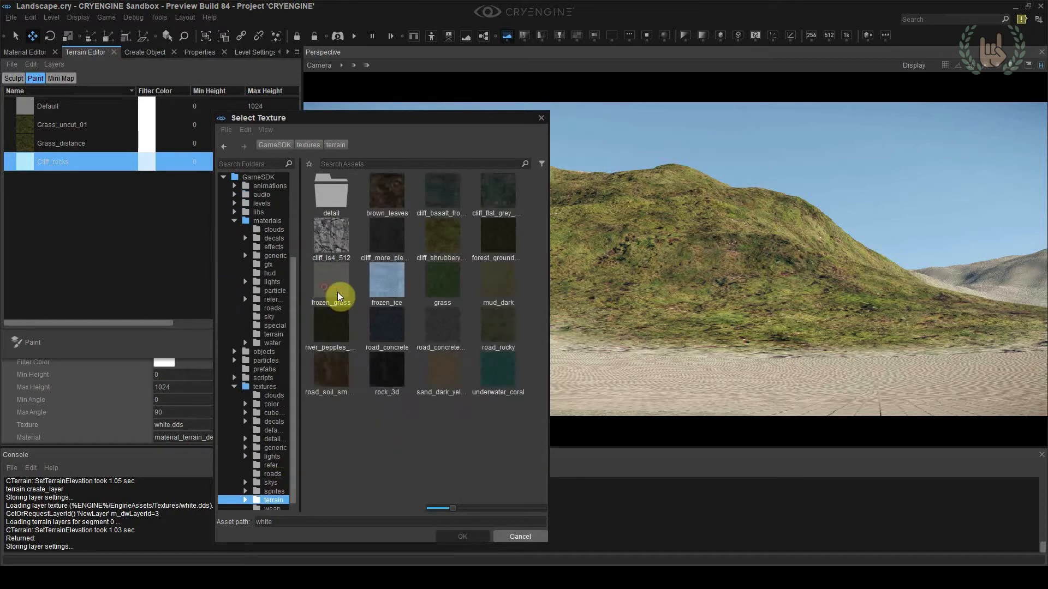
left_click(332, 244)
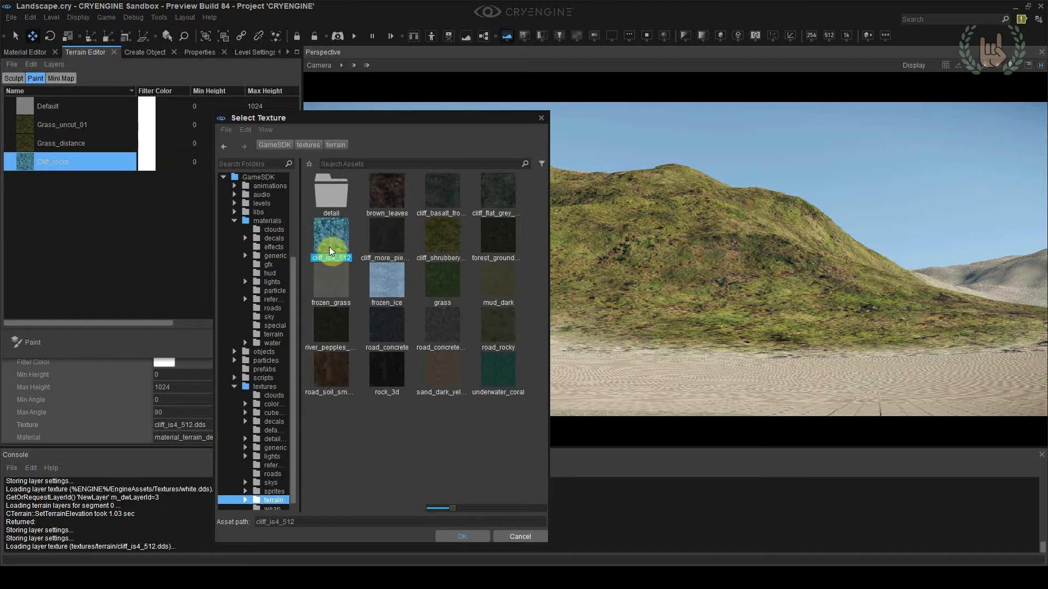
double_click(328, 244)
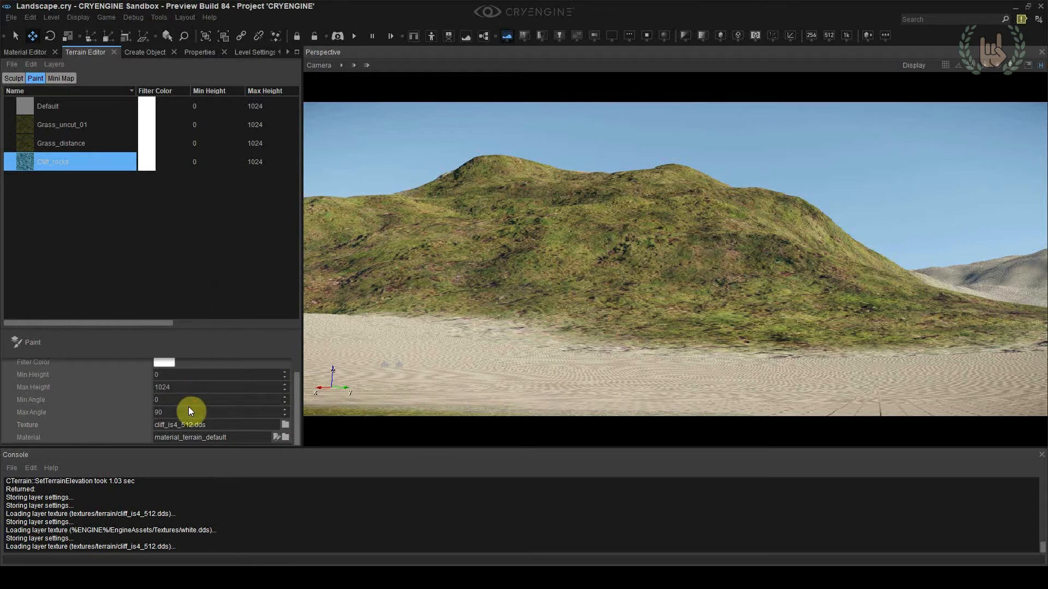
Set the Cliff_rocks layer's material to cliff_rocks from GameSDK/materials/terrain
left_click(285, 438)
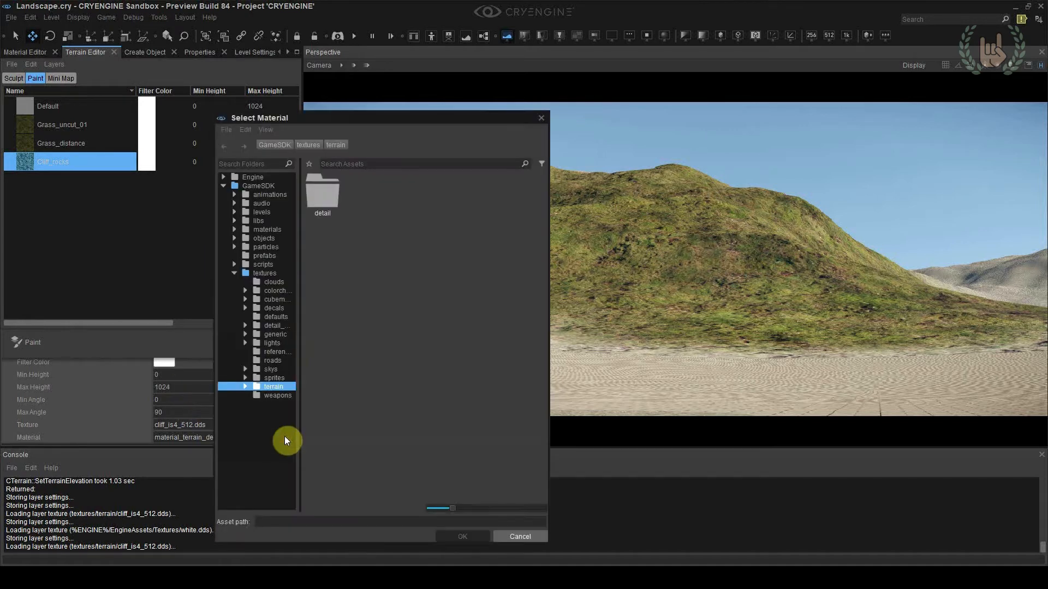
left_click_drag(299, 335, 345, 335)
left_click(279, 230)
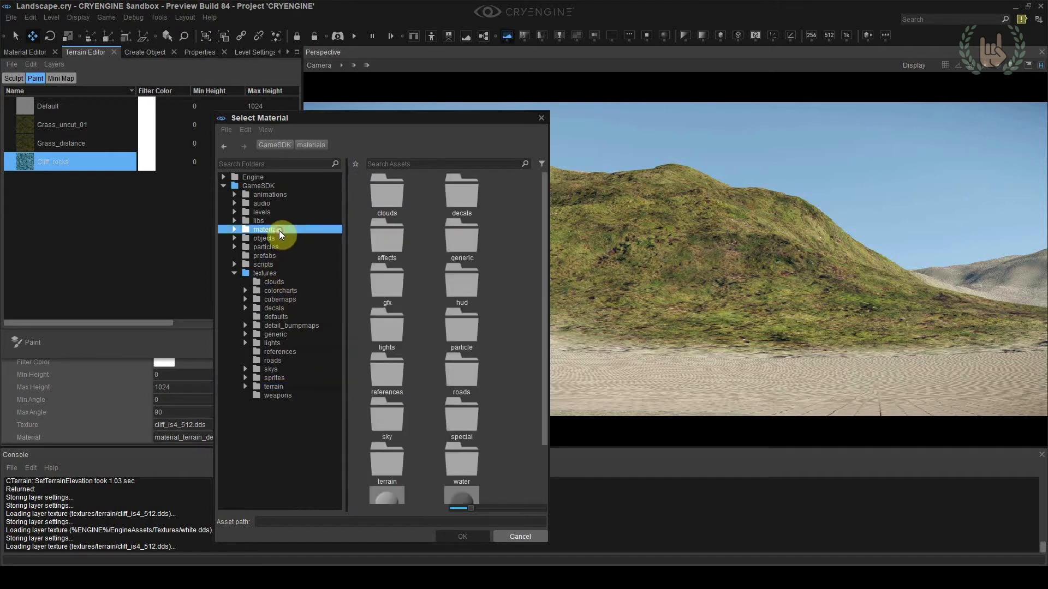
scroll(448, 307, "down", 3)
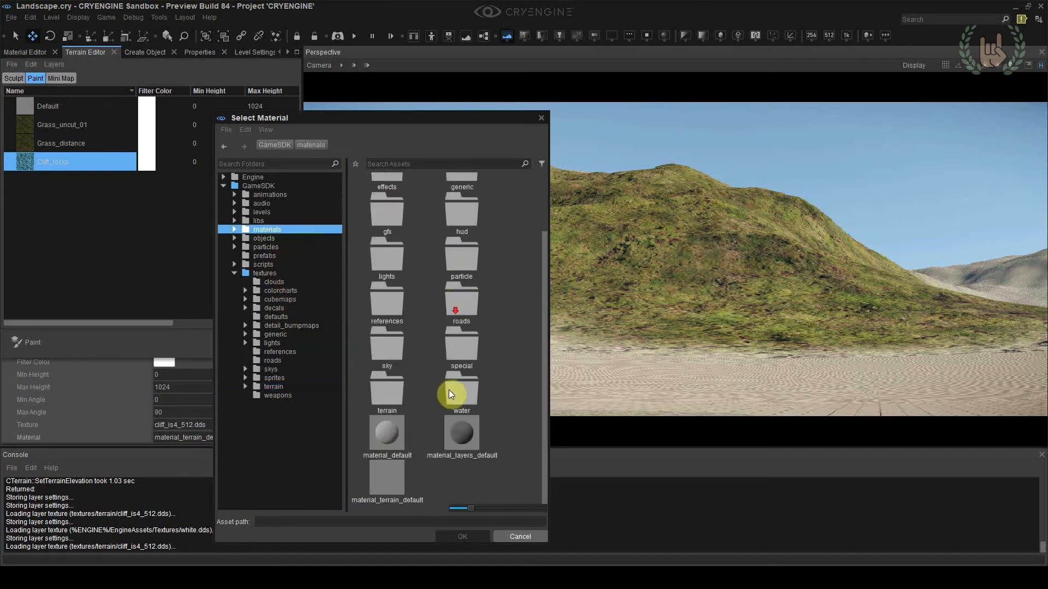
double_click(391, 388)
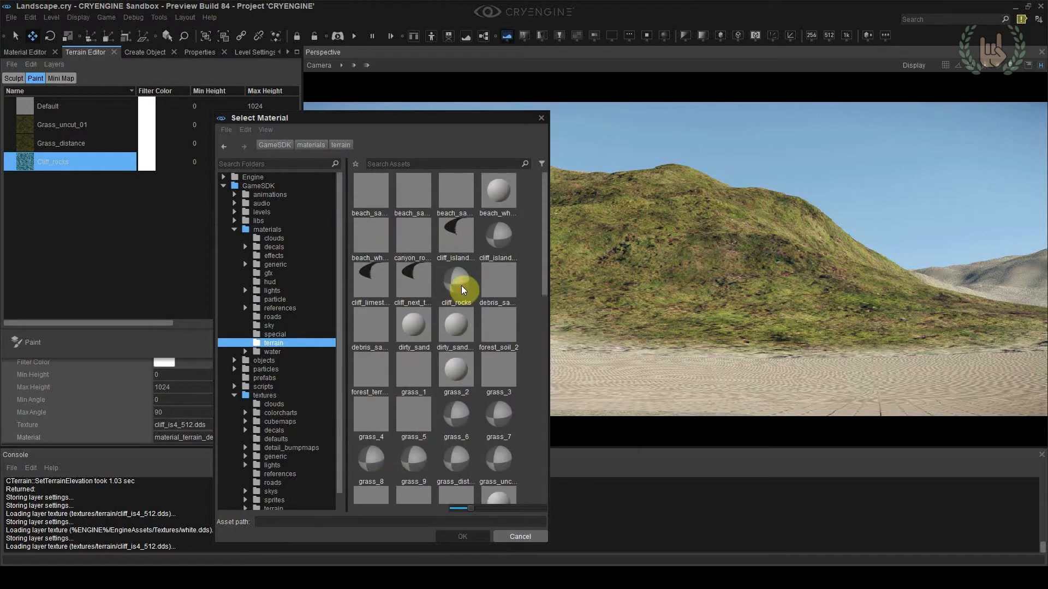
double_click(460, 286)
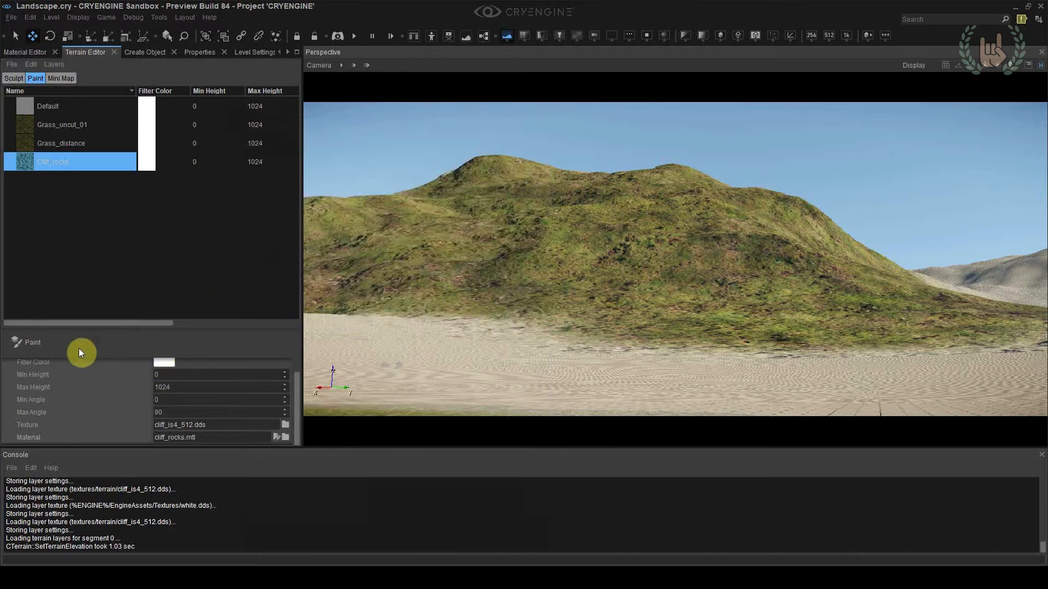
Paint a test patch of Cliff_rocks across the middle of the grassy hillside
left_click(61, 346)
left_click(591, 277)
left_click_drag(685, 306, 769, 308)
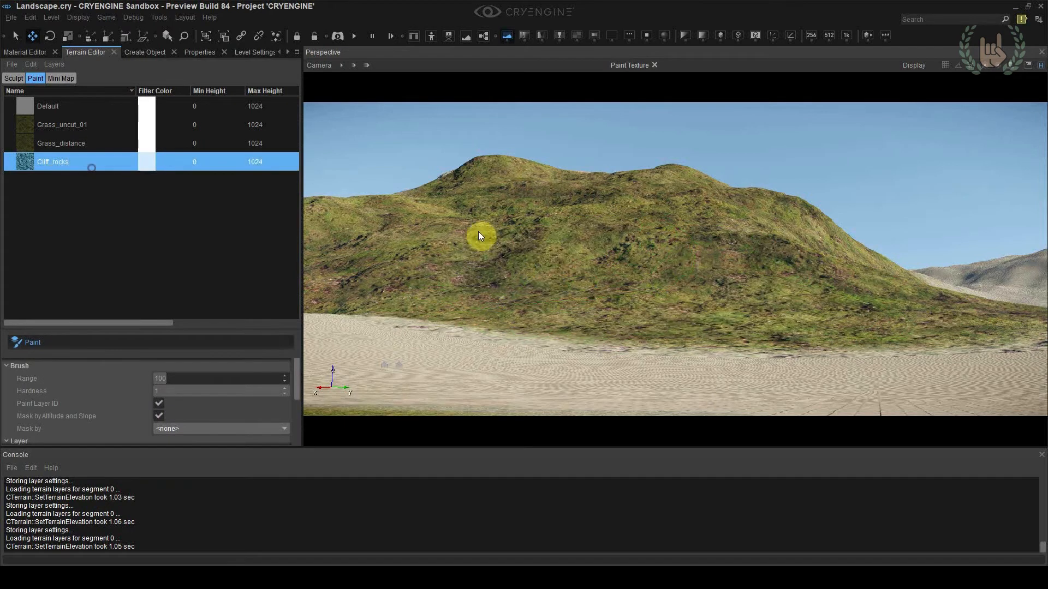
left_click(548, 251)
mouse_move(610, 275)
left_mouse_down()
mouse_move(575, 267)
mouse_move(636, 248)
mouse_move(669, 255)
mouse_move(708, 295)
mouse_move(562, 257)
mouse_move(683, 267)
mouse_move(655, 273)
mouse_move(648, 288)
mouse_move(657, 273)
mouse_move(555, 248)
mouse_move(611, 244)
mouse_move(650, 253)
mouse_move(645, 273)
mouse_move(531, 278)
mouse_move(641, 220)
mouse_move(640, 206)
mouse_move(722, 271)
mouse_move(471, 282)
mouse_move(306, 368)
mouse_move(302, 407)
mouse_move(191, 407)
left_mouse_up()
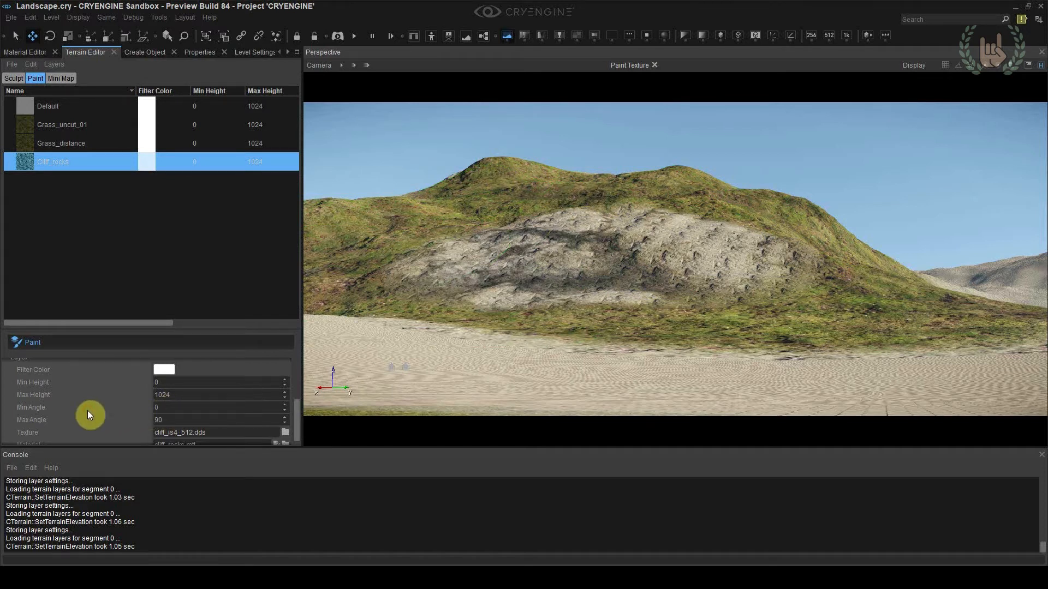
Set the Cliff_rocks layer's Min Angle to 30 and paint it over the hill's upper slopes
scroll(45, 418, "down", 1)
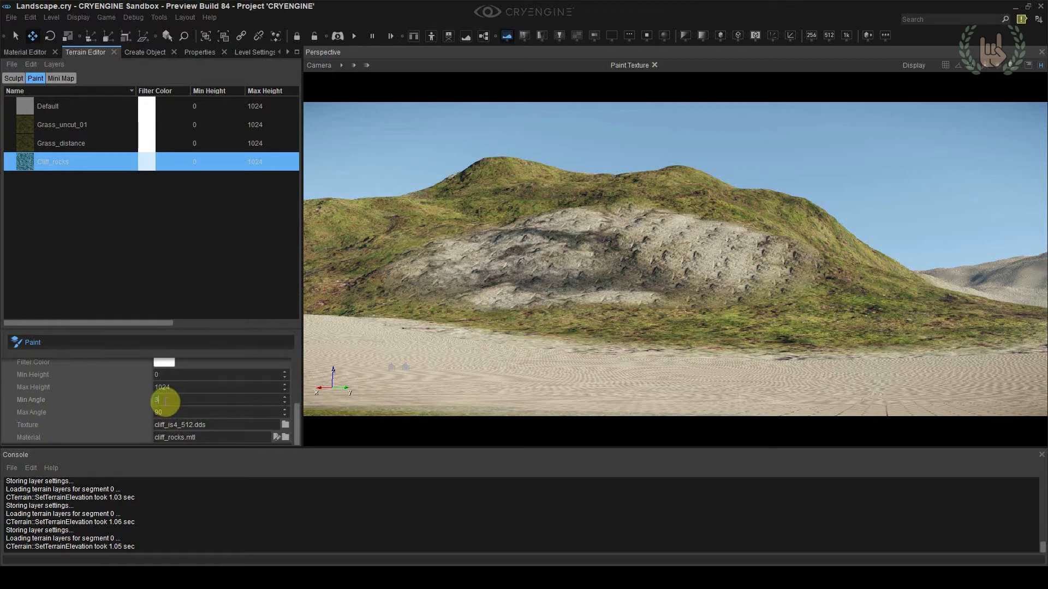
key("Return")
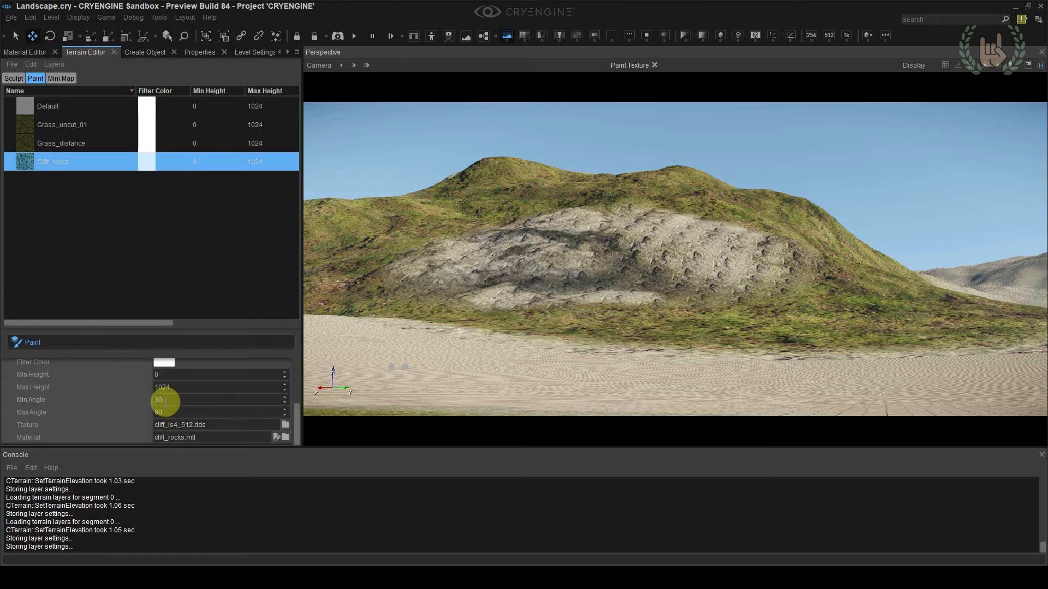
mouse_move(327, 270)
left_mouse_down()
mouse_move(479, 250)
mouse_move(468, 199)
mouse_move(483, 172)
mouse_move(822, 226)
mouse_move(862, 278)
mouse_move(417, 276)
mouse_move(315, 214)
mouse_move(459, 173)
left_mouse_up()
mouse_move(555, 197)
left_mouse_down()
mouse_move(665, 176)
mouse_move(813, 282)
mouse_move(382, 216)
left_mouse_up()
Repaint the hill with Grass_distance, enlarging the brush range to about 200
left_click(107, 140)
mouse_move(590, 254)
left_mouse_down()
mouse_move(587, 231)
mouse_move(522, 286)
mouse_move(398, 312)
left_mouse_up()
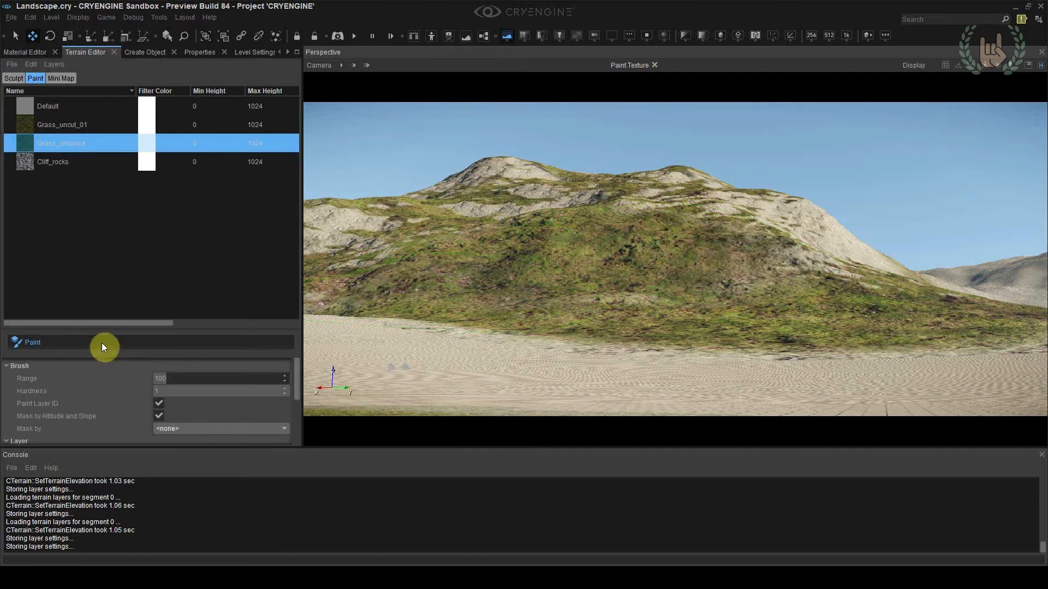
left_click_drag(158, 375, 183, 375)
mouse_move(455, 198)
left_mouse_down()
mouse_move(526, 186)
mouse_move(509, 170)
mouse_move(693, 197)
mouse_move(807, 227)
mouse_move(799, 271)
mouse_move(660, 278)
mouse_move(341, 227)
mouse_move(342, 236)
mouse_move(826, 226)
mouse_move(930, 282)
left_mouse_up()
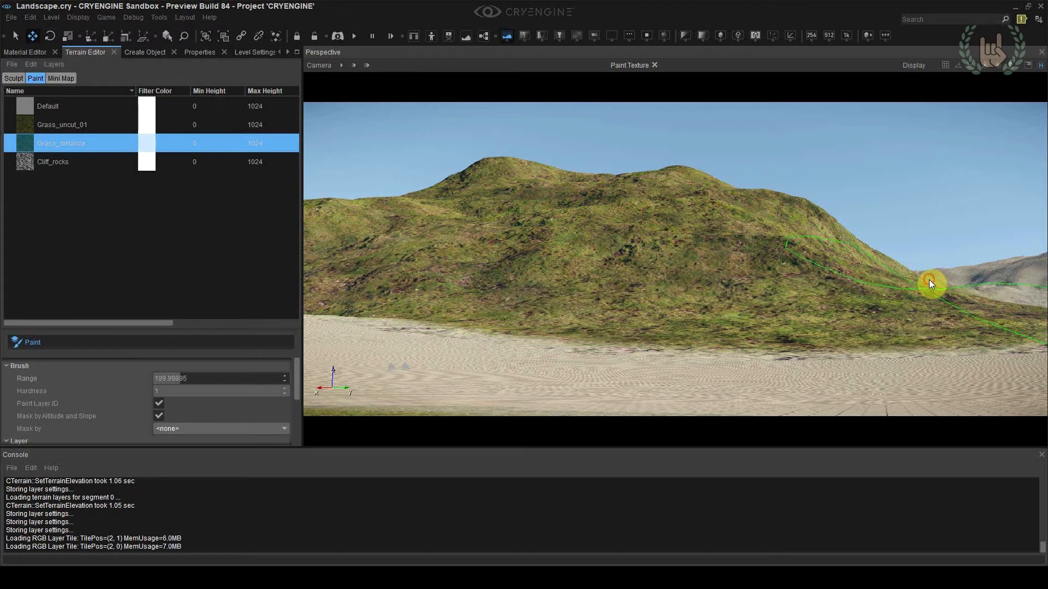
Paint Cliff_rocks across the whole hill with the large brush to test the angle-masked steep areas
left_click(82, 162)
mouse_move(466, 226)
left_mouse_down()
mouse_move(503, 208)
mouse_move(535, 220)
mouse_move(697, 204)
mouse_move(694, 178)
mouse_move(468, 206)
mouse_move(671, 247)
mouse_move(790, 253)
mouse_move(810, 229)
left_mouse_up()
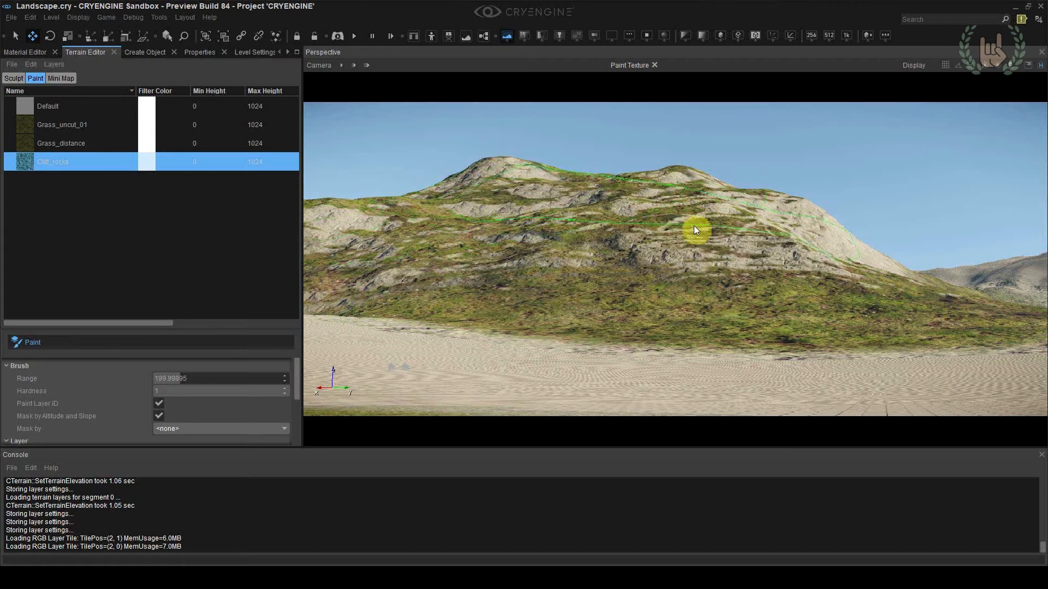
right_click_drag(788, 209, 779, 200)
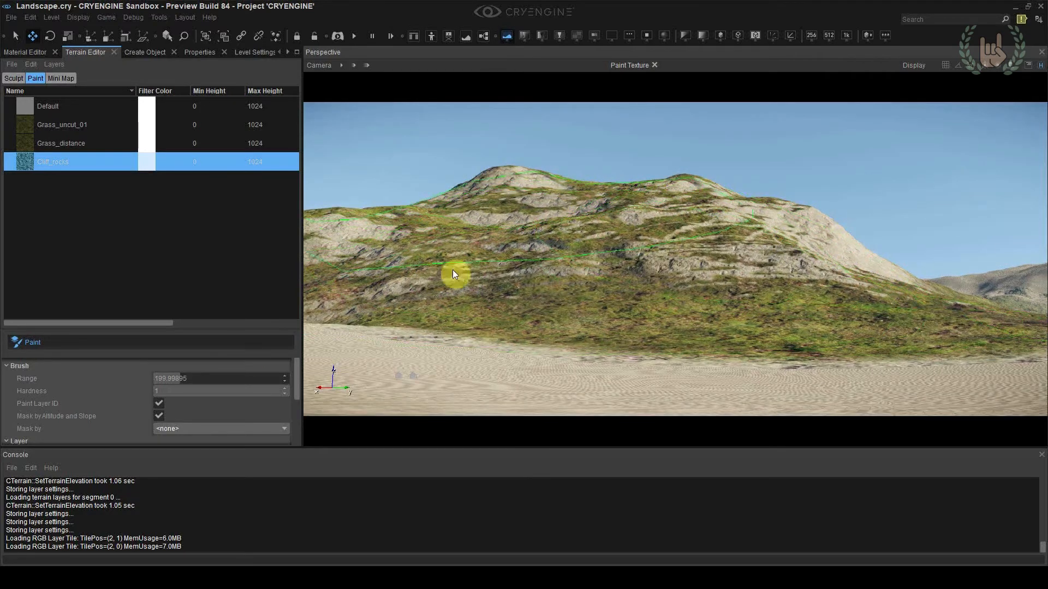
scroll(57, 339, "down", 3)
right_click_drag(550, 238, 540, 233)
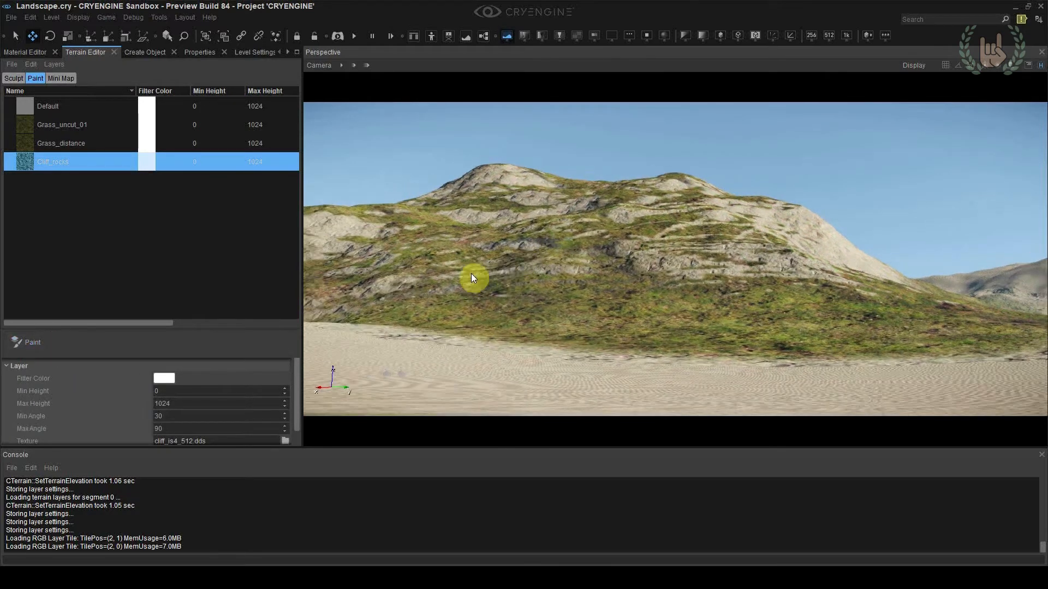
Cover the painted cliff rocks on the hill with the Grass_distance layer again and leave paint mode
left_click(82, 143)
left_click(137, 342)
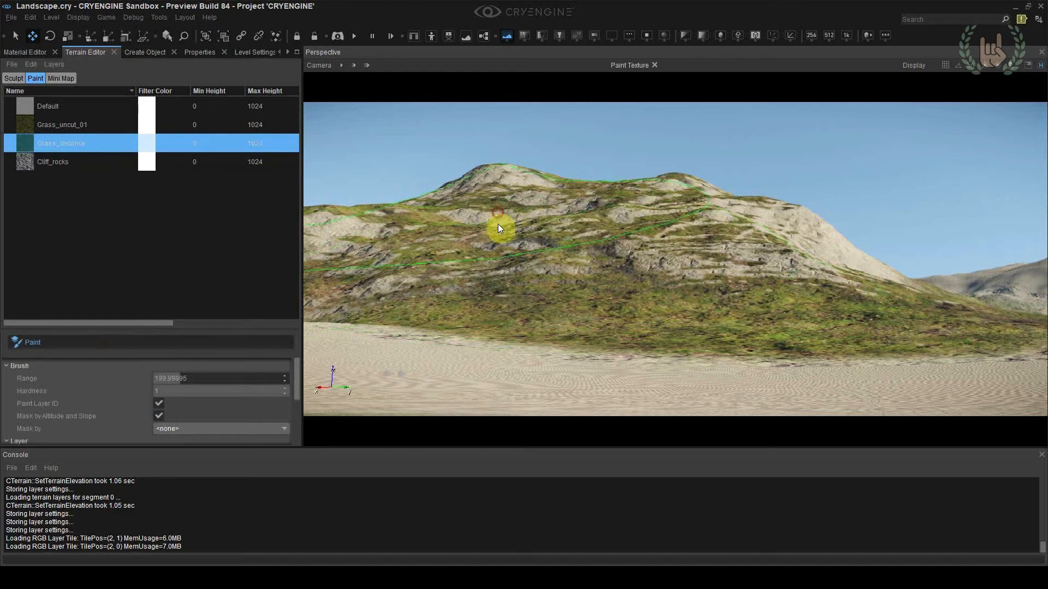
mouse_move(474, 253)
left_mouse_down()
mouse_move(779, 243)
mouse_move(780, 215)
mouse_move(475, 179)
mouse_move(647, 276)
left_mouse_up()
left_click(155, 342)
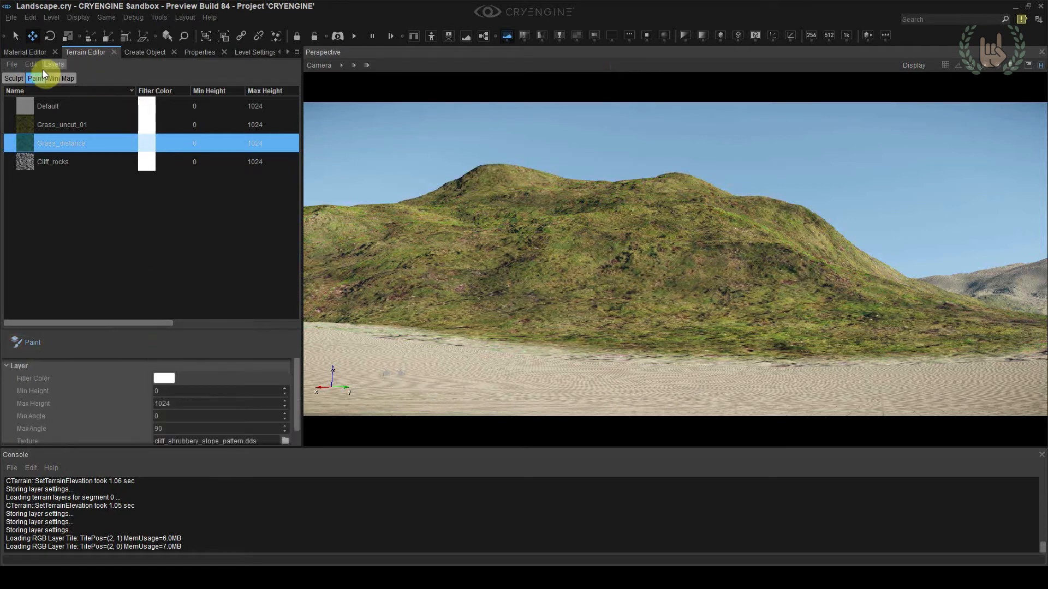
Activate the Raise/Lower sculpt brush with noise enabled and set its outside radius to 150
left_click(17, 78)
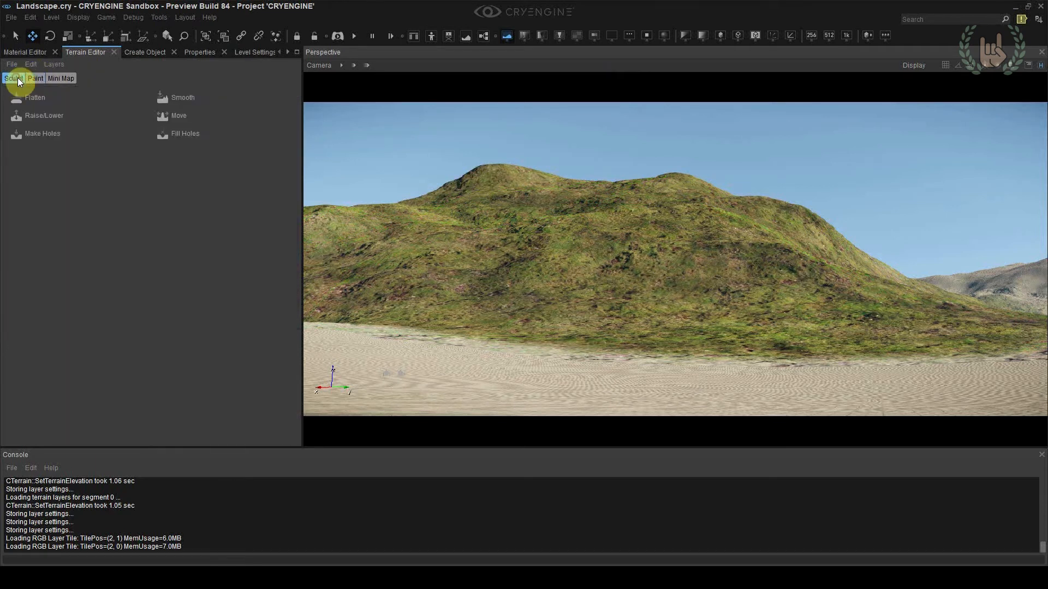
left_click(33, 115)
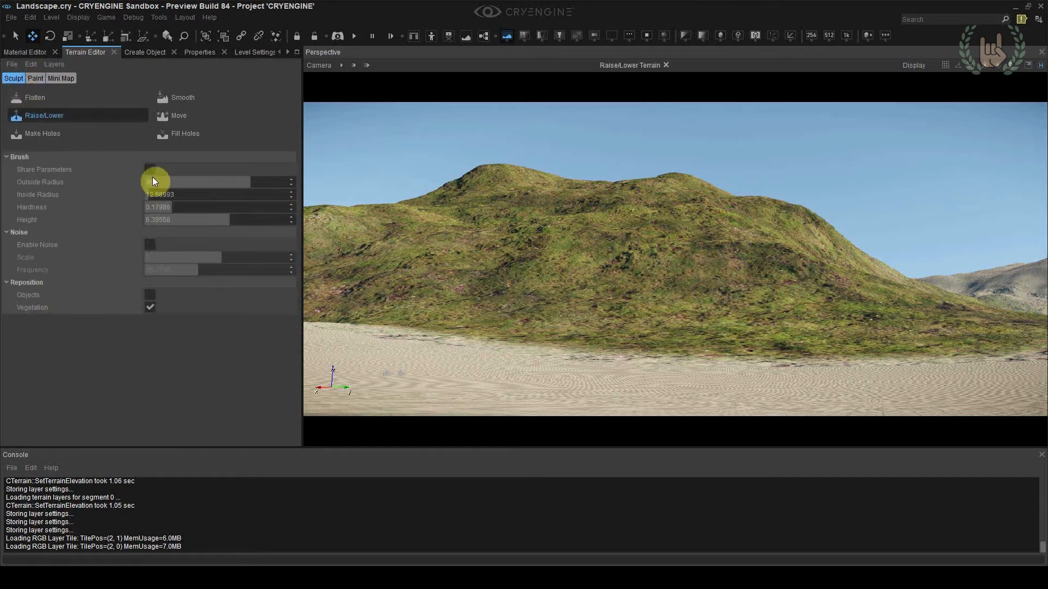
left_click(148, 247)
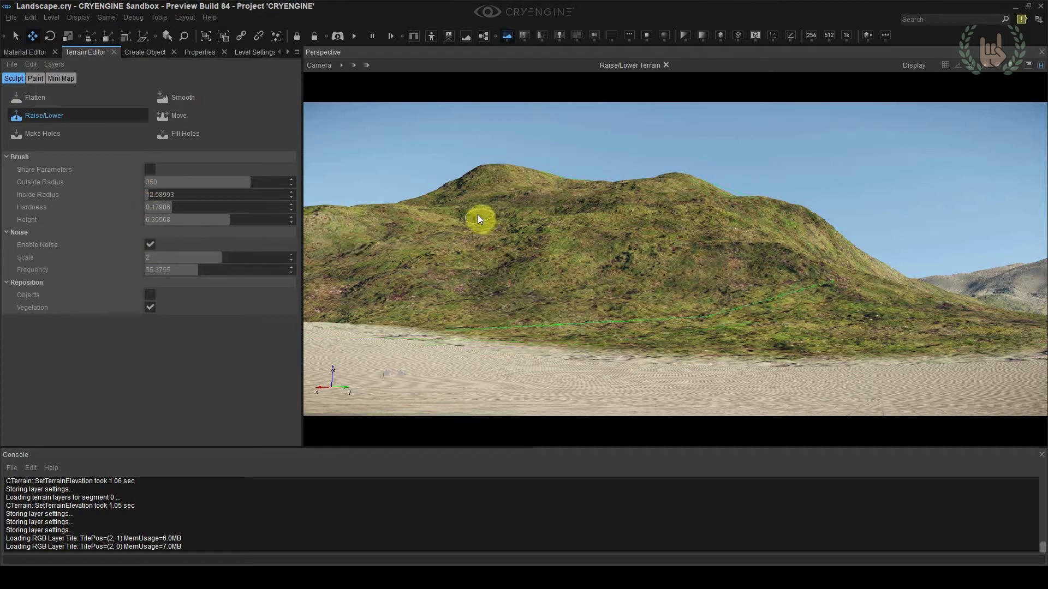
left_click(164, 182)
type("150")
key("Return")
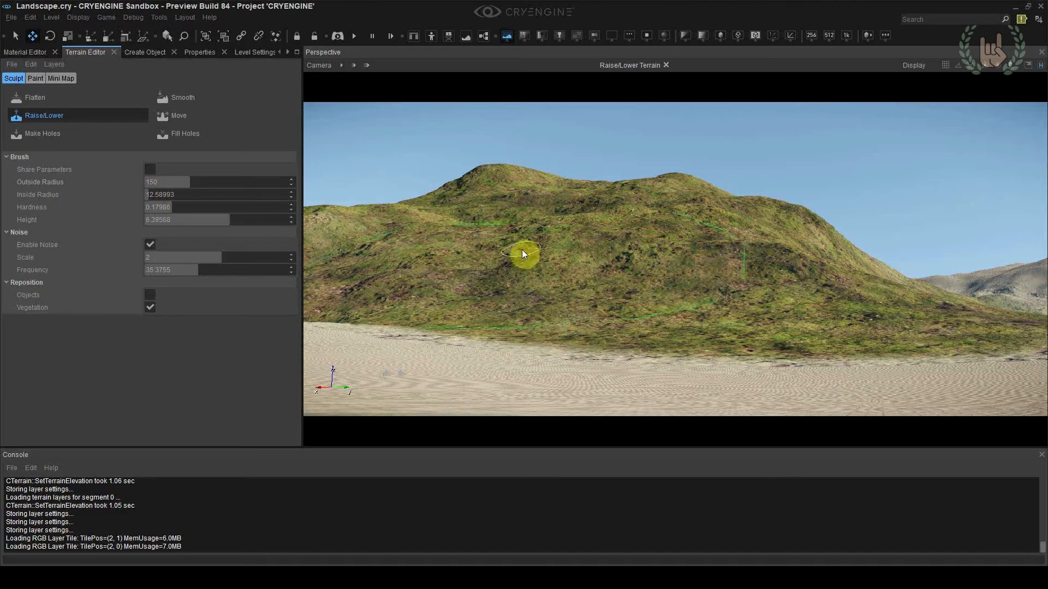
Try raising and lowering the terrain below the hill's left peak with the noise brush, and undo the strokes
right_click_drag(532, 203, 534, 205)
key("ctrl")
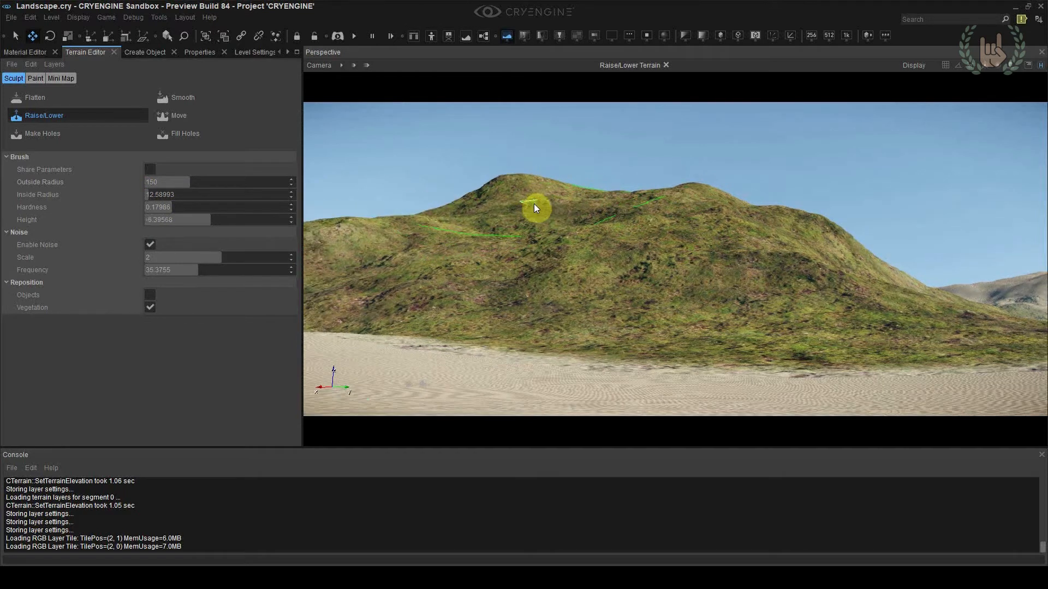
key("ctrl+z")
key("ctrl+z")
Try sculpting the hill's peak and right slope with the noise frequency at about 54.5, and undo the strokes
mouse_move(175, 271)
left_mouse_down()
mouse_move(211, 273)
mouse_move(167, 265)
left_mouse_up()
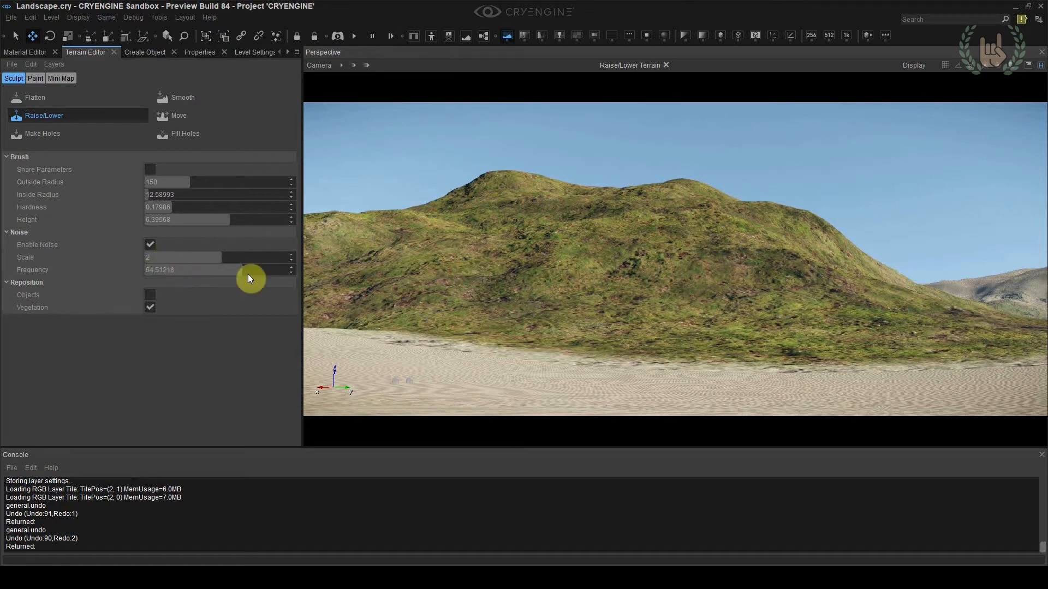
right_click_drag(512, 191, 529, 194)
left_click_drag(708, 197, 743, 240)
right_click_drag(743, 240, 752, 257)
key("ctrl+z")
left_click(752, 257)
key("ctrl+z")
Lower the noise frequency, try raising the hill's ridge and middle slope, and undo the strokes
mouse_move(209, 271)
left_mouse_down()
mouse_move(159, 272)
mouse_move(175, 273)
left_mouse_up()
left_click(631, 185)
right_click_drag(650, 258, 651, 258)
key("ctrl+z")
Set the noise frequency to about 88.3 and brush hardness to about 0.56, testing them on the right slope
left_click_drag(181, 270, 283, 271)
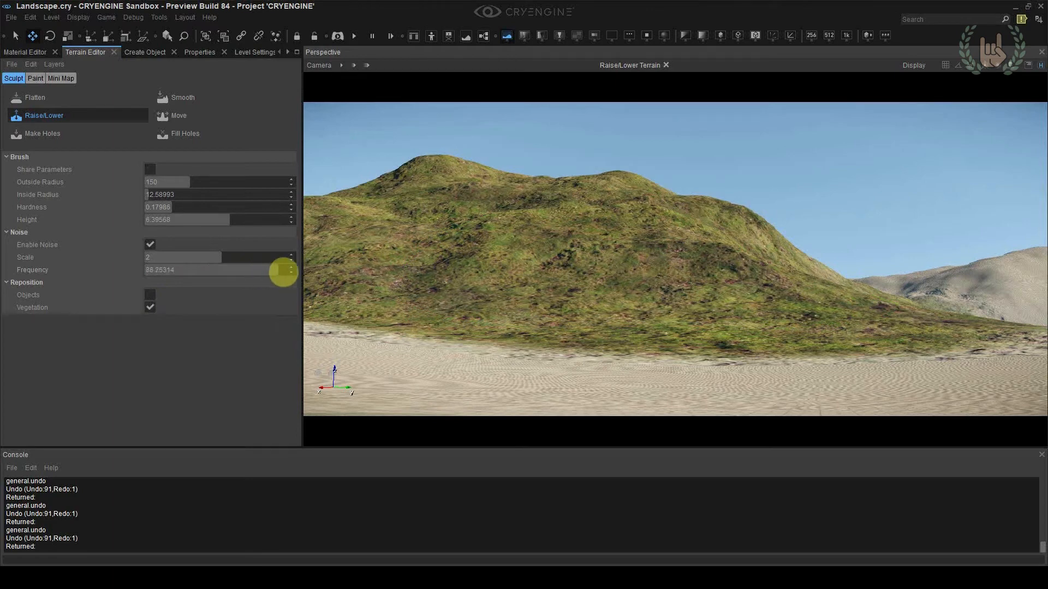
left_click_drag(264, 208, 230, 207)
right_click_drag(768, 240, 783, 260)
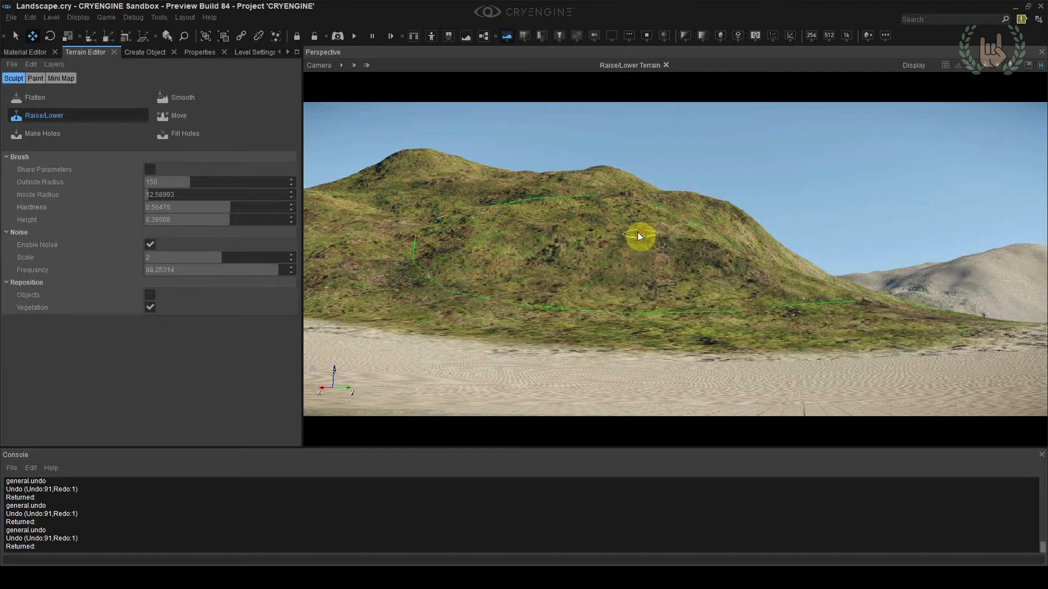
key("ctrl+z")
Try single sculpting dabs on the hill's second peak and right shoulder, undoing each one
left_click(601, 177)
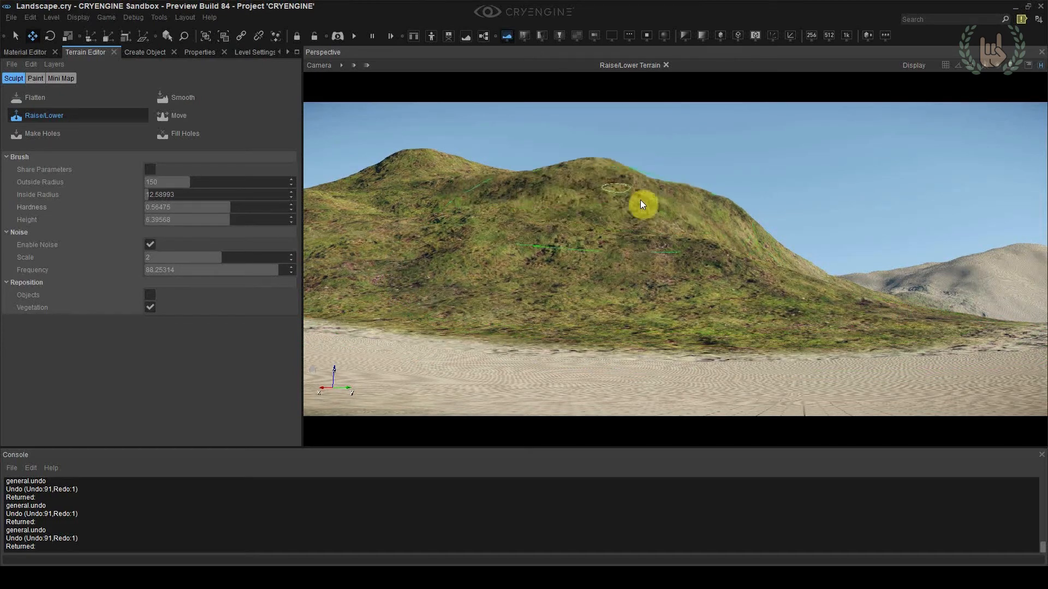
key("ctrl+z")
left_click(722, 211)
key("ctrl+z")
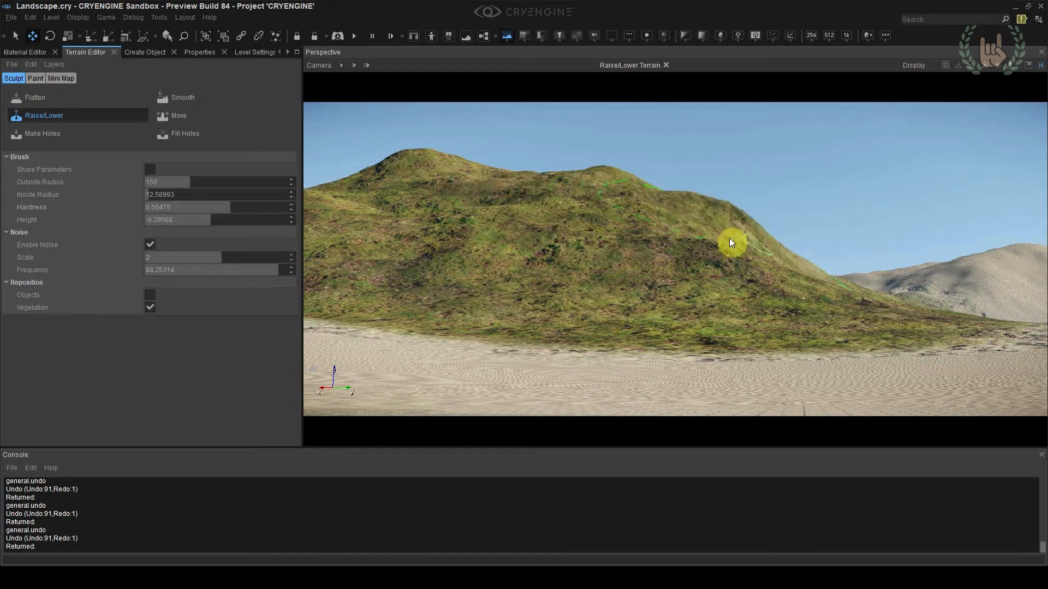
Set the sculpt brush's noise scale to 15
left_click_drag(216, 257, 240, 260)
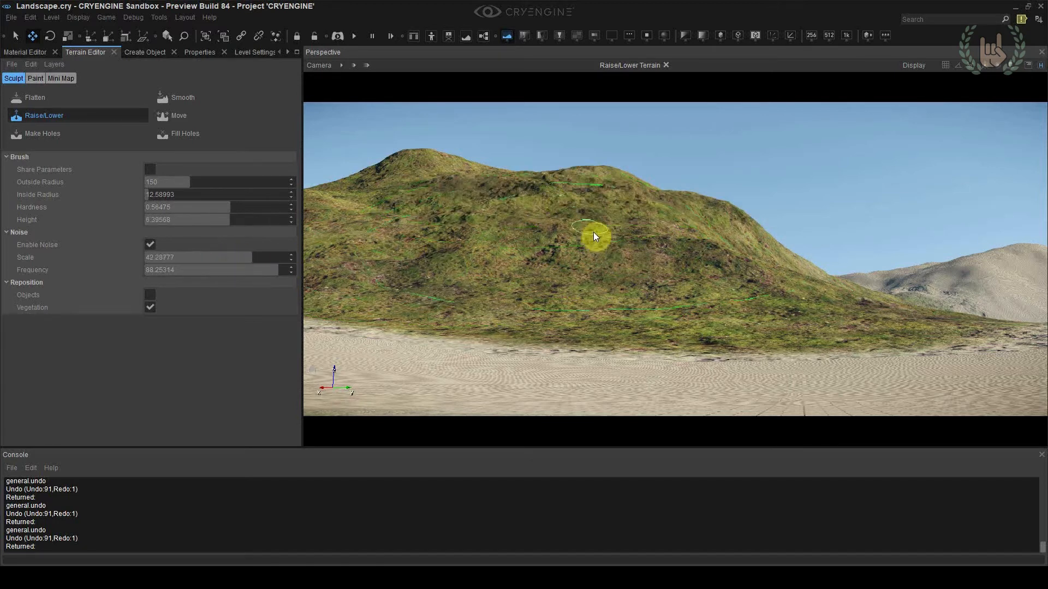
double_click(169, 257)
type("15")
key("Return")
Try raising rough terrain from the hill's left peak down to the right slope, and undo the last stroke
left_click(424, 161)
mouse_move(425, 161)
left_mouse_down()
mouse_move(705, 203)
mouse_move(758, 227)
mouse_move(778, 251)
mouse_move(768, 264)
mouse_move(778, 271)
left_mouse_up()
left_click(716, 284)
right_click_drag(699, 286, 694, 285)
key("ctrl+z")
Set the noise frequency to about 43.3 and undo the remaining test strokes on the hill
left_click_drag(218, 269, 151, 267)
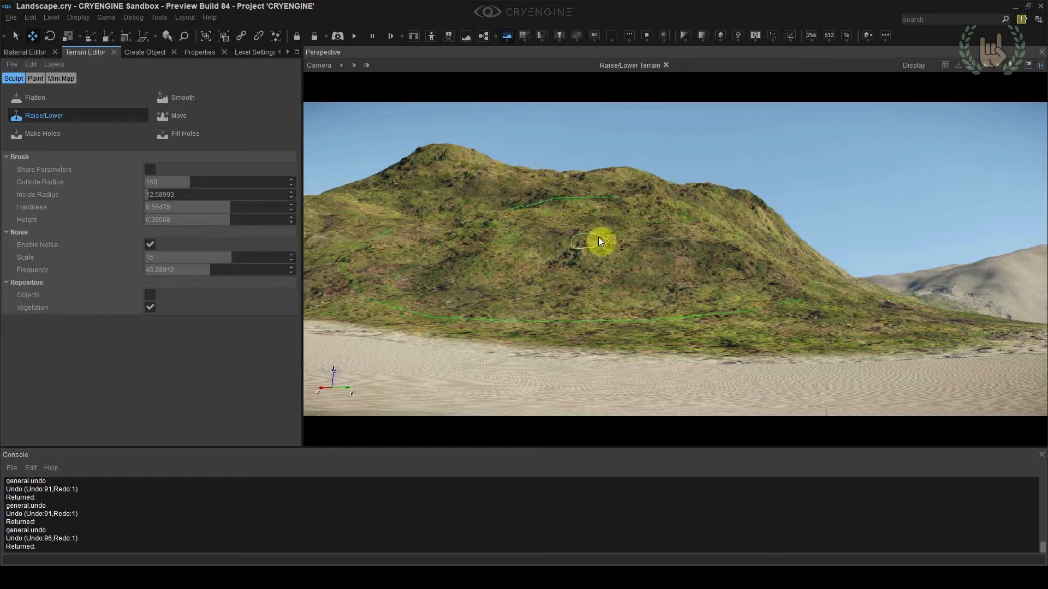
key("ctrl+z")
key("ctrl+z")
key("ctrl+z")
key("ctrl+z")
key("ctrl+z")
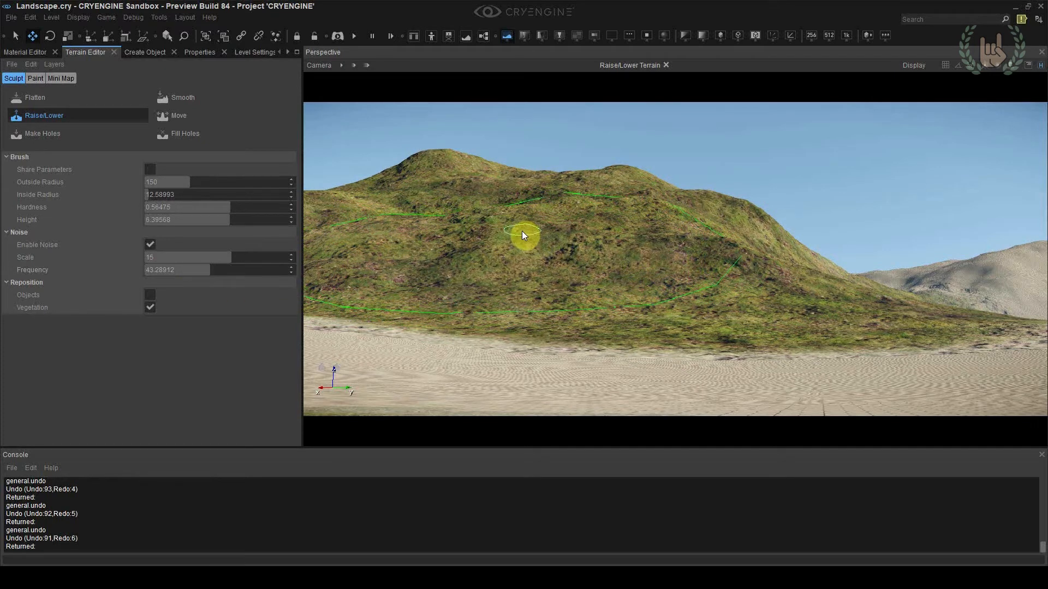
Try more noisy sculpting strokes on the saddle, left peak and right ridge of the hill, and undo them
mouse_move(515, 186)
left_mouse_down("ctrl")
mouse_move(456, 173)
mouse_move(514, 192)
left_mouse_up("ctrl")
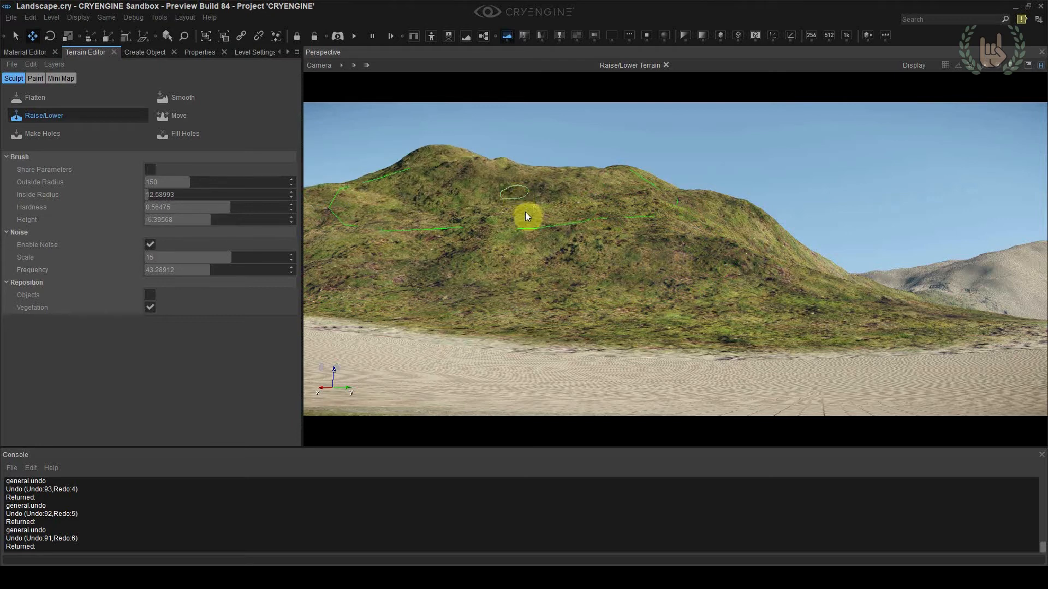
key("ctrl+z")
left_click_drag(454, 159, 491, 180)
mouse_move(611, 178)
left_mouse_down()
mouse_move(647, 181)
mouse_move(740, 251)
left_mouse_up()
key("ctrl+z")
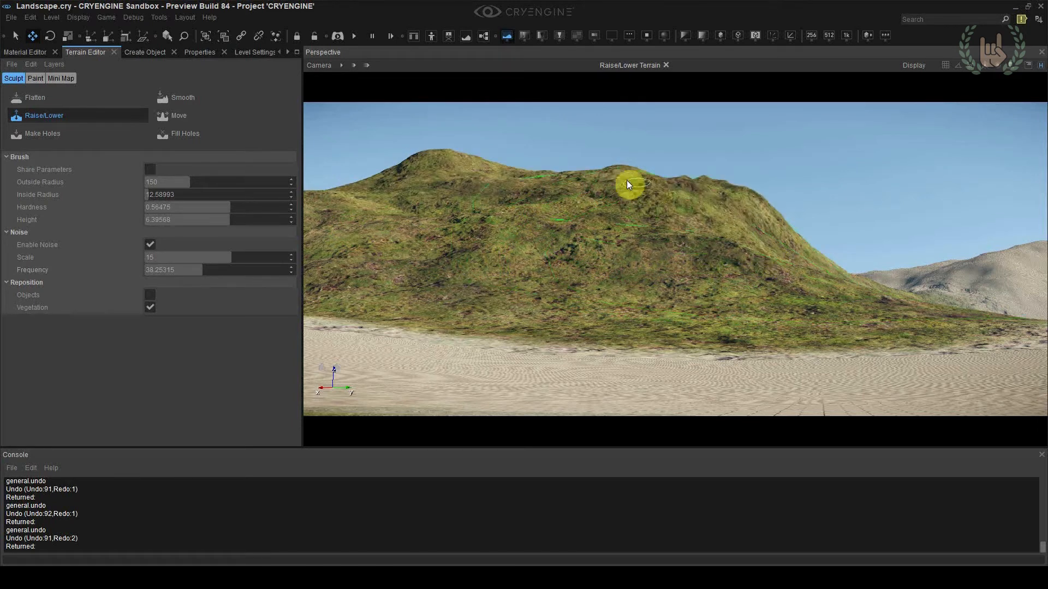
Raise noisy, rough terrain across the hill from the left peak to the right slope, including the saddle and the middle of the face
mouse_move(417, 173)
left_mouse_down()
mouse_move(408, 194)
mouse_move(402, 178)
mouse_move(428, 216)
mouse_move(415, 223)
mouse_move(505, 273)
mouse_move(728, 245)
mouse_move(791, 246)
mouse_move(825, 269)
mouse_move(810, 252)
mouse_move(806, 269)
left_mouse_up()
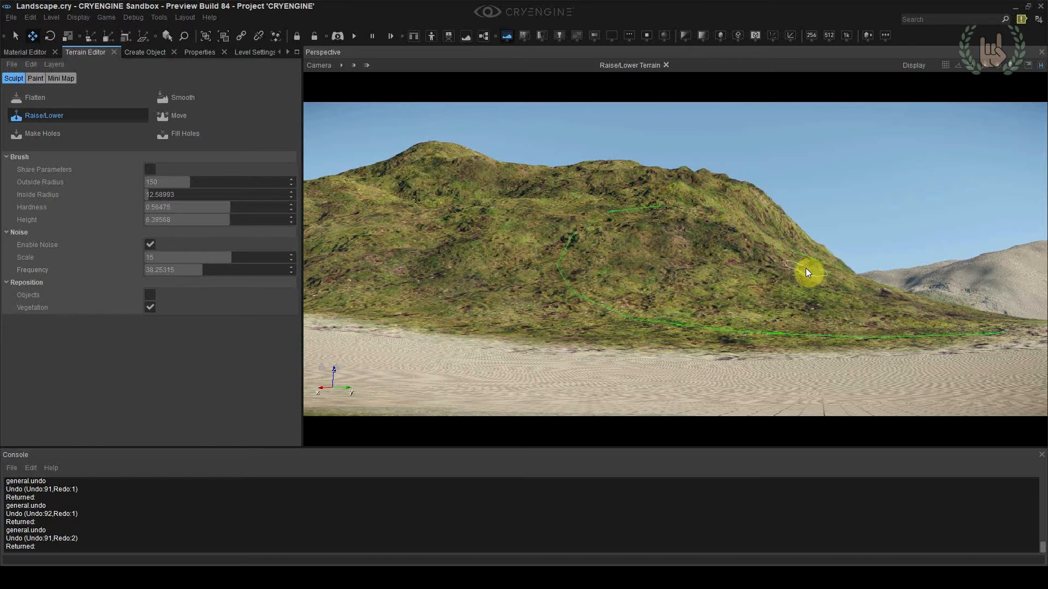
left_click(571, 194)
mouse_move(550, 220)
left_mouse_down()
mouse_move(421, 163)
mouse_move(440, 150)
mouse_move(491, 208)
left_mouse_up()
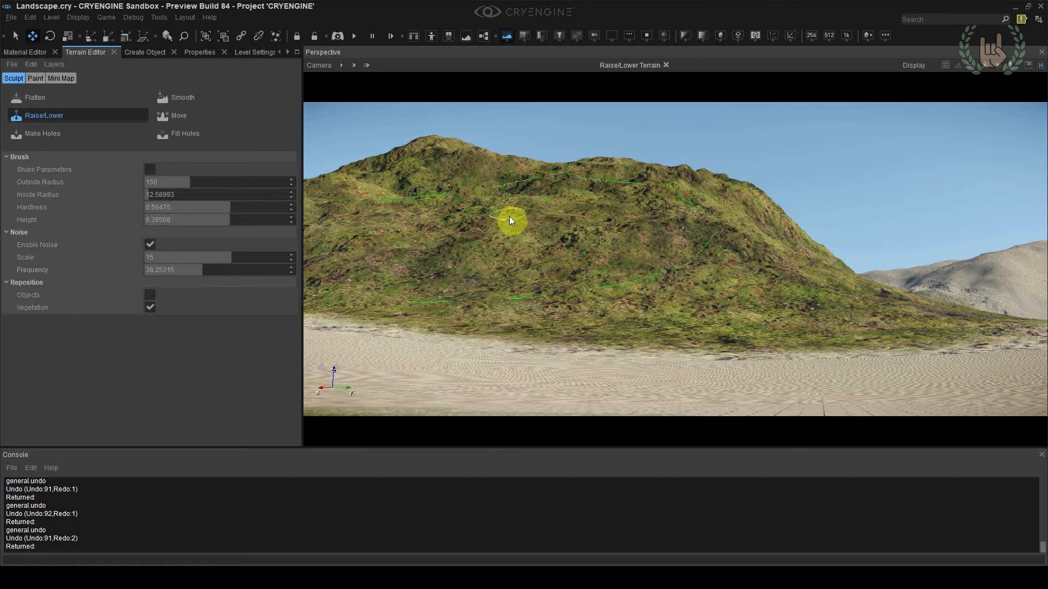
right_click_drag(584, 216, 499, 239)
mouse_move(480, 237)
left_mouse_down()
mouse_move(460, 234)
mouse_move(491, 241)
left_mouse_up()
right_click_drag(491, 240, 450, 248)
Set the noise frequency to about 63.8 and roughen the hill's far-left slope and its main face with raising strokes
left_click_drag(174, 271, 166, 271)
left_click_drag(468, 257, 489, 256)
right_click_drag(489, 256, 464, 257)
left_click_drag(547, 237, 604, 231)
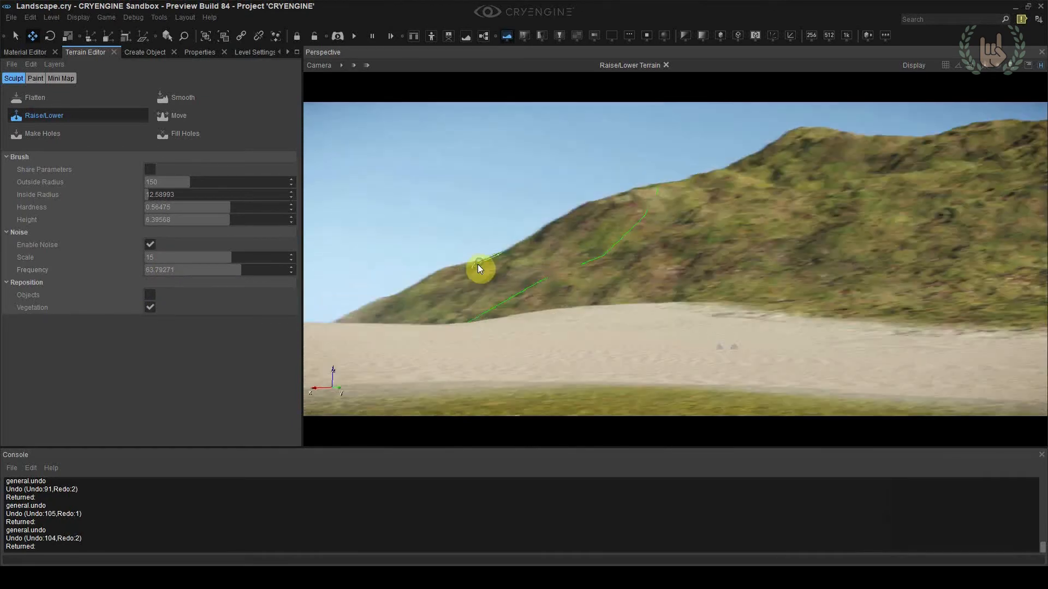
left_click_drag(479, 276, 503, 278)
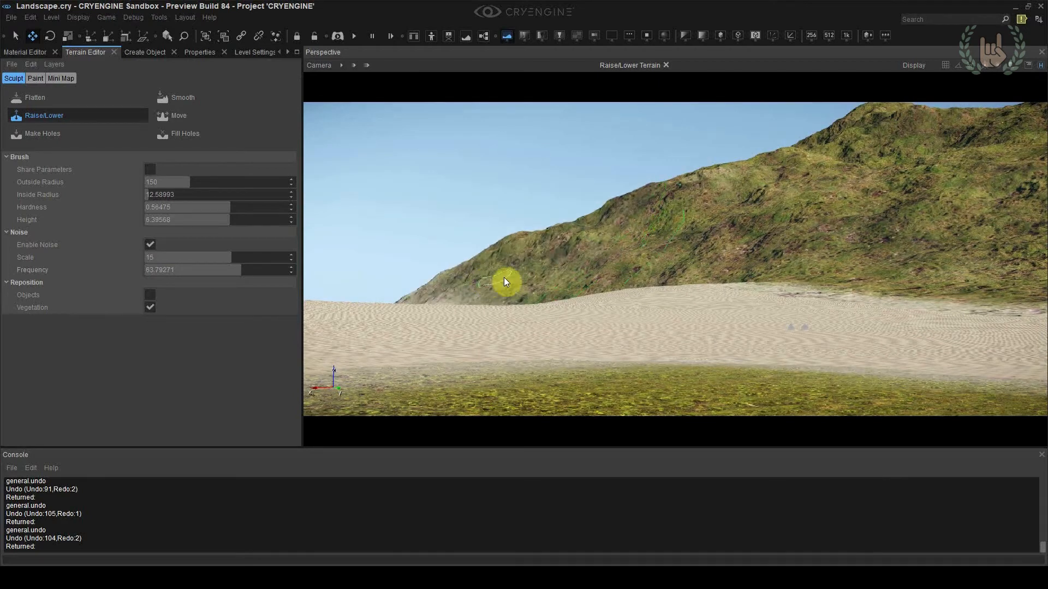
mouse_move(531, 270)
right_mouse_down()
mouse_move(594, 265)
mouse_move(633, 244)
right_mouse_up()
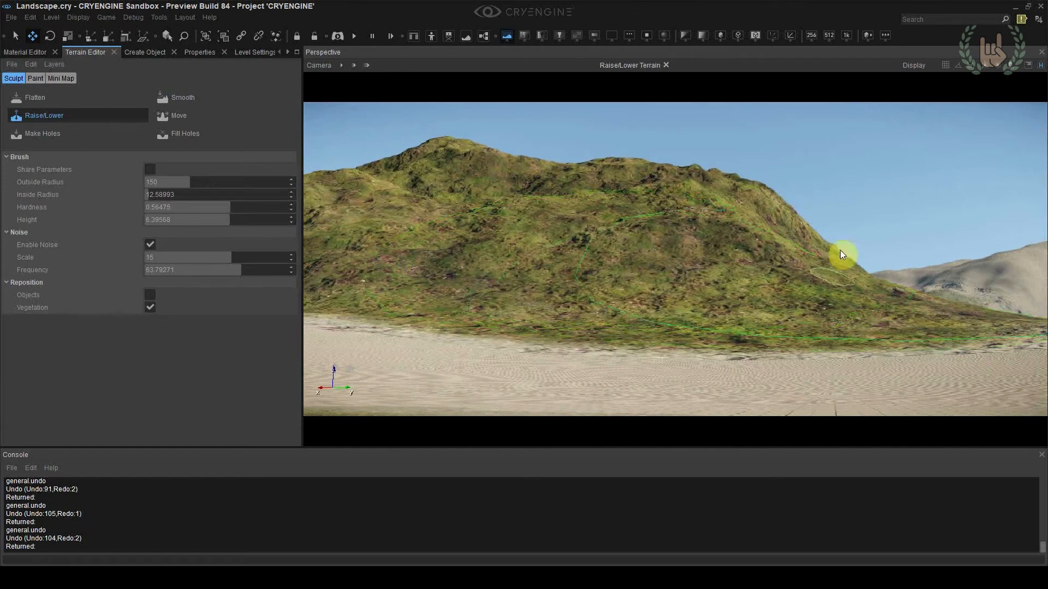
key("shift")
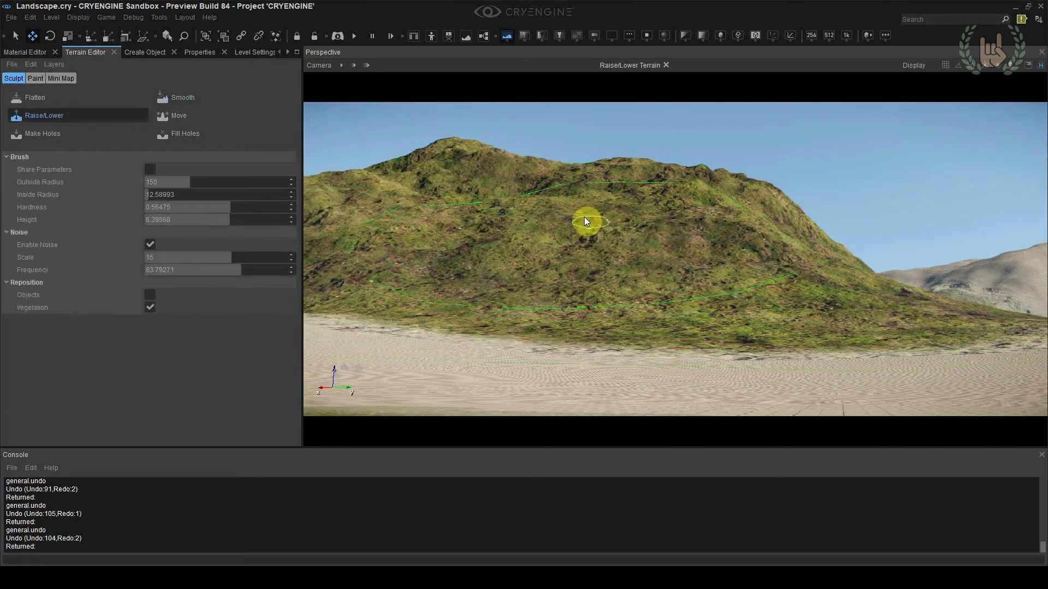
Switch to the Smooth terrain brush with shared parameters off, a radius of 15 and a hardness of about 0.66
left_click(181, 100)
left_click_drag(196, 182, 146, 182)
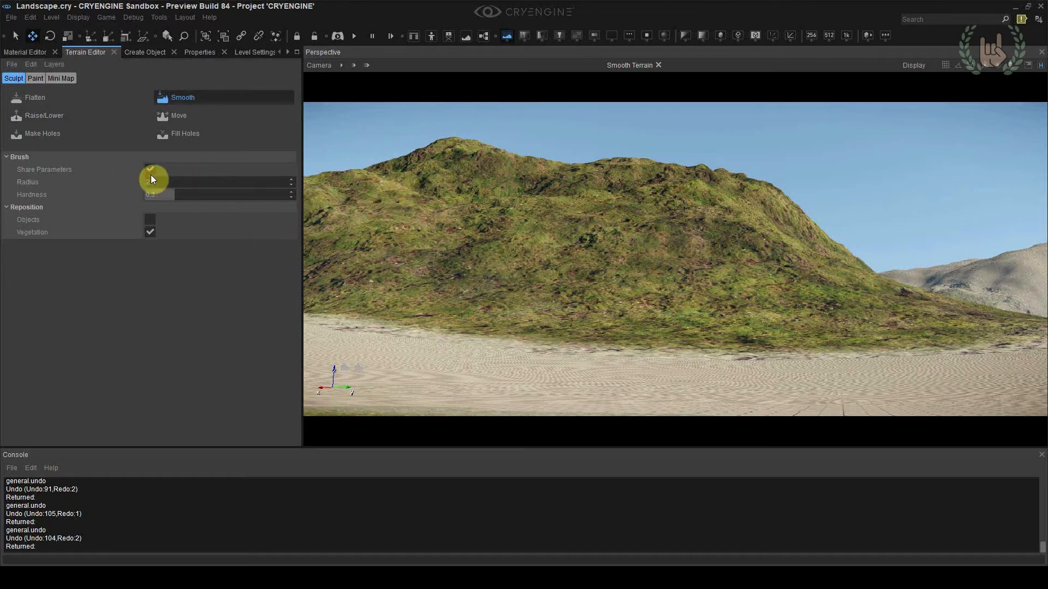
left_click(150, 172)
left_click_drag(184, 194, 244, 194)
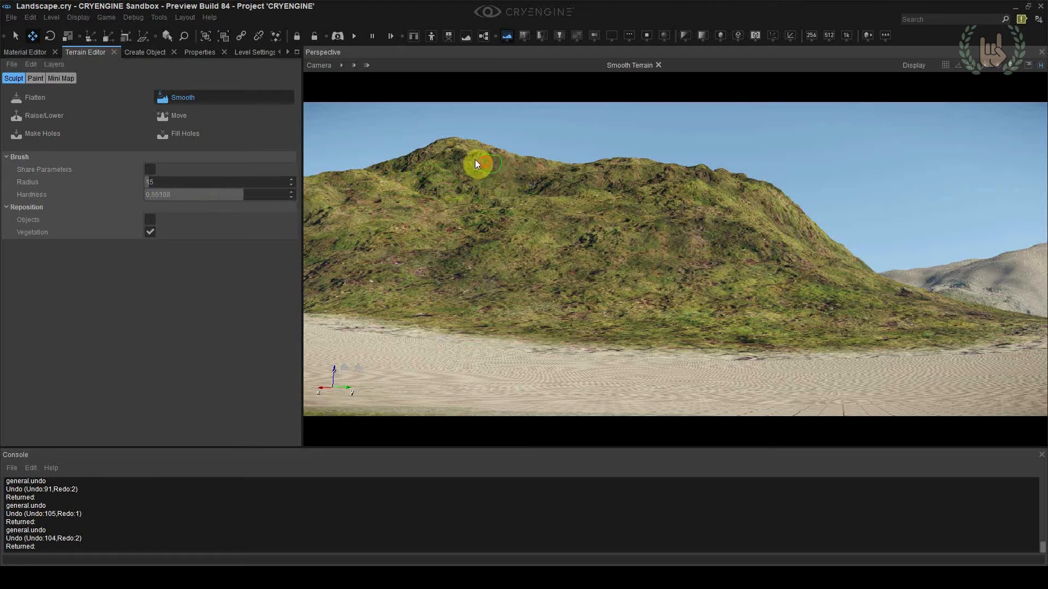
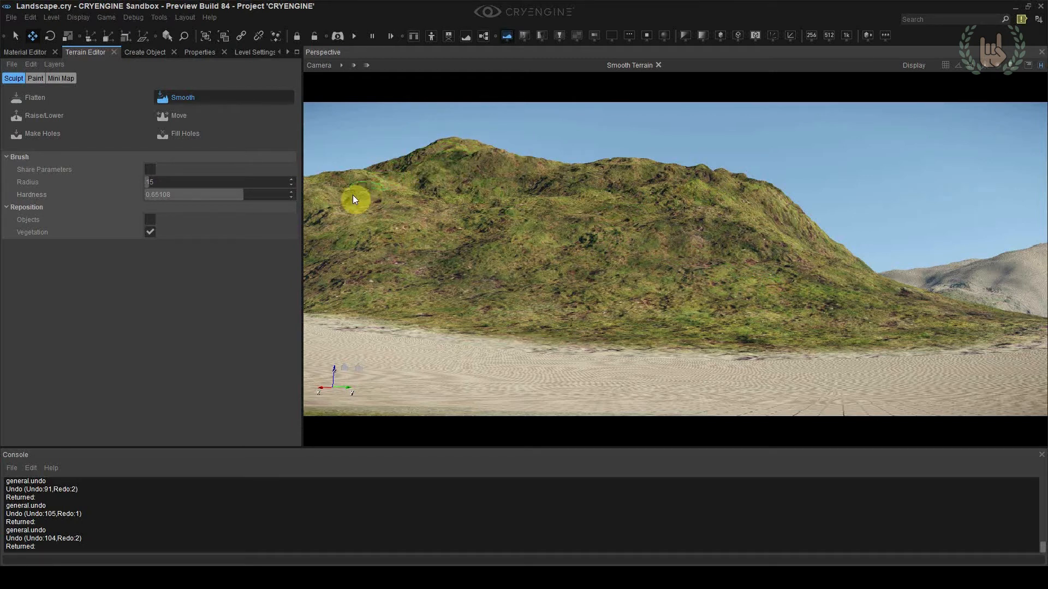
Set the Raise/Lower terrain brush to an outside radius of 25 and an inside radius of 2
right_click_drag(358, 224, 456, 253)
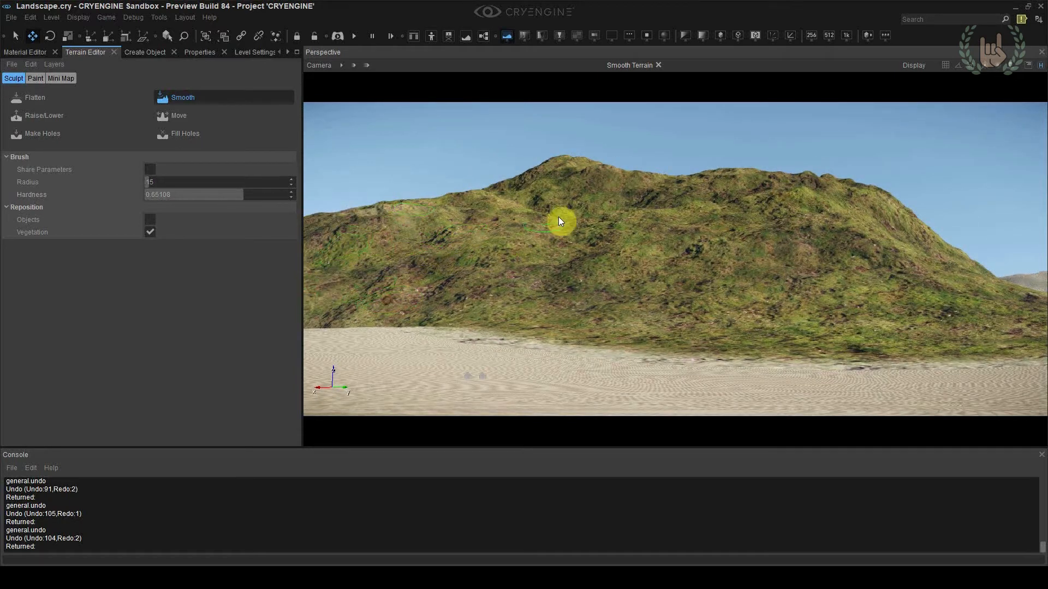
left_click(58, 117)
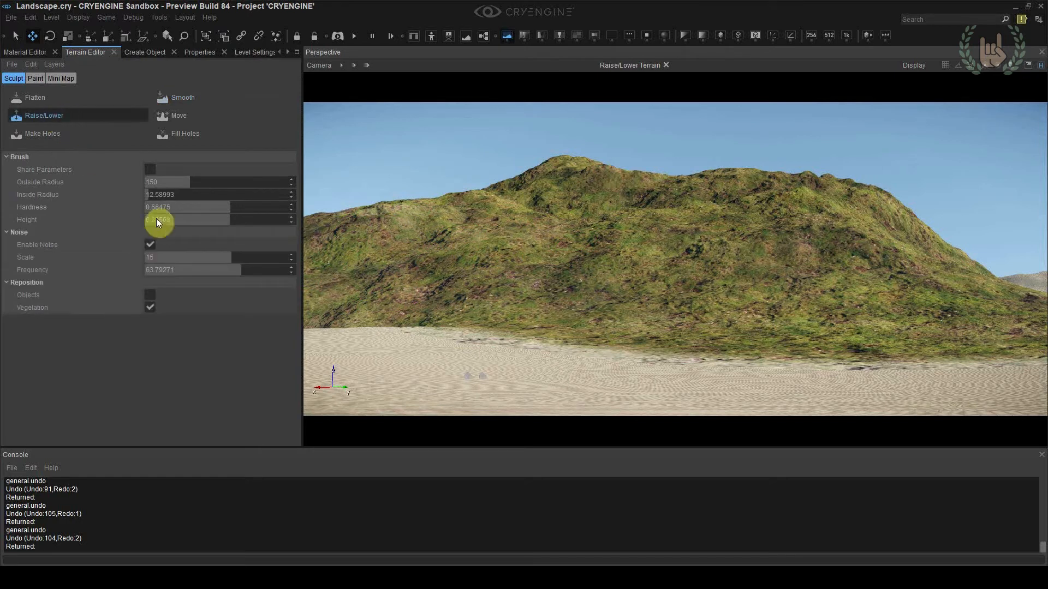
key("BackSpace")
double_click(186, 181)
type("25")
double_click(176, 190)
type("2")
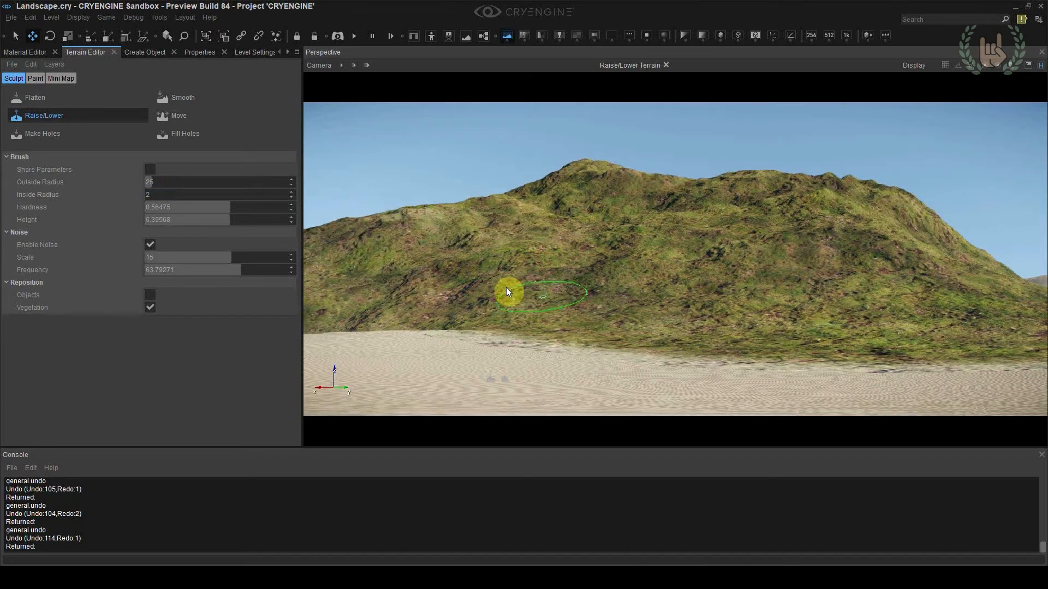
Try raising the lower hillside with the brush's noise scale at 5, and undo the stroke
double_click(185, 254)
type("5")
key("Return")
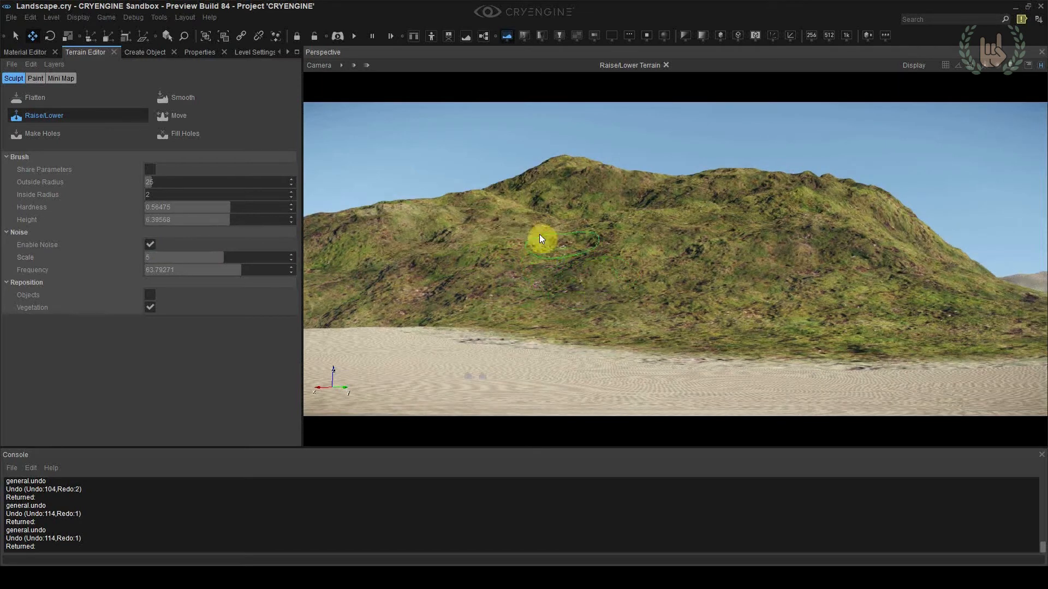
left_click(494, 290)
key("ctrl+z")
Set the brush's noise scale to 3 and raise a small ridge along the foot of the hill
double_click(175, 254)
type("3")
key("Return")
left_click(498, 279)
left_click_drag(541, 316, 671, 352)
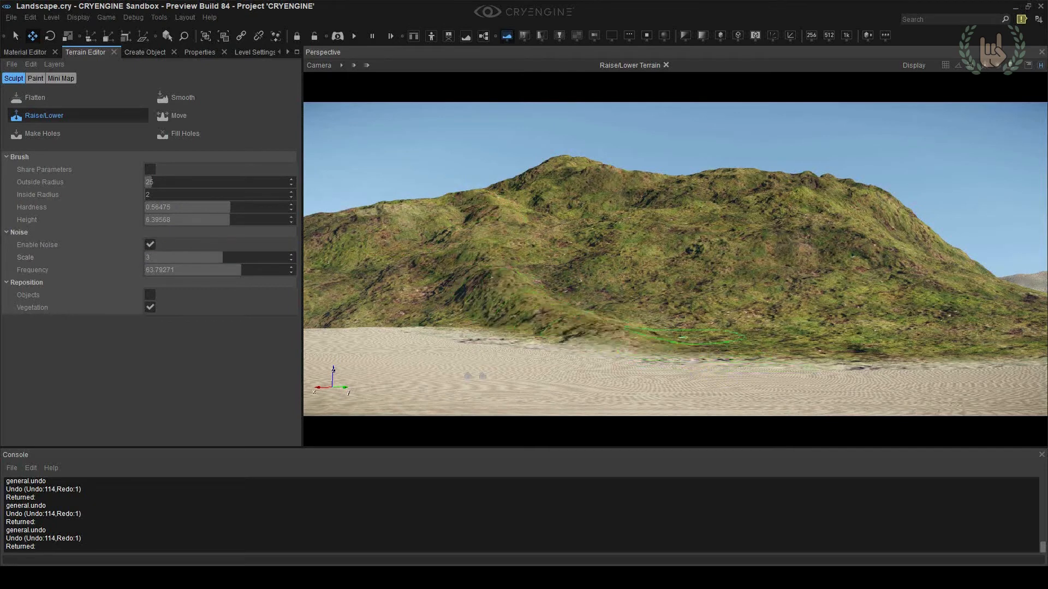
right_click_drag(733, 338, 780, 355)
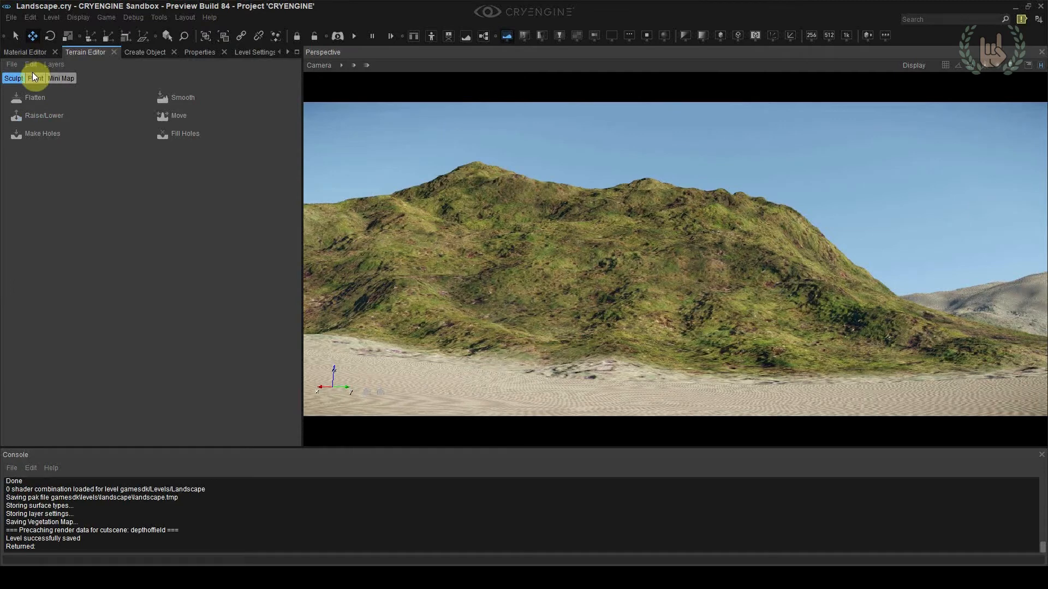
Paint the Cliff_rocks layer over the slopes of the hill
left_click(34, 77)
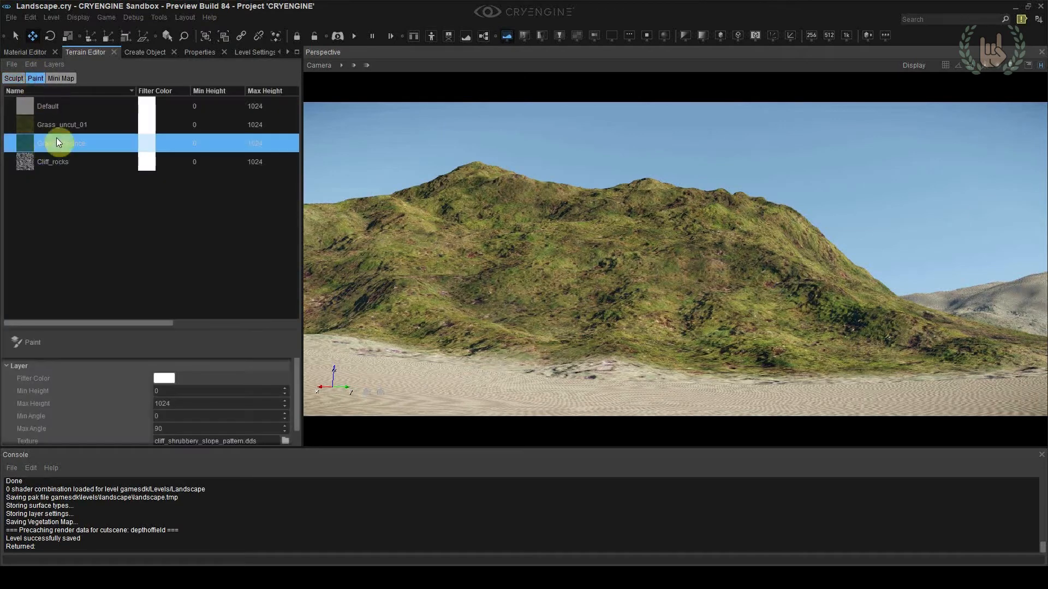
left_click(54, 163)
left_click(34, 349)
mouse_move(467, 293)
left_mouse_down()
mouse_move(796, 328)
mouse_move(774, 238)
mouse_move(812, 231)
mouse_move(634, 220)
mouse_move(434, 187)
mouse_move(374, 222)
mouse_move(421, 262)
left_mouse_up()
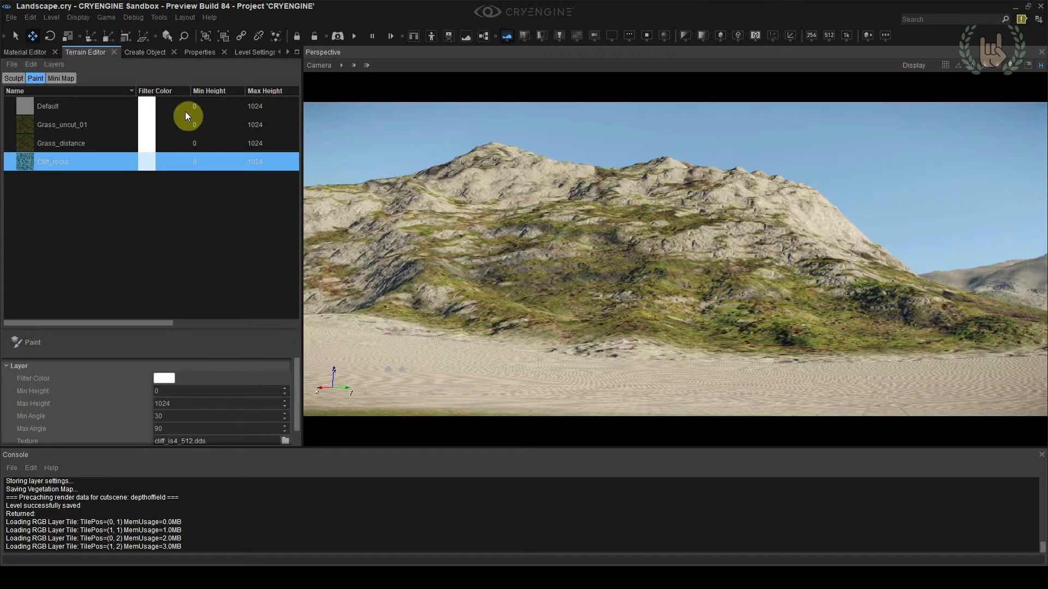
Inspect the z sub-material of the cliff_rocks terrain material and return to the terrain layers
left_click(17, 53)
left_click(76, 306)
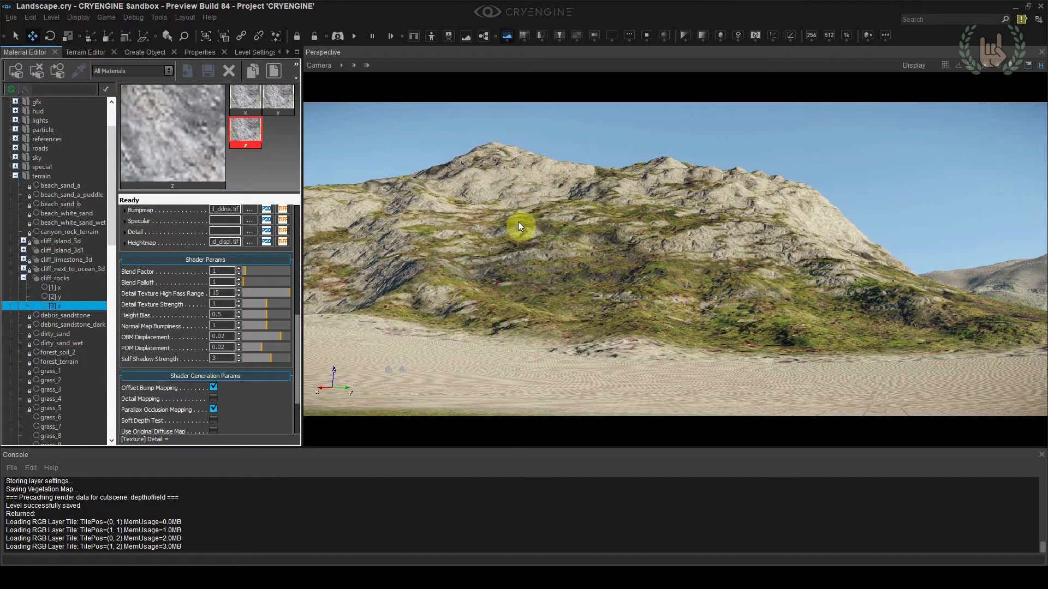
left_click(86, 52)
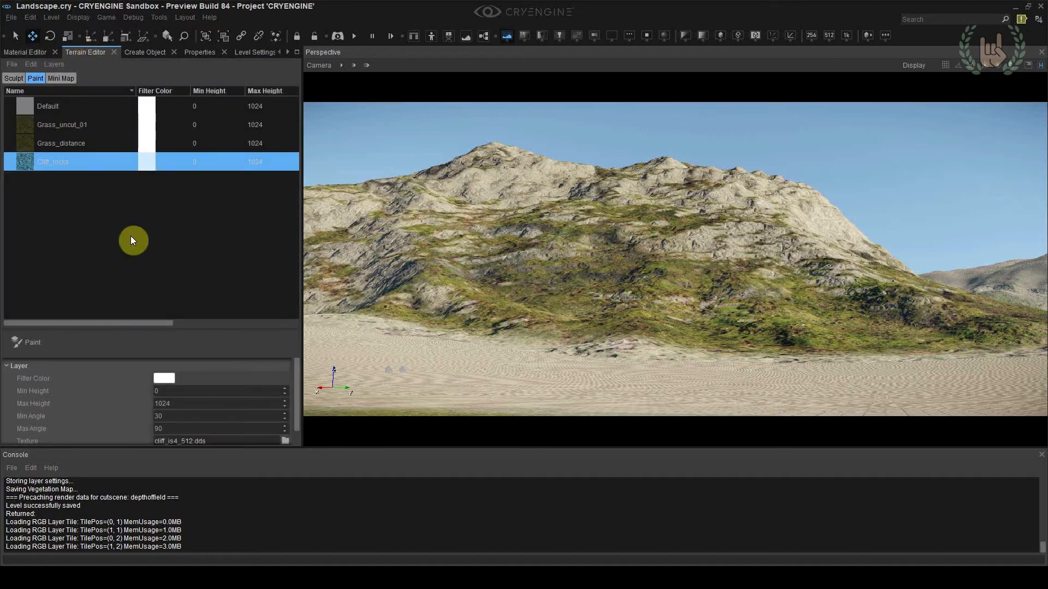
Try cliff_island_3d1.mtl as the material of the Cliff_rocks layer
scroll(229, 382, "down", 1)
left_click(285, 438)
left_click_drag(433, 120, 0, 125)
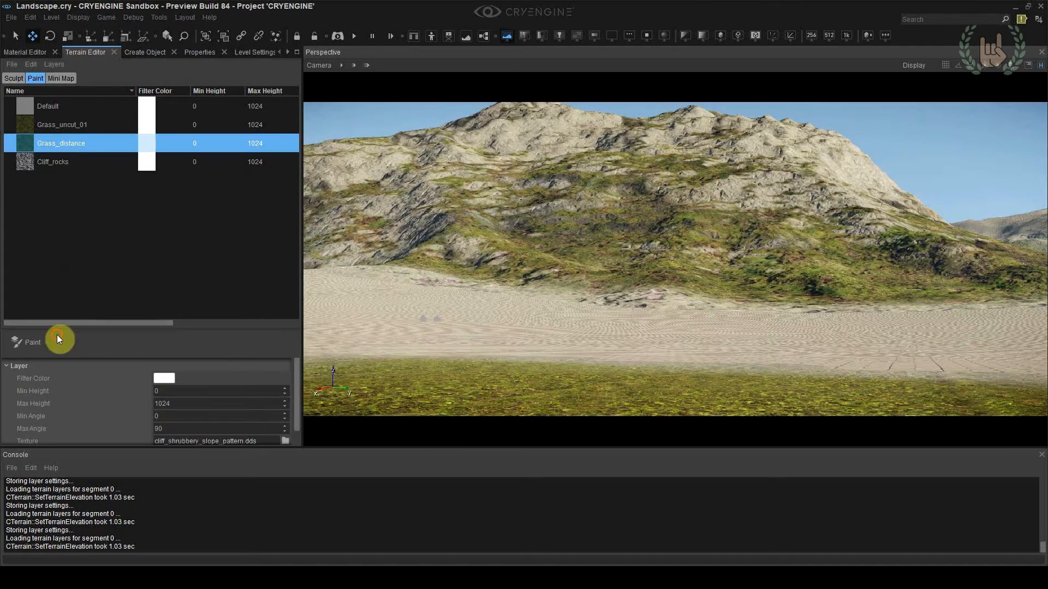
Paint the Grass_distance layer over the sand in front of the hill
left_click(58, 339)
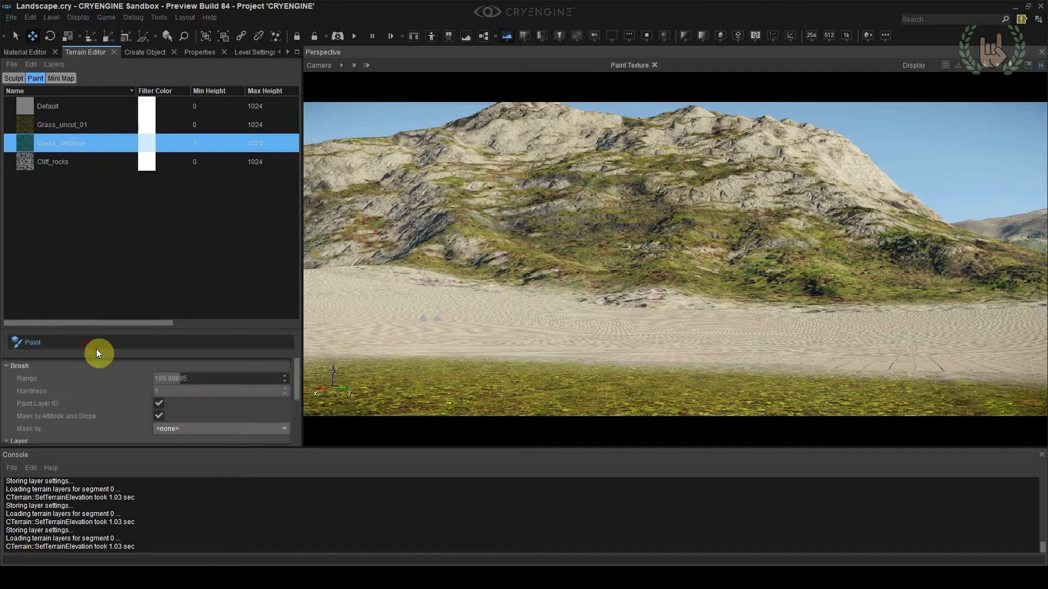
left_click_drag(545, 322, 487, 312)
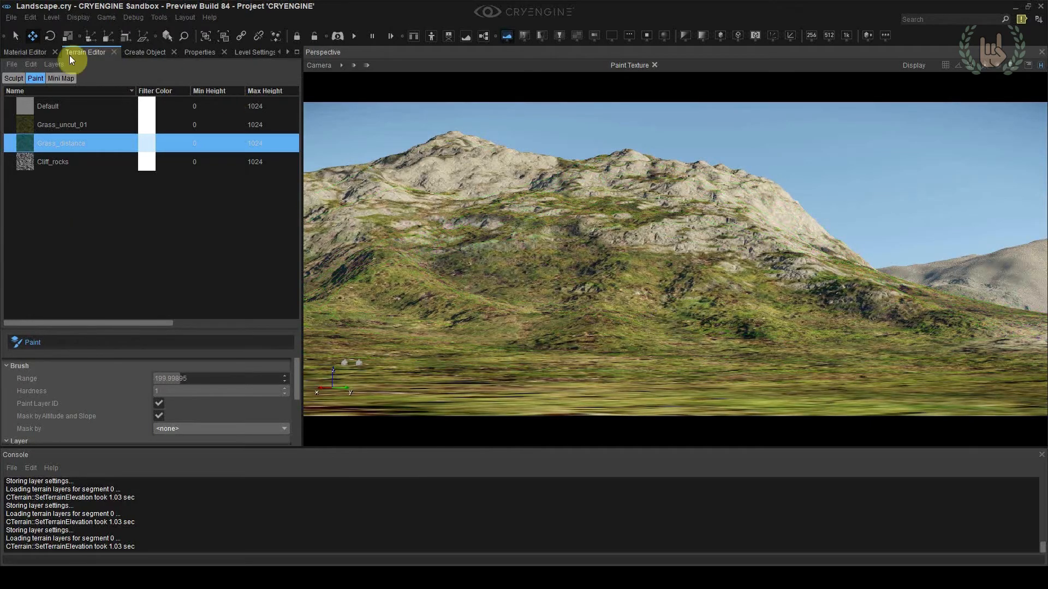
Sculpt the hill's right ridge with a Raise/Lower brush of about 144 outside and 31 inside radius, undoing two unwanted strokes
left_click(15, 78)
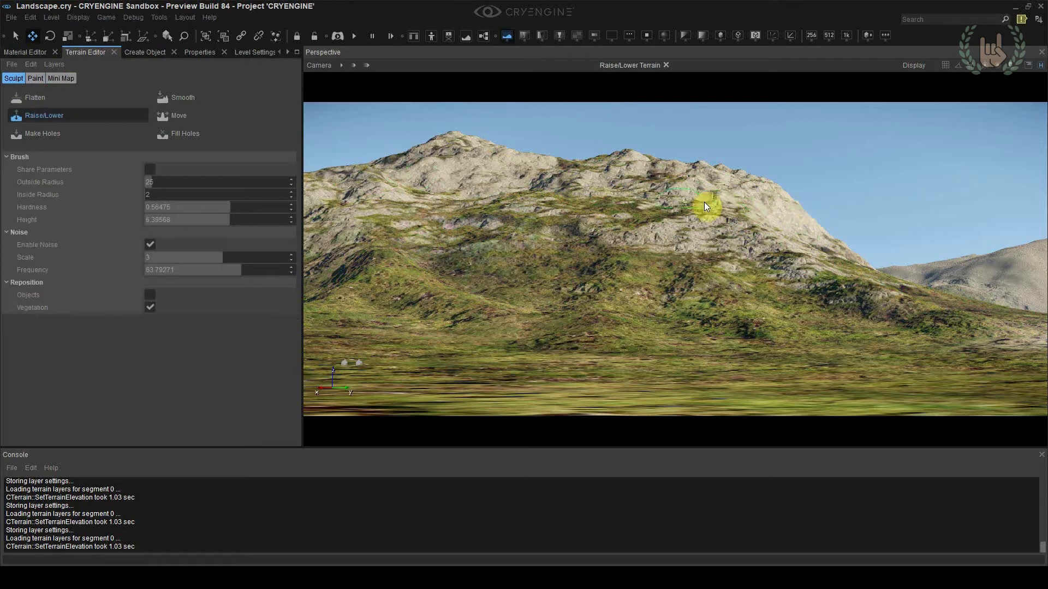
left_click_drag(160, 197, 154, 197)
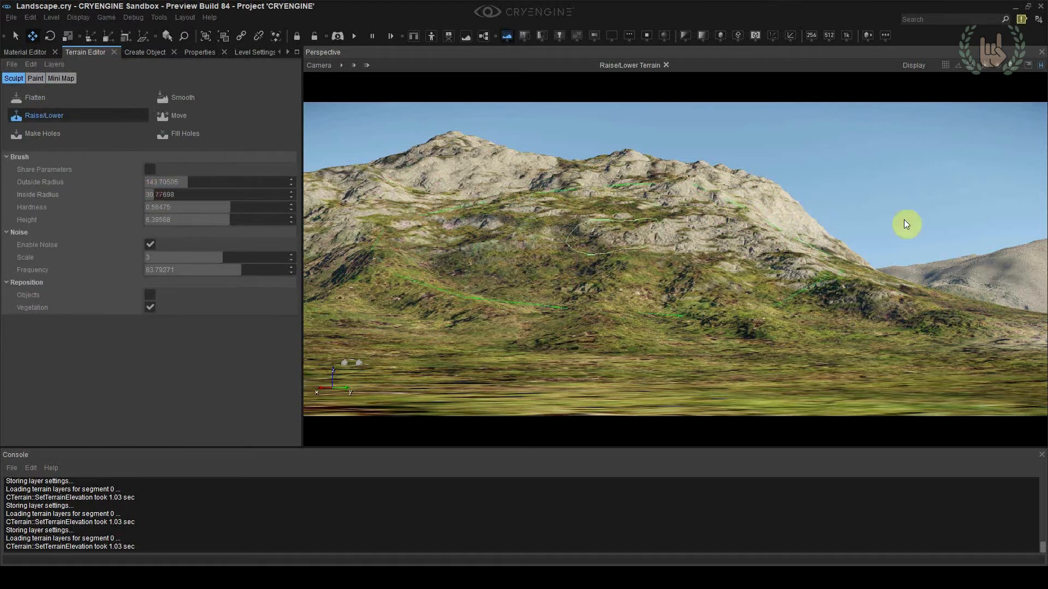
left_click(786, 203)
left_click(770, 204, "ctrl")
mouse_move(771, 206)
left_mouse_down("ctrl")
mouse_move(749, 233)
mouse_move(835, 282)
mouse_move(769, 211)
mouse_move(744, 215)
mouse_move(646, 174)
mouse_move(830, 307)
mouse_move(900, 318)
left_mouse_up("ctrl")
right_click_drag(900, 318, 831, 334)
mouse_move(720, 363)
right_mouse_down()
mouse_move(637, 373)
mouse_move(616, 352)
mouse_move(693, 331)
mouse_move(786, 372)
mouse_move(740, 257)
right_mouse_up()
key("ctrl+z")
key("ctrl+z")
Build up the hill's left slope and upper face with repeated Raise/Lower strokes
left_click(732, 234)
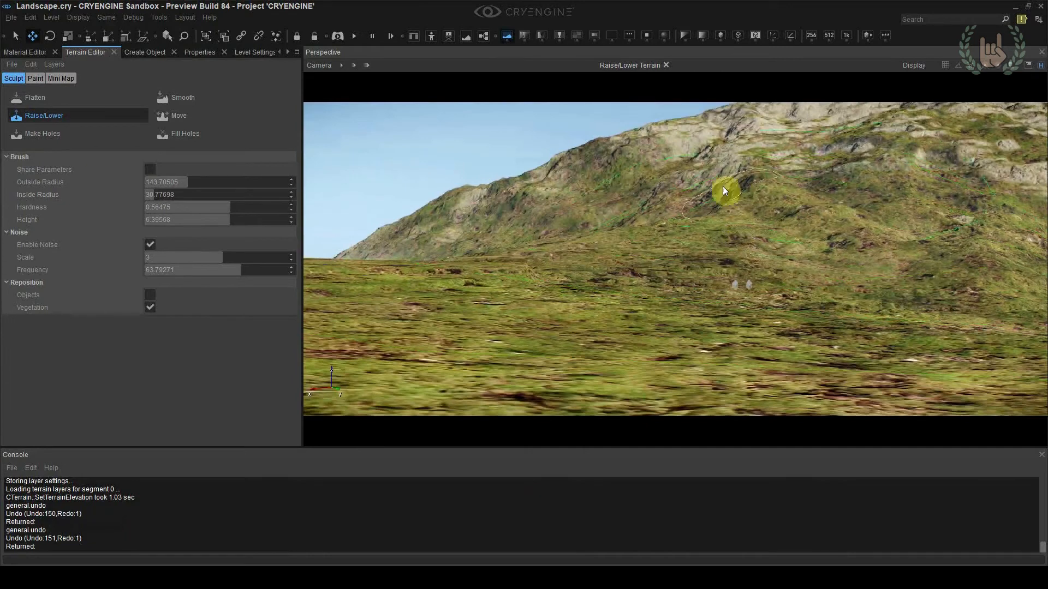
left_click(652, 189, "ctrl")
left_click(664, 194, "ctrl")
left_click(659, 195, "ctrl")
left_click(595, 170)
right_click_drag(595, 170, 663, 179)
left_click(726, 191)
left_click(702, 198)
left_click(701, 197)
left_click(786, 175)
mouse_move(813, 174)
right_mouse_down()
mouse_move(823, 168)
mouse_move(807, 175)
right_mouse_up()
left_click(797, 153)
left_click(629, 168)
left_click(564, 150)
right_click_drag(564, 151, 656, 160)
Raise the rocky right shoulder of the hill with the Raise/Lower brush
left_click(779, 225)
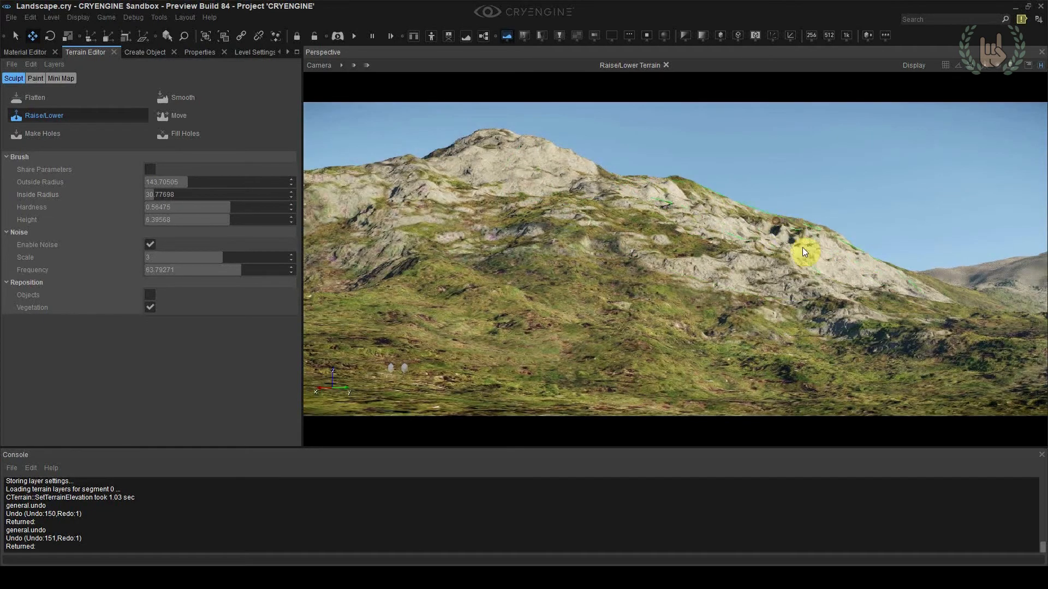
mouse_move(773, 224)
left_mouse_down("ctrl")
mouse_move(693, 195)
mouse_move(831, 245)
left_mouse_up("ctrl")
right_click_drag(831, 244, 792, 238)
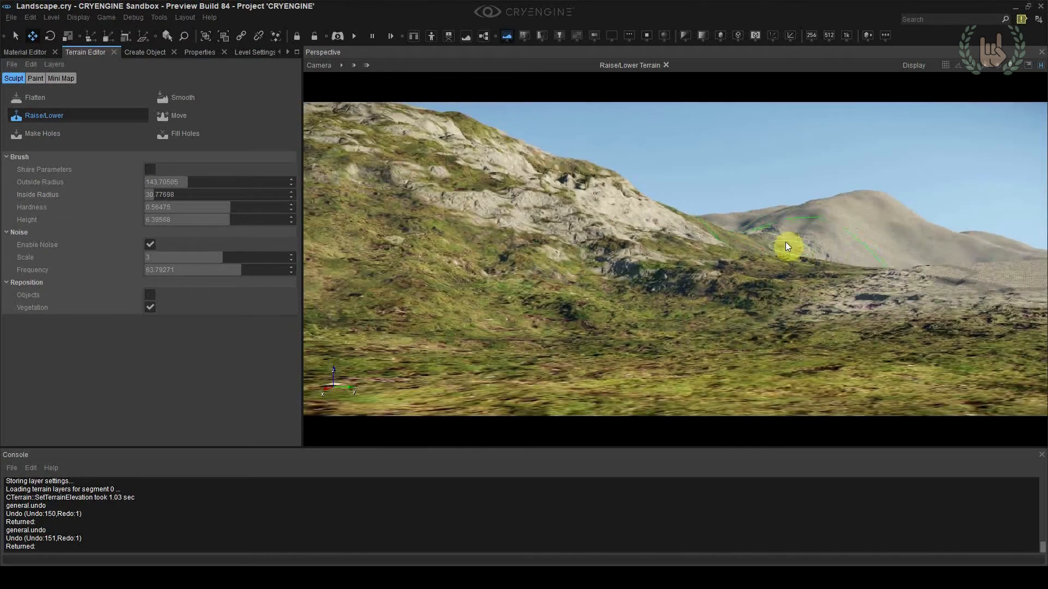
Try reshaping the distant sandy mountain beyond the hill's right end, and undo both strokes
mouse_move(802, 203)
left_mouse_down()
mouse_move(789, 208)
mouse_move(853, 256)
mouse_move(767, 265)
left_mouse_up()
right_click_drag(767, 257, 794, 279)
key("ctrl+z")
key("ctrl+z")
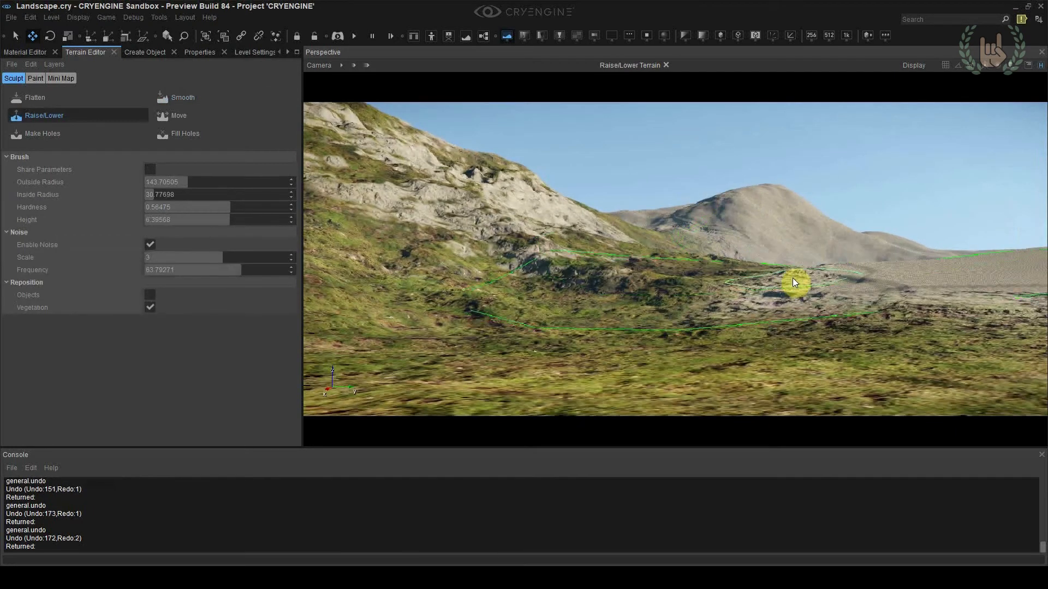
Raise the distant sandy mountain and the low ridge on the horizon with the Raise/Lower brush
key("shift")
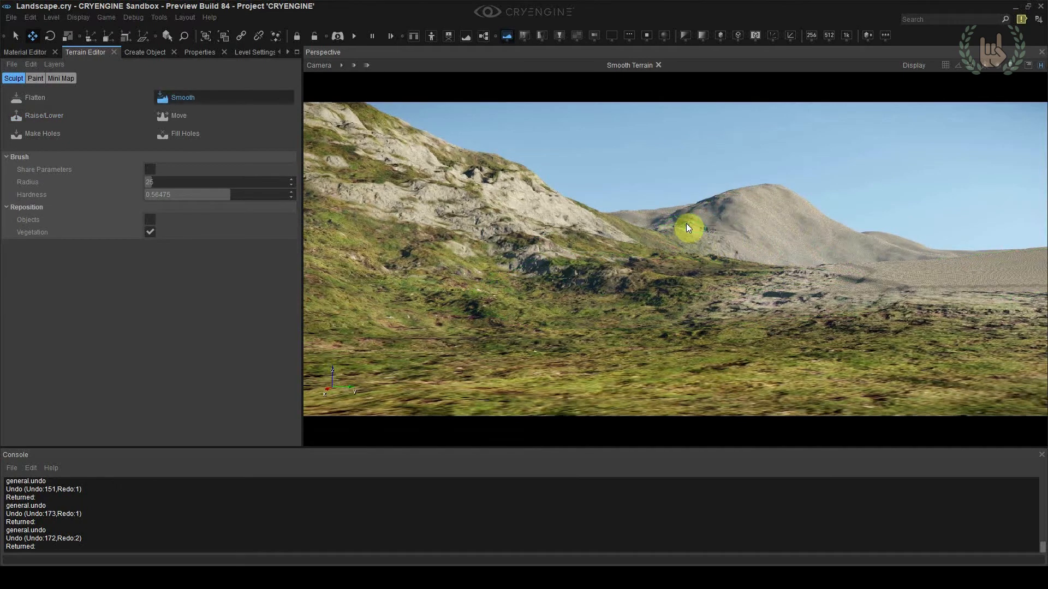
key("shift")
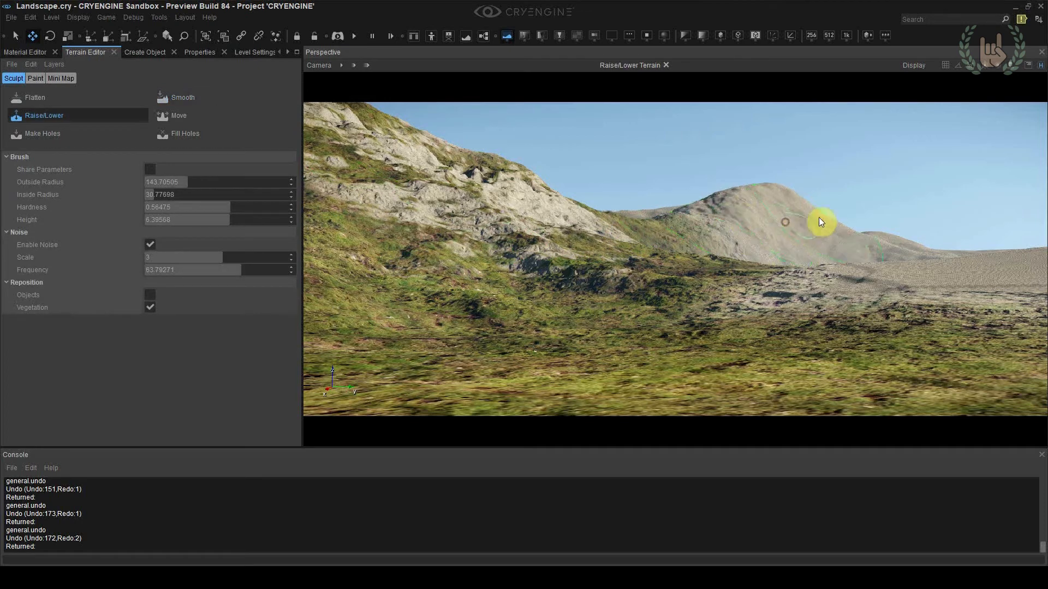
mouse_move(839, 235)
left_mouse_down()
mouse_move(841, 250)
mouse_move(811, 258)
left_mouse_up()
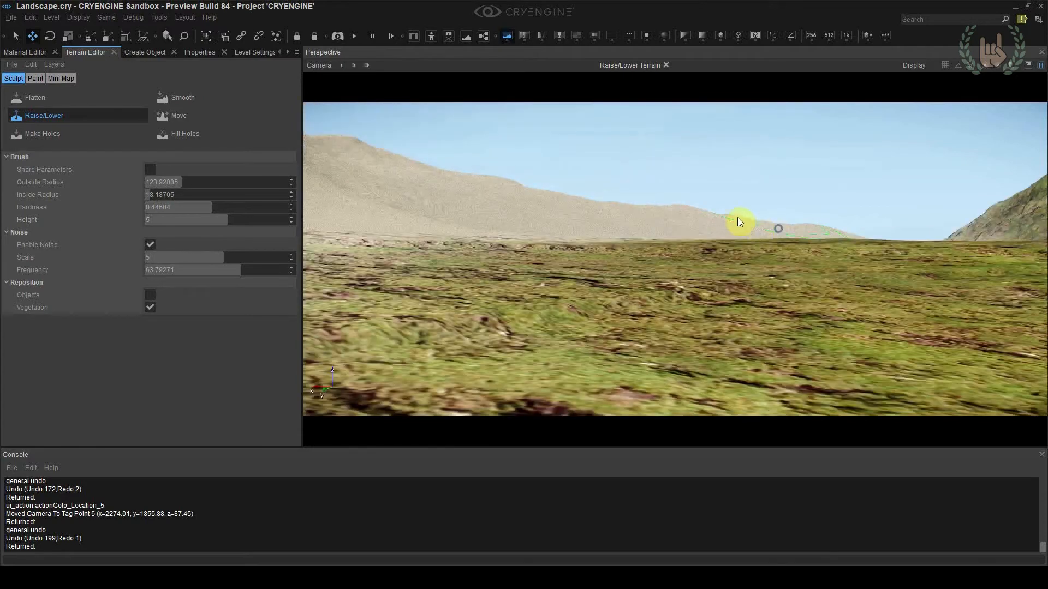
mouse_move(674, 211)
right_mouse_down()
mouse_move(787, 246)
mouse_move(904, 230)
right_mouse_up()
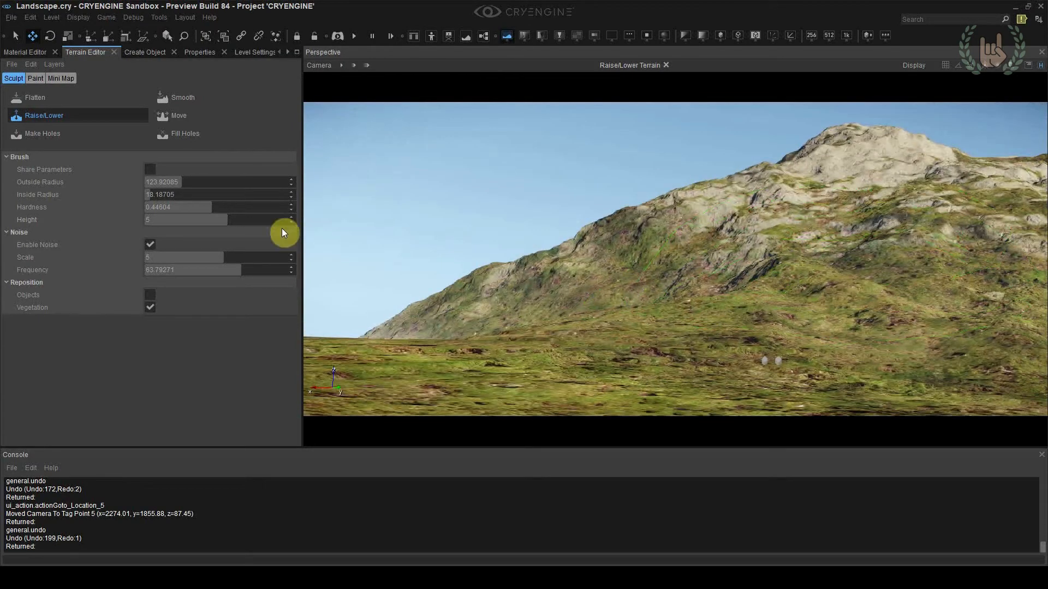
Reduce the Raise/Lower brush's outside radius to about 79 and raise the hill's rocky face below the peak
left_click_drag(211, 188, 167, 183)
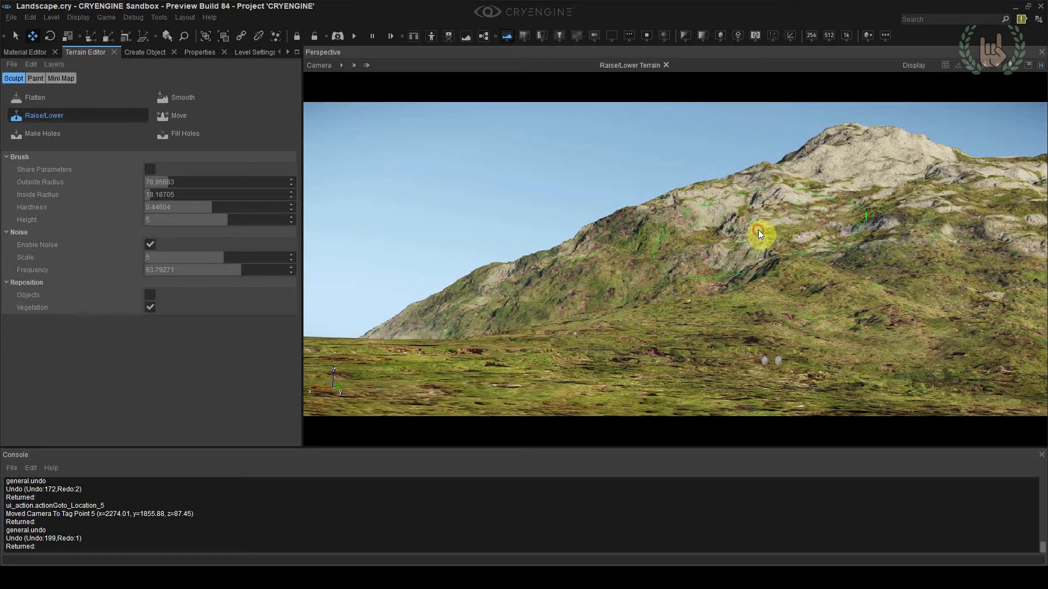
right_click_drag(824, 208, 830, 217)
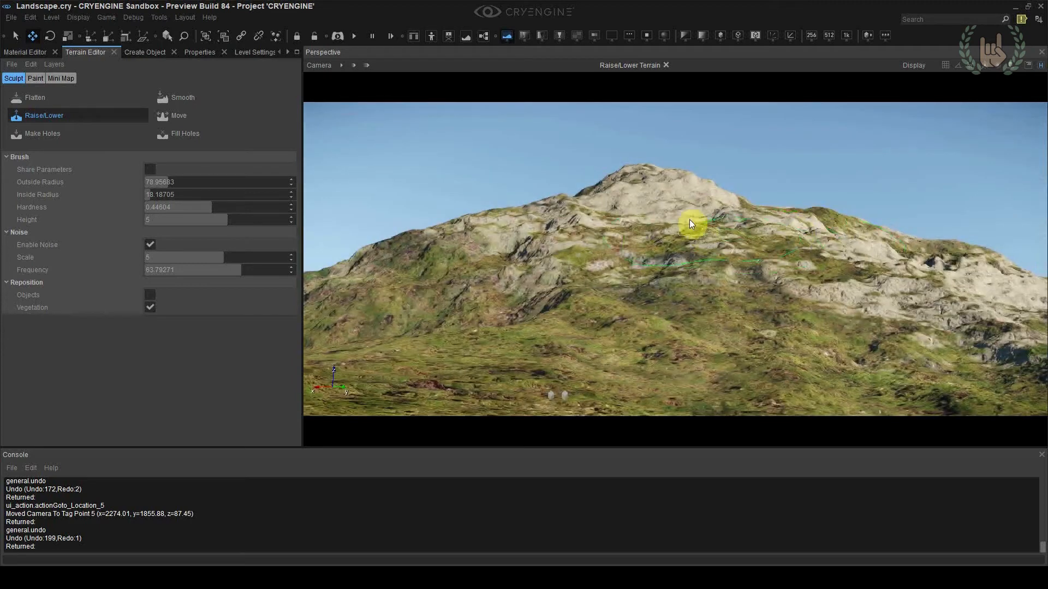
right_click_drag(689, 219, 696, 221)
key("Escape")
Flood the whole terrain with the Grass_distance layer
left_click(34, 80)
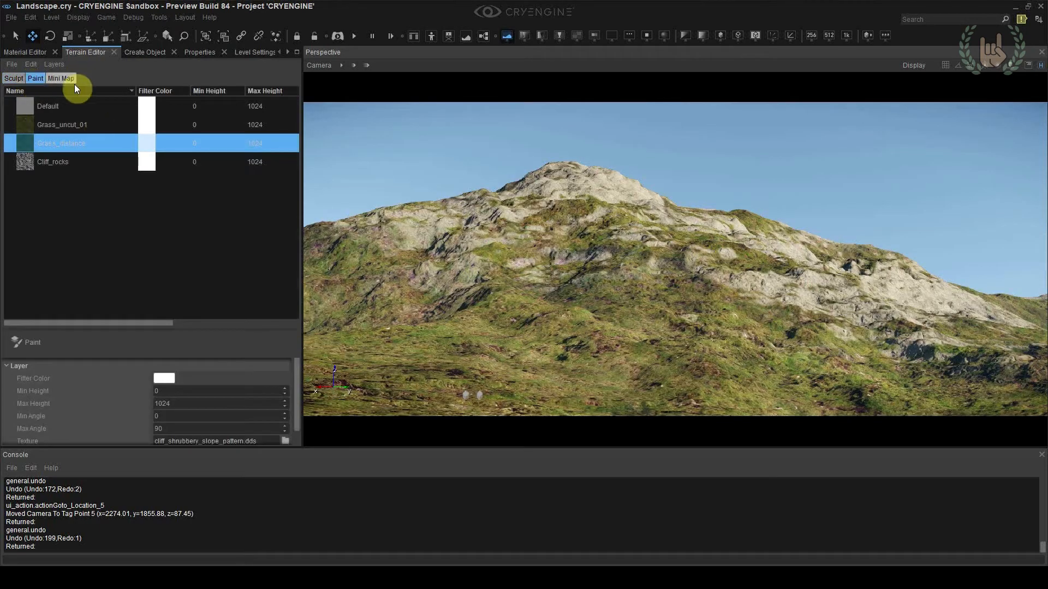
left_click(64, 124)
left_click(67, 138)
right_click(67, 138)
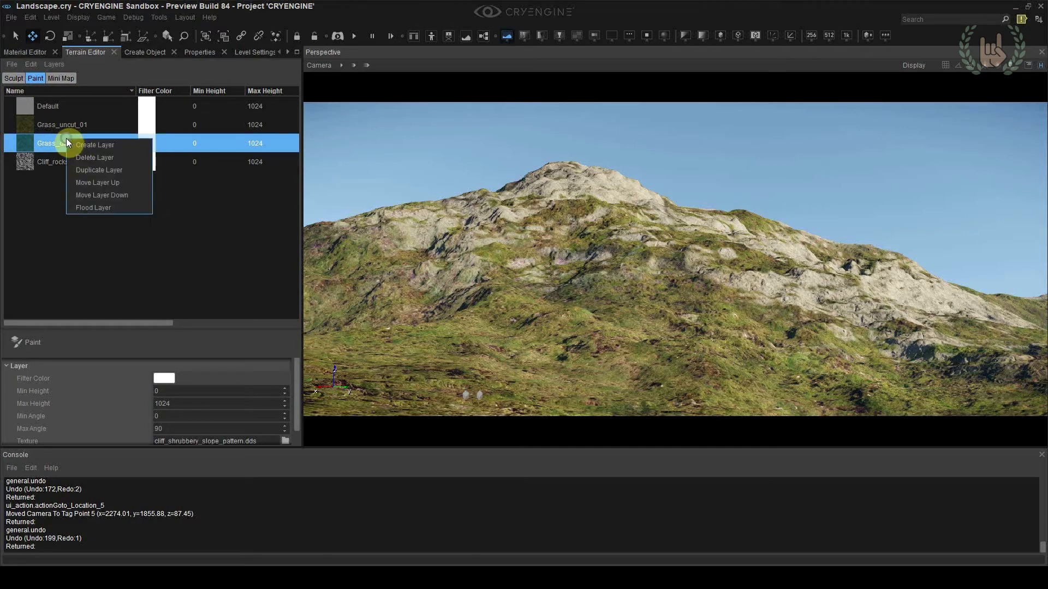
left_click(93, 208)
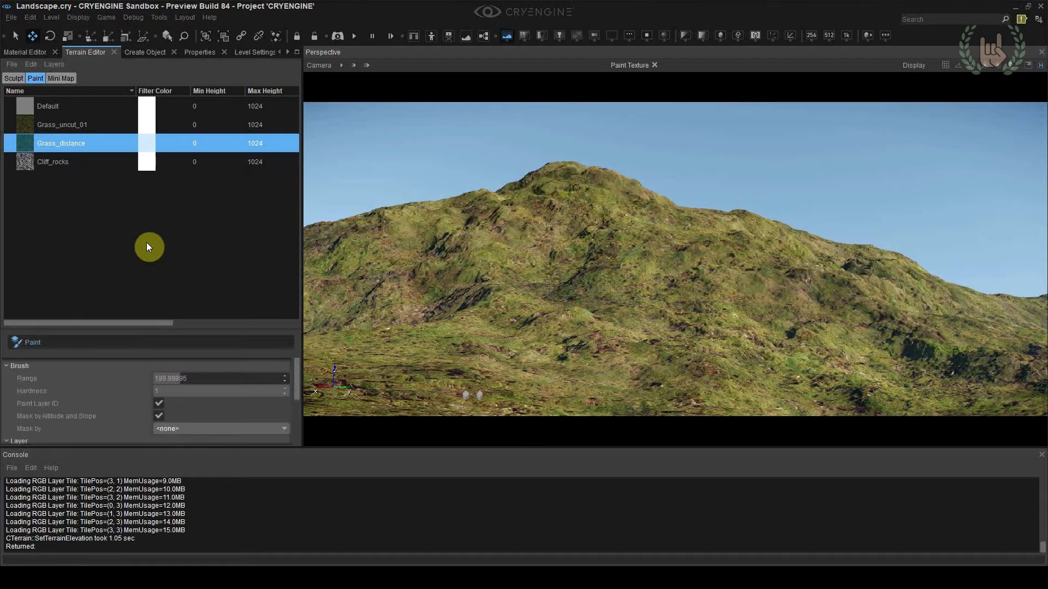
Set the minimum angle of the Cliff_rocks layer to 40
right_click(65, 161)
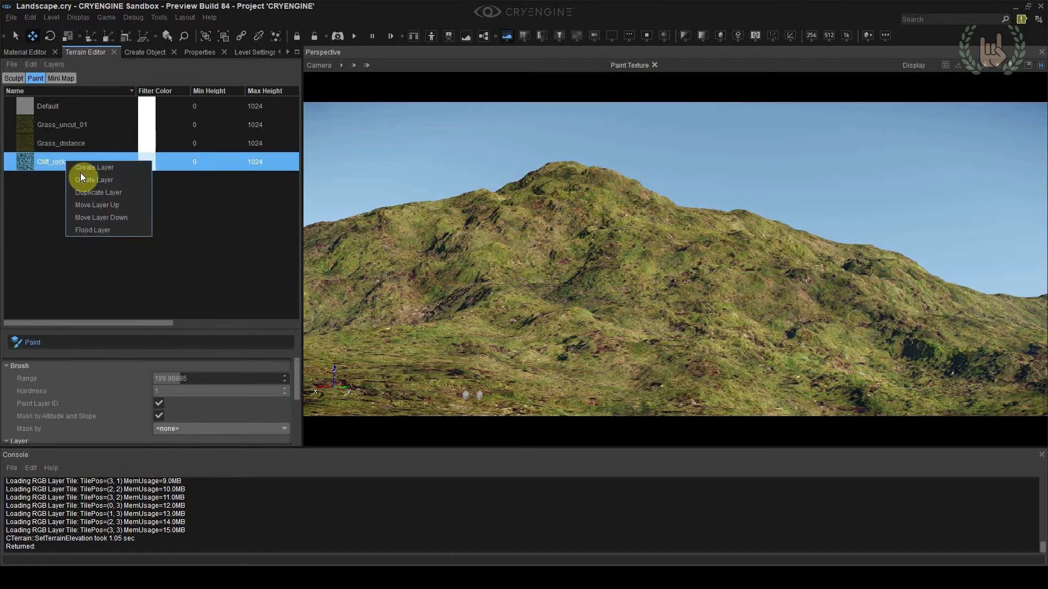
left_click_drag(296, 380, 288, 429)
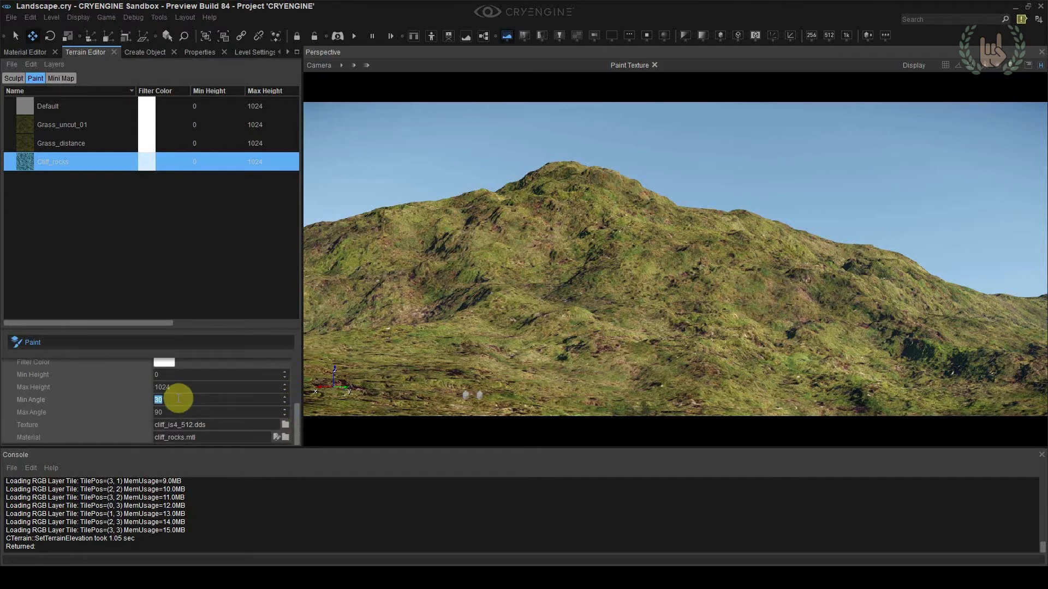
type("3")
left_click(177, 399)
type("40")
key("Return")
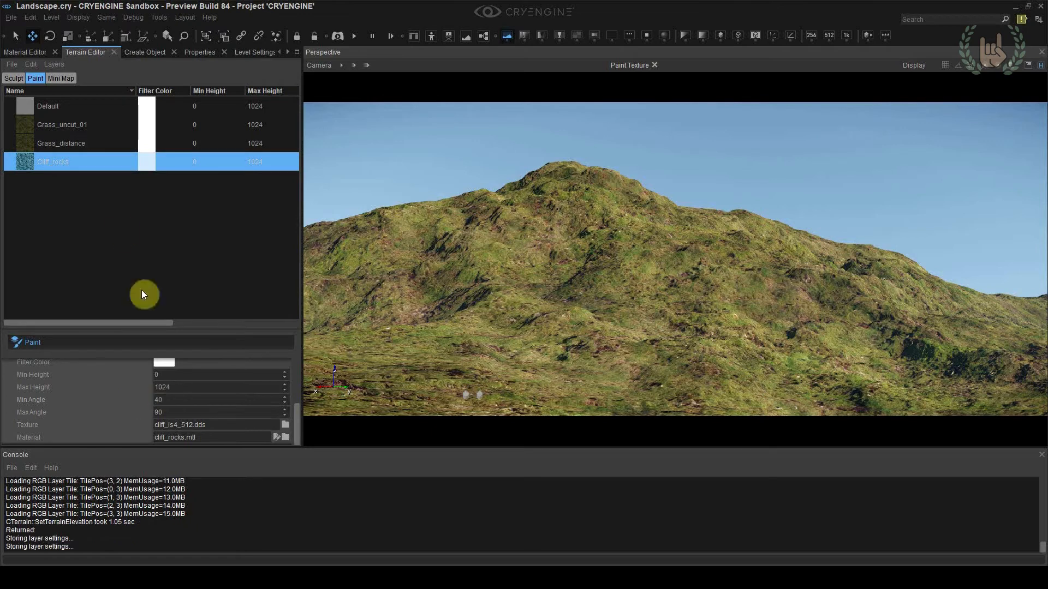
Flood the terrain with the Cliff_rocks layer
right_click(70, 166)
left_click(94, 225)
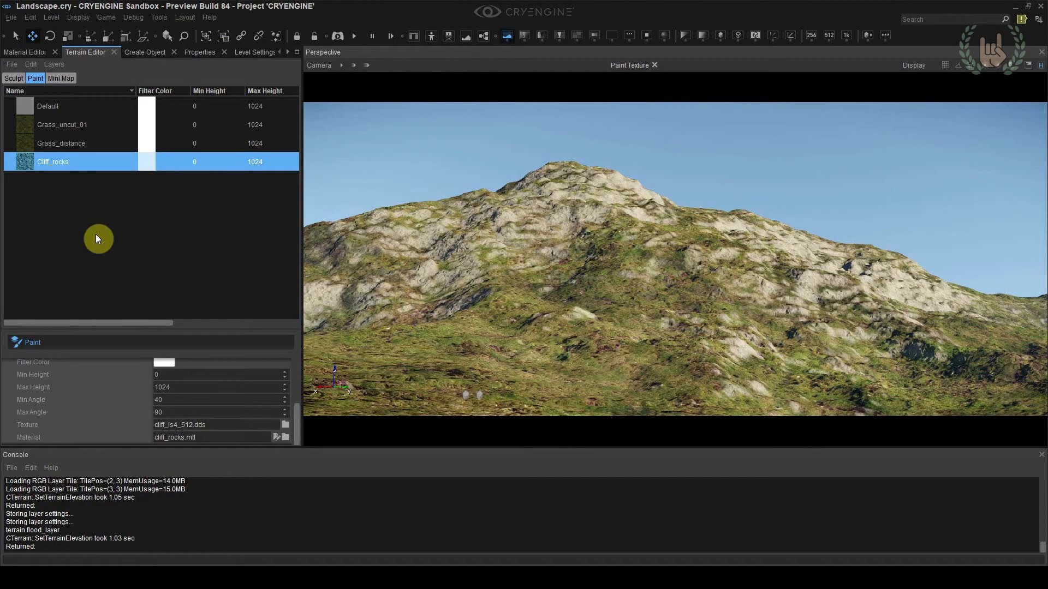
mouse_move(508, 256)
right_mouse_down()
mouse_move(316, 258)
mouse_move(448, 256)
mouse_move(349, 246)
mouse_move(333, 261)
mouse_move(306, 245)
mouse_move(565, 319)
right_mouse_up()
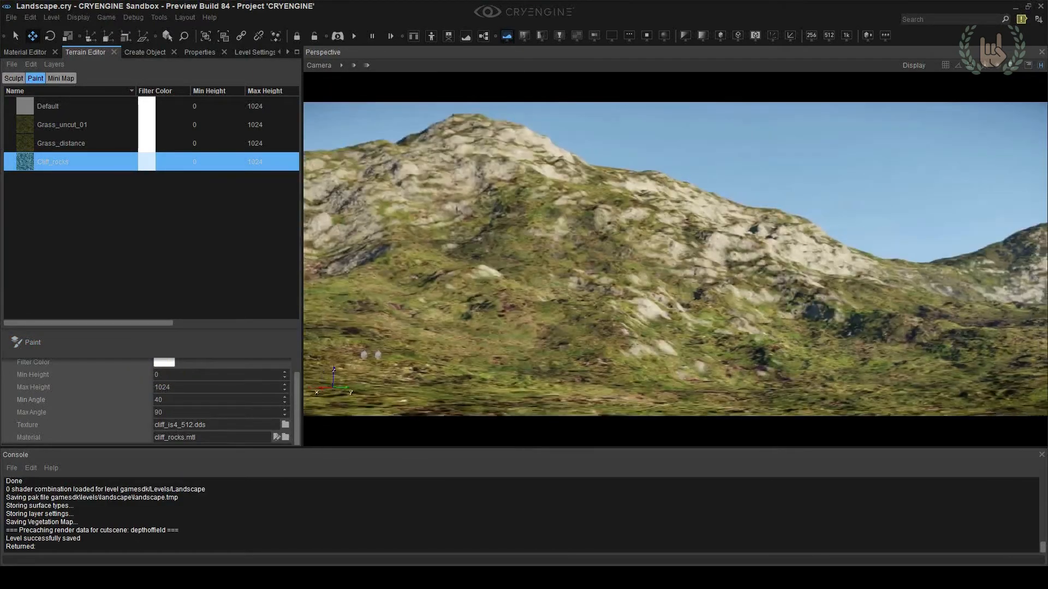
mouse_move(675, 260)
right_mouse_down()
mouse_move(562, 273)
mouse_move(491, 259)
mouse_move(491, 221)
mouse_move(500, 248)
mouse_move(350, 253)
right_mouse_up()
right_click_drag(595, 183, 716, 191)
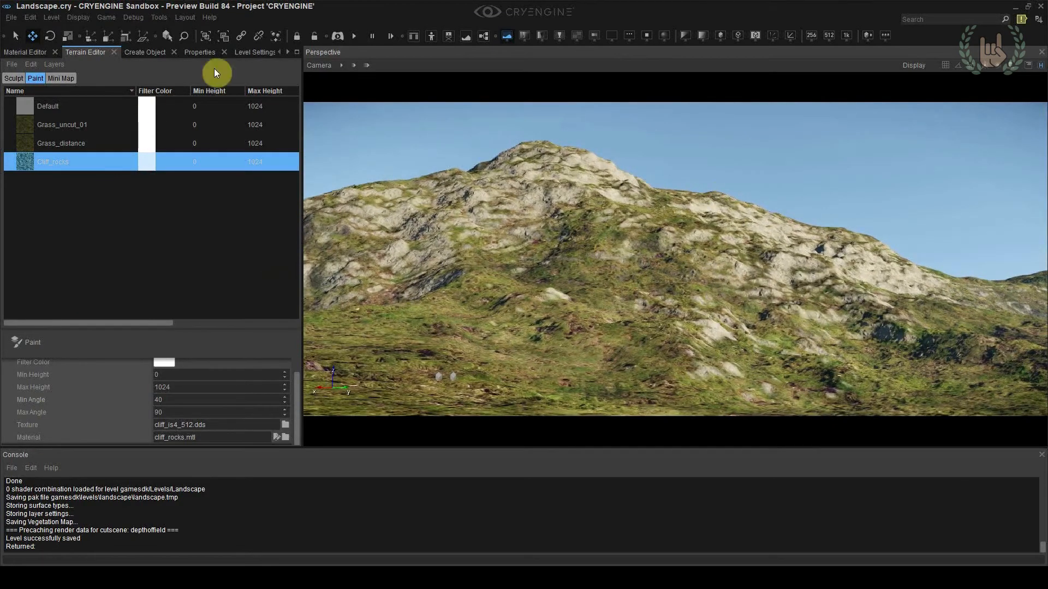
Set the sun direction to 194 and inspect how the light falls on the hills
left_click(288, 53)
left_click(178, 53)
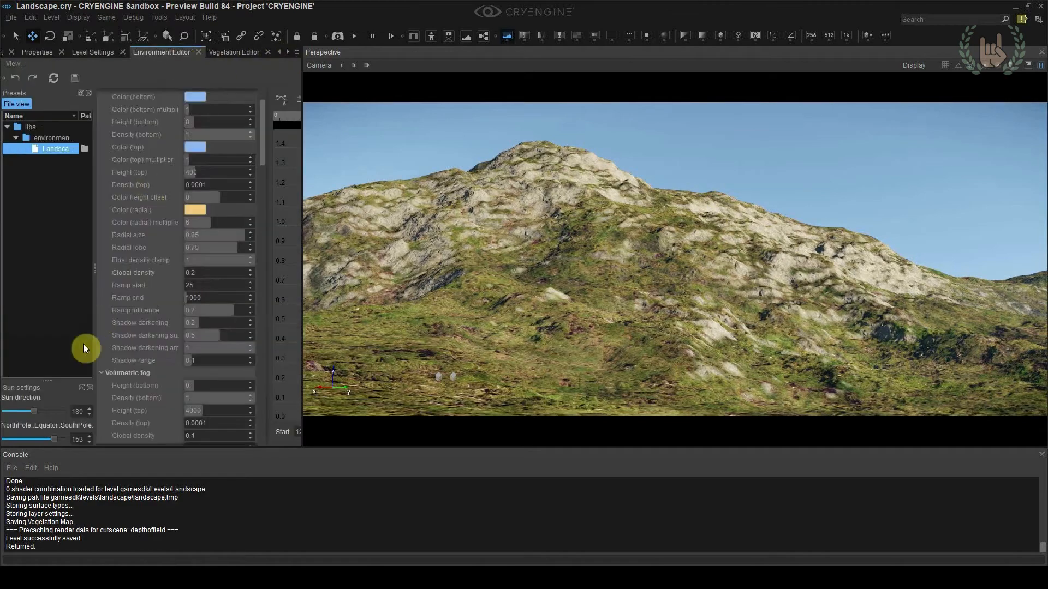
mouse_move(33, 412)
left_mouse_down()
mouse_move(61, 415)
mouse_move(37, 420)
left_mouse_up()
right_click_drag(739, 251, 675, 338)
right_click_drag(789, 331, 657, 246)
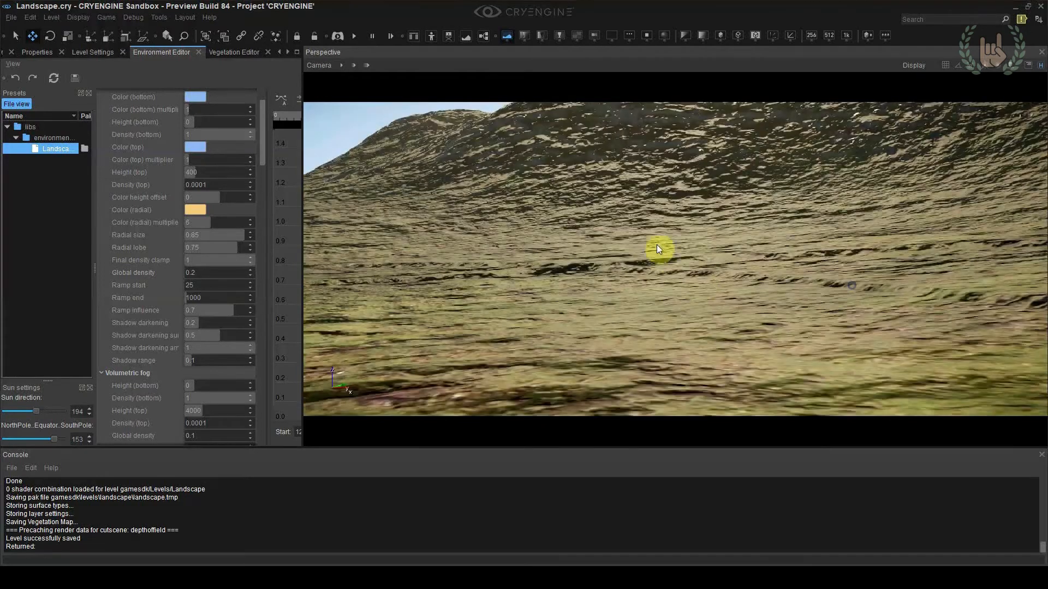
right_click_drag(555, 241, 609, 244)
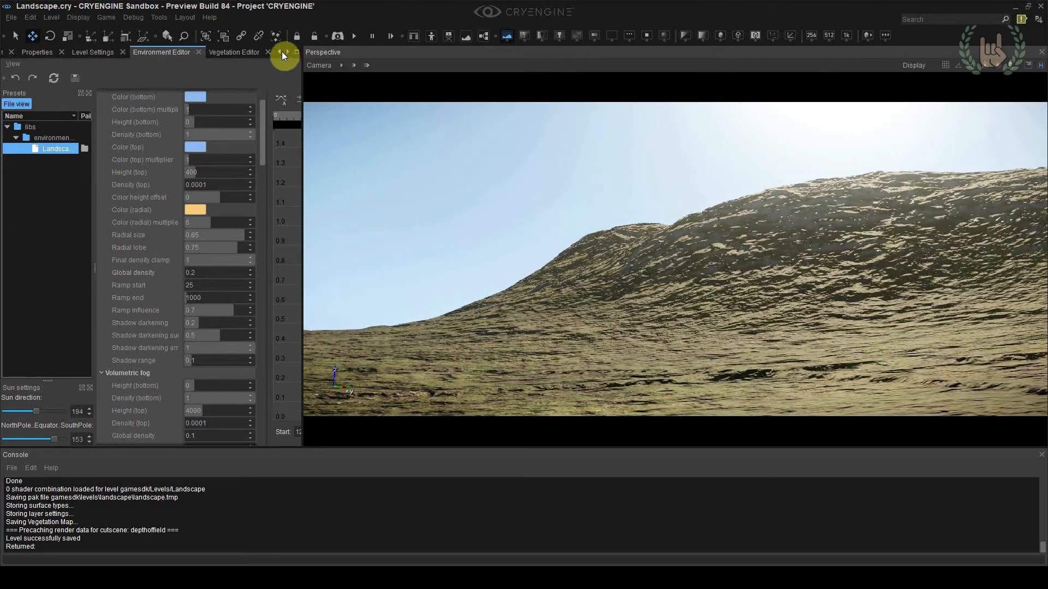
Pick the grass_distance material from the terrain and set its specular color to 2,2,2
left_click(282, 52)
left_click(281, 52)
left_click(282, 52)
left_click(37, 53)
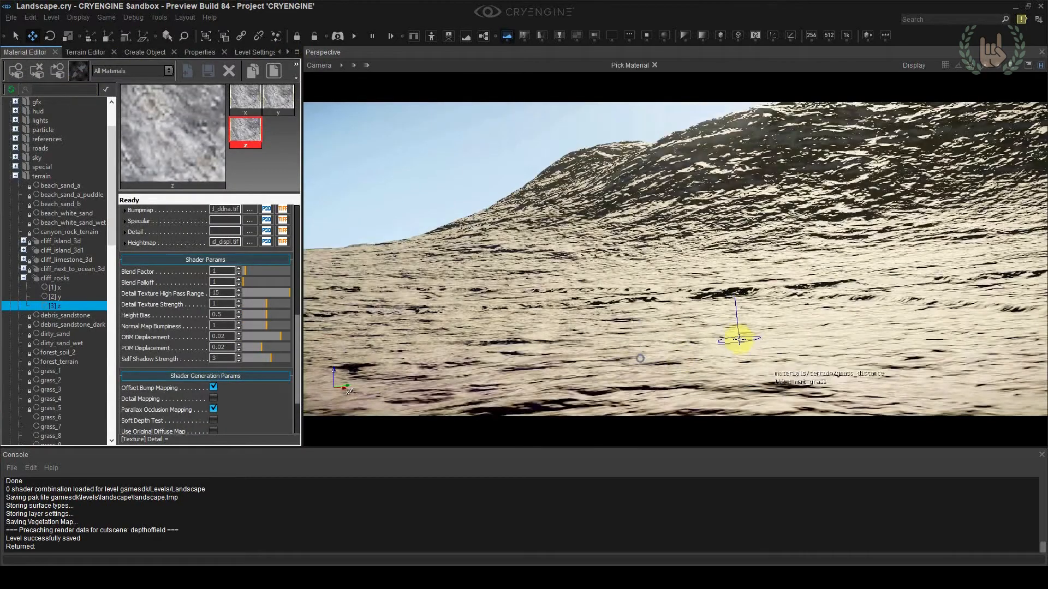
left_click(557, 363)
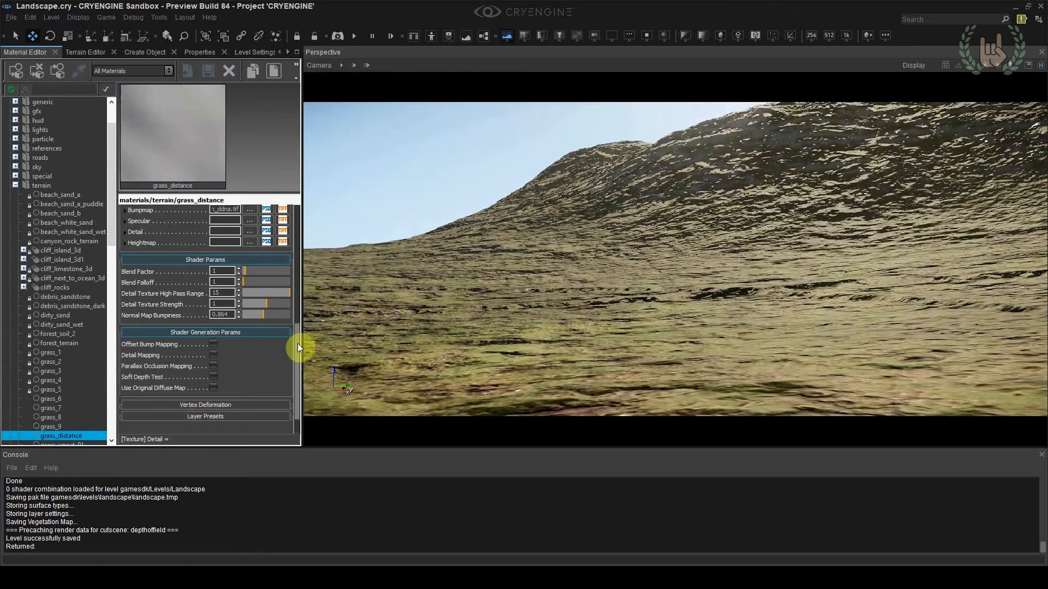
left_click_drag(298, 347, 295, 244)
left_click(217, 289)
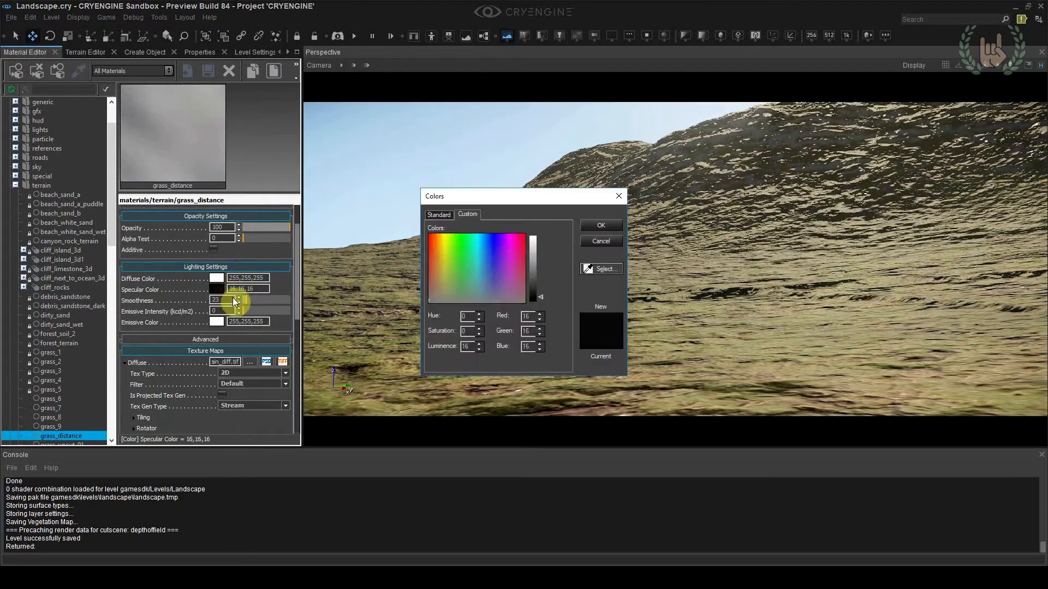
mouse_move(541, 297)
left_mouse_down()
mouse_move(535, 318)
mouse_move(531, 300)
left_mouse_up()
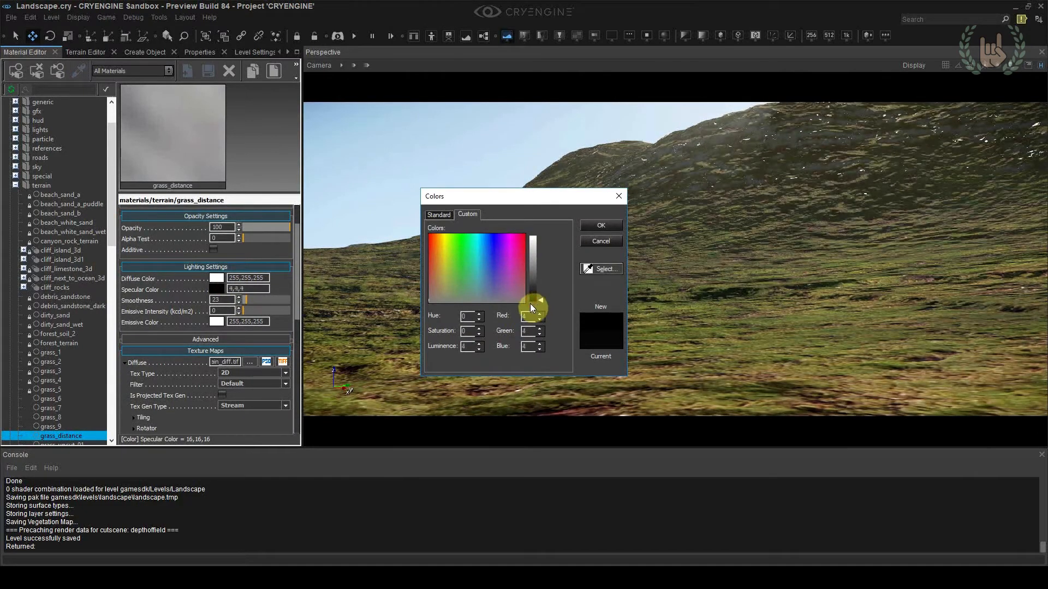
double_click(463, 347)
type("2")
left_click(468, 329)
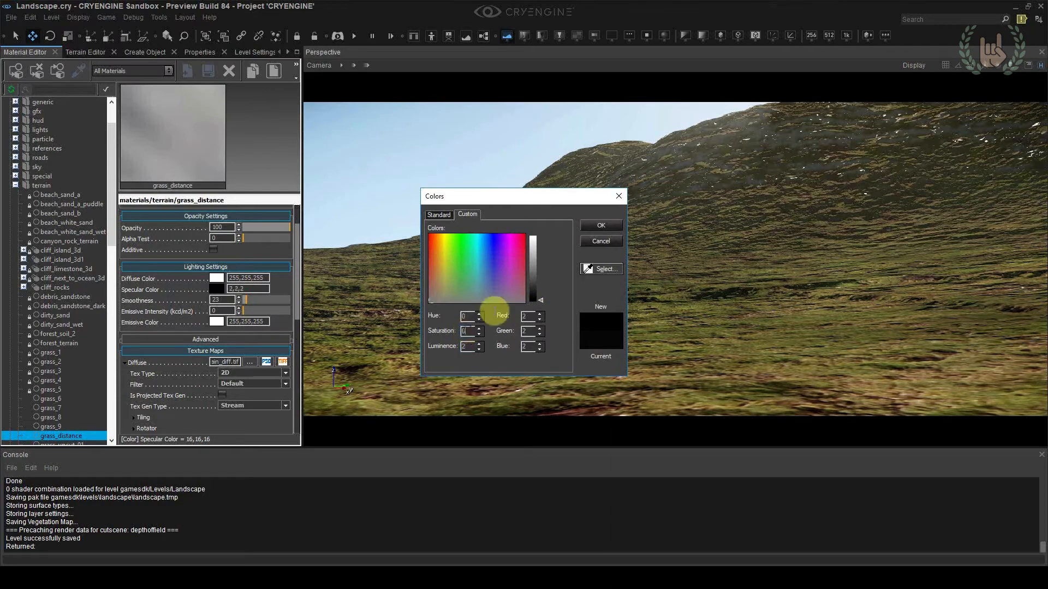
left_click(588, 222)
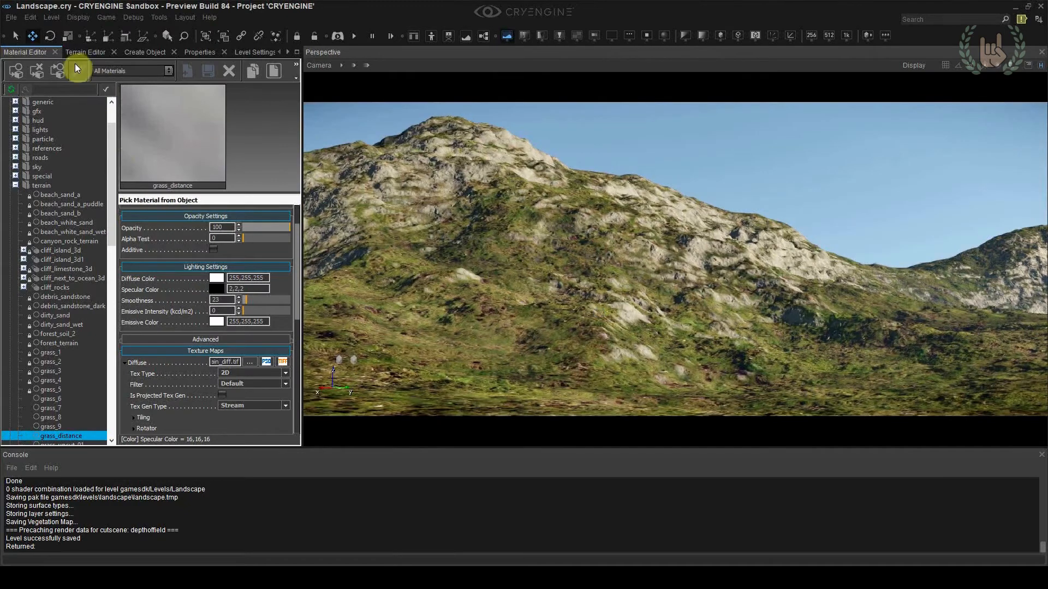
Pick the cliff_rocks material from the mountain and set the specular color of sub-material y to 2,2,2
left_click(78, 70)
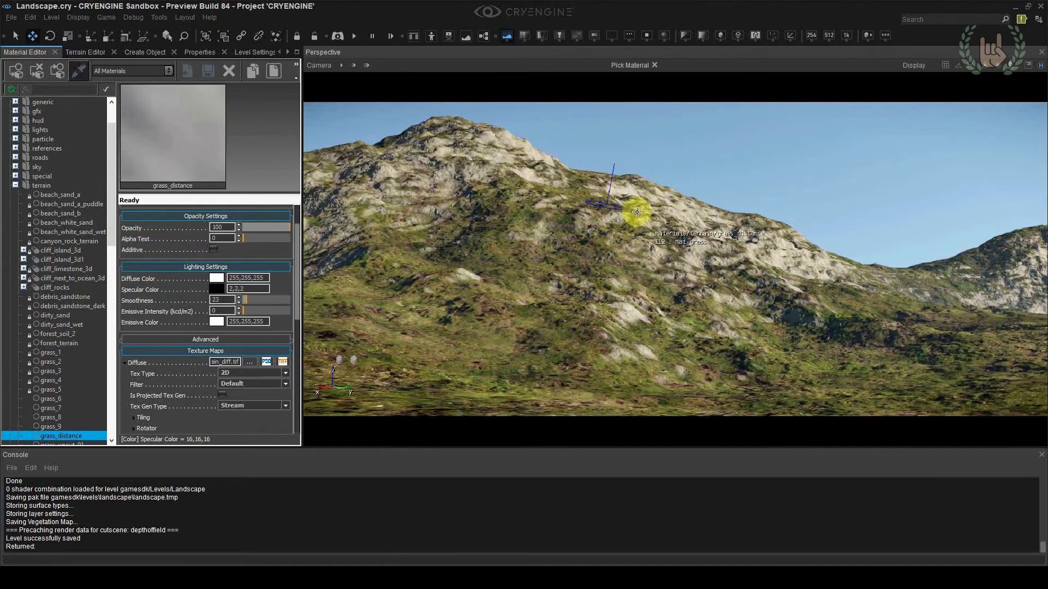
left_click(682, 220)
left_click(23, 333)
left_click(60, 361)
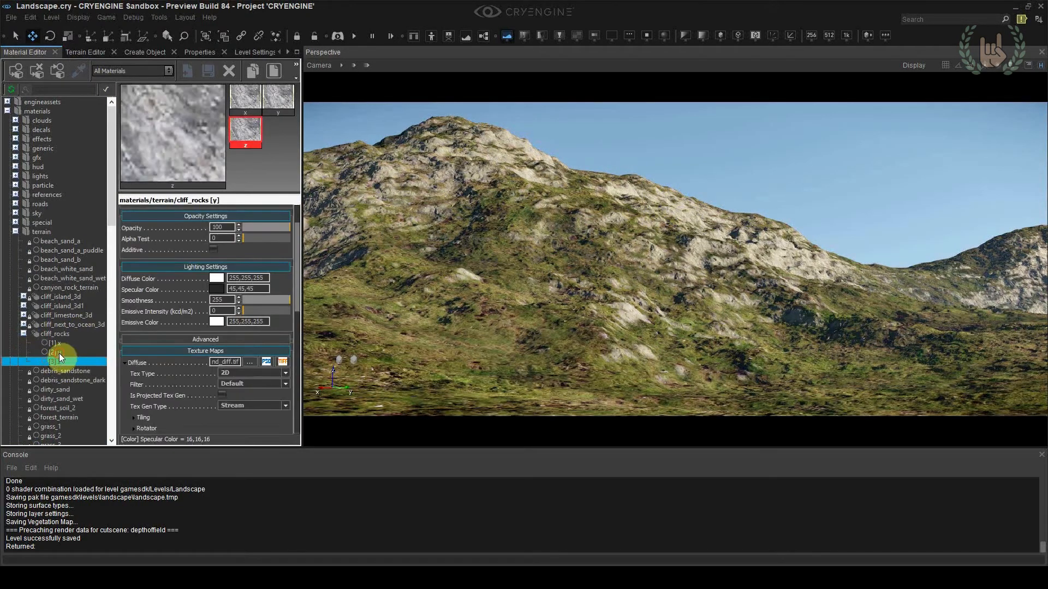
left_click(59, 352)
left_click(217, 289)
left_click_drag(469, 347, 457, 347)
type("2")
left_click(594, 228)
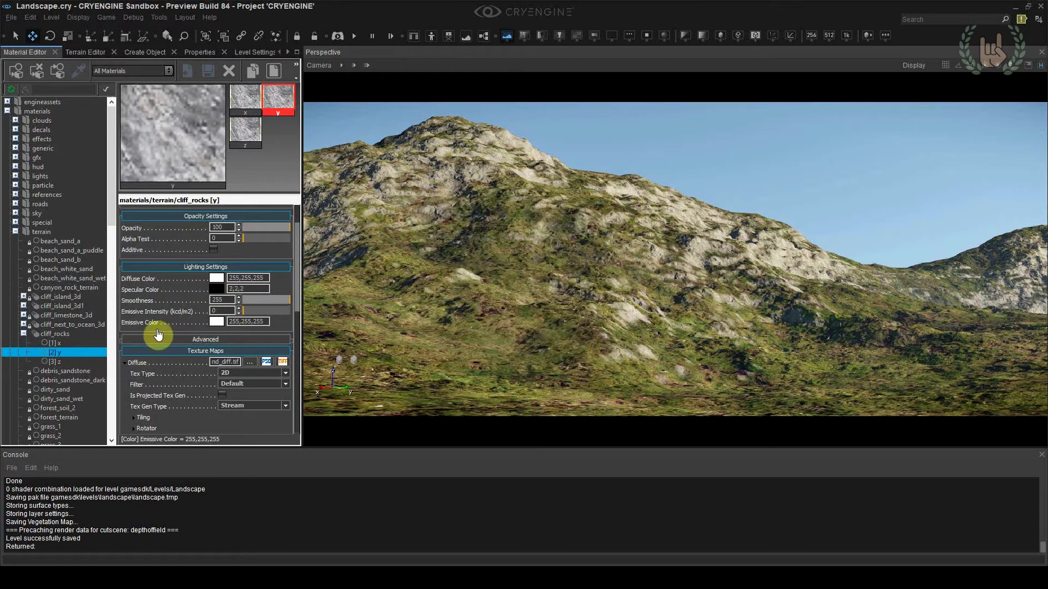
Set the specular color of the cliff_rocks sub-material z to 2,2,2
left_click(91, 361)
left_click(216, 289)
left_click_drag(470, 346, 460, 347)
type("2")
left_click(600, 225)
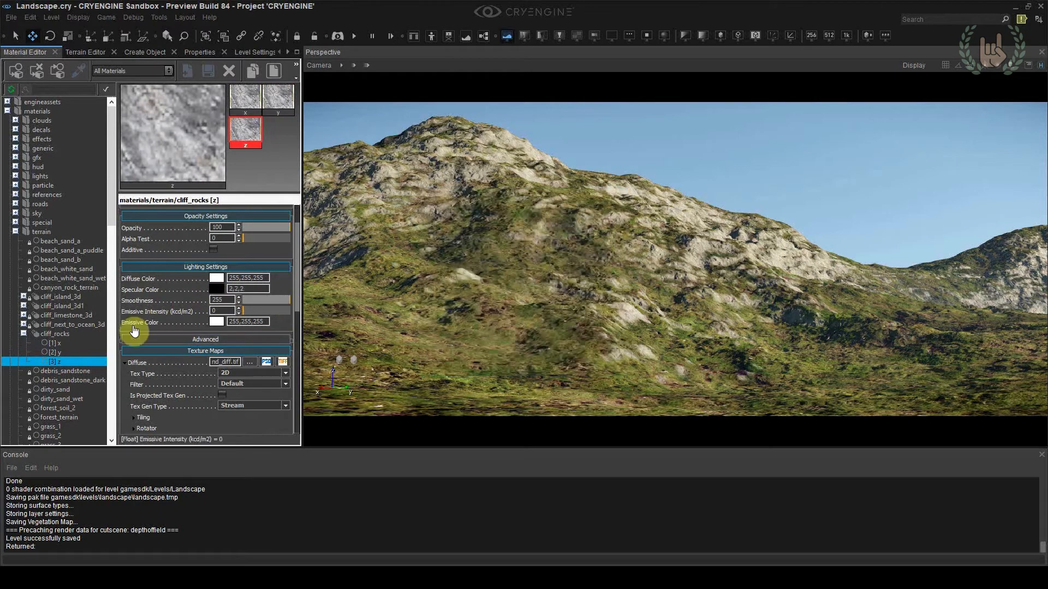
Set the specular color of the cliff_rocks sub-material x to 2,2,2
left_click(91, 343)
left_click(217, 289)
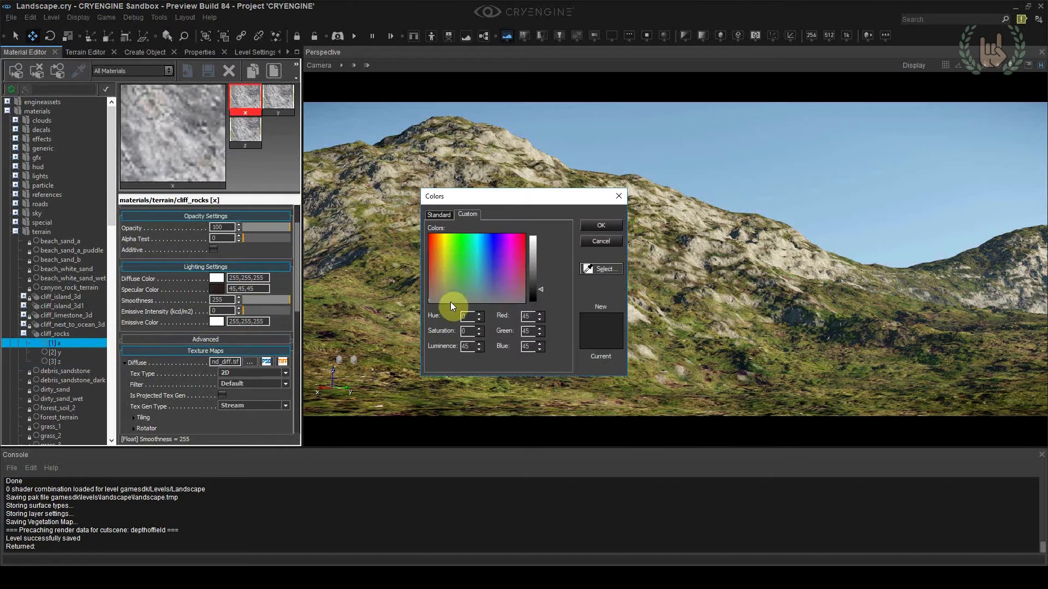
type("2")
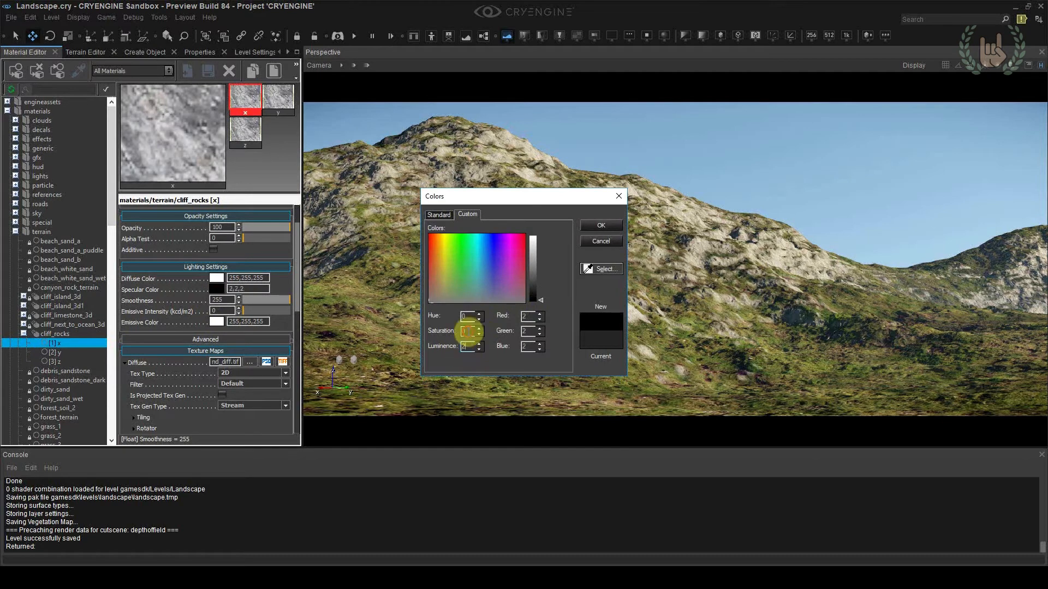
left_click(601, 226)
Set the sun direction to 258 in the environment settings
left_click(284, 51)
left_click(283, 50)
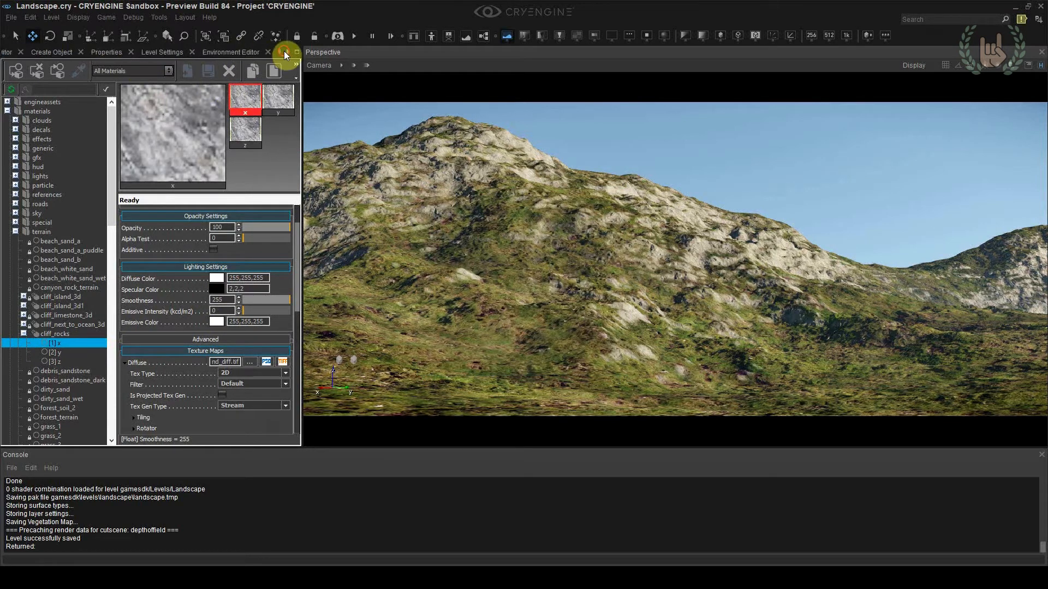
left_click(283, 51)
left_click(174, 51)
left_click_drag(40, 407, 48, 413)
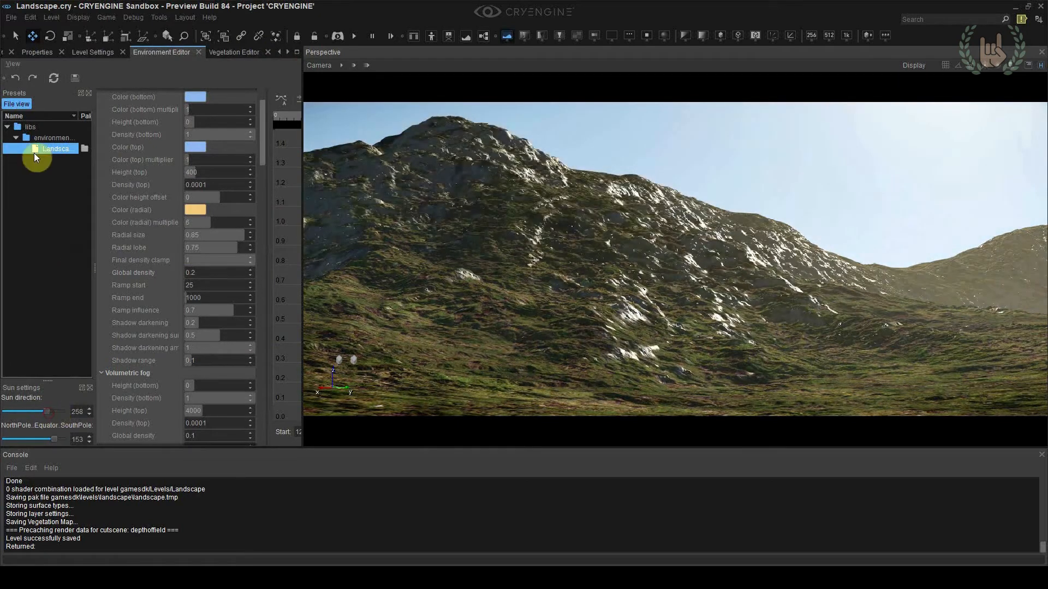
Raise the terrain along the mountain's slope and its lower foothills with the Raise/Lower brush
left_click(279, 52)
left_click(279, 51)
left_click(279, 51)
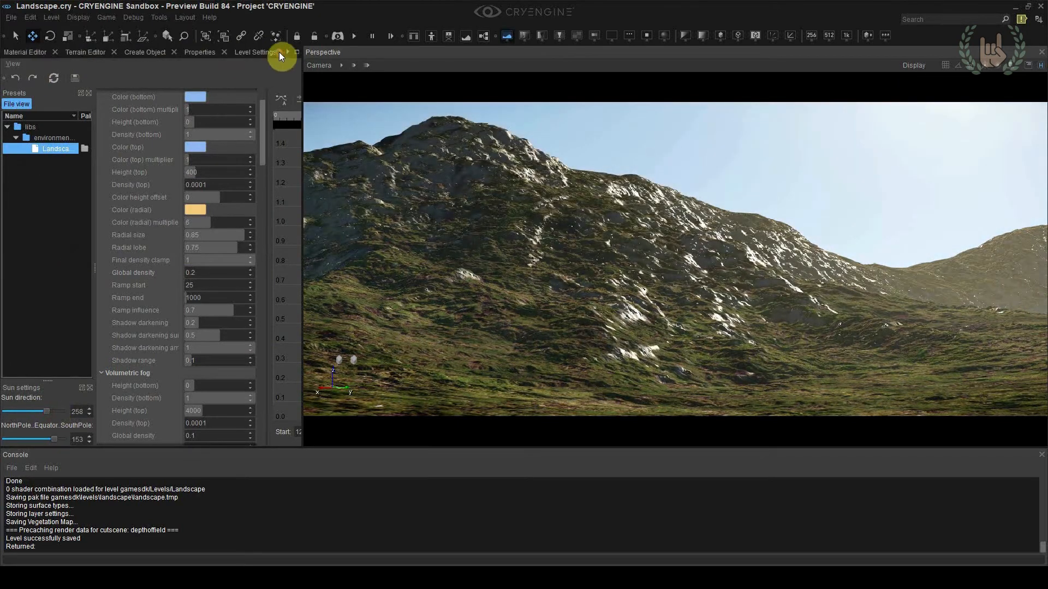
left_click(34, 54)
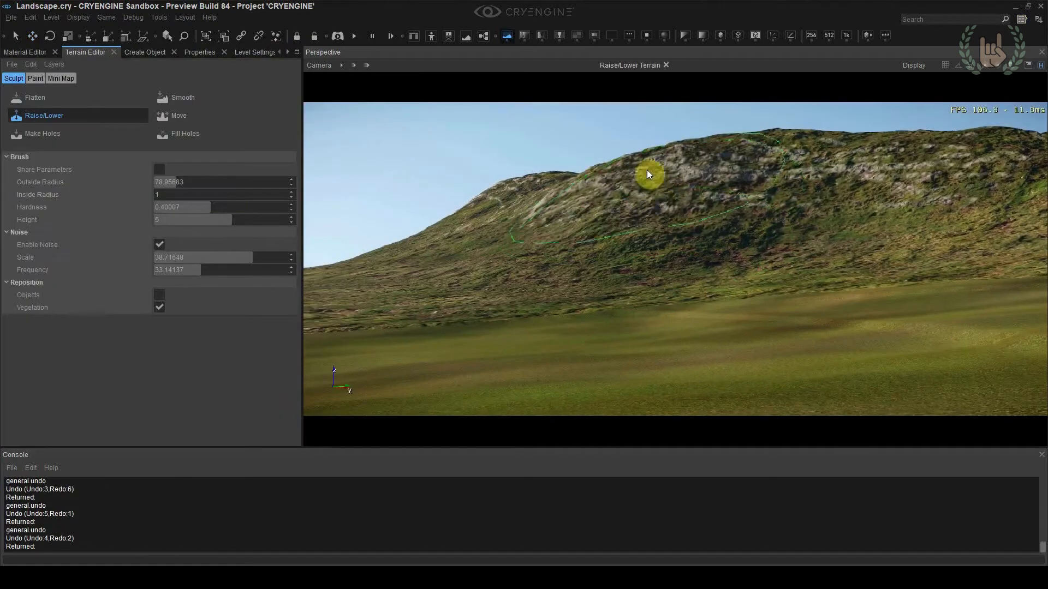
left_click_drag(556, 225, 499, 243)
right_click_drag(499, 243, 486, 286)
left_click_drag(486, 286, 488, 313)
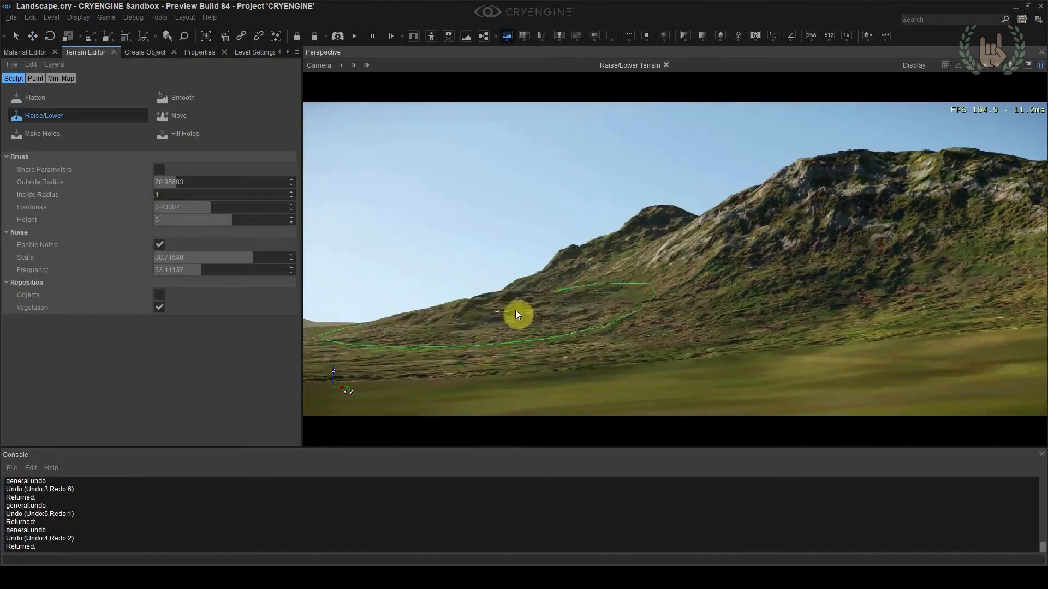
right_click_drag(489, 313, 722, 296)
Set the Raise/Lower brush's outside radius to 25, try a stroke on the hillside and undo the recent strokes
double_click(164, 181)
type("25")
key("Return")
right_click_drag(616, 272, 559, 283)
key("ctrl+z")
Reduce the brush hardness to about 0.24 and raise small details across the rocky slope, undoing the unwanted strokes
key("ctrl+z")
key("ctrl+z")
left_click_drag(210, 207, 188, 207)
right_click_drag(852, 240, 895, 234)
left_click_drag(895, 234, 885, 230)
key("ctrl+z")
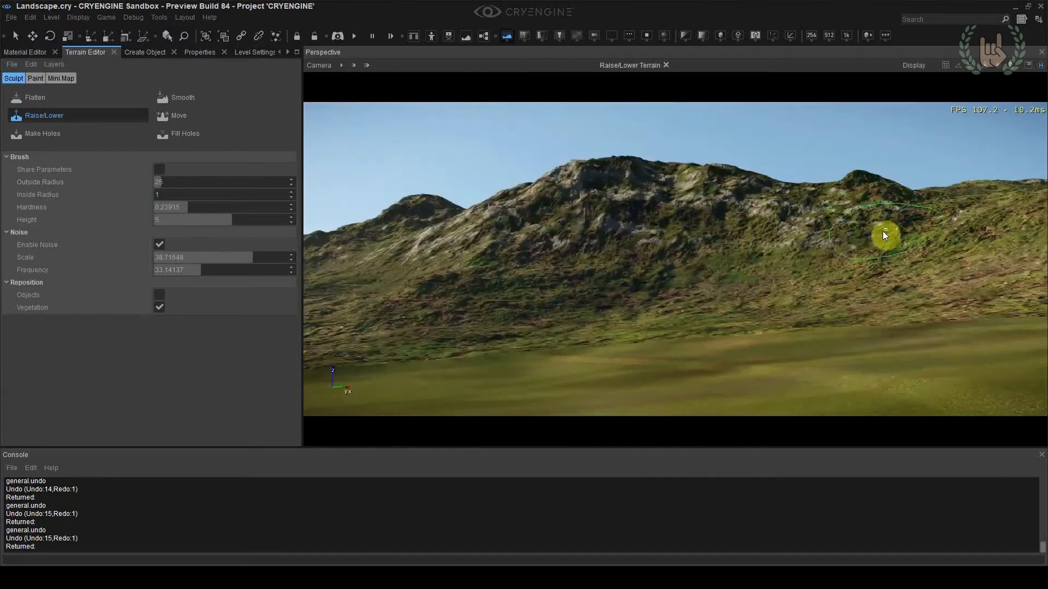
right_click_drag(885, 231, 753, 224)
left_click_drag(753, 224, 728, 220)
right_click_drag(728, 221, 840, 206)
left_click_drag(840, 206, 703, 300)
right_click_drag(703, 300, 712, 296)
Increase the brush's outside radius to about 82 and raise broader shapes on the hills, undoing the unwanted strokes
key("ctrl+z")
key("ctrl+z")
key("ctrl+z")
key("ctrl+z")
left_click_drag(712, 296, 651, 312)
left_click_drag(161, 181, 177, 182)
right_click_drag(710, 240, 809, 221)
left_click_drag(809, 222, 677, 235)
key("ctrl+z")
mouse_move(677, 235)
right_mouse_down()
mouse_move(764, 245)
mouse_move(542, 276)
right_mouse_up()
key("ctrl+z")
key("ctrl+z")
left_click_drag(541, 276, 550, 280)
Add more raised strokes along the base of the hills and undo the unwanted ones
key("ctrl+z")
right_click_drag(551, 280, 763, 309)
left_click_drag(763, 308, 767, 310)
right_click_drag(768, 310, 798, 303)
left_click_drag(798, 303, 805, 300)
key("ctrl+z")
mouse_move(805, 300)
right_mouse_down()
mouse_move(821, 296)
mouse_move(783, 251)
mouse_move(667, 260)
right_mouse_up()
Set the brush hardness to about 0.21 and the height to 2, and raise the hillside gently, undoing unwanted strokes
key("ctrl+z")
key("ctrl+z")
left_click_drag(187, 207, 183, 207)
double_click(215, 220)
type("2")
key("Return")
mouse_move(775, 268)
right_mouse_down()
mouse_move(735, 290)
mouse_move(587, 260)
right_mouse_up()
key("ctrl+z")
mouse_move(588, 260)
left_mouse_down()
mouse_move(560, 228)
mouse_move(574, 257)
left_mouse_up()
key("ctrl+z")
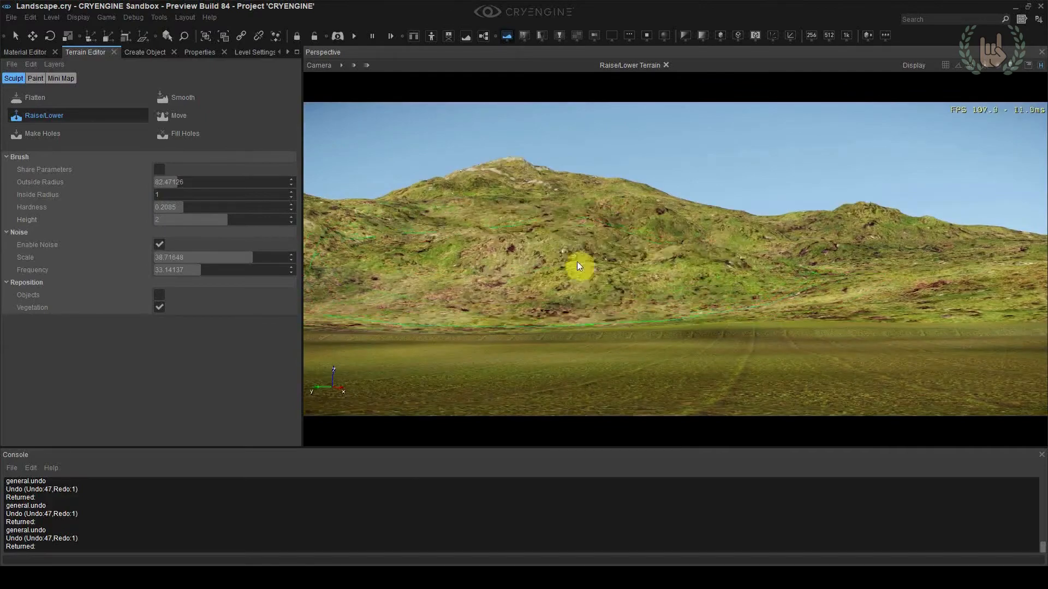
right_click_drag(574, 257, 710, 293)
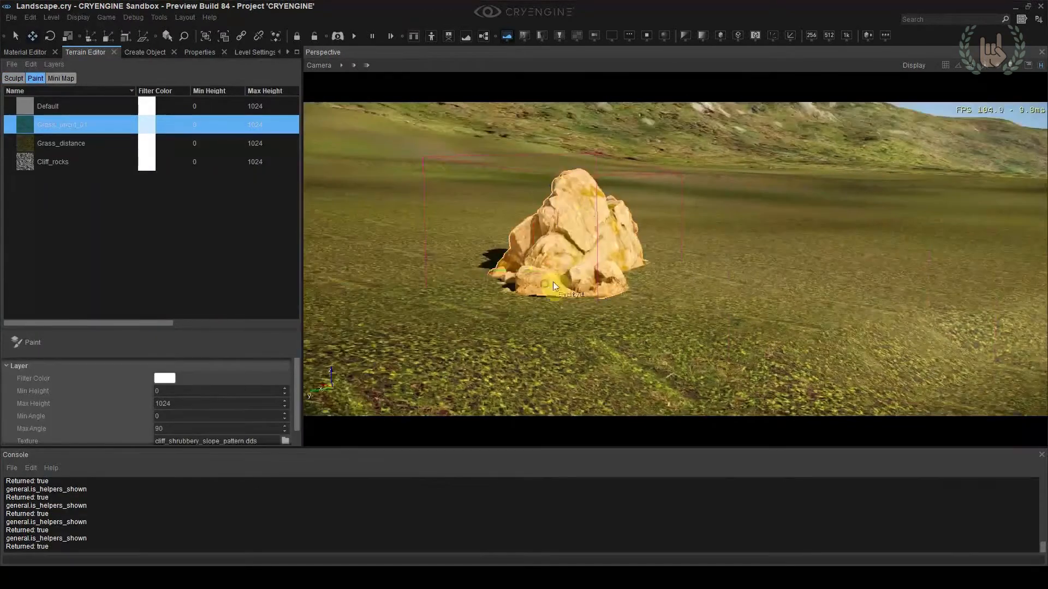
Reposition the large rock on the grassy plain and save the level
left_click(552, 281)
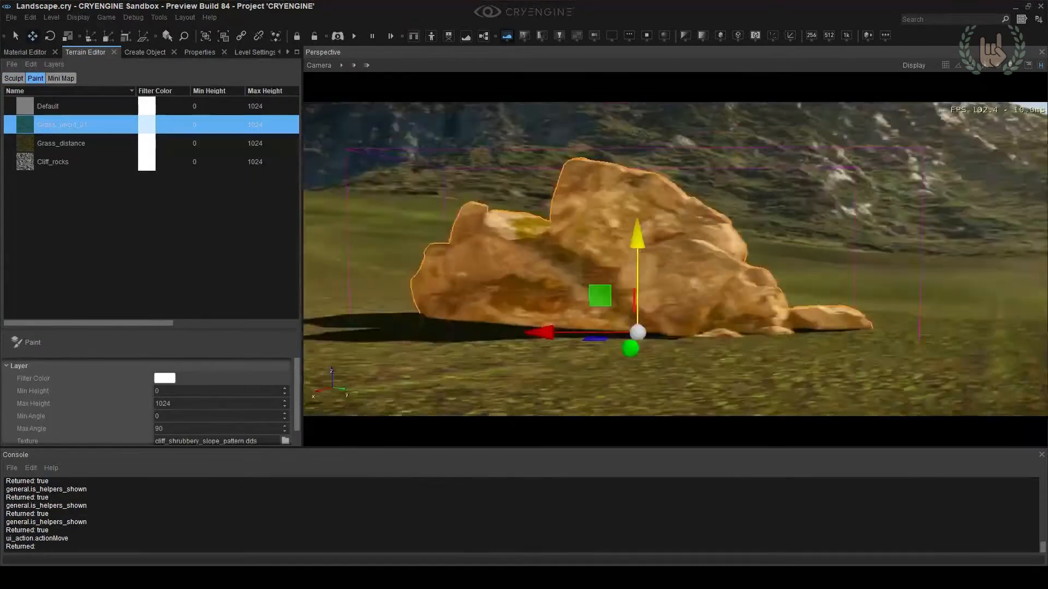
right_click_drag(775, 219, 775, 283)
left_click_drag(565, 373, 431, 283)
right_click_drag(431, 283, 556, 210)
left_click_drag(558, 214, 557, 228)
mouse_move(558, 229)
right_mouse_down()
mouse_move(676, 218)
mouse_move(746, 233)
mouse_move(839, 233)
right_mouse_up()
key("ctrl+s")
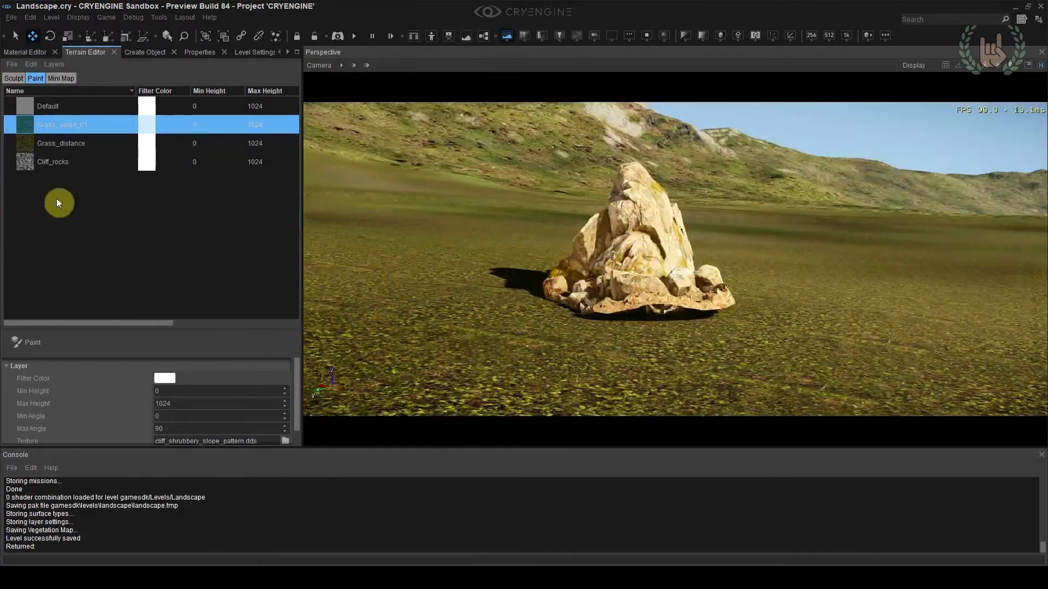
Paint vegetation from the Grass group, with all three grass clump variants, on the ground near the rock
left_click(15, 80)
left_click(288, 53)
left_click(198, 52)
left_click(50, 106)
left_click(33, 225)
left_click_drag(644, 311, 428, 370)
mouse_move(428, 370)
right_mouse_down()
mouse_move(572, 284)
mouse_move(575, 363)
right_mouse_up()
left_click_drag(575, 362, 802, 349)
mouse_move(802, 350)
right_mouse_down()
mouse_move(802, 282)
mouse_move(567, 326)
mouse_move(676, 321)
mouse_move(666, 377)
mouse_move(579, 327)
right_mouse_up()
key("Escape")
Paint a terrain texture layer over the ground near the rock and undo the last stroke
left_click(279, 51)
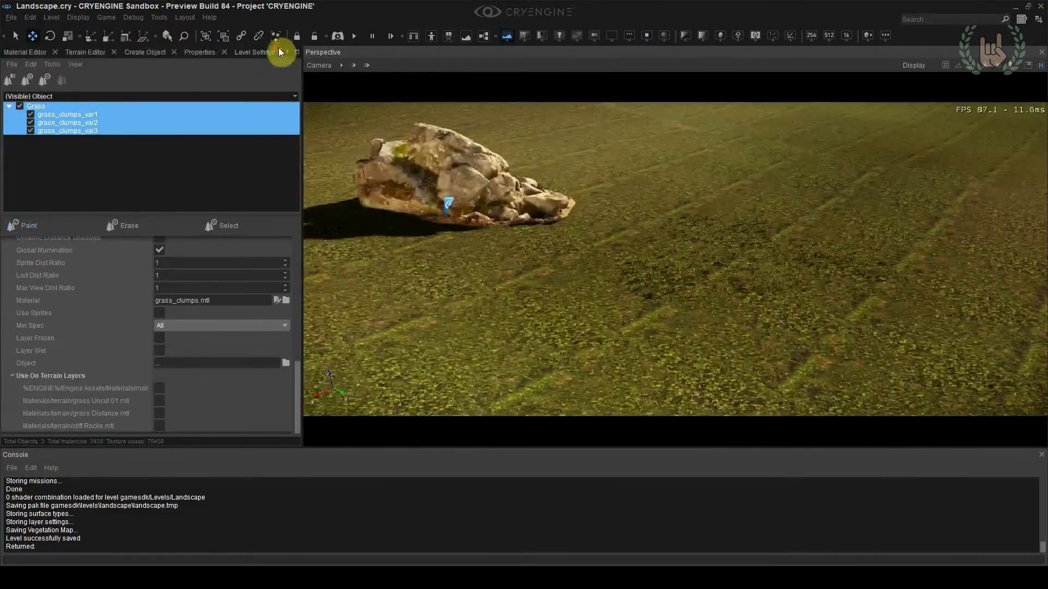
left_click(85, 52)
left_click(40, 78)
left_click(48, 107)
left_click(32, 342)
left_click_drag(424, 302, 546, 284)
right_click_drag(545, 284, 365, 345)
key("ctrl+z")
Adjust the paint brush, paint the ground among the grass clumps again and undo the last stroke
left_click_drag(284, 377, 275, 365)
left_click_drag(600, 284, 474, 163)
mouse_move(474, 163)
right_mouse_down()
mouse_move(628, 218)
mouse_move(524, 224)
mouse_move(762, 341)
mouse_move(704, 328)
mouse_move(644, 377)
right_mouse_up()
key("ctrl+z")
Pick the grass_clumps material from the painted grass and darken its diffuse color to 125,125,125
scroll(186, 54, "down", 5)
left_click(278, 51)
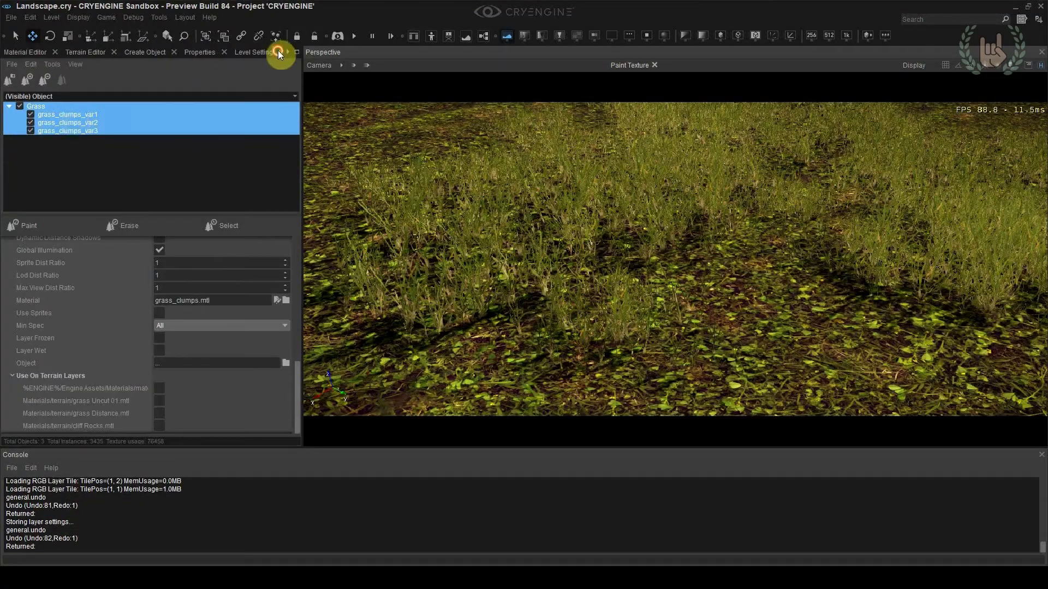
left_click(29, 52)
left_click(77, 73)
left_click(400, 322)
left_click(217, 321)
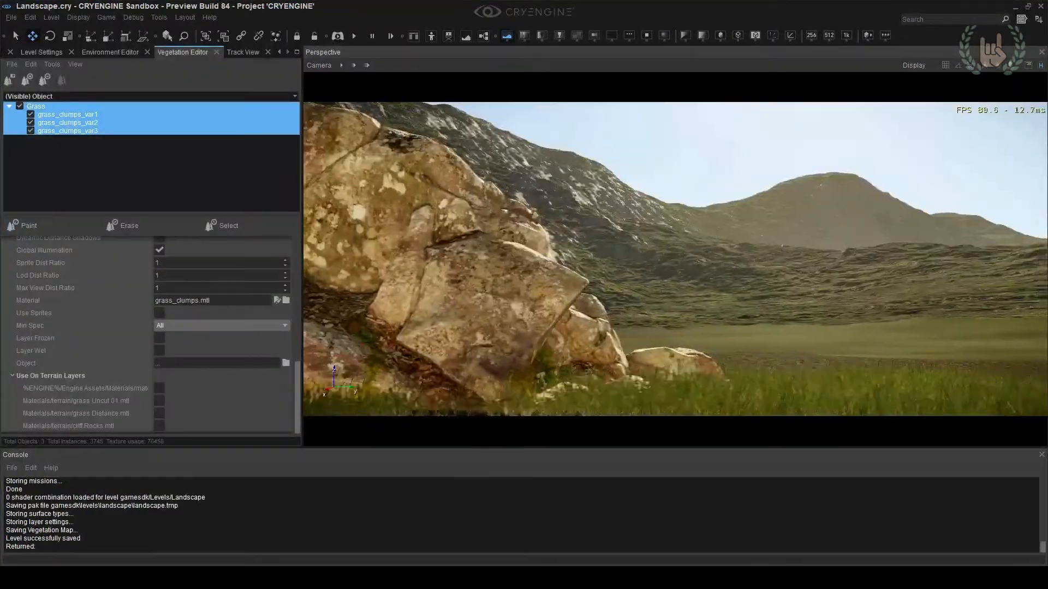
right_click_drag(546, 233, 555, 236)
right_click_drag(640, 235, 643, 237)
Play-test the level in game mode, walking around the rock and examining the surrounding mountains
key("ctrl+g")
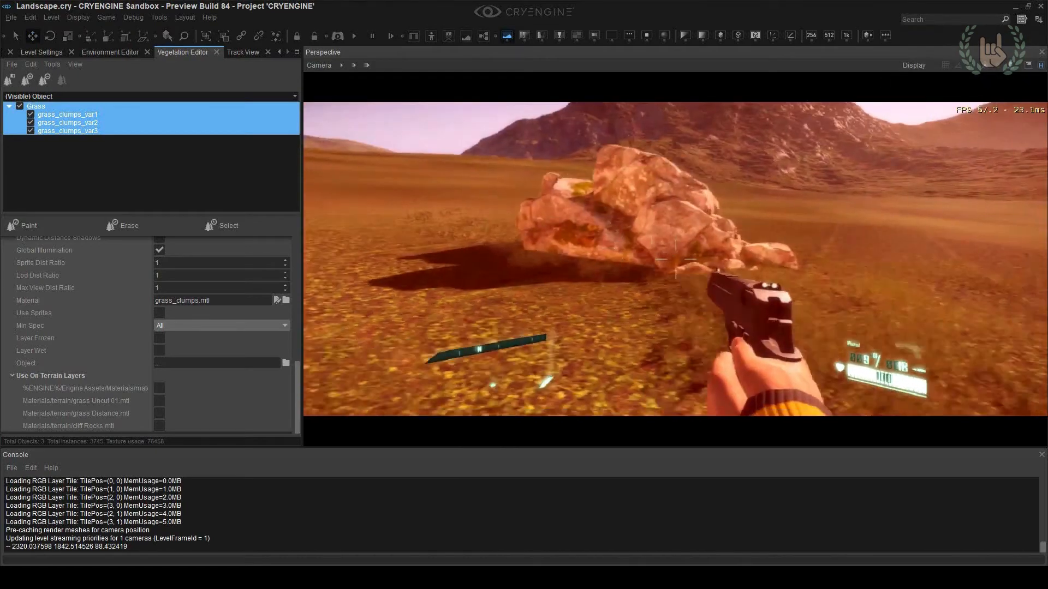
key("w")
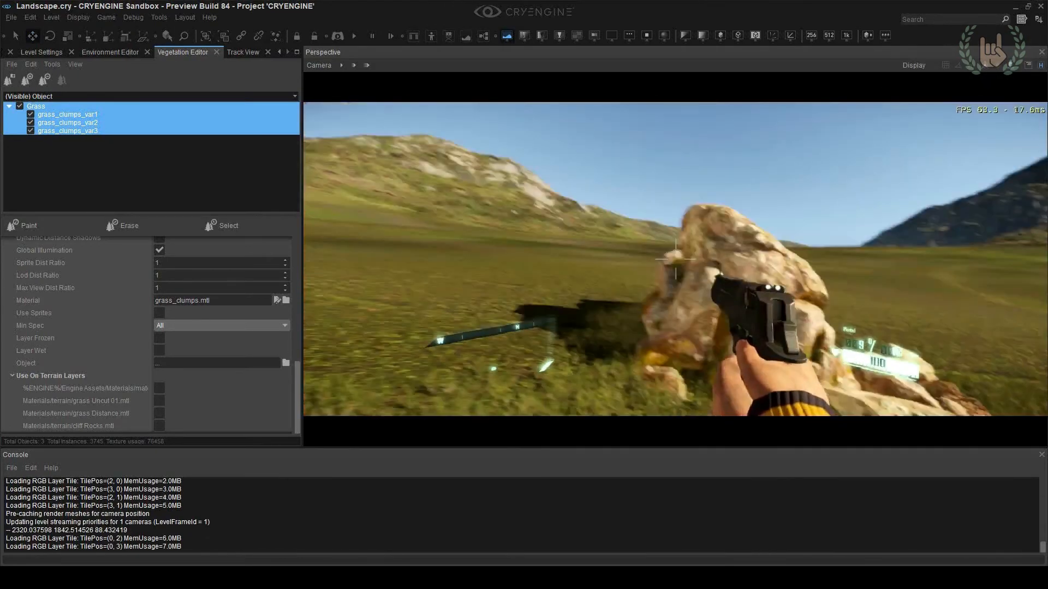
key("w")
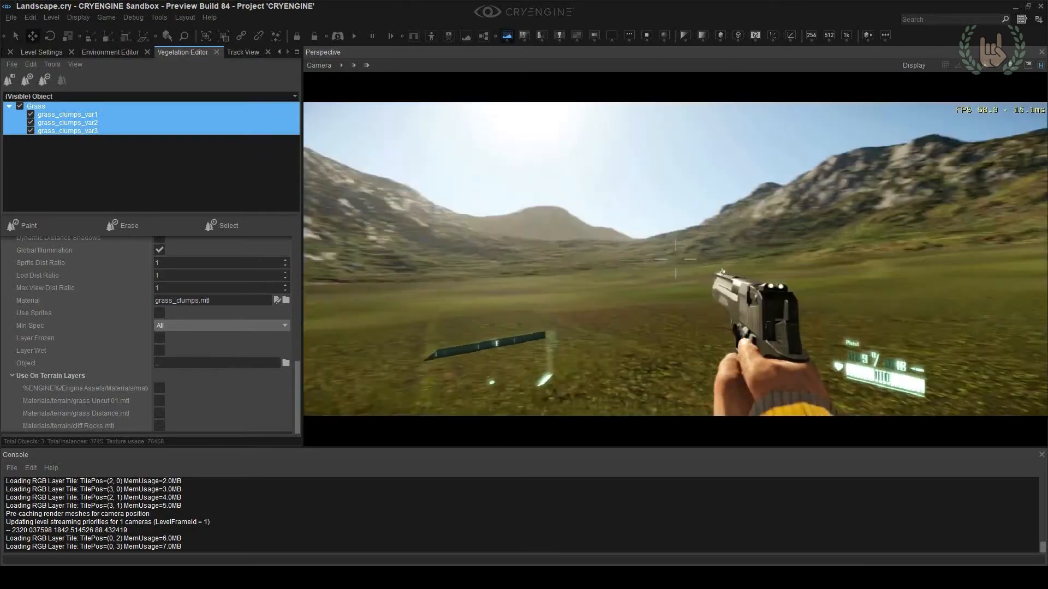
key("w")
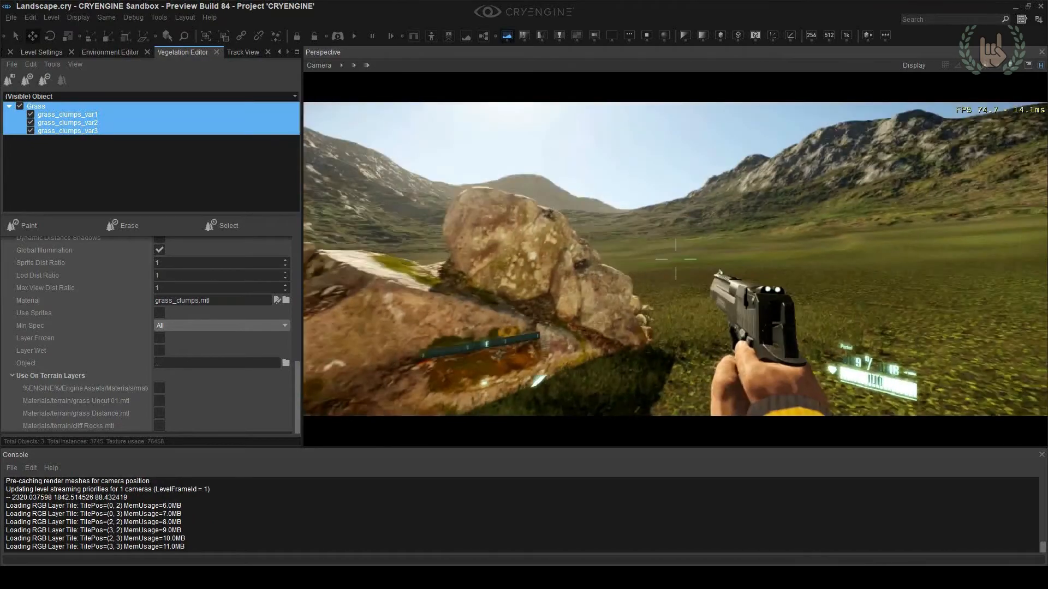
key("w")
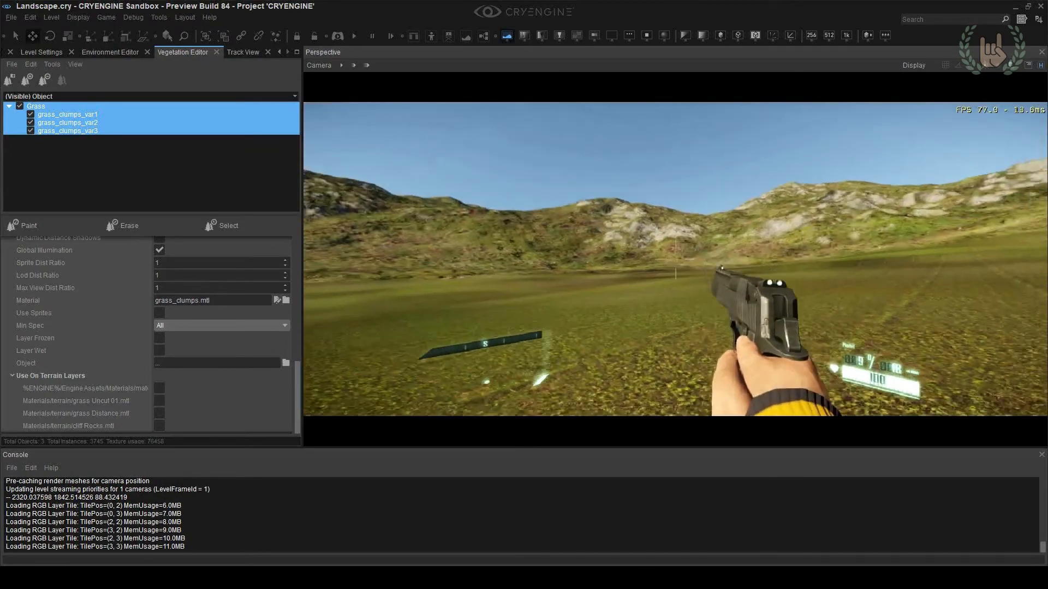
key("w")
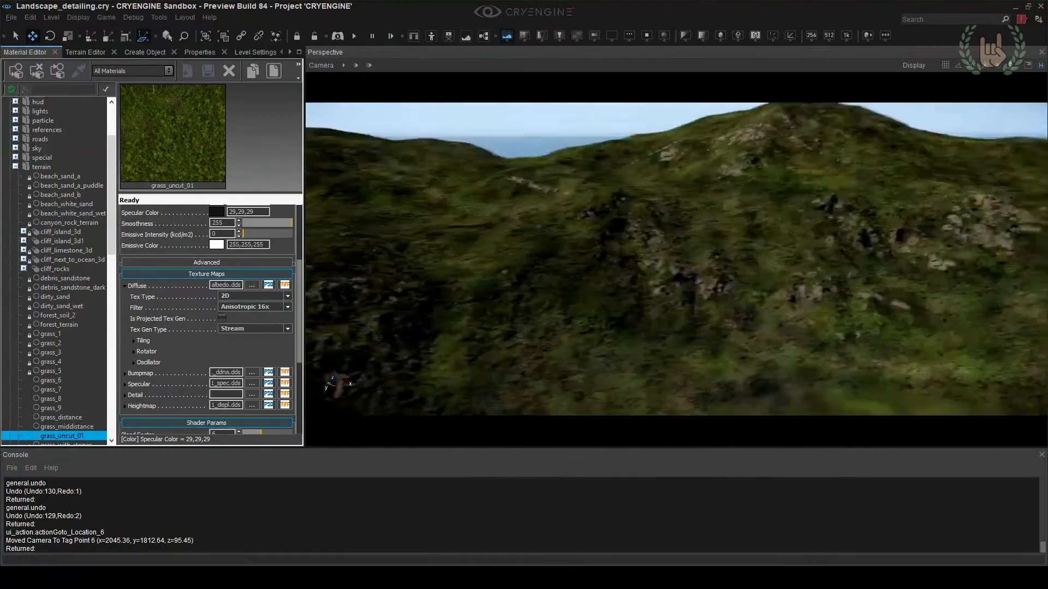
View the hills of the Landscape_detailing level and enter game mode on the grassy slope
mouse_move(650, 289)
right_mouse_down()
mouse_move(662, 274)
mouse_move(645, 287)
right_mouse_up()
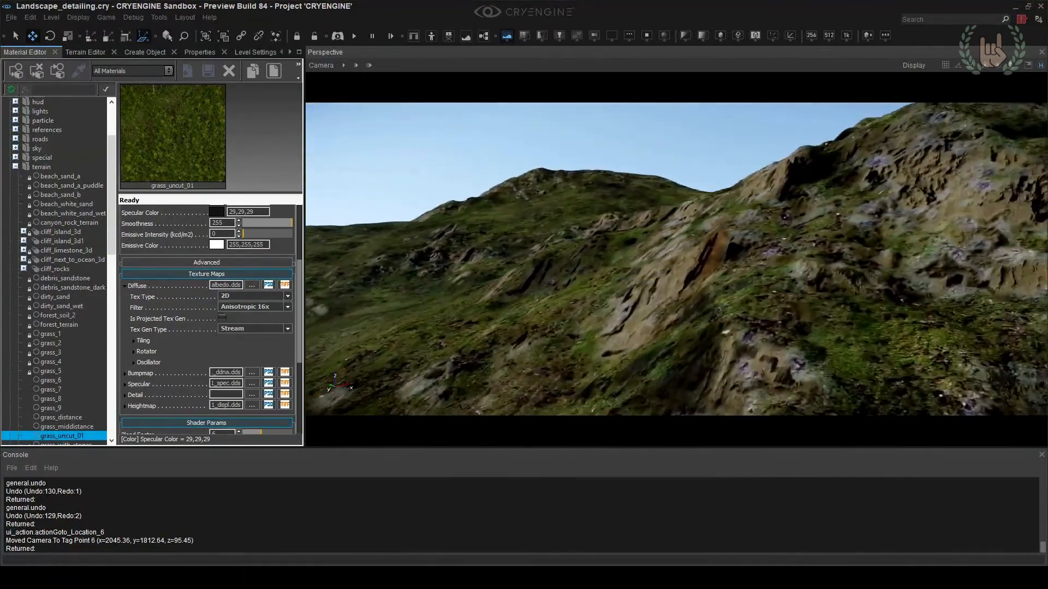
key("ctrl+g")
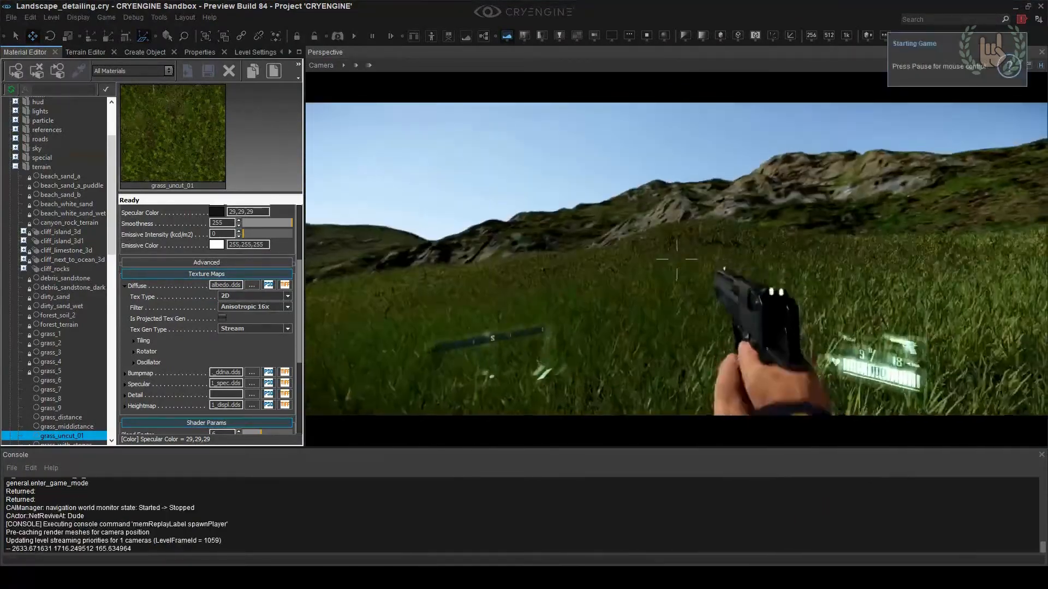
Leave game mode and start the Flatten terrain sculpting tool on the grassy slope
key("Escape")
right_click_drag(676, 259, 704, 280)
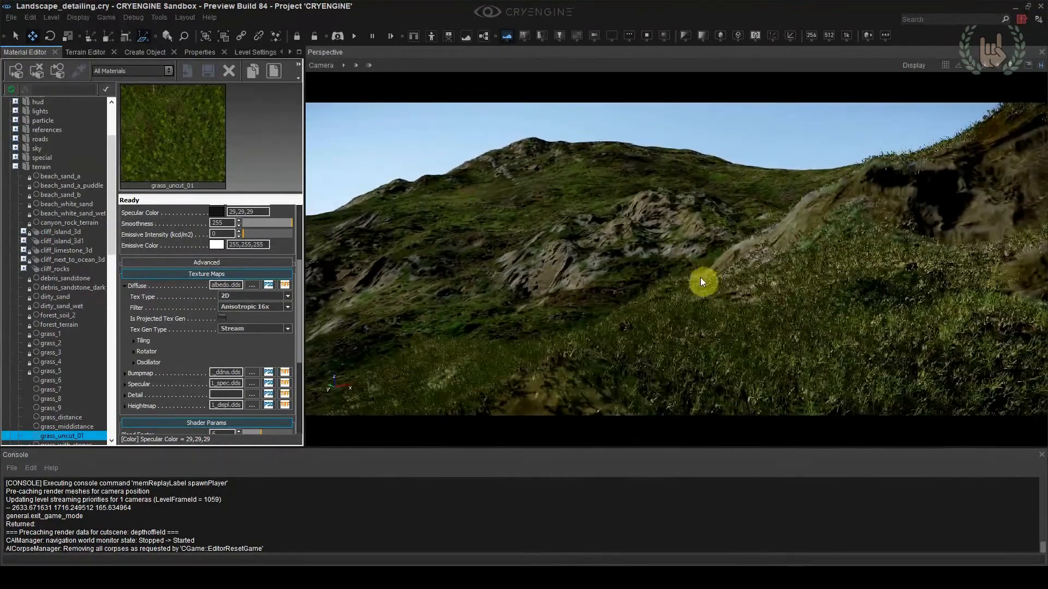
key("d")
left_click(85, 52)
left_click(36, 98)
Try flattening the grassy slope with several smaller outside radius settings and undo the strokes
right_click_drag(637, 188, 633, 219)
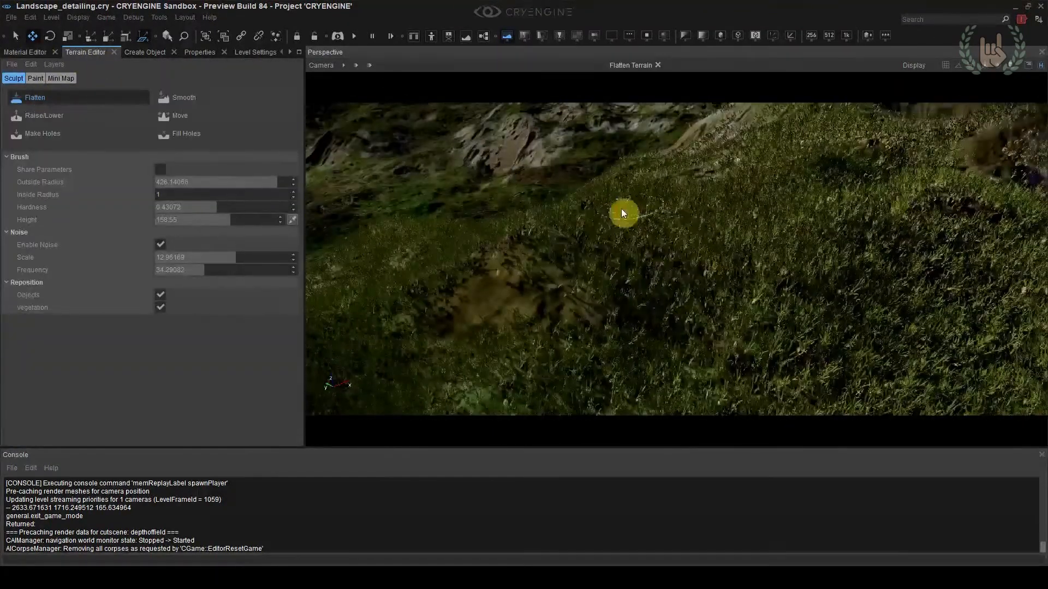
left_click_drag(177, 182, 169, 182)
key("ctrl+z")
right_click_drag(705, 340, 667, 276)
double_click(169, 183)
type("1")
left_click(635, 237)
right_click_drag(634, 236, 733, 307)
key("ctrl+z")
key("ctrl+z")
key("ctrl+z")
key("ctrl+z")
left_click_drag(732, 307, 689, 267)
left_click(690, 268, "ctrl")
mouse_move(690, 267)
right_mouse_down()
mouse_move(698, 322)
mouse_move(697, 284)
right_mouse_up()
key("ctrl+z")
Flatten the foreground slope with a brush outside radius of about 19.7 and test it briefly in game mode
left_click_drag(172, 183, 174, 183)
left_click_drag(756, 265, 558, 355)
right_click_drag(558, 355, 693, 338)
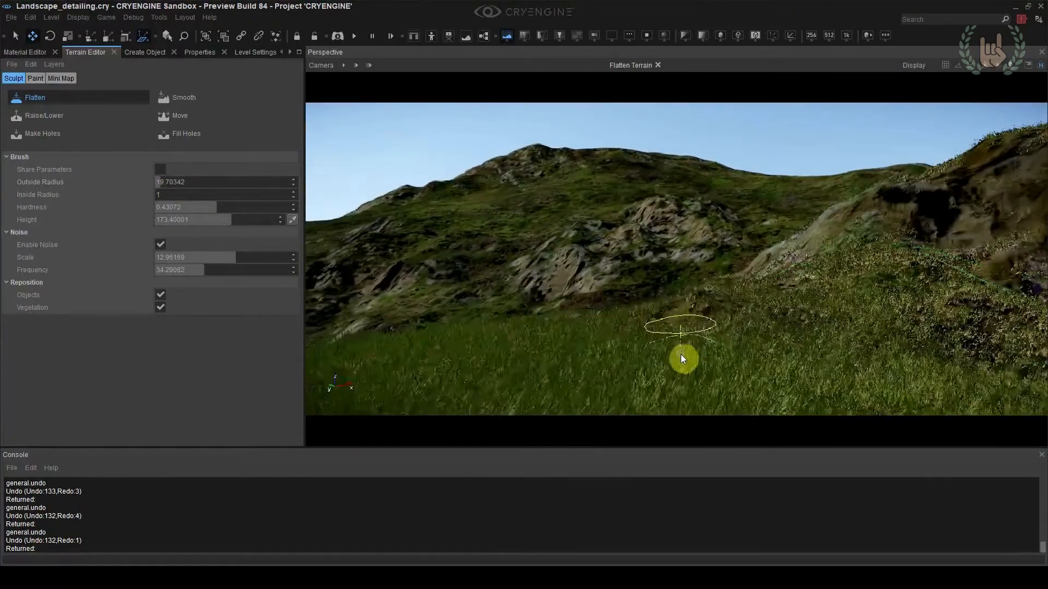
key("ctrl+g")
key("Escape")
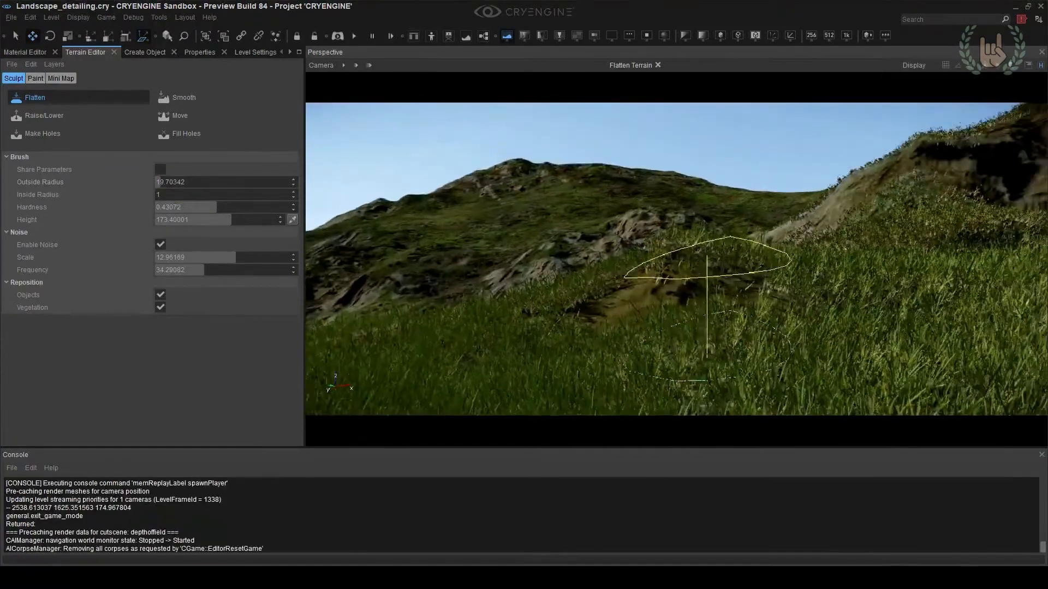
Reframe the viewport camera on the slope and rocky hills and save the level as Landscape_grass
left_click(321, 65)
mouse_move(334, 142)
left_click(491, 203)
mouse_move(579, 235)
right_mouse_down()
mouse_move(577, 221)
mouse_move(597, 224)
mouse_move(648, 183)
mouse_move(665, 138)
right_mouse_up()
scroll(581, 222, "down", 2)
left_click(104, 100)
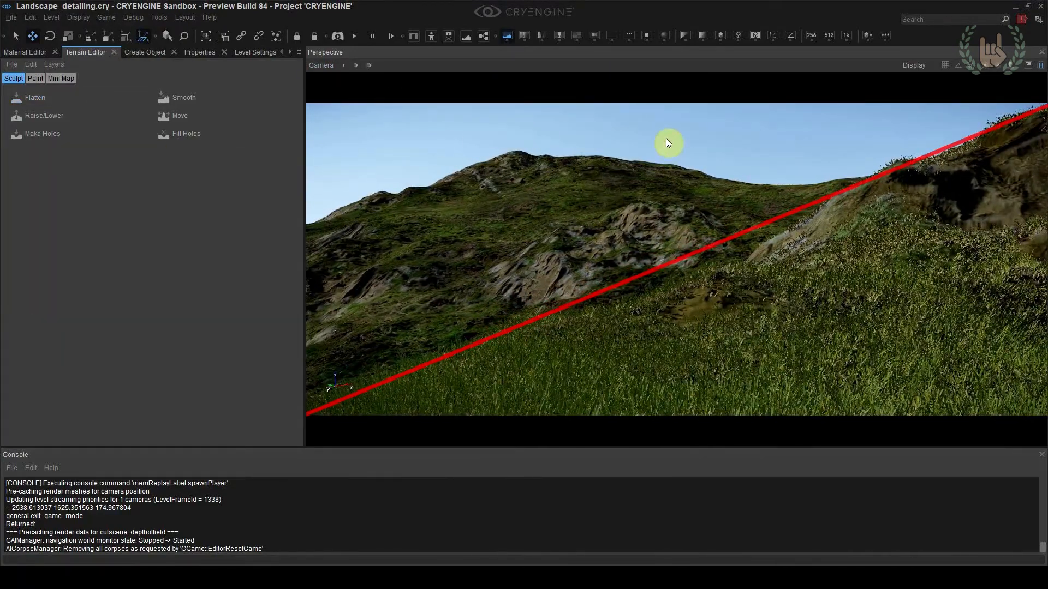
key("ctrl+shift+s")
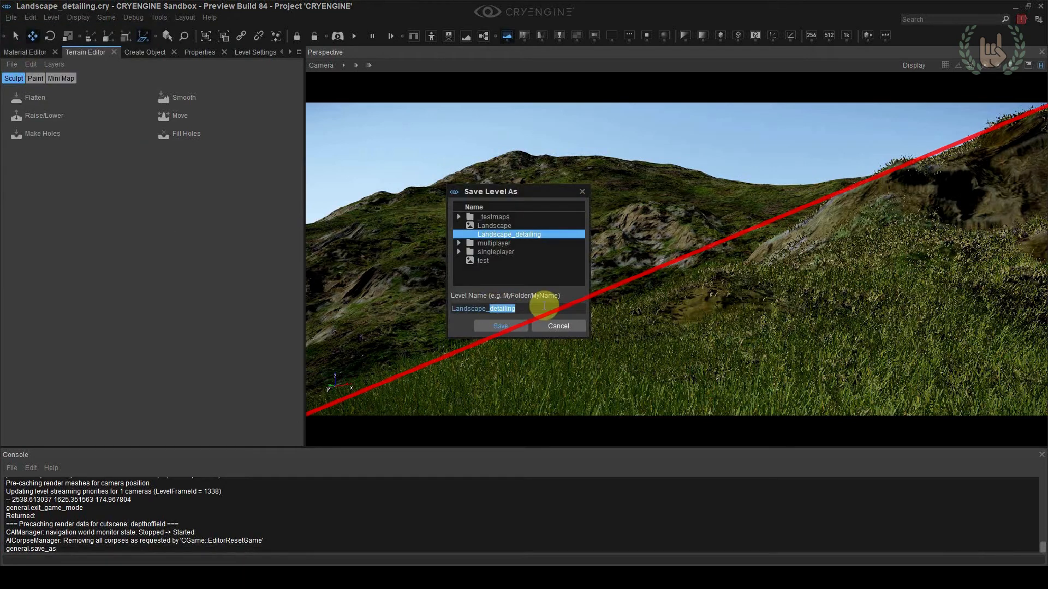
key("Return")
Remove the grass Distance terrain layer from the layers the Grass vegetation group is used on
scroll(170, 53, "down", 4)
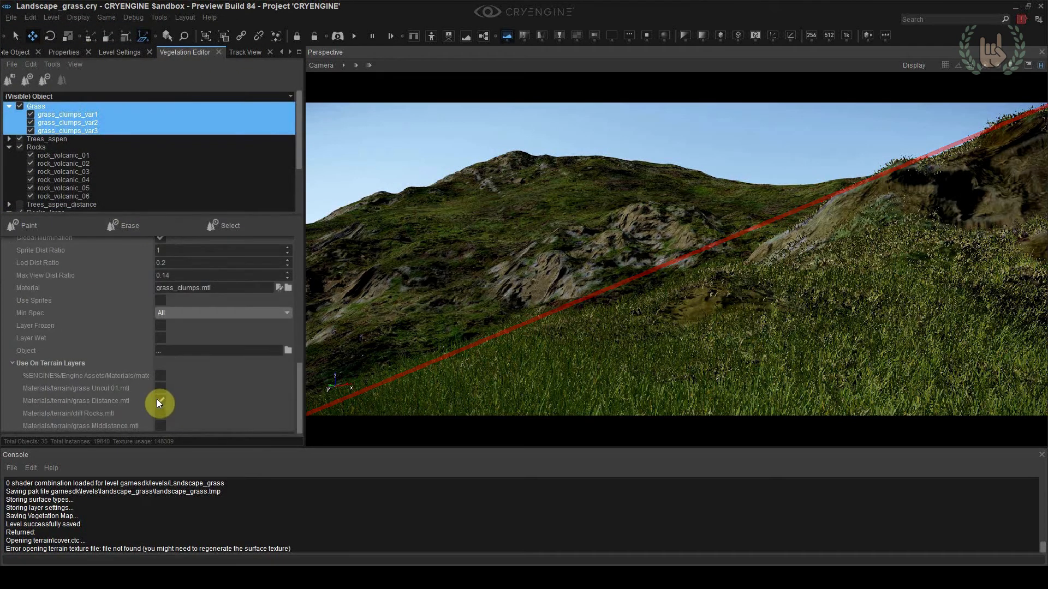
left_click(159, 401)
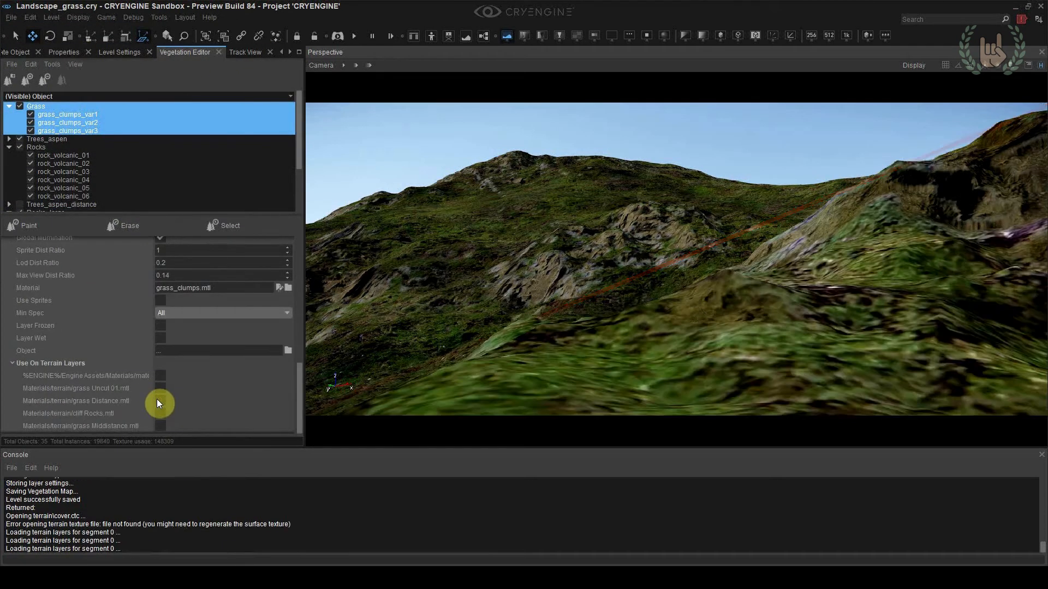
scroll(100, 55, "up", 4)
Store the camera view as location 7 and paint the foreground slope with the Grass_uncut_01 terrain layer
left_click(36, 78)
left_click(68, 139)
left_click(67, 127)
key("ctrl+F7")
left_click(77, 340)
key("ctrl+z")
mouse_move(913, 329)
left_mouse_down()
mouse_move(712, 361)
mouse_move(732, 397)
left_mouse_up()
key("Escape")
Set TileU and TileV of the grass_uncut_01 material's diffuse map to 2
left_click(25, 52)
scroll(134, 299, "down", 3)
type("1")
key("Return")
left_click_drag(235, 350, 244, 349)
type("1")
key("Return")
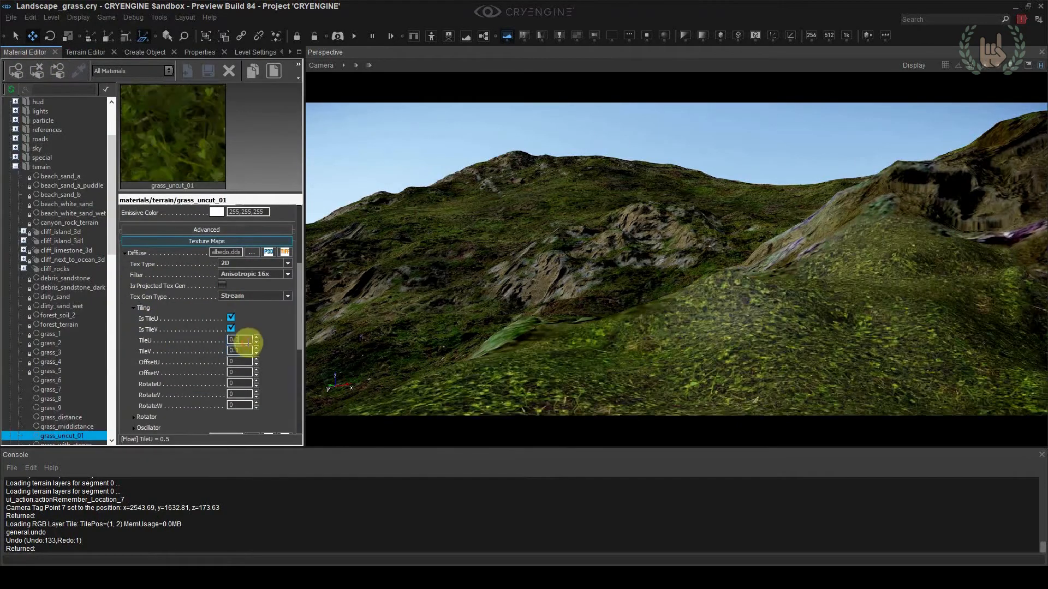
type("2")
key("Return")
left_click(249, 351)
key("BackSpace")
type("2")
key("Return")
left_click(134, 308)
Paint grass clumps from the Grass vegetation group over the foreground slope with a brush radius of 5
left_click(85, 52)
left_click(290, 53)
left_click(290, 52)
left_click(184, 52)
left_click(39, 225)
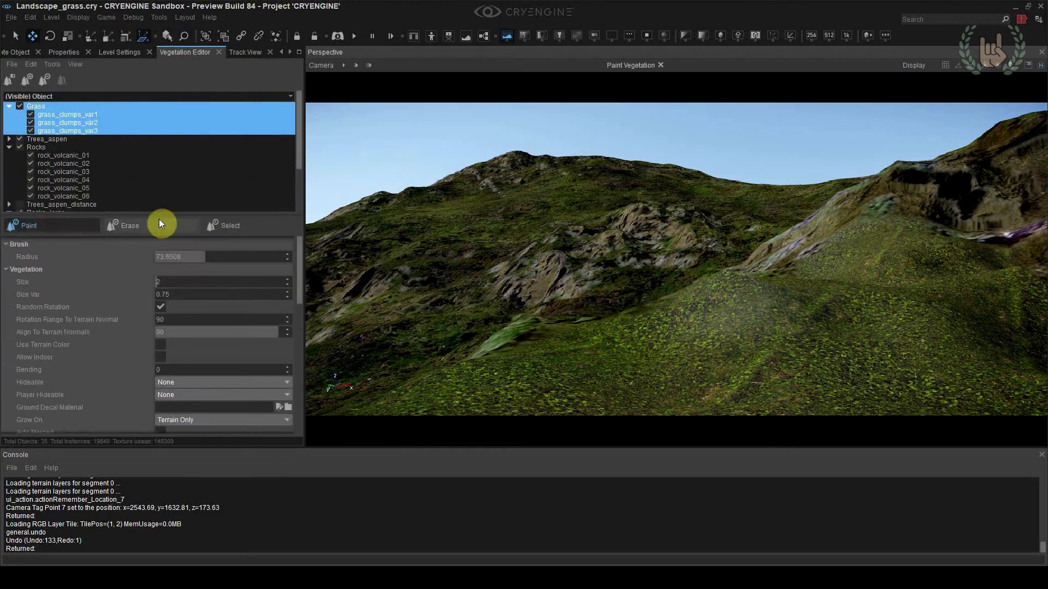
left_click_drag(894, 310, 755, 335)
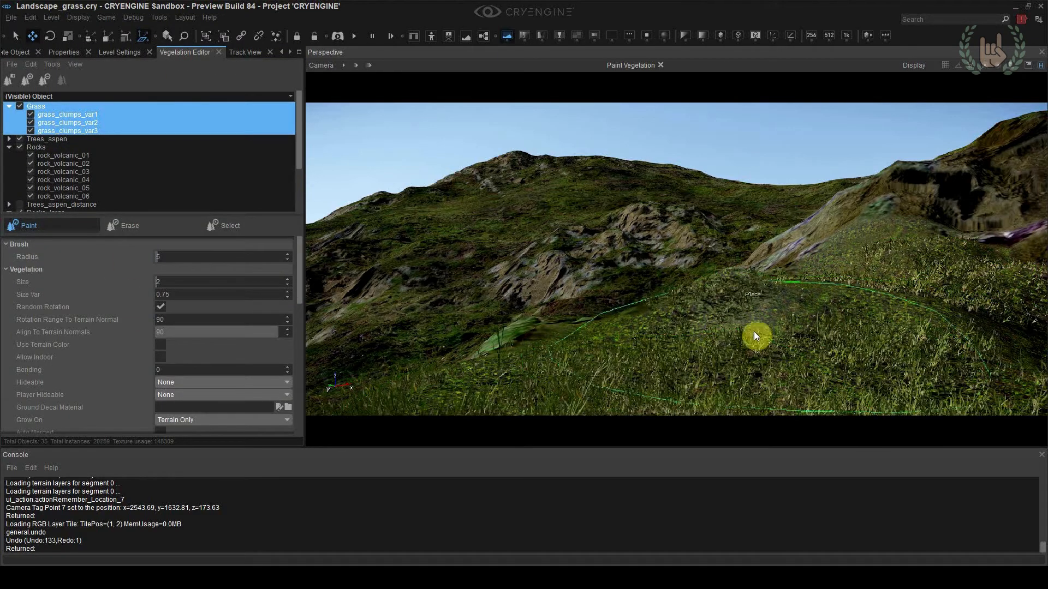
key("Escape")
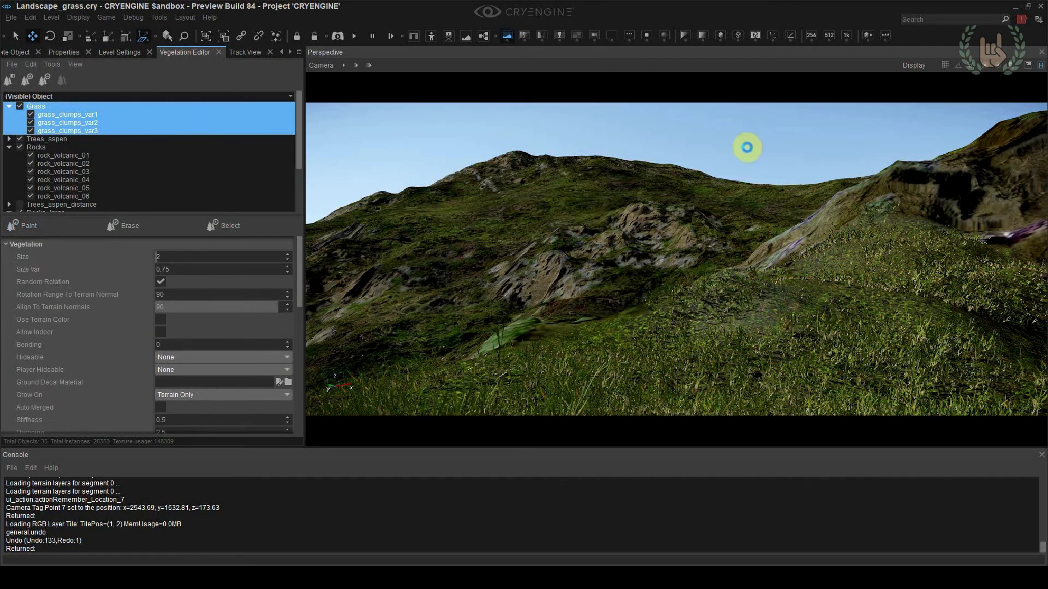
Duplicate a cliff rock for the middle hillside outcrop and rotate the copy
left_click(19, 52)
left_click(71, 140)
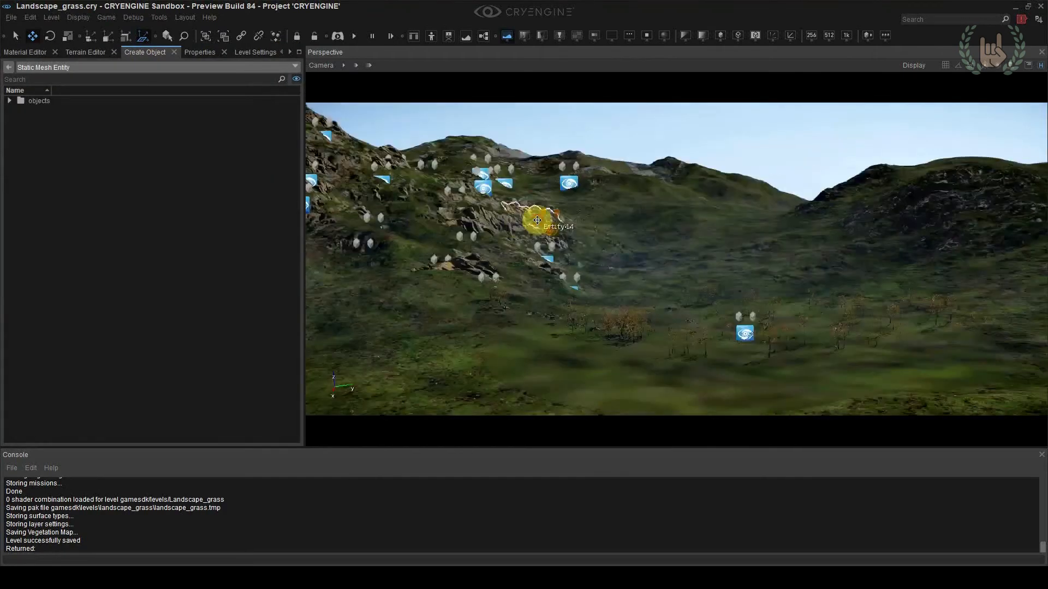
left_click(534, 214)
key("ctrl+d")
left_click(529, 258)
key("3")
left_click_drag(565, 244, 595, 251)
right_click_drag(595, 251, 628, 234)
Move and rotate the copied rock to fit the outcrop on the middle hill, undoing the last change
key("shift+space")
key("2")
left_click_drag(545, 274, 565, 263)
key("3")
left_click_drag(551, 303, 510, 292)
key("2")
left_click_drag(565, 256, 555, 308)
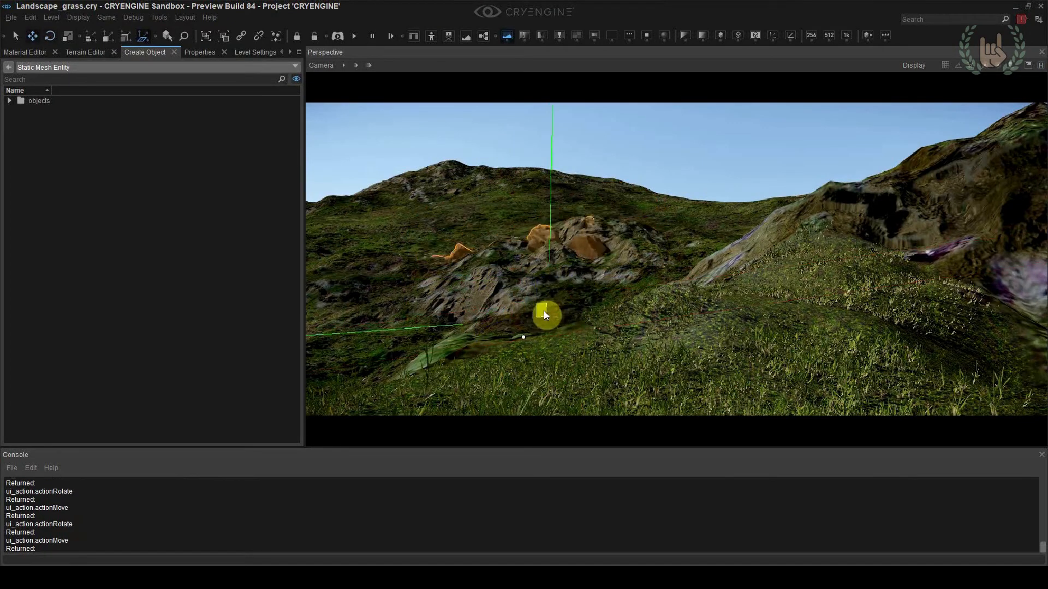
left_click_drag(576, 296, 550, 346)
left_click(677, 199)
key("ctrl+z")
Duplicate the cliff rock again and rotate, move and scale the copy along the lower part of the outcrop
key("ctrl+d")
left_click(496, 324)
key("3")
left_click_drag(482, 295, 501, 418)
key("2")
right_click_drag(501, 418, 507, 428)
left_click_drag(519, 384, 517, 360)
right_click_drag(517, 360, 518, 393)
key("4")
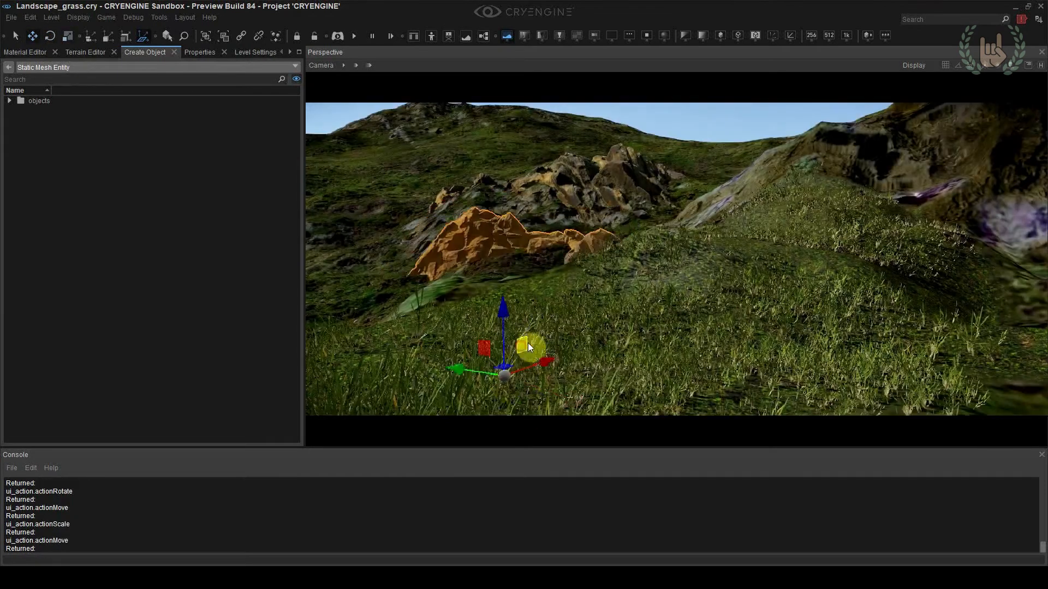
left_click_drag(409, 285, 450, 293)
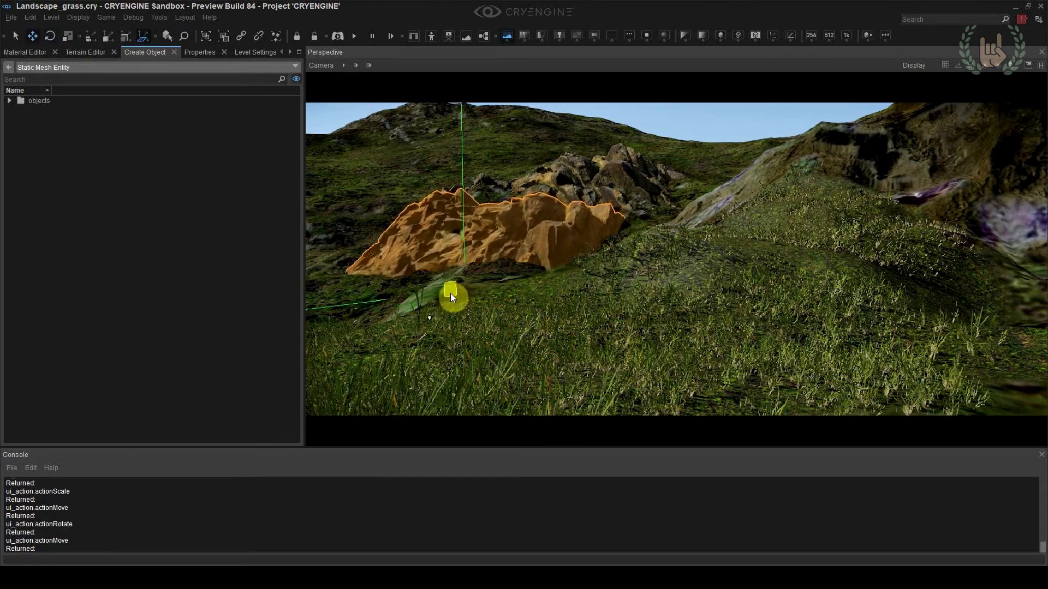
Duplicate another rock on the central outcrop and rotate and move the copy to extend it
left_click(592, 192)
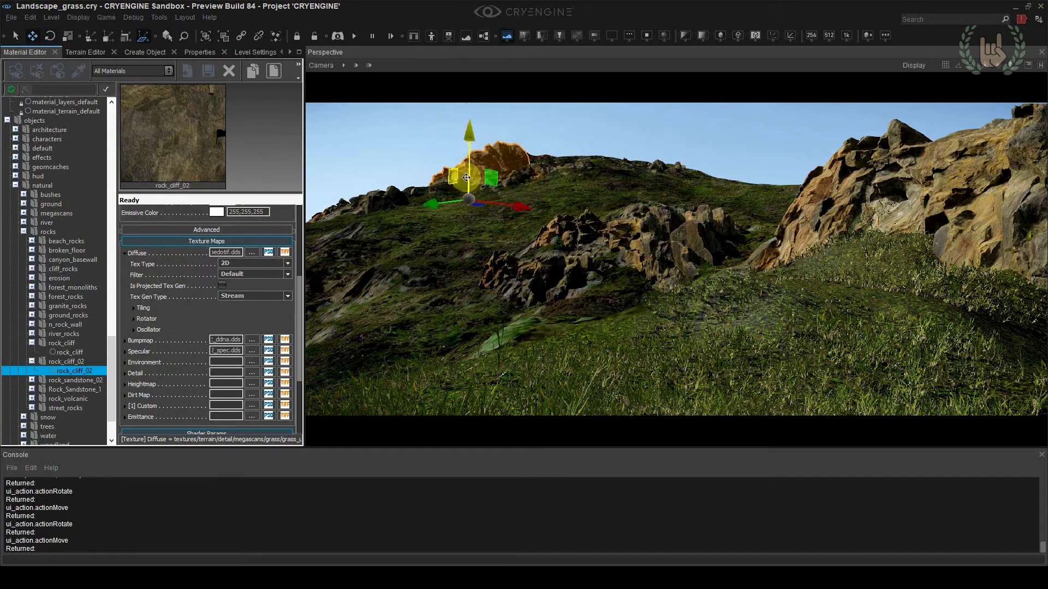
left_click(663, 237)
key("ctrl+d")
key("3")
key("2")
left_click_drag(659, 282, 686, 276)
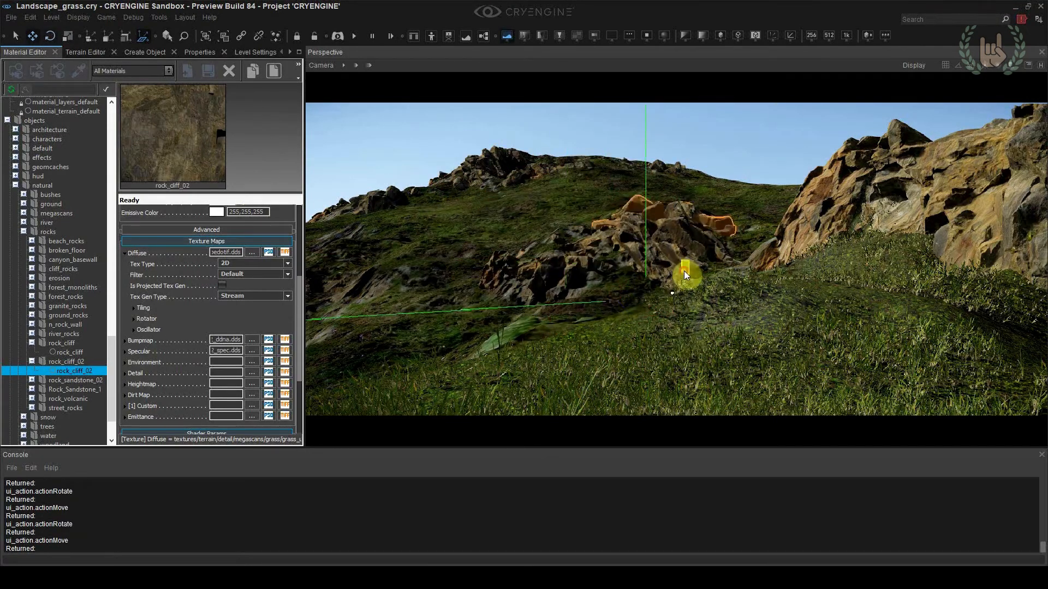
right_click_drag(551, 355, 531, 376)
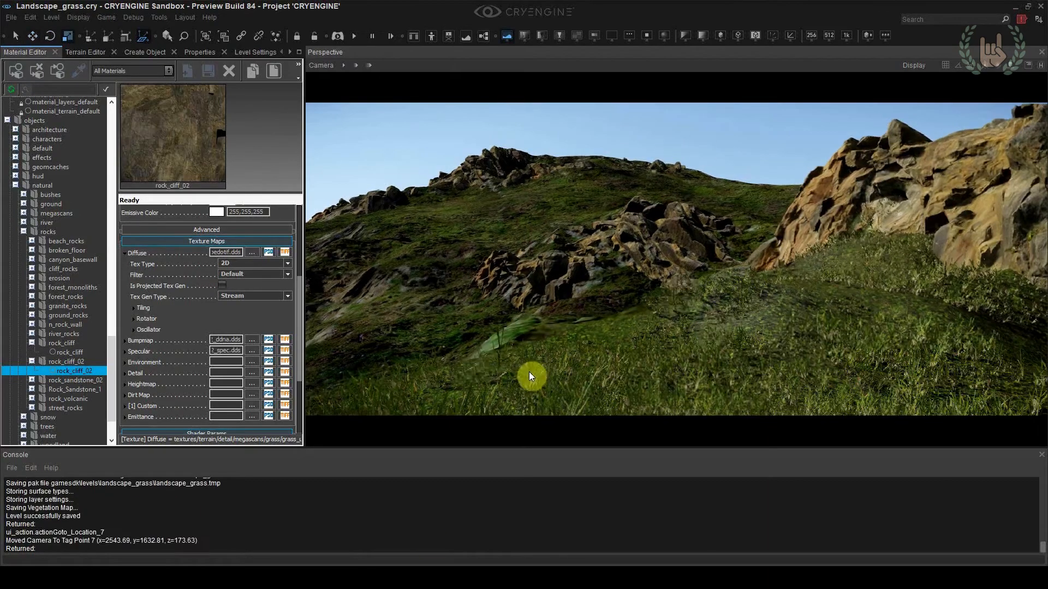
Paint the edge of the foreground slope with the Grass_uncut_01 terrain layer and return to camera location 7
key("shift+F7")
left_click(85, 53)
left_click(74, 125)
left_click(25, 343)
left_click_drag(677, 360, 786, 376)
key("Escape")
key("shift+F7")
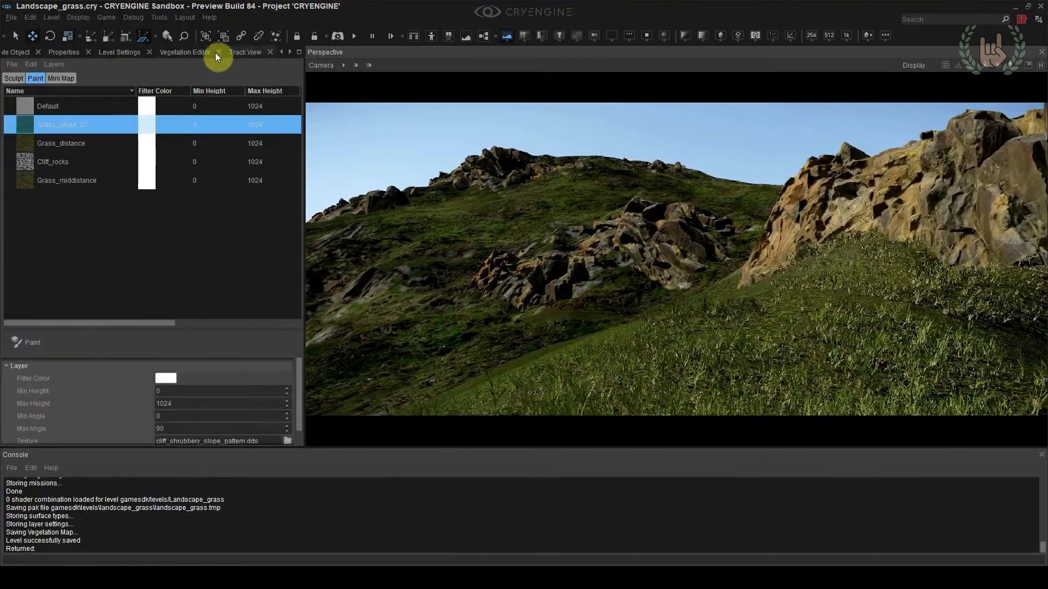
Set the sun direction to 350 and the NorthPole-Equator-SouthPole value to 138
left_click(217, 52)
mouse_move(48, 413)
left_mouse_down()
mouse_move(9, 417)
mouse_move(63, 423)
left_mouse_up()
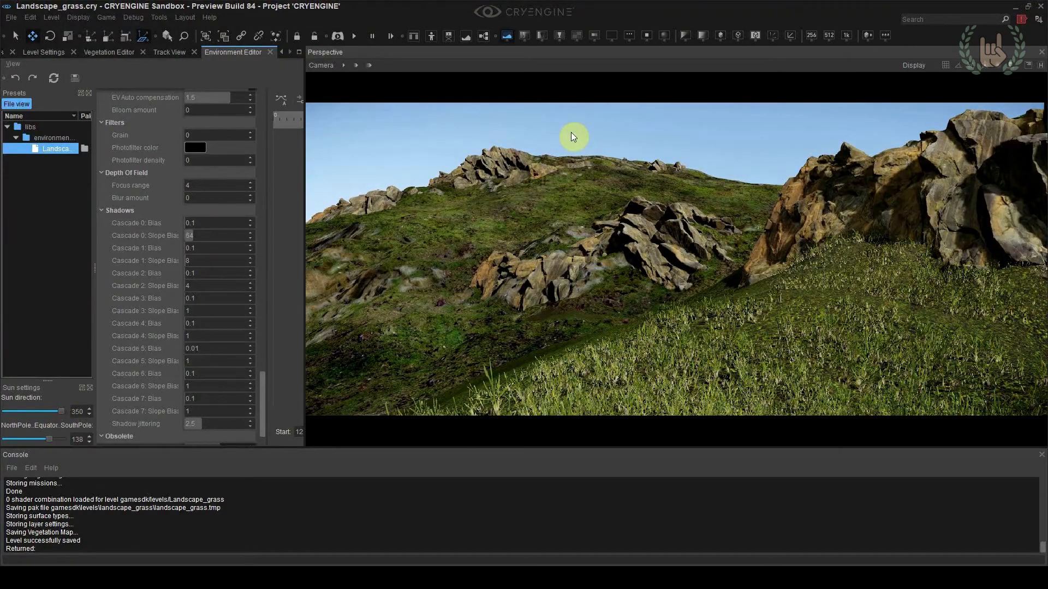
Paint more grass clumps across the foreground slope below the cliff and return to camera location 7
left_click(110, 52)
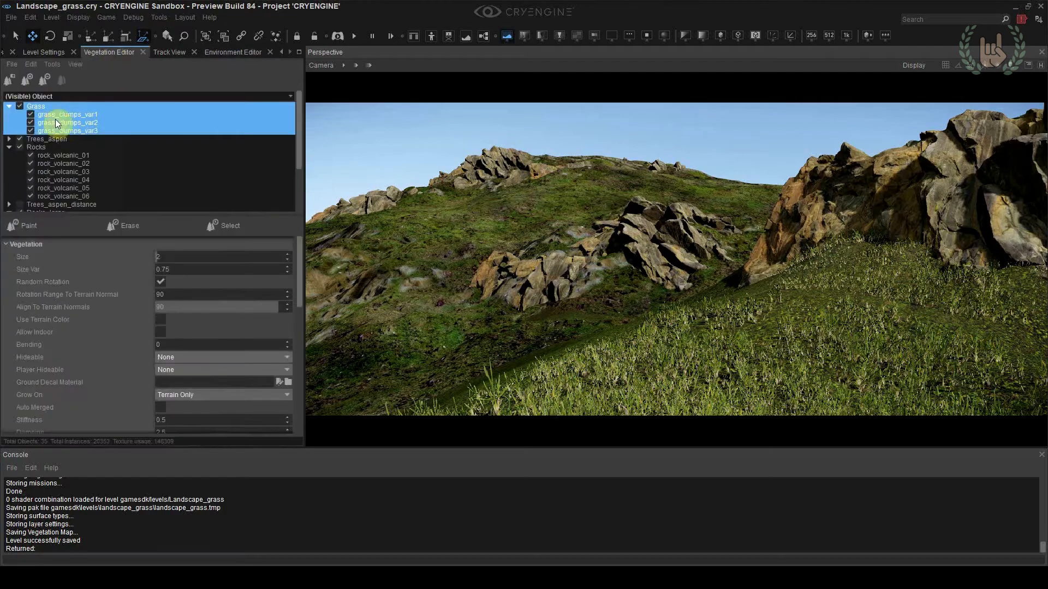
left_click_drag(702, 298, 696, 303)
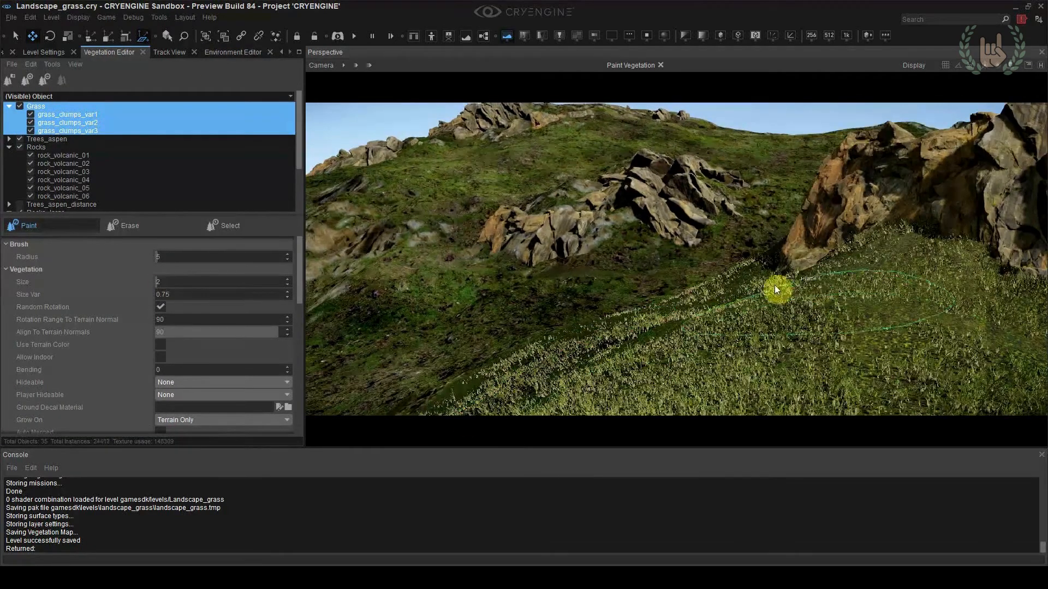
left_click_drag(821, 309, 508, 328)
key("shift+F7")
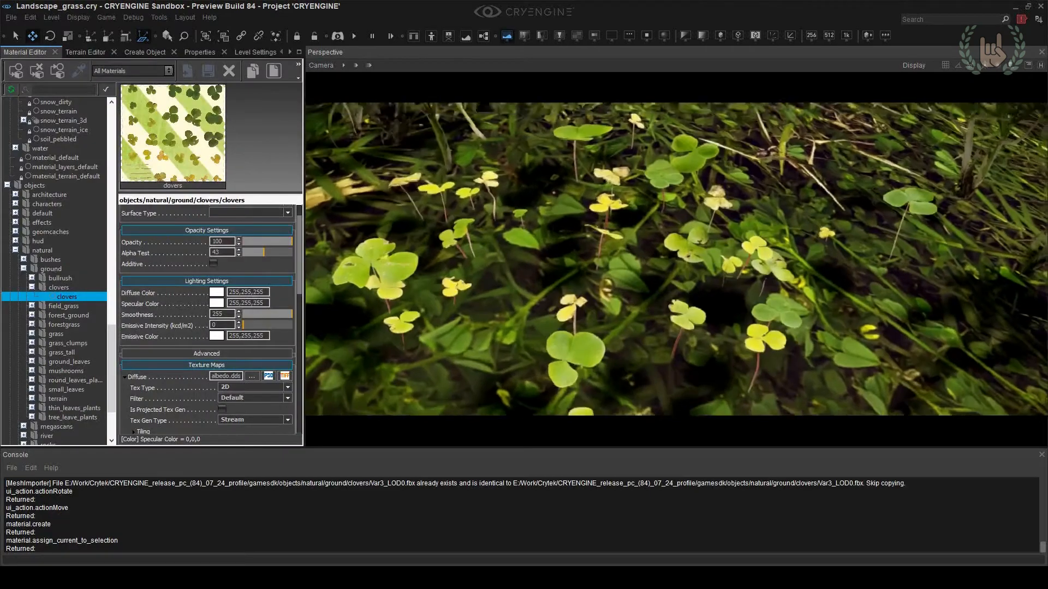
Change the camera's custom field of view and delete the clover mesh placed on the ground
left_click(321, 65)
left_click(524, 215)
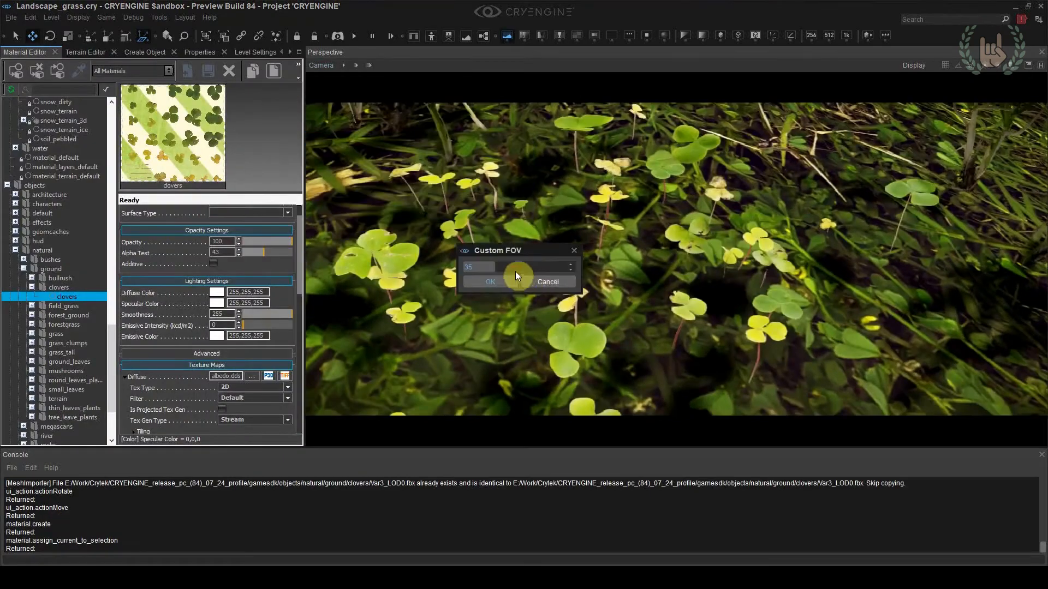
left_click(518, 279)
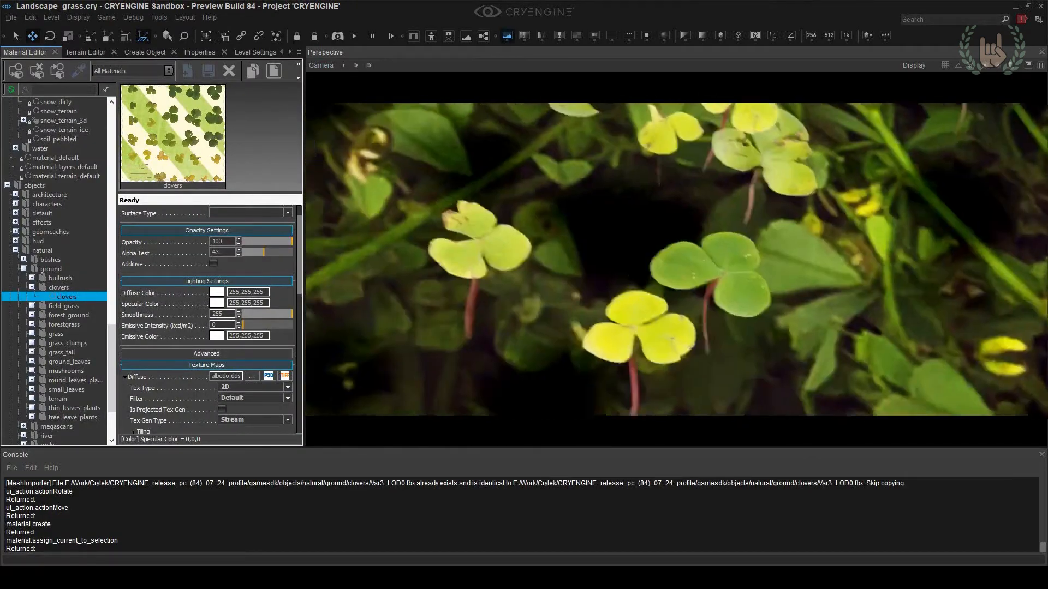
right_click_drag(663, 271, 663, 271)
left_click(663, 271)
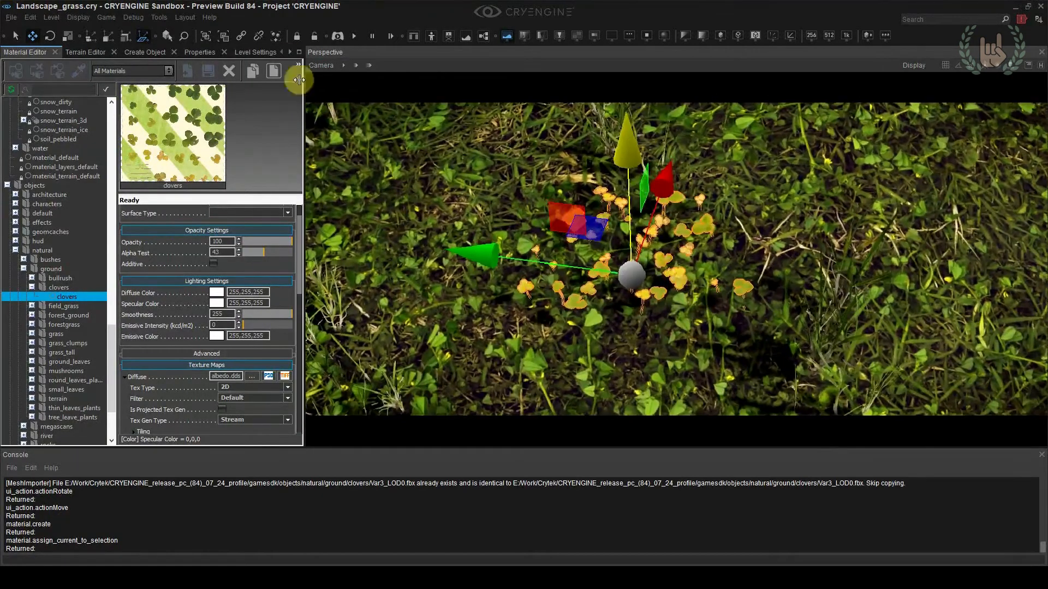
key("Delete")
Collapse the existing vegetation groups and add a new group named Clovers
left_click(290, 52)
left_click(185, 52)
double_click(37, 107)
double_click(38, 123)
double_click(39, 139)
left_click(40, 154)
right_click(40, 155)
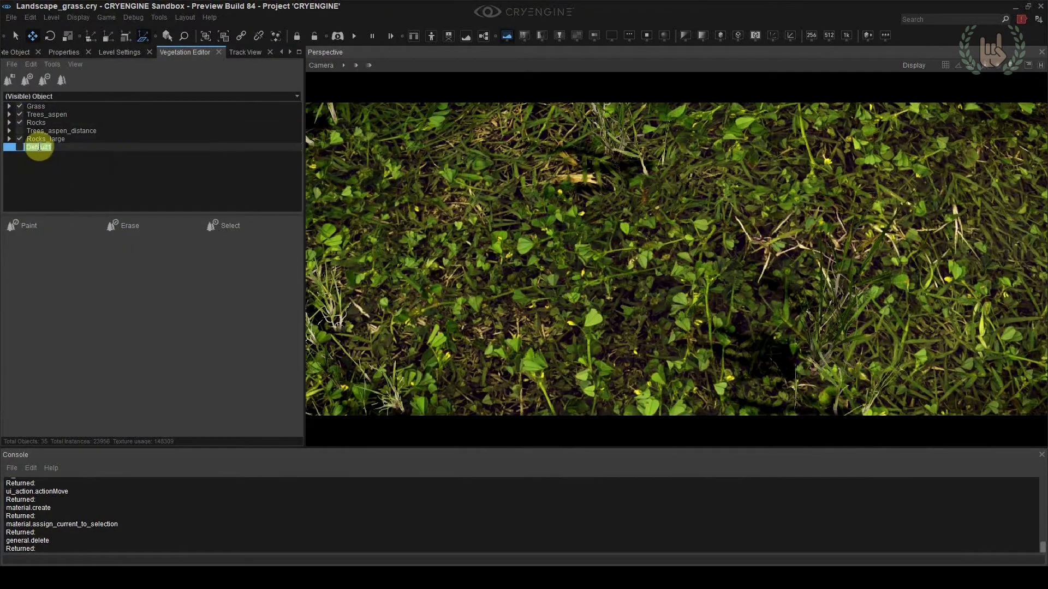
Add clovers_var1.cgf, clovers_var2.cgf and clovers_var3.cgf from objects/natural/ground/clovers to the Clovers group
right_click(39, 146)
left_click(60, 154)
double_click(647, 276)
double_click(658, 220)
double_click(658, 219)
left_click(660, 241)
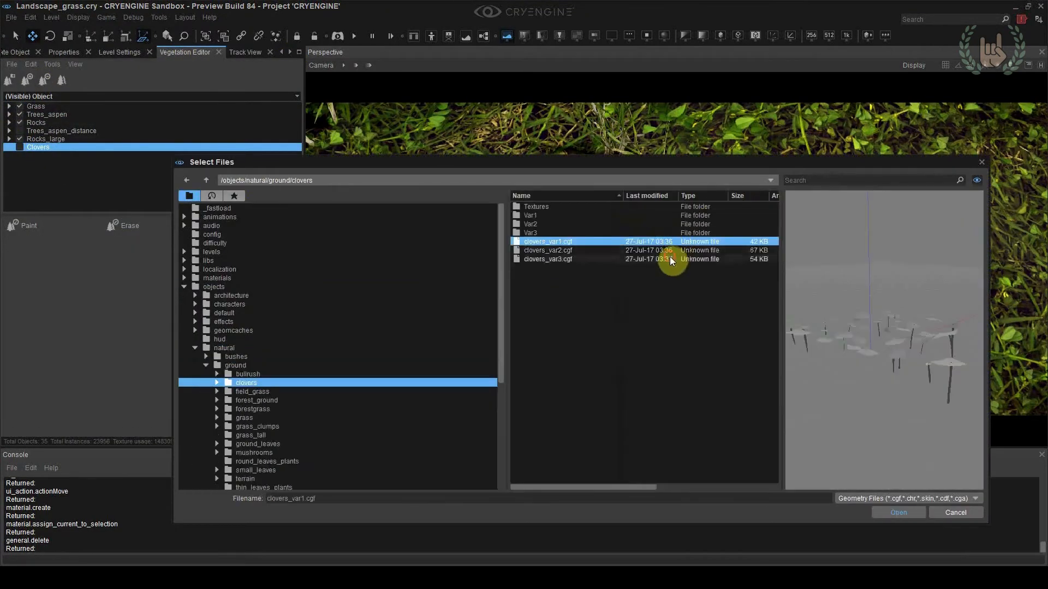
left_click(670, 259, "shift")
left_click(898, 512)
Enable random rotation for the clovers, try painting them with a brush radius of 1 and undo the stroke
left_click(43, 223)
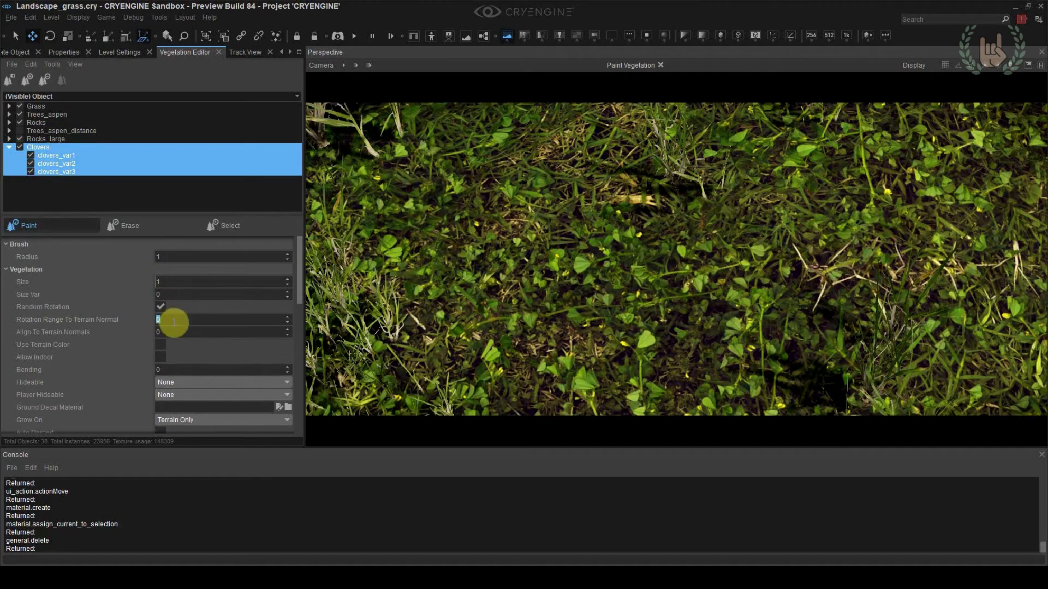
scroll(120, 349, "down", 8)
mouse_move(895, 354)
left_mouse_down()
mouse_move(617, 281)
mouse_move(747, 261)
left_mouse_up()
key("ctrl+z")
Assign a material to the clover vegetation objects and return to the saved camera view of the slope
scroll(152, 338, "down", 4)
left_click(288, 288)
left_click(497, 319)
double_click(576, 181)
key("shift+F7")
left_click(322, 65)
left_click(338, 112)
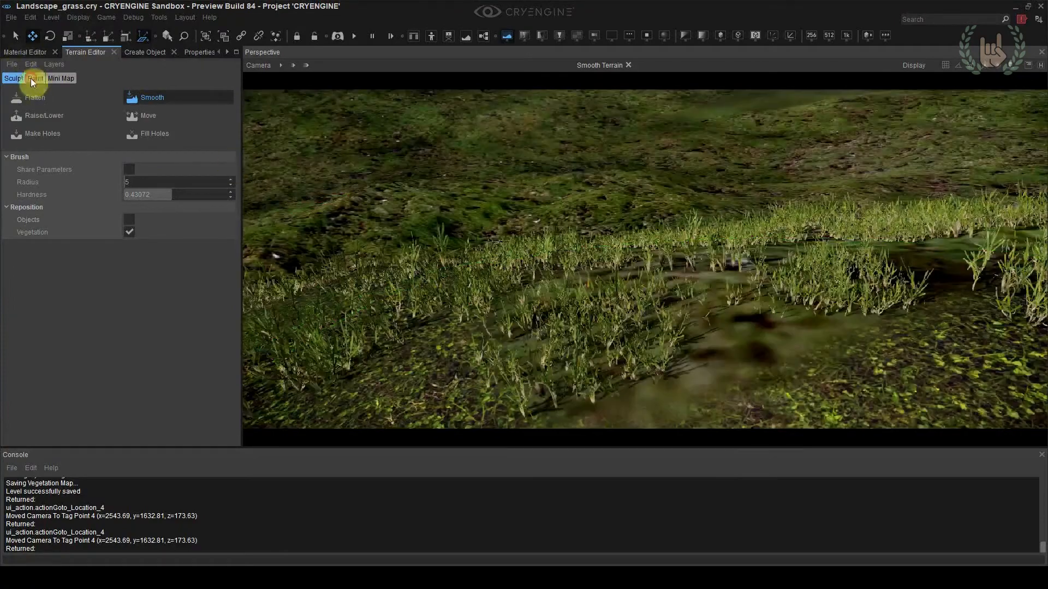
Paint the ground with the Grass_uncut_01 layer and add grass clumps among the clovers with a brush radius of 1
left_click(35, 79)
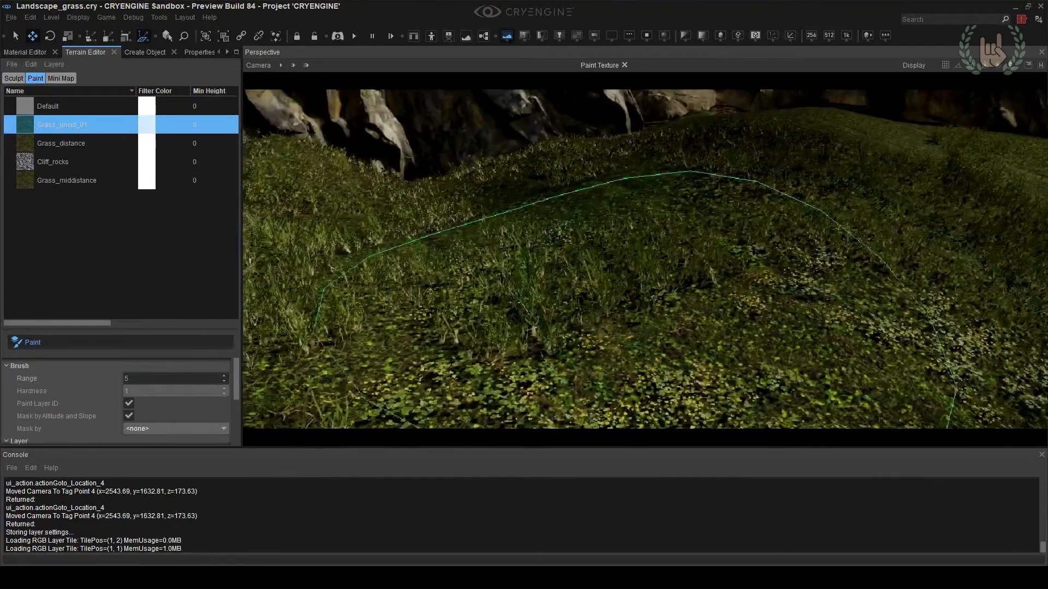
left_click(59, 53)
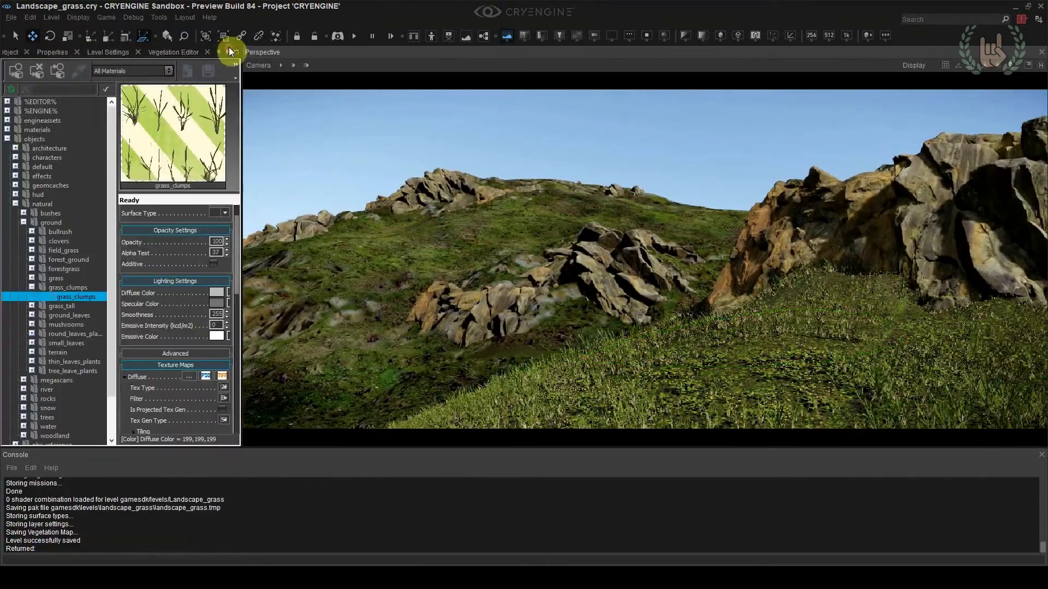
left_click(173, 52)
left_click(25, 225)
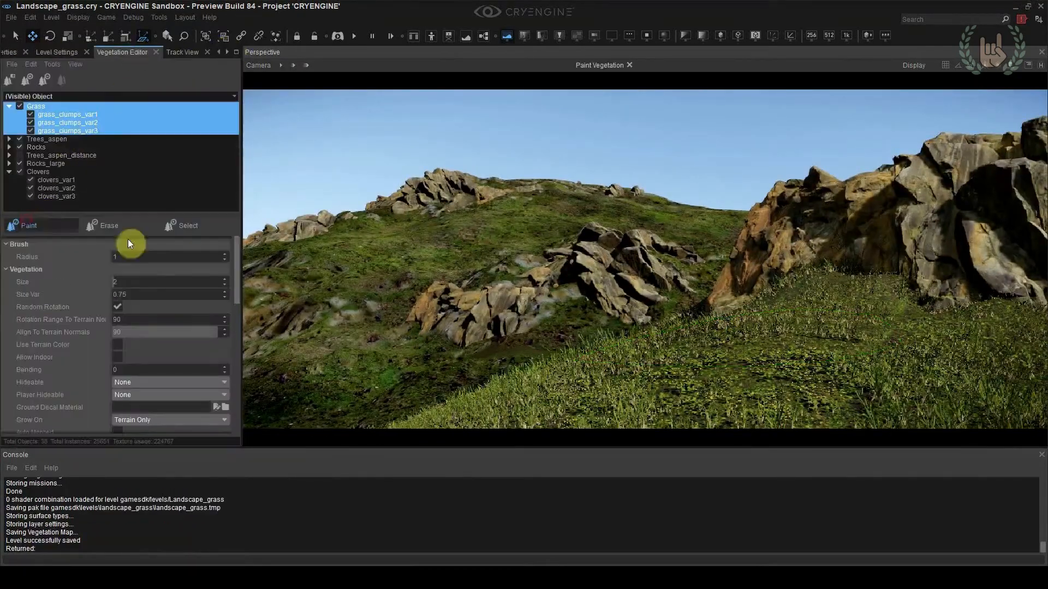
left_click(629, 414)
left_click(409, 203)
left_click(364, 362, "ctrl")
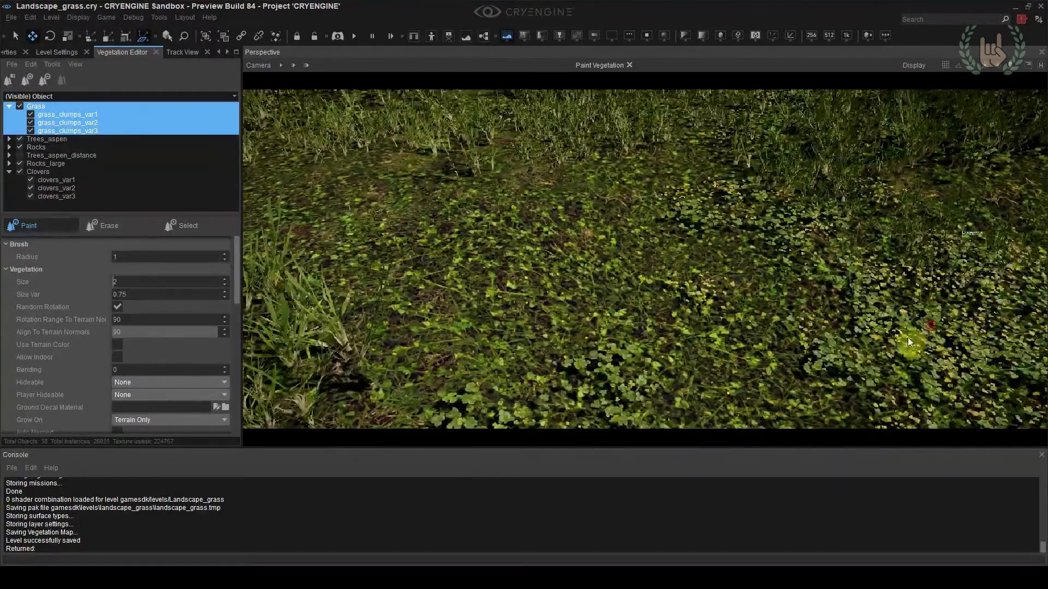
Set the grass size to 1, paint smaller grass around the clovers and reframe the slope from camera location 4
left_click(130, 281)
type("1")
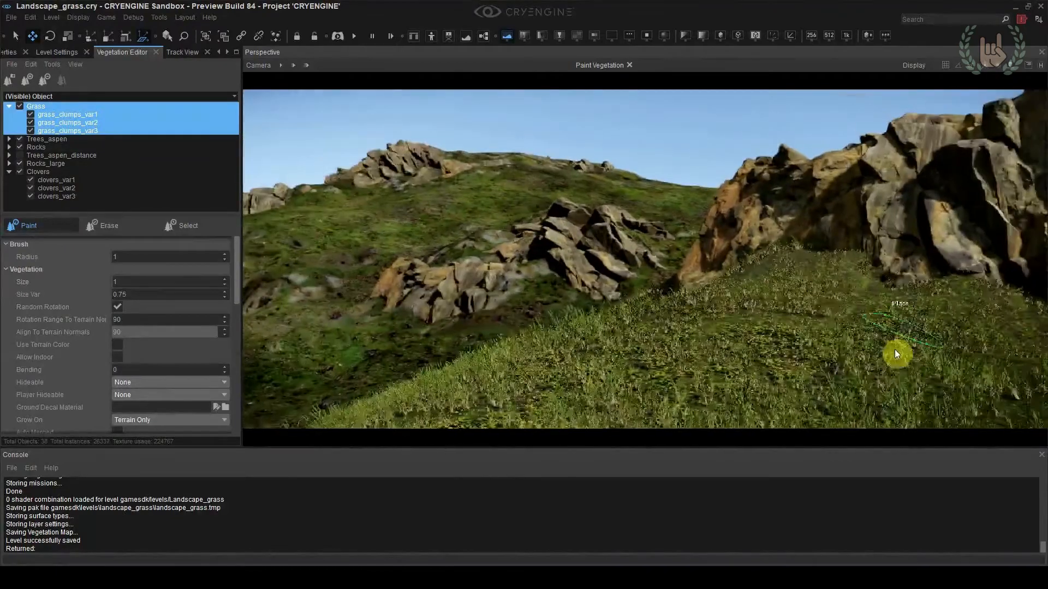
right_click_drag(895, 349, 851, 327)
key("Escape")
key("shift+F4")
right_click_drag(733, 156, 649, 127)
key("w")
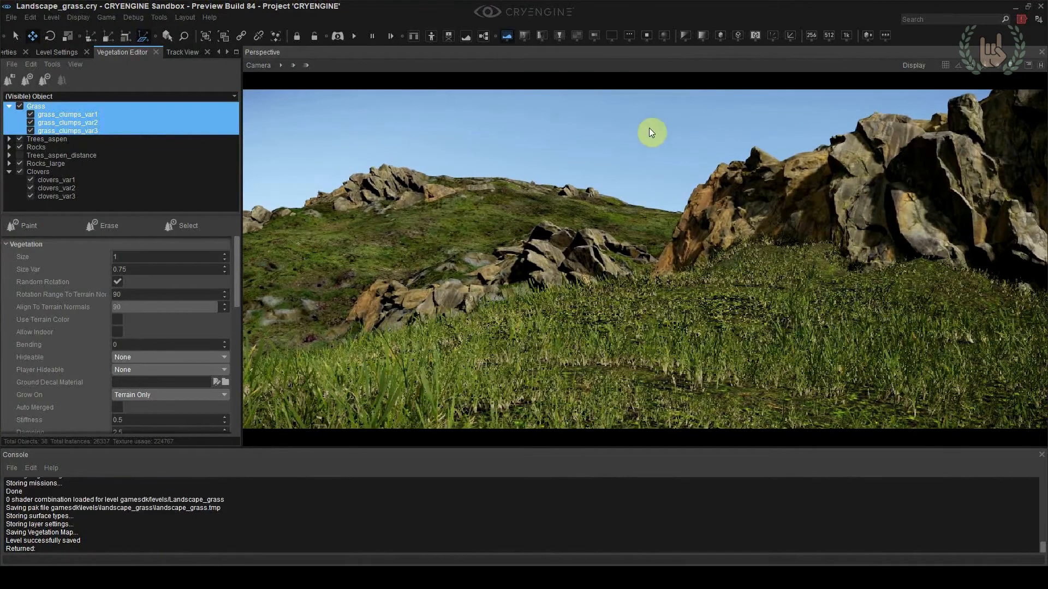
Paint more clovers among the grass in the foreground with a brush radius of 1 and reframe the slope
left_click(38, 171)
left_click(47, 223)
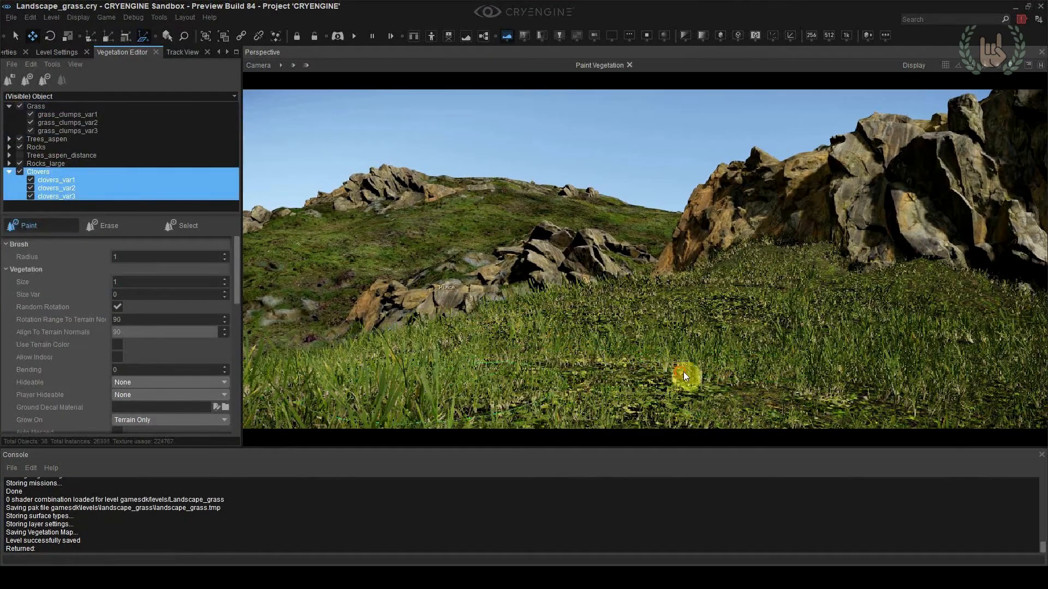
key("Escape")
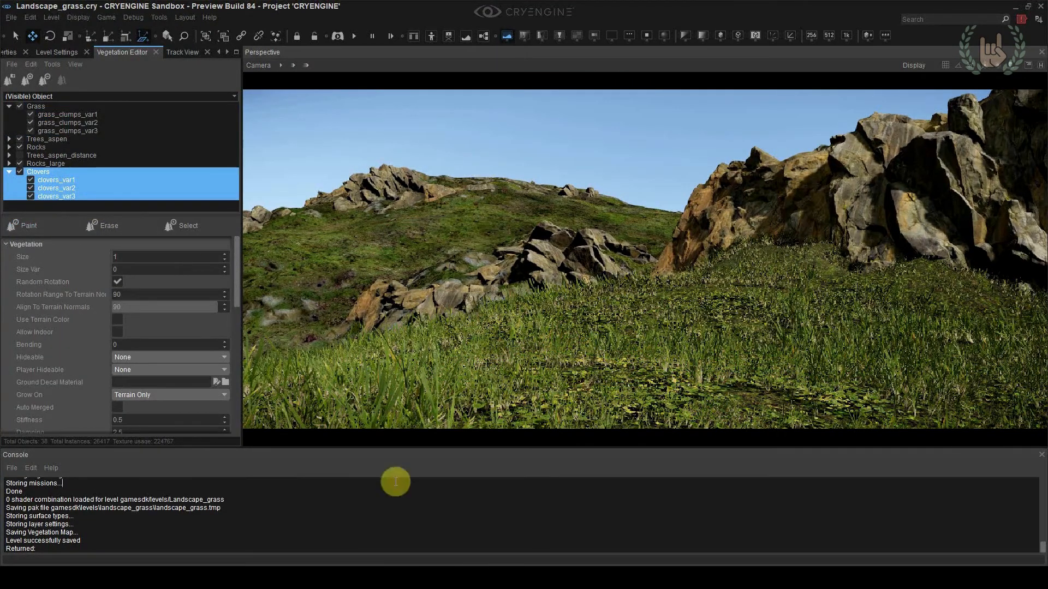
mouse_move(677, 266)
right_mouse_down()
mouse_move(675, 289)
mouse_move(659, 271)
right_mouse_up()
key("w")
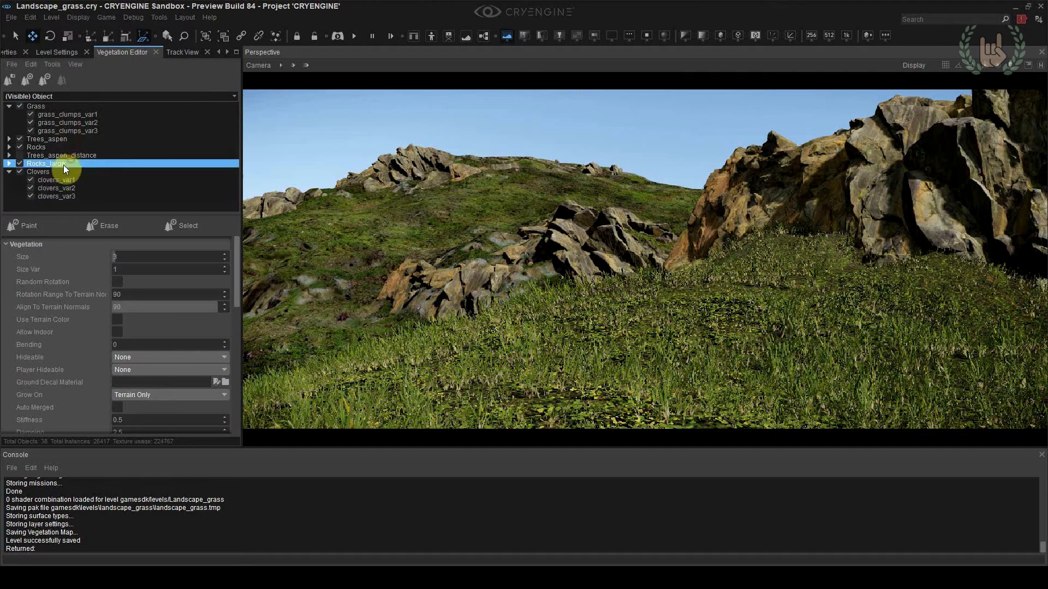
Try painting the Rocks group on the slope with a brush radius of 4, and switch to the Rocks_large group
double_click(51, 150)
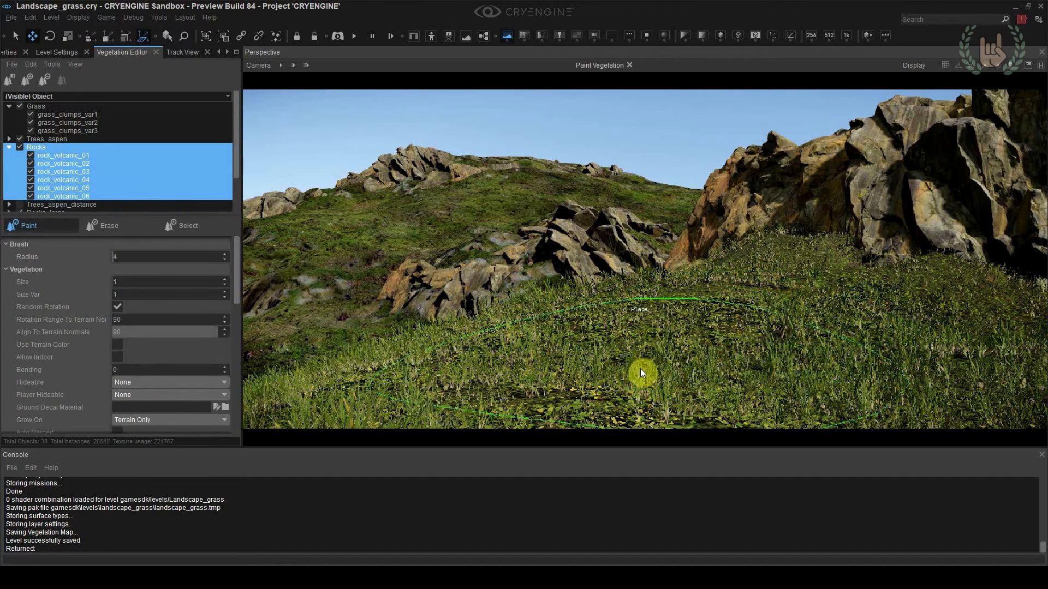
scroll(54, 164, "down", 2)
left_click(27, 173)
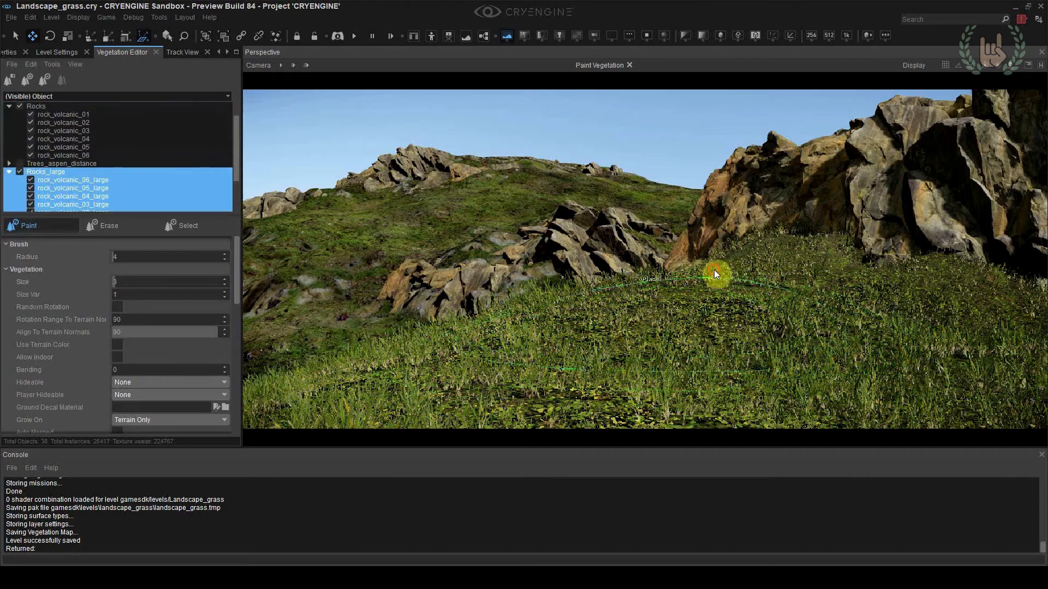
left_click(697, 339)
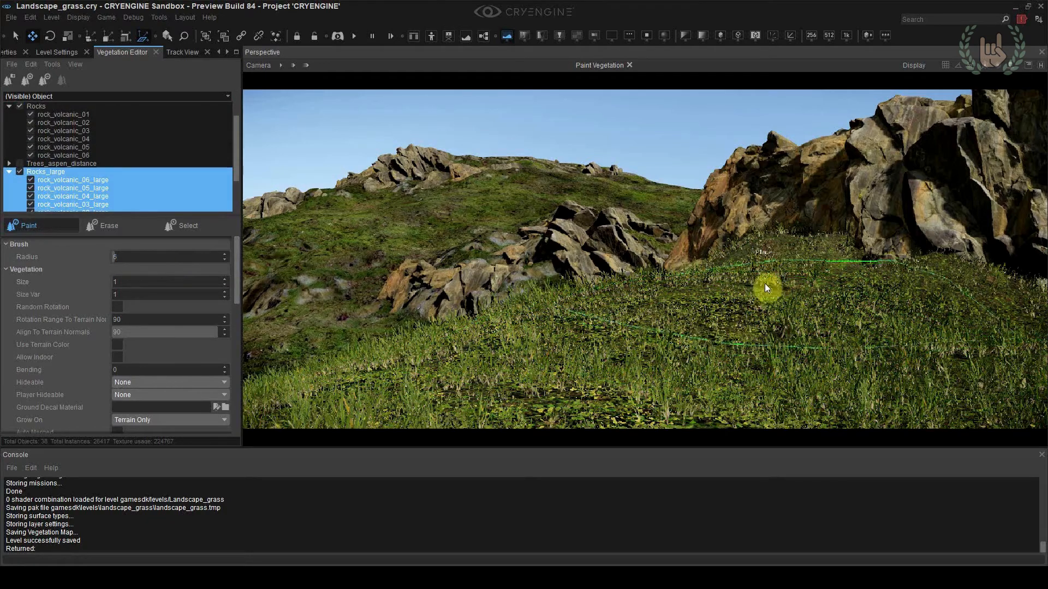
Paint Rocks_large along the base of the cliff, remove surplus rocks and return to camera location 4
right_click_drag(775, 259, 835, 253)
scroll(172, 316, "down", 5)
scroll(163, 311, "up", 5)
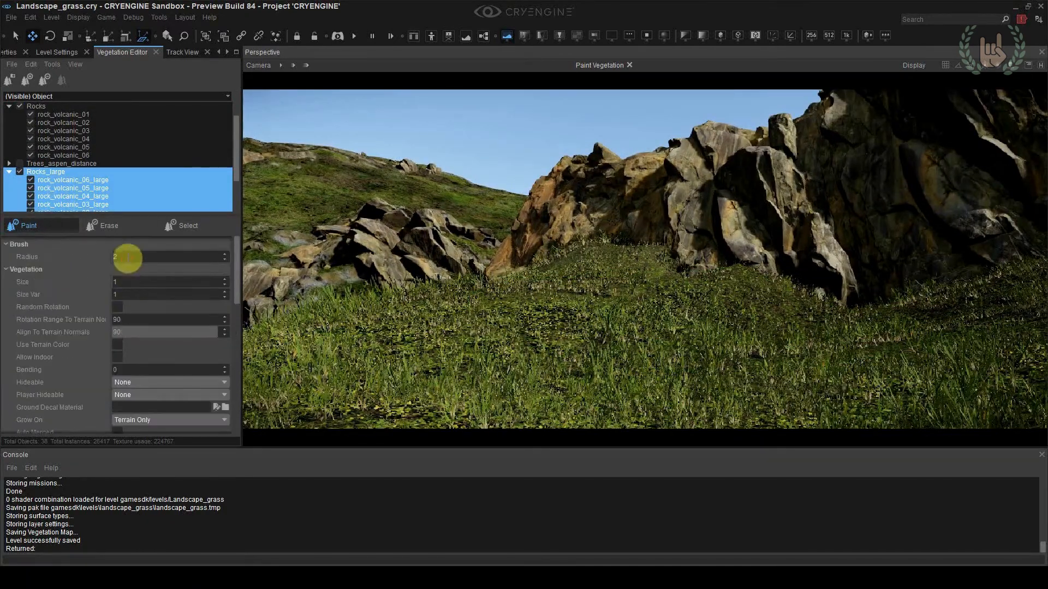
right_click_drag(749, 288, 917, 273)
right_click_drag(784, 271, 700, 320)
key("shift+F4")
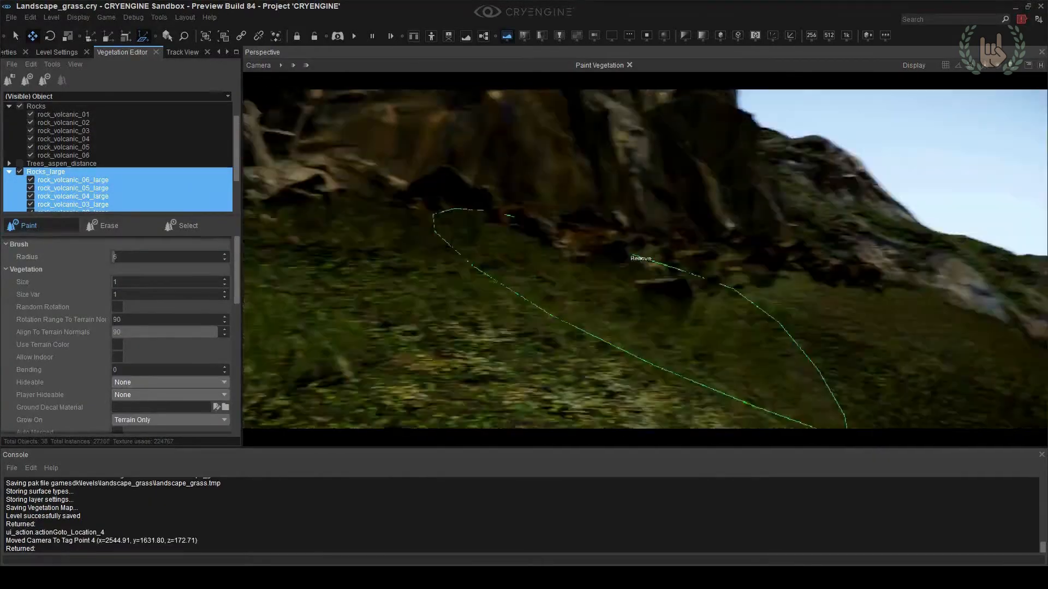
Adjust the density of the Rocks_large group and paint rocks along the foot of the dark cliff
scroll(171, 362, "down", 5)
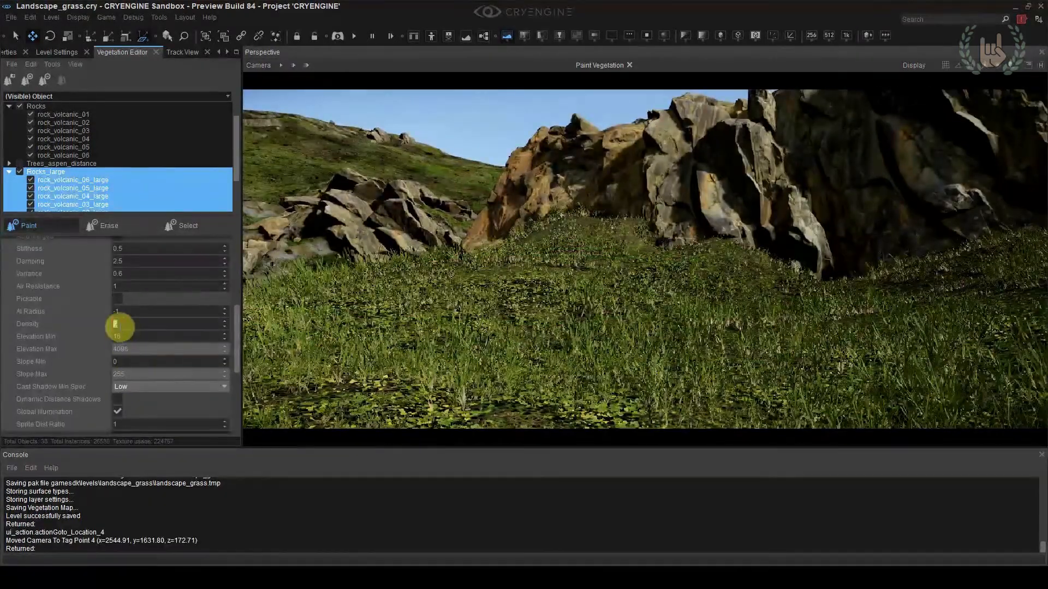
left_click_drag(515, 244, 718, 240)
mouse_move(718, 241)
right_mouse_down()
mouse_move(892, 254)
mouse_move(832, 240)
mouse_move(884, 267)
right_mouse_up()
mouse_move(884, 267)
left_mouse_down()
mouse_move(816, 319)
mouse_move(764, 328)
left_mouse_up()
right_click_drag(764, 328, 660, 360)
Set the Rocks_large size to 0.25, scatter smaller rocks below the cliff and across the grass, and return to camera location 4
scroll(146, 355, "up", 10)
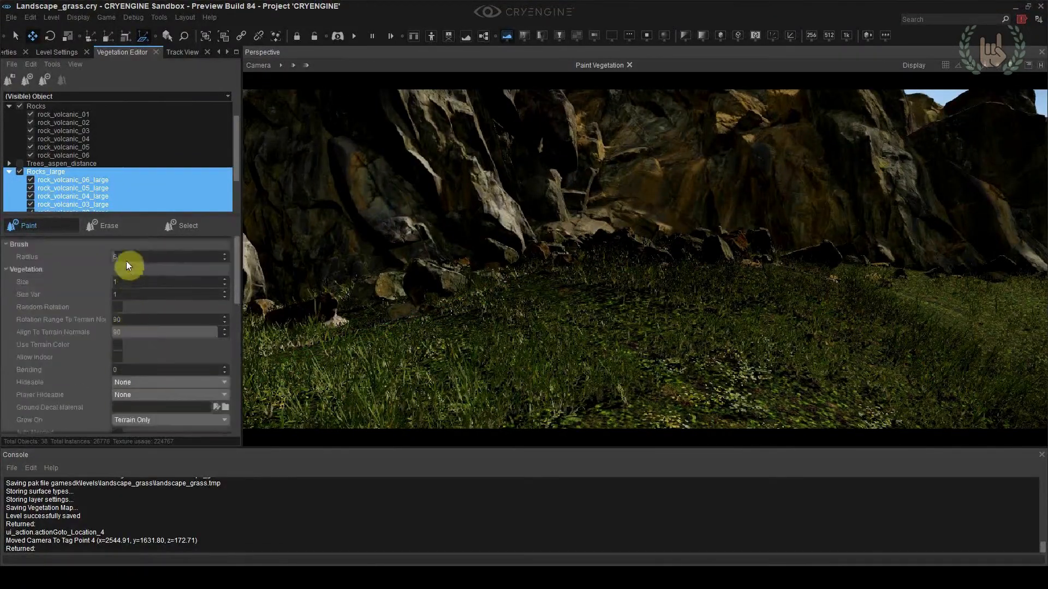
left_click(606, 311)
right_click_drag(666, 273, 812, 282)
right_click_drag(833, 288, 719, 279)
left_click_drag(719, 280, 523, 344)
mouse_move(524, 344)
right_mouse_down()
mouse_move(534, 327)
mouse_move(731, 306)
right_mouse_up()
key("shift+F4")
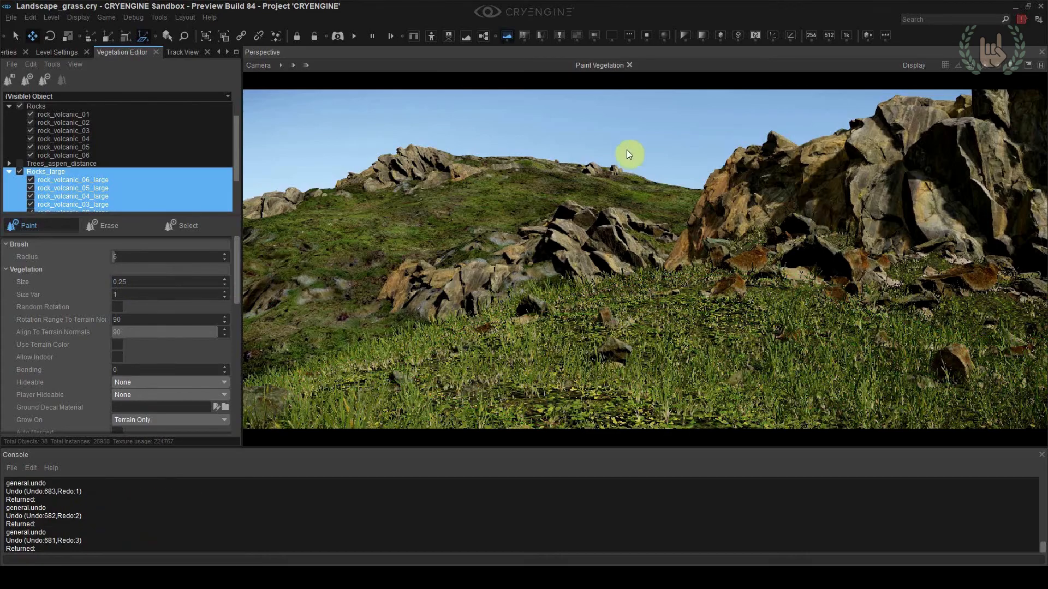
Show the viewport helpers and move and rotate a boulder towards the grassy foreground of camera location 4
right_click(490, 144)
key("shift+F4")
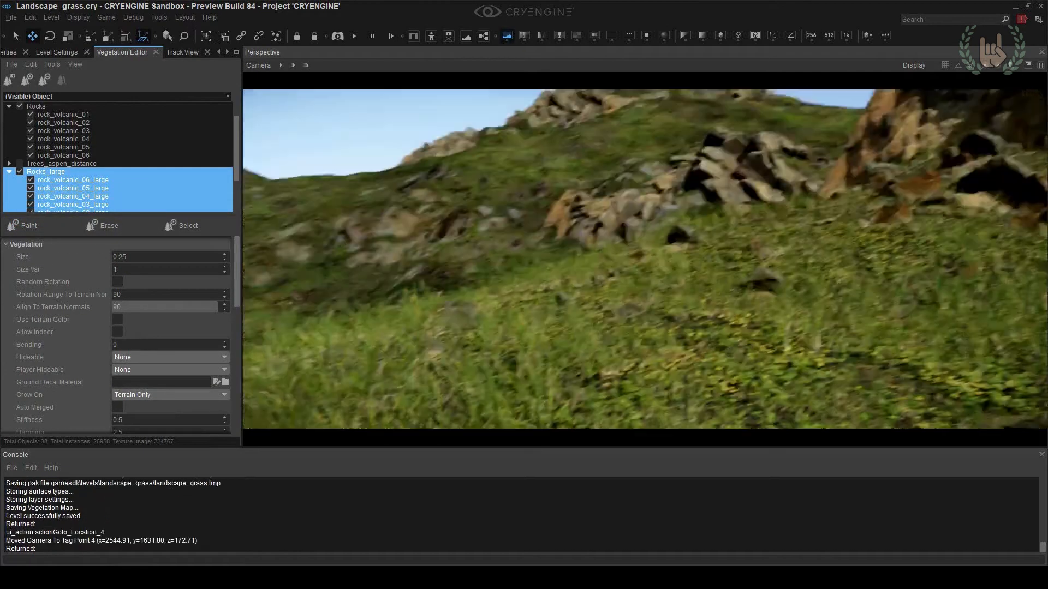
key("shift+space")
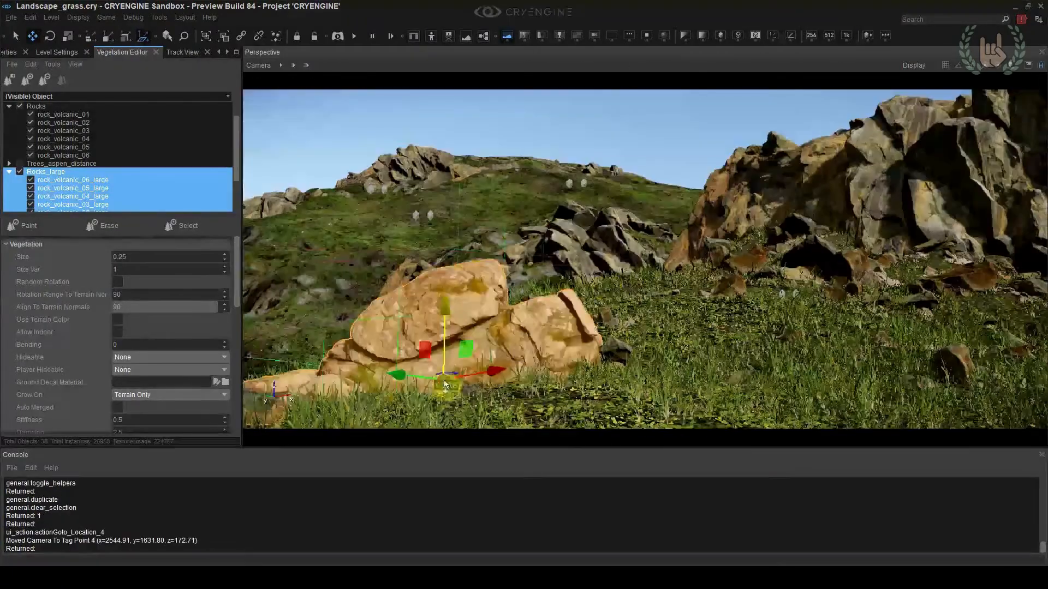
left_click_drag(444, 383, 592, 328)
key("2")
key("1")
key("2")
key("1")
key("2")
Fine-tune the boulder's position and rotation on the slope and save the level
mouse_move(601, 373)
left_mouse_down()
mouse_move(632, 370)
mouse_move(603, 376)
left_mouse_up()
key("1")
mouse_move(589, 327)
left_mouse_down()
mouse_move(525, 322)
mouse_move(600, 313)
left_mouse_up()
left_click_drag(561, 346, 574, 300)
key("2")
left_click_drag(549, 293, 547, 288)
left_click(739, 126)
key("ctrl+s")
Scale, rotate and reposition the light boulder at the grassy edge of the foreground
left_click(642, 290)
left_click(389, 408, "ctrl+shift")
key("3")
left_click_drag(390, 409, 392, 435)
key("2")
key("1")
left_click_drag(389, 370, 425, 349)
key("2")
key("1")
left_click_drag(402, 386, 407, 371)
left_click(542, 271)
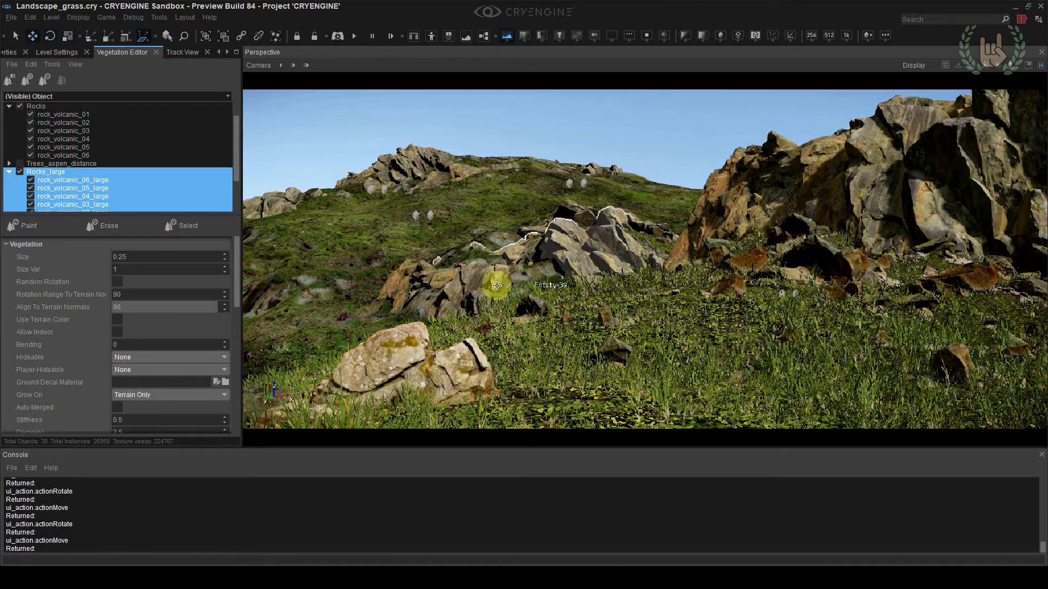
left_click_drag(453, 317, 448, 320)
left_click(673, 122)
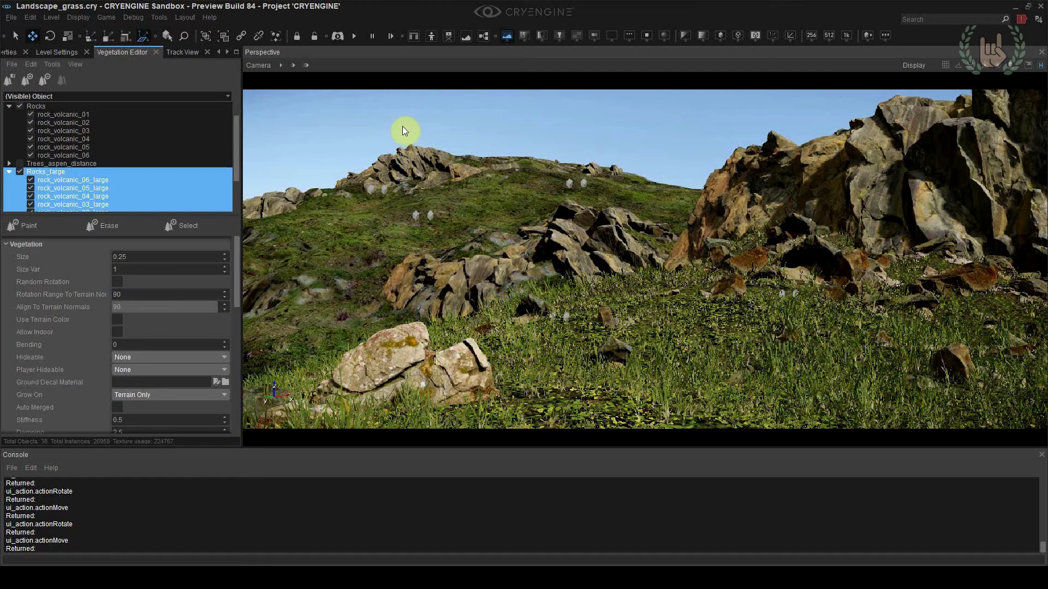
Set the global density of the environment fog to 2
left_click(166, 52)
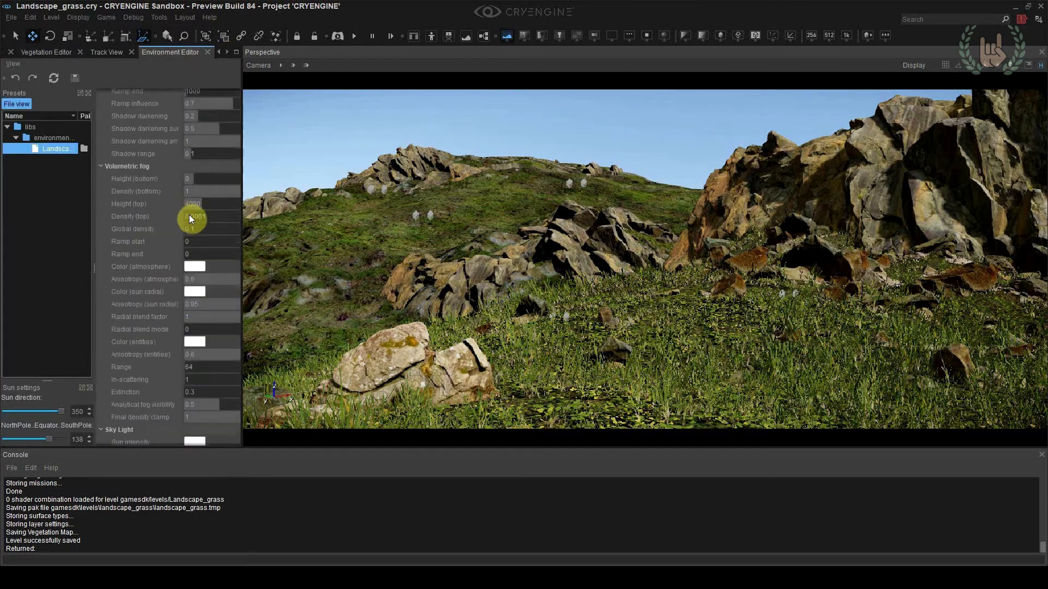
left_click(197, 337)
type("2")
key("Return")
Delete the cliff rock objects on the mid-distance hillside behind the boulder
mouse_move(553, 129)
right_mouse_down()
mouse_move(562, 129)
mouse_move(545, 130)
right_mouse_up()
key("s")
key("w")
scroll(554, 128, "down", 1)
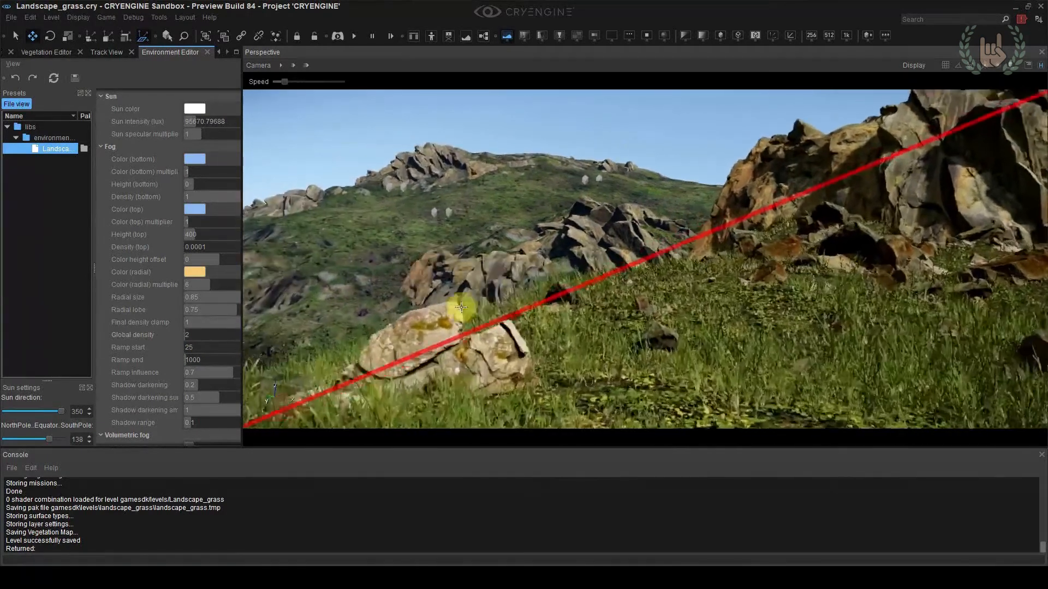
right_click_drag(649, 187, 647, 188)
key("w")
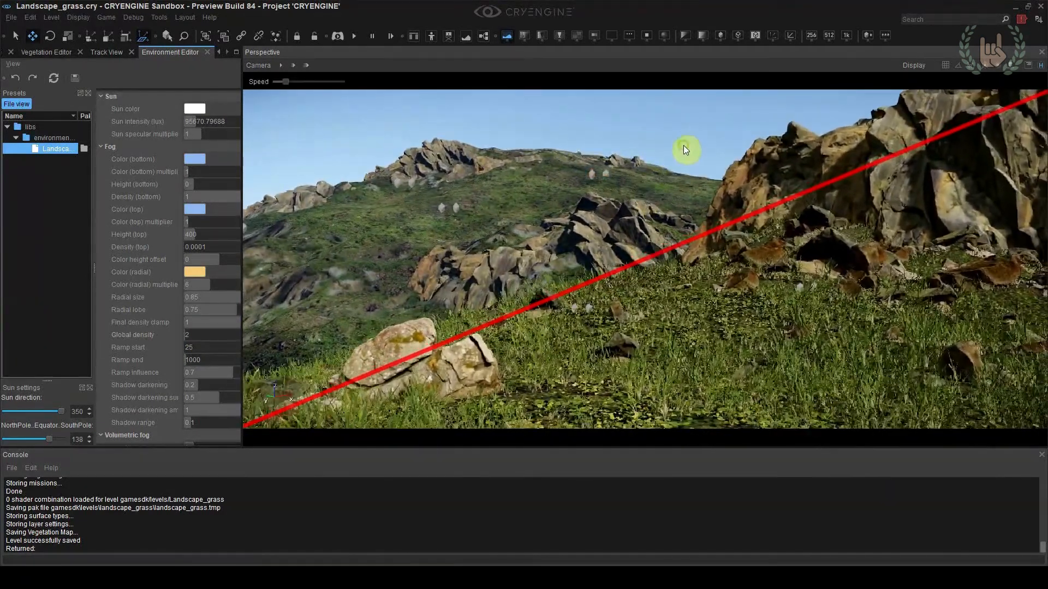
key("Delete")
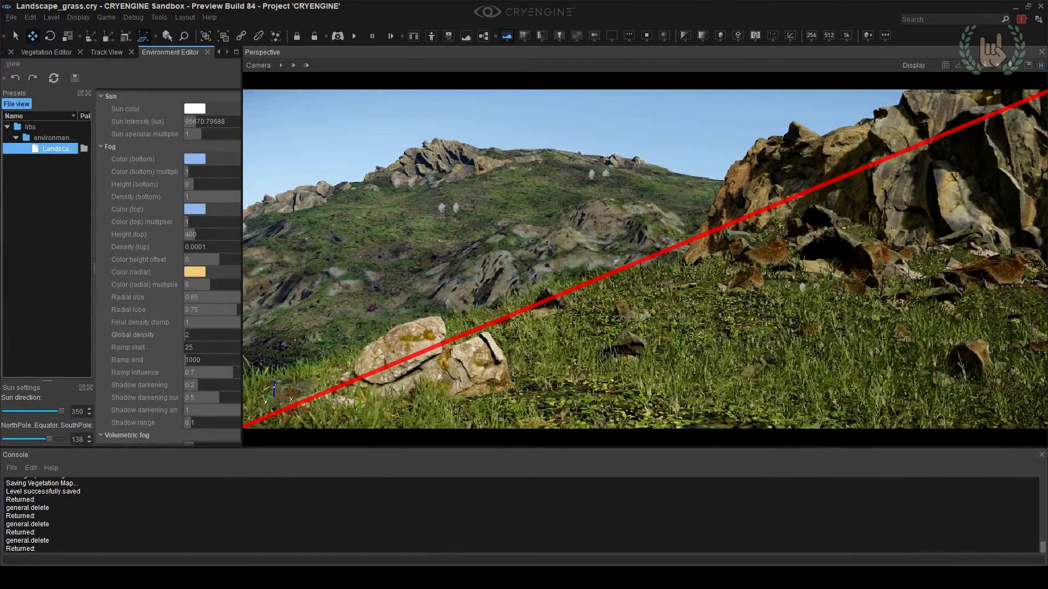
Paint the bare mid-distance hillside with the Grass_distance terrain layer using a brush range of 25
left_click(220, 52)
left_click(221, 52)
left_click(220, 53)
left_click(86, 53)
left_click(87, 141)
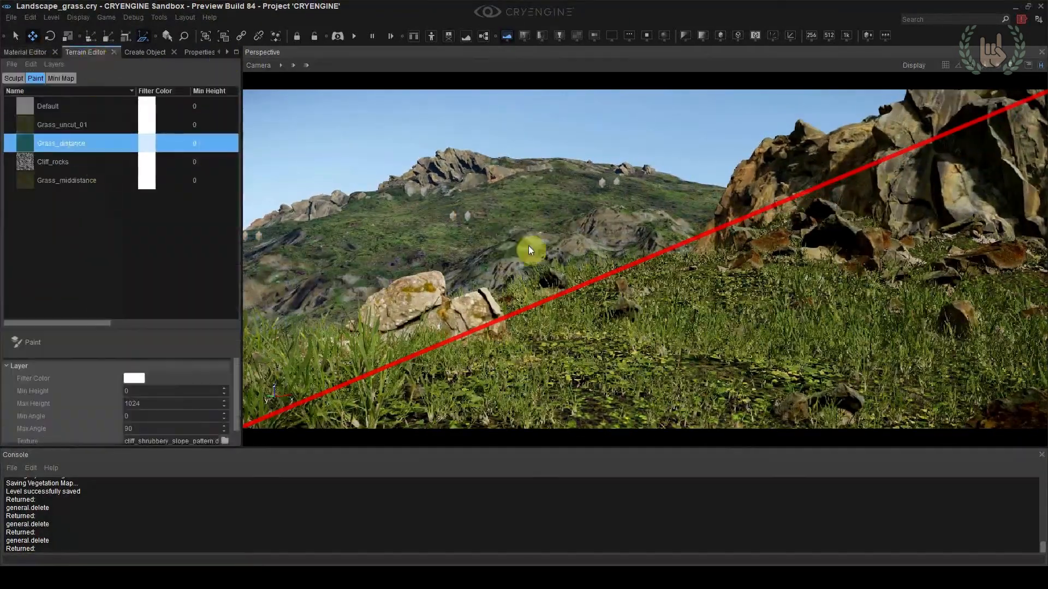
left_click(126, 337)
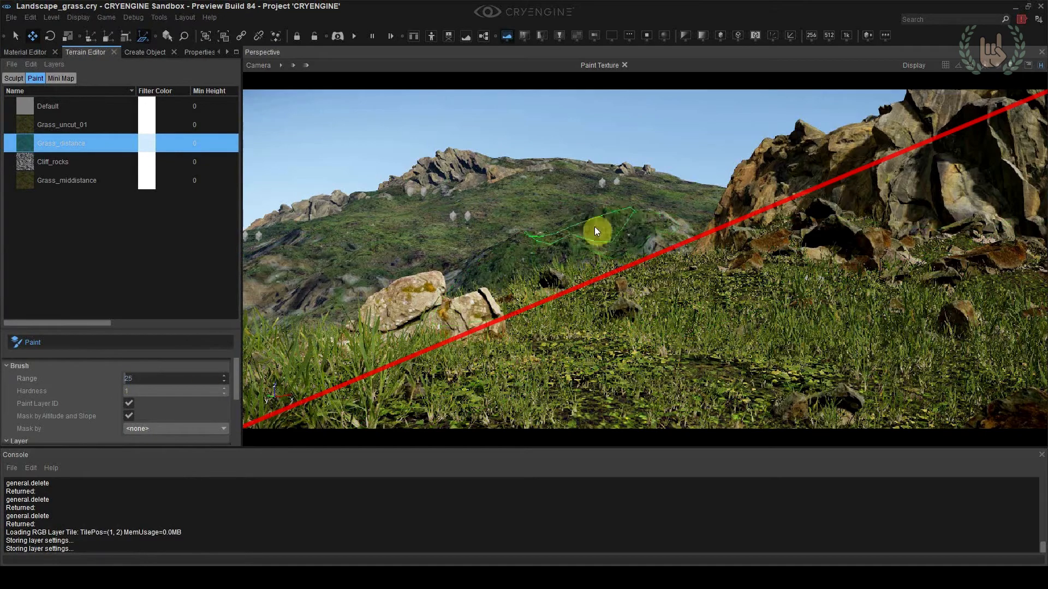
left_click_drag(584, 226, 477, 323)
Smooth the mid-distance hillside terrain with a brush radius of 40
key("a")
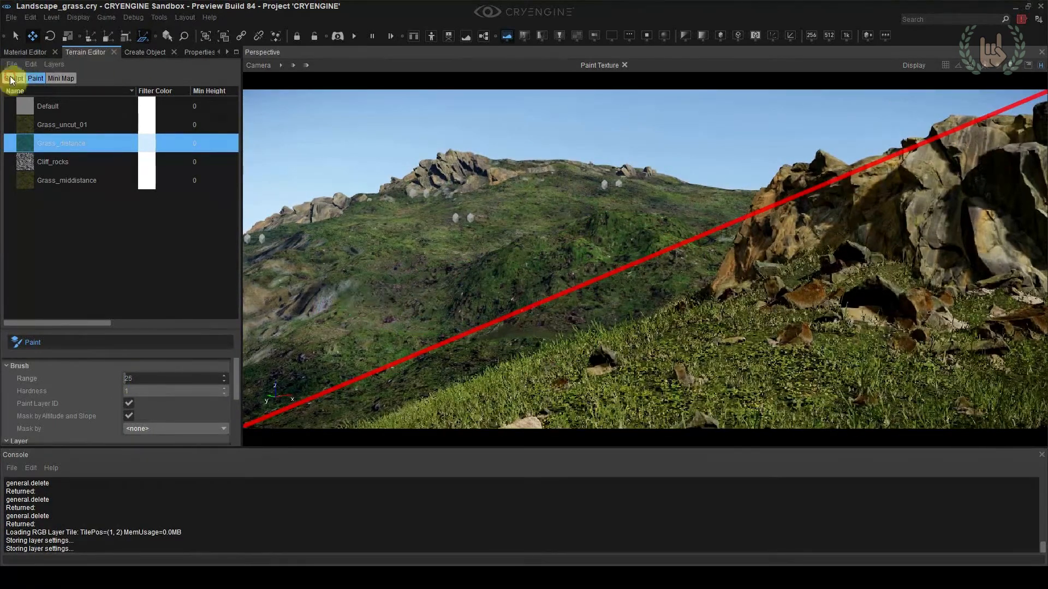
left_click(12, 79)
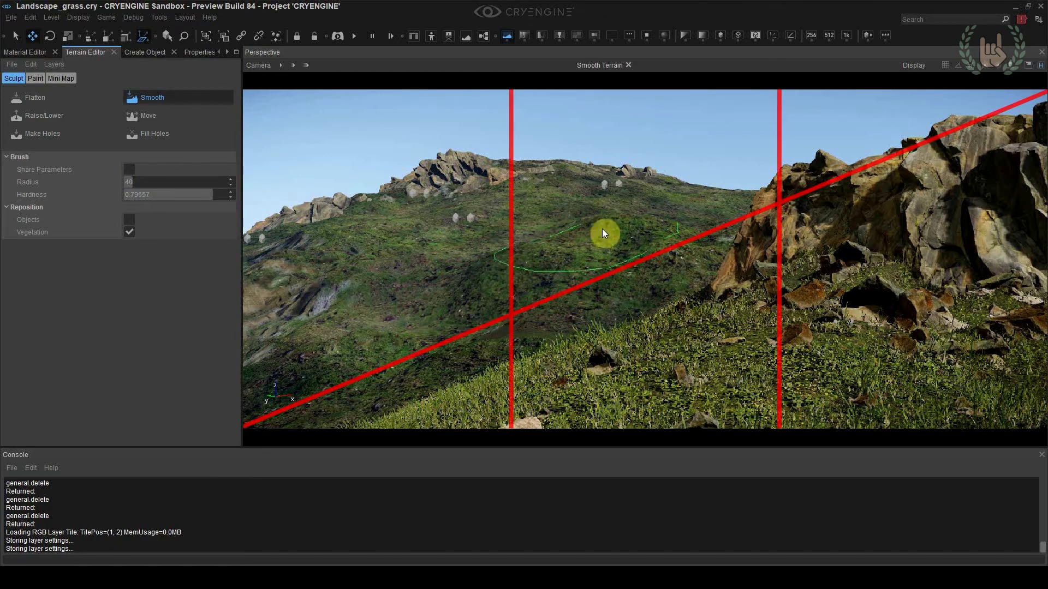
left_click(137, 102)
right_click_drag(601, 180, 622, 191)
Reposition, rotate and scale the foreground boulder so it stands prominently in the centre of the camera location 4 view
left_click(409, 350)
key("4")
left_click_drag(425, 366, 494, 349)
key("2")
key("shift+F4")
key("3")
key("2")
left_click(689, 145)
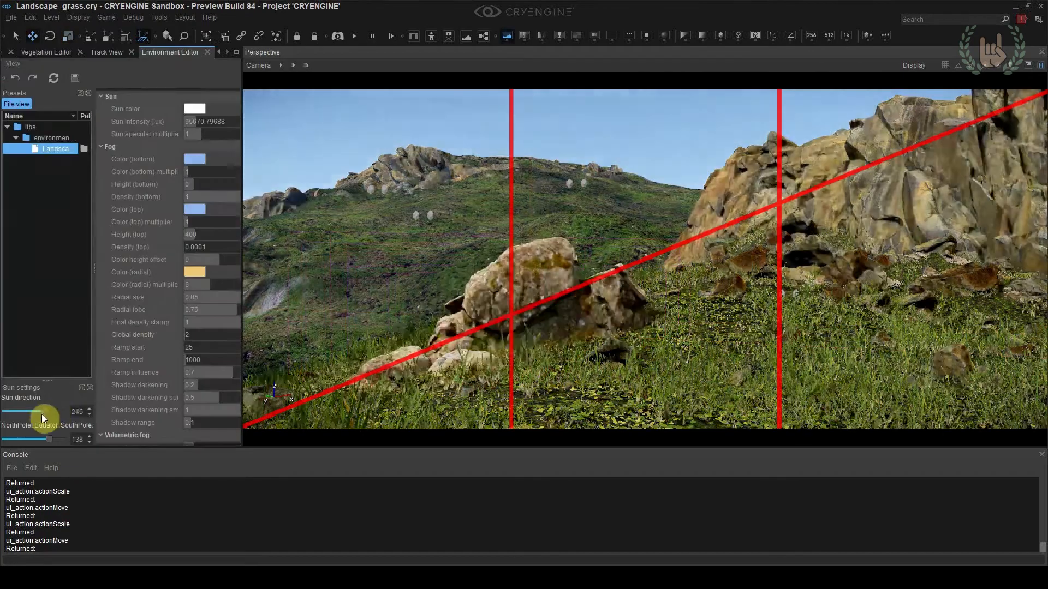
Select the whole Trees_aspen vegetation group for painting and bring up its placement settings
mouse_move(41, 414)
left_mouse_down()
mouse_move(81, 418)
mouse_move(7, 417)
mouse_move(65, 424)
mouse_move(47, 428)
left_mouse_up()
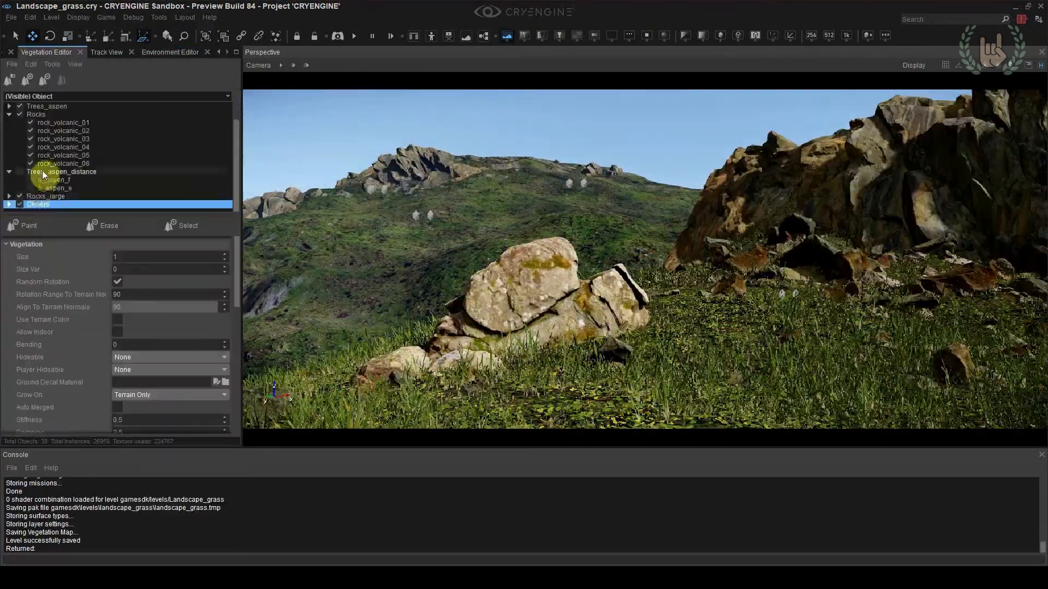
left_click(53, 107)
left_click(64, 115)
left_click(63, 105)
scroll(125, 317, "down", 10)
scroll(125, 317, "up", 2)
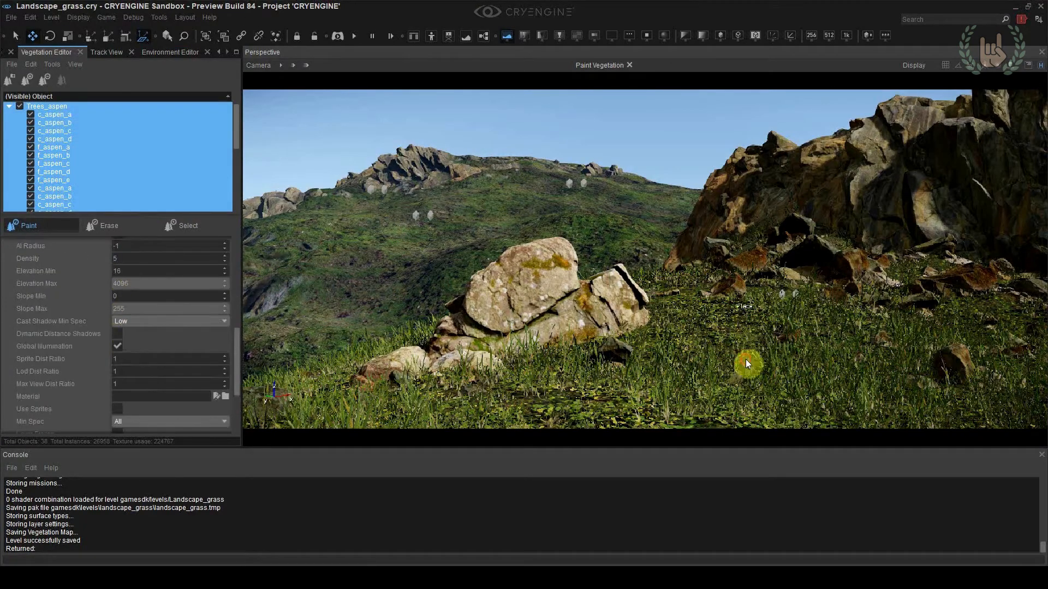
Try painting aspens in the foreground and over the hillside with a changed brush radius, and undo the strokes
left_click(748, 364)
key("ctrl+z")
mouse_move(519, 302)
right_mouse_down()
mouse_move(519, 349)
mouse_move(491, 338)
right_mouse_up()
key("s")
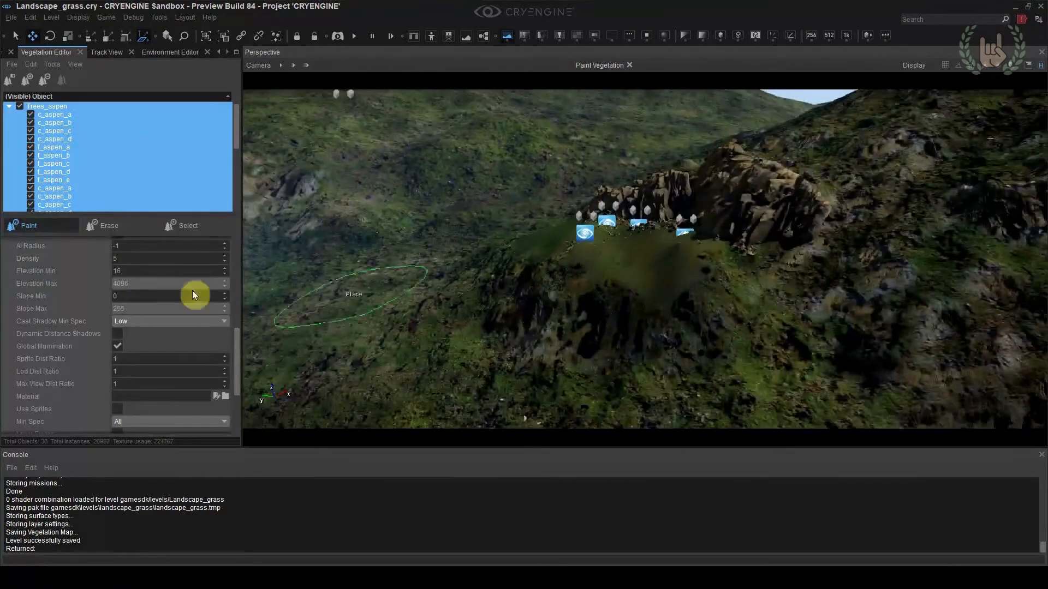
scroll(152, 328, "up", 8)
left_click(173, 257)
left_click(624, 298)
key("ctrl+z")
Try painting aspens on the hillside with a density of 10 and undo the stroke
scroll(151, 336, "down", 8)
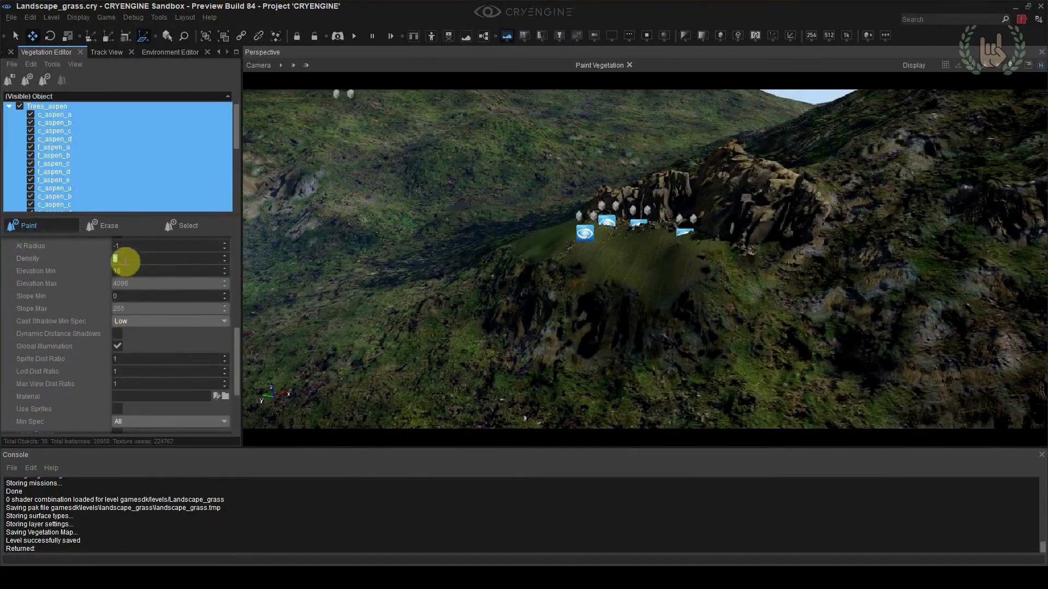
type("10")
left_click(535, 352)
key("ctrl+z")
Set the aspen density to 25, try painting trees across the hillside and undo the stroke
double_click(129, 262)
type("25")
left_click(592, 226)
right_click_drag(591, 226, 562, 178)
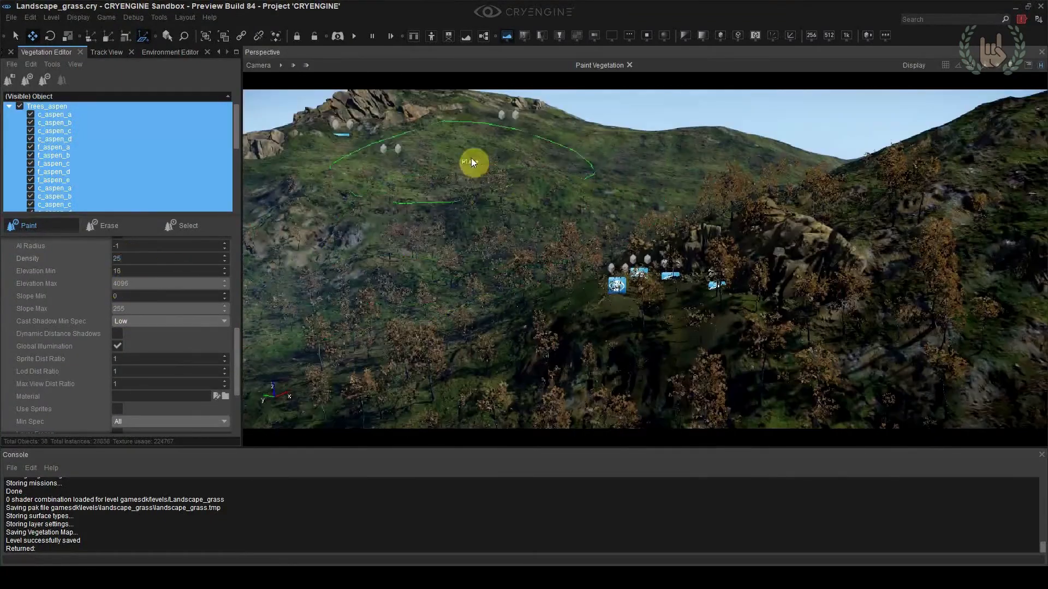
key("ctrl+z")
Limit the aspens to a maximum slope of 30, paint them across the hills and return to camera location 4
right_click_drag(470, 162, 495, 205)
scroll(117, 346, "up", 2)
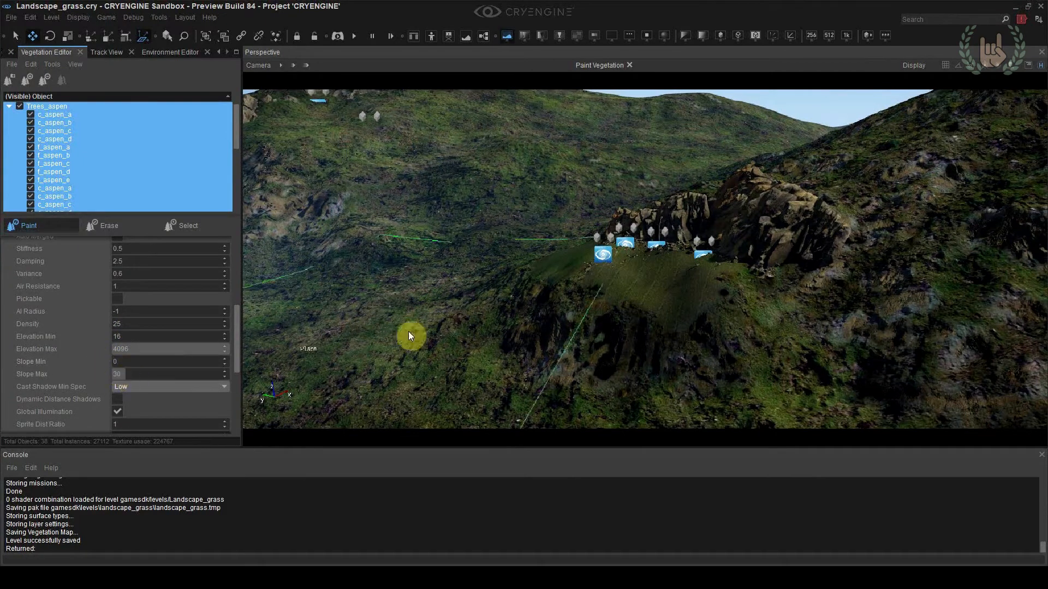
left_click(550, 245)
right_click_drag(552, 243, 519, 144)
right_click_drag(588, 230, 599, 235)
key("shift+F4")
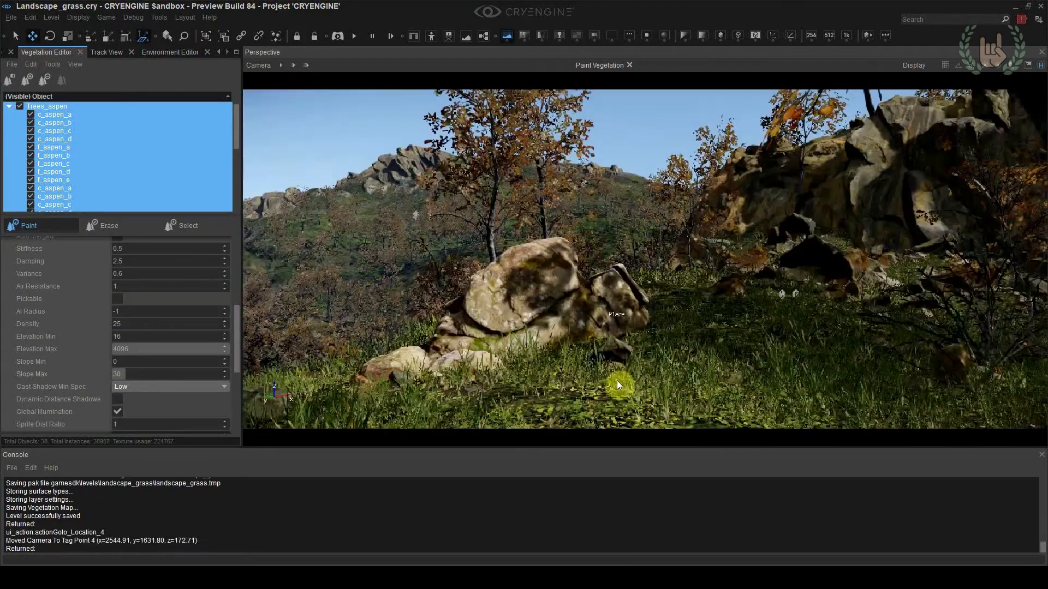
Undo the last aspen stroke, paint more aspens around the plateau and hillsides, and return to camera location 4
left_click_drag(631, 273, 648, 410)
key("ctrl+z")
right_click_drag(648, 410, 762, 402)
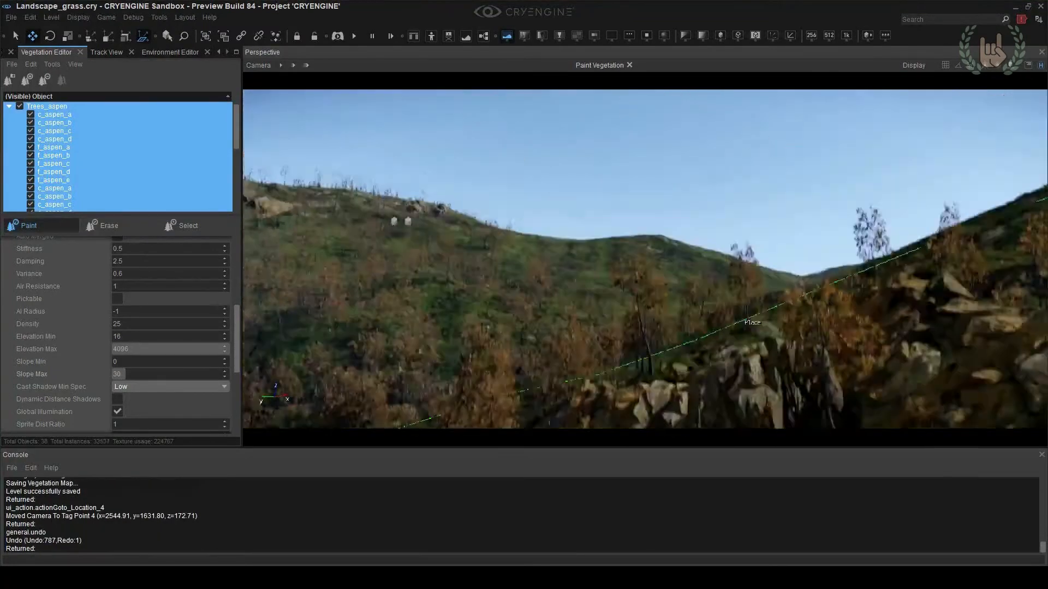
left_click_drag(762, 402, 769, 235)
right_click_drag(768, 235, 740, 260)
key("shift+F4")
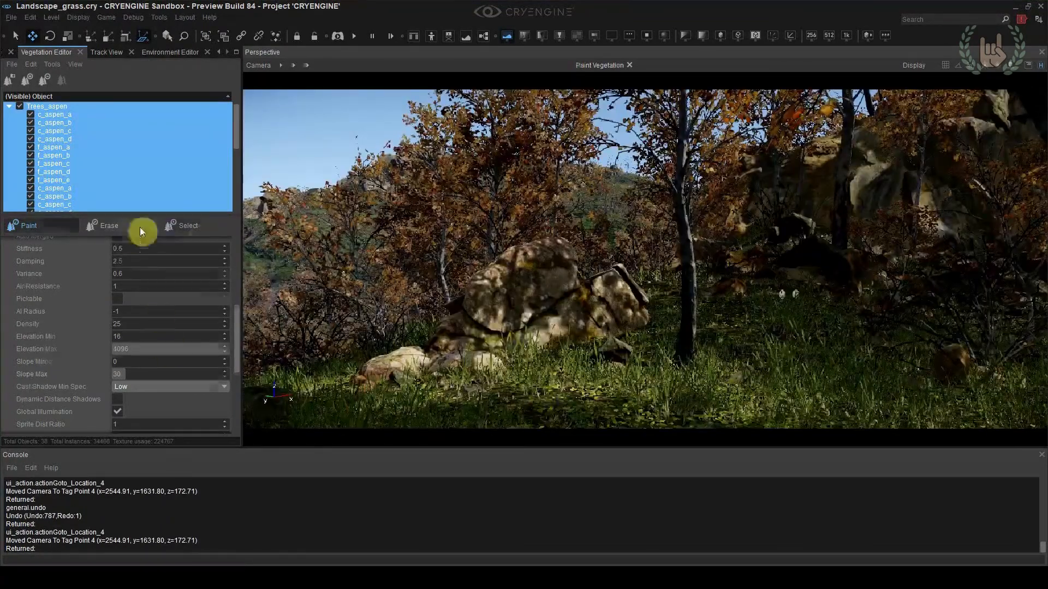
Switch to selecting individual vegetation, try moving the foreground aspen and undo the move
left_click(183, 225)
left_click(495, 216)
left_click_drag(453, 343, 248, 354)
left_click(686, 306)
left_click_drag(750, 375, 793, 369)
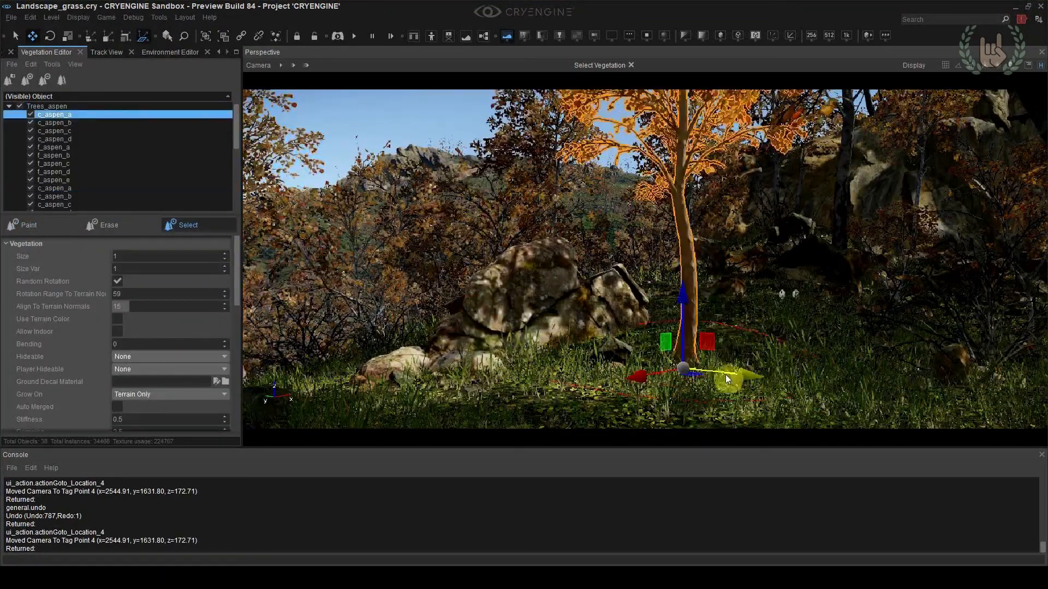
key("ctrl+z")
Delete individual aspens that crowd the view around the foreground boulder
right_click_drag(561, 290, 477, 303)
left_click(476, 303)
key("Delete")
left_click(470, 306)
key("Delete")
left_click(405, 367)
key("Delete")
key("Delete")
left_click(406, 364)
key("Delete")
Delete more aspens just below the grassy edge of the slope and return to camera location 4
right_click_drag(477, 352, 568, 329)
left_click(568, 329)
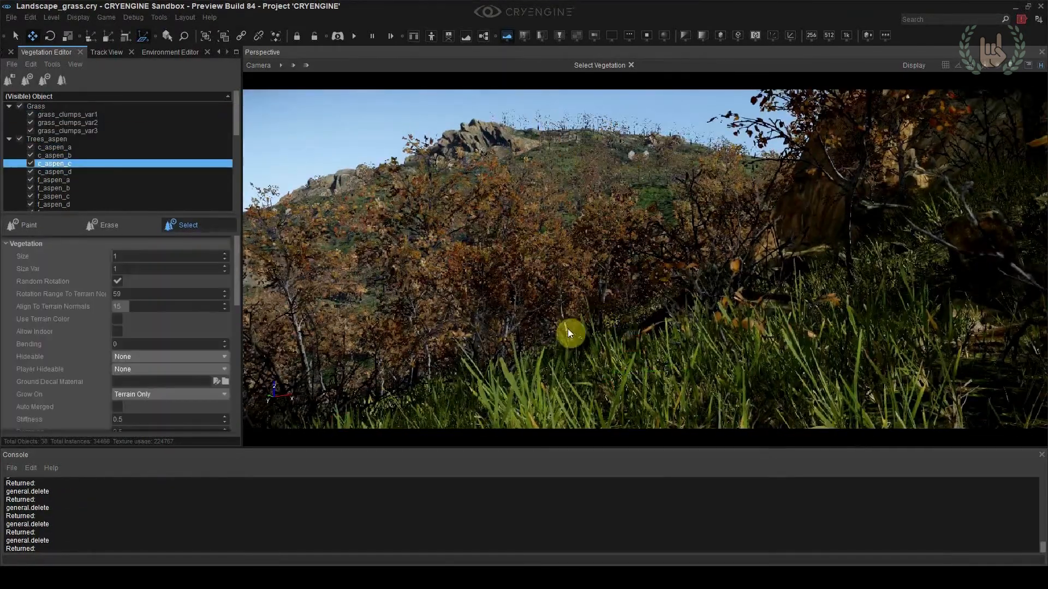
left_click(428, 360)
key("Delete")
left_click(504, 342)
key("Delete")
left_click(448, 321)
key("Delete")
left_click(411, 376)
key("shift+F4")
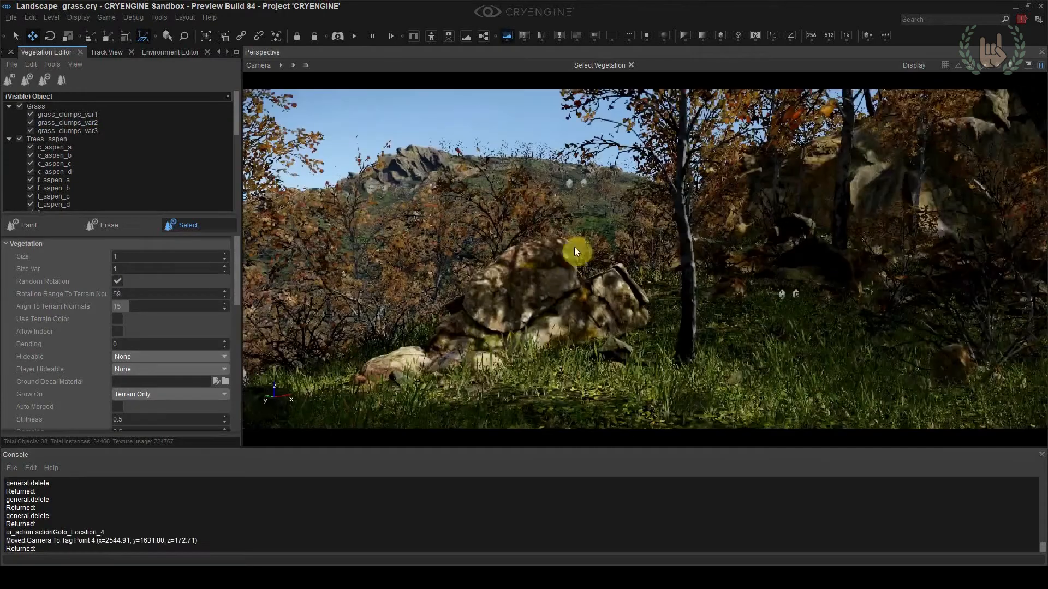
Move the foreground aspen slightly farther from the boulder, then try moving an aspen near the cliff and undo that move
left_click(691, 305)
left_click_drag(720, 366, 755, 373)
left_click(840, 196)
left_click_drag(864, 267, 940, 309)
key("ctrl+z")
left_click(611, 230)
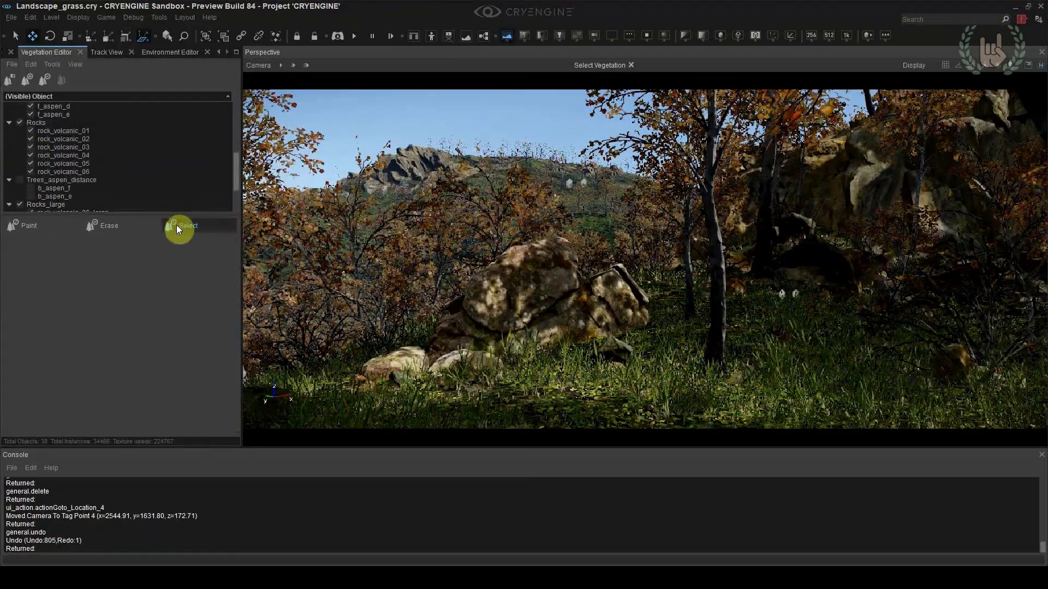
Erase aspens across the hillside behind the boulder using the Trees_aspen group and return to camera location 4
left_click(106, 225)
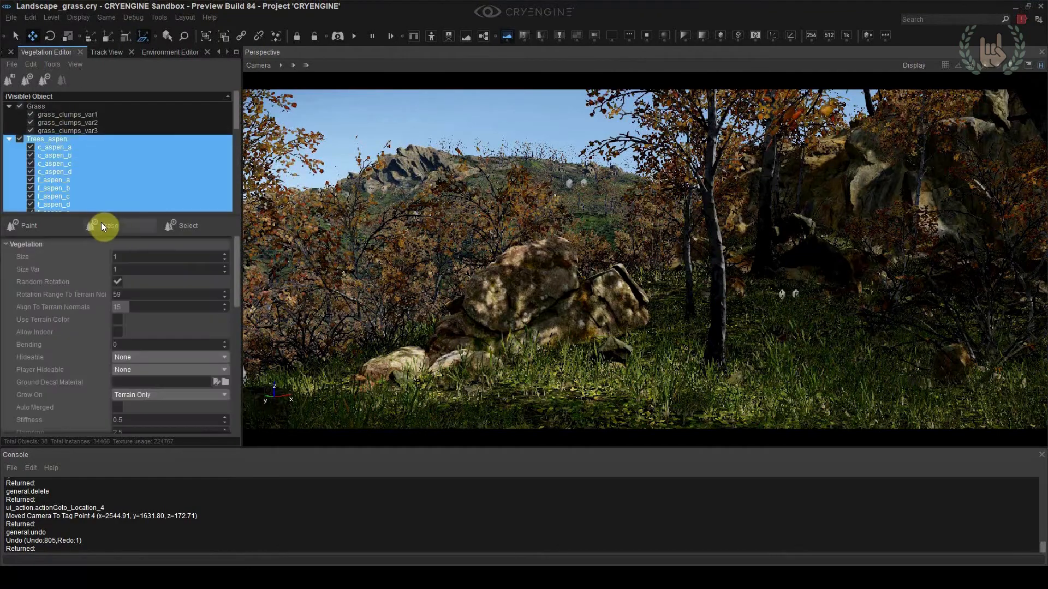
mouse_move(445, 158)
left_mouse_down()
mouse_move(557, 164)
mouse_move(536, 162)
left_mouse_up()
right_click_drag(535, 163, 532, 114)
key("w")
key("shift+F4")
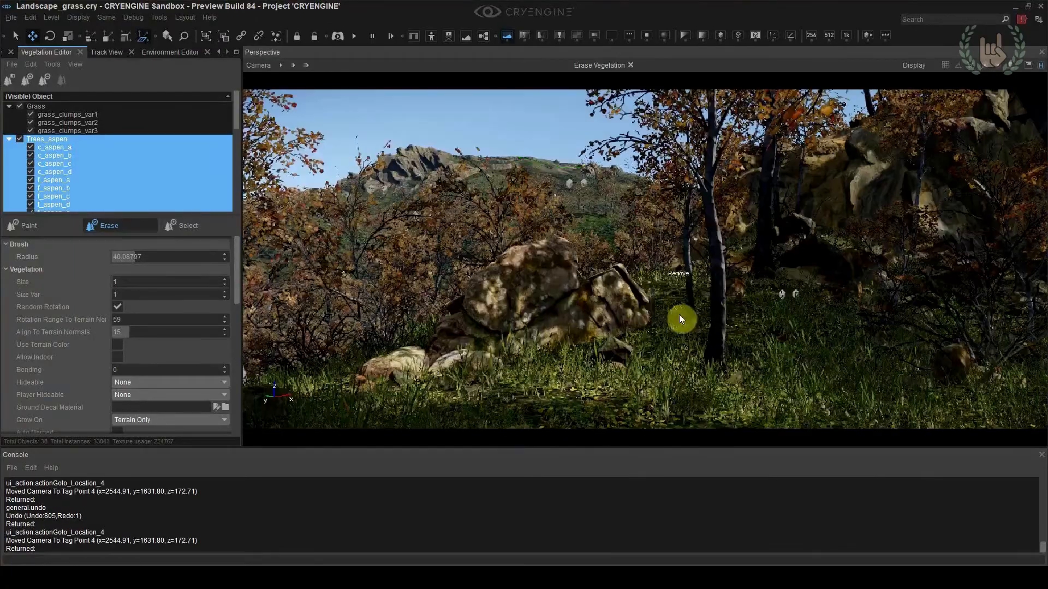
key("s")
right_click_drag(680, 319, 635, 371)
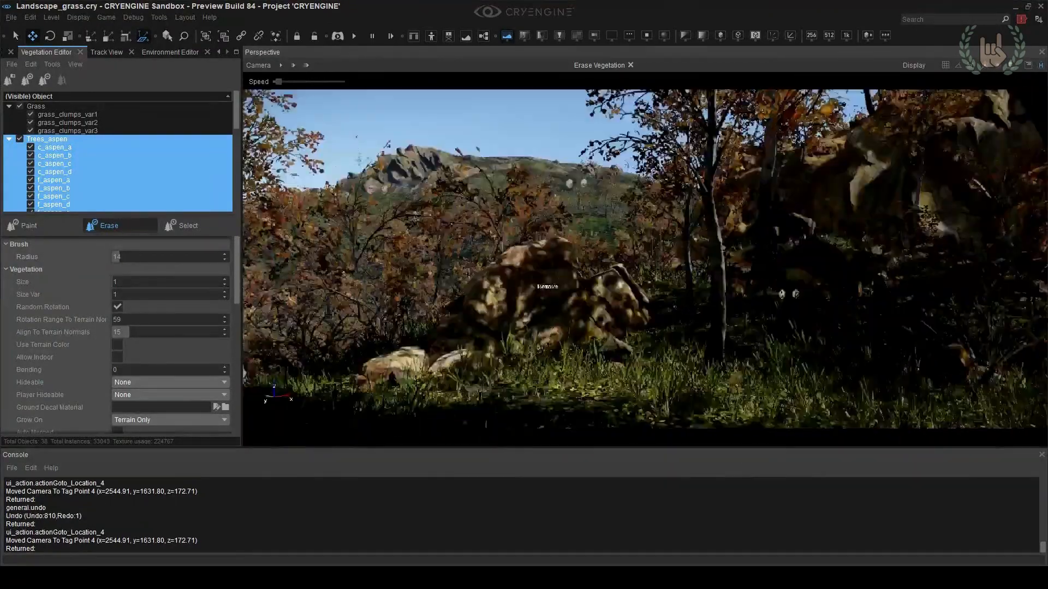
Set the erase radius to 4, thin the aspens on the slope beside the boulder, and undo the last stroke
right_click_drag(549, 303, 573, 377)
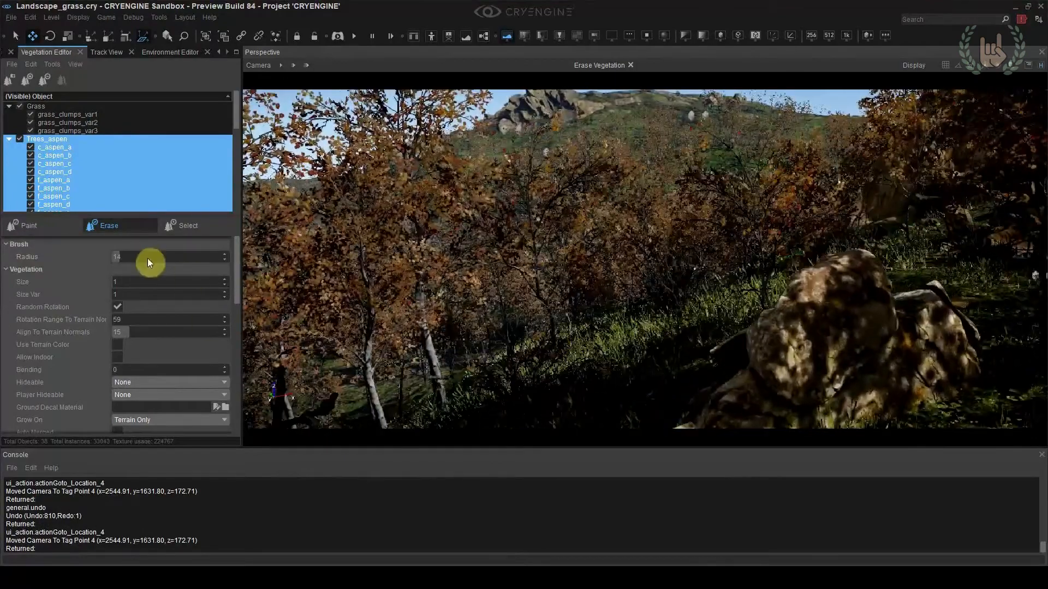
left_click_drag(570, 352, 588, 323)
key("w")
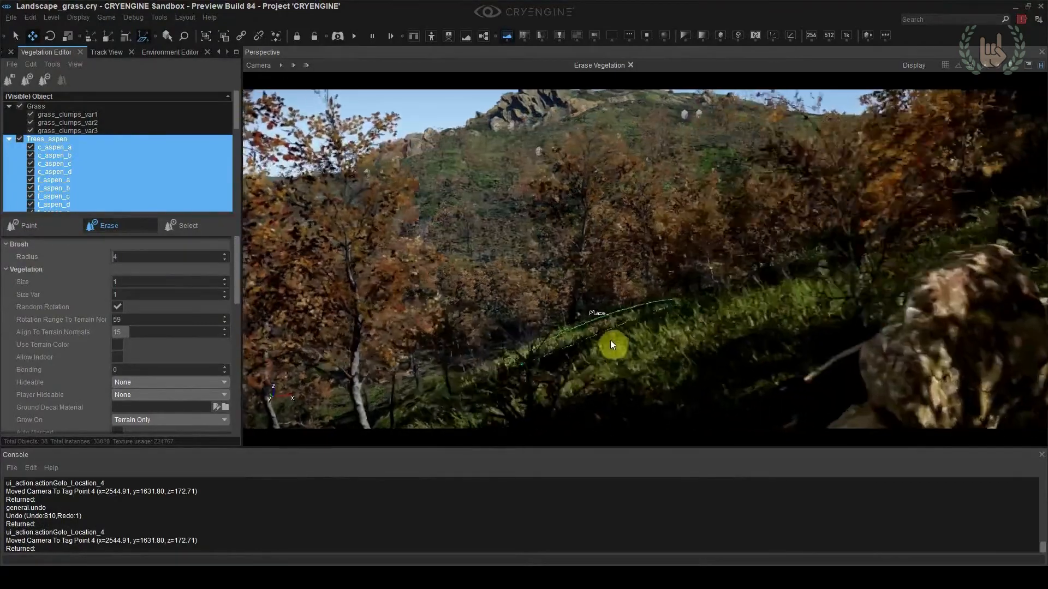
key("w")
mouse_move(604, 340)
right_mouse_down()
mouse_move(617, 327)
mouse_move(633, 364)
mouse_move(669, 375)
mouse_move(609, 340)
mouse_move(679, 394)
right_mouse_up()
key("shift+F4")
key("ctrl+z")
key("shift+F4")
Move individual aspens on the grassy slope beside the boulder, comparing the last change from camera location 4 with undo and redo
left_click(187, 225)
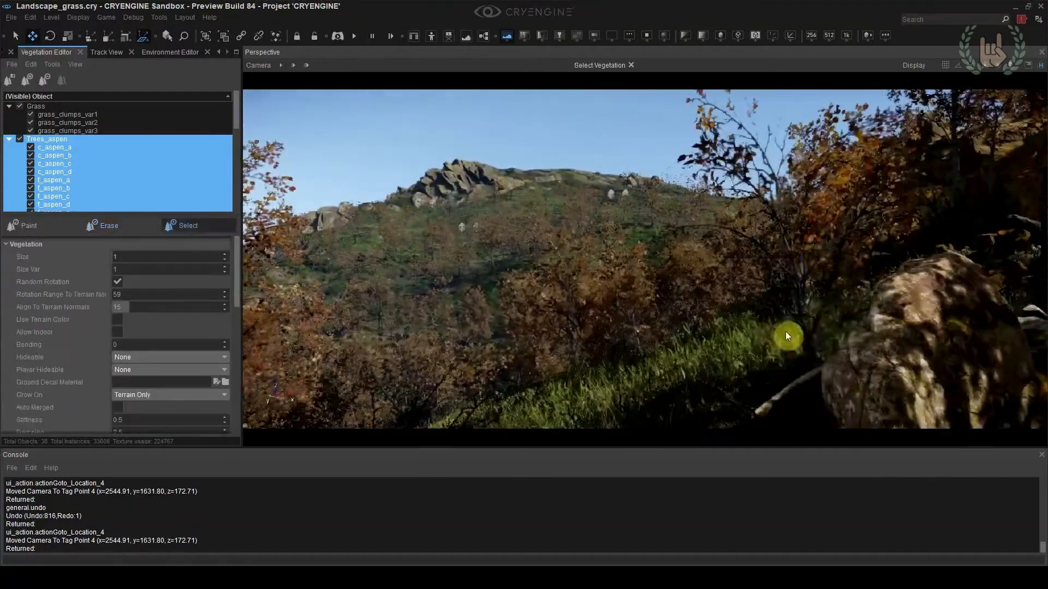
left_click(749, 320)
right_click_drag(750, 319, 814, 357)
key("shift+F4")
left_click_drag(444, 337, 235, 388)
left_click(543, 119)
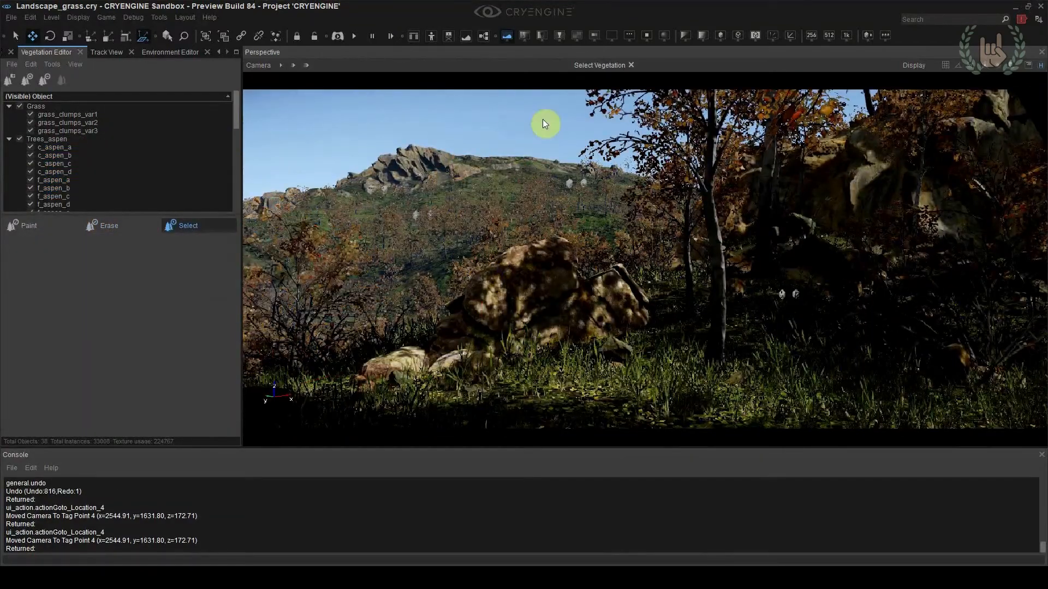
key("ctrl+z")
key("ctrl+shift+z")
Select and delete individual aspens that shade the boulder and the foreground grass
left_click(337, 364)
left_click(490, 123)
left_click(717, 352)
left_click_drag(760, 381, 782, 383)
right_click_drag(782, 383, 778, 385)
key("Delete")
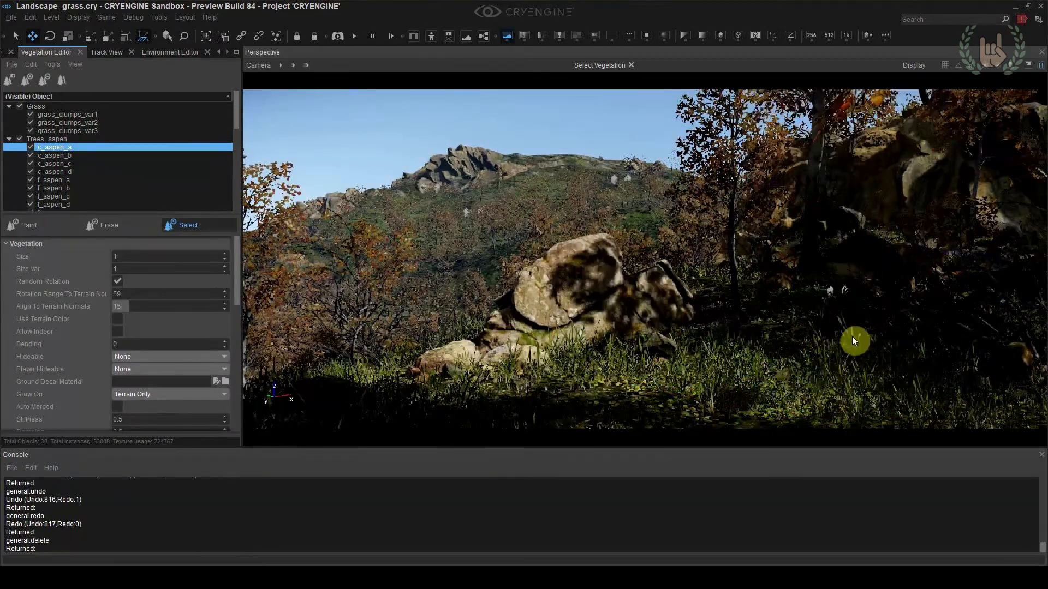
key("ctrl+z")
key("Delete")
key("Delete")
left_click(611, 124)
key("Delete")
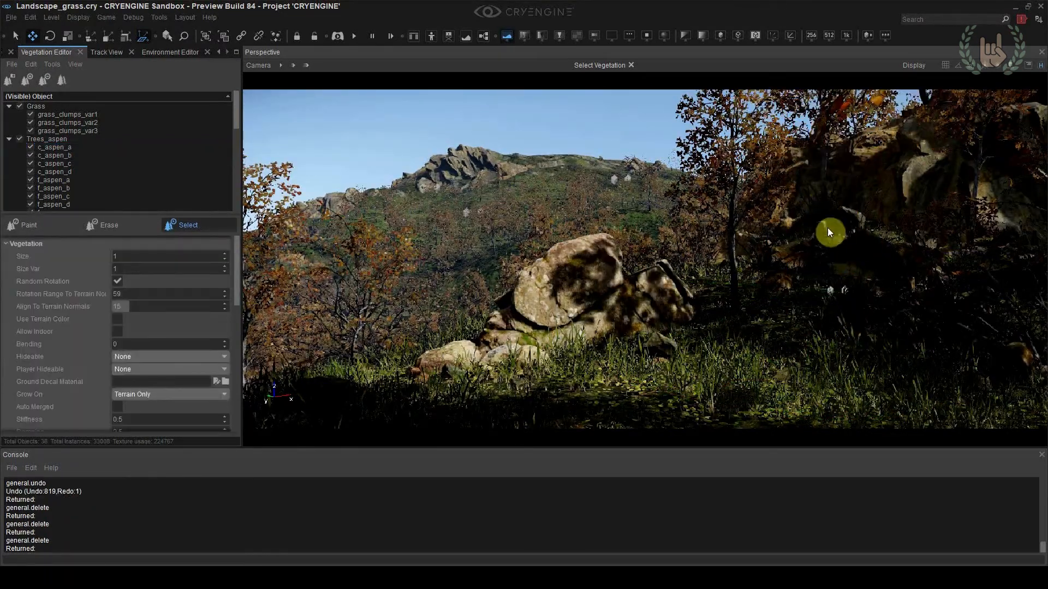
Return to camera location 4 and save the level
key("shift+F4")
left_click(499, 128)
key("ctrl+s")
Adjust the environment's sun direction so the boulder is lit, ending at 8
left_click(170, 53)
left_click_drag(37, 412, 9, 420)
left_click(88, 415)
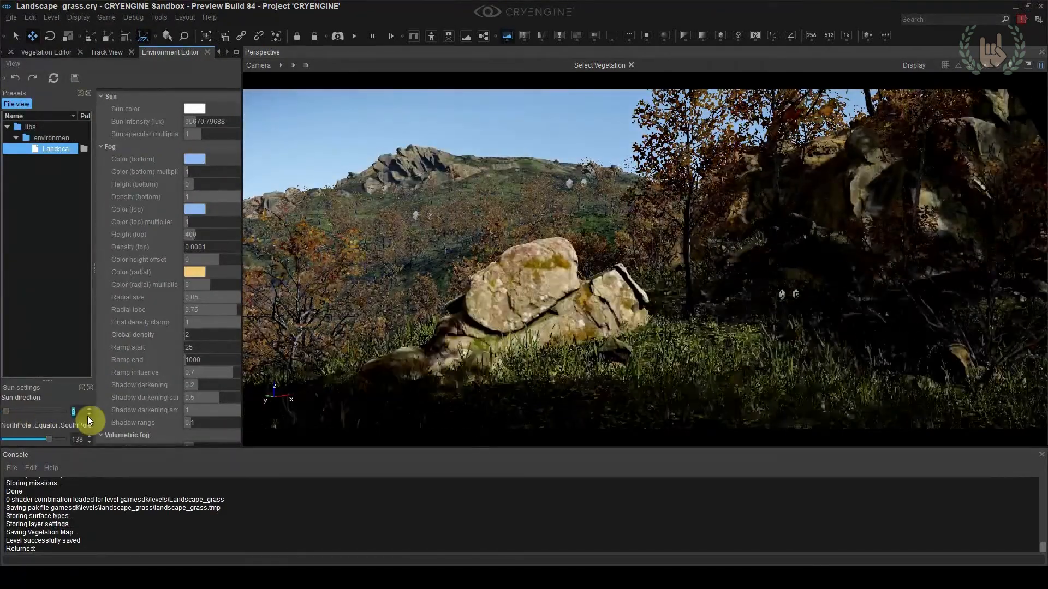
left_click(86, 408)
left_click(89, 416)
left_click(90, 410)
left_click(89, 416)
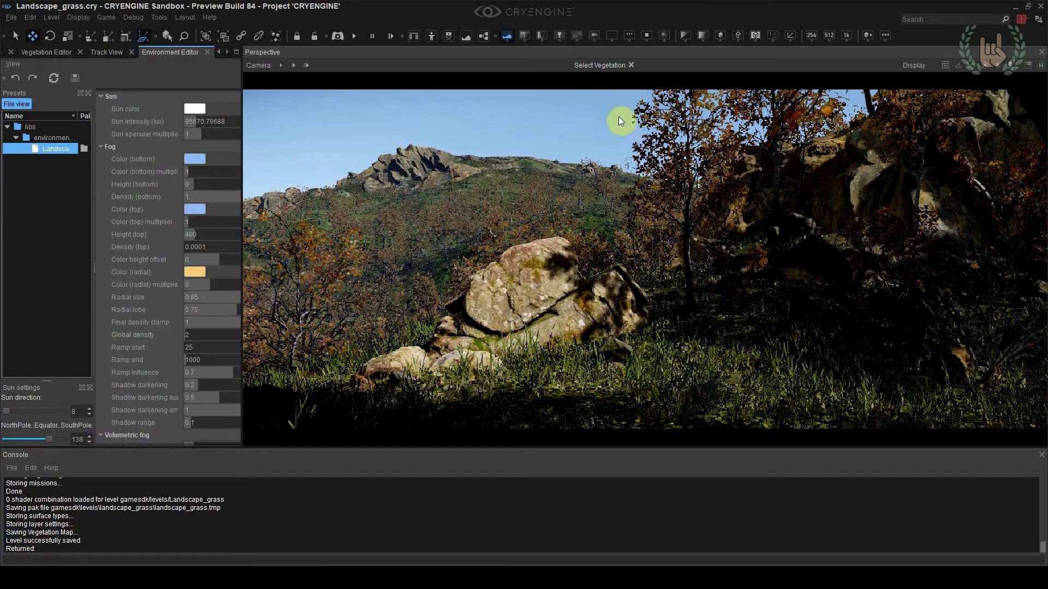
Choose the Rocks_large group and start painting large rocks on the hillside below the distant cliffs
left_click(48, 53)
scroll(30, 153, "down", 3)
left_click(47, 148)
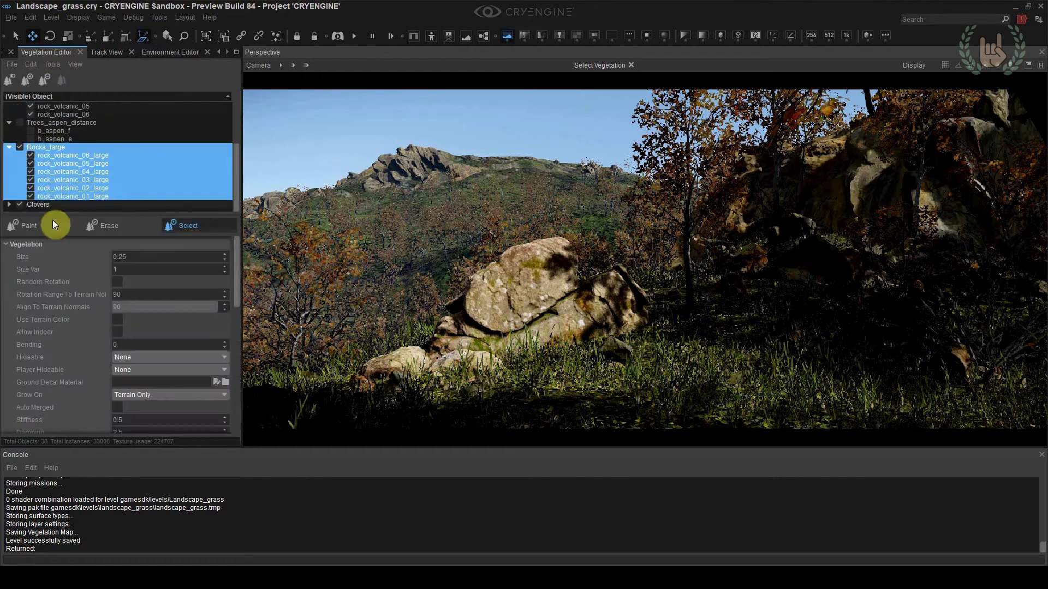
left_click(34, 226)
right_click_drag(486, 189, 431, 158)
key("w")
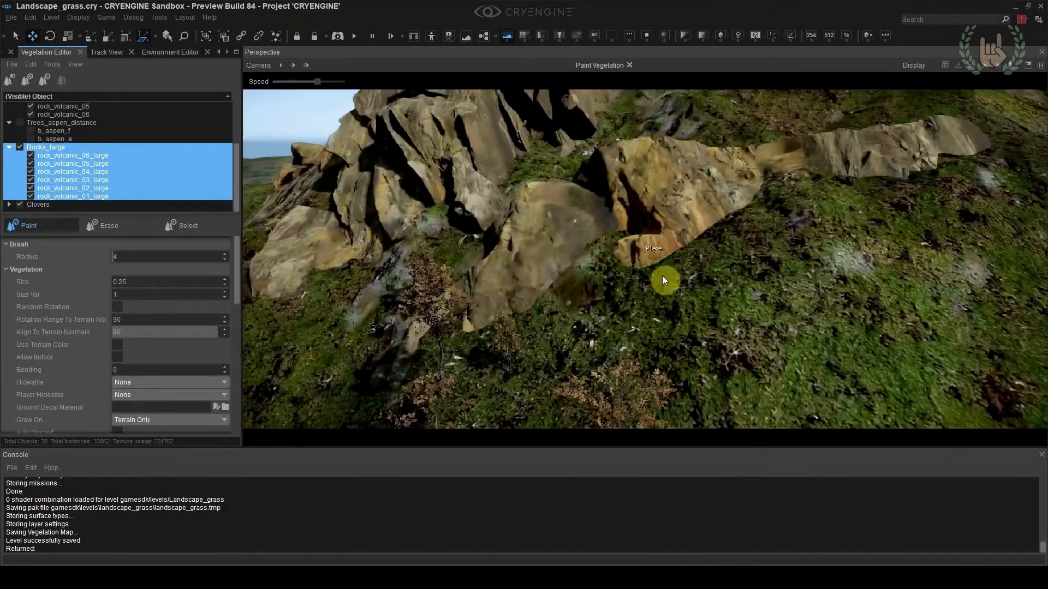
Set the brush radius to 15 and the large rocks' size to 4 and density to 15, painting around the outcrop
double_click(132, 256)
scroll(166, 334, "down", 5)
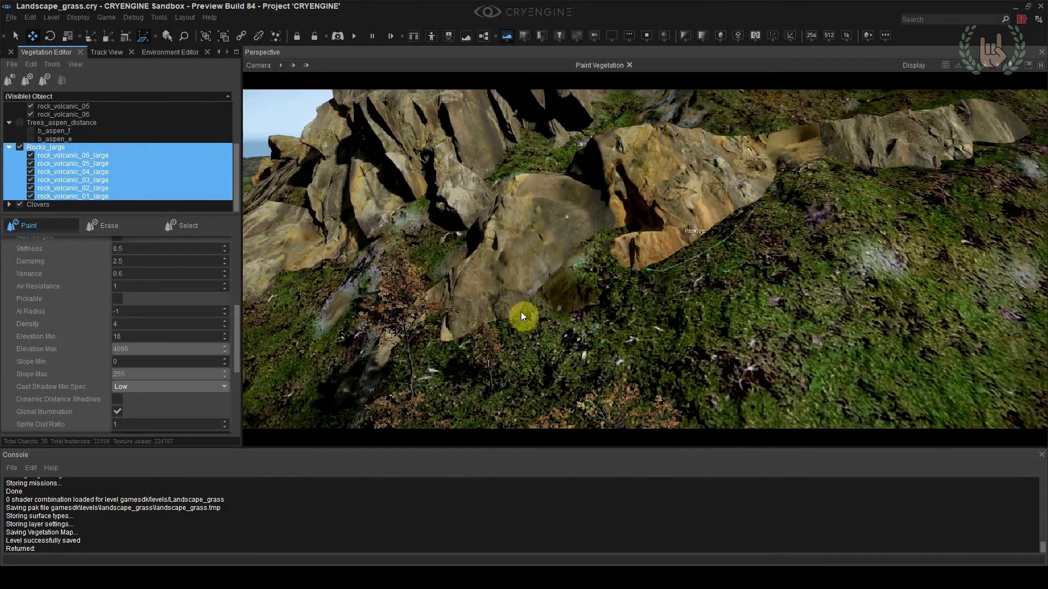
scroll(141, 281, "up", 5)
left_click_drag(605, 251, 398, 300, "ctrl")
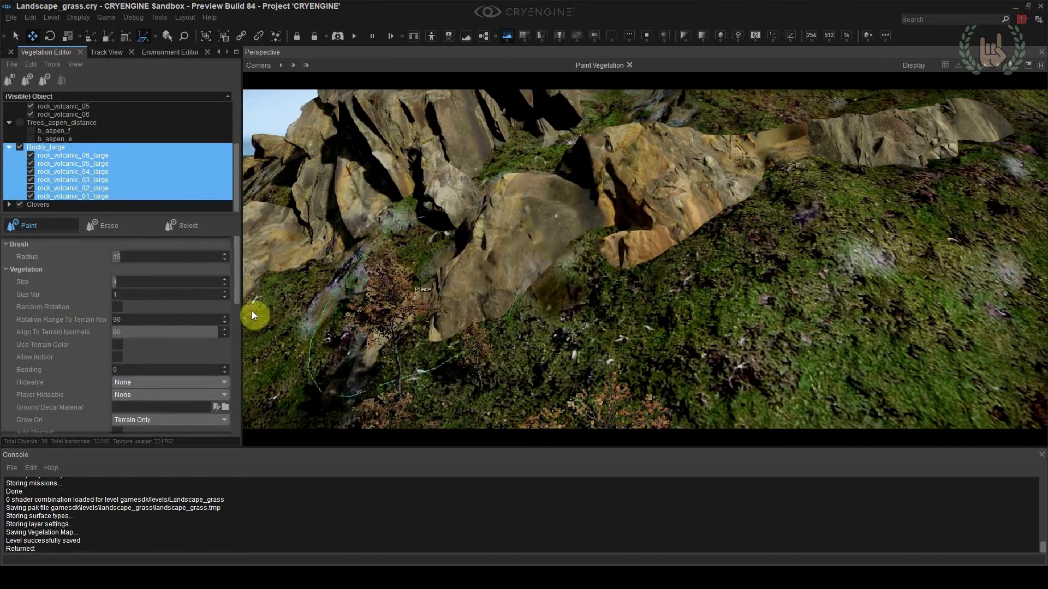
scroll(126, 261, "down", 5)
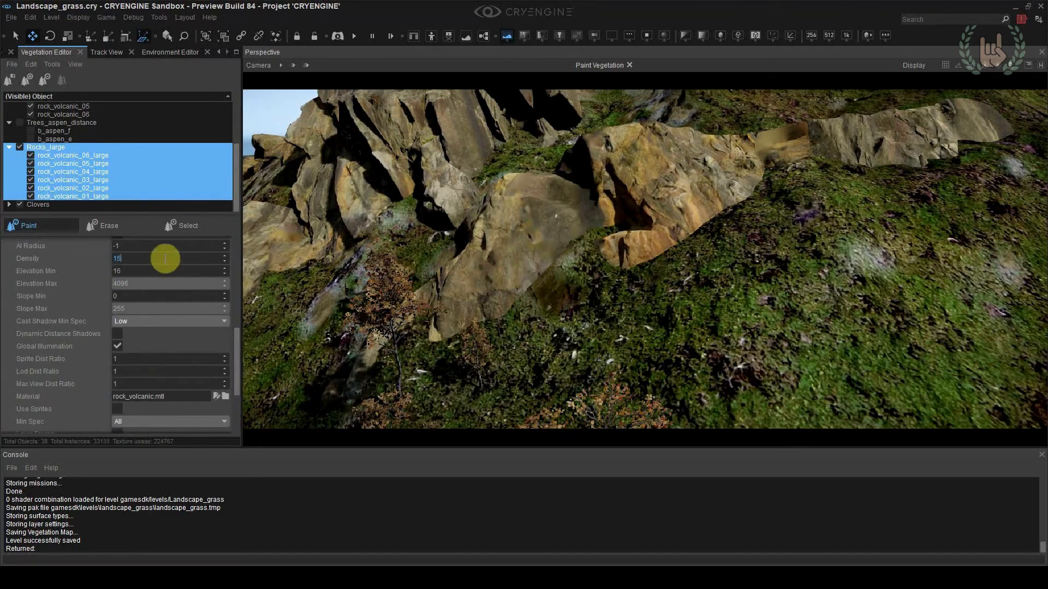
key("shift+F4")
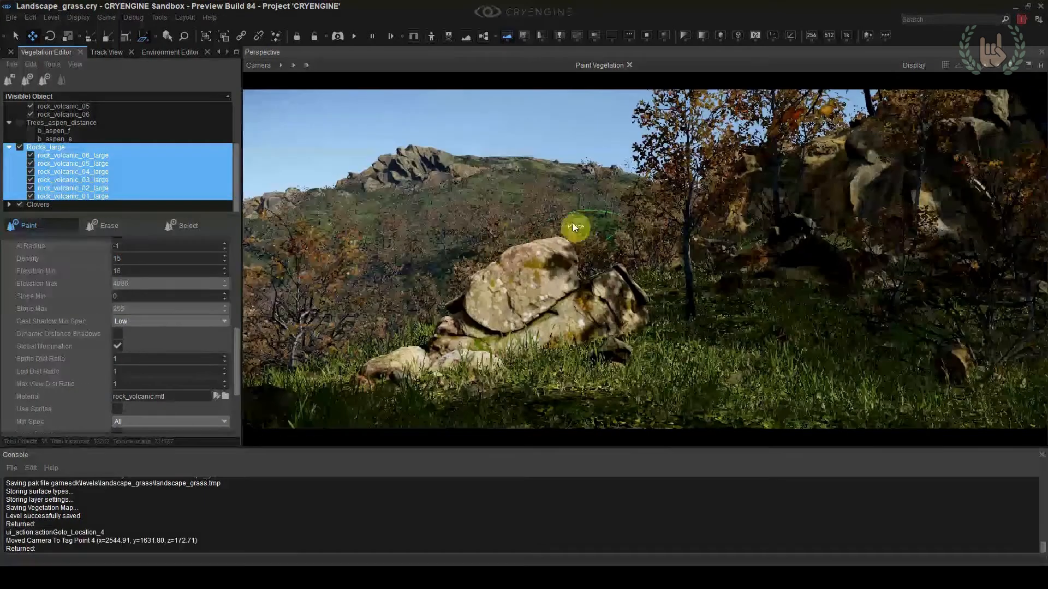
scroll(124, 281, "up", 5)
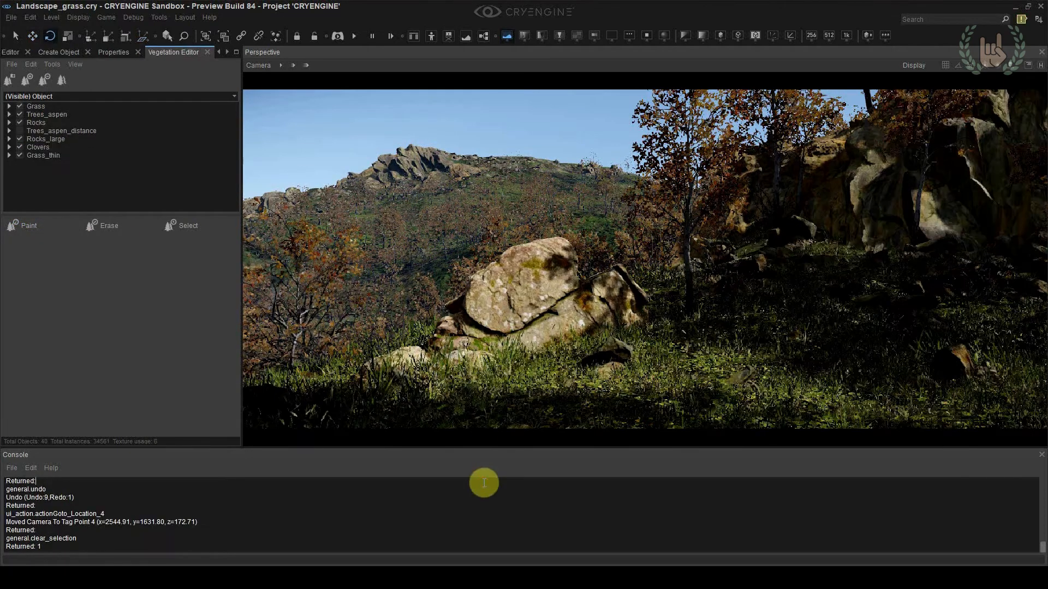
Pick the leaf material from the foreground aspen and widen the Material Editor to show its settings
left_click(219, 53)
left_click(218, 52)
left_click(25, 52)
left_click(78, 71)
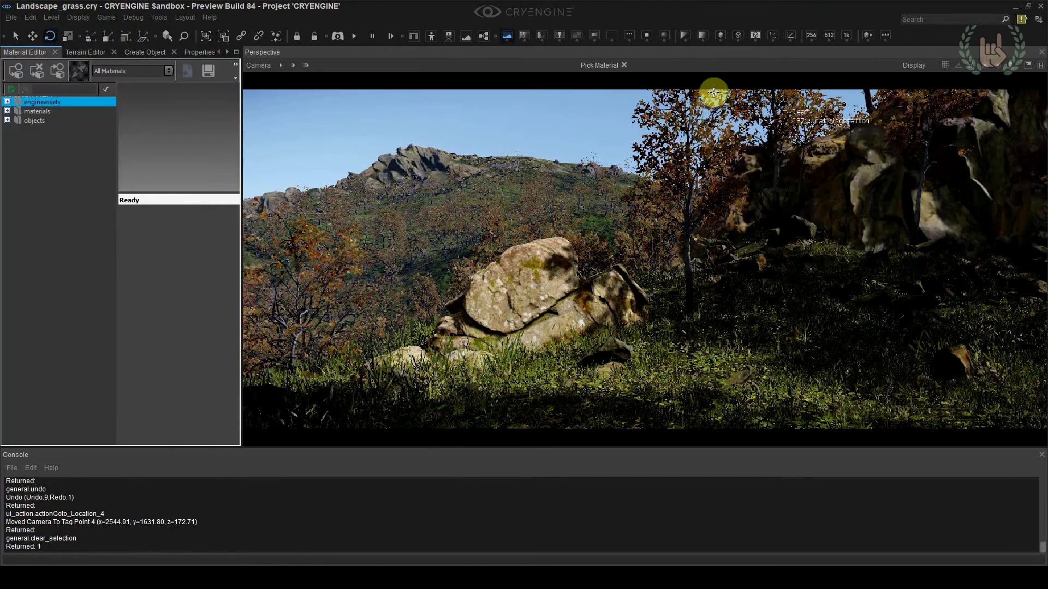
left_click(701, 112)
left_click_drag(244, 310, 367, 327)
left_click_drag(253, 282, 270, 297)
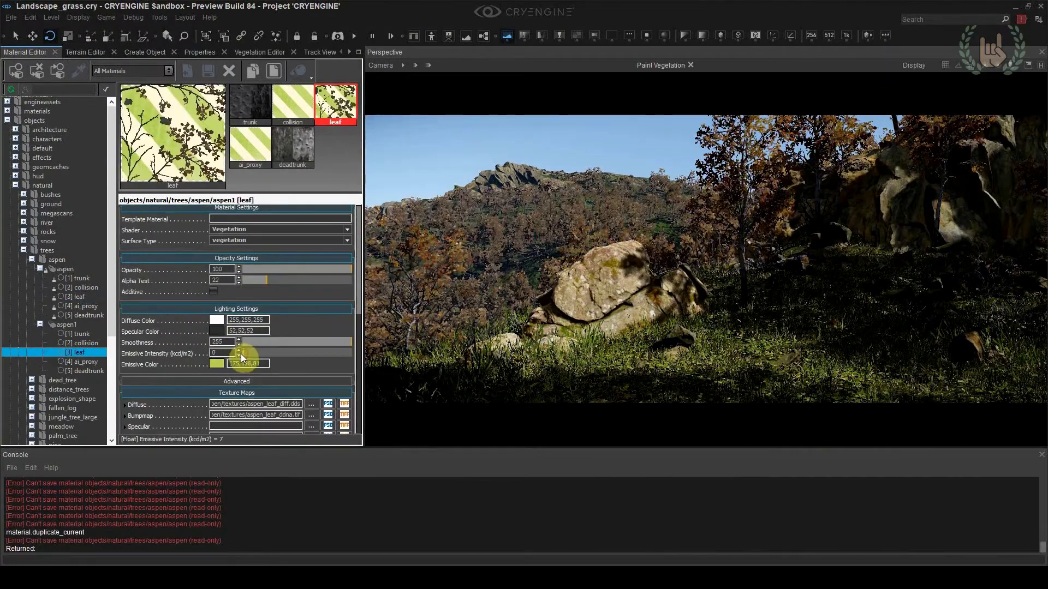
Set the aspen1 leaf's emissive color to 159,249,5, try an emissive intensity of 1 and lower it to 0
left_click(217, 364)
left_click(601, 226)
left_click(239, 355)
left_click_drag(222, 354, 206, 356)
type("1")
key("Return")
left_click(238, 355)
Tint the aspen1 leaf's diffuse color light green, about 194,242,109
left_click(217, 320)
left_click(542, 242)
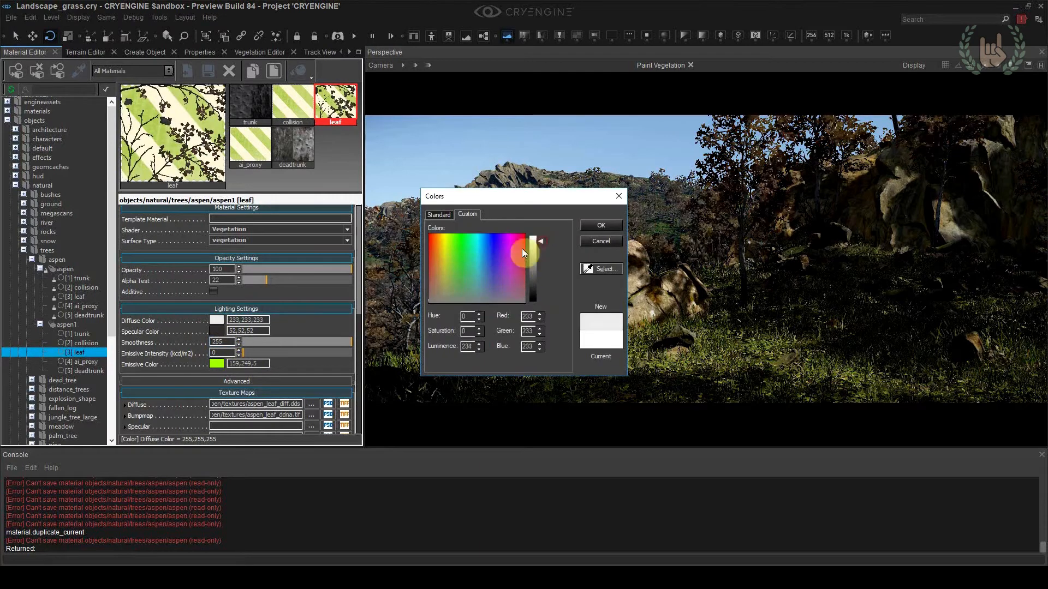
left_click_drag(544, 197, 805, 318)
left_click(797, 369)
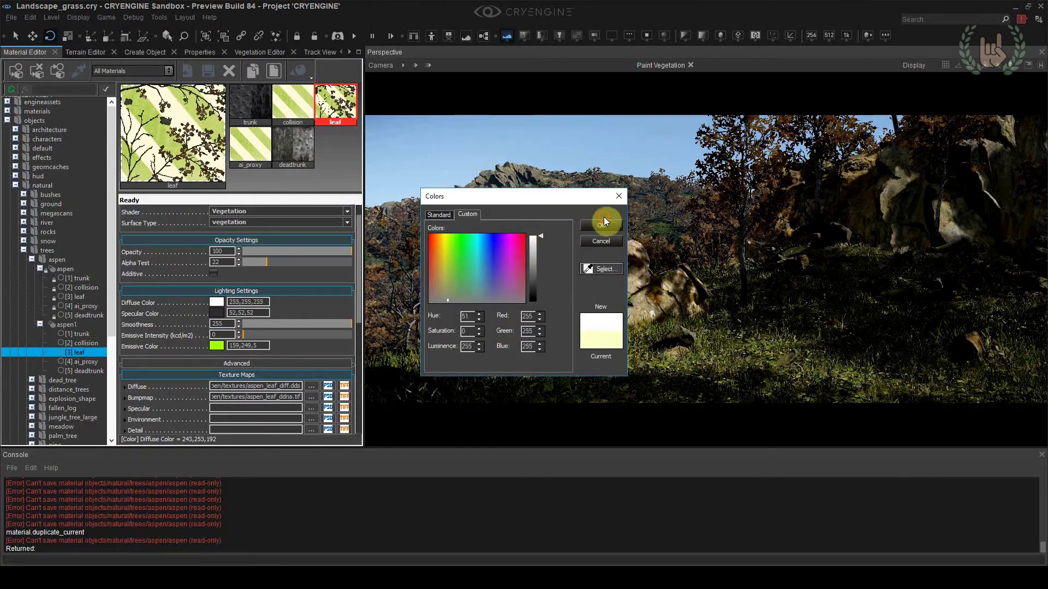
left_click(603, 224)
left_click(219, 304)
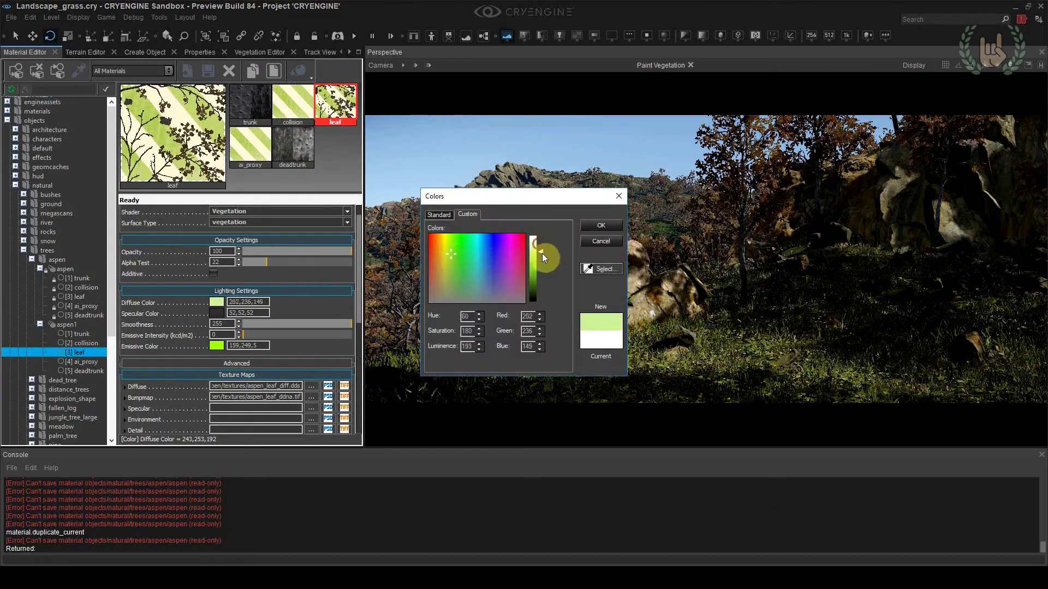
left_click_drag(450, 253, 450, 244)
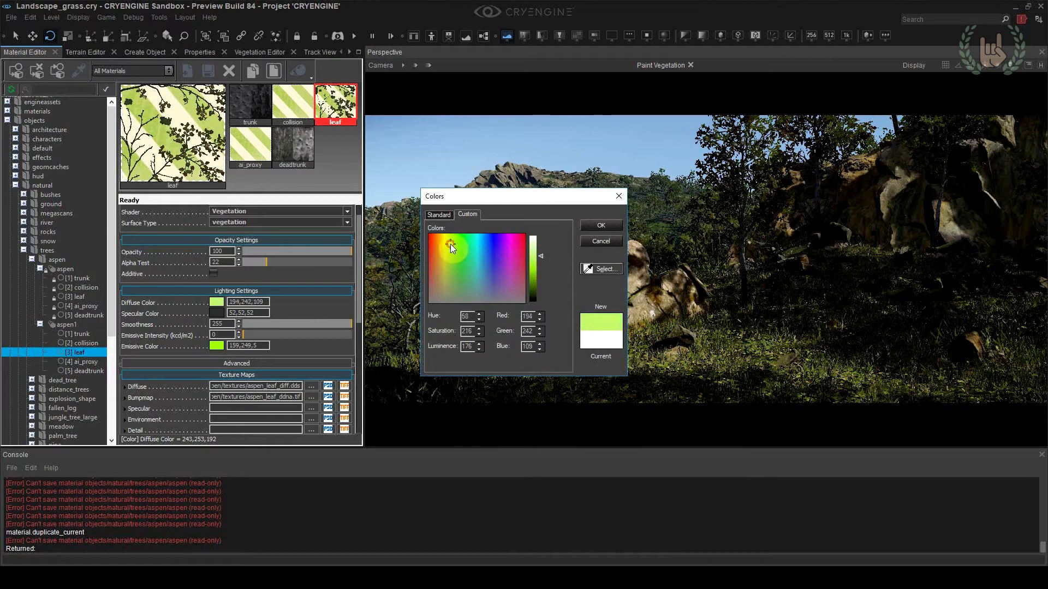
left_click_drag(521, 198, 574, 378)
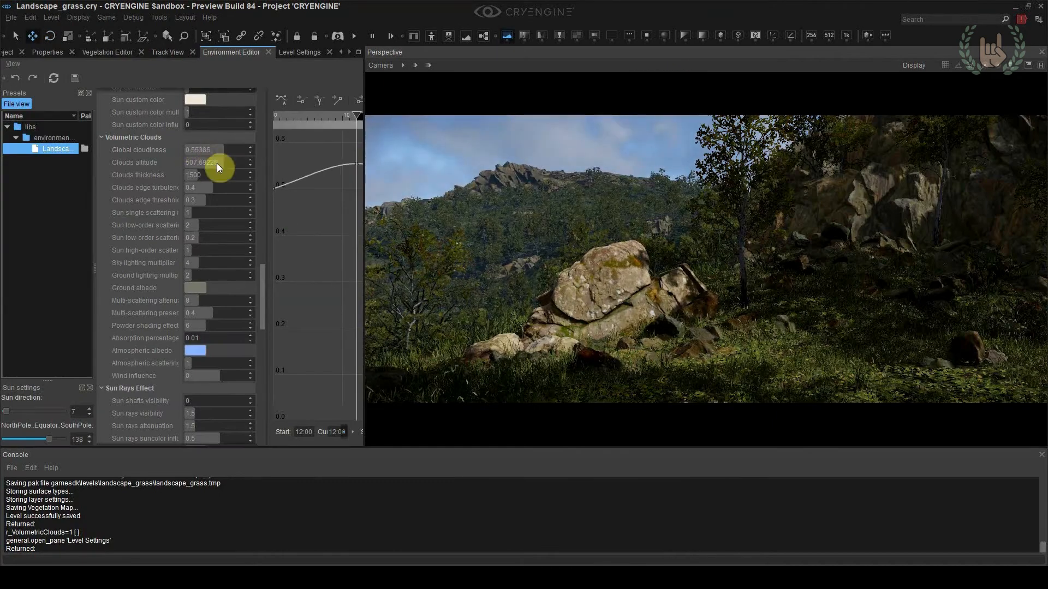
Tune the volumetric clouds with edge threshold about 0.49, edge turbulence about 0.98, adjusted cloudiness and stronger sun high-order scattering
left_click_drag(243, 203, 220, 204)
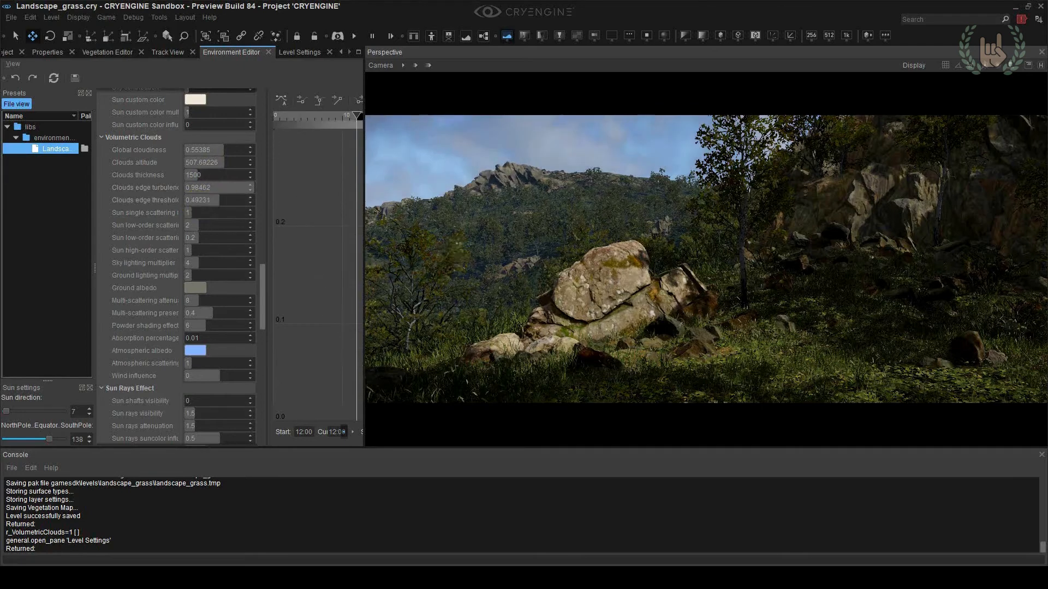
right_click_drag(451, 253, 380, 243)
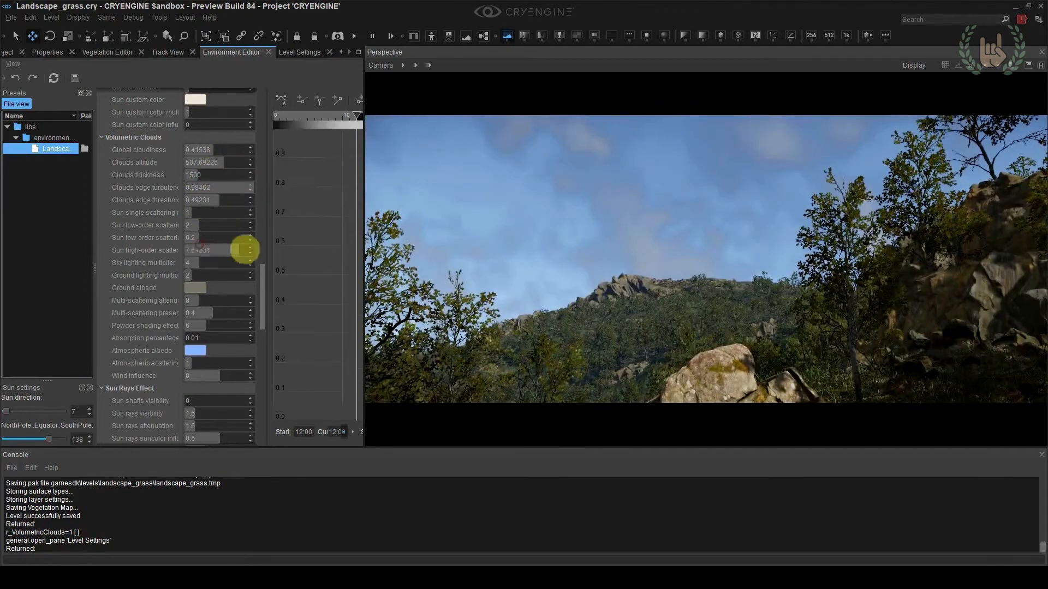
left_click_drag(245, 250, 208, 242)
mouse_move(198, 203)
left_mouse_down()
mouse_move(184, 200)
mouse_move(198, 200)
left_mouse_up()
left_click_drag(212, 151, 221, 149)
Raise the sun intensity to 220671 lux, check it from camera location 4, and reduce the intensity again
left_click_drag(259, 277, 244, 116)
key("Delete")
key("Delete")
type("220")
key("Return")
key("shift+F4")
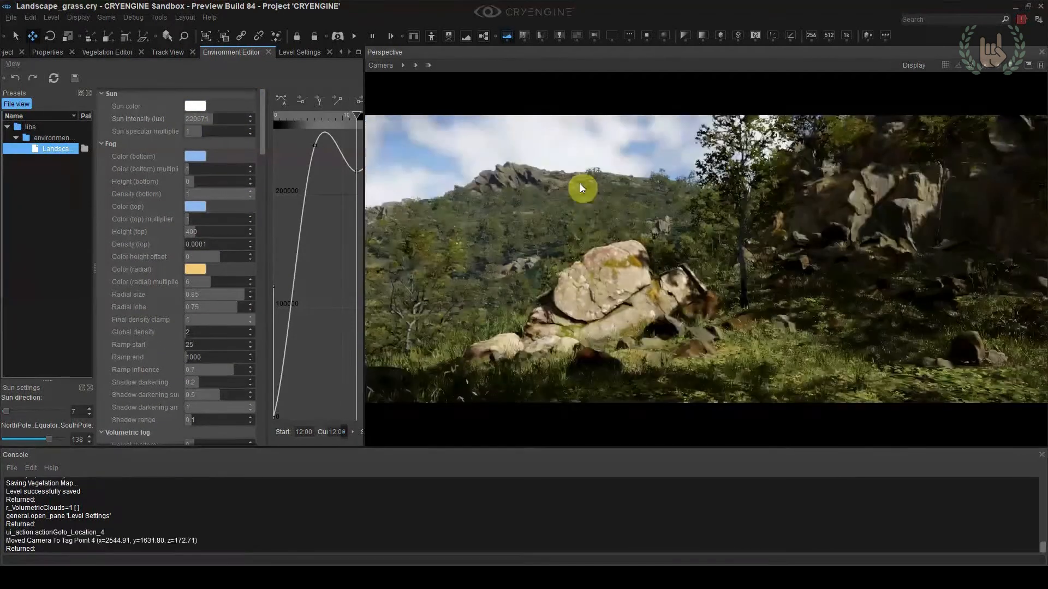
left_click_drag(182, 118, 181, 118)
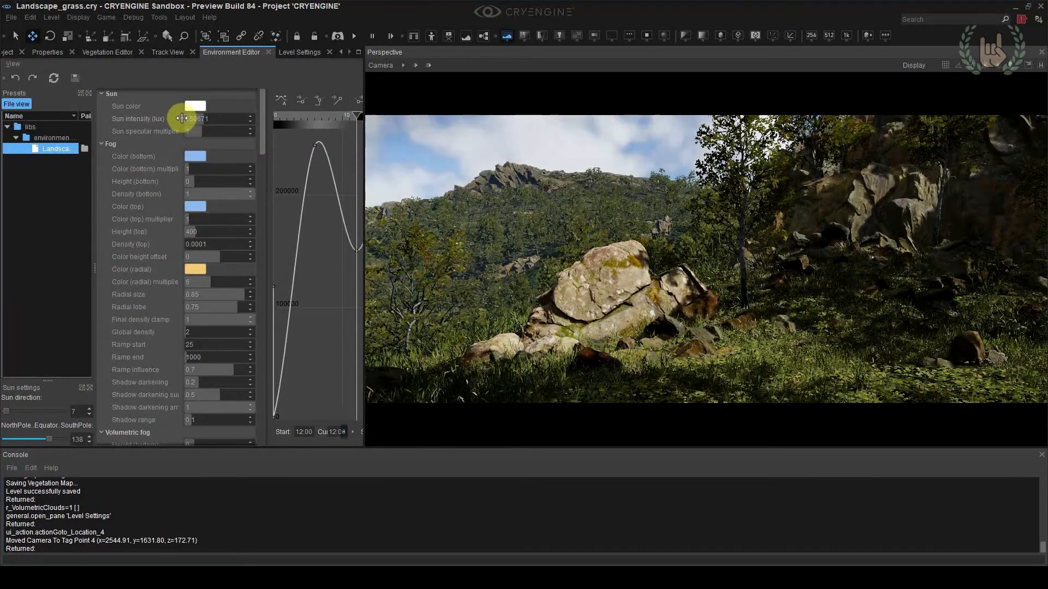
Refine the volumetric clouds' global cloudiness, thickness to about 3831, edge turbulence to about 0.83, and edge threshold
left_click_drag(263, 150, 262, 320)
left_click(201, 179)
left_click_drag(199, 205, 222, 229)
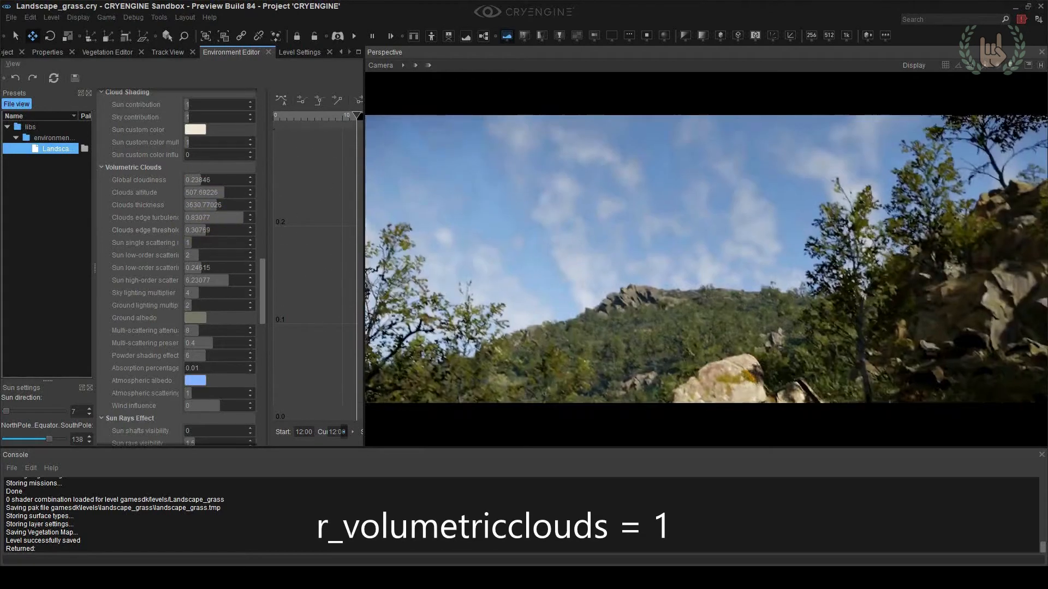
left_click_drag(206, 228, 221, 205)
left_click(243, 219)
left_click_drag(200, 179, 218, 184)
Set the level's Global Cloud Noise Scale to 5, 10, 15 and check the sky from camera location 4
double_click(253, 289)
right_click_drag(709, 235, 711, 238)
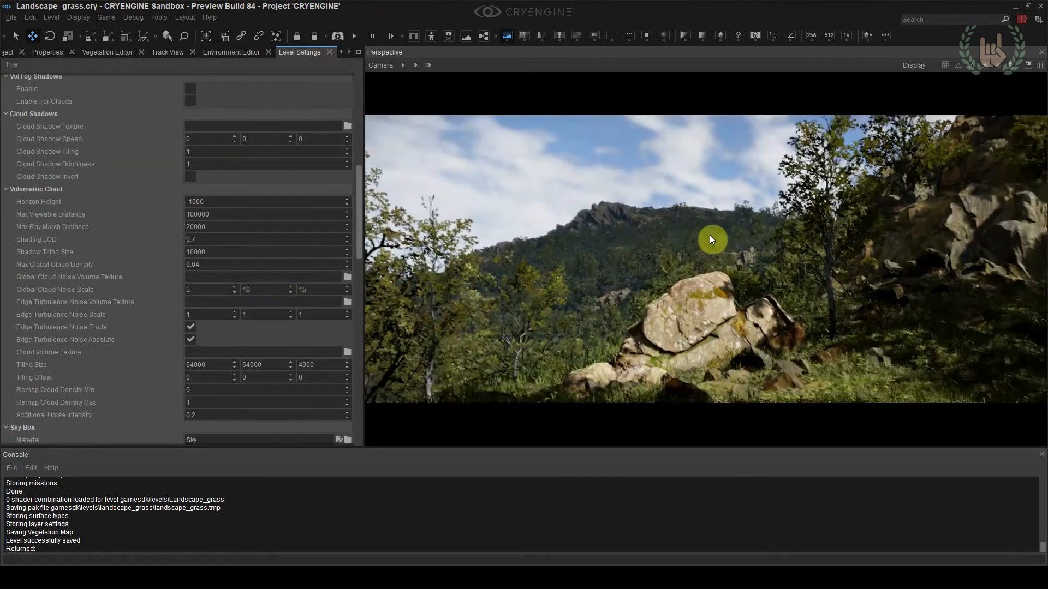
key("shift+F4")
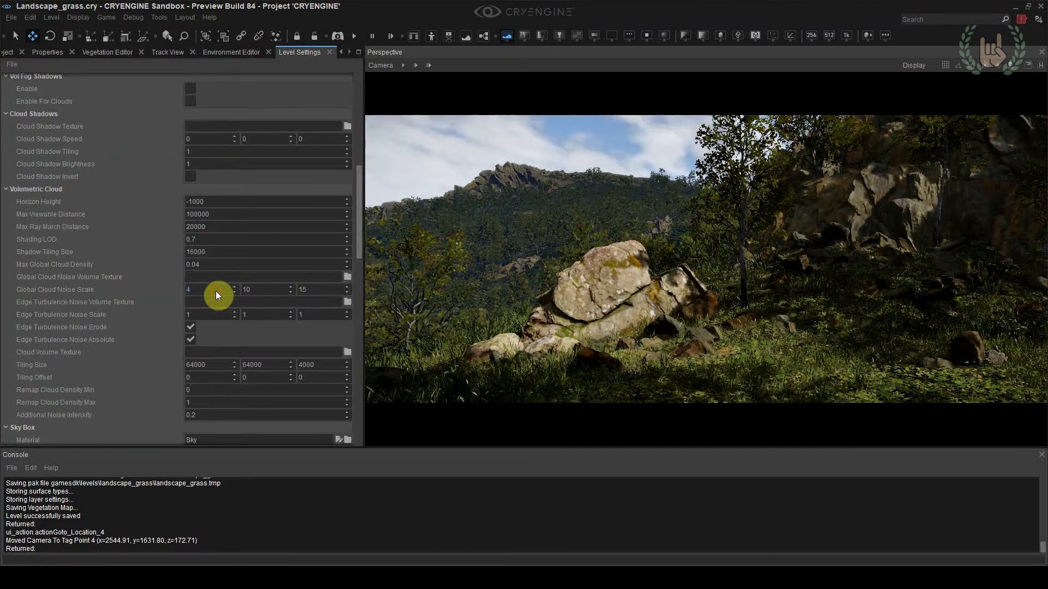
Try Global Cloud Noise Scale values of 4, 6 and 7 to compare the cloud shapes
key("BackSpace")
type("4")
key("Return")
type("6")
key("Return")
type("7")
key("Return")
scroll(215, 290, "down", 1)
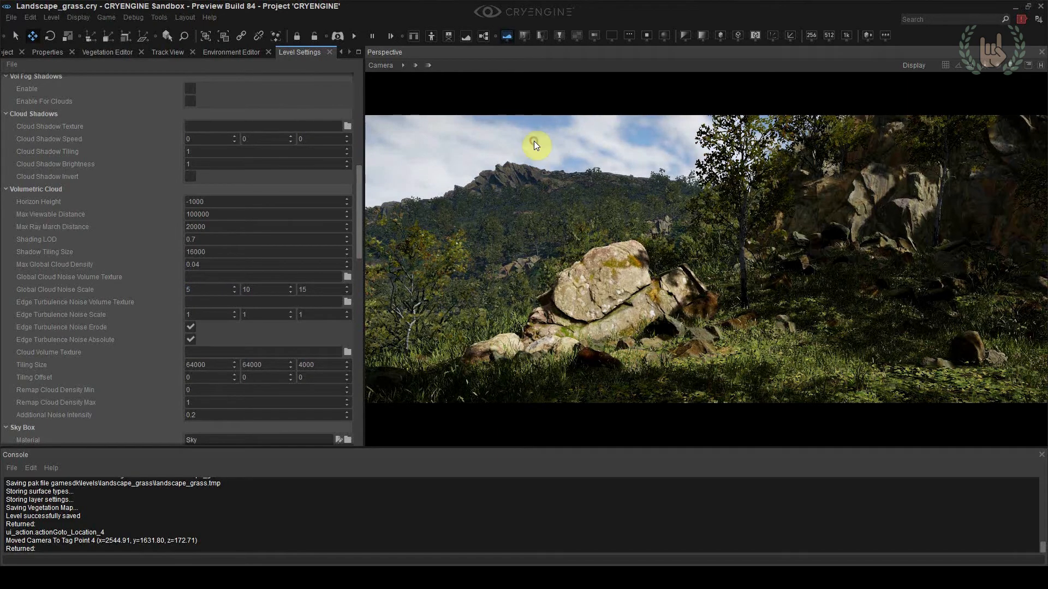
Adjust the fog in the environment settings and look over the hillside and sky
left_click(217, 52)
left_click_drag(263, 218, 264, 111)
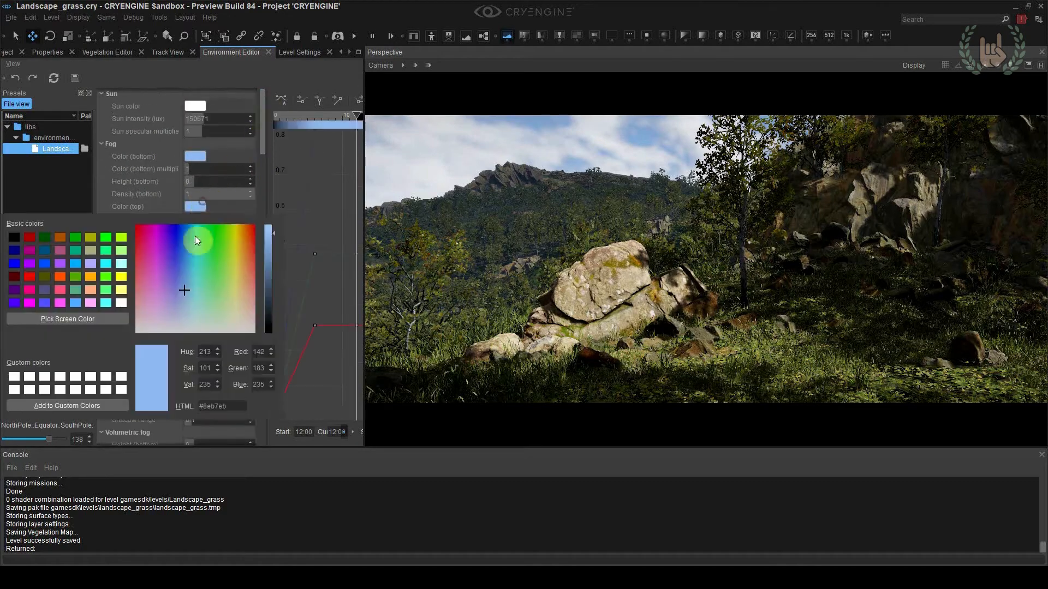
left_click_drag(197, 236, 229, 274)
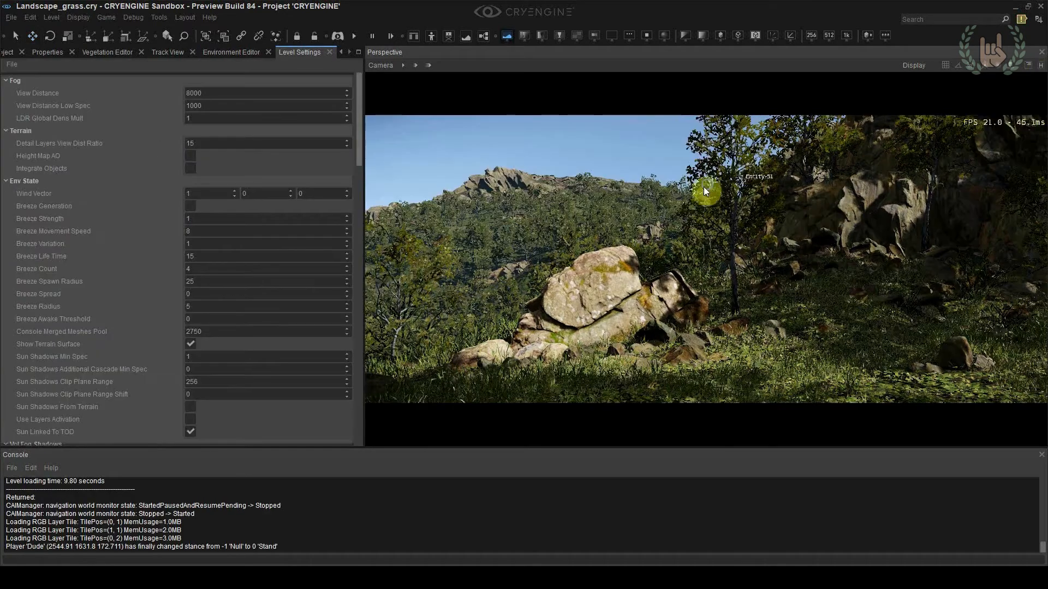
right_click_drag(704, 192, 562, 144)
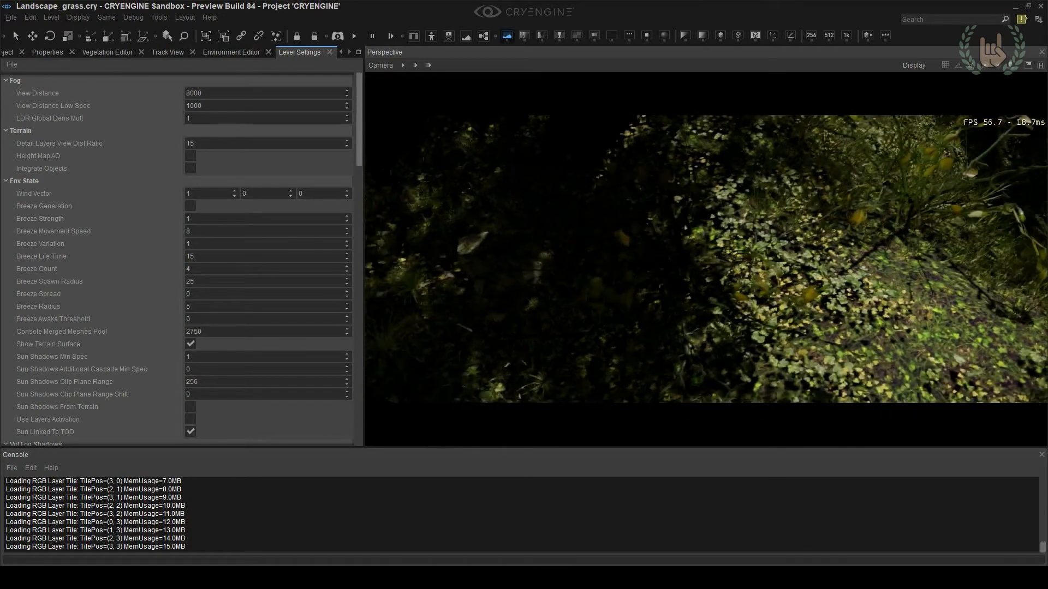
Paint the Grass group's three grass_clumps variants over the shaded forest slope with a brush radius of 1
left_click(108, 57)
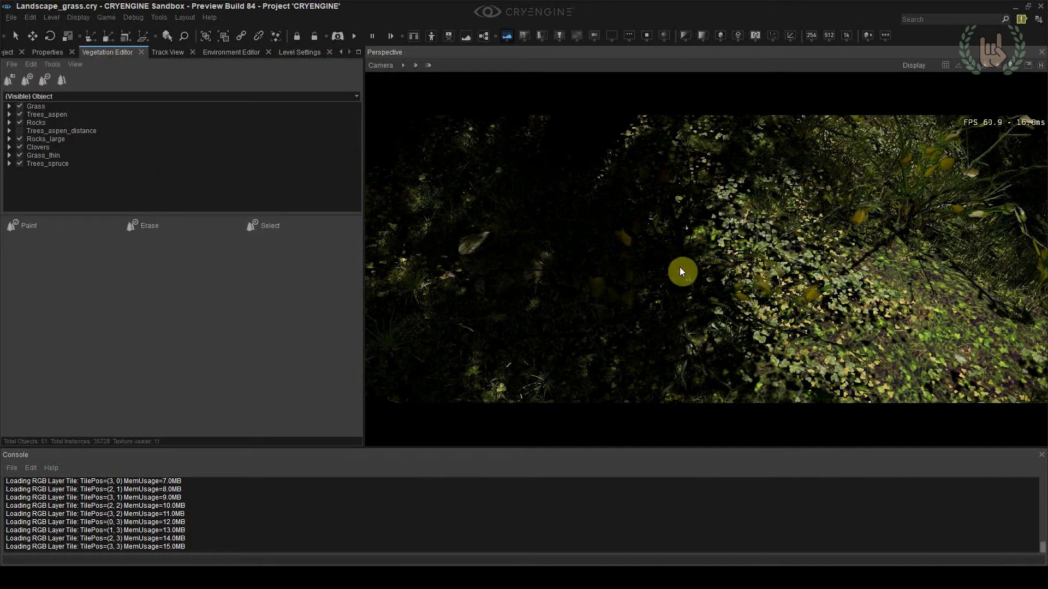
left_click(77, 148)
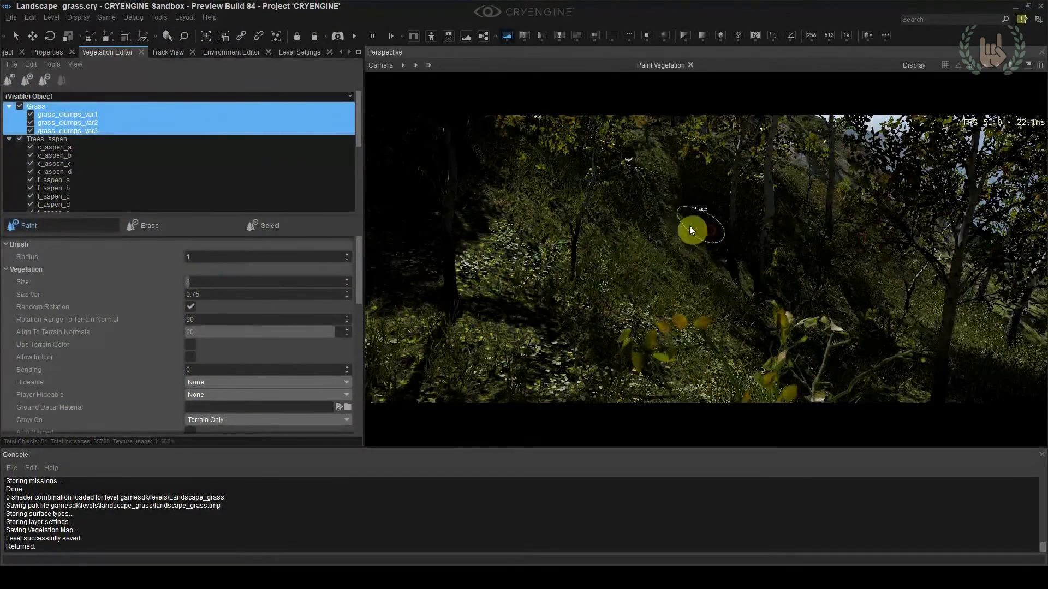
left_click(469, 259)
right_click_drag(468, 259, 670, 189)
left_click_drag(550, 260, 650, 295)
right_click_drag(649, 294, 651, 285)
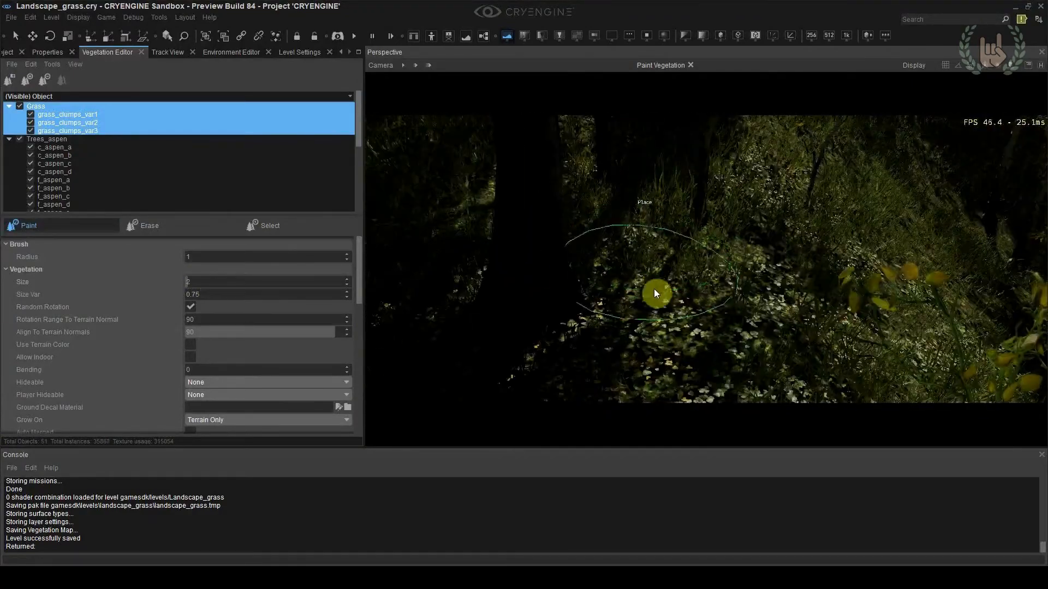
right_click_drag(863, 290, 813, 296)
right_click_drag(732, 195, 753, 302)
Set the grass clumps' size to 1 and paint more of them around the clovers, rocks and tree trunks
left_click_drag(192, 283, 181, 287)
type("1")
right_click_drag(428, 333, 524, 289)
left_click_drag(524, 289, 655, 229)
mouse_move(655, 229)
right_mouse_down()
mouse_move(693, 184)
mouse_move(726, 229)
right_mouse_up()
left_click_drag(726, 229, 754, 268)
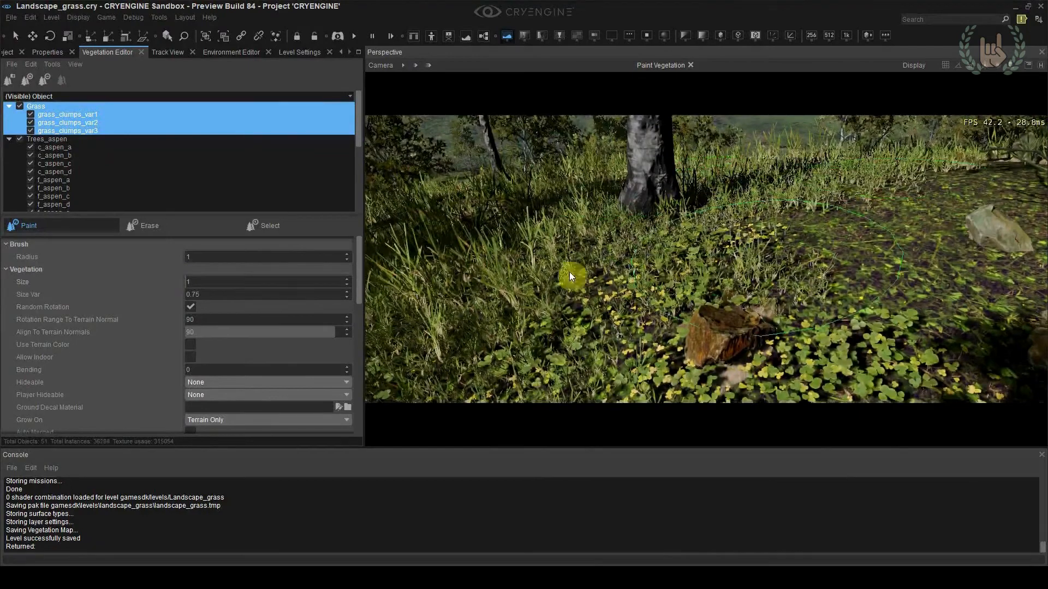
right_click_drag(754, 269, 745, 261)
right_click_drag(948, 186, 748, 315)
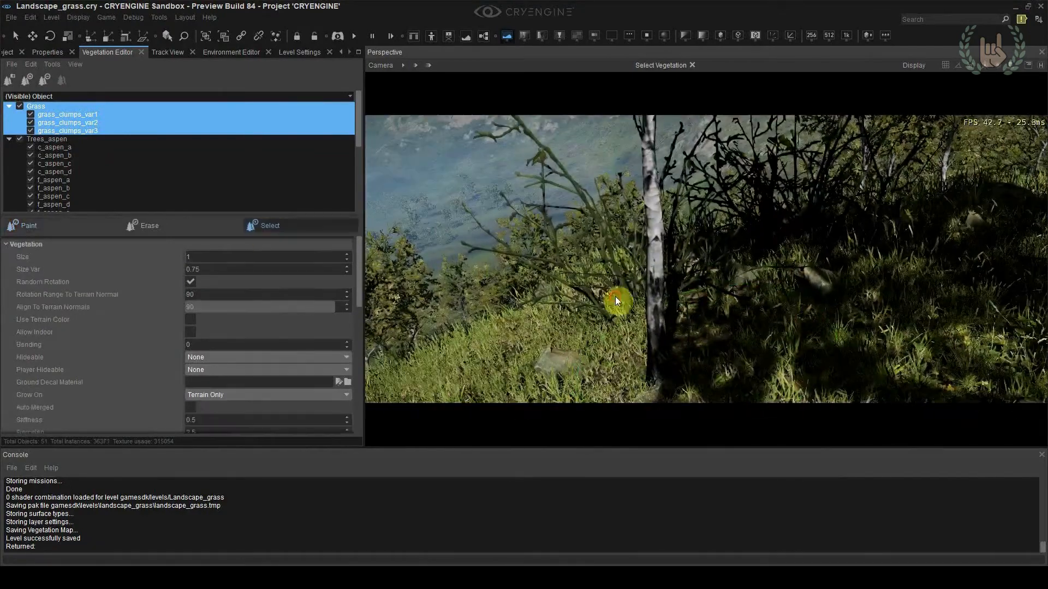
Select the bare aspen shrubs on the grassy slope beside the white trunk and delete them
right_click_drag(749, 315, 810, 280)
left_click(809, 281)
left_click(810, 273)
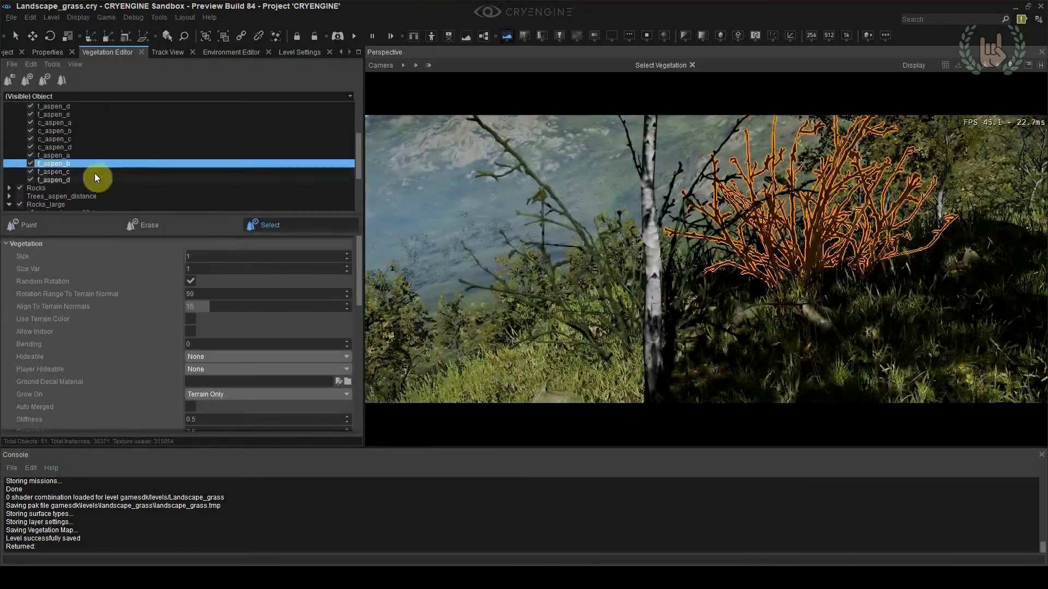
key("Delete")
left_click(669, 320)
left_click(670, 317)
right_click_drag(670, 317, 755, 251)
left_click(733, 316)
key("Delete")
left_click(788, 332)
Show the vegetation helpers, select the bare f_aspen_c tree, rescale it and check the view from camera location 4
left_click(755, 251)
key("space")
left_click(781, 276)
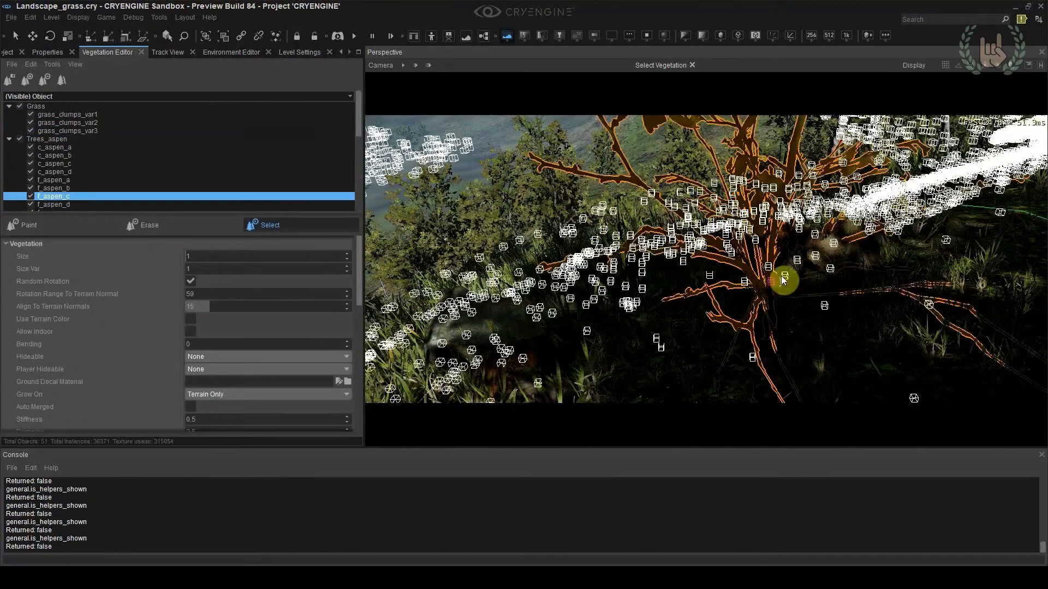
key("4")
left_click_drag(768, 283, 767, 322)
left_click(683, 351)
key("shift+F4")
Delete another unwanted aspen on the slope, reposition its neighbour and return to camera location 4
right_click_drag(683, 351, 731, 260)
left_click(704, 327)
left_click(732, 260)
key("Delete")
left_click(732, 240)
key("2")
left_click_drag(731, 240, 712, 273)
key("shift+F4")
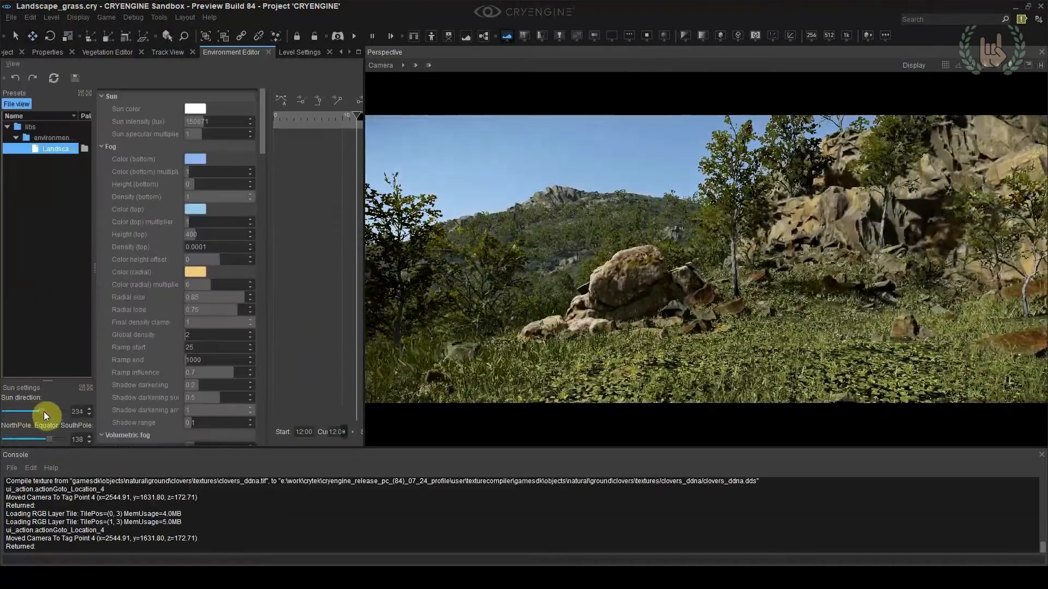
Paint thin grass over the ground in front of the large boulders
left_click_drag(44, 412, 34, 415)
right_click_drag(612, 295, 601, 332)
key("w")
key("s")
left_click(107, 52)
left_click(34, 159)
left_click_drag(645, 285, 817, 218)
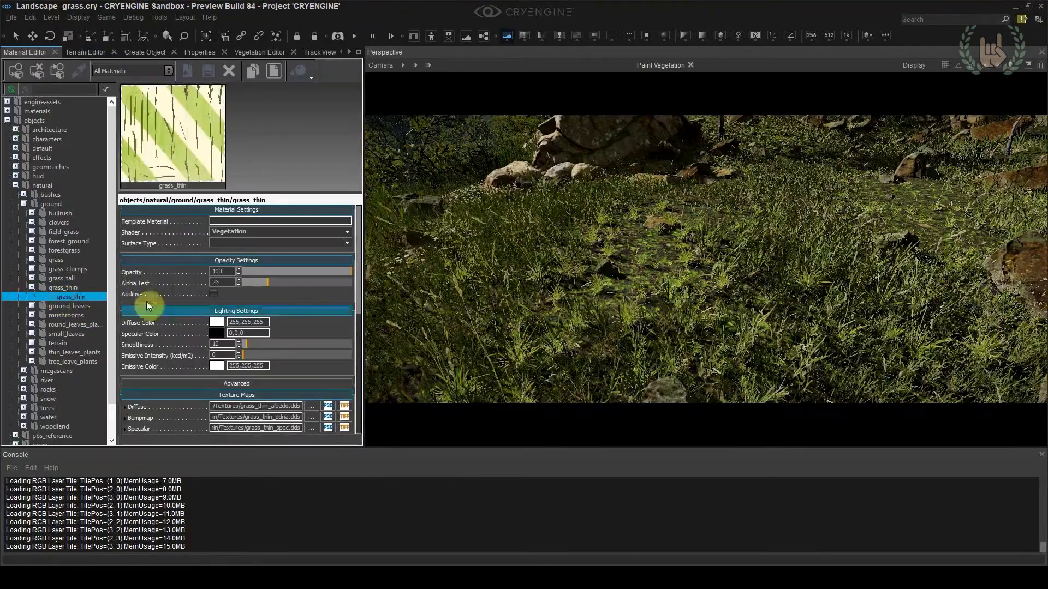
Adjust the Transmittance Multiplier of the grass_thin and grass_clumps materials
scroll(182, 215, "down", 10)
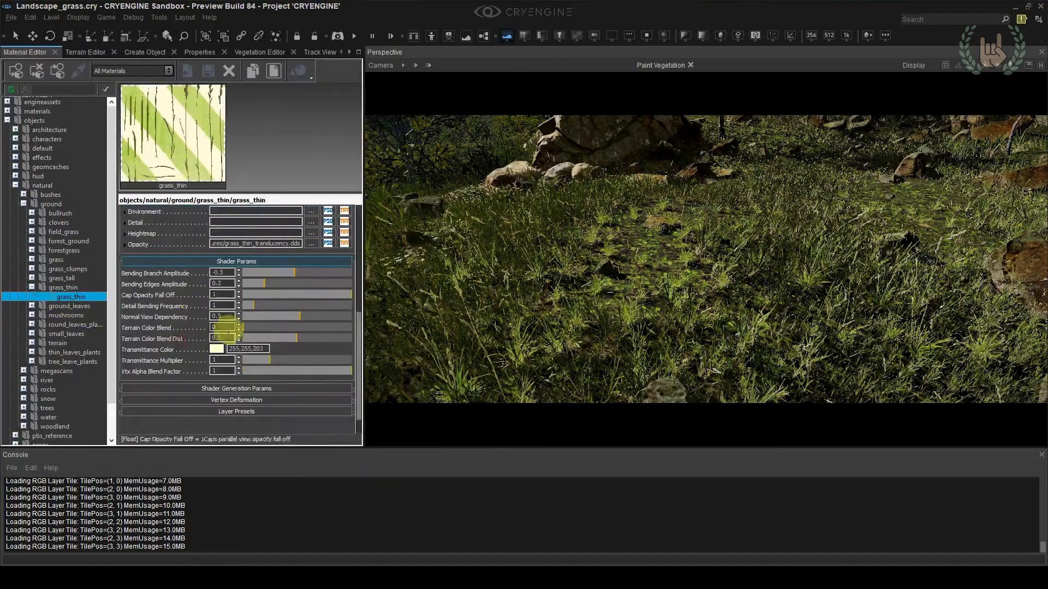
left_click(200, 362)
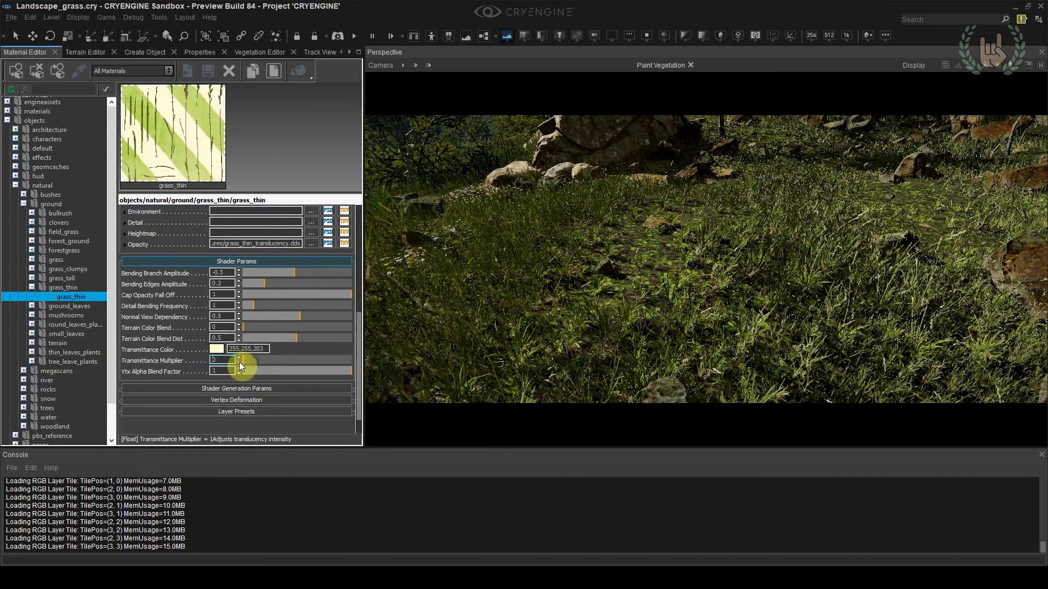
left_click(31, 268)
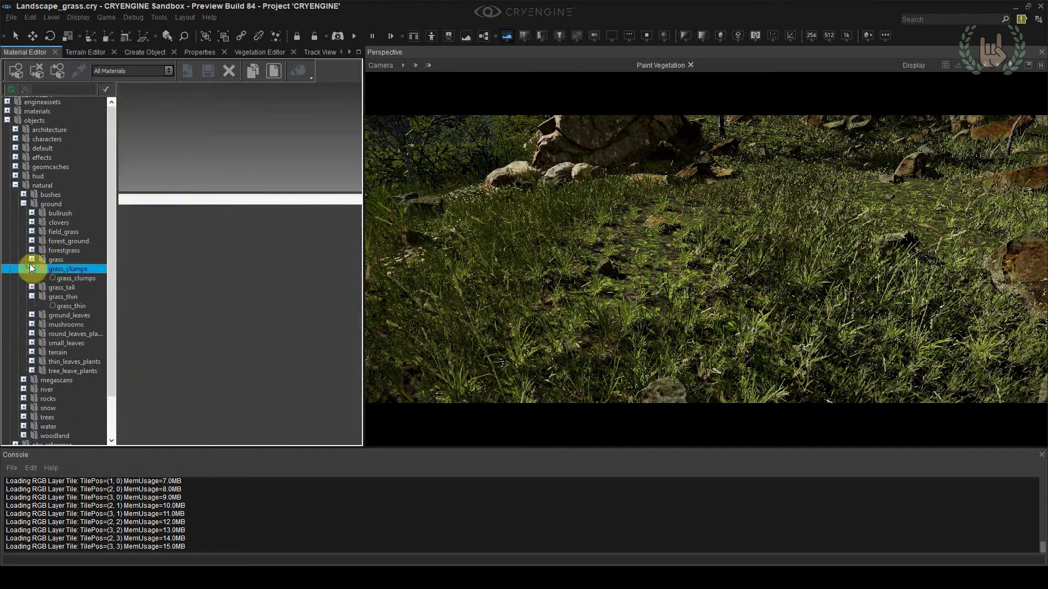
left_click(67, 313)
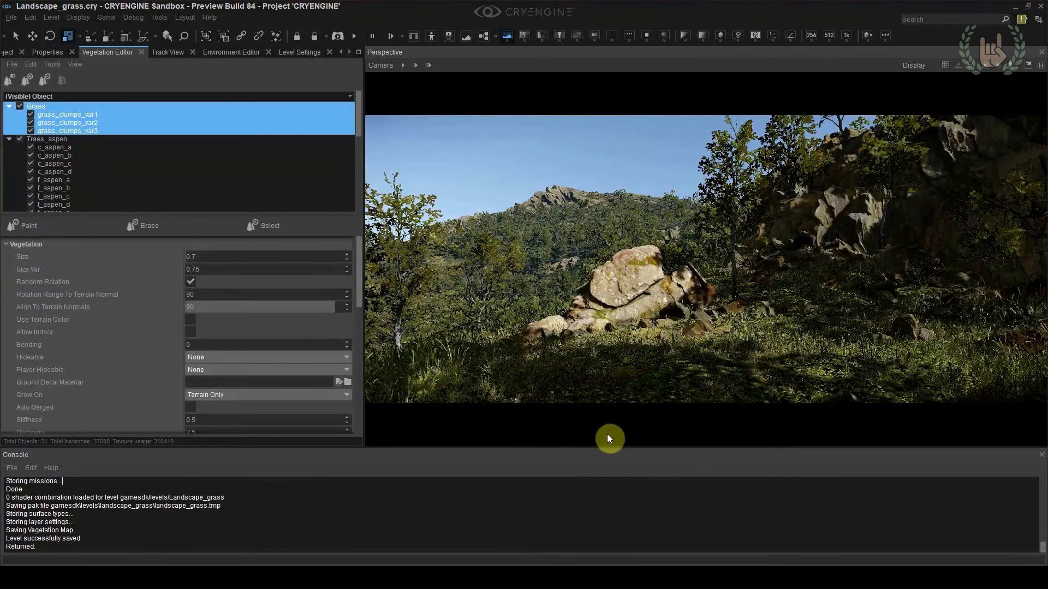
Select and move individual vegetation instances near the boulders, checking the composition from camera location 4
right_click_drag(607, 433, 341, 317)
key("w")
scroll(644, 417, "up", 3)
left_click(270, 225)
left_click(718, 321)
left_click(733, 326)
key("2")
mouse_move(760, 353)
left_mouse_down()
mouse_move(704, 342)
mouse_move(761, 360)
left_mouse_up()
key("shift+F4")
left_click(807, 315)
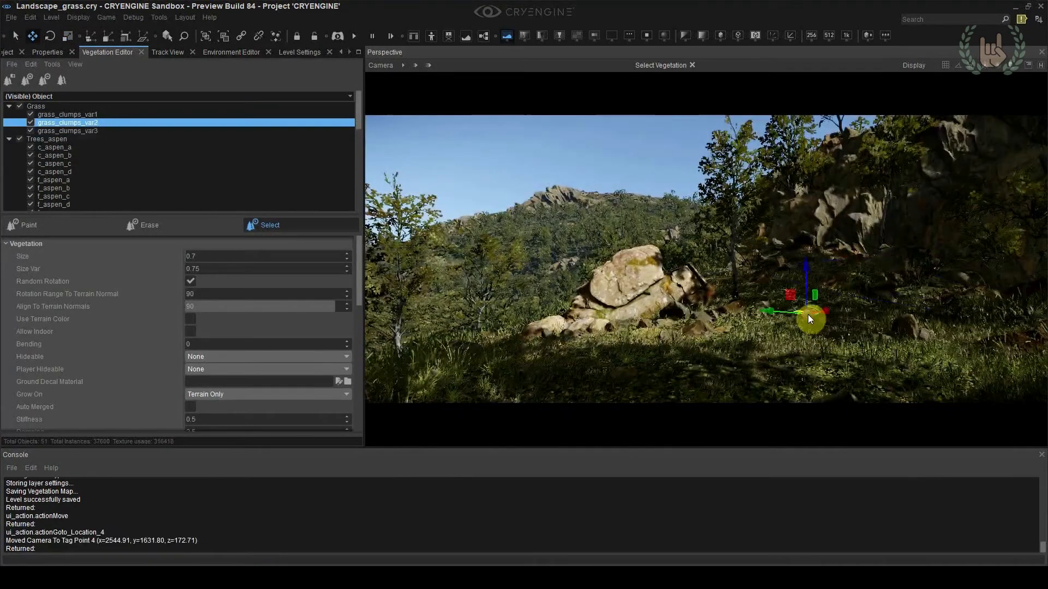
Select the aspen growing among the rocks, shift it to a new spot and check camera location 4
key("w")
right_click_drag(901, 295, 678, 328)
scroll(791, 263, "up", 2)
left_click(763, 263)
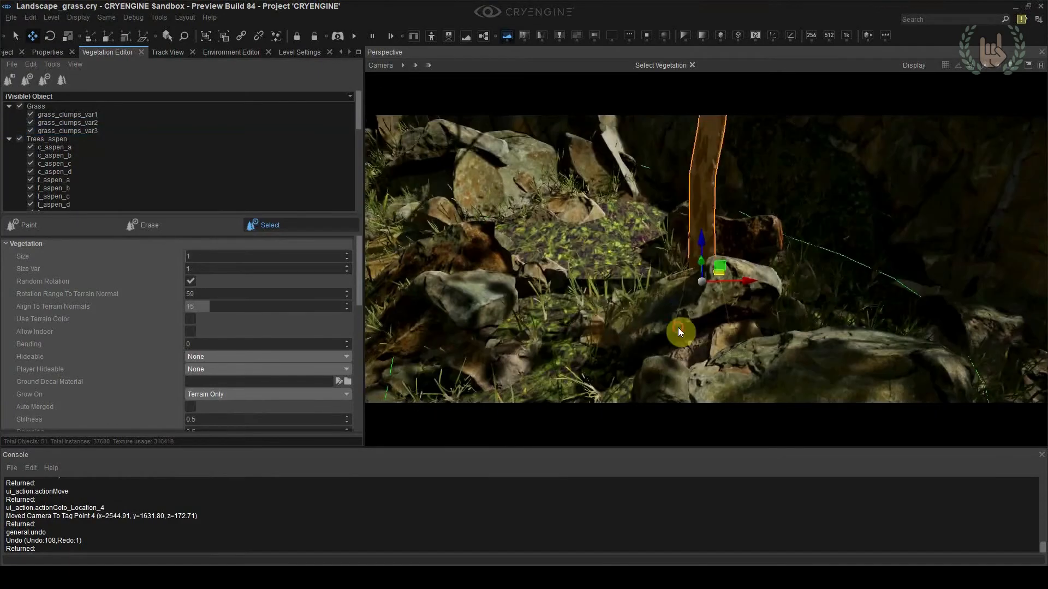
left_click(628, 311)
left_click(685, 319)
left_click_drag(750, 361, 644, 311)
left_click(643, 310)
key("shift+F4")
Delete the distracting aspen beside the boulders and check the result from camera location 4
left_click(600, 161)
right_click_drag(600, 163, 764, 218)
key("w")
left_click(670, 392)
key("Delete")
right_click_drag(669, 392, 687, 351)
key("shift+F4")
left_click(591, 151)
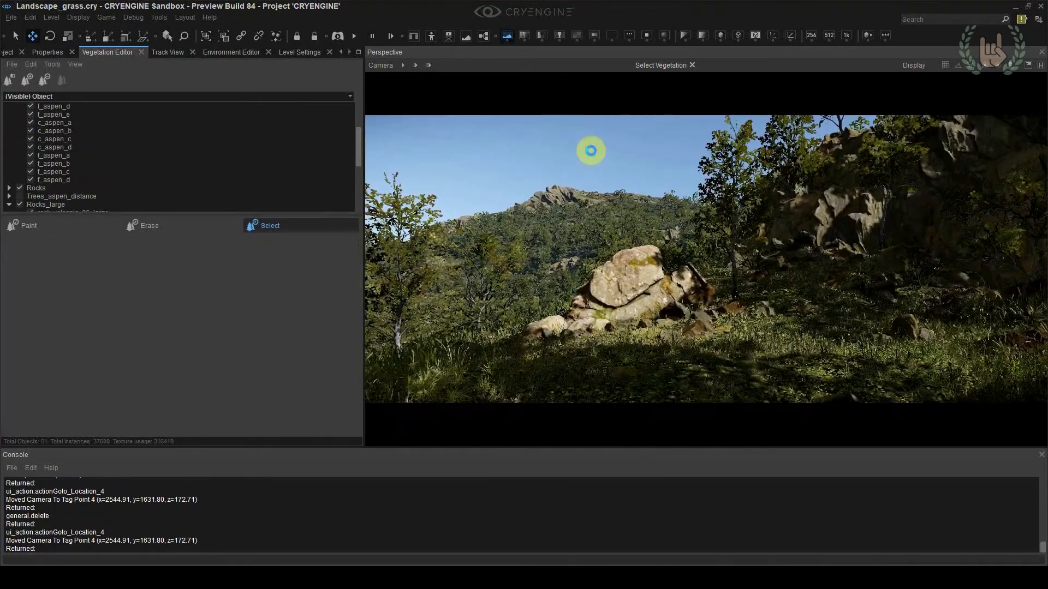
Paint the Cliff_rocks terrain layer over the distant mountain's peak and steep slopes
key("w")
left_click(613, 295)
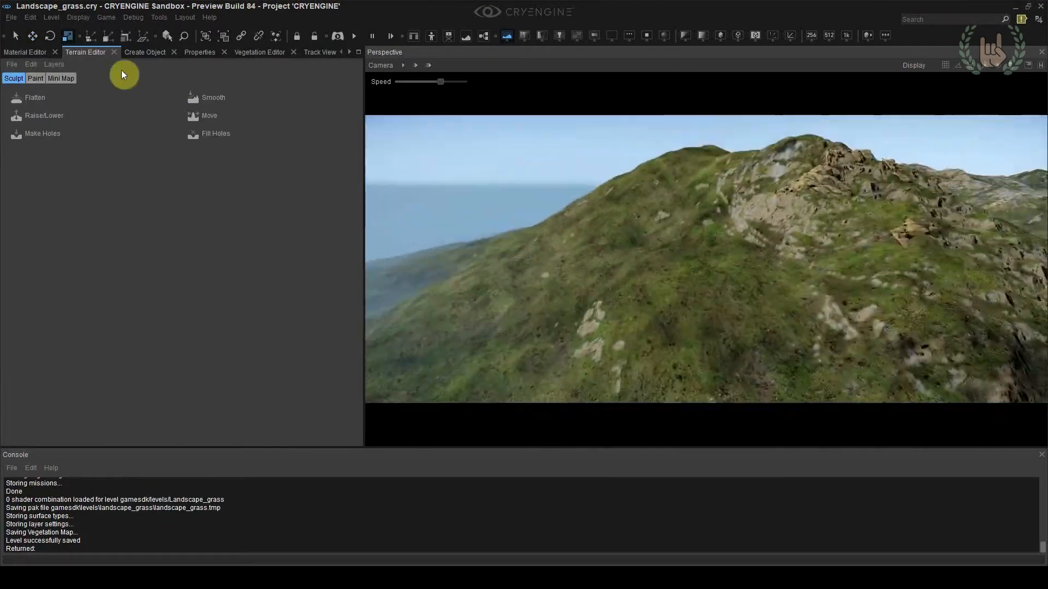
left_click(36, 78)
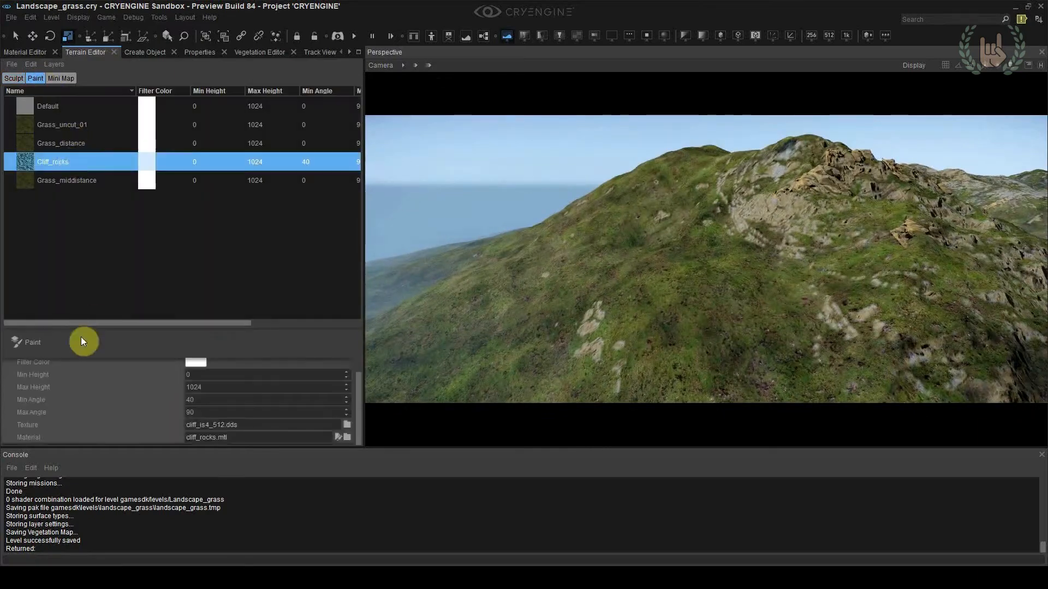
scroll(602, 275, "down", 5)
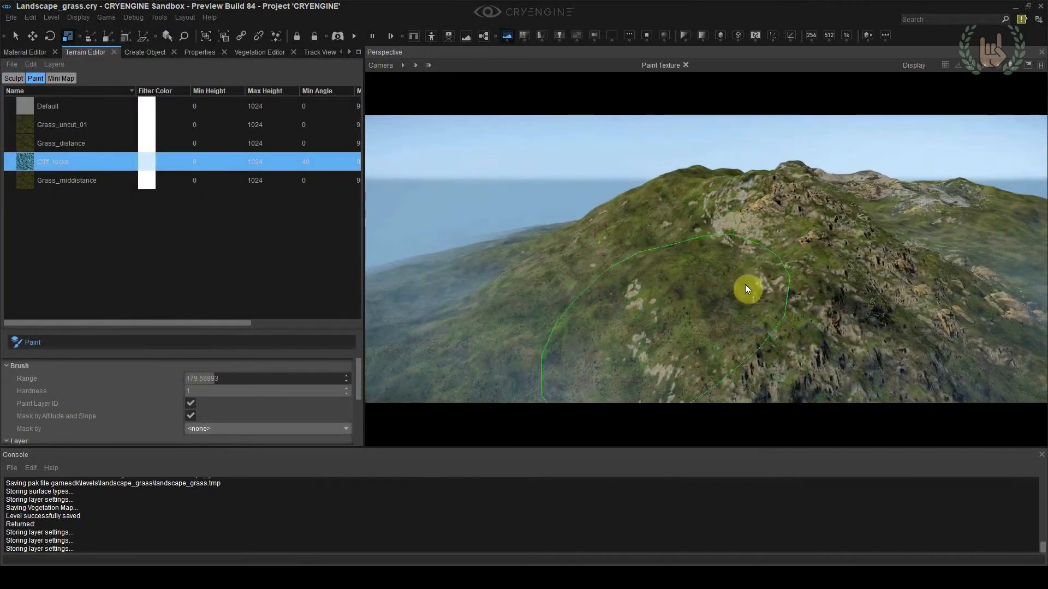
left_click(84, 162)
key("w")
mouse_move(834, 220)
right_mouse_down()
mouse_move(851, 240)
mouse_move(690, 261)
mouse_move(650, 246)
right_mouse_up()
key("Escape")
left_click(690, 262)
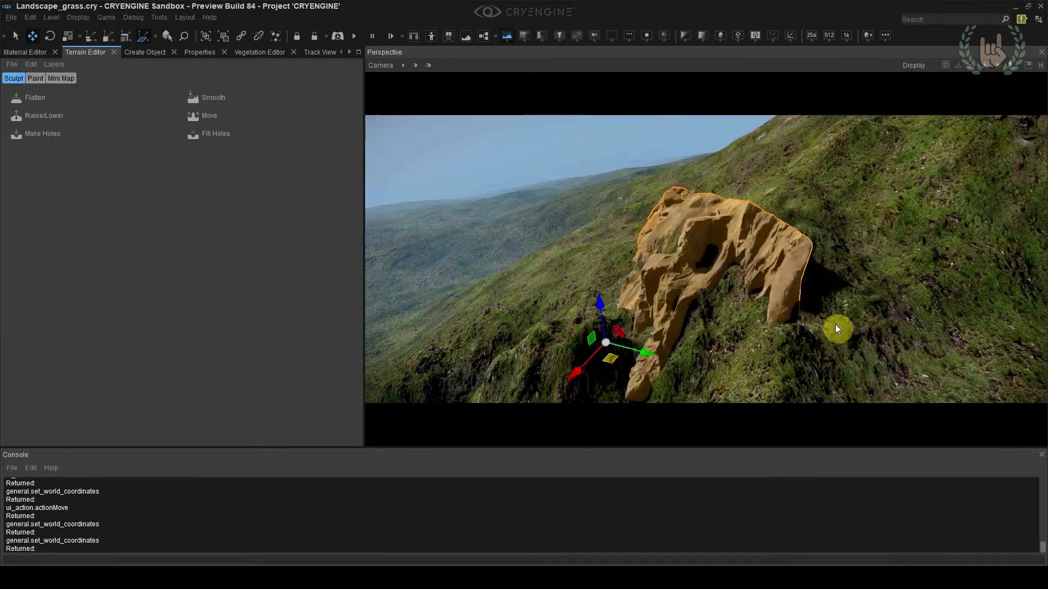
Undo the last change, then move and rotate the selected cliff rock into the mountain ridge
key("shift+F4")
right_click_drag(649, 246, 723, 267)
key("w")
key("ctrl+z")
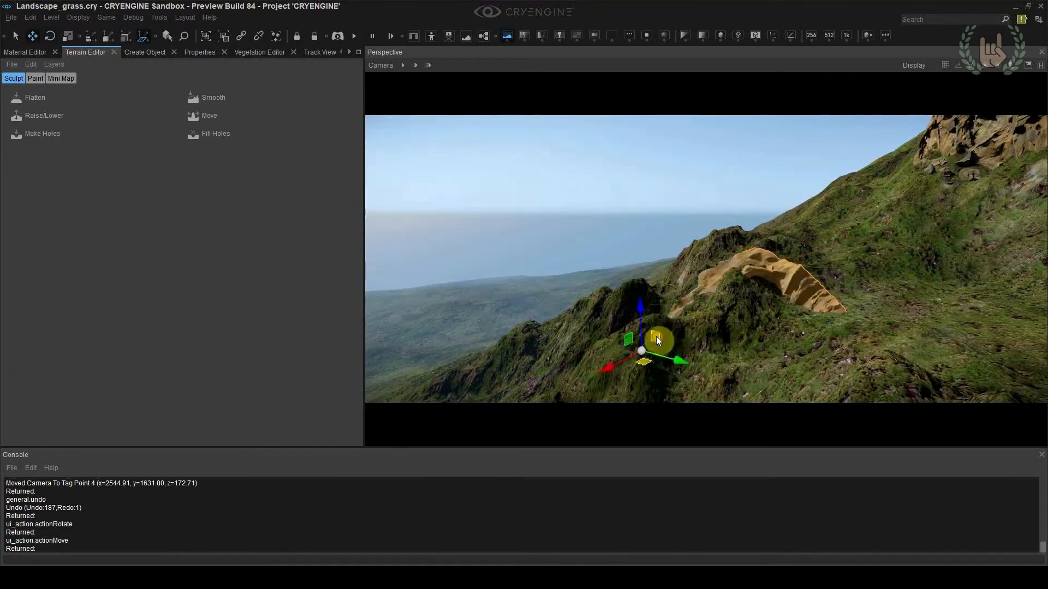
left_click_drag(627, 330, 641, 321)
key("2")
left_click_drag(631, 339, 724, 394)
key("3")
key("2")
key("3")
key("2")
right_click_drag(724, 394, 655, 388)
Duplicate the cliff rock, move, rotate and scale the copy along the ridge, and check camera location 4
key("ctrl+d")
left_click(568, 391)
left_click_drag(557, 397, 476, 437)
right_click_drag(476, 437, 524, 407)
key("3")
left_click_drag(576, 382, 706, 260)
key("4")
key("shift+F4")
right_click_drag(706, 260, 589, 251)
key("w")
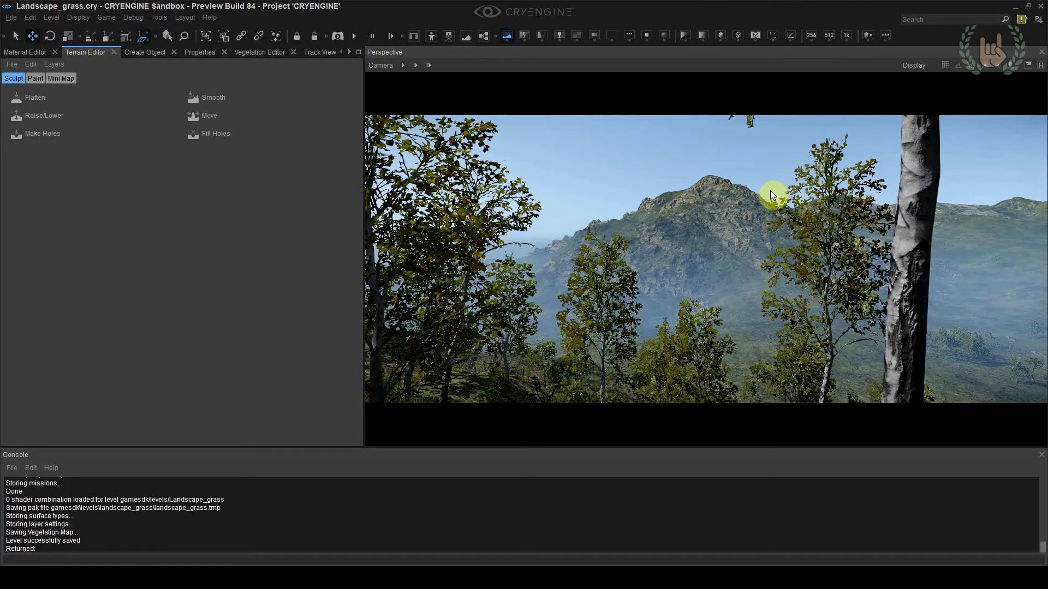
Paint Cliff_rocks along the far ridges using a brush range of about 179.6 masked by altitude and slope
right_click_drag(770, 195, 895, 173)
left_click(685, 292)
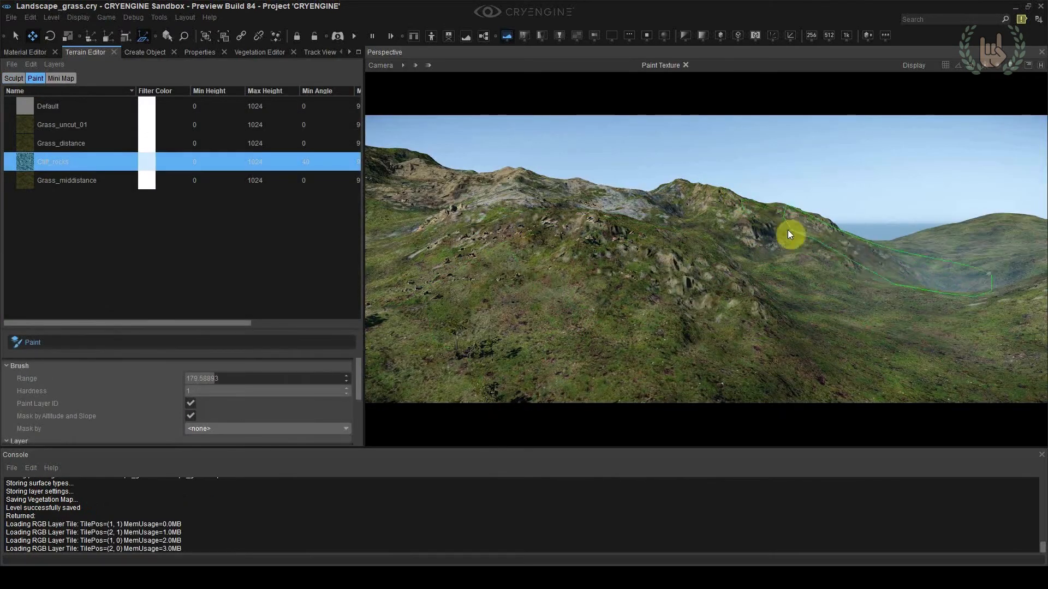
right_click_drag(882, 227, 883, 227)
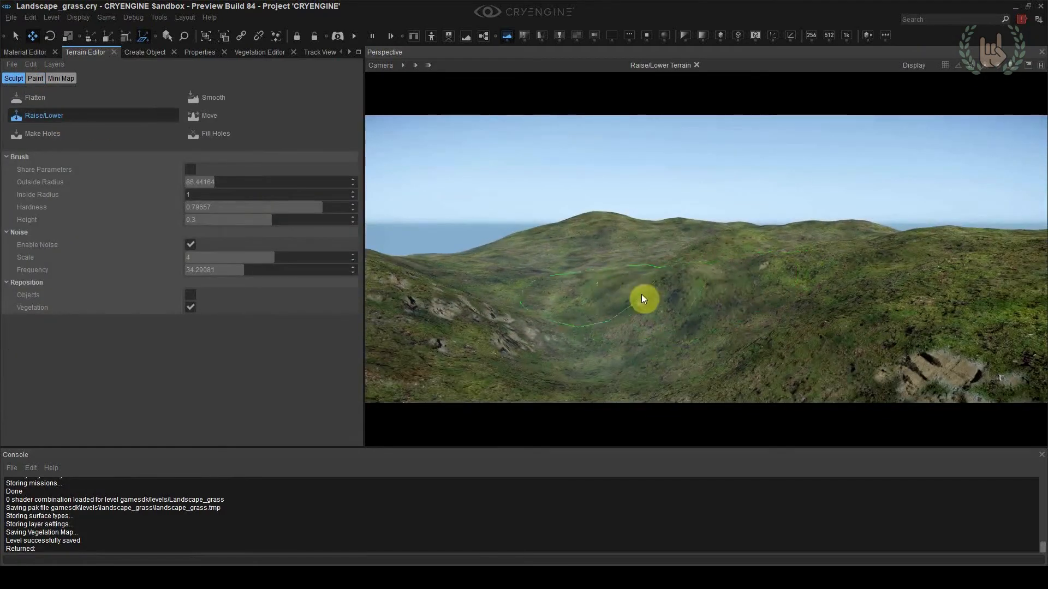
Raise the distant hilltop with the noise-enabled Raise/Lower brush and paint its slopes with Cliff_rocks
right_click_drag(750, 269, 750, 270)
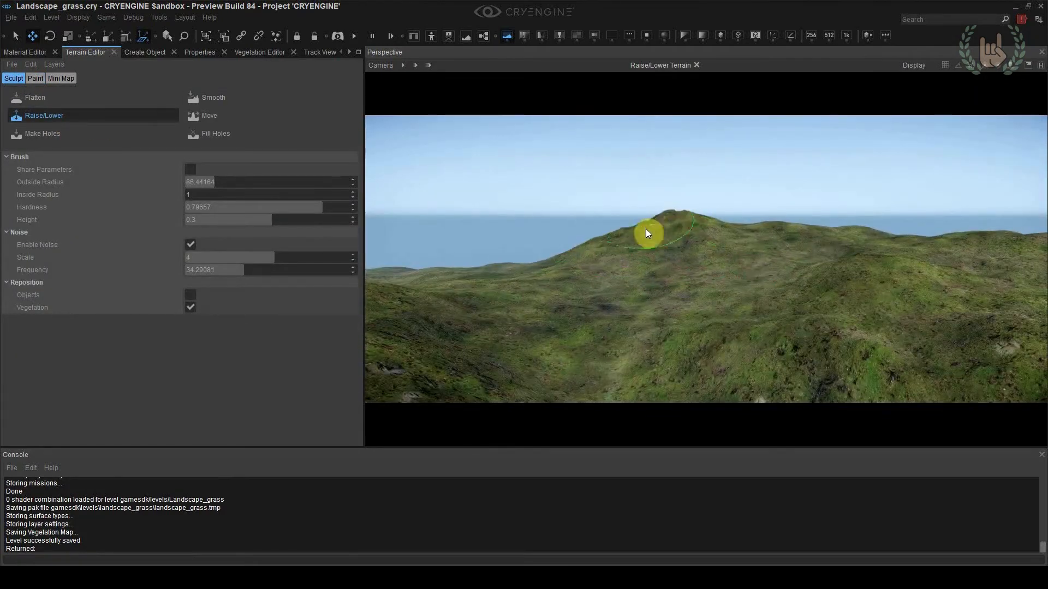
left_click(35, 78)
left_click(33, 343)
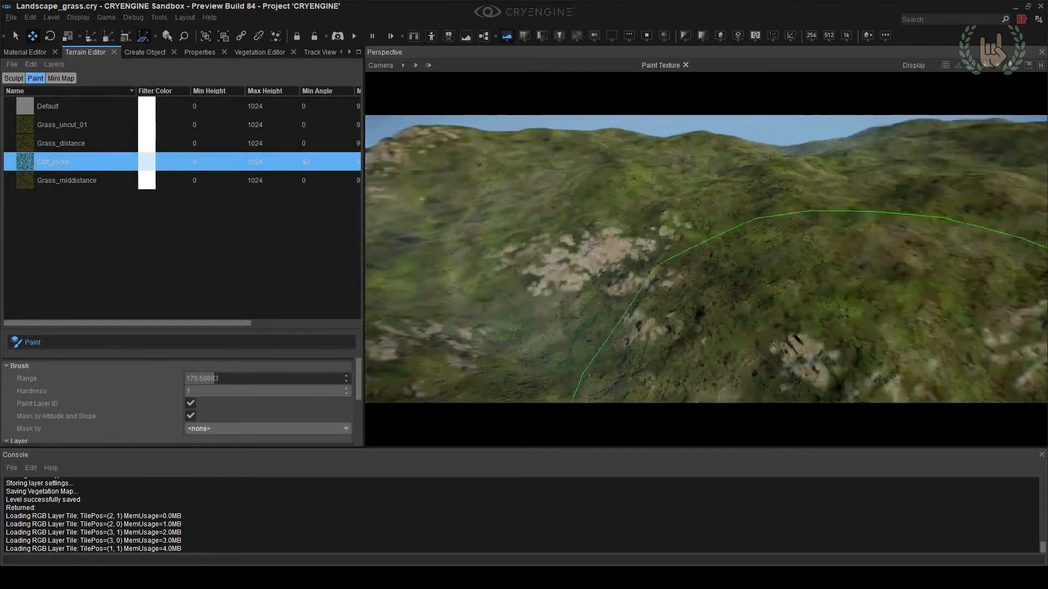
key("shift+F4")
right_click_drag(751, 250, 751, 250)
Sculpt the background ridge further with the Raise/Lower brush and cover its slopes with Cliff_rocks
left_click(14, 78)
left_click(44, 116)
mouse_move(626, 239)
left_mouse_down()
mouse_move(679, 248)
mouse_move(802, 236)
left_mouse_up()
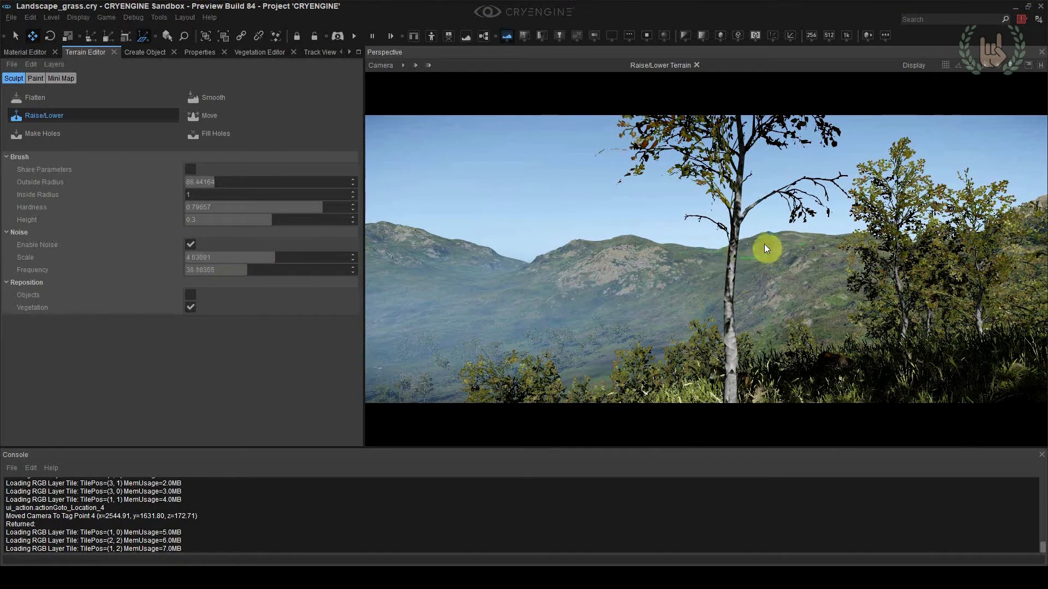
left_click(34, 78)
left_click(58, 340)
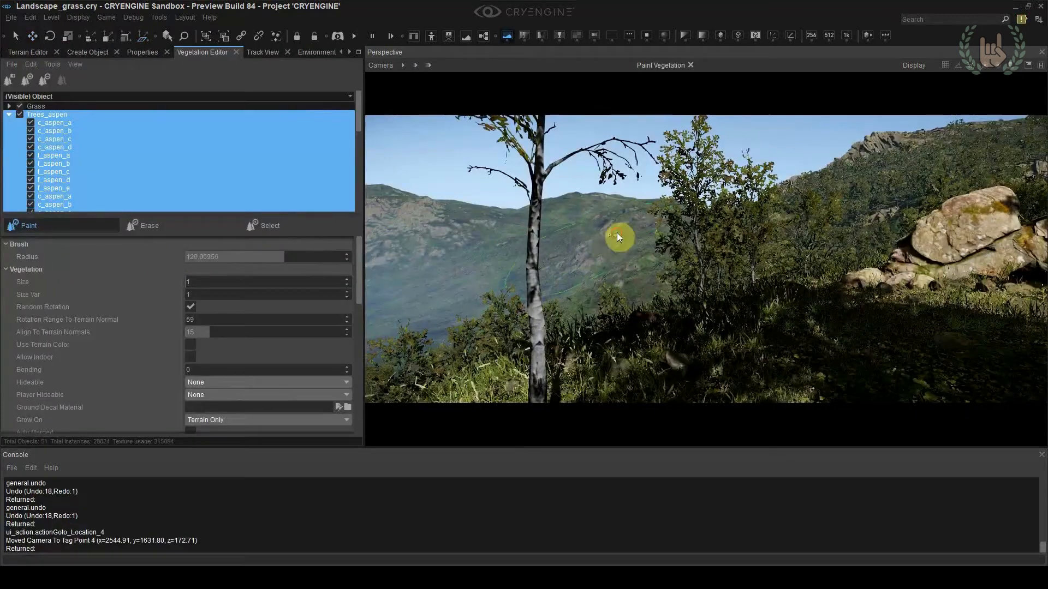
right_click_drag(617, 238, 618, 210)
Paint Trees_aspen over the distant hillsides, undo the unwanted stroke, repaint and check from camera location 4
mouse_move(617, 210)
left_mouse_down()
mouse_move(552, 230)
mouse_move(704, 334)
left_mouse_up()
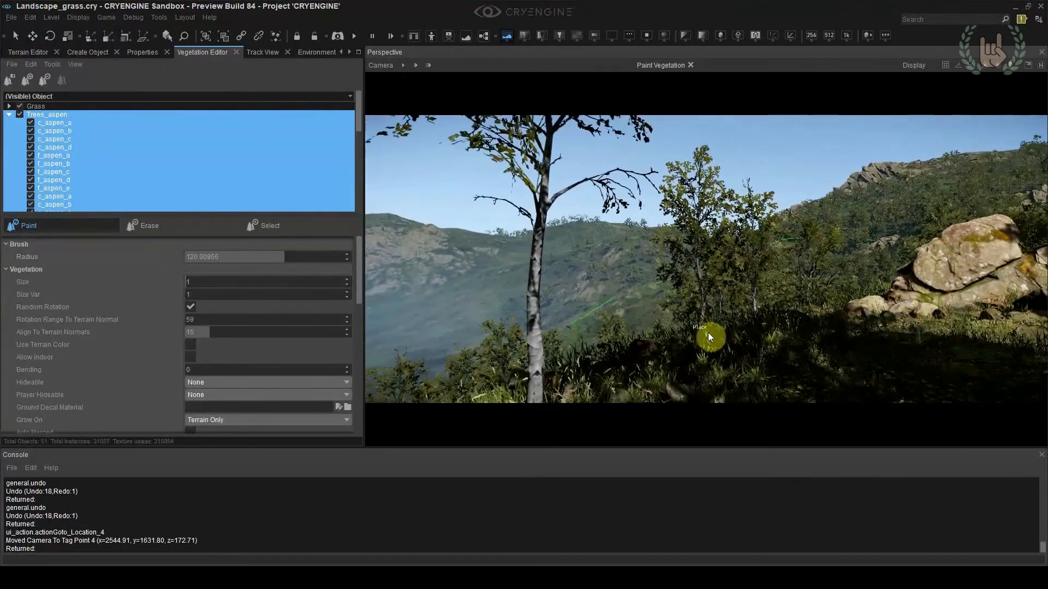
key("ctrl+z")
mouse_move(621, 333)
left_mouse_down()
mouse_move(608, 316)
mouse_move(652, 284)
mouse_move(710, 287)
left_mouse_up()
mouse_move(497, 258)
left_mouse_down()
mouse_move(725, 313)
mouse_move(508, 230)
mouse_move(761, 292)
left_mouse_up()
mouse_move(702, 241)
left_mouse_down("ctrl")
mouse_move(555, 283)
mouse_move(512, 257)
left_mouse_up("ctrl")
key("shift+F4")
right_click_drag(701, 307, 705, 304)
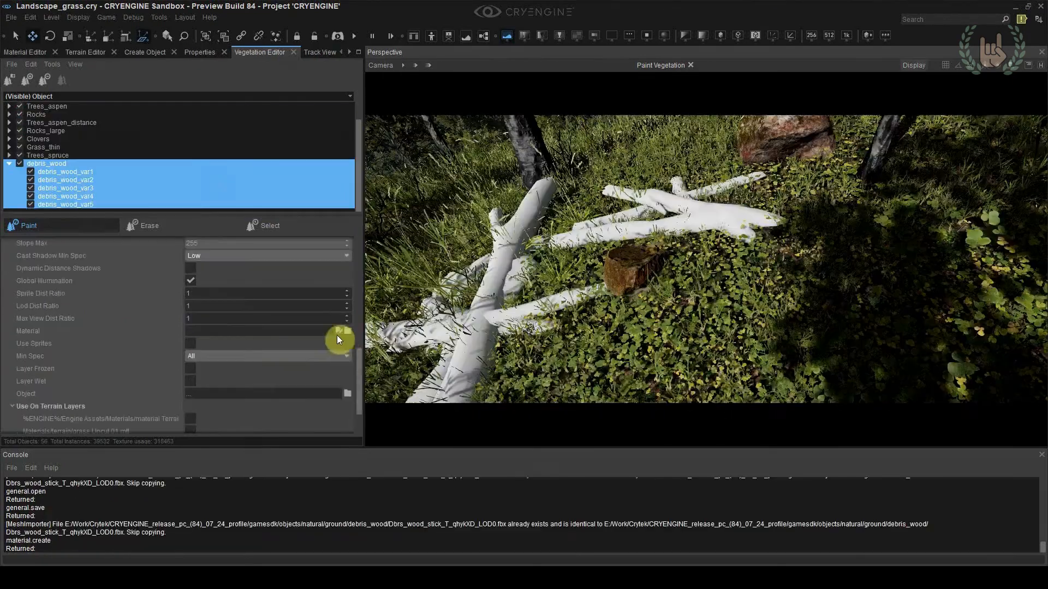
Paint more Trees_aspen across the valley and far slopes with a brush radius of about 39
left_click(338, 332)
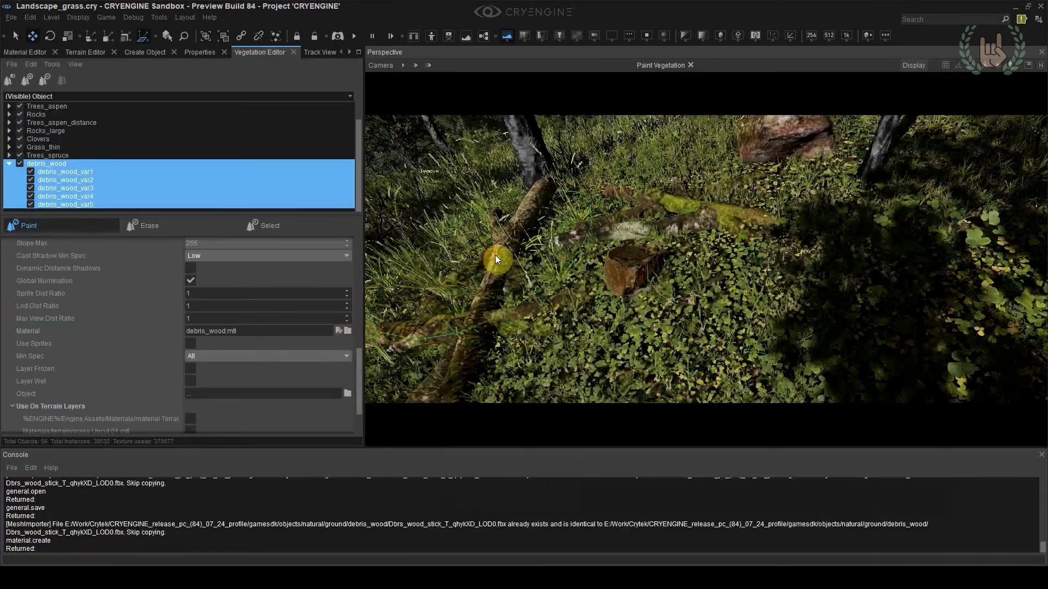
left_click_drag(496, 259, 795, 293, "ctrl")
right_click_drag(795, 293, 764, 283)
mouse_move(764, 284)
left_mouse_down()
mouse_move(730, 326)
mouse_move(945, 299)
left_mouse_up()
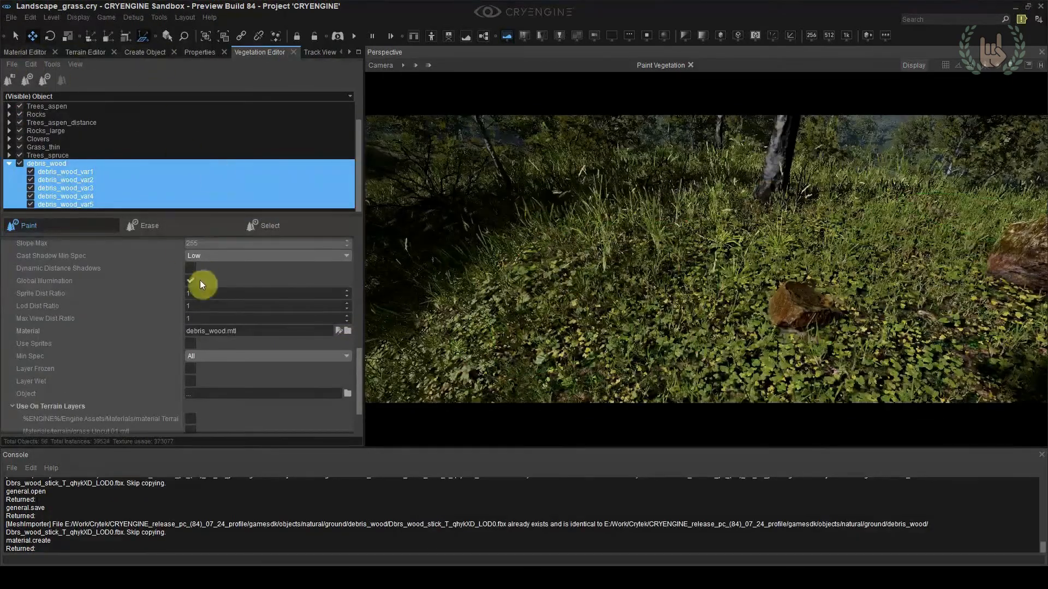
Adjust the placement settings of the five debris_wood variants, setting their size to 5
scroll(200, 276, "up", 10)
double_click(198, 321)
double_click(212, 295)
type("0.1")
key("Tab")
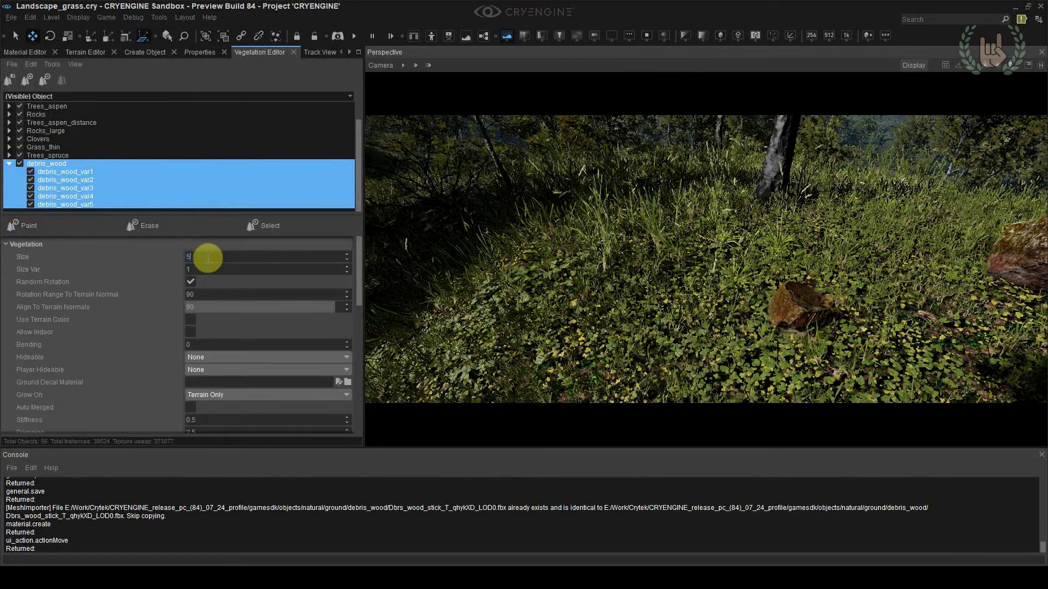
Test-paint debris_wood over the clover ground near the trunk and set its size to 2
right_click_drag(655, 256, 643, 284)
left_click(29, 226)
mouse_move(654, 218)
left_mouse_down()
mouse_move(557, 264)
mouse_move(665, 262)
left_mouse_up()
right_click_drag(666, 262, 622, 262)
left_click_drag(522, 279, 624, 317, "ctrl")
right_click_drag(624, 316, 579, 306)
scroll(224, 404, "down", 6)
scroll(201, 322, "up", 6)
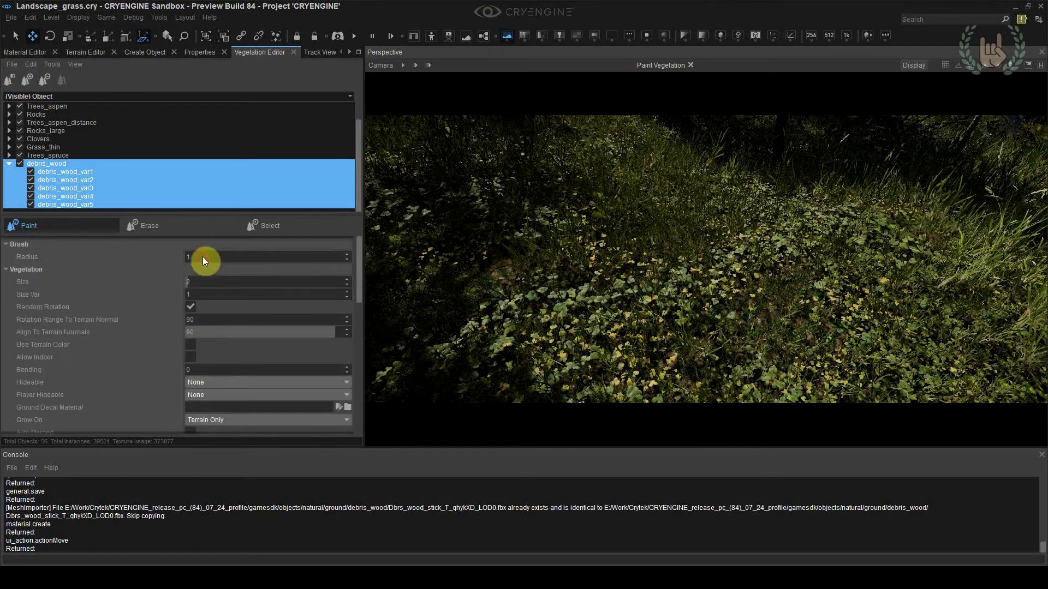
Set the brush radius to 3 and paint debris_wood across the shaded forest floor near the boulders
right_click_drag(597, 163, 675, 265)
left_click_drag(676, 264, 829, 212)
right_click_drag(830, 211, 922, 273)
left_click_drag(922, 273, 996, 310)
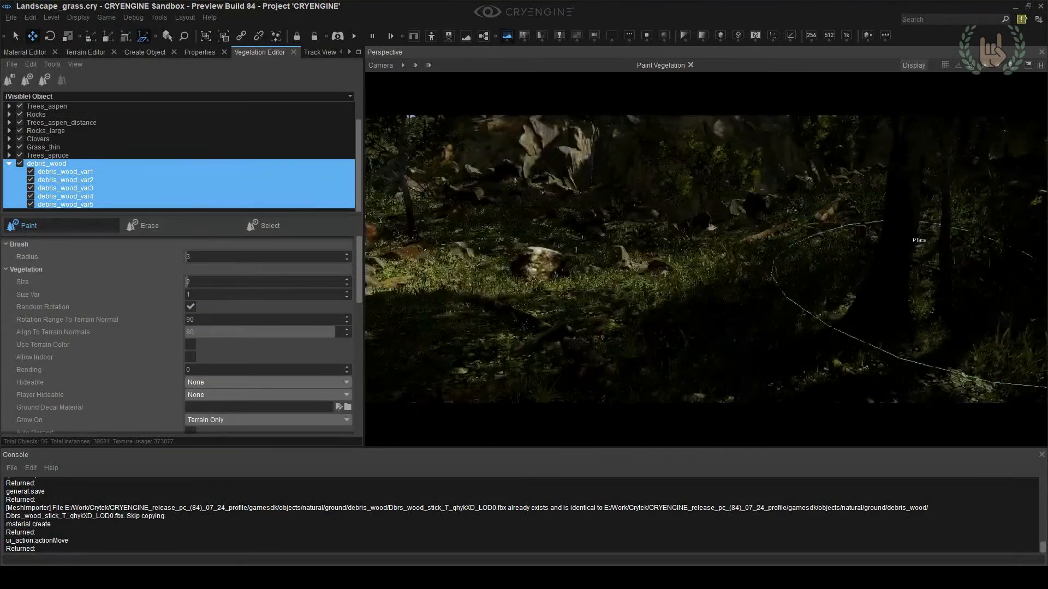
right_click_drag(997, 309, 763, 198)
scroll(218, 332, "down", 5)
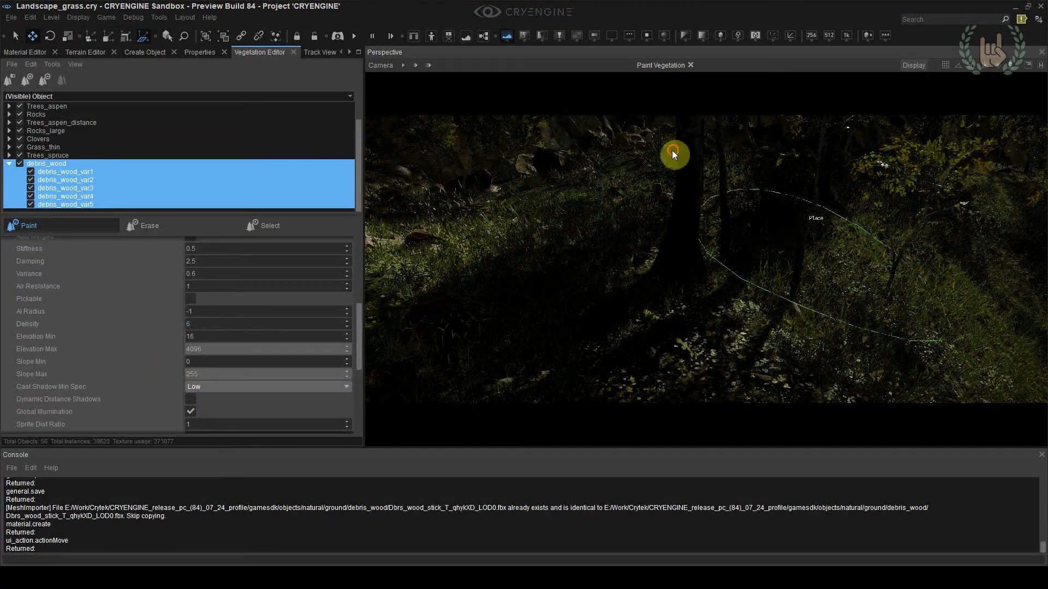
right_click_drag(465, 309, 691, 260)
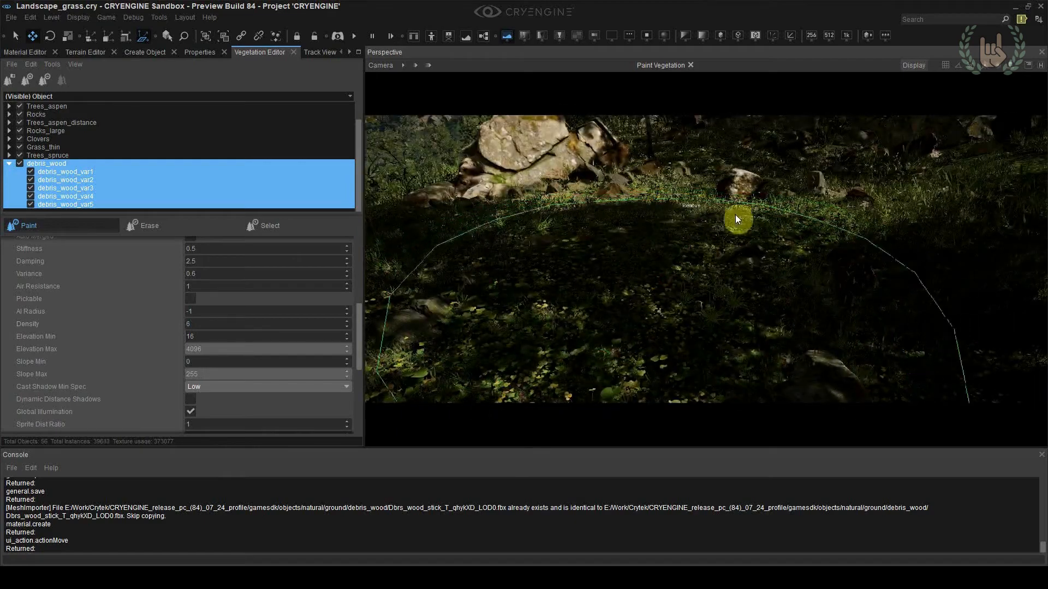
Paint additional debris_wood over the dark, leafy ground in front of the boulders
right_click_drag(545, 259, 607, 261)
left_click(672, 232)
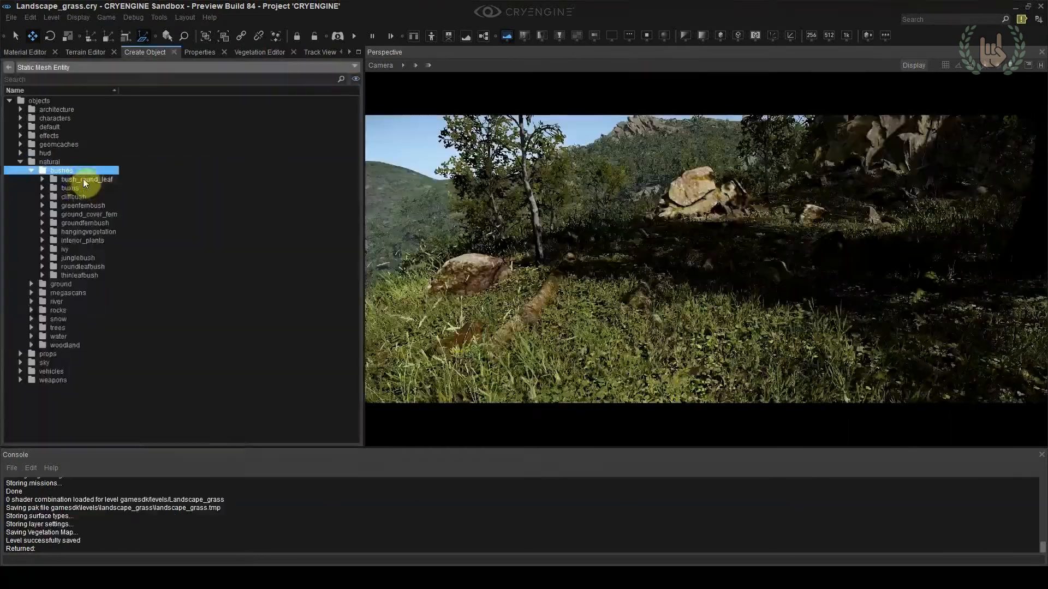
left_click_drag(84, 185, 668, 291)
key("4")
key("shift+F4")
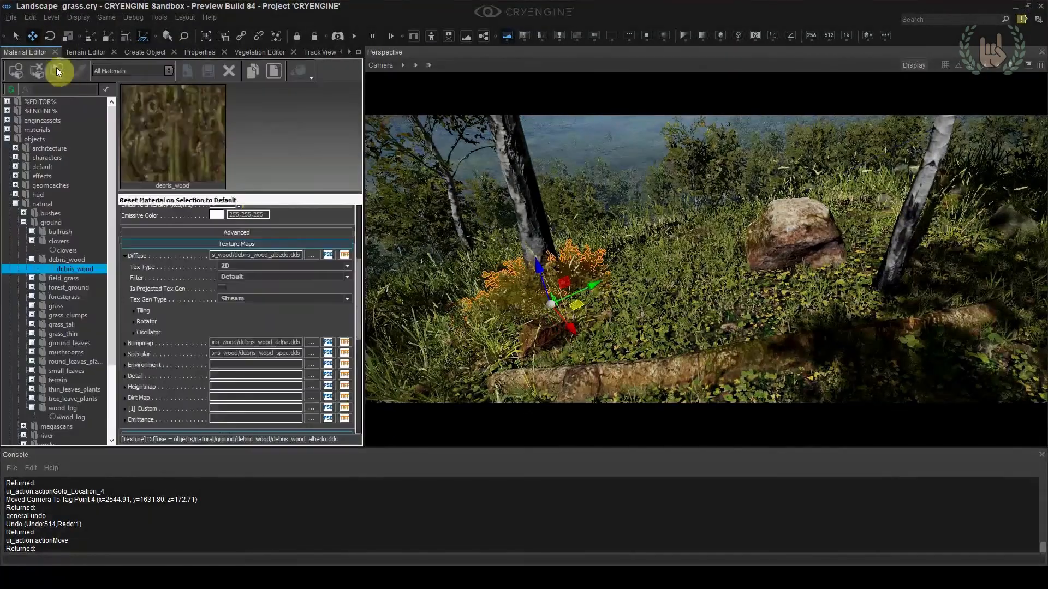
Load the selected bush's bush_round_leaf material, duplicate it, assign the copy to the bush and open its leaf sub-material
left_click(57, 71)
right_click(66, 234)
left_click(90, 300)
double_click(15, 71)
left_click(40, 241)
left_click(64, 251)
left_click(575, 164)
scroll(199, 328, "up", 3)
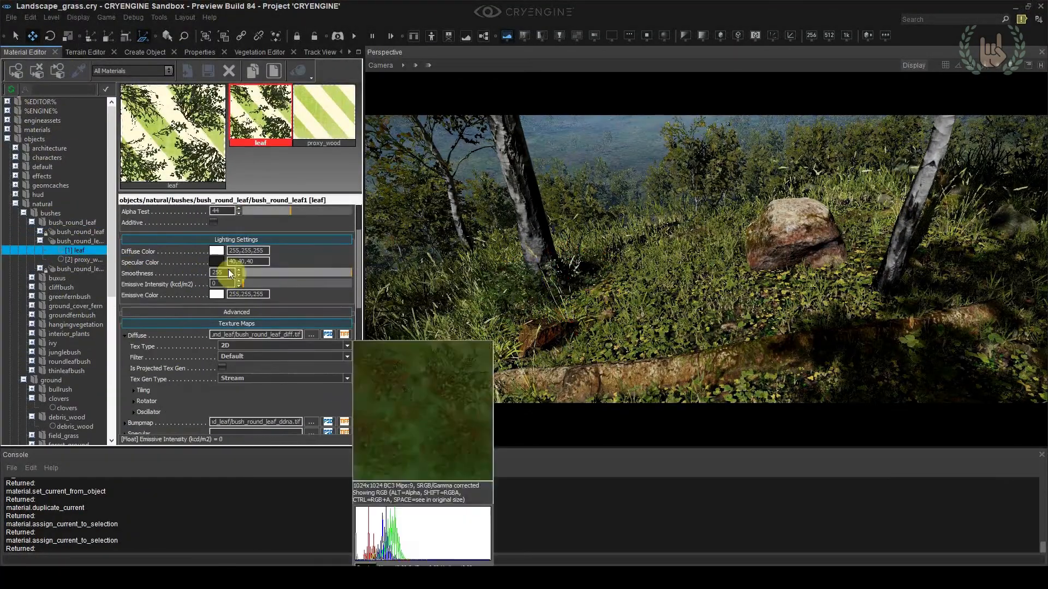
Set the diffuse color of the bush_round_leaf1 leaf sub-material to a warm yellow of 251,245,186
left_click(217, 250)
left_click_drag(648, 229, 661, 228)
left_click(835, 216)
left_click(216, 251)
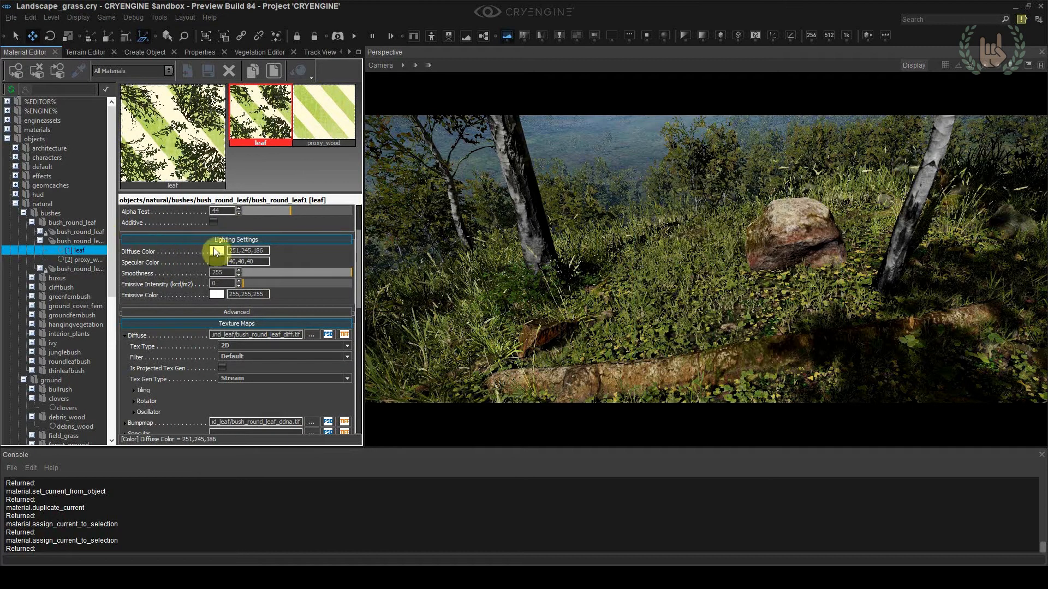
left_click(51, 103)
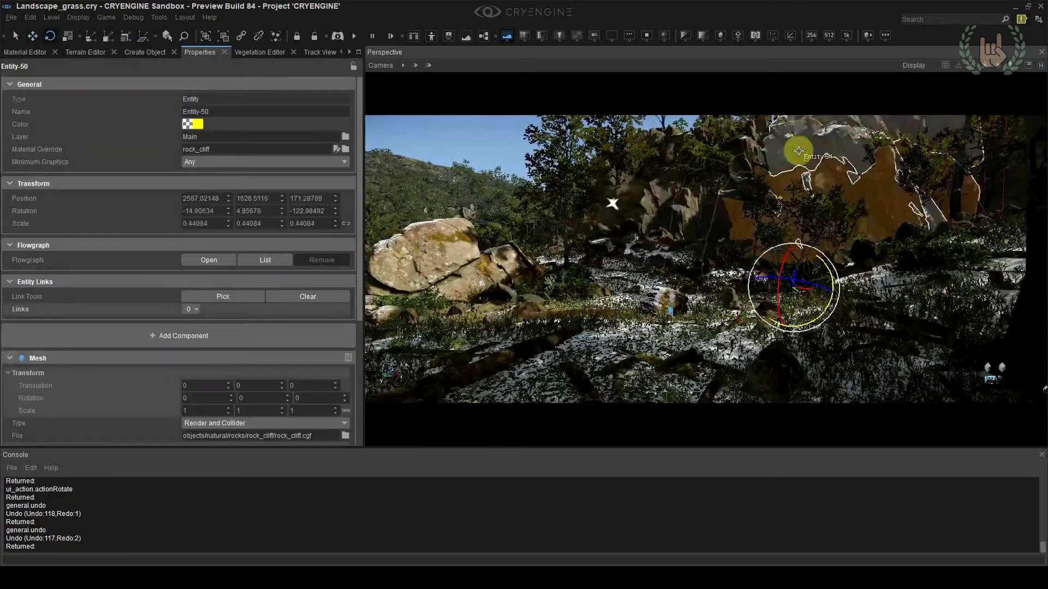
Reposition and rotate the rock_cliff entities behind the forest clearing
left_click(666, 339)
left_click(612, 204)
left_click_drag(634, 178, 631, 175)
right_click_drag(631, 175, 525, 210)
left_click(746, 229)
left_click(746, 229)
left_click(525, 210)
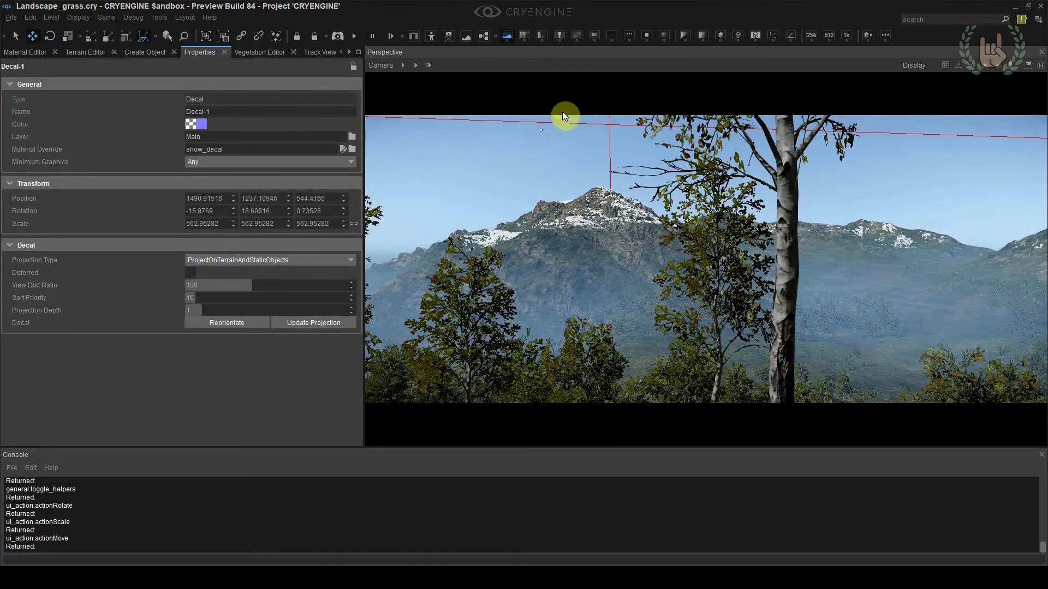
mouse_move(563, 112)
left_mouse_down()
mouse_move(568, 162)
mouse_move(567, 122)
left_mouse_up()
left_click(519, 207)
Readjust the rock_cliff placement, undo the last two changes and adjust it again
right_click_drag(573, 214, 610, 213)
key("shift+F4")
key("ctrl+z")
key("ctrl+z")
left_click_drag(610, 212, 552, 118)
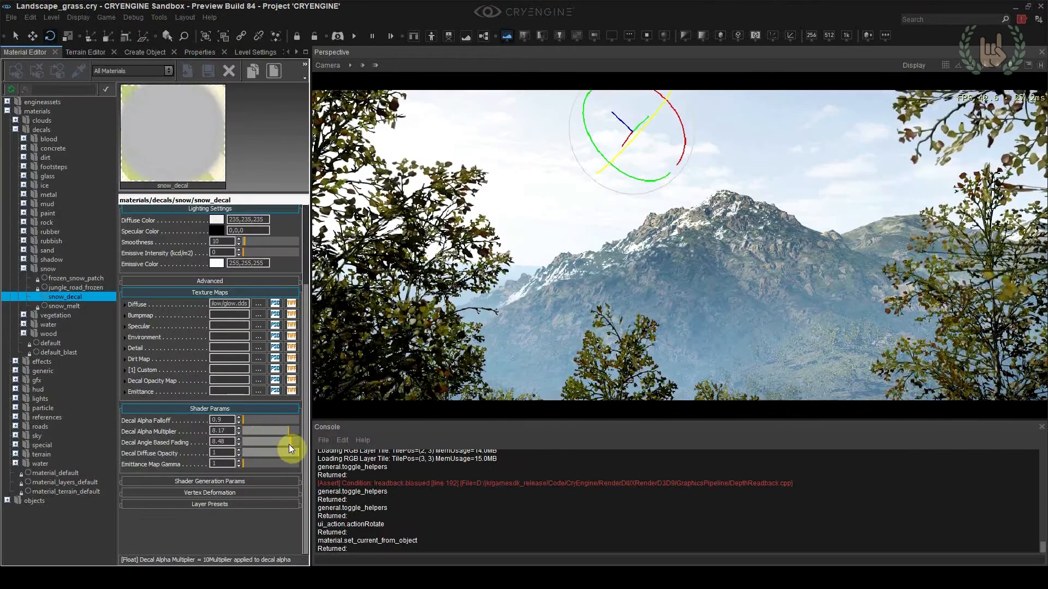
Set snow_decal's alpha falloff to 12.5, alpha multiplier to 10 and angle based fading to 8.48, and adjust the snow decals on the distant peaks
left_click_drag(289, 444, 298, 444)
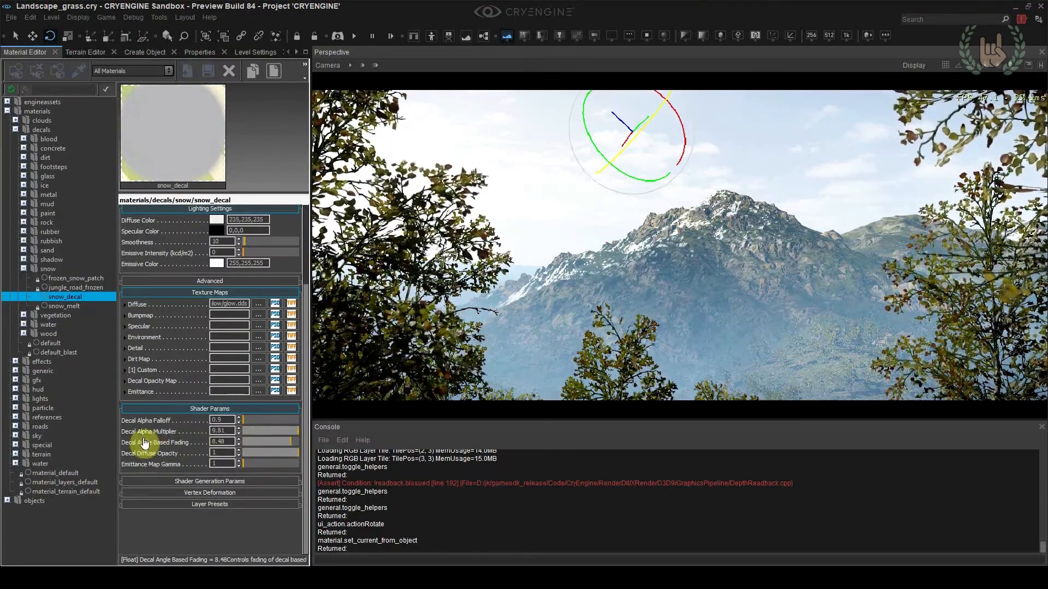
left_click_drag(288, 442, 286, 480)
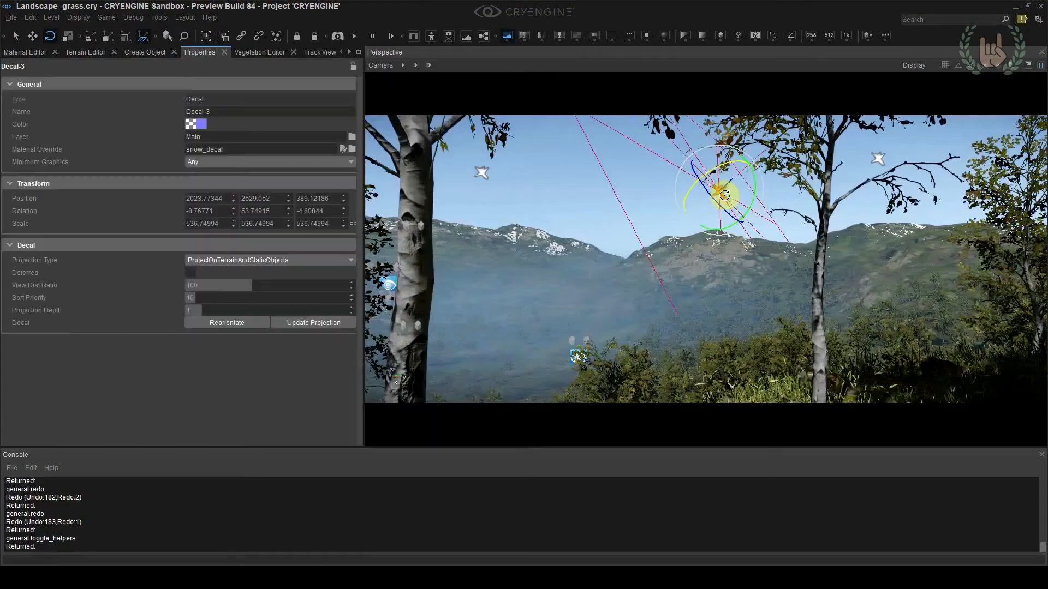
left_click_drag(721, 194, 756, 194)
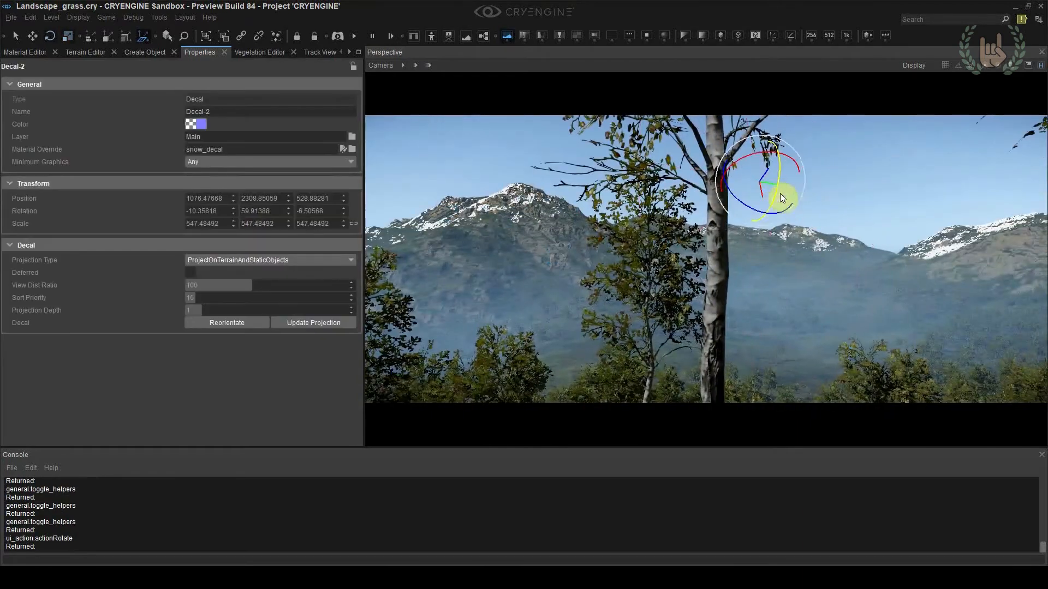
left_click_drag(781, 195, 818, 171)
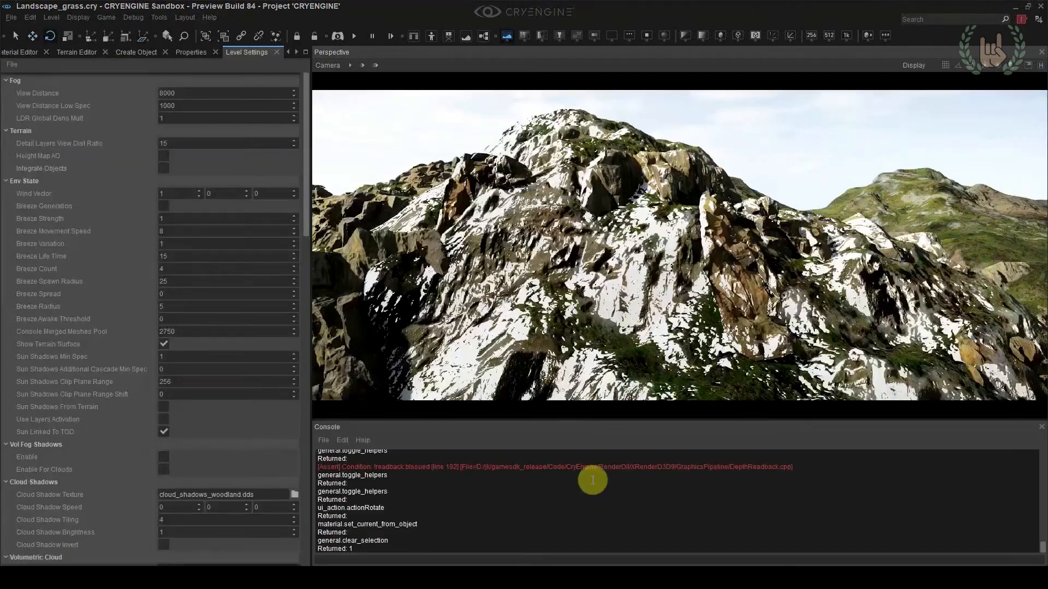
Enable Integrate Objects in the level's terrain settings and select the large rock_cliff below the snowy summit
mouse_move(586, 315)
right_mouse_down()
mouse_move(617, 315)
mouse_move(586, 315)
right_mouse_up()
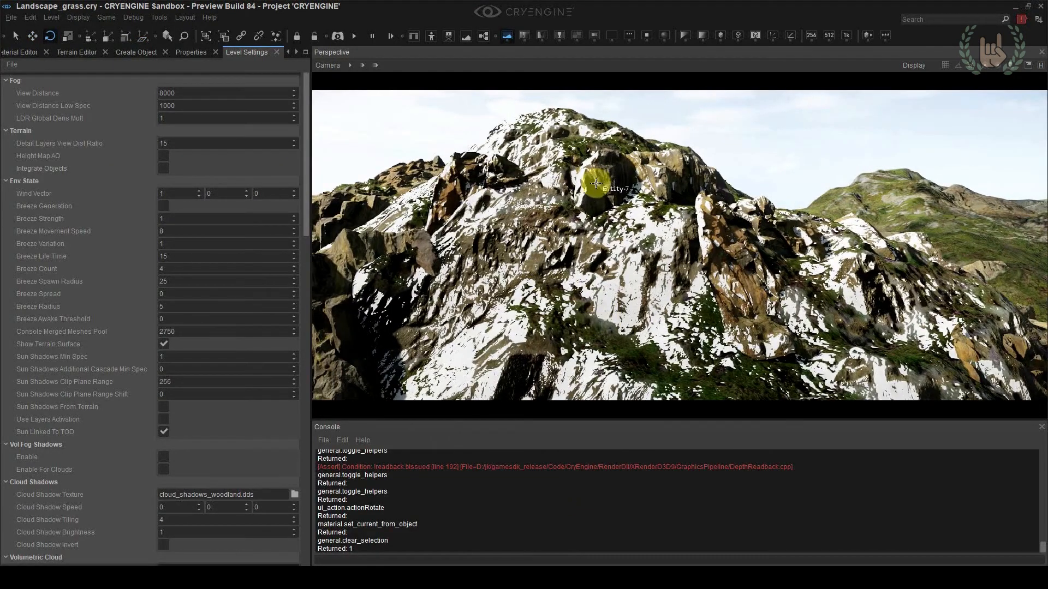
left_click(164, 168)
key("1")
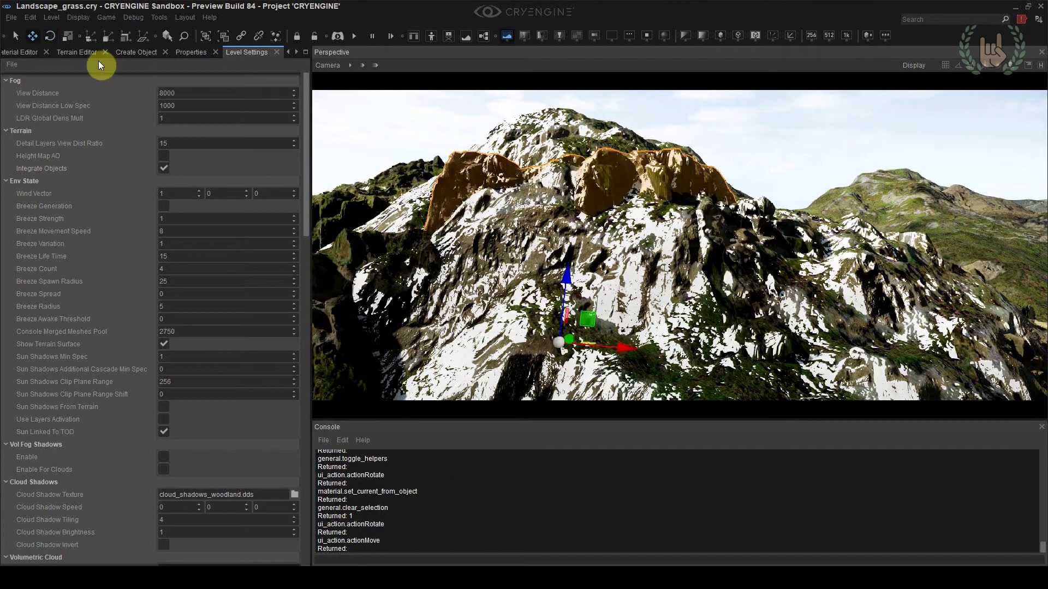
Switch the selected rock_cliff's global illumination to Disabled for comparison and set it to Integrate Into Terrain
left_click(191, 55)
scroll(159, 328, "down", 3)
left_click(183, 443)
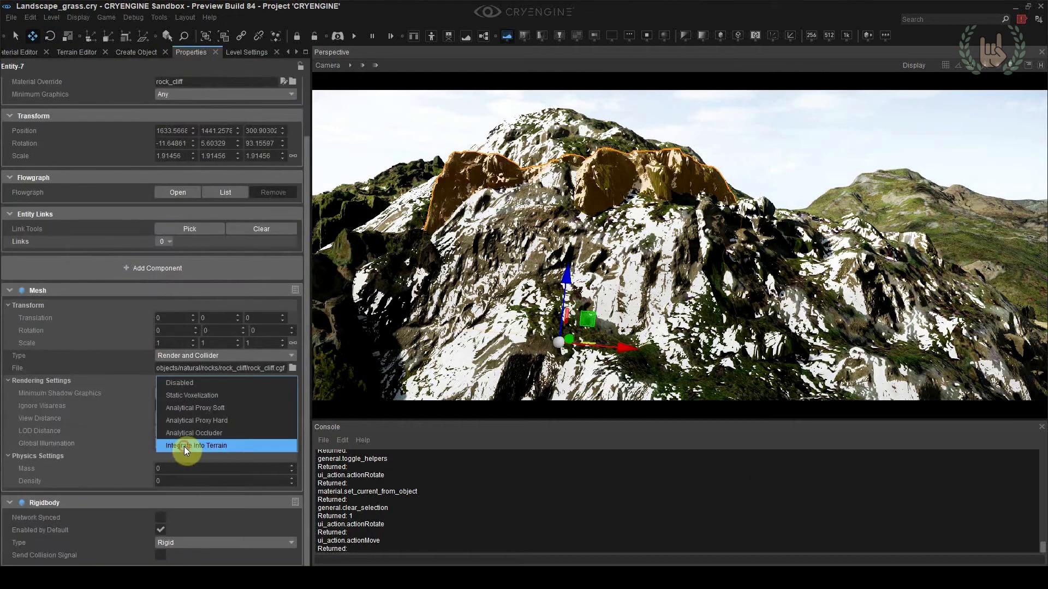
left_click(191, 381)
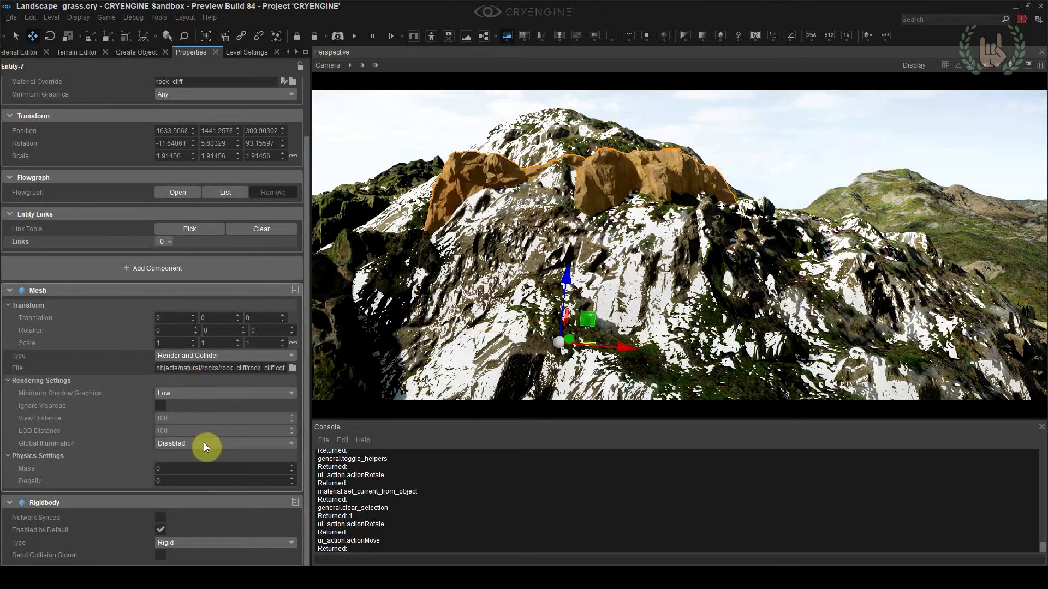
left_click(204, 443)
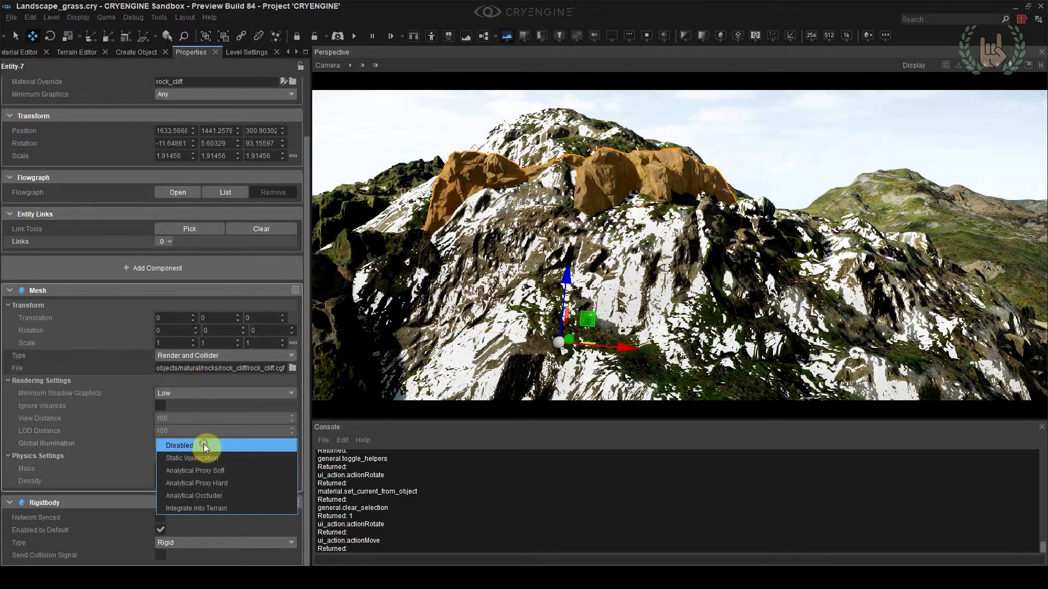
left_click(204, 508)
Examine from several distances how the terrain-integrated cliff rocks blend with the snowy mountainside
left_click(761, 158)
right_click_drag(760, 159, 689, 218)
key("w")
key("s")
key("w")
key("s")
key("w")
key("s")
key("w")
left_click(620, 225)
key("w")
left_click_drag(505, 239, 690, 225)
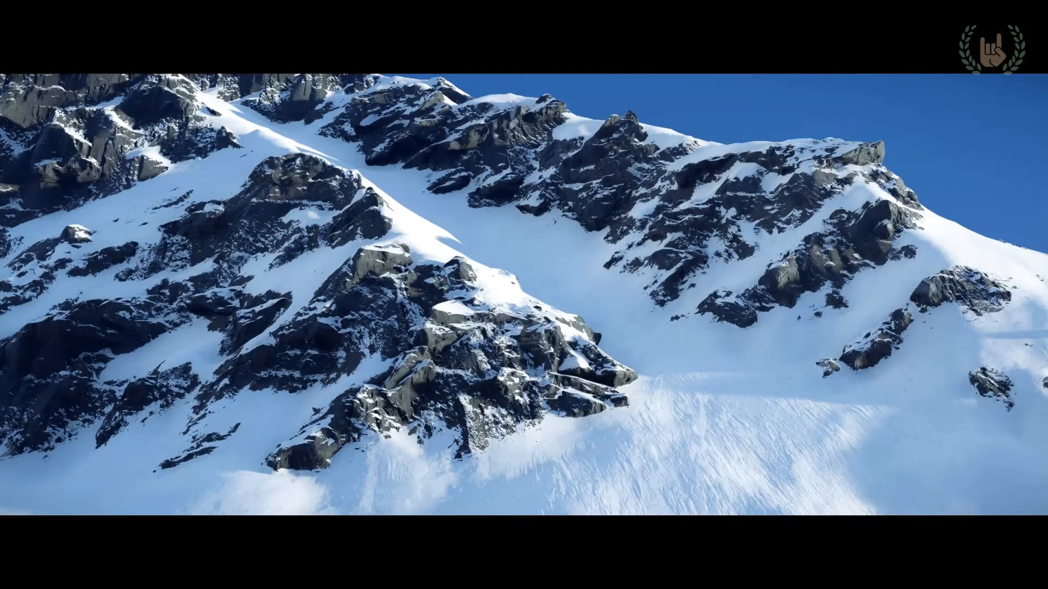
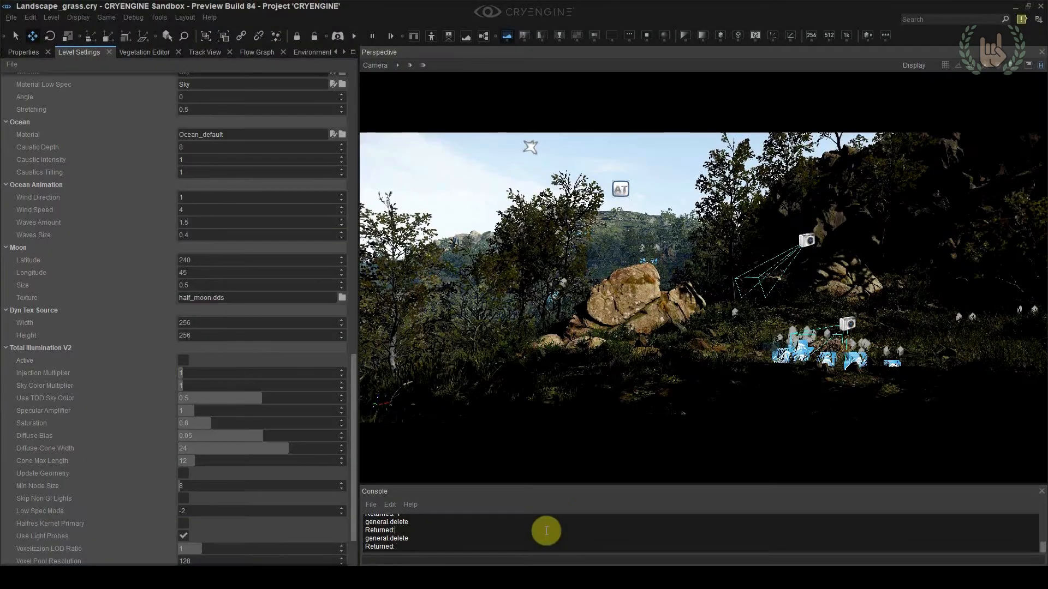
Hide the viewport helpers, set the environment's sun direction to 11 and fine-tune its NorthPole–Equator–SouthPole angle
left_click(1040, 70)
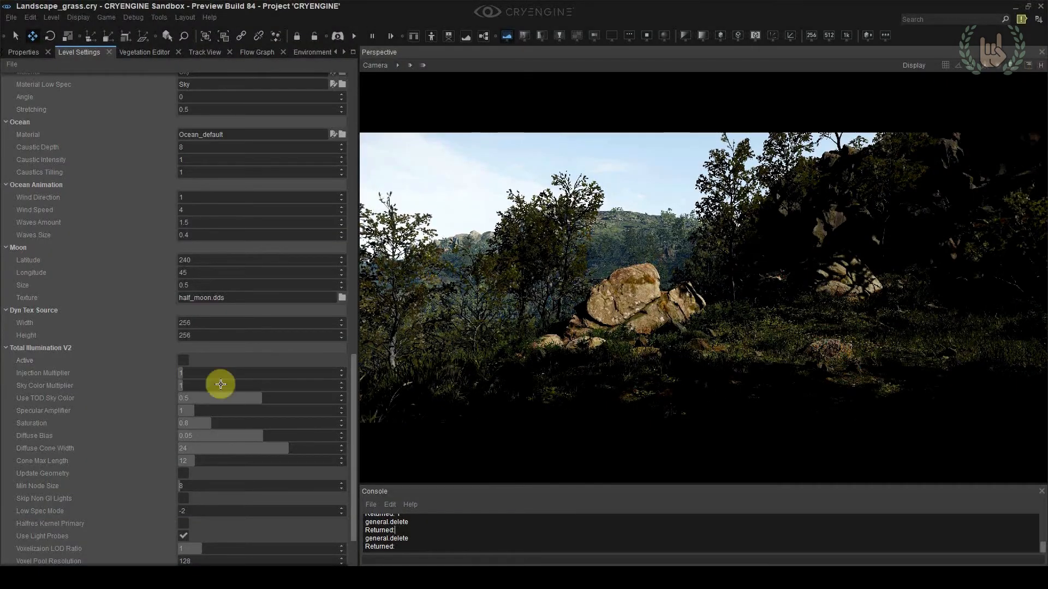
left_click(308, 53)
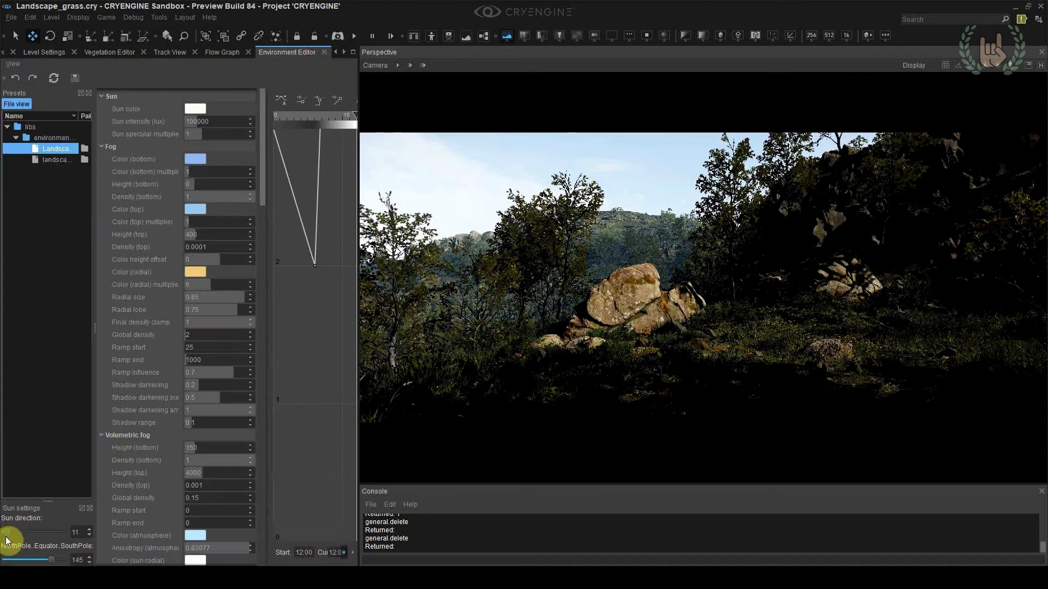
mouse_move(26, 533)
left_mouse_down()
mouse_move(71, 534)
mouse_move(25, 542)
mouse_move(49, 565)
mouse_move(22, 562)
mouse_move(63, 562)
mouse_move(46, 563)
mouse_move(35, 534)
mouse_move(50, 536)
mouse_move(23, 539)
mouse_move(70, 538)
mouse_move(7, 534)
left_mouse_up()
left_click_drag(48, 561, 50, 562)
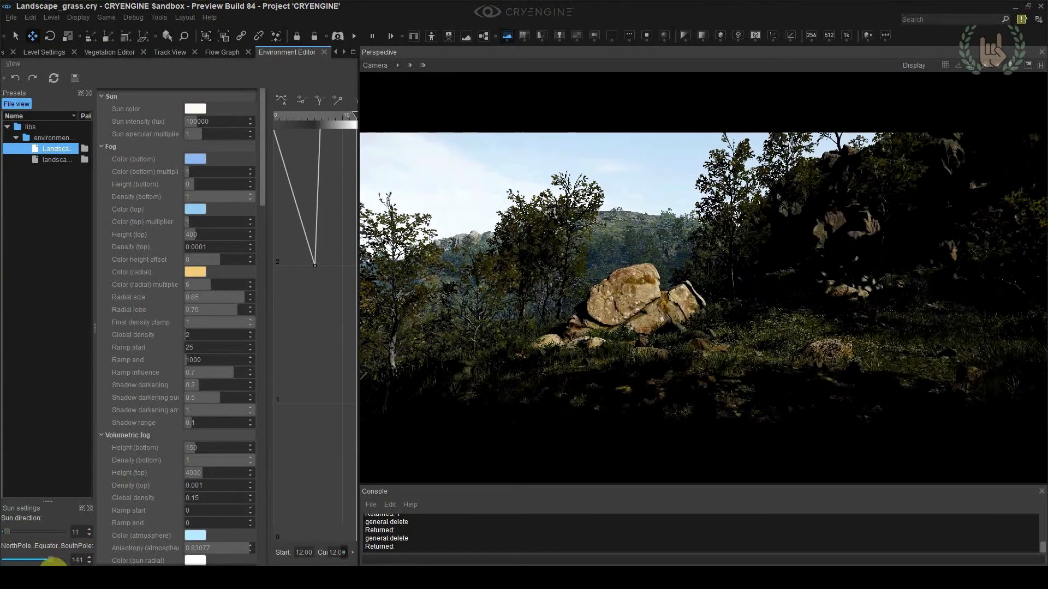
left_click(89, 557)
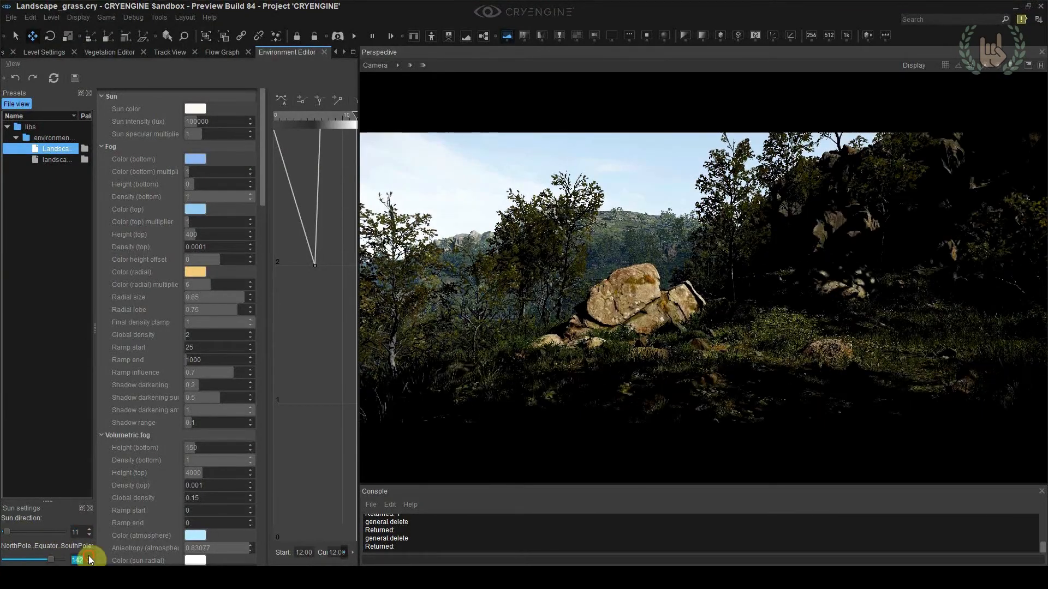
left_click(89, 557)
left_click(89, 558)
left_click(89, 557)
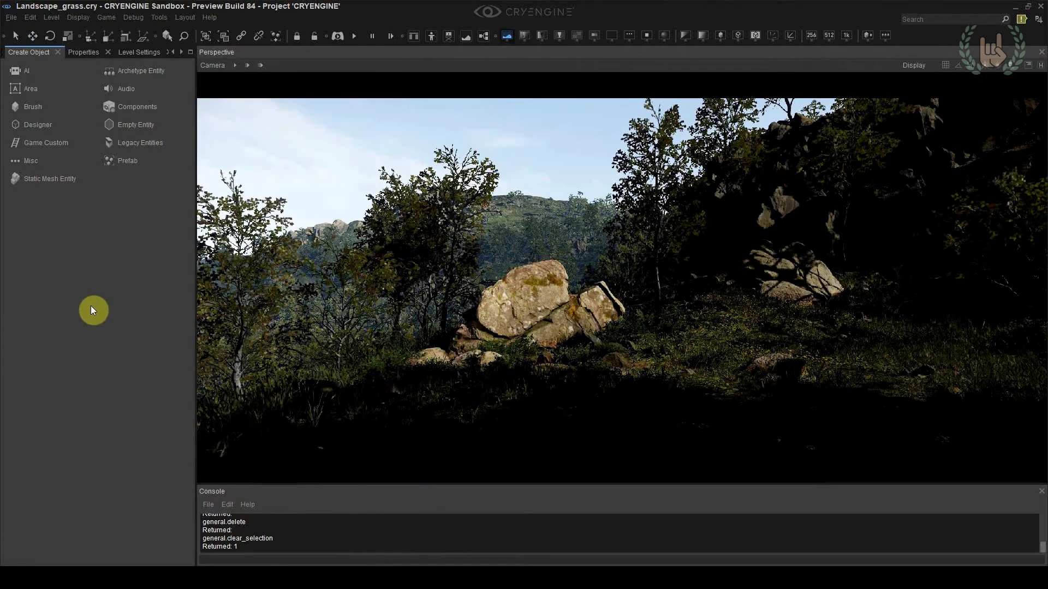
Place an Environment Probe on the grass beside the central boulders, show the helpers and raise the probe above the ground
left_click(37, 162)
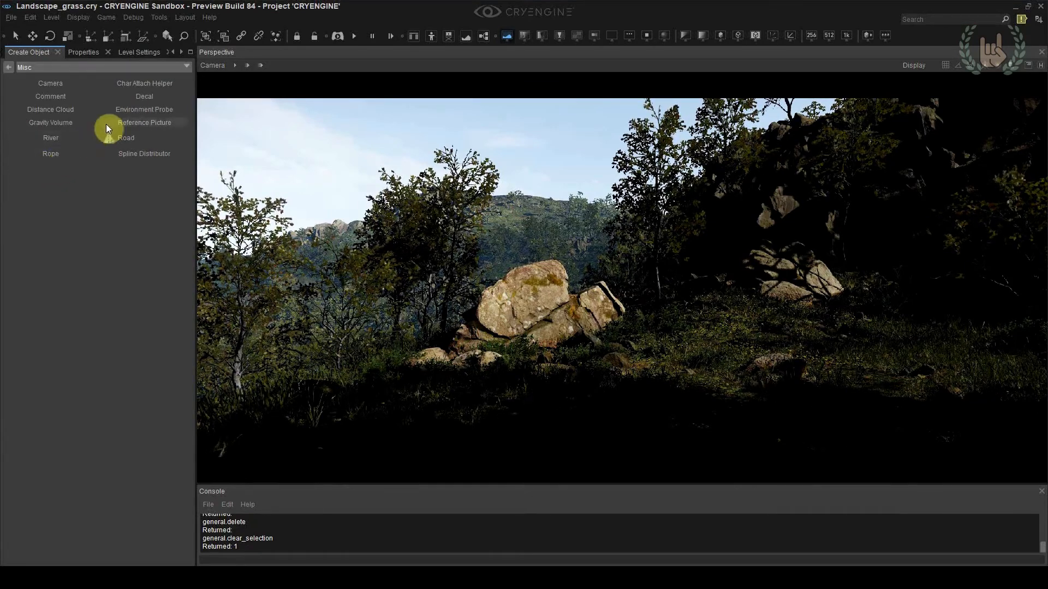
left_click(122, 112)
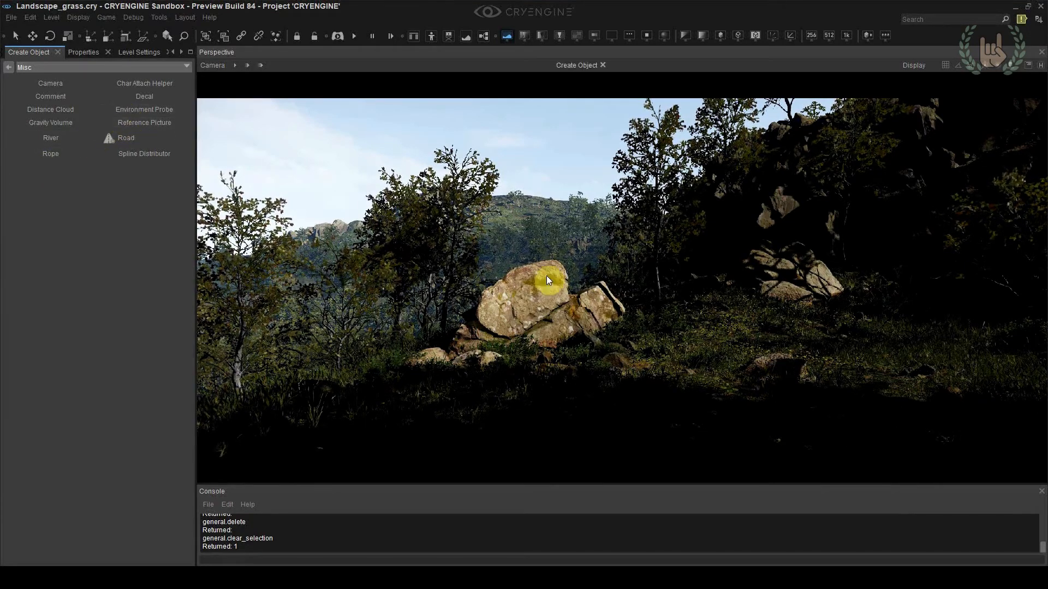
left_click(623, 373)
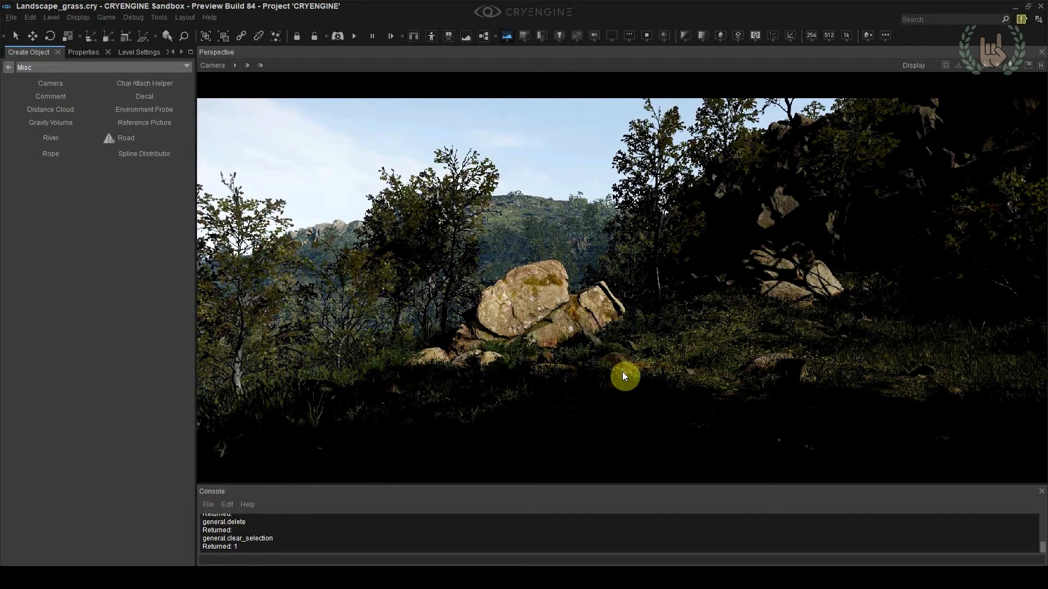
left_click(1041, 65)
left_click_drag(625, 327, 625, 256)
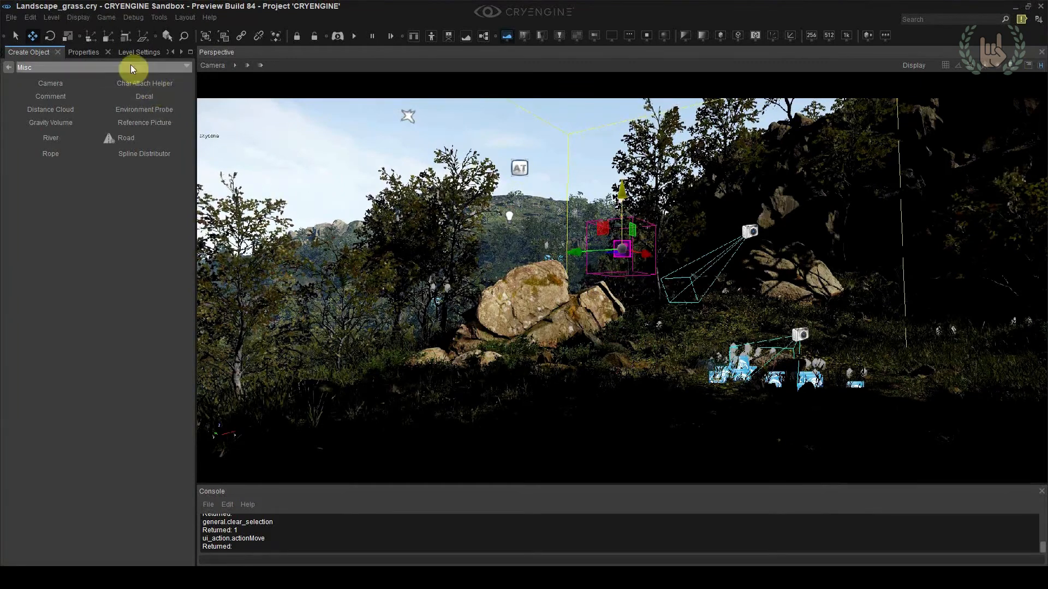
Set the environment probe's cubemap resolution to 512, generate its cubemaps and check the console for completion
left_click(90, 54)
scroll(90, 253, "down", 5)
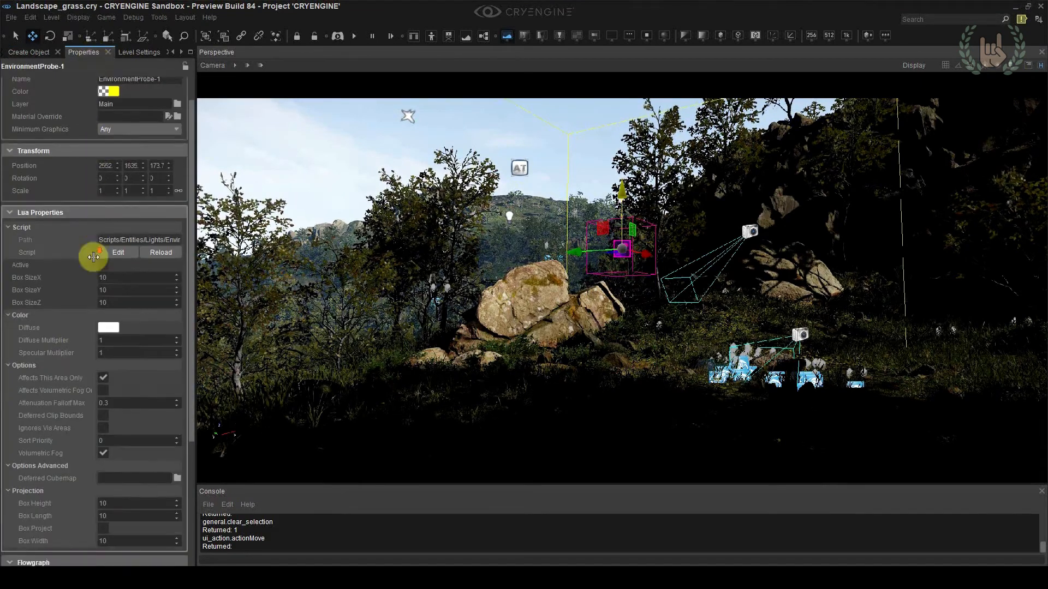
scroll(92, 280, "down", 2)
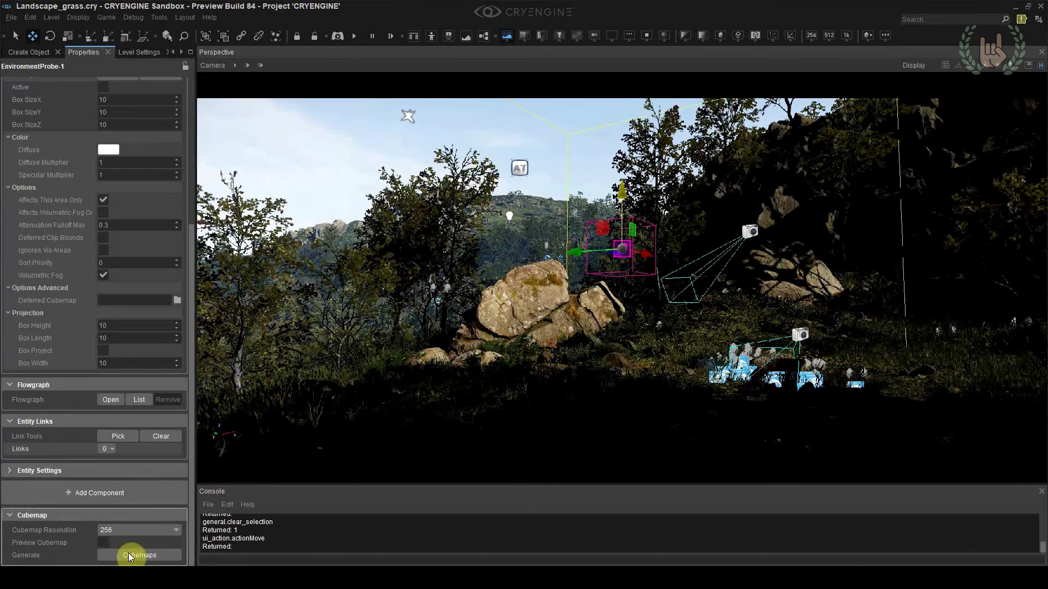
left_click(120, 532)
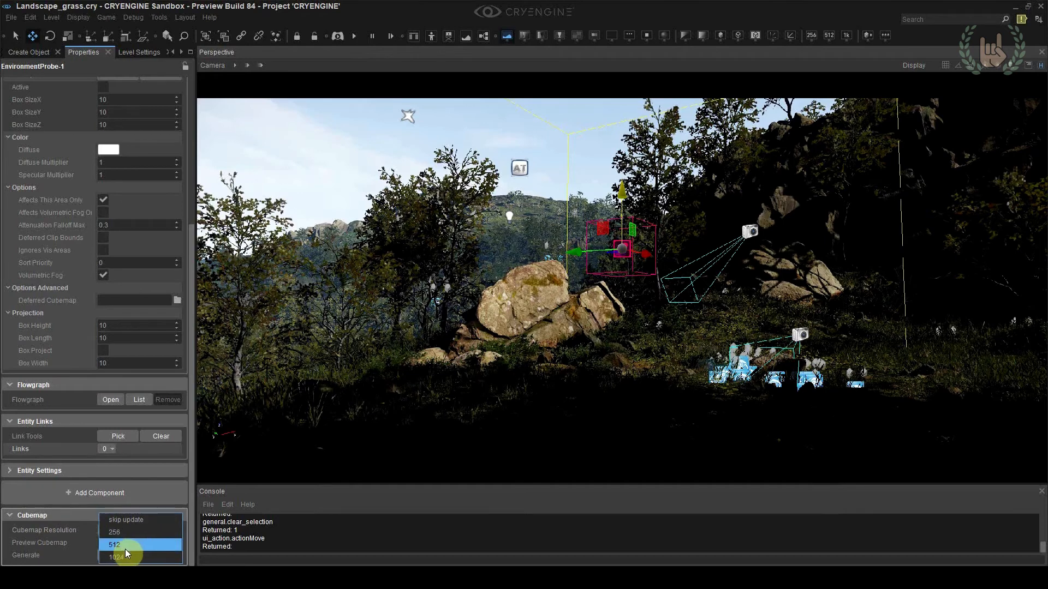
left_click(123, 549)
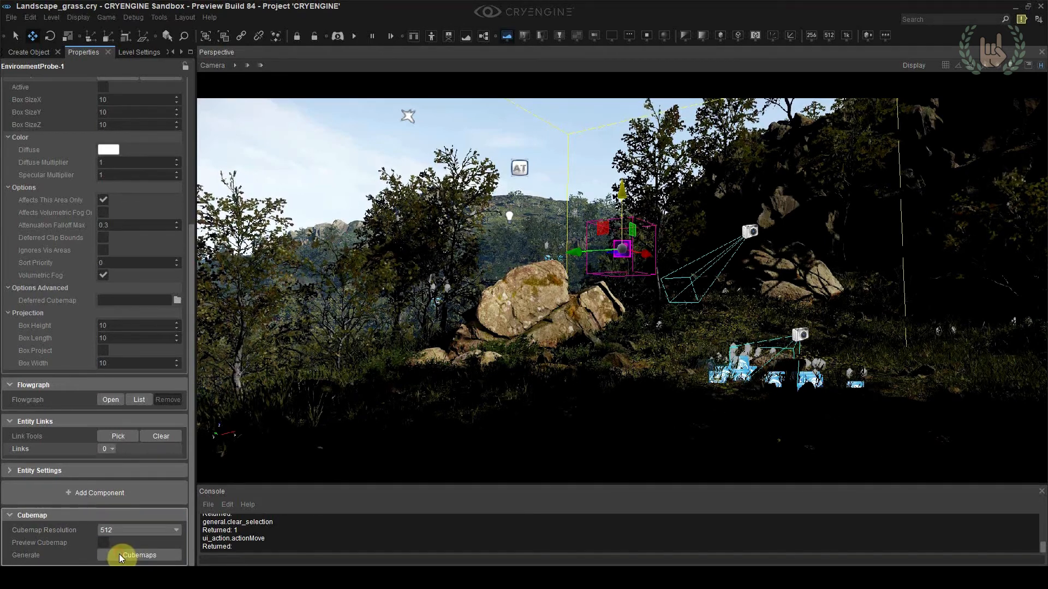
left_click(135, 554)
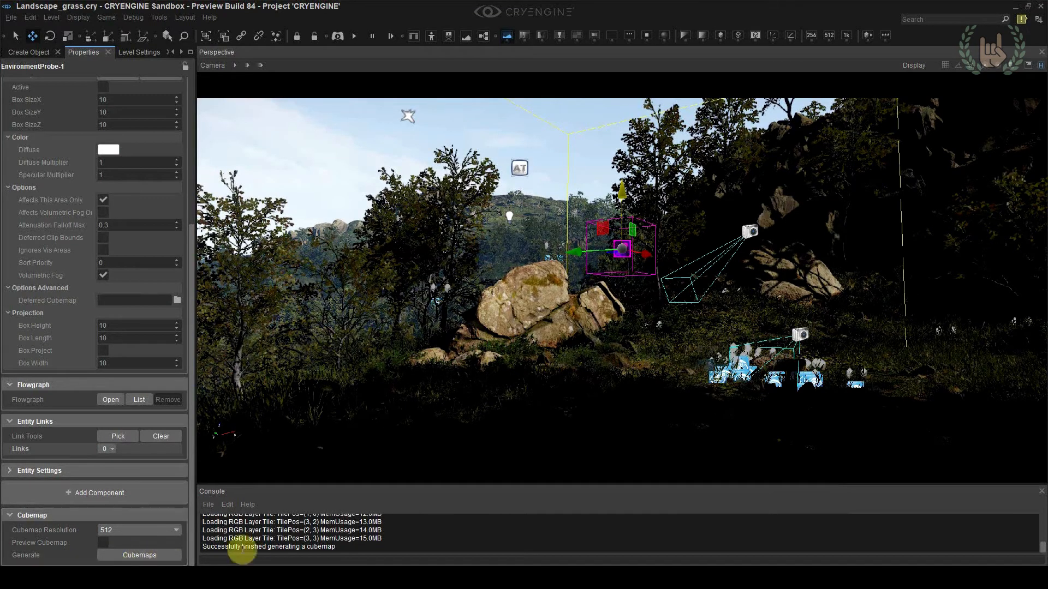
left_click_drag(342, 550, 205, 549)
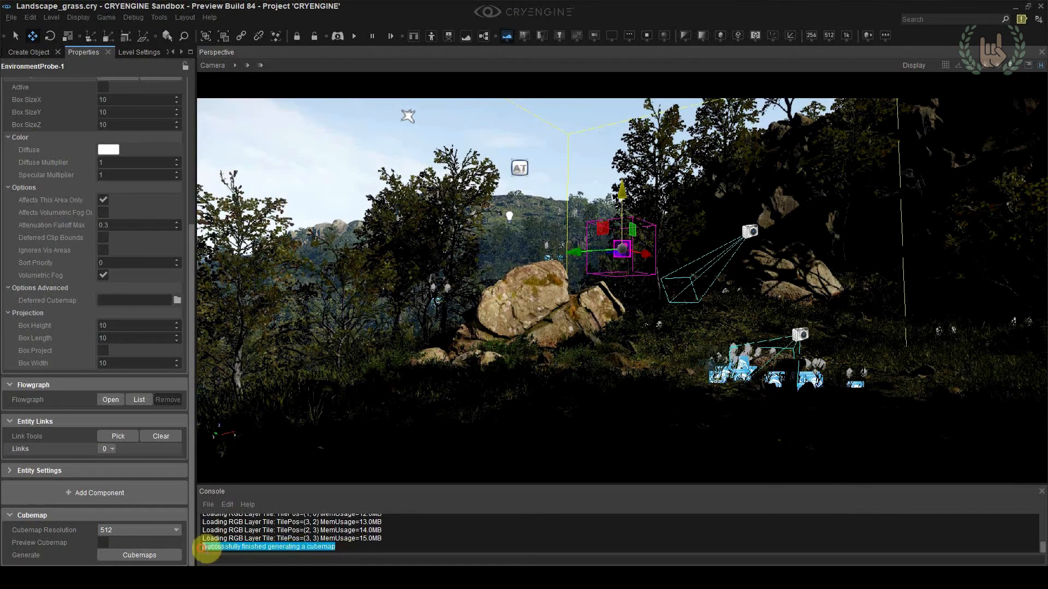
left_click(237, 548)
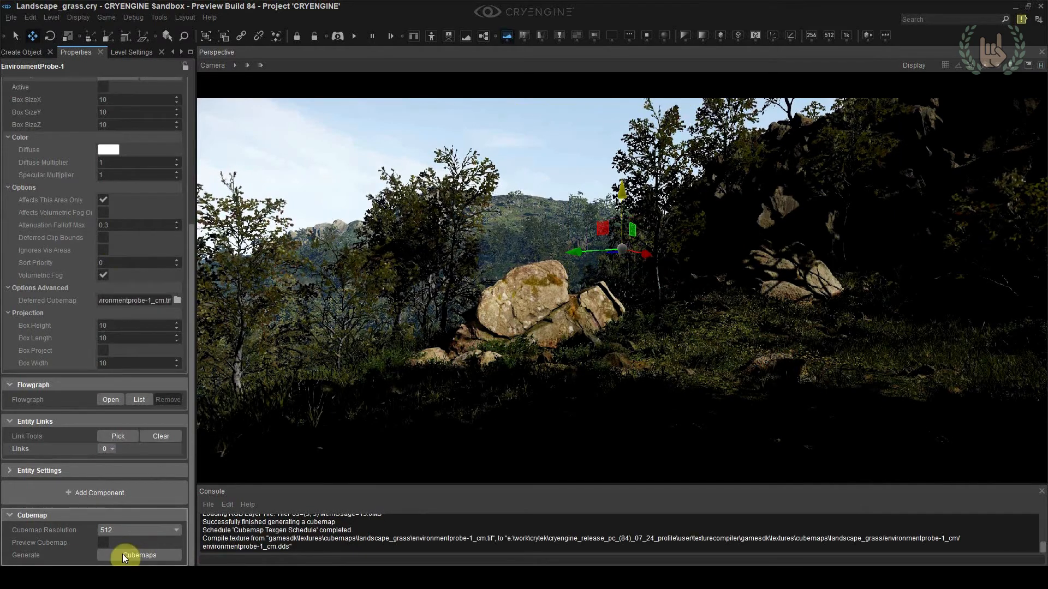
Activate the environment probe and set its Box SizeX, Box SizeY and Box SizeZ to 10000
scroll(115, 519, "up", 5)
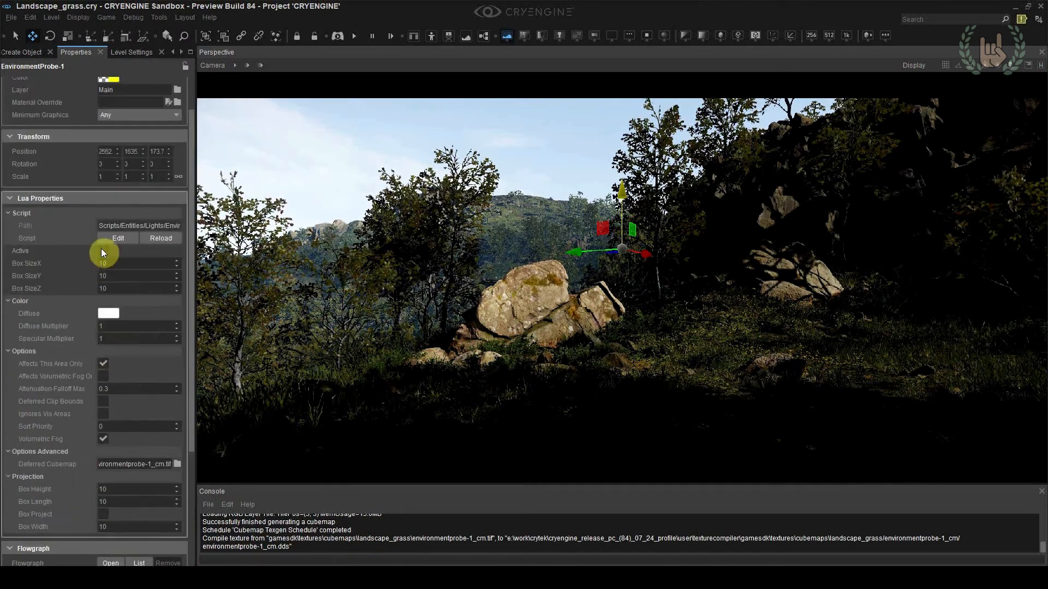
left_click(103, 250)
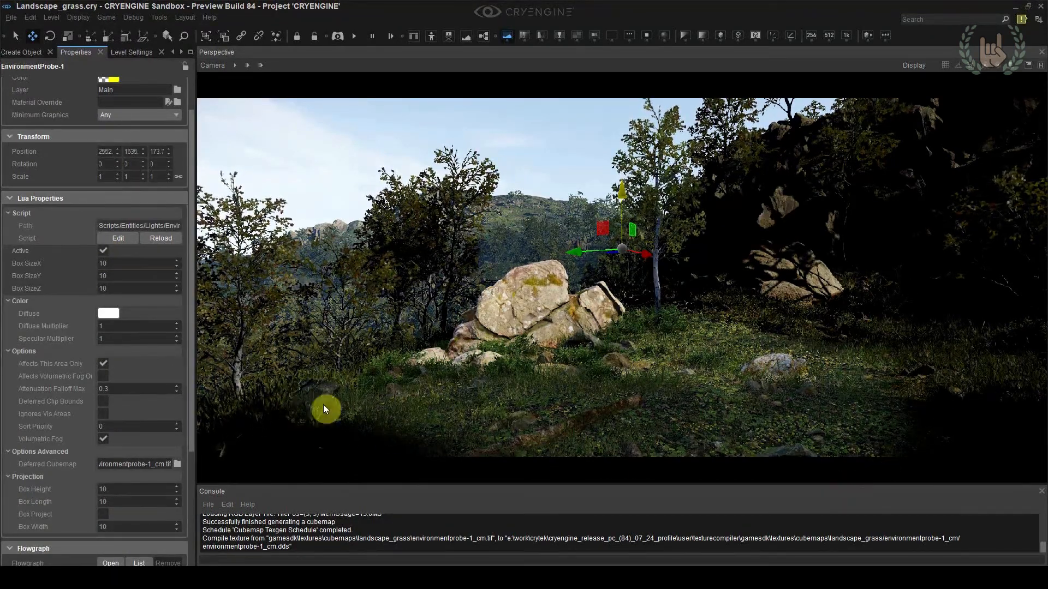
left_click(111, 263)
type("000")
key("Return")
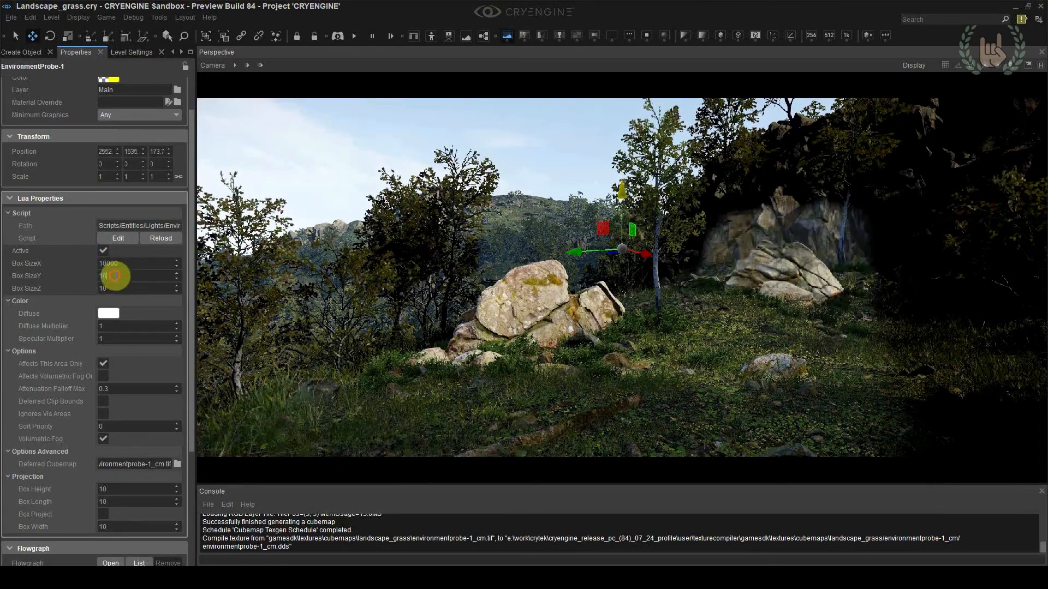
type("000")
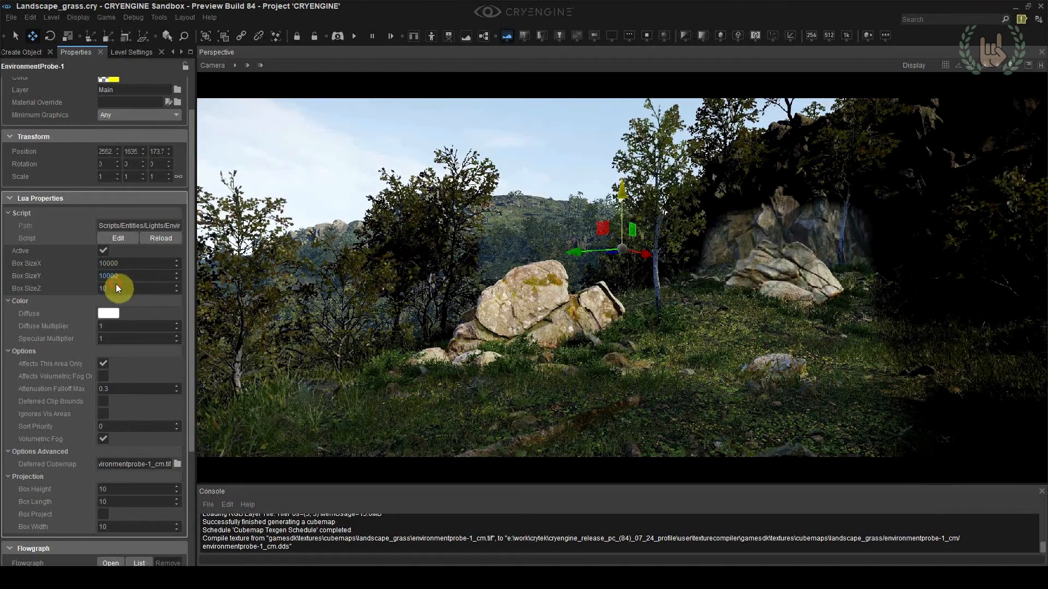
key("Return")
left_click(114, 288)
type("10000")
key("Return")
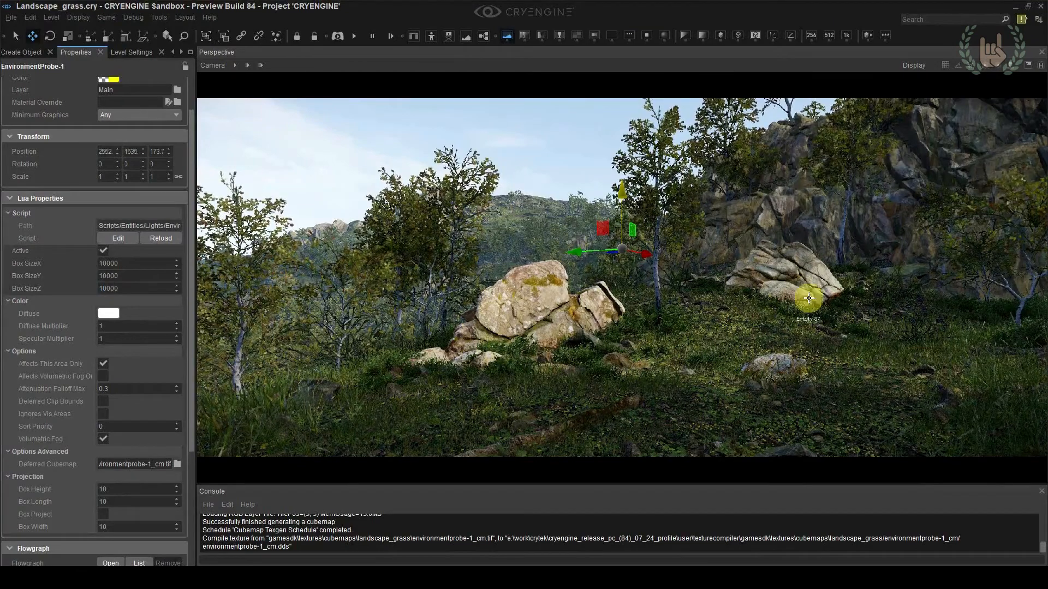
Rename the environment probe as Global_EnvProbe
scroll(136, 164, "up", 2)
double_click(144, 111)
type("Global_C")
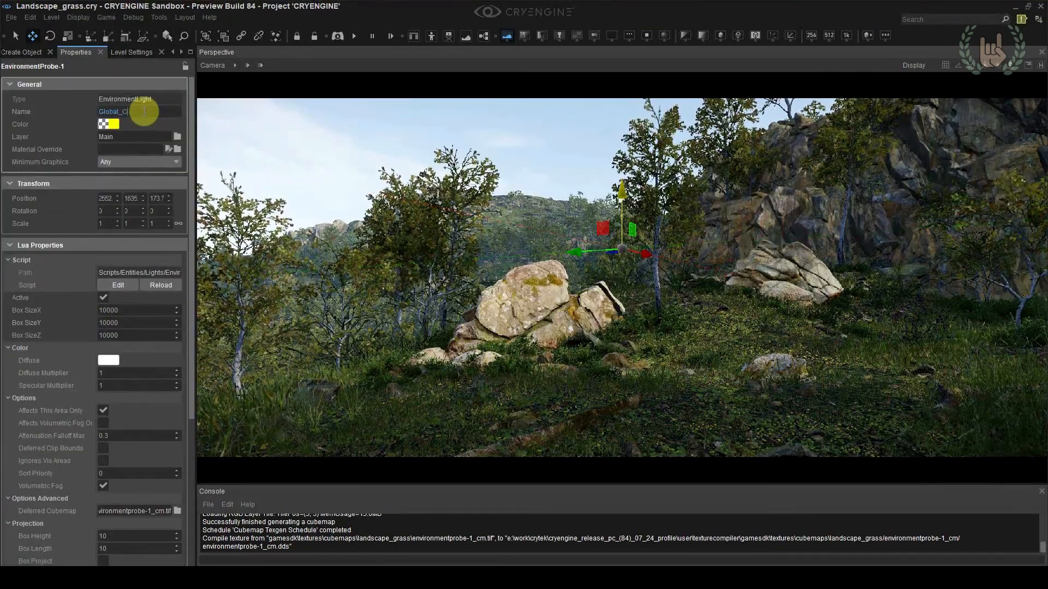
key("BackSpace")
type("EnvProbe")
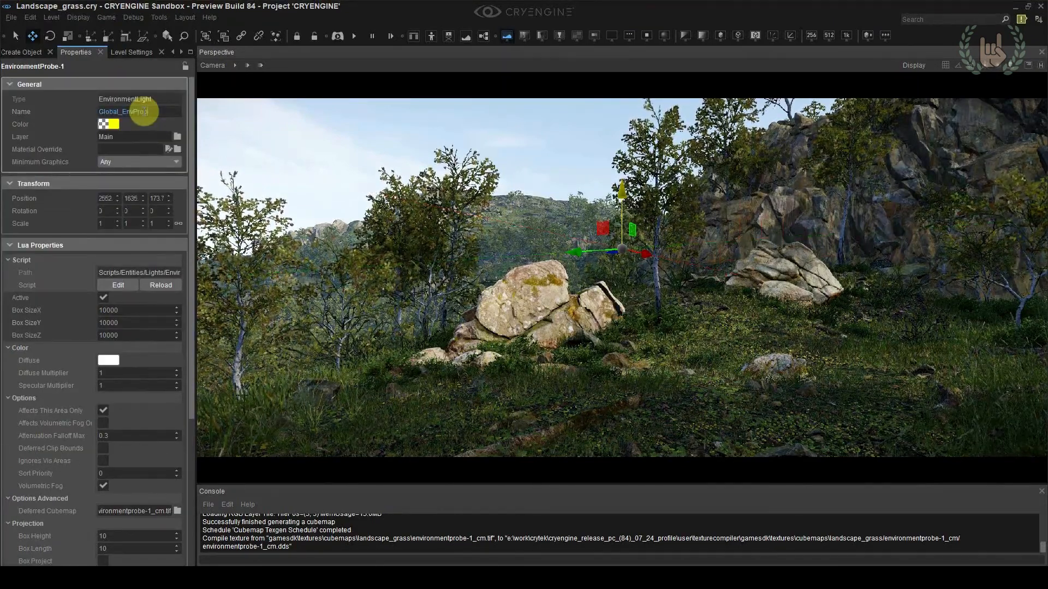
key("Return")
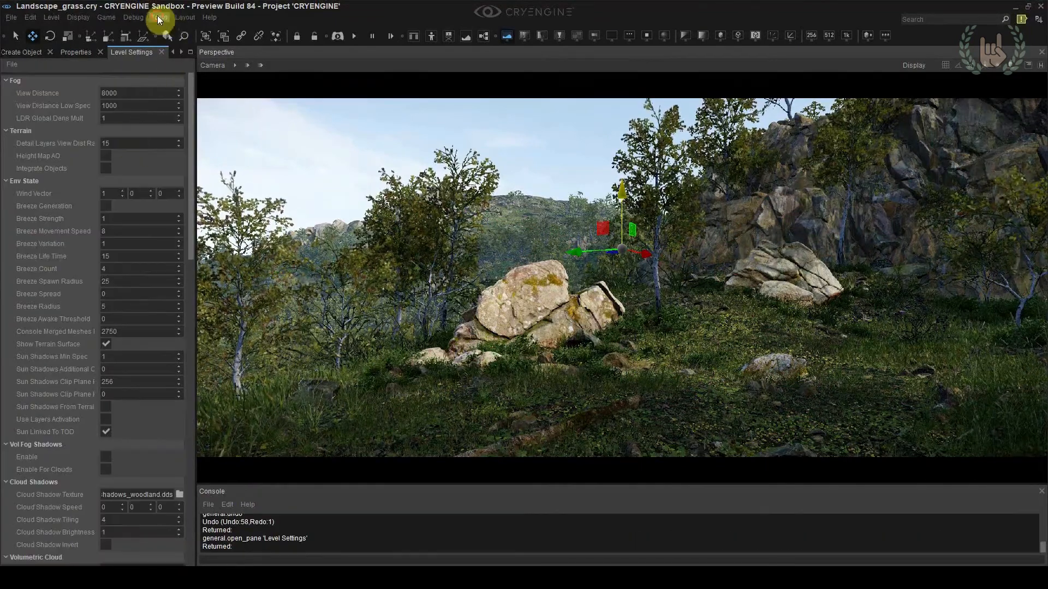
Open the Level Settings and activate Total Illumination V2, toggling it to compare the lighting
left_click(159, 16)
mouse_move(164, 30)
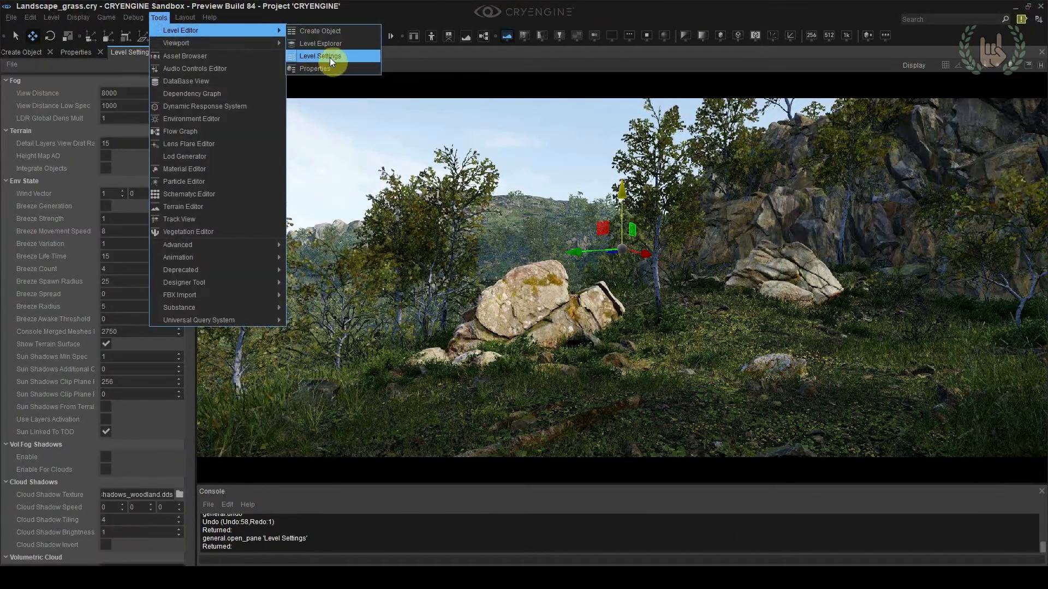
left_click(333, 58)
scroll(51, 100, "down", 20)
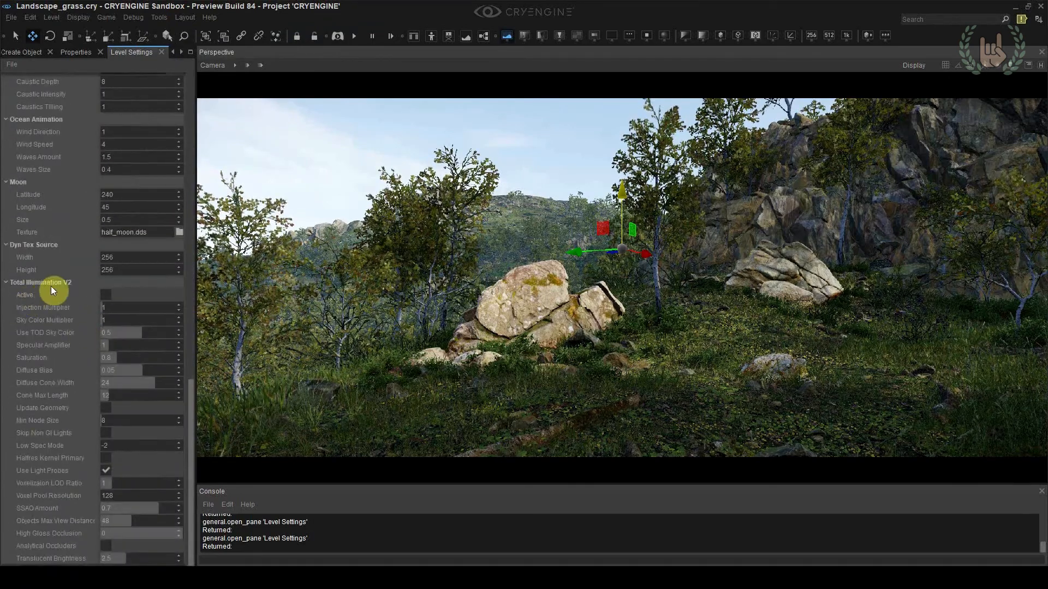
left_click(106, 296)
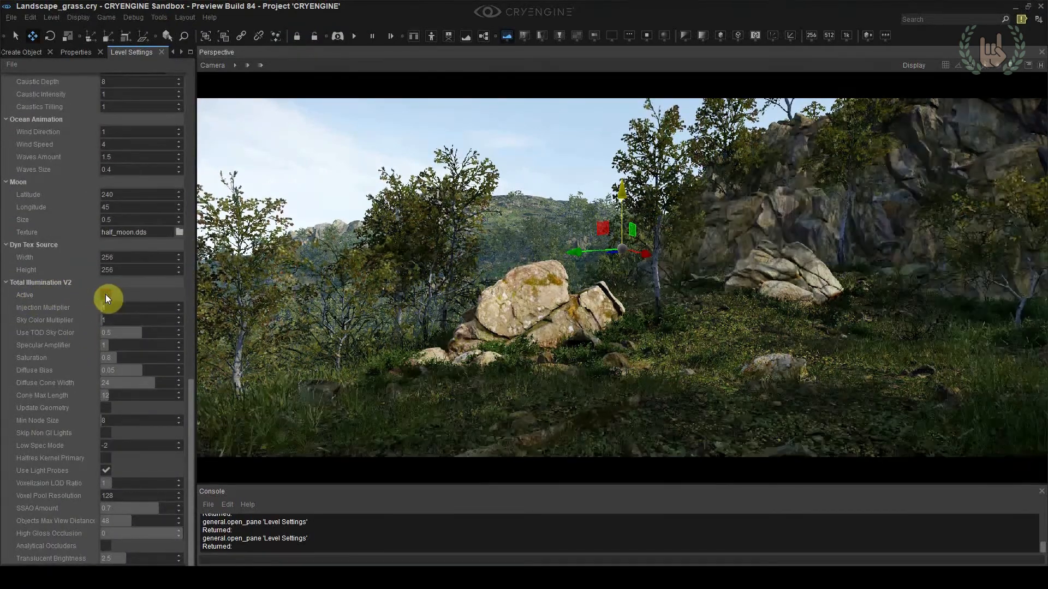
left_click(106, 295)
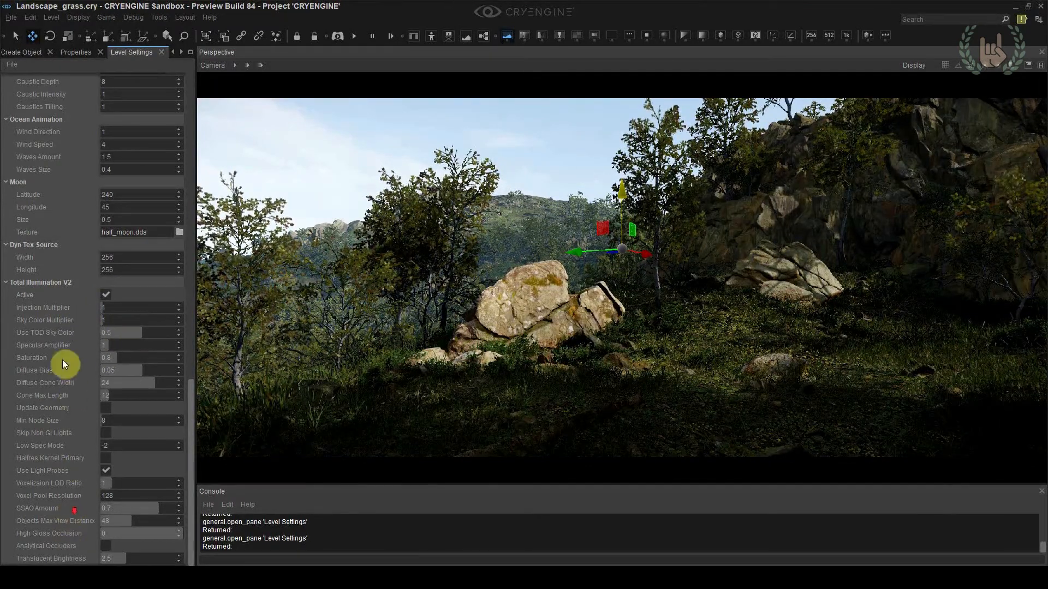
Test a stronger Sky Color Multiplier for Total Illumination V2, set it back to 1 and lower the Injection Multiplier to 0
left_click_drag(106, 320, 136, 321)
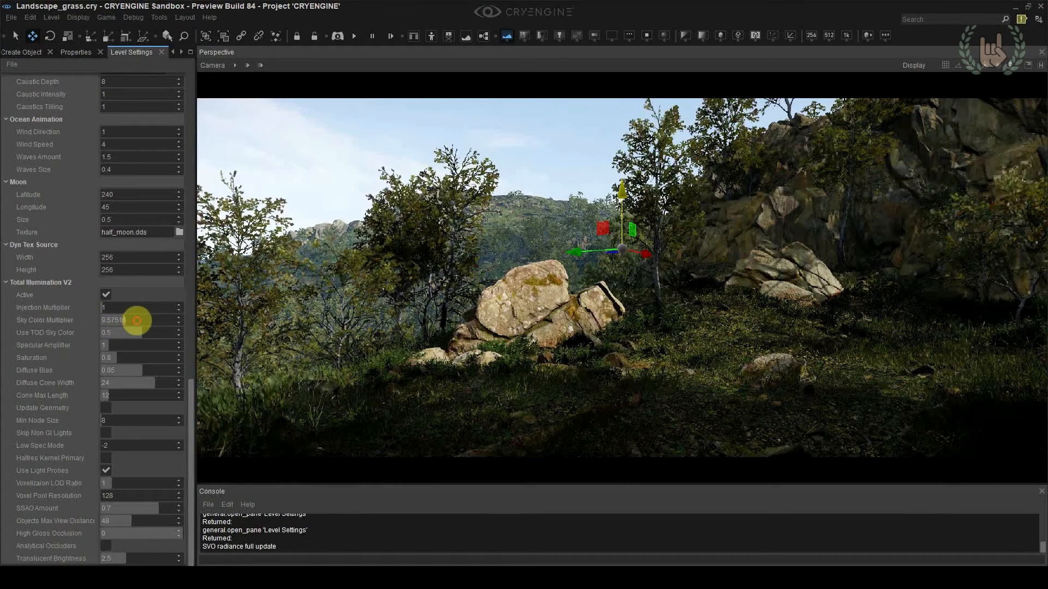
type("1")
key("Return")
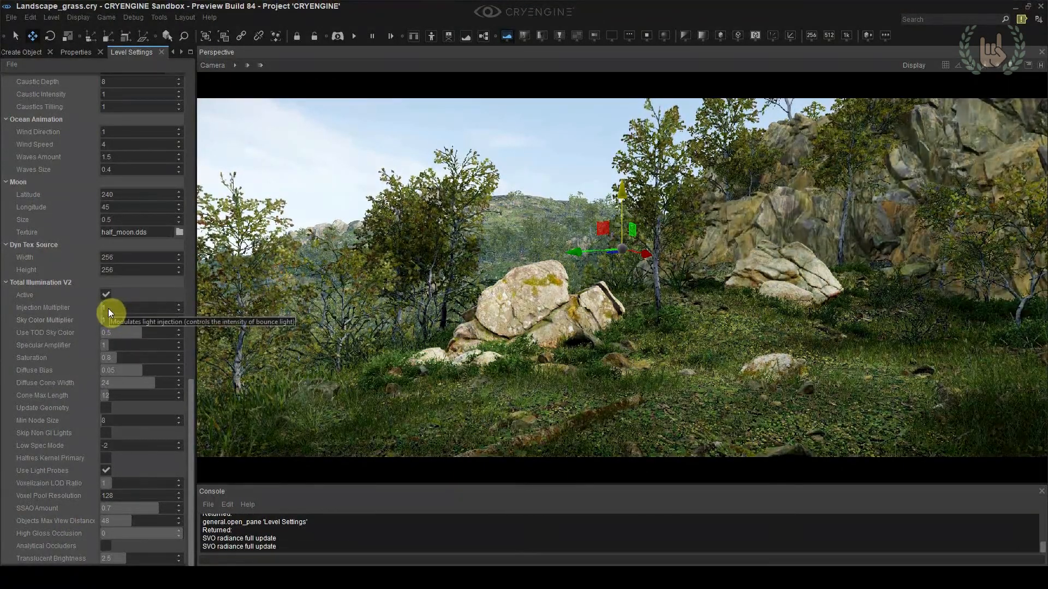
left_click_drag(108, 309, 71, 312)
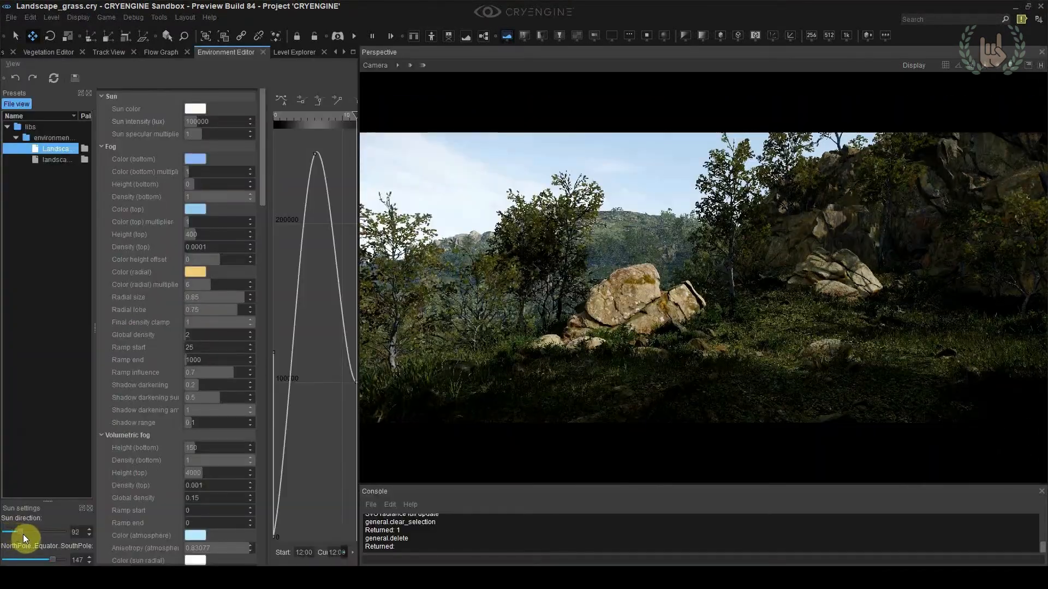
Preview the scene under other sun angles, returning the sun direction to 11 and setting the NorthPole–Equator–SouthPole angle to 145
mouse_move(23, 535)
left_mouse_down()
mouse_move(55, 536)
mouse_move(31, 540)
left_mouse_up()
left_click(85, 534)
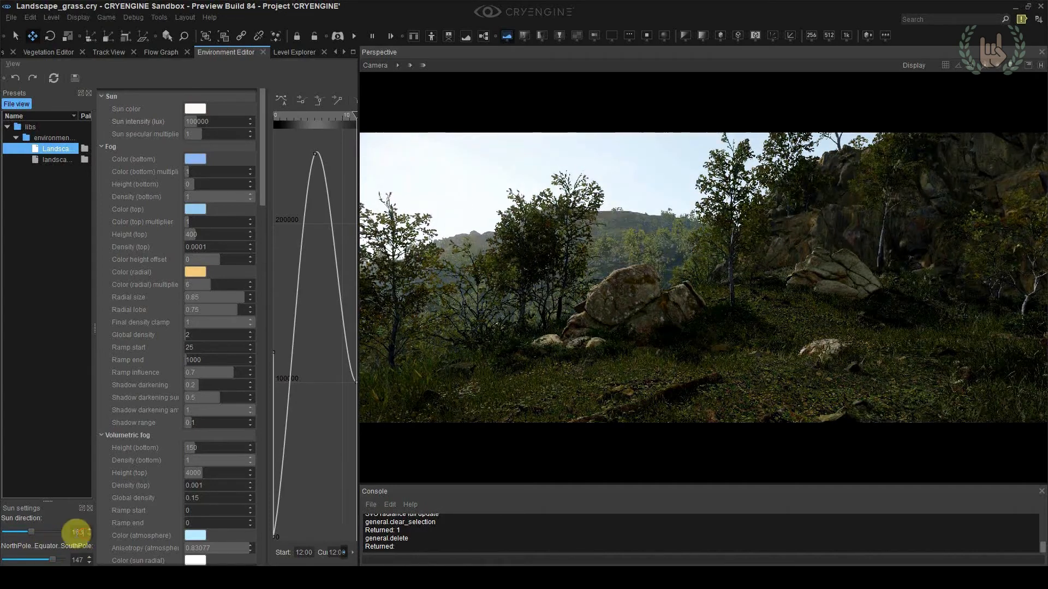
type("11")
left_click_drag(52, 559, 4, 560)
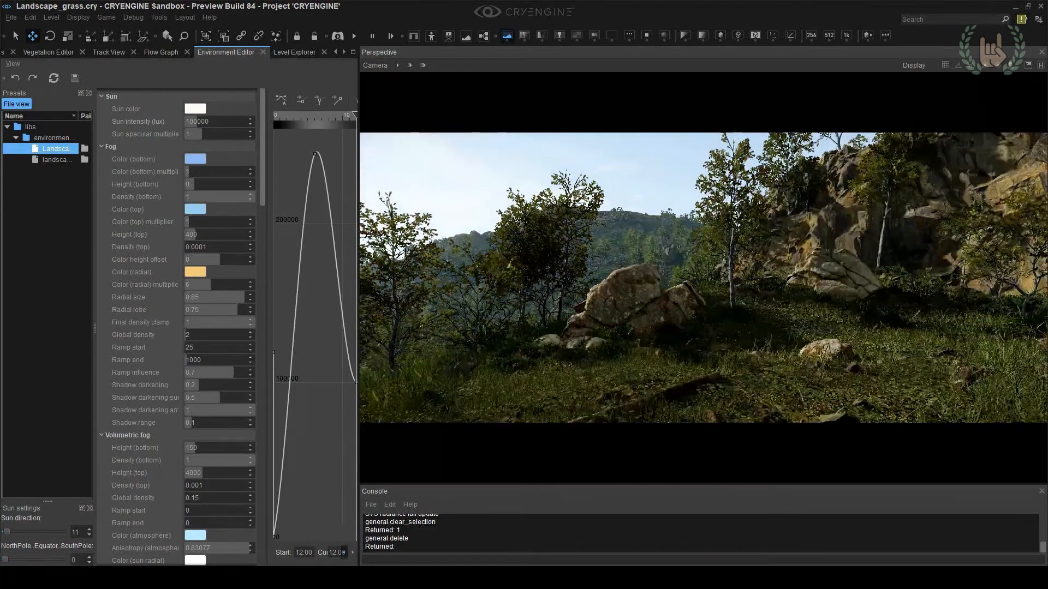
left_click(61, 560)
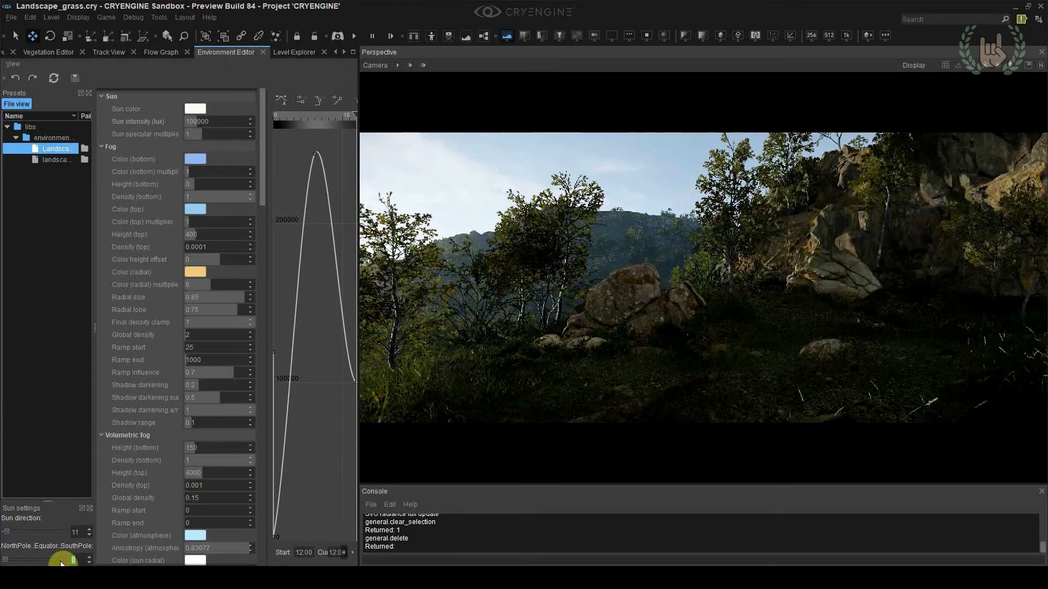
type("145")
key("Return")
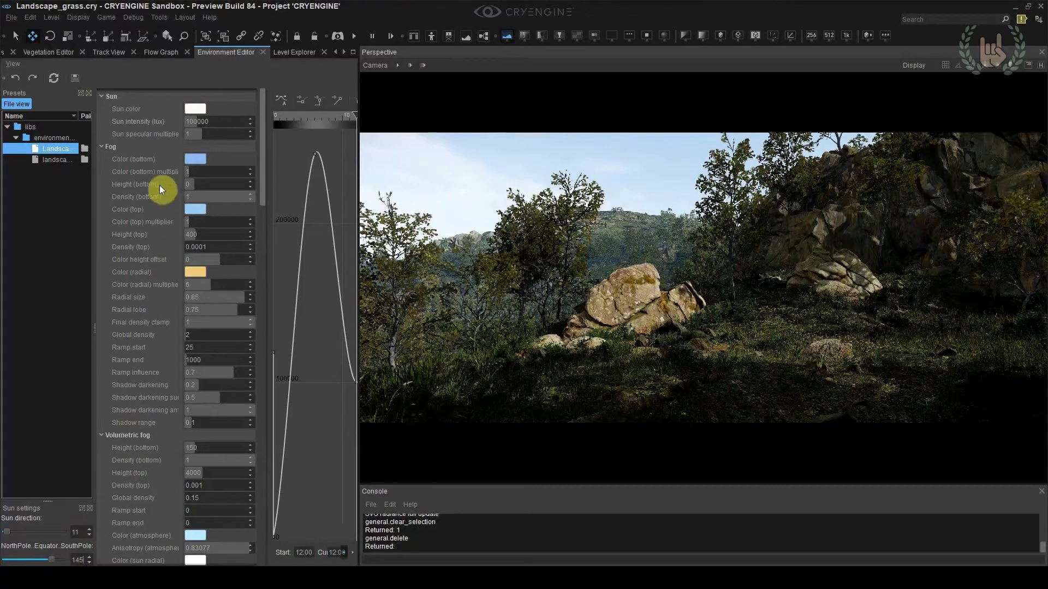
Enable volumetric fog by setting the console variable e_VolumetricFog to 1
mouse_move(197, 124)
left_mouse_down()
mouse_move(211, 122)
mouse_move(185, 128)
mouse_move(215, 126)
left_mouse_up()
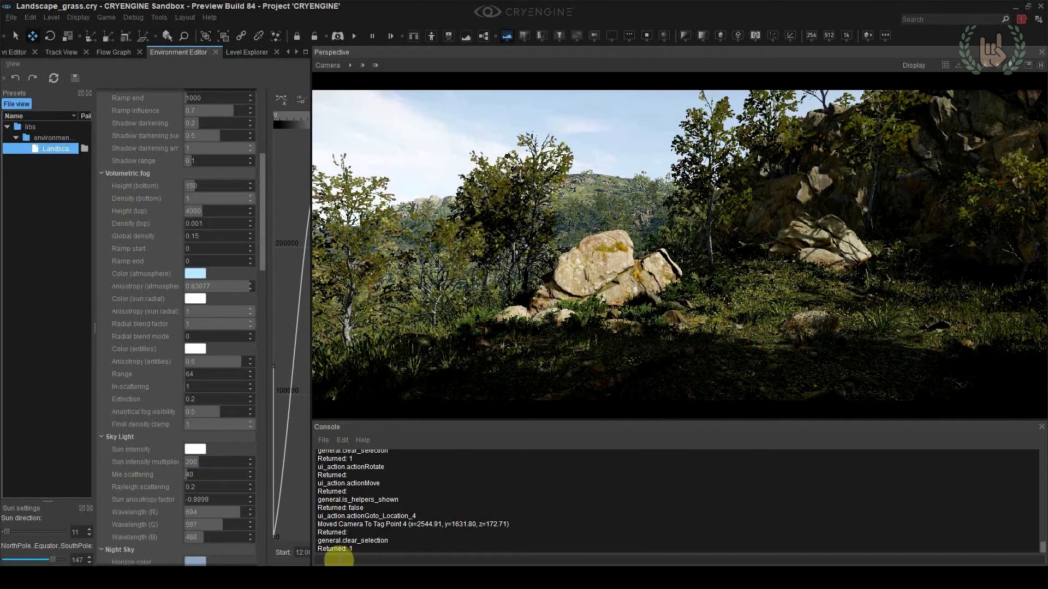
type("e_volume")
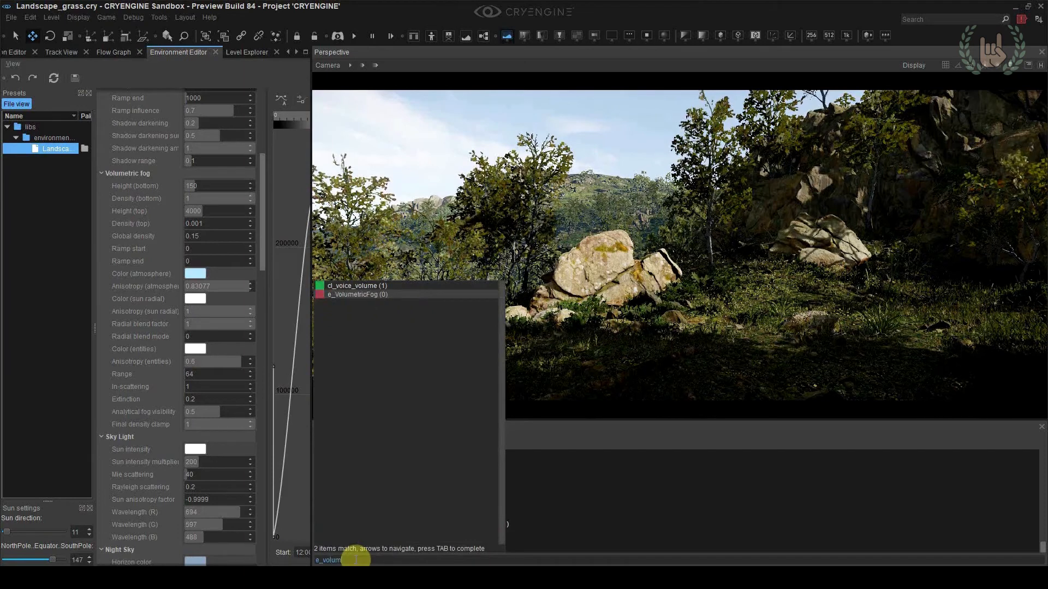
type("tri")
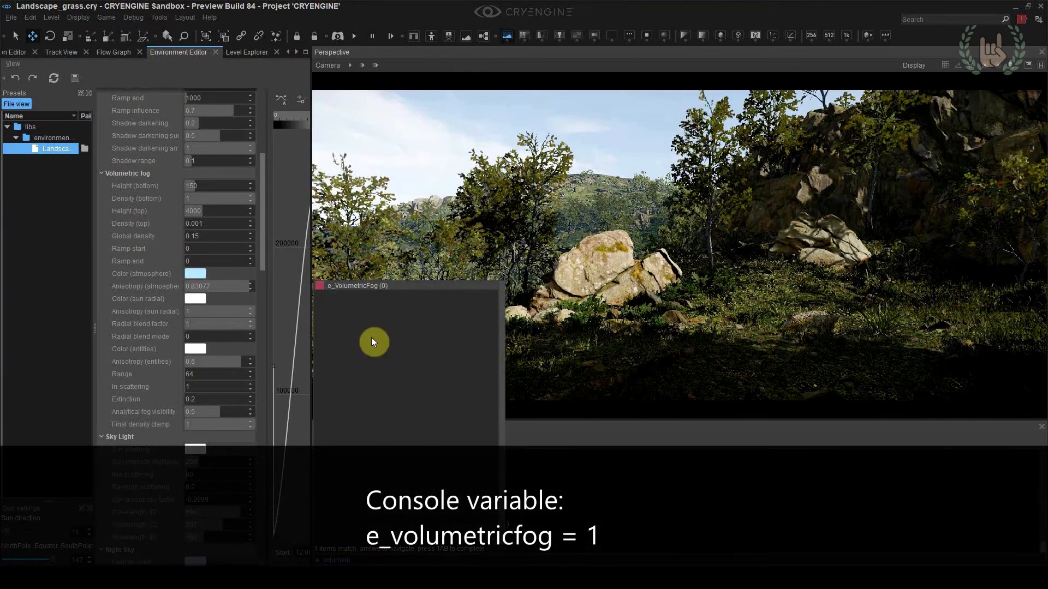
type("c")
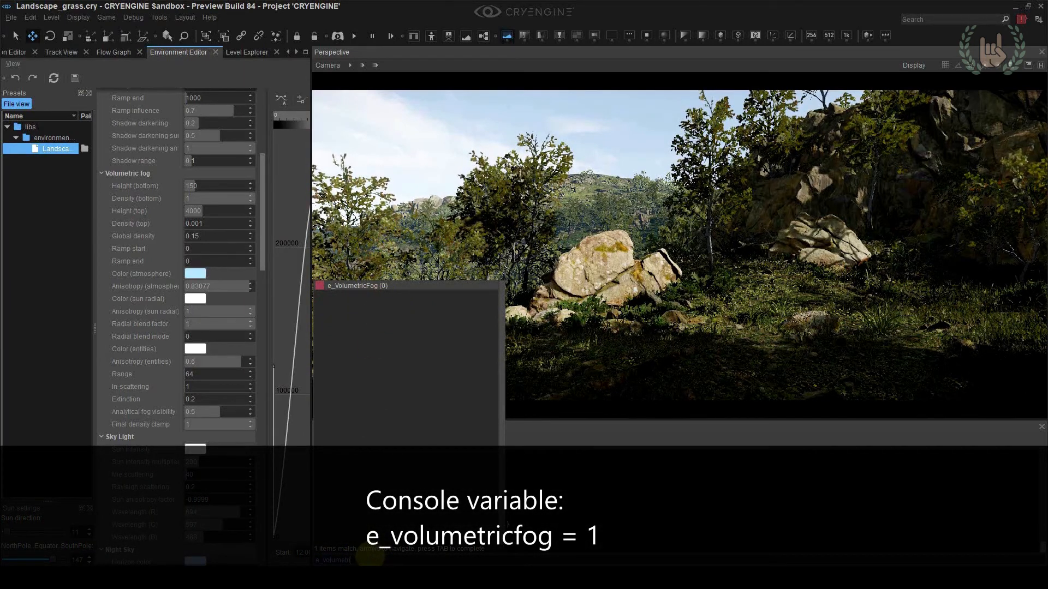
key("Tab")
type("1")
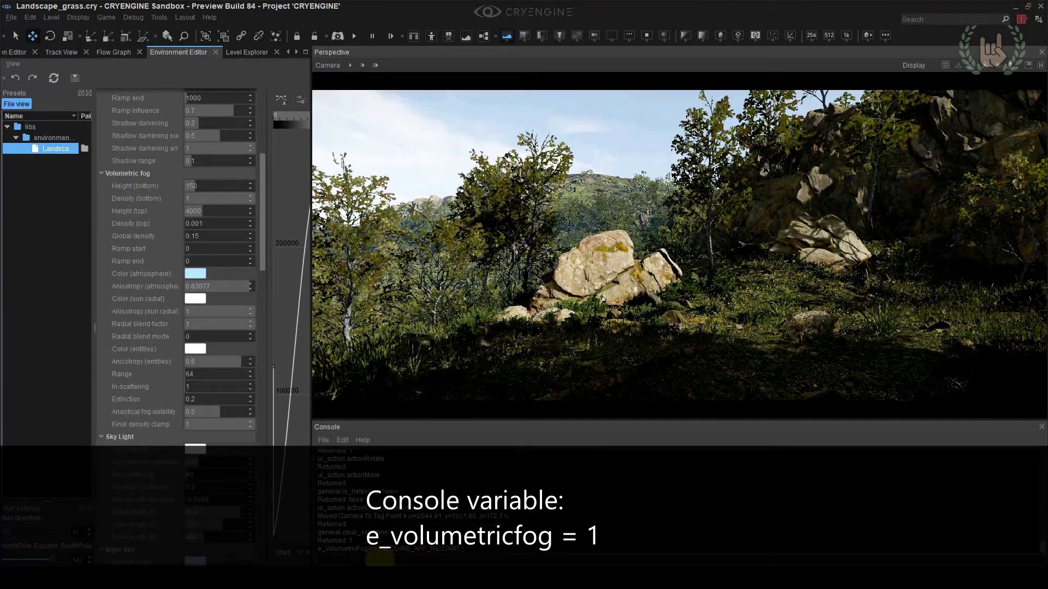
key("Return")
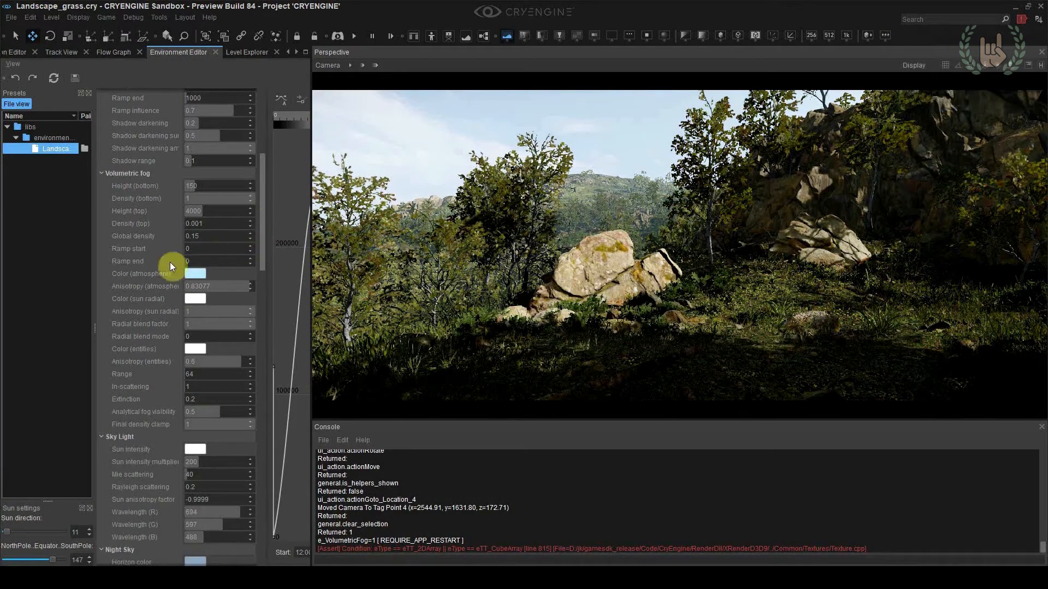
Set the Global density of the volumetric fog to 0.15
left_click_drag(143, 236, 193, 240)
left_click(193, 237)
left_click(195, 237)
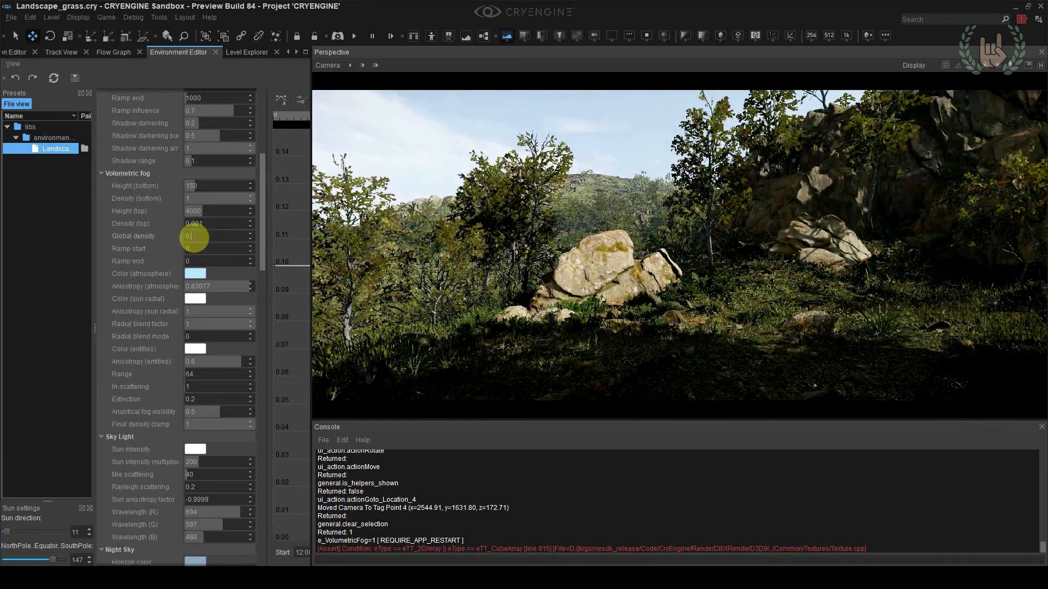
type("5")
key("Return")
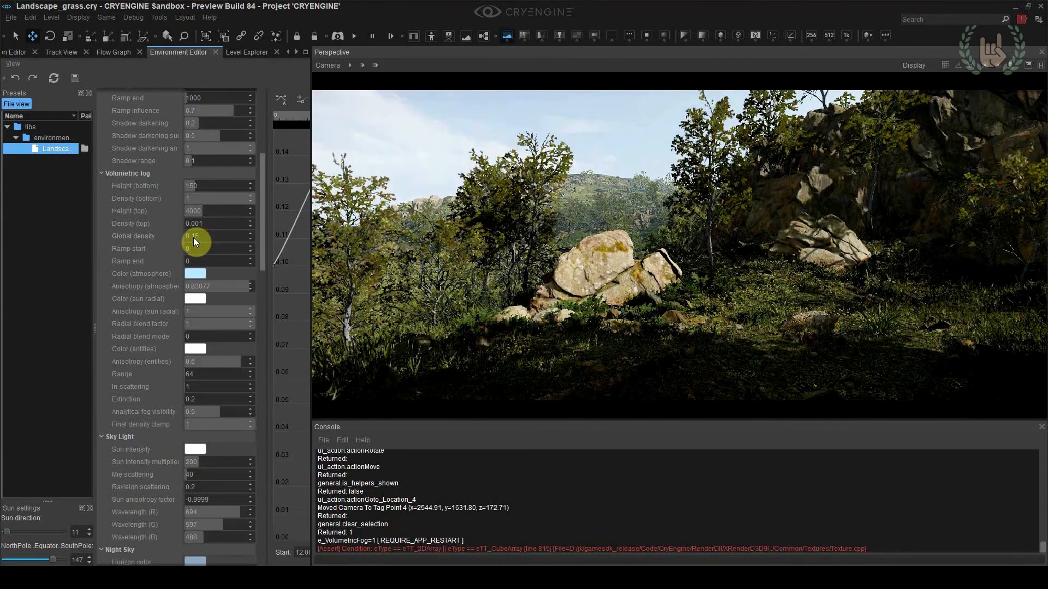
Raise the Global cloudiness of the volumetric clouds slightly in the environment settings
scroll(165, 243, "up", 7)
scroll(159, 317, "down", 7)
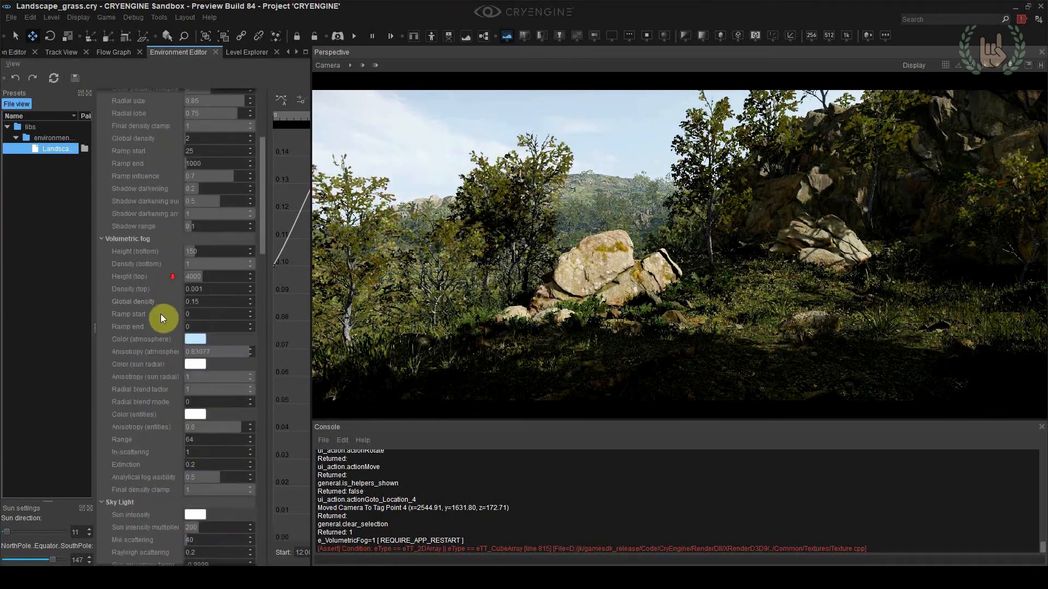
scroll(159, 322, "down", 5)
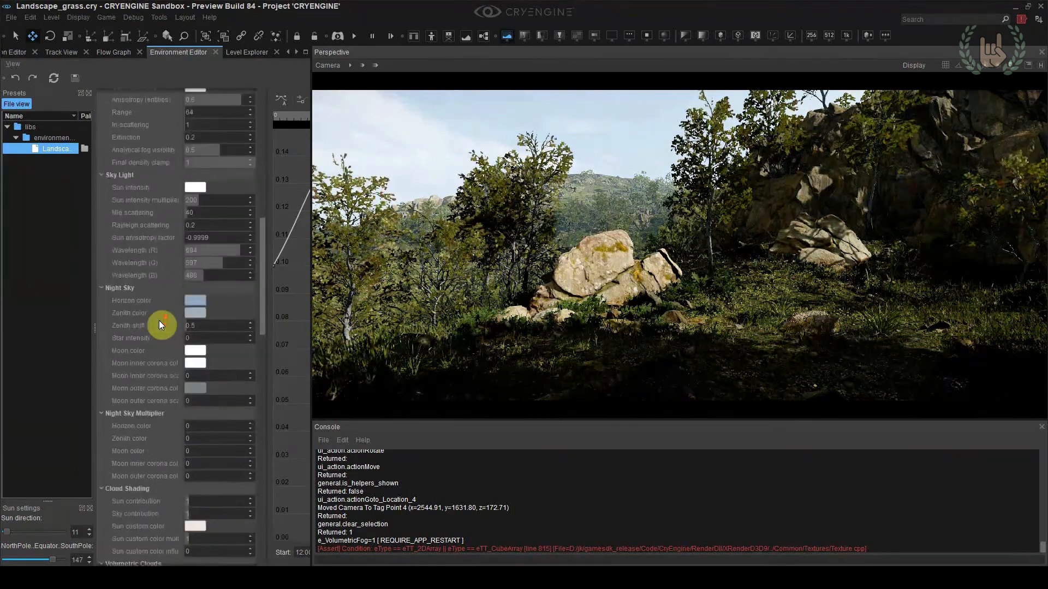
scroll(159, 320, "down", 5)
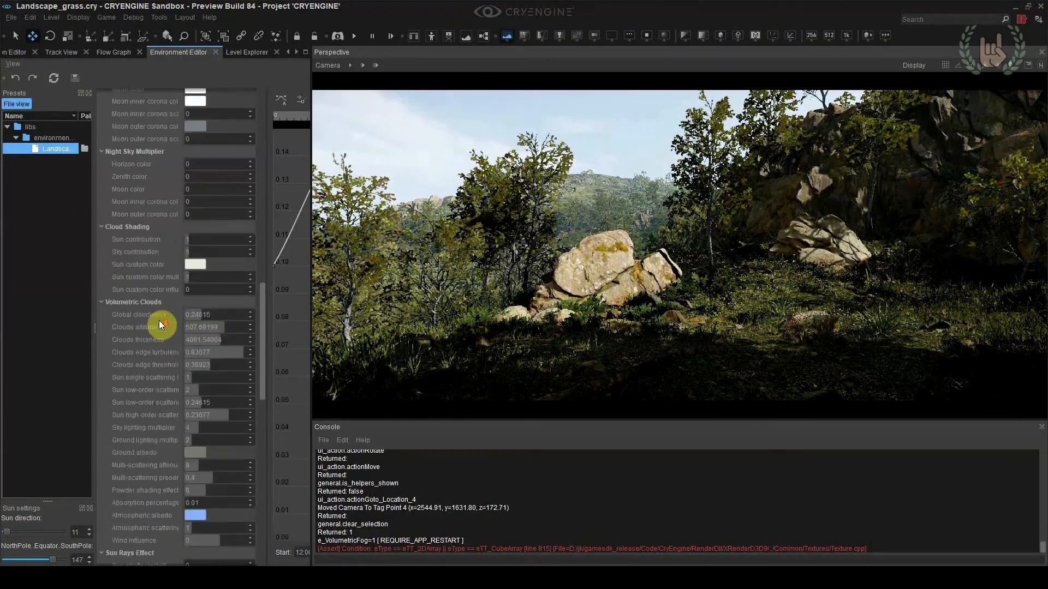
mouse_move(194, 316)
left_mouse_down()
mouse_move(152, 313)
mouse_move(238, 314)
mouse_move(180, 319)
mouse_move(201, 316)
left_mouse_up()
scroll(160, 322, "down", 7)
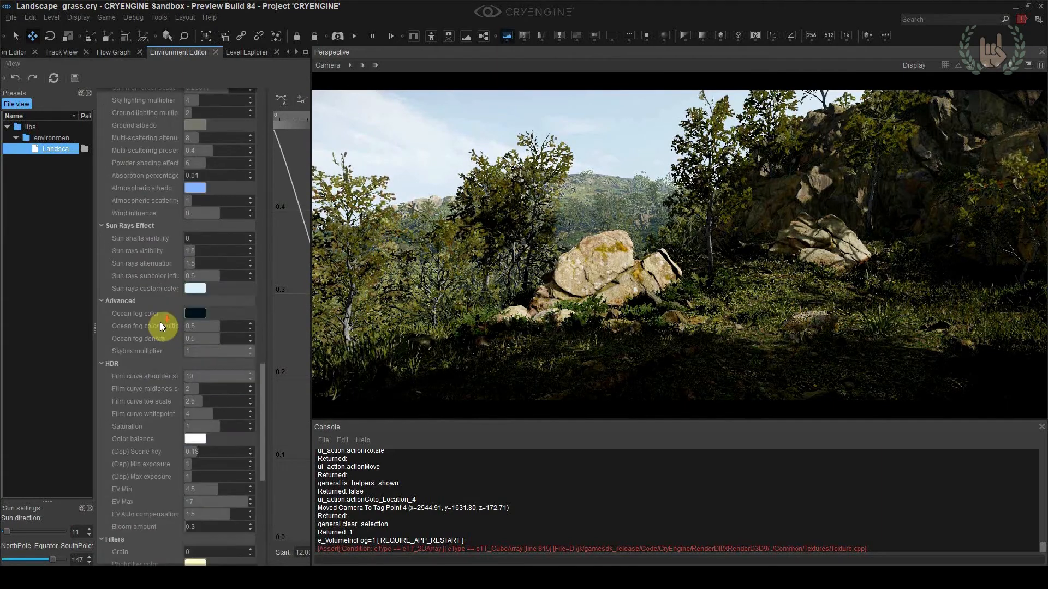
Try an HDR film curve shoulder scale of 4
scroll(160, 322, "down", 7)
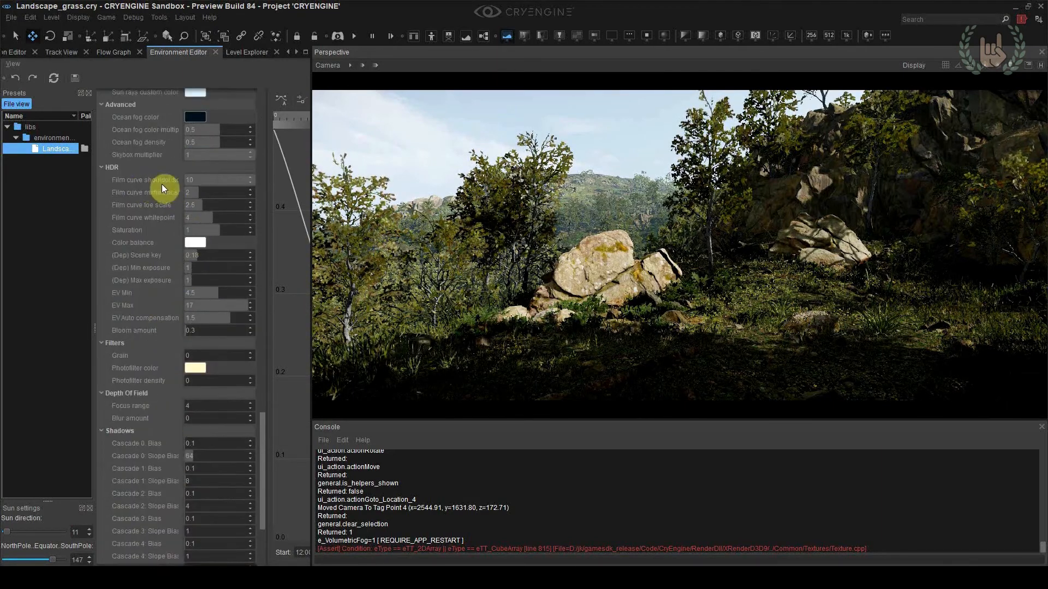
left_click(190, 182)
type("4")
key("Return")
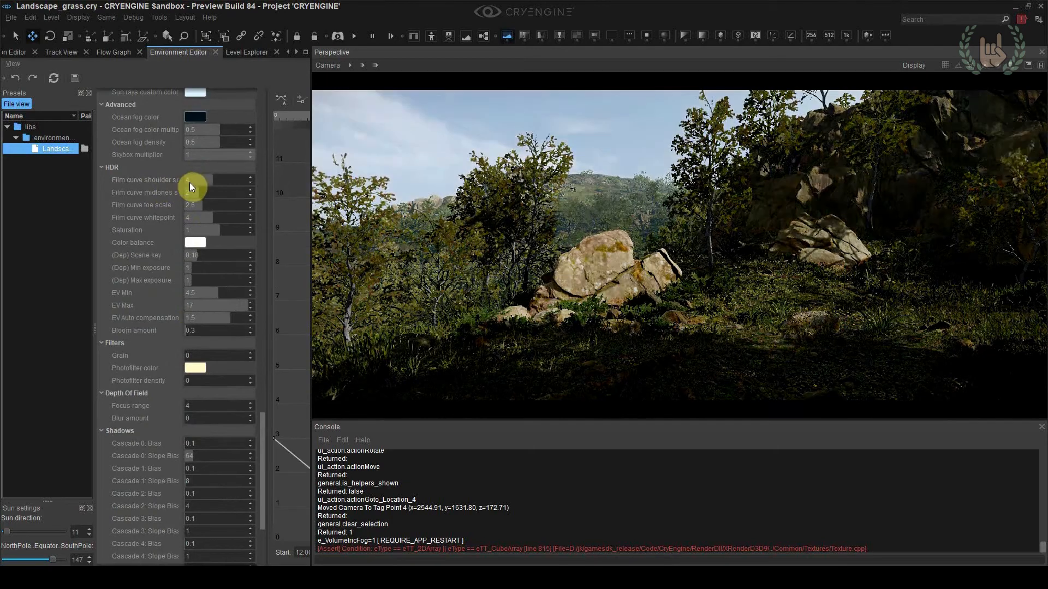
Set the HDR film curve midtones and toe scales to 1 and the shoulder scale to 10
left_click(205, 192)
type("1")
key("Return")
left_click(213, 204)
type("1")
key("Return")
left_click(207, 183)
type("10")
key("Return")
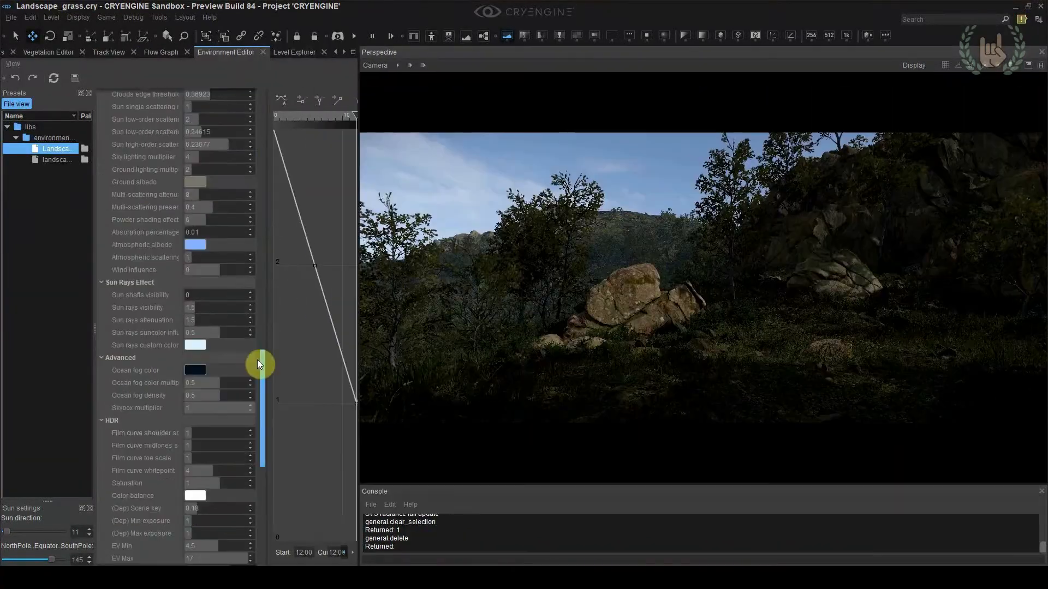
Test an HDR minimum exposure of 4, and set both the minimum and maximum exposure to 2
scroll(257, 361, "down", 3)
left_click(218, 417)
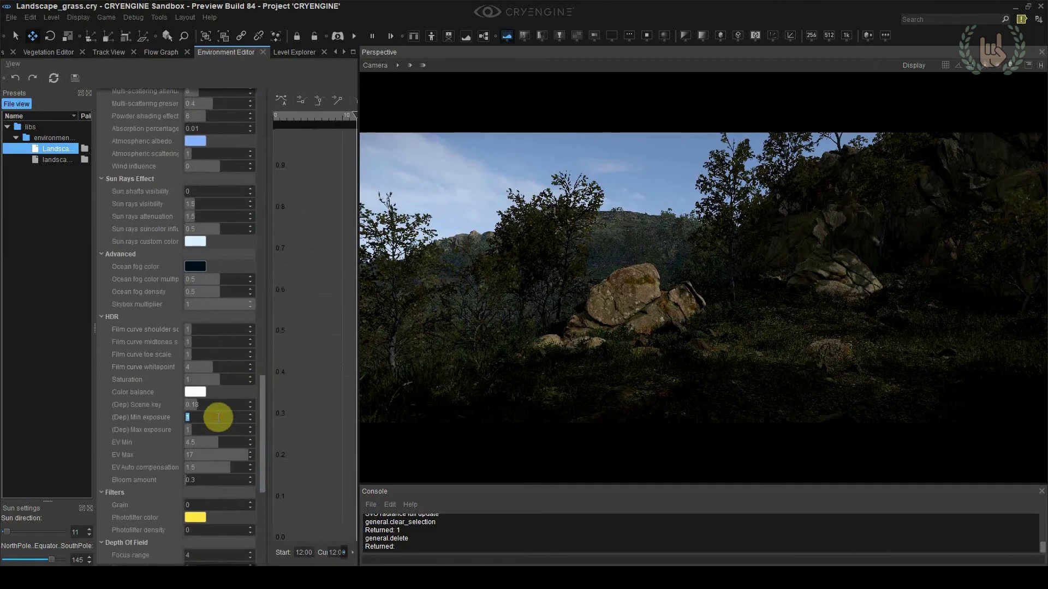
type("4")
key("Return")
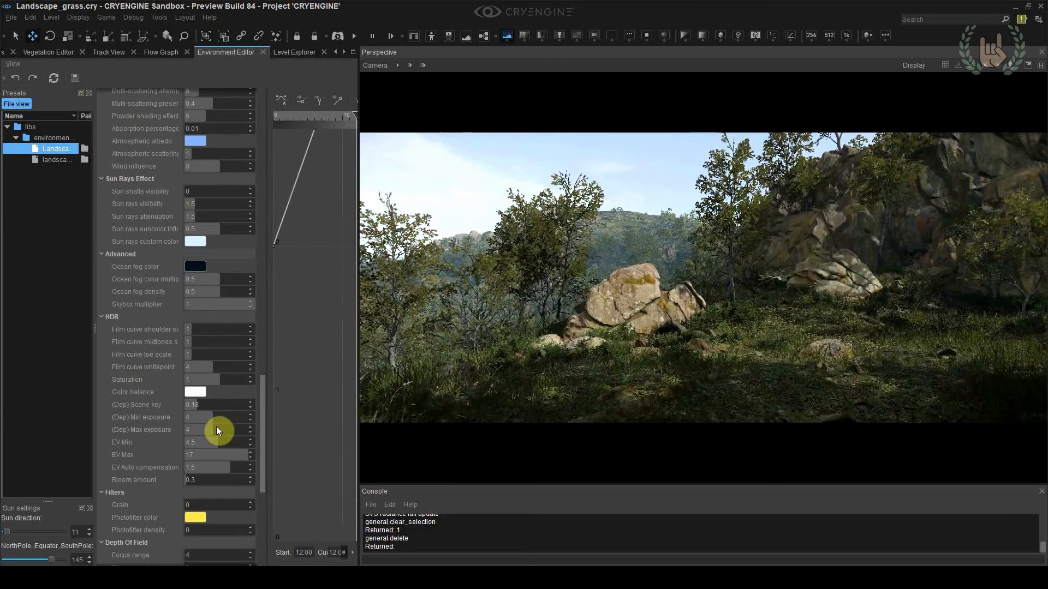
left_click(216, 428)
type("2")
key("Return")
left_click(213, 419)
type("2")
key("Return")
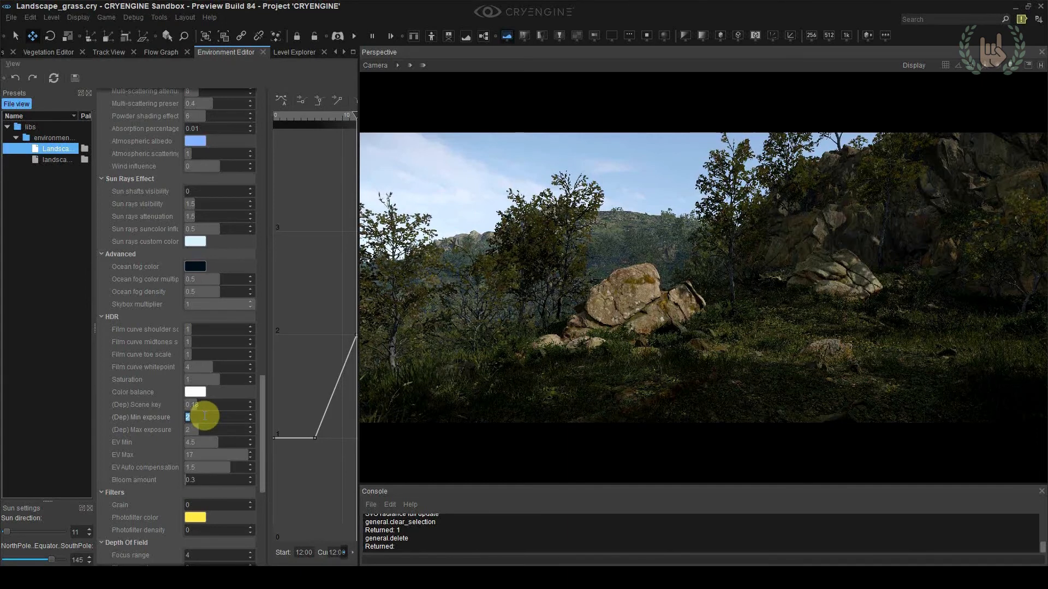
Return the HDR maximum exposure to 1
left_click(210, 429)
type("1")
left_click(205, 420)
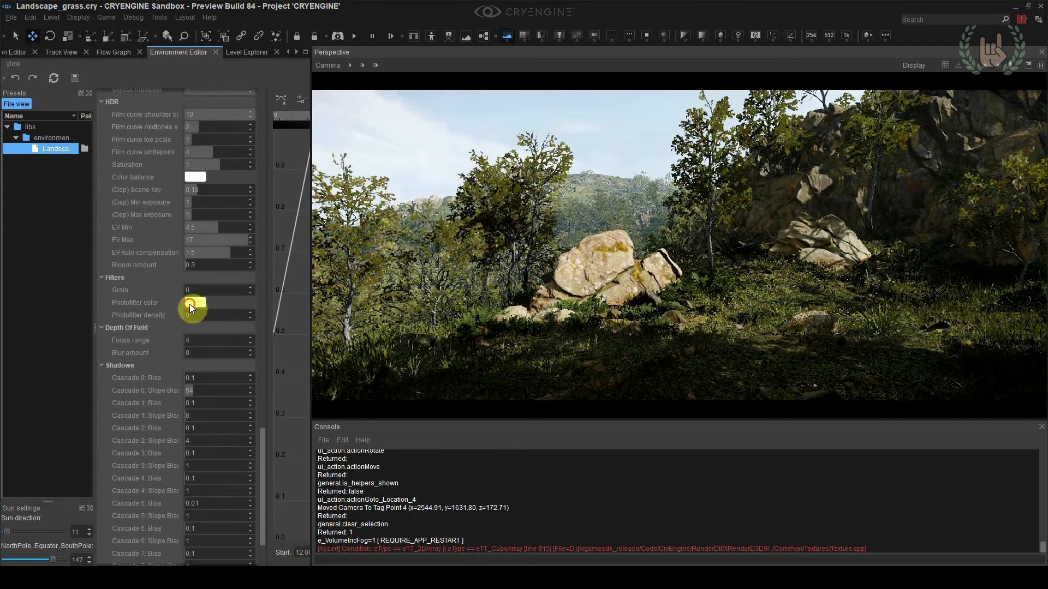
Set the photofilter color to yellow #ffe44b and try adjusting the photofilter density
left_click(189, 303)
left_click(237, 352)
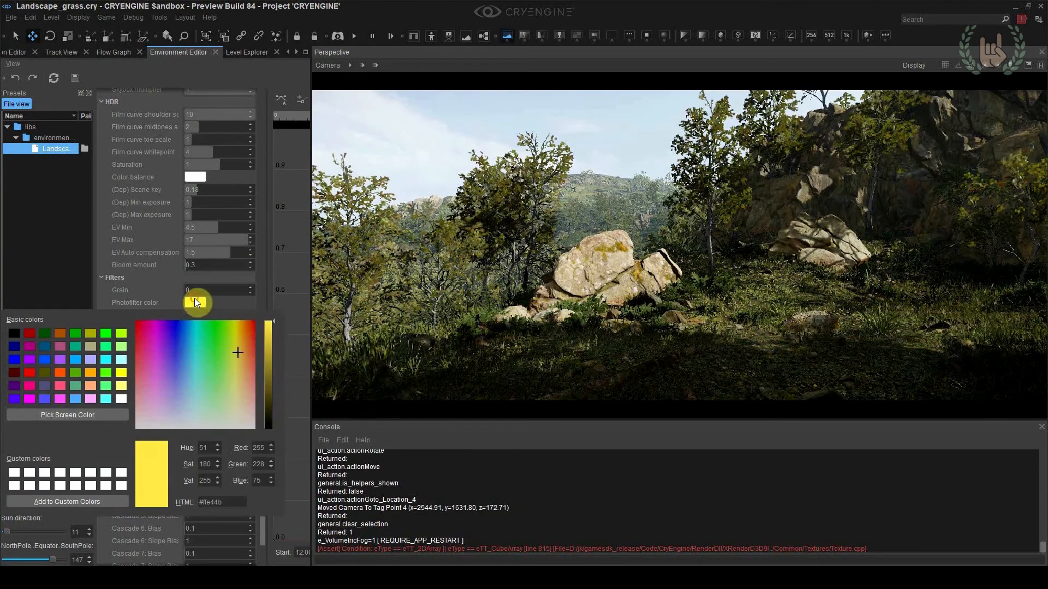
left_click(143, 300)
mouse_move(196, 314)
left_mouse_down()
mouse_move(247, 313)
mouse_move(189, 322)
left_mouse_up()
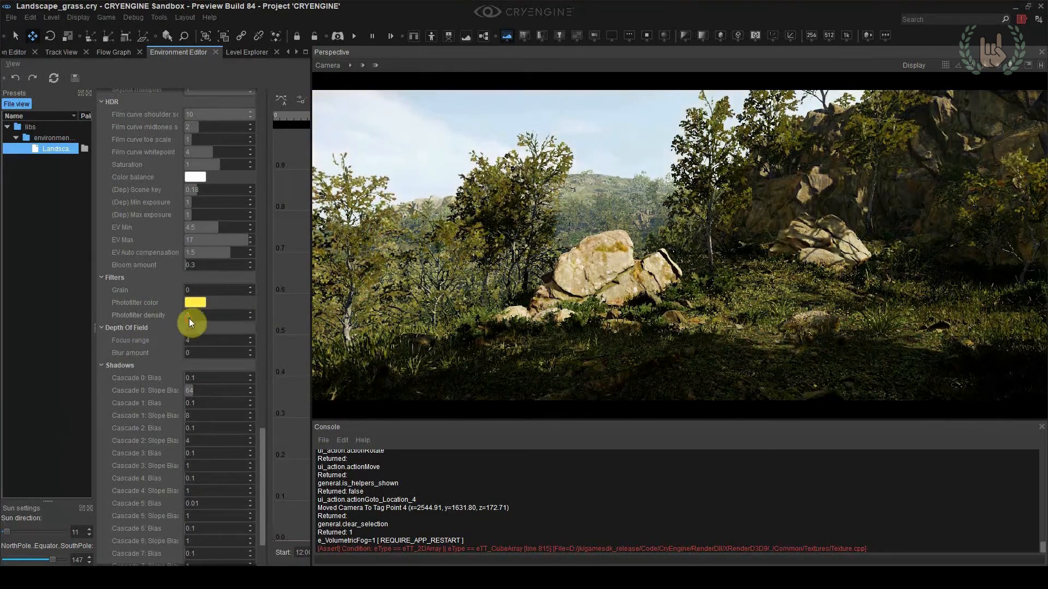
scroll(166, 345, "down", 2)
left_click_drag(198, 284, 220, 287)
Fly the camera through the forest scene to examine the lighting and color from other viewpoints
key("w")
right_click_drag(600, 284, 447, 295)
key("a")
key("d")
key("d")
key("d")
key("w")
key("w")
key("w")
right_click_drag(589, 344, 636, 299)
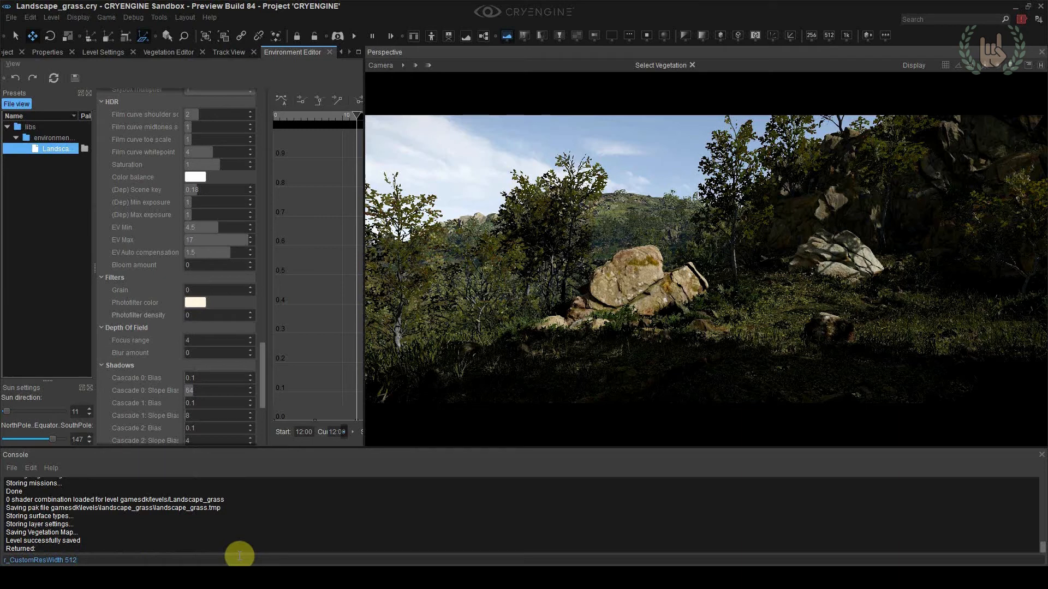
Set the console variable r_CustomResMaxSize to 9999
key("BackSpace")
key("BackSpace")
key("BackSpace")
key("BackSpace")
key("BackSpace")
key("BackSpace")
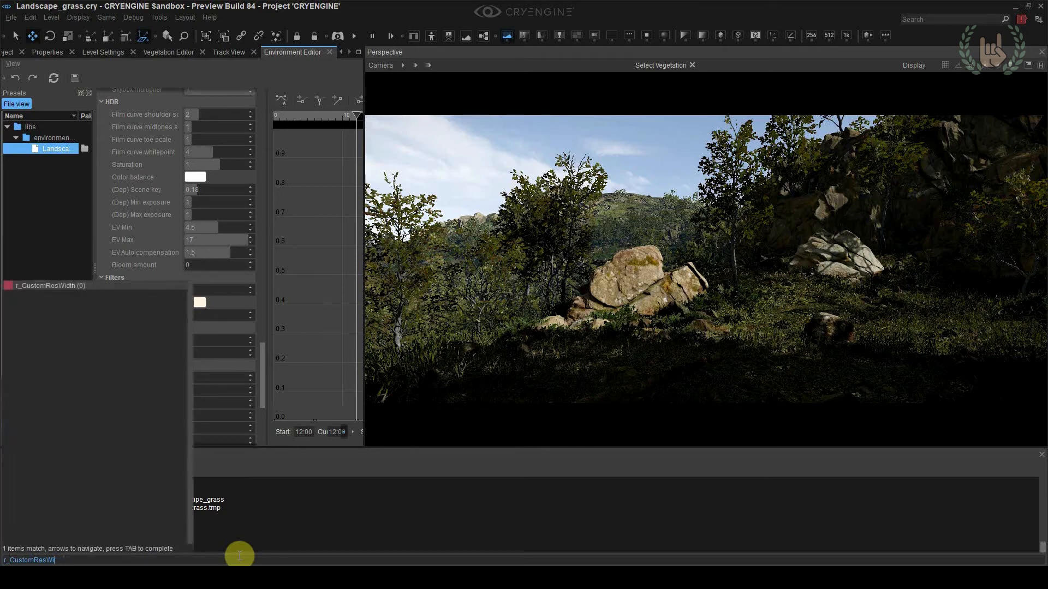
type("max5")
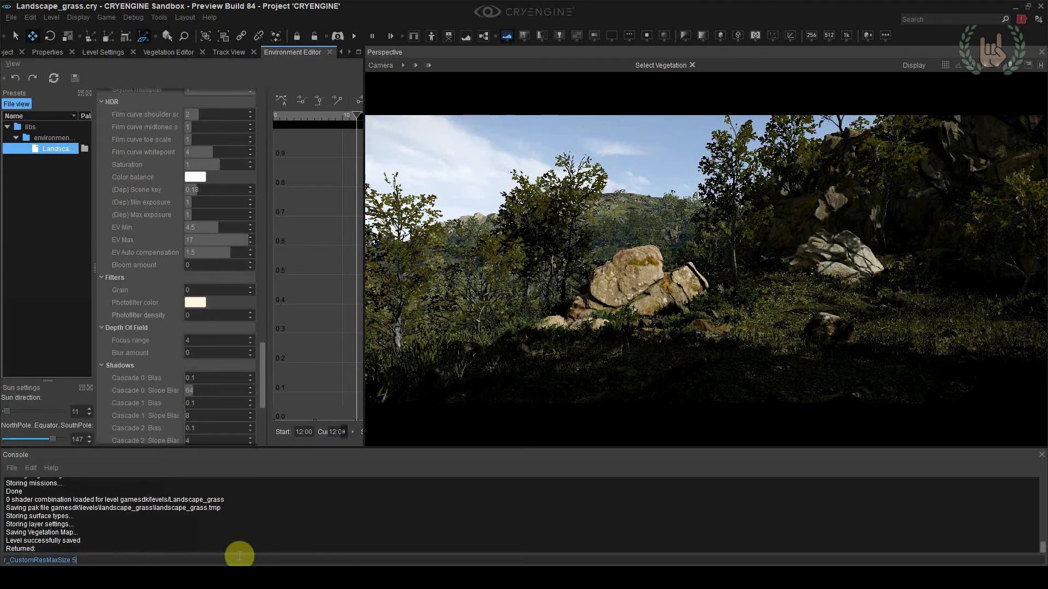
key("Return")
Set the custom render resolution to 5120 × 2160 with the console variables r_CustomResWidth and r_CustomResHeight
type("r_c")
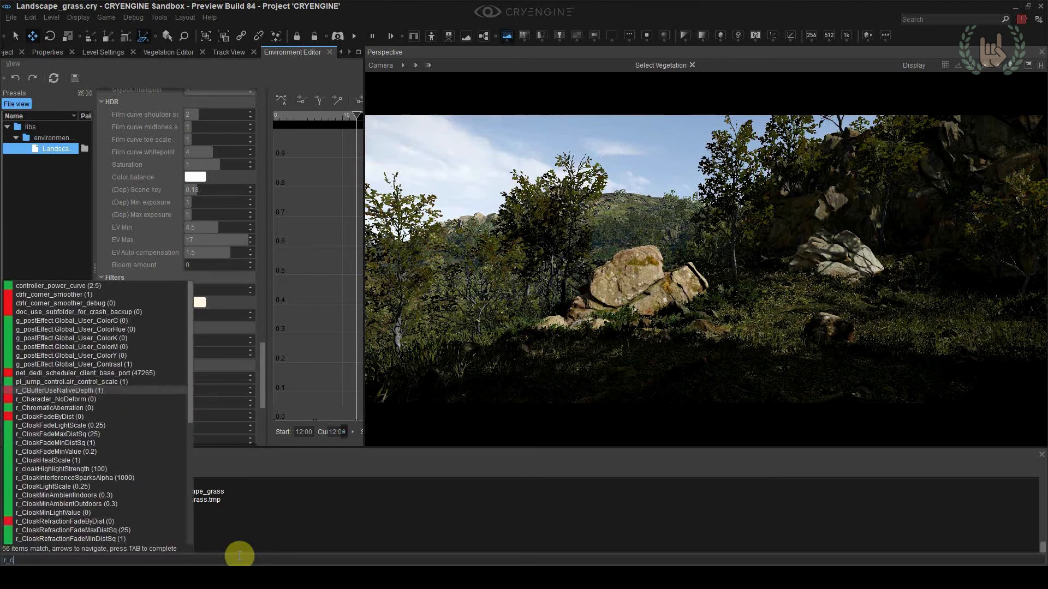
type("ustomreswidth 5120")
key("Return")
type("r_custom")
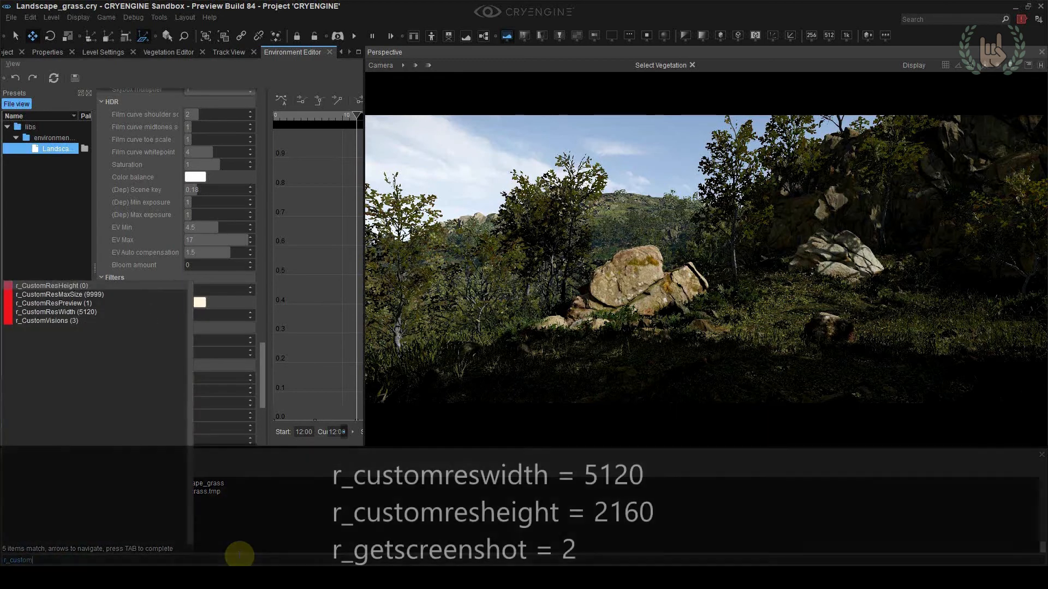
type("resheig 2")
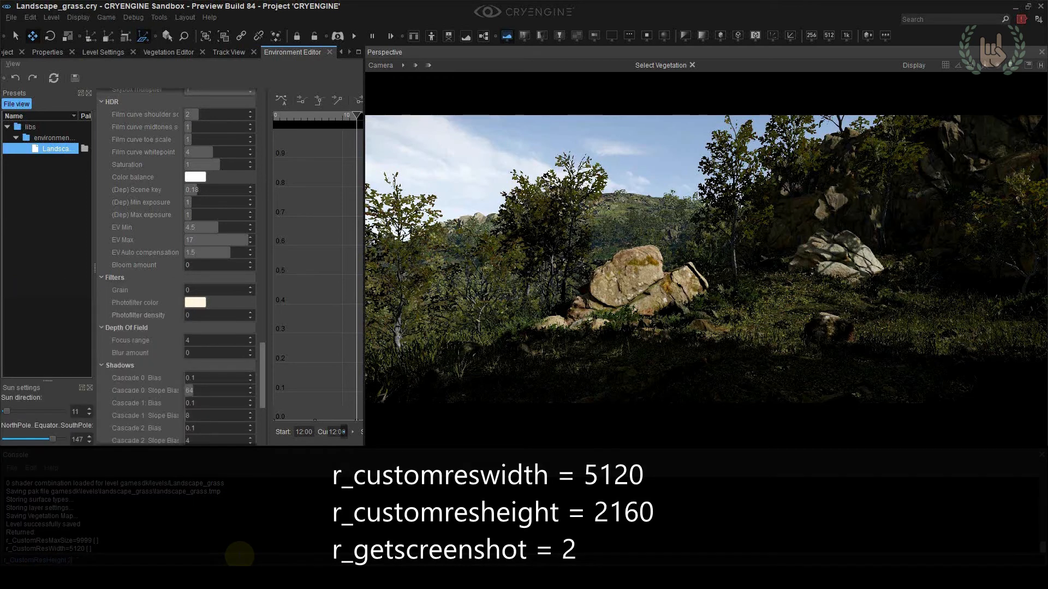
type("160")
key("Return")
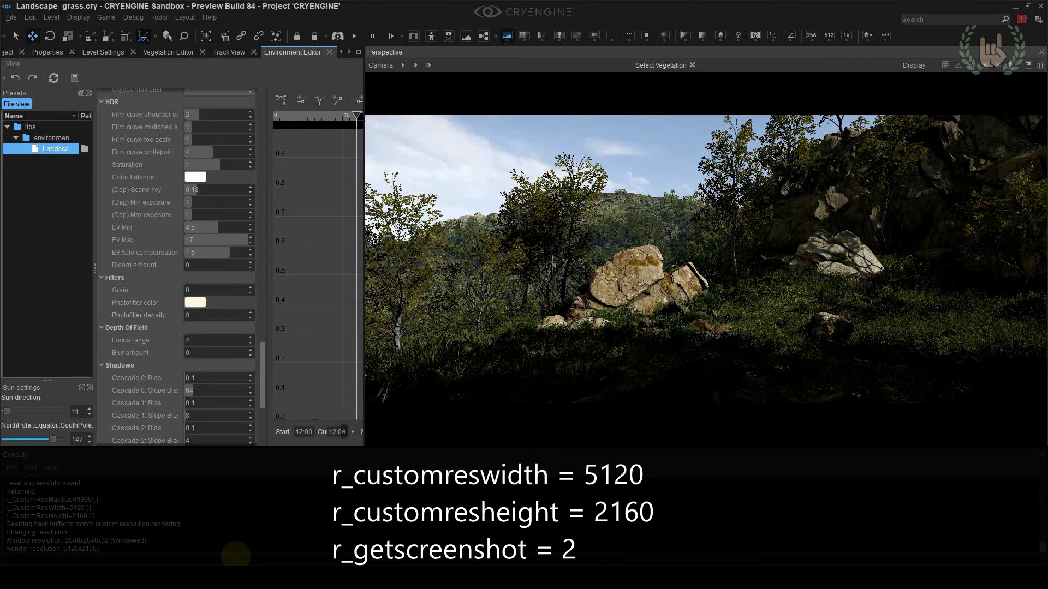
Capture a screenshot of the view with the console command r_GetScreenShot 2
type("r_GetScreenShot 2")
key("Return")
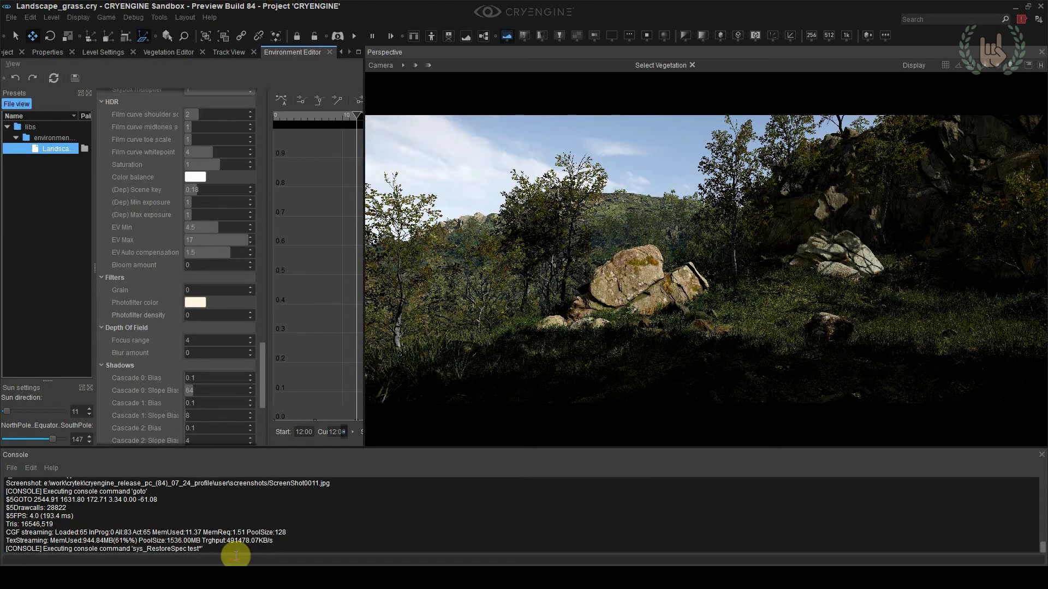
Open screenshot0011.jpg from the screenshots folder in Photoshop
mouse_move(235, 559)
left_click(186, 524)
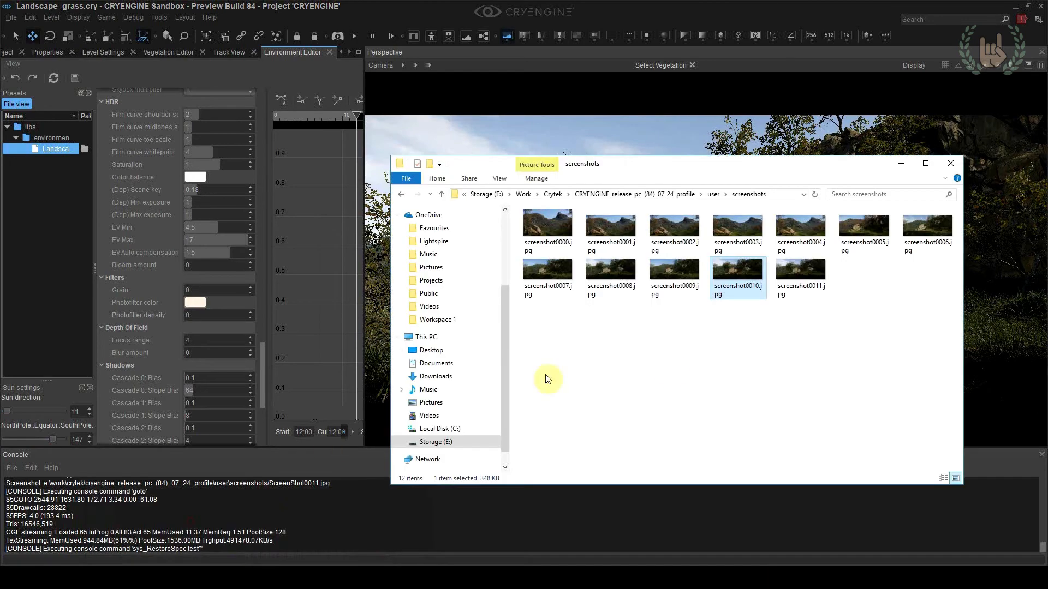
right_click(794, 273)
mouse_move(802, 379)
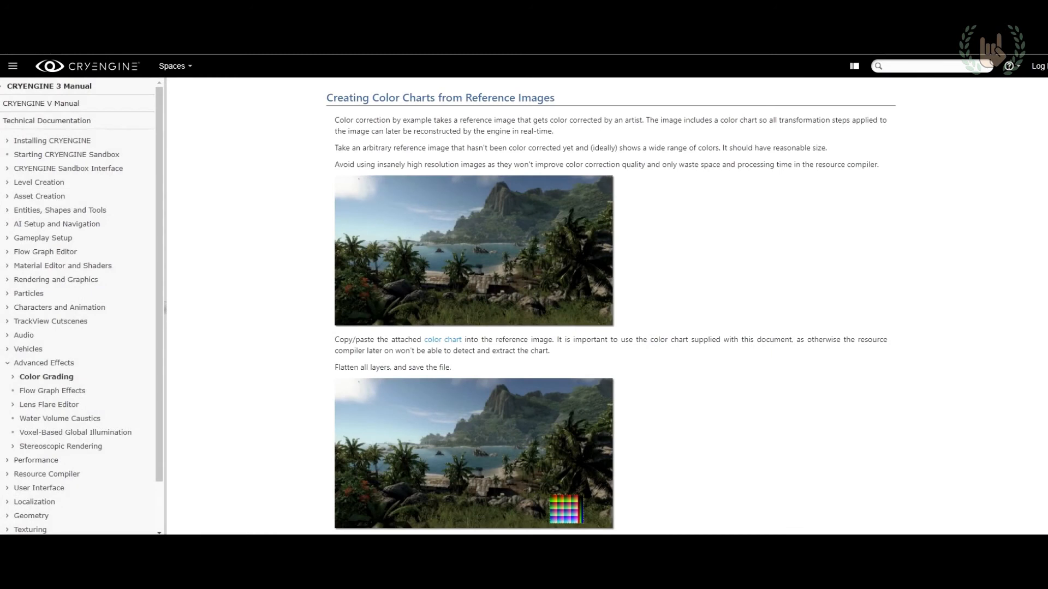
Place the CRYENGINE color chart on its own layer over the screenshot in Photoshop
left_click_drag(485, 317, 464, 292)
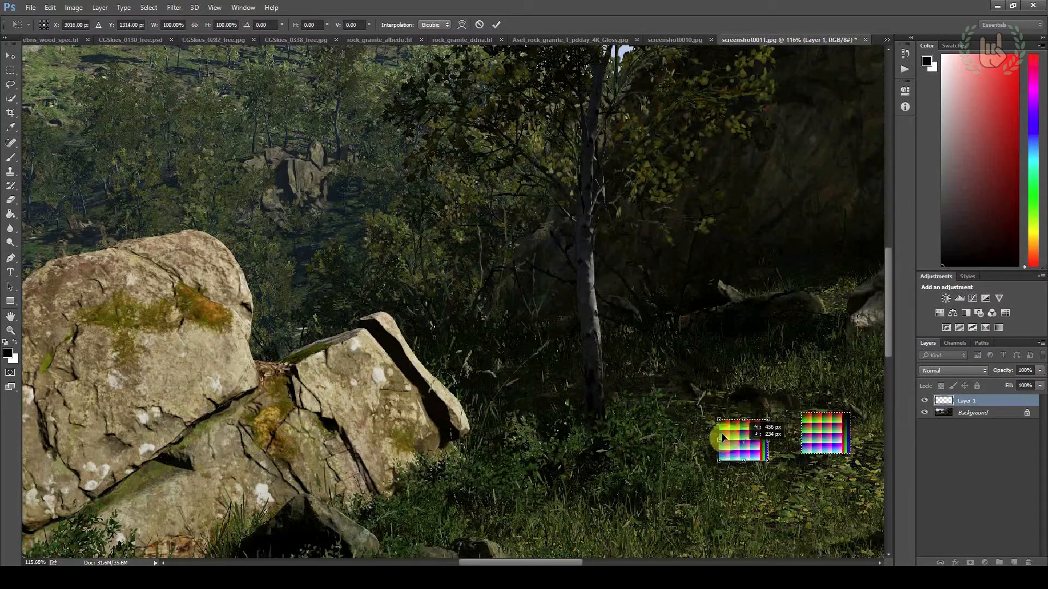
scroll(464, 292, "up", 7, "alt")
left_click_drag(496, 323, 517, 323)
scroll(535, 334, "down", 6, "alt")
scroll(556, 344, "down", 3, "alt")
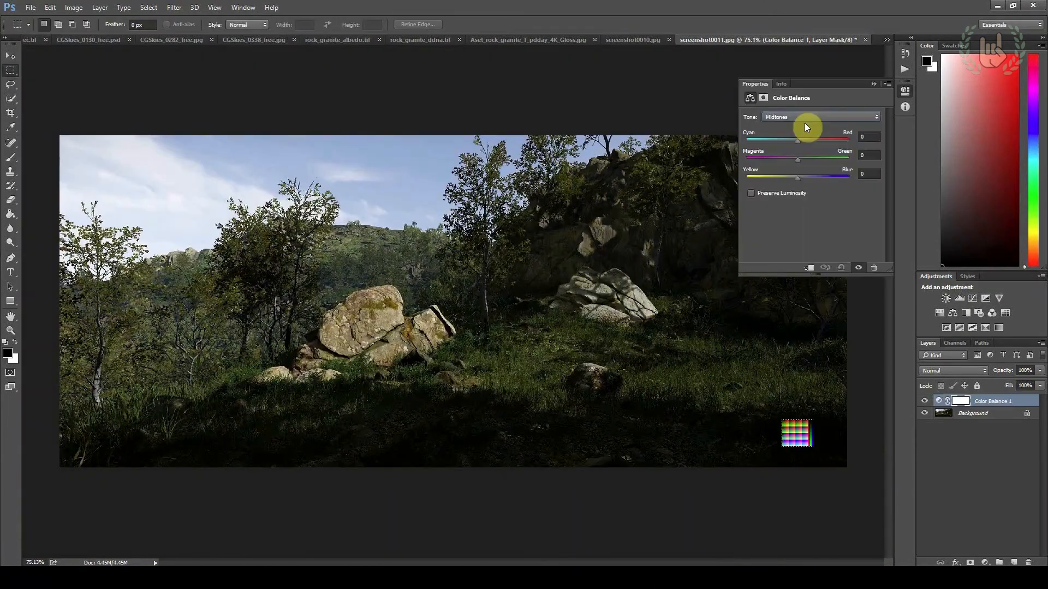
Adjust the Color Balance layer, shifting the shadows to about +38 blue and toward cyan, and another tonal range toward red
left_click(802, 120)
left_click(798, 117)
left_click_drag(797, 178, 806, 178)
left_click_drag(796, 140, 789, 139)
left_click(794, 113)
left_click(797, 140)
left_click_drag(798, 143, 804, 143)
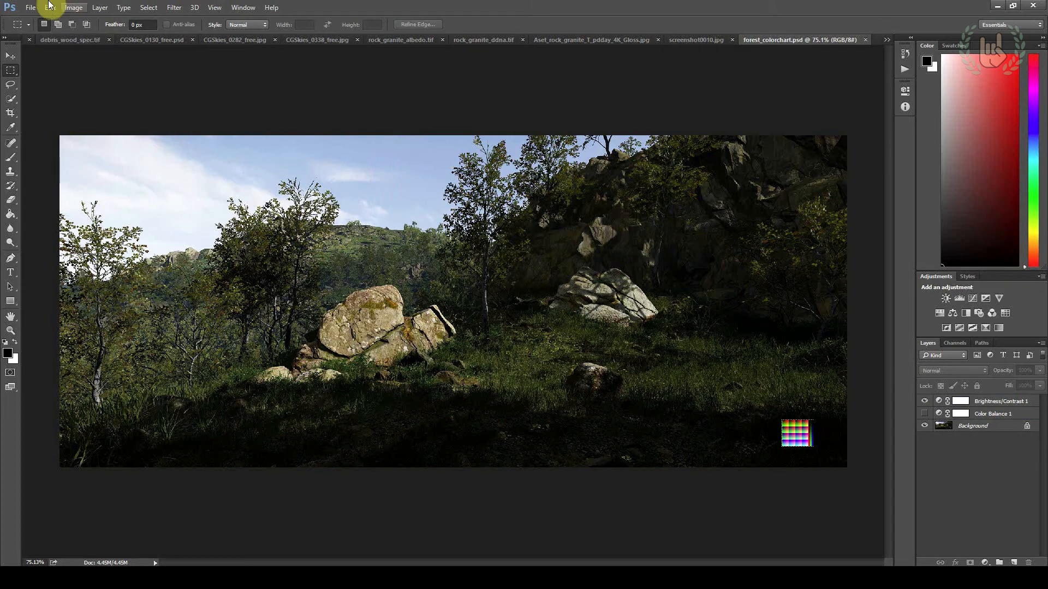
Save the graded image to the colorcharts folder as forest_colorchart_cch.tif in CryTIFPlugin format, using the ColorChart preset
left_click(36, 7)
left_click(53, 131)
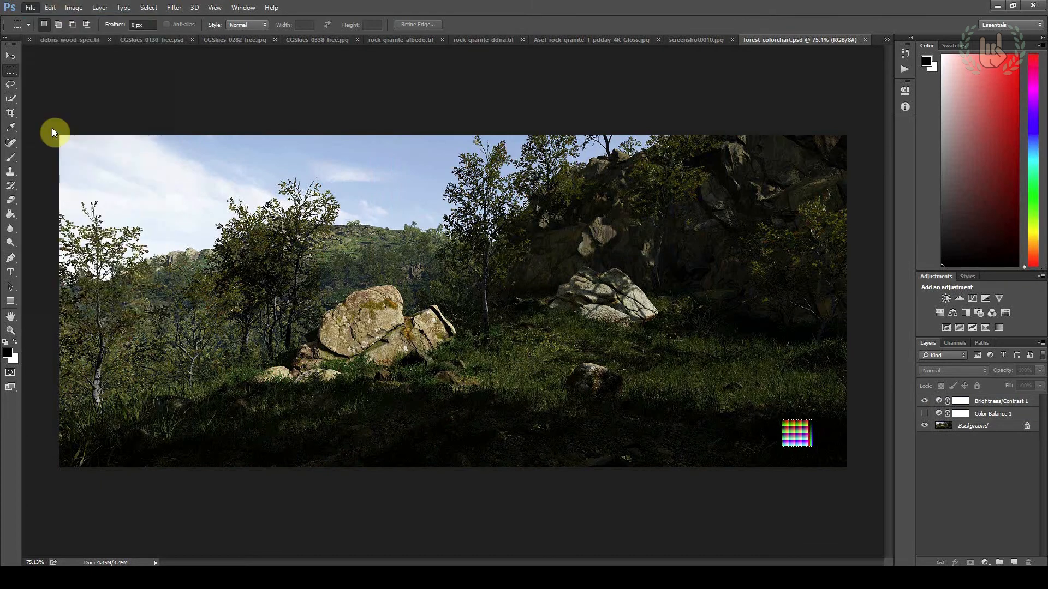
left_click(268, 453)
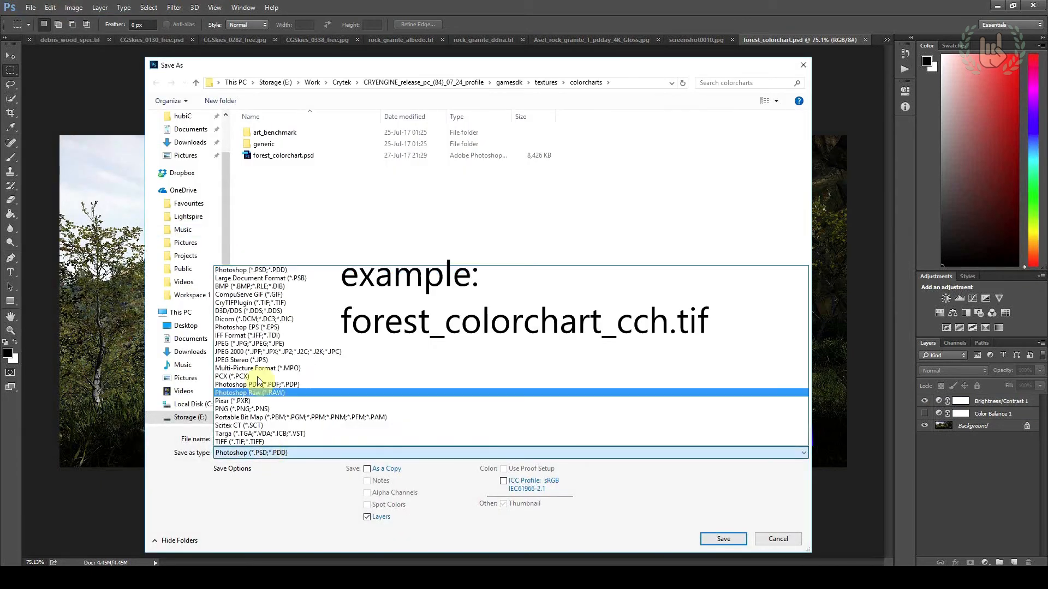
left_click(254, 299)
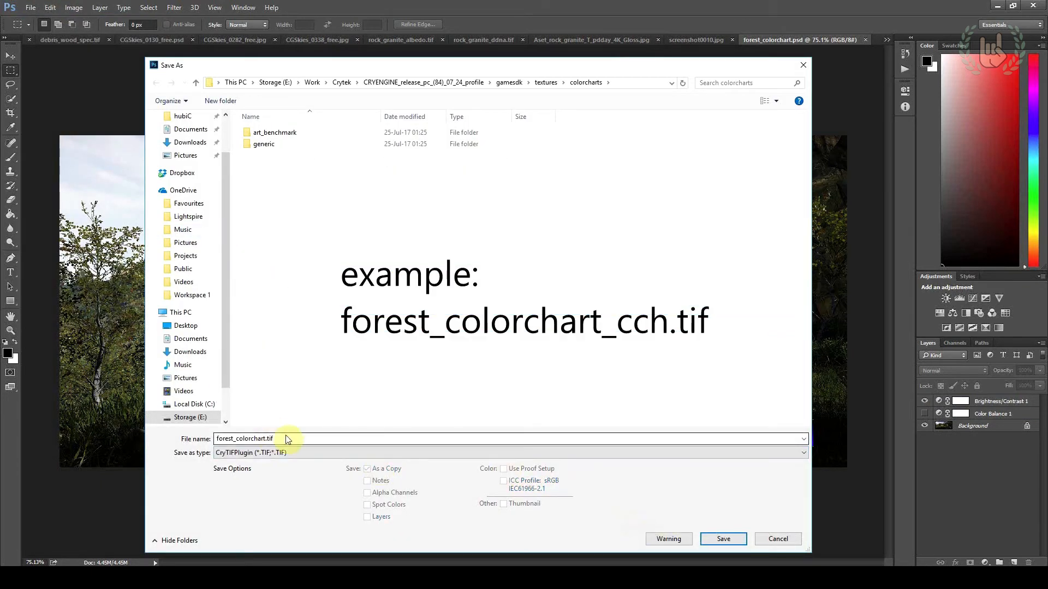
double_click(266, 438)
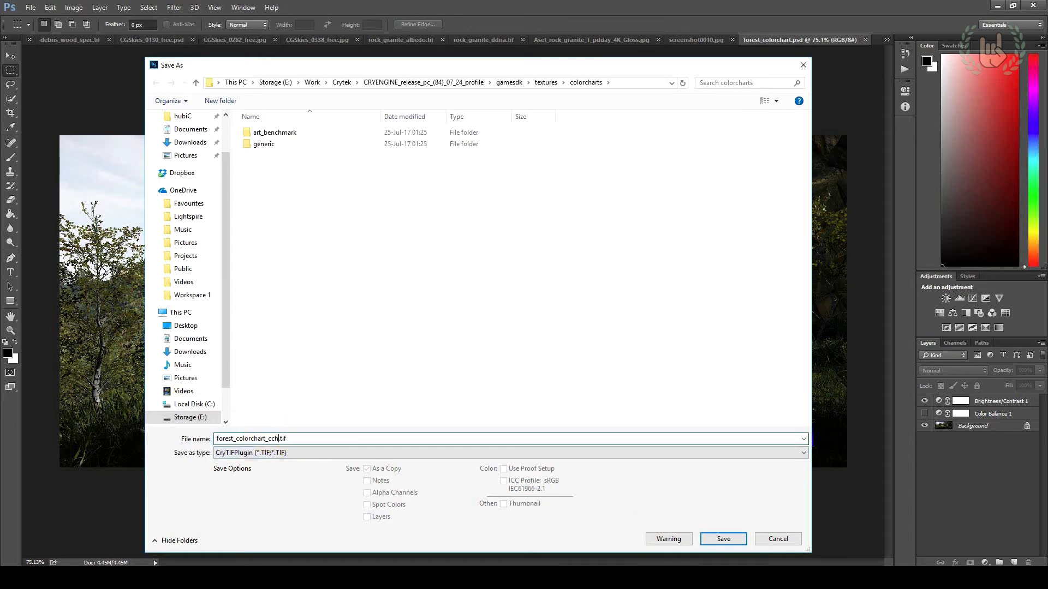
left_click(720, 540)
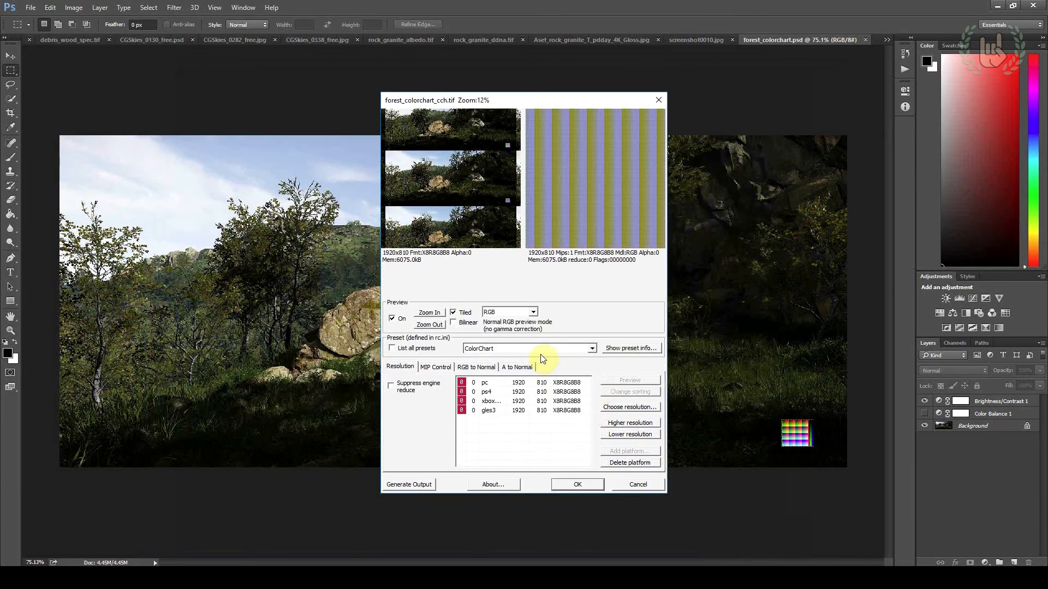
left_click(578, 485)
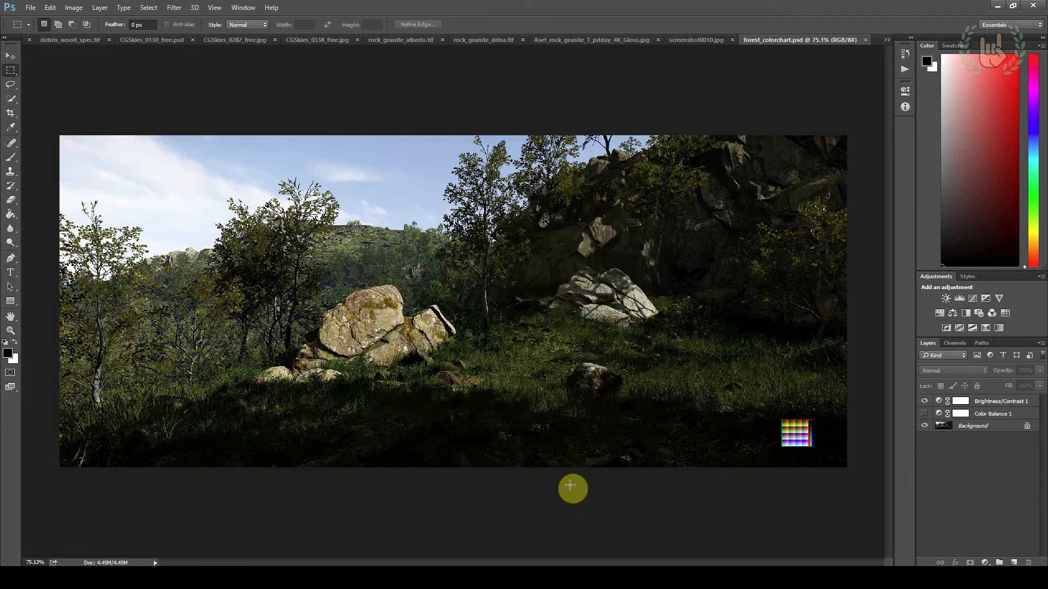
Switch to CRYENGINE Sandbox and place an AreaTrigger legacy entity in the level near the large rocks
key("alt+Tab")
left_click(339, 53)
left_click(340, 53)
left_click(338, 54)
left_click(339, 53)
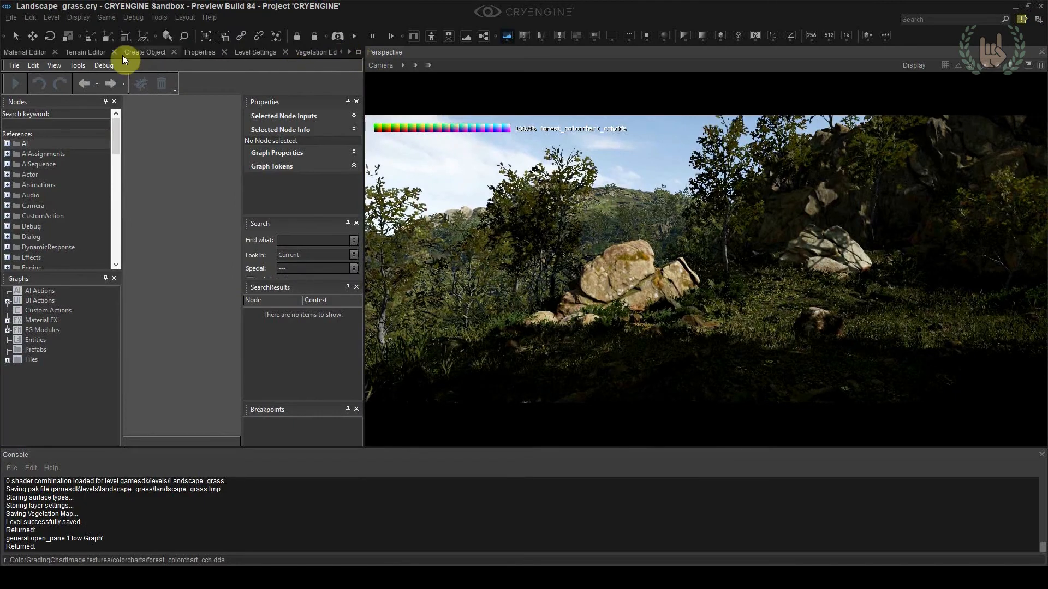
left_click(132, 52)
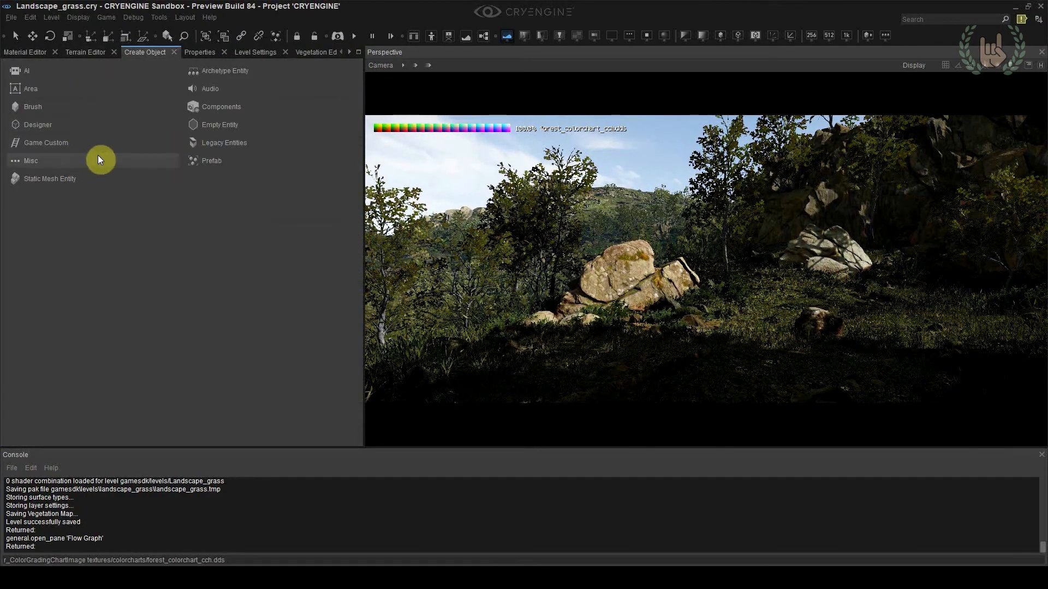
left_click(219, 145)
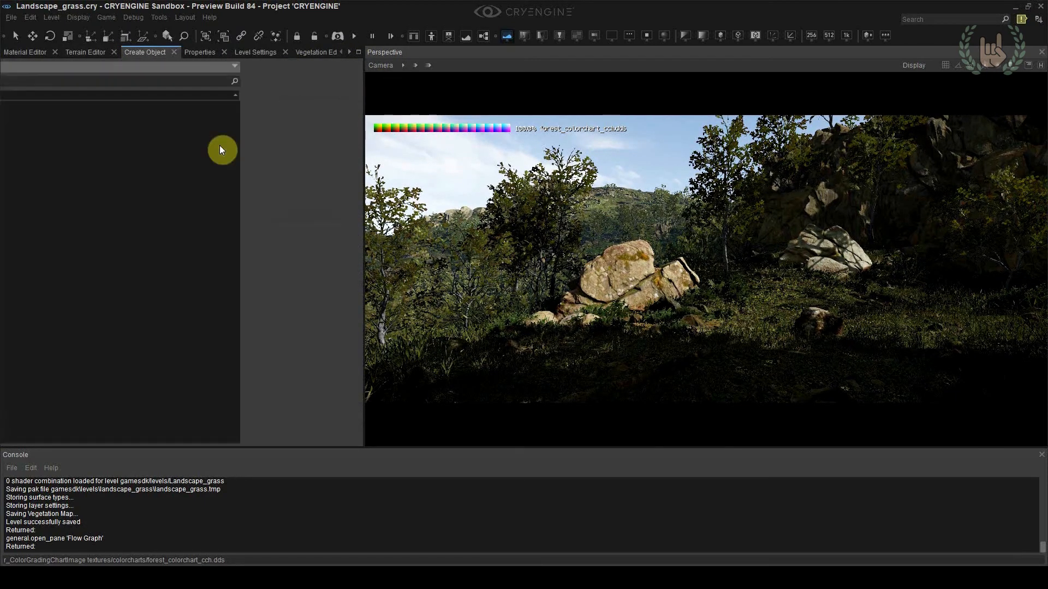
double_click(42, 235)
left_click_drag(44, 244, 592, 306)
left_click(739, 352)
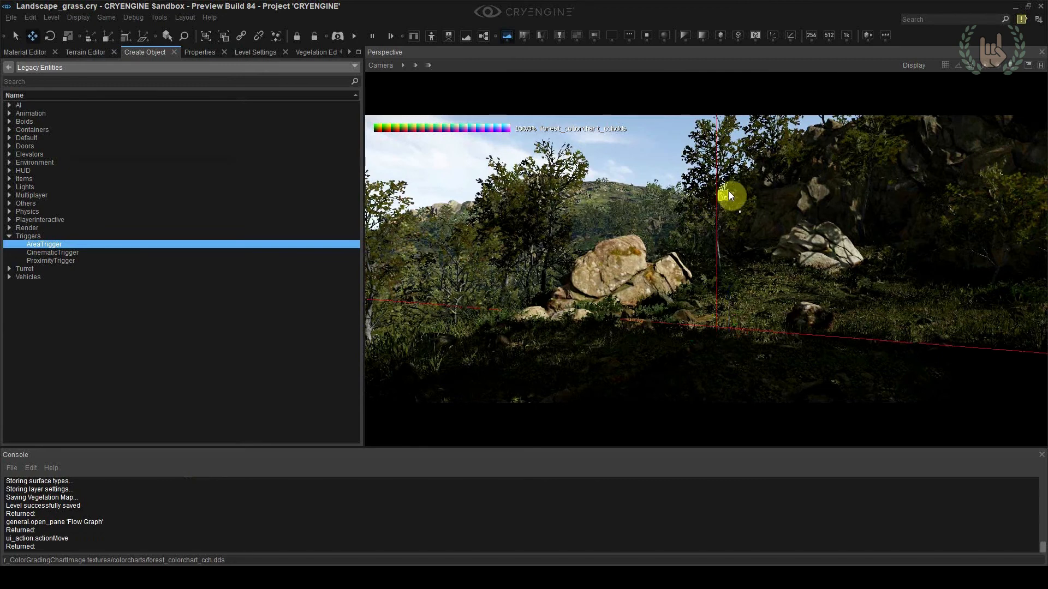
Rename the area trigger to Global_Flowgraph and open a new flow graph for it
left_click(203, 52)
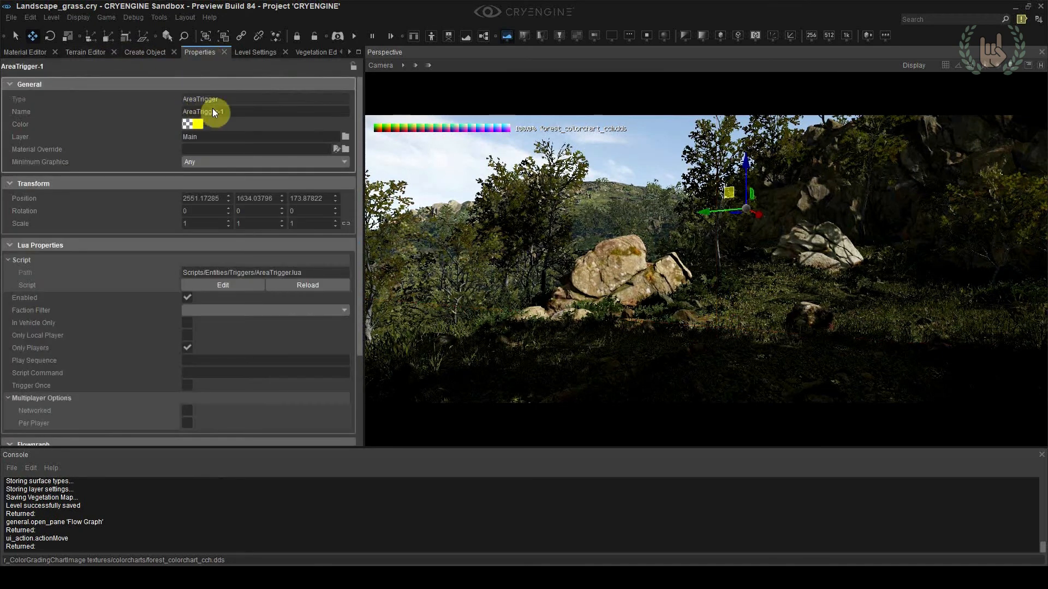
type("Global_Flowgraph")
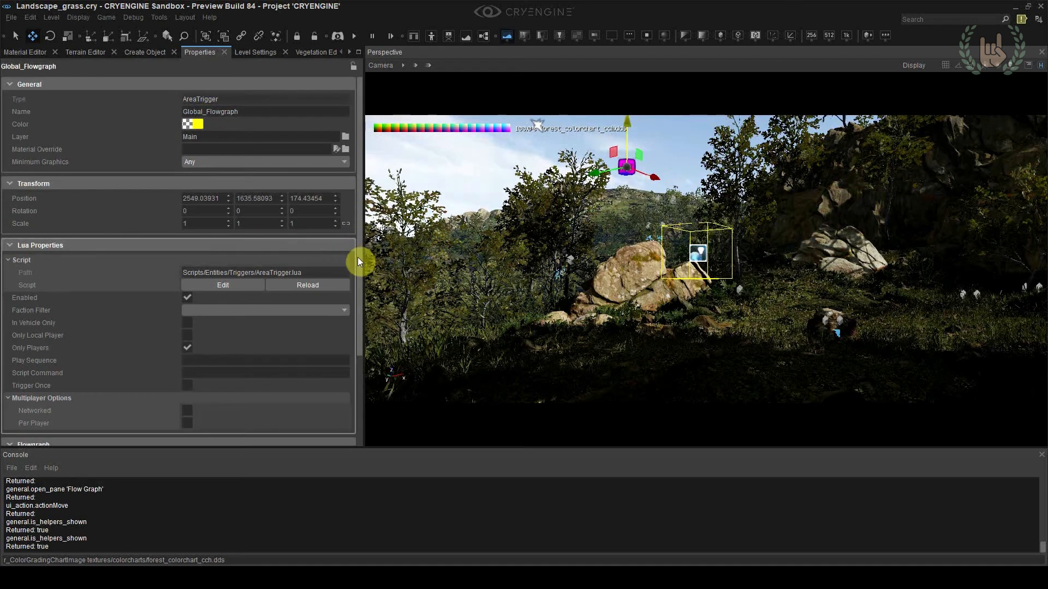
left_click_drag(360, 270, 365, 376)
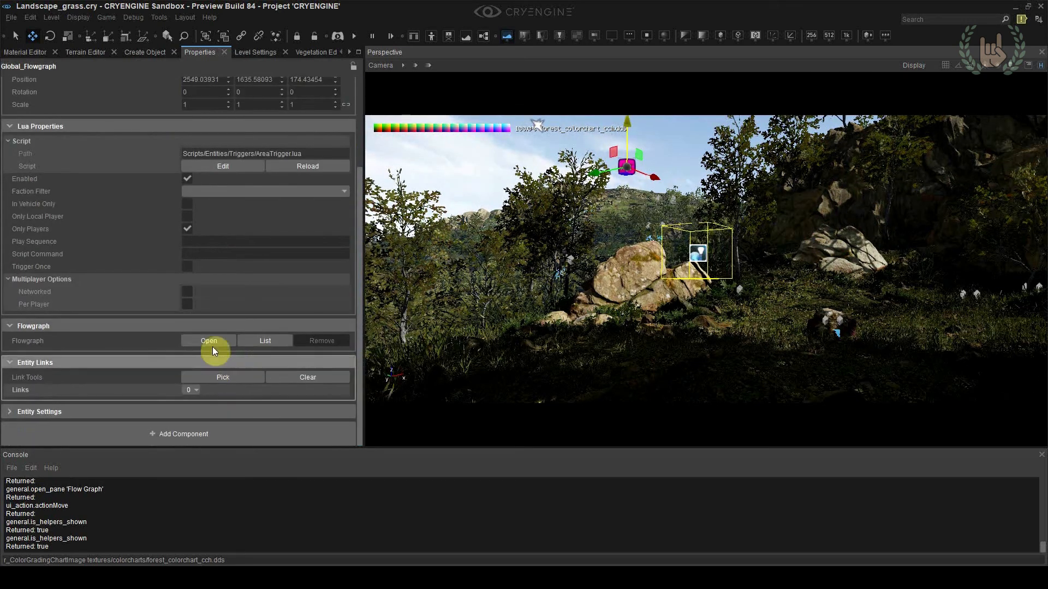
left_click(209, 341)
left_click(527, 281)
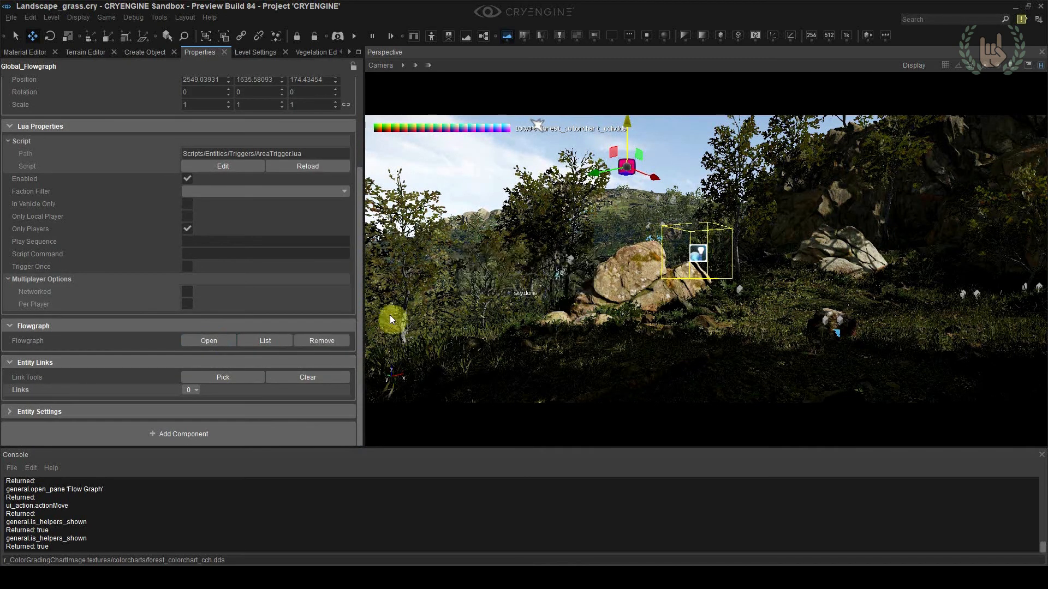
left_click(228, 341)
Widen the Flow Graph editor and add a Game:Start node to the Global_Flowgraph graph
right_click(149, 221)
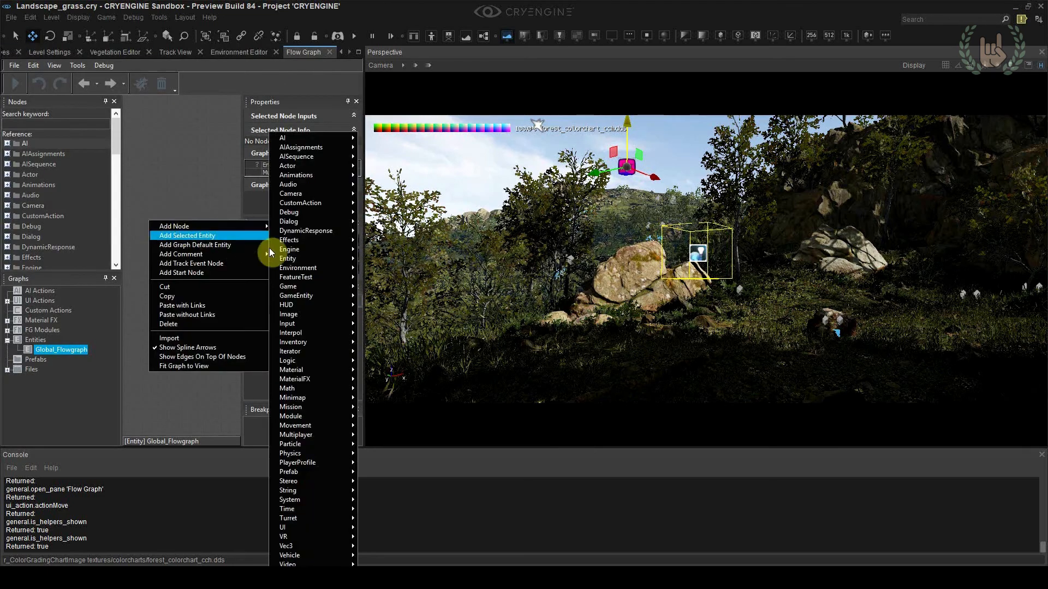
left_click(180, 183)
left_click_drag(362, 288, 449, 288)
right_click(209, 218)
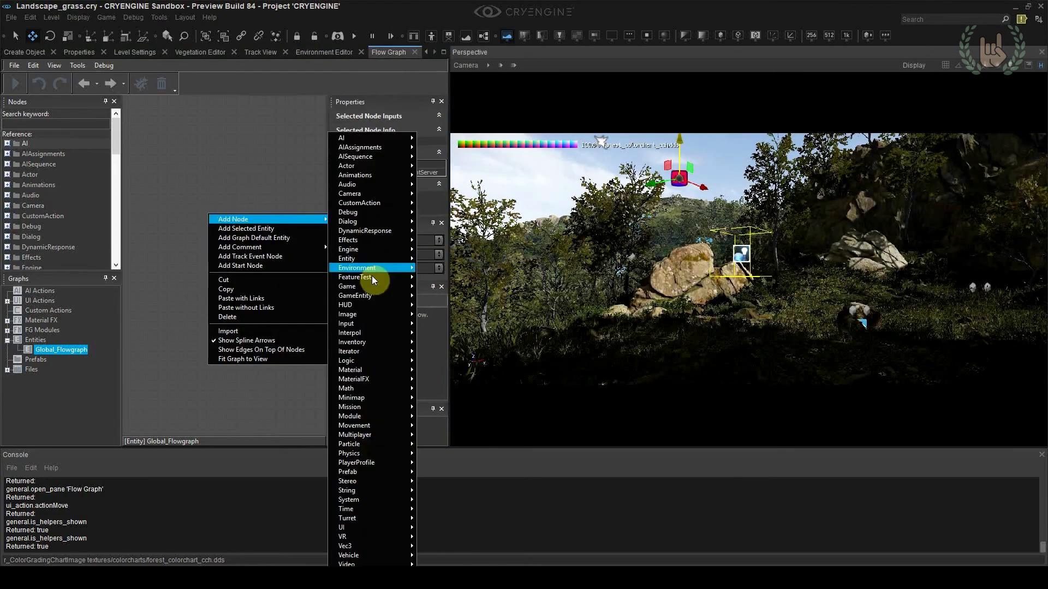
mouse_move(371, 286)
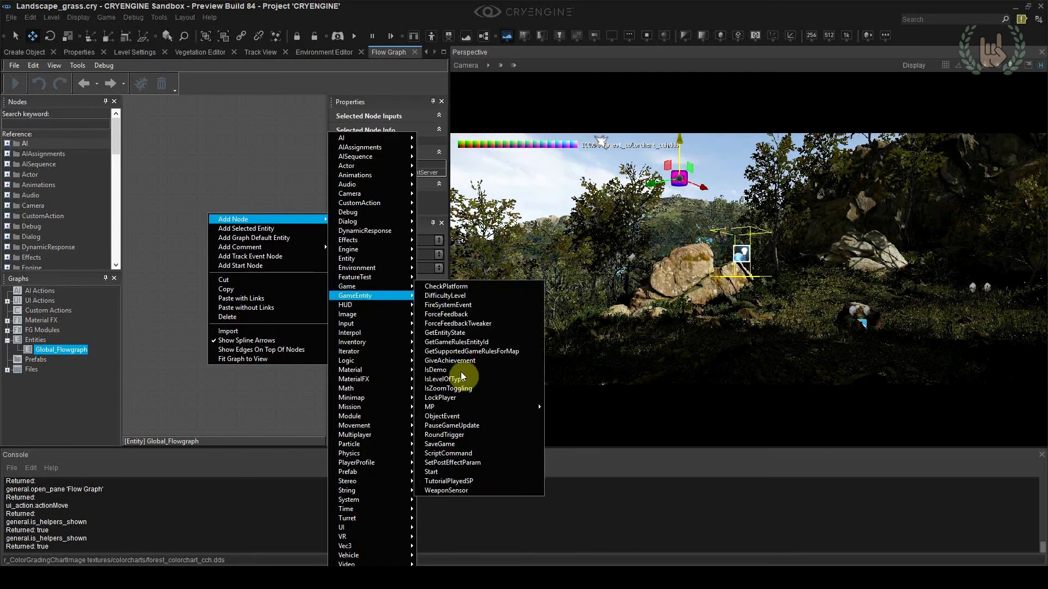
left_click(441, 472)
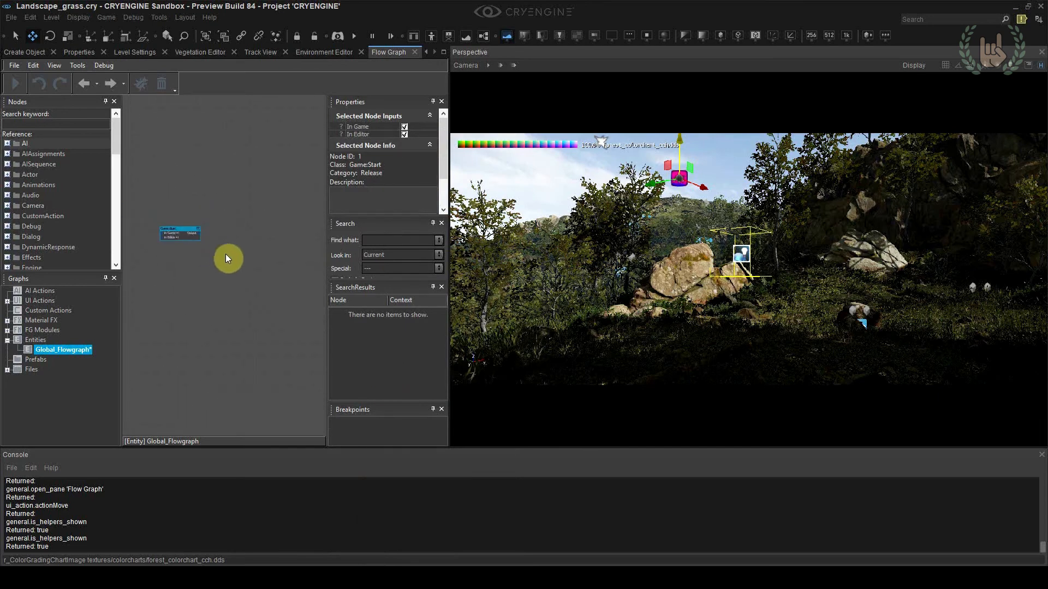
Add an Image:ColorGradient node beside the Start node and connect the Start output to its Trigger input
right_click(227, 256)
mouse_move(369, 316)
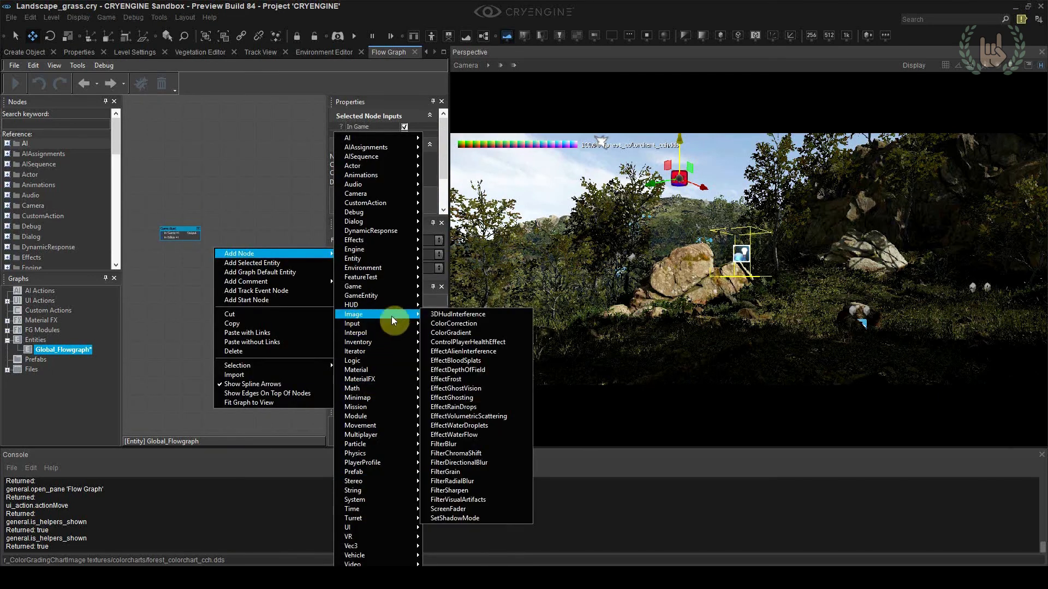
left_click(454, 333)
scroll(231, 243, "up", 5)
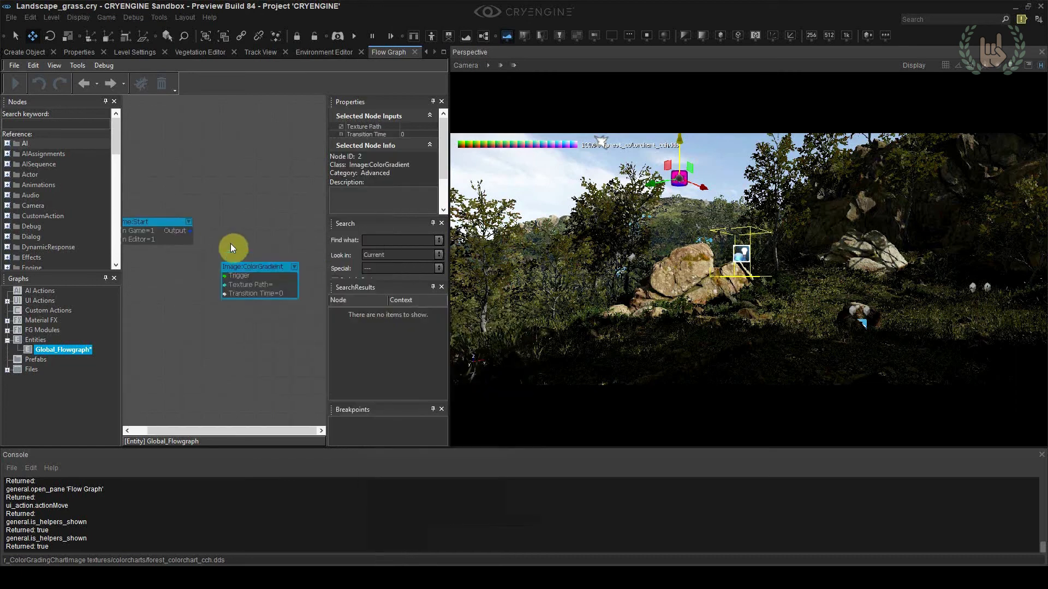
left_click_drag(257, 270, 266, 220)
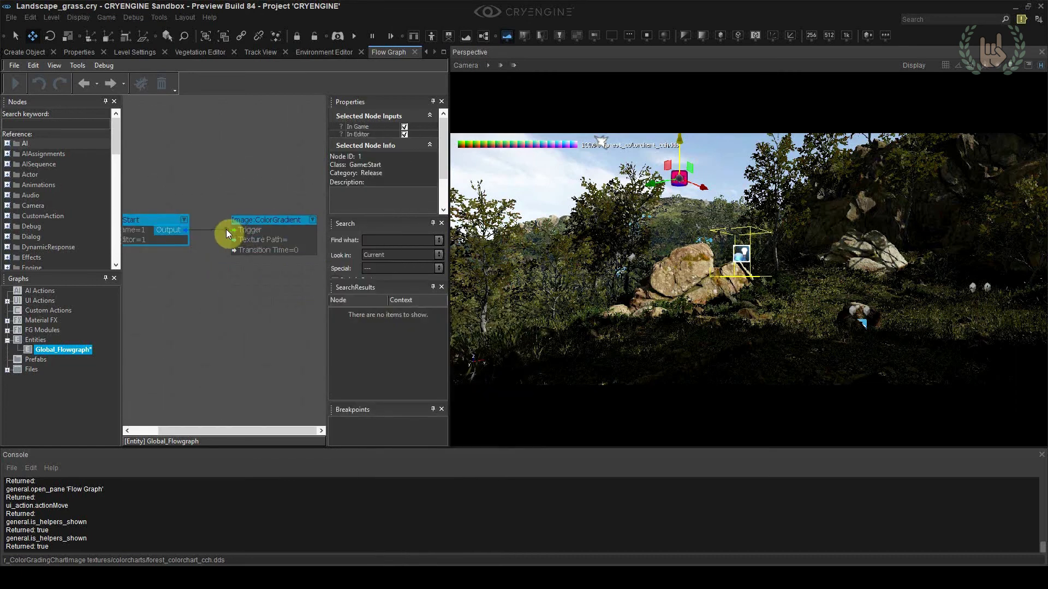
Set the ColorGradient node's texture path to the forest_colorchart_cch texture in GameSDK/textures/colorcharts
left_click(266, 251)
left_click(434, 127)
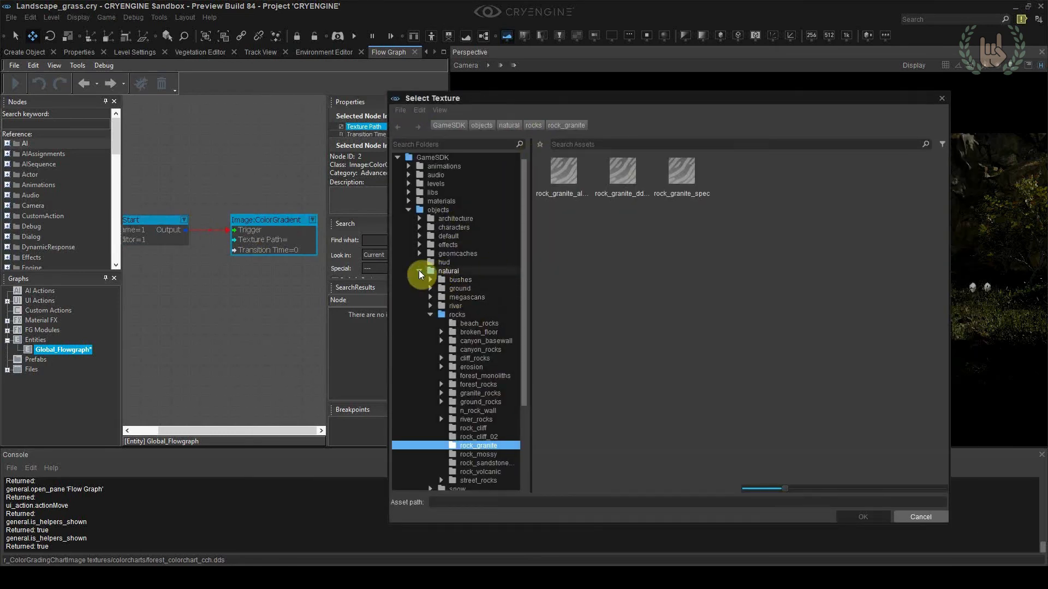
left_click(420, 271)
left_click(409, 217)
left_click(424, 252)
double_click(587, 183)
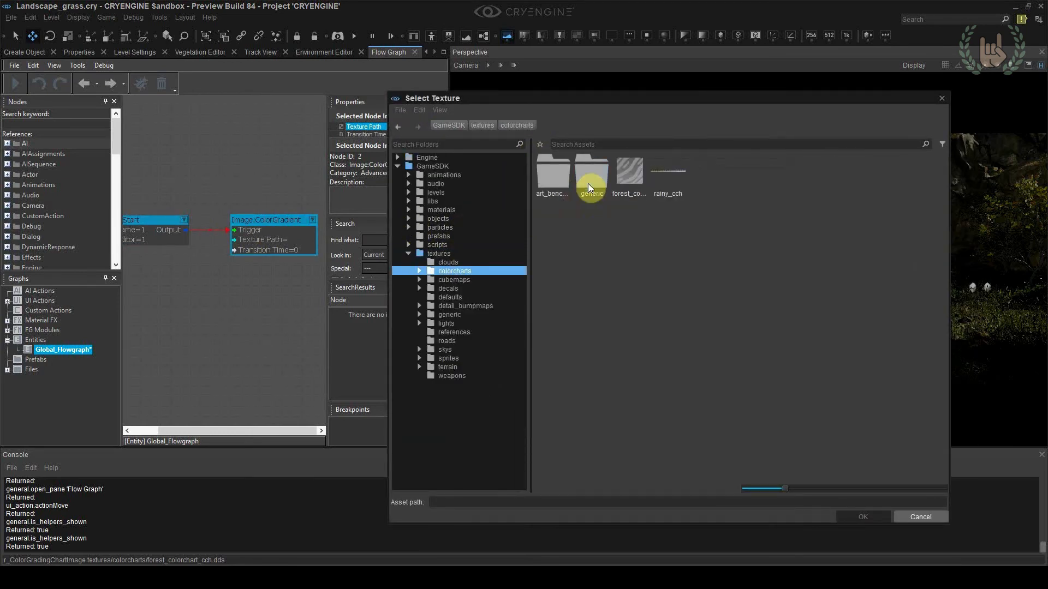
double_click(627, 176)
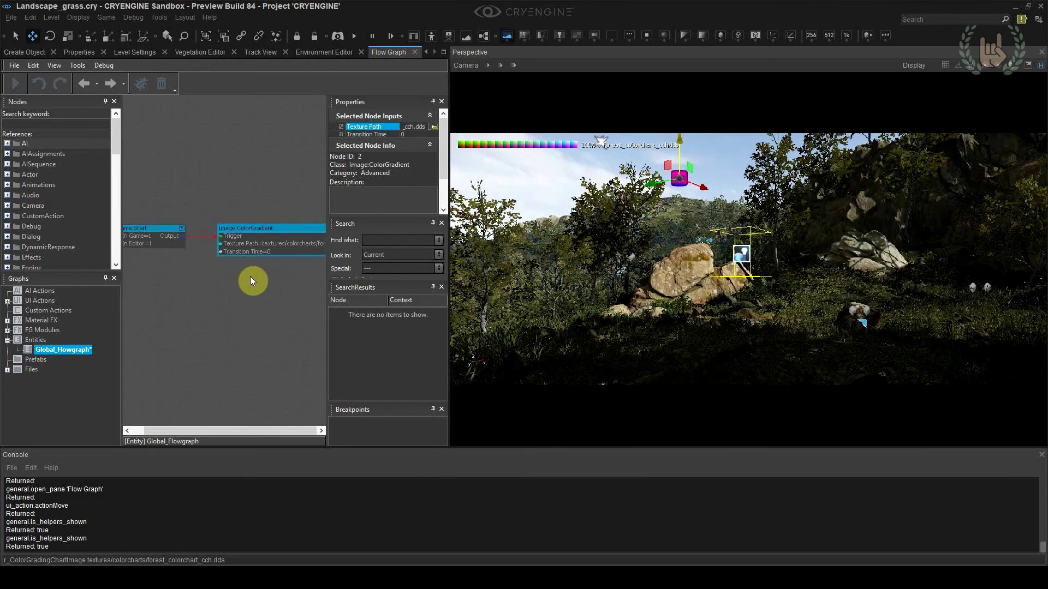
Run the level in game mode to check the forest color chart triggered by the flow graph, and exit
right_click_drag(542, 289, 533, 290)
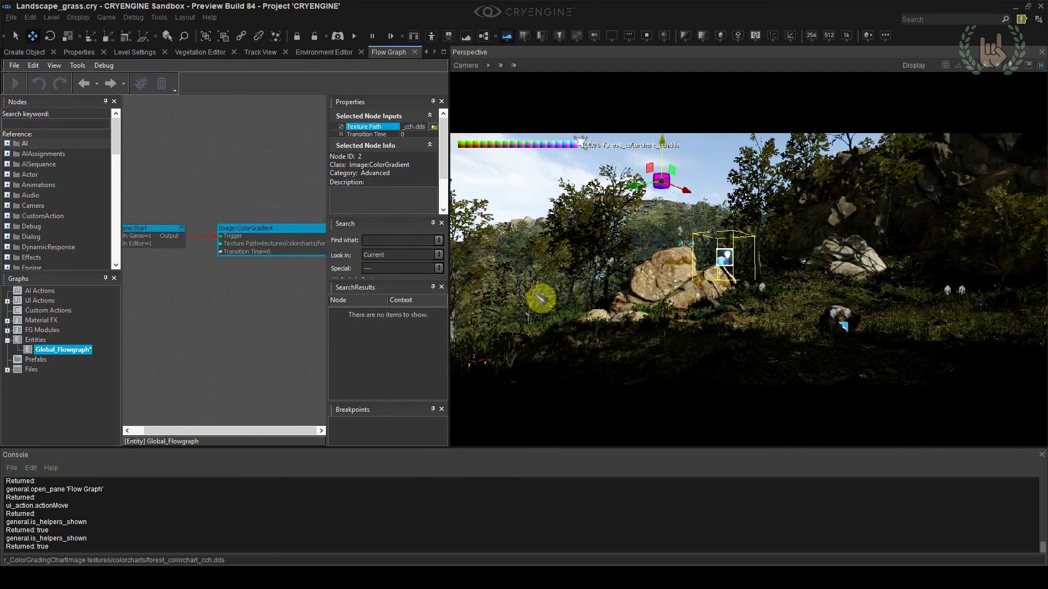
key("ctrl+g")
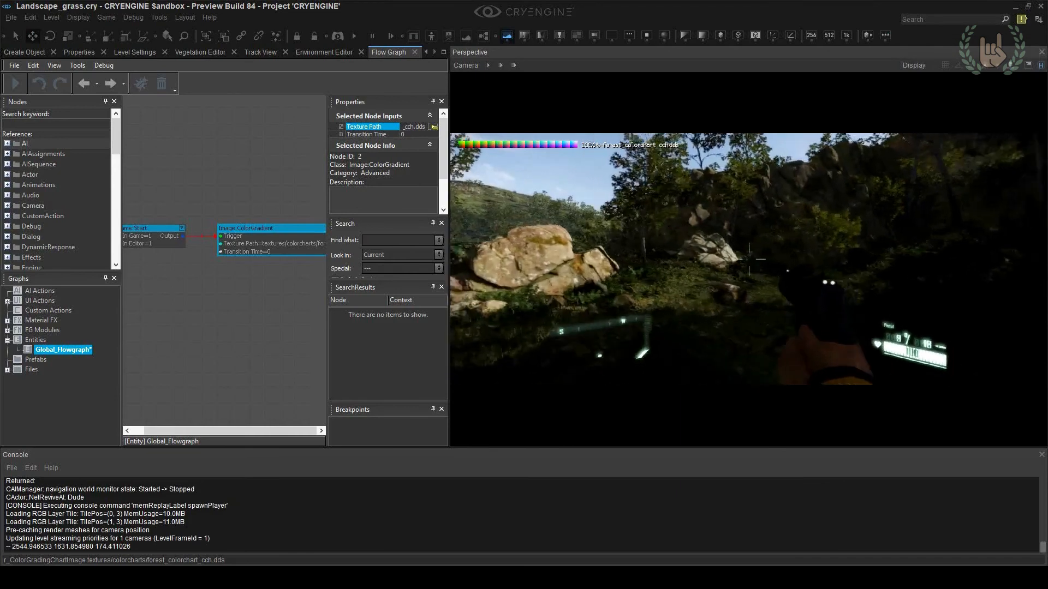
key("Escape")
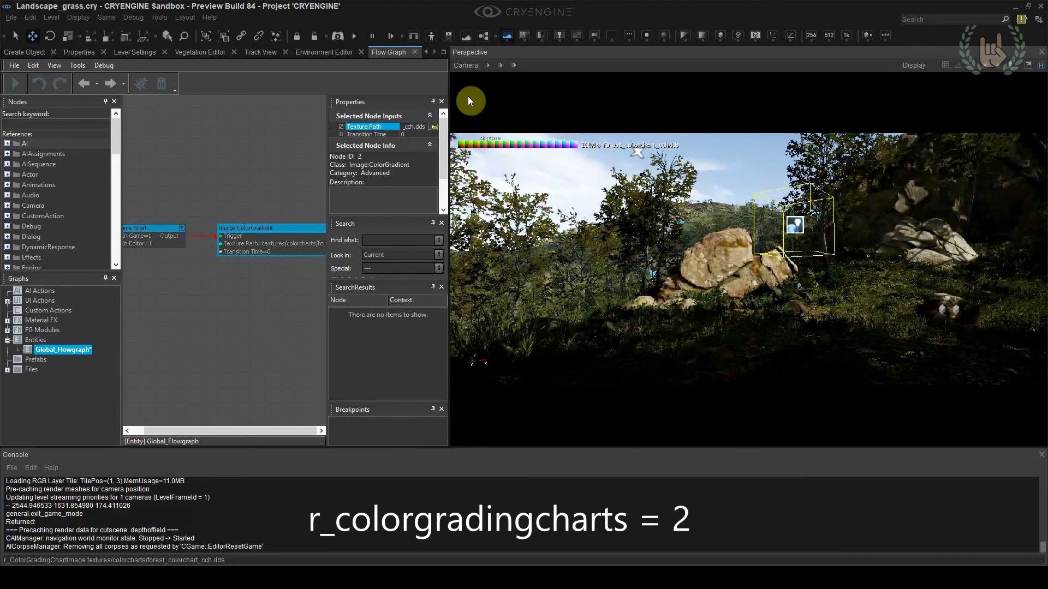
Switch the perspective viewport from its letterboxed format to filling the pane, and test the color grading in game mode
left_click(465, 65)
mouse_move(497, 150)
left_click(634, 153)
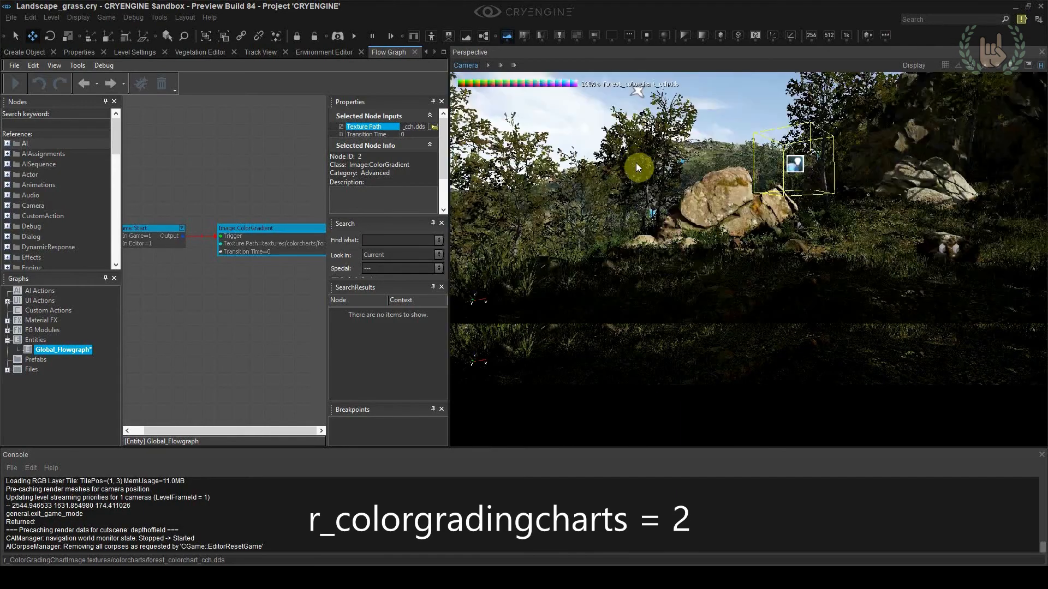
key("ctrl+g")
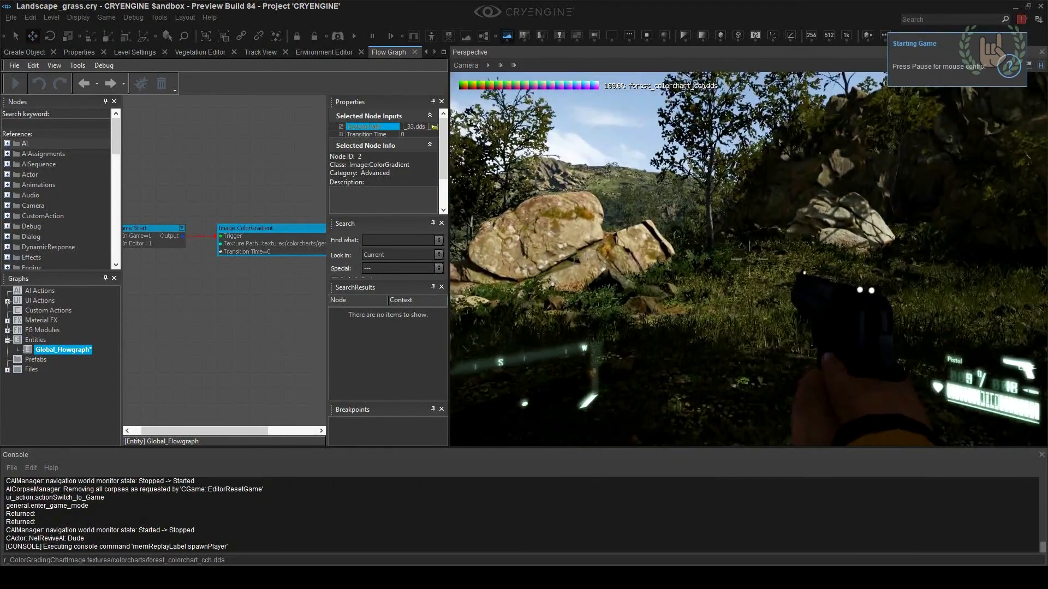
key("Escape")
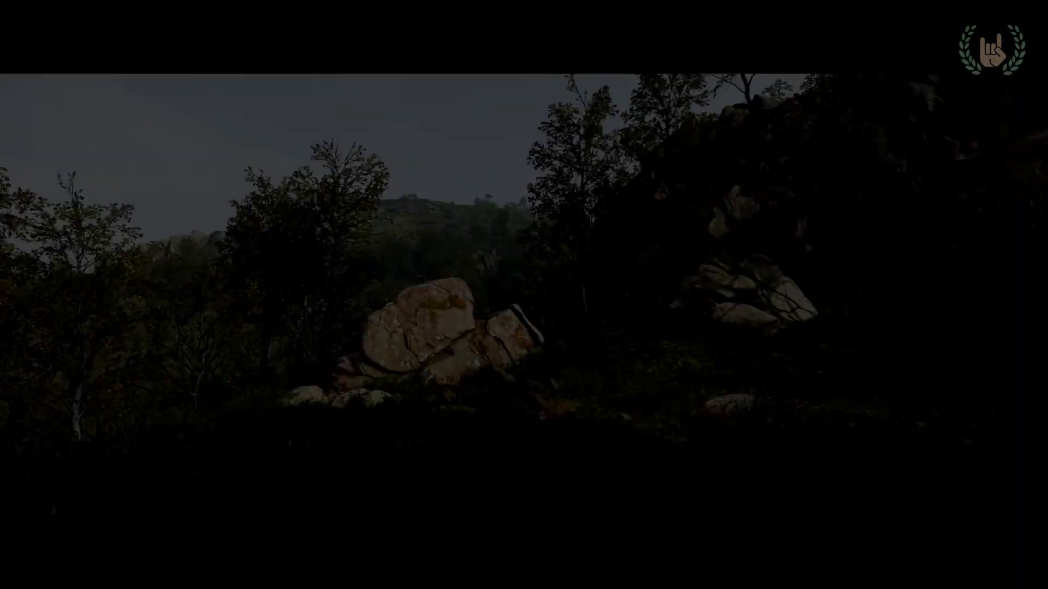